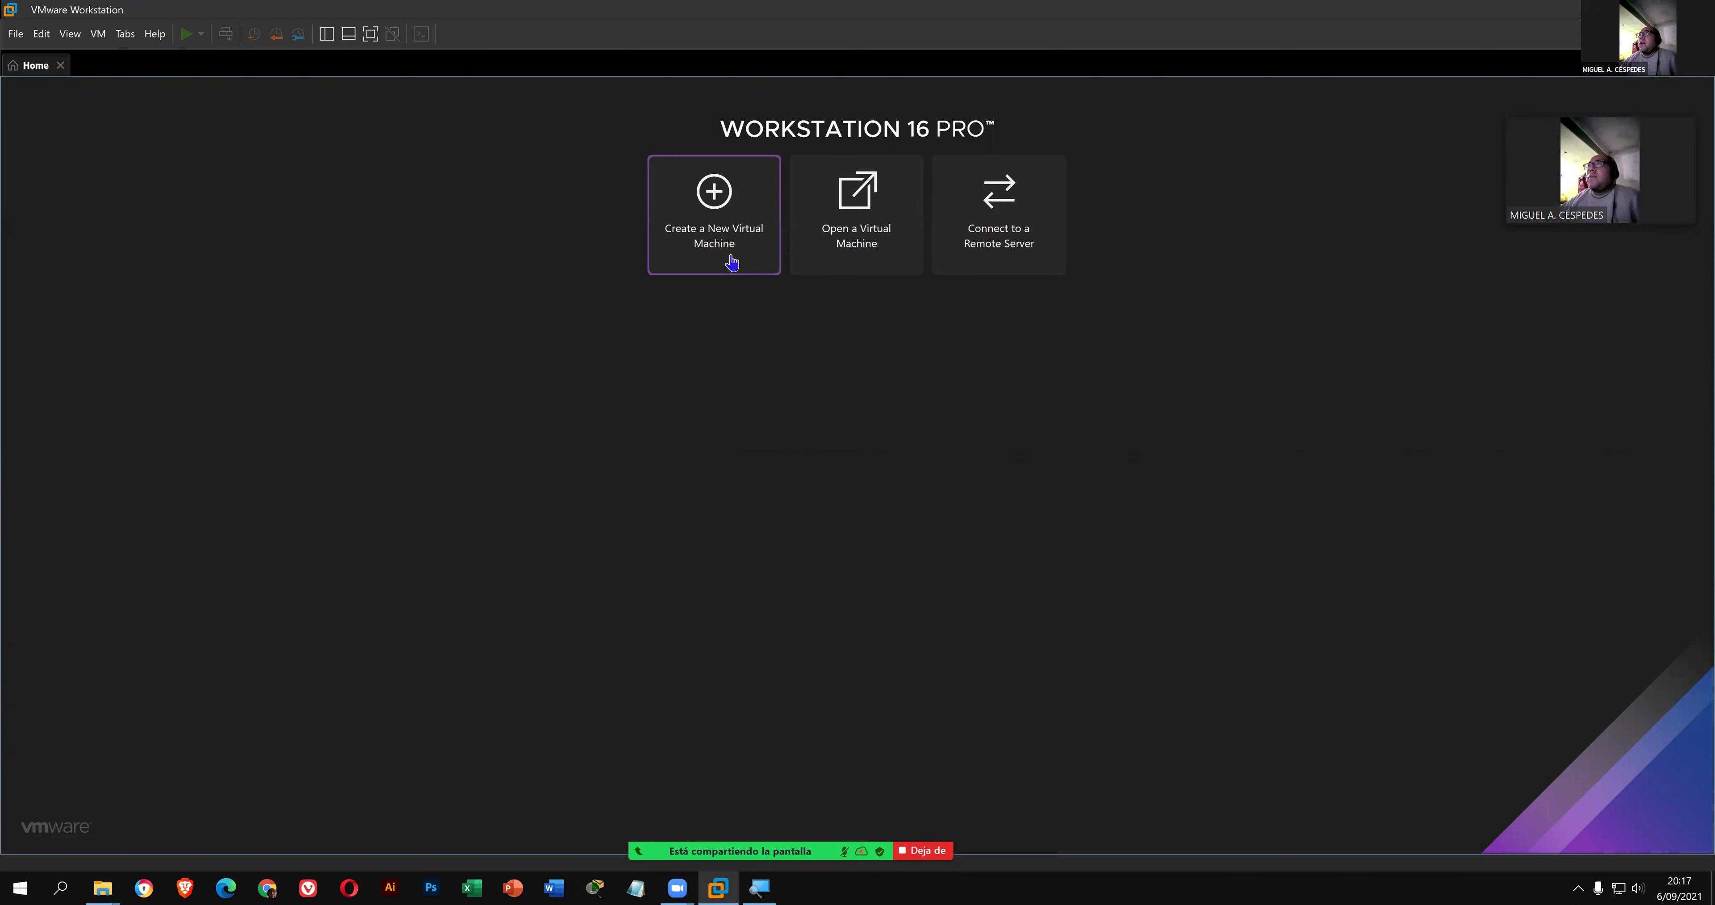
- Start creating a new virtual machine with the Typical (recommended) configuration and proceed to the guest operating system installation options
click(732, 262)
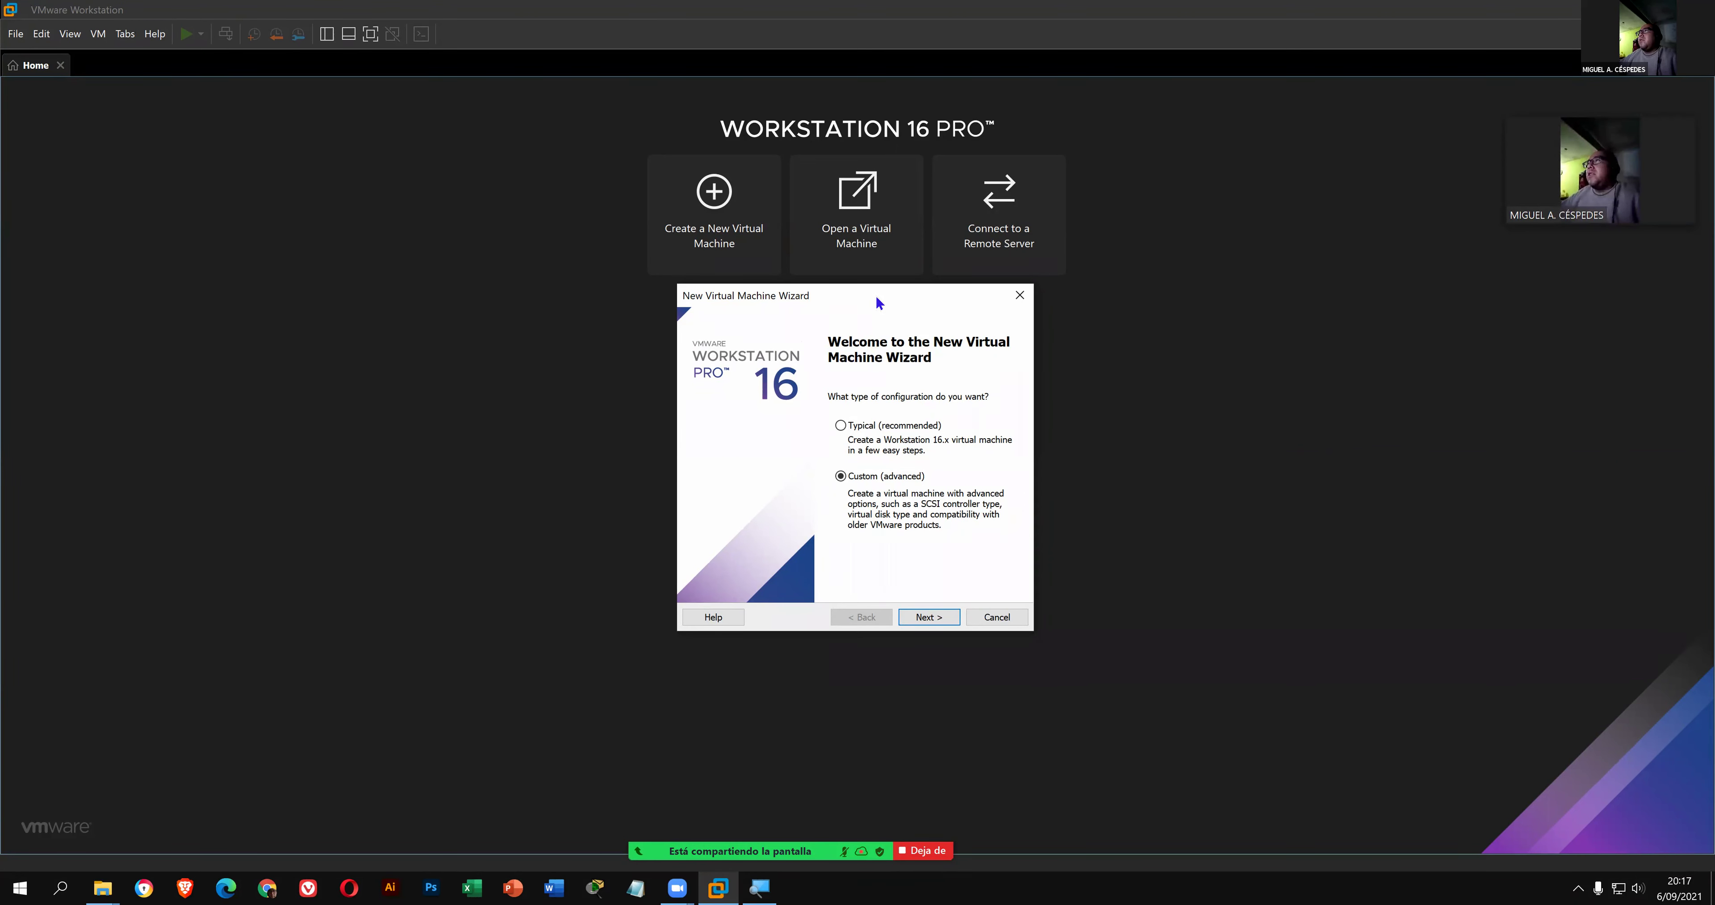
drag(872, 293, 872, 295)
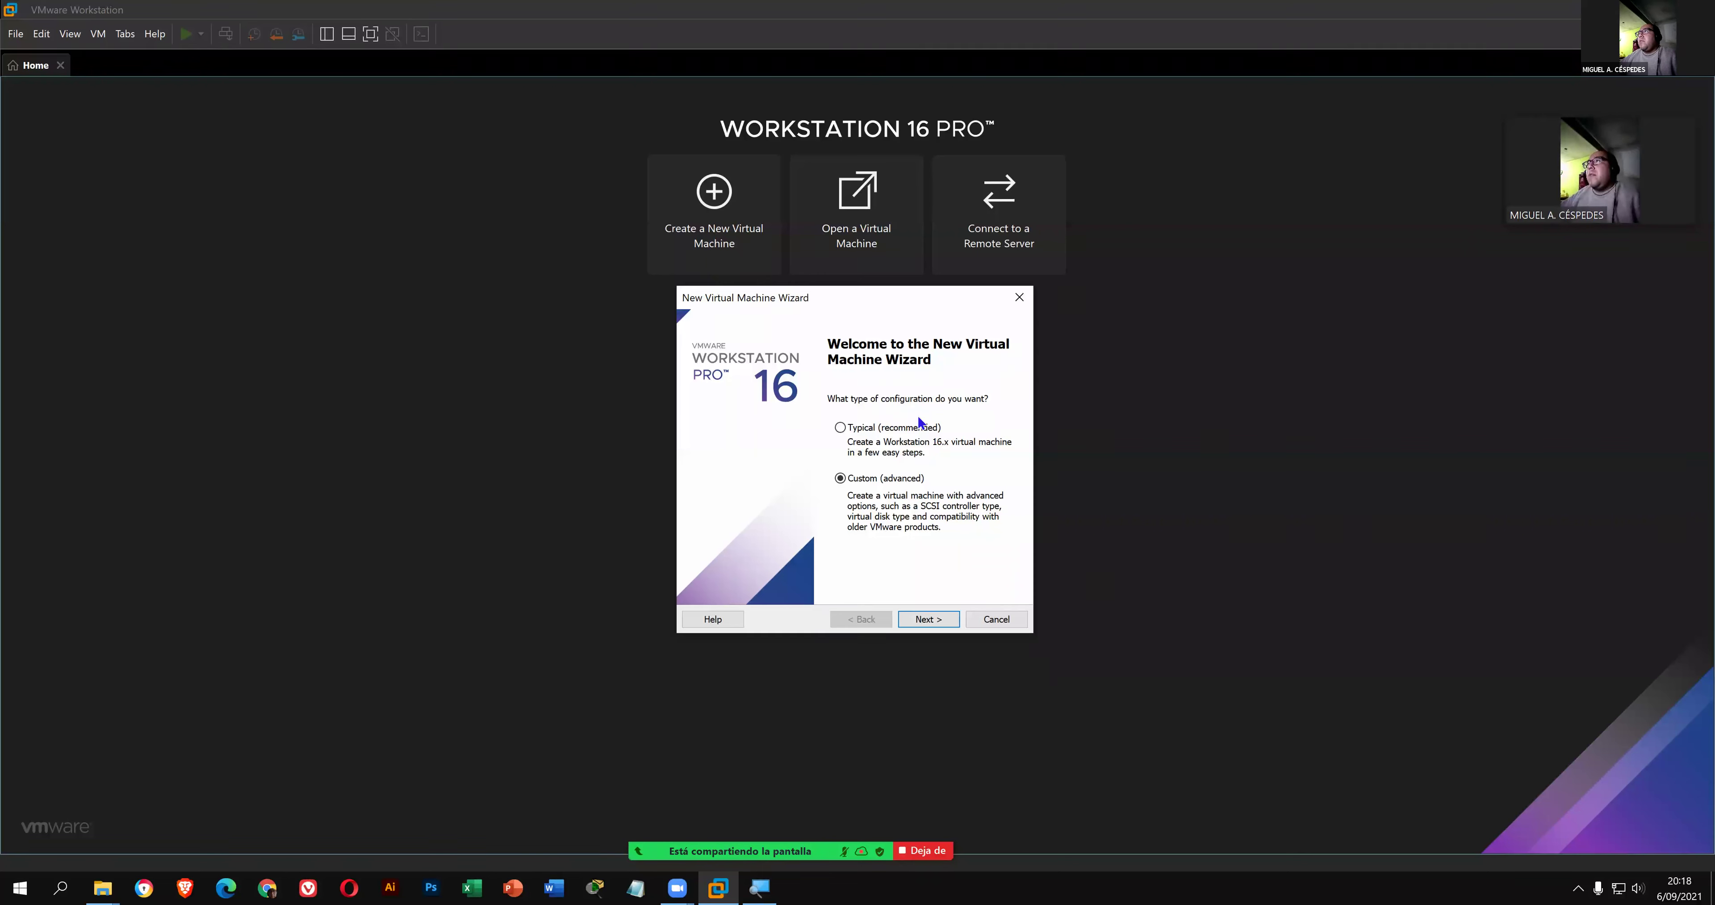
click(840, 427)
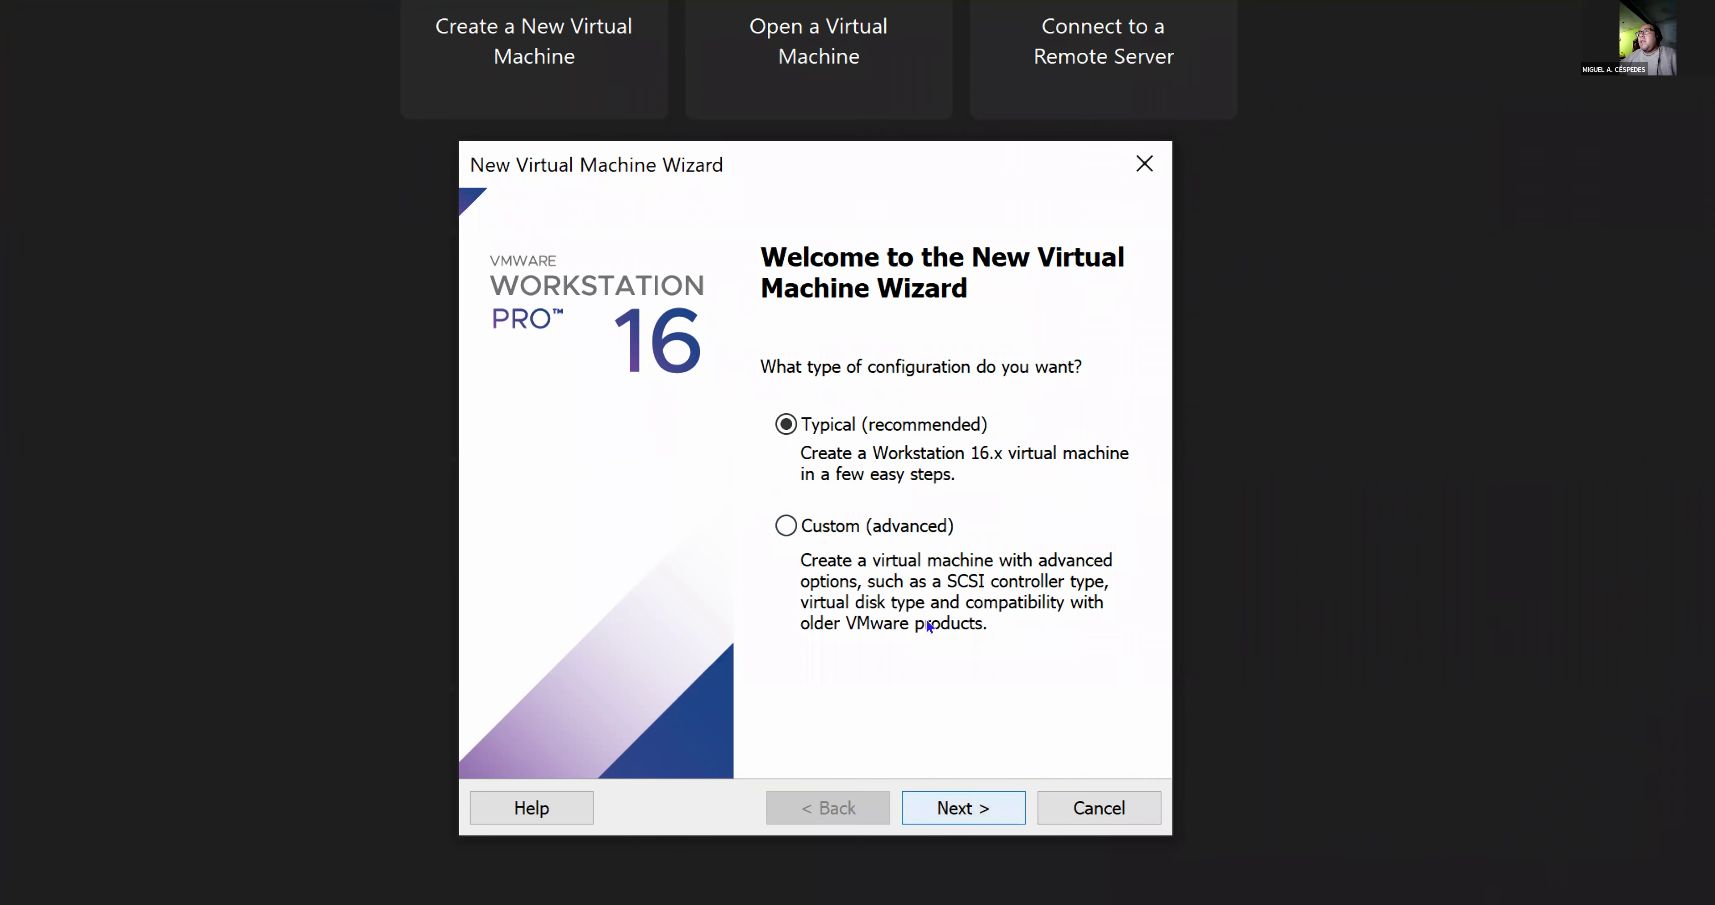
key(Return)
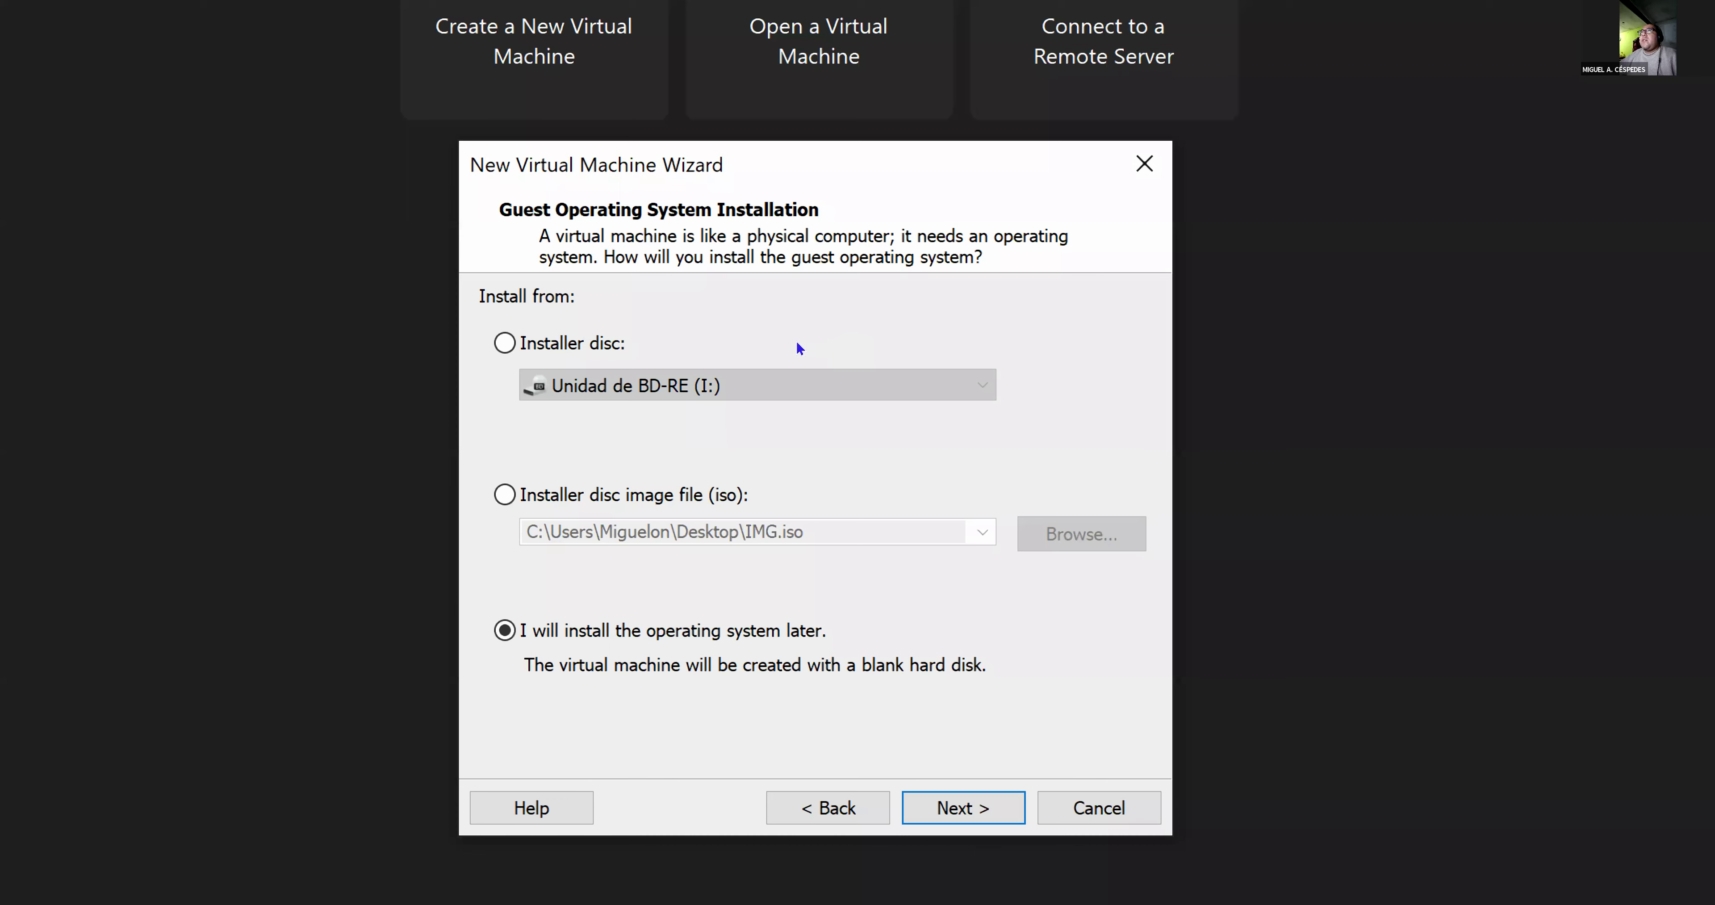
- Choose installation from an installer disc, with Unidad de BD-RE (I:) as the source drive
click(733, 385)
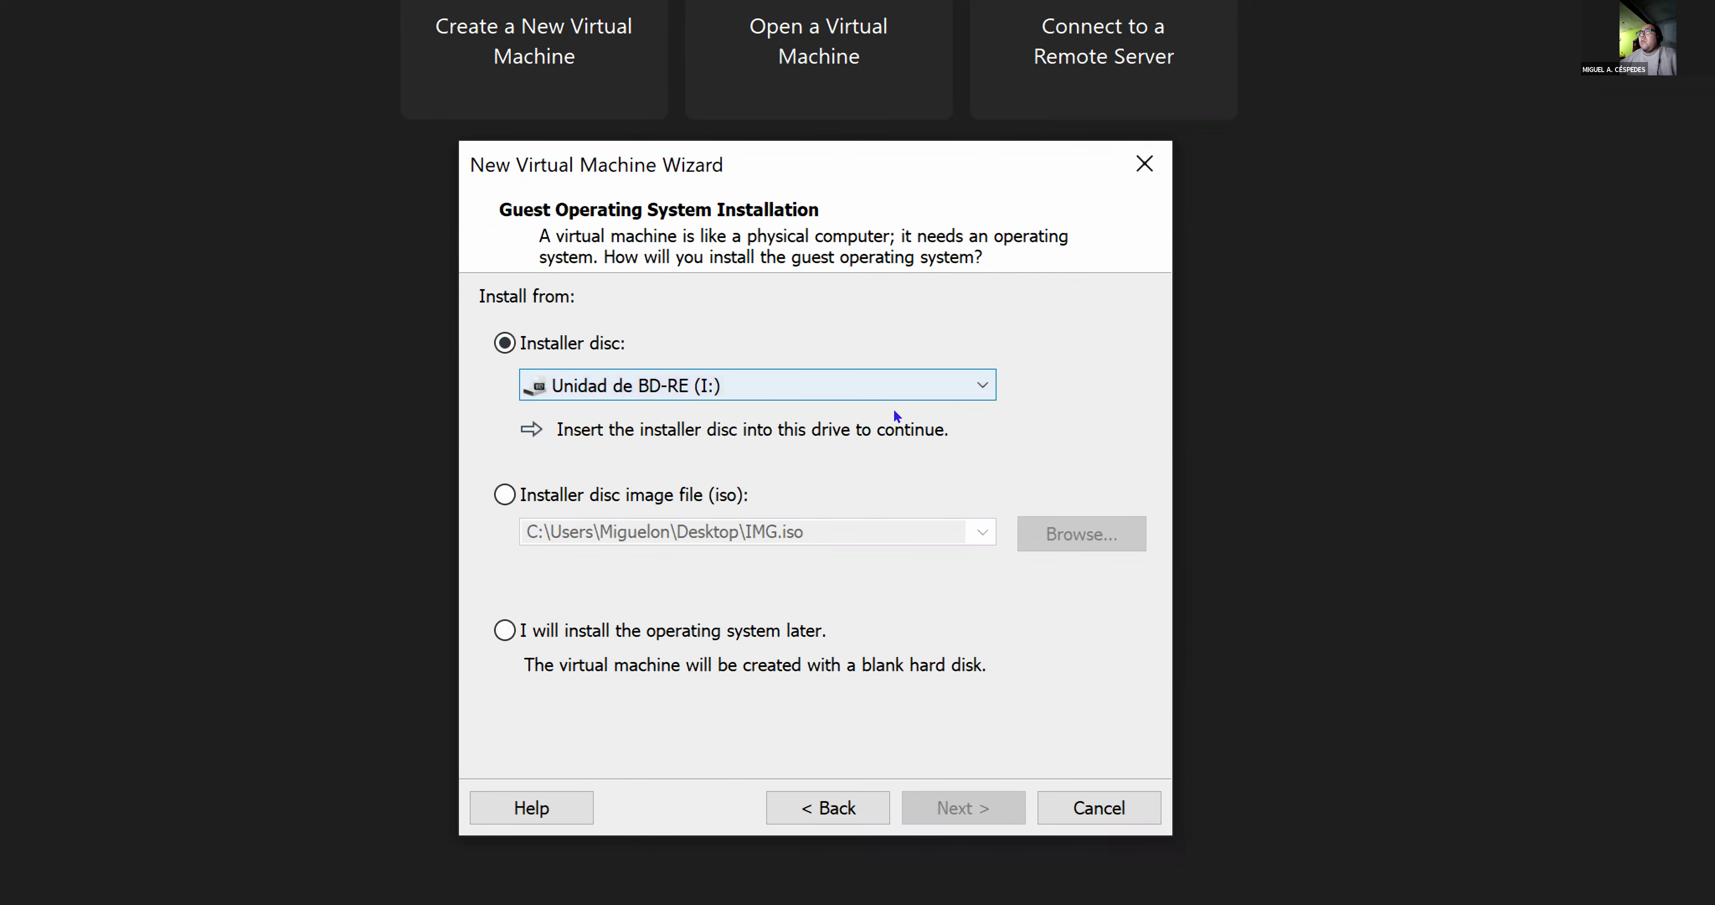
click(892, 389)
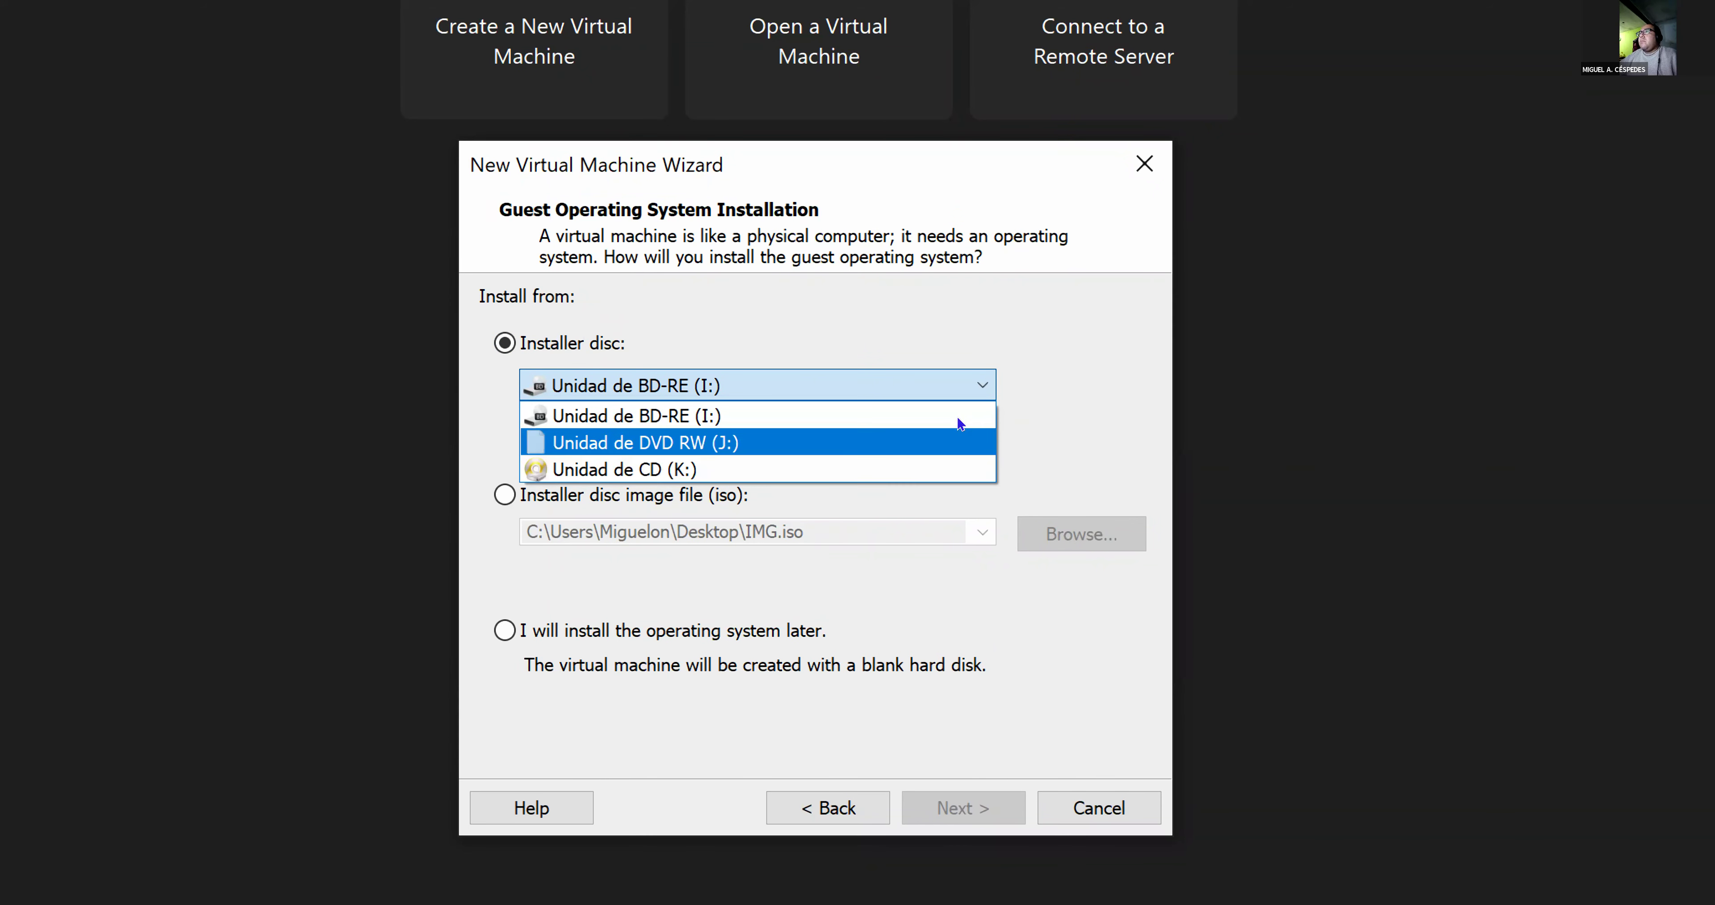
click(976, 414)
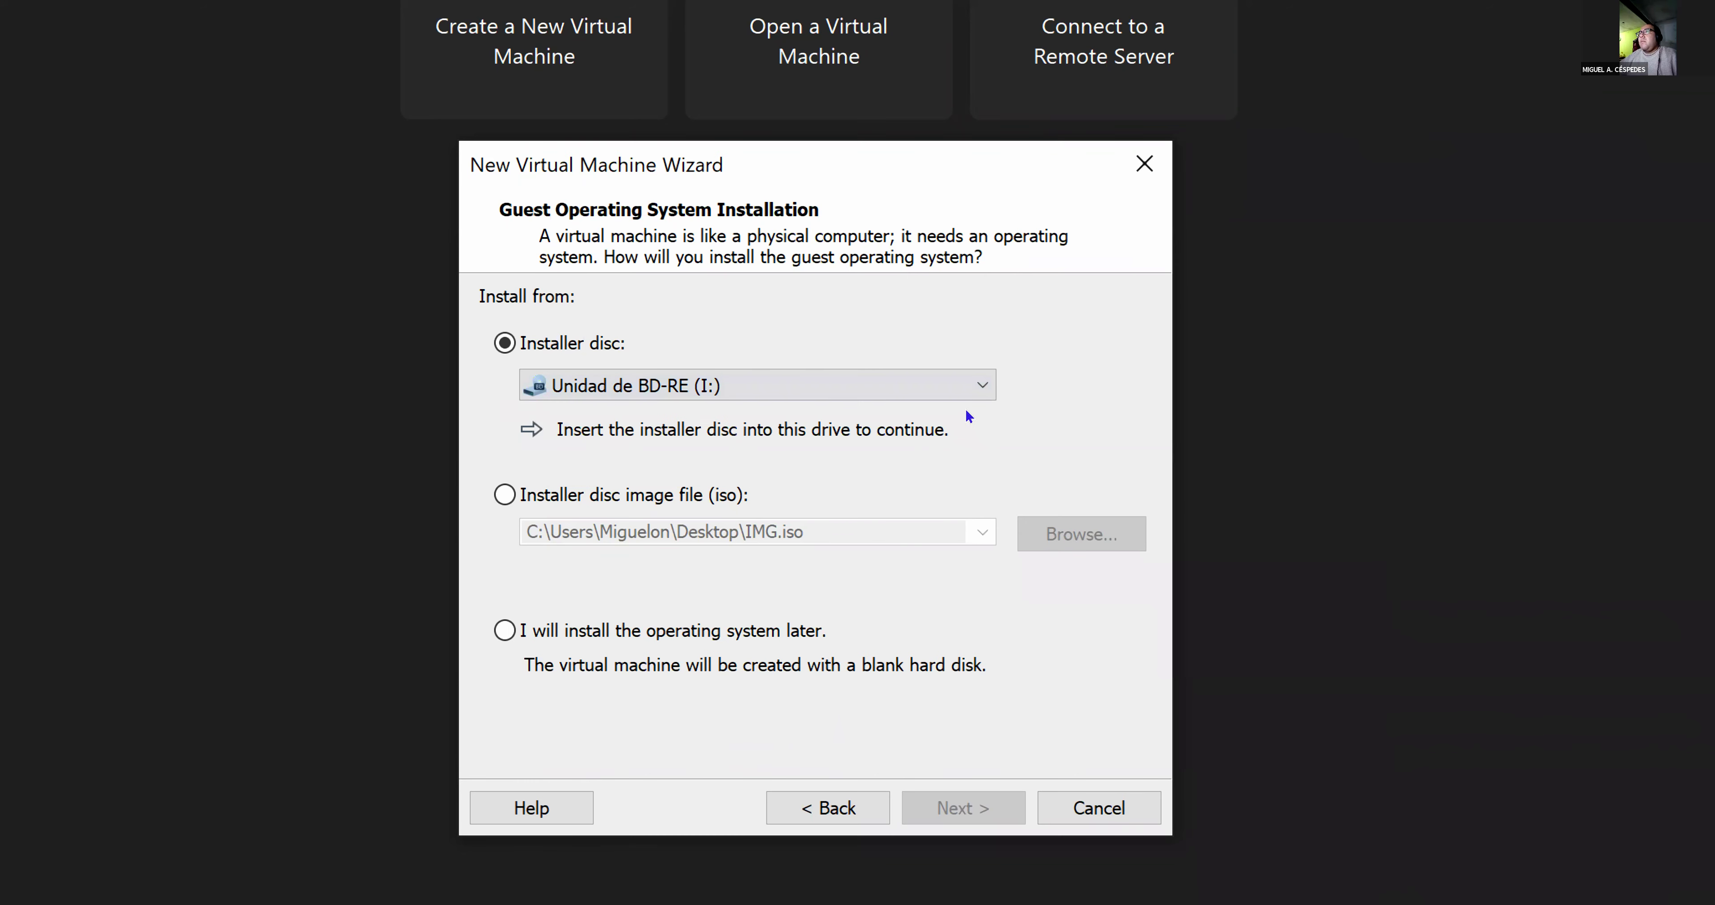
- Switch the installation source to an installer disc image file and review the recently used ISO files
key(alt+m)
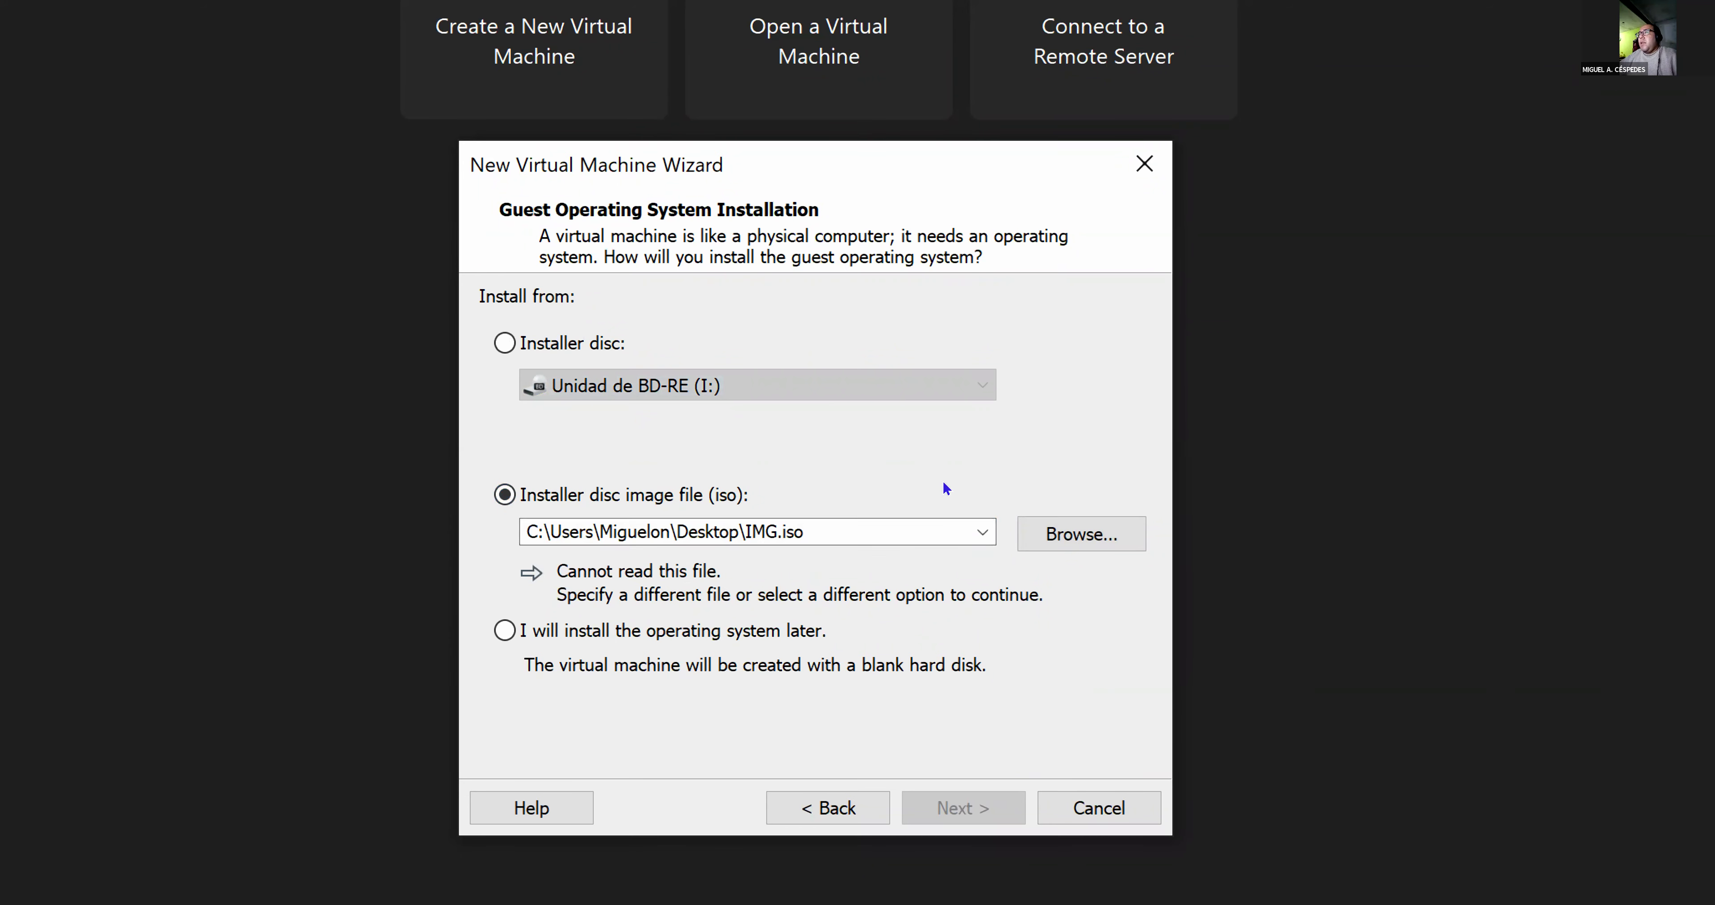
key(alt+Down)
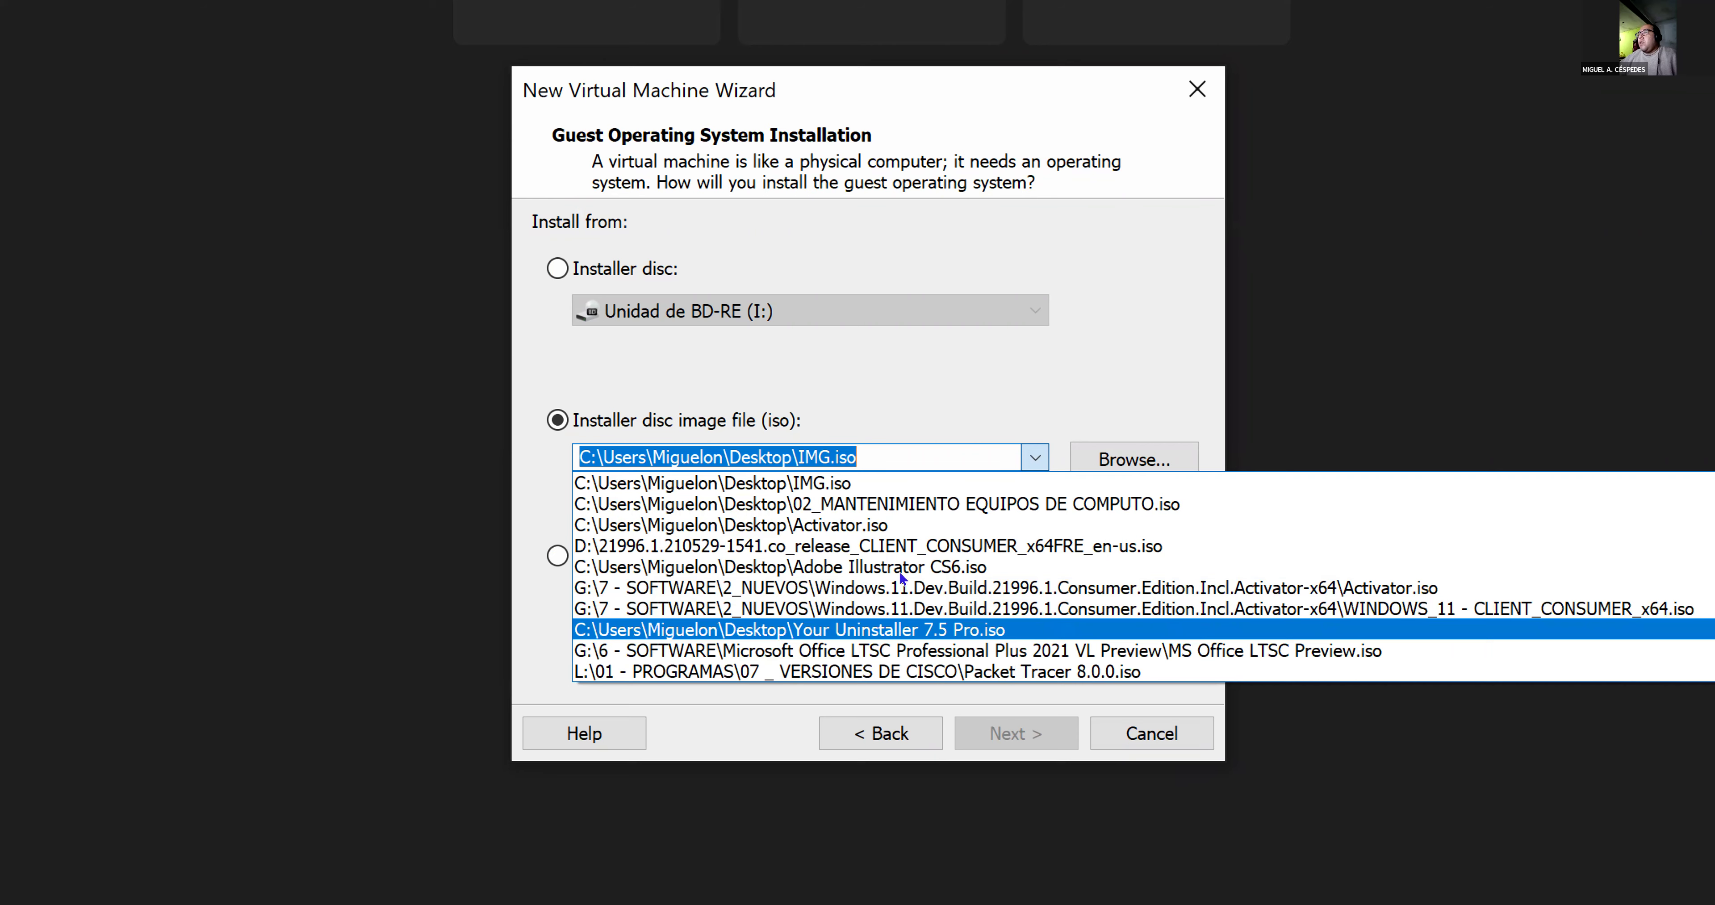
key(Down)
key(Down)
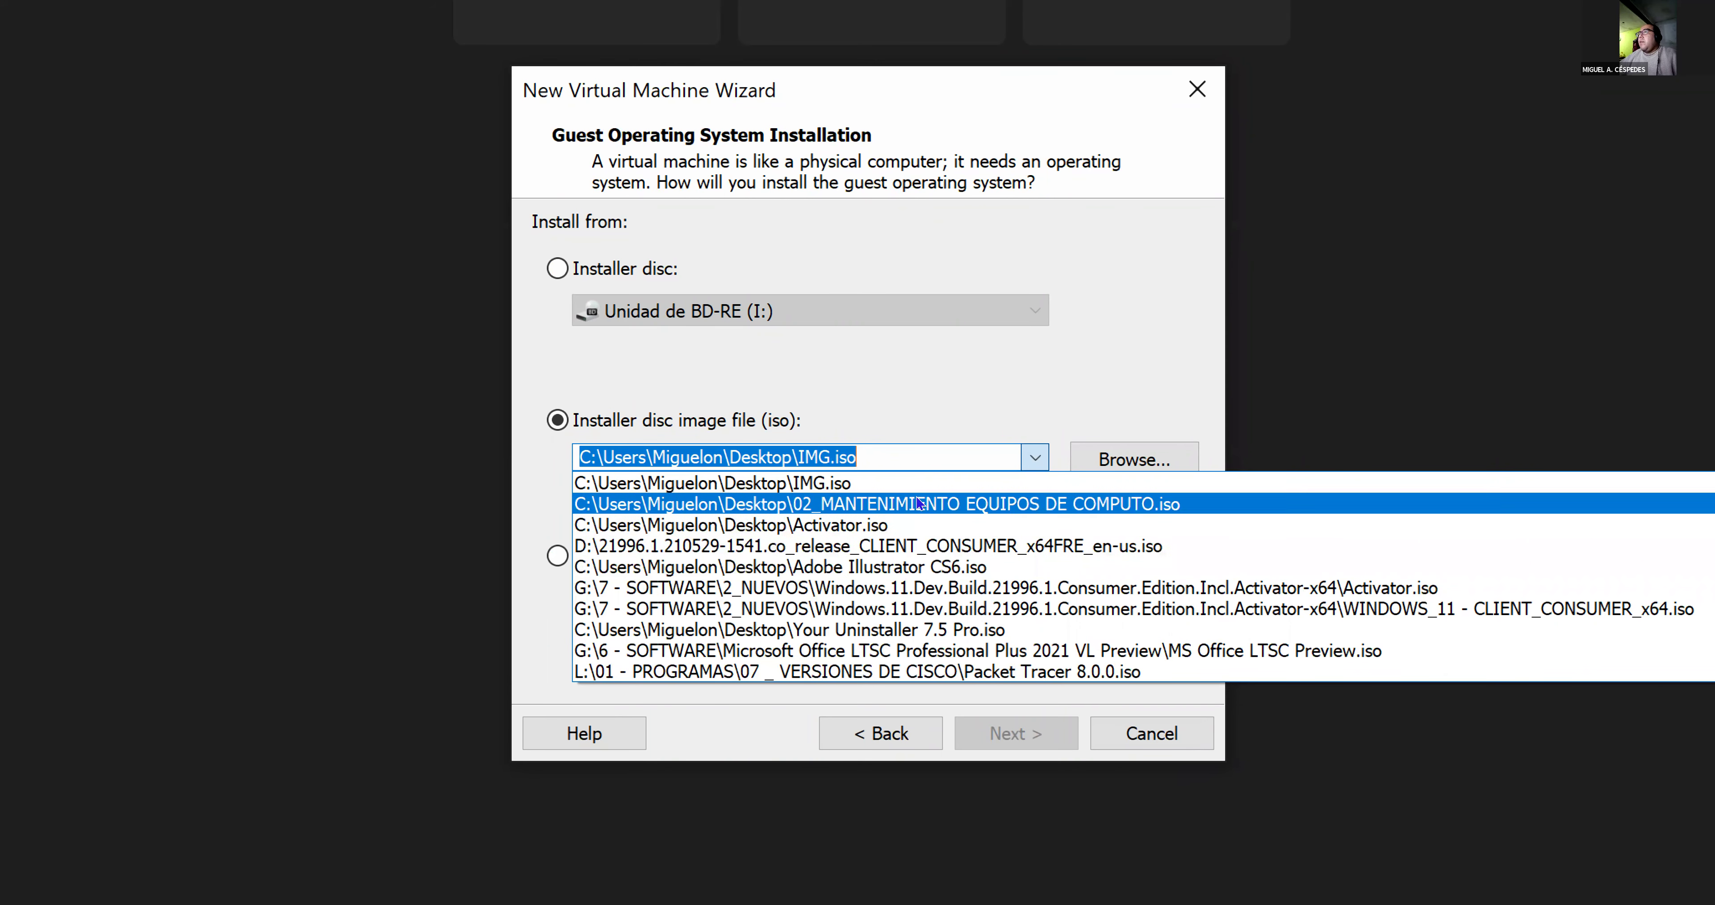
click(936, 434)
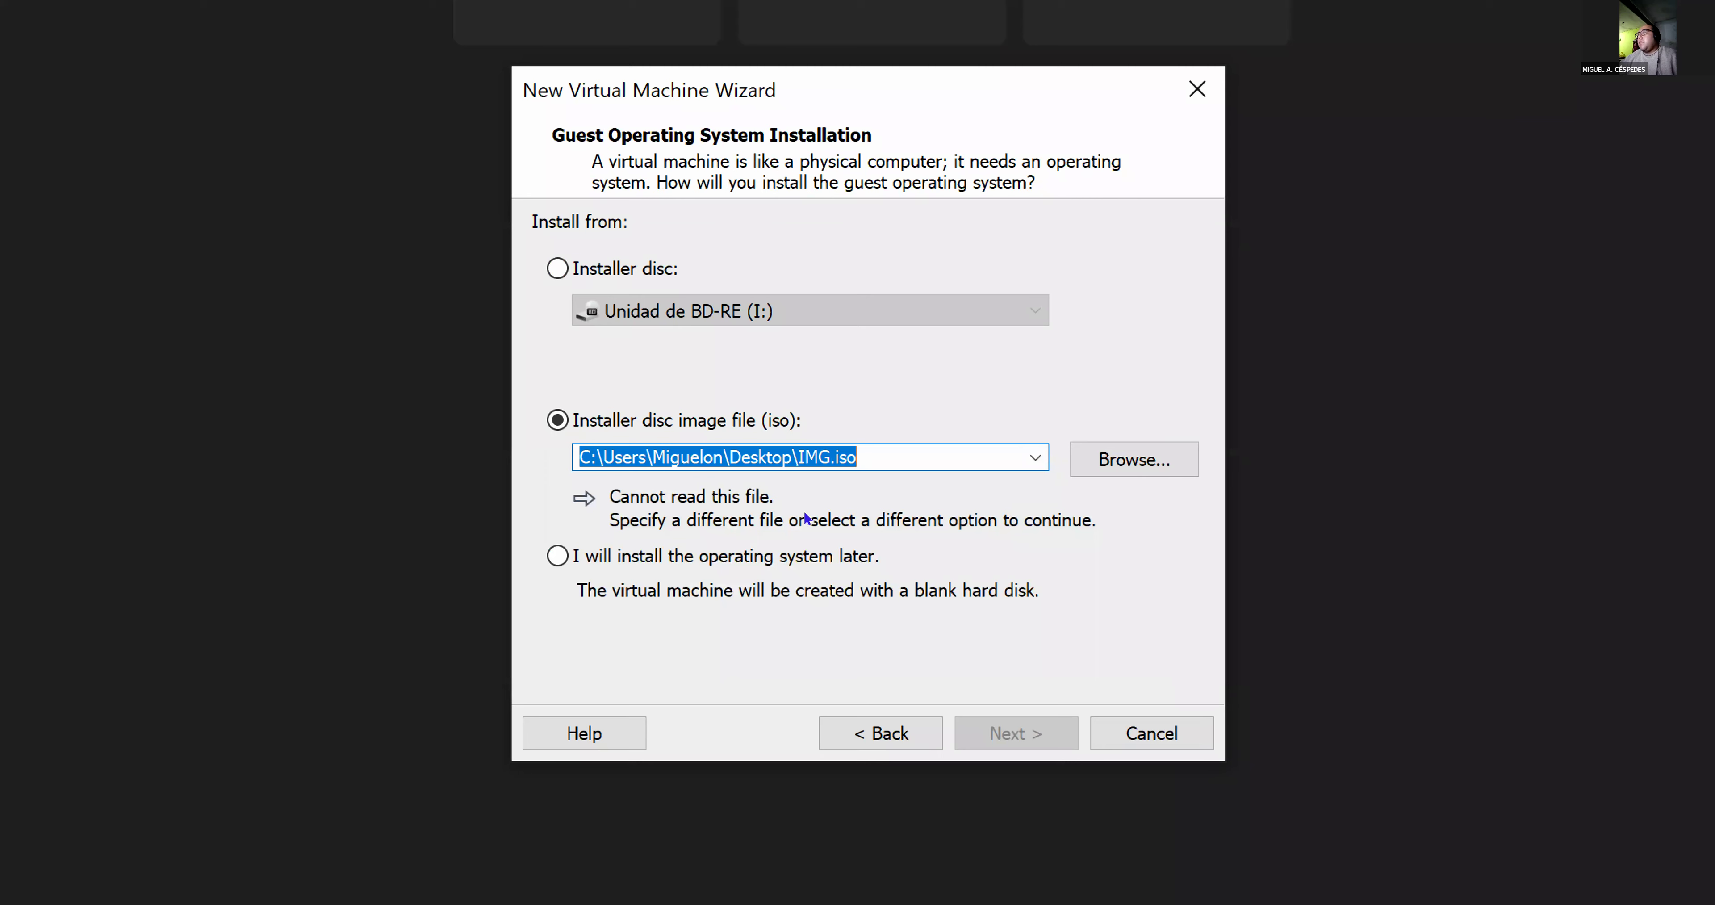
- Choose to install the operating system later and proceed to the guest operating system selection
click(733, 530)
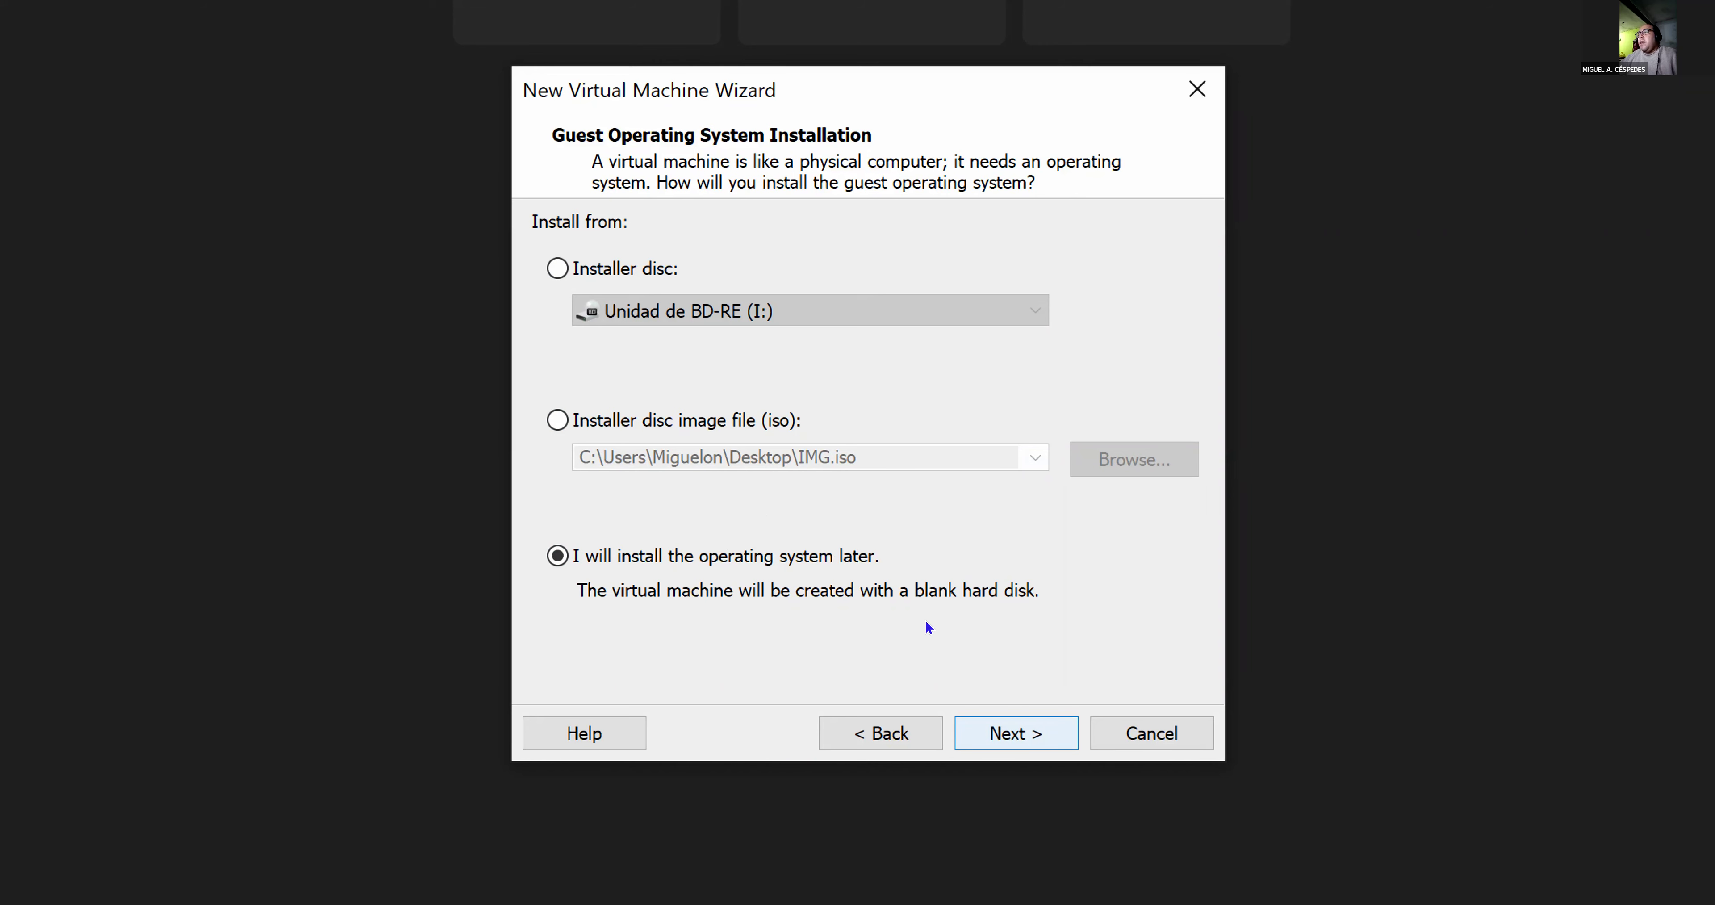
key(Return)
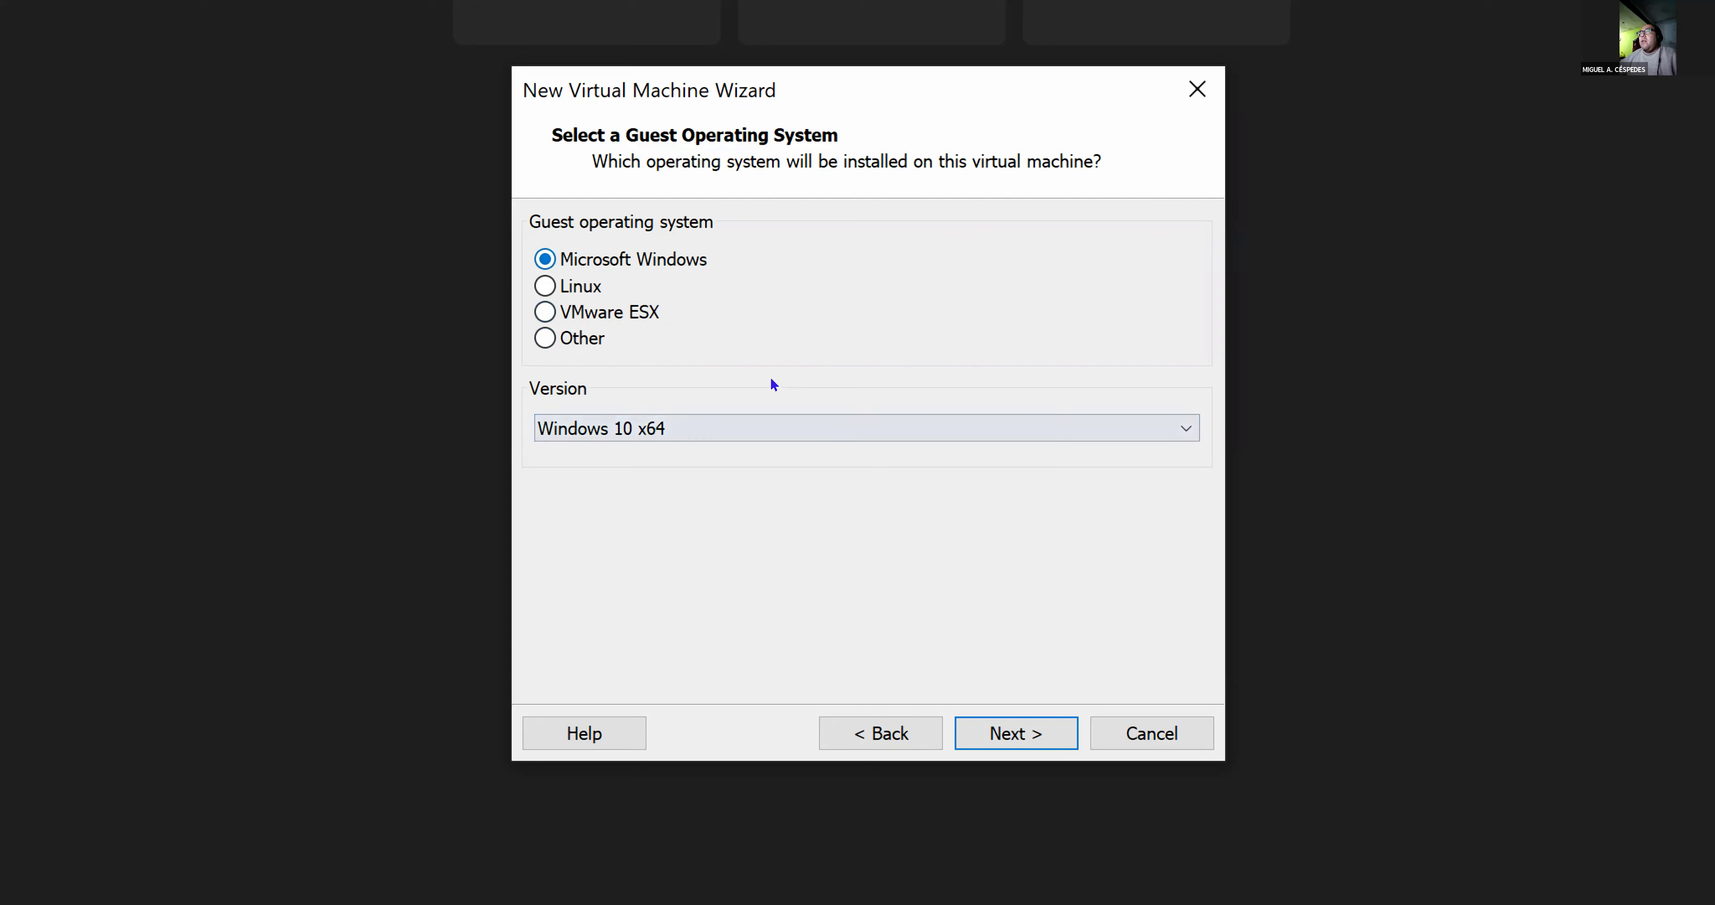
- Review the available Microsoft Windows guest versions, from Windows 10 x64 through the server editions to the oldest releases
click(1013, 470)
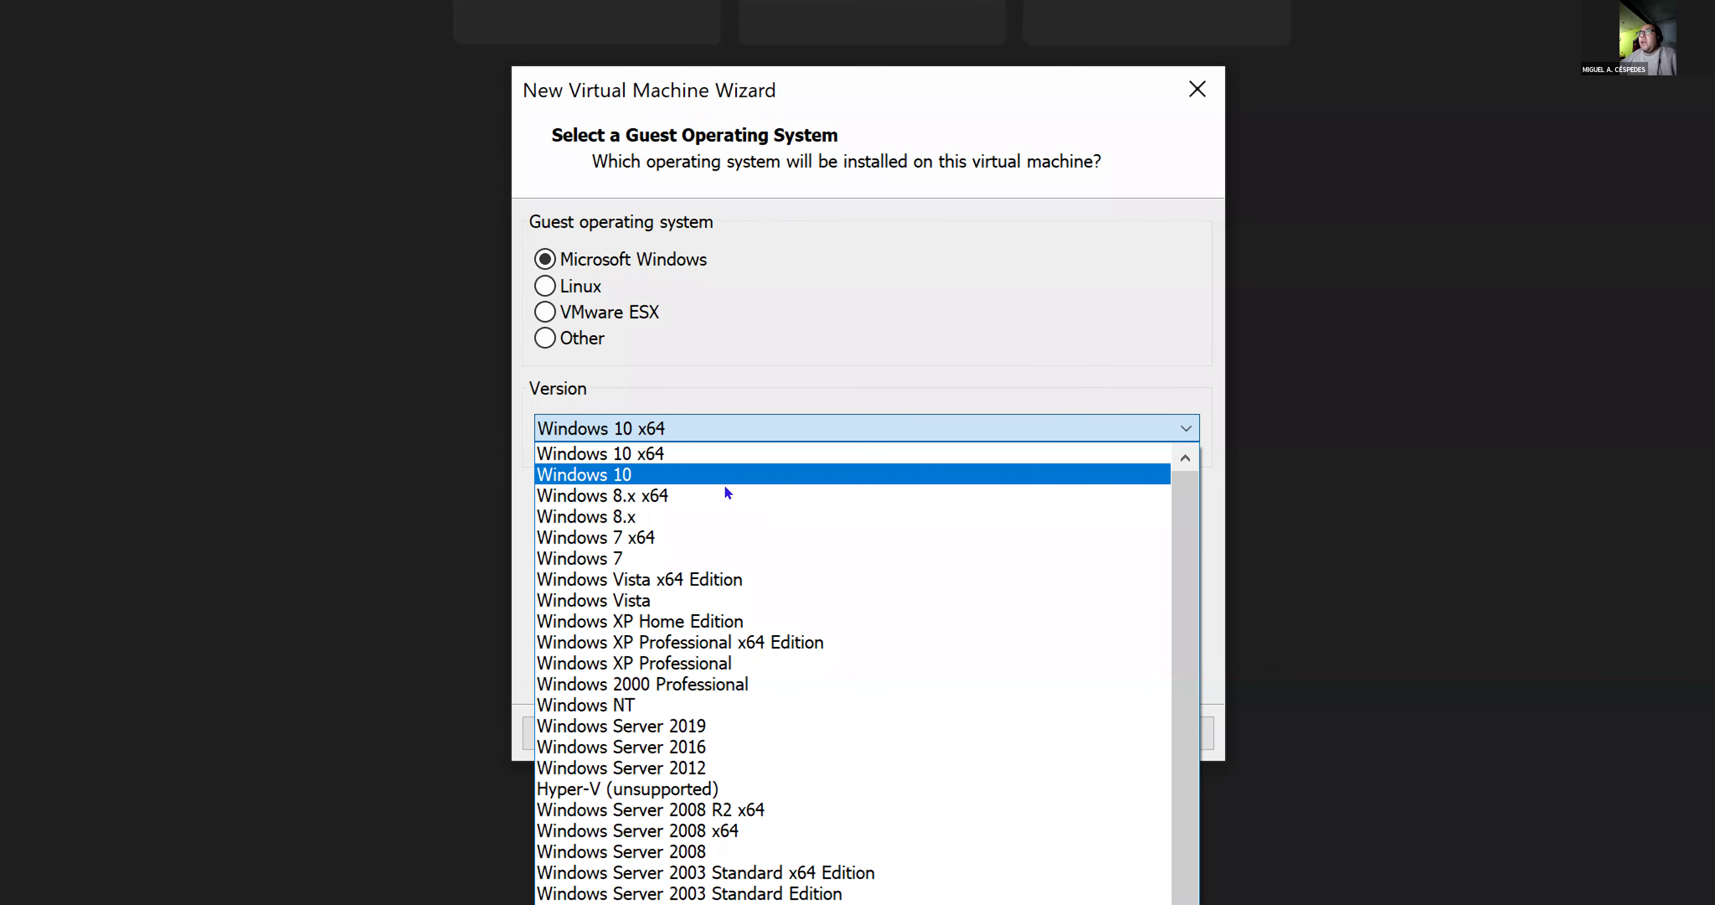
key(Up)
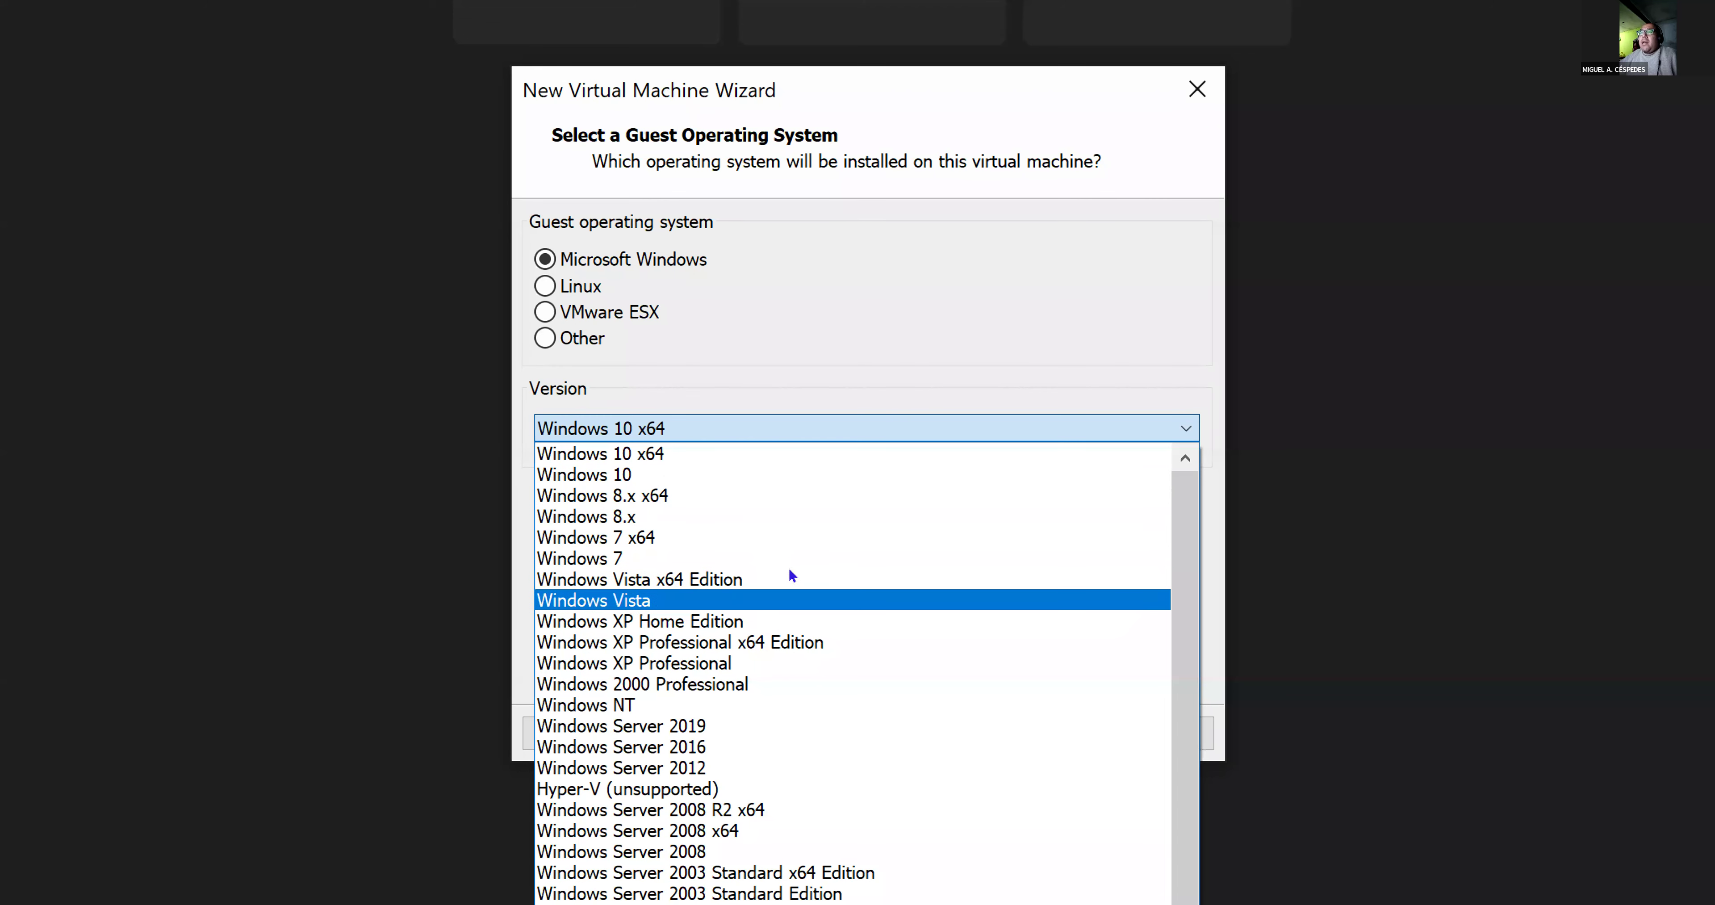
key(Down)
key(Down)
key(Down)
key(Down)
key(Down)
key(Down)
key(Down)
key(Down)
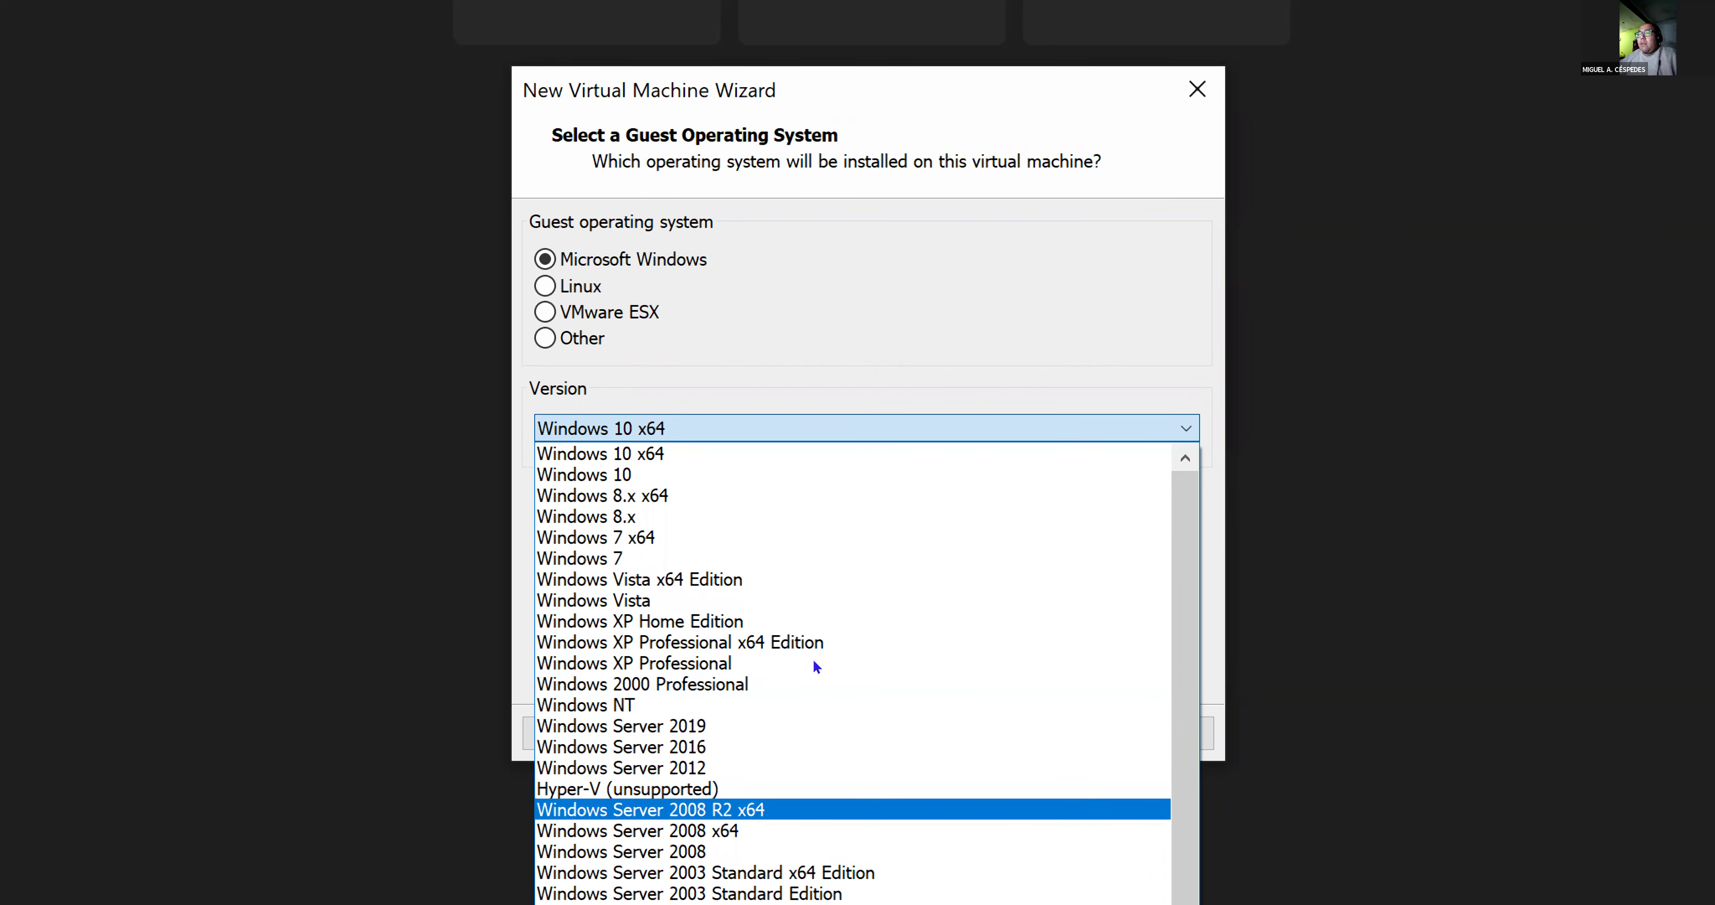
key(Down)
key(Down)
key(Up)
key(Down)
key(Down)
key(Down)
key(Down)
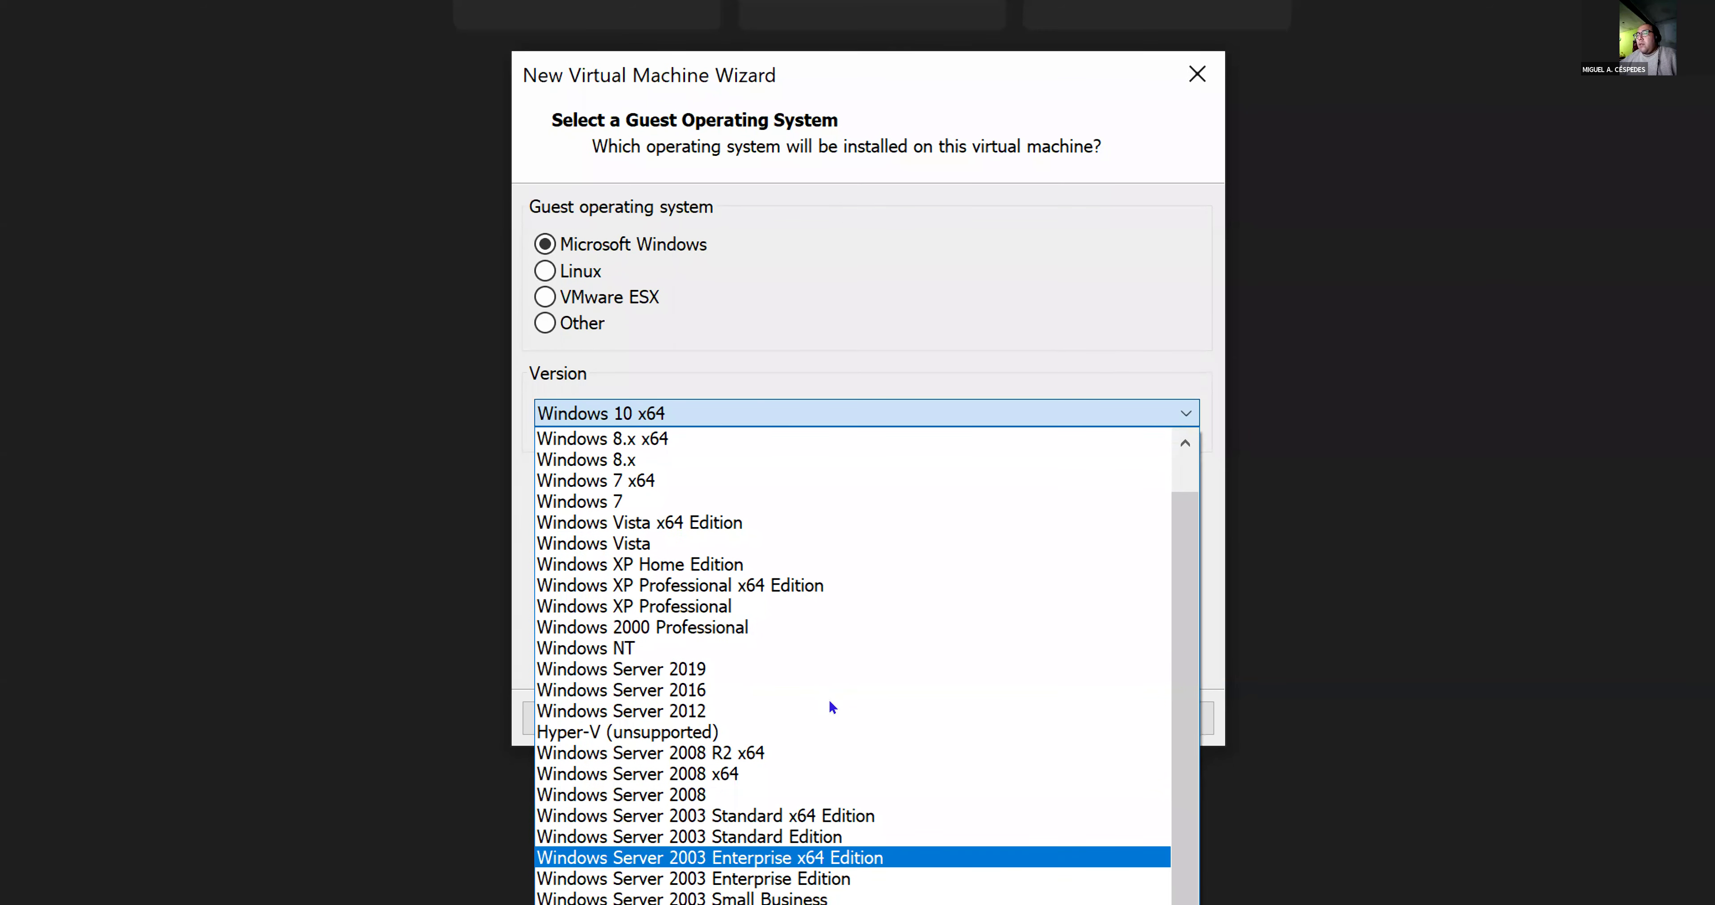
key(Down)
key(Down)
key(Up)
key(Up)
key(Up)
key(Up)
key(Down)
key(Down)
key(Down)
key(Down)
key(Down)
key(Down)
key(Down)
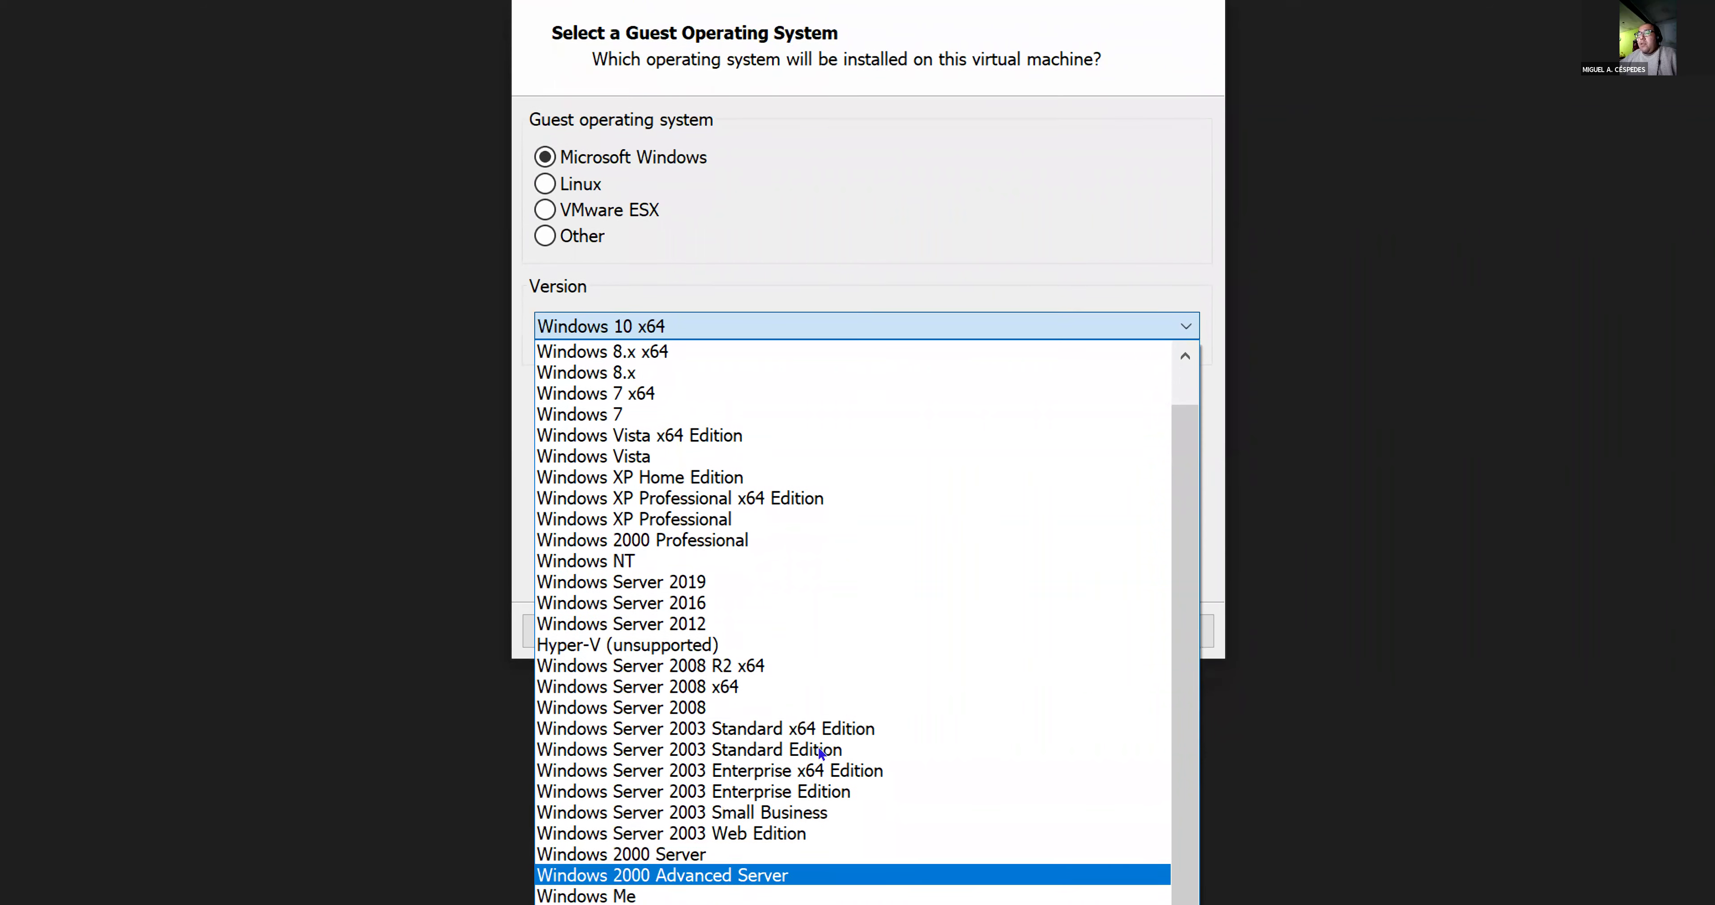
key(Down)
key(Down)
key(Down)
key(Down)
- Examine the Windows Server 2008 and Windows Server 2003 editions among the guest operating system versions
key(Up)
key(Up)
key(Up)
key(Up)
key(Up)
key(Up)
key(Up)
key(Up)
key(Up)
key(Up)
key(Up)
key(Up)
key(Up)
key(Up)
key(Up)
key(Down)
key(Down)
key(Down)
key(Down)
key(Down)
key(Down)
key(Down)
key(Down)
key(Down)
key(Up)
key(Up)
key(Up)
key(Up)
key(Up)
key(Up)
key(Up)
key(Up)
key(Up)
key(Down)
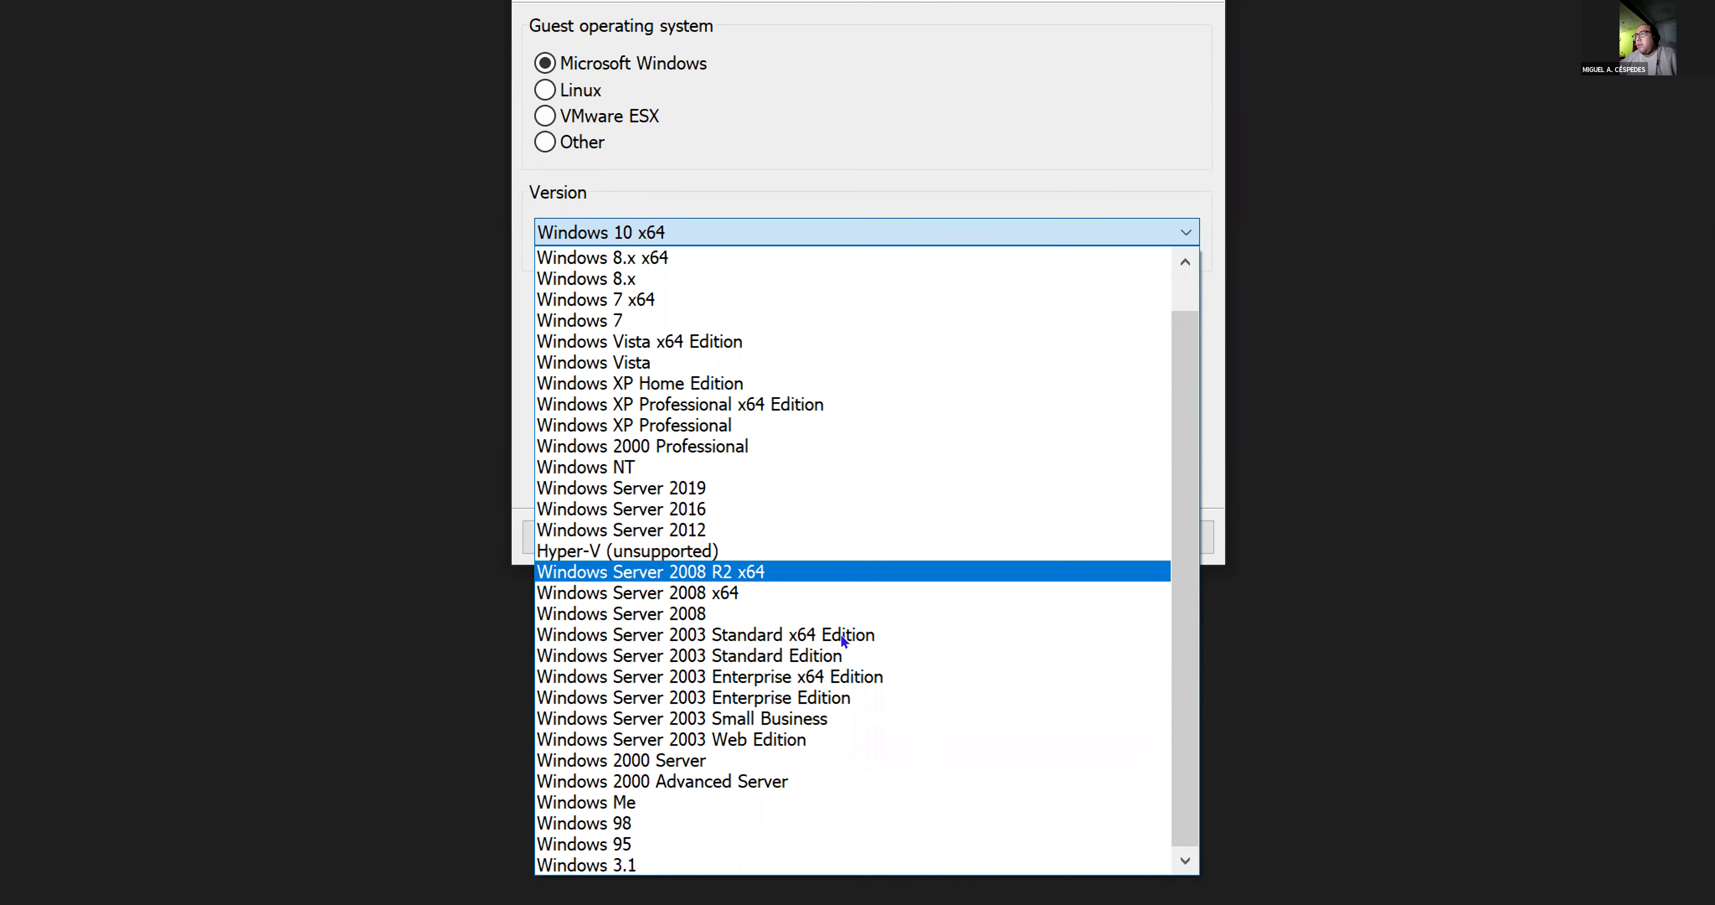
key(Down)
key(Down)
key(Up)
key(Up)
key(Up)
key(Up)
key(Up)
key(Up)
key(Up)
key(Up)
key(Down)
key(Down)
key(Down)
key(Down)
key(Down)
key(Down)
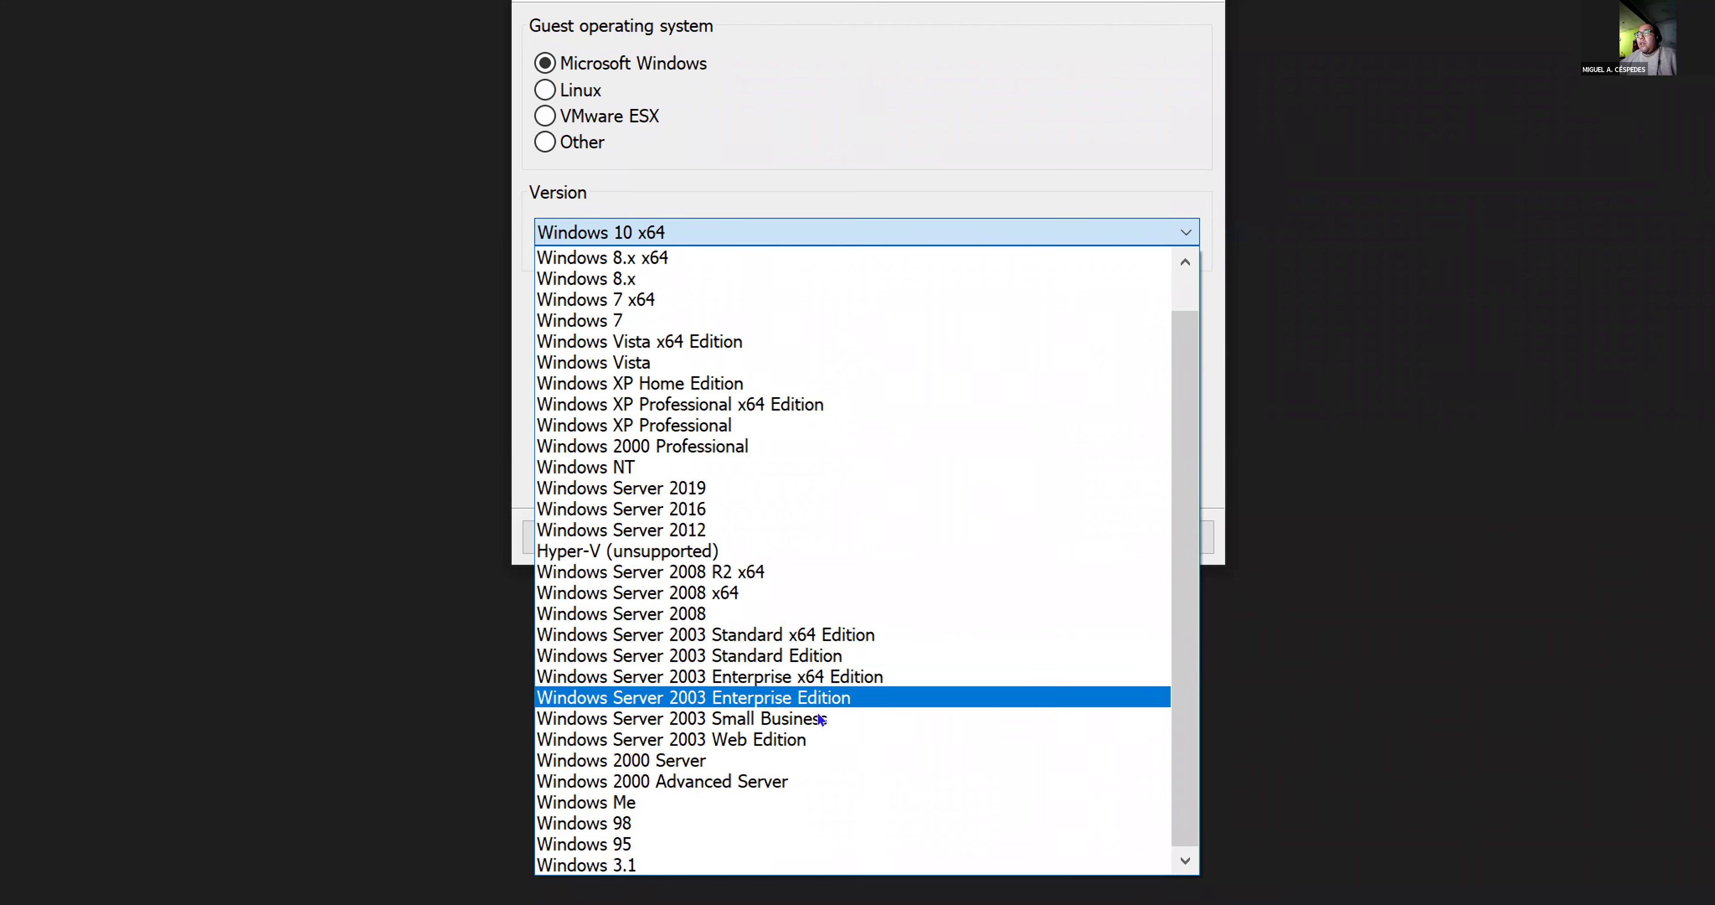
key(Down)
key(Down)
key(Up)
key(Up)
key(Up)
key(Up)
key(Up)
key(Up)
key(Up)
key(Up)
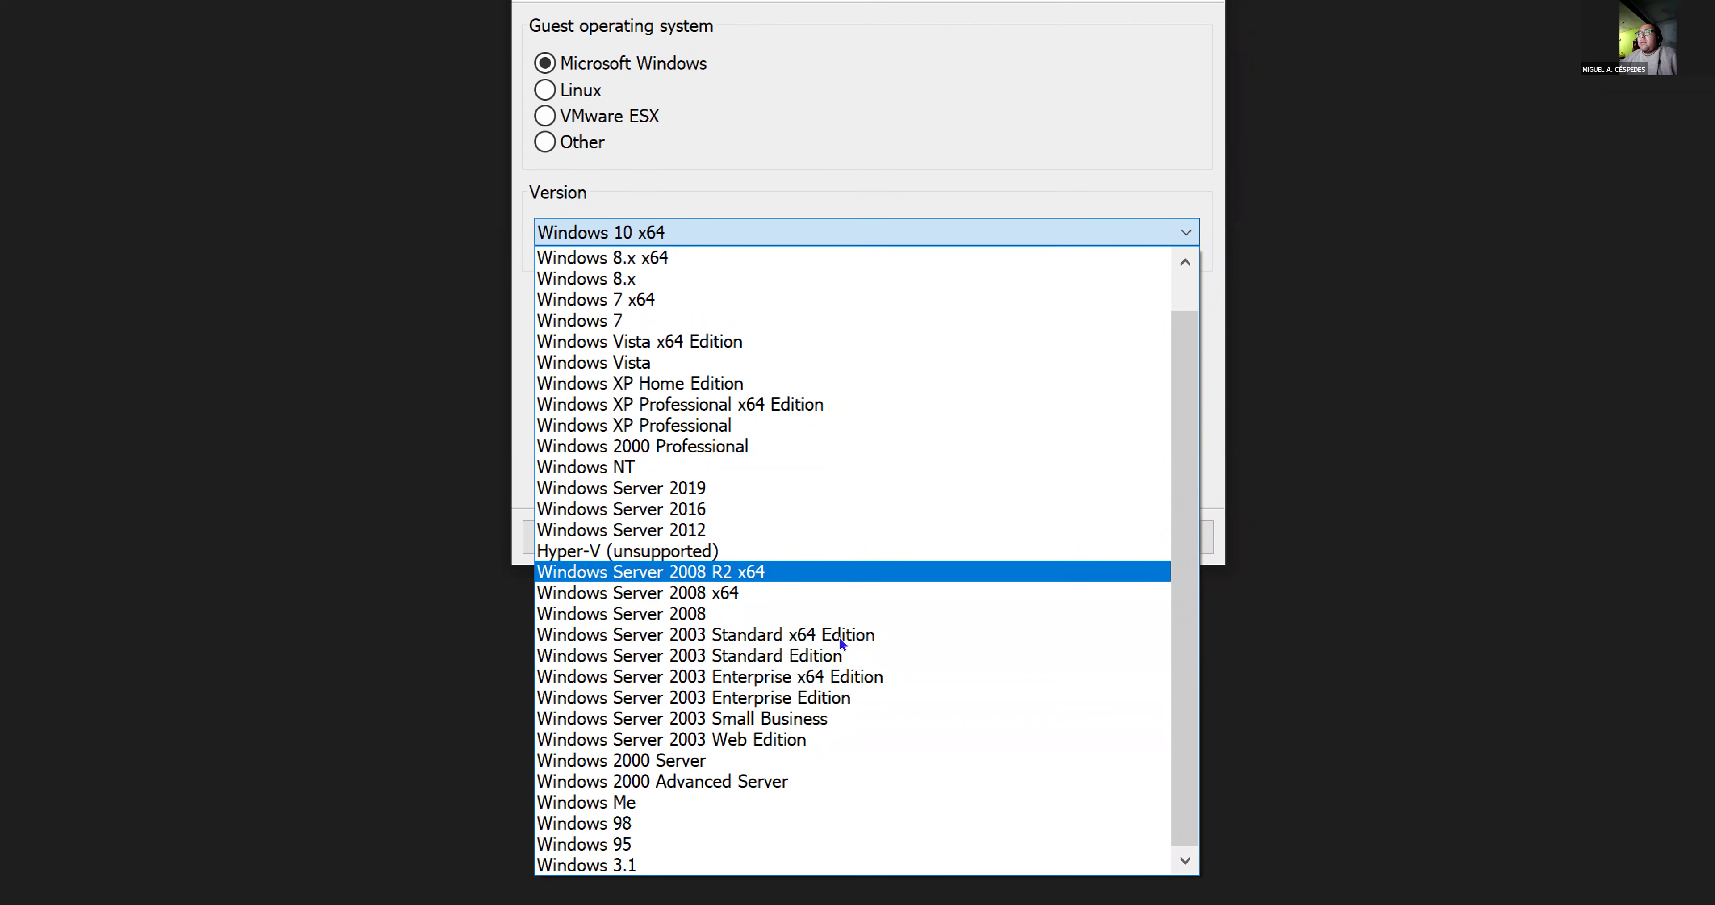
key(Down)
key(Down)
key(Down)
key(Down)
key(Down)
key(Down)
key(Down)
key(Up)
key(Up)
key(Up)
key(Up)
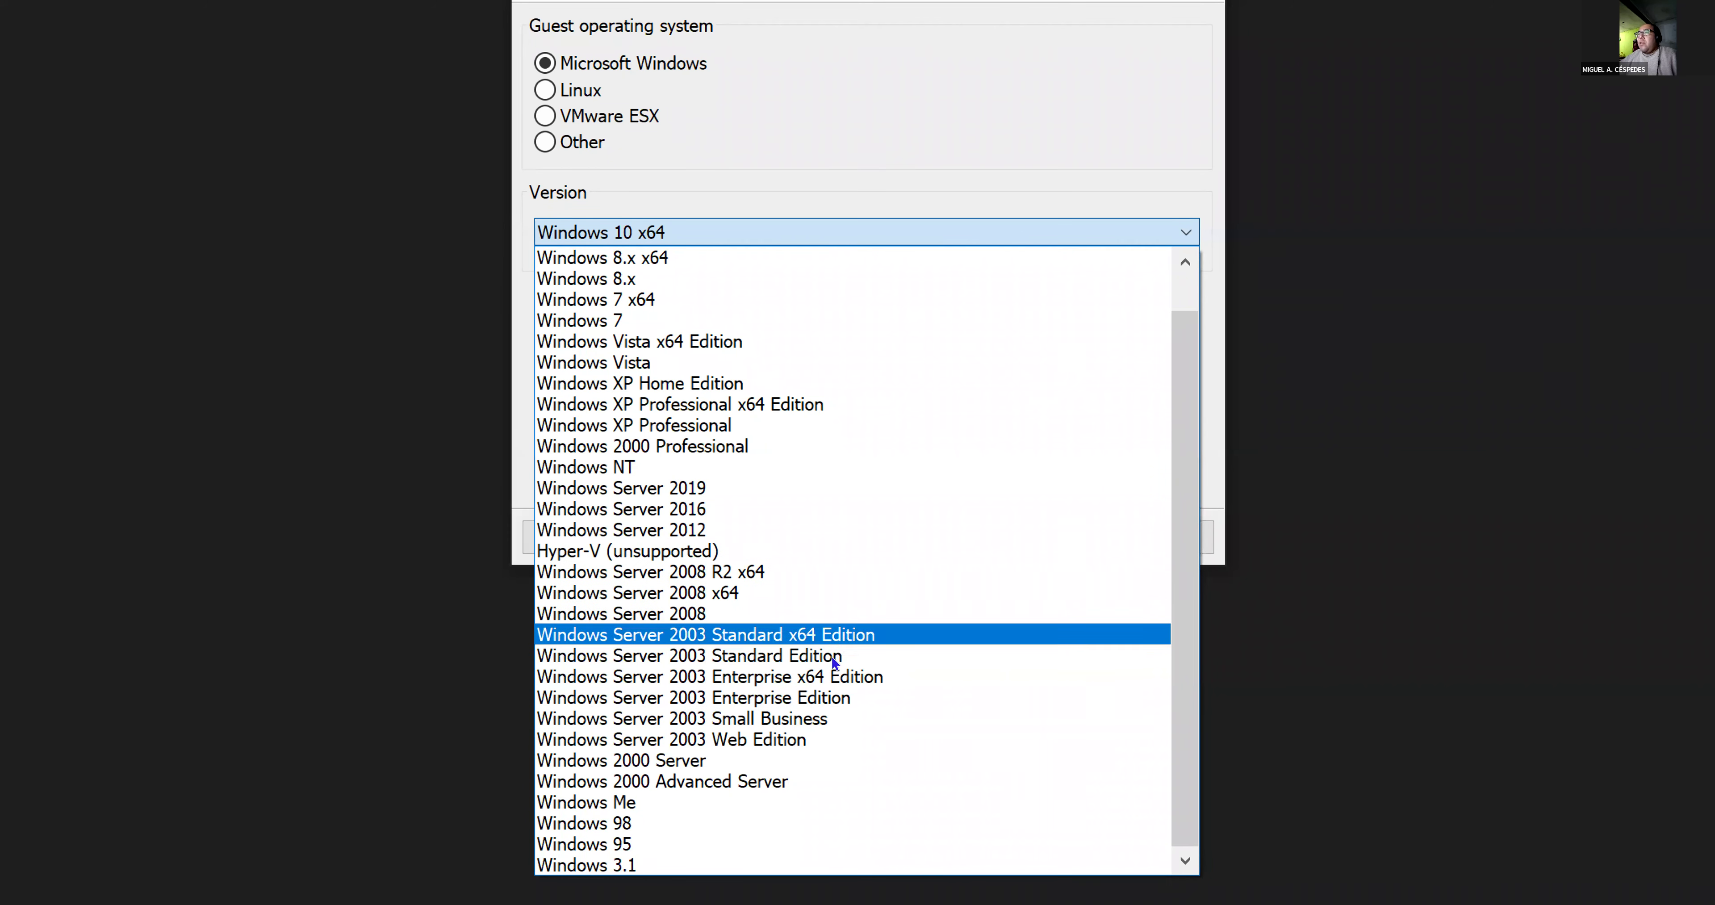
key(Up)
key(Up)
key(Up)
key(Down)
key(Down)
key(Down)
key(Down)
key(Down)
key(Down)
key(Down)
key(Down)
key(Up)
key(Up)
key(Up)
key(Up)
key(Up)
key(Up)
key(Up)
key(Up)
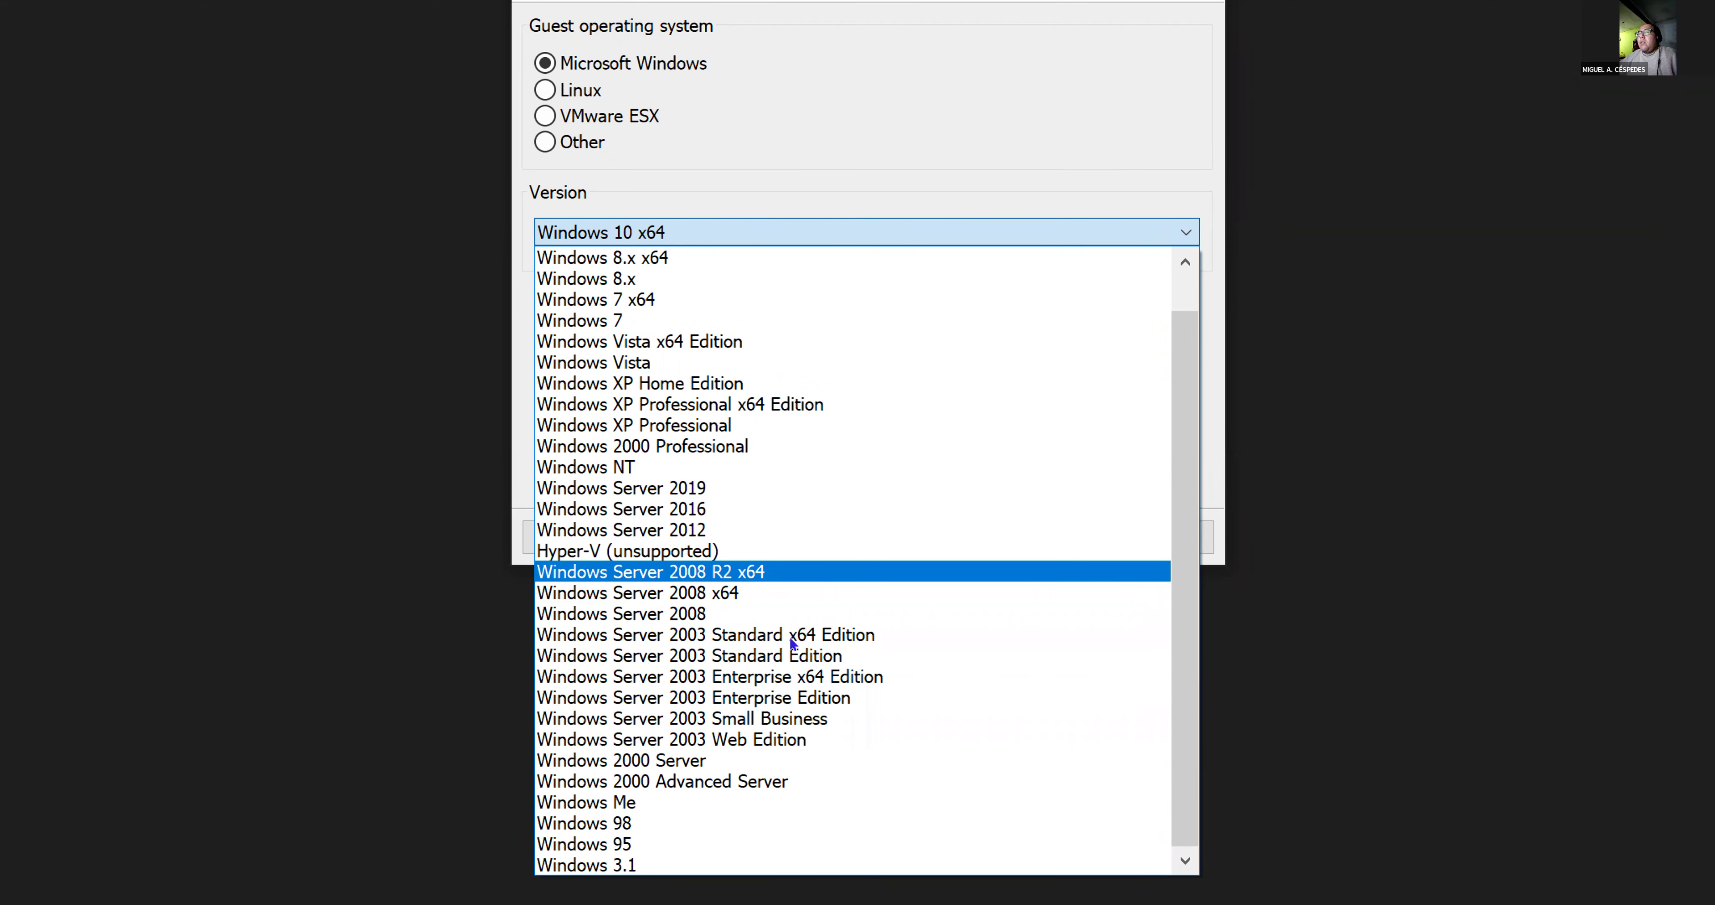
key(Down)
key(Down)
key(Down)
key(Down)
key(Down)
key(Down)
key(Down)
- Go back through the guest versions to the Windows 10 x64 entry at the start of the list
key(Up)
key(Up)
key(Up)
key(Up)
key(Up)
key(Up)
key(Up)
key(Up)
key(Up)
key(Up)
key(Up)
key(Up)
key(Down)
scroll(819, 601, up, 1)
key(Down)
key(Up)
key(Up)
key(Up)
key(Up)
key(Up)
key(Up)
key(Up)
key(Up)
key(Up)
key(Up)
key(Up)
key(Up)
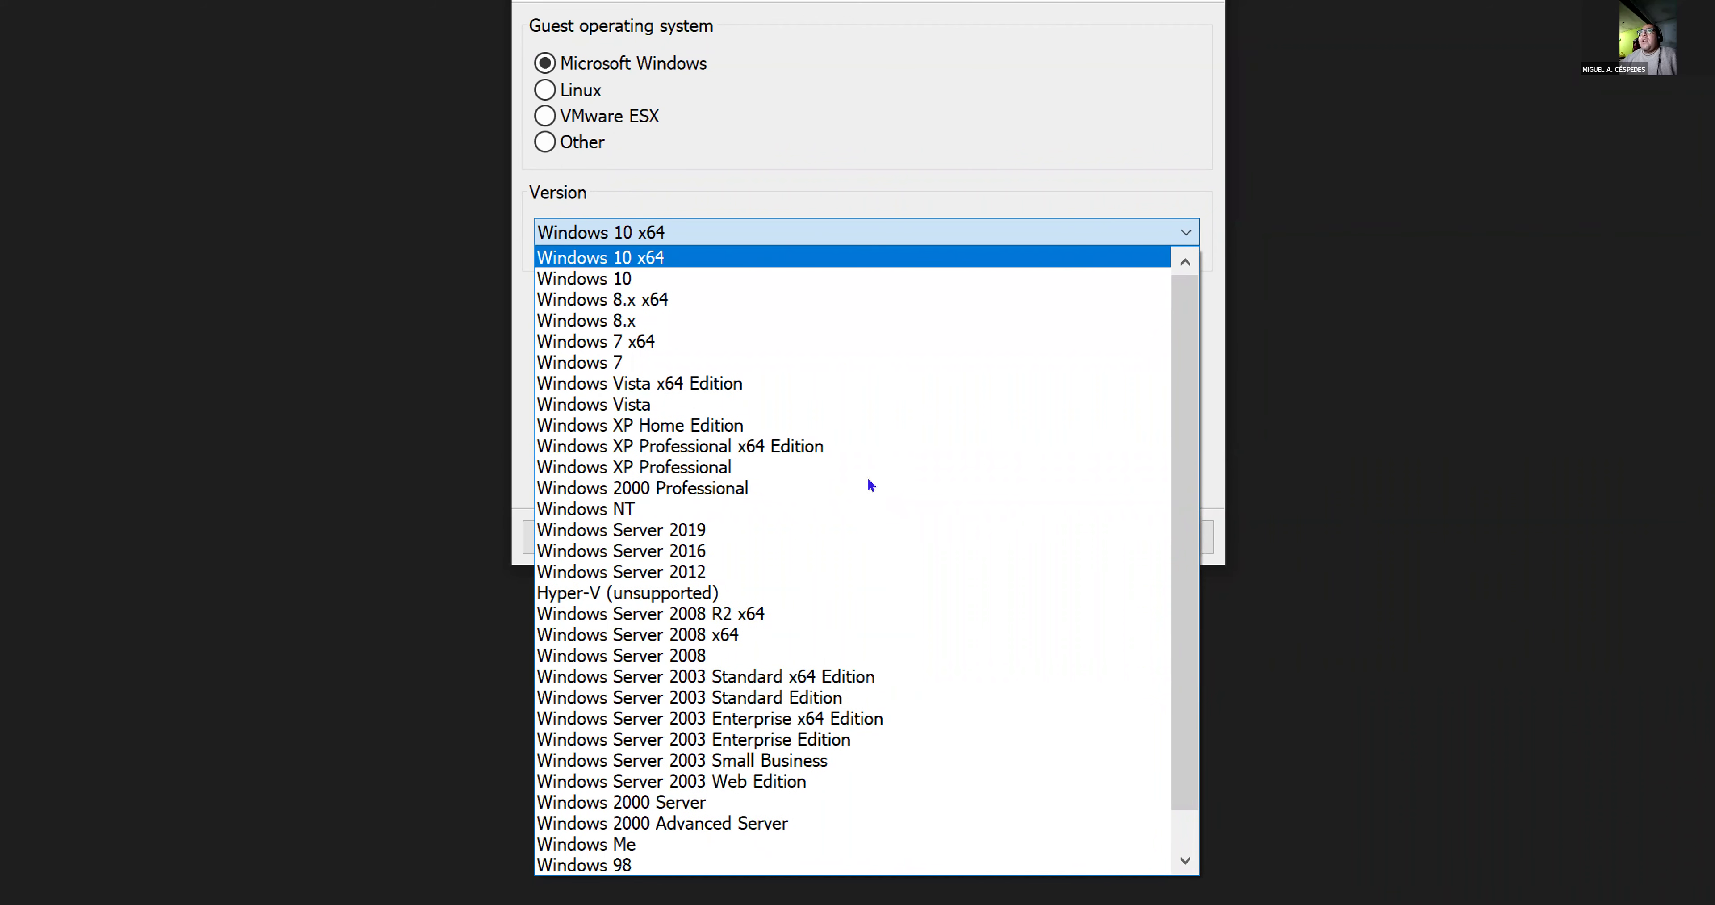
- Examine the desktop Windows guest versions from Windows 10 x64 to Windows NT
key(Down)
key(Down)
key(Down)
key(Down)
key(Down)
key(Down)
key(Down)
key(Down)
key(Down)
key(Down)
key(Down)
key(Up)
key(Up)
key(Up)
key(Up)
key(Up)
key(Up)
key(Up)
key(Up)
key(Up)
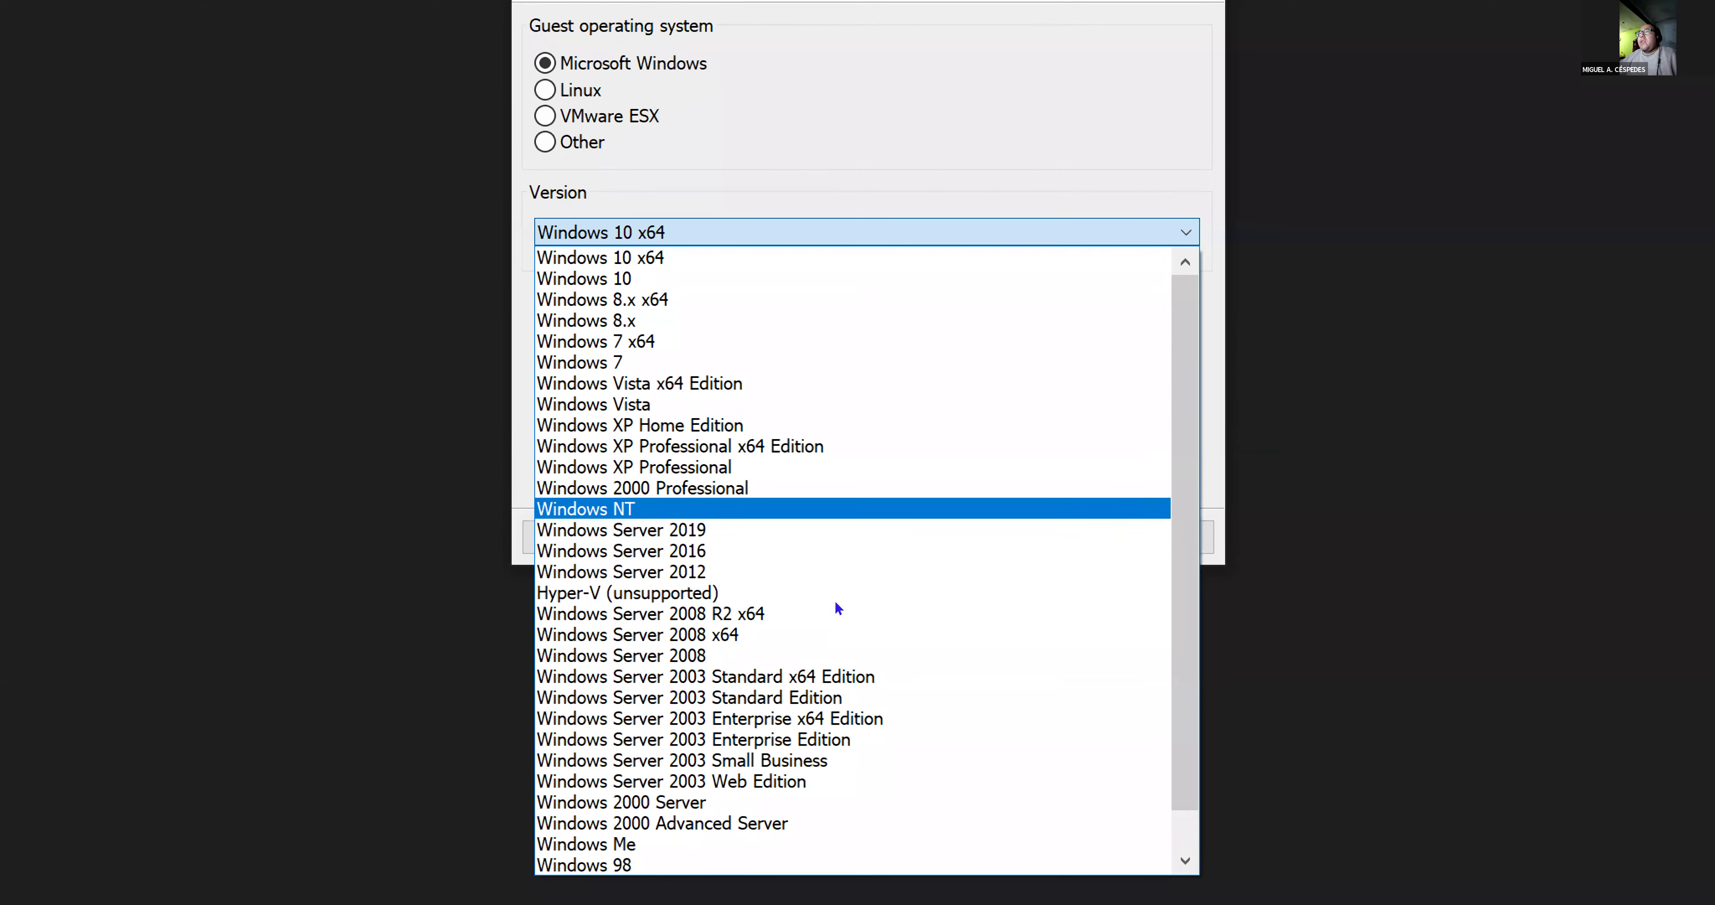
key(Up)
key(Up)
key(Up)
key(Up)
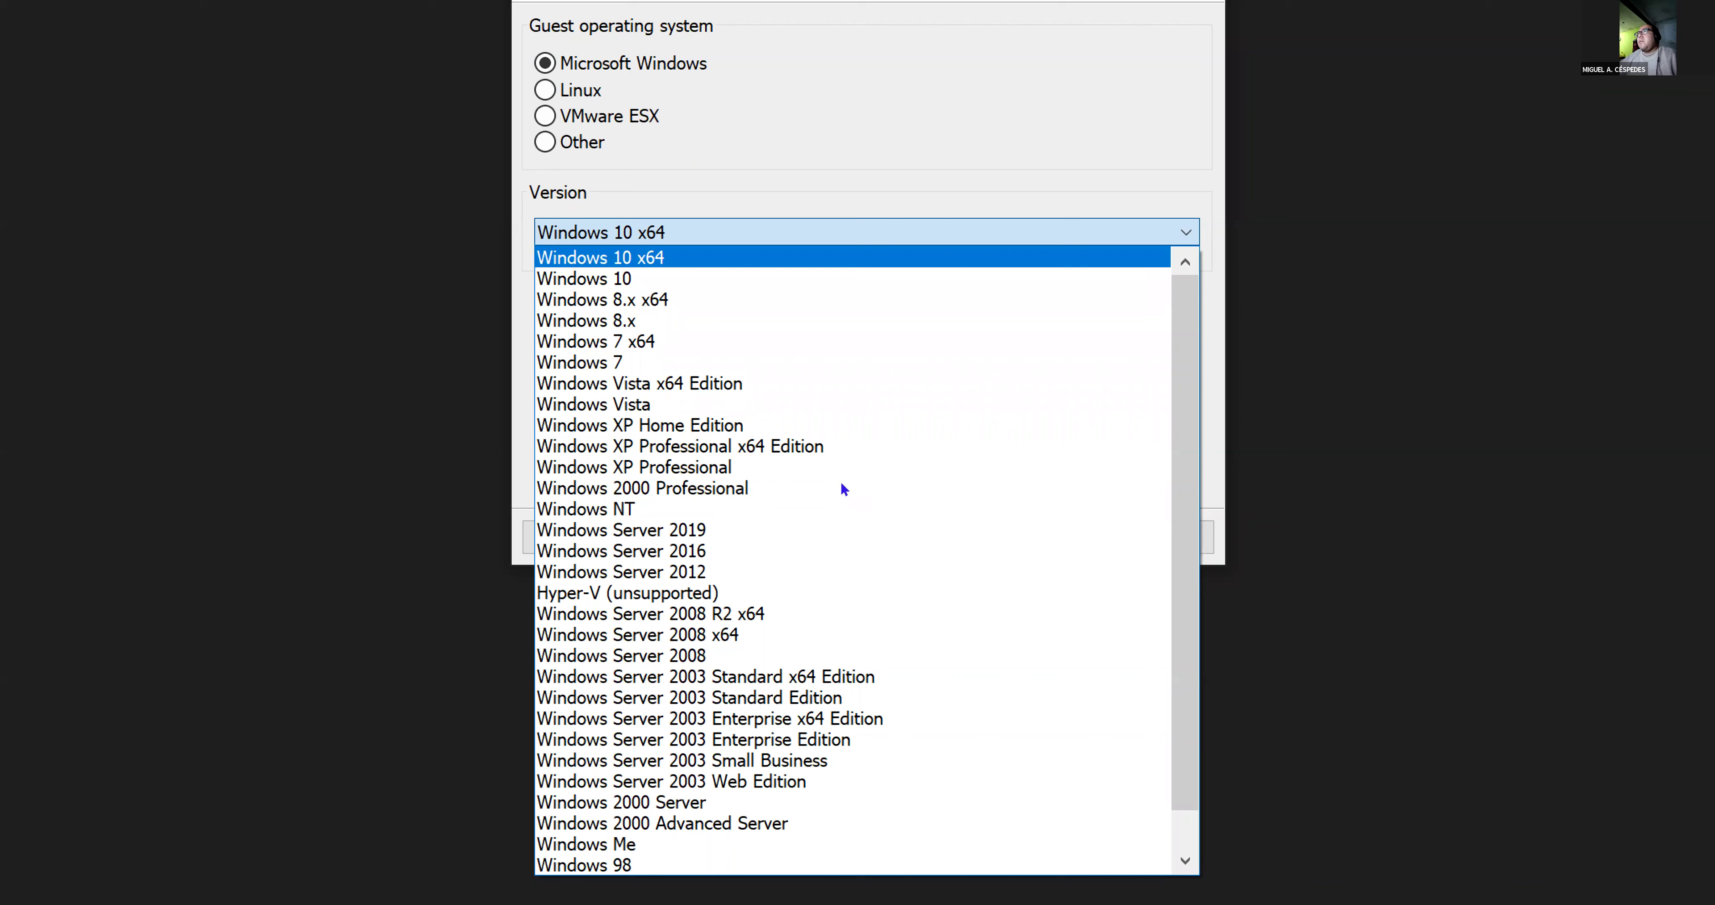
- Examine the Windows Server guest versions from Windows Server 2019 to Windows Server 2003 Web Edition
key(Down)
key(Down)
key(Down)
key(Down)
key(Down)
key(Down)
key(Down)
key(Down)
key(Down)
key(Down)
key(Down)
key(Down)
key(Down)
key(Down)
key(Up)
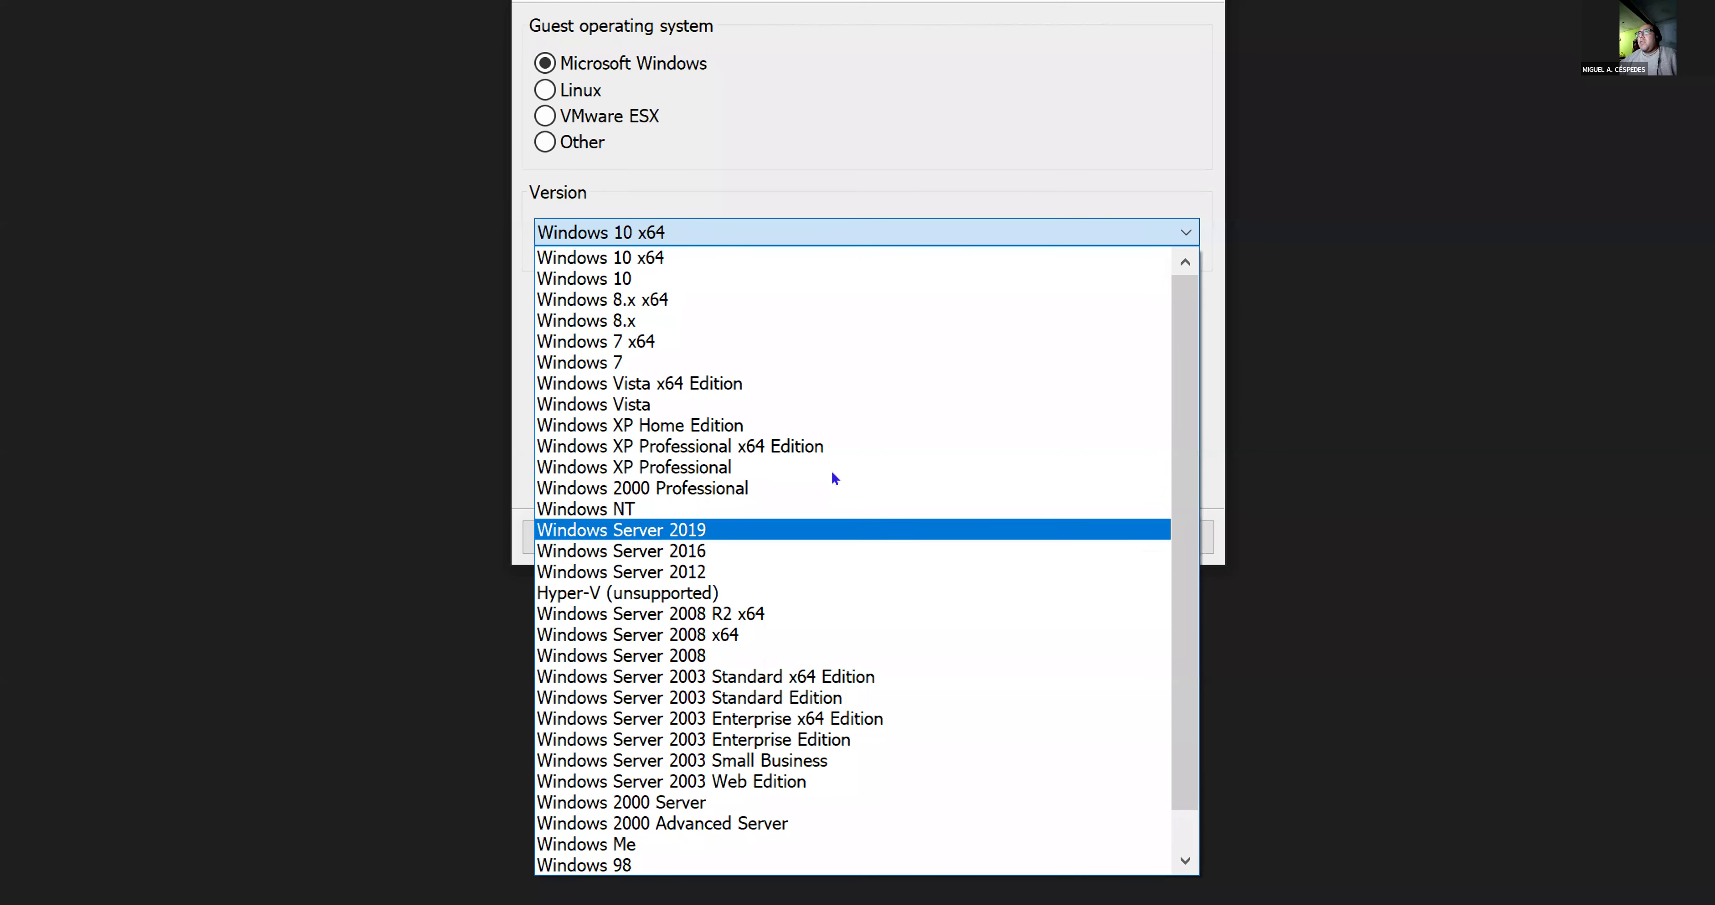
key(Down)
key(Down)
key(Down)
key(Down)
key(Down)
key(Down)
key(Up)
key(Up)
key(Down)
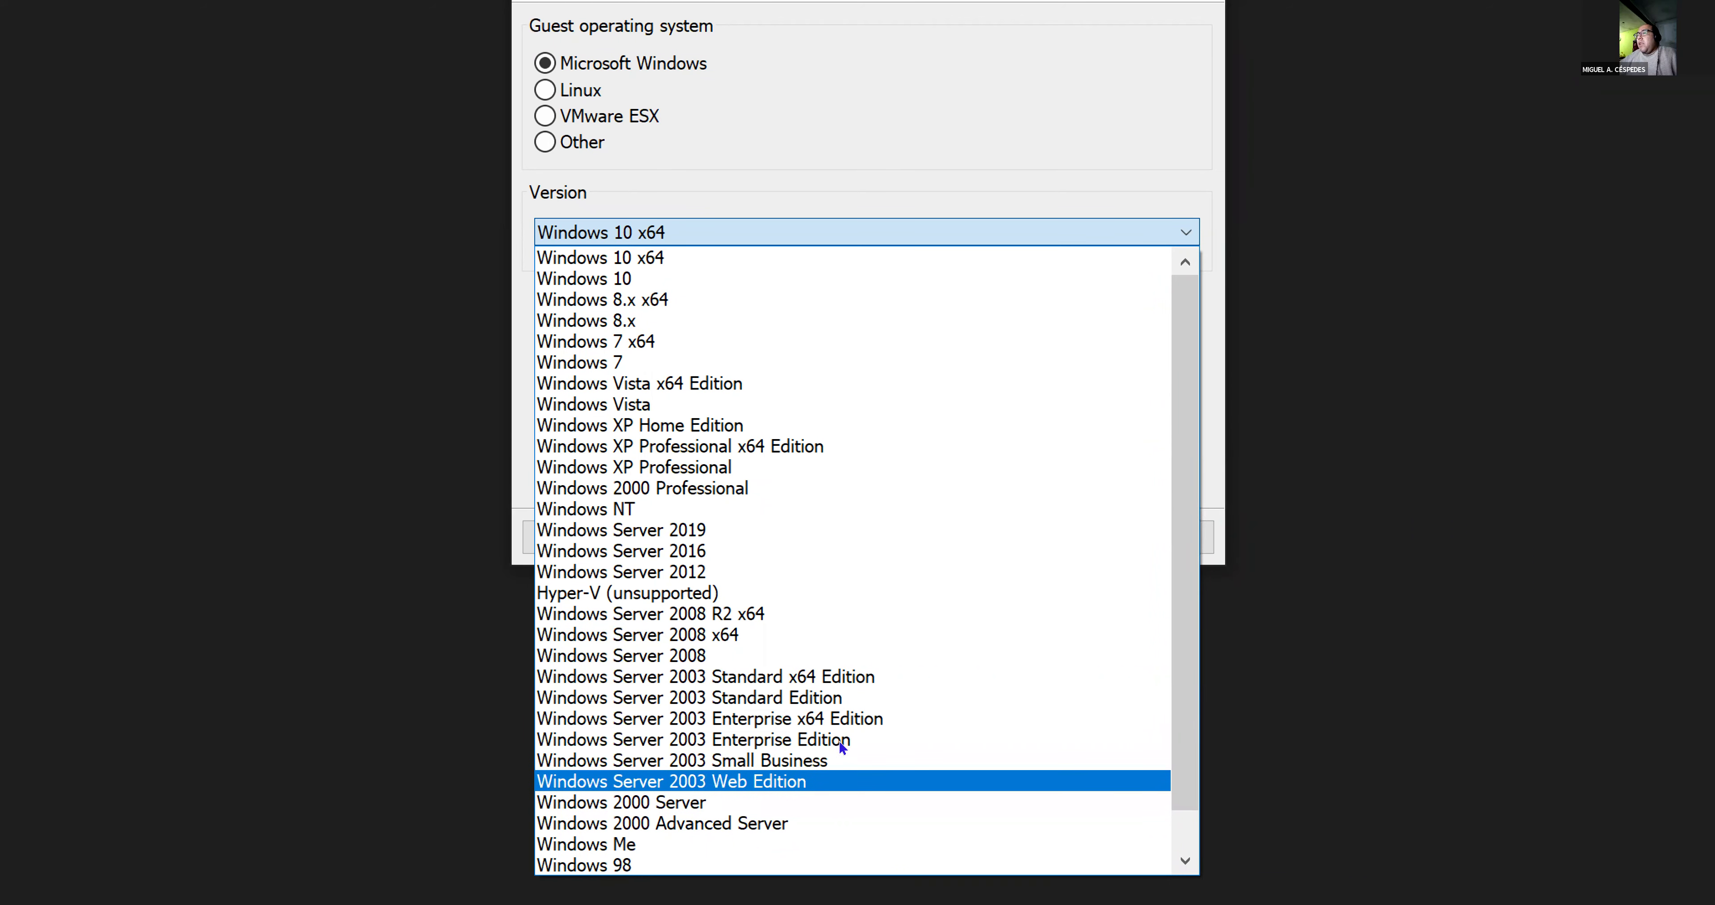
key(Down)
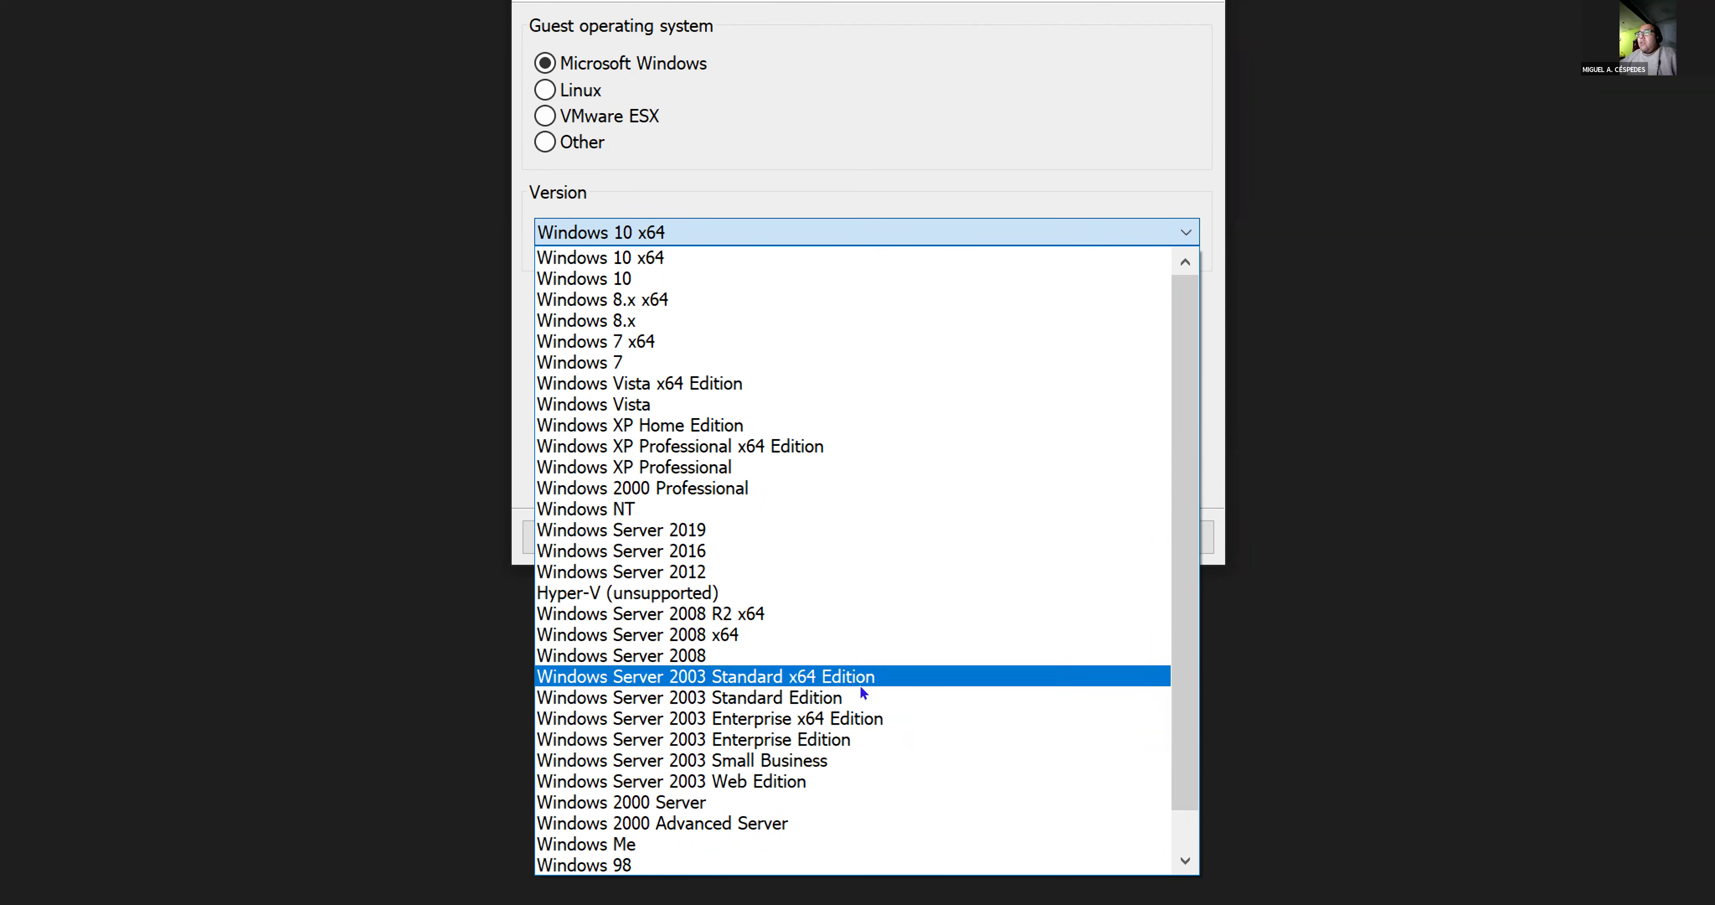
- Compare the Windows Server 2019 entry with the Windows Server 2003 Enterprise and Small Business editions
key(Up)
key(Up)
key(Up)
key(Up)
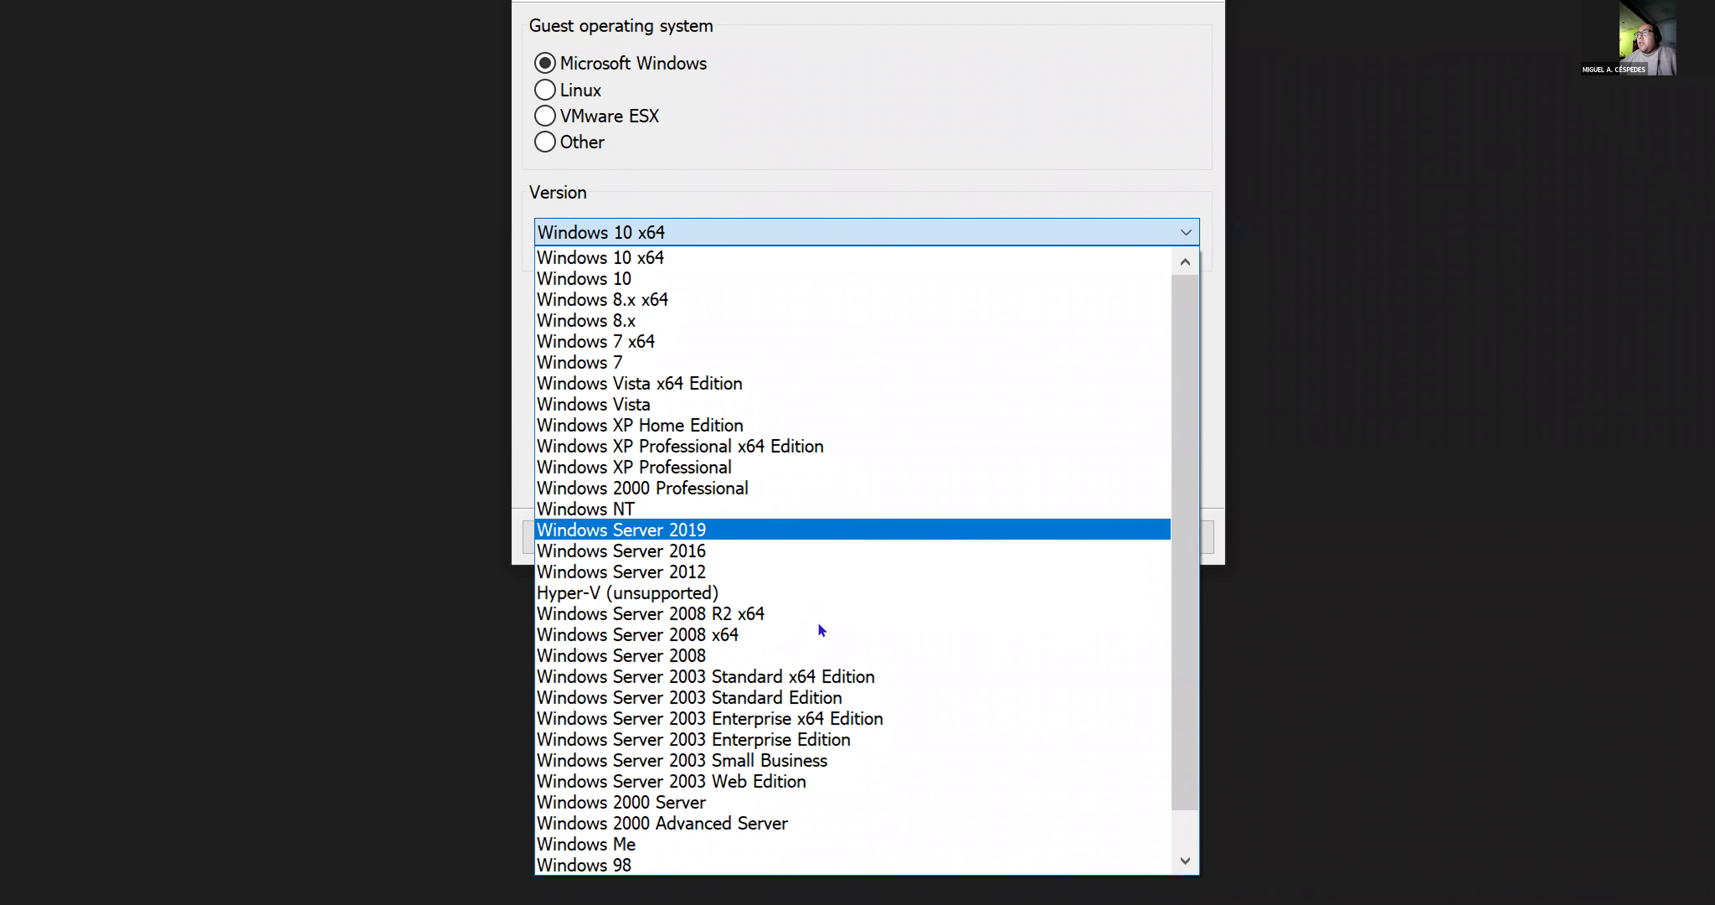
key(Down)
key(Up)
key(Down)
key(Up)
key(Down)
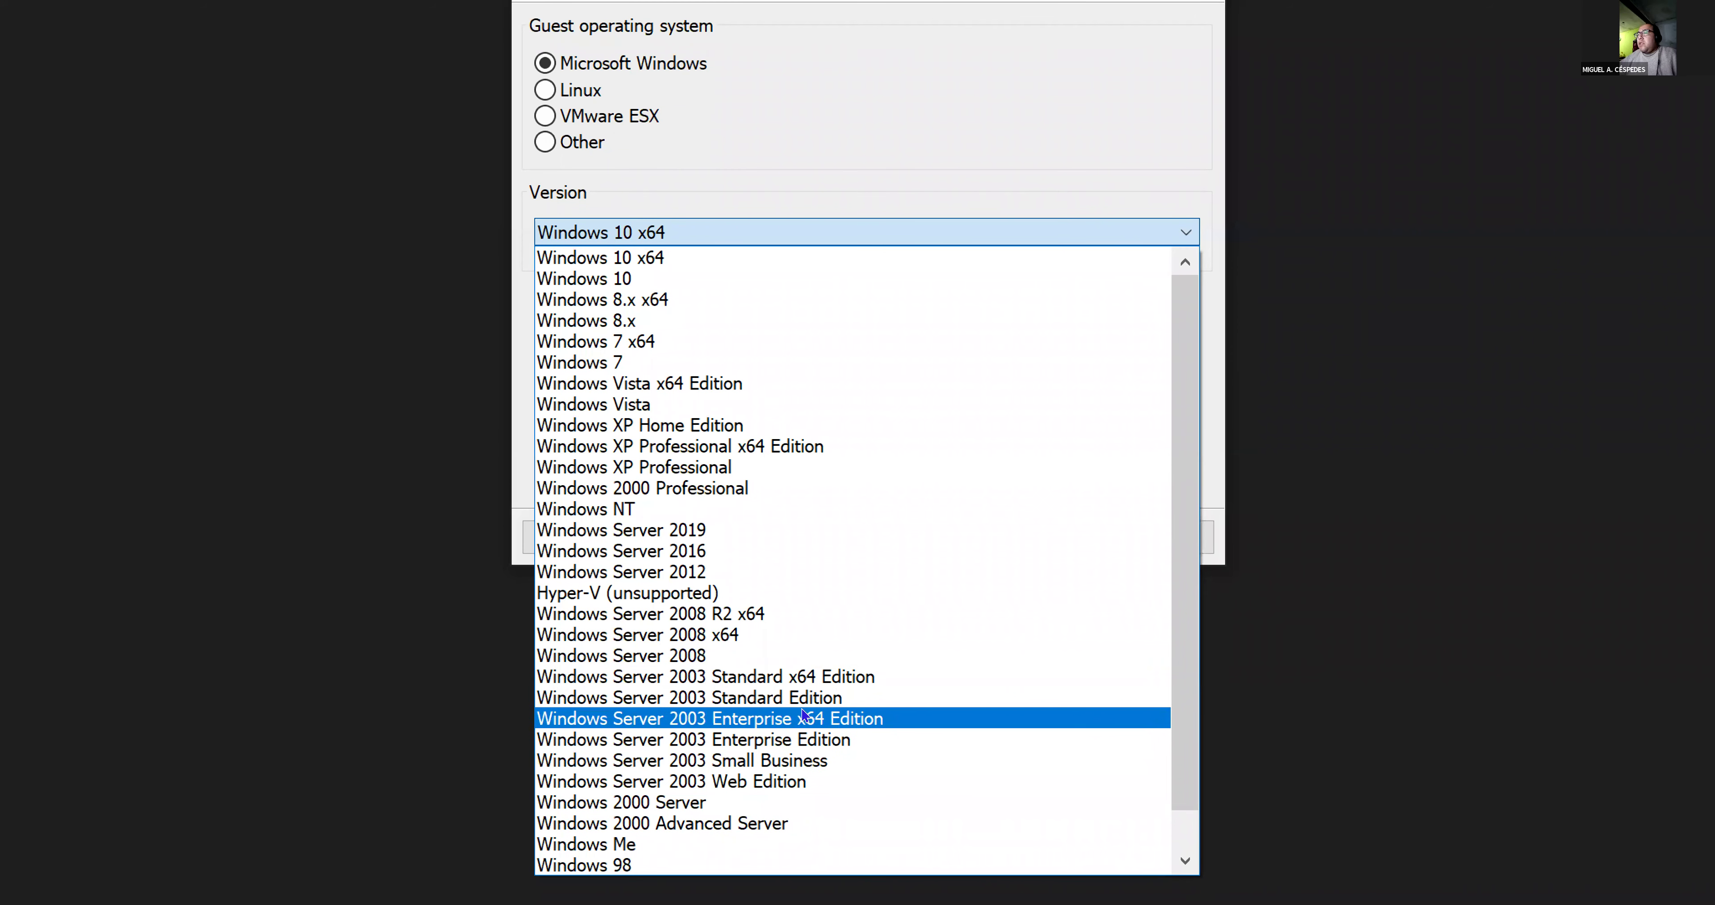
key(Down)
key(Down)
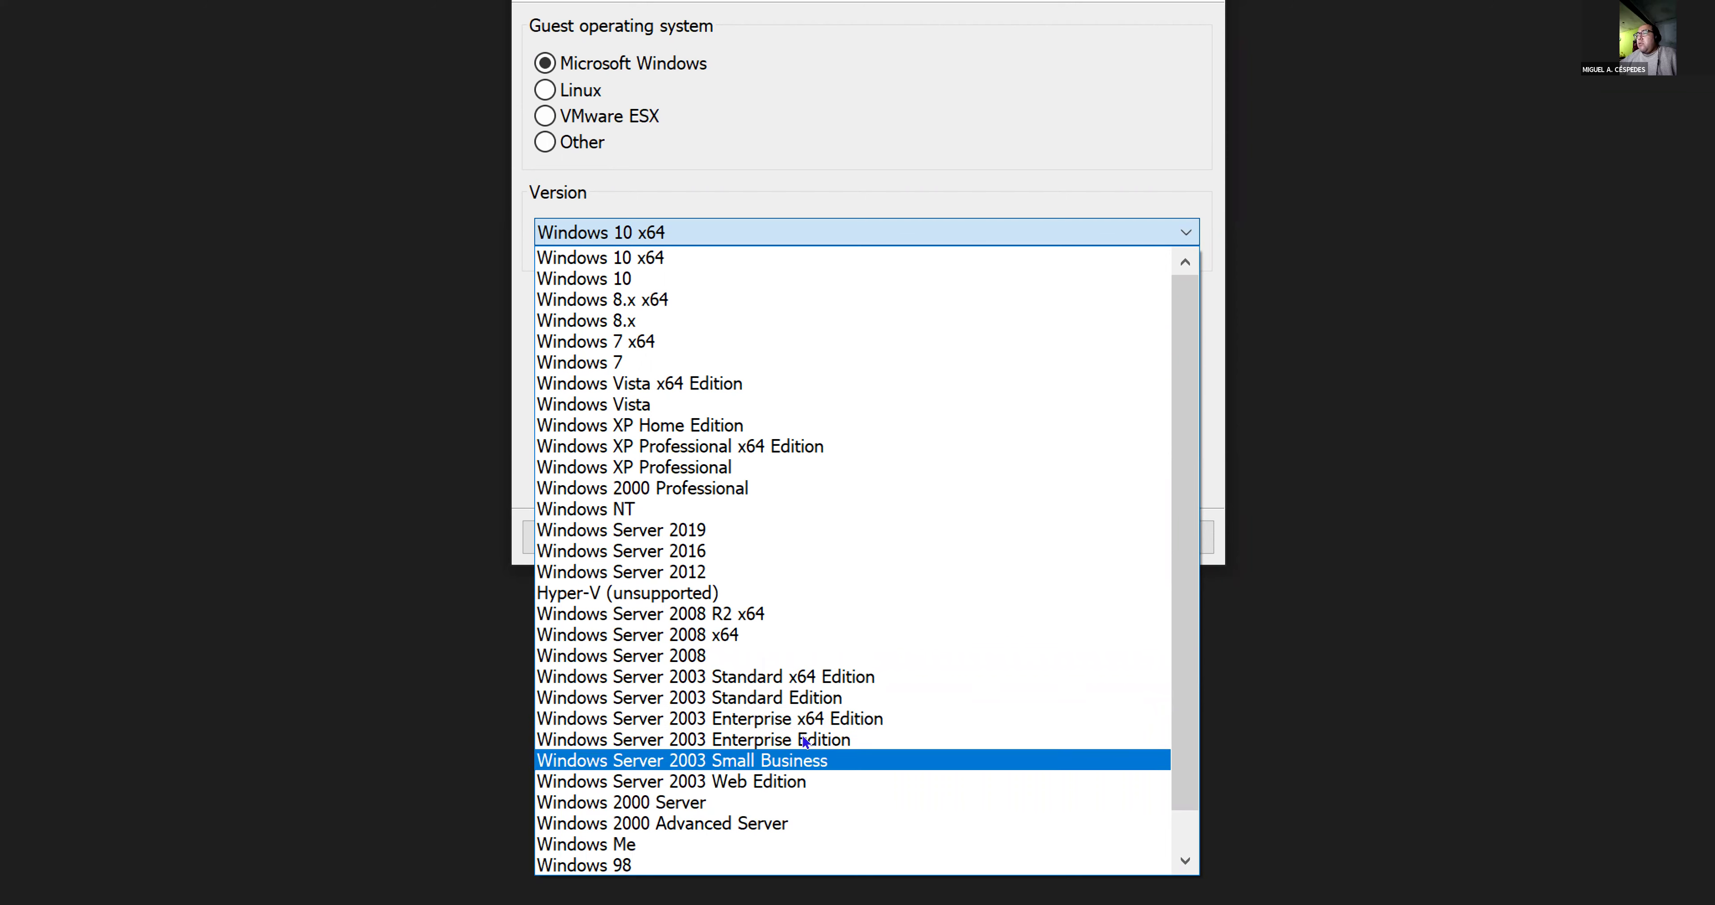
key(Down)
key(Up)
- Return to the start of the version list and review the Windows 10, 8.x and 7 entries
key(Home)
key(Down)
key(Down)
key(Down)
key(Down)
key(Down)
key(Down)
key(Down)
key(Down)
key(Down)
key(Down)
key(Up)
key(Up)
key(Up)
key(Up)
key(Up)
key(Up)
key(Up)
key(Up)
key(Up)
key(Down)
key(Down)
key(Down)
key(Down)
key(Down)
key(Down)
key(Down)
key(Down)
key(Down)
key(Up)
key(Up)
key(Up)
key(Up)
key(Up)
key(Up)
key(Up)
key(Up)
key(Up)
key(Down)
key(Down)
key(Down)
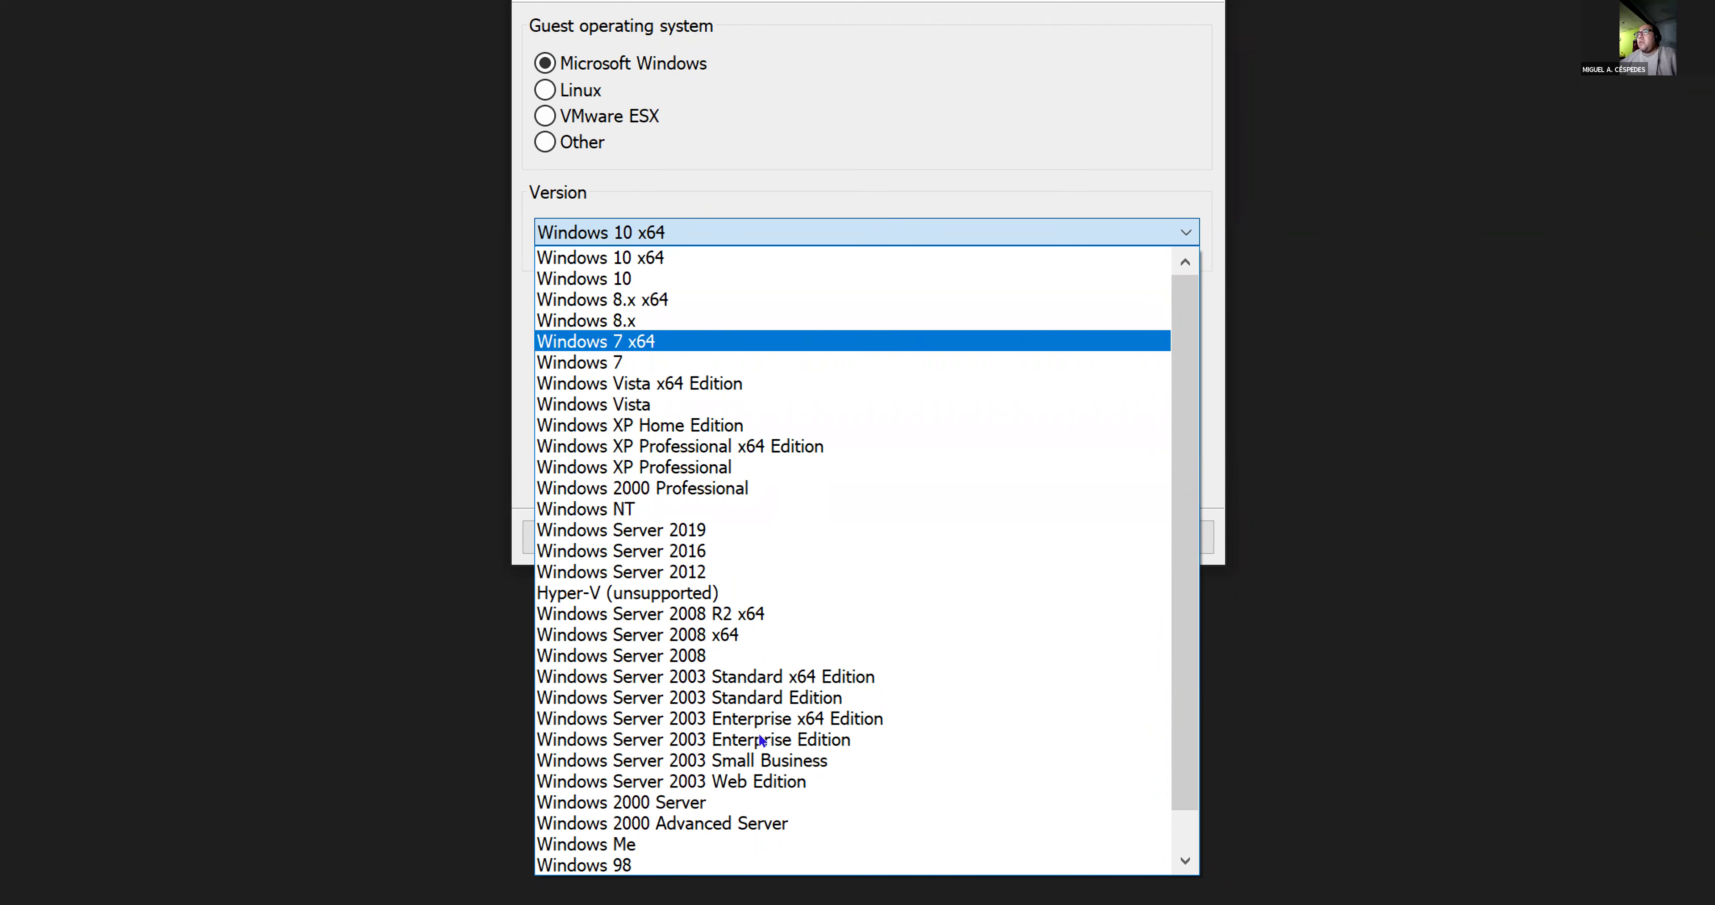
key(Down)
key(Down)
key(Down)
key(Up)
key(Up)
key(Up)
key(Up)
key(Up)
key(Up)
key(Up)
key(Down)
key(Down)
key(Down)
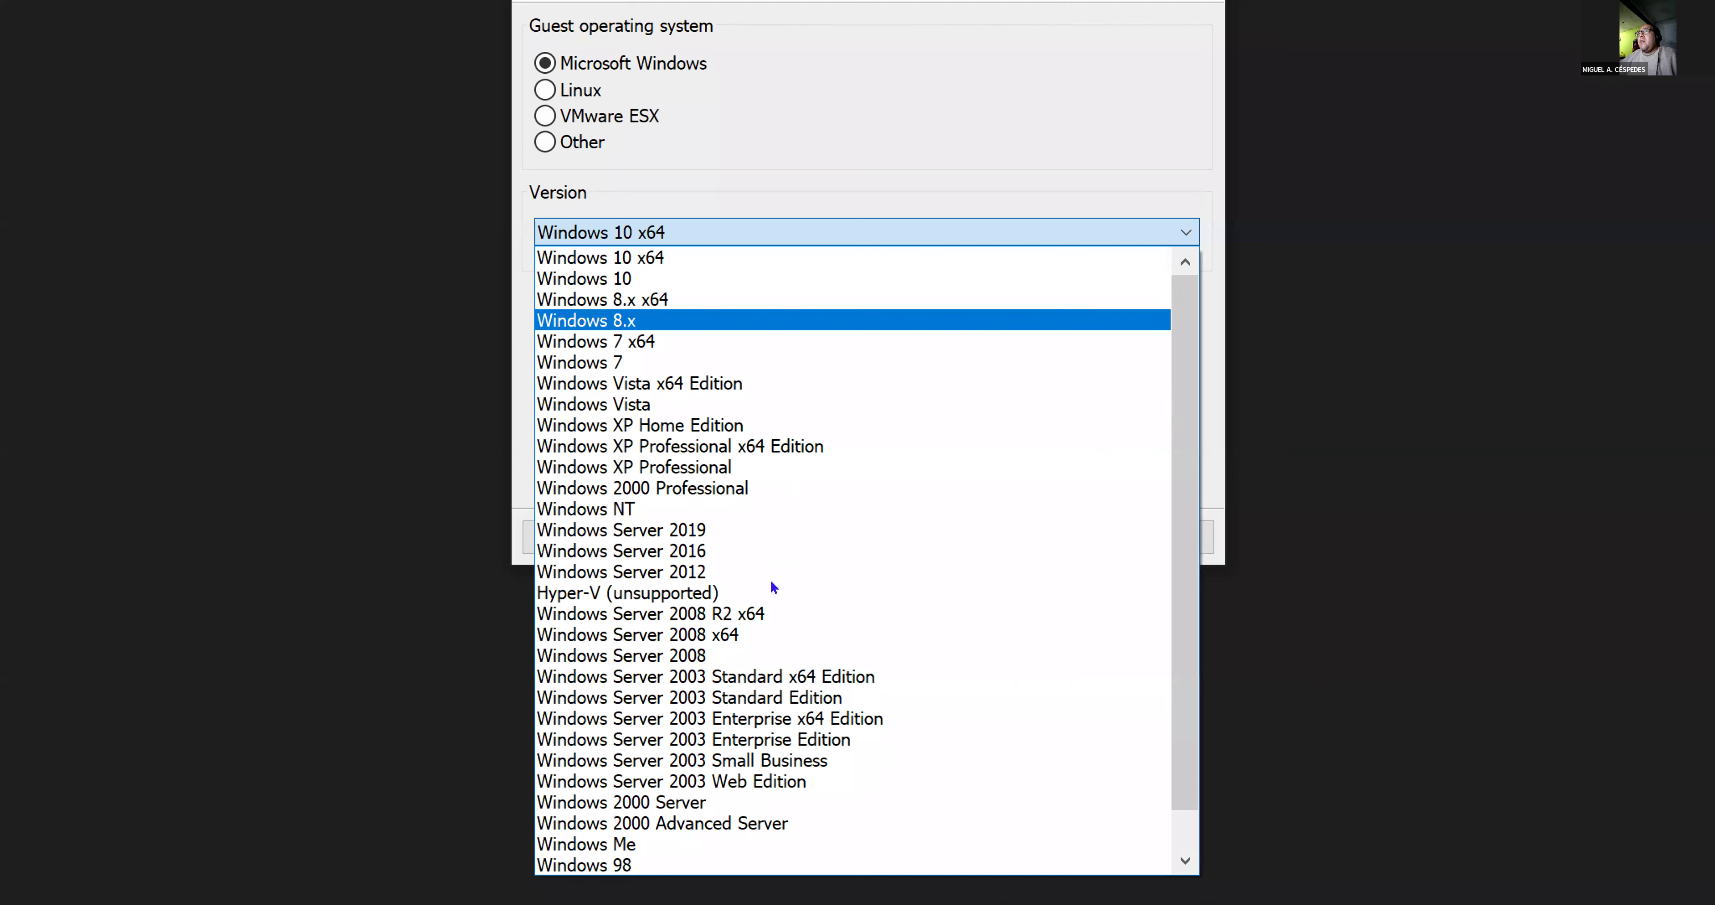
- Look over the older desktop versions as far as Windows NT and go back to the Windows 8.x entry
key(Down)
key(Down)
key(Down)
key(Down)
key(Down)
key(Down)
key(Down)
key(Down)
key(Down)
key(Up)
key(Up)
key(Up)
key(Up)
key(Up)
key(Up)
key(Up)
key(Up)
key(Up)
key(Up)
key(Up)
key(Down)
key(Down)
key(Down)
key(Down)
key(Down)
key(Down)
key(Down)
key(Down)
key(Down)
key(Down)
key(Down)
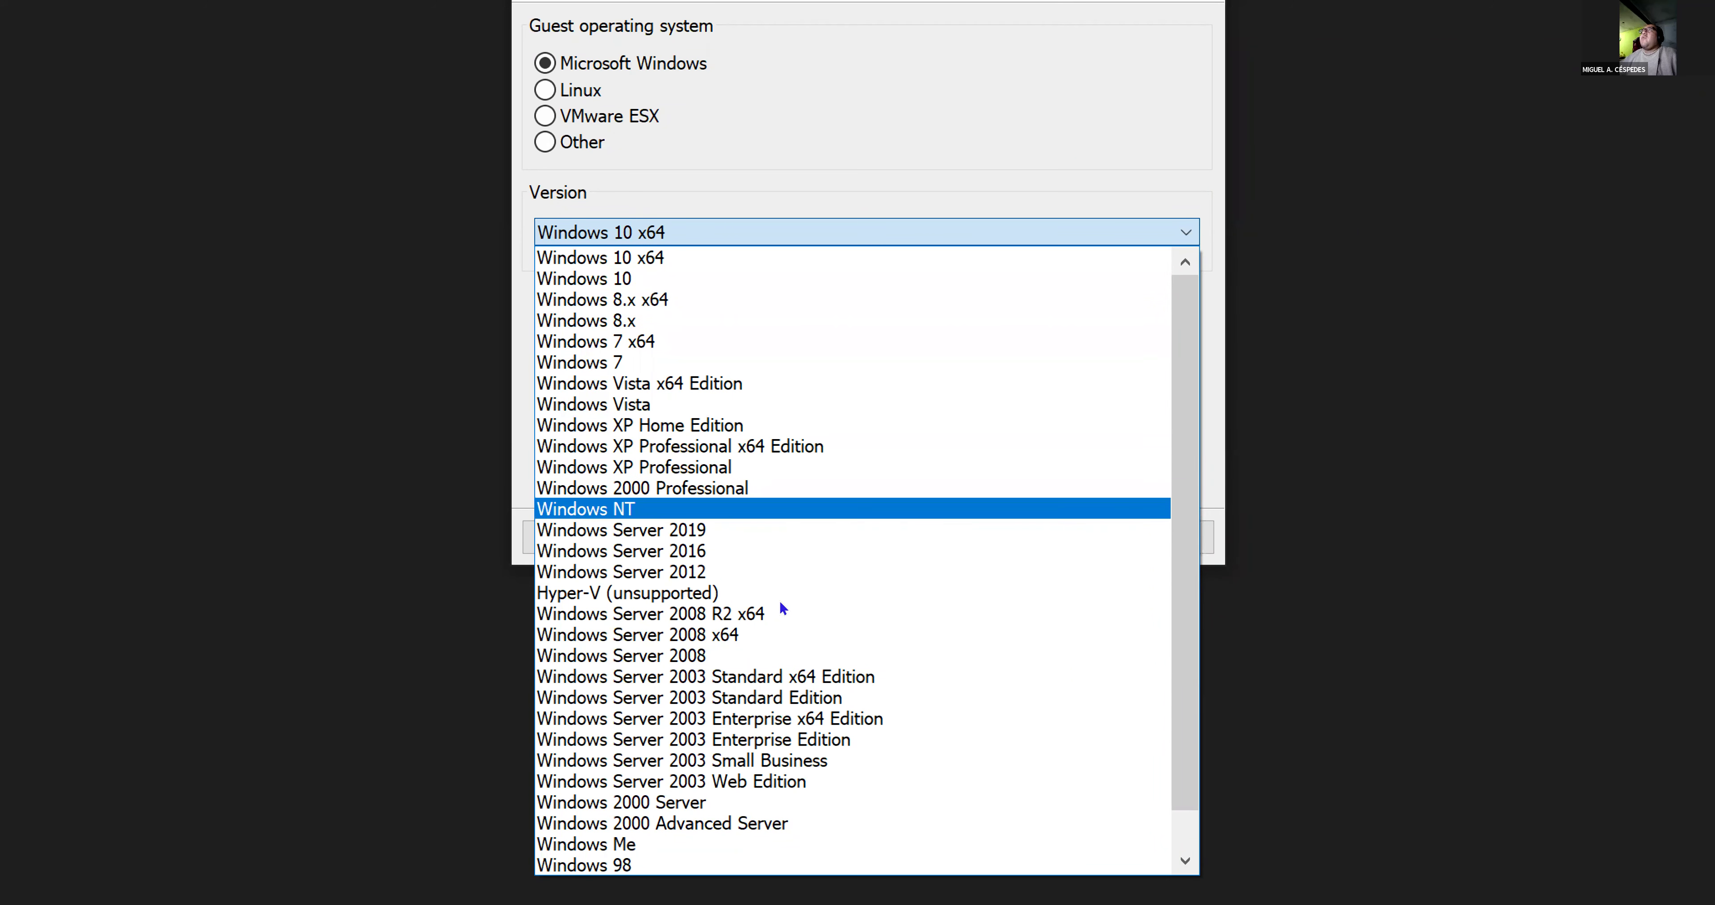
key(Up)
key(Up)
key(Up)
key(Up)
key(Up)
key(Up)
key(Up)
key(Up)
key(Up)
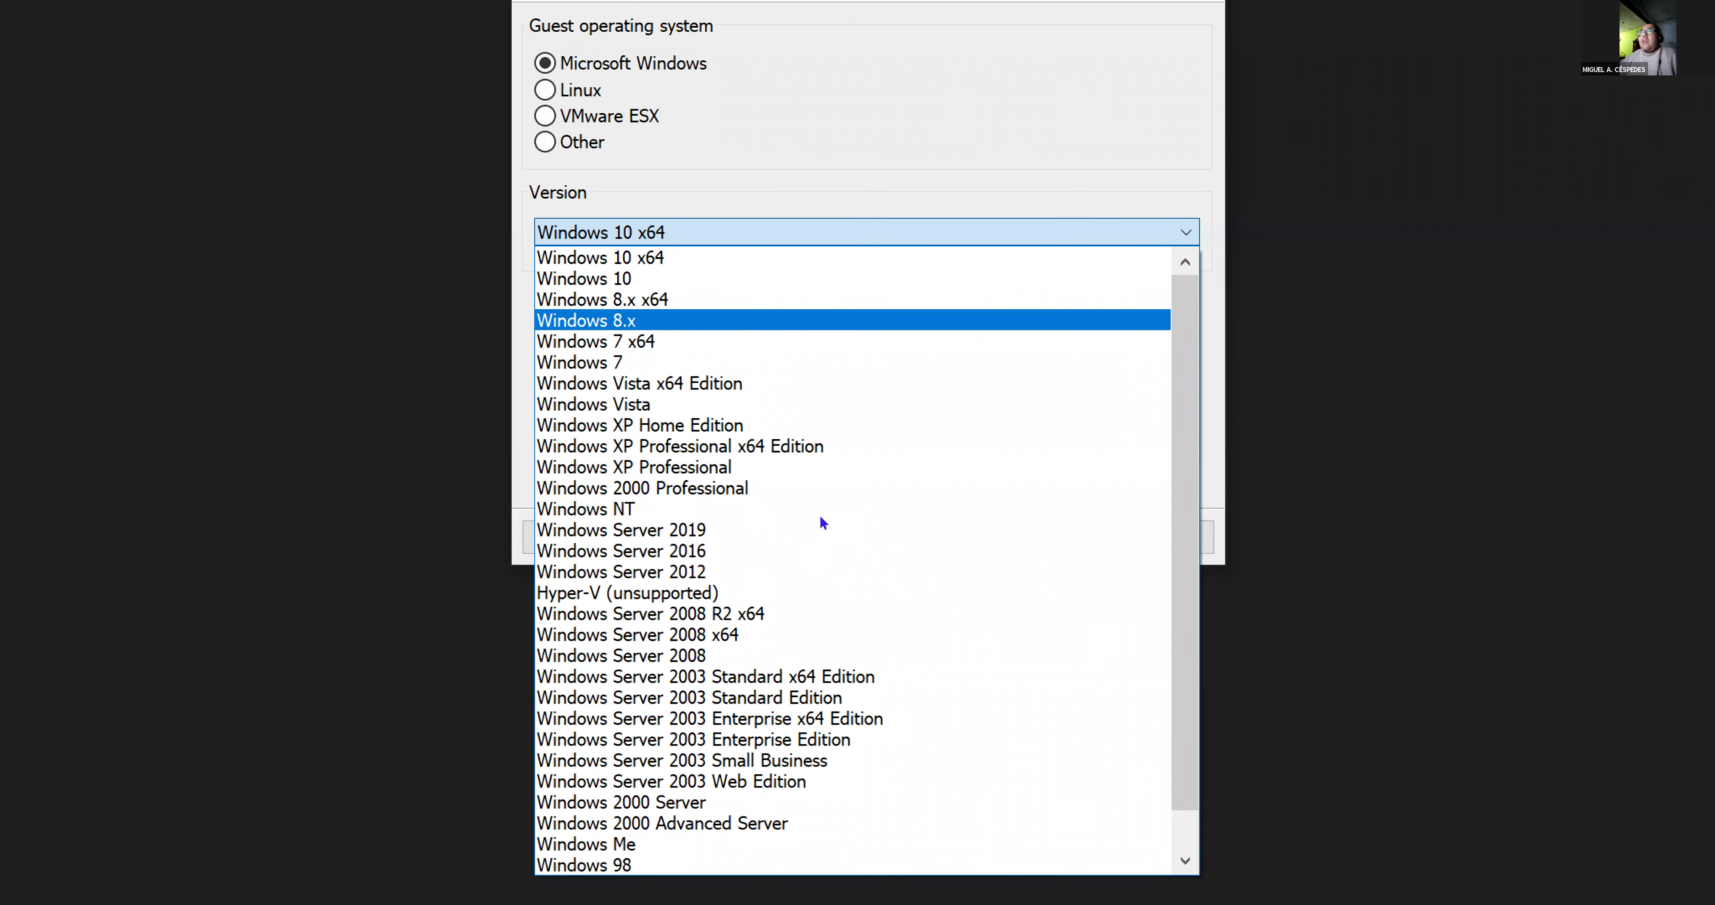
- Choose Windows 10 x64 as the guest operating system version and continue to naming the virtual machine
key(Up)
key(Up)
key(Up)
key(Up)
key(Return)
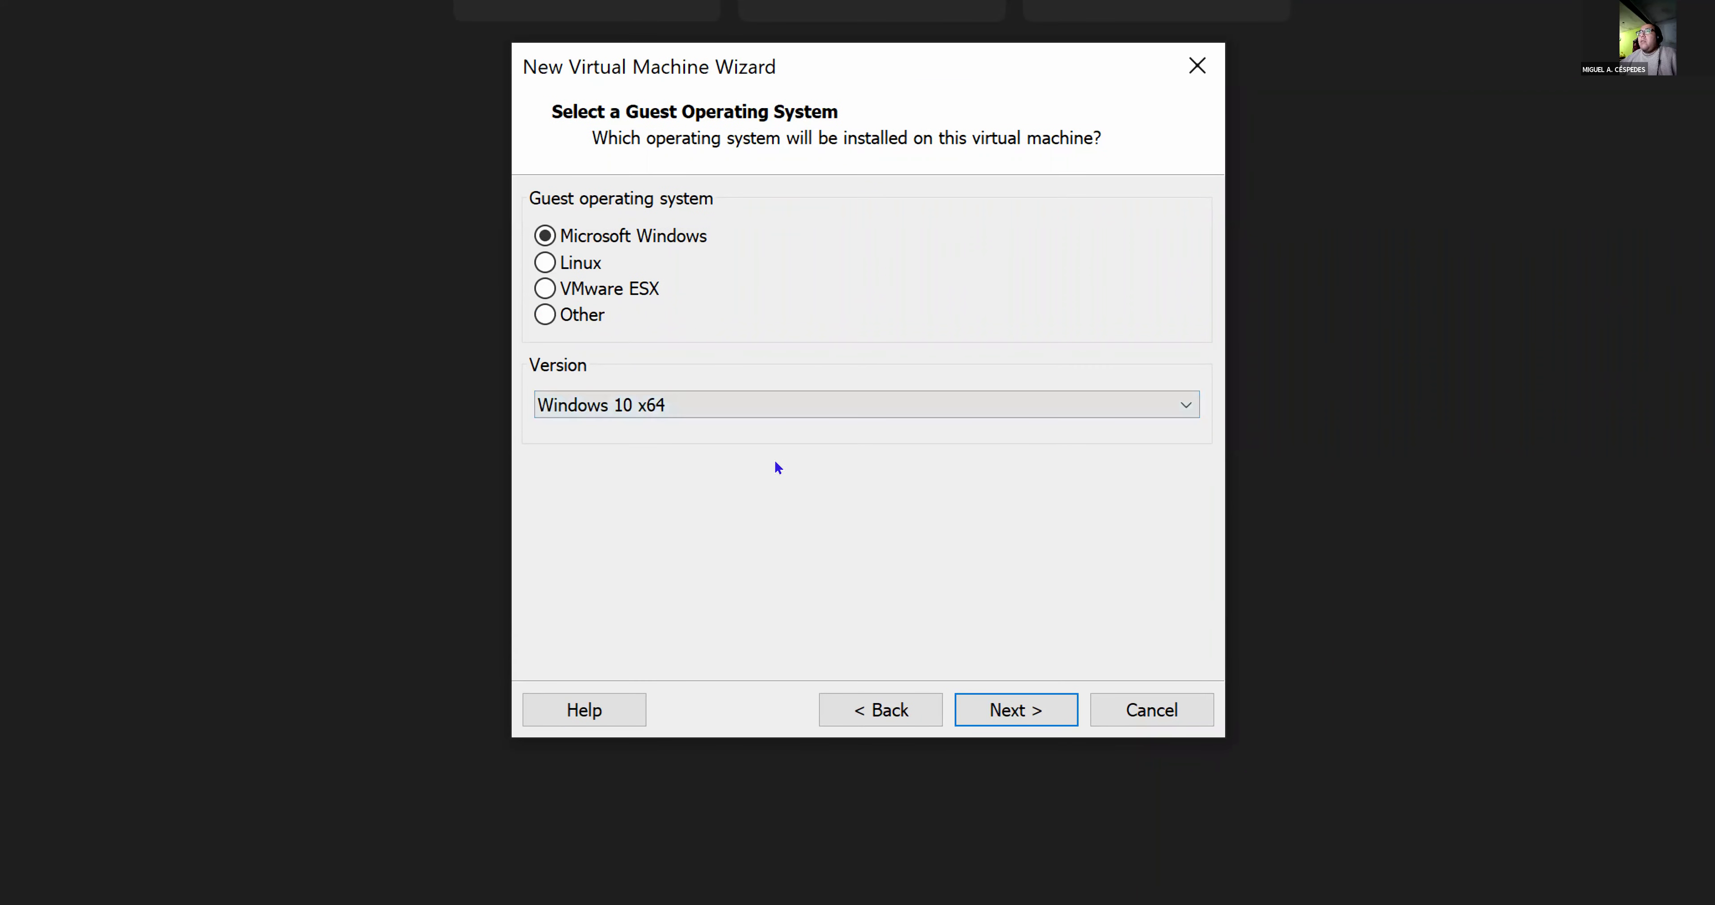
key(alt+Down)
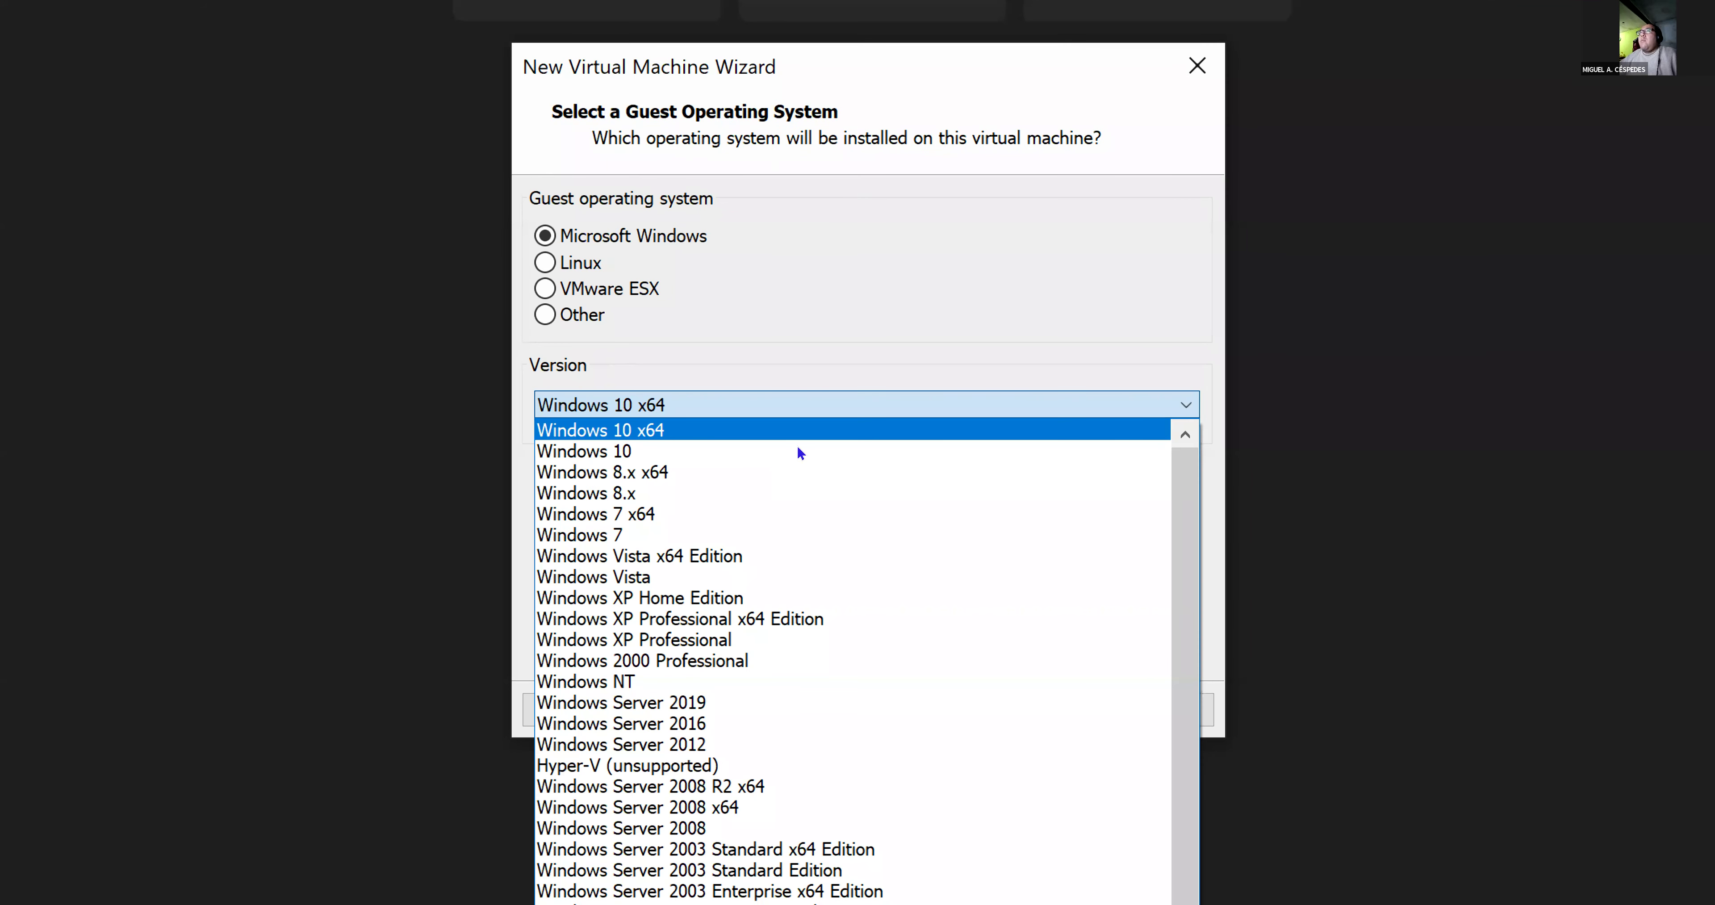
key(Escape)
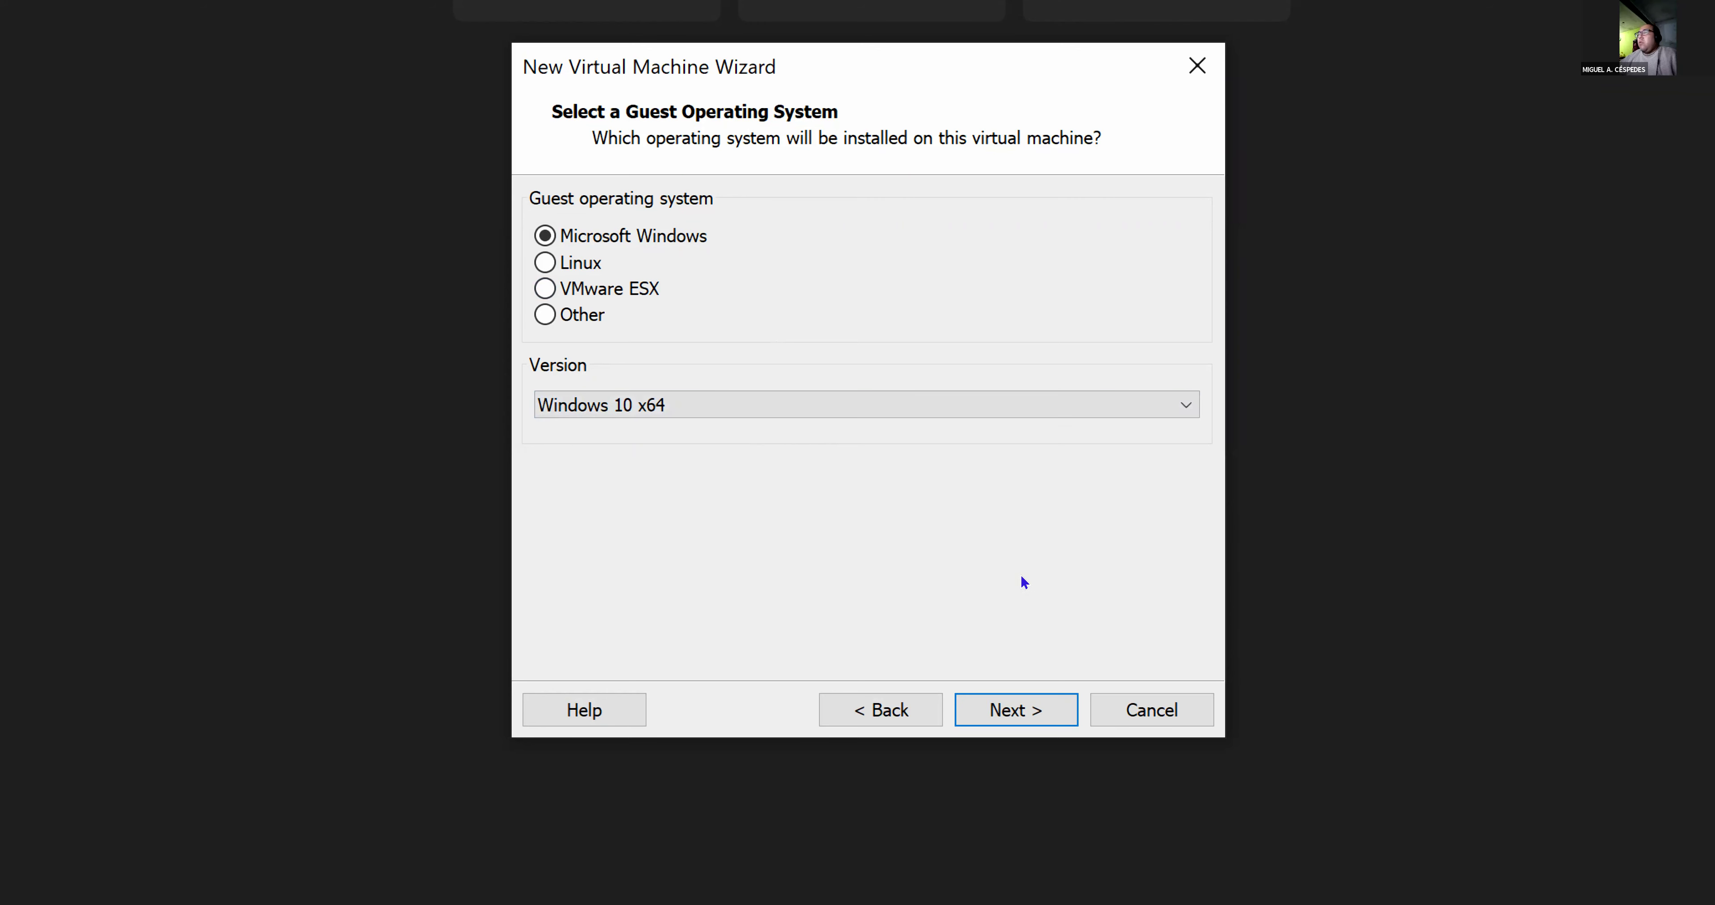
key(Return)
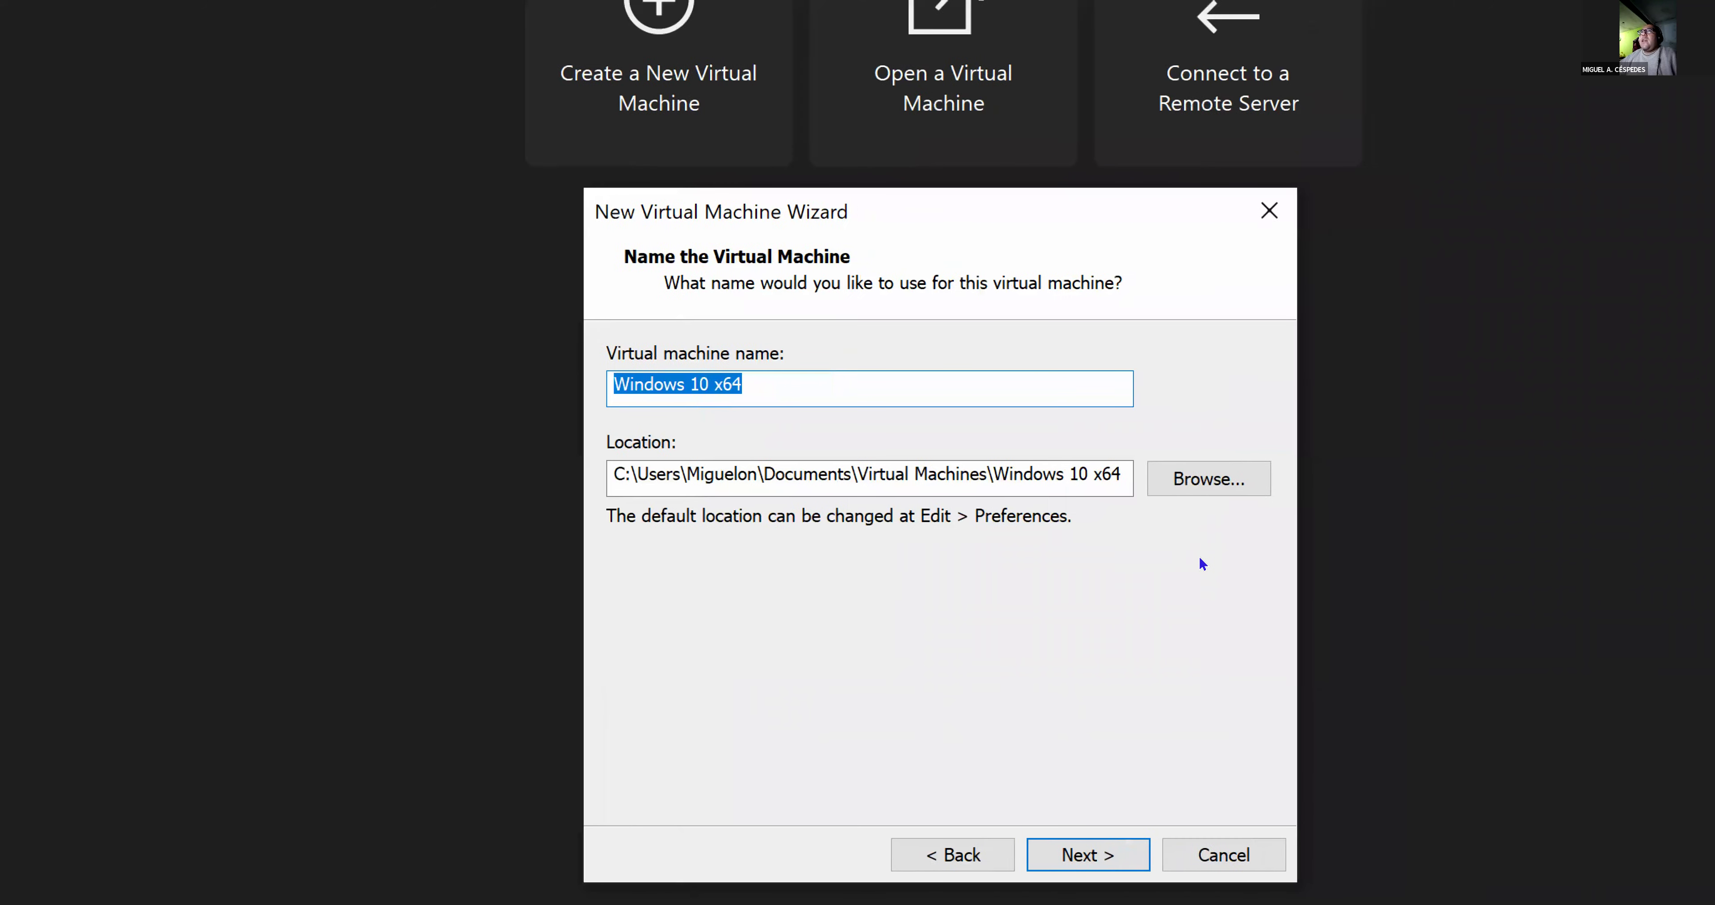
- Name the virtual machine "Windows 10 x64_TURNO NOCHE"
click(814, 380)
text(_TURNO )
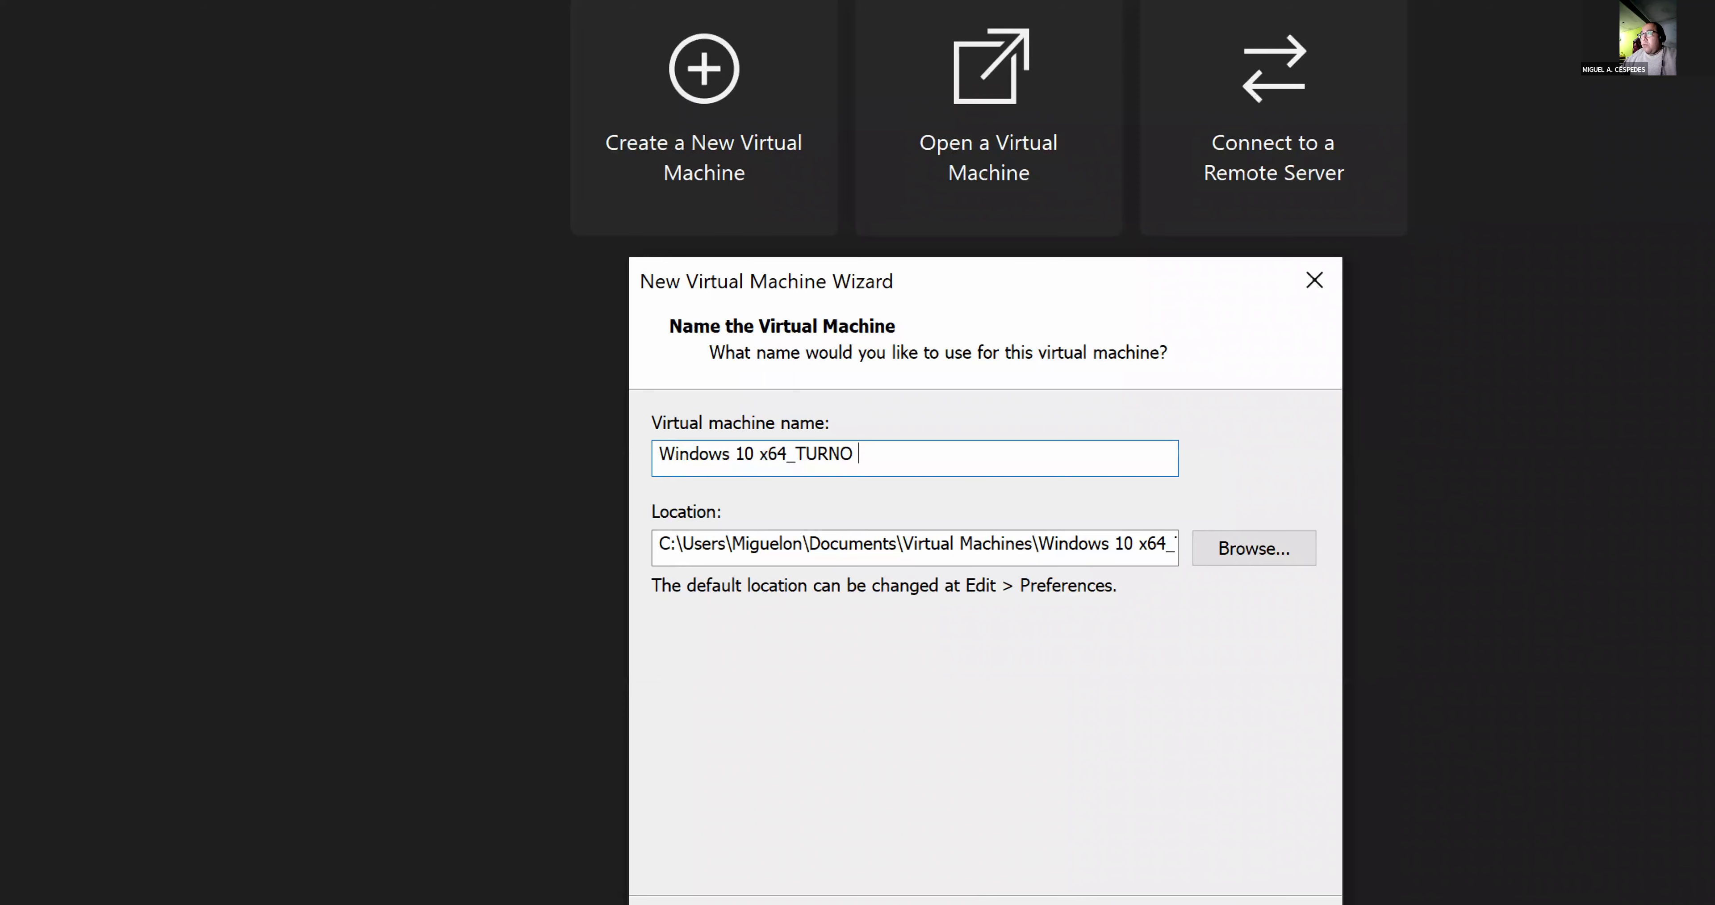
text(NOCHE)
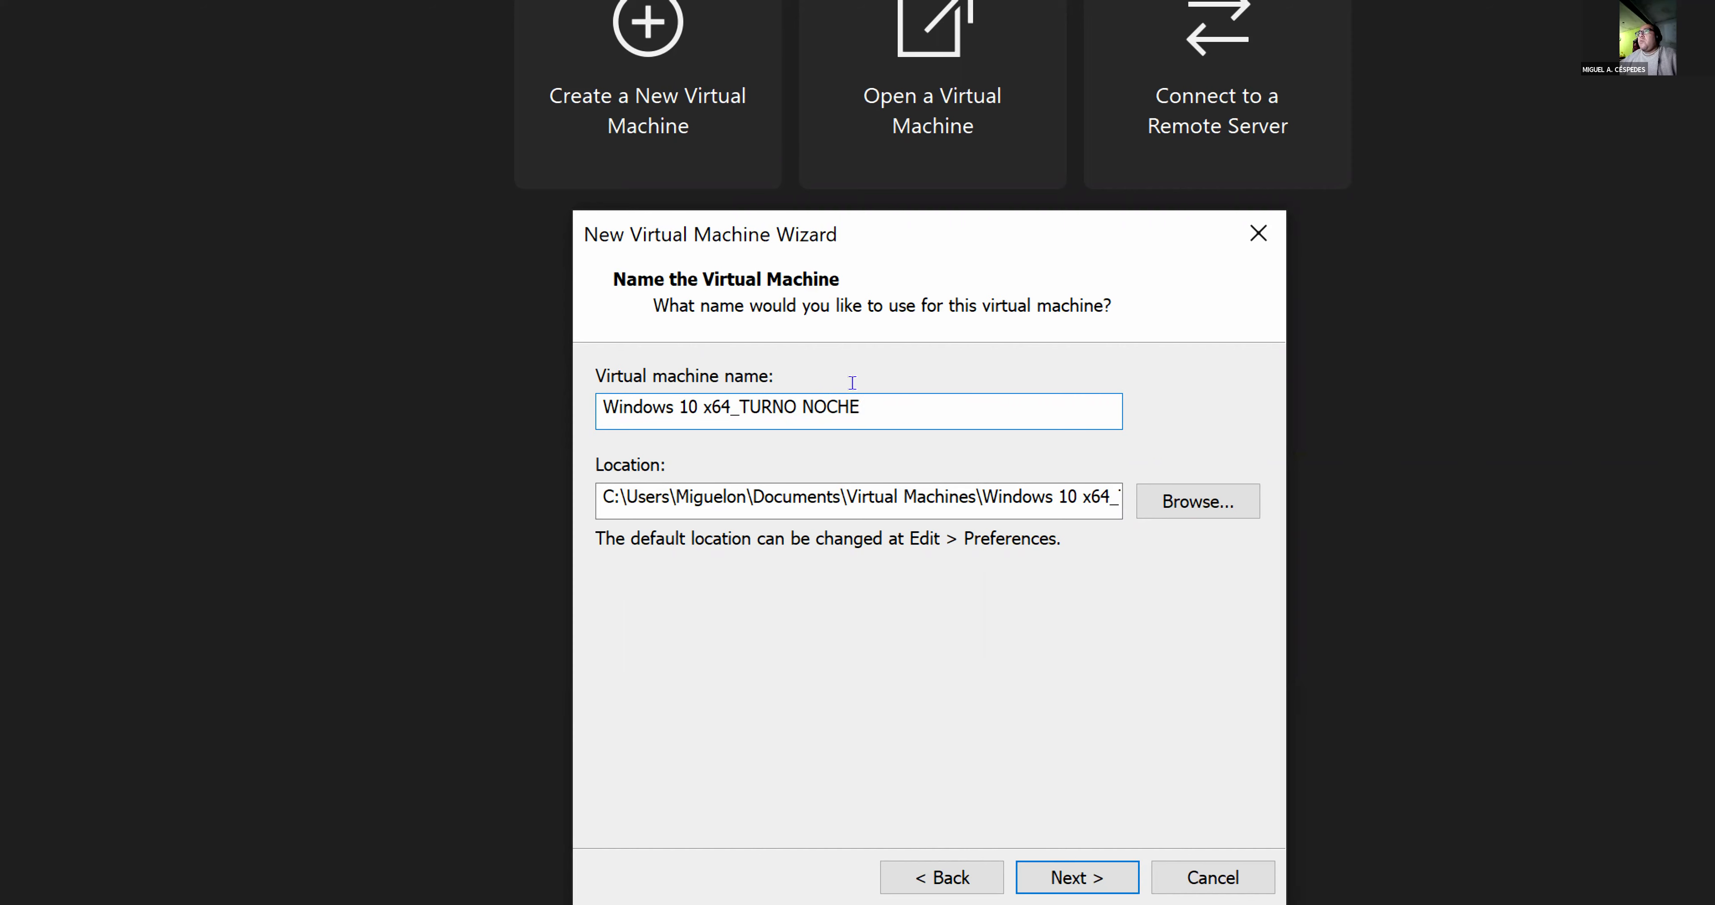
- Browse for the virtual machine location and create a folder named TURNO_ on the desktop (Escritorio)
key(Tab)
key(Tab)
key(space)
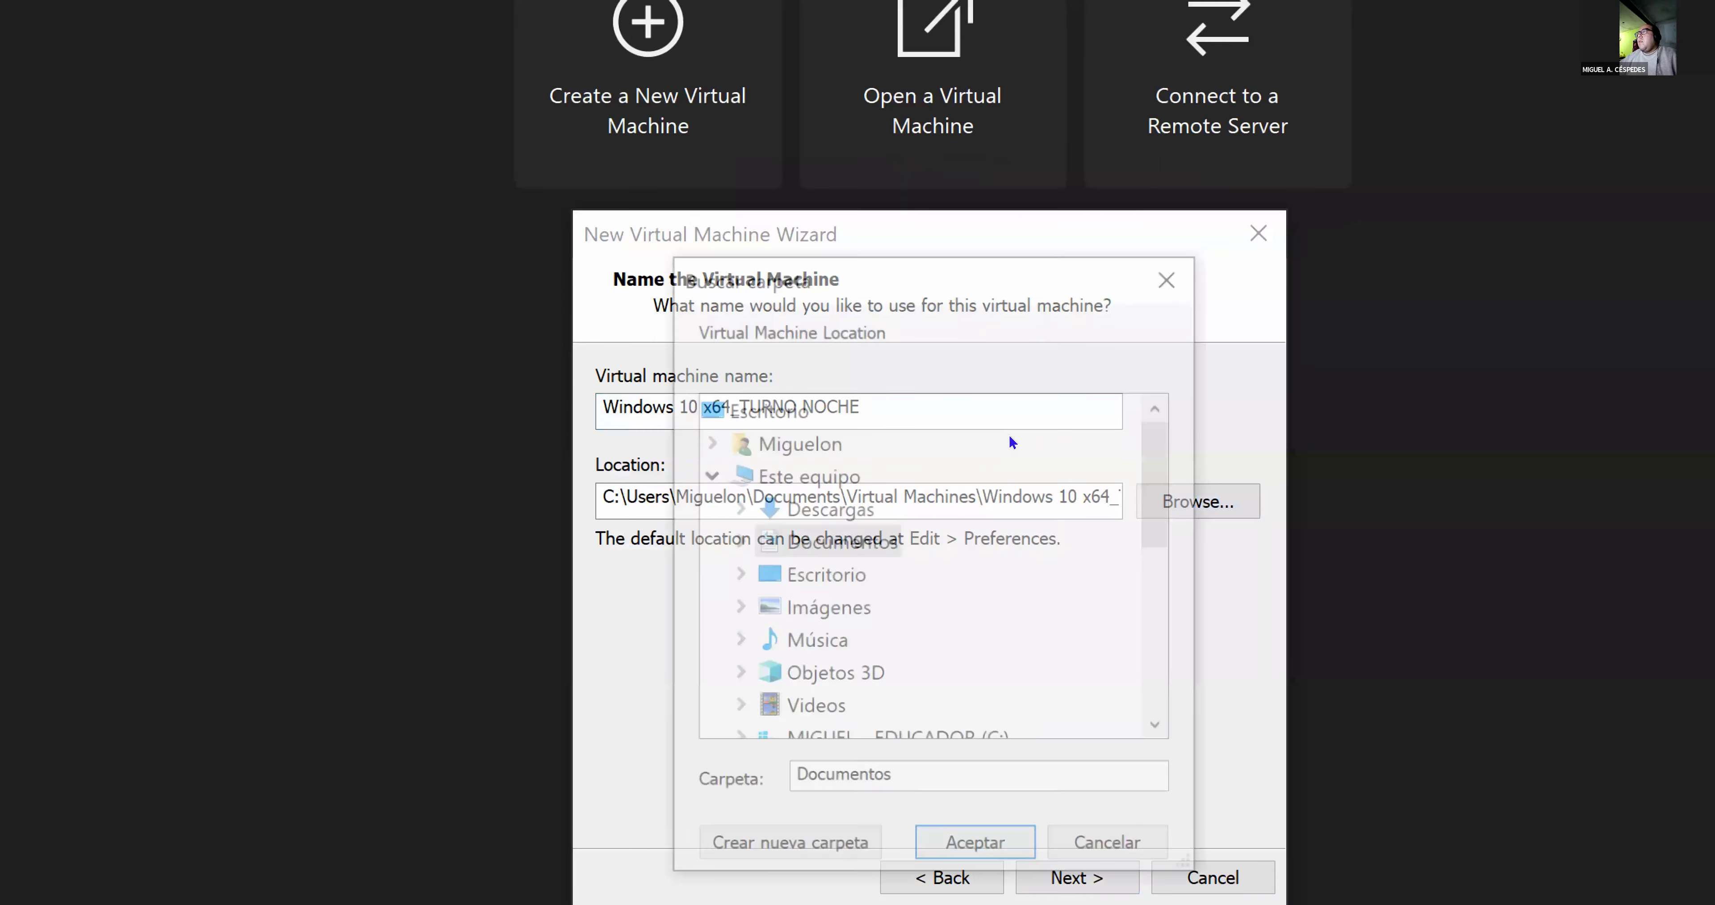
key(Left)
key(Left)
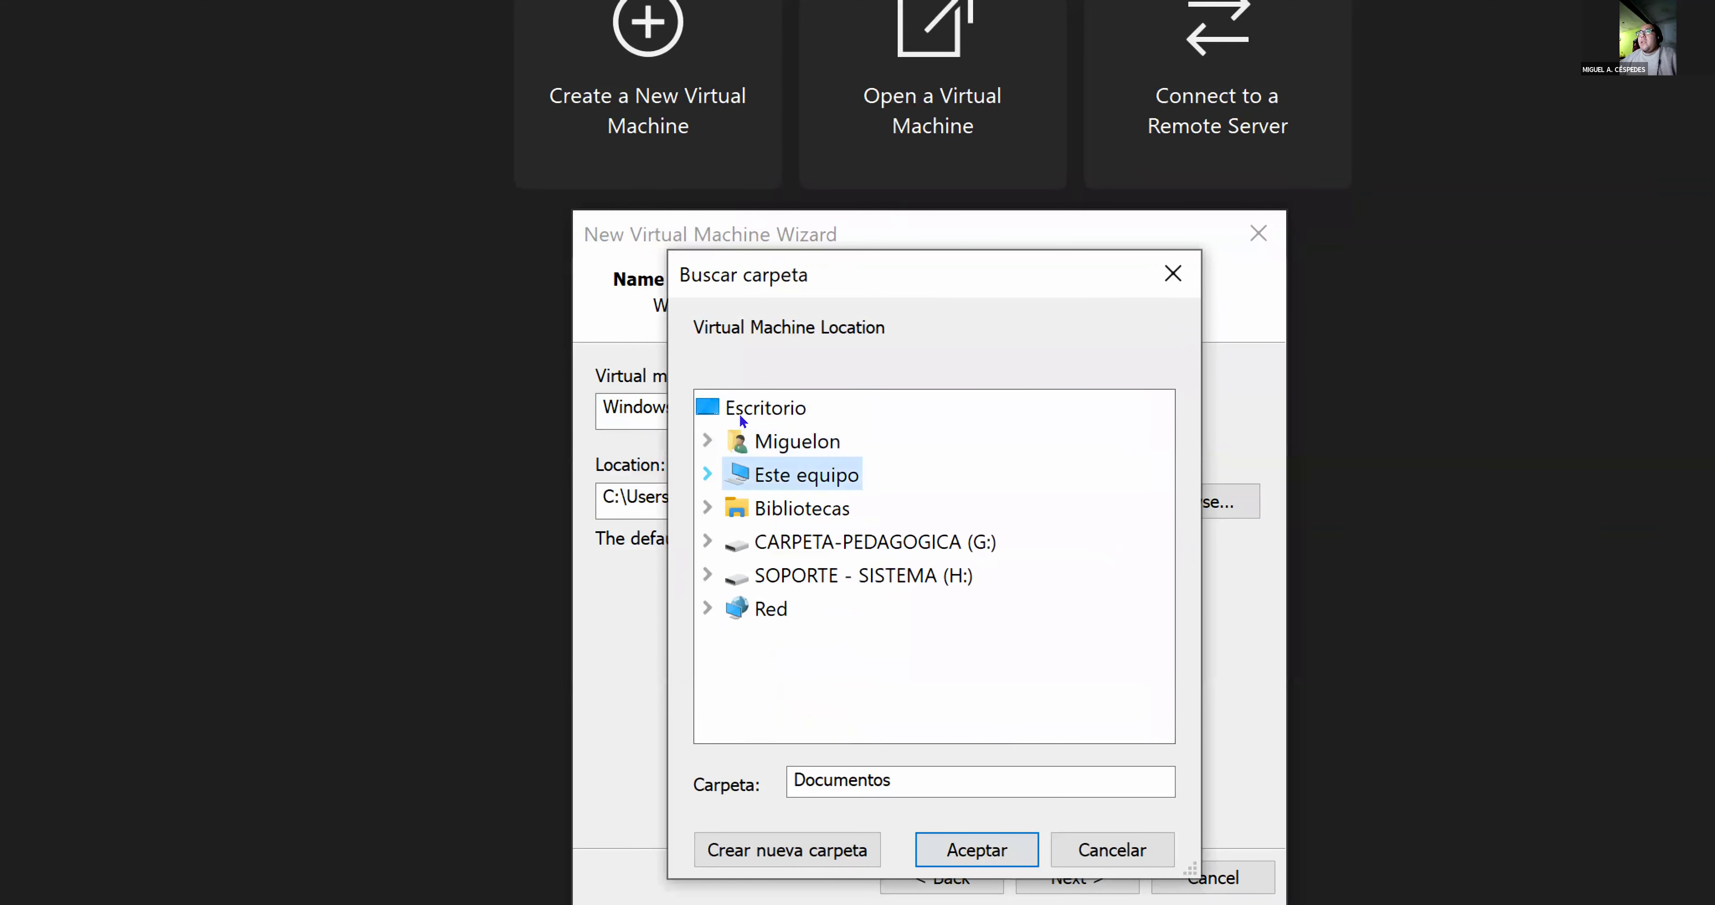
click(765, 405)
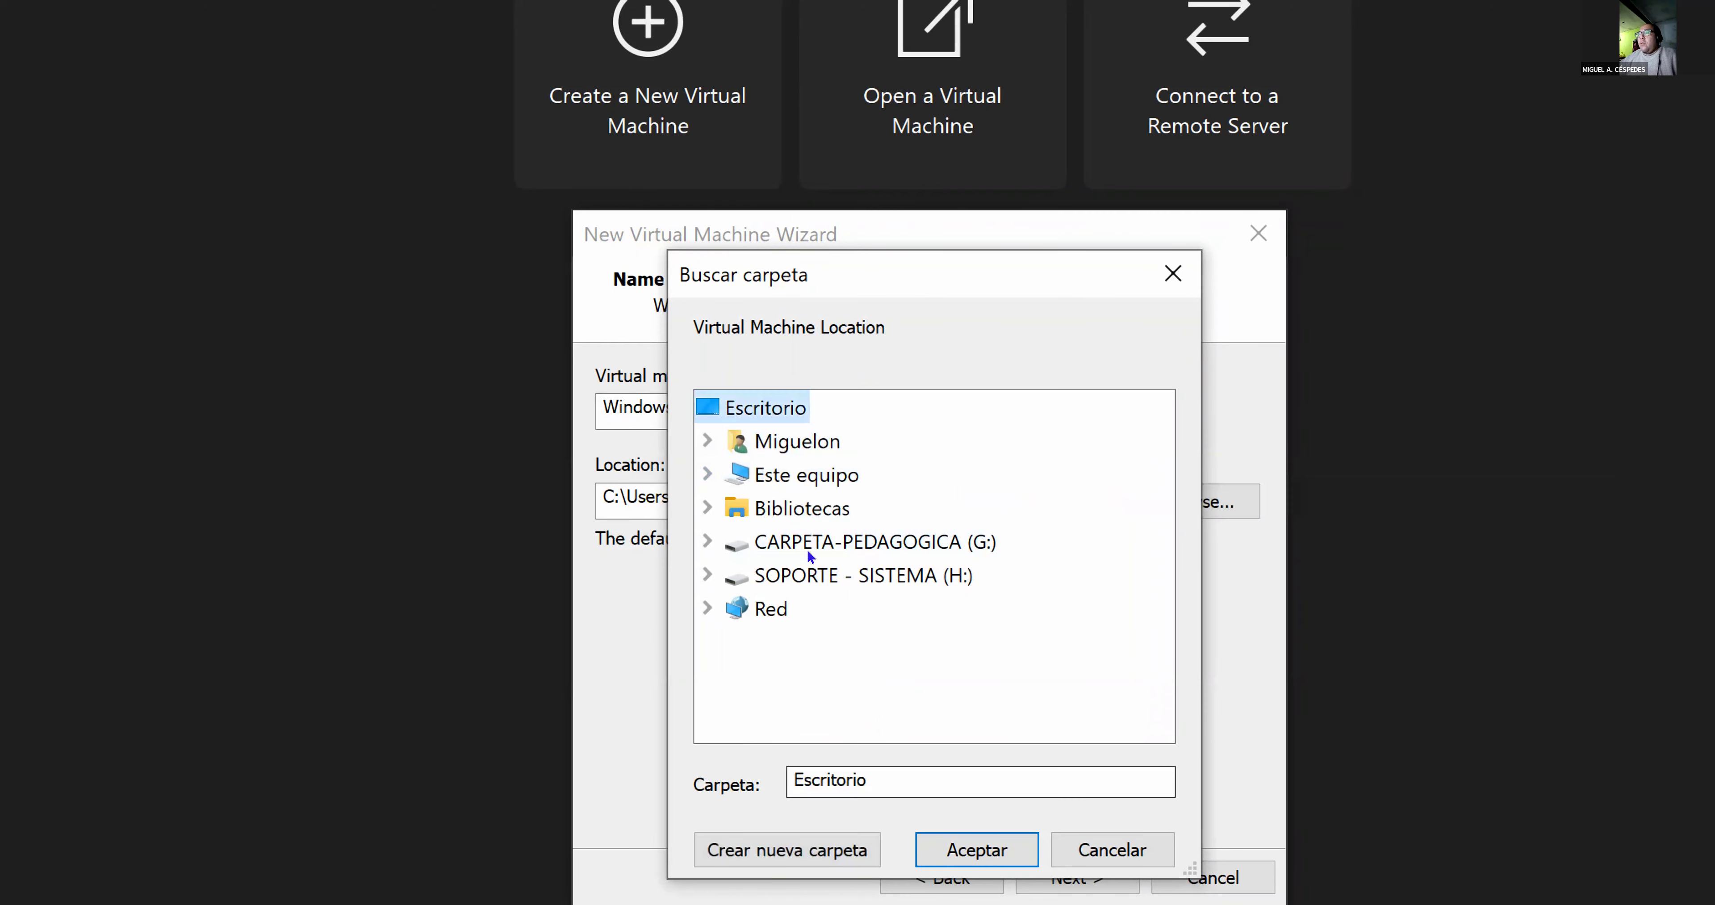
key(Tab)
key(Tab)
key(space)
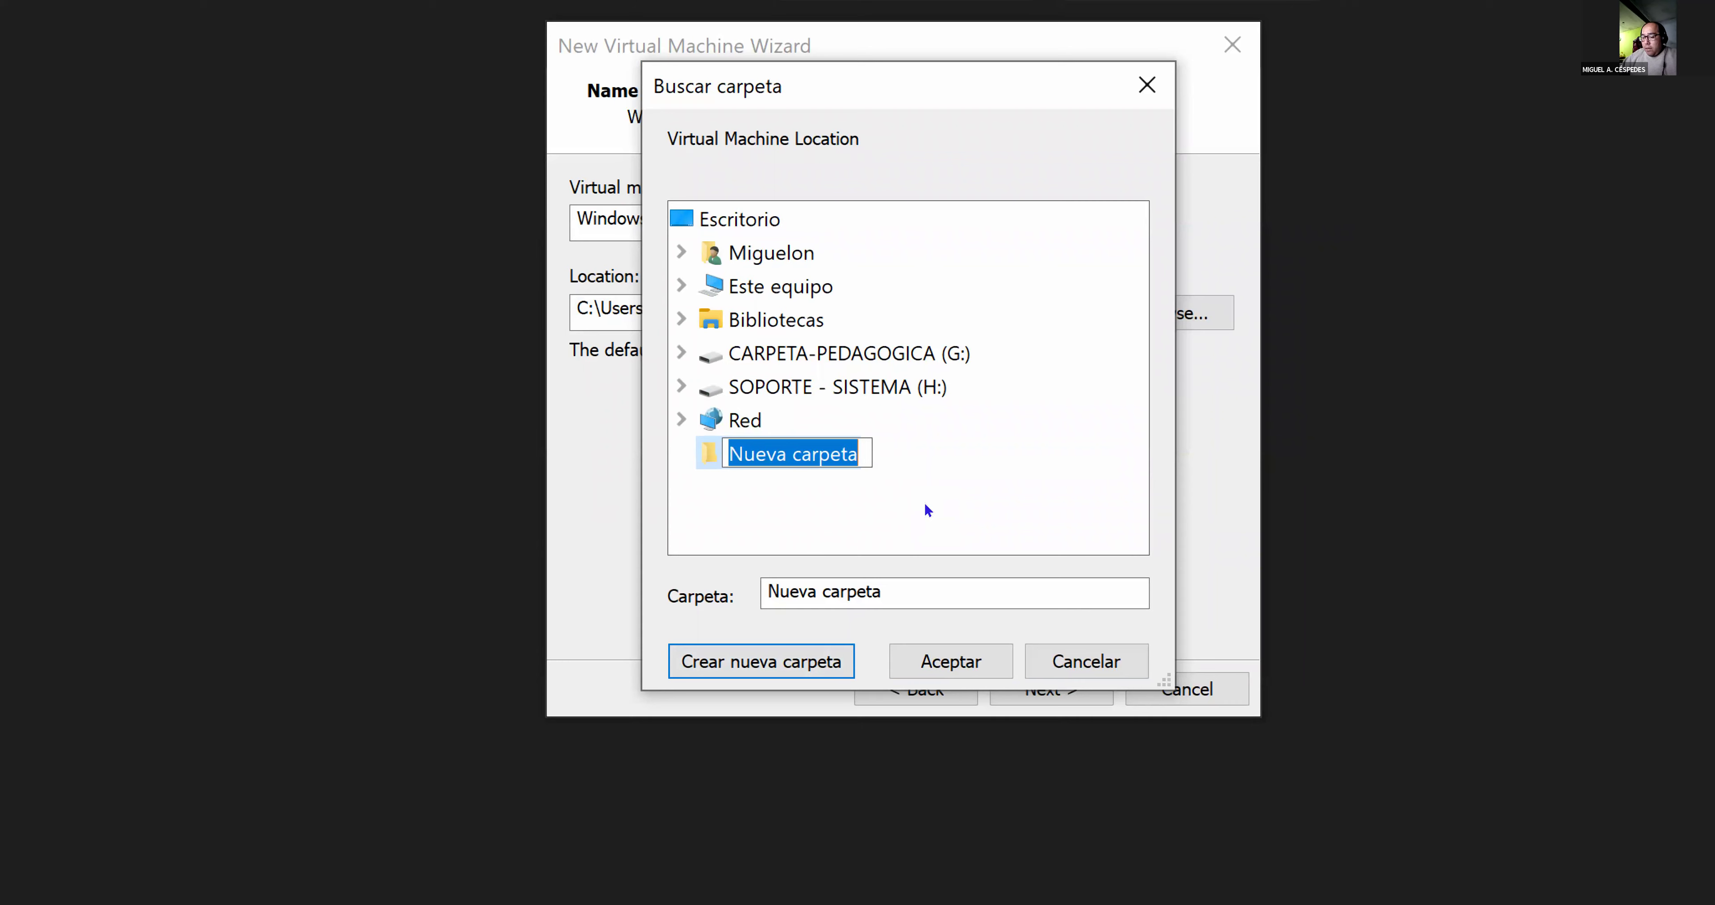
text(TURNO_)
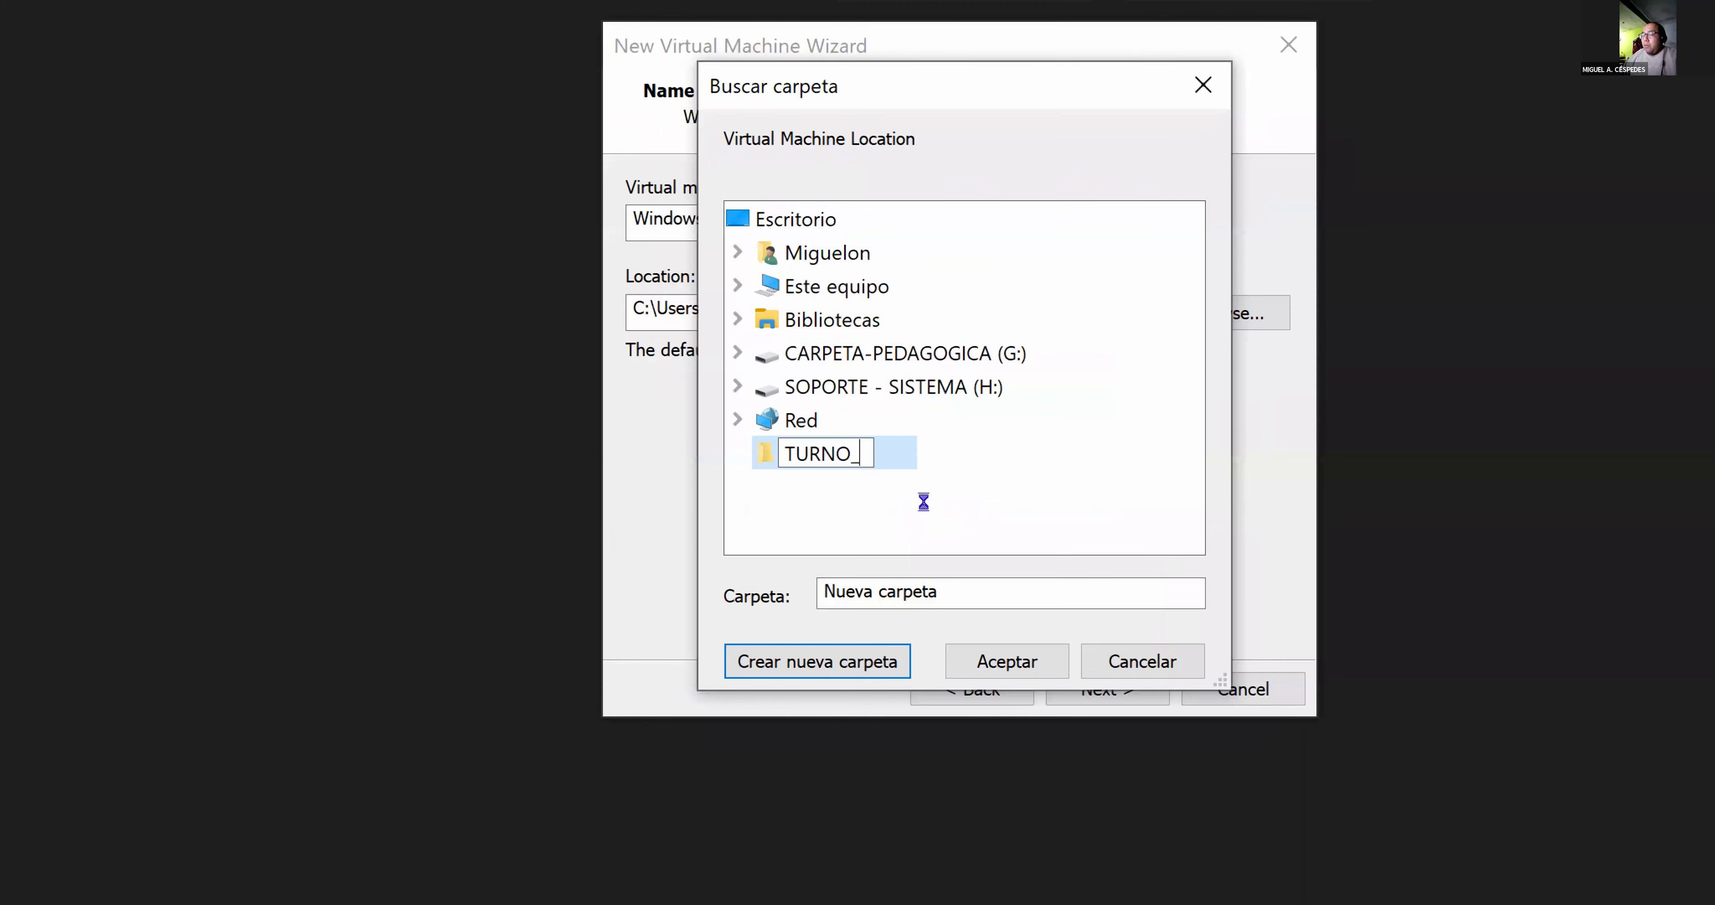
key(Return)
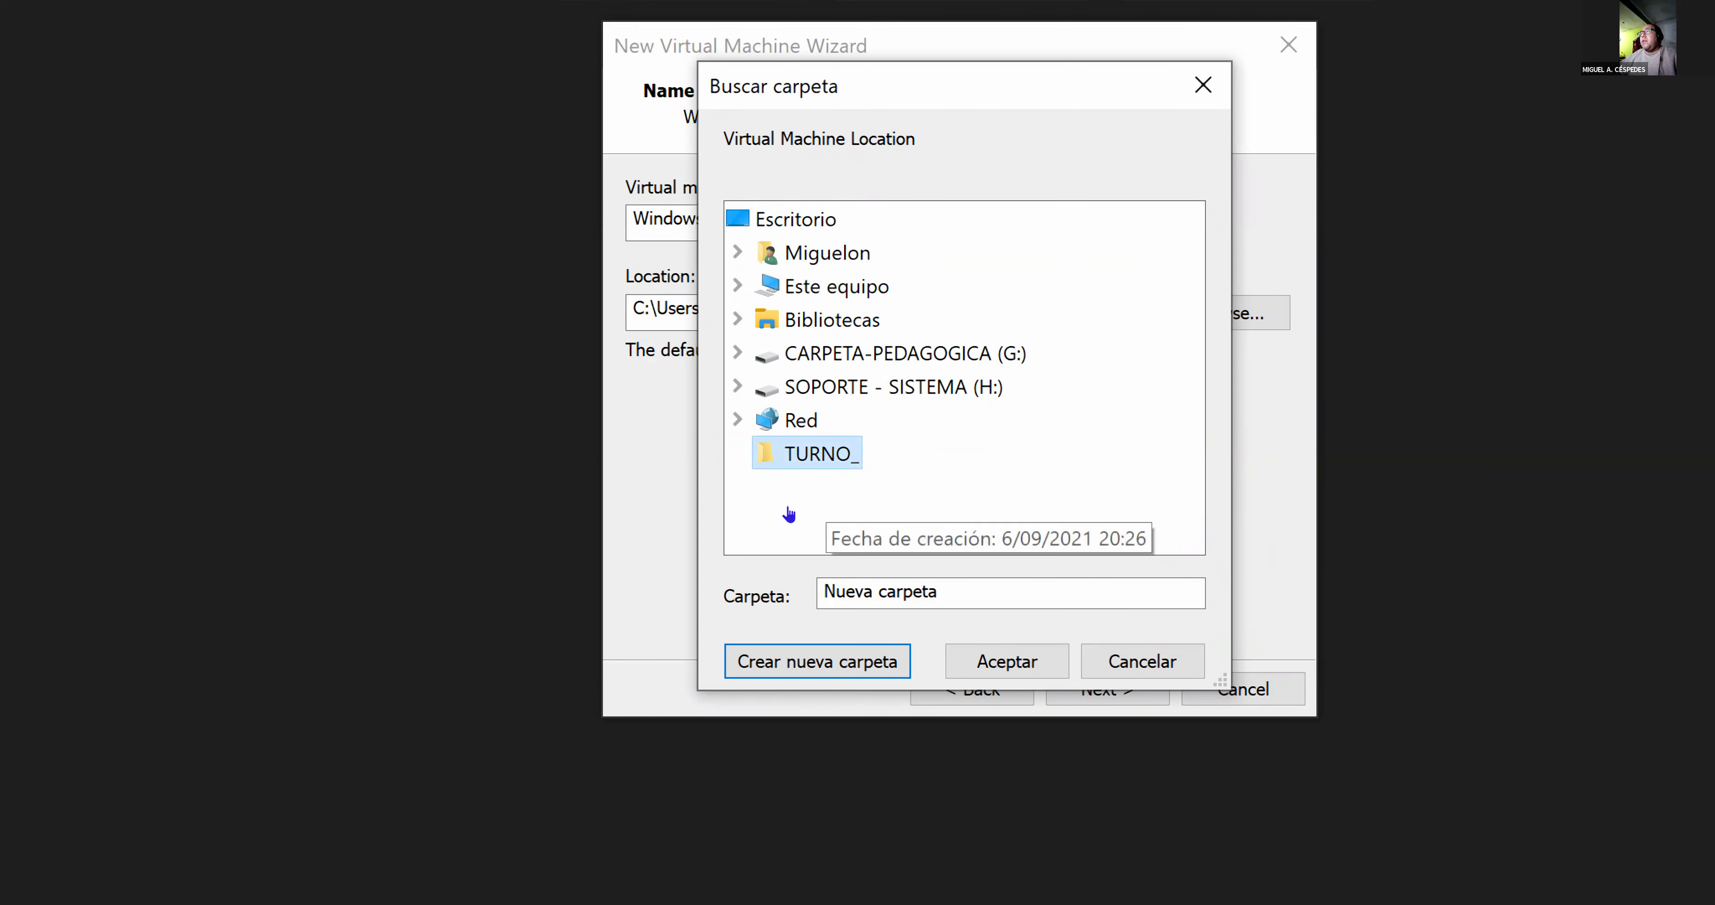
- Rename the new folder as TURNO_NOCHE, accept it as the virtual machine location and continue to the disk capacity
right_click(825, 459)
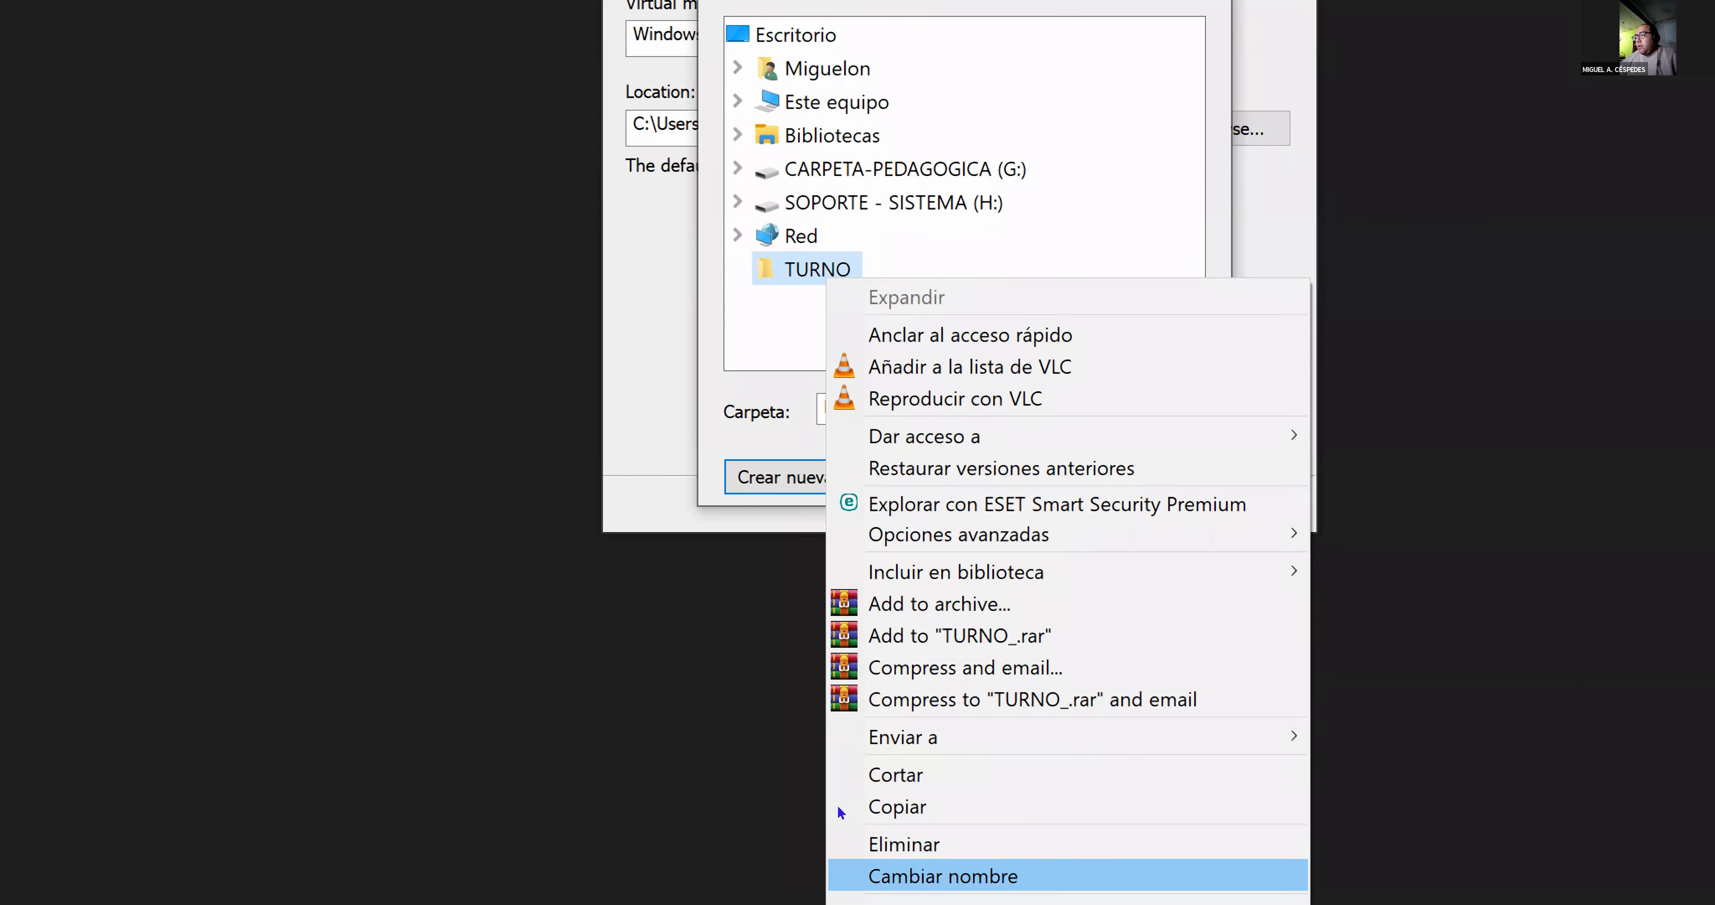
key(Return)
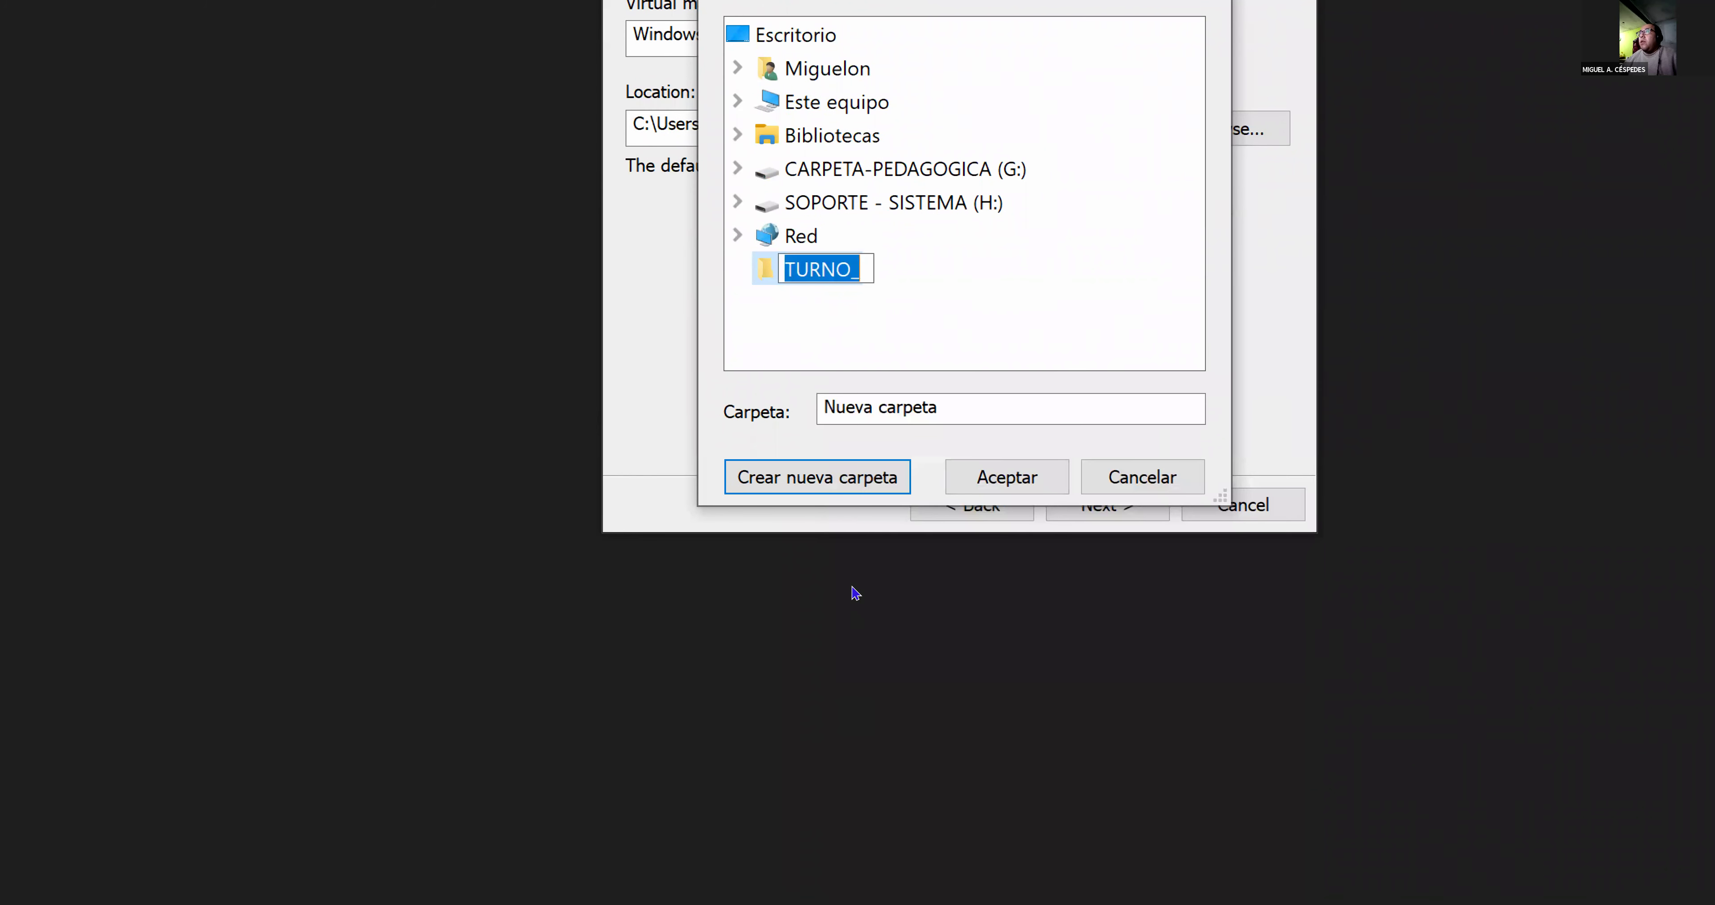
key(End)
text(NOC)
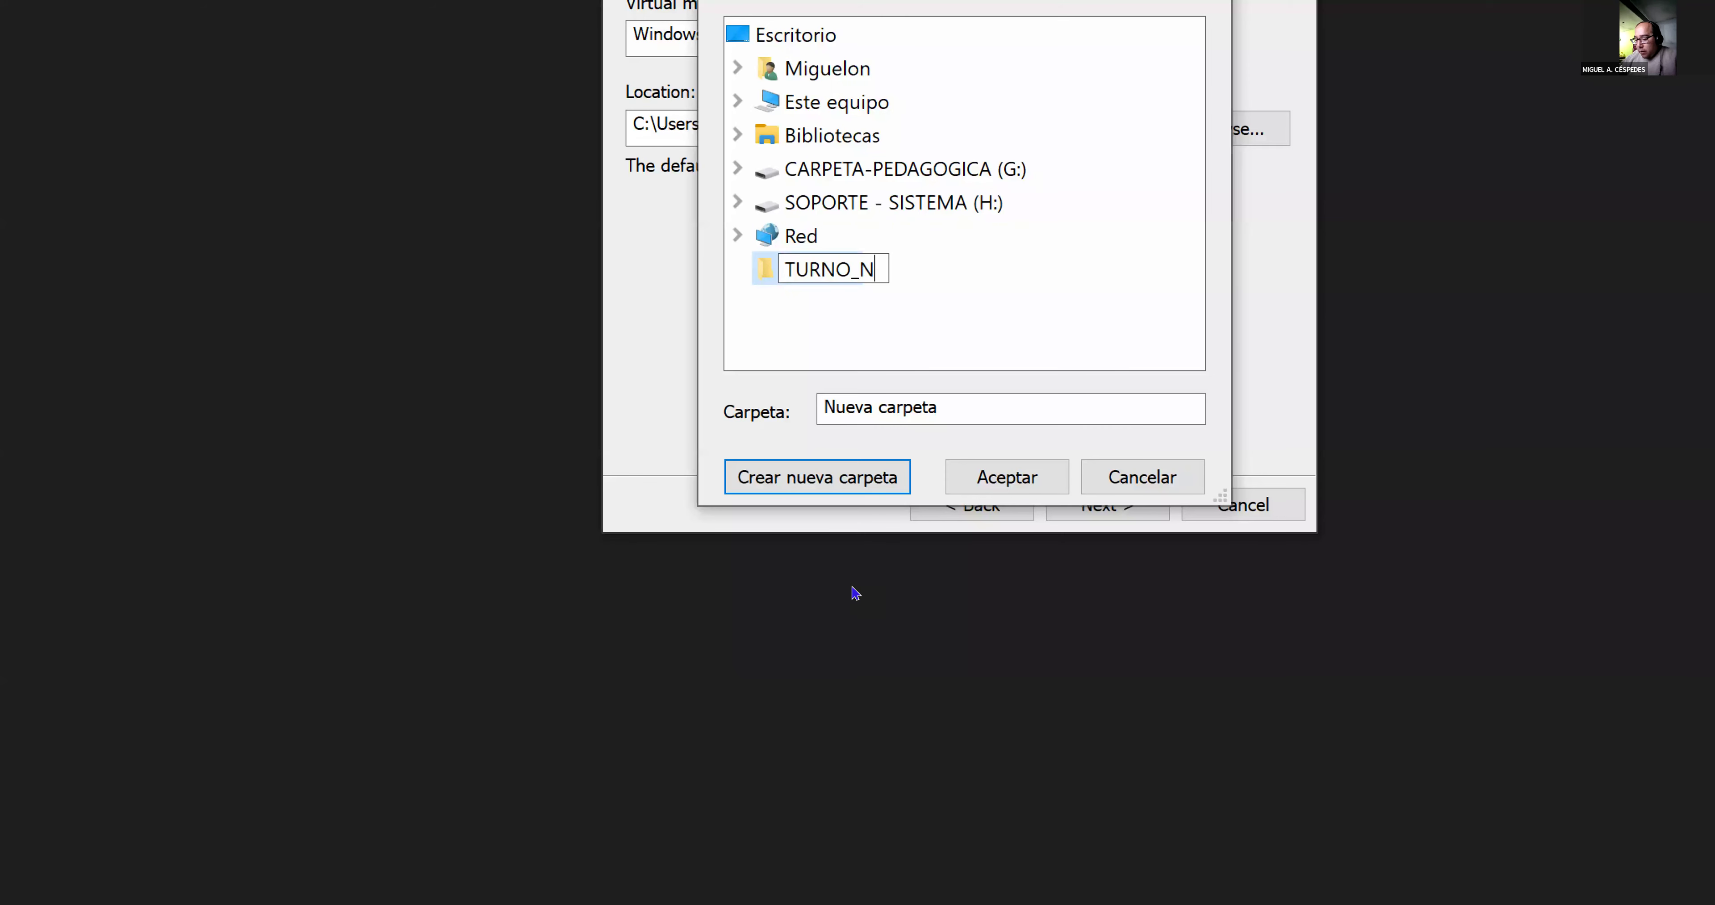
text(HE)
key(Return)
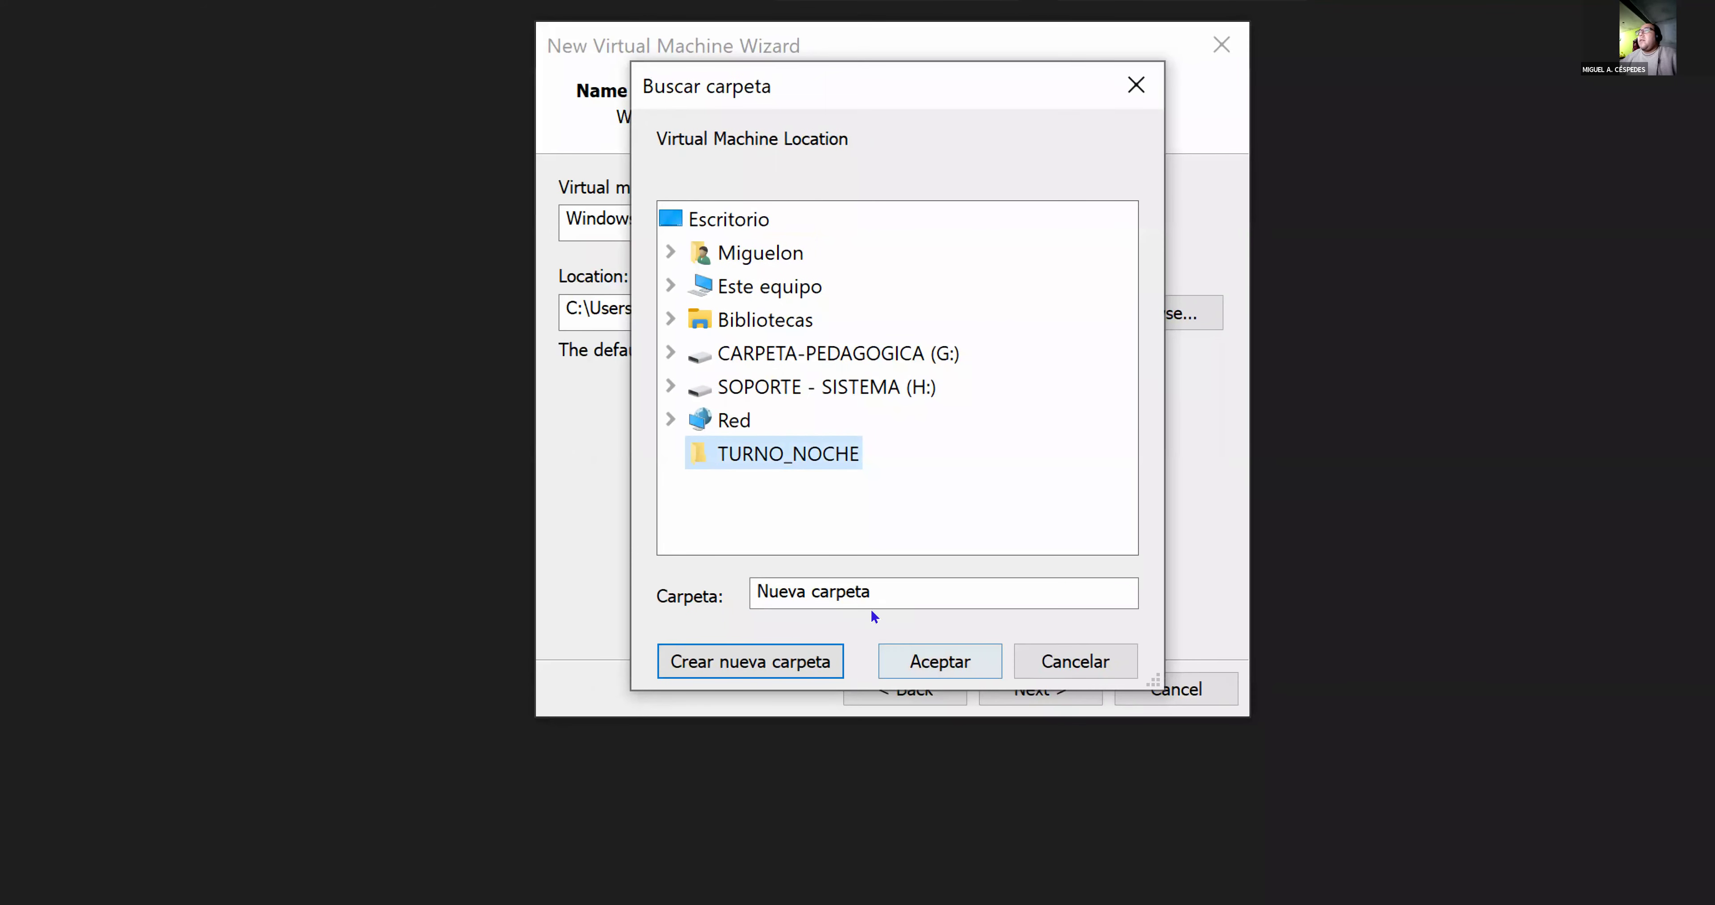
key(Return)
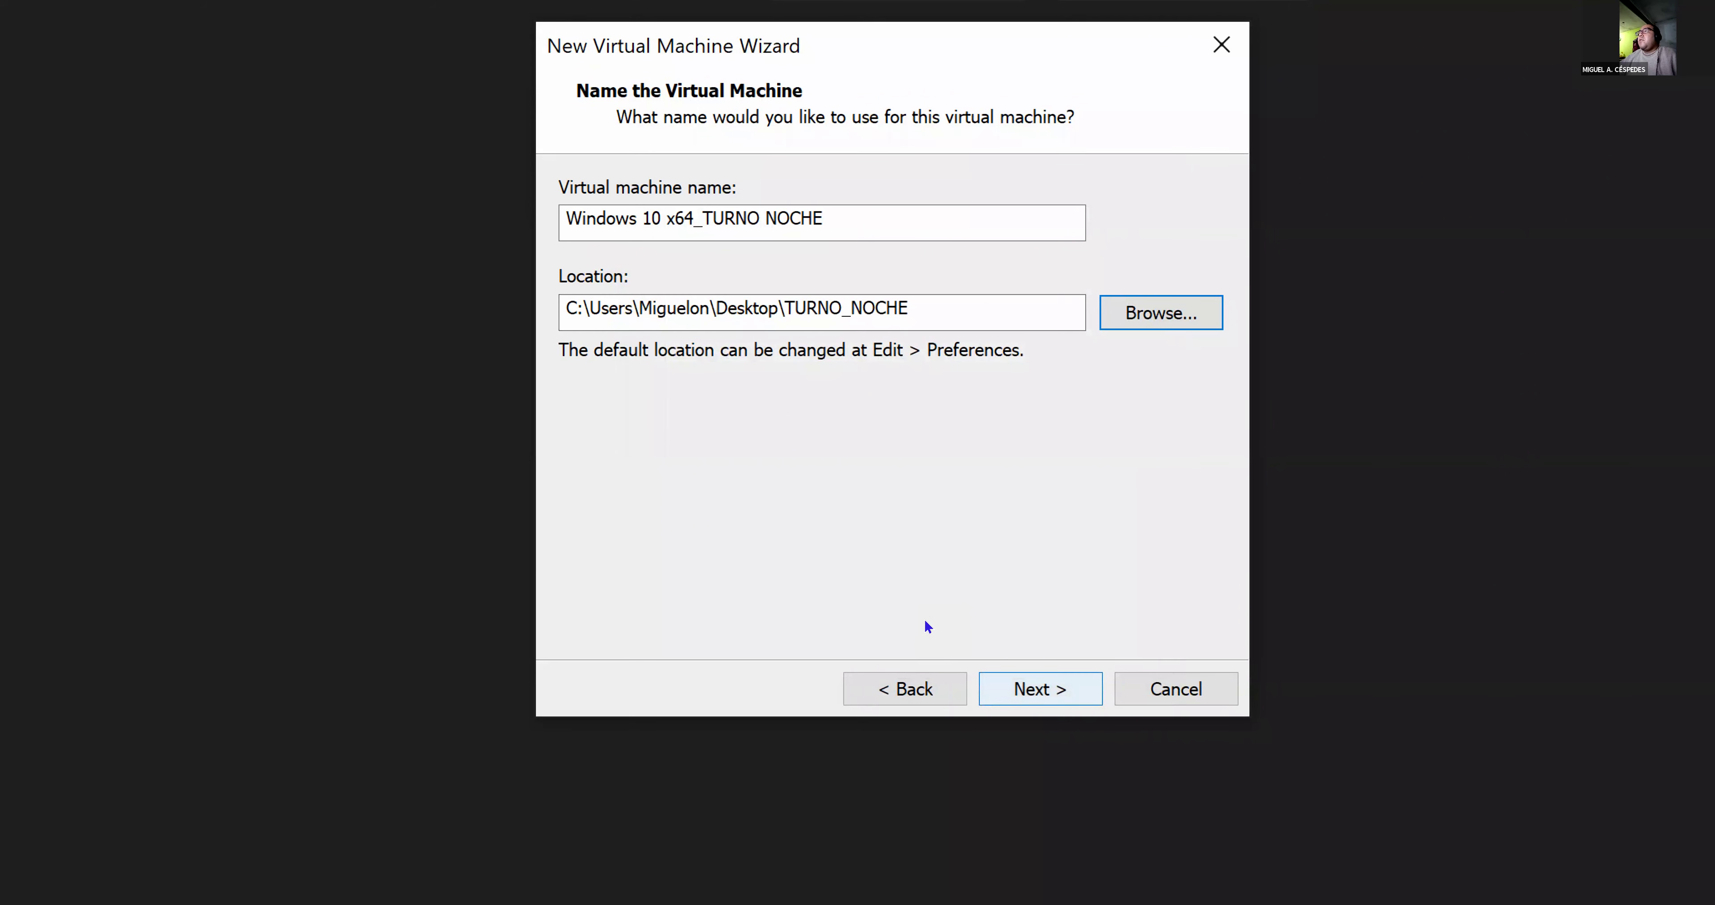
key(Return)
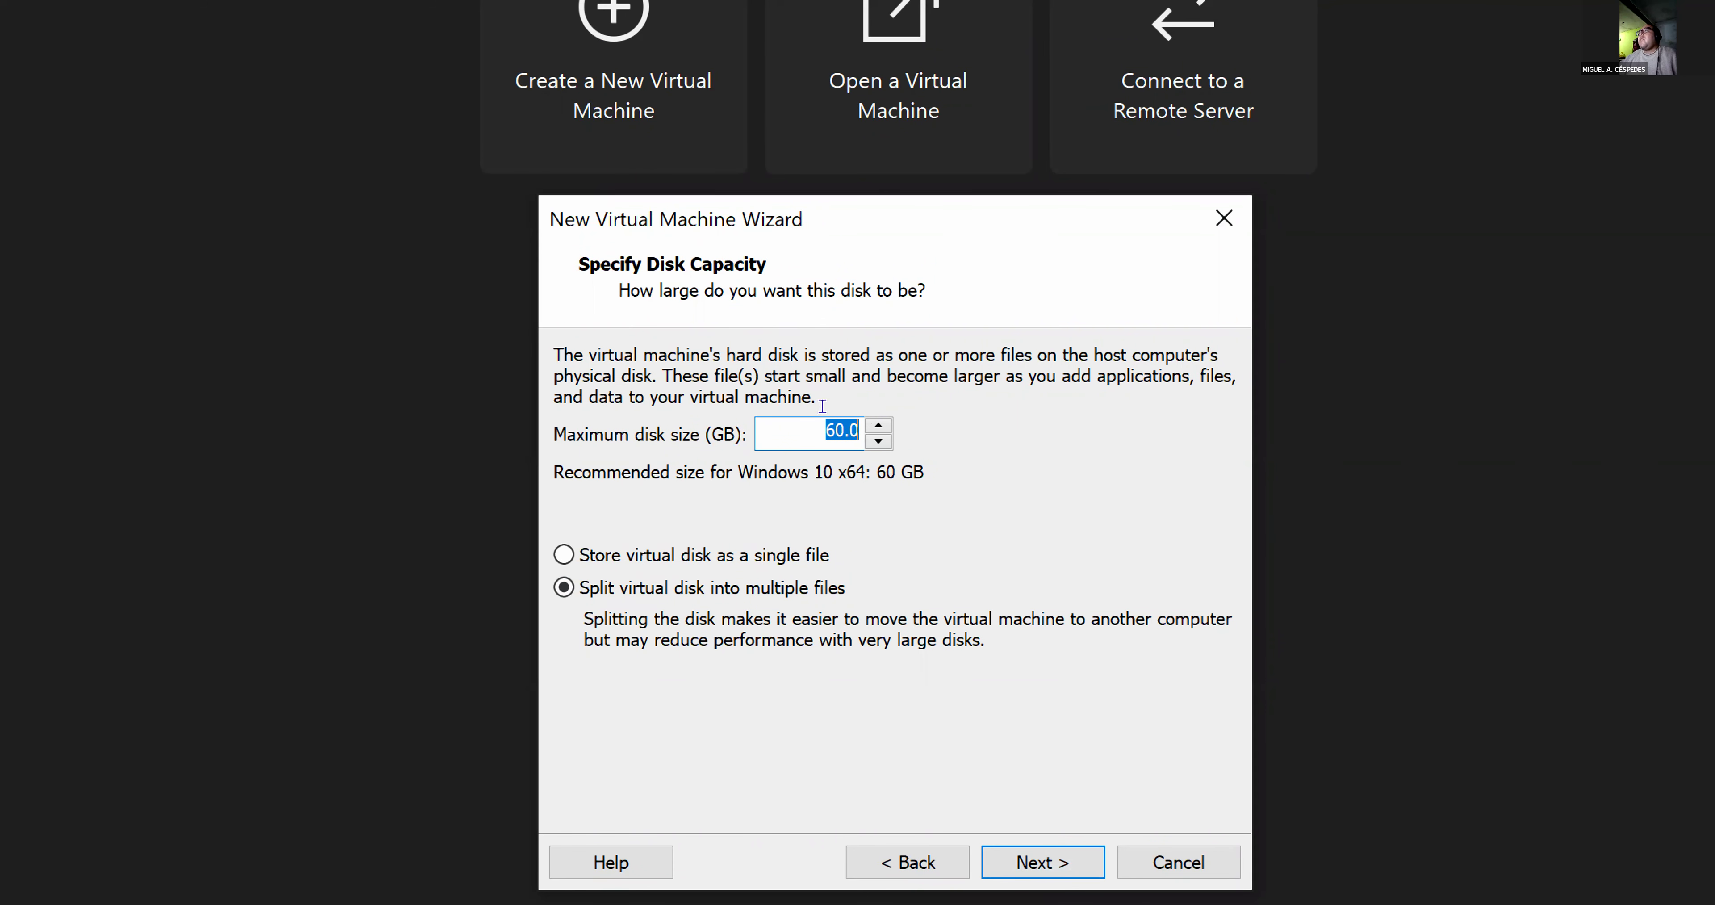
- Set the maximum disk size to 100 GB and store the virtual disk as a single file
text(100)
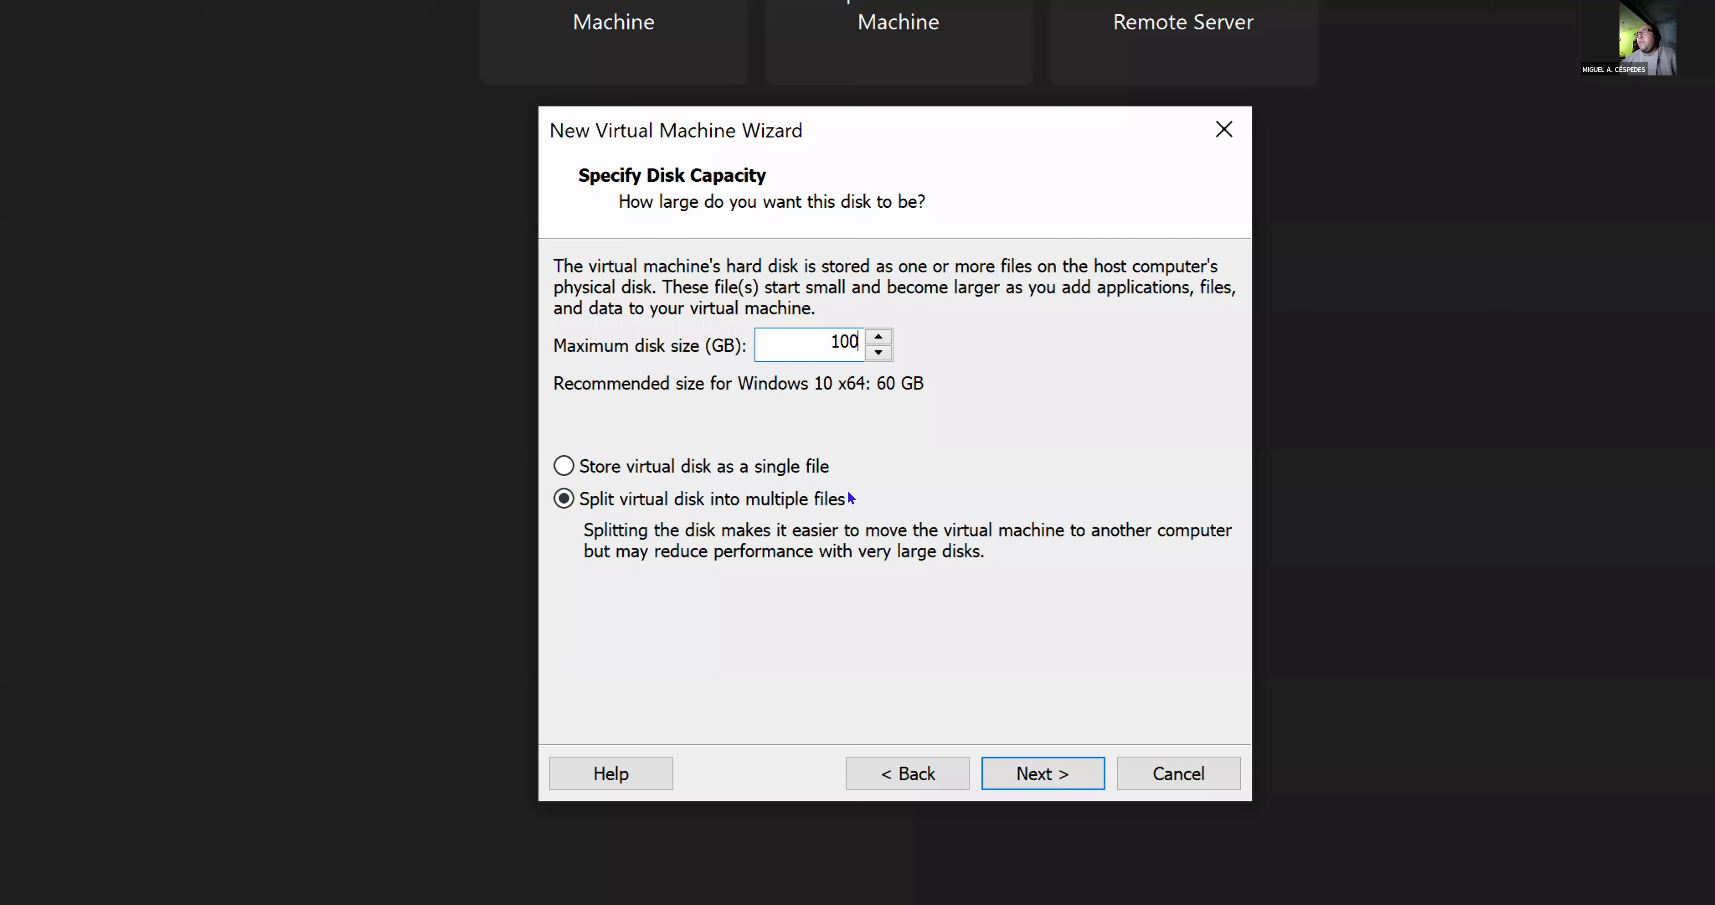
click(795, 473)
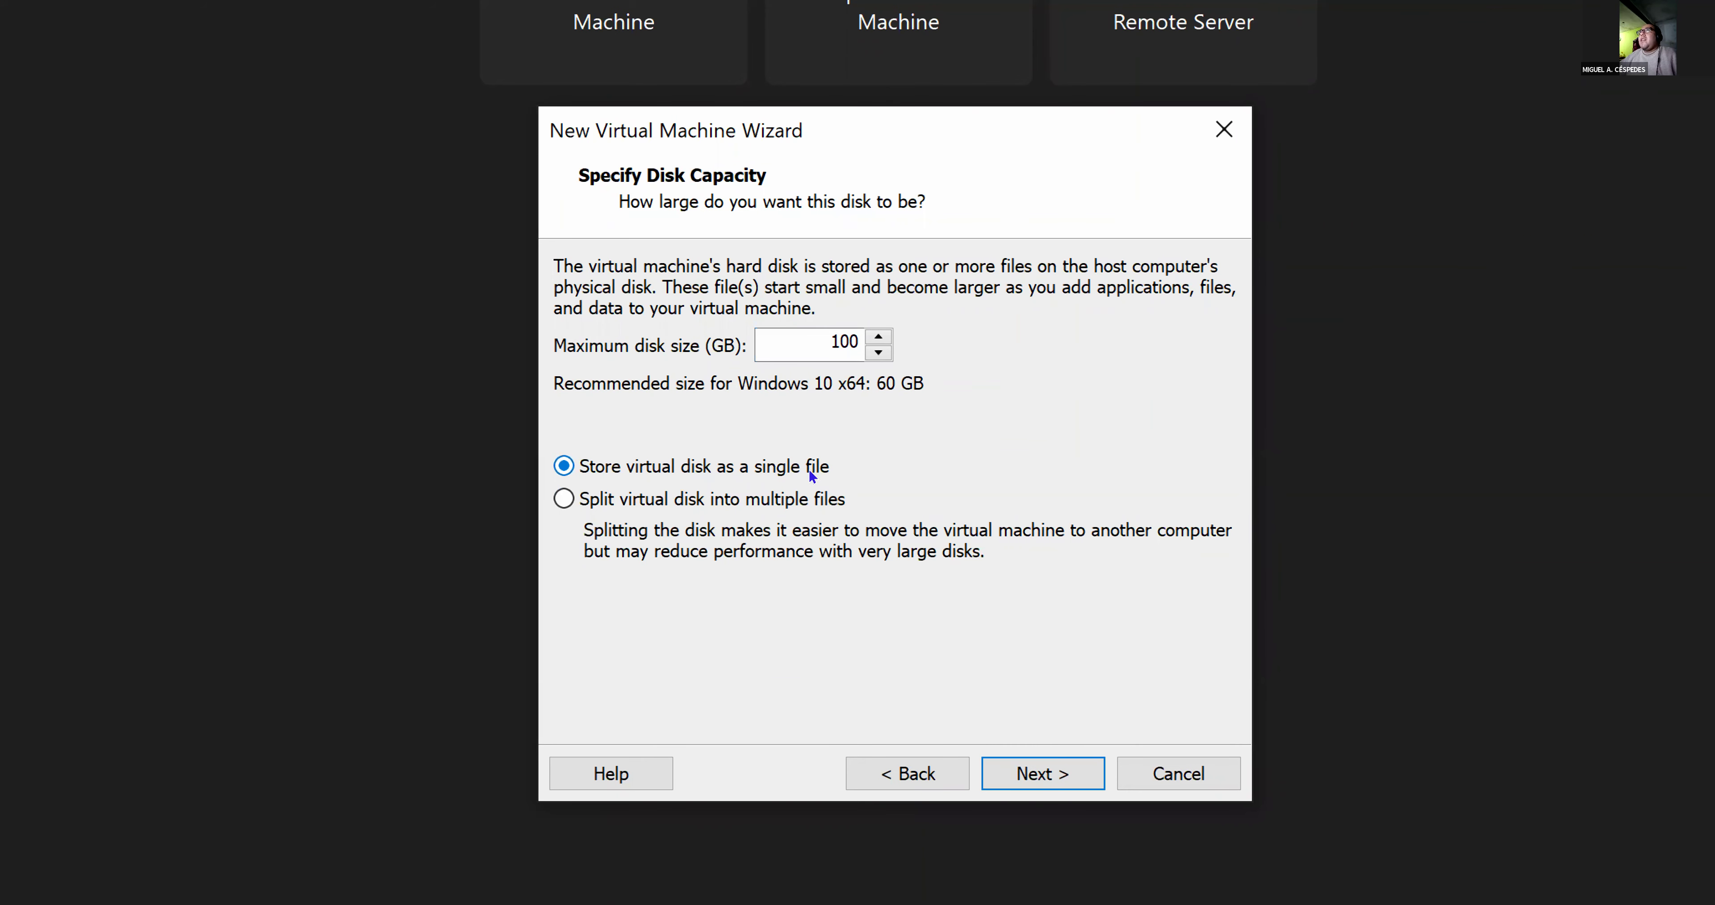
click(808, 469)
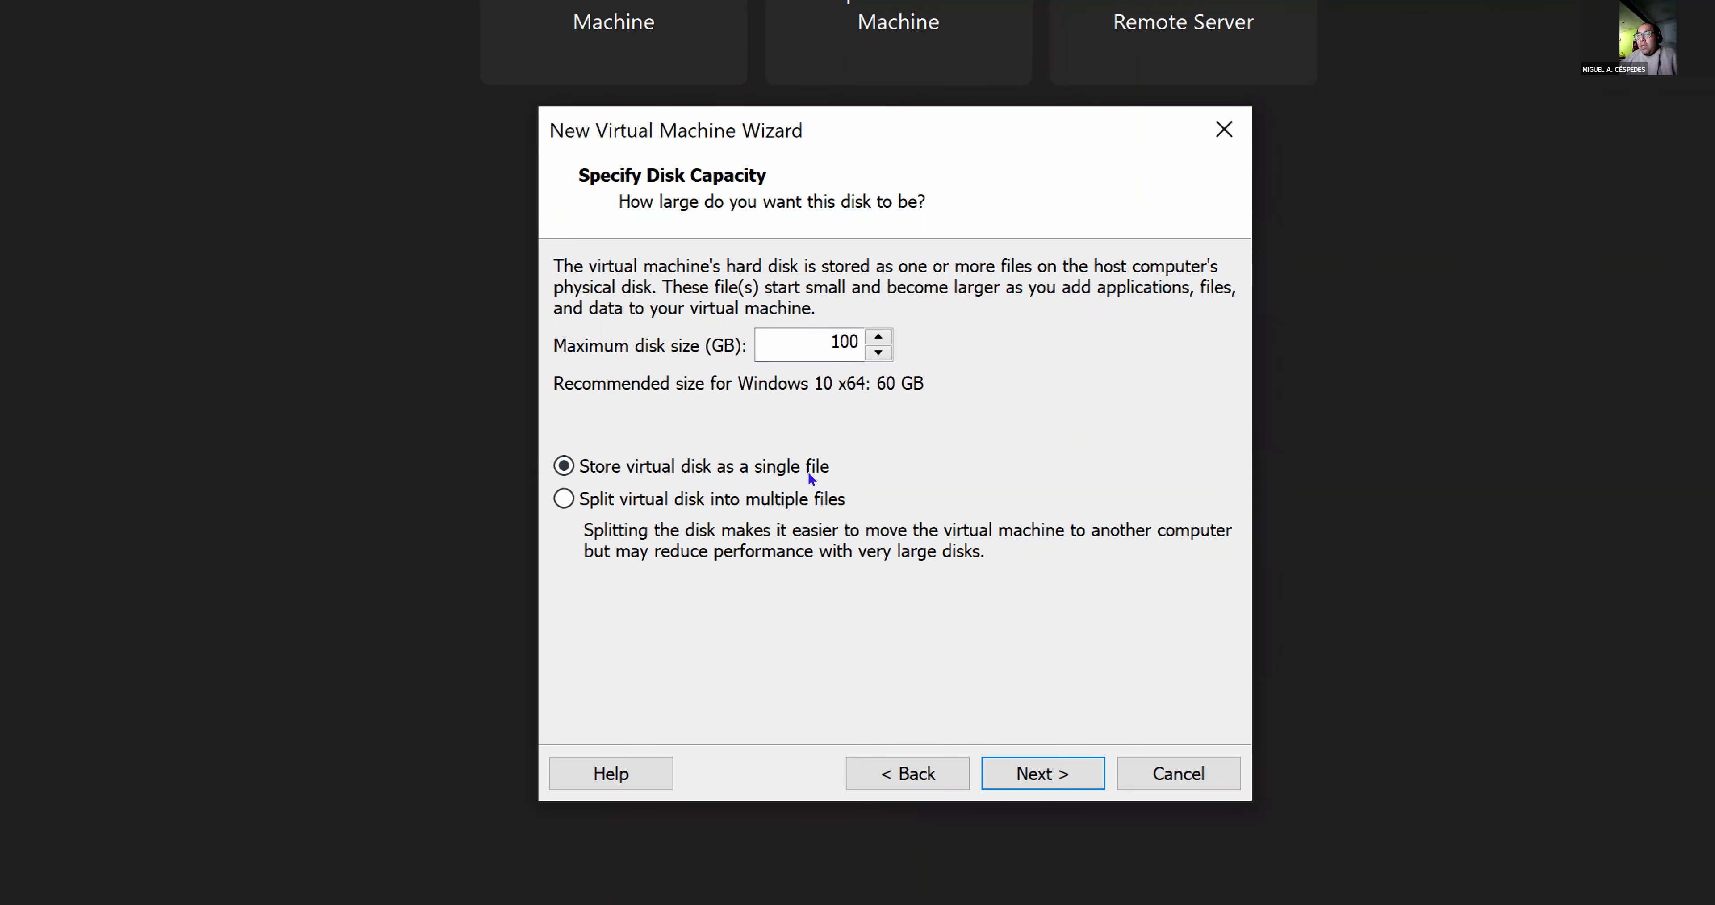
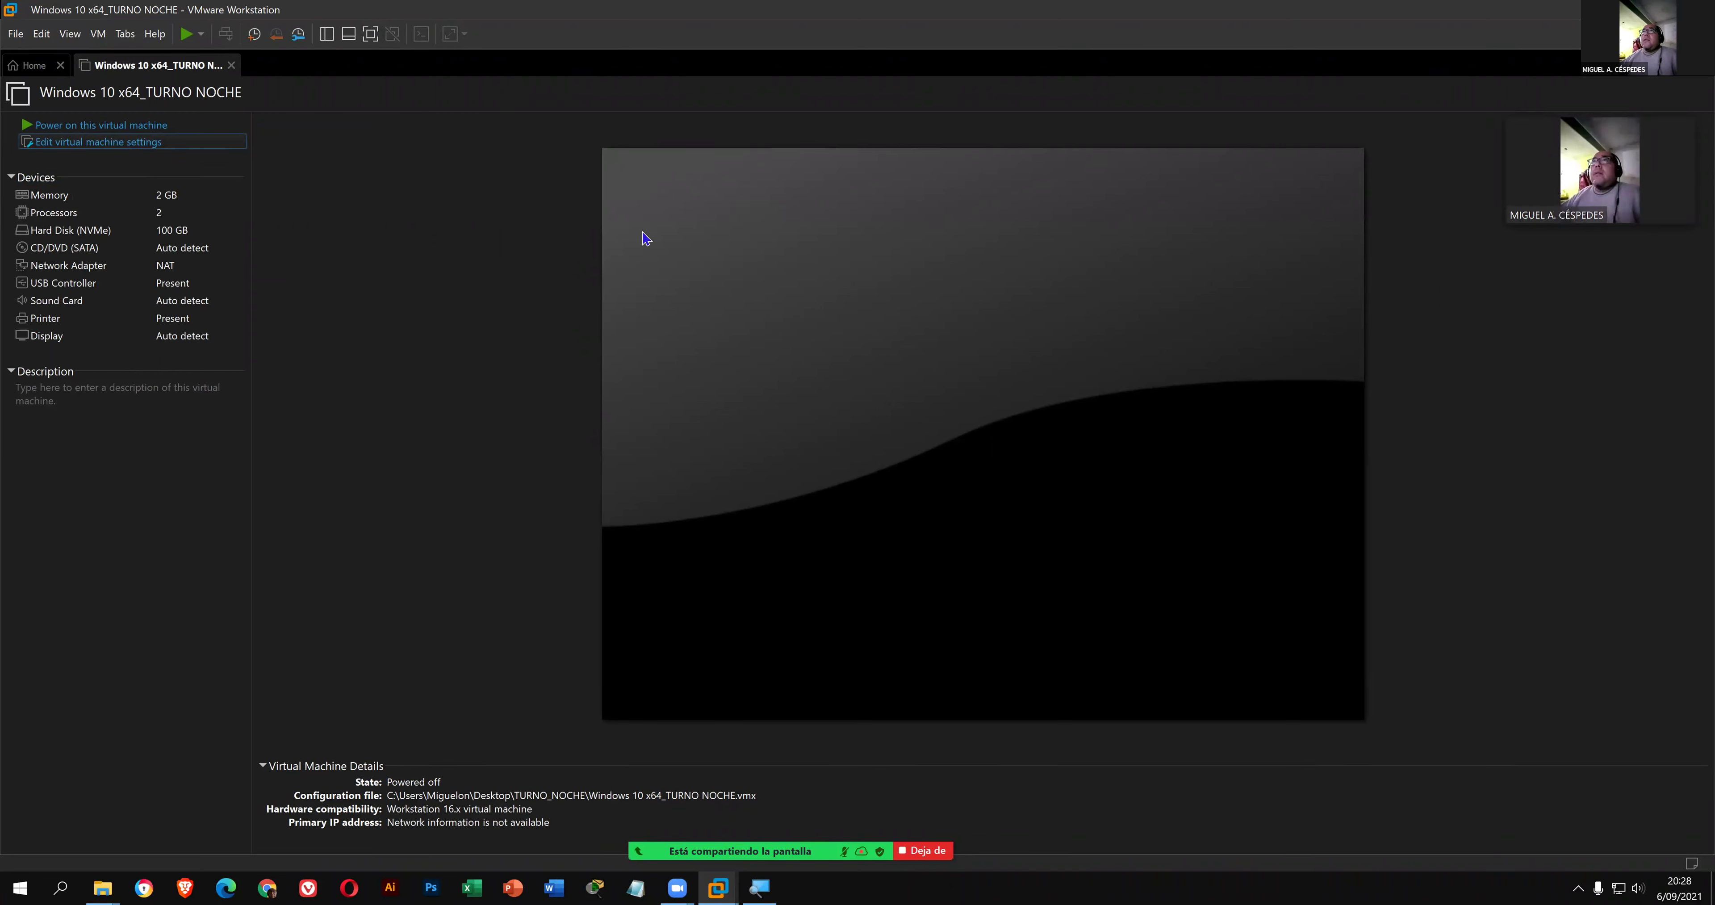
- Review the virtual machine's memory settings, check the host computer's specifications in Windows Settings, and close both without changes
key(ctrl+d)
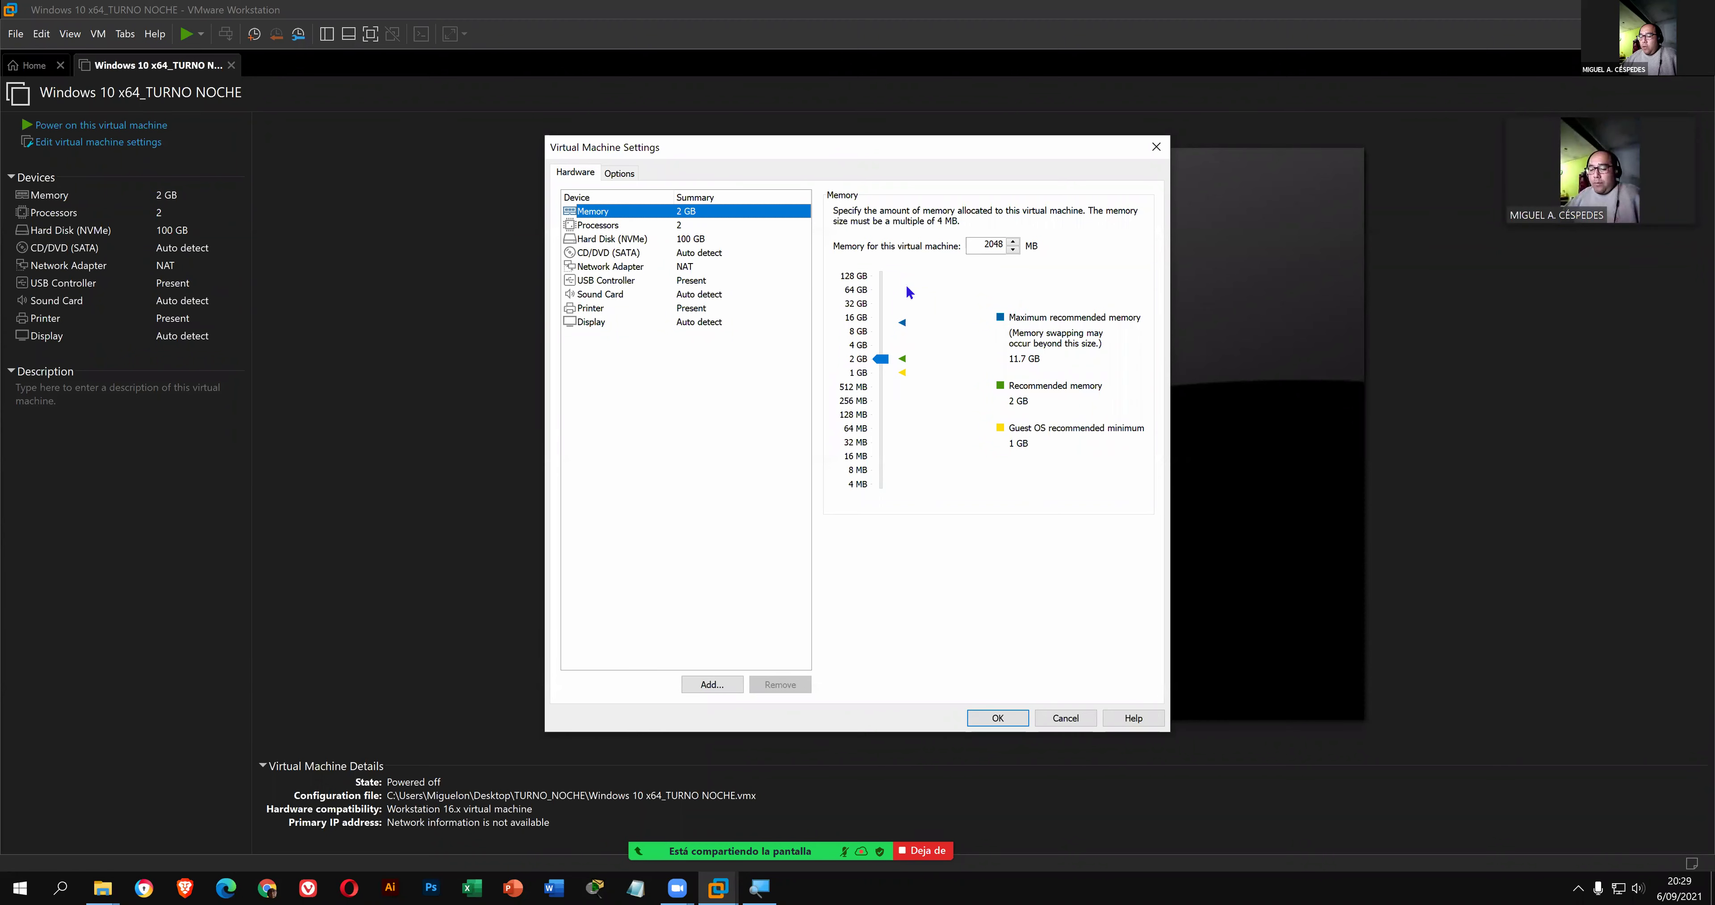
key(super+i)
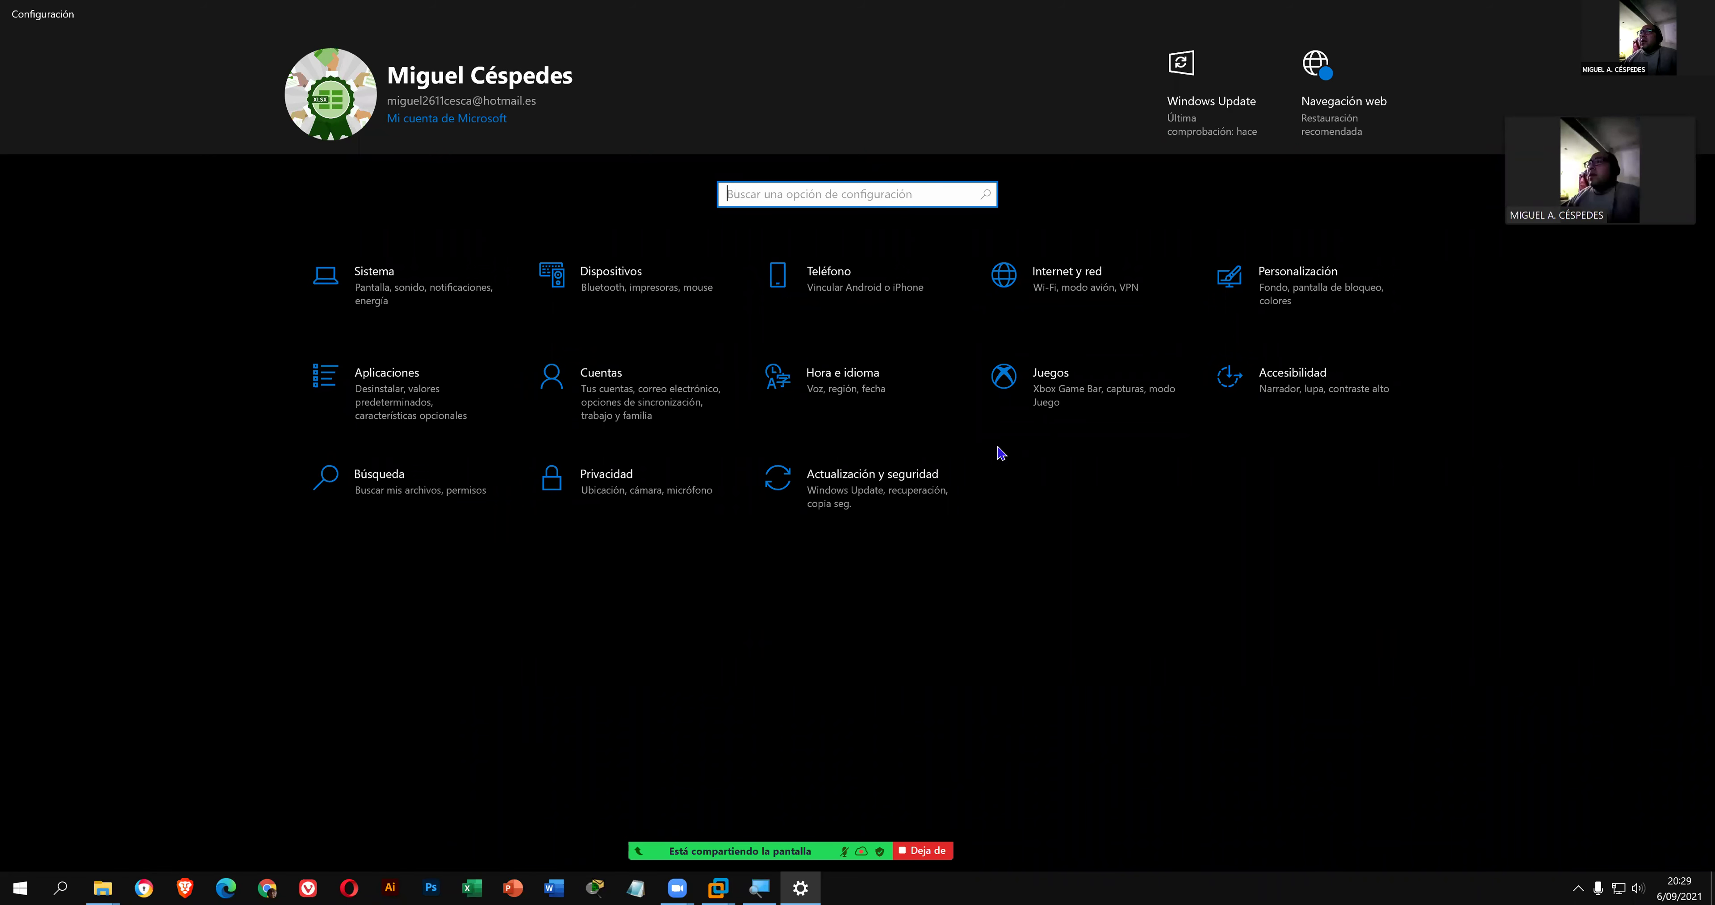
click(377, 272)
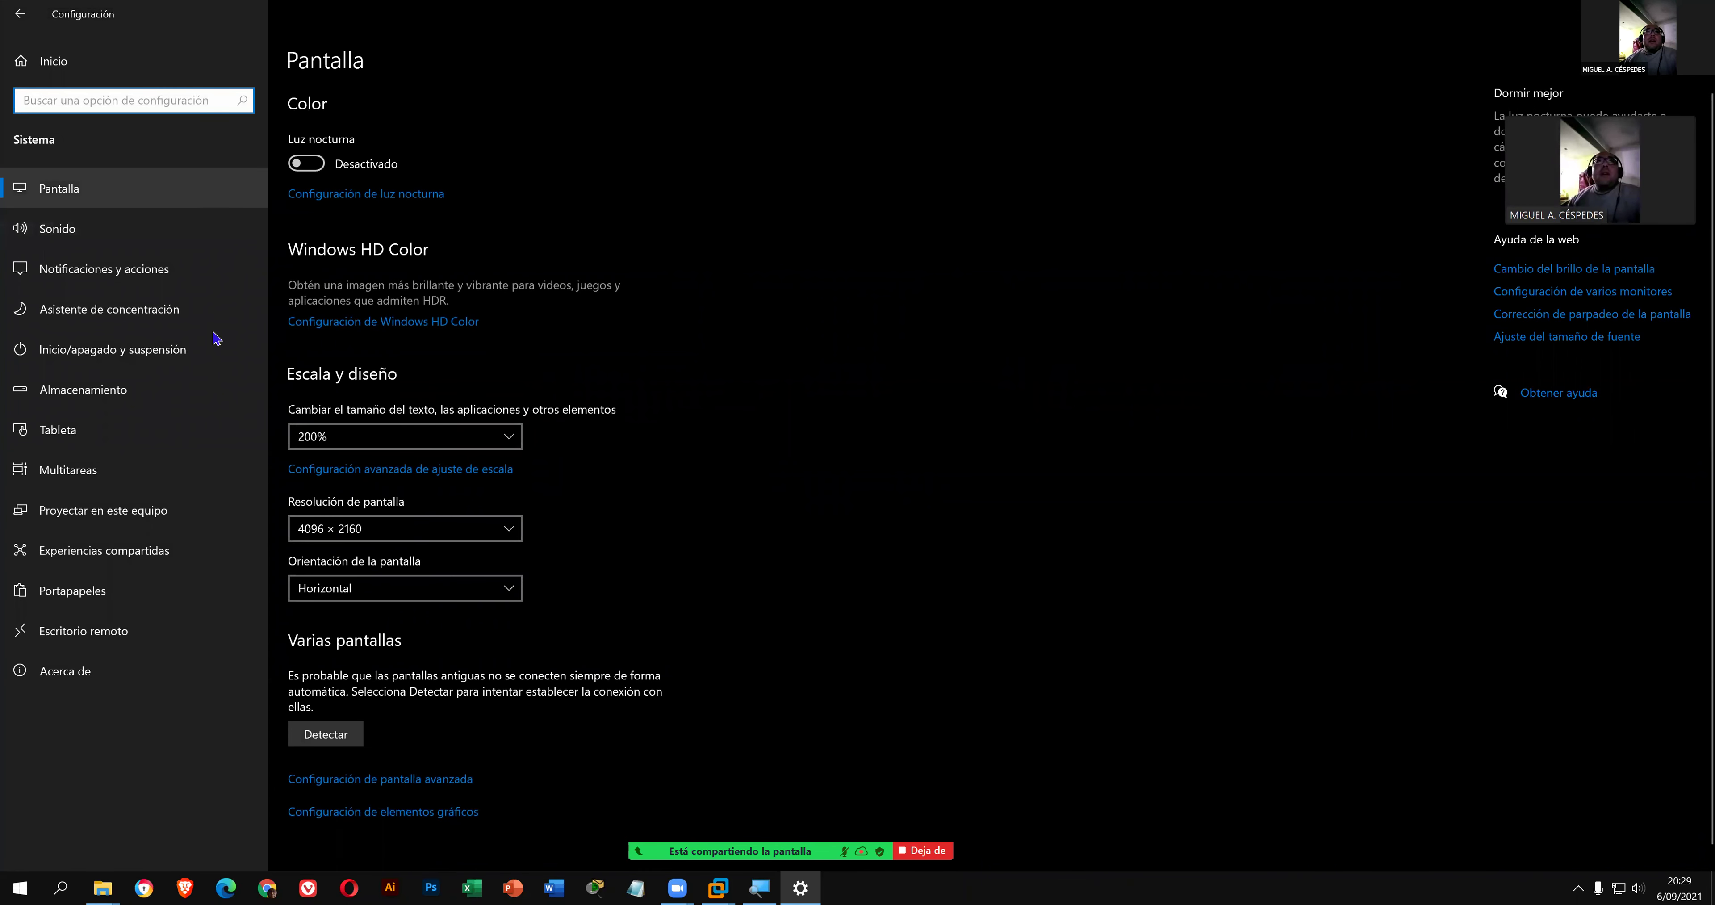
click(102, 677)
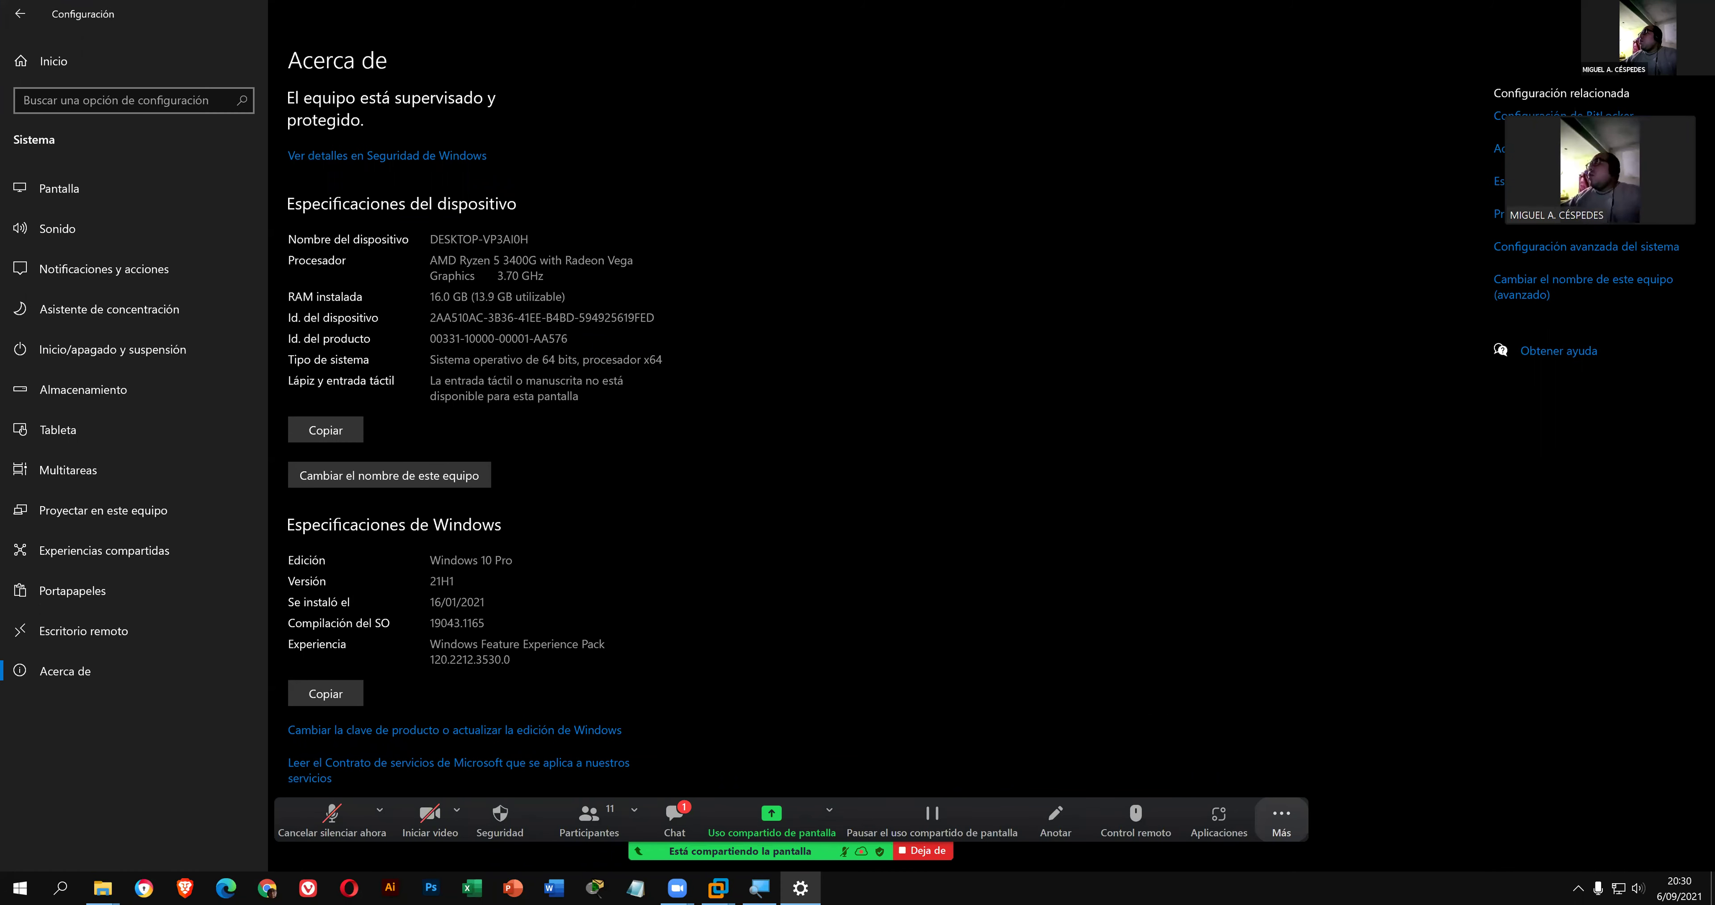
key(alt+F4)
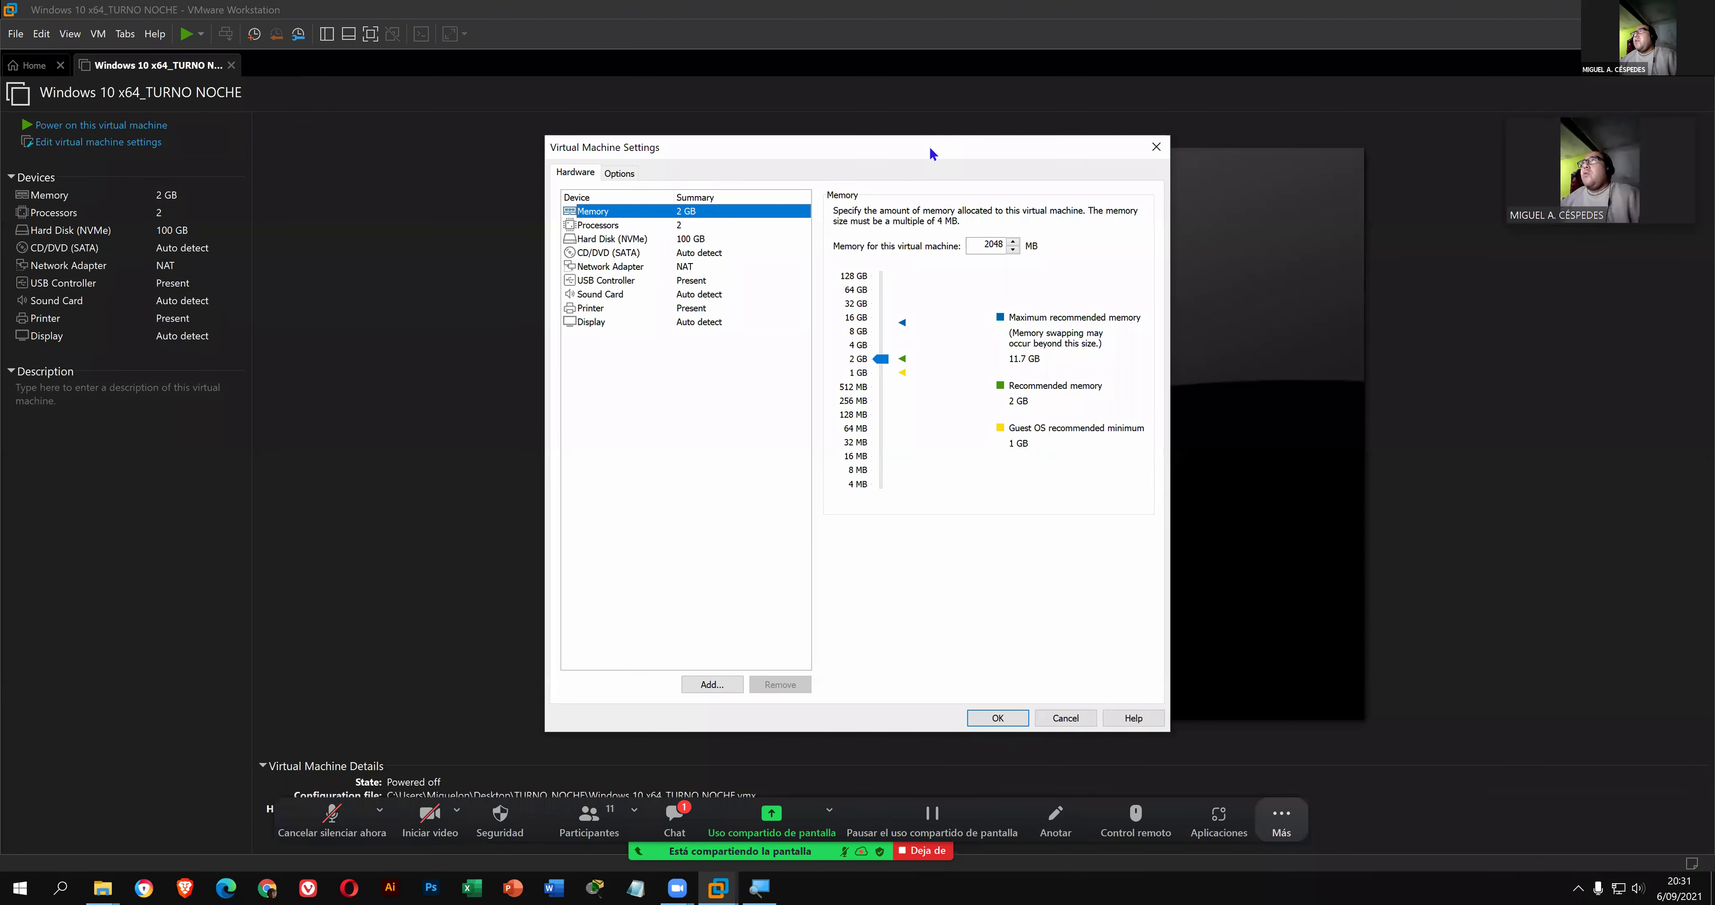
drag(930, 148, 936, 147)
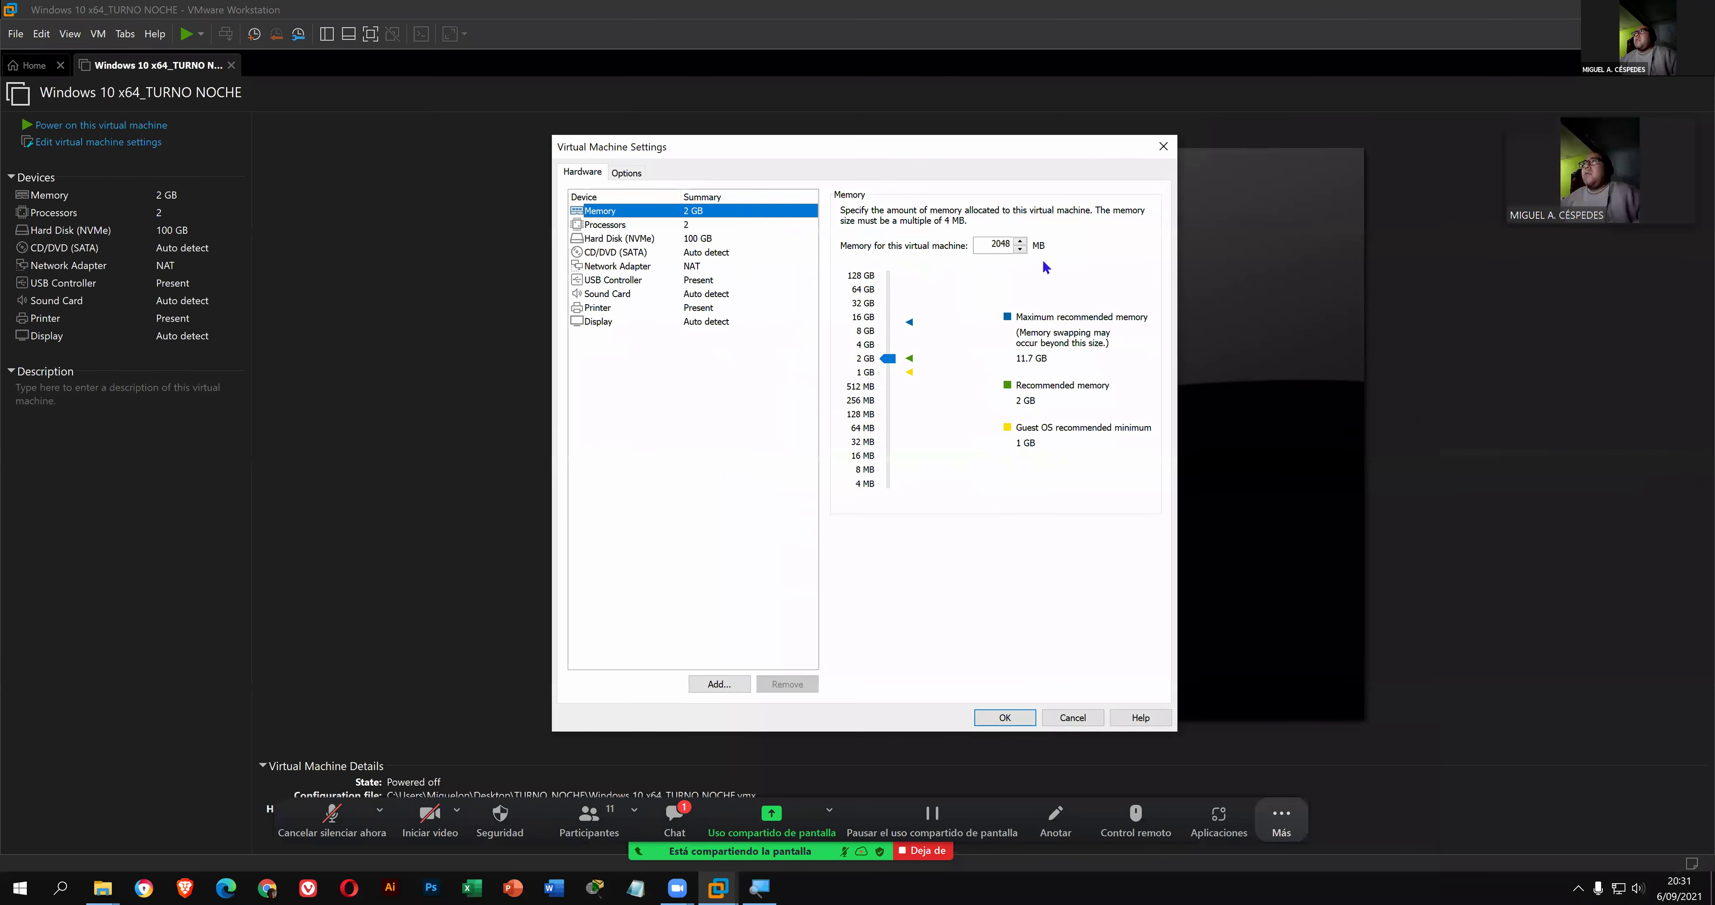
click(1163, 146)
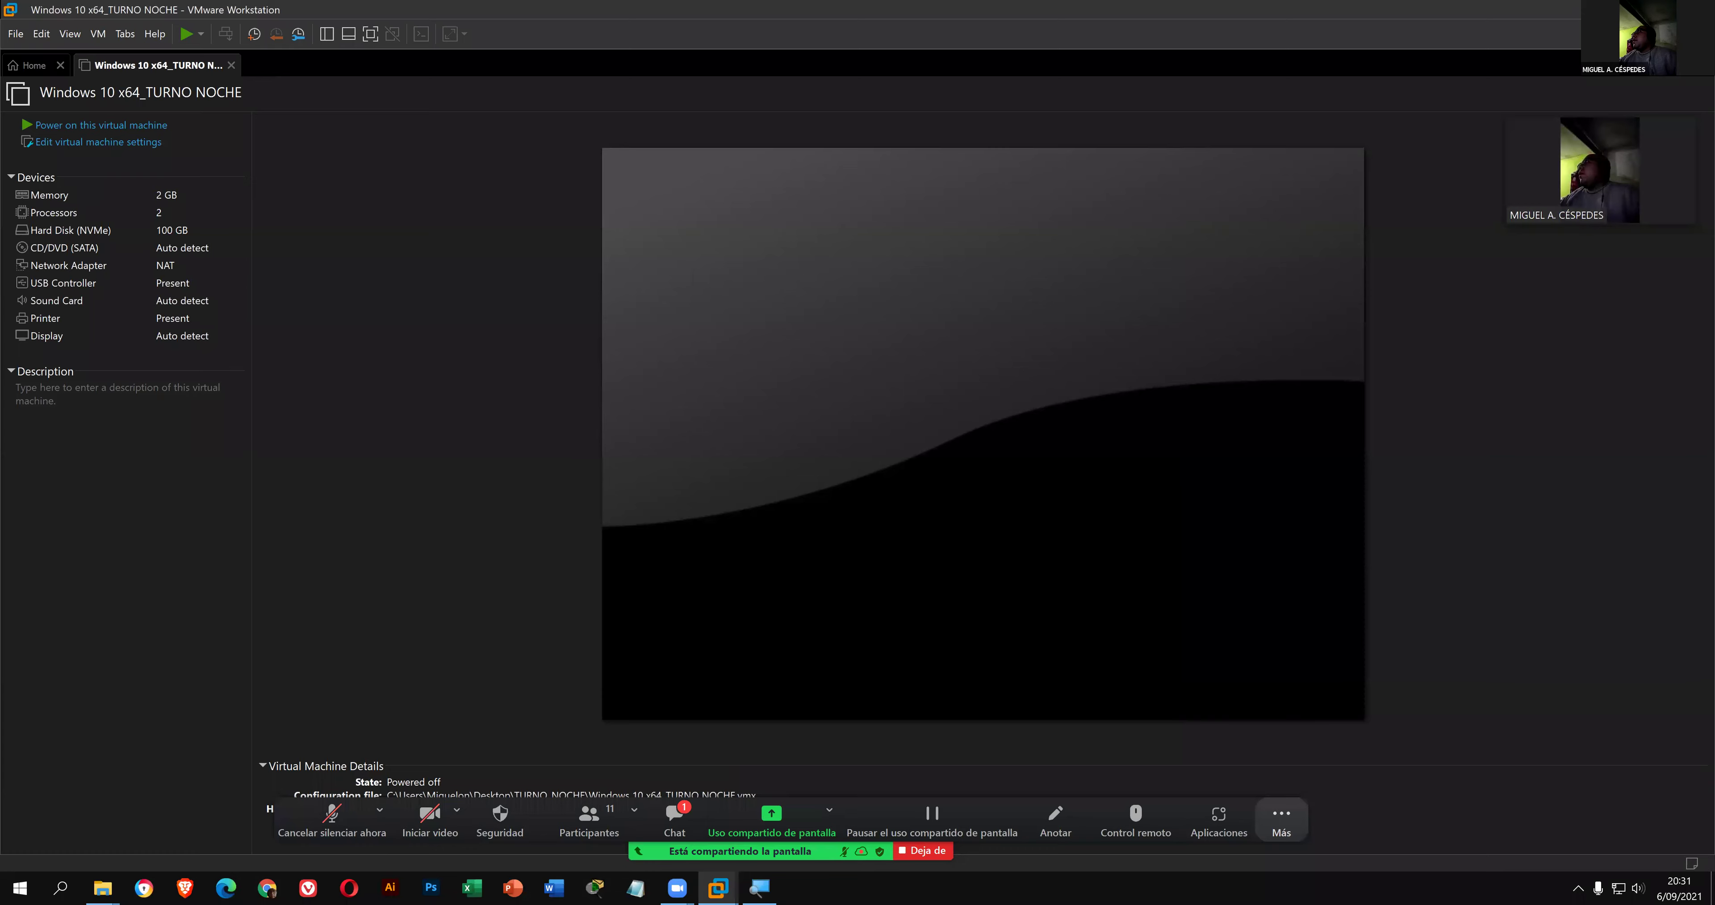
- Show the desktop and duplicate the CLASE 11 presentation there
key(super+d)
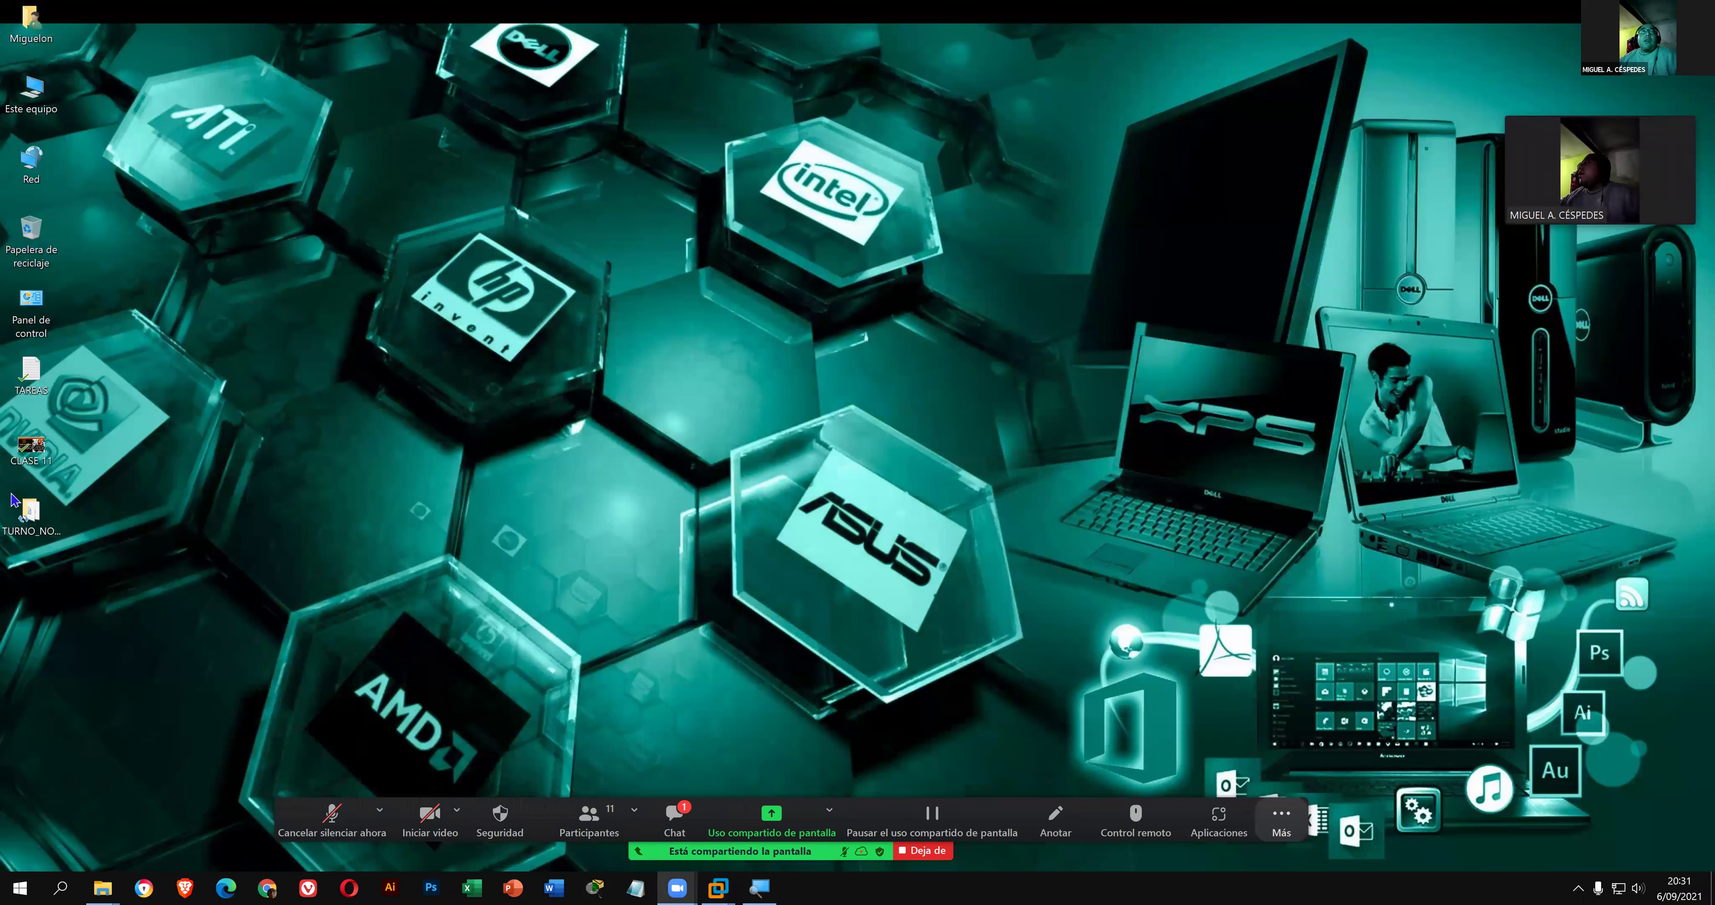
click(41, 452)
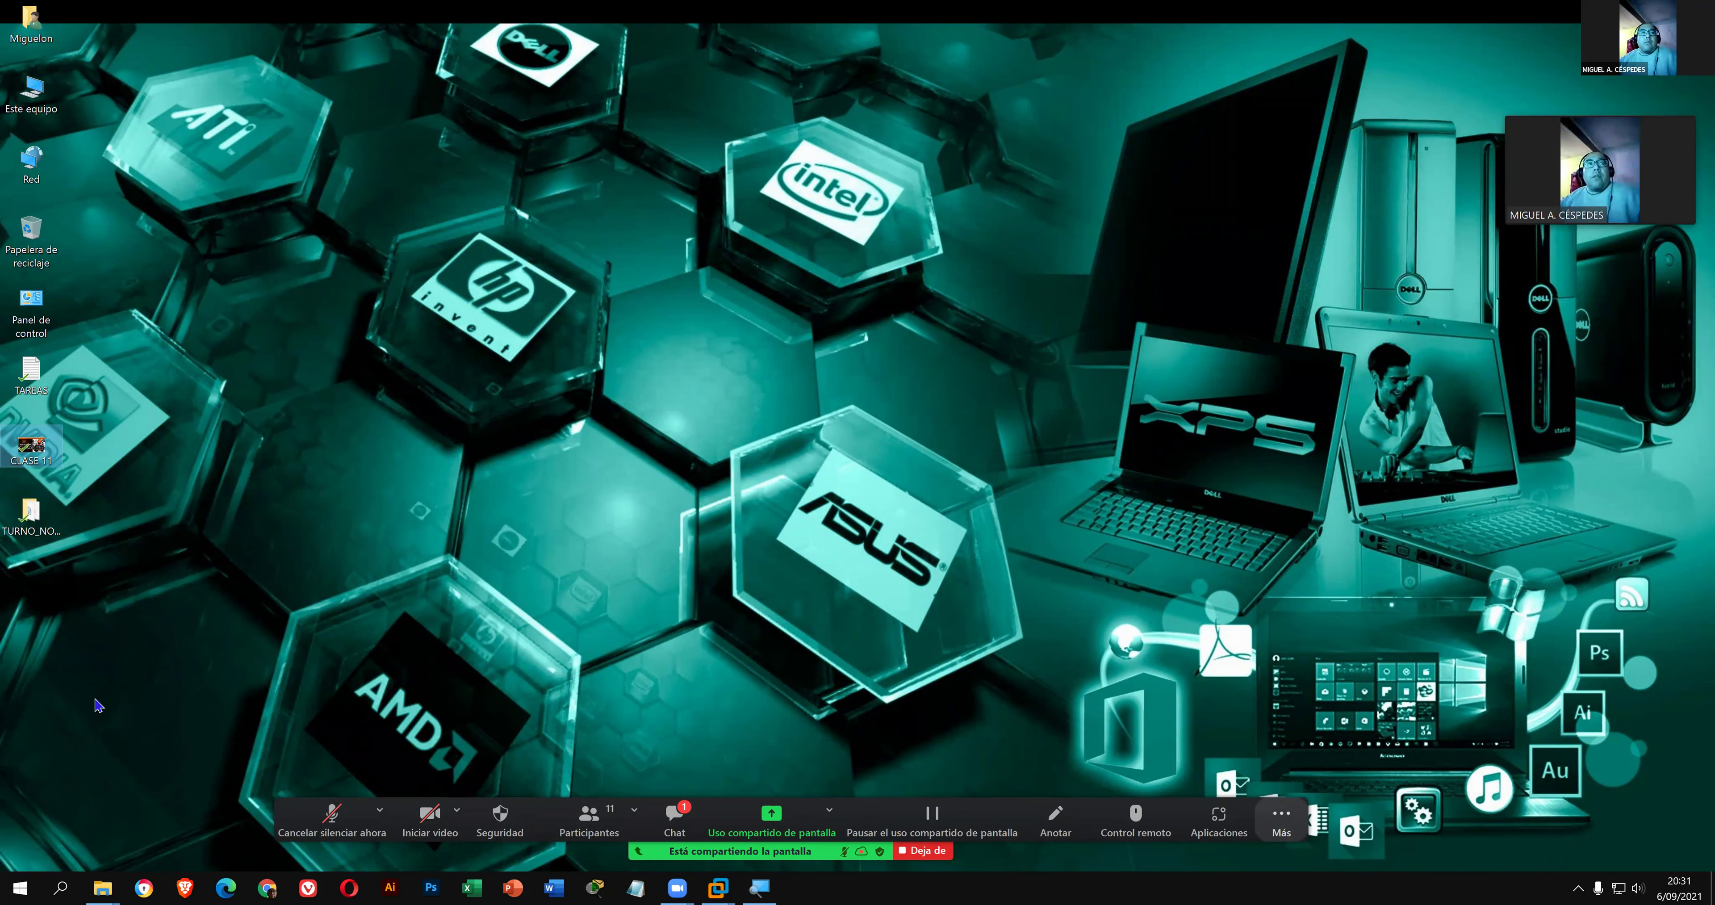
key(Menu)
click(88, 776)
right_click(600, 293)
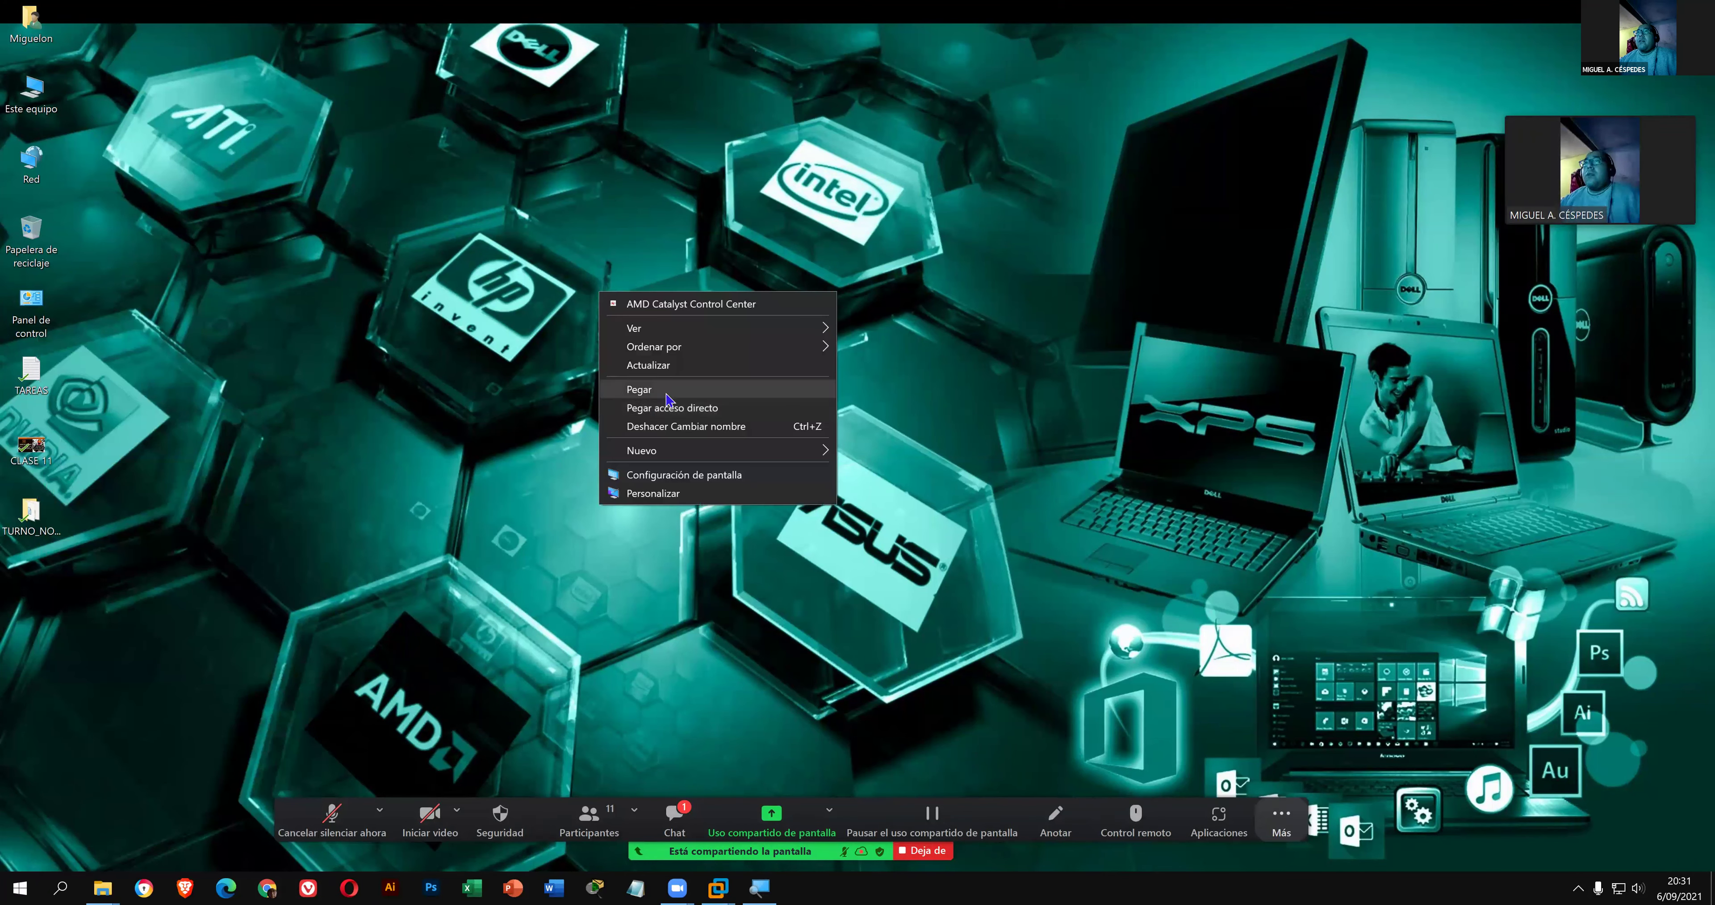
click(668, 398)
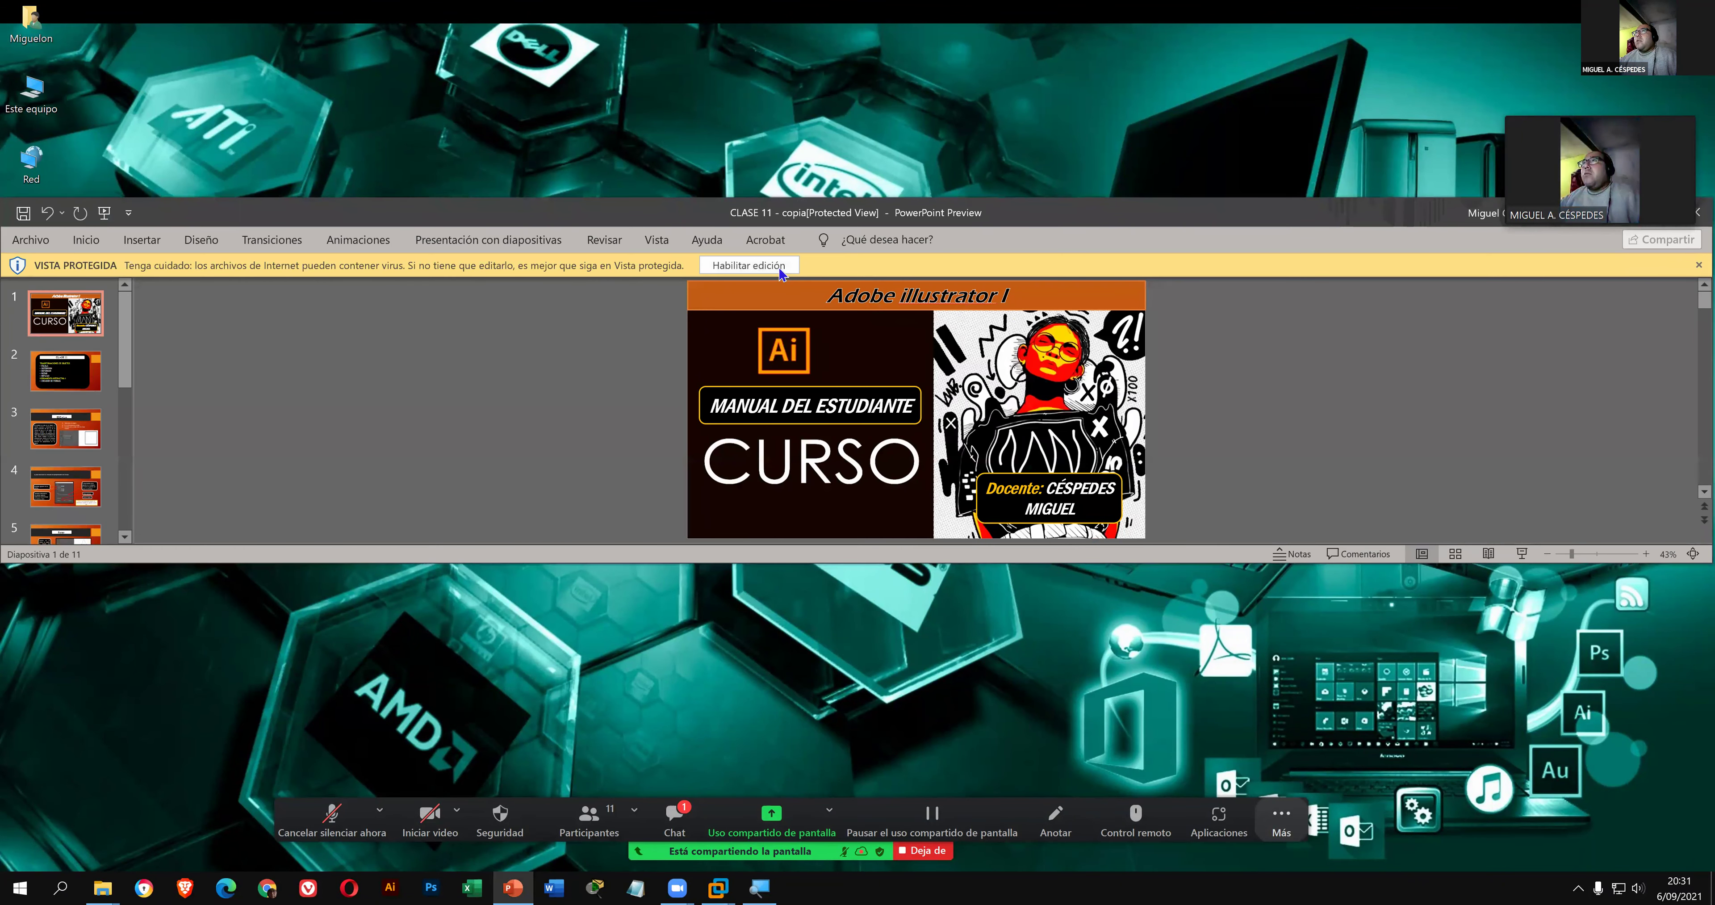
- Enable editing of the "CLASE 11 - copia" presentation in PowerPoint and maximize its window
click(781, 270)
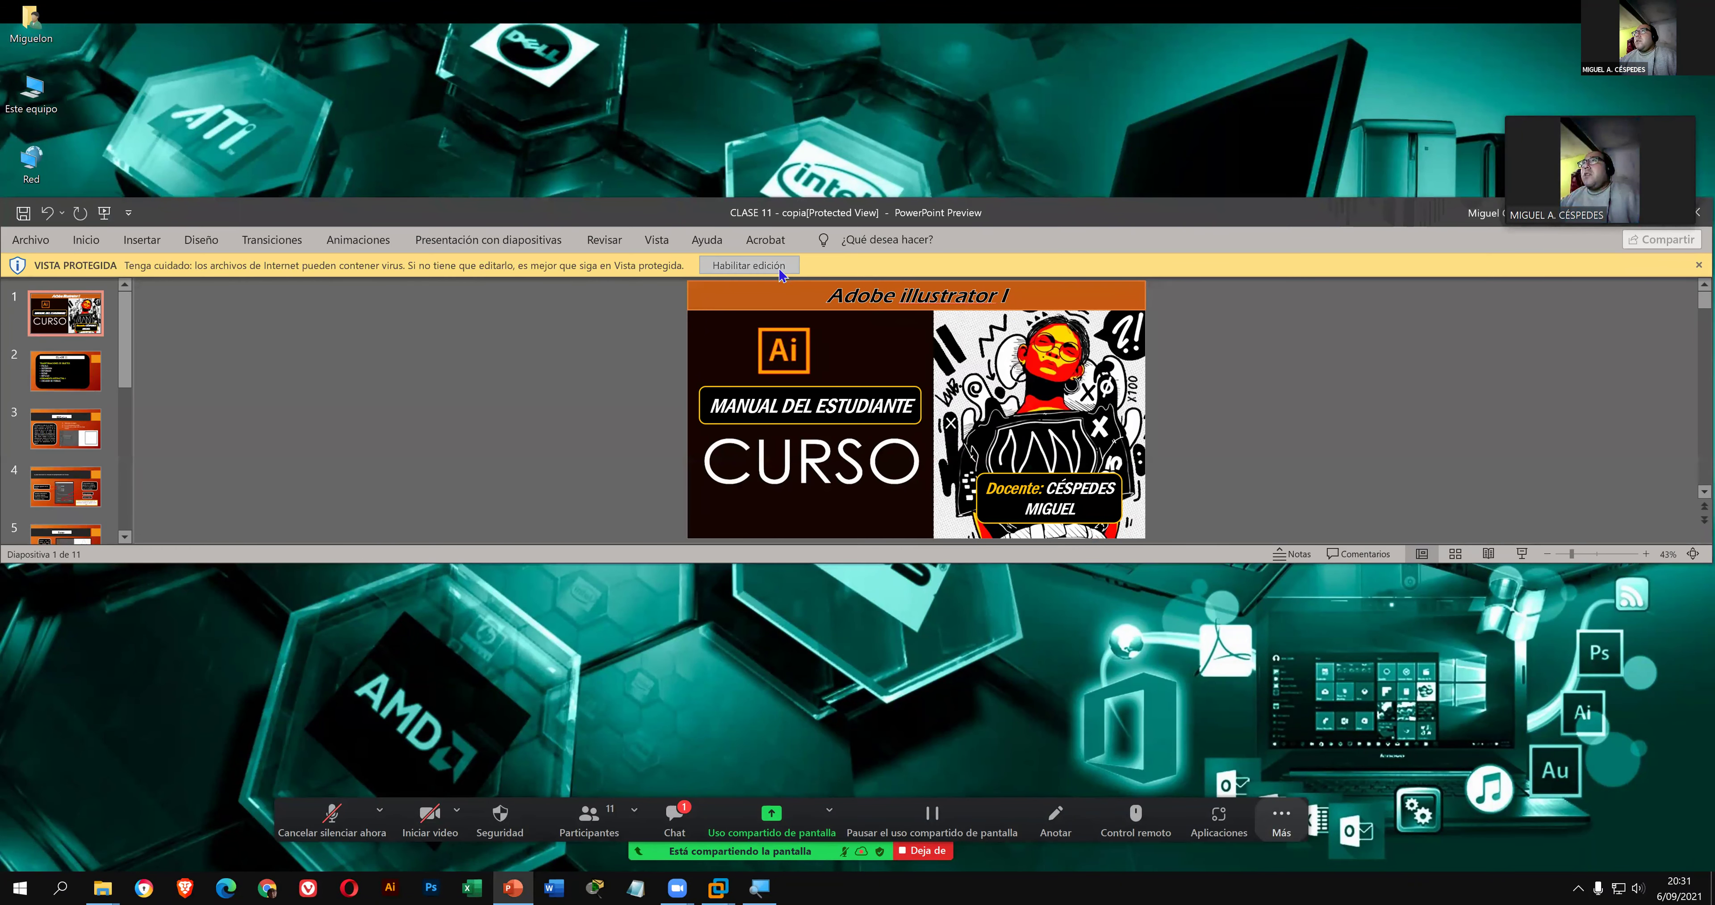
double_click(1029, 216)
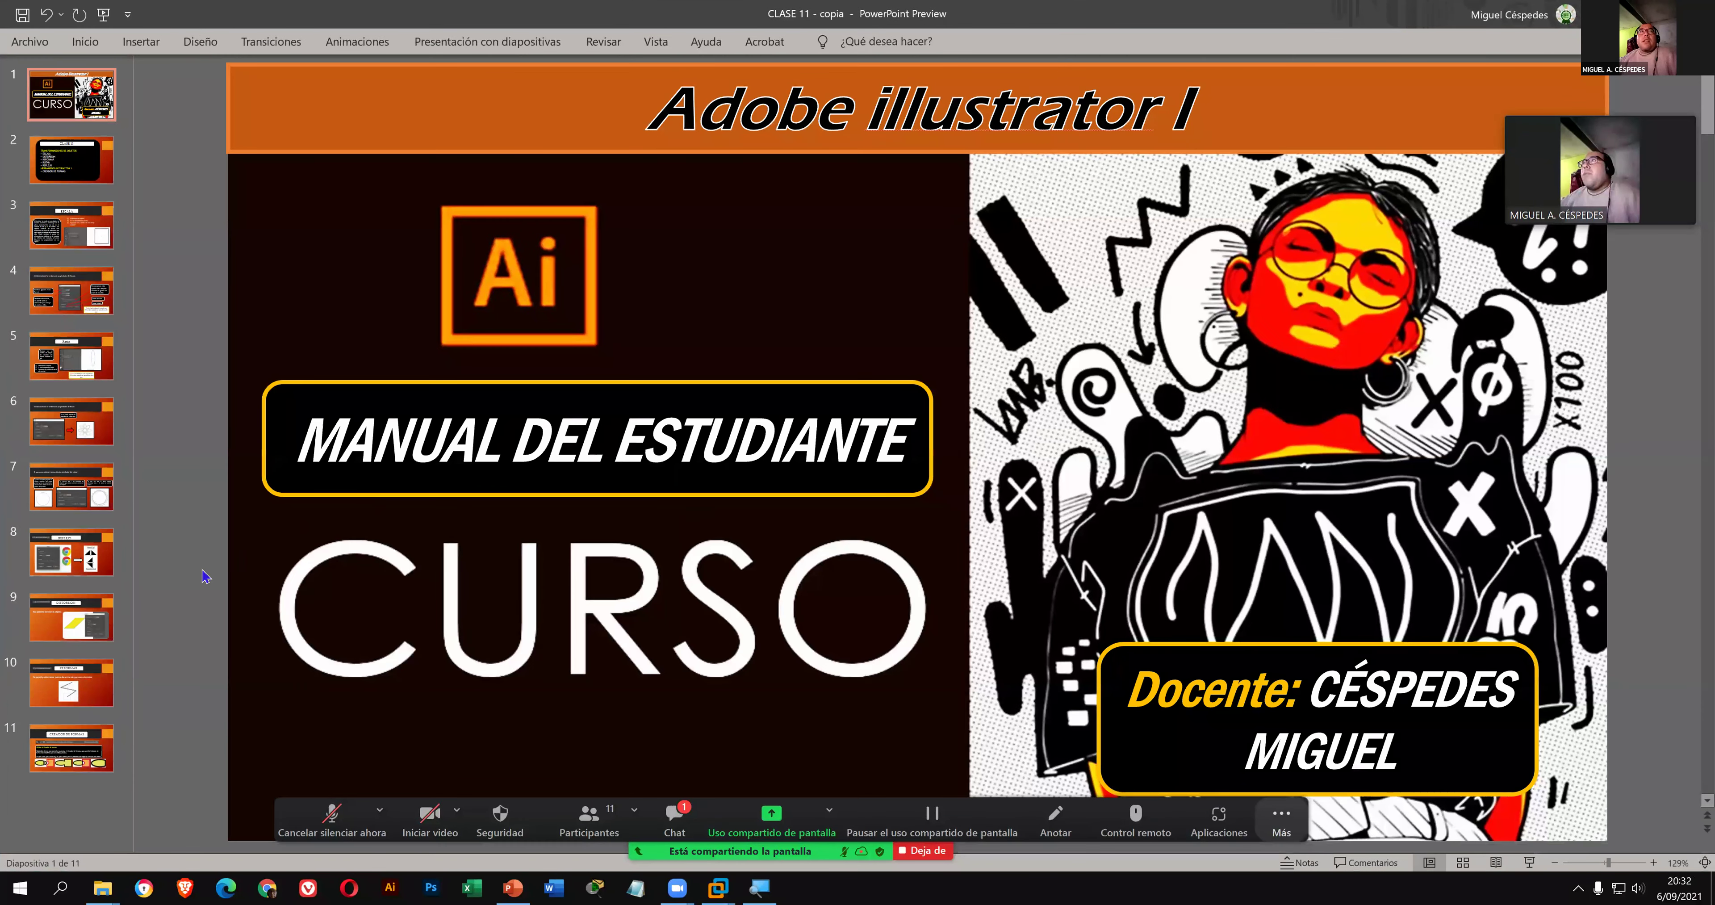
- Skim the "CLASE 11 - copia" presentation through to its last slide, return to the first slide, and show the desktop
scroll(199, 579, down, 10)
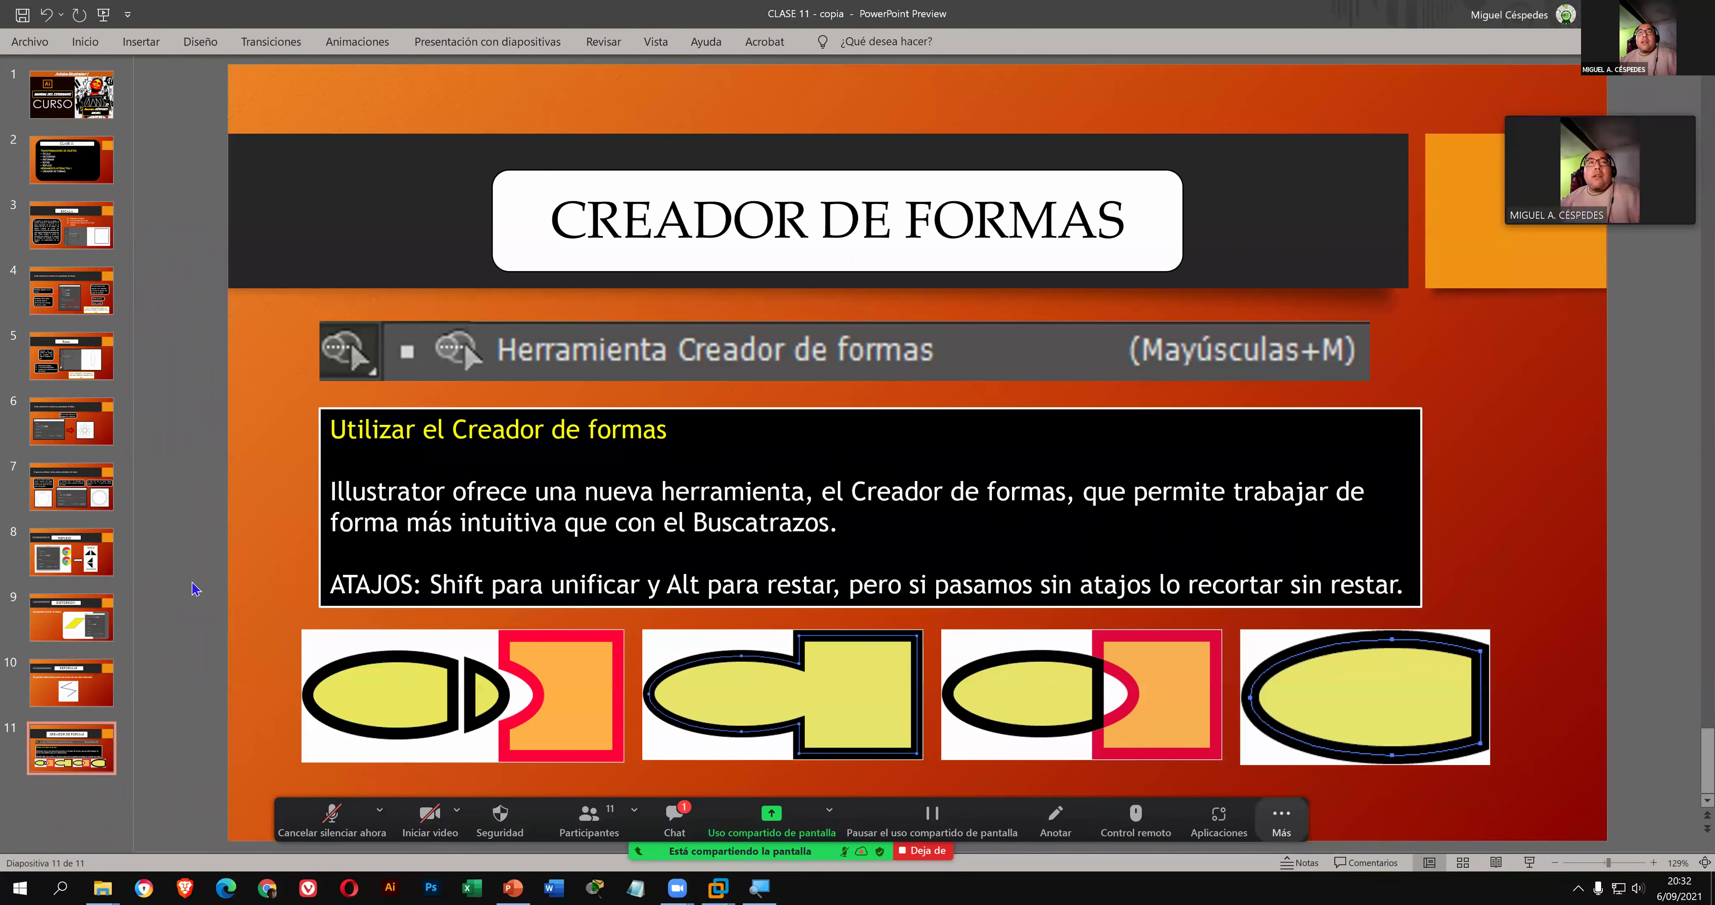
scroll(200, 589, up, 5)
key(Home)
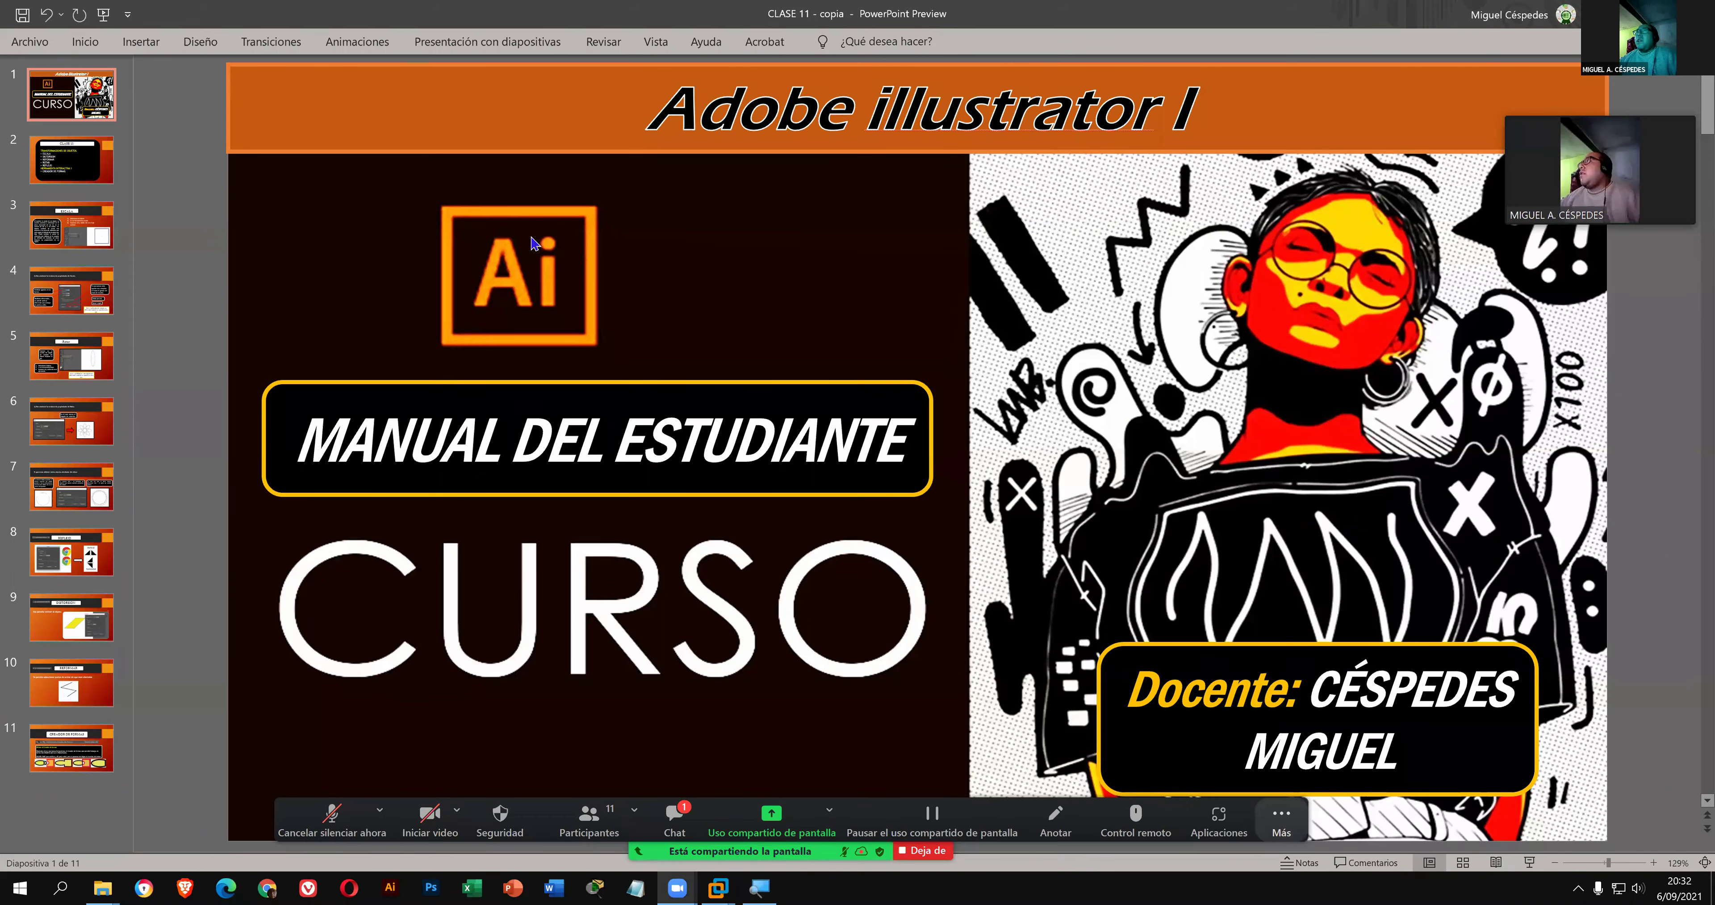
key(super+d)
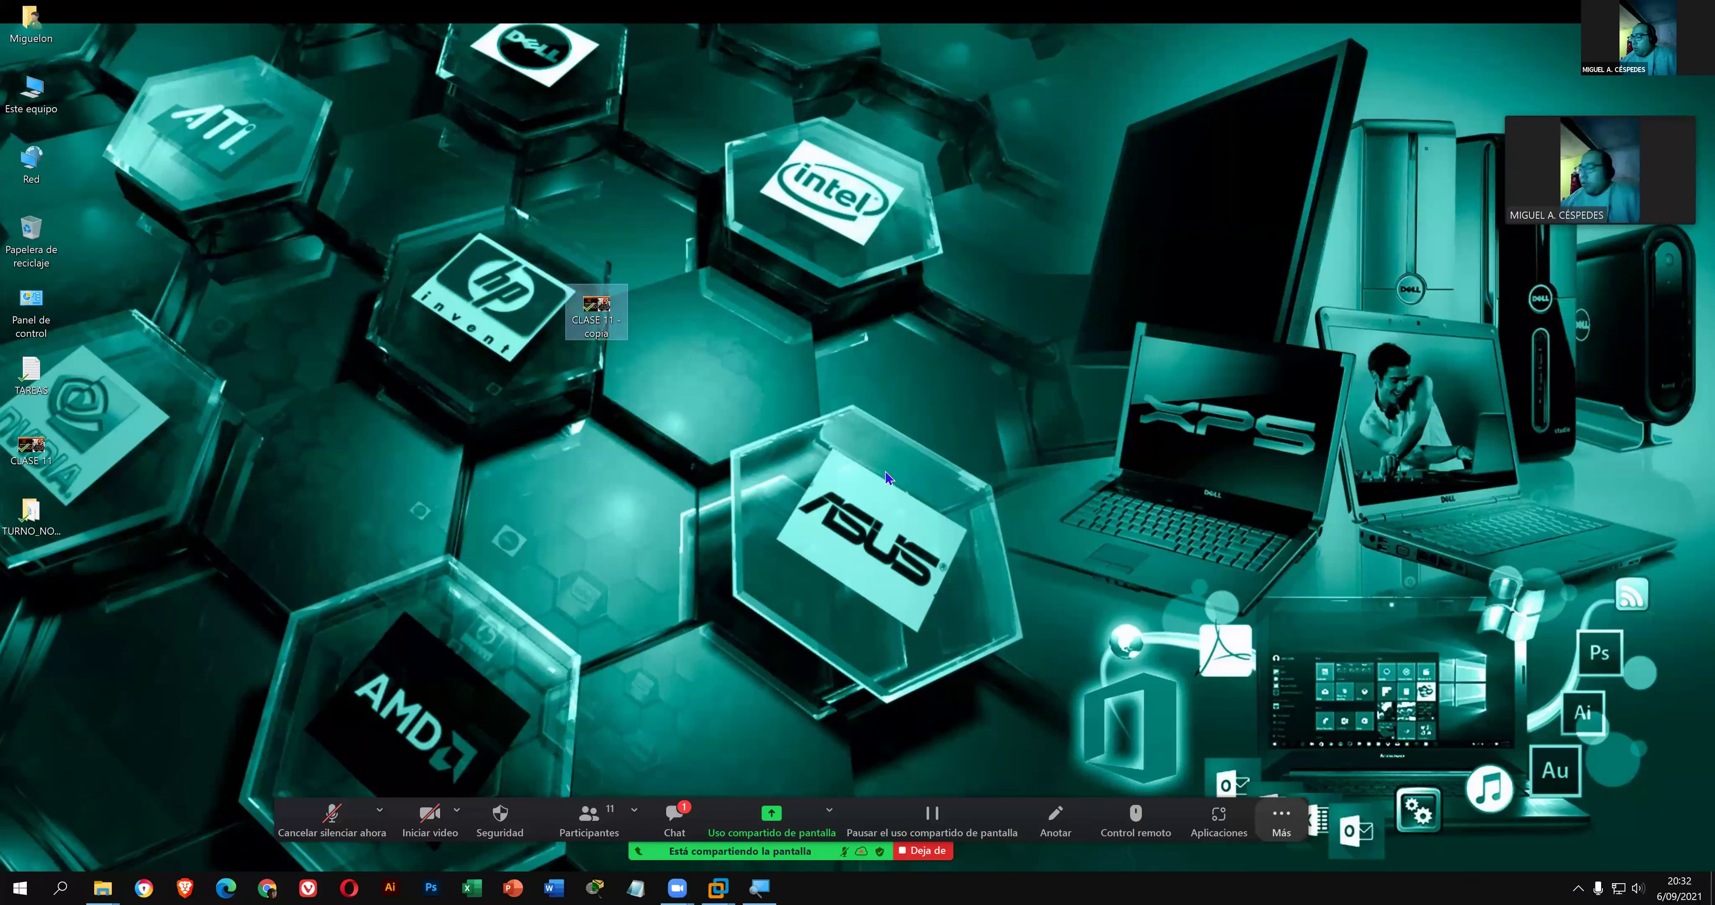
- Delete "CLASE 11 - copia" from the desktop and recover it from the Recycle Bin back onto the desktop
key(Delete)
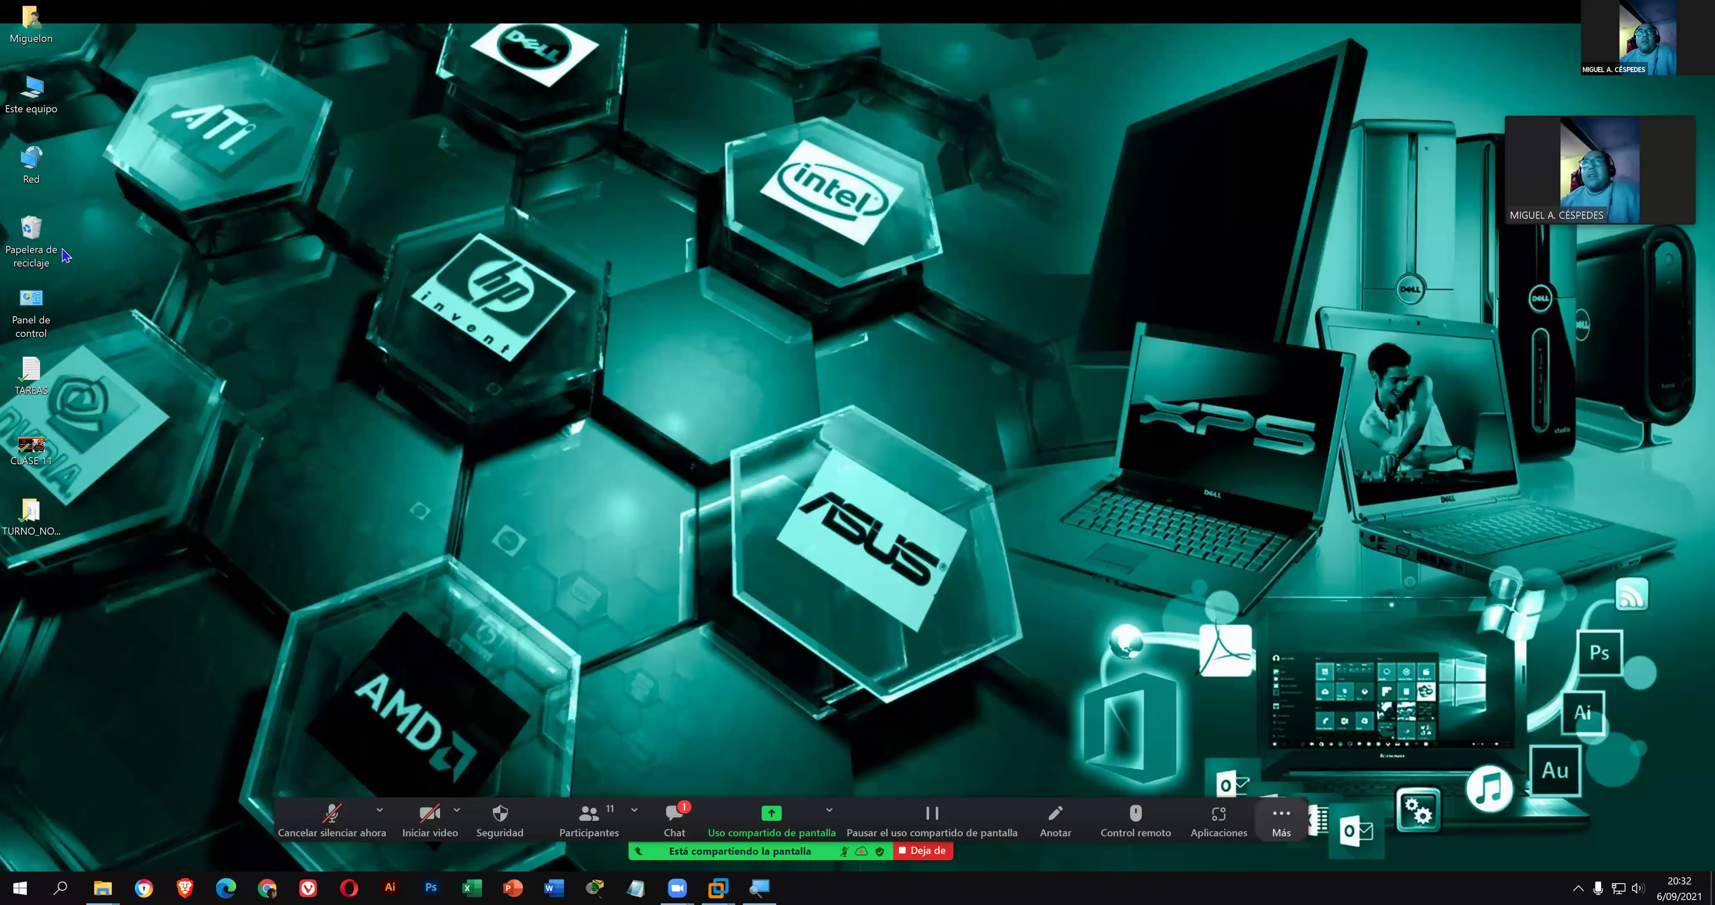
double_click(33, 244)
click(739, 364)
drag(447, 376, 291, 379)
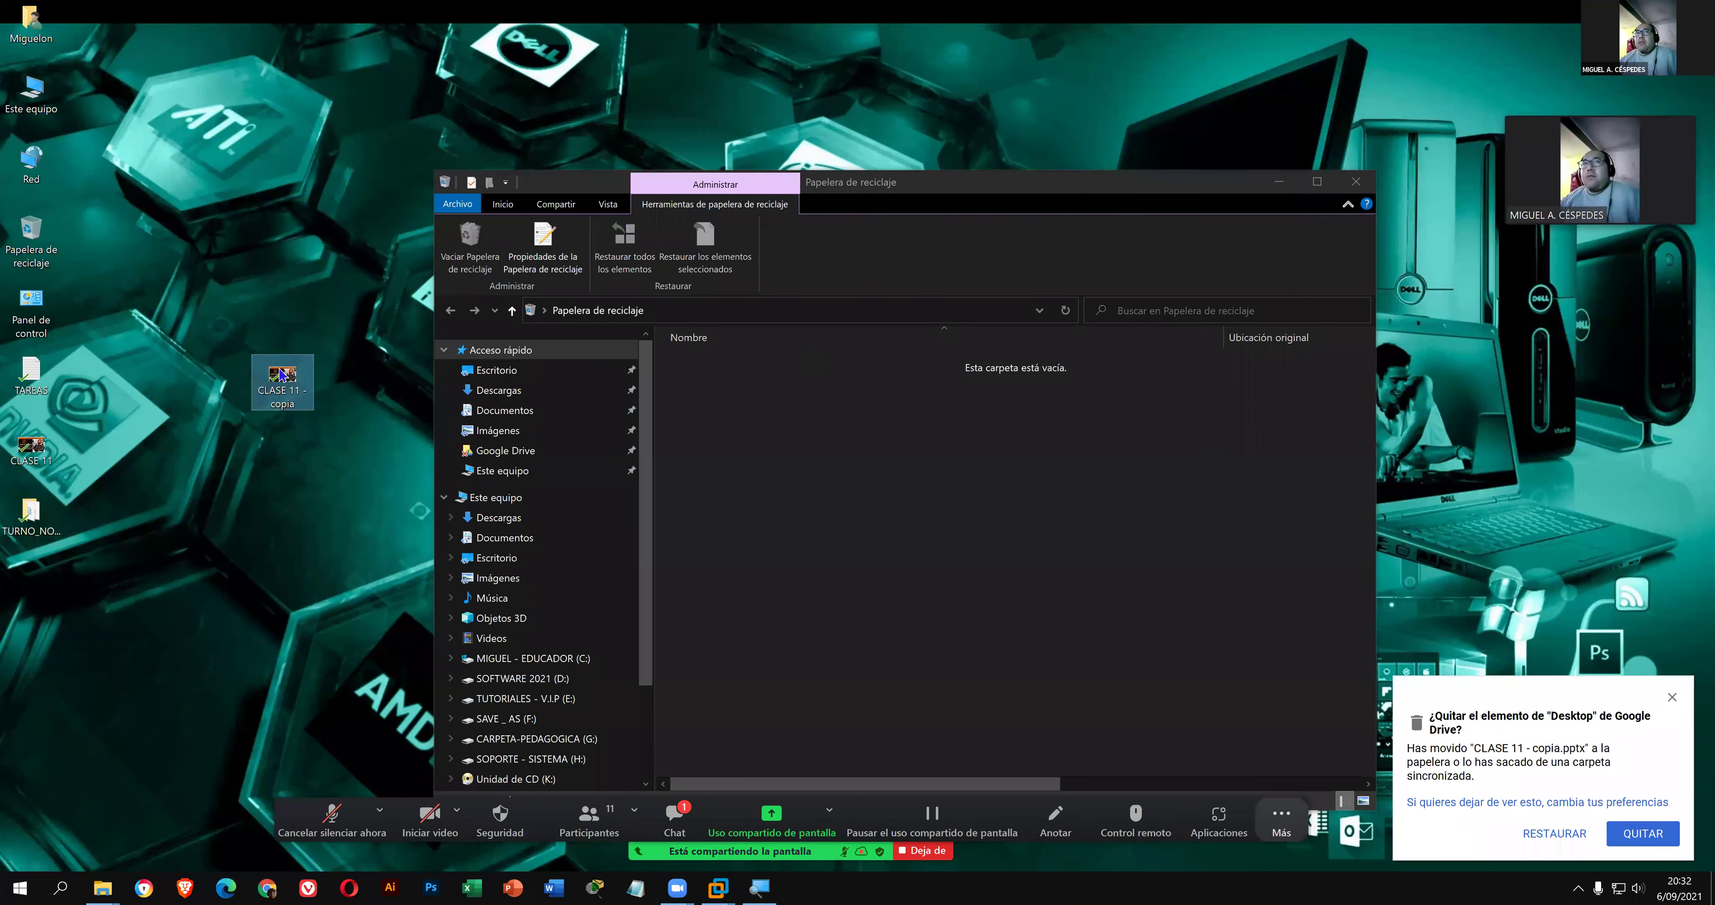
- Permanently delete "CLASE 11 - copia" from the desktop and close the Recycle Bin window
key(shift+Delete)
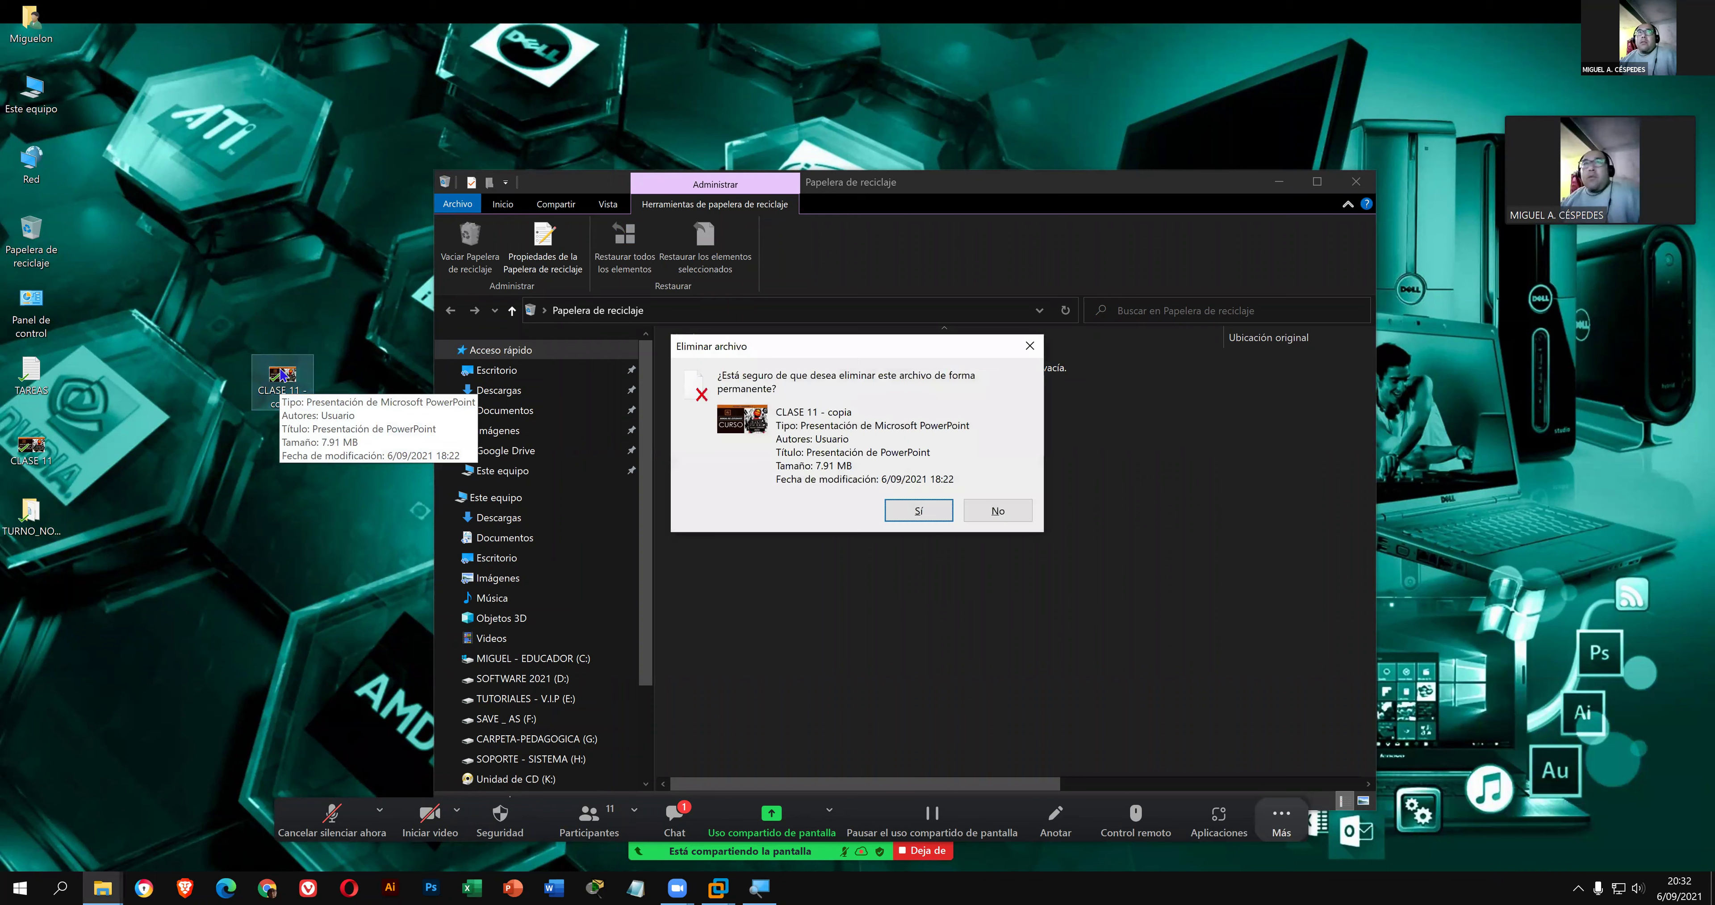
key(Return)
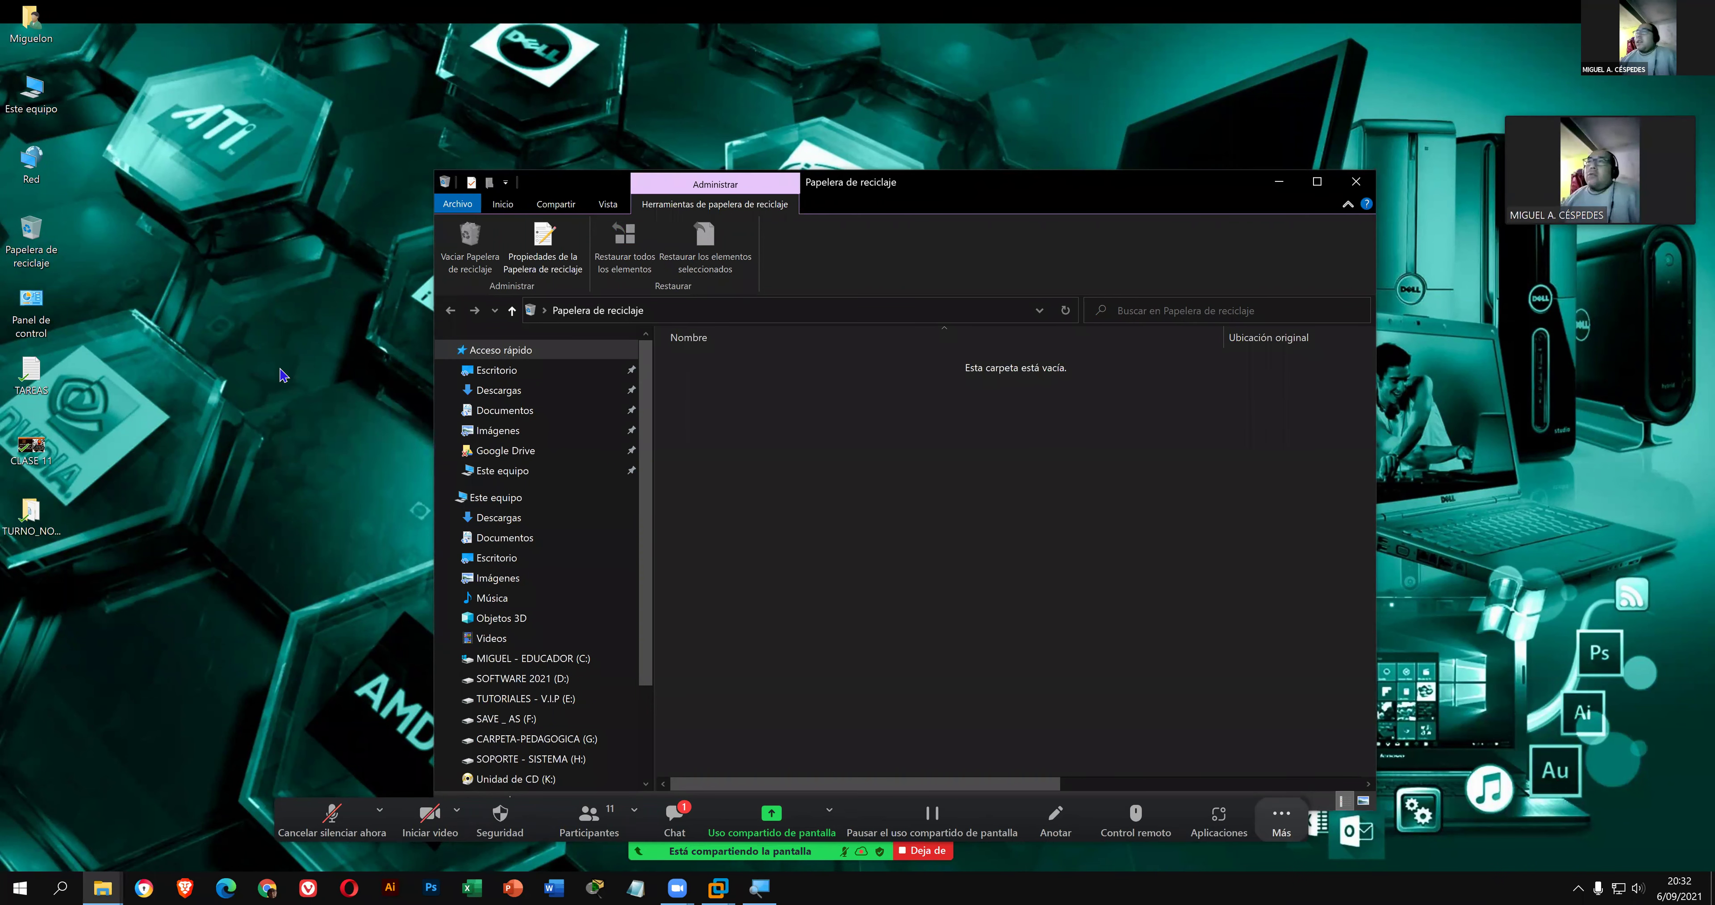
click(1359, 186)
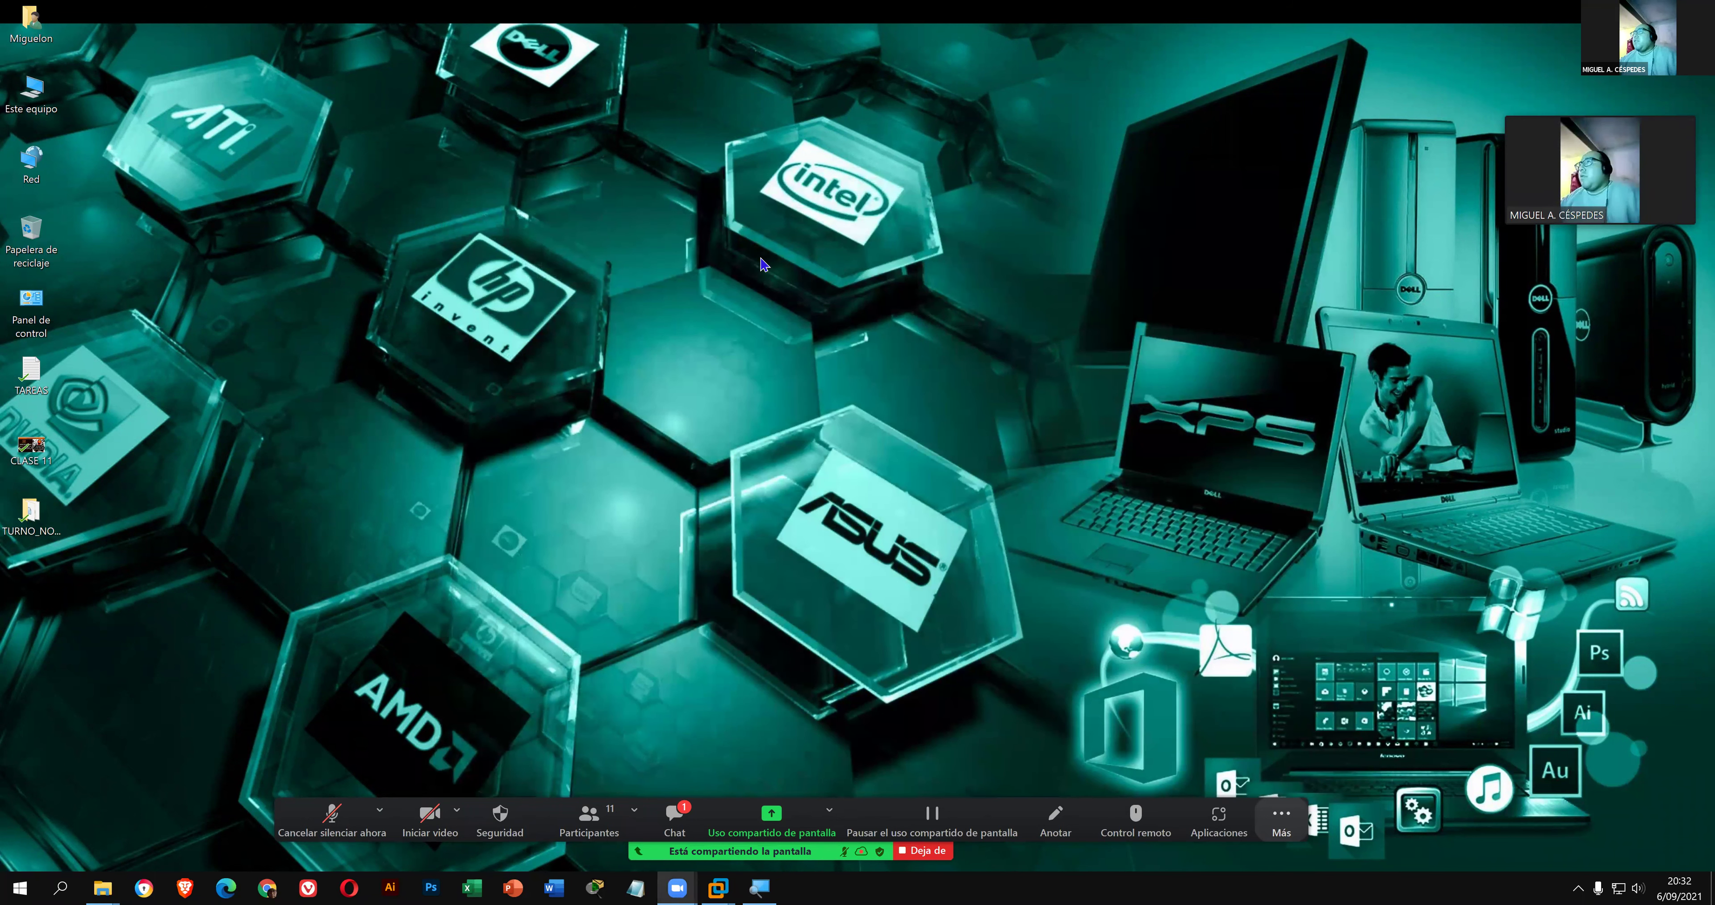
right_click(761, 260)
click(836, 333)
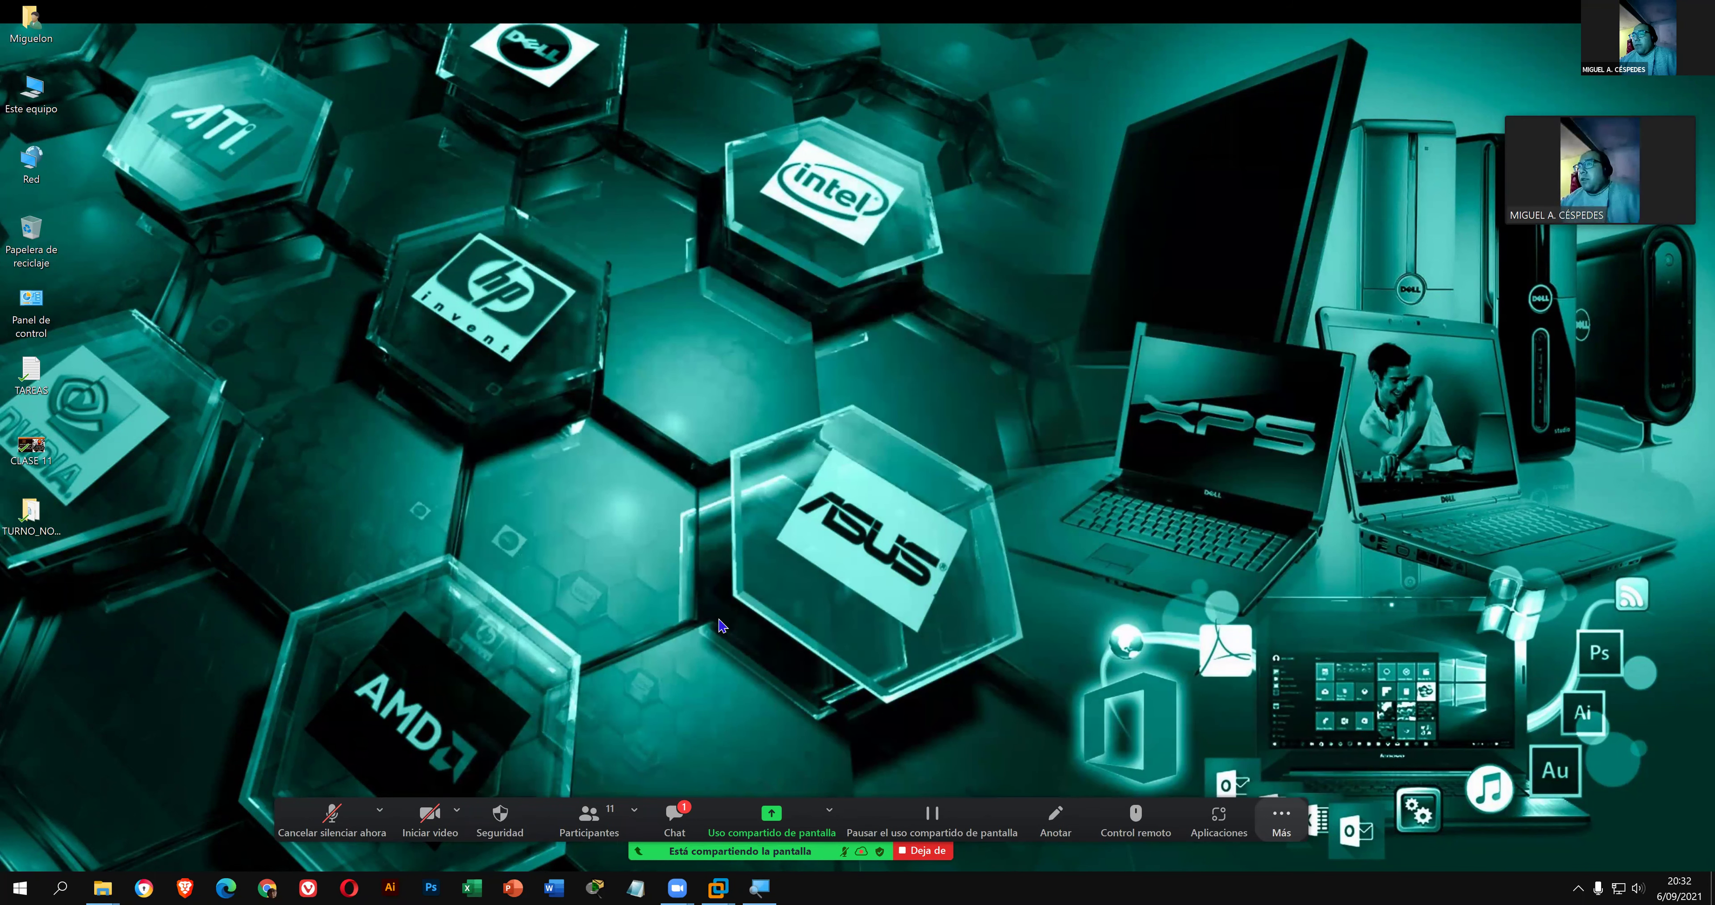
- Switch to the Windows 10 x64_TURNO NOCHE machine in VMware Workstation and confirm removing the deleted presentation copy from Google Drive
mouse_move(717, 887)
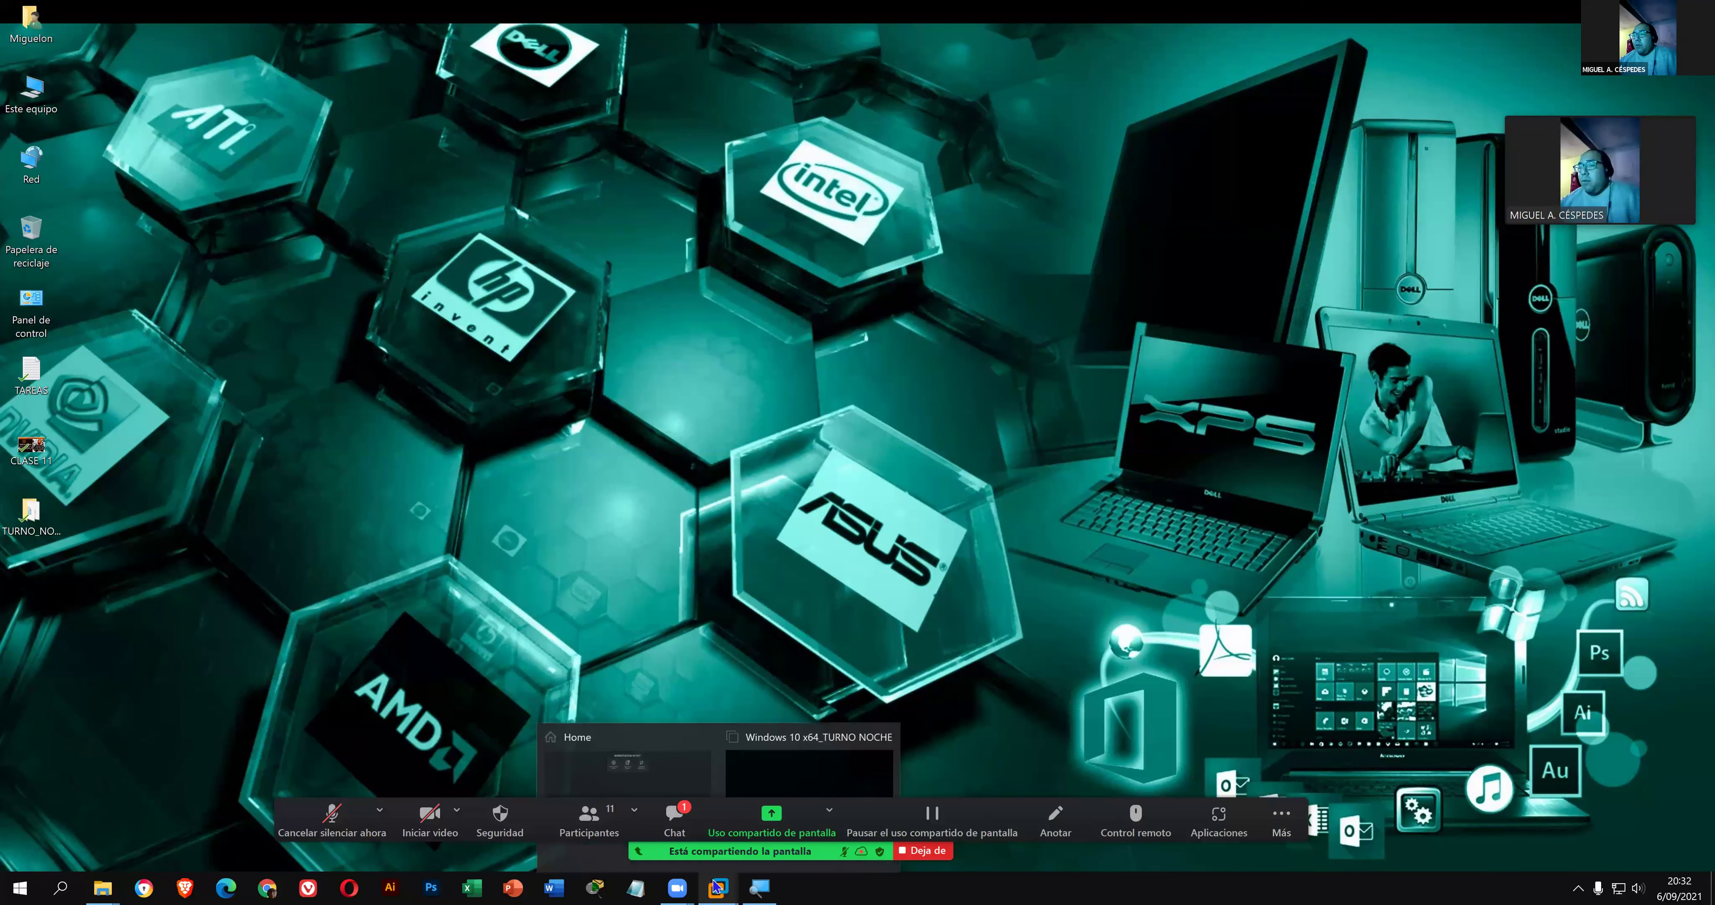
click(762, 817)
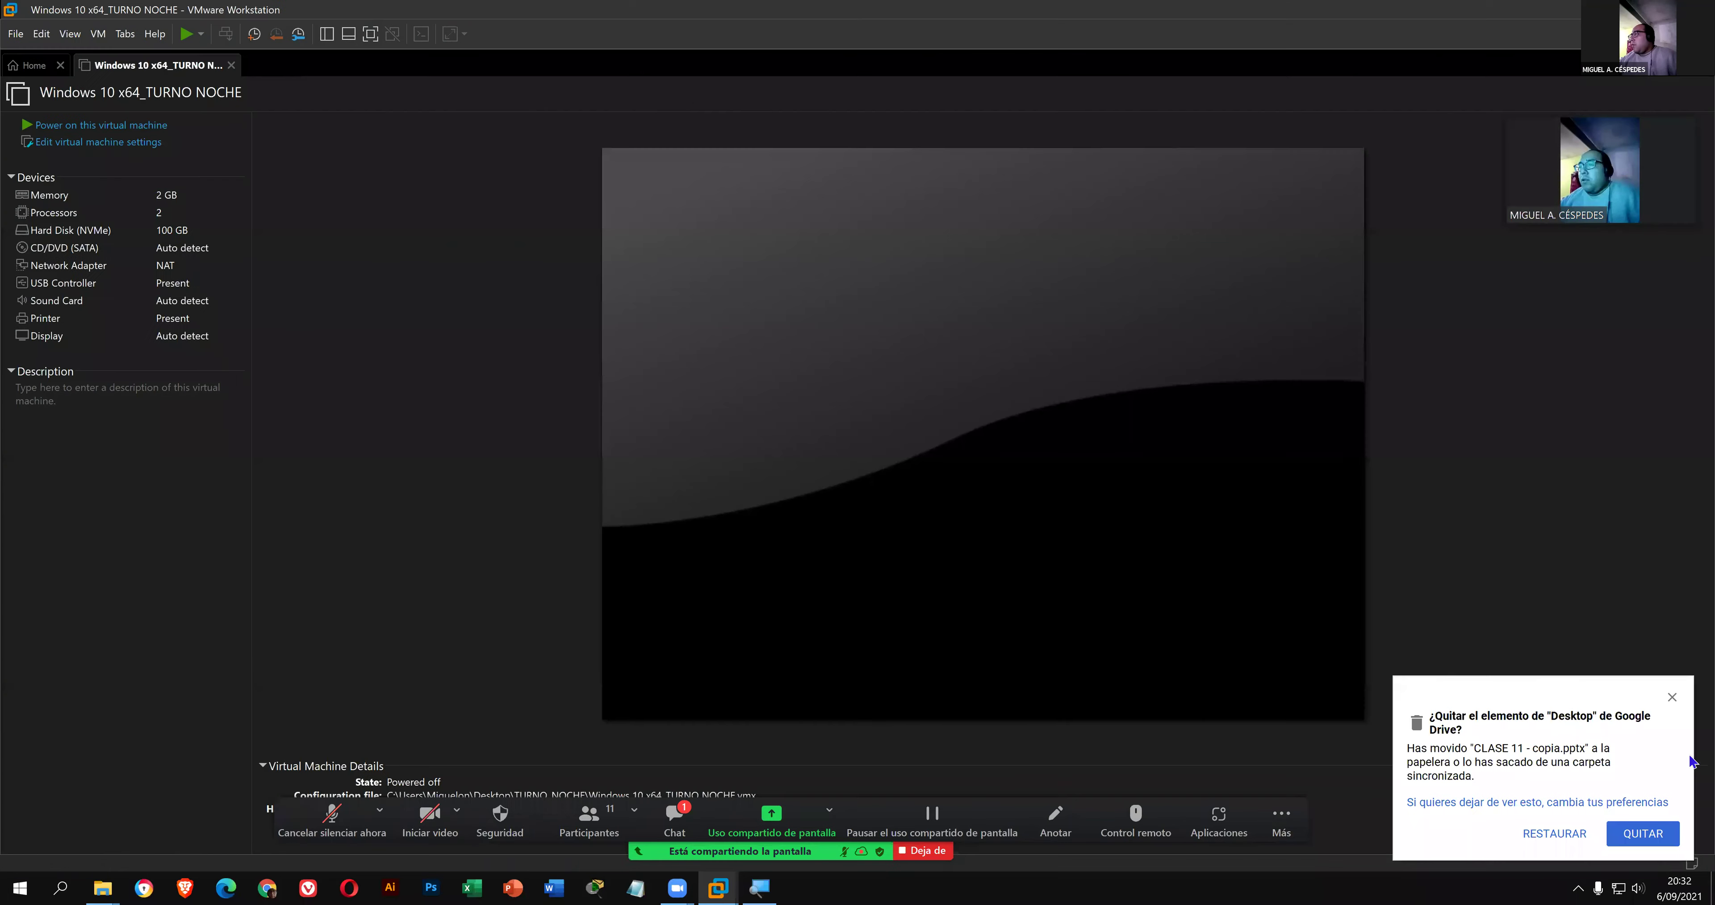
click(1655, 833)
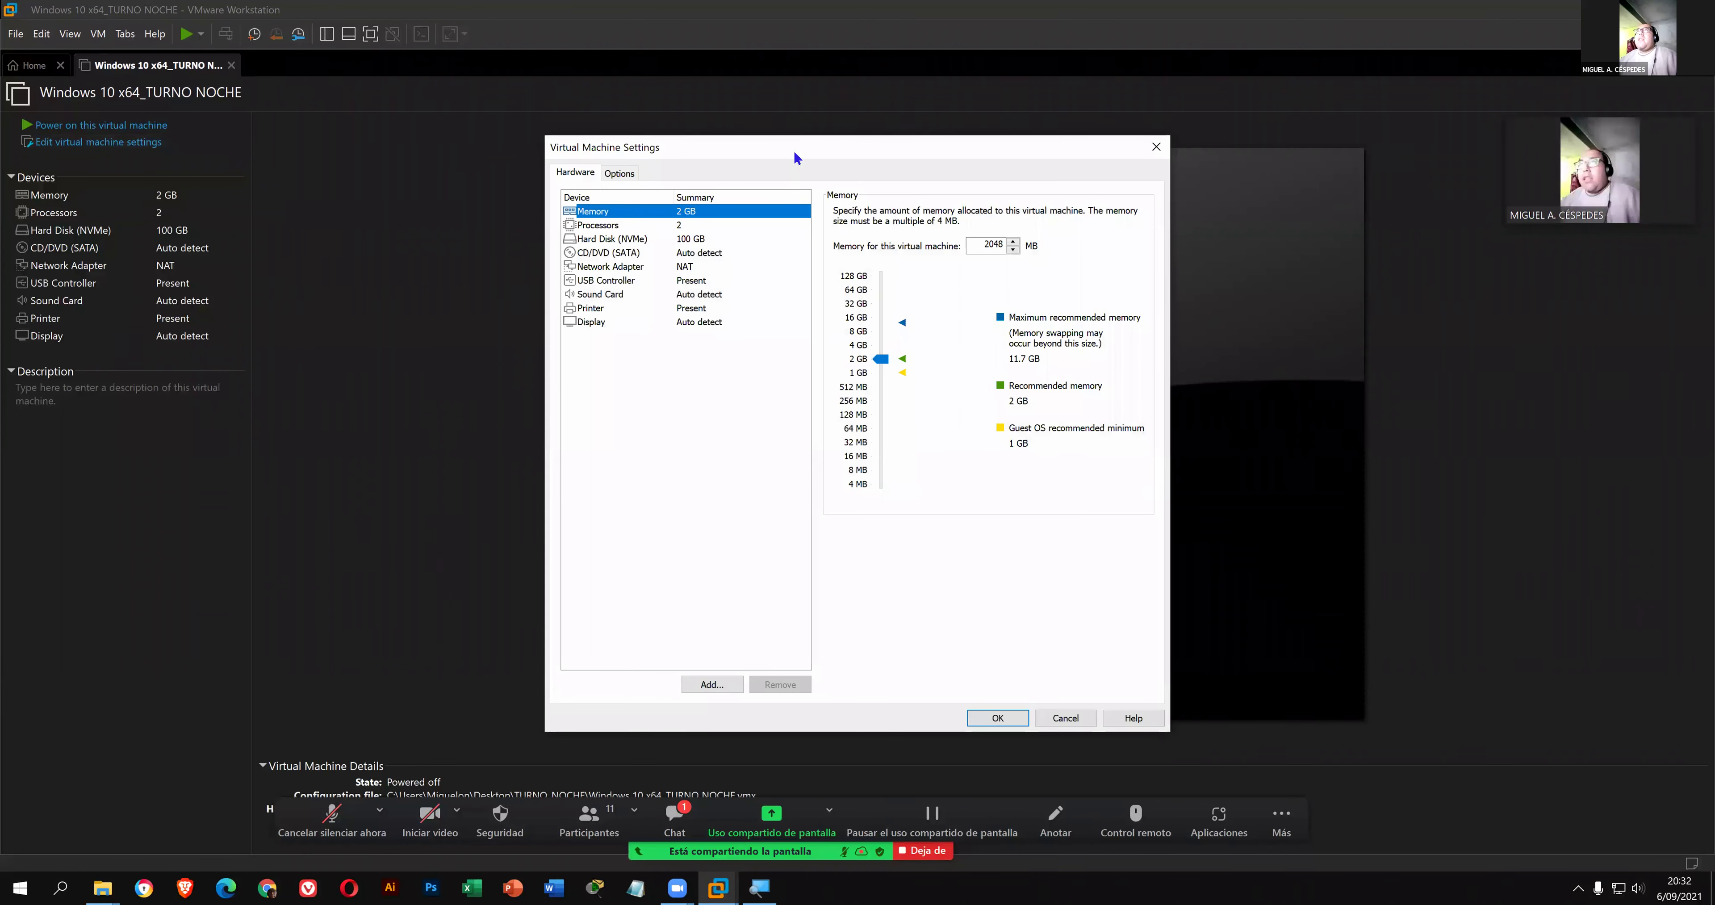
- Open the virtual machine's hardware settings and set the number of processors to 2
drag(776, 151, 773, 151)
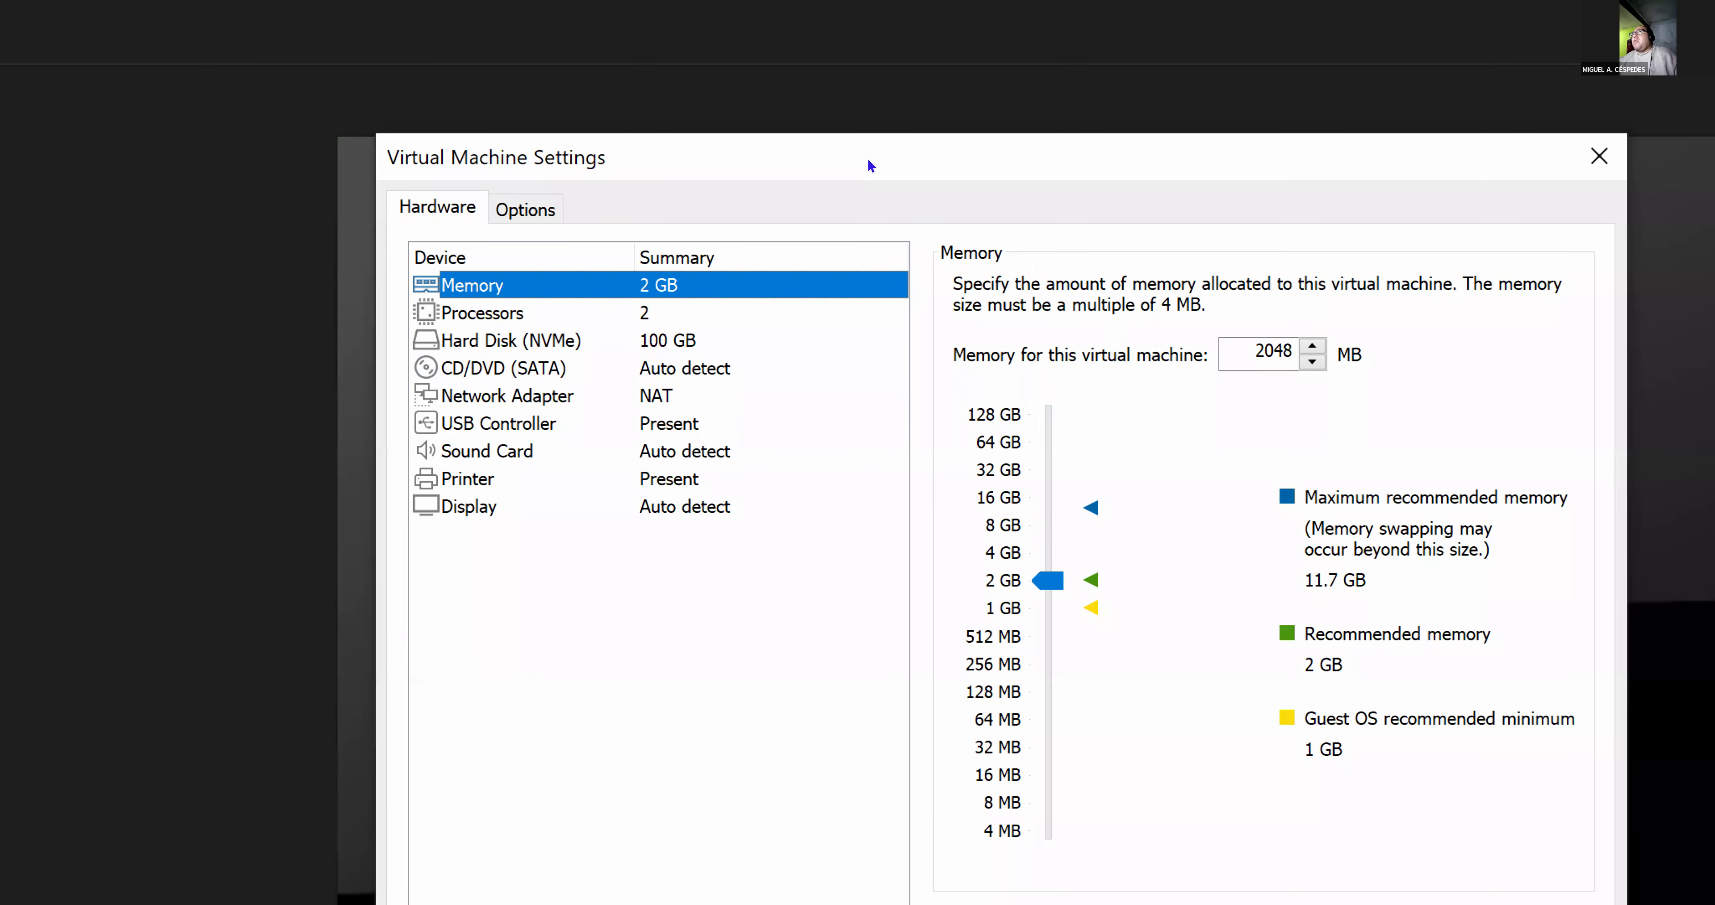
drag(868, 160, 869, 98)
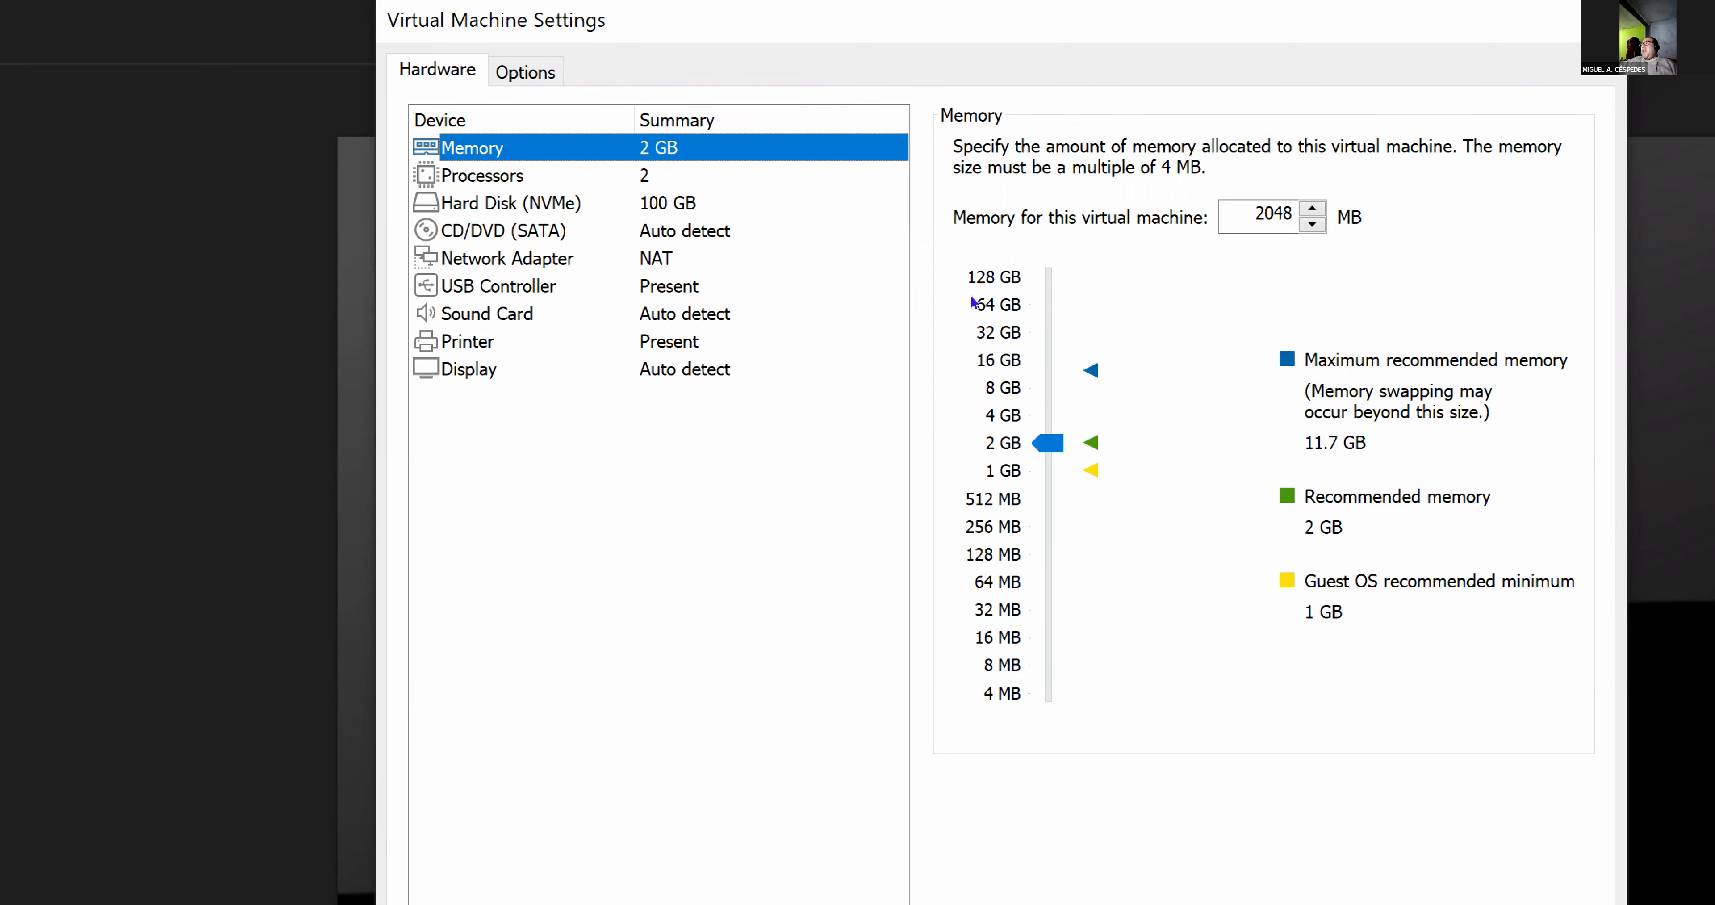
click(686, 164)
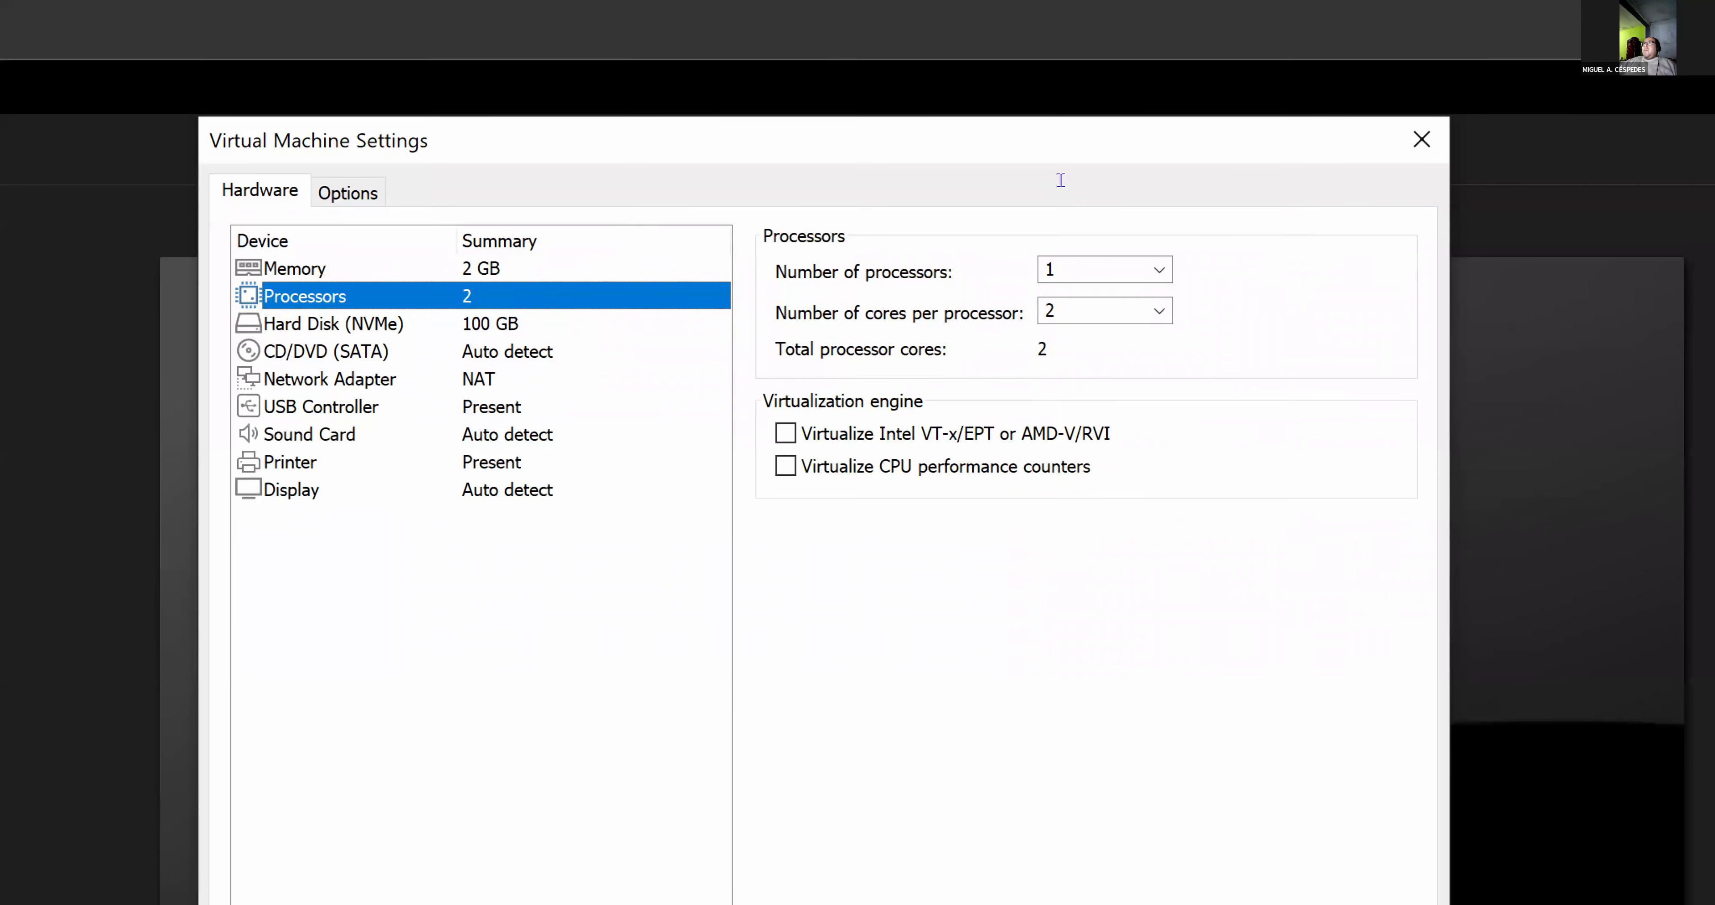
key(Tab)
key(alt+Down)
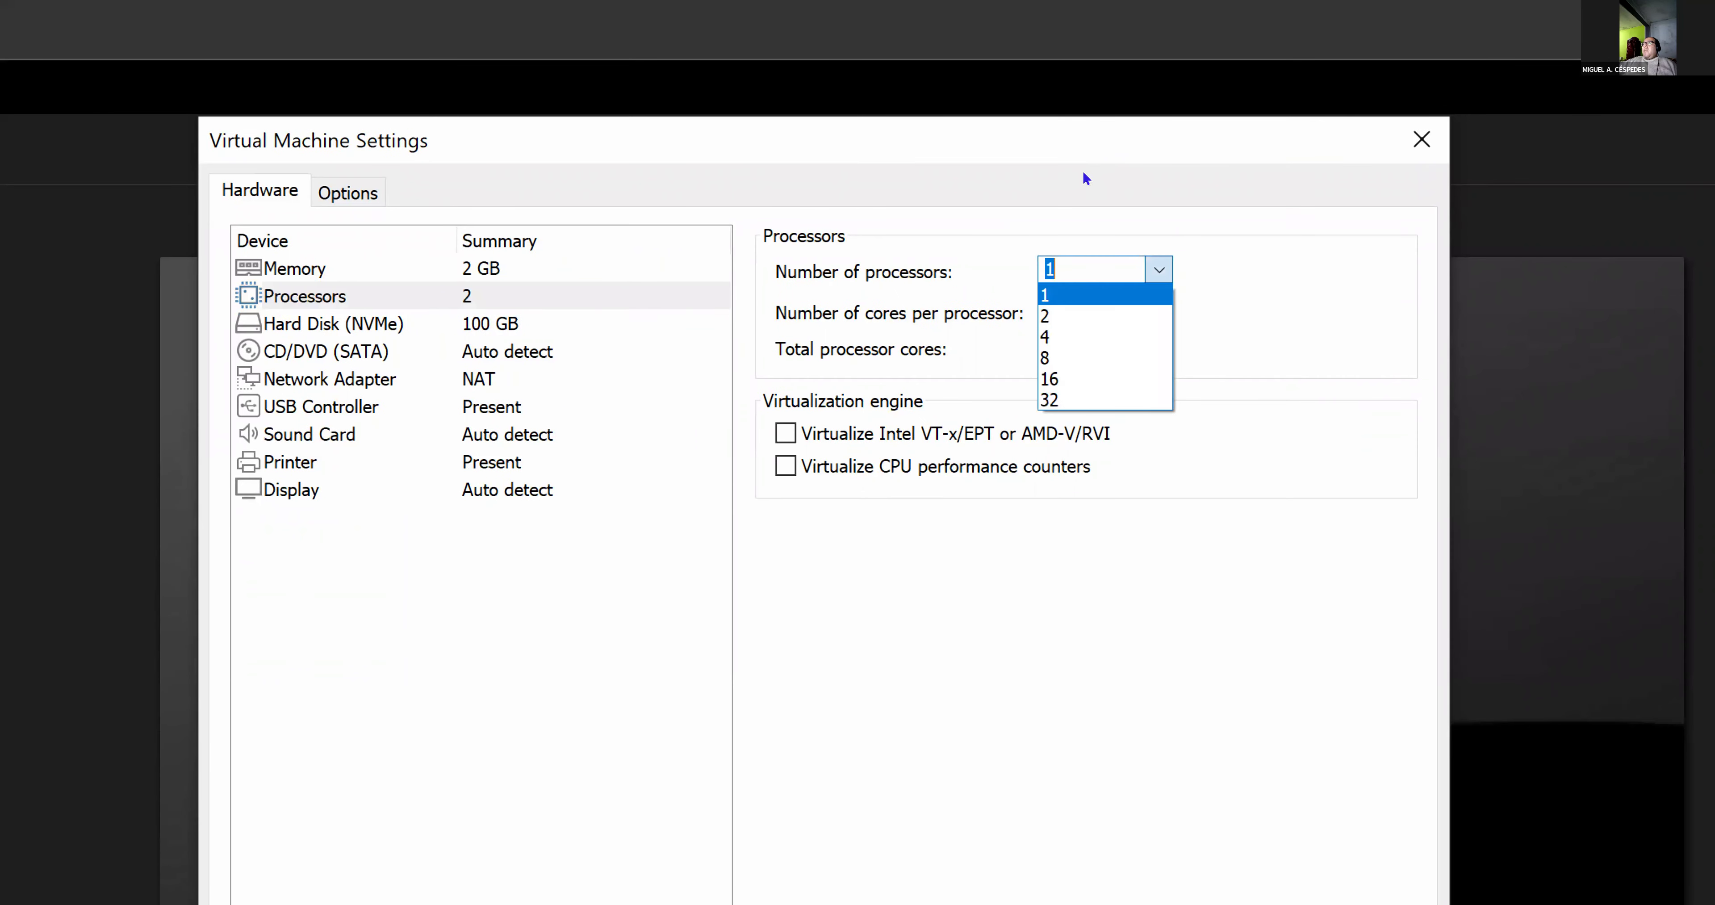
key(Return)
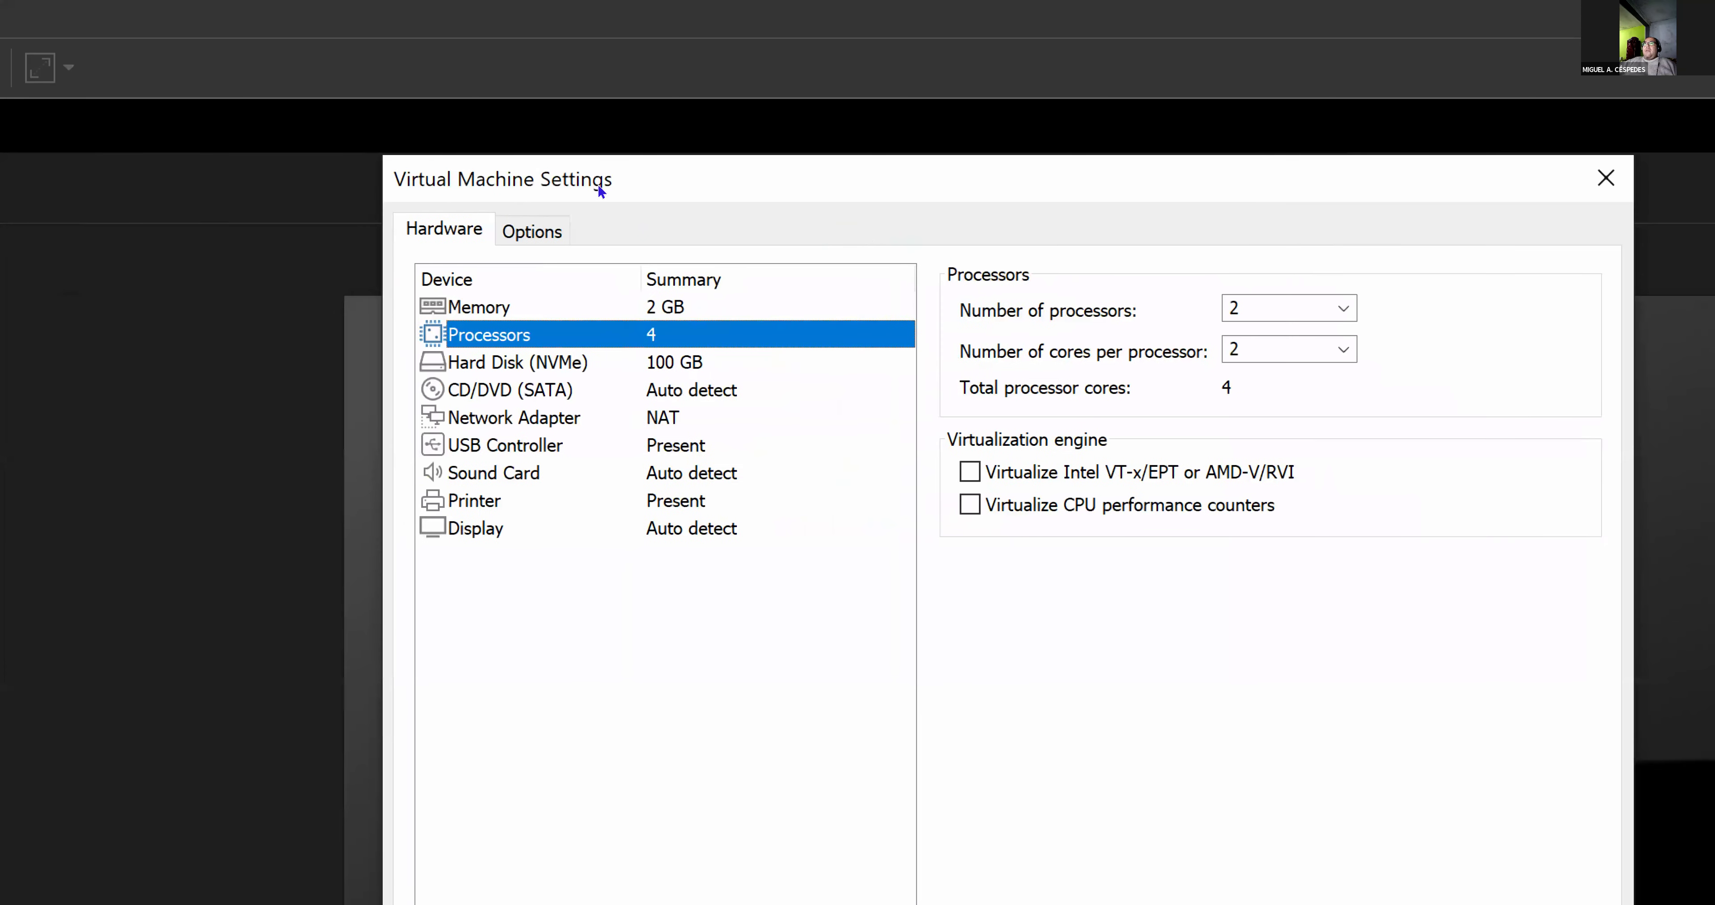
- Review the virtual hard disk's details and the physical drive choices offered for the CD/DVD (SATA) device
key(Down)
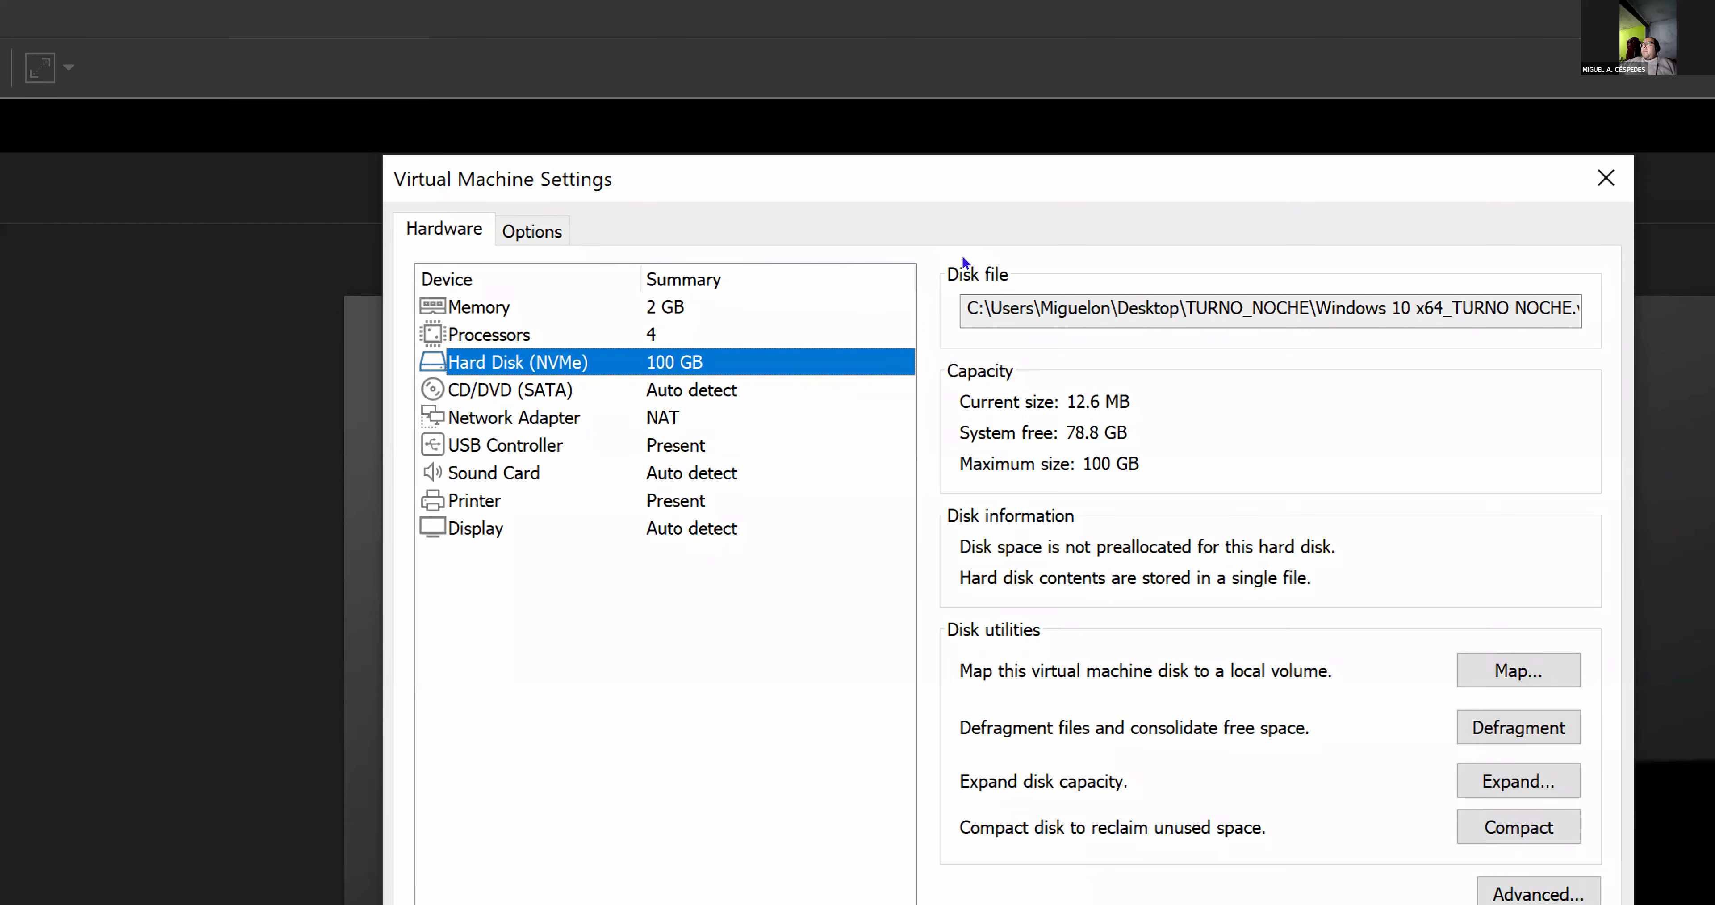
key(Down)
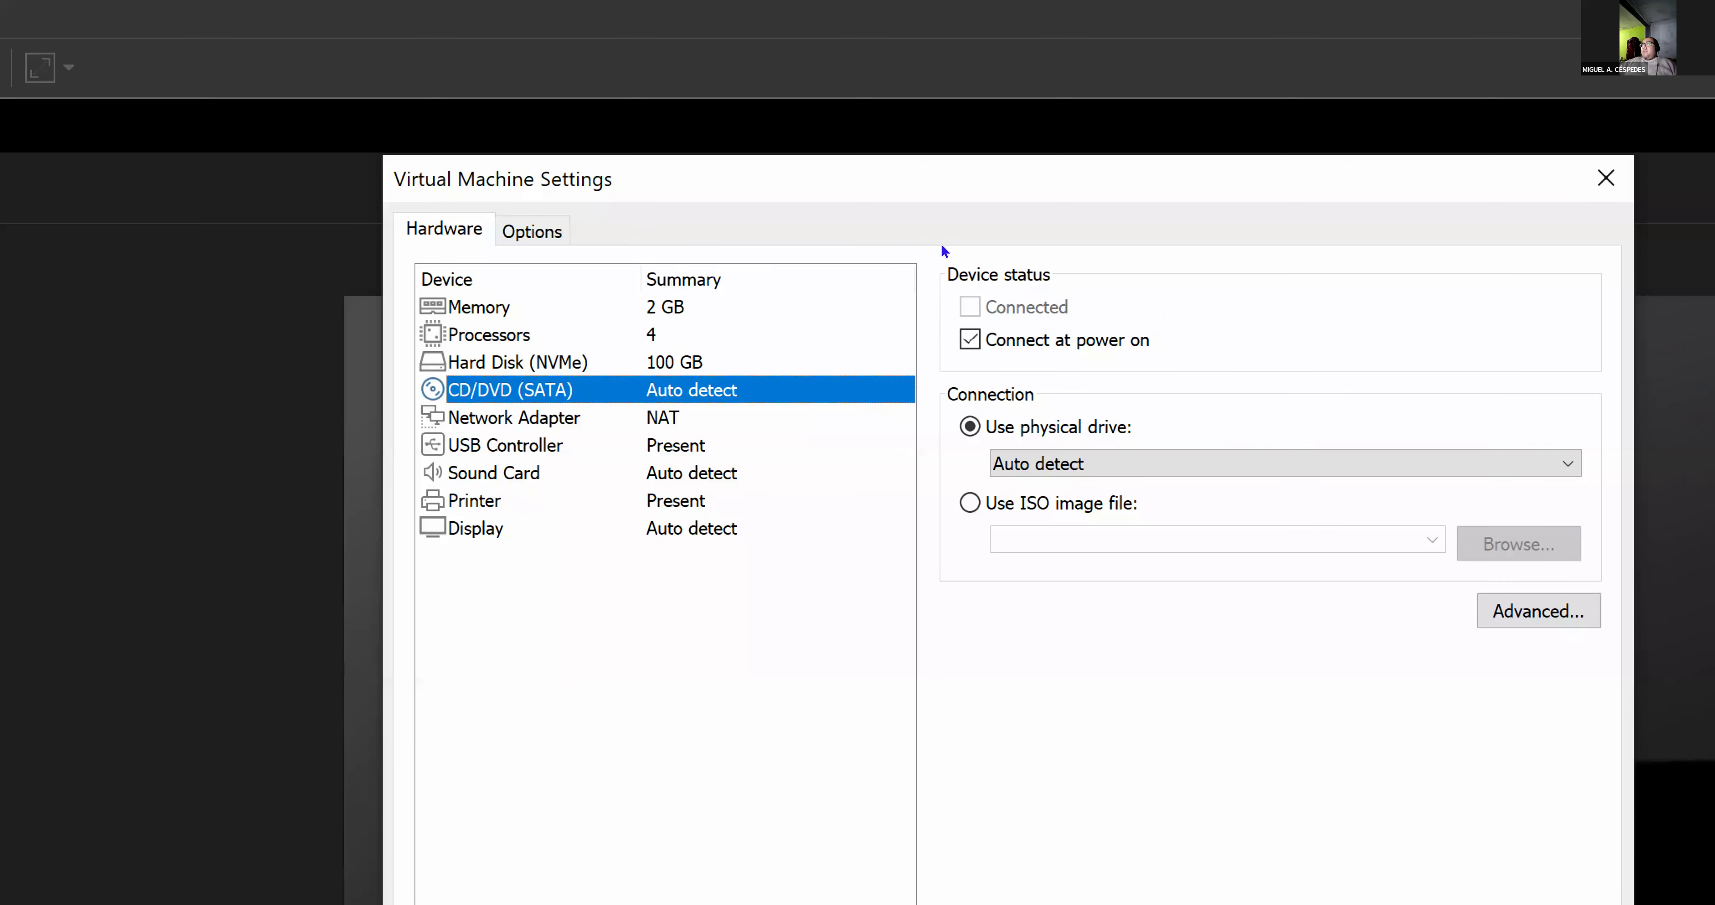
key(alt+Down)
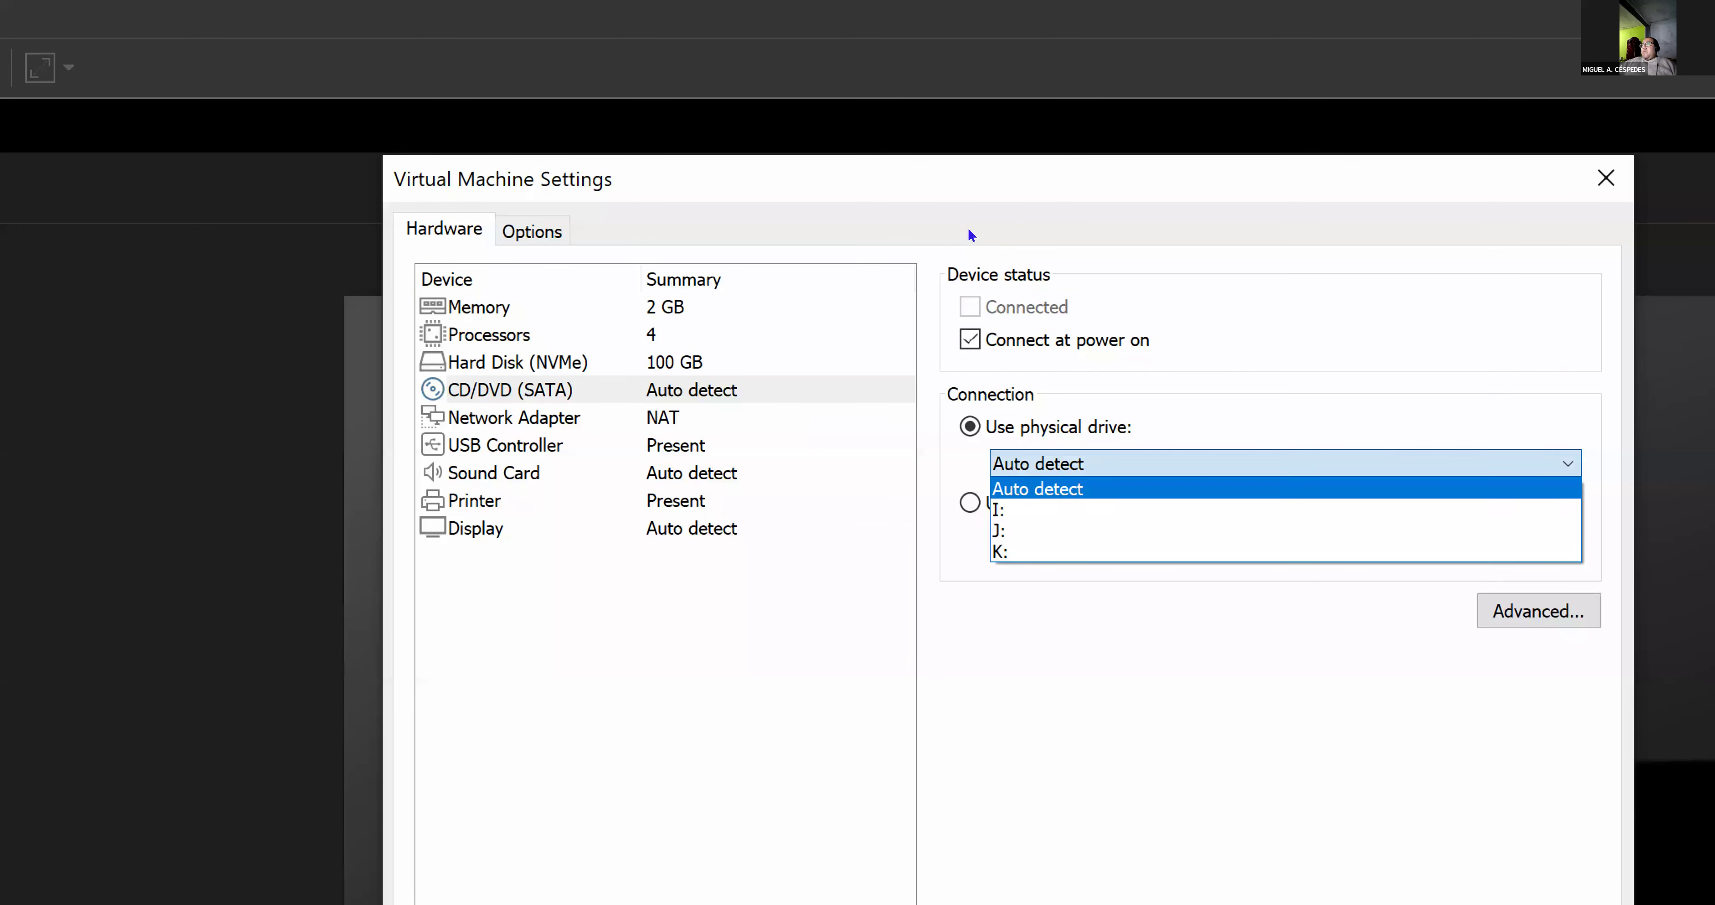
key(Down)
key(Down)
key(Down)
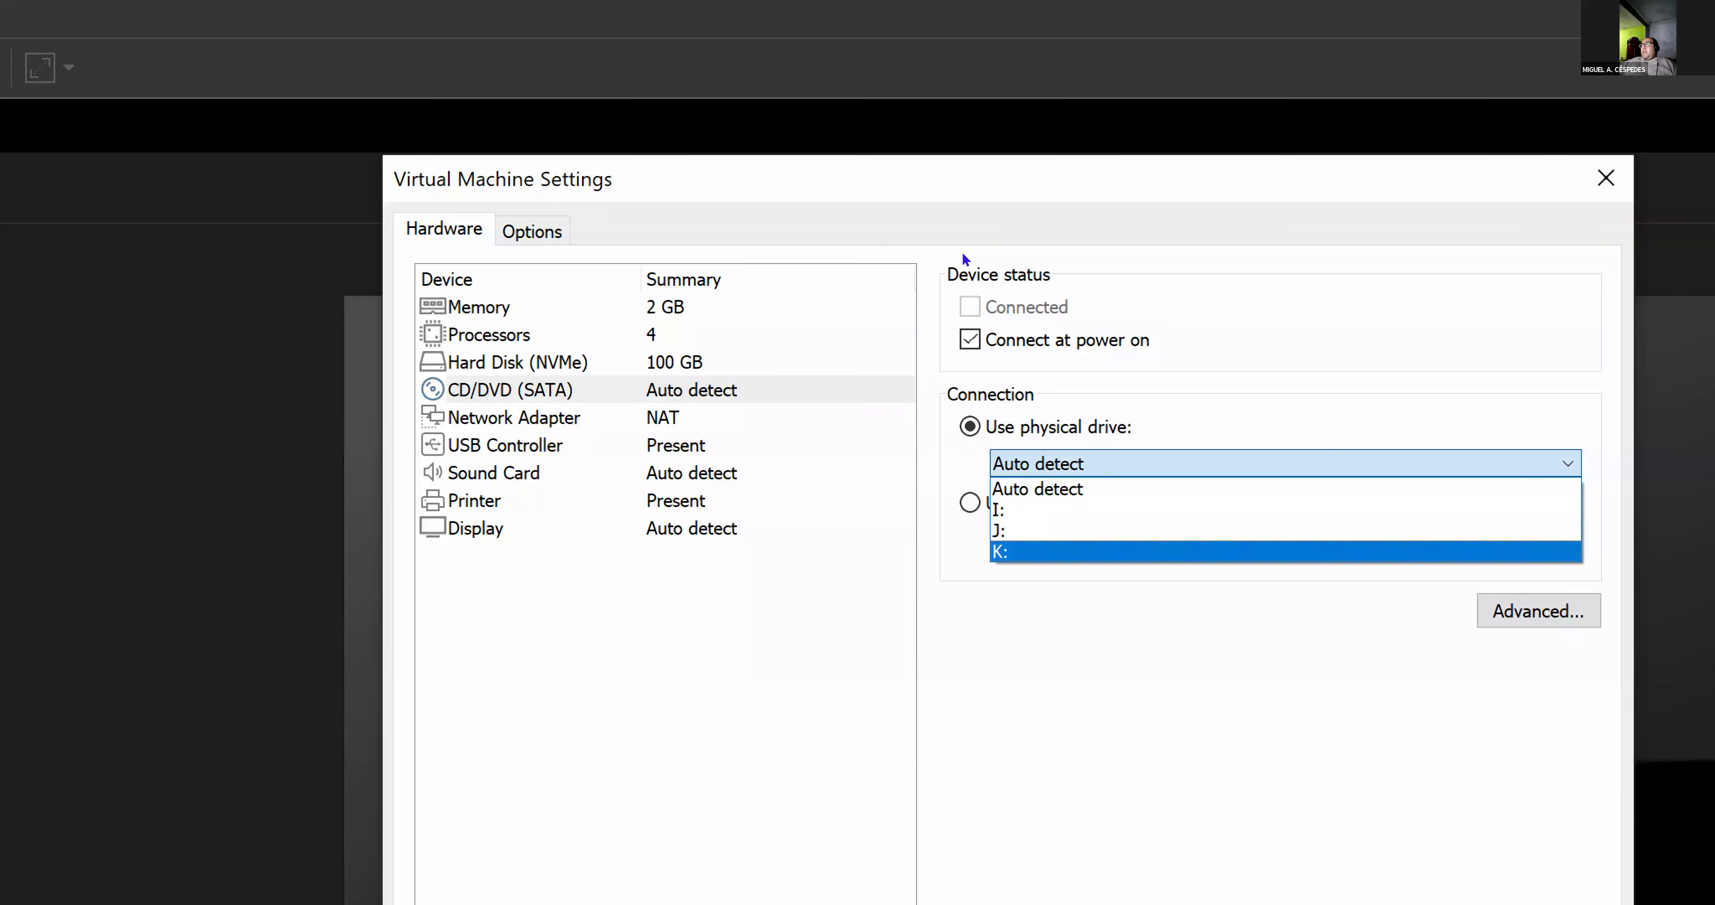
key(Up)
key(Up)
key(Up)
key(Down)
key(Down)
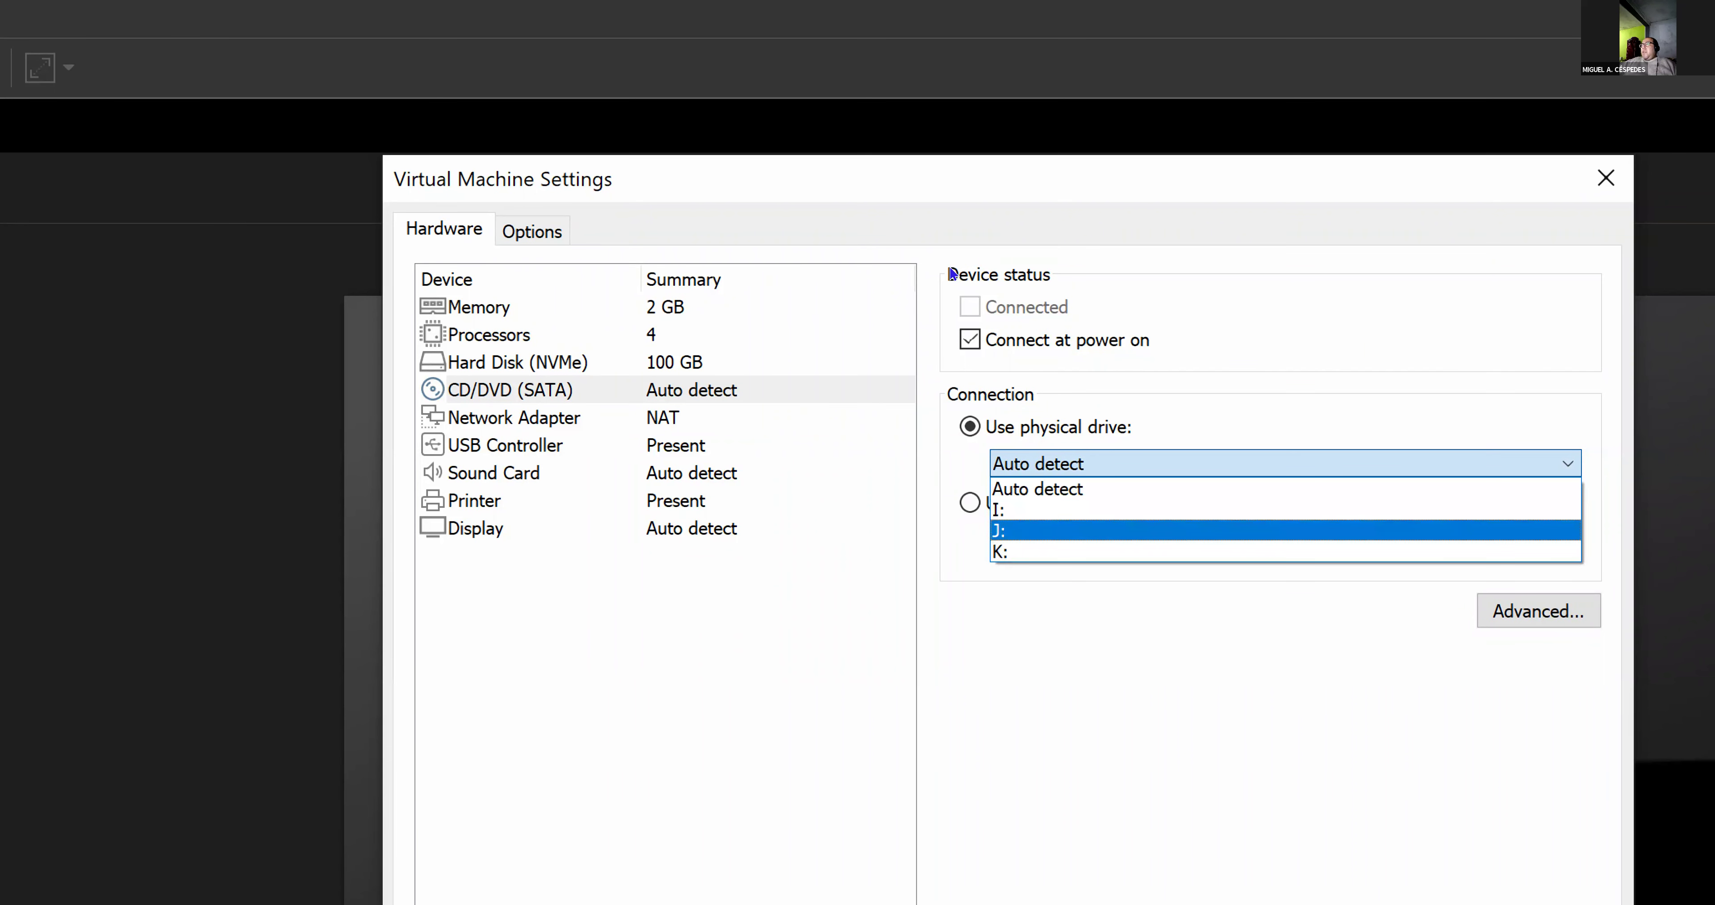
key(Down)
key(Escape)
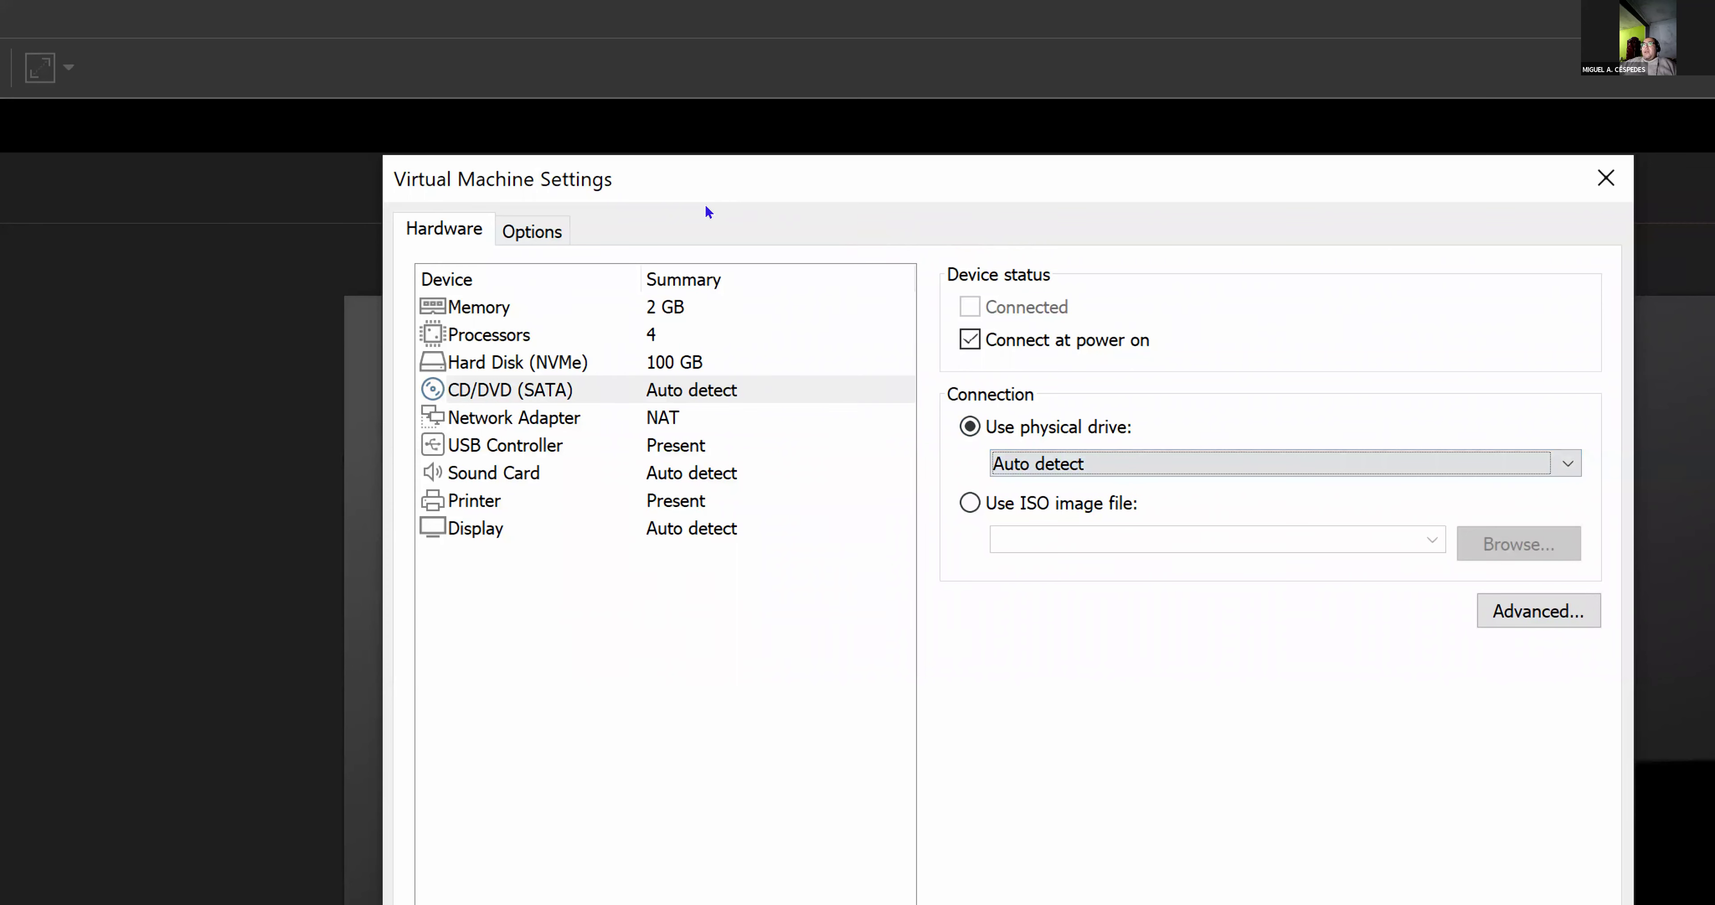
- Go through the network adapter, USB controller and sound card settings, and remove the Printer device from the virtual machine
key(Down)
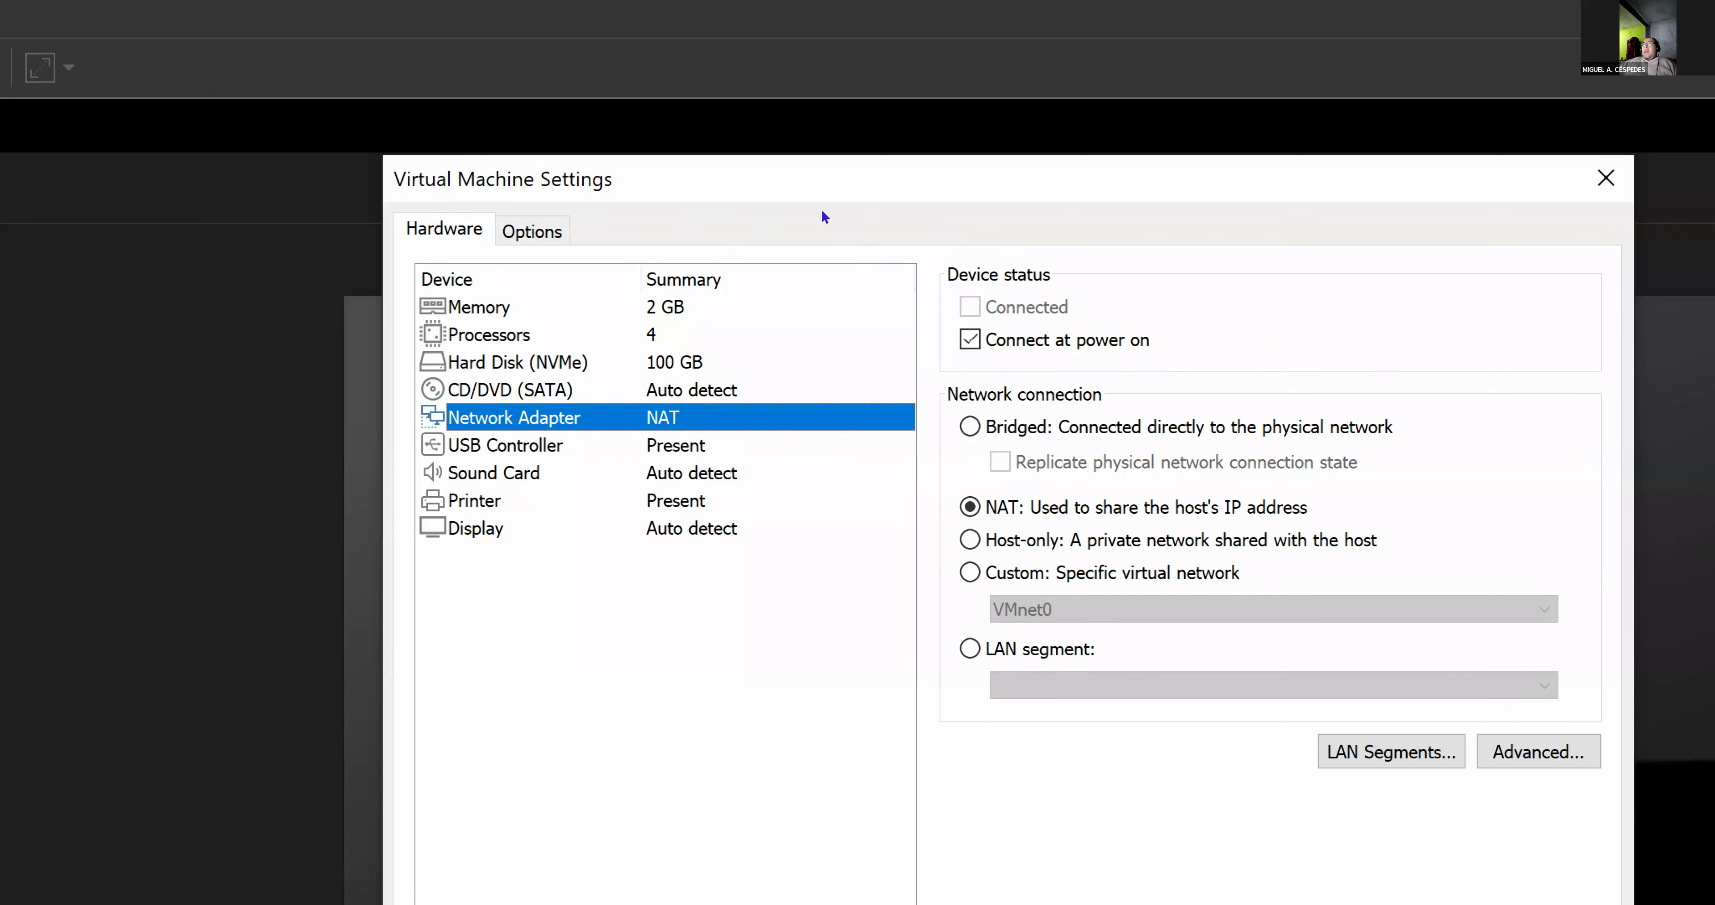
key(Down)
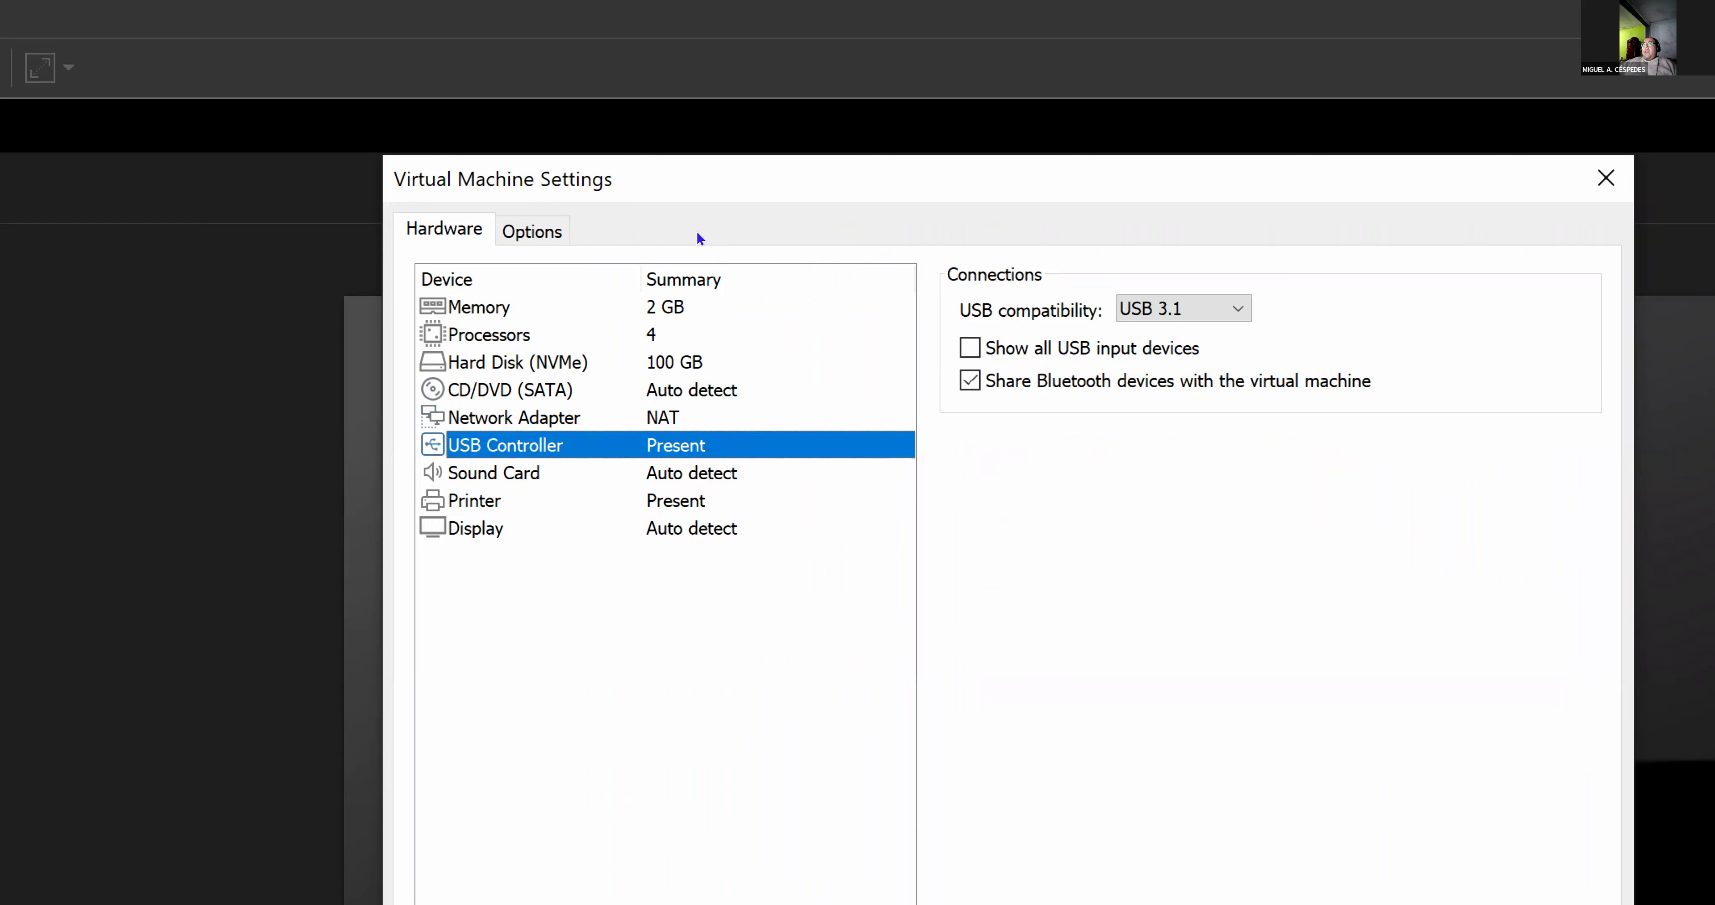
key(Down)
key(Down)
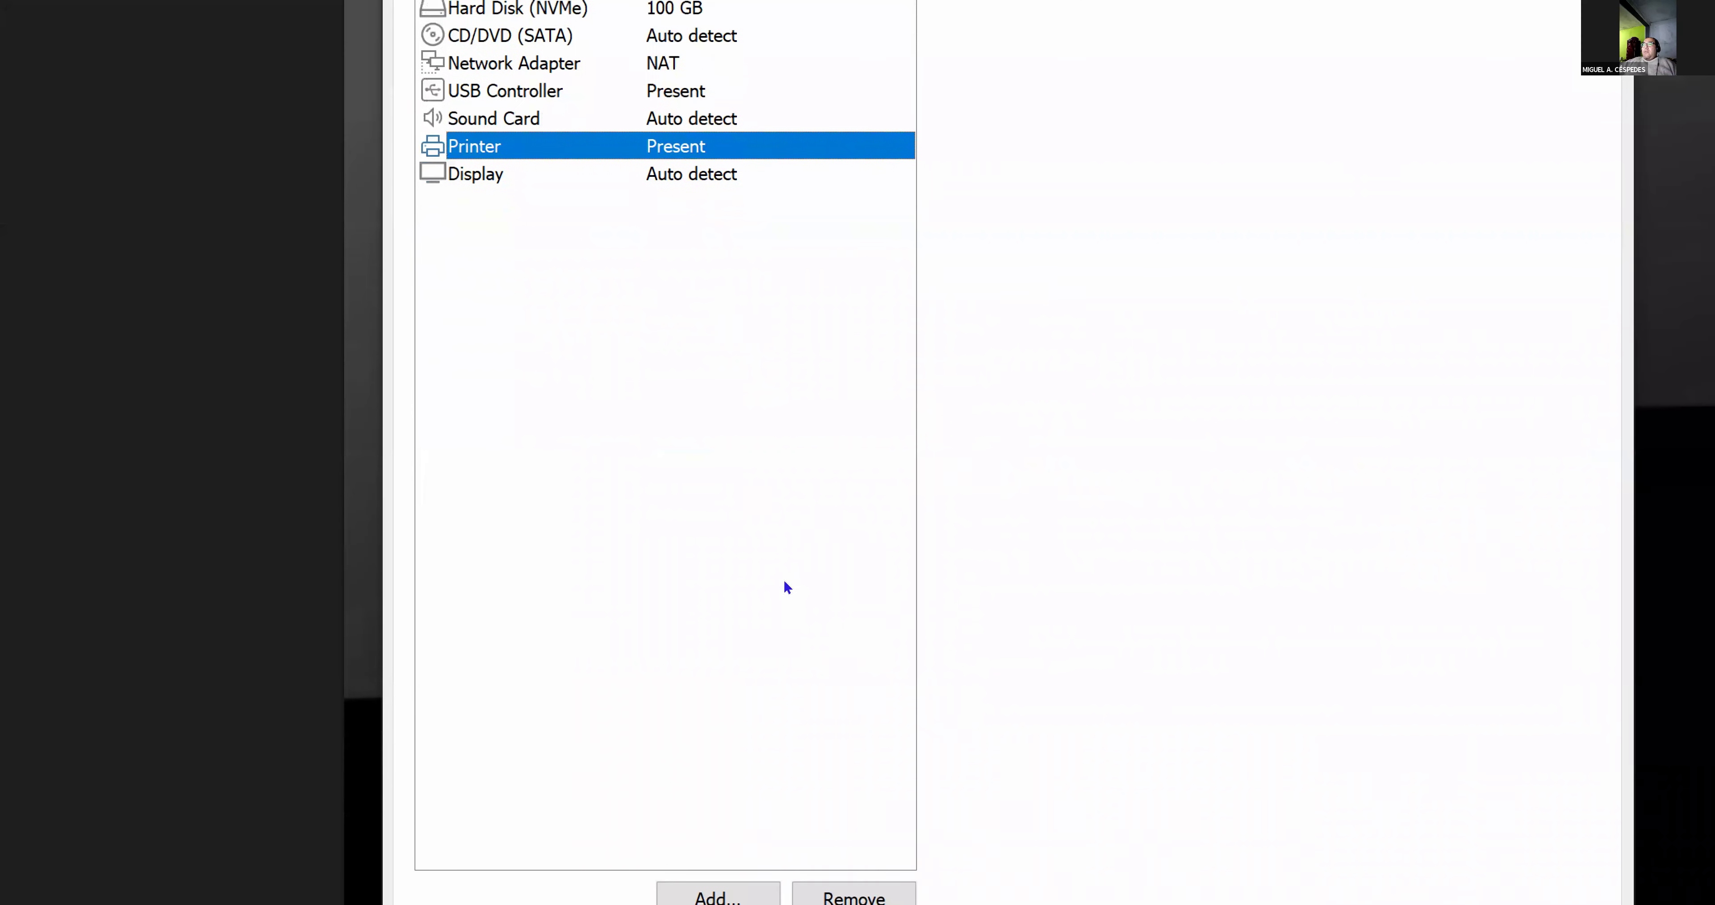
key(alt+r)
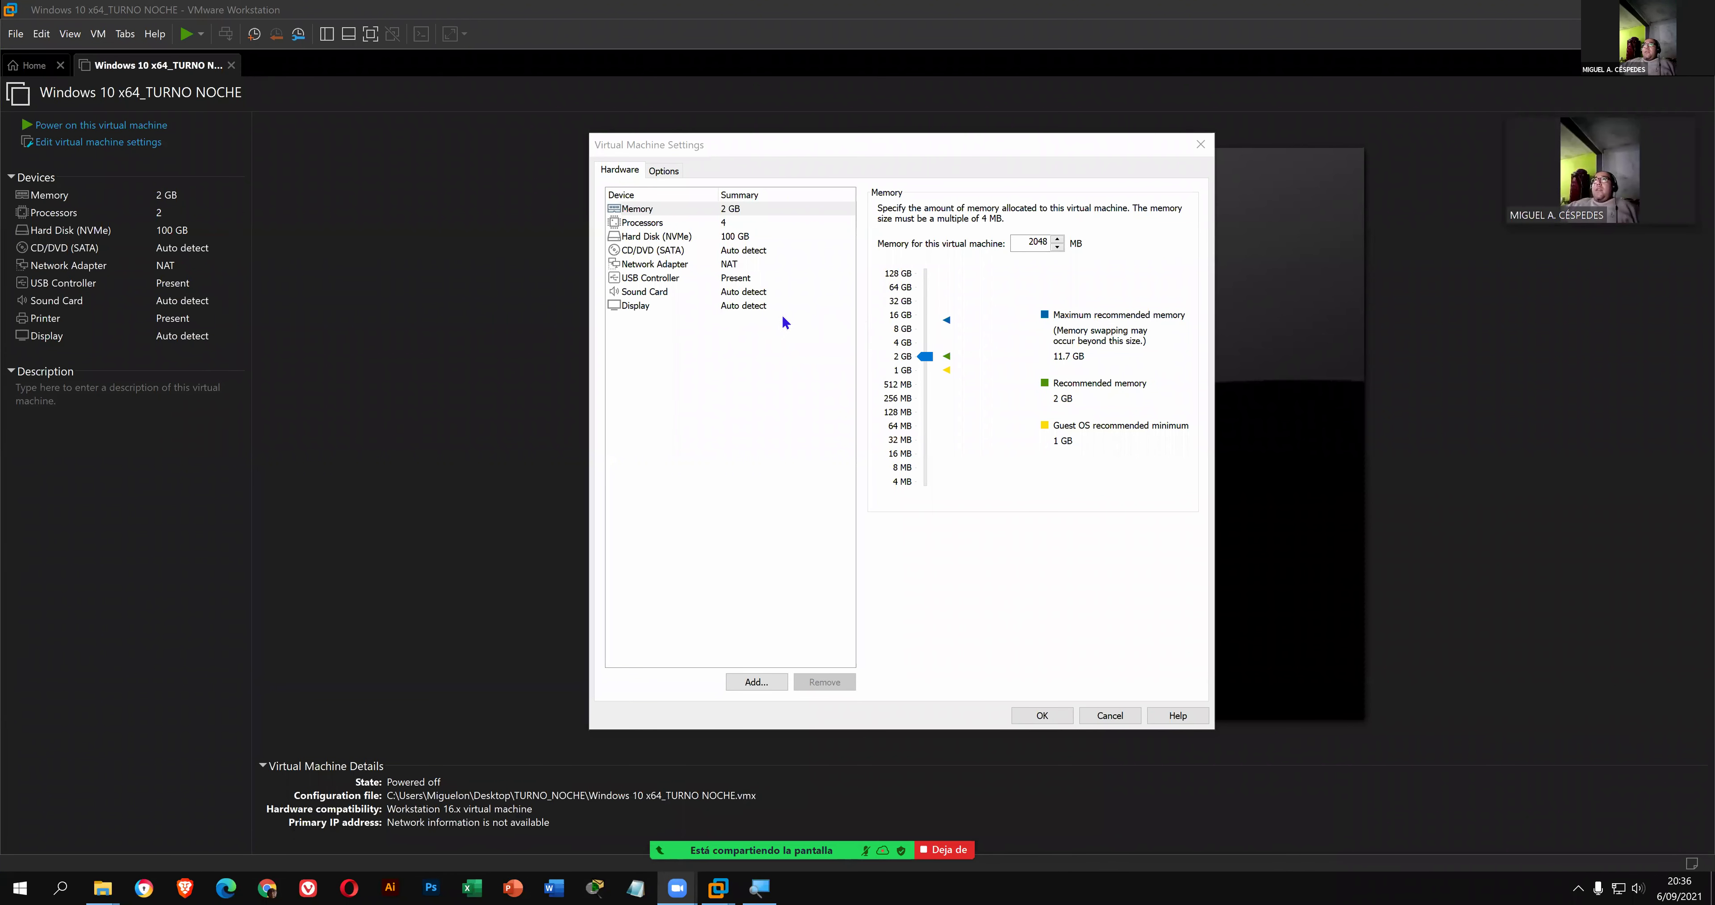
- Review the processor and hard disk settings again, ending on the CD/DVD (SATA) connection options
click(700, 224)
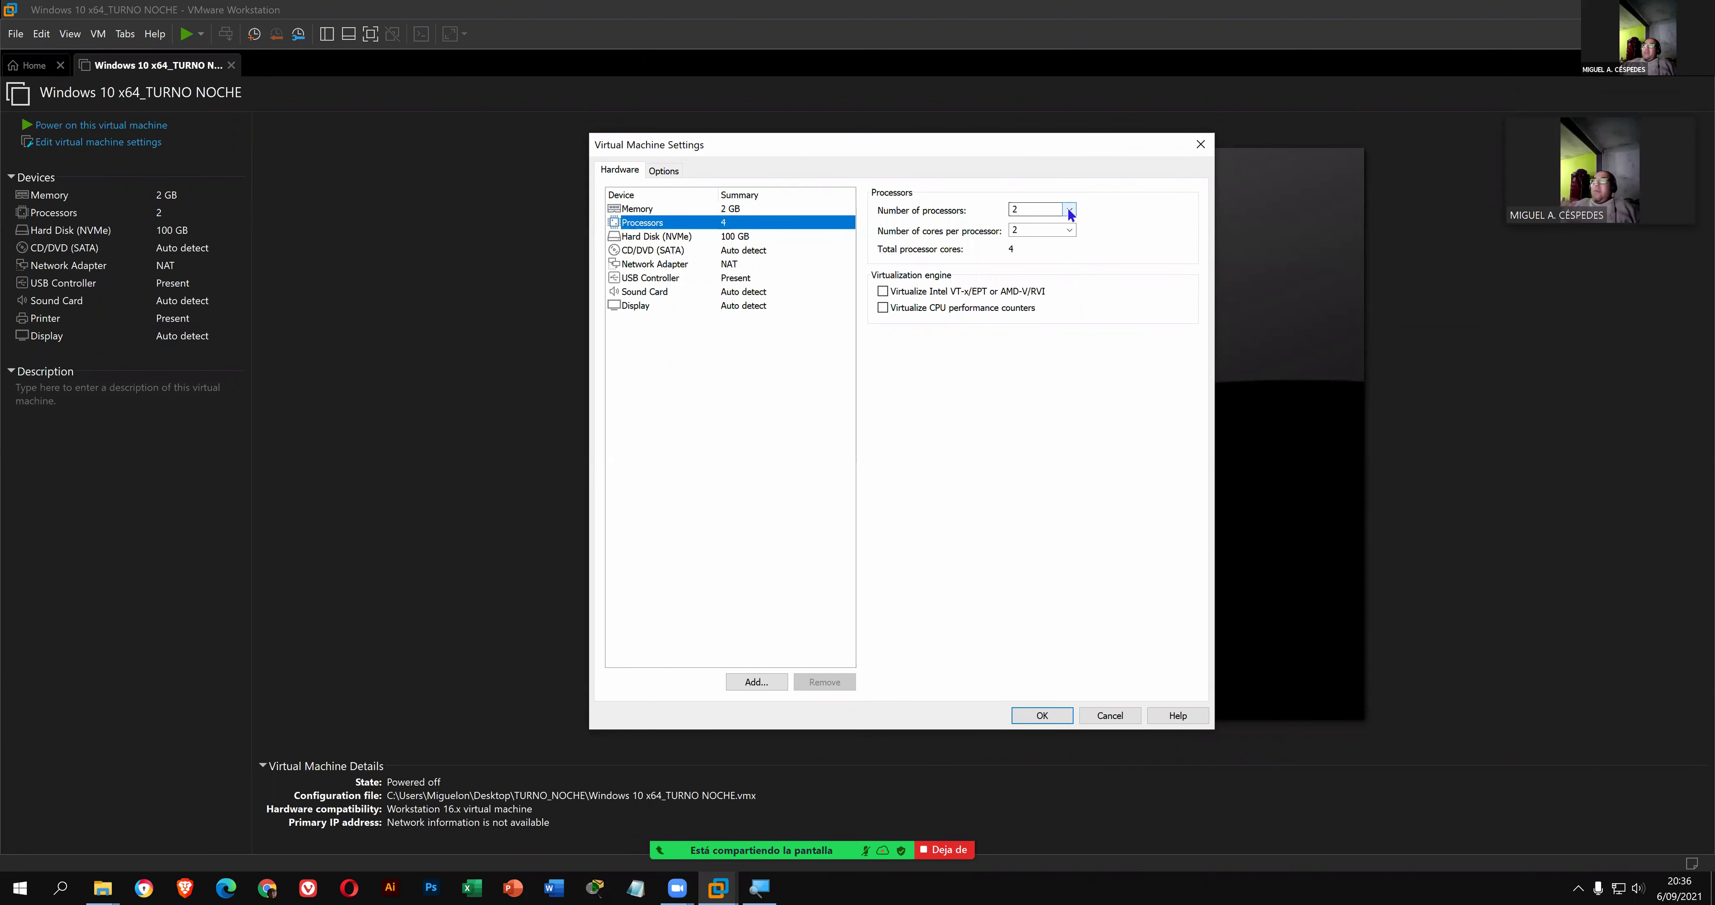
click(739, 238)
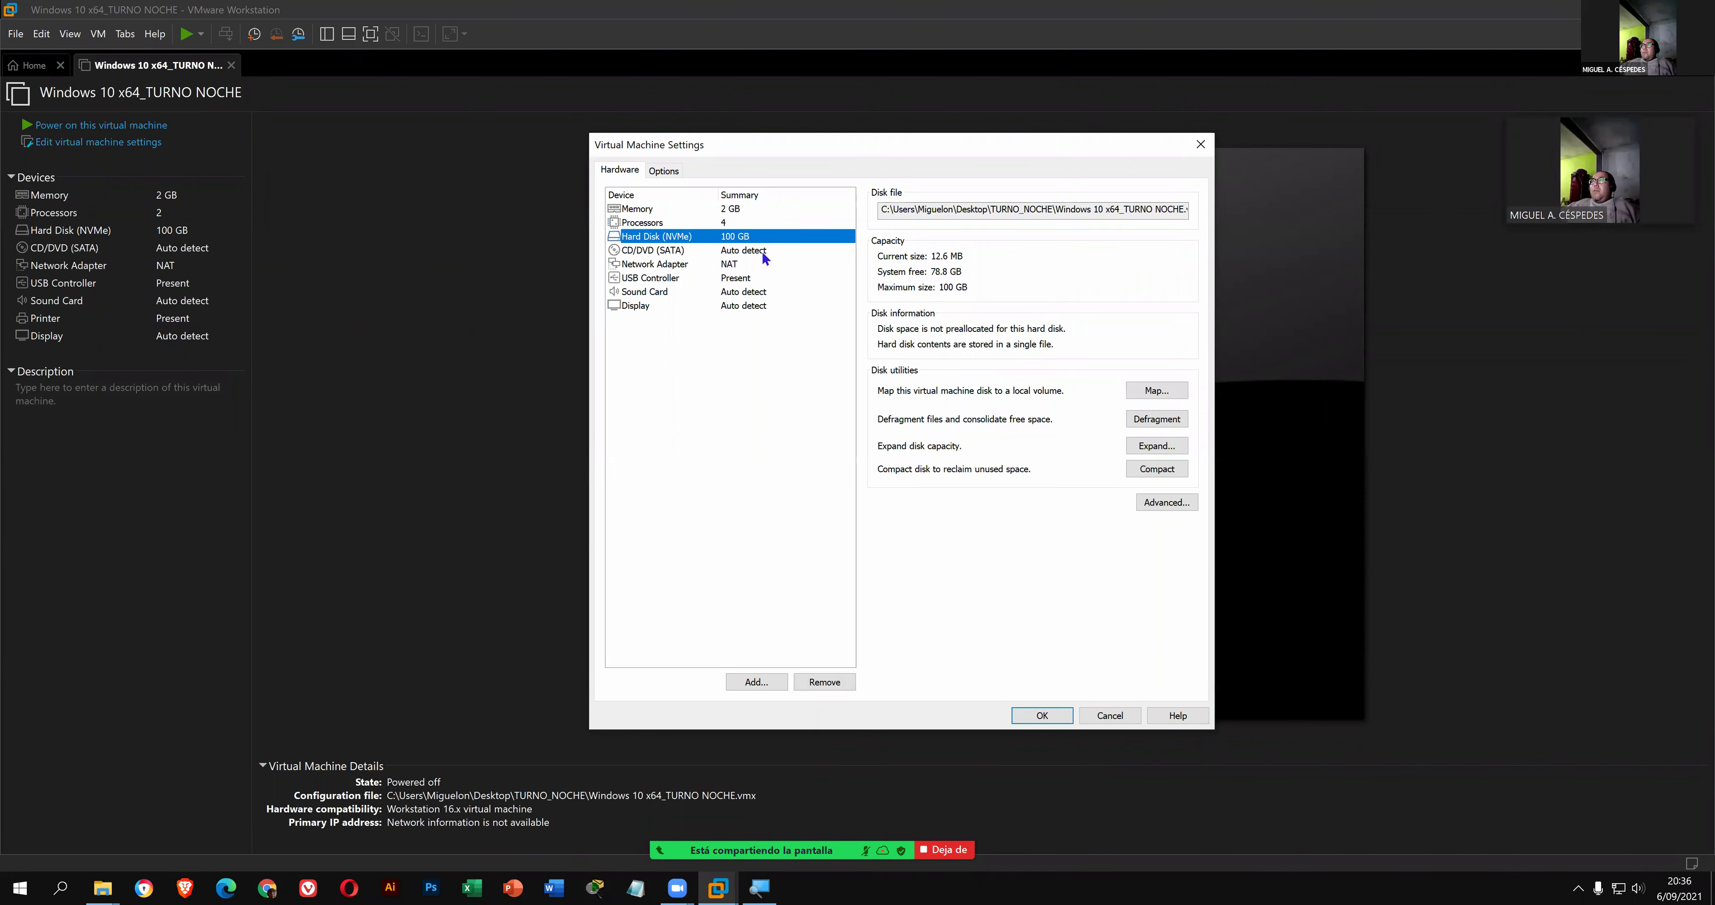
click(719, 252)
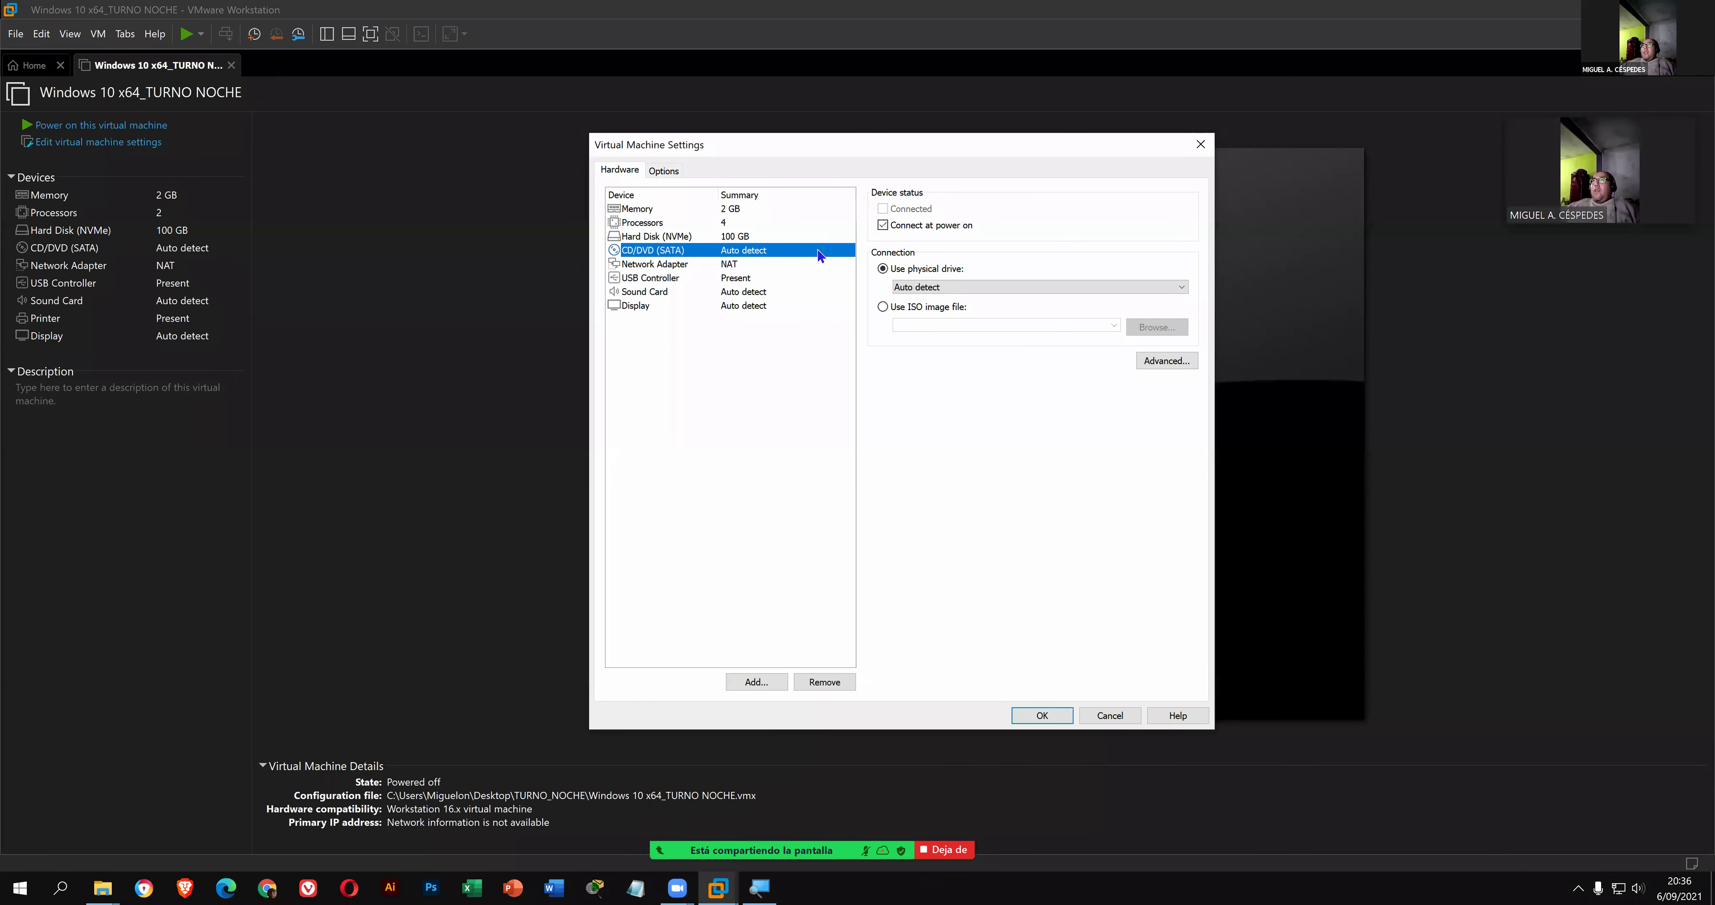
click(731, 236)
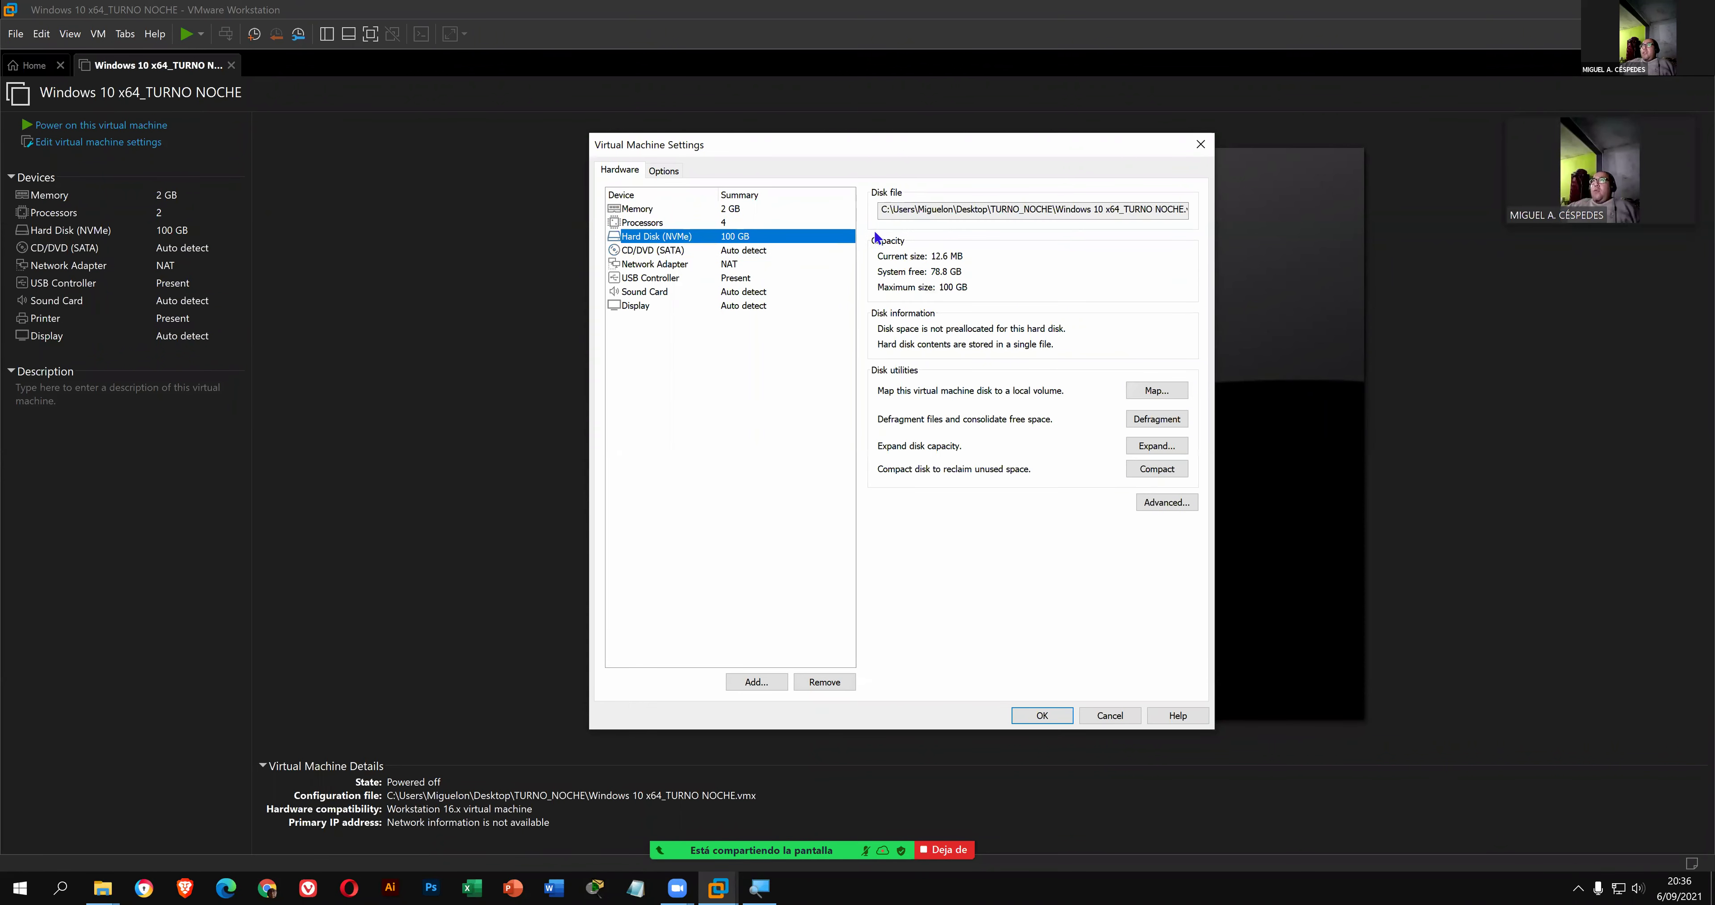
click(739, 250)
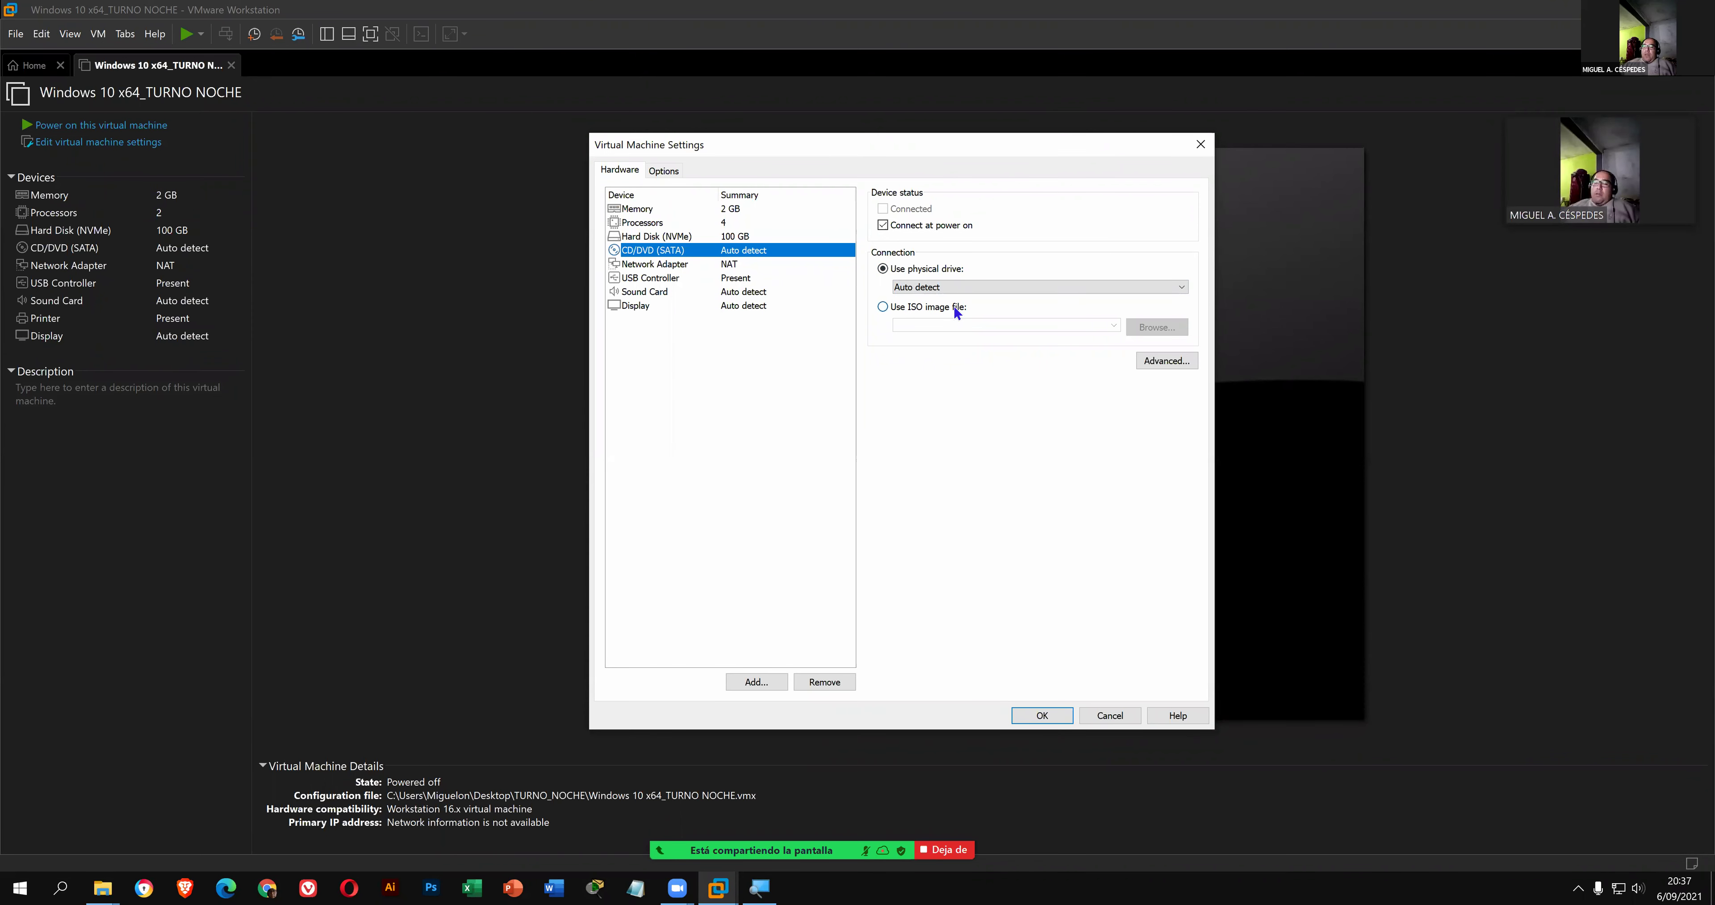
key(super)
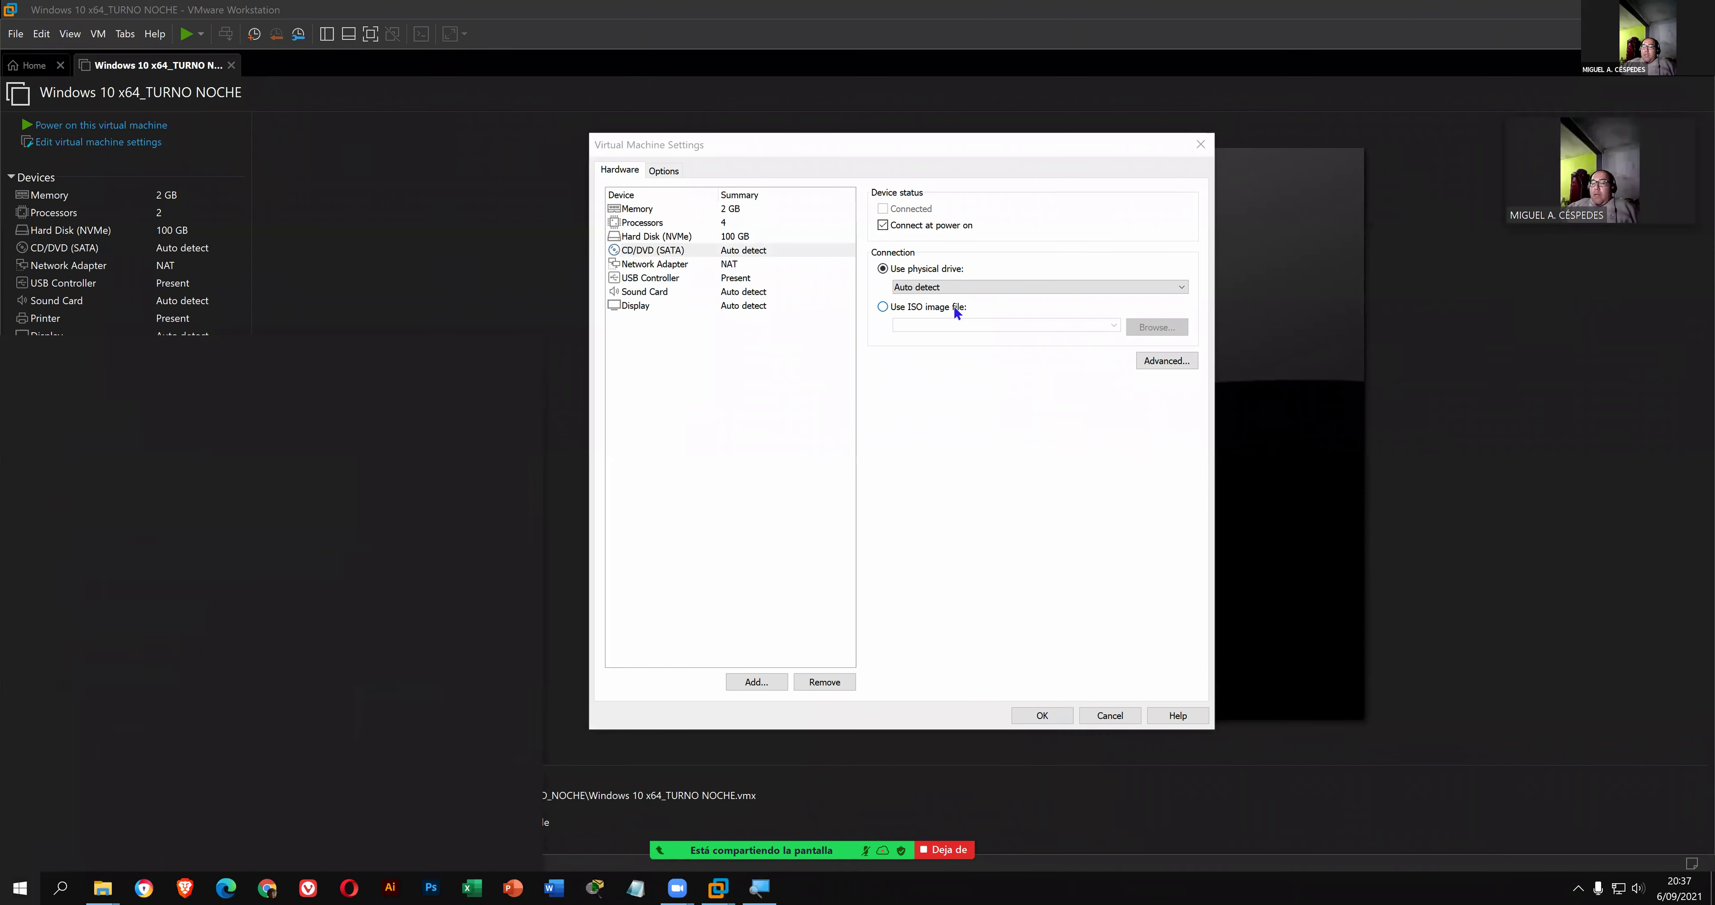
text(ISO)
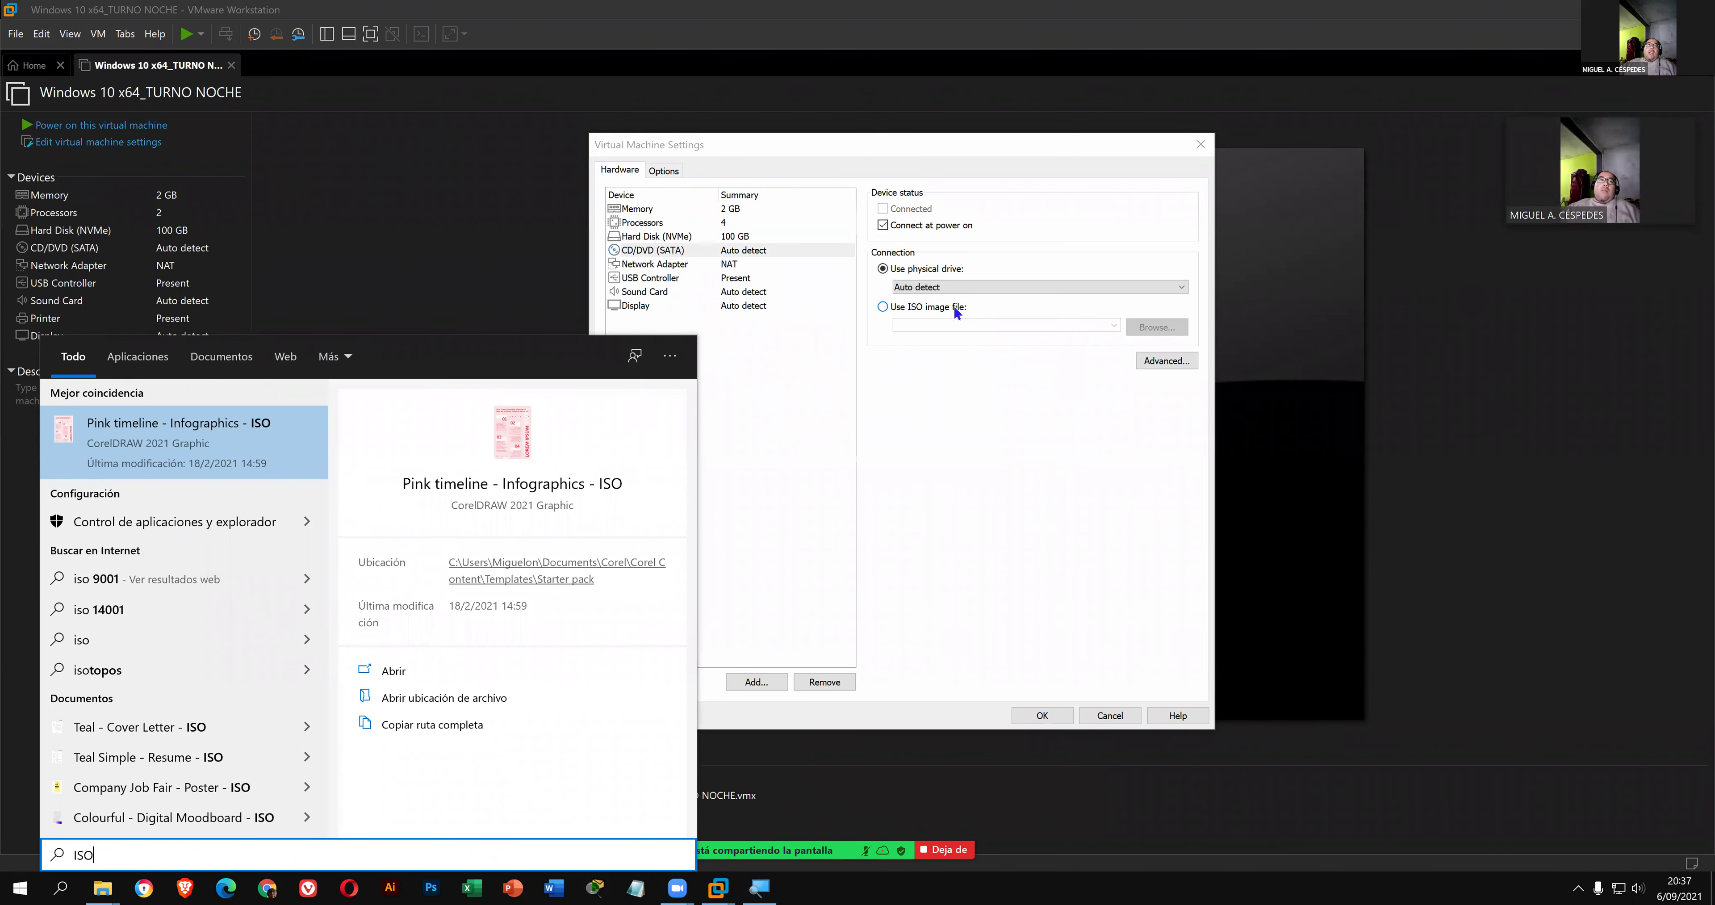
key(BackSpace)
key(BackSpace)
key(BackSpace)
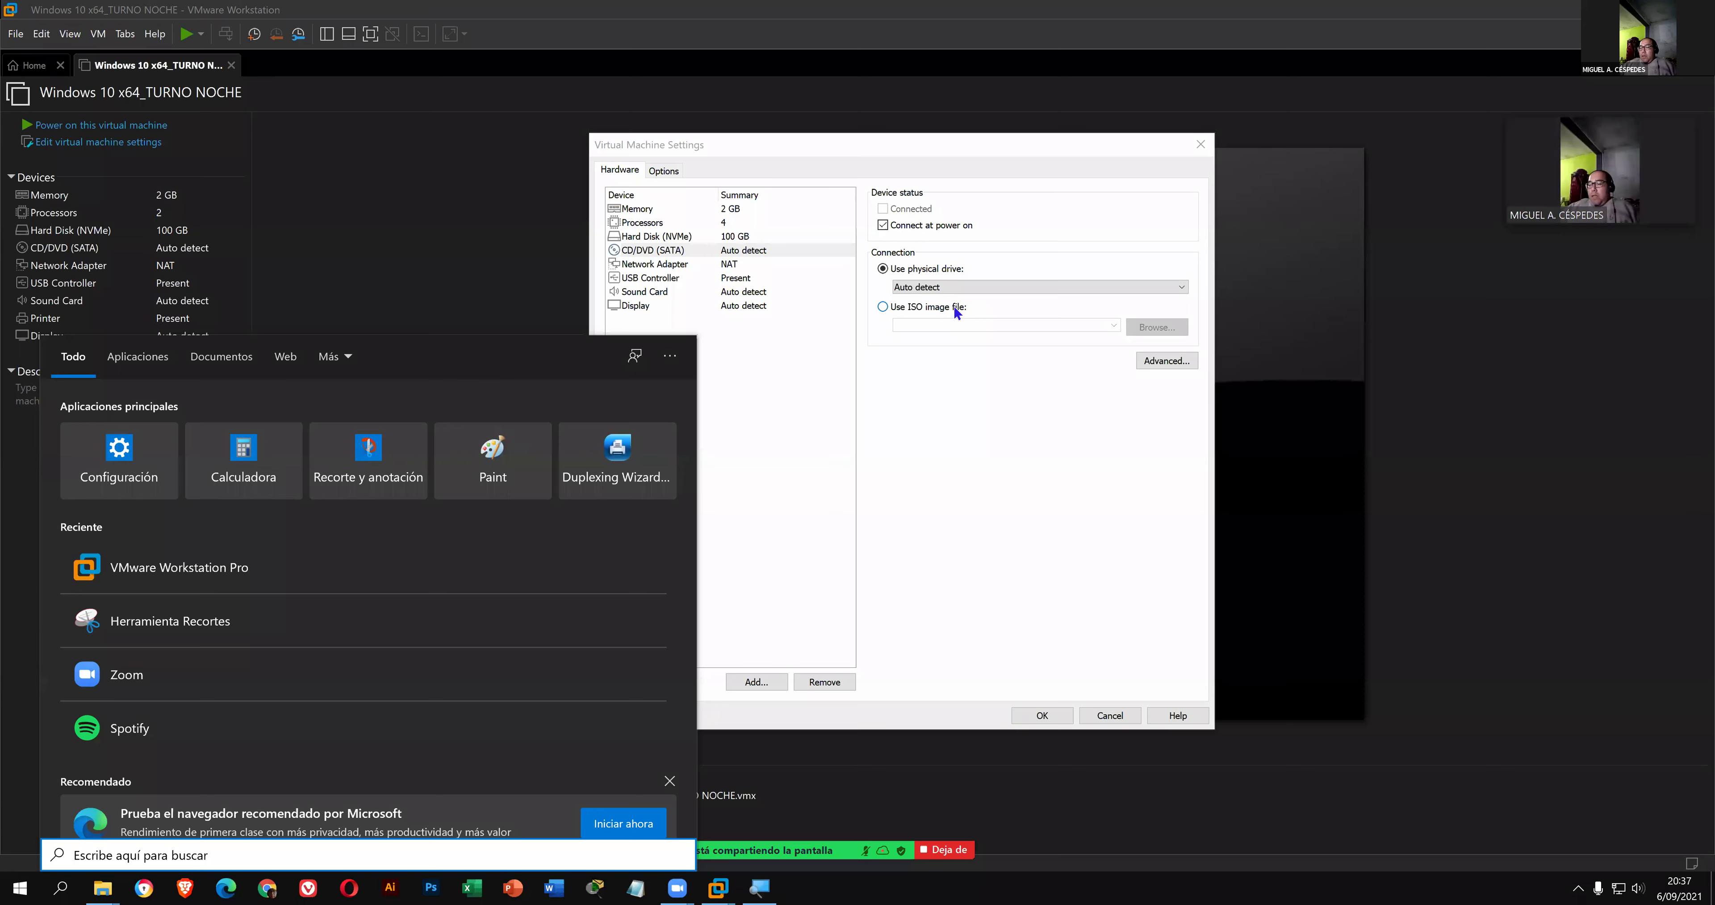
- Open PowerISO and restore its maximized window to a smaller one beside the virtual machine's device list
text(POWER)
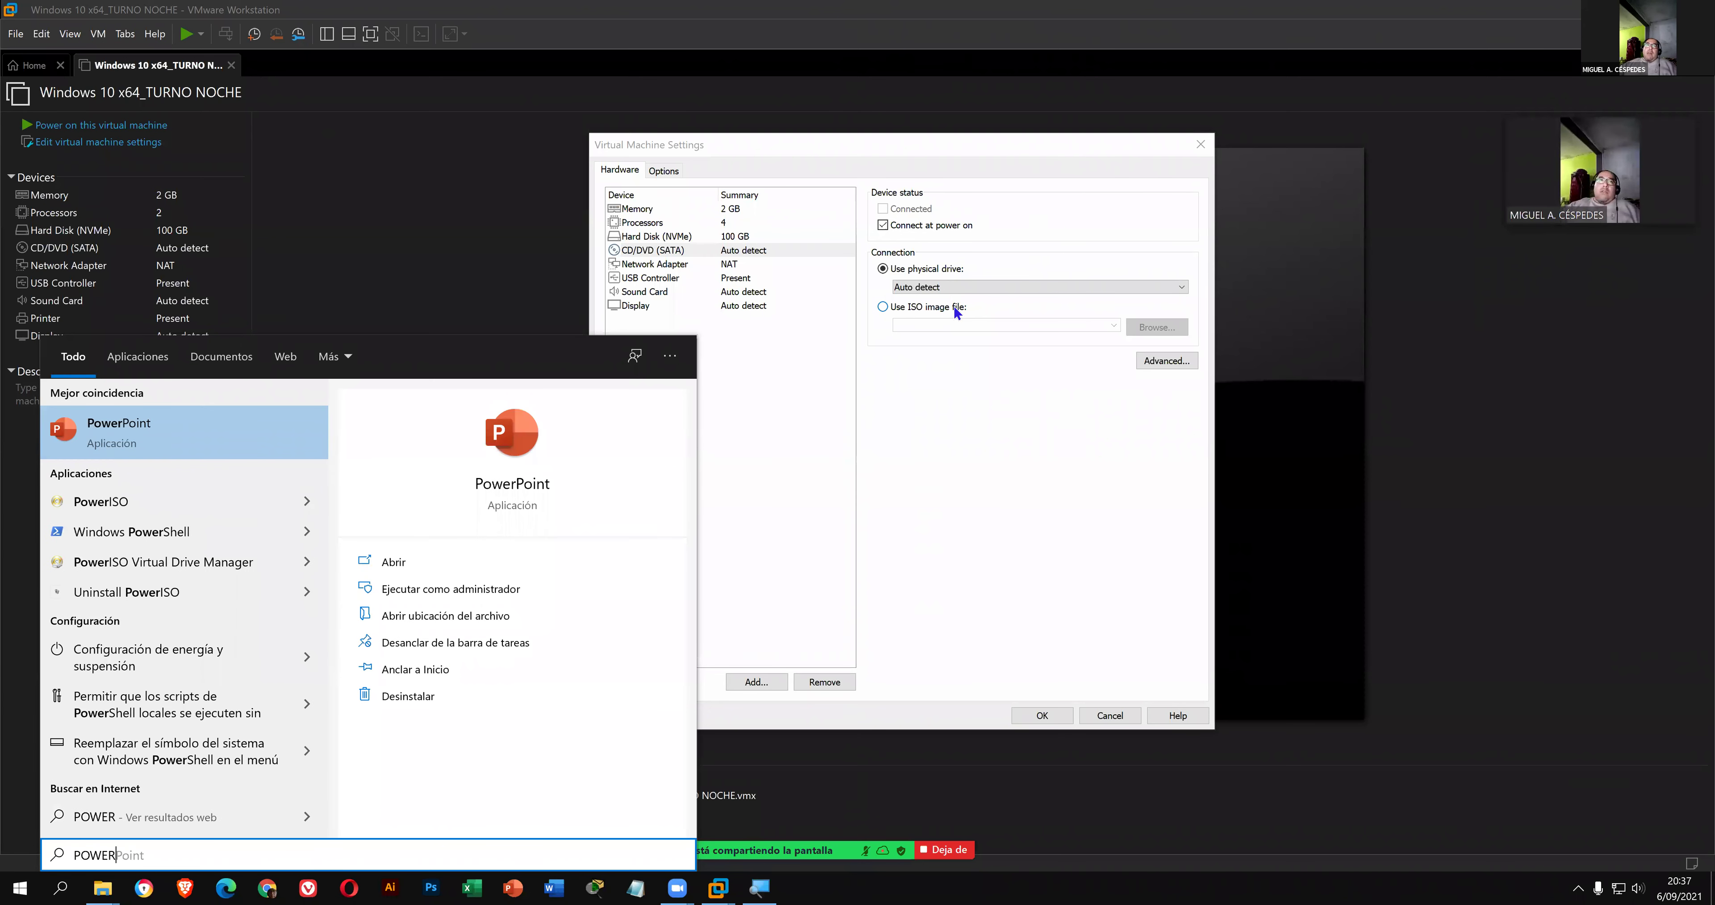
key(BackSpace)
key(Down)
key(Return)
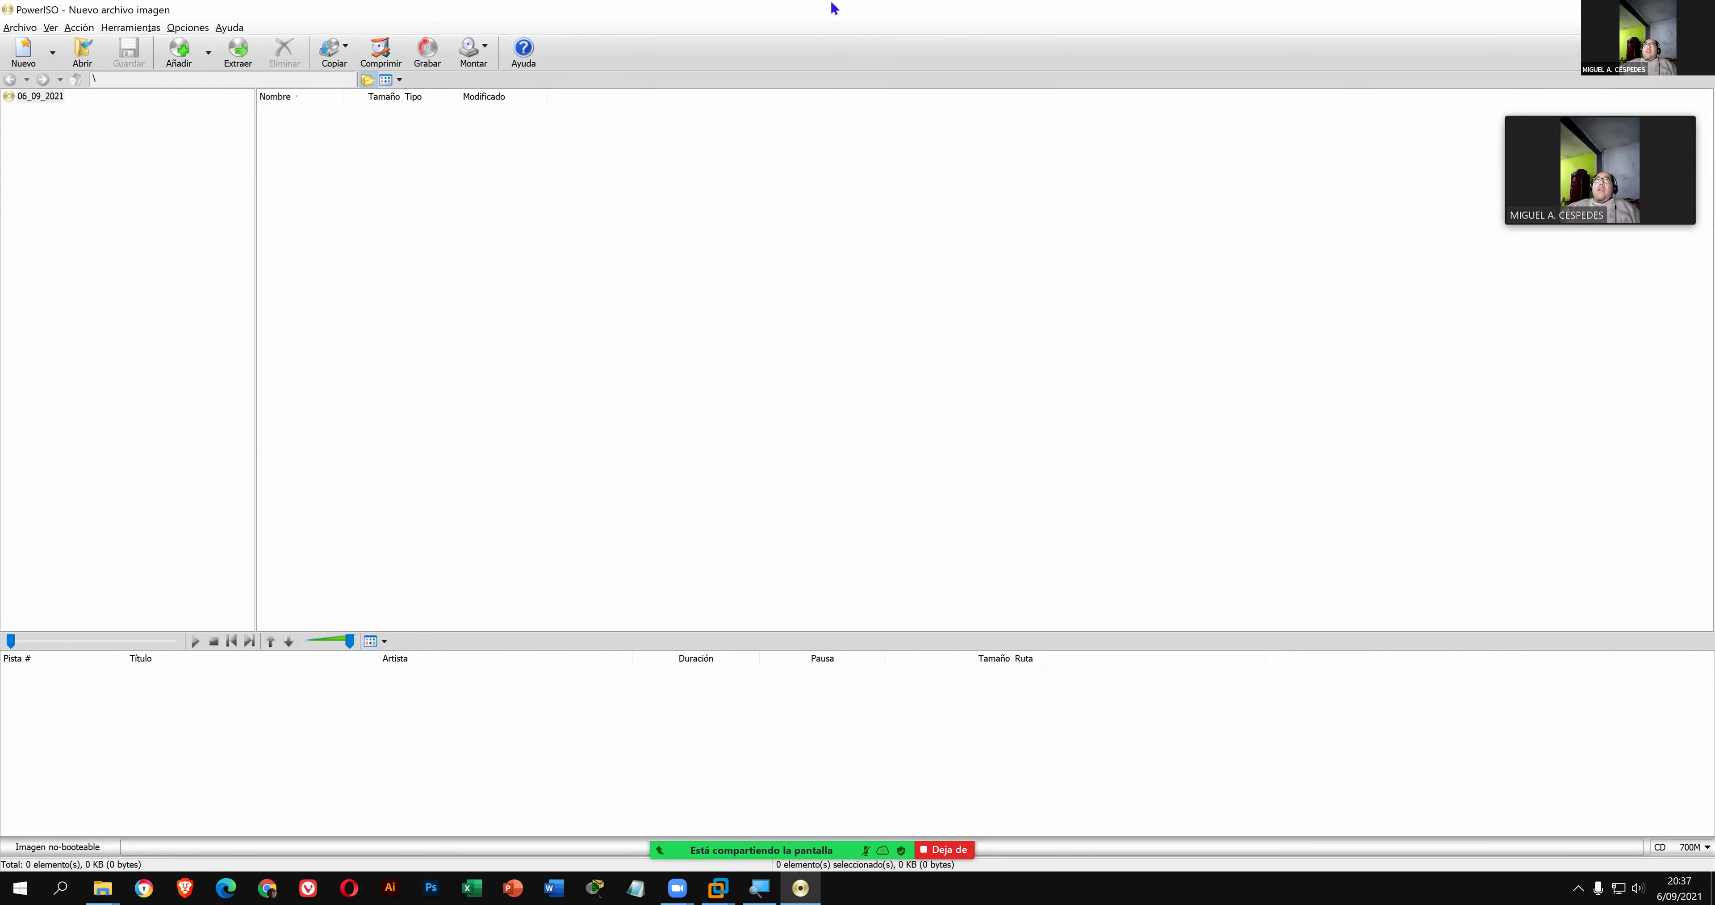
drag(834, 15, 841, 140)
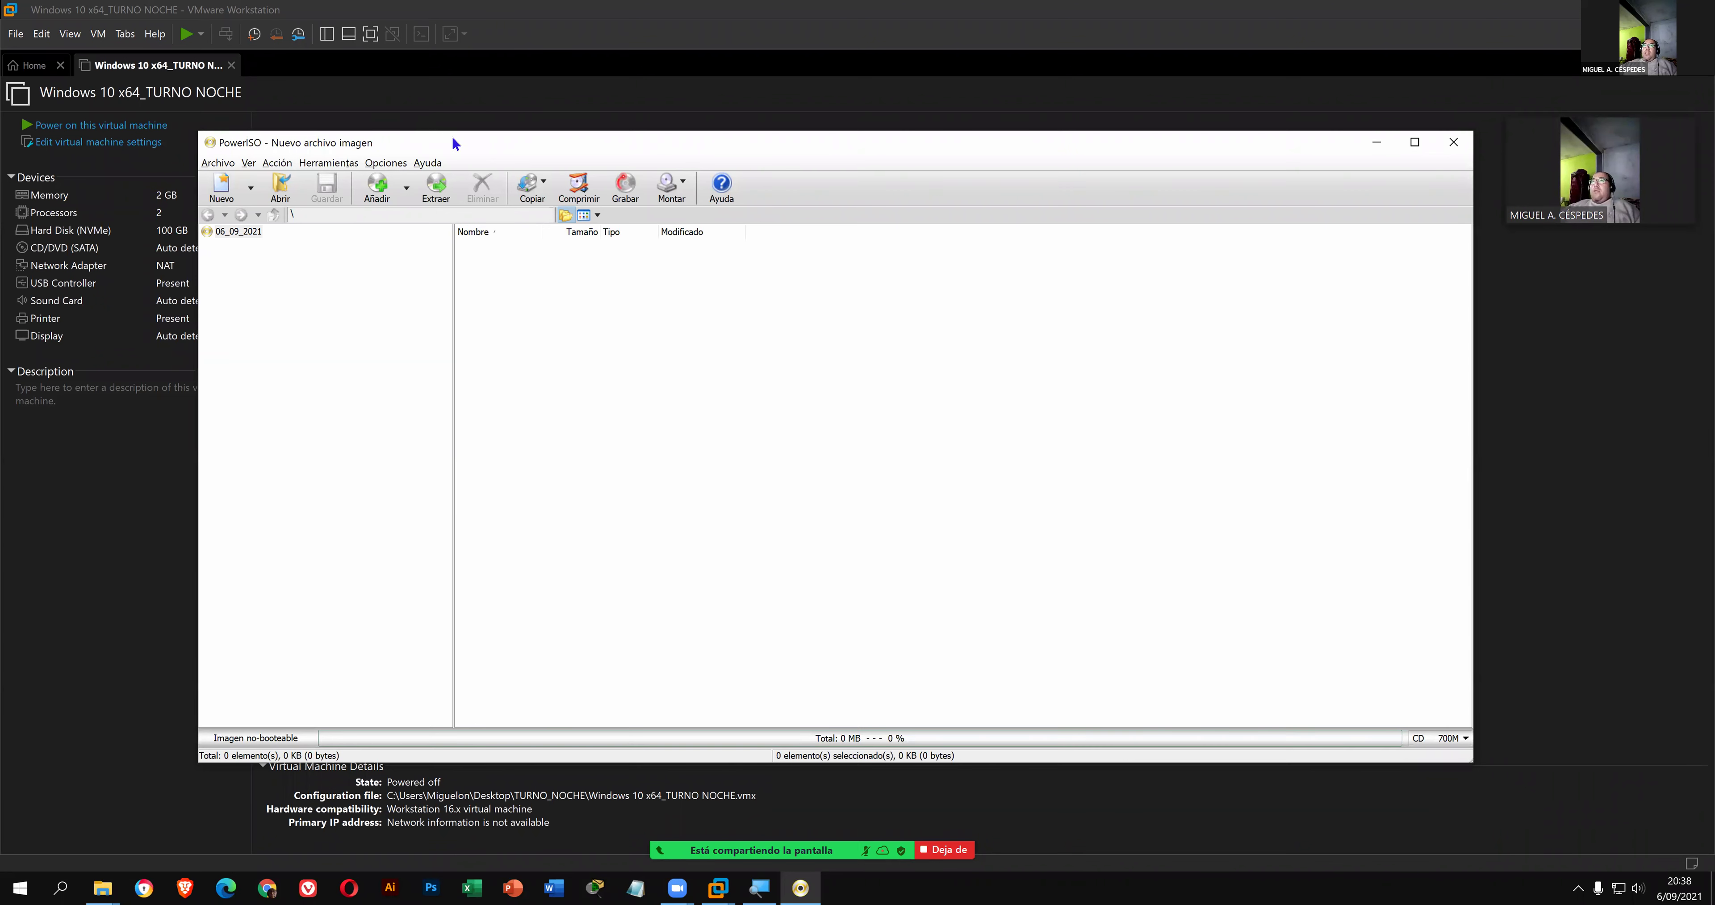
drag(452, 139, 505, 119)
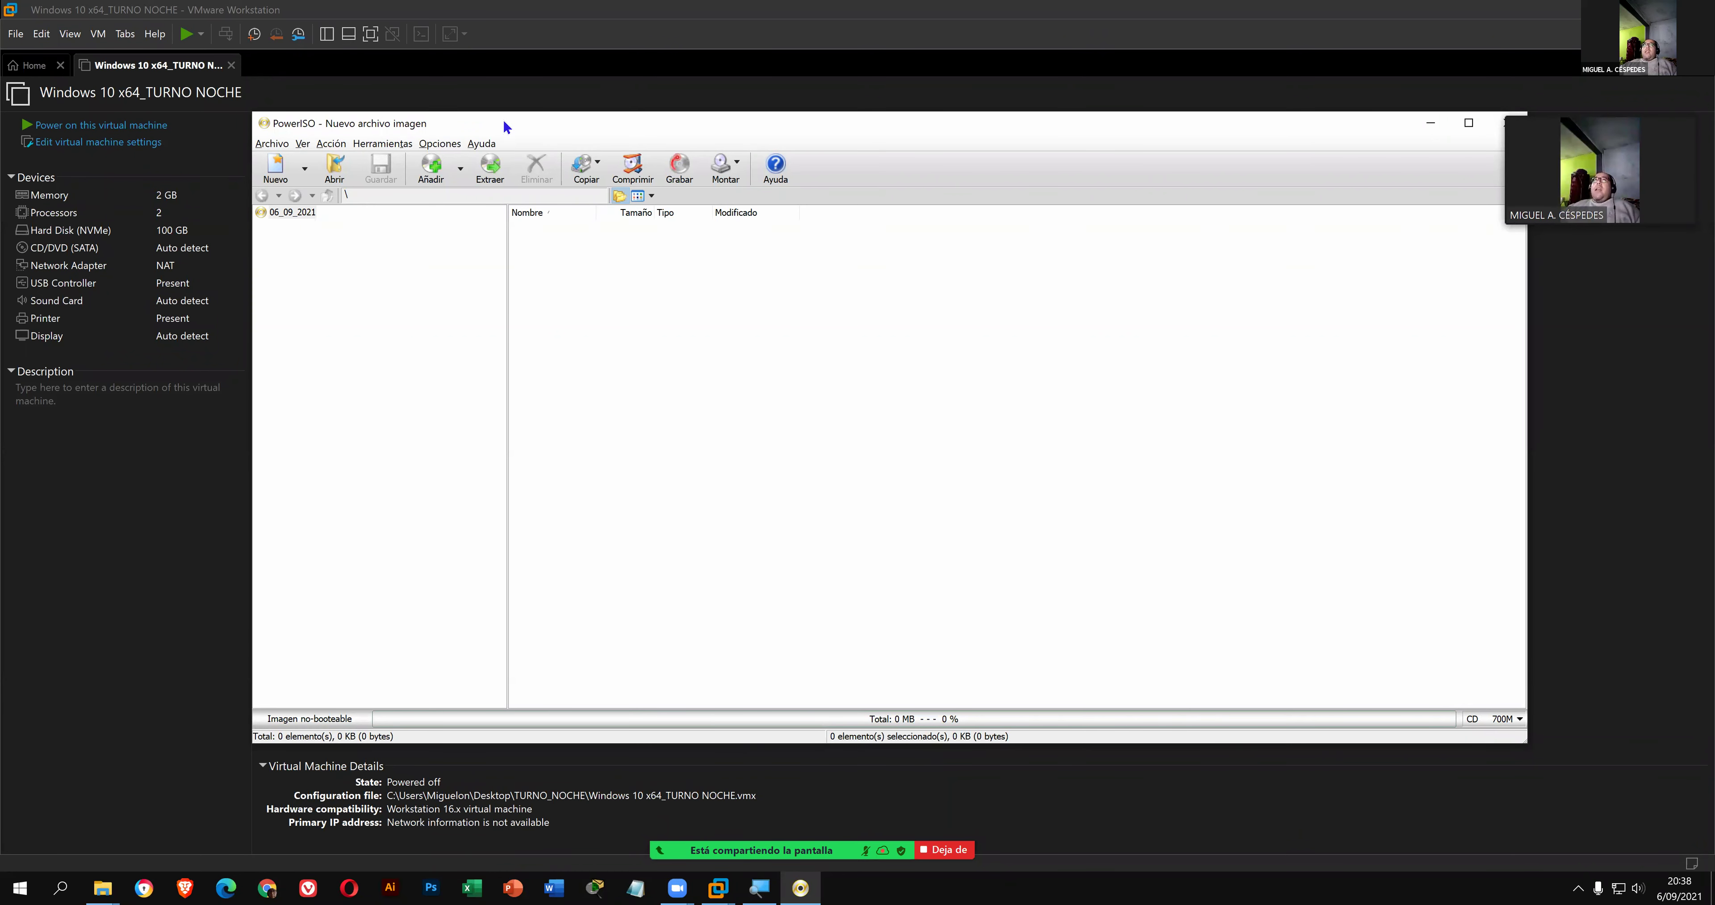
drag(504, 122, 504, 126)
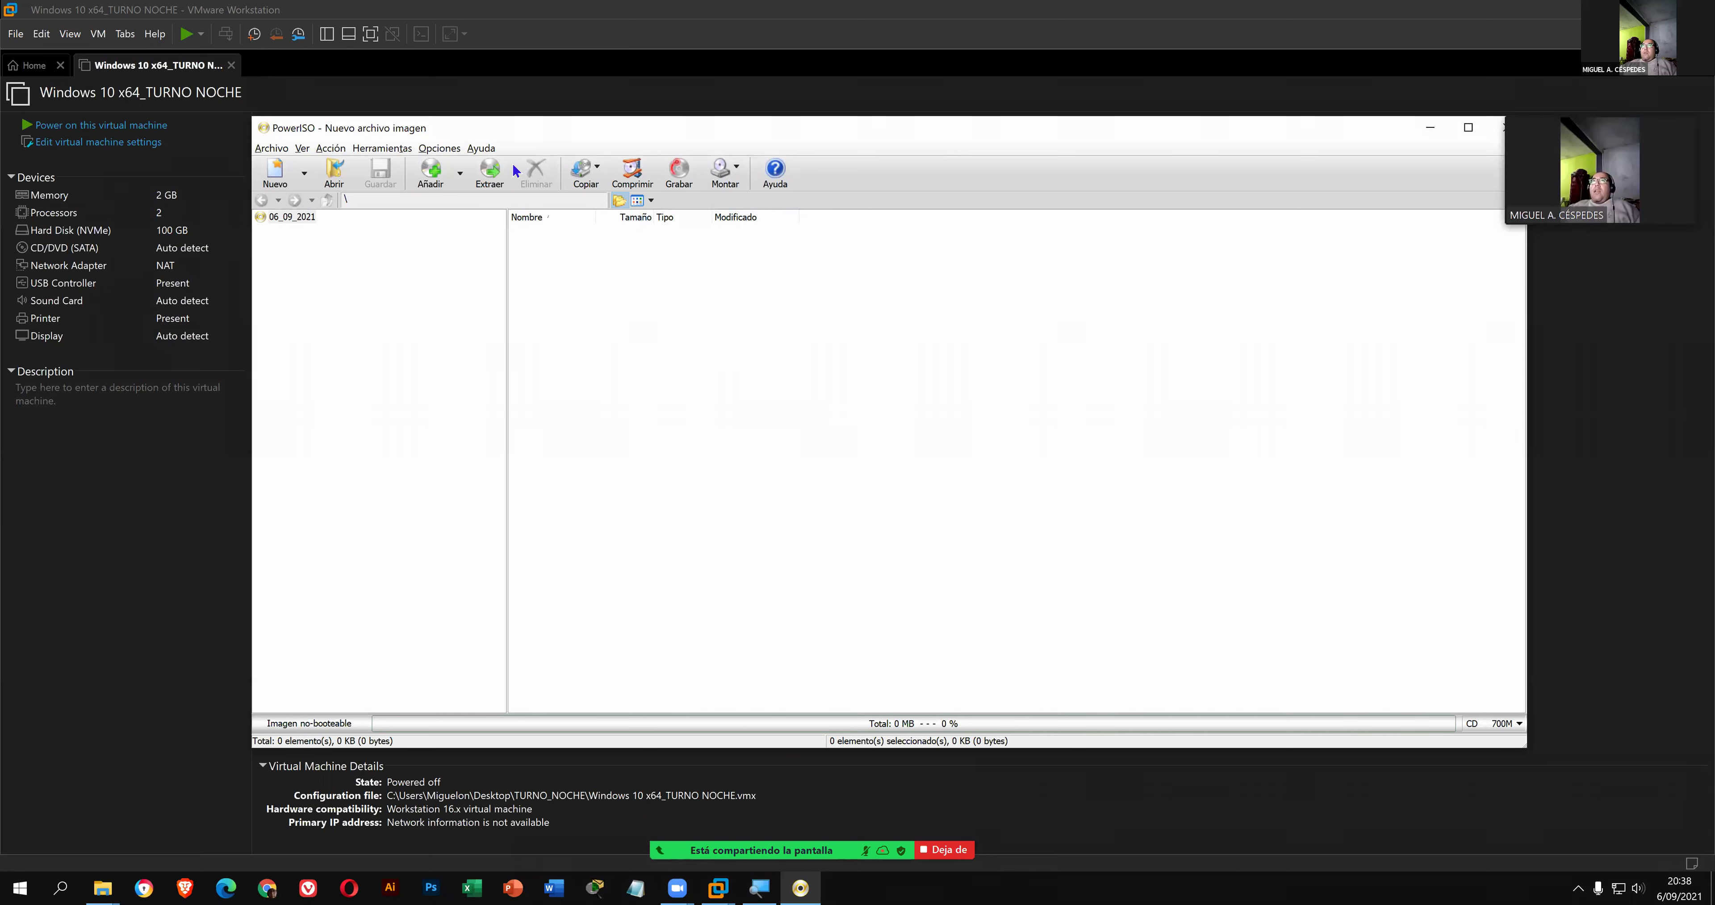
- Check PowerISO's version and registration details, and close the program
click(492, 147)
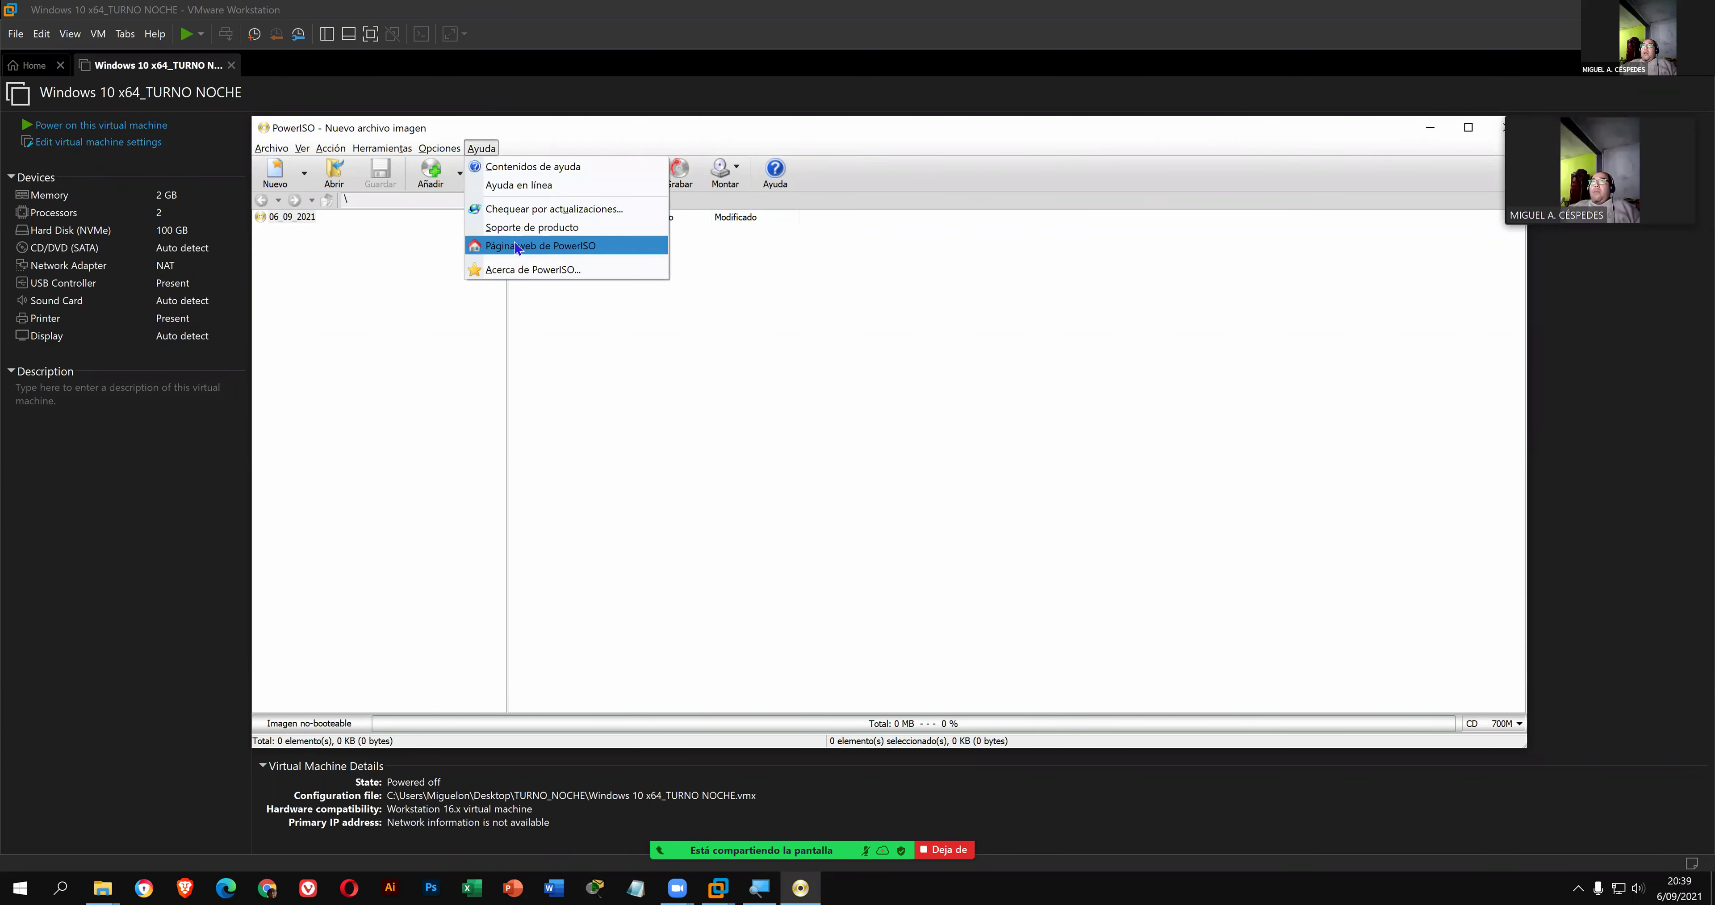
click(558, 274)
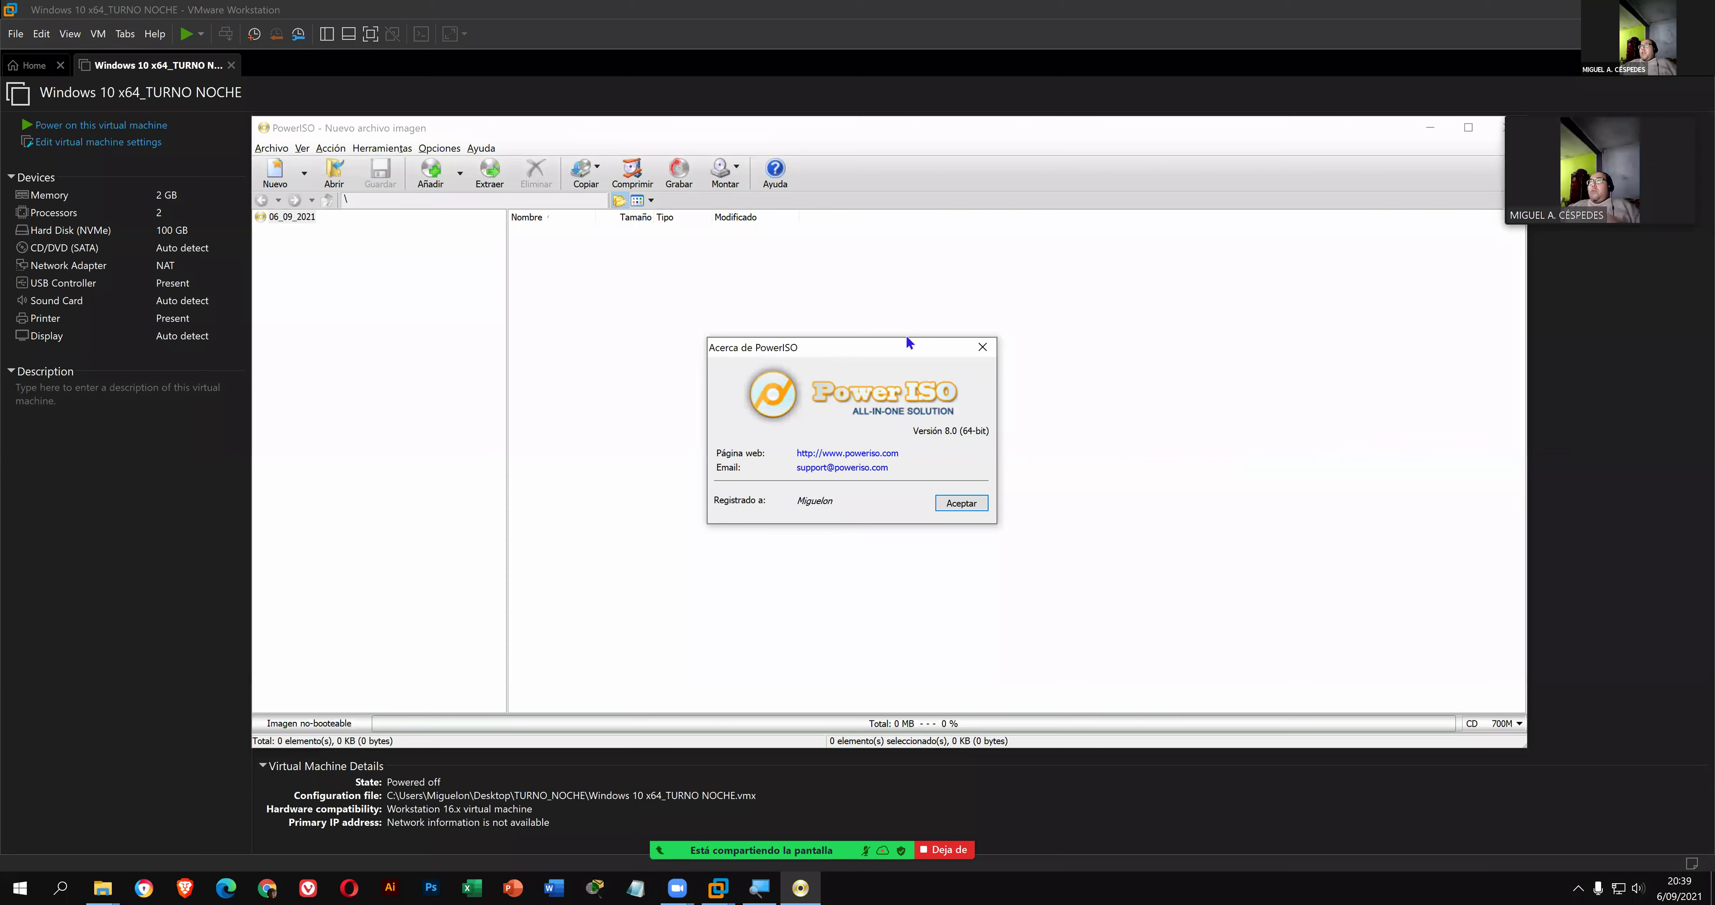
click(973, 346)
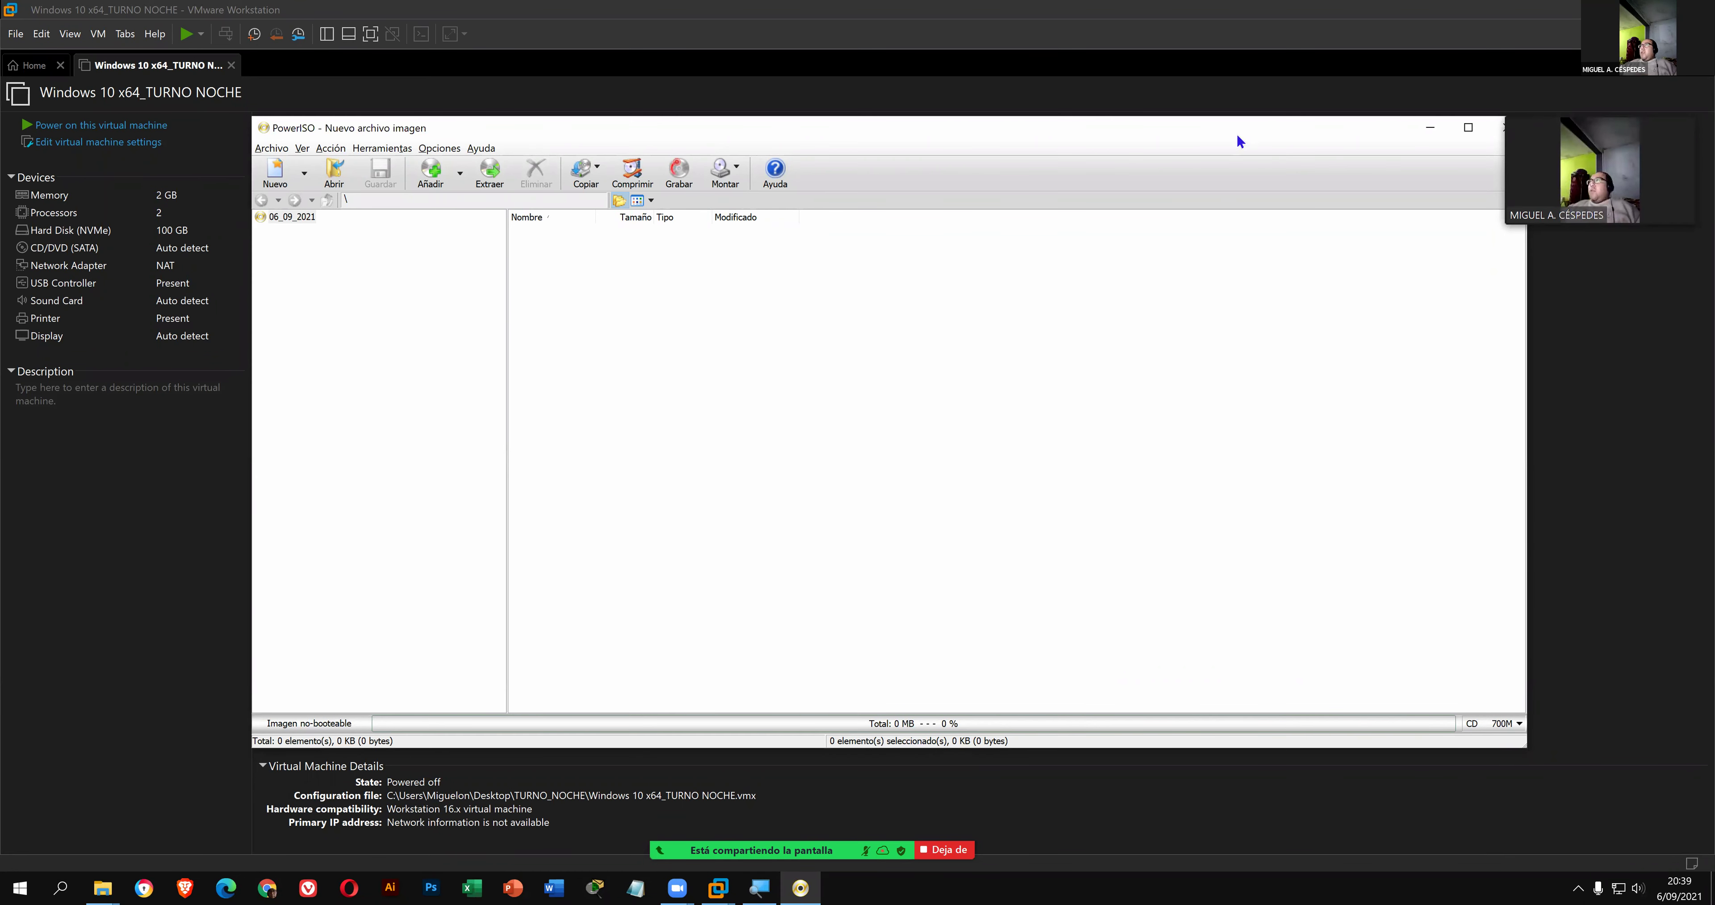
drag(1507, 142, 1468, 147)
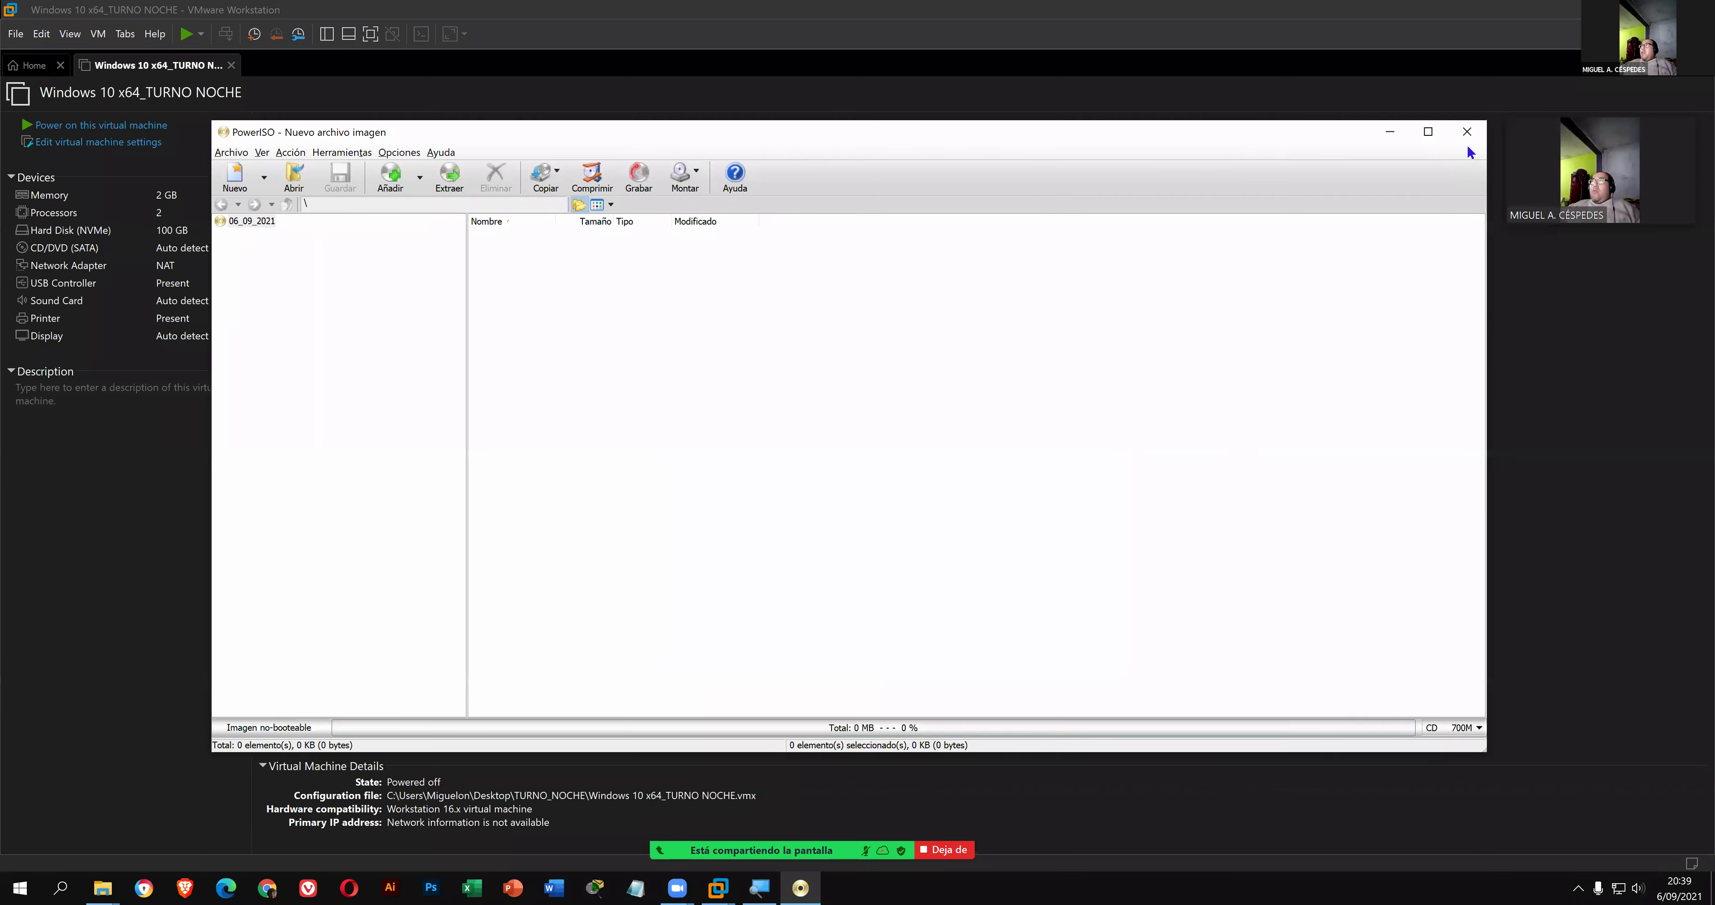
click(1467, 132)
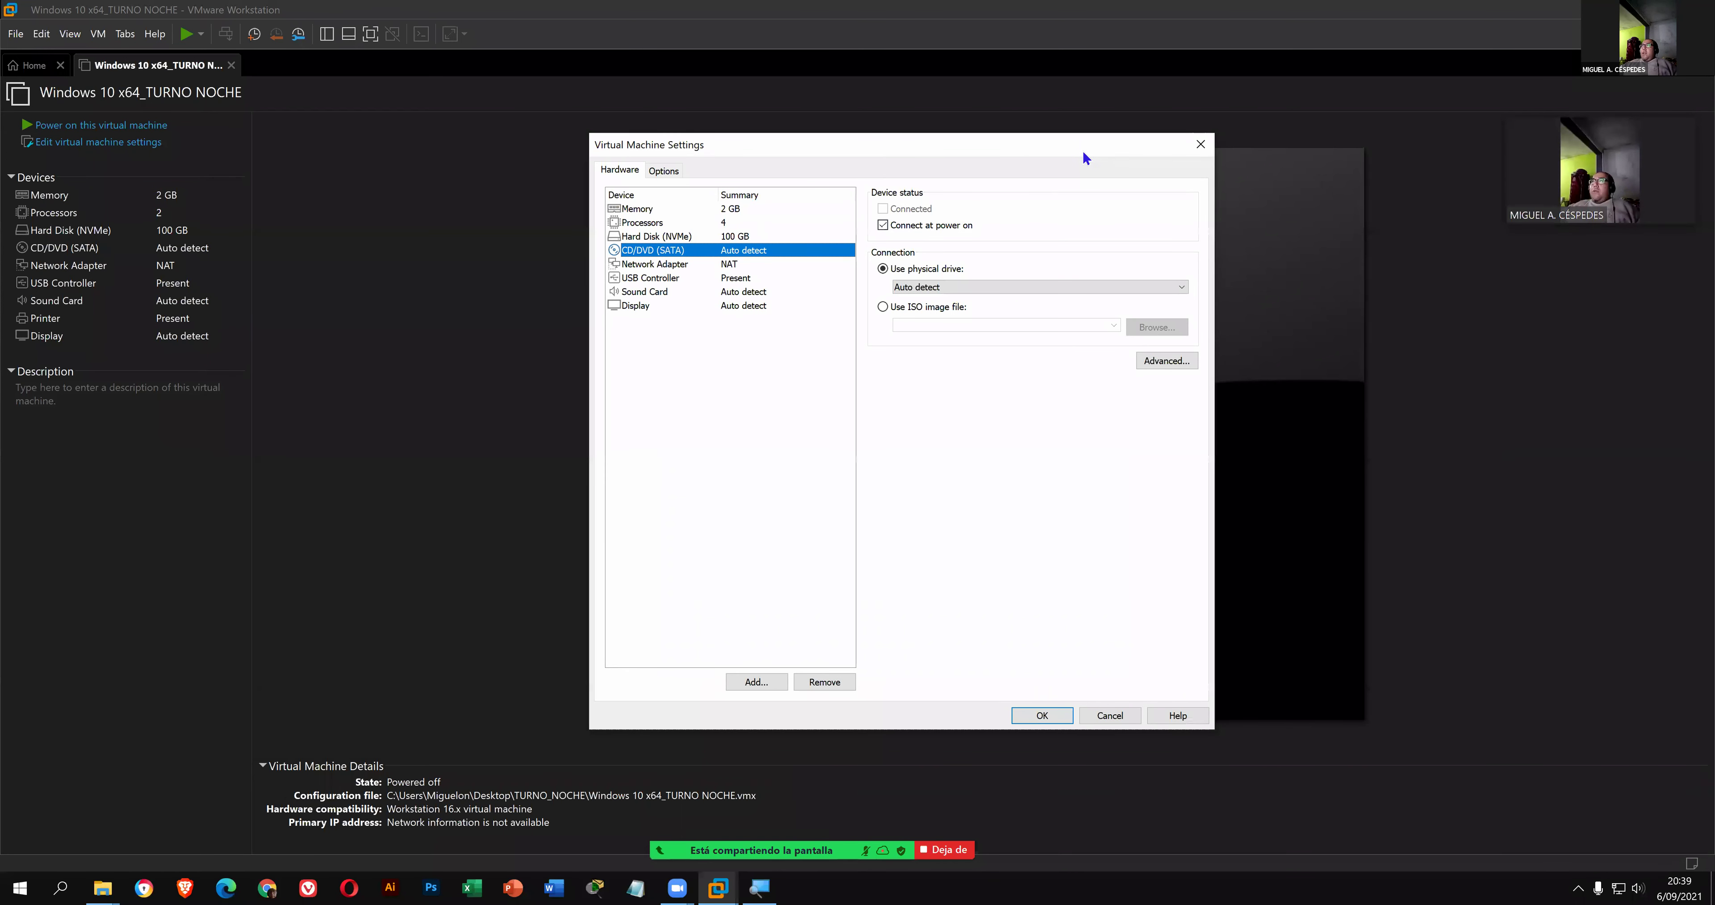
drag(1085, 157, 1192, 163)
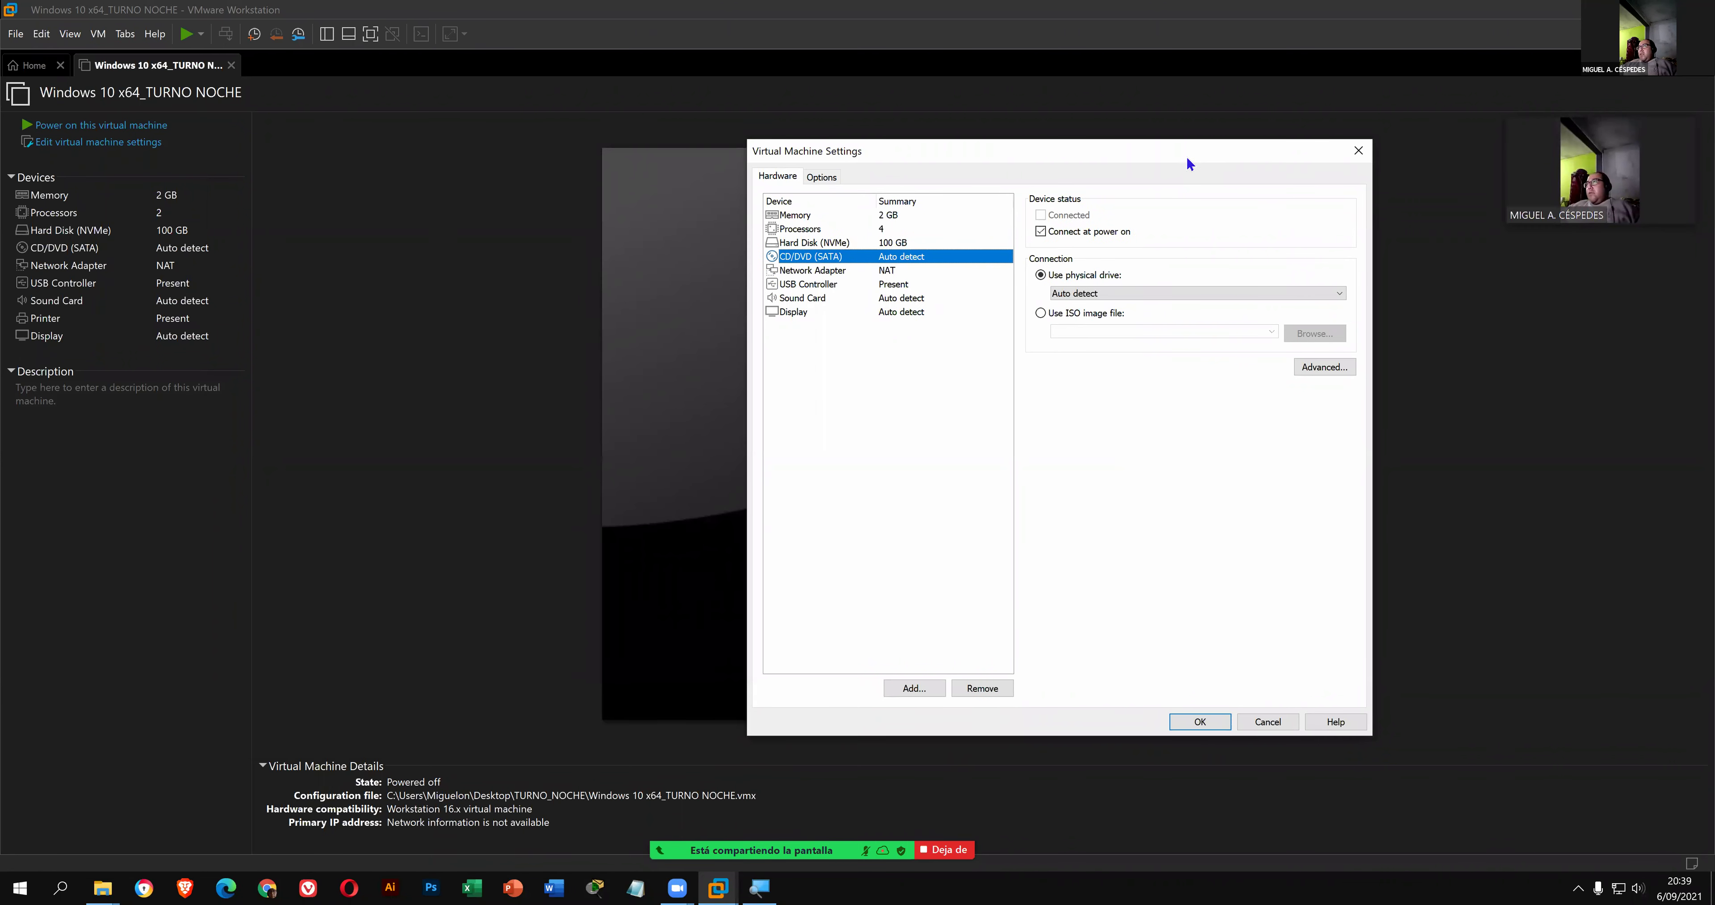
drag(1173, 163, 1125, 163)
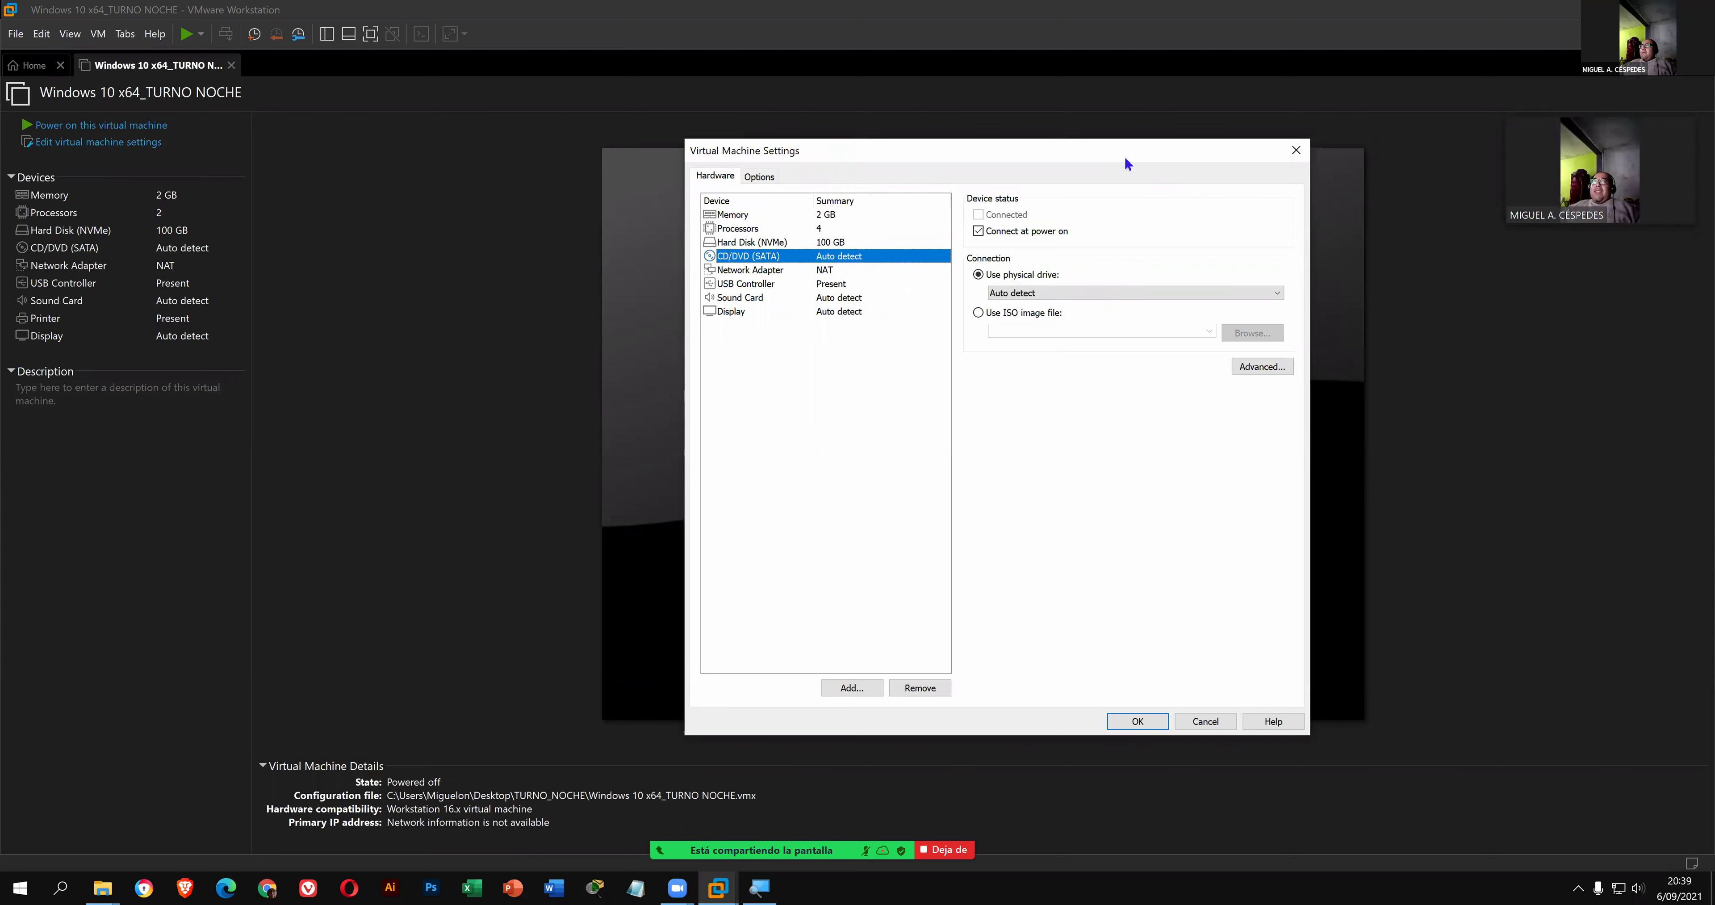
drag(1122, 160, 1083, 160)
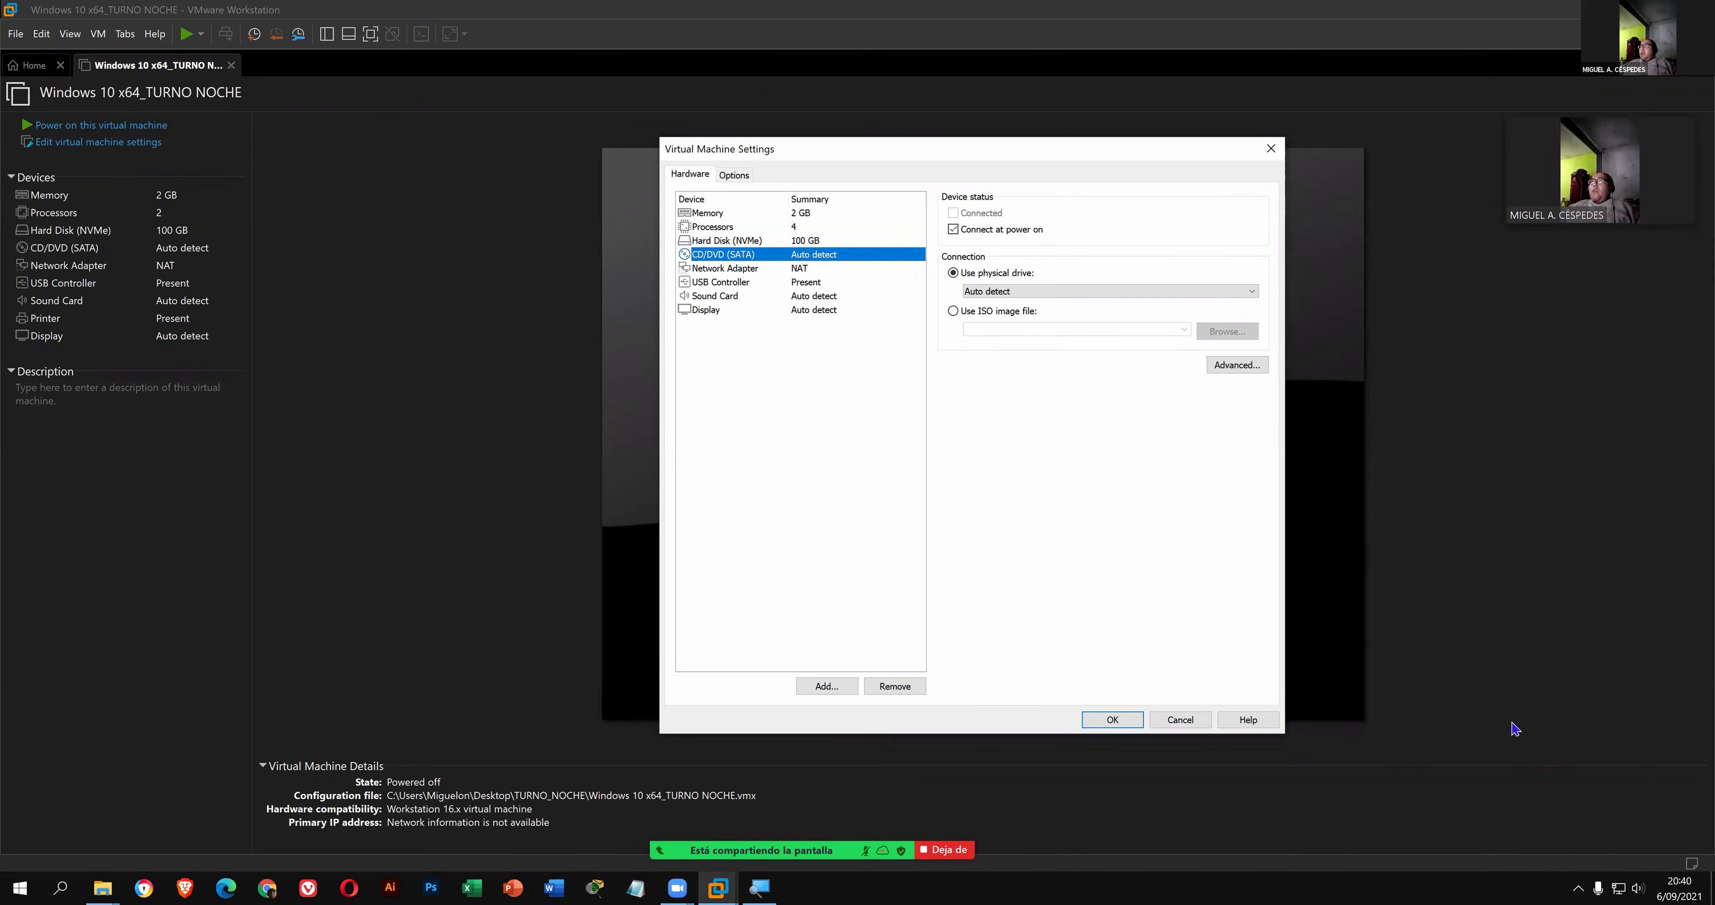
- Open ESET Smart Security Premium to compare its licence validity with the system calendar, and close it
click(1577, 887)
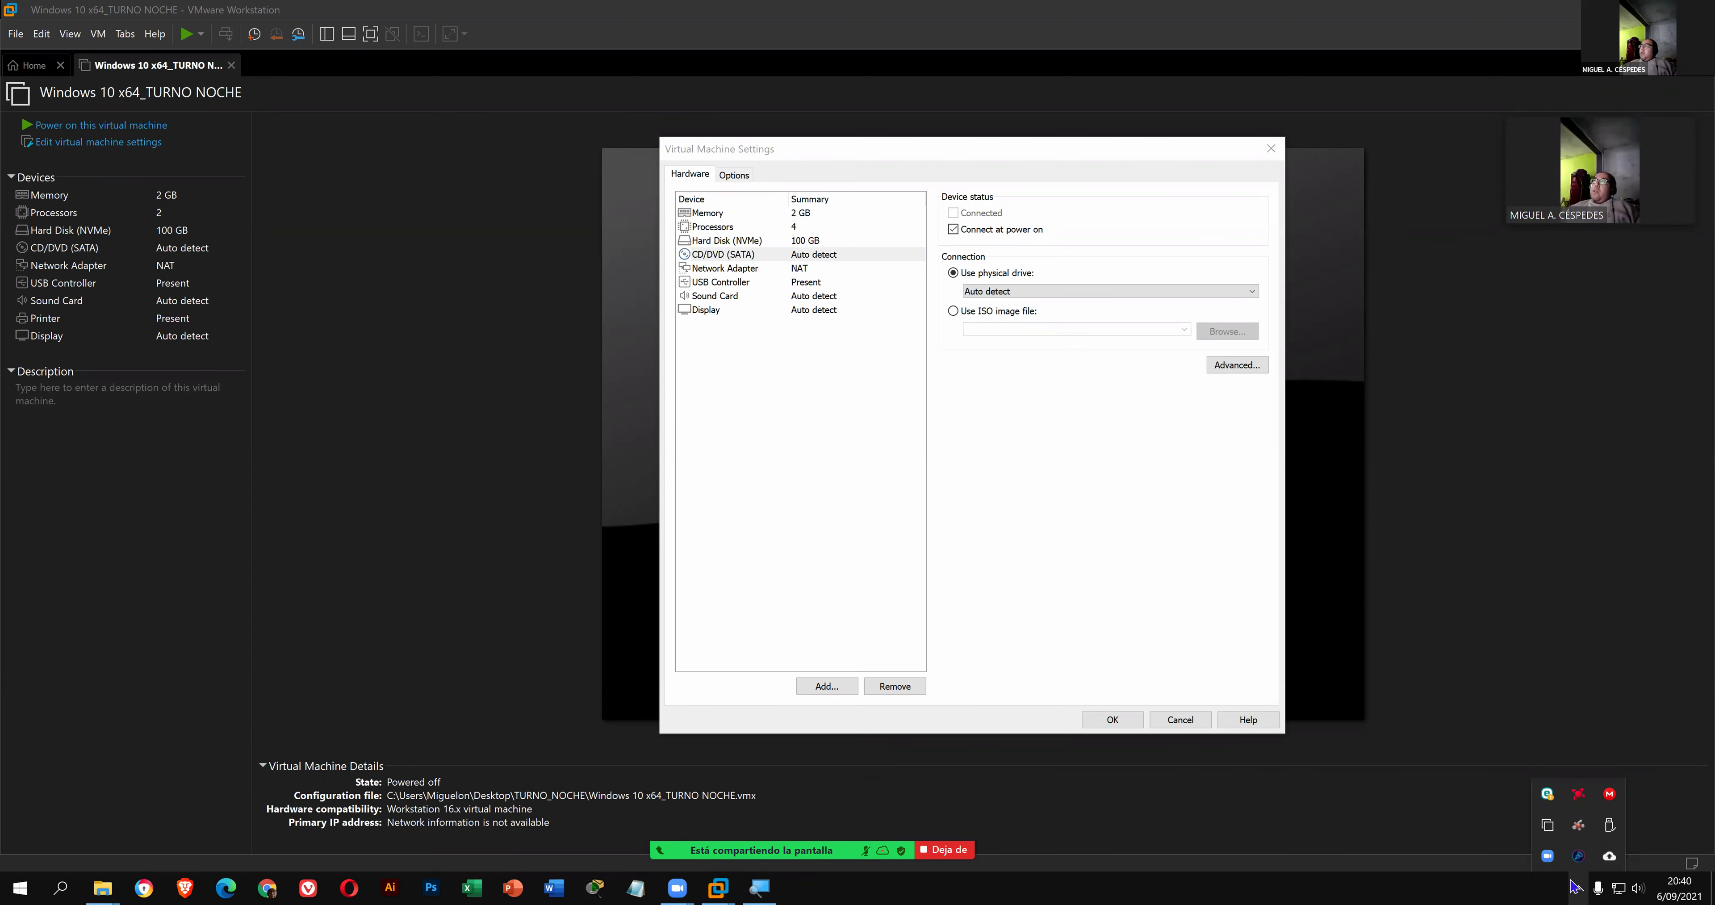
click(1548, 799)
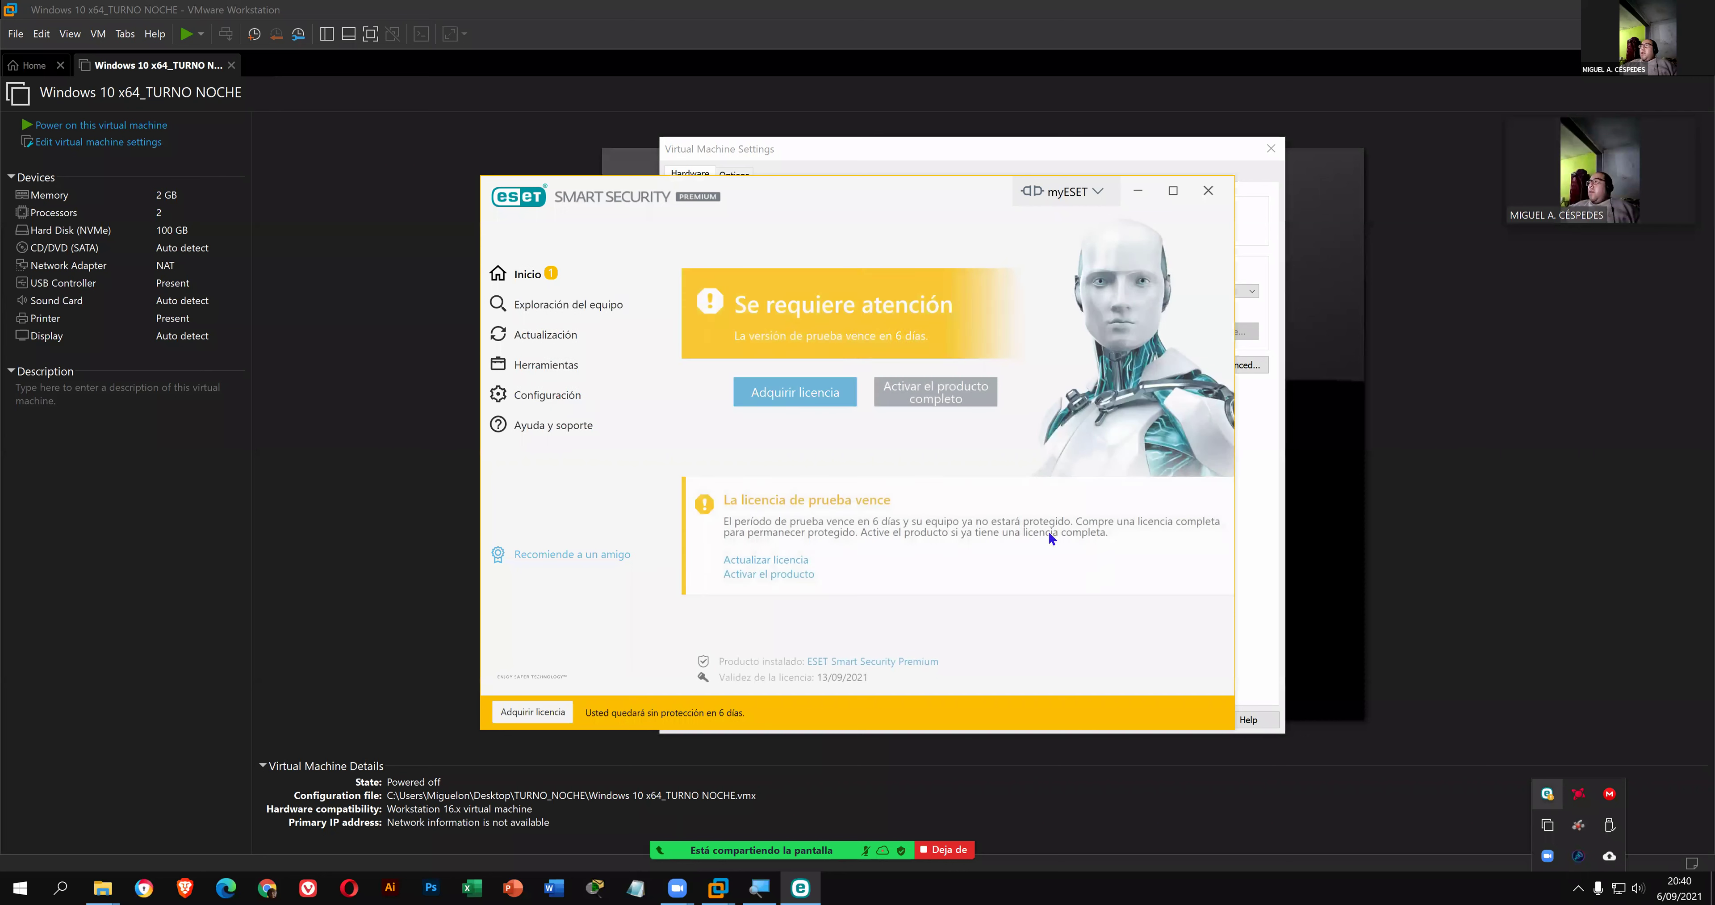
click(571, 426)
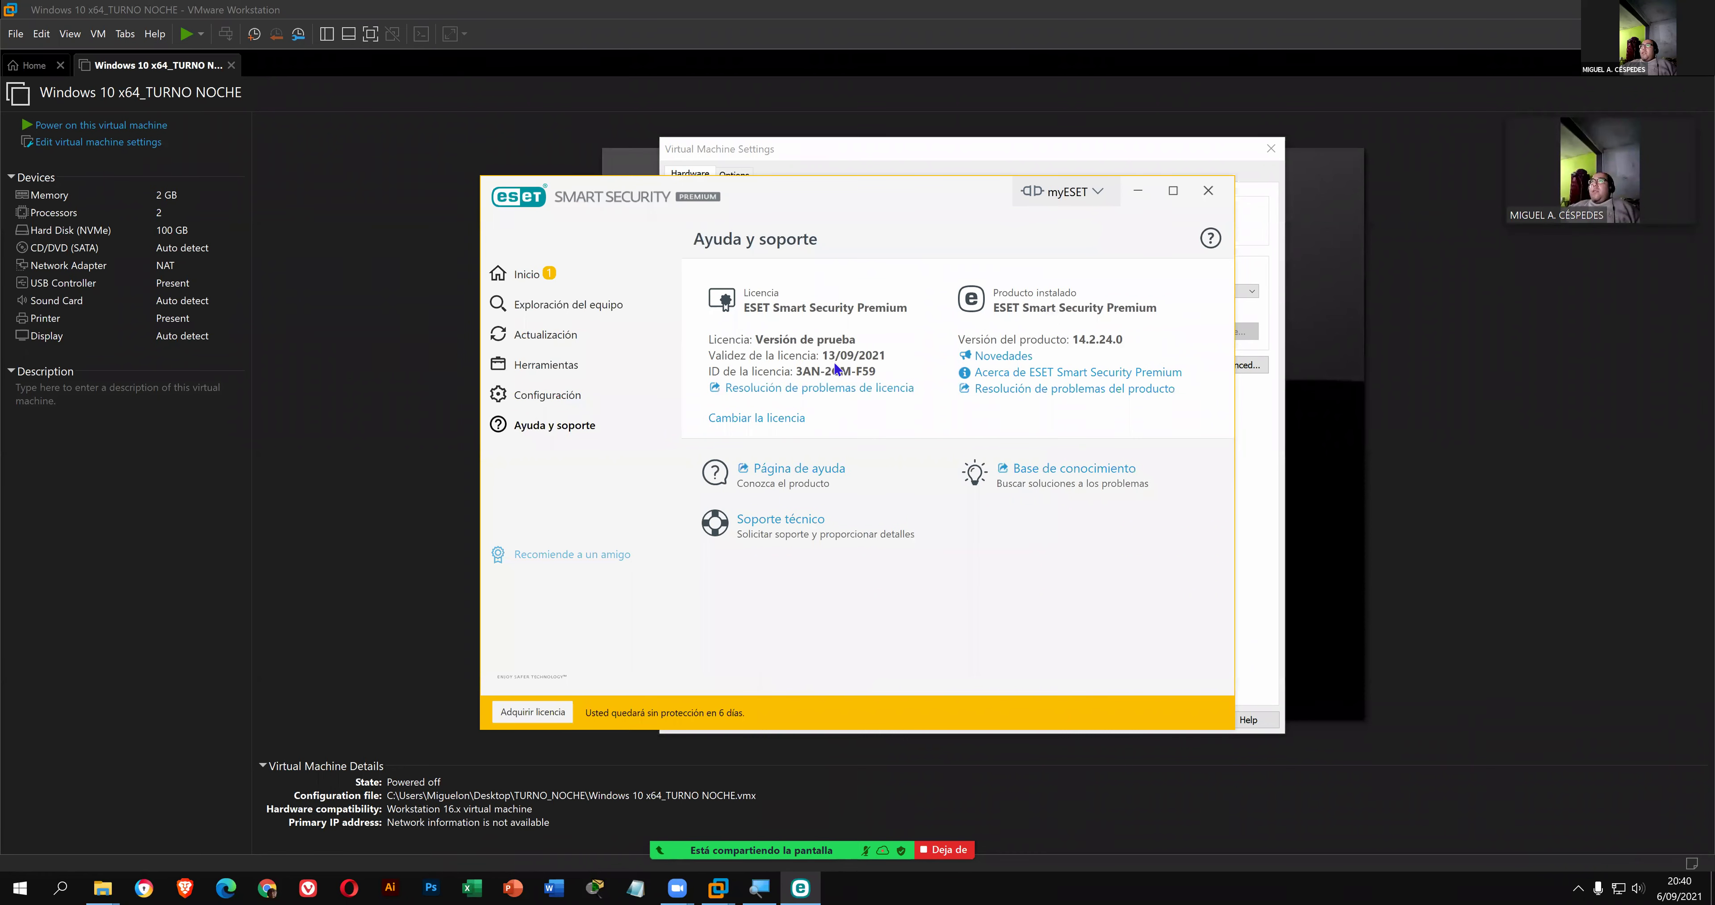
click(1683, 885)
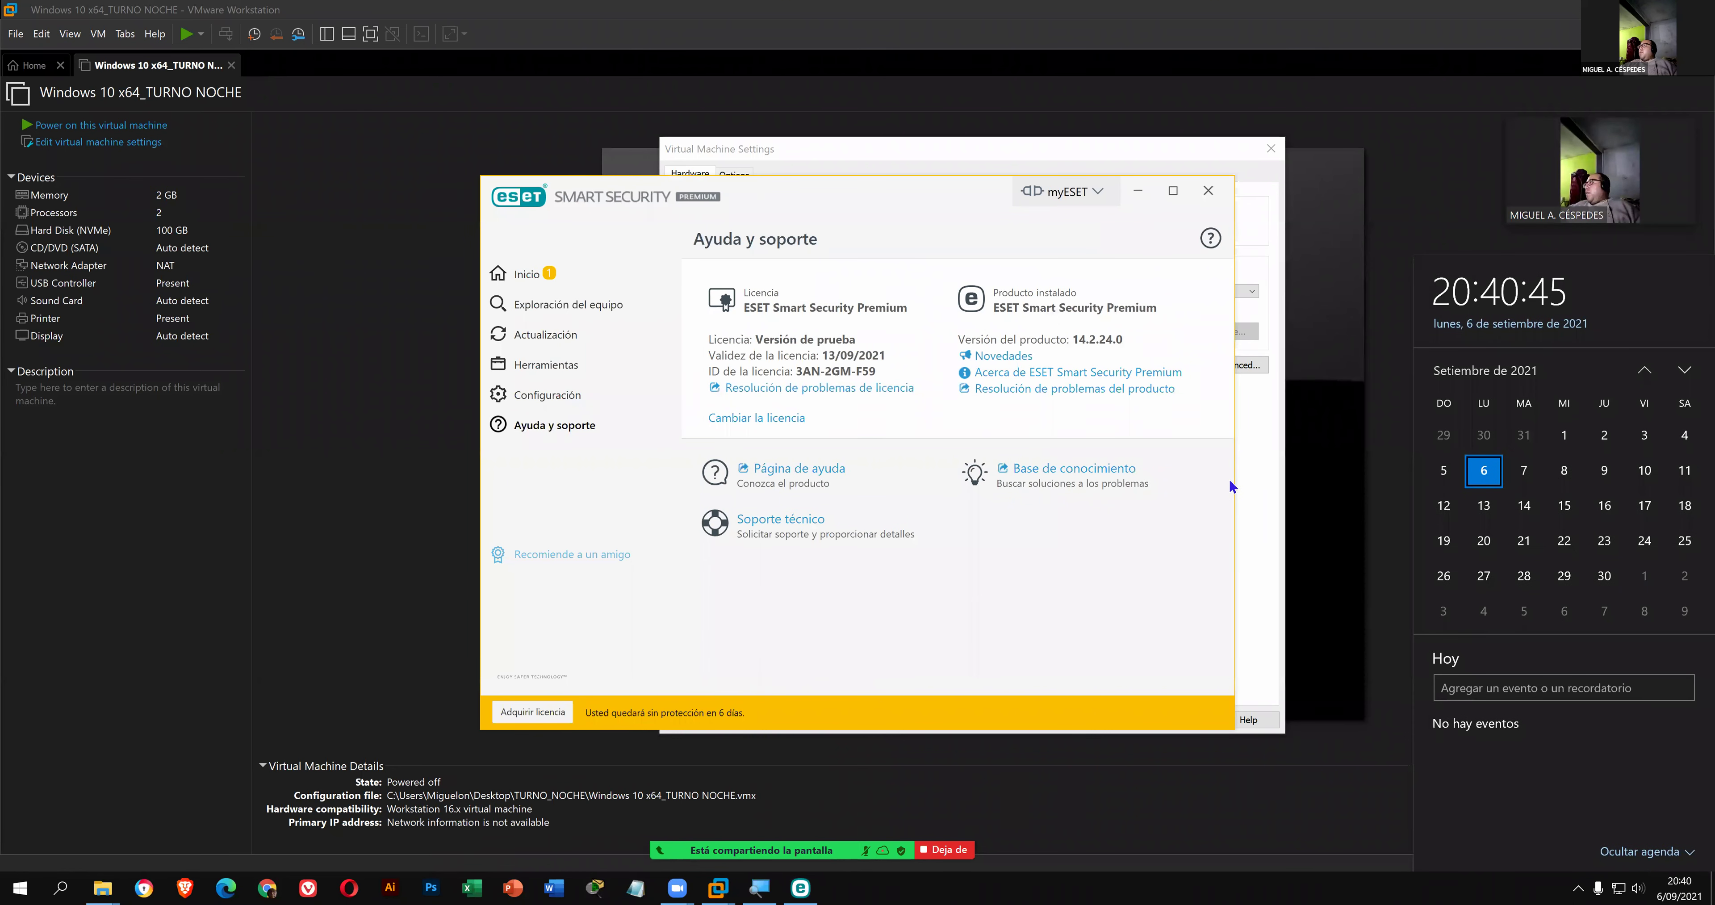
click(903, 259)
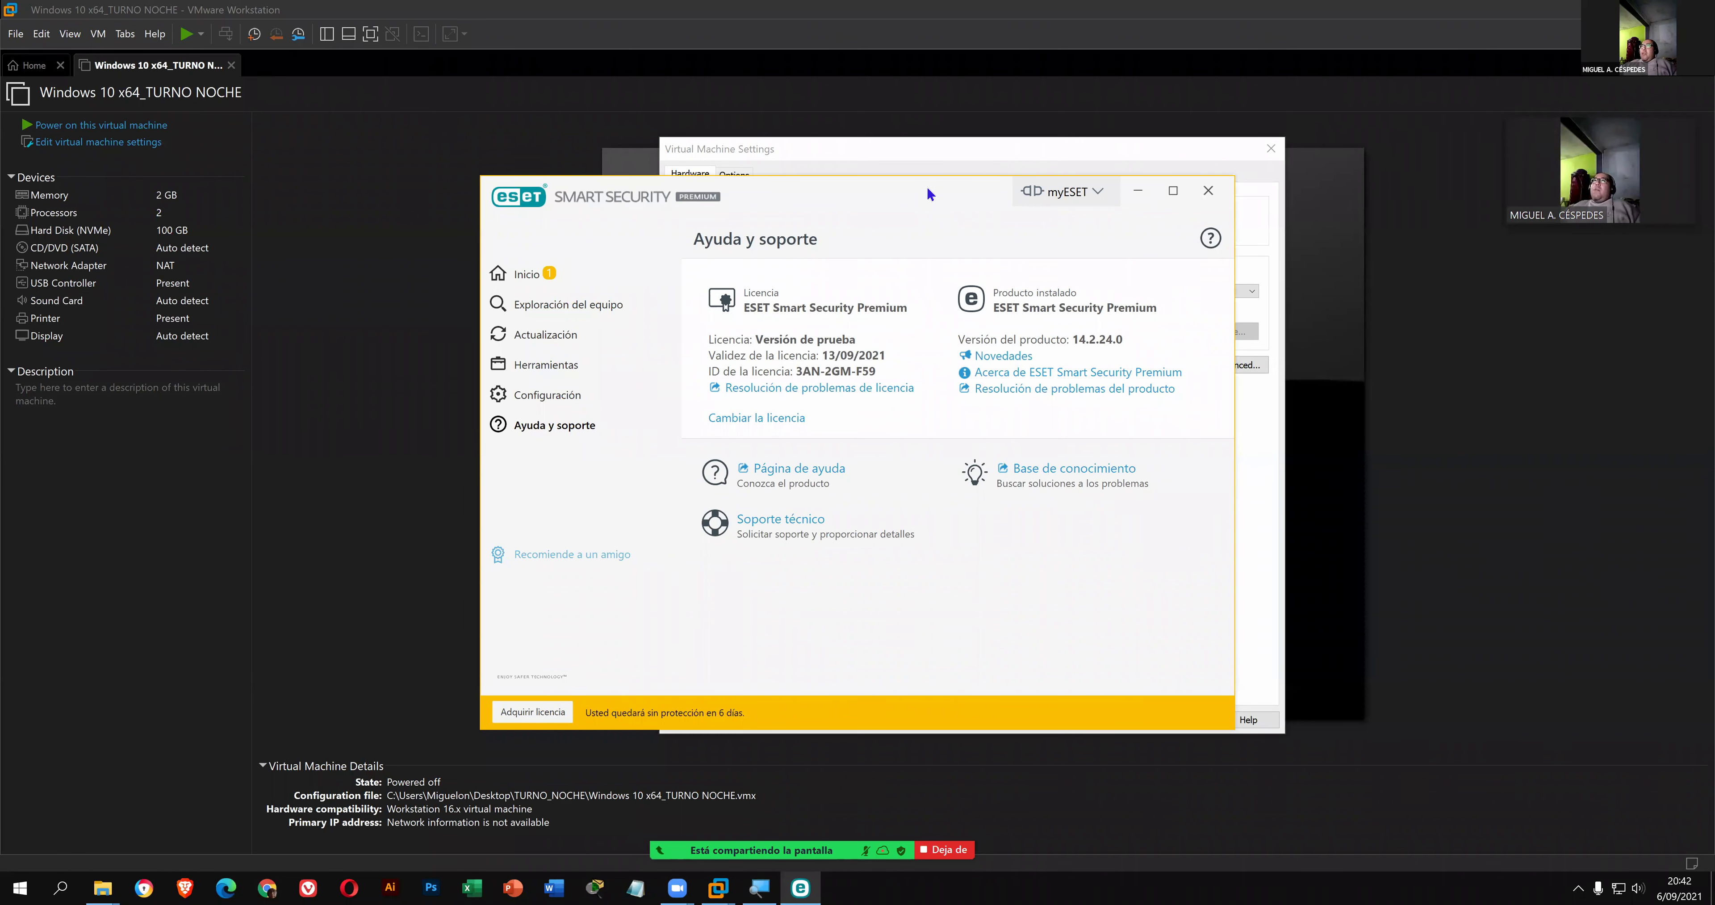
drag(928, 193, 971, 204)
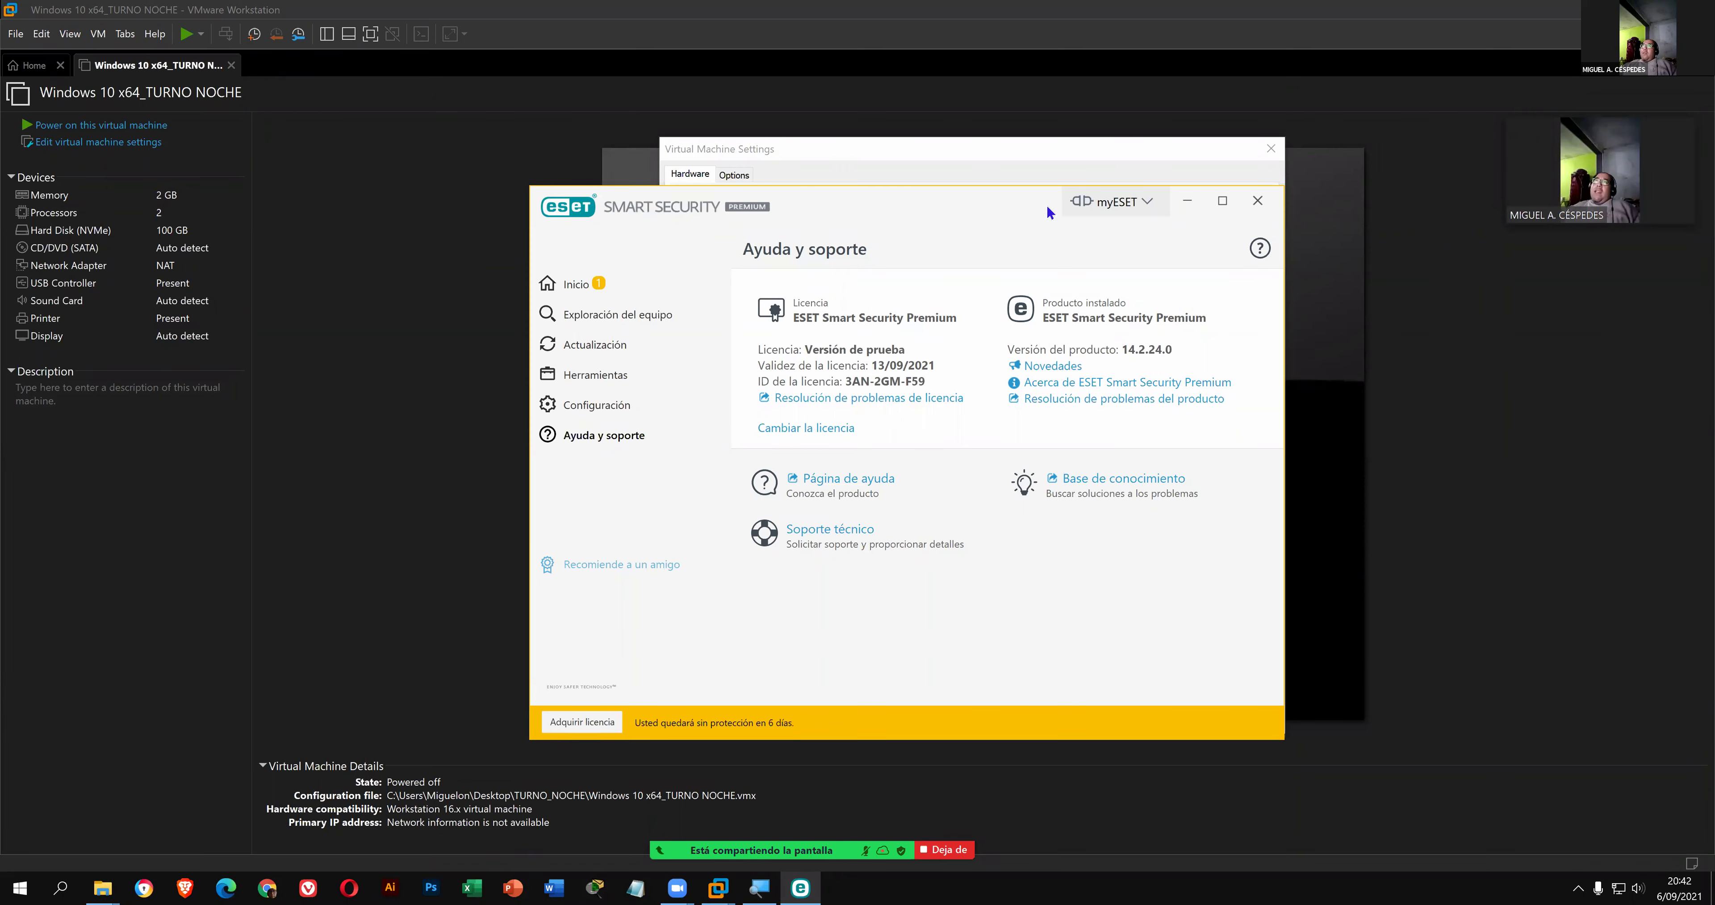
click(1258, 201)
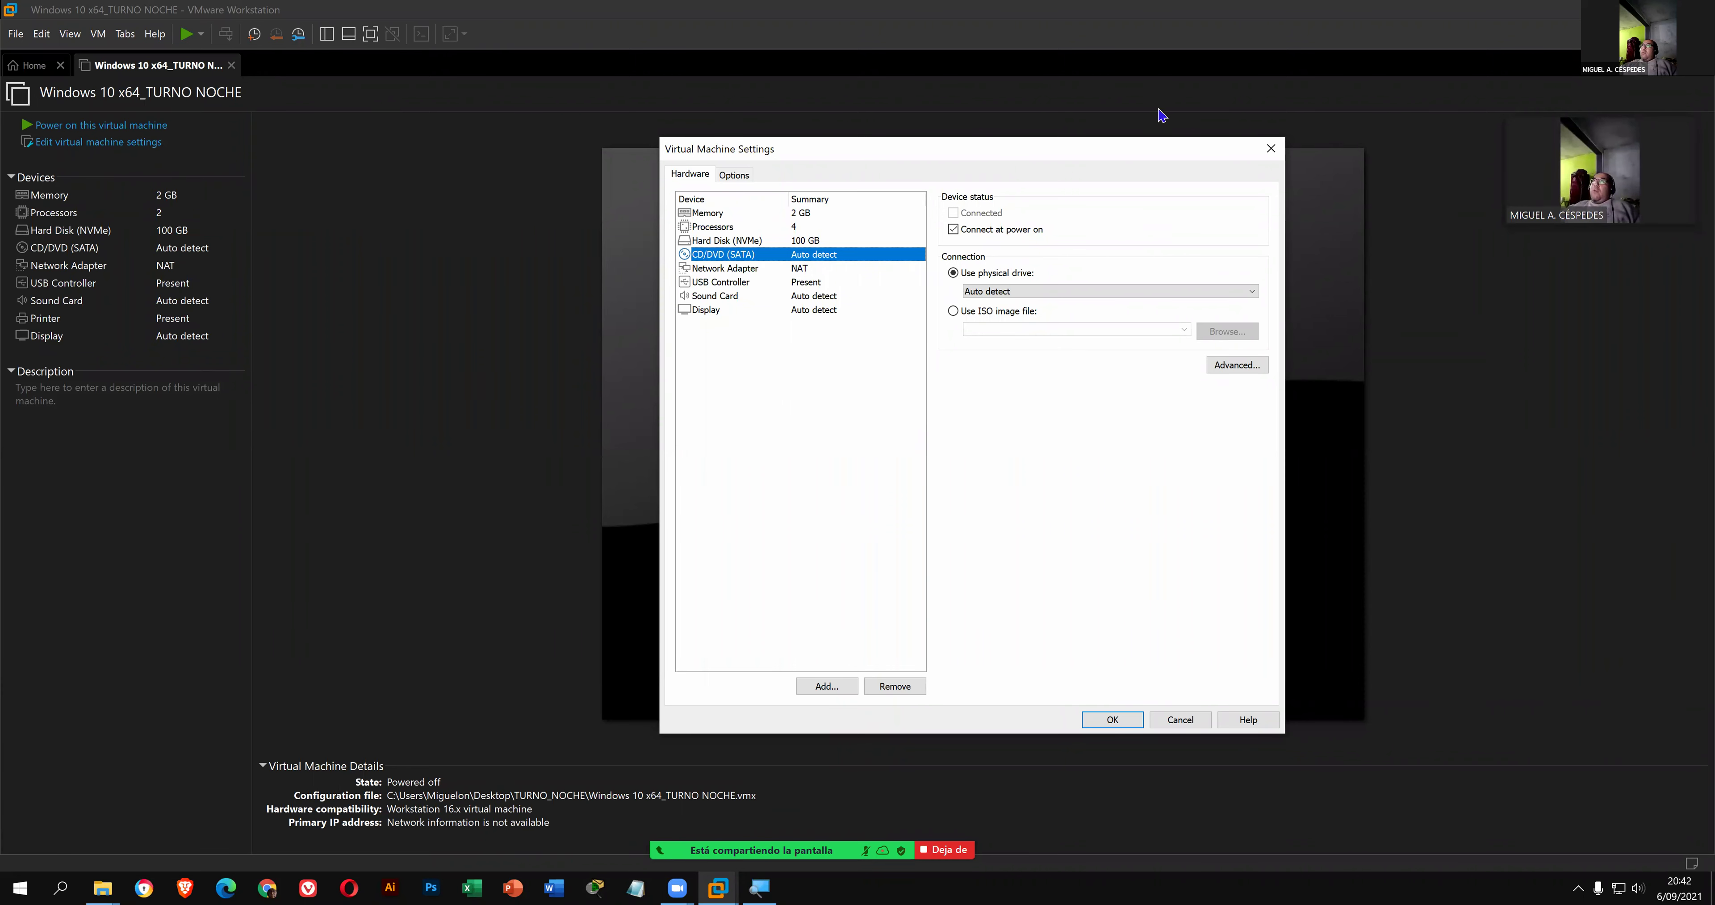
- Set the CD/DVD (SATA) connection to the physical drive and save the virtual machine's hardware settings
drag(1111, 148, 1097, 150)
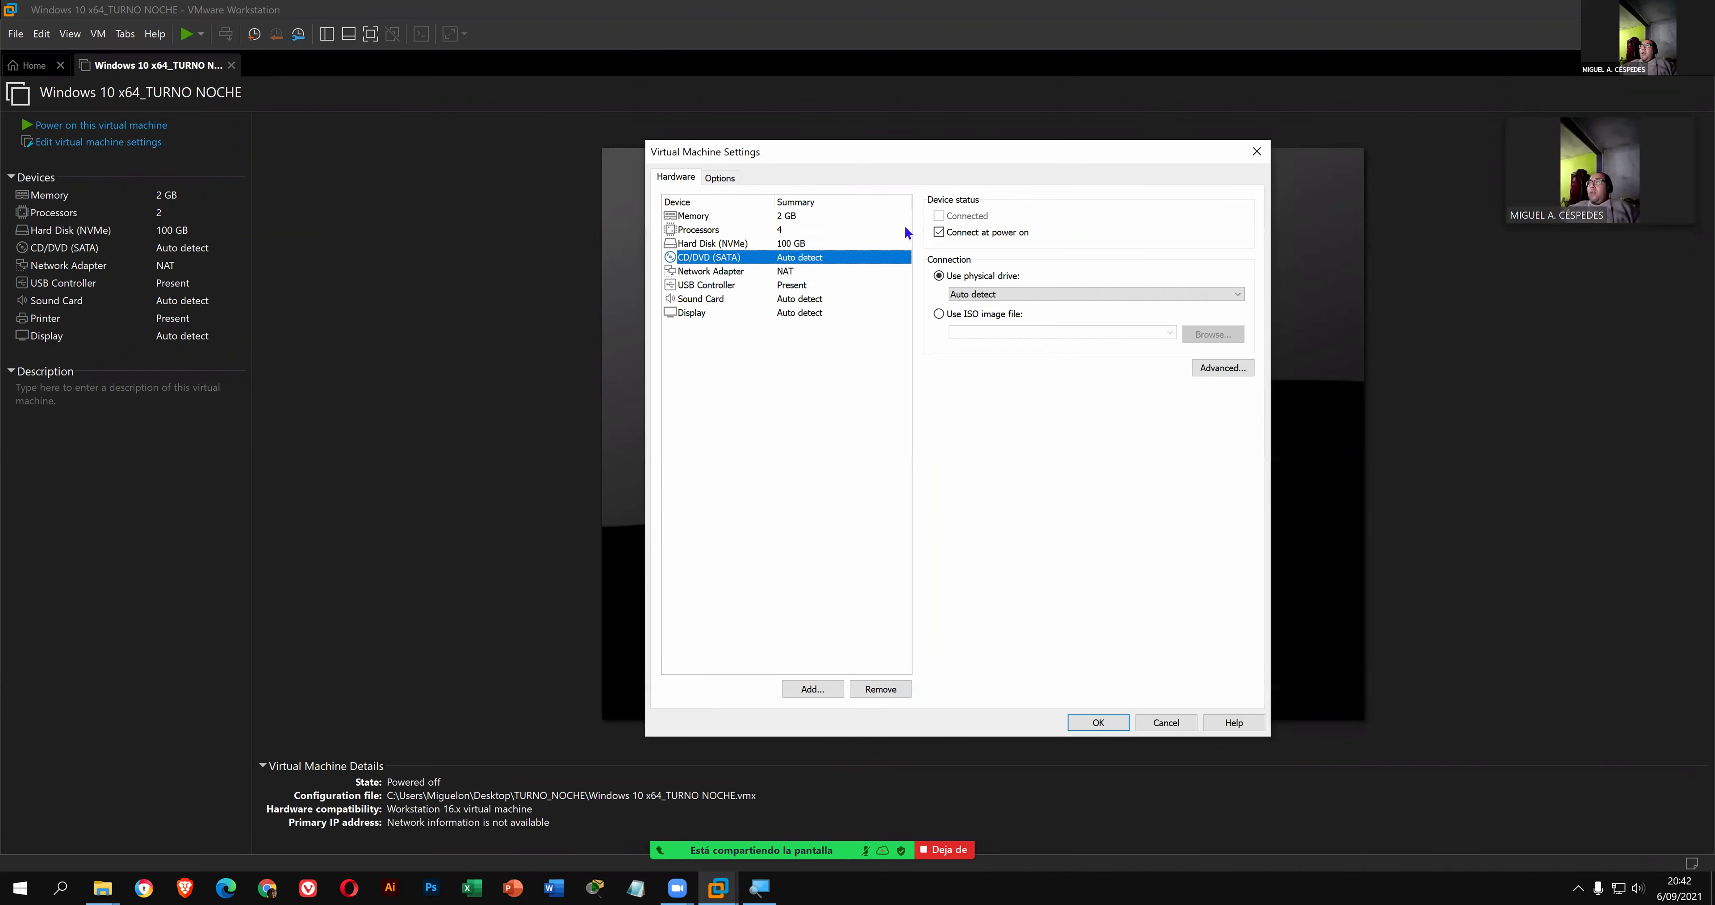
click(973, 312)
click(988, 275)
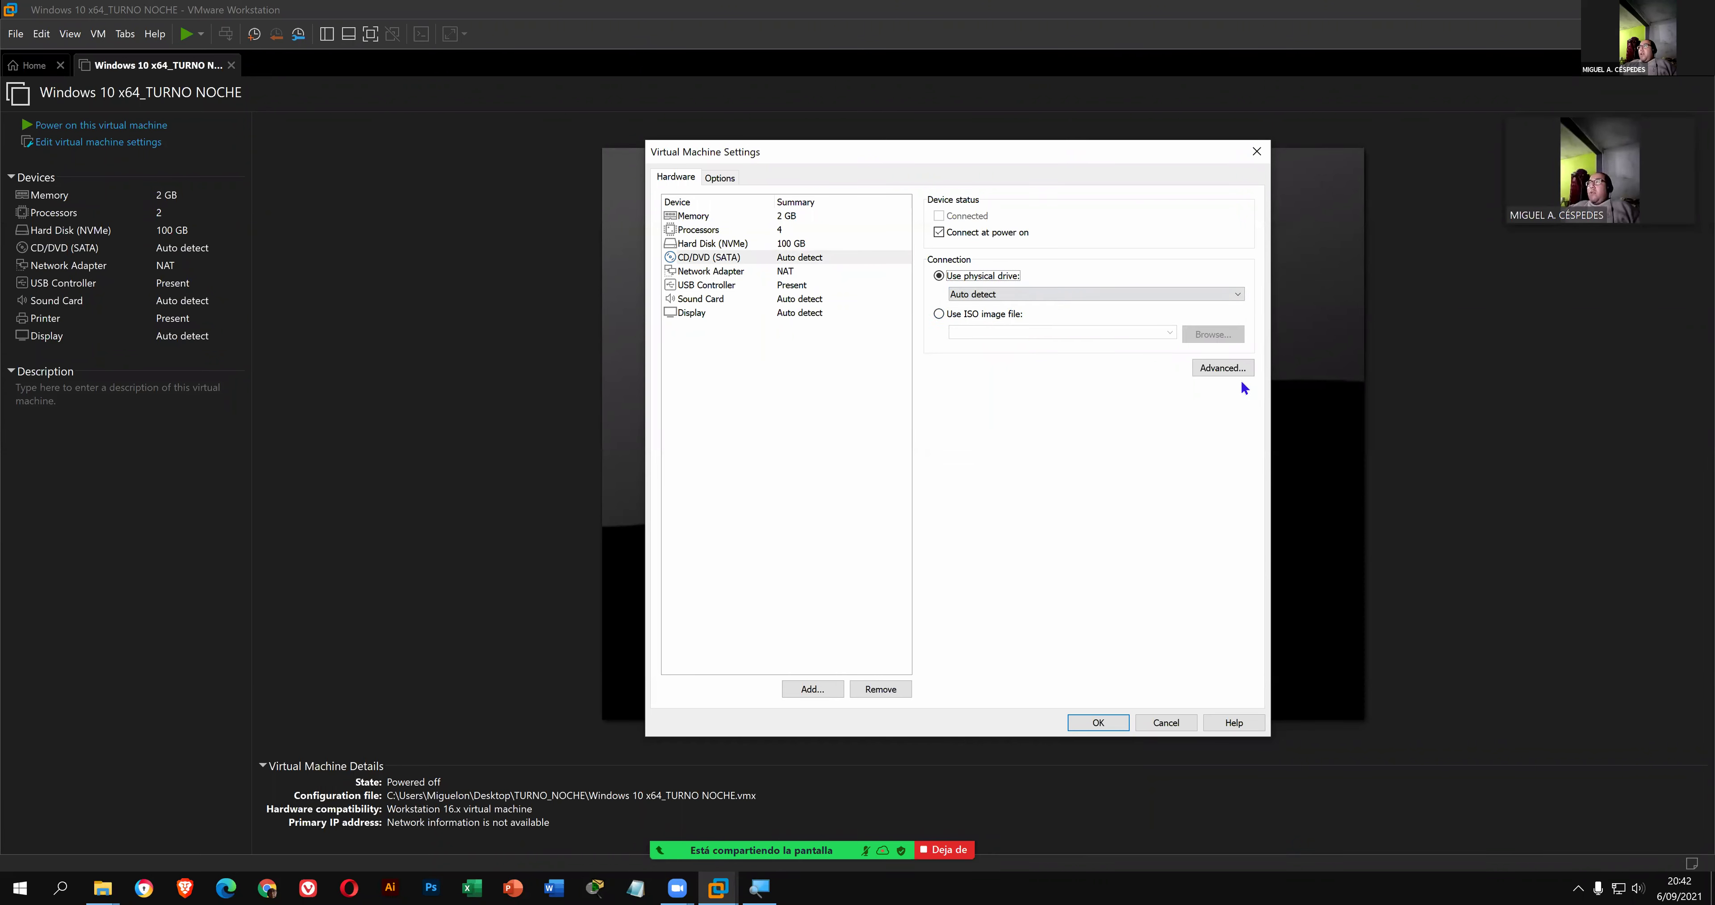
click(1110, 721)
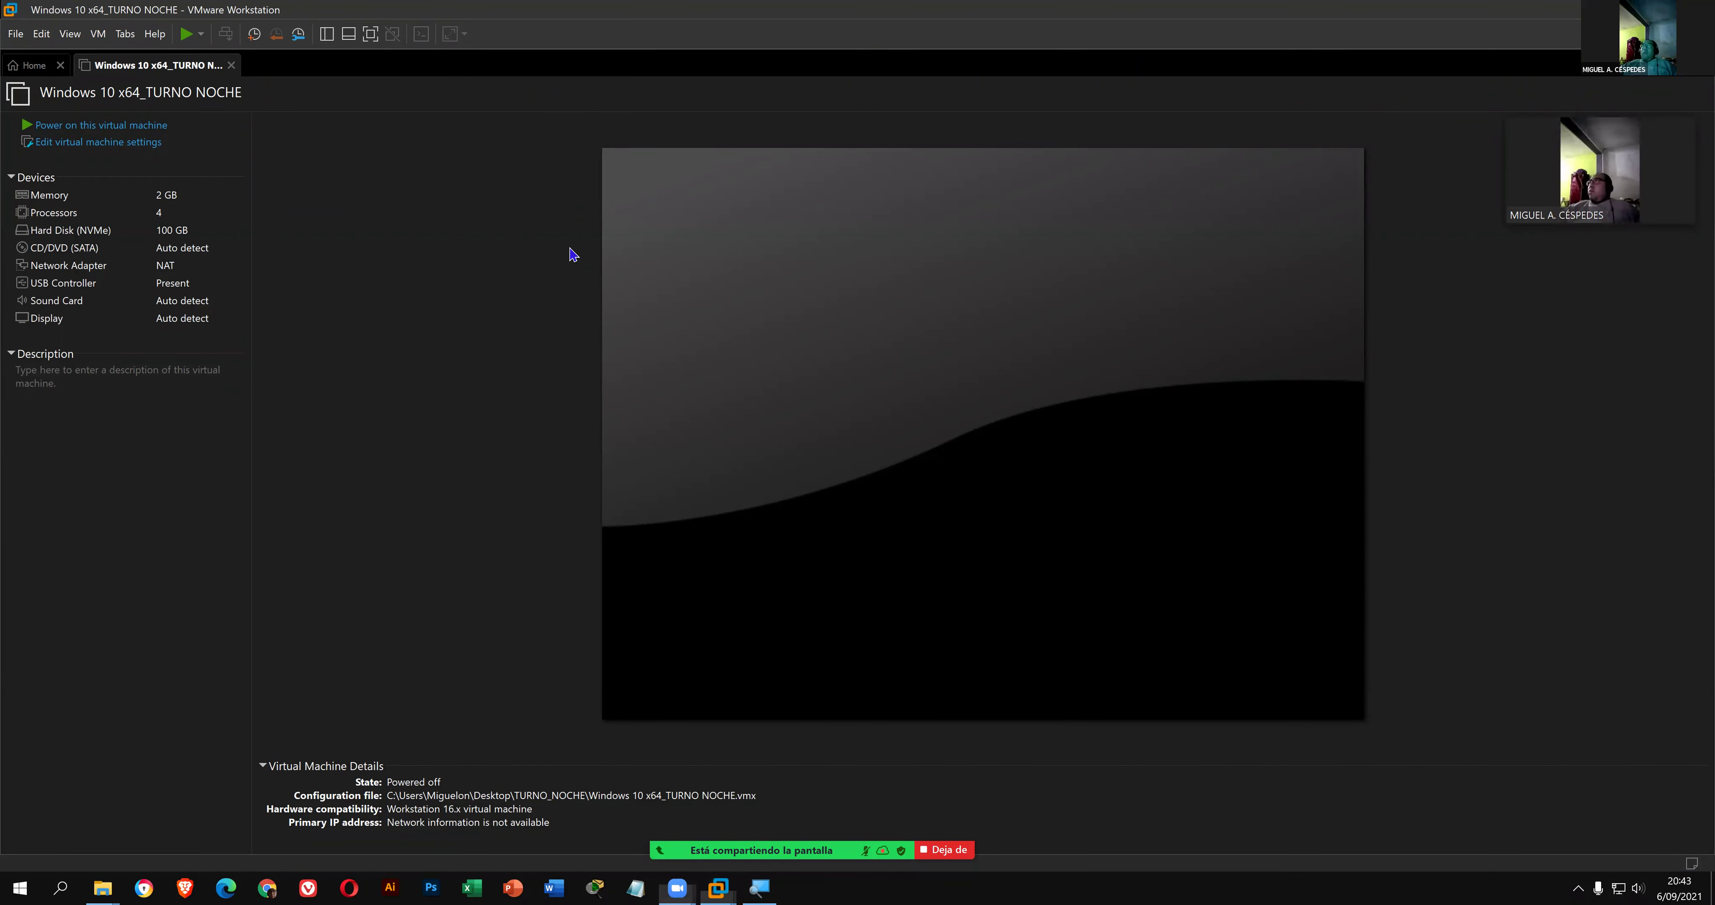
- Refresh the desktop and open the TURNO_NOCHE folder to view the virtual machine's files
key(super+d)
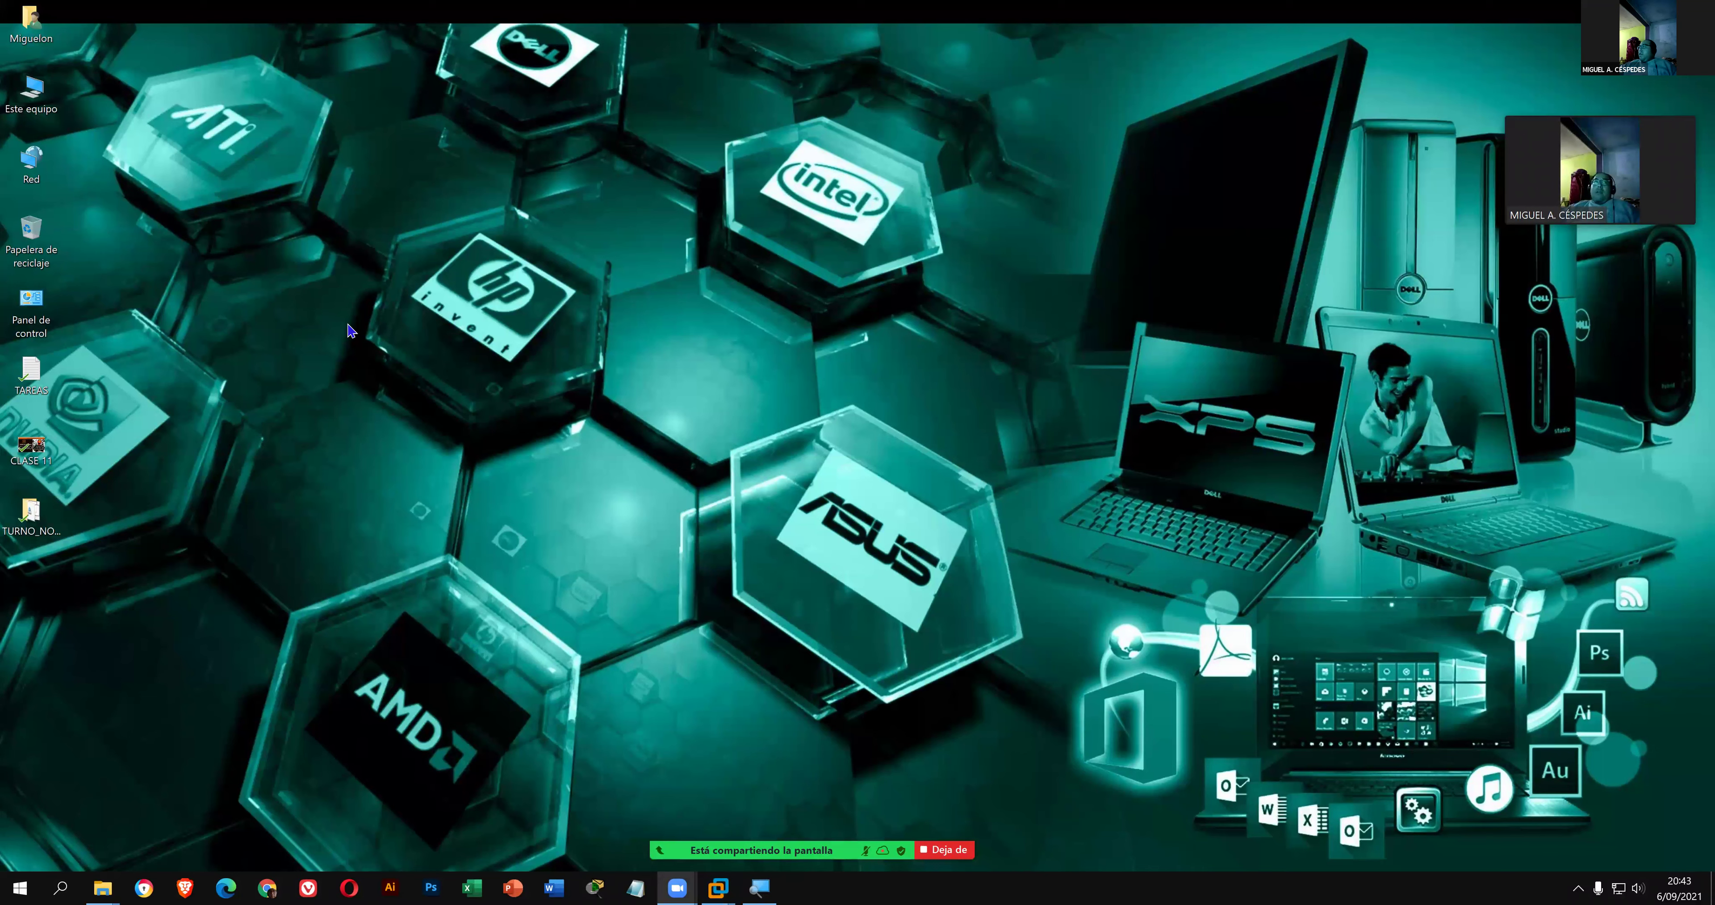
right_click(347, 323)
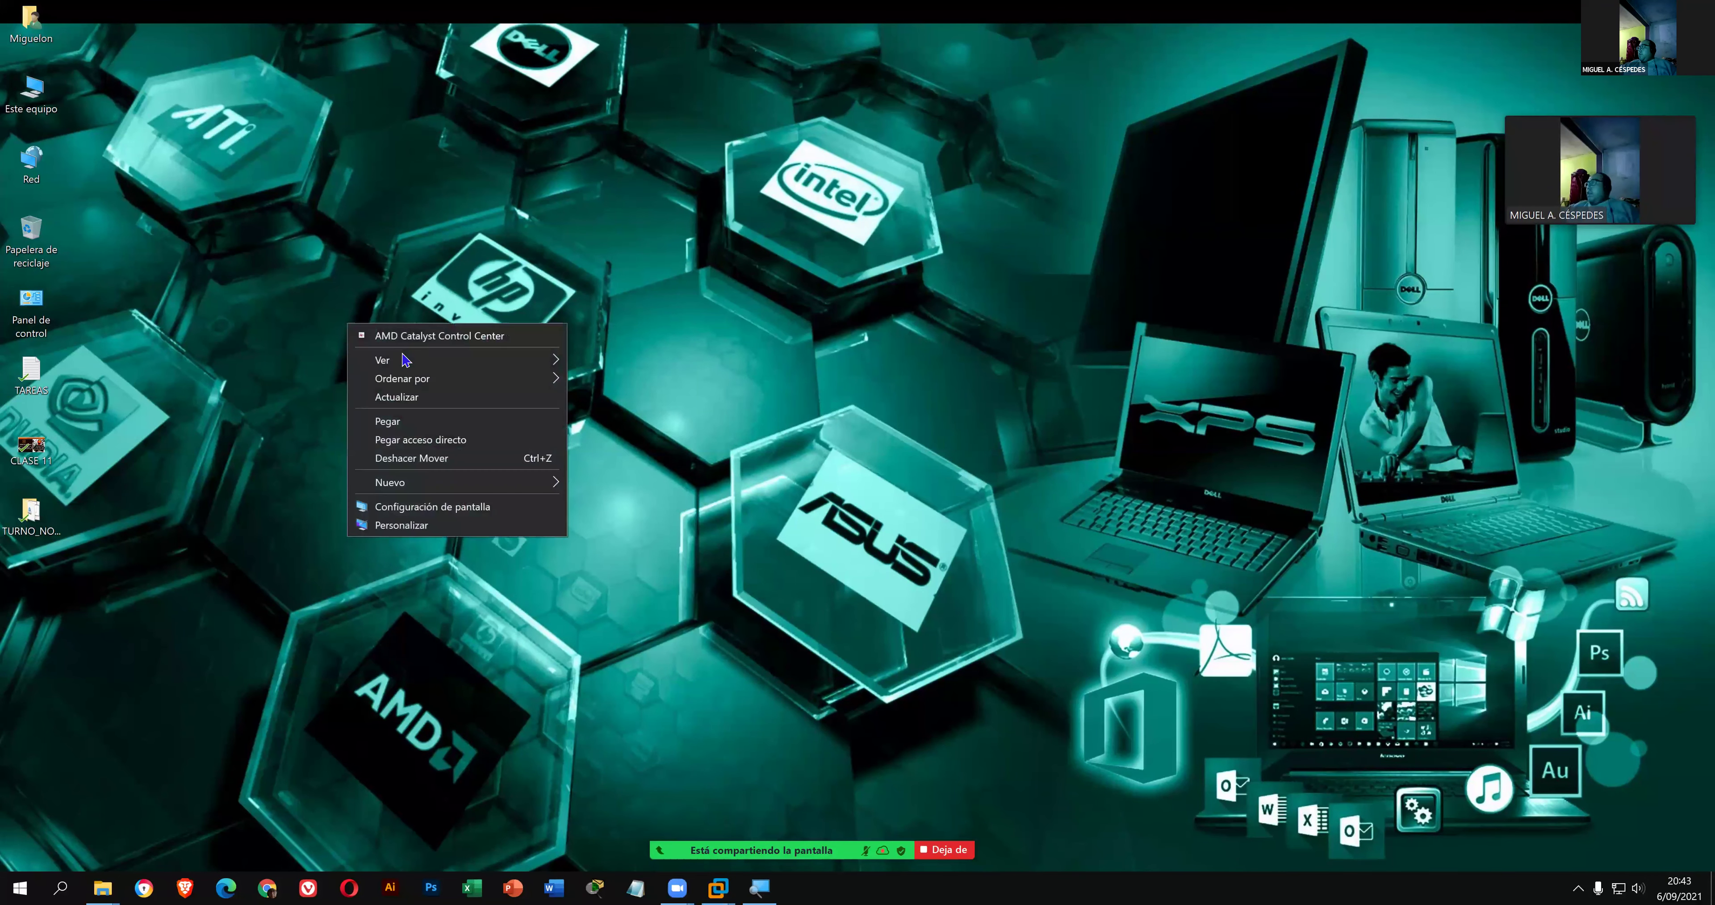
click(377, 397)
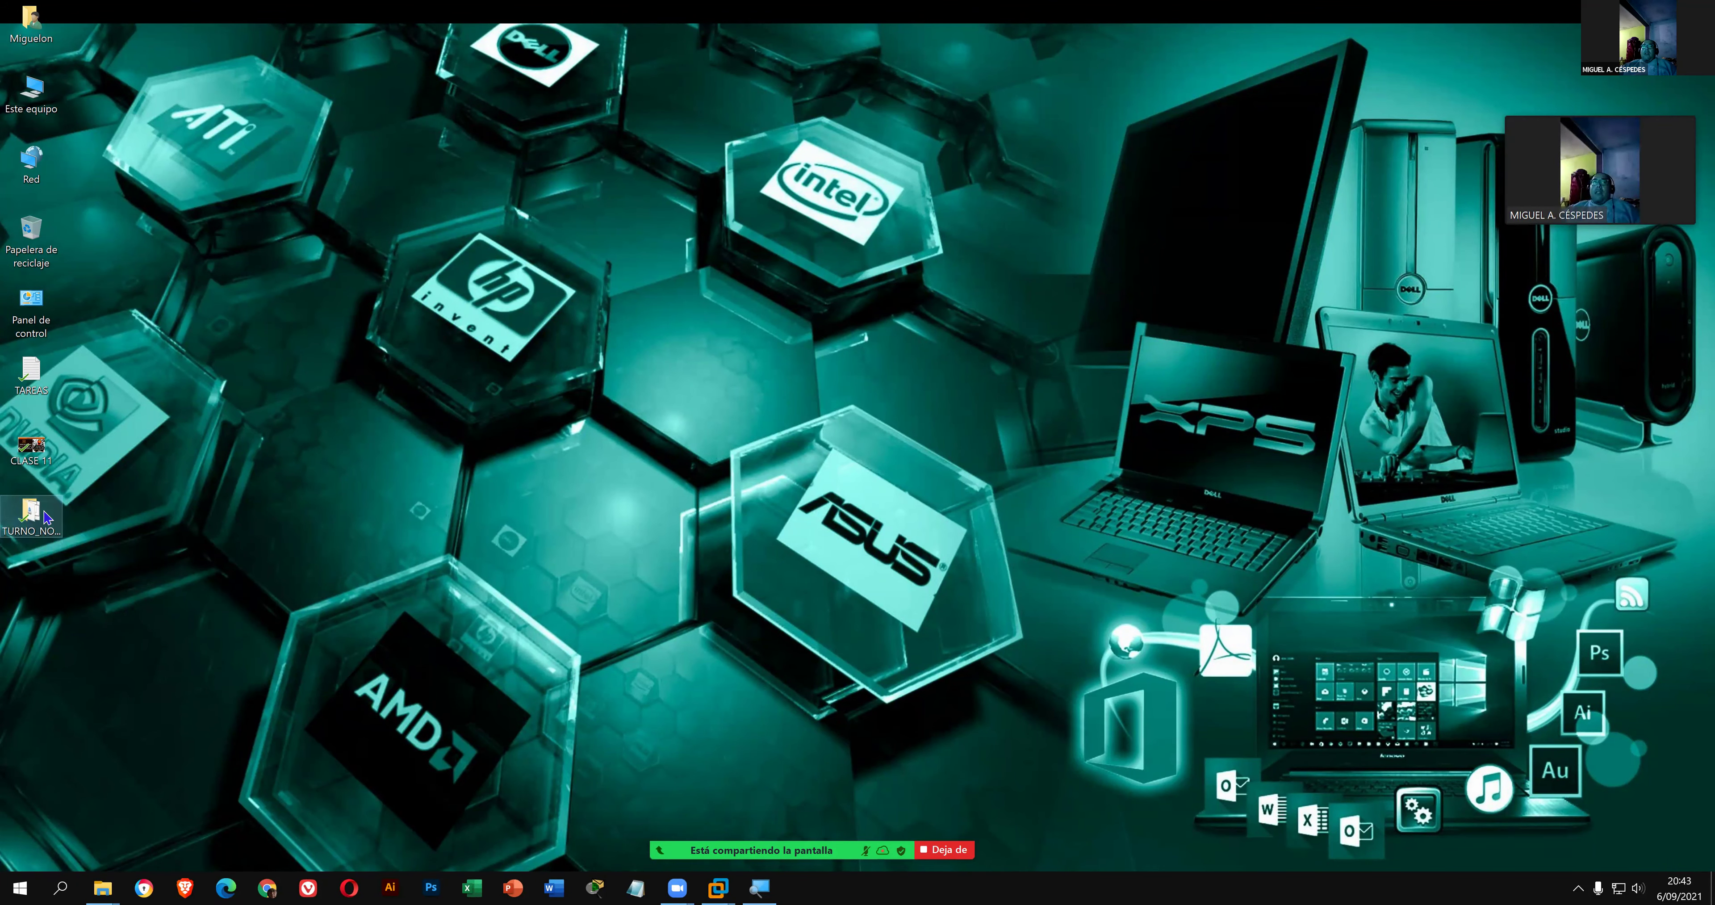
double_click(47, 517)
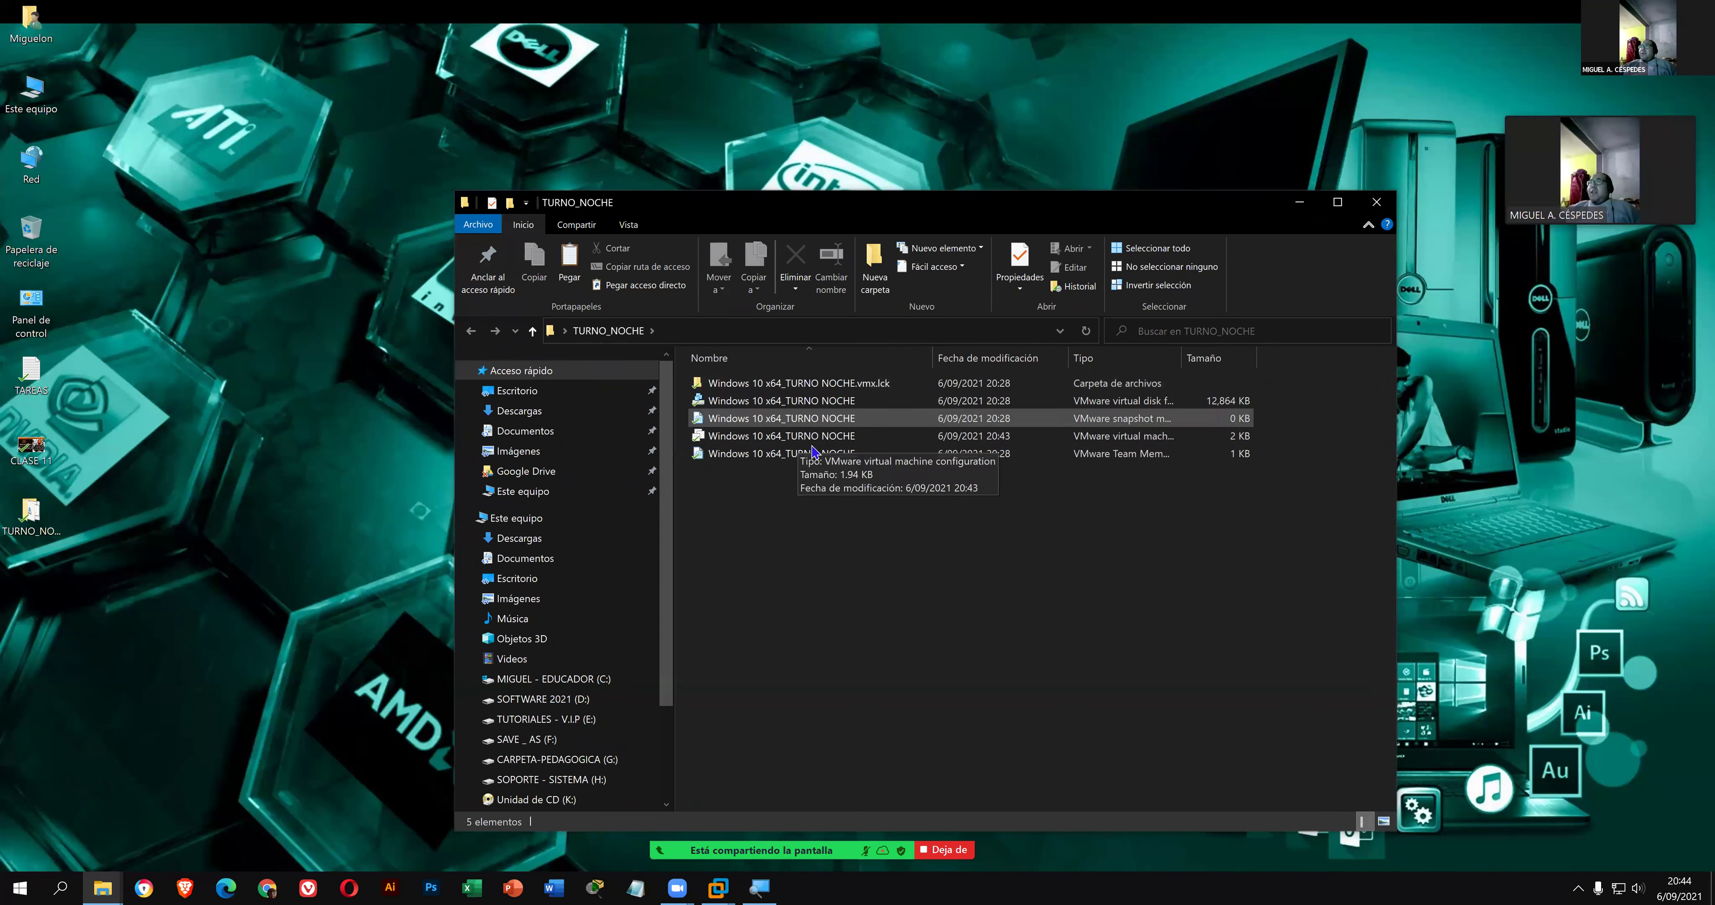
- Open Este equipo in a second window and arrange it beside the TURNO_NOCHE folder window
click(32, 96)
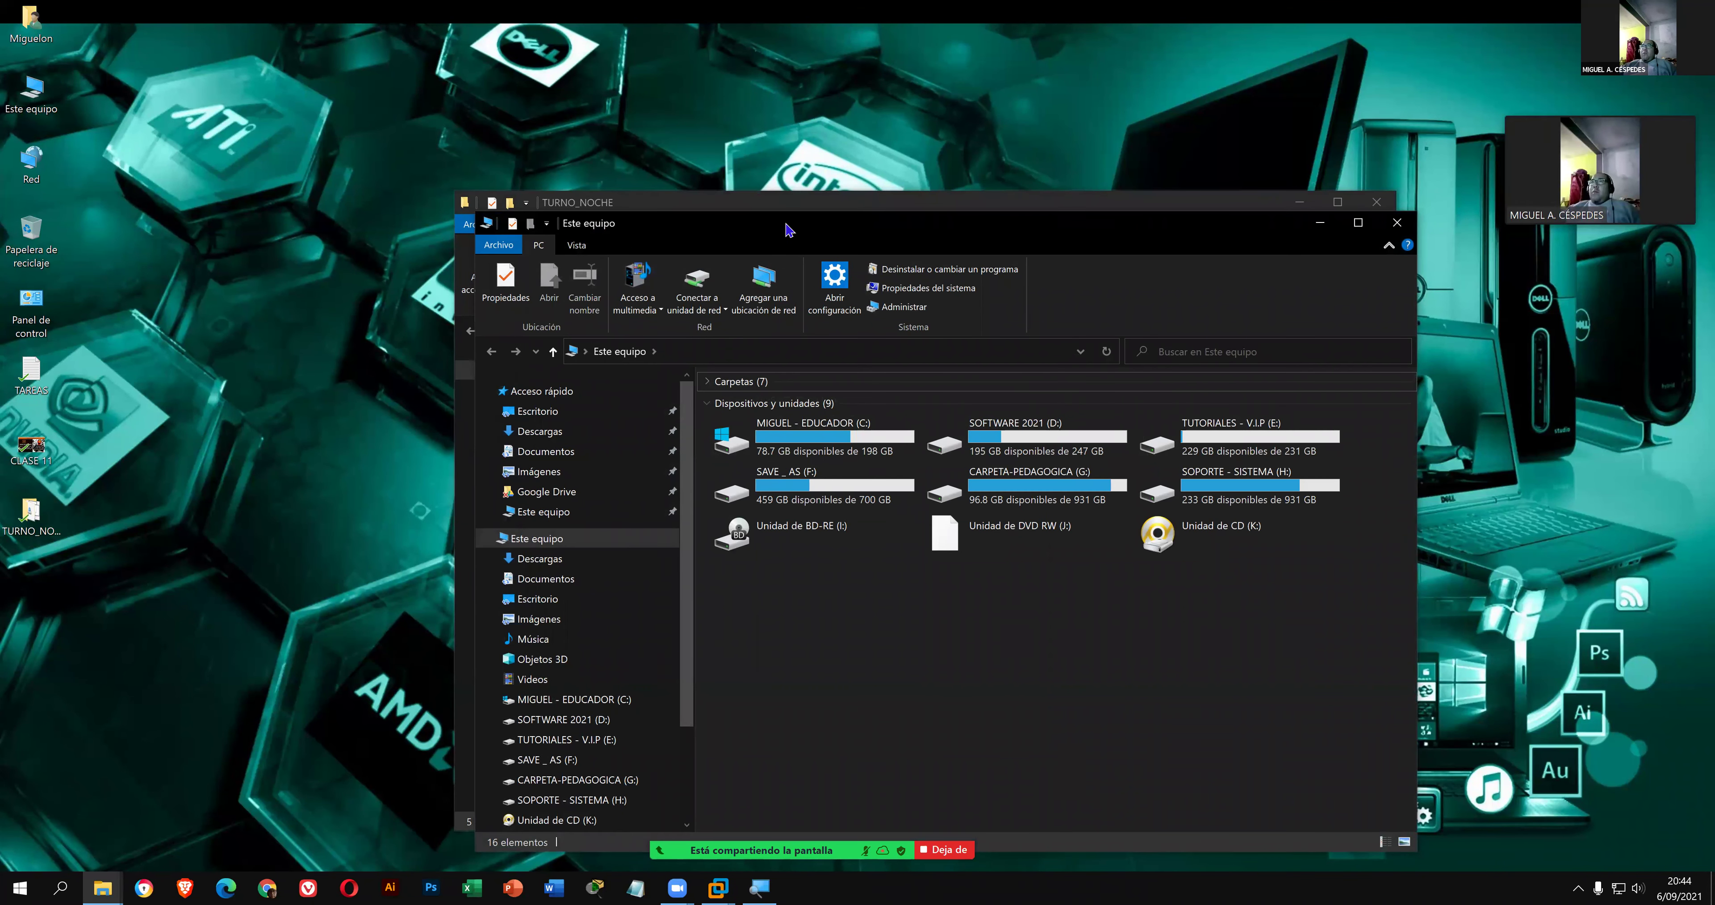
drag(994, 222, 604, 58)
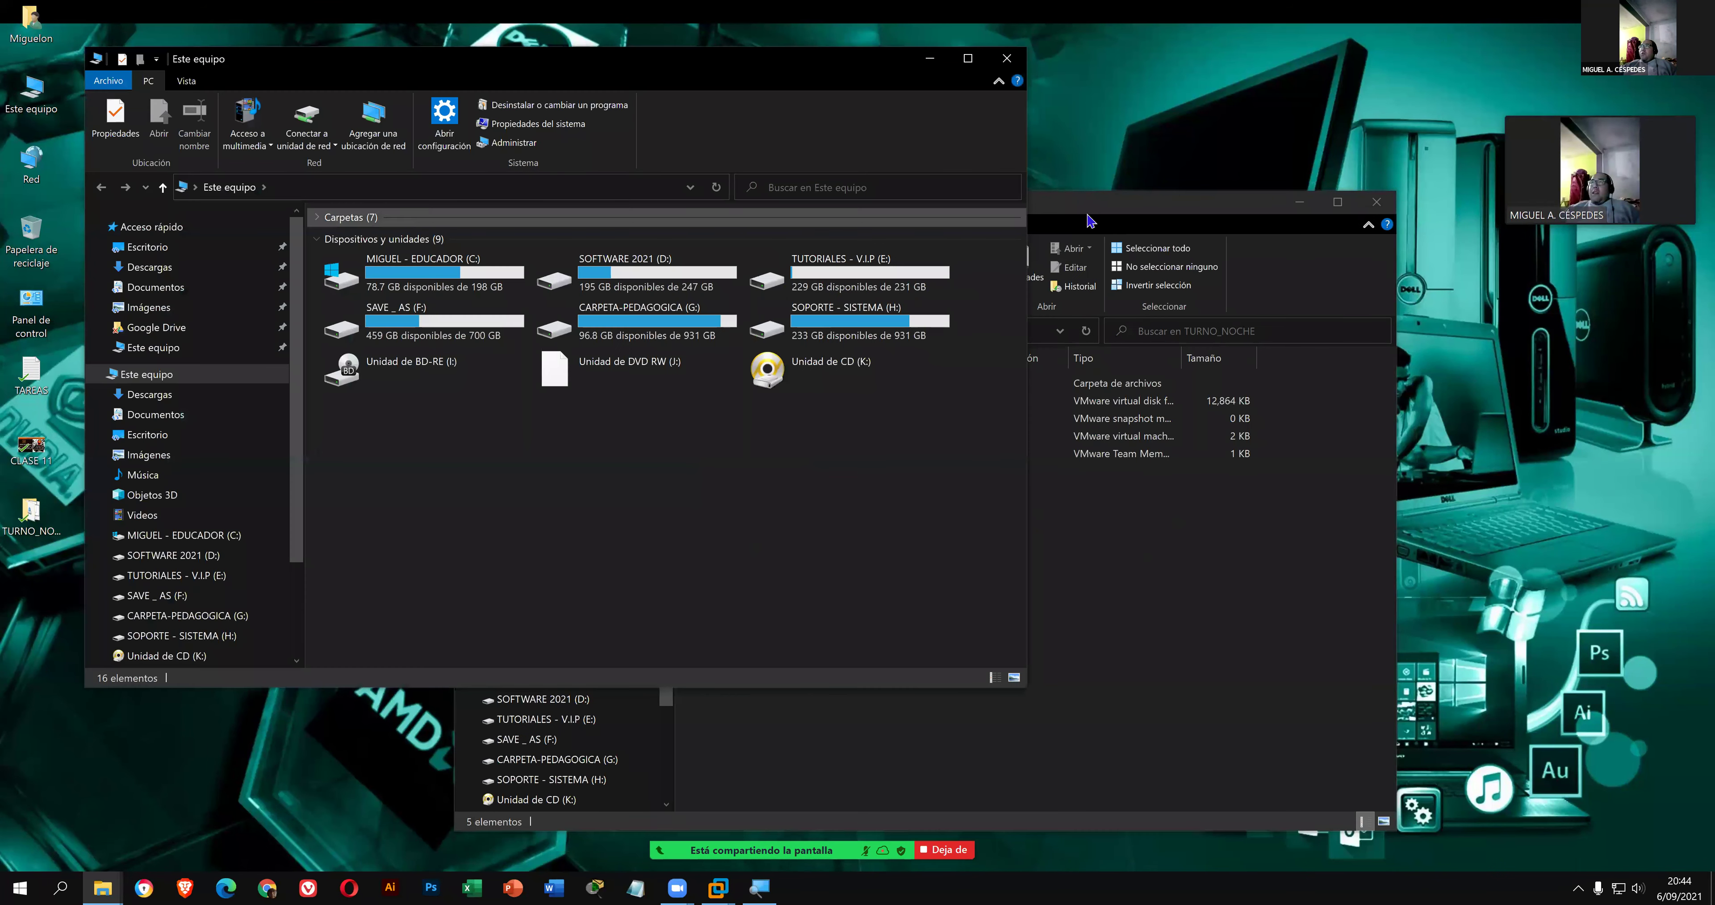
click(1119, 223)
drag(1118, 223, 1386, 260)
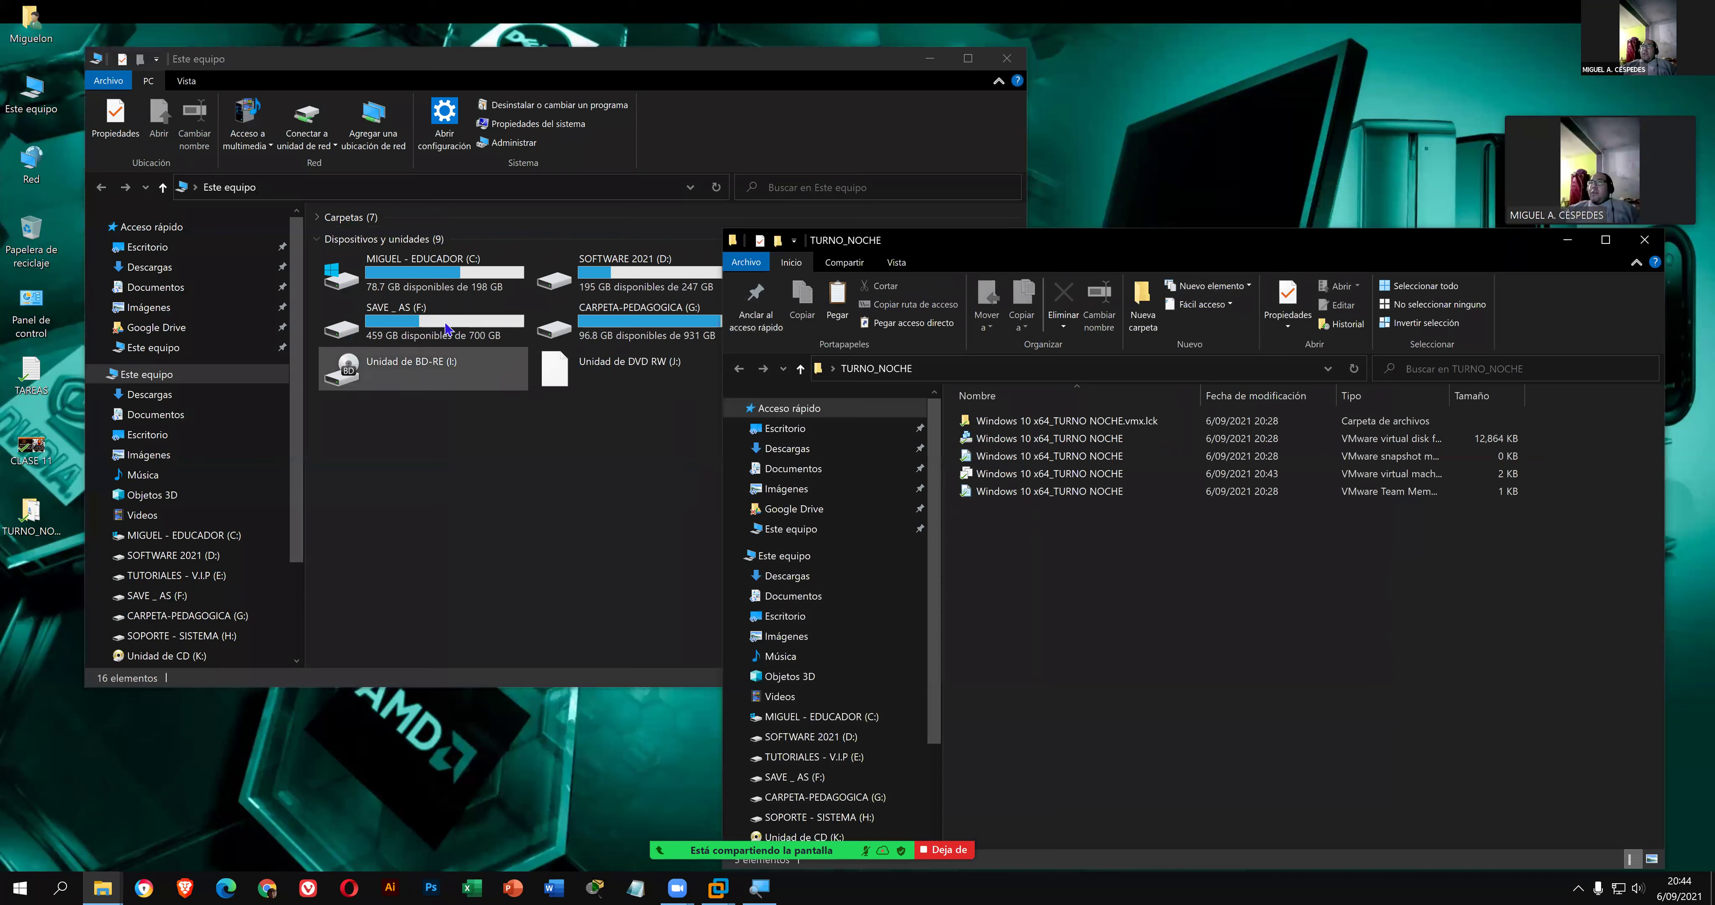
- Open the SOFTWARE 2021 (D:) drive, look inside the TALLER DE DISEÑO folder, and return to the drive's root
click(561, 285)
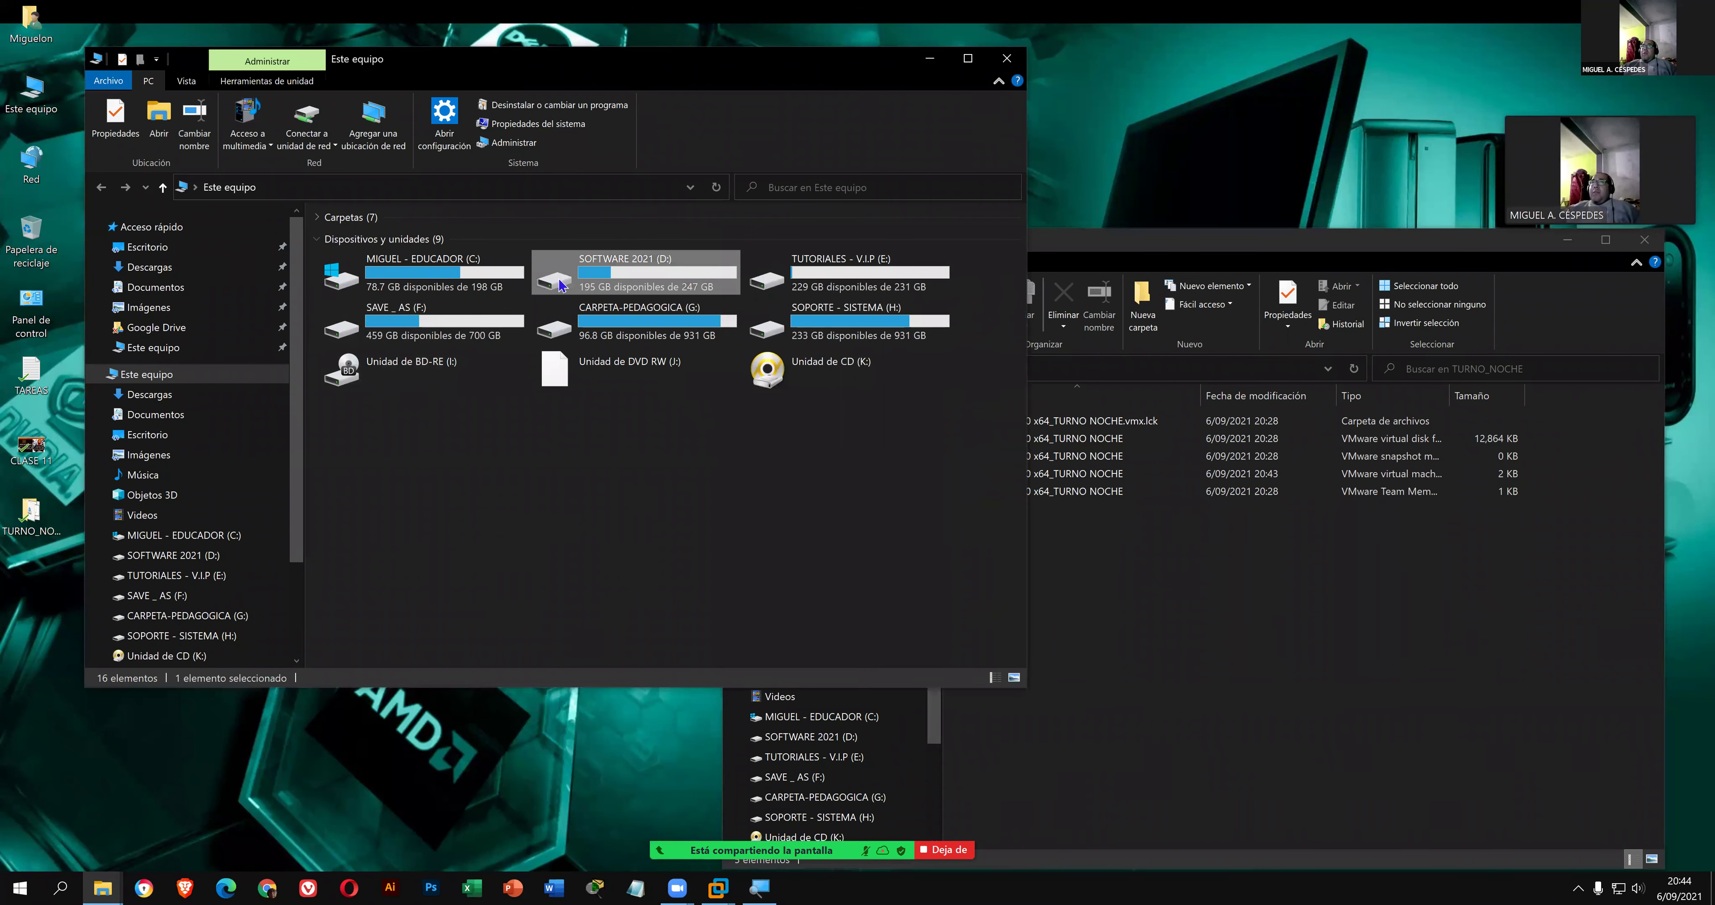
double_click(562, 285)
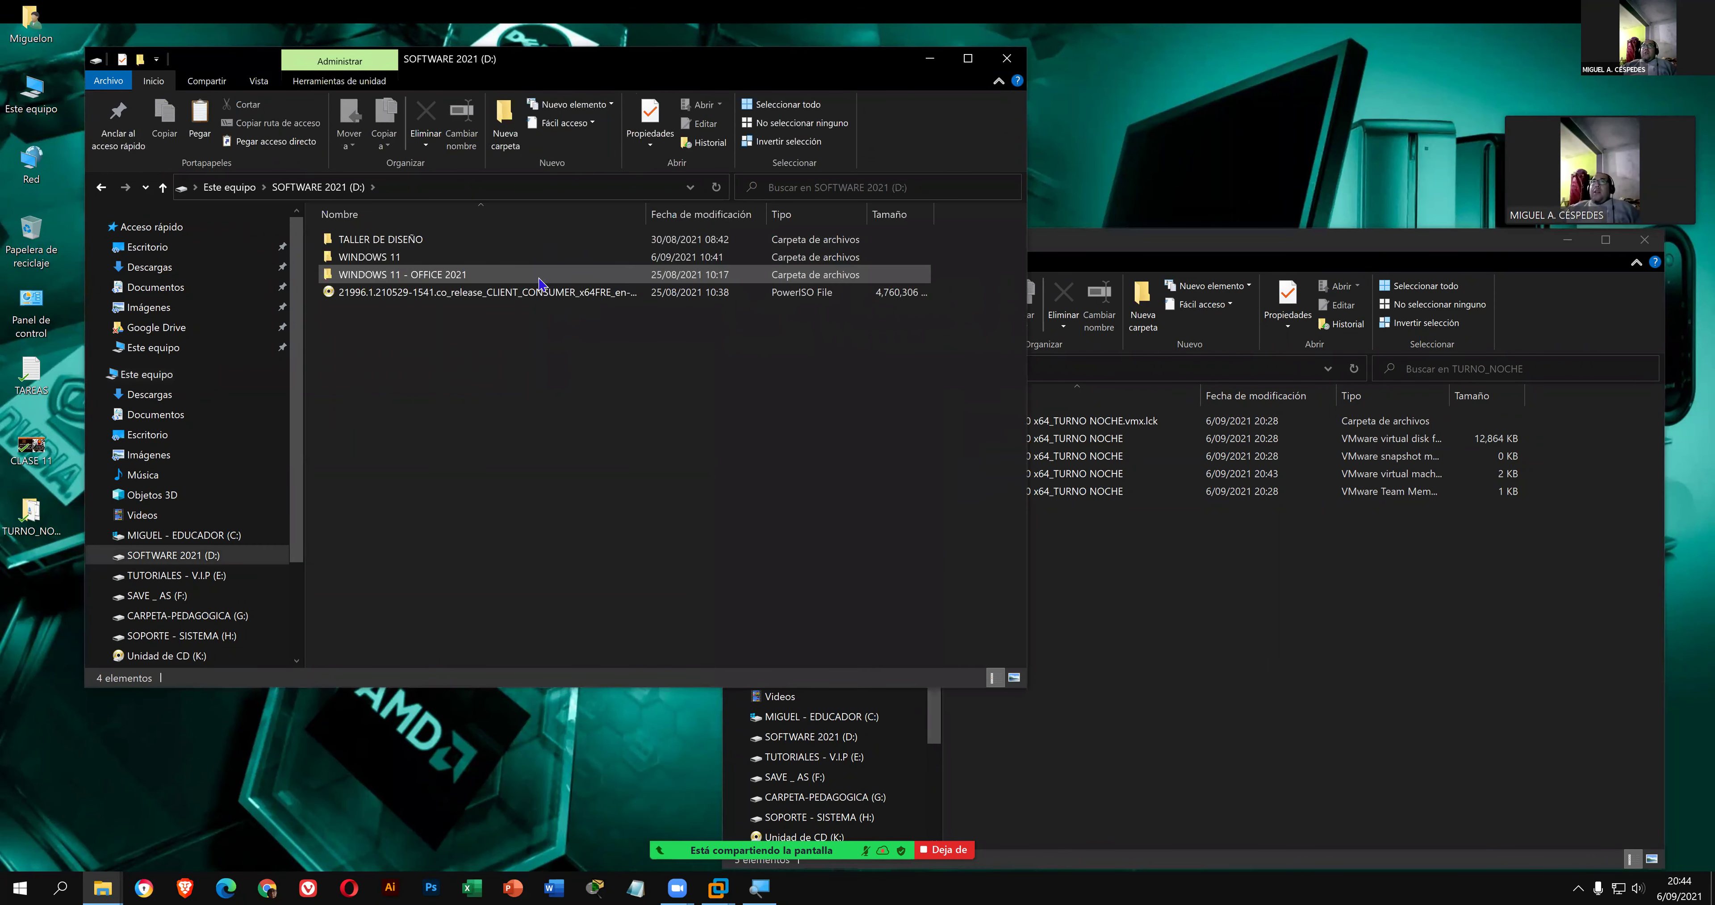
double_click(508, 243)
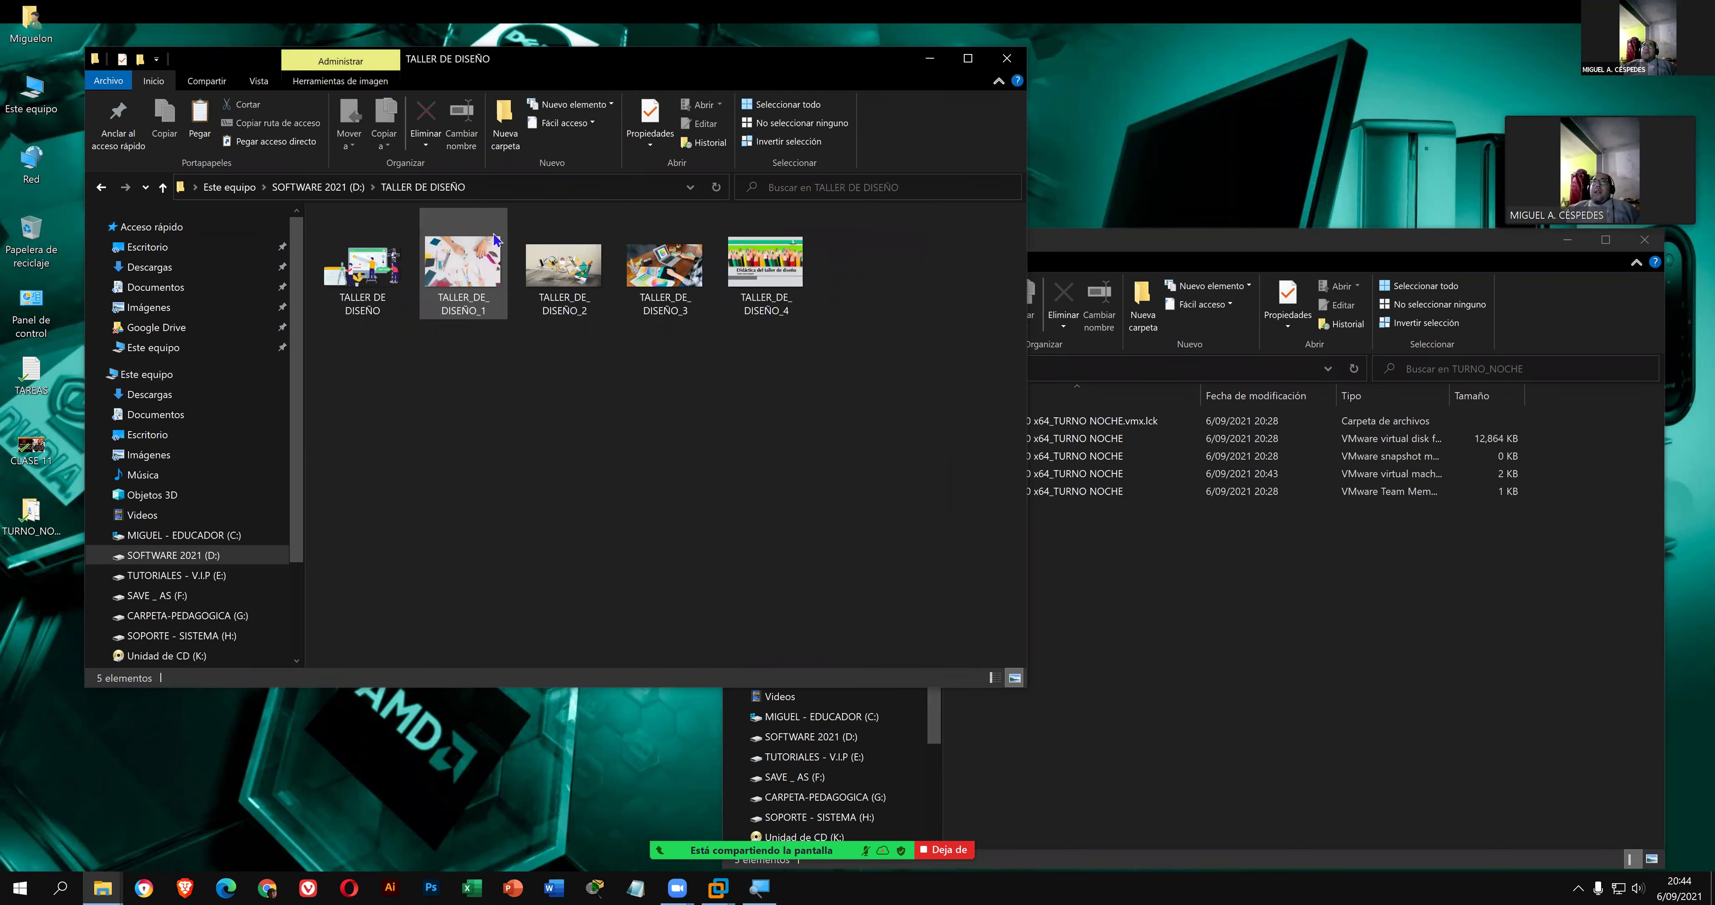
click(318, 187)
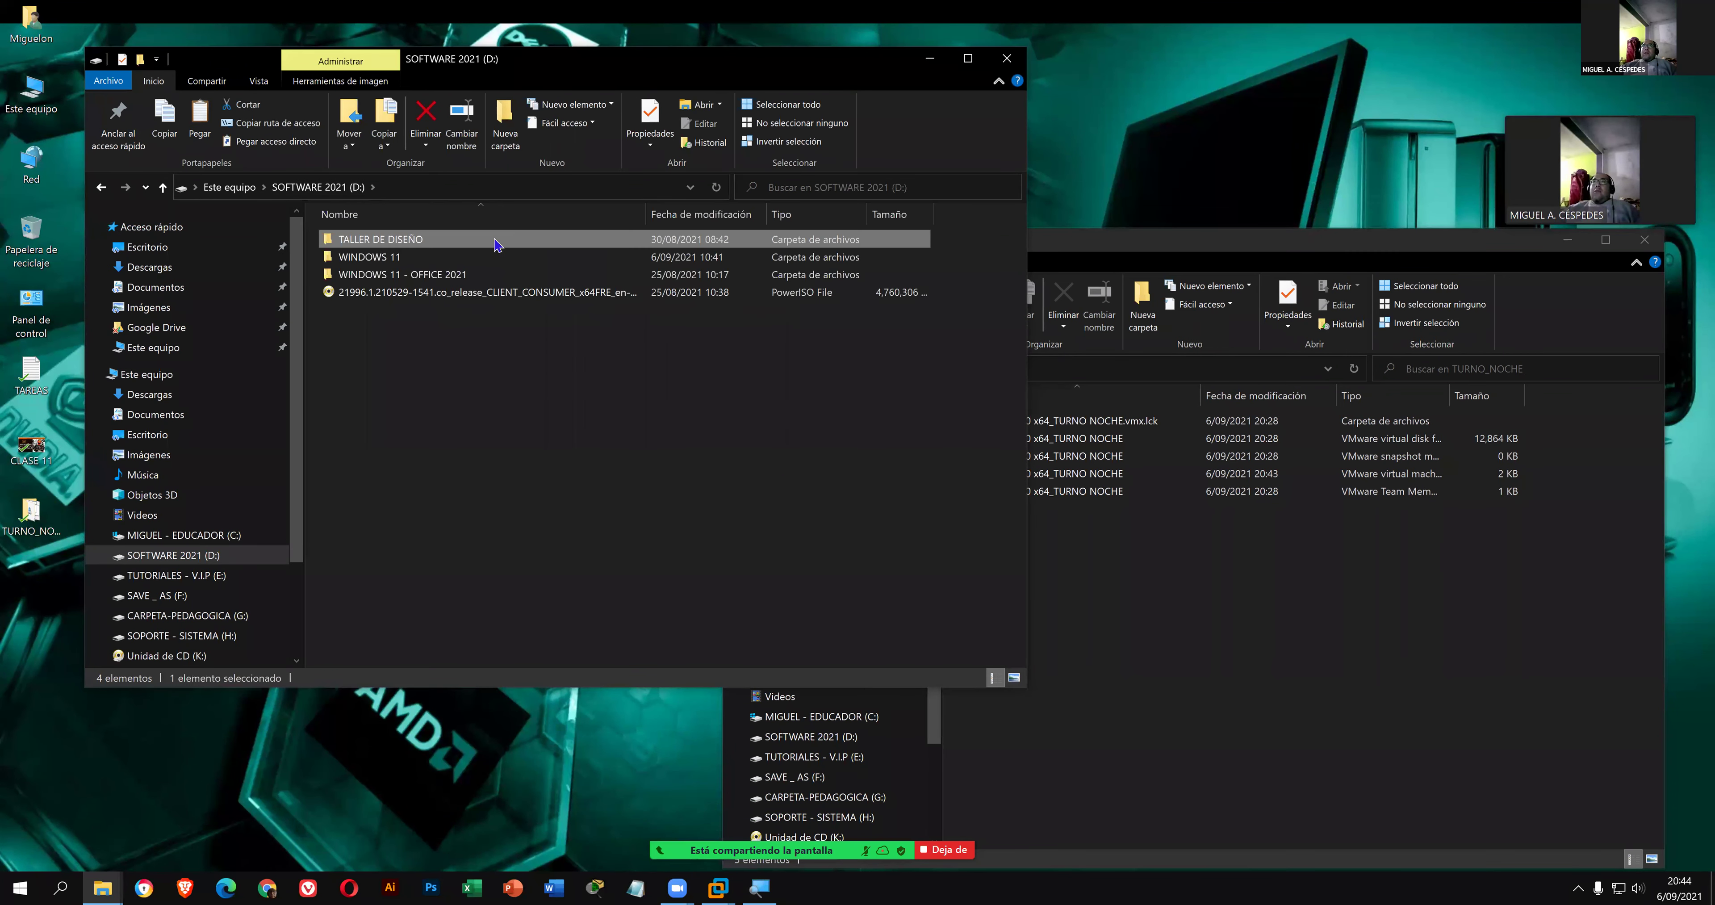
- View the general properties of the 21996.1.210529-1541.co_release ISO file, and close the properties
right_click(523, 293)
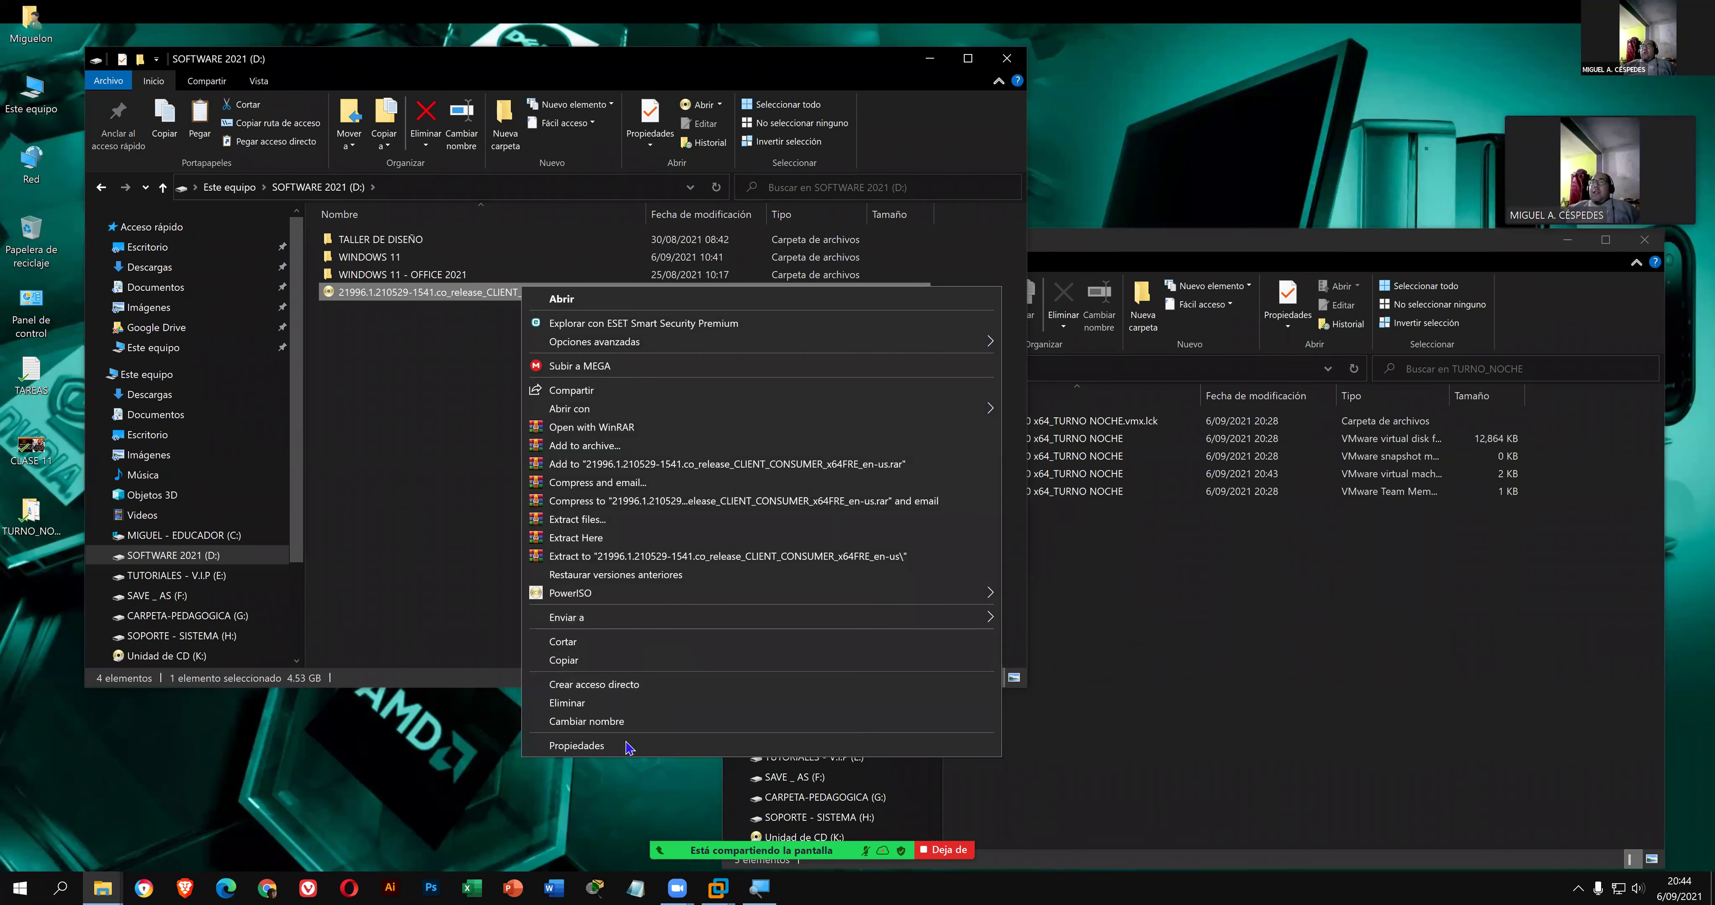
click(577, 745)
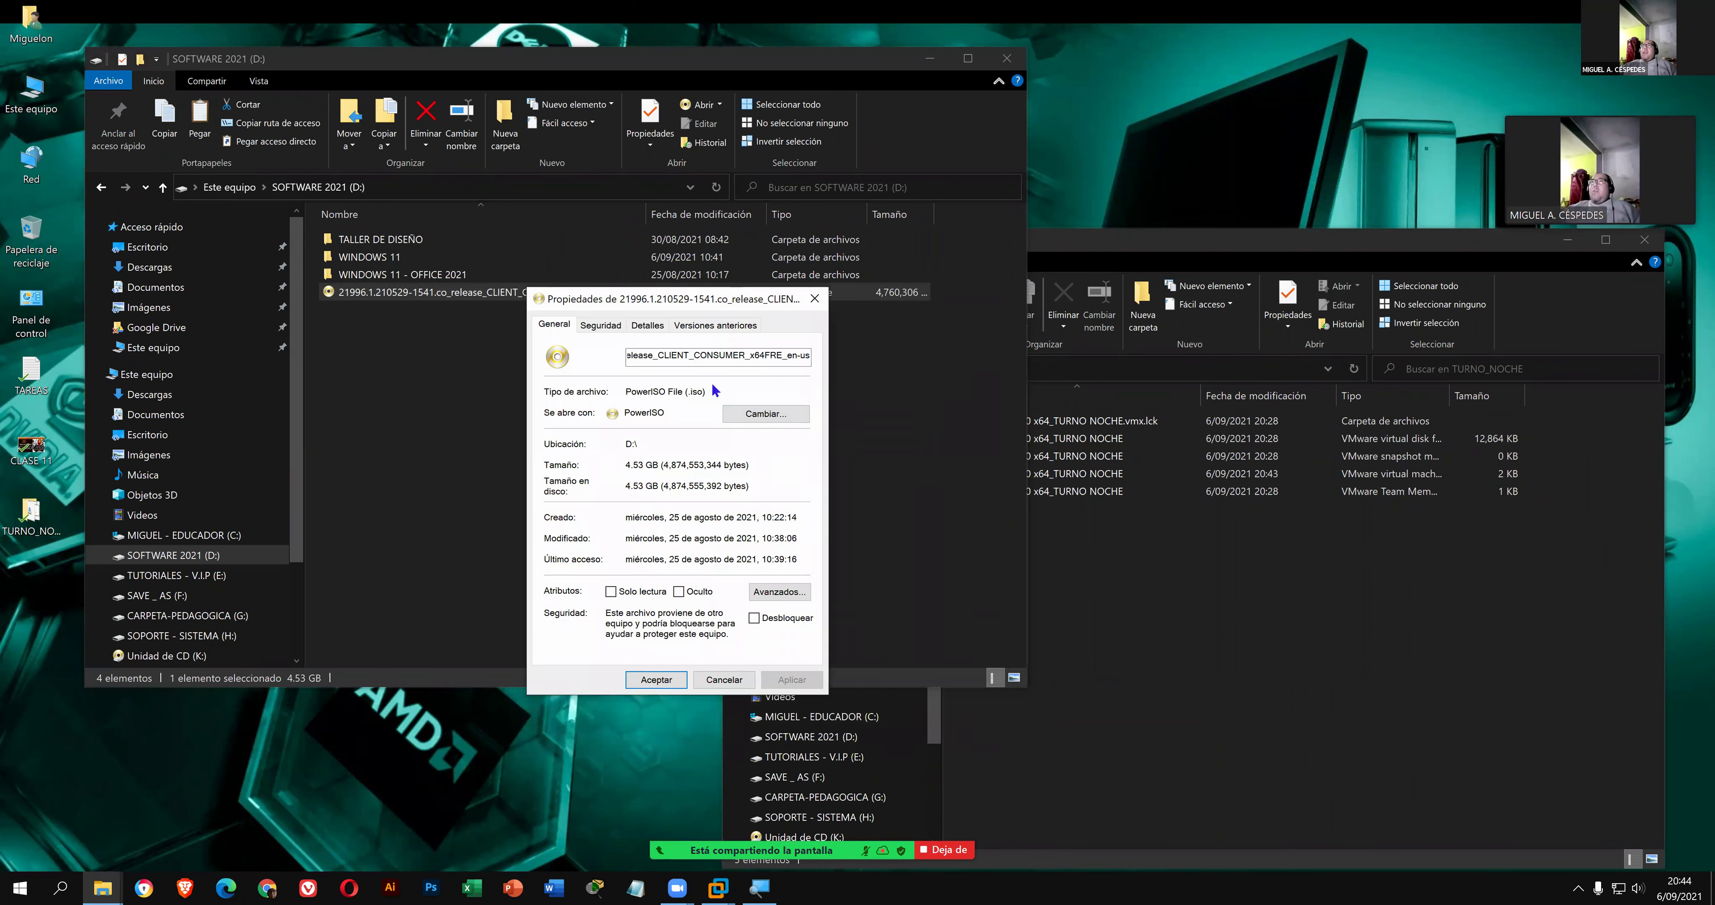
drag(706, 298, 686, 339)
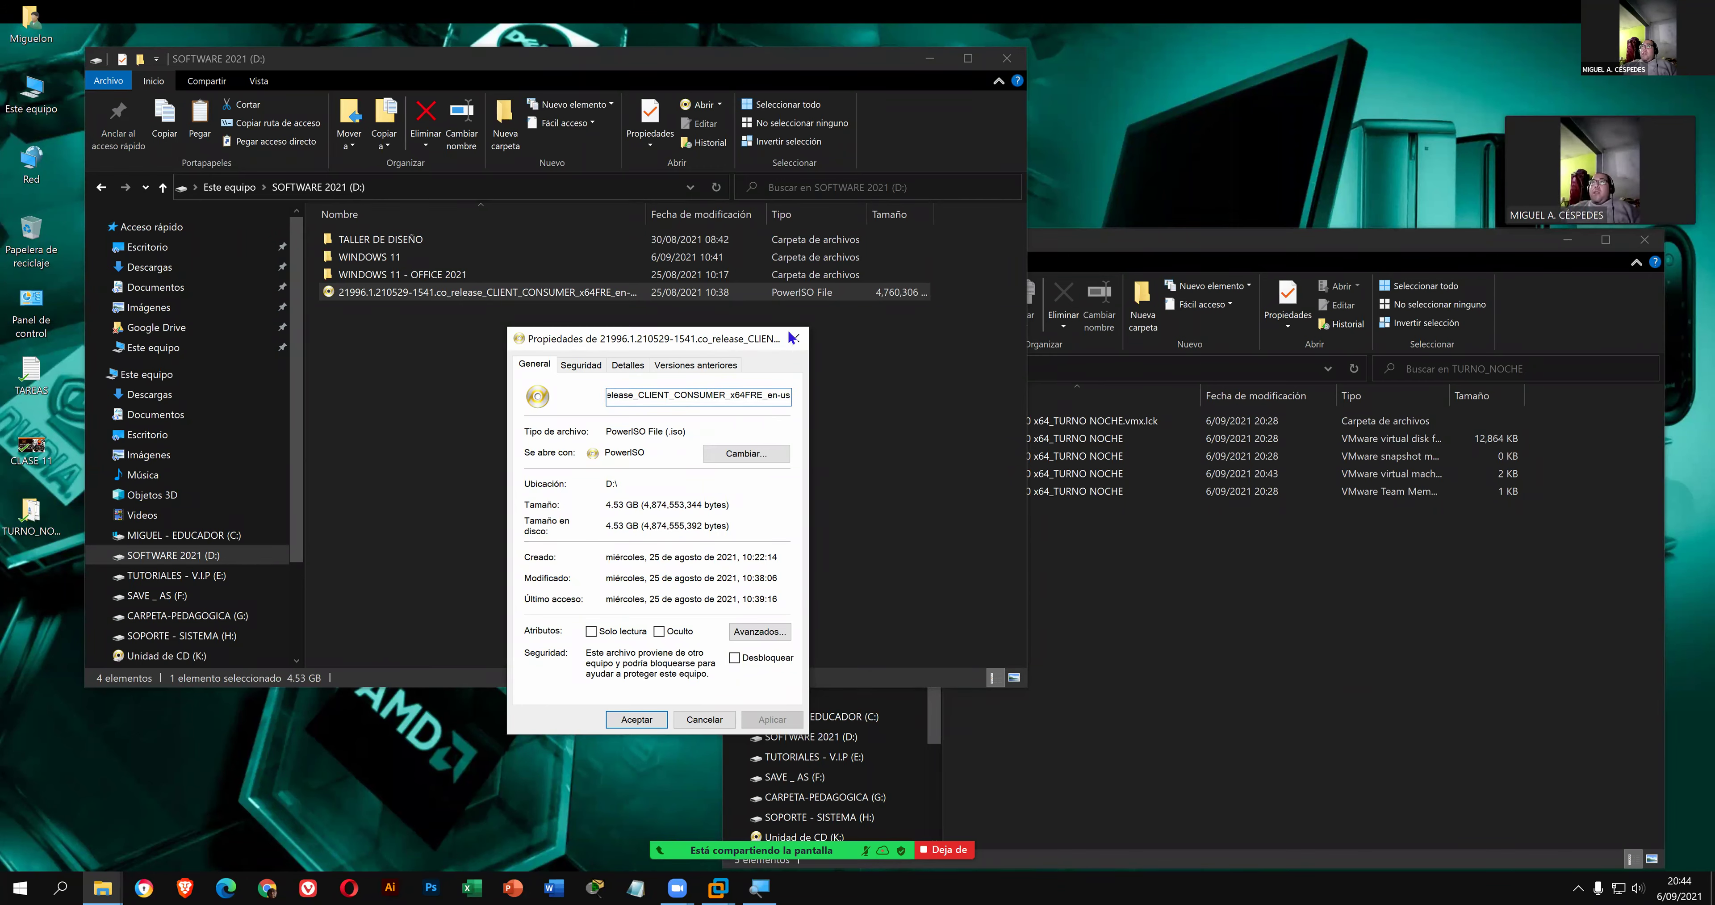
click(663, 227)
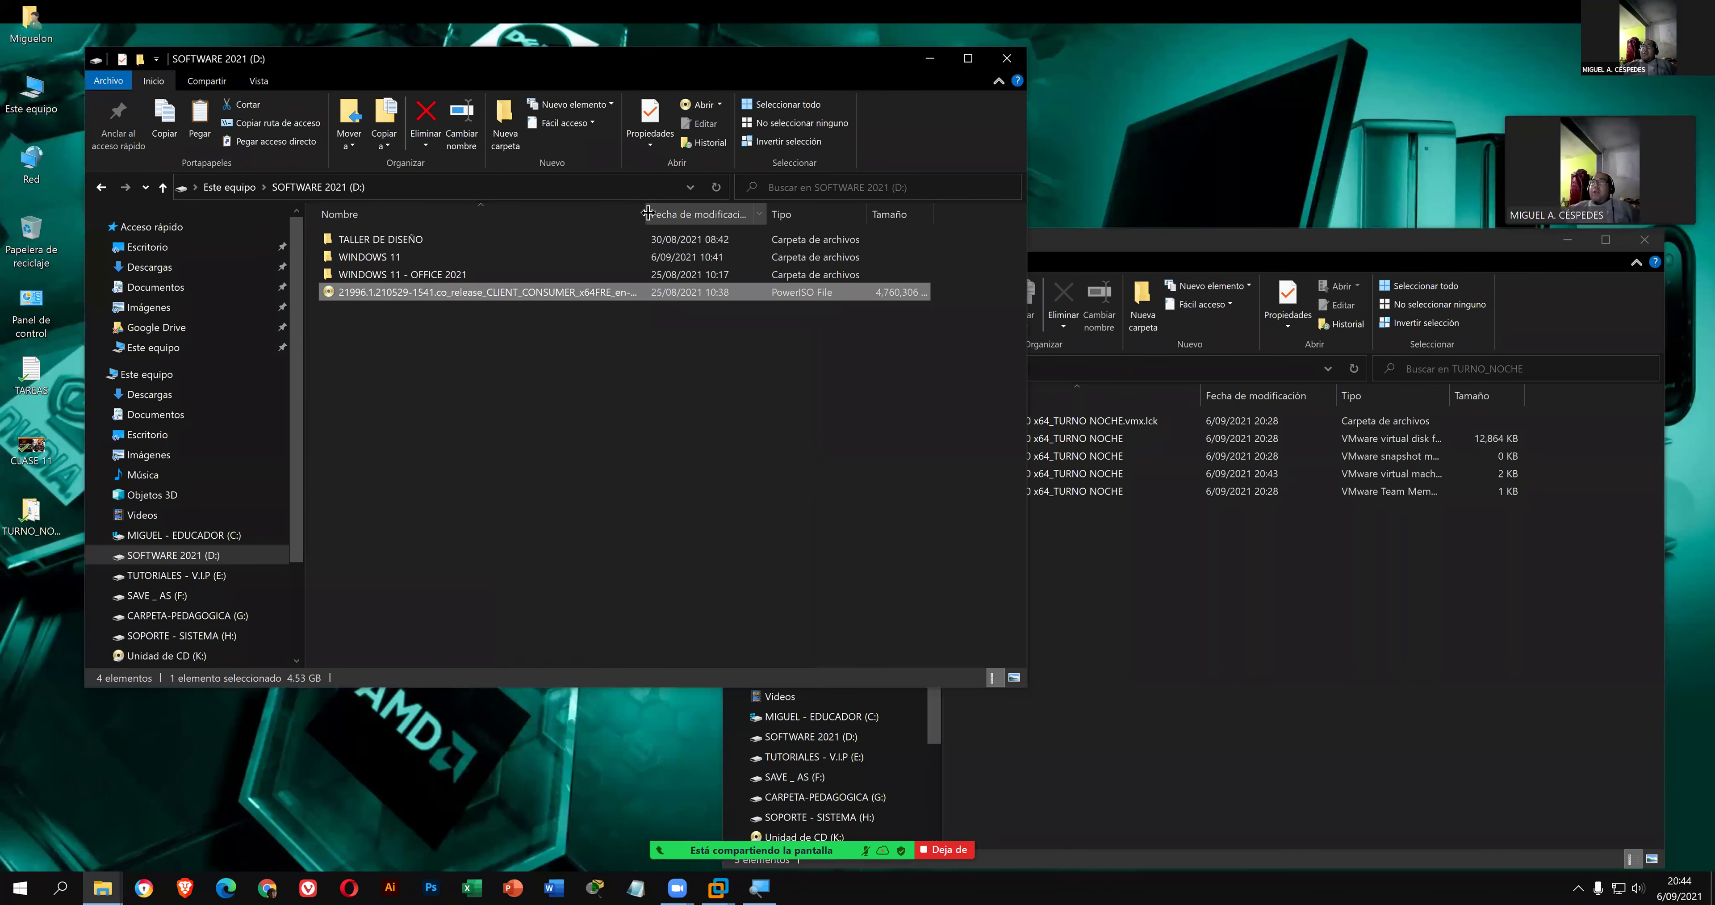
- Reposition the SOFTWARE 2021 (D:) window, widen the name and size columns to fit their contents, and refresh the file list
click(707, 325)
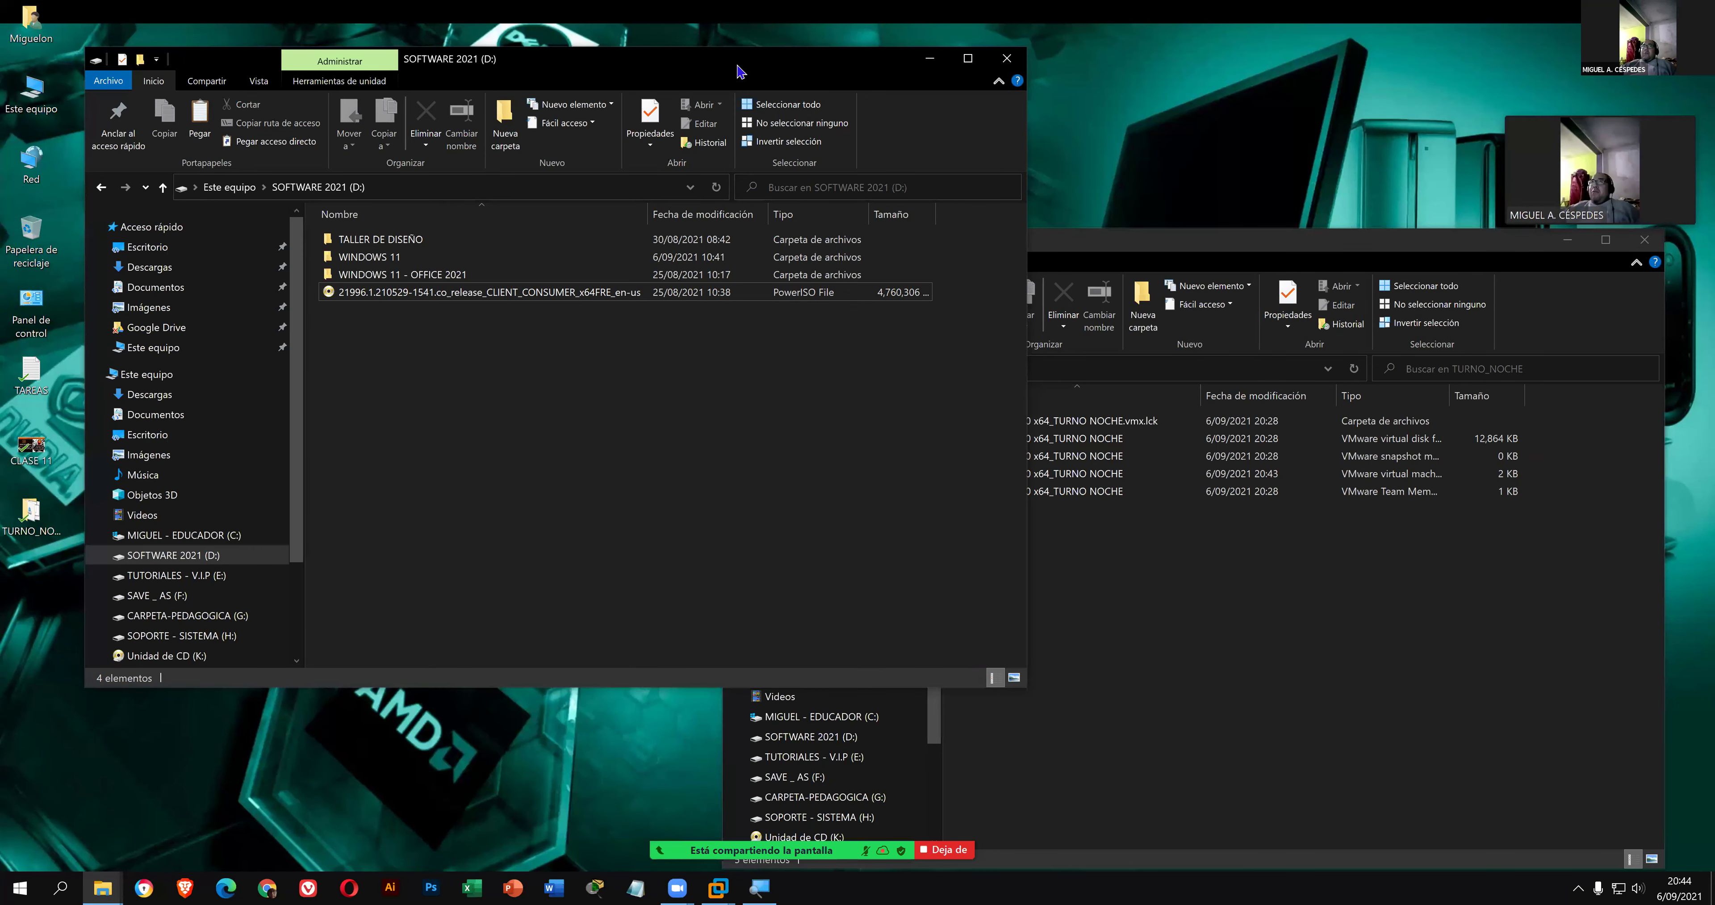
drag(740, 70, 726, 46)
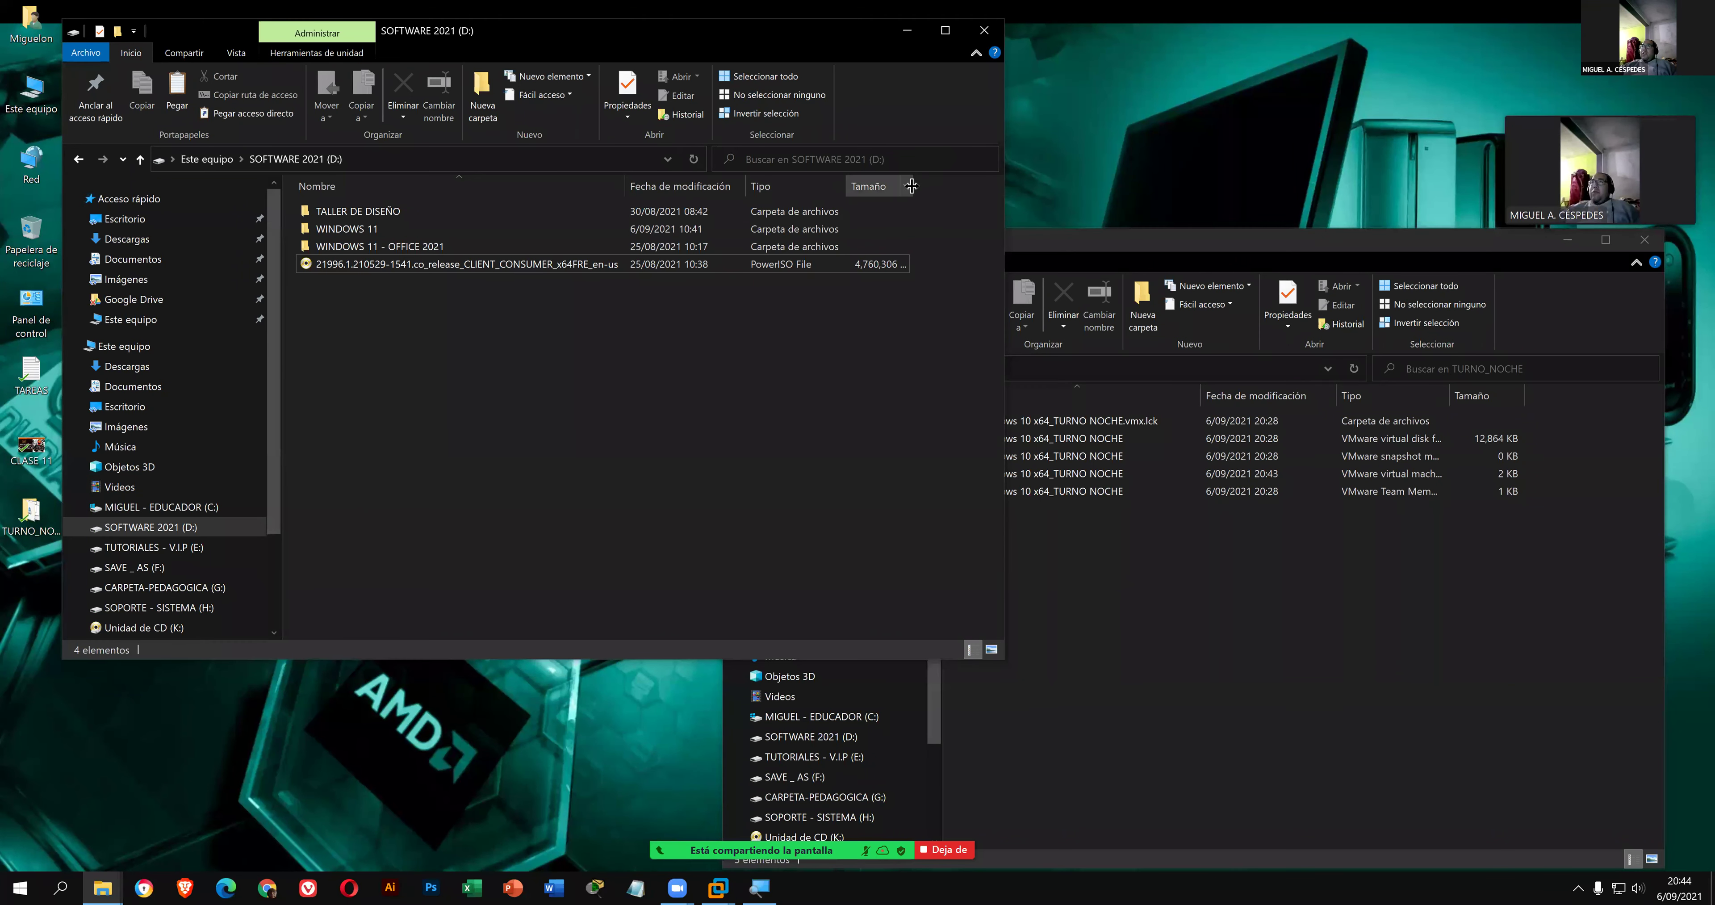
drag(911, 190, 920, 191)
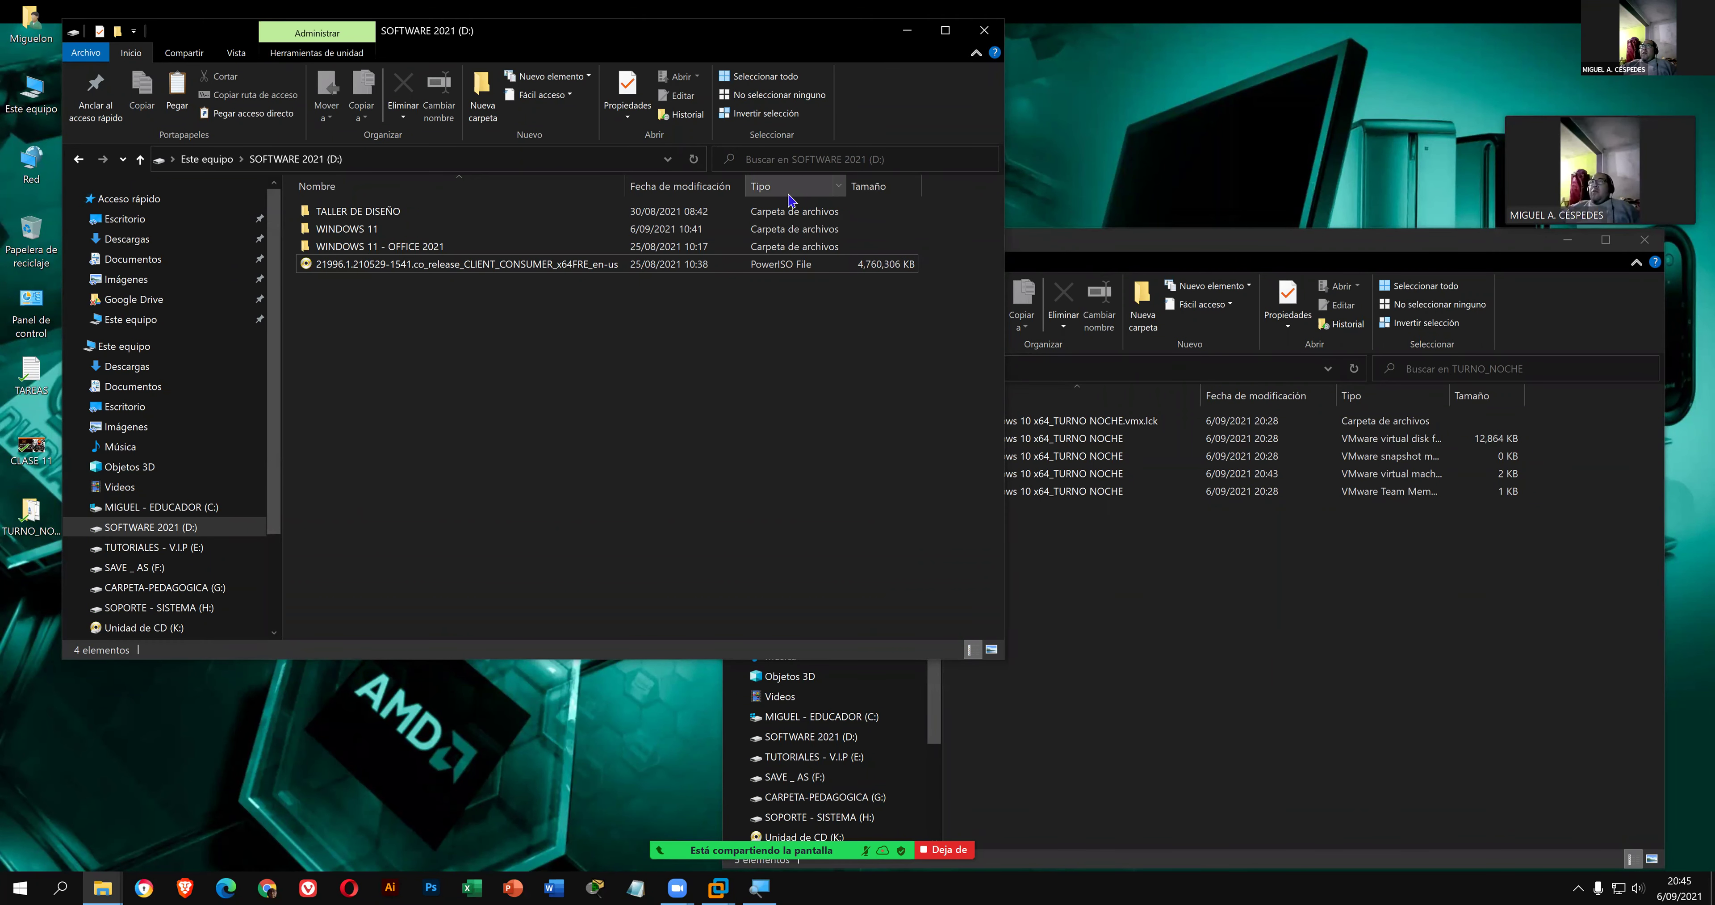
drag(625, 189, 631, 189)
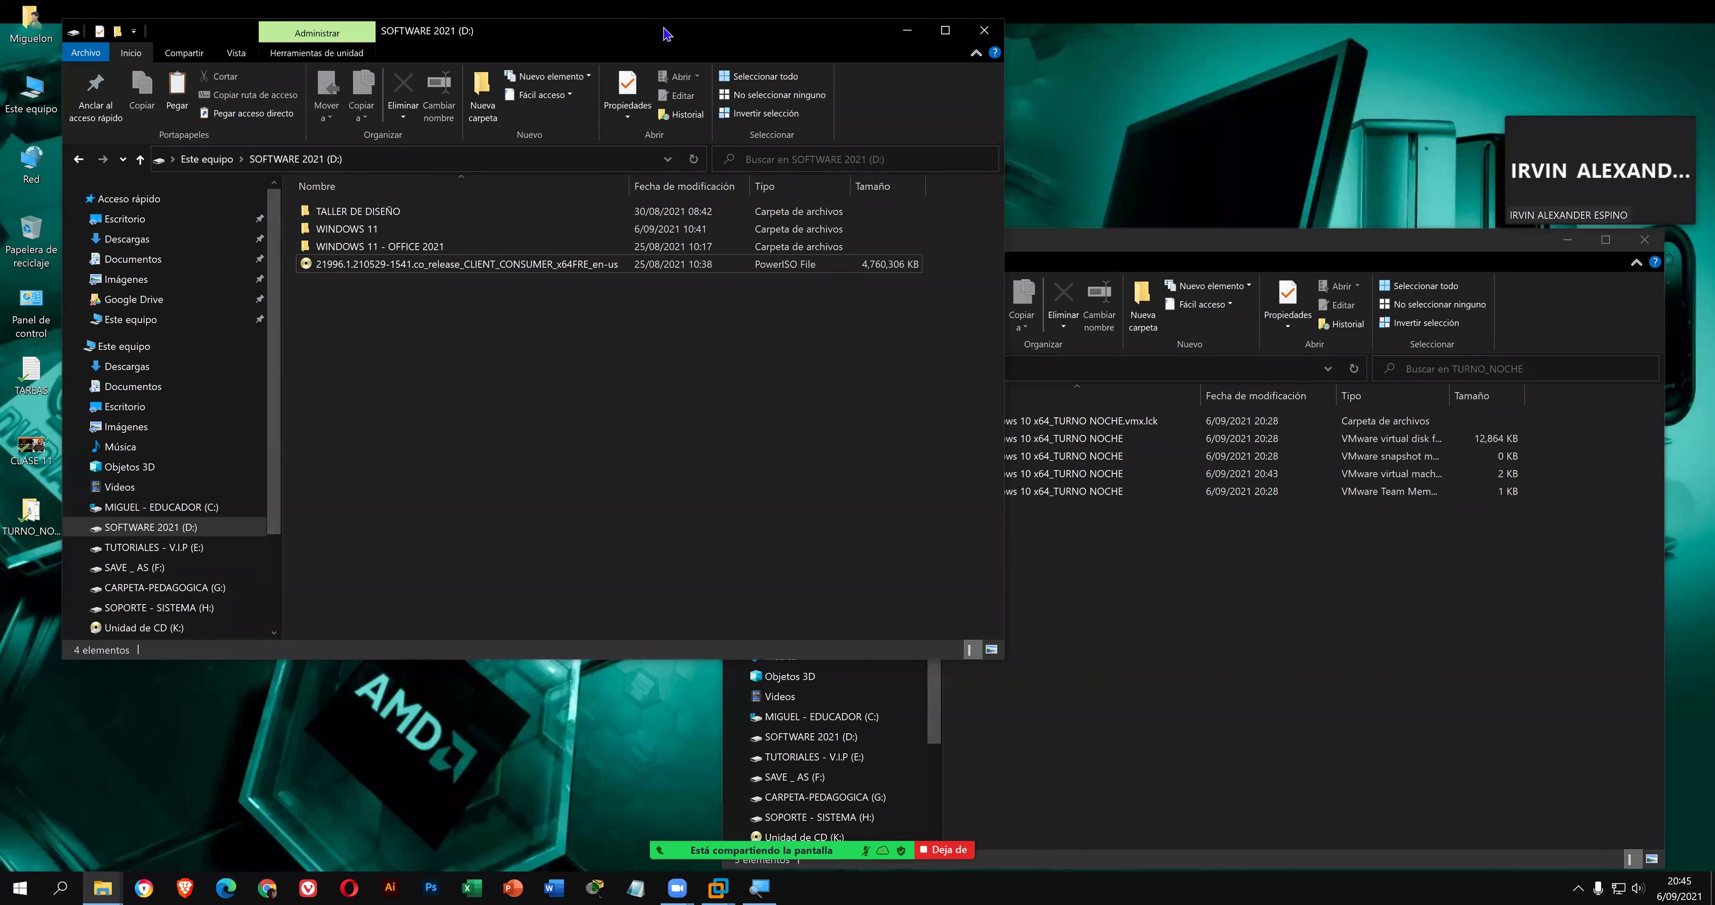
drag(666, 33, 677, 33)
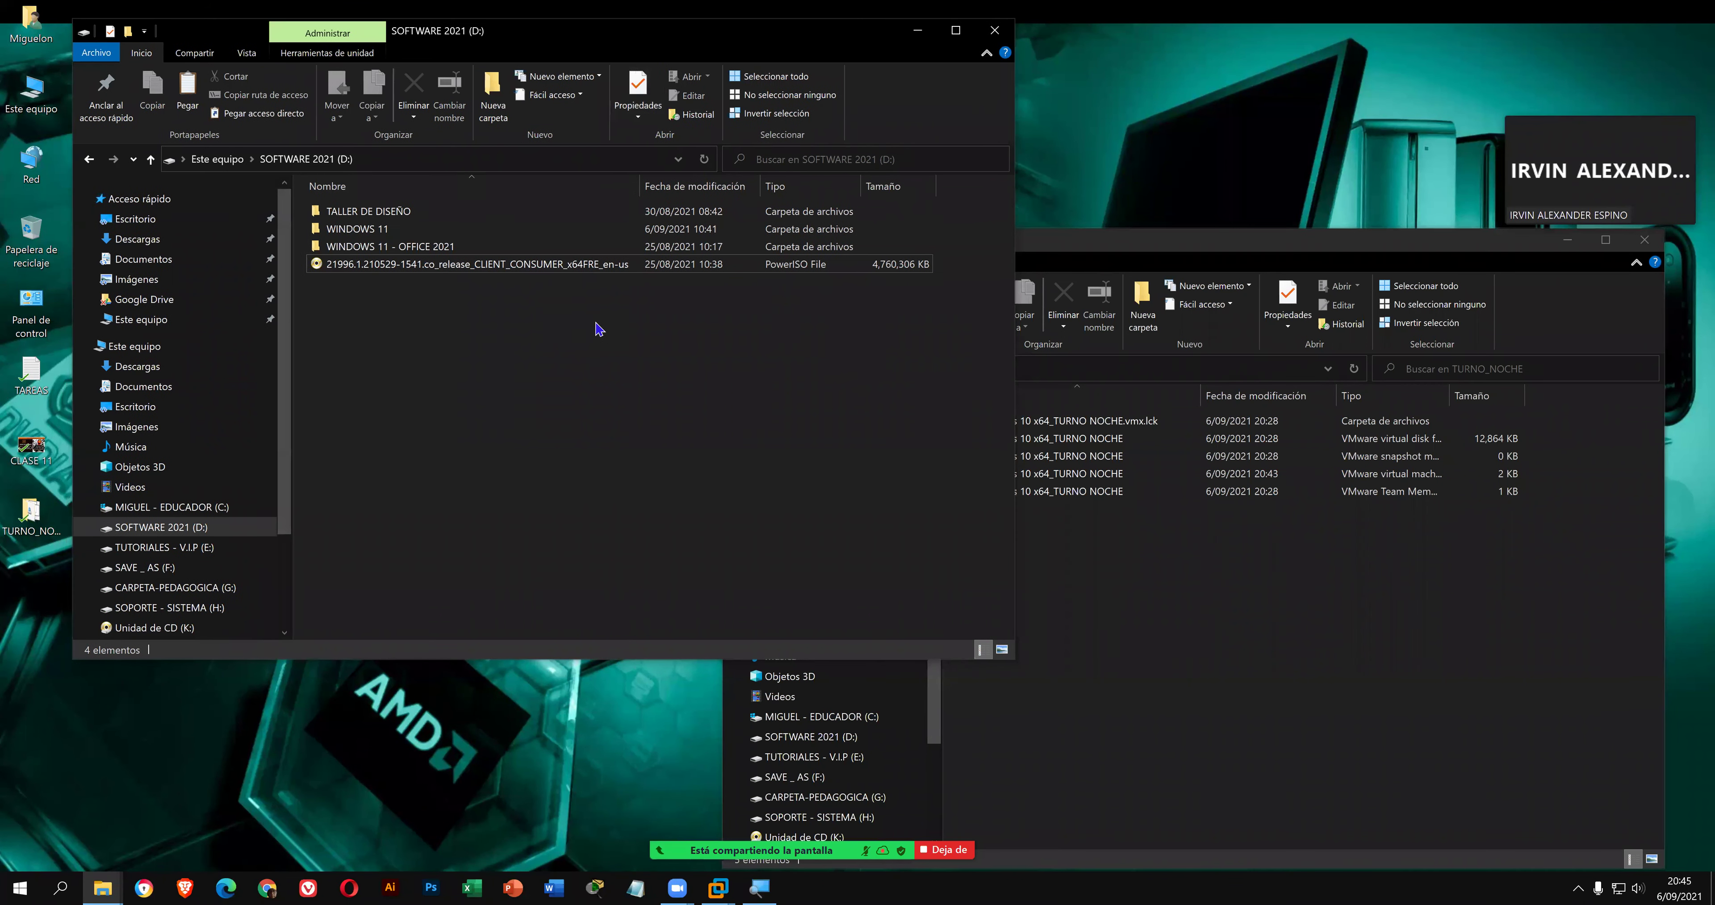
right_click(532, 310)
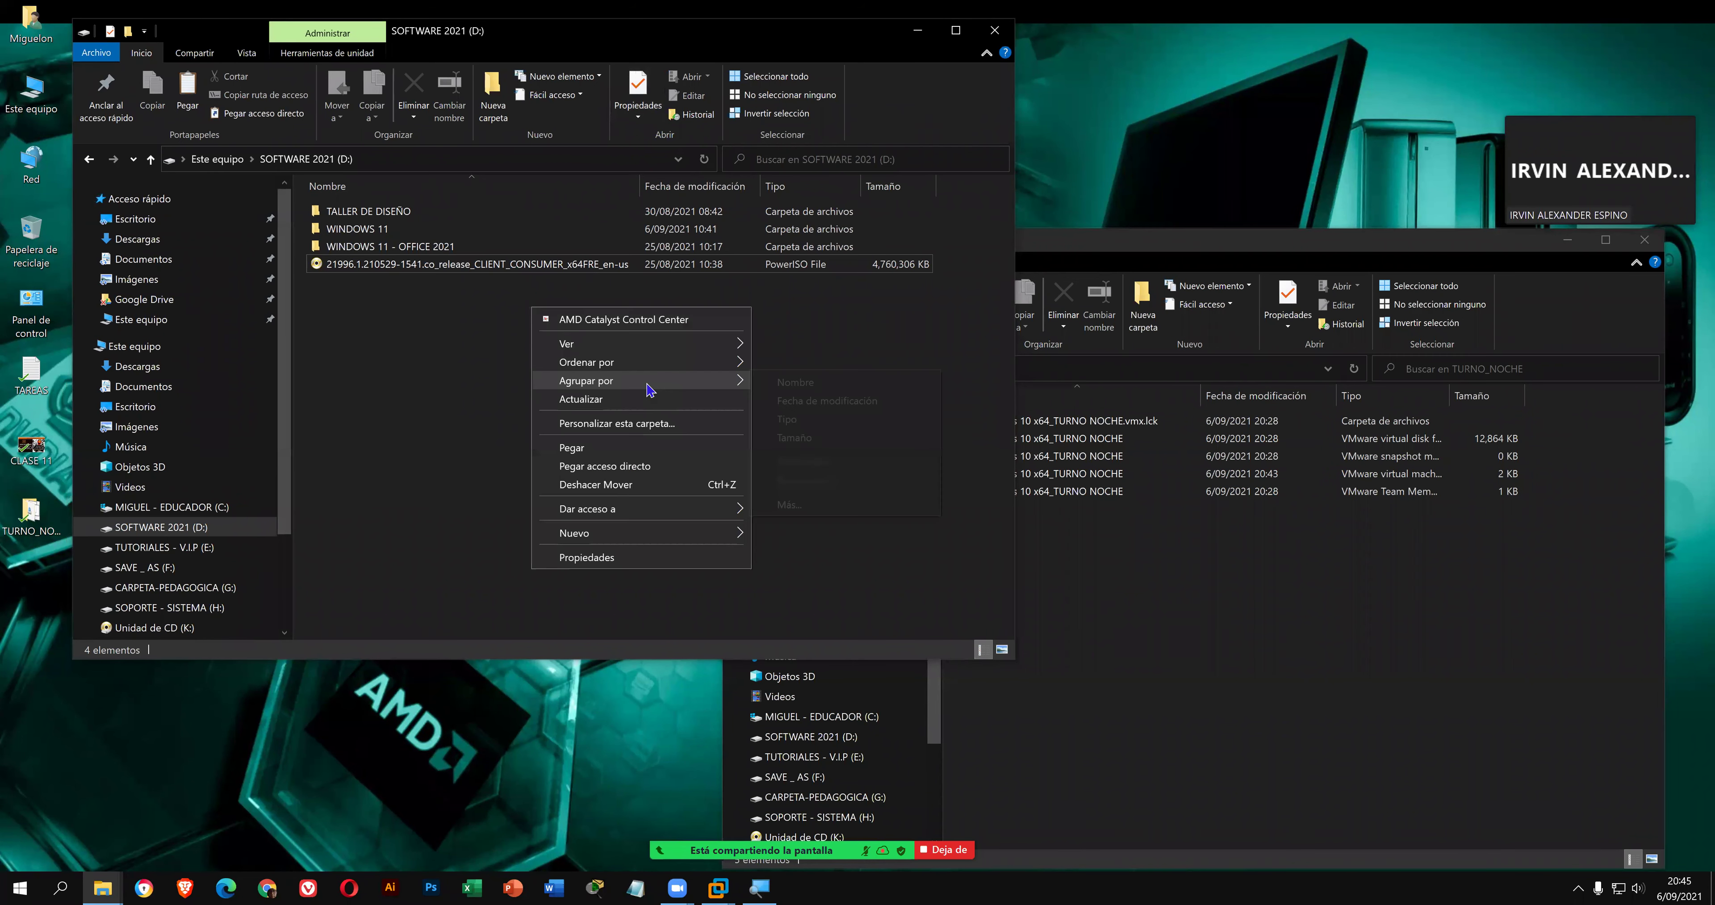
click(630, 401)
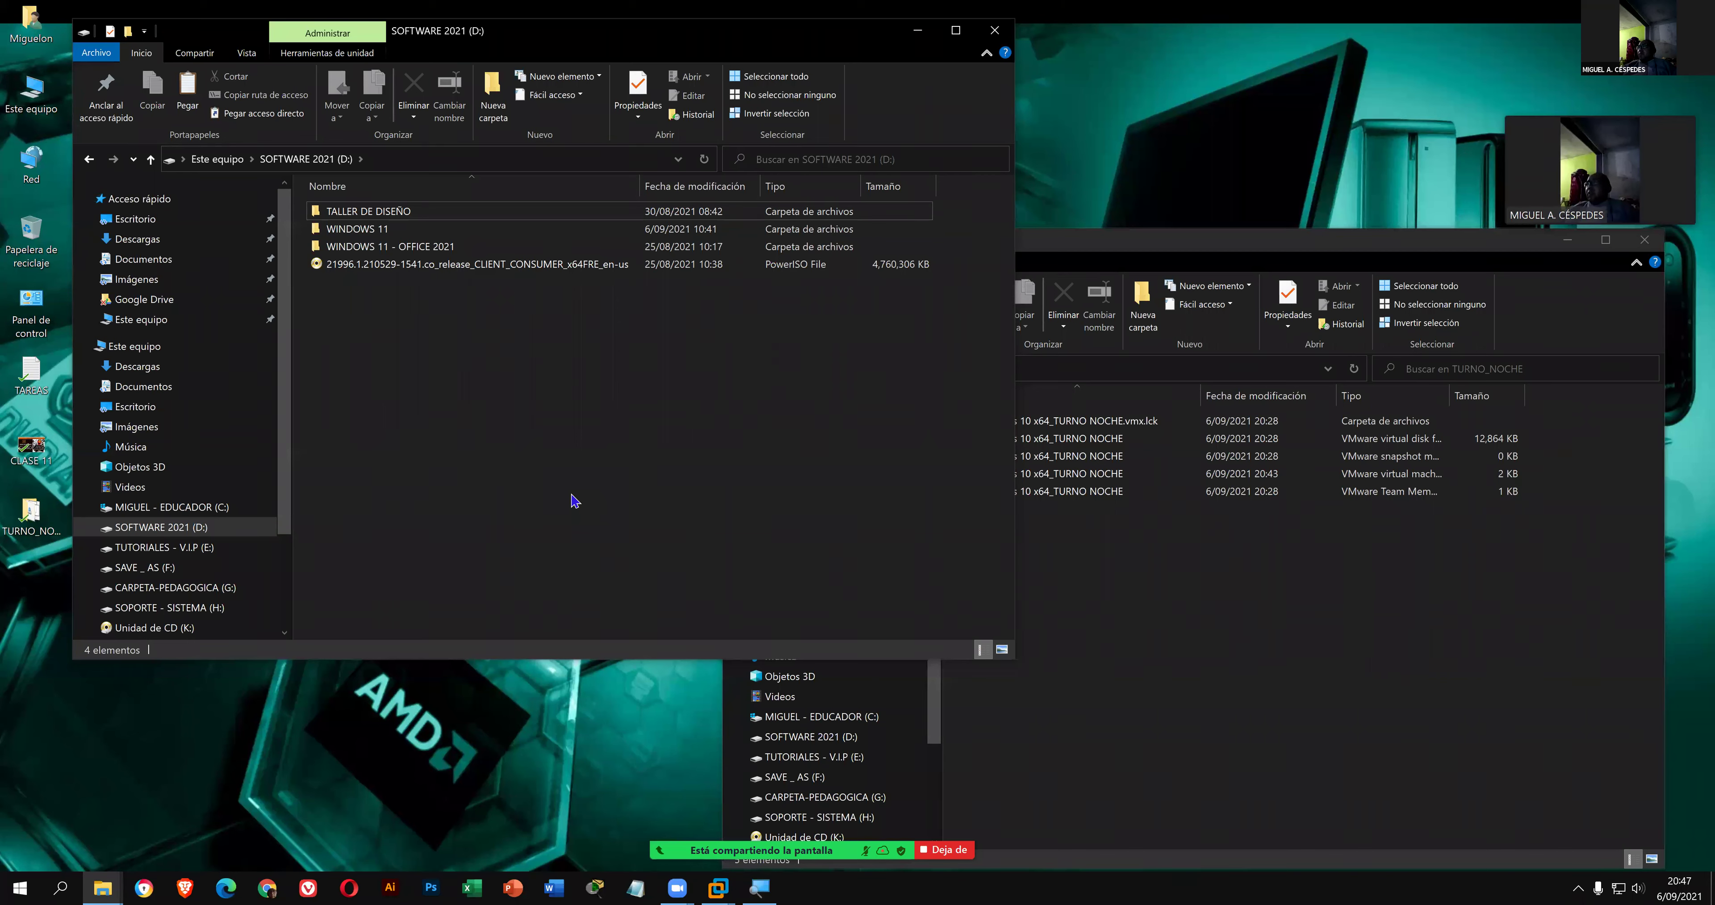
- Point out the ISO file, open WINDOWS 11 - OFFICE 2021 to view its virtual machine files, and return to the drive's root
click(548, 269)
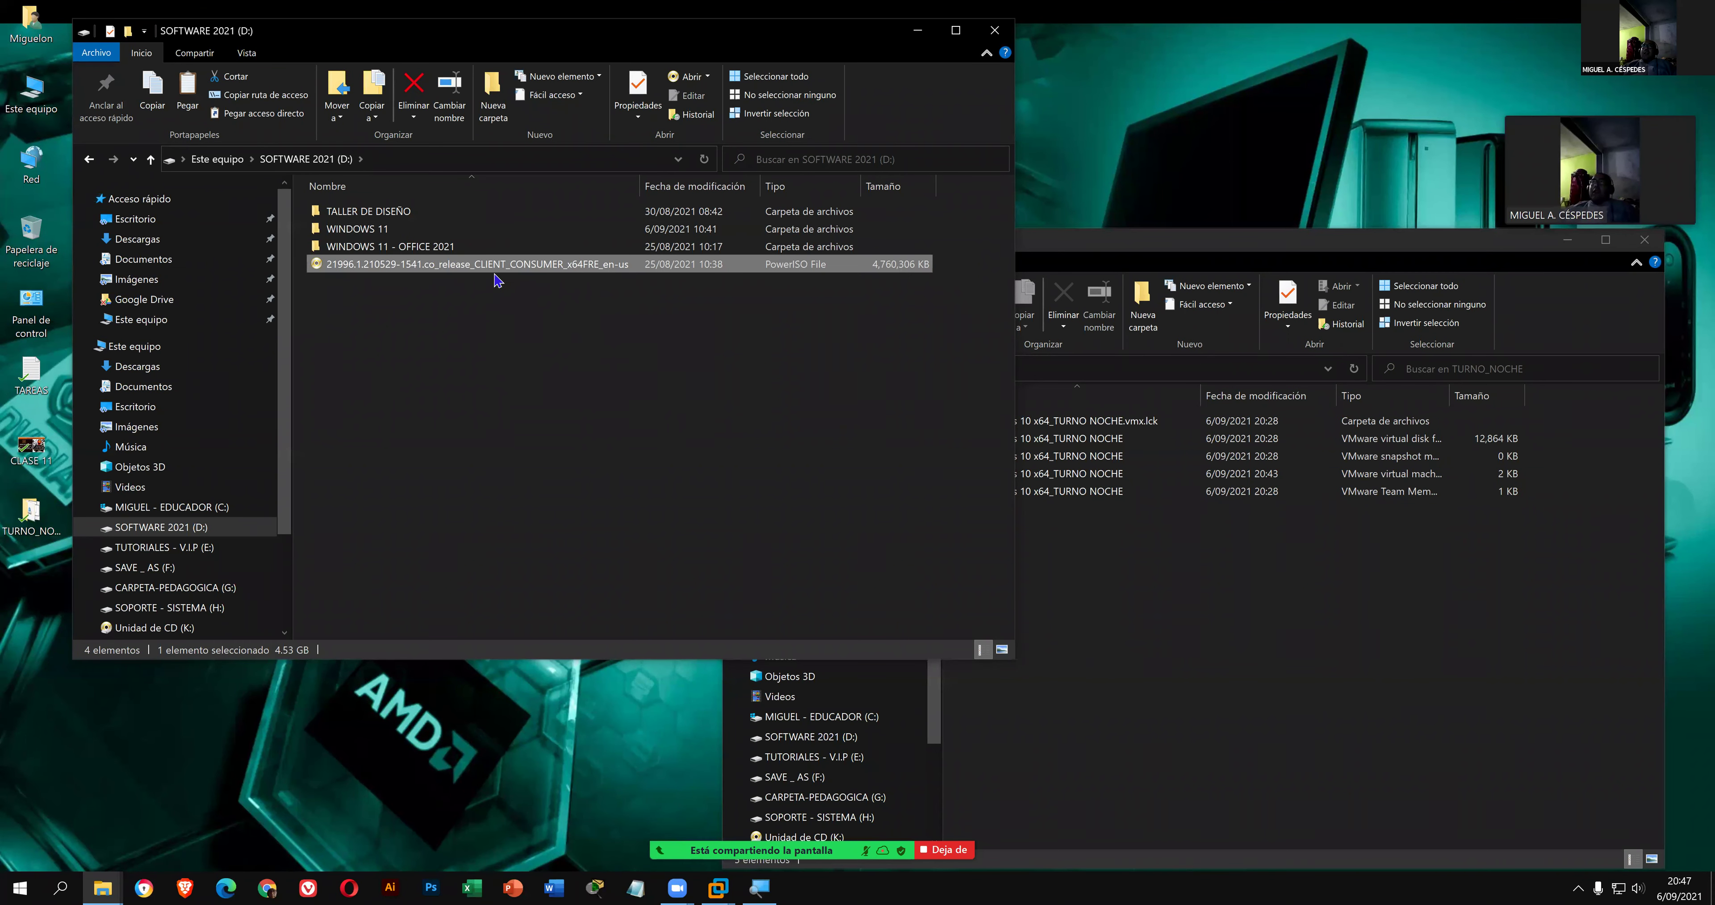
click(1107, 574)
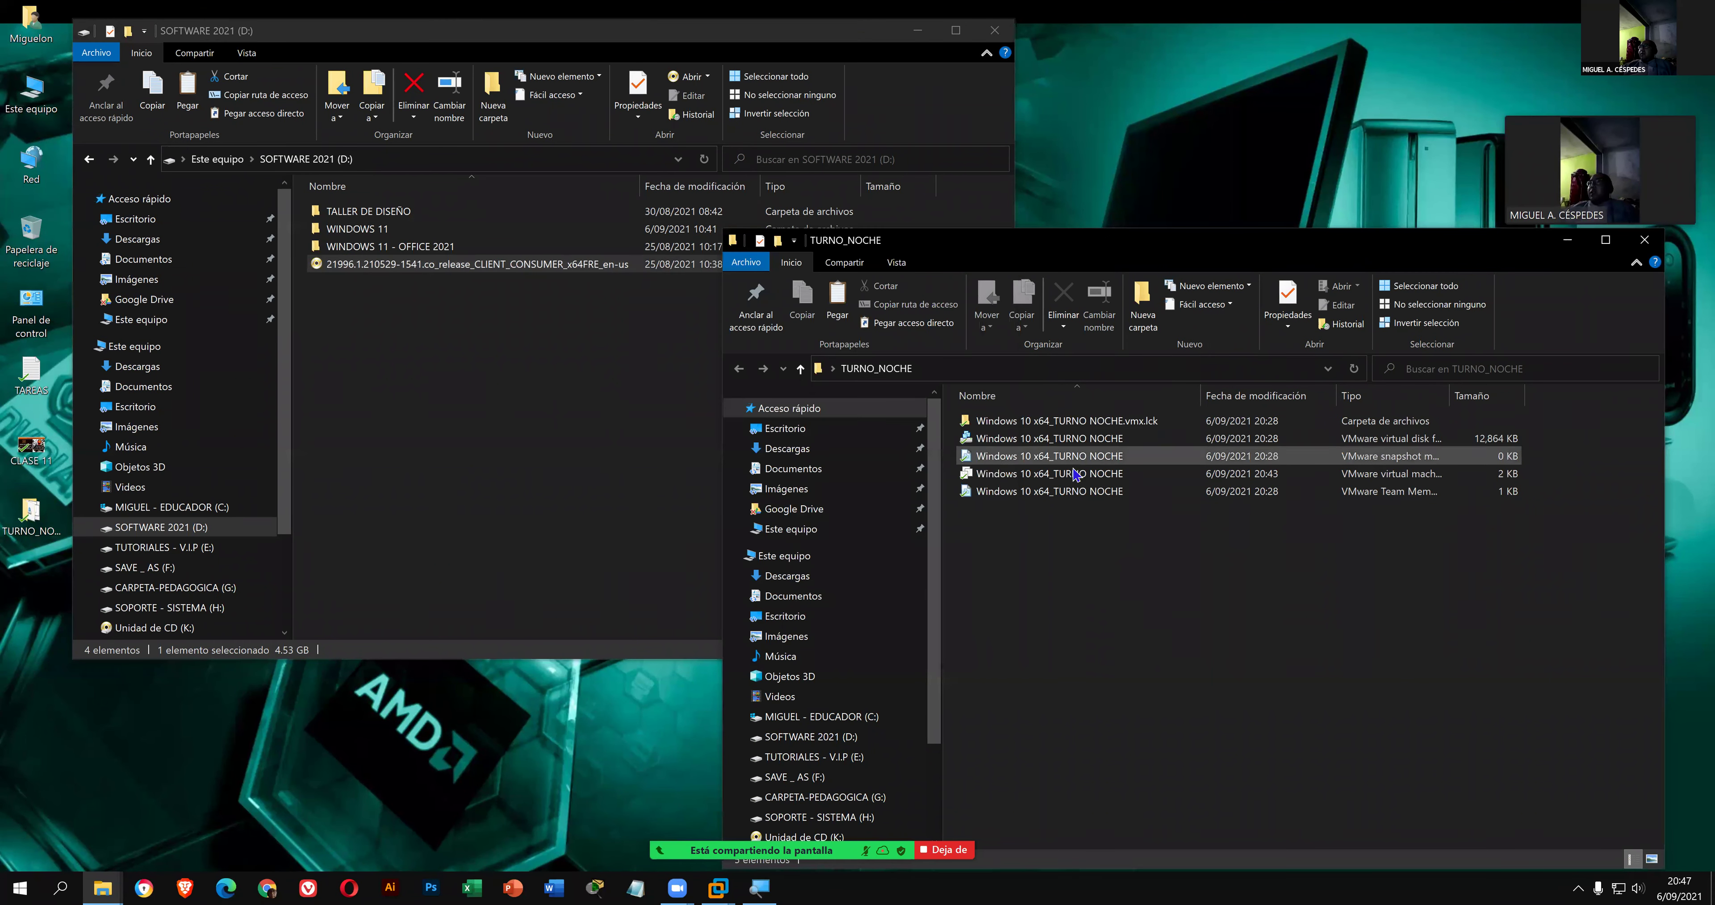
click(514, 291)
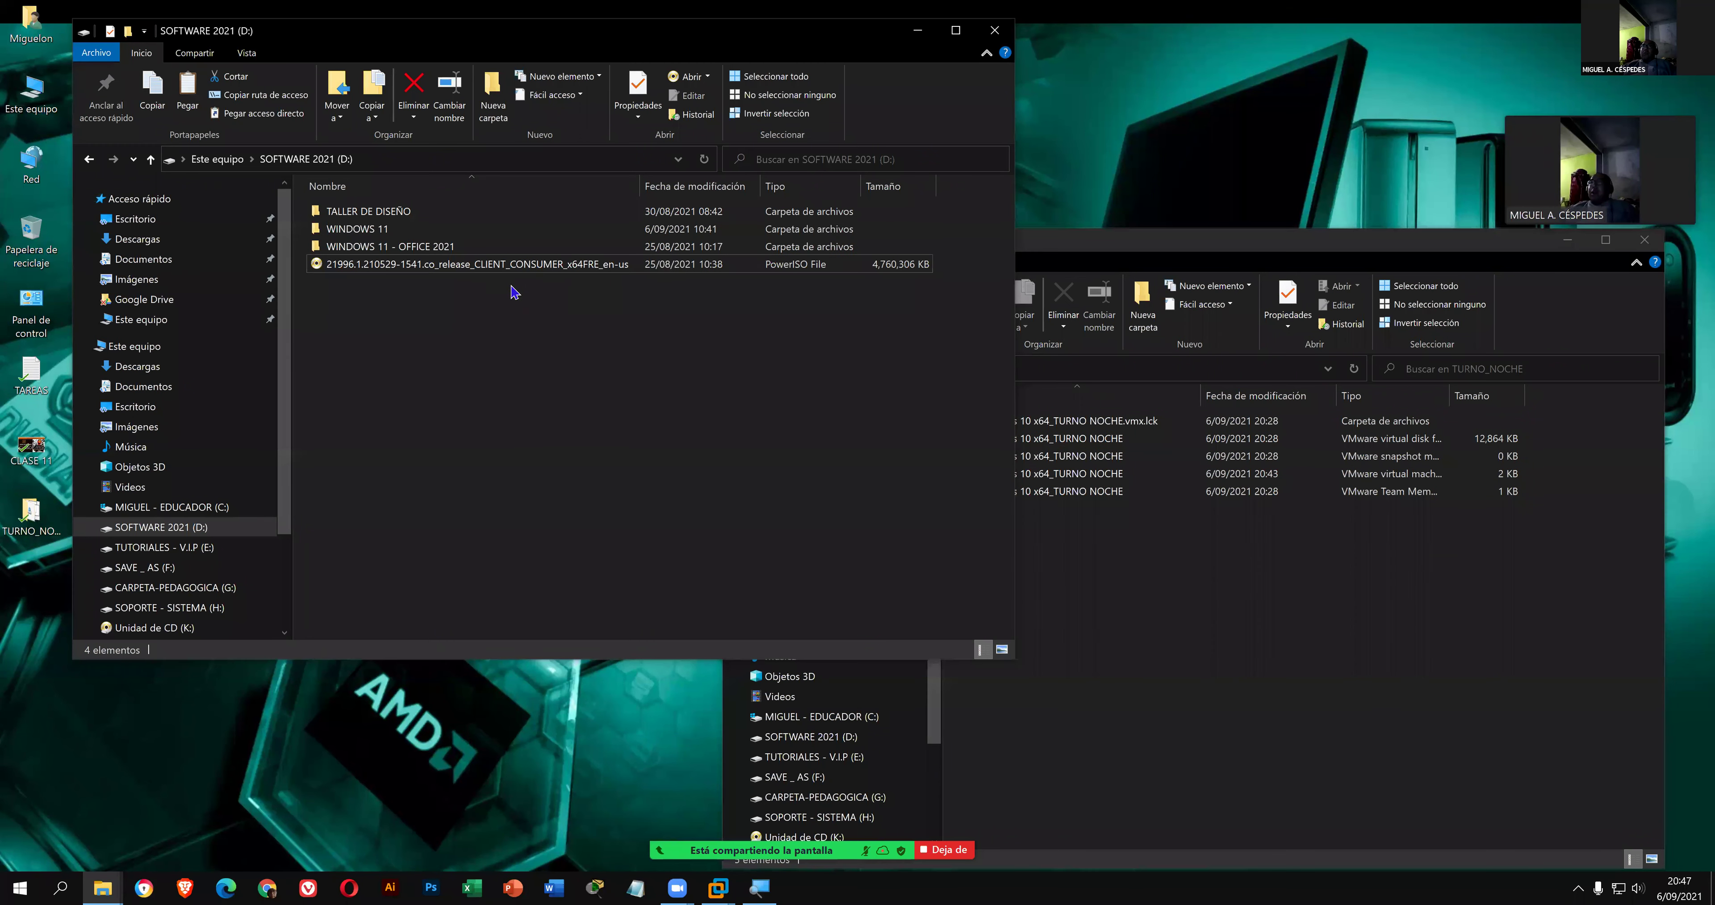
double_click(497, 258)
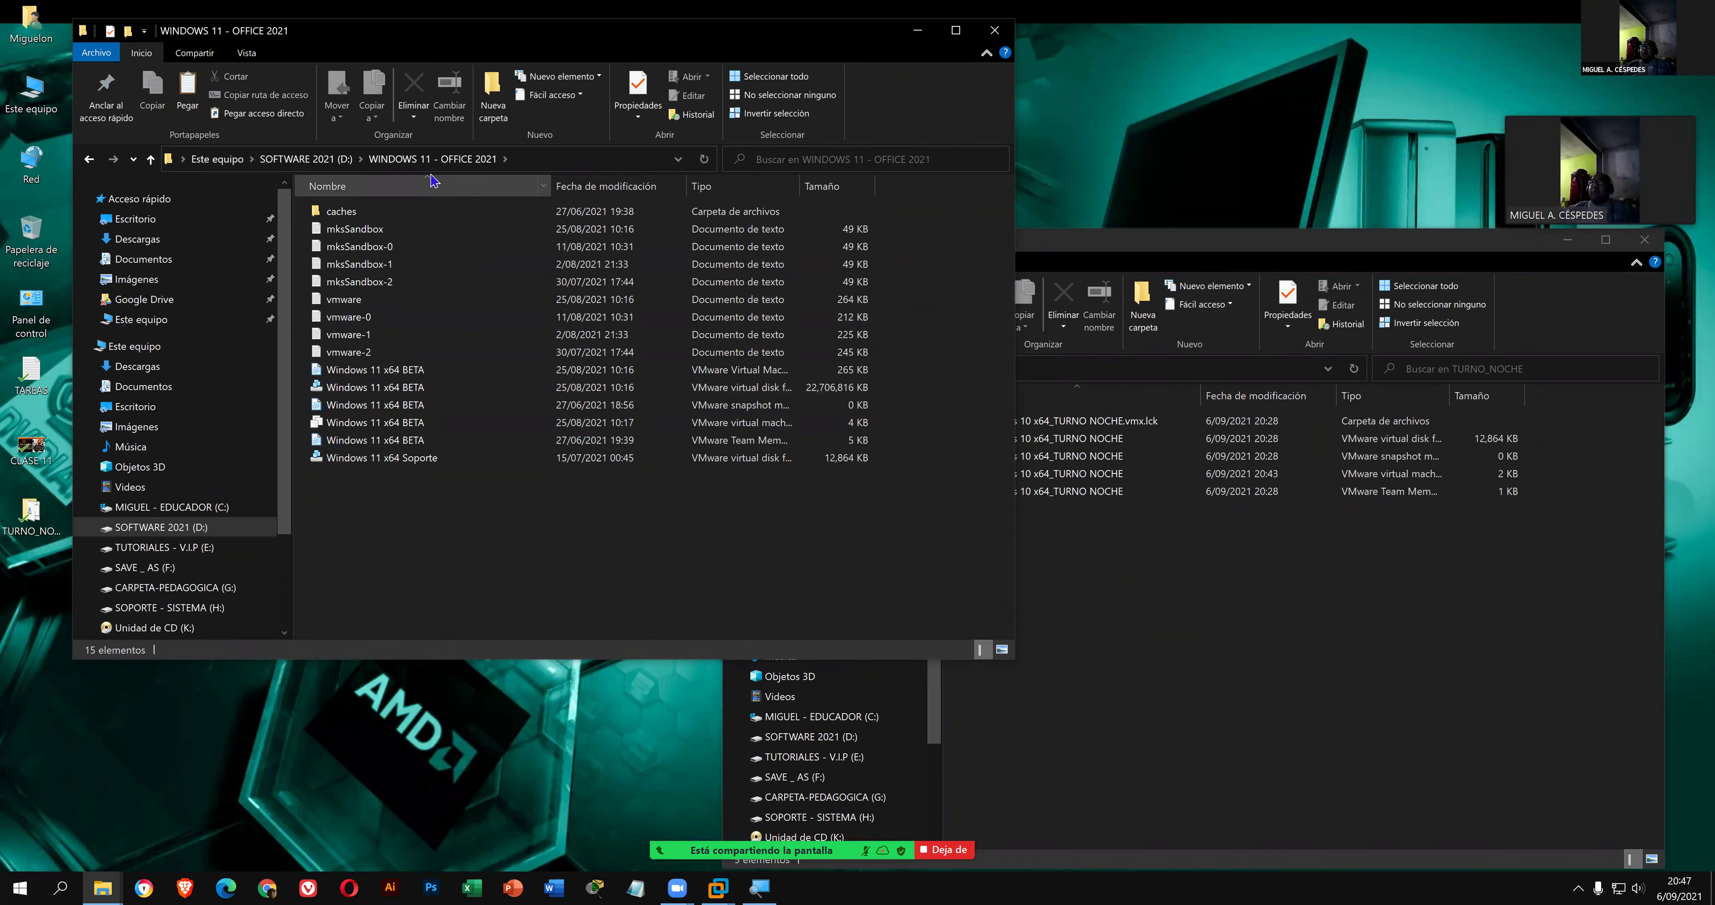
click(331, 162)
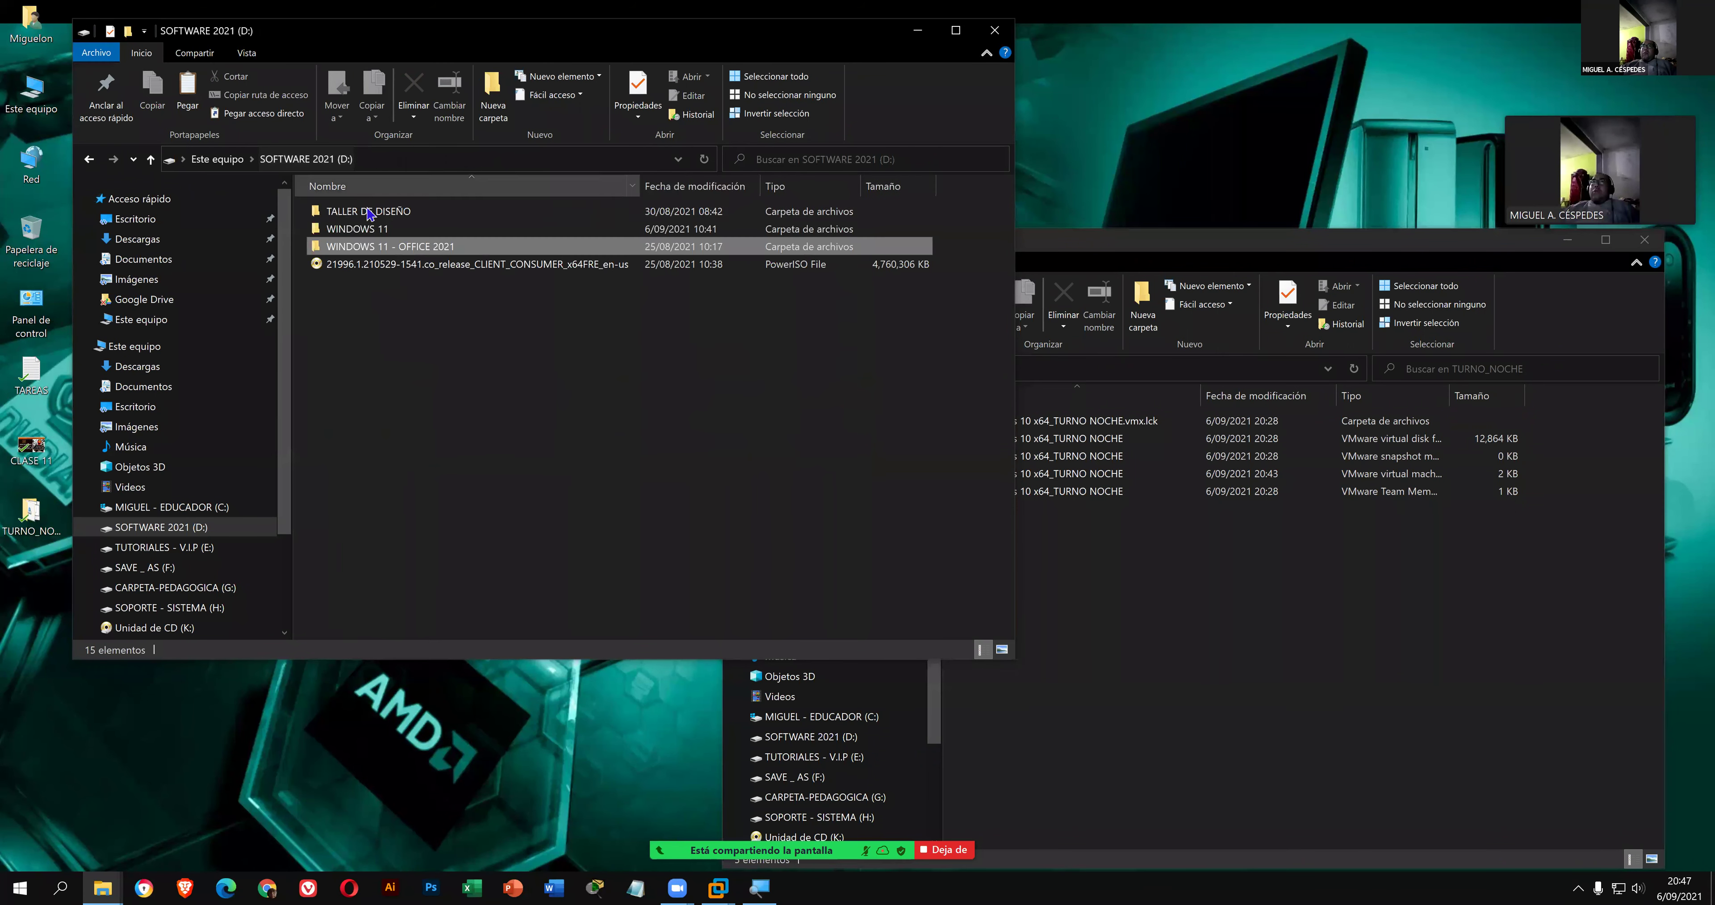
- Open the WINDOWS 11 folder on drive D: and stretch its window to the full screen height
click(383, 230)
double_click(382, 230)
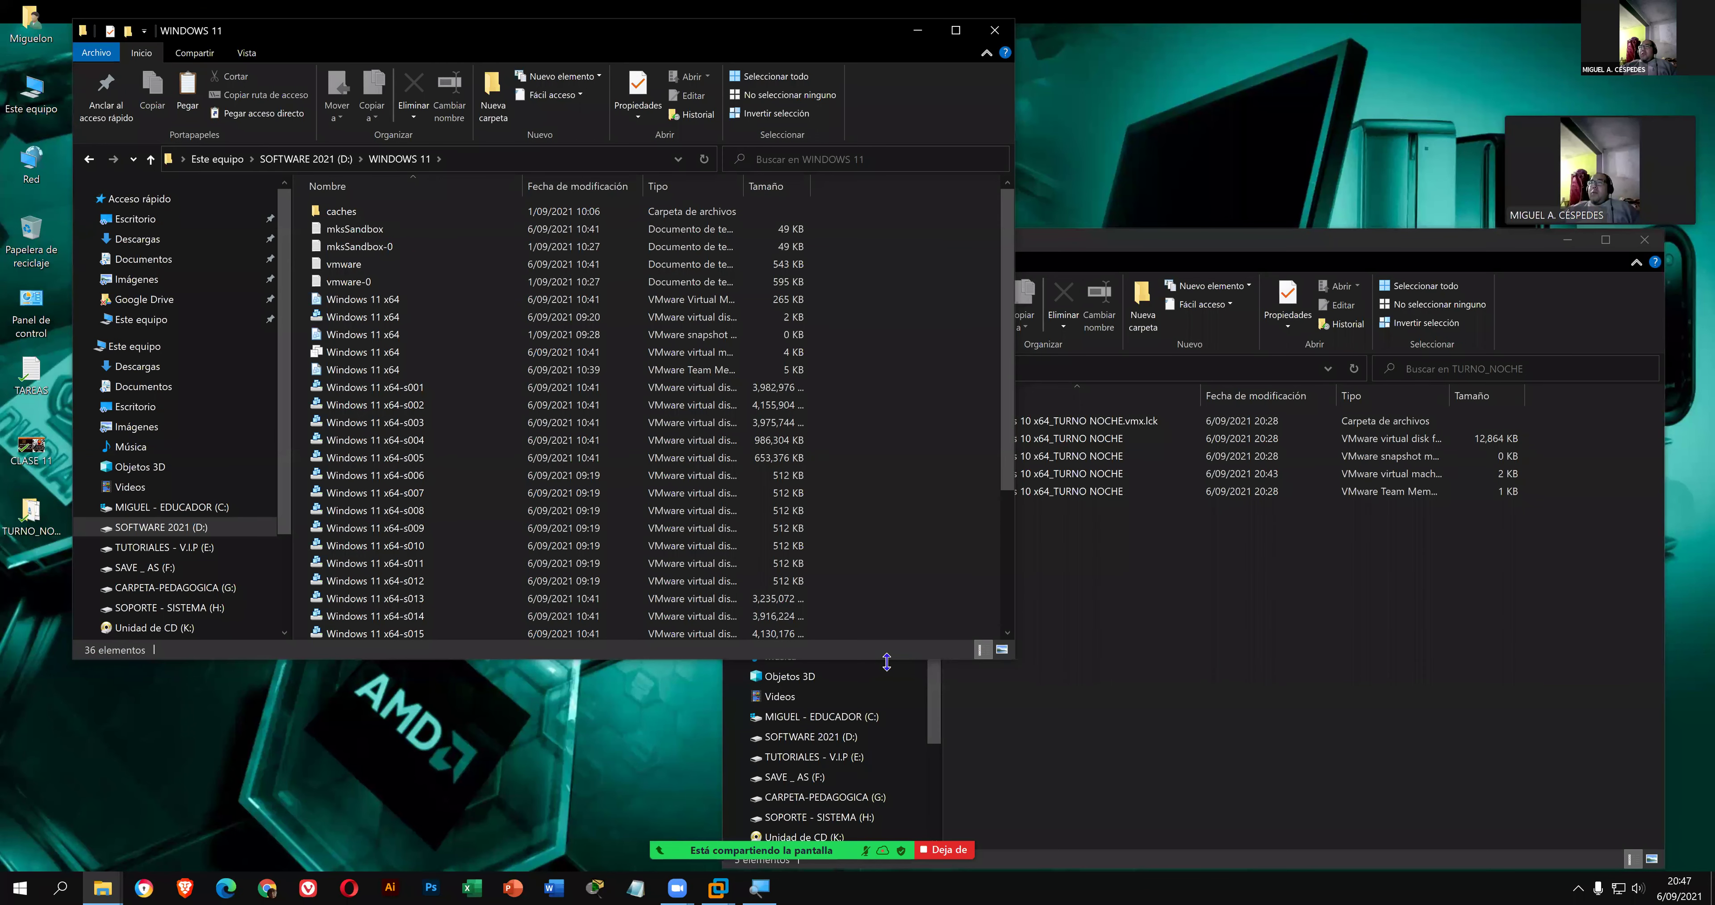
double_click(886, 662)
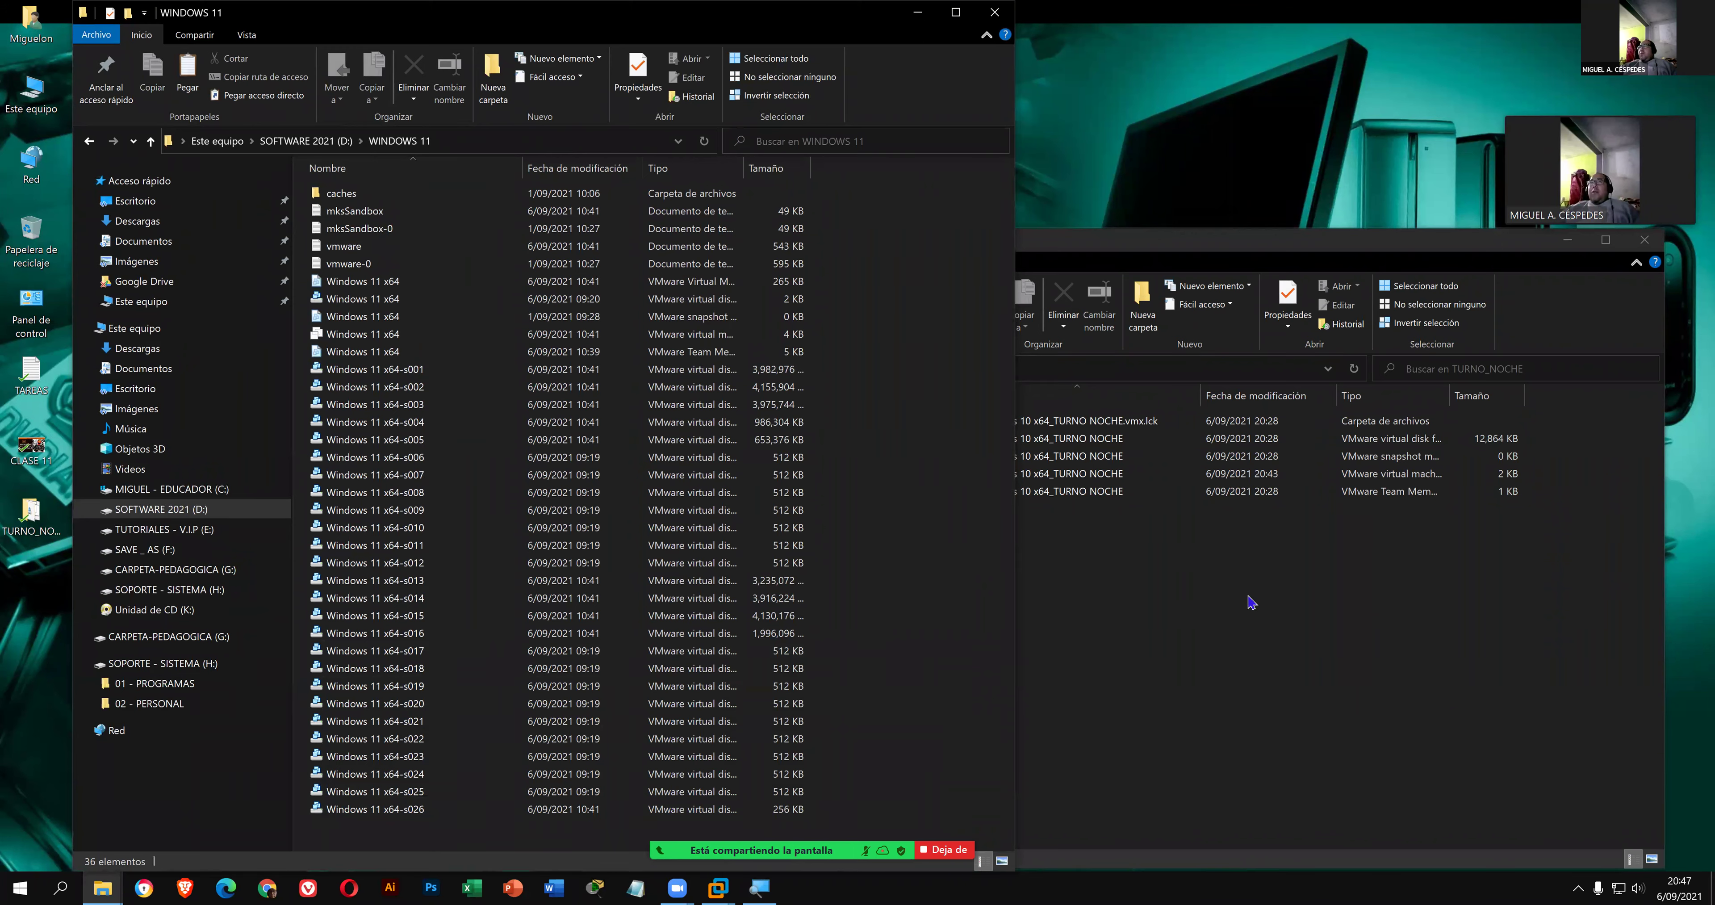
- Compare the virtual machine files in WINDOWS 11 with those in TURNO_NOCHE, and minimize all windows to show the desktop
key(alt+Tab)
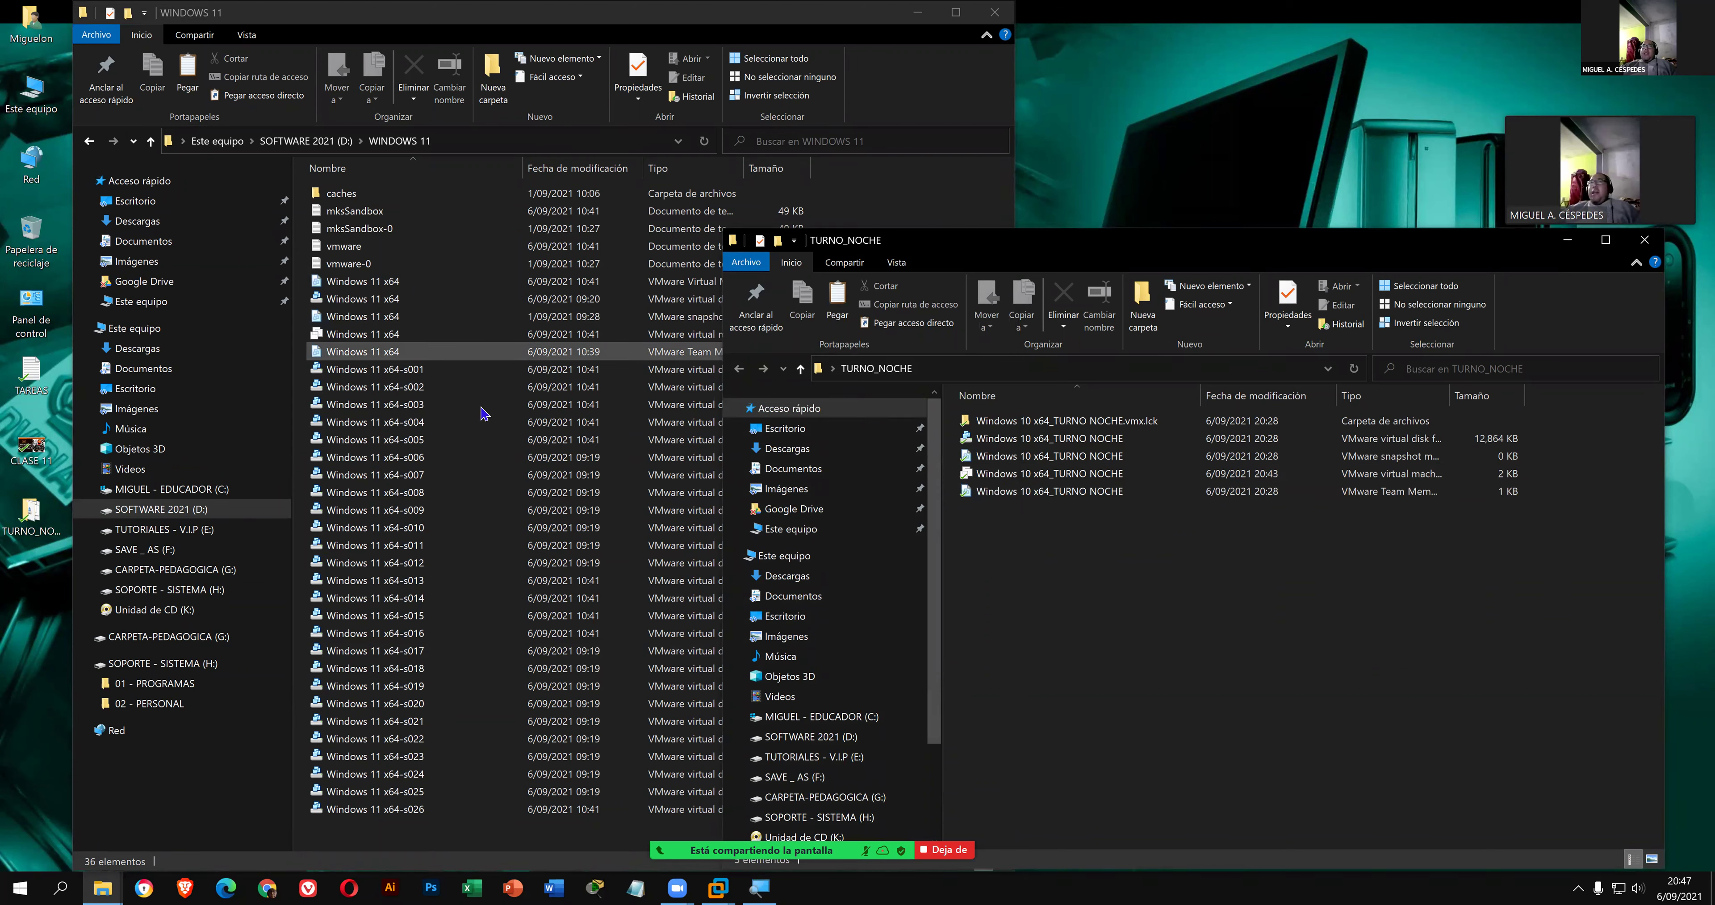
key(alt+Tab)
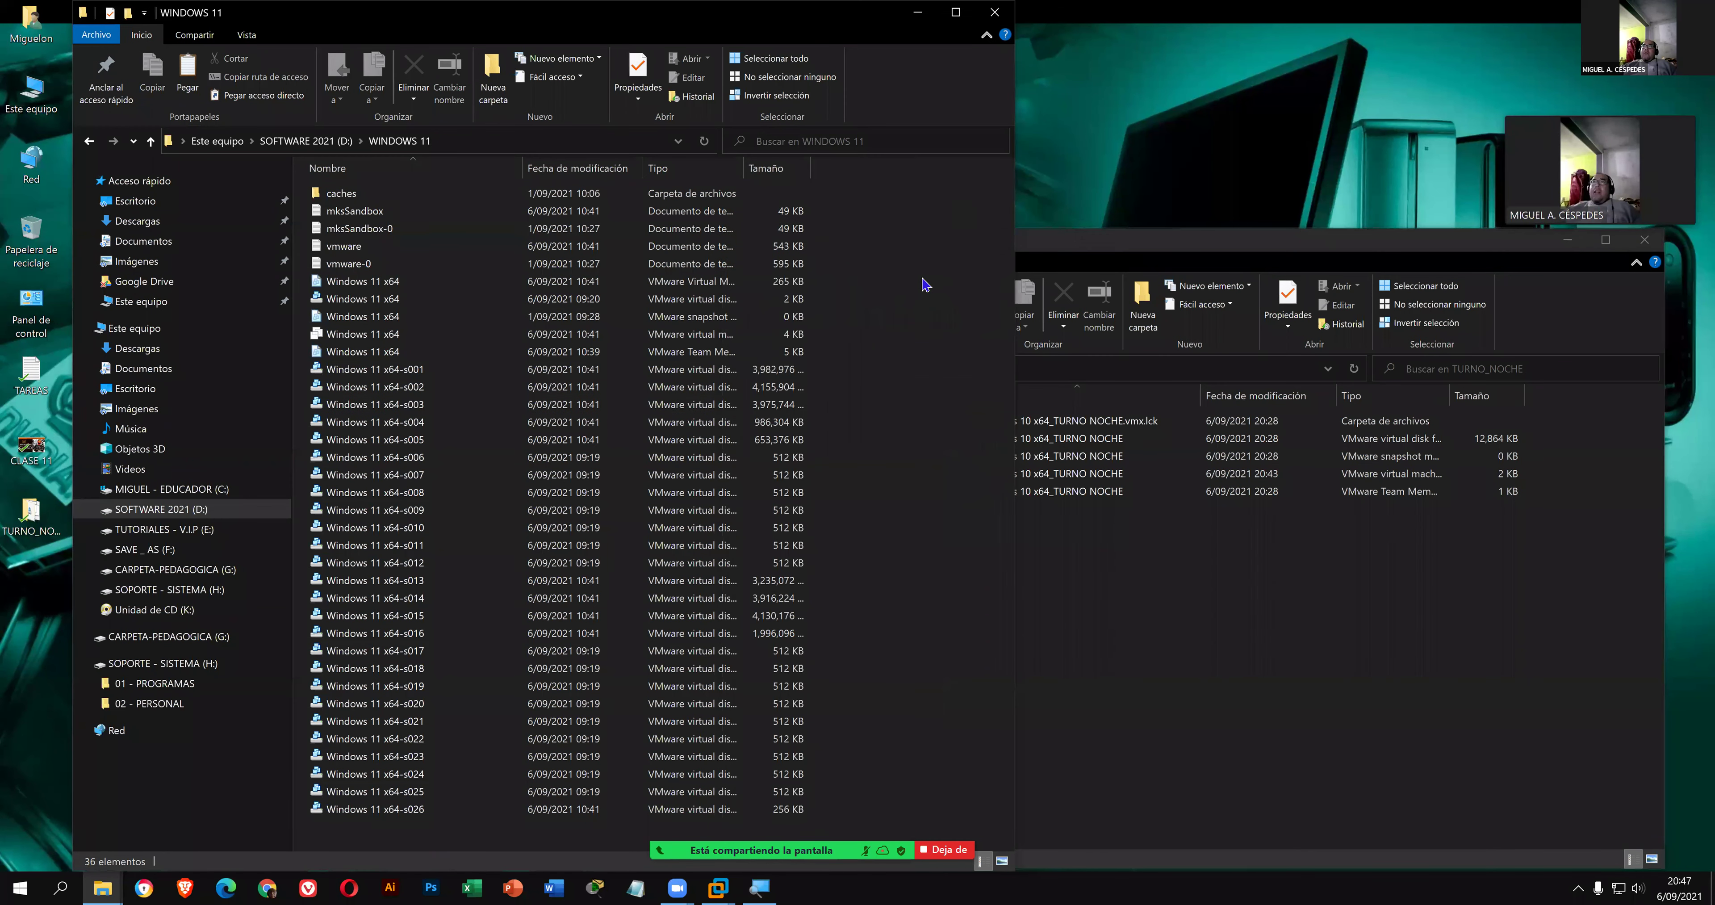
click(786, 334)
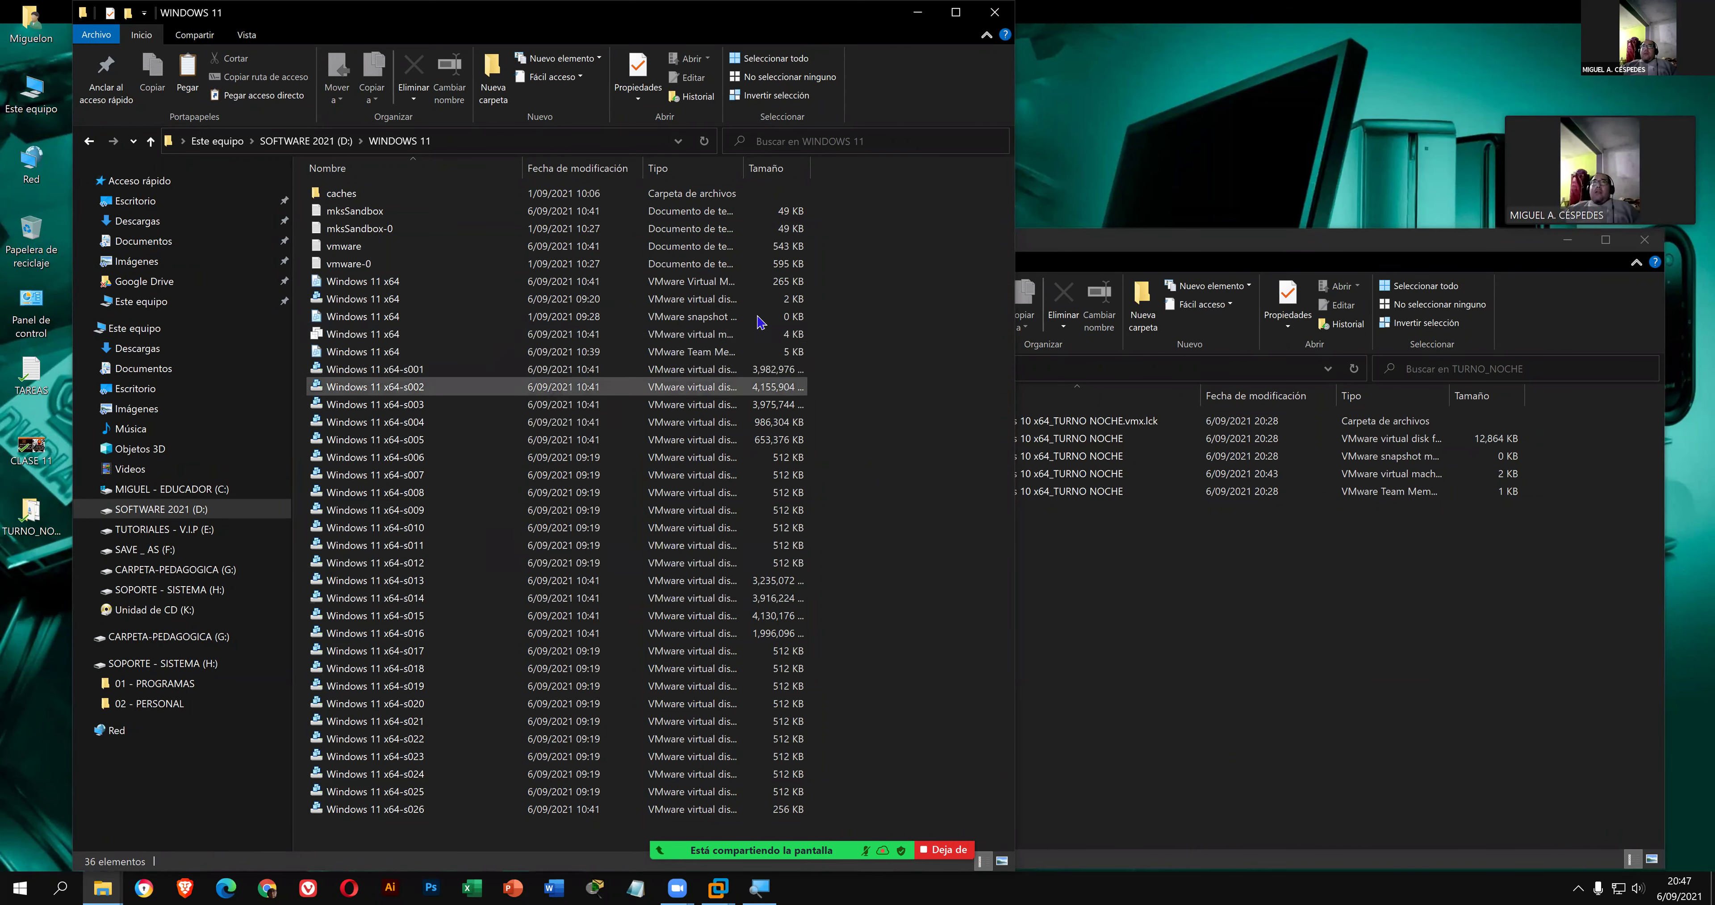
click(746, 353)
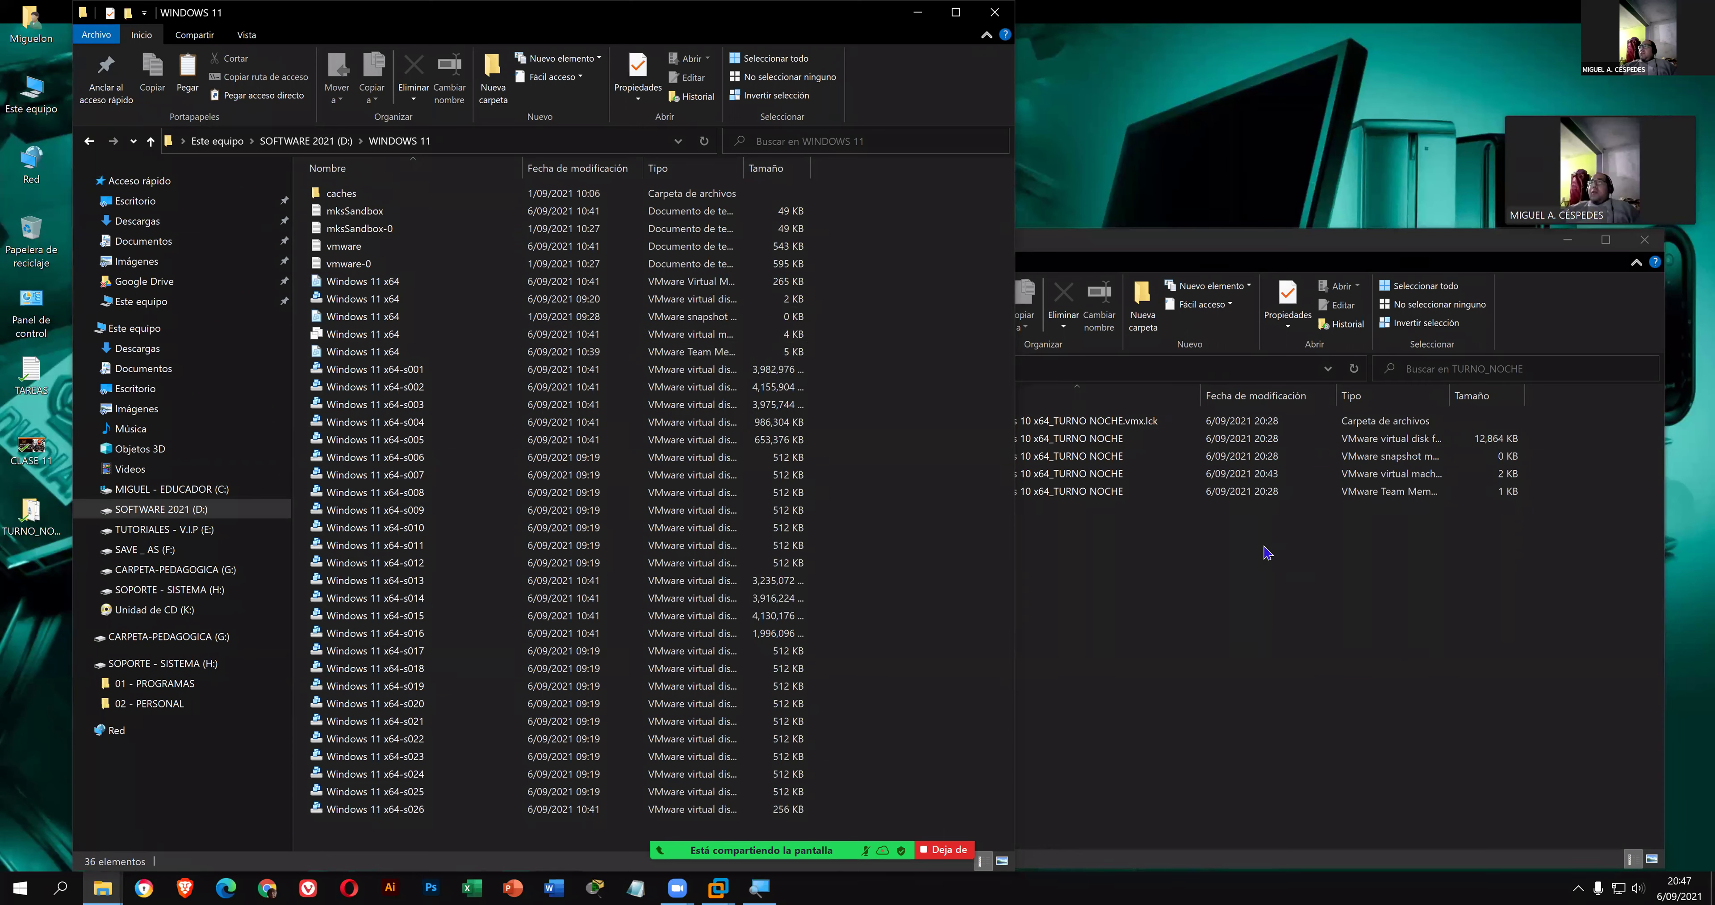
click(1085, 382)
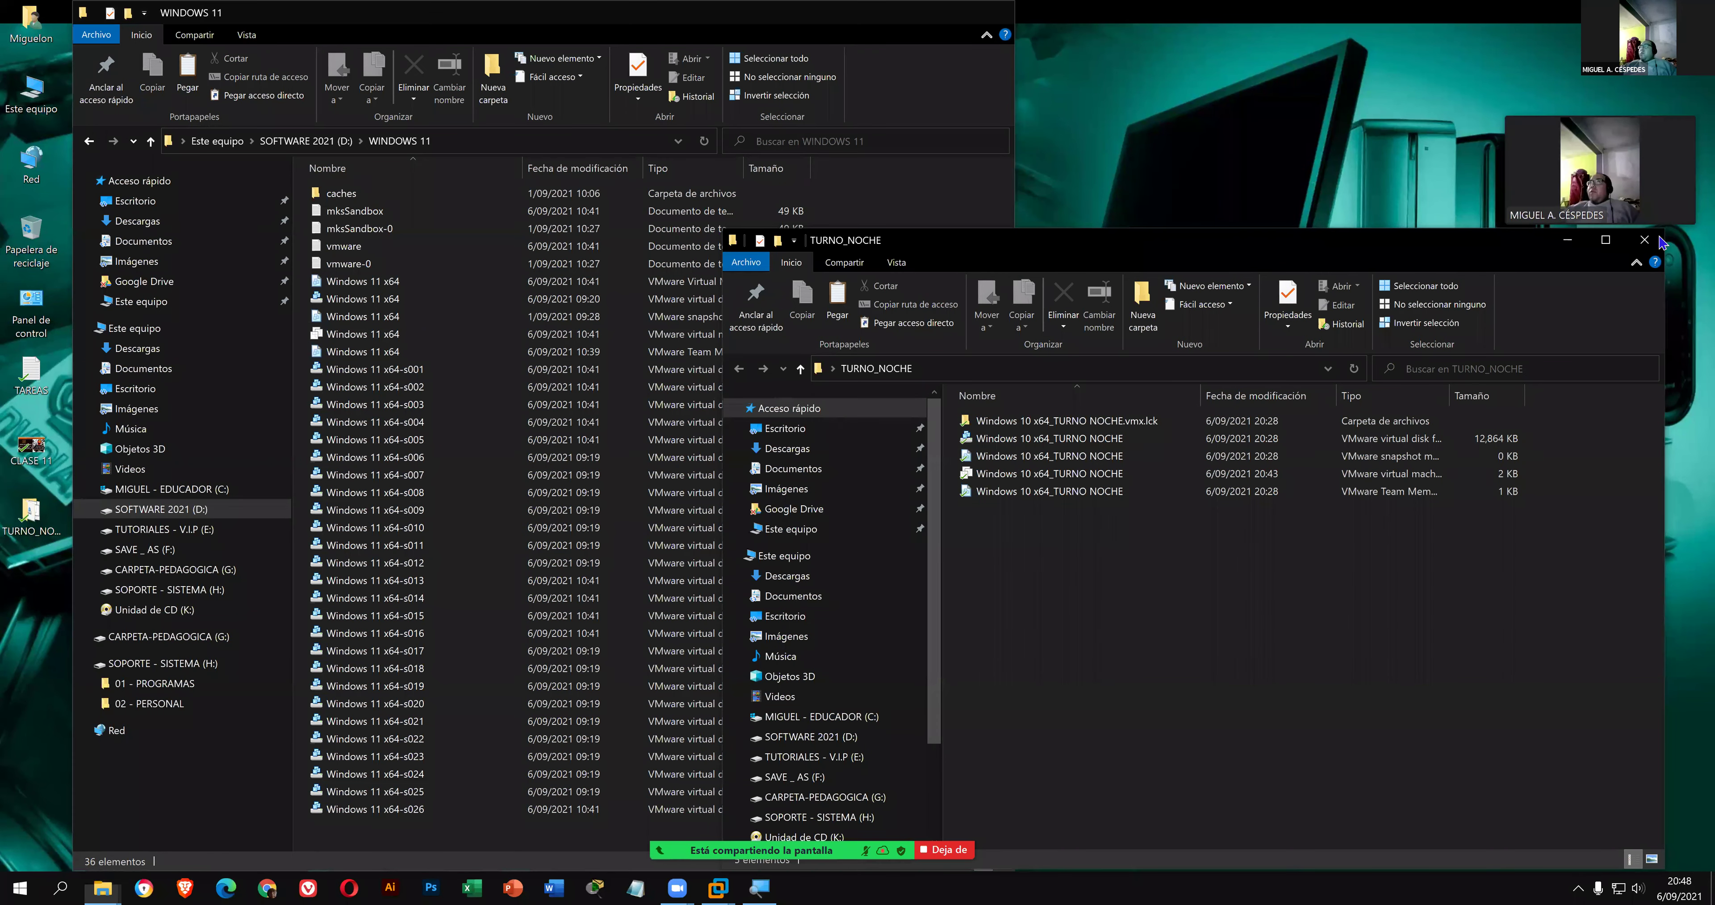
key(super+d)
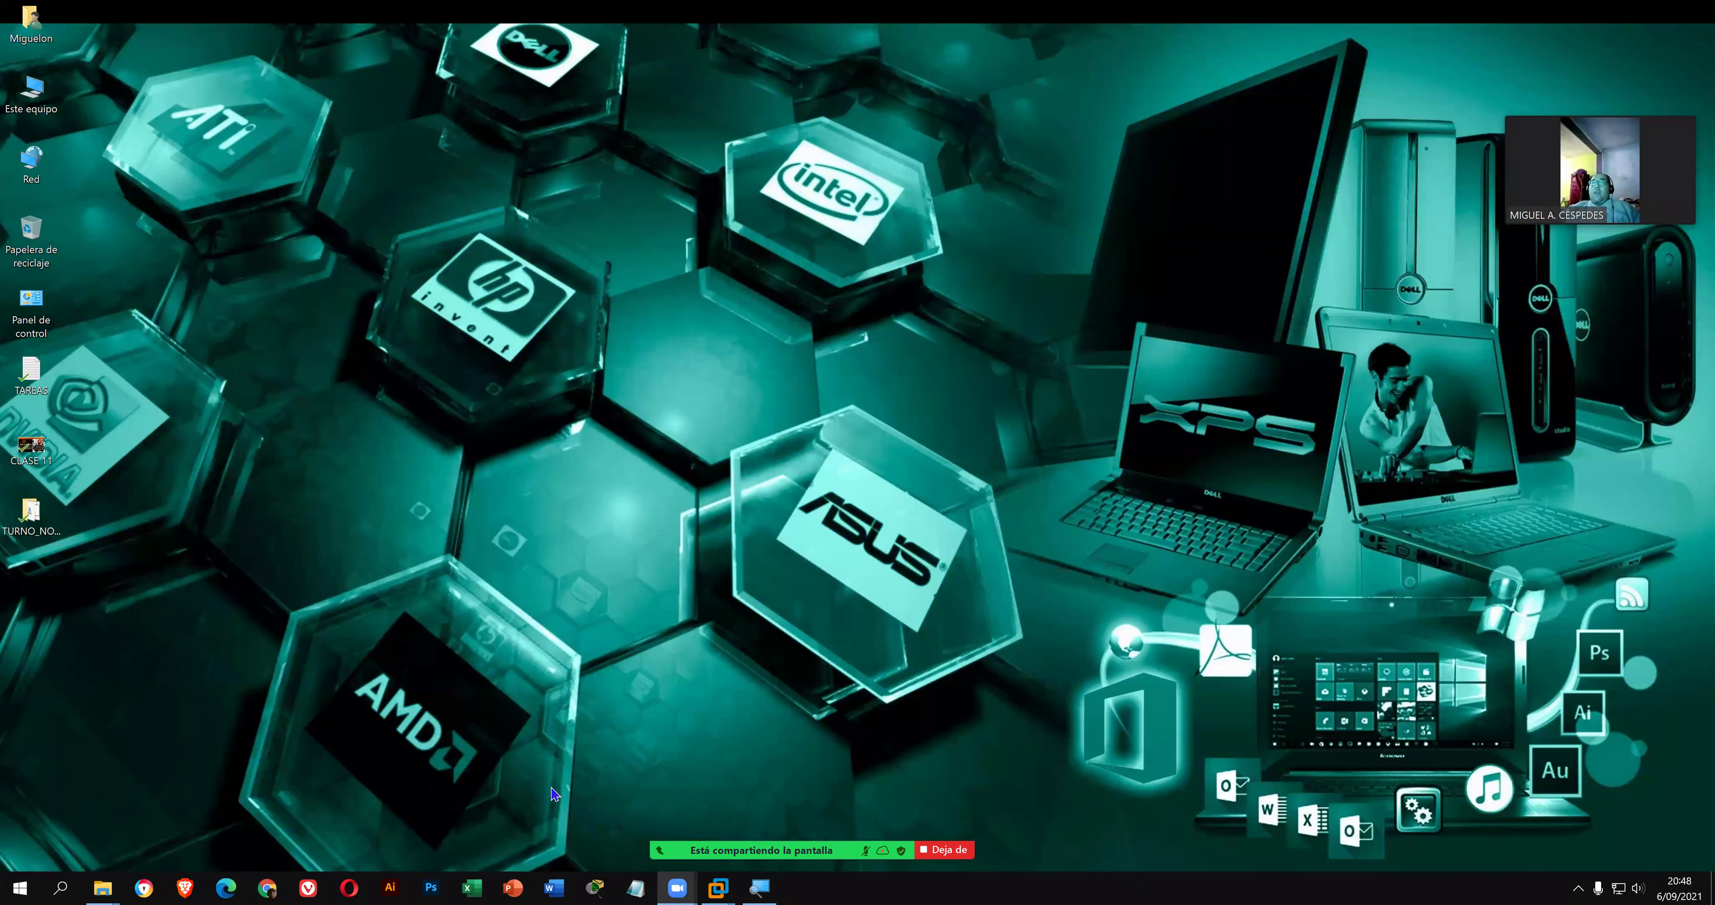
- Switch to Word and open its account page to check the Office product activation
mouse_move(718, 887)
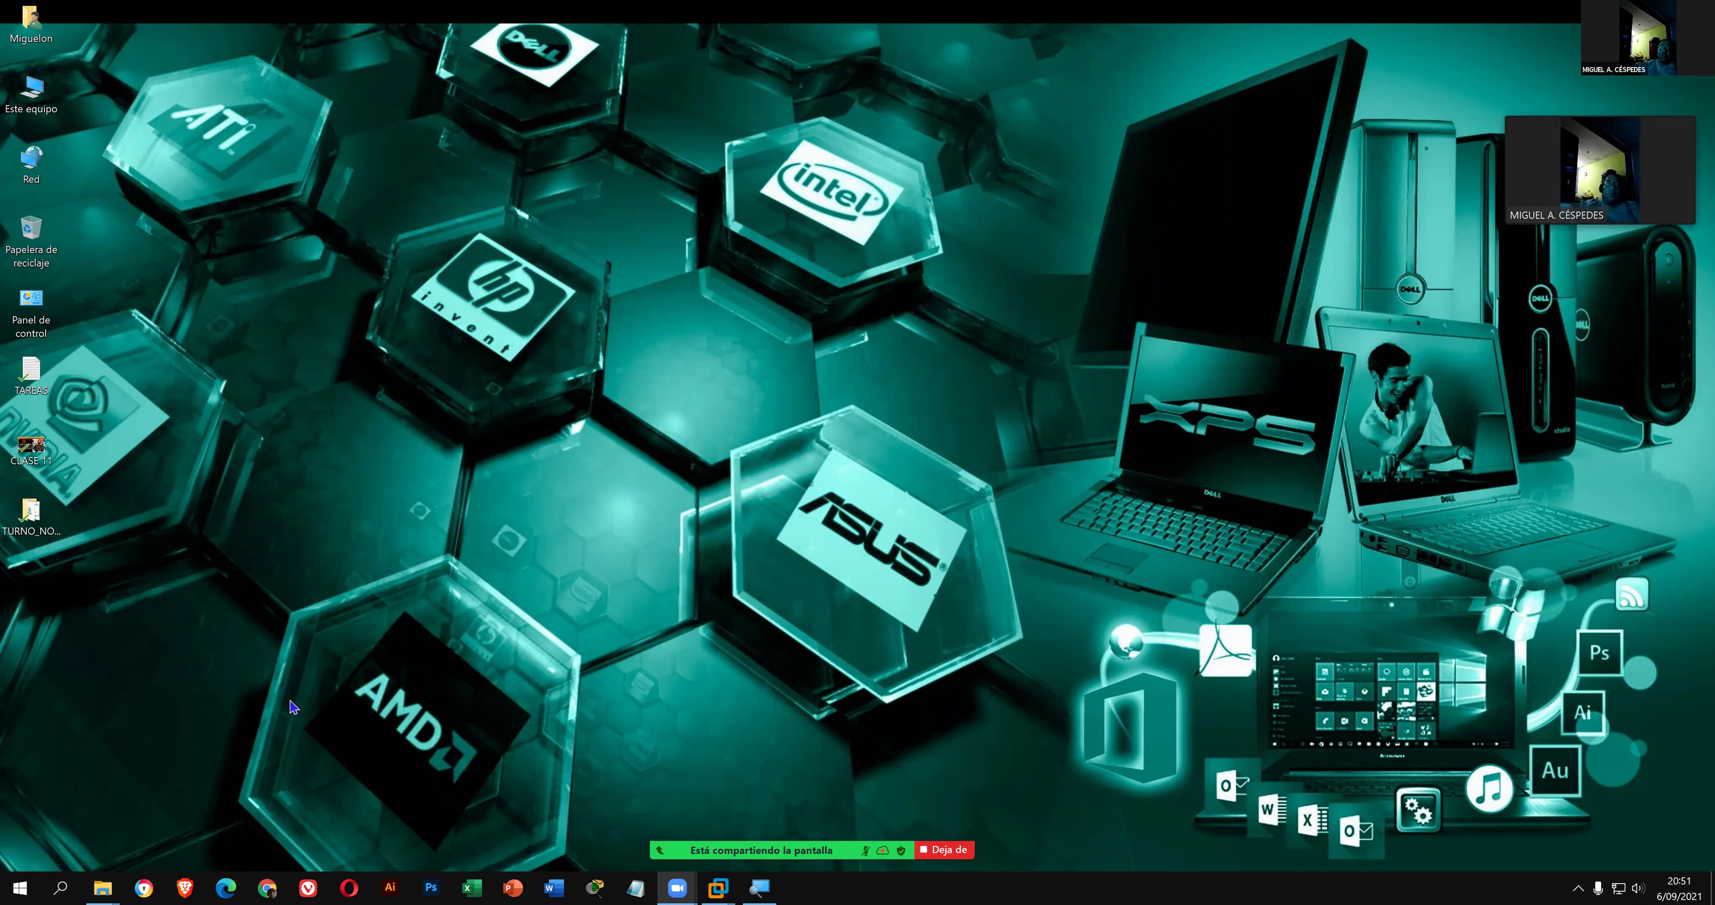
click(547, 885)
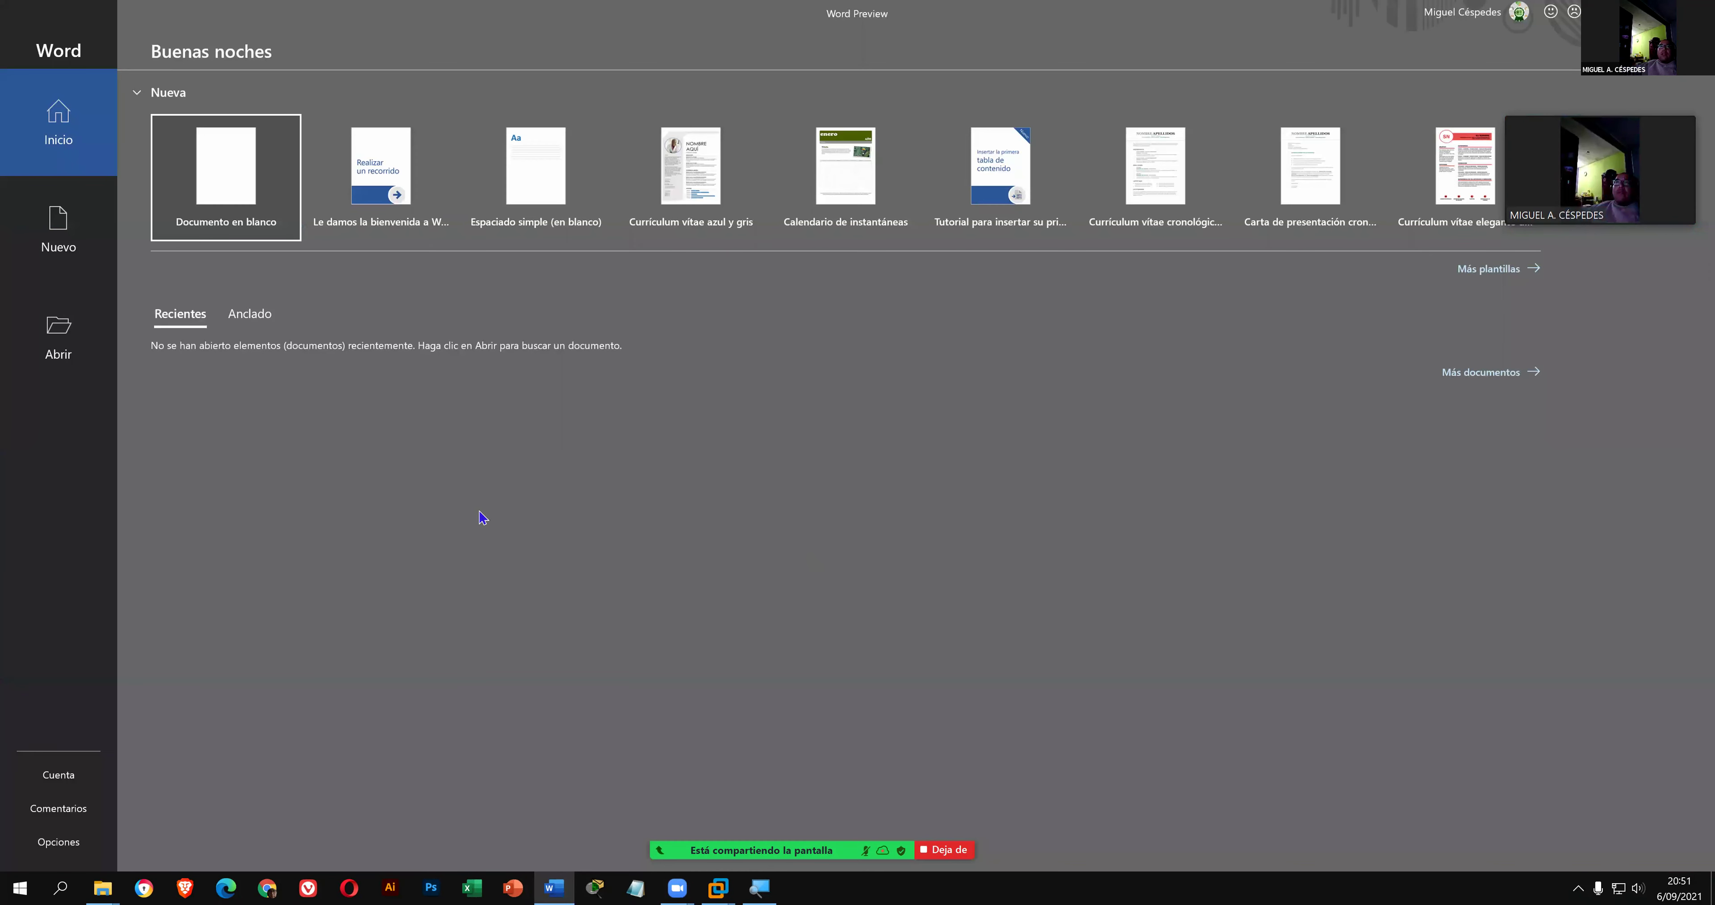
click(59, 774)
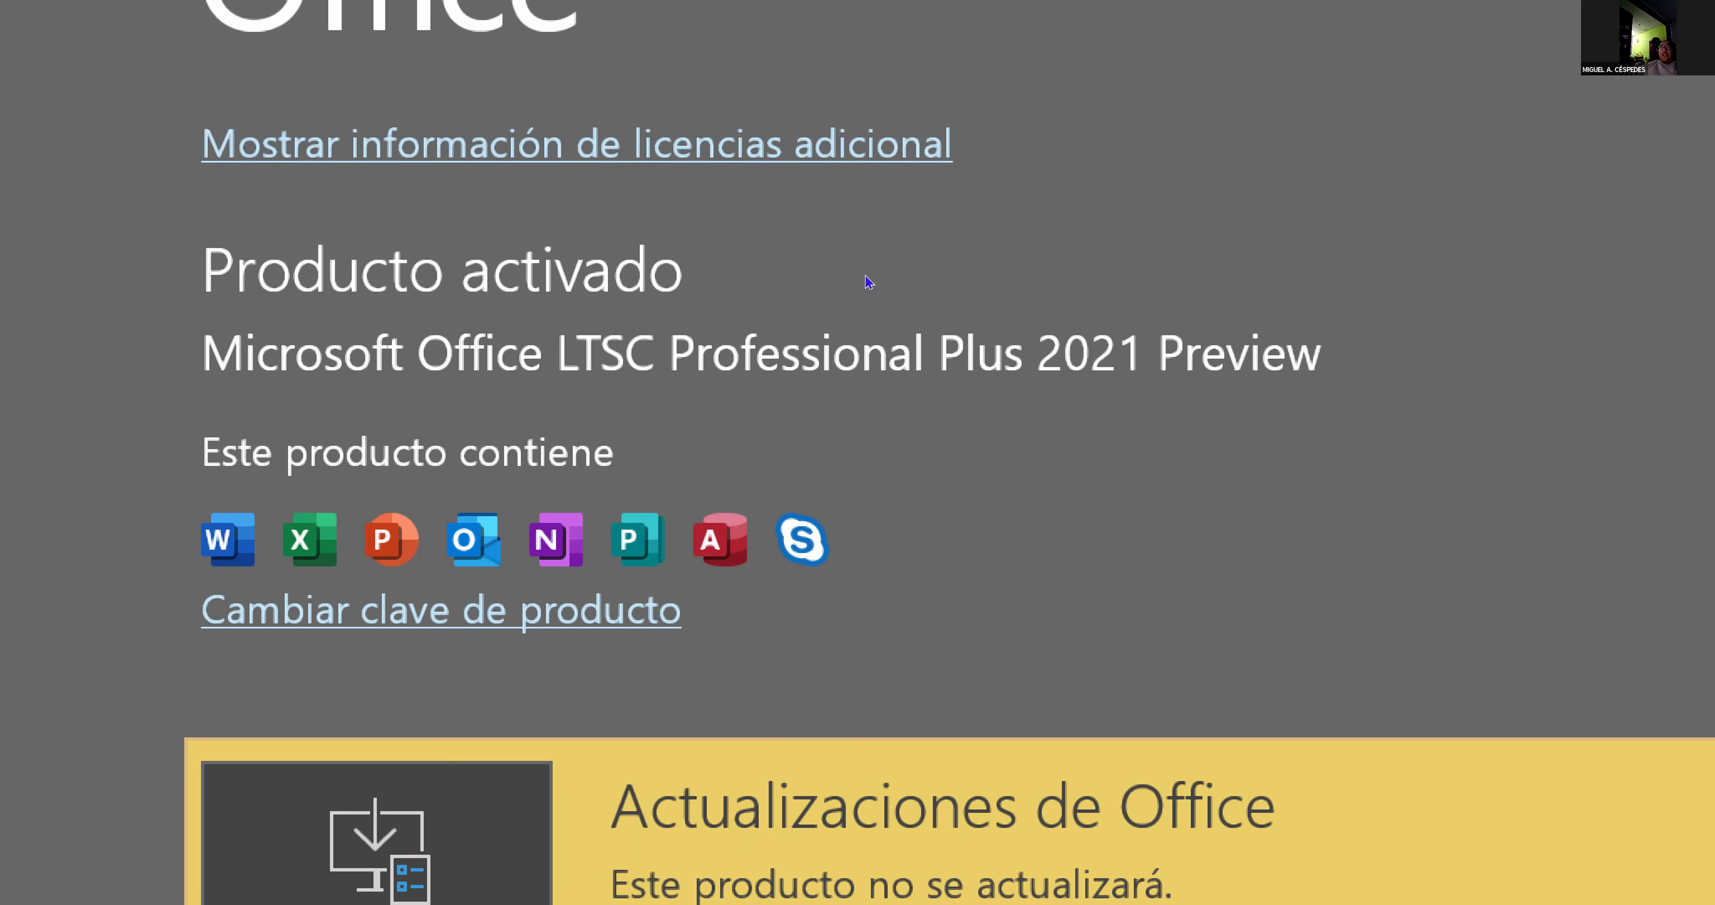
- Display the Office update options on the account page and review the available choices
scroll(812, 420, down, 4)
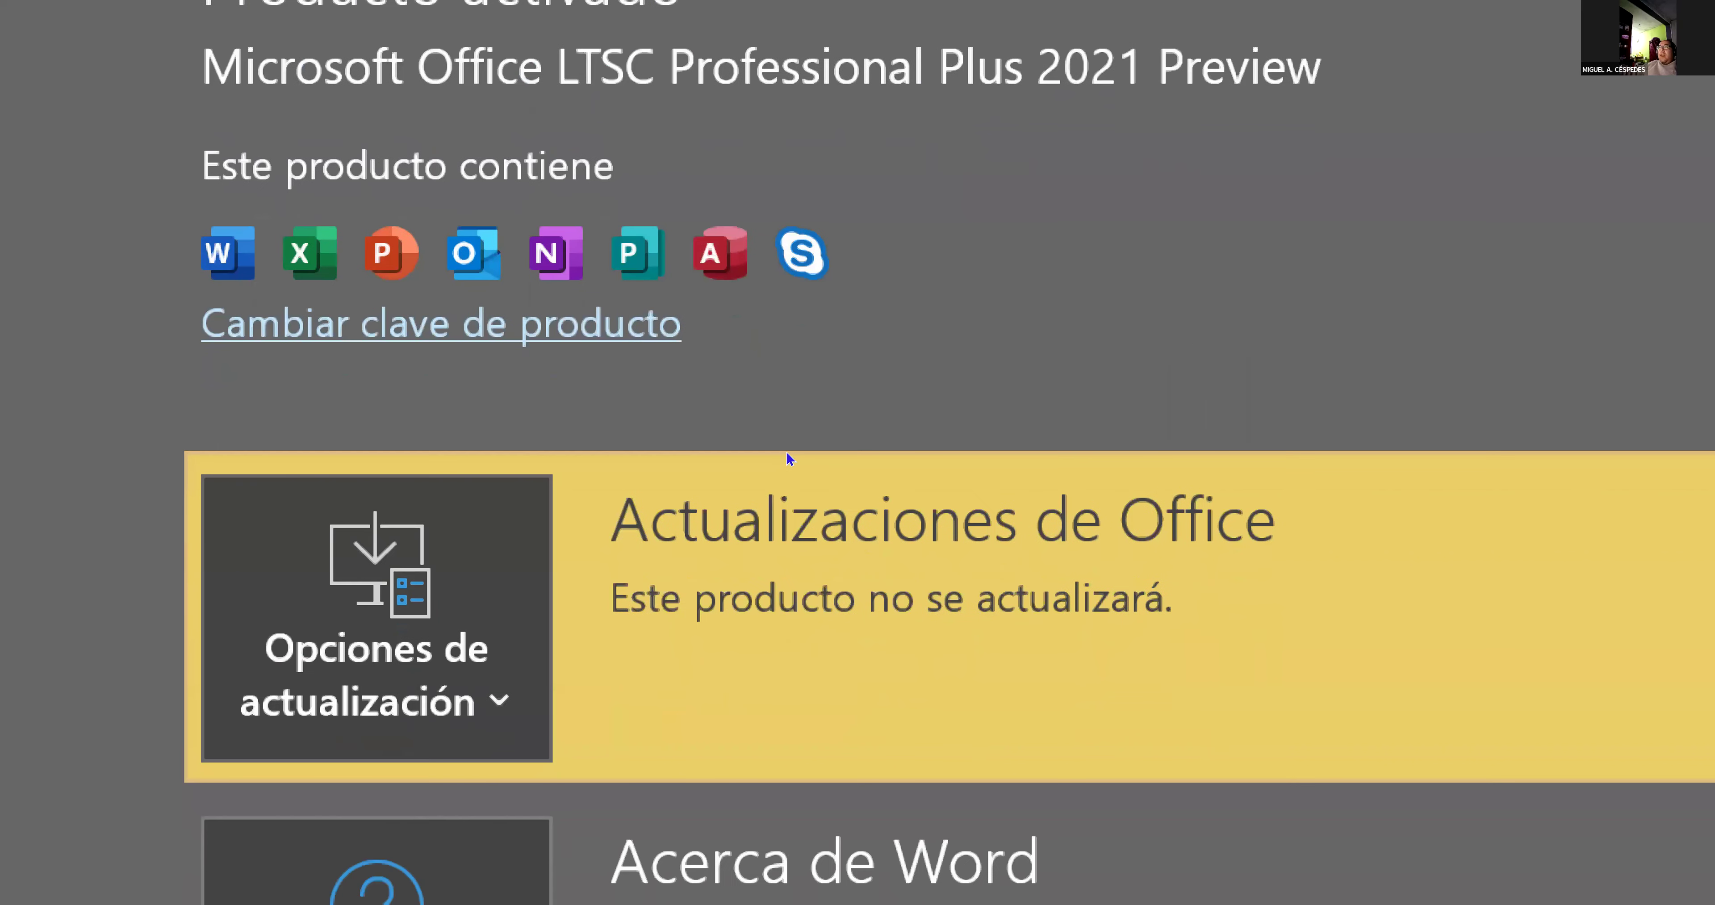
scroll(786, 453, down, 2)
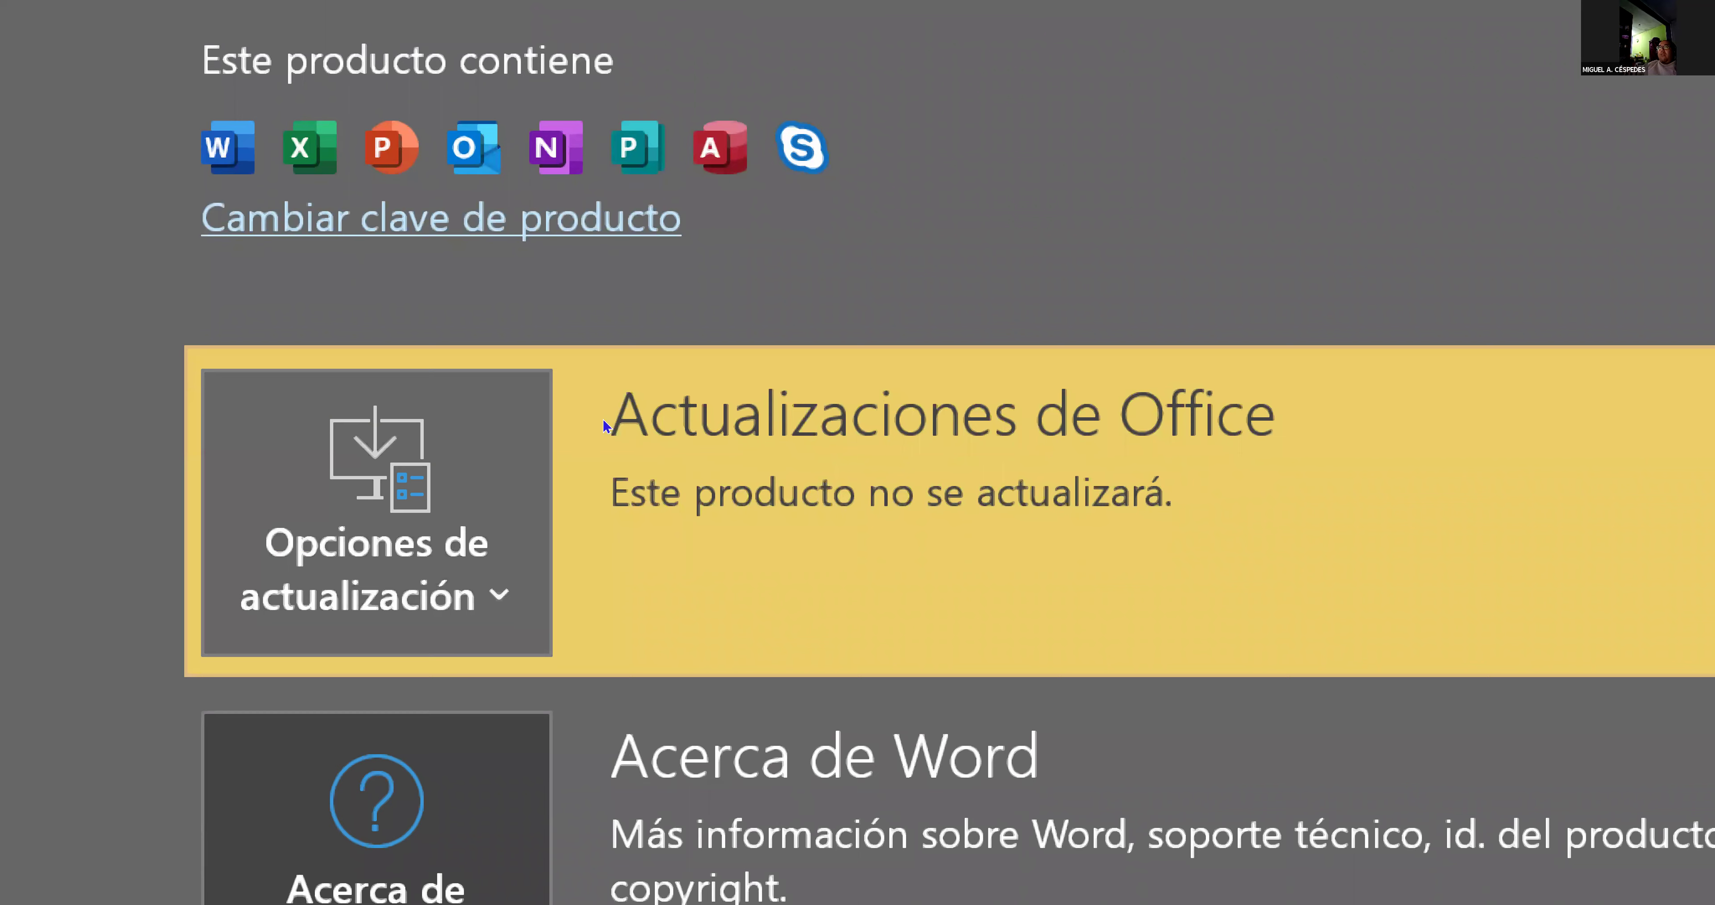
click(543, 426)
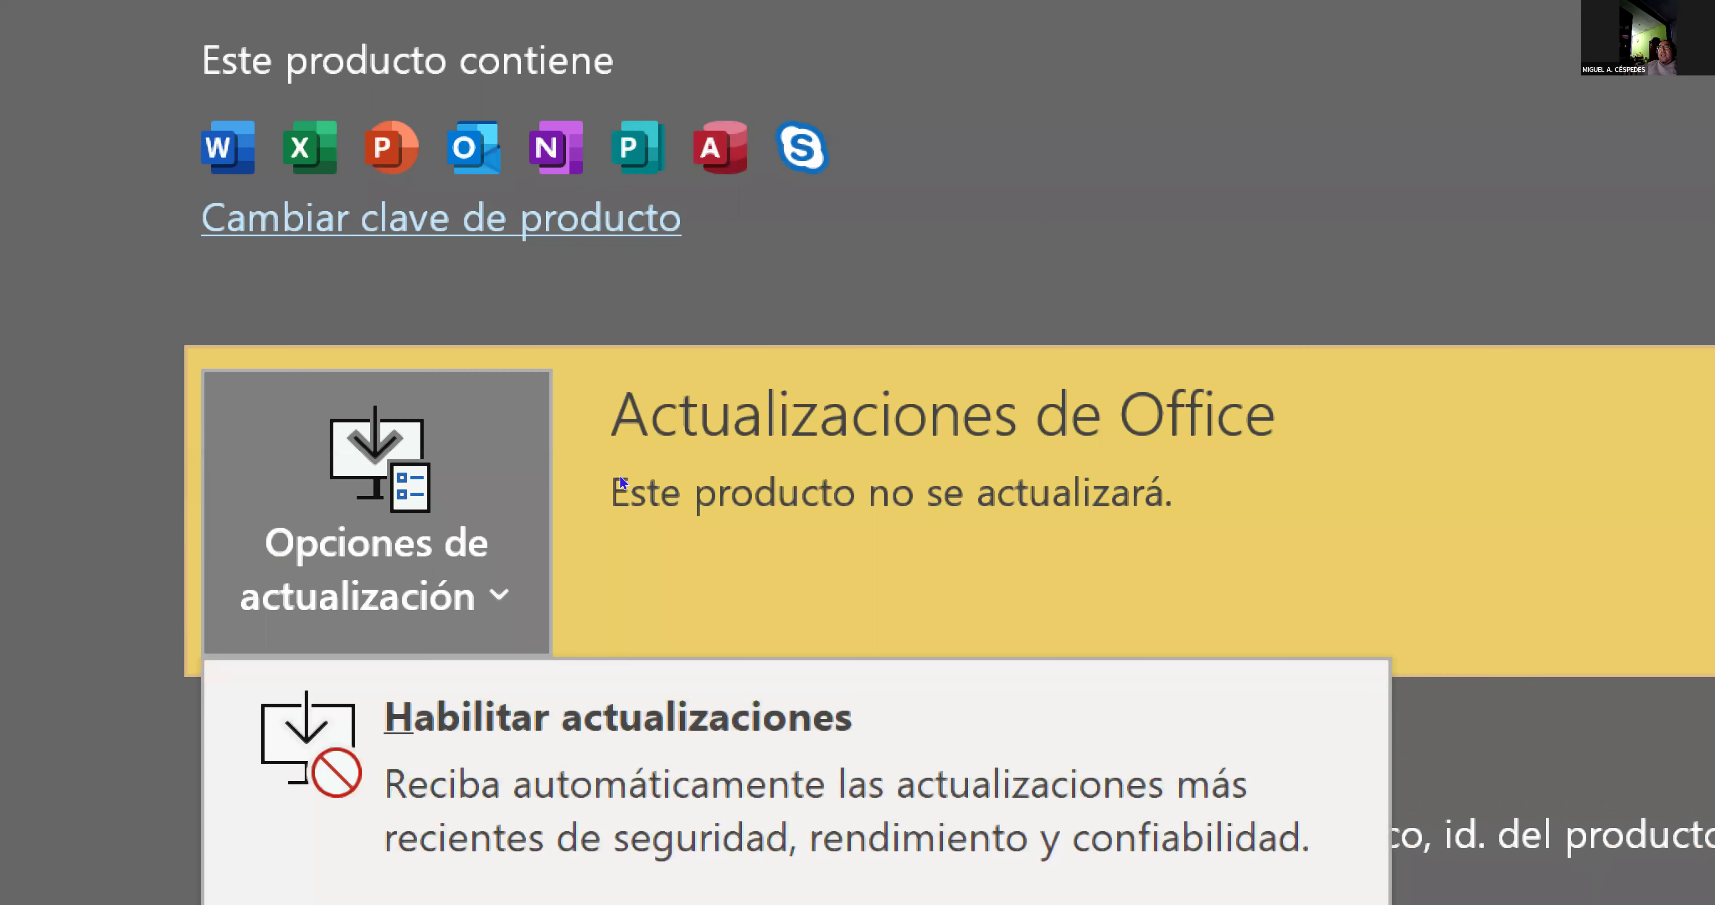
scroll(626, 512, down, 3)
scroll(625, 542, down, 4)
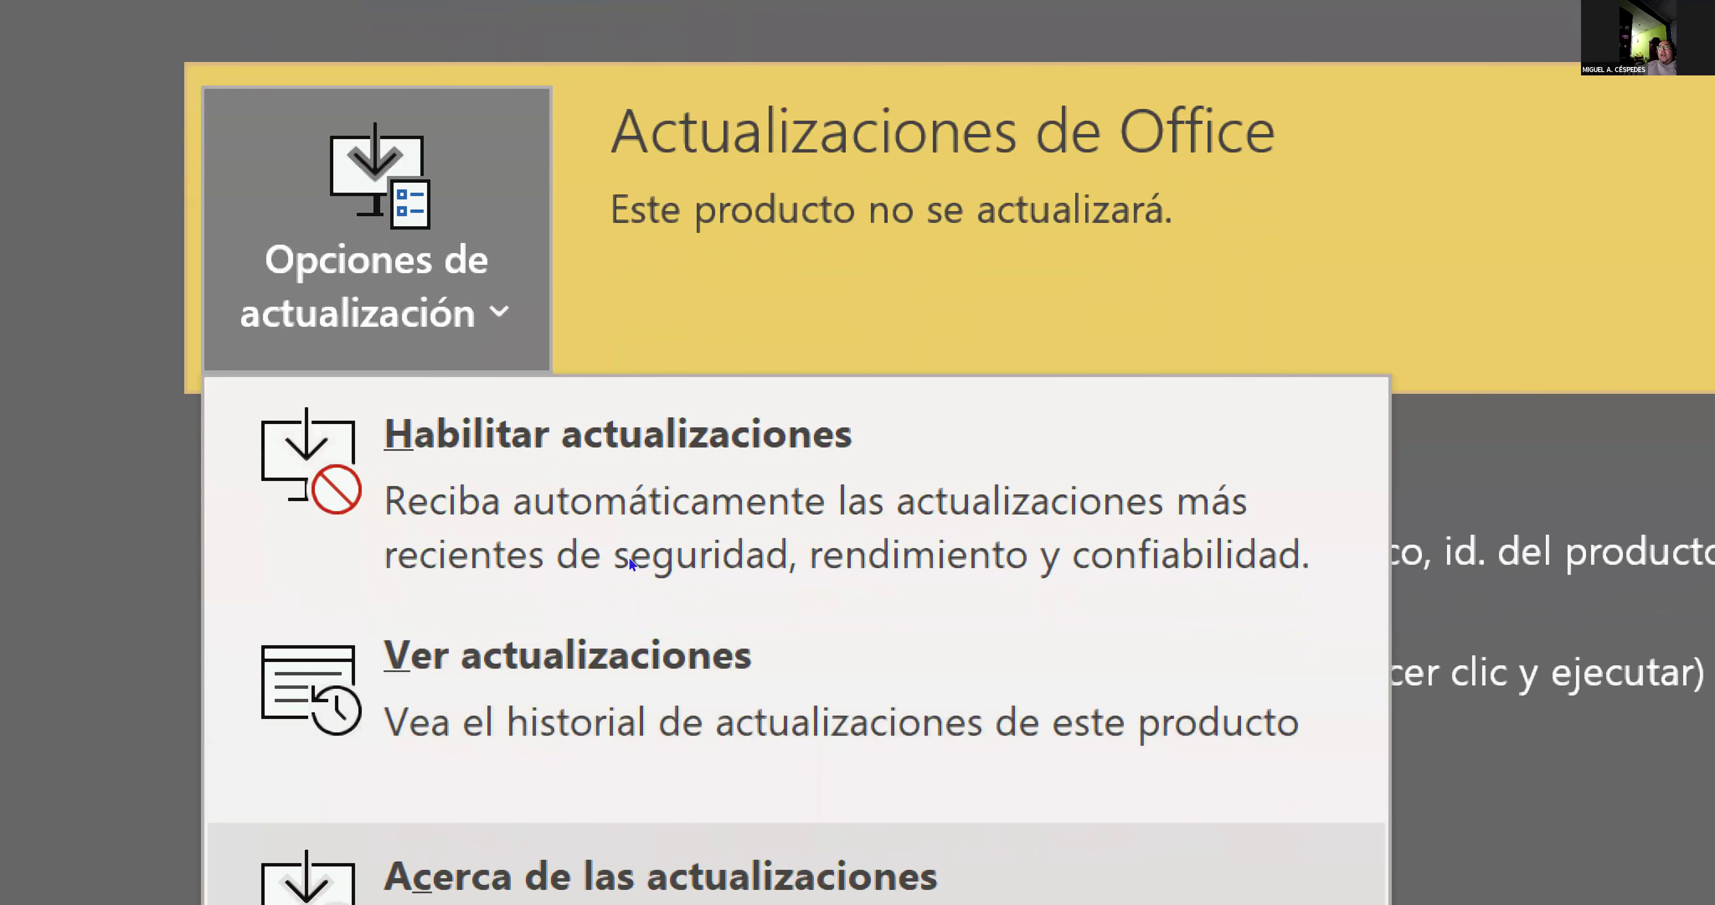
- Finish reviewing the Office update options without choosing one, return to Word's start page, and close Word
scroll(646, 595, down, 1)
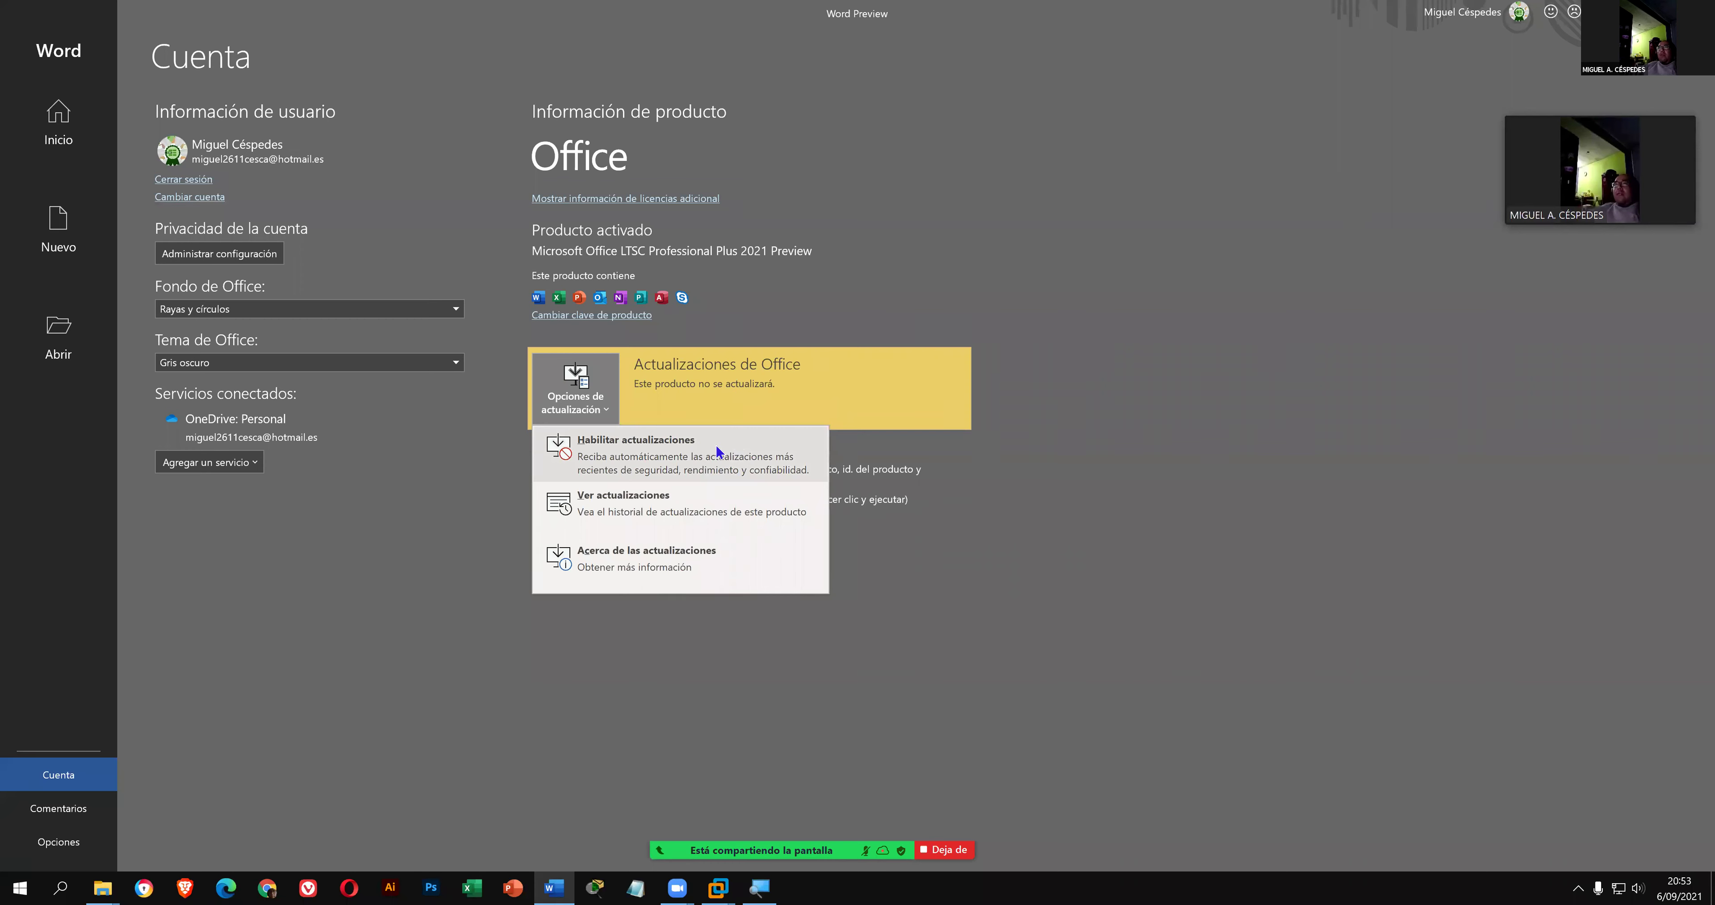
click(1050, 434)
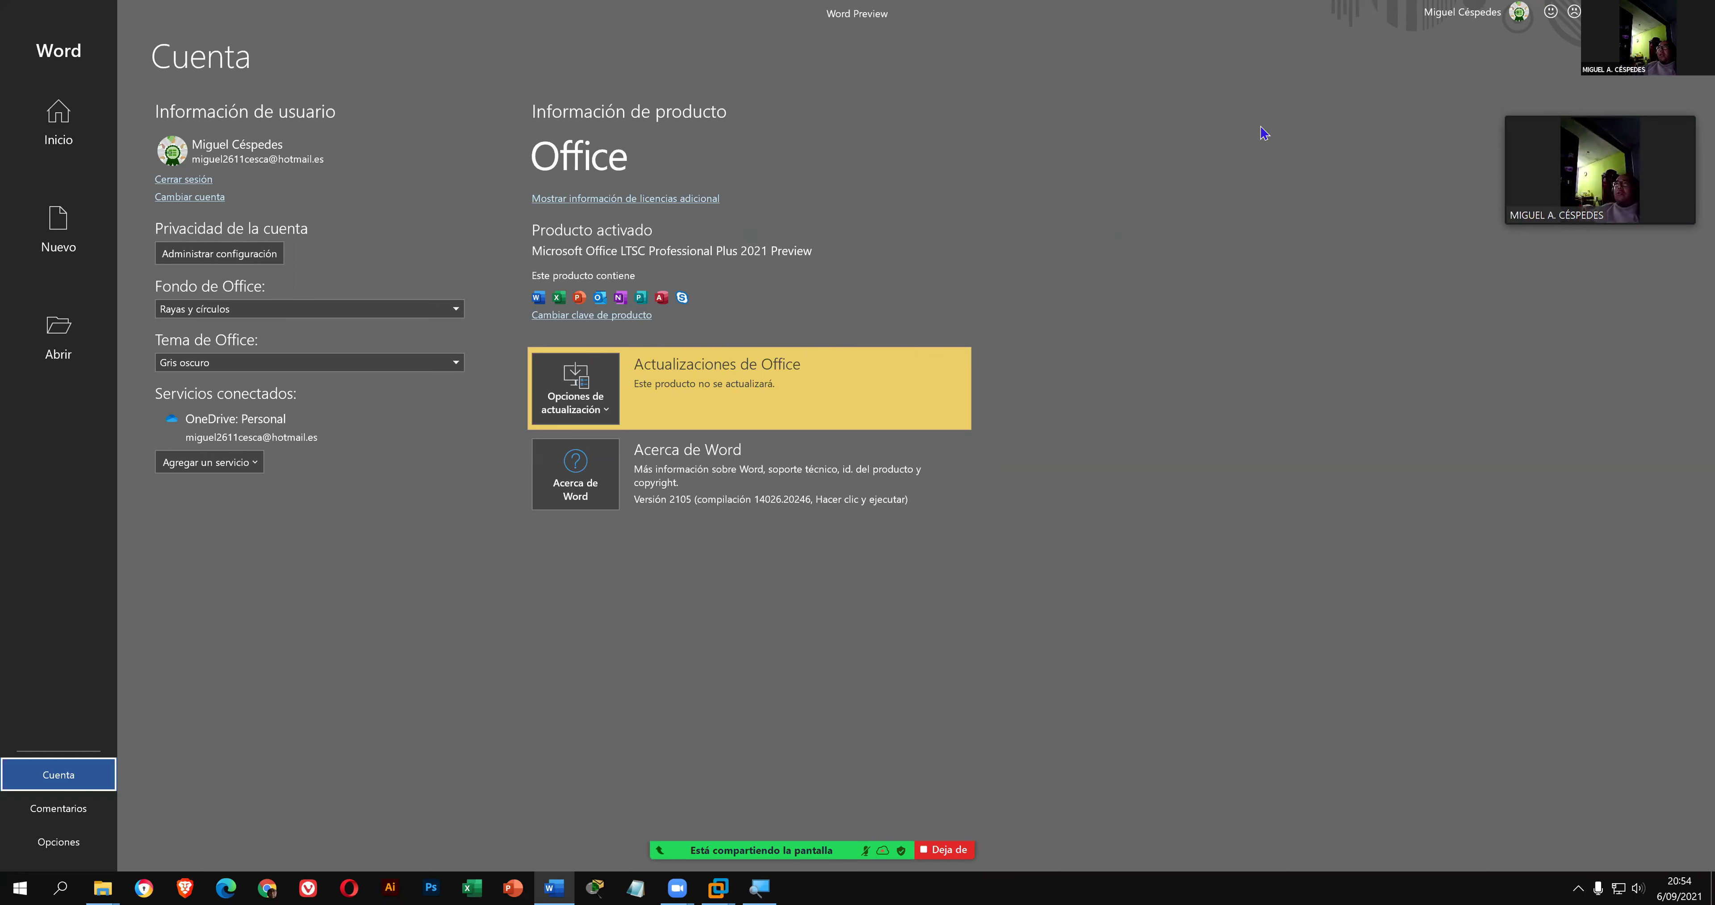
click(75, 120)
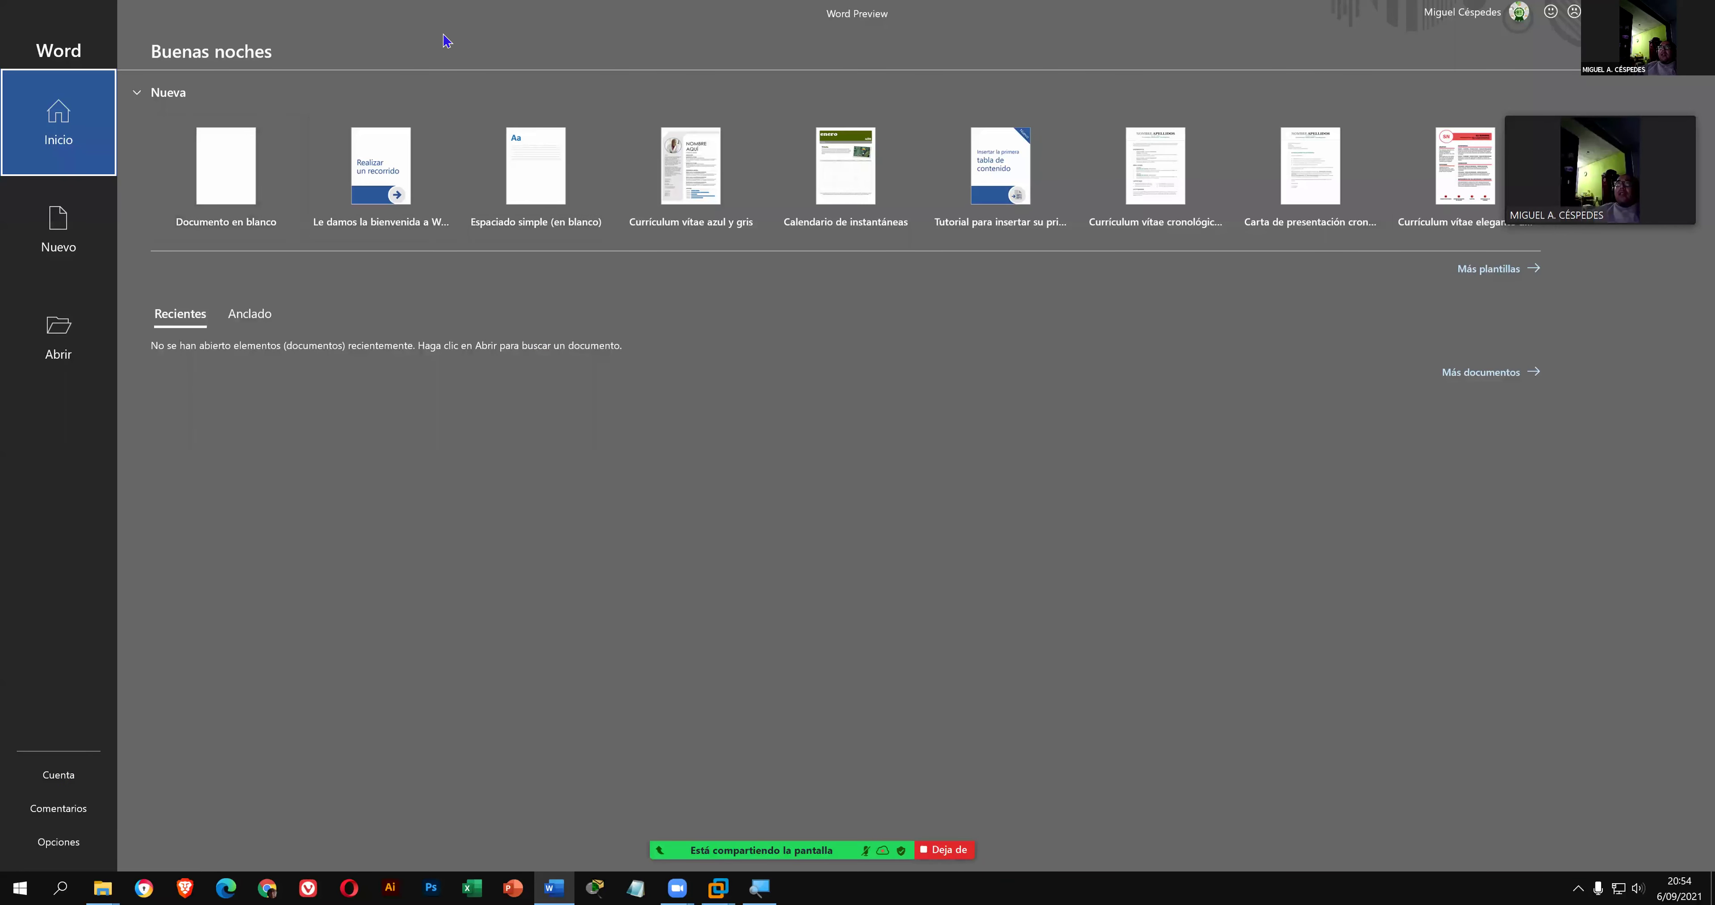
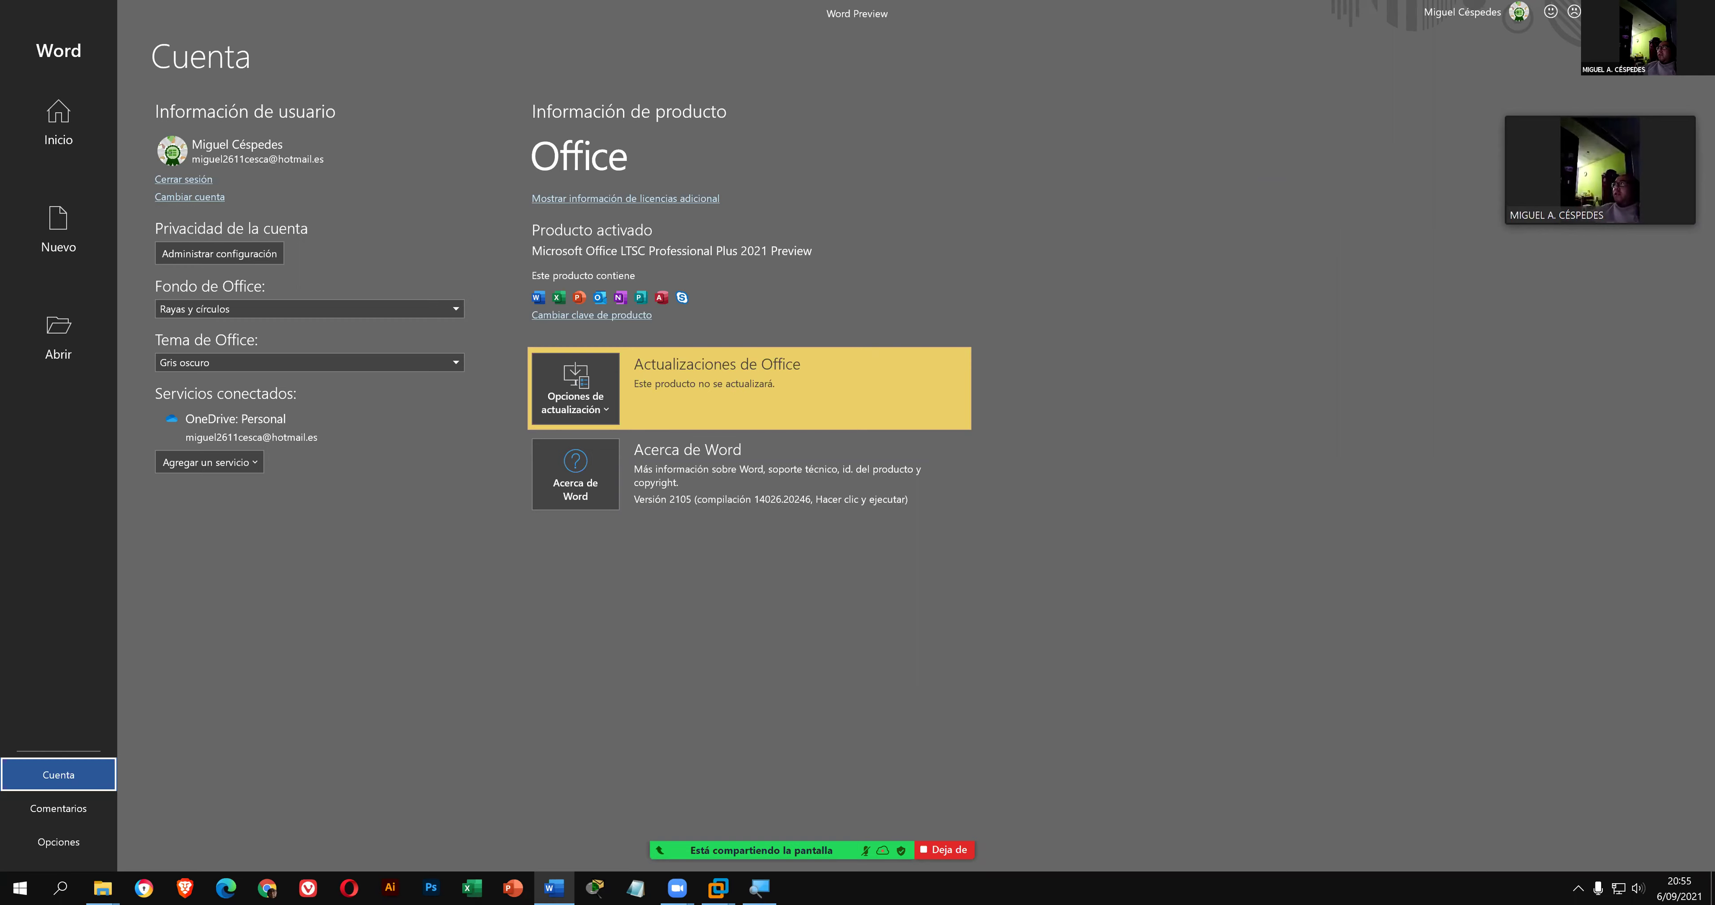
key(alt+F4)
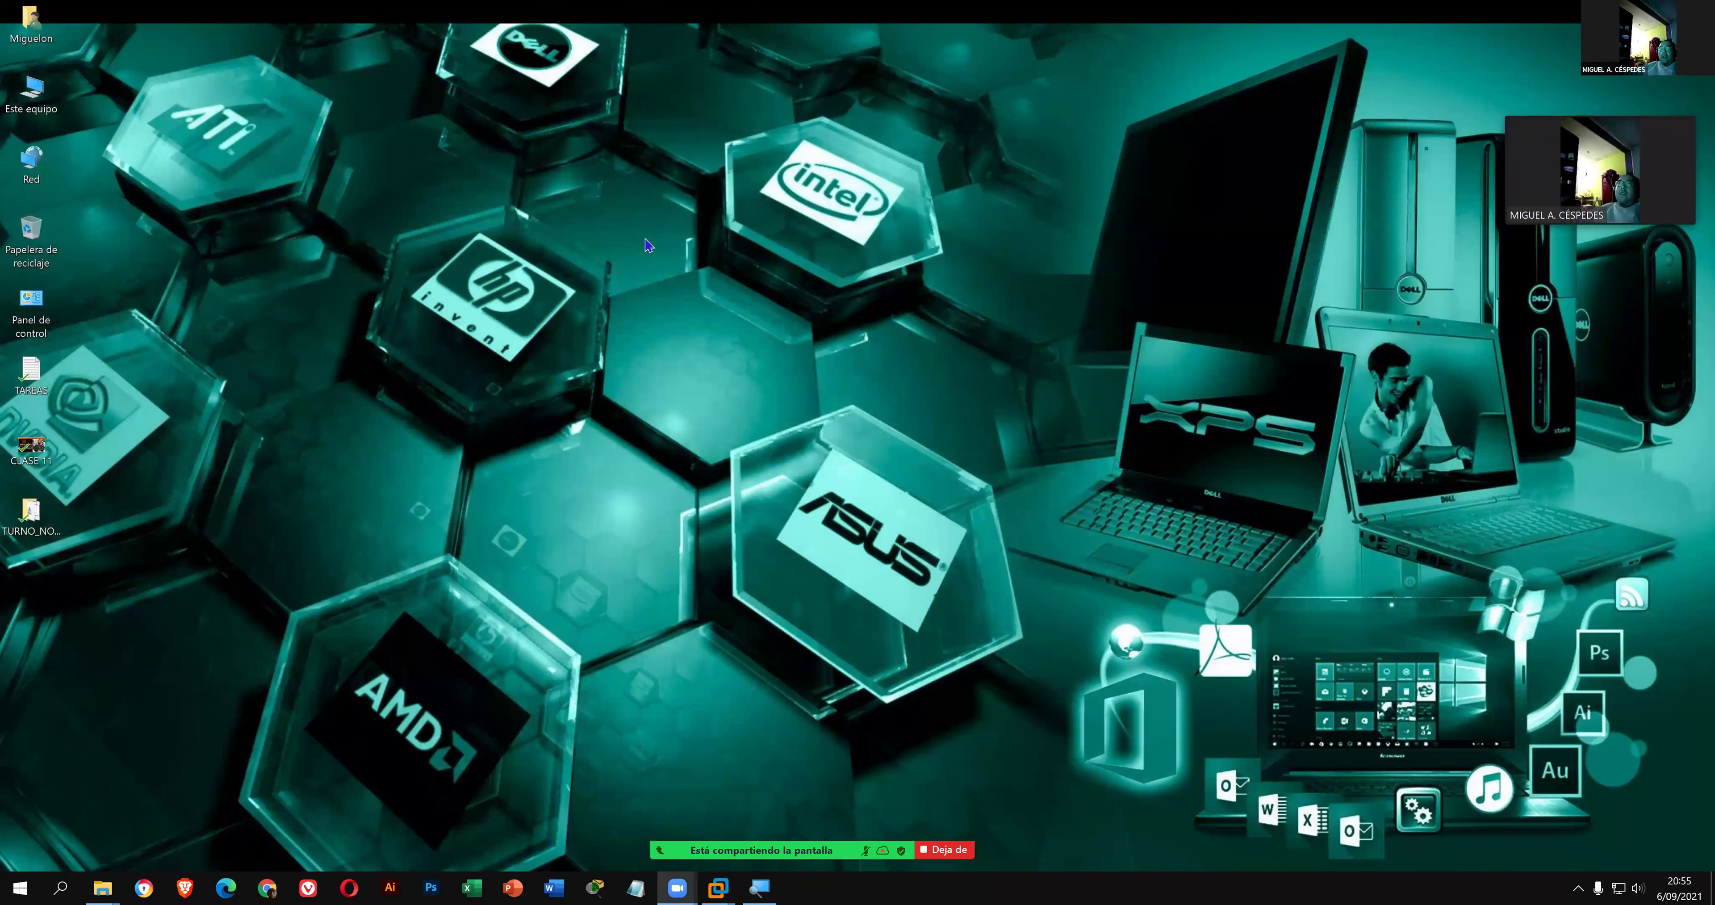
- Find and launch CorelDRAW 2021 (64-Bit), and maximize its window
key(super)
text(CO)
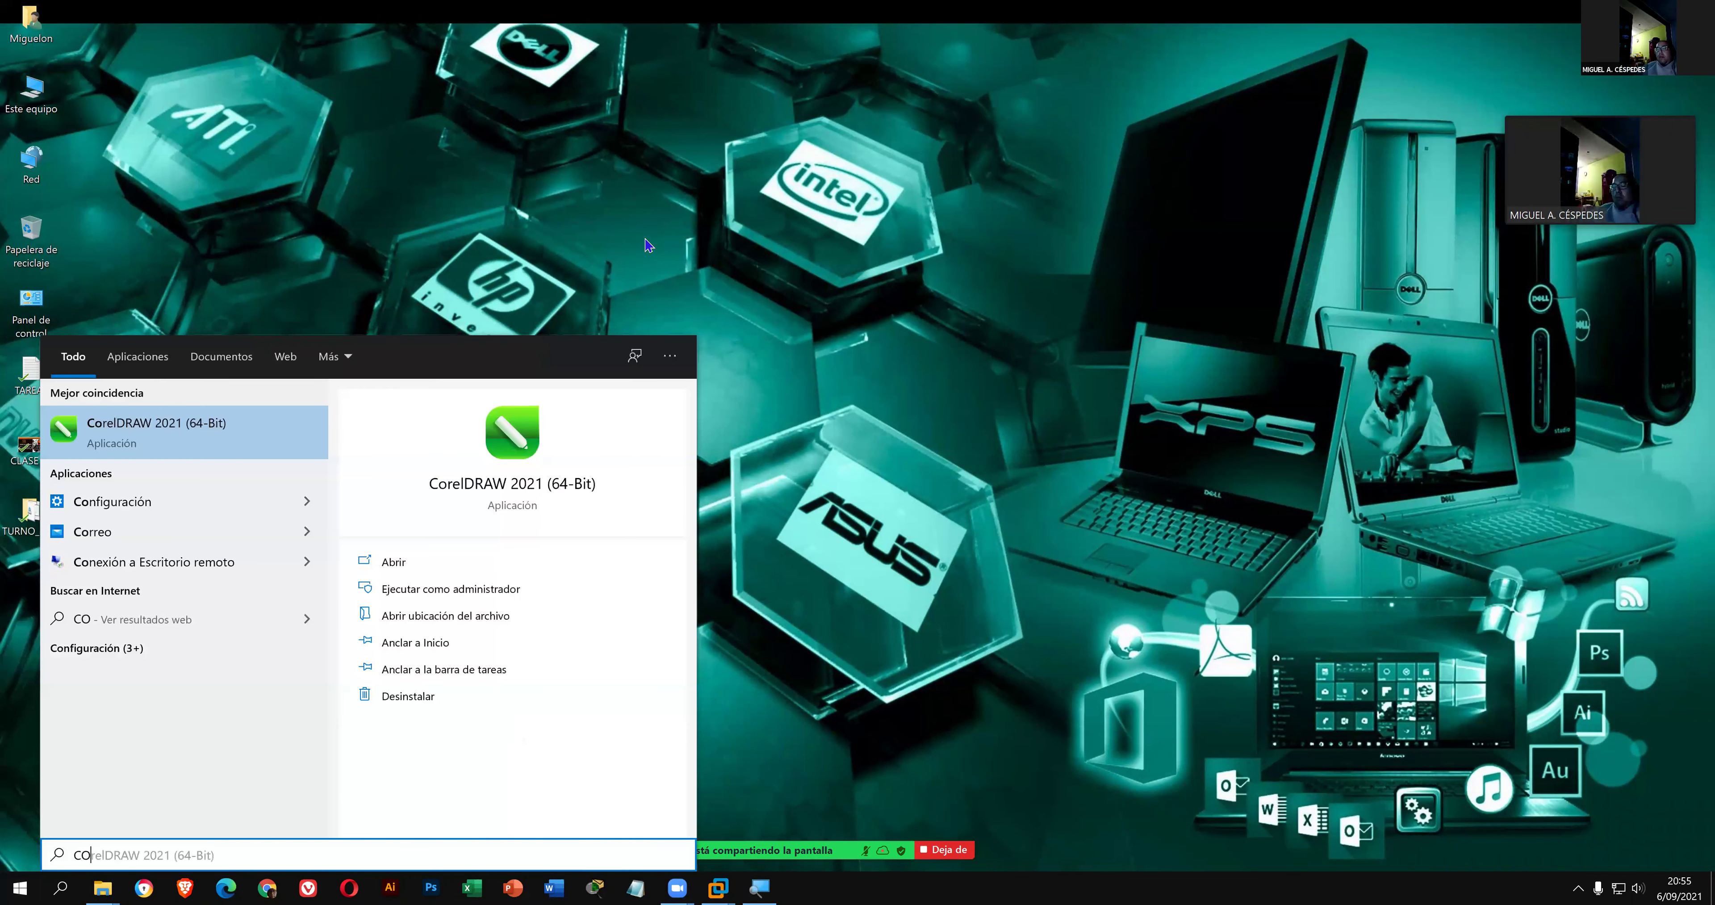
text(RE)
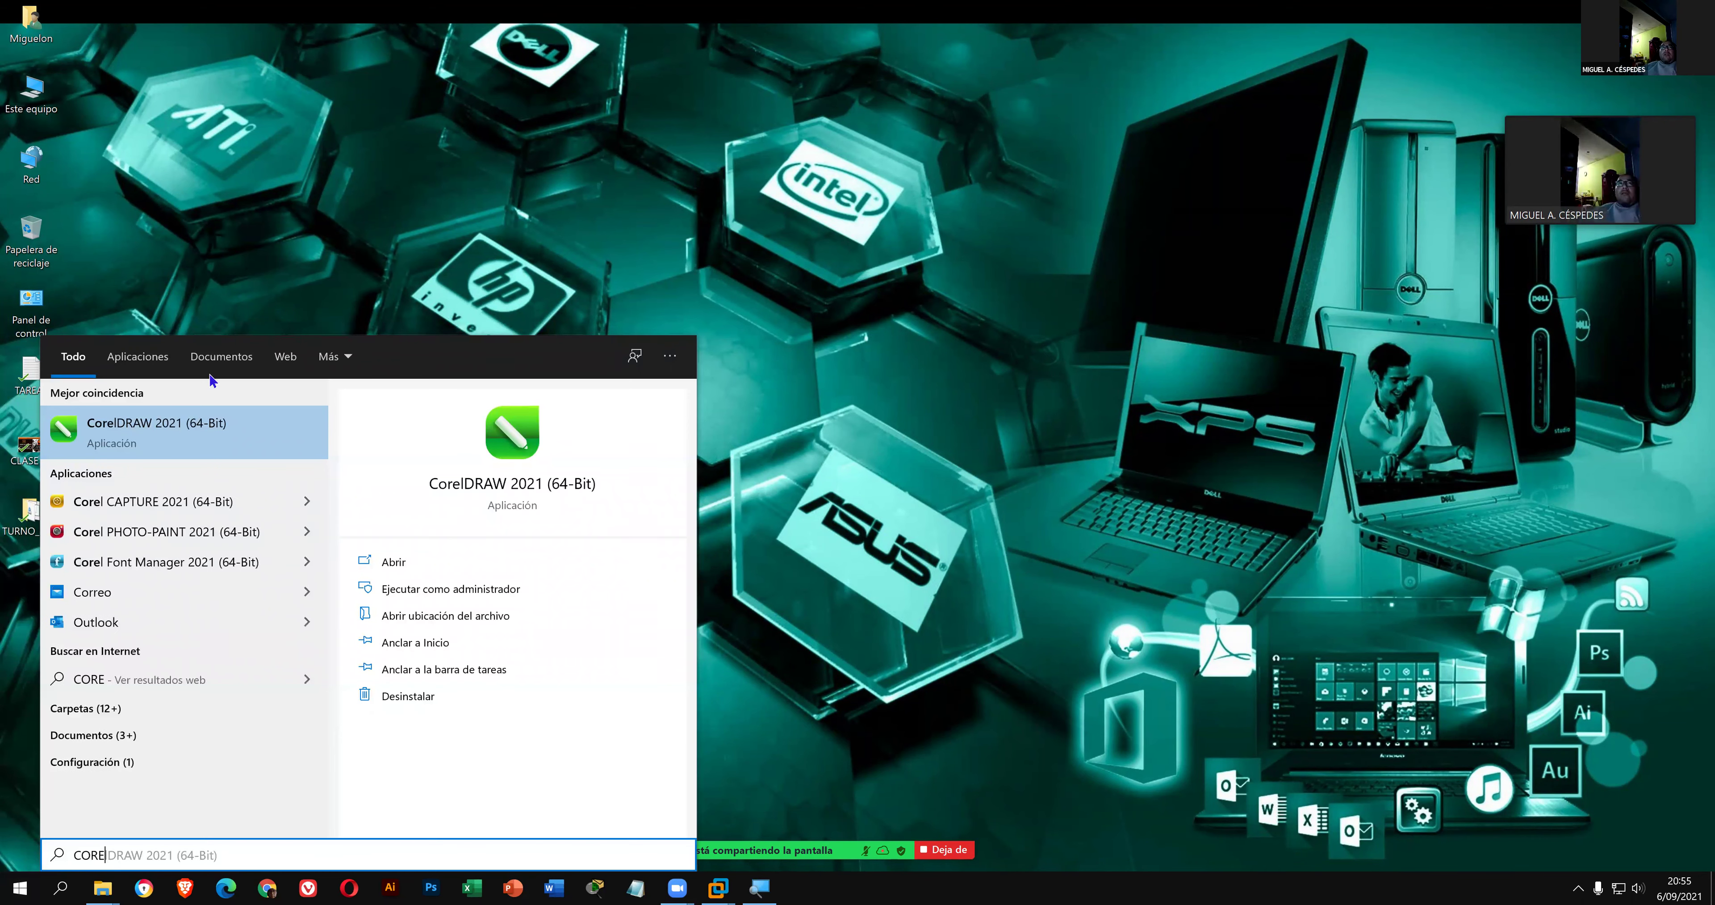
click(222, 434)
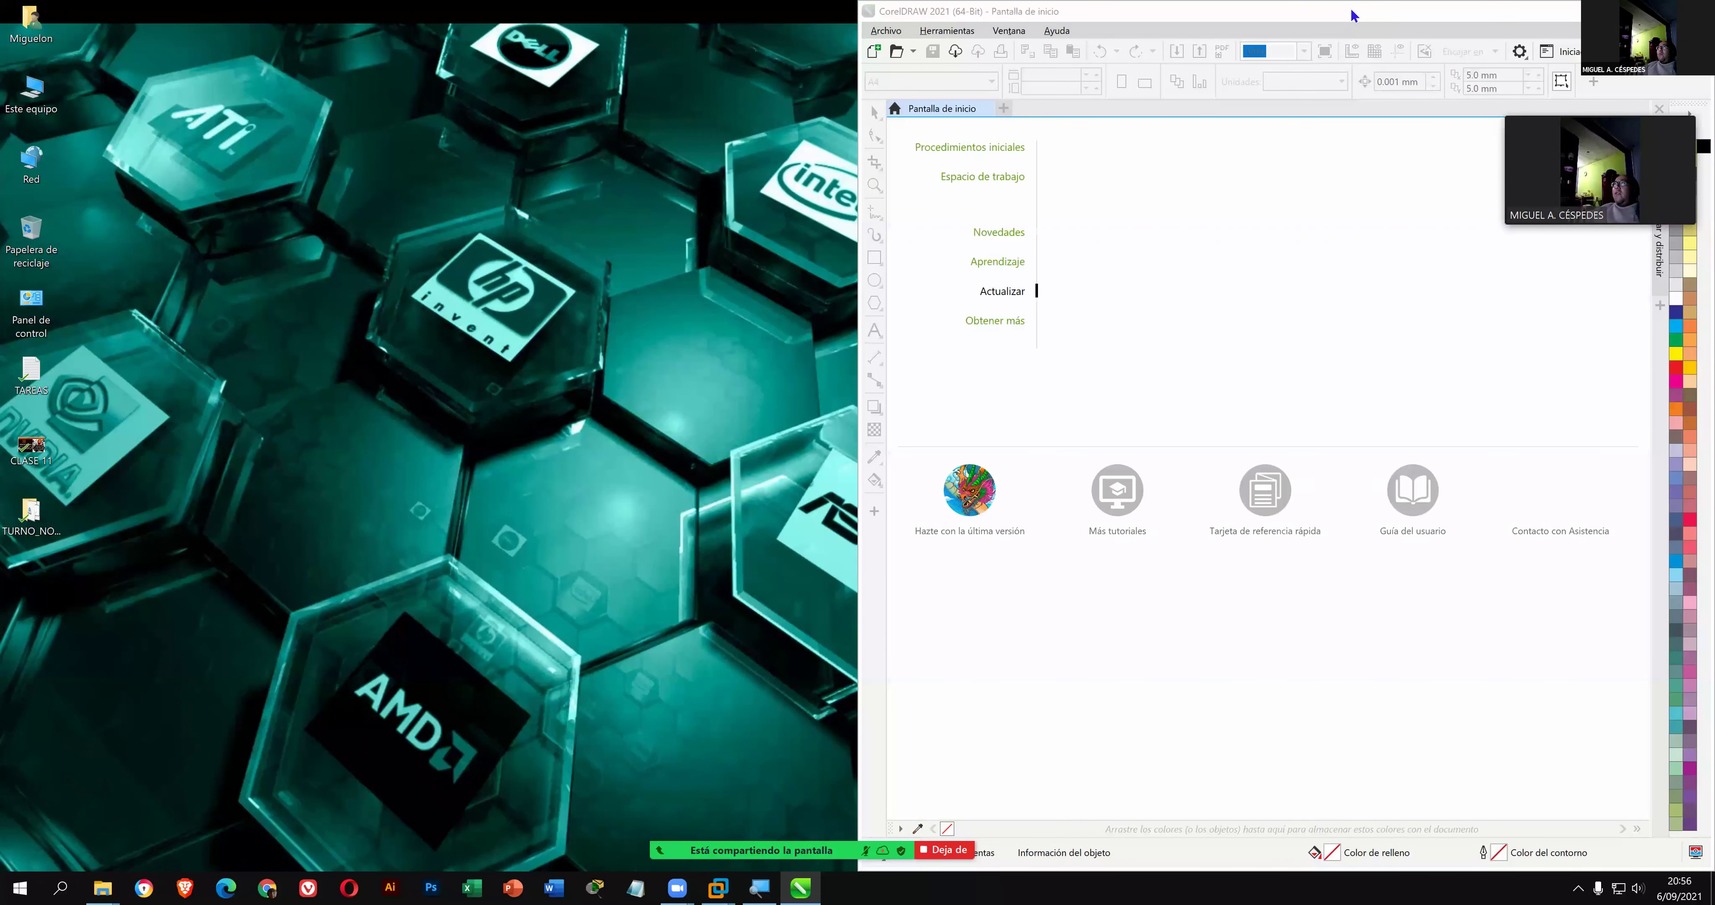
double_click(1351, 15)
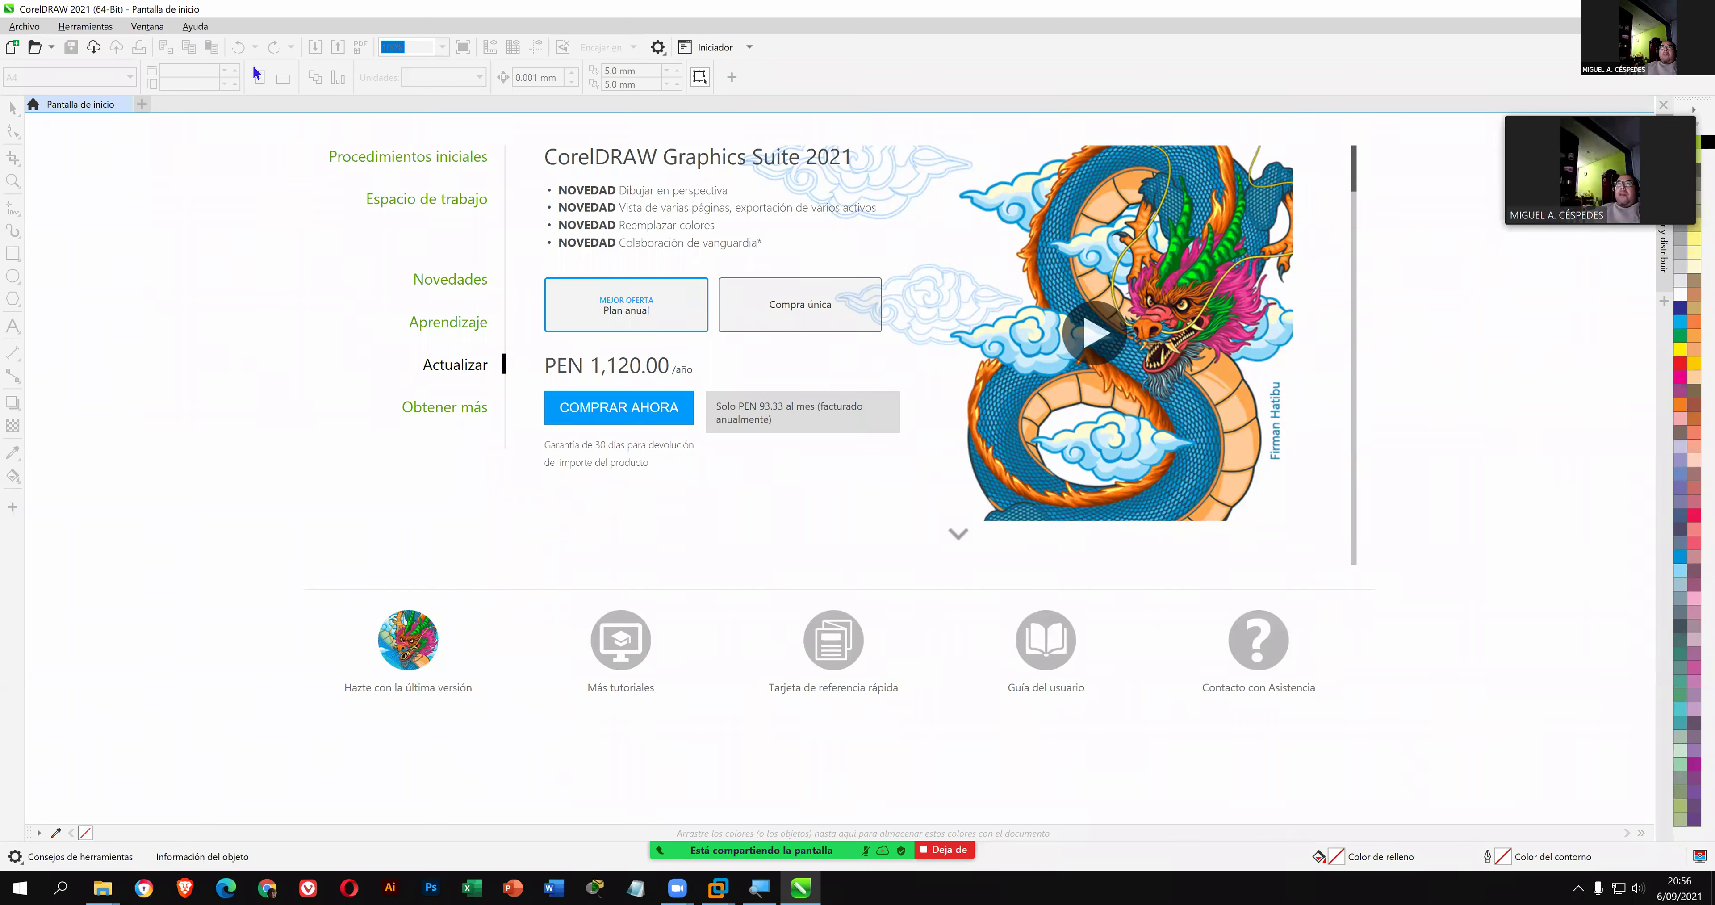
- Create a new A4 portrait document in RGB with the default name and settings
click(26, 30)
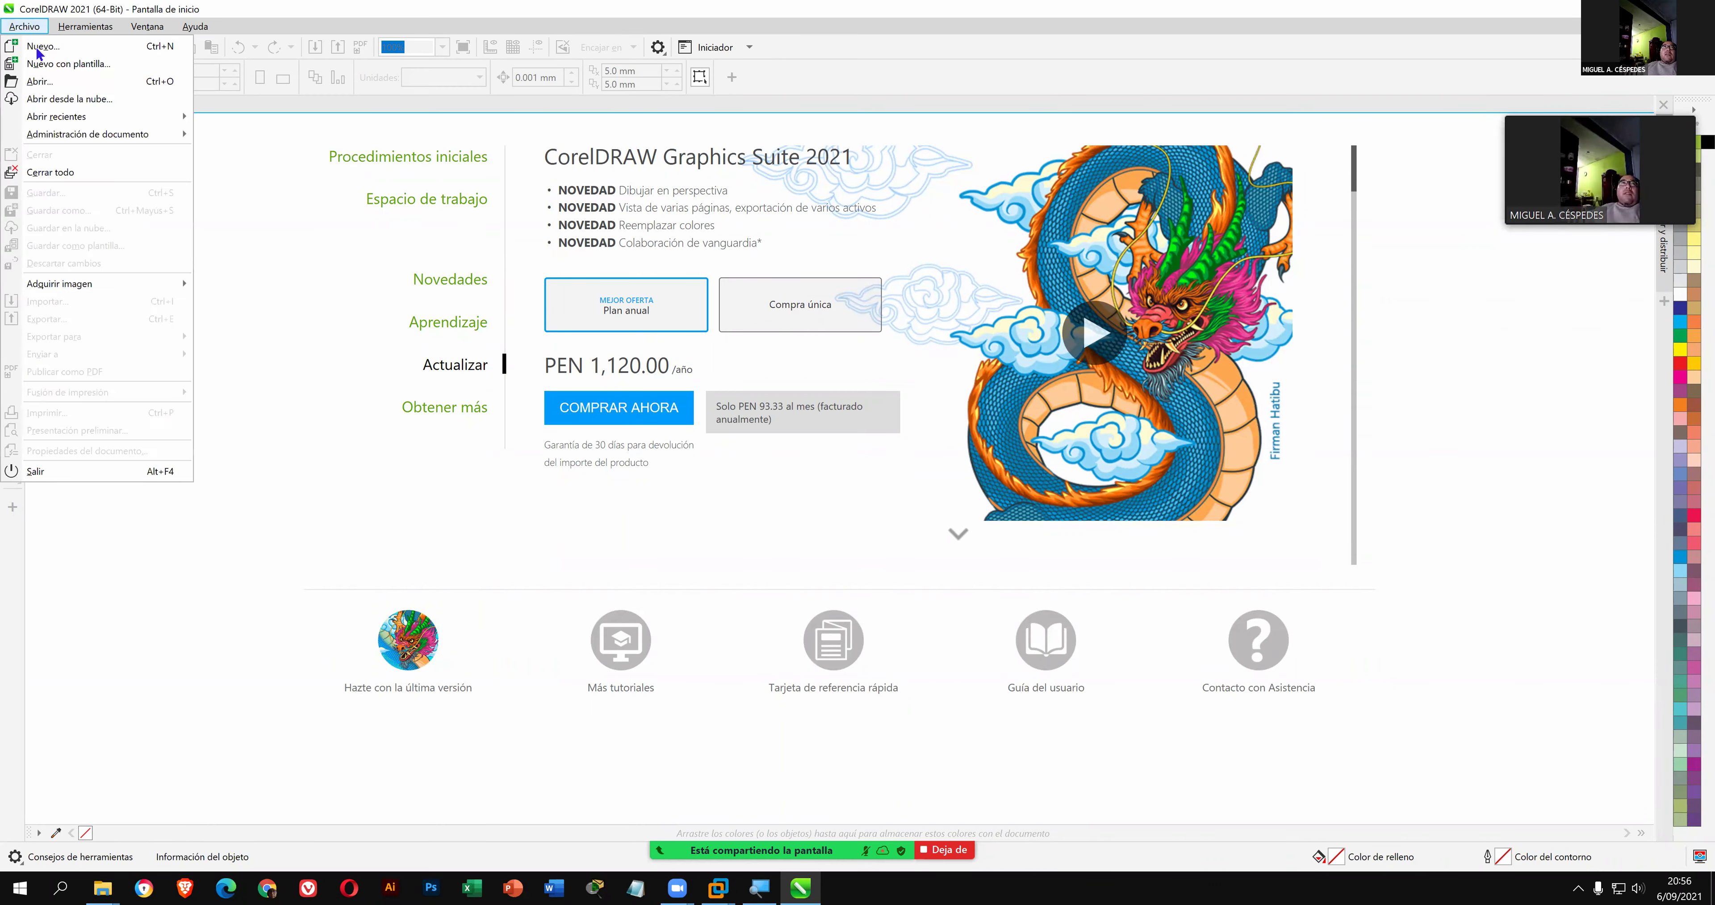
click(143, 47)
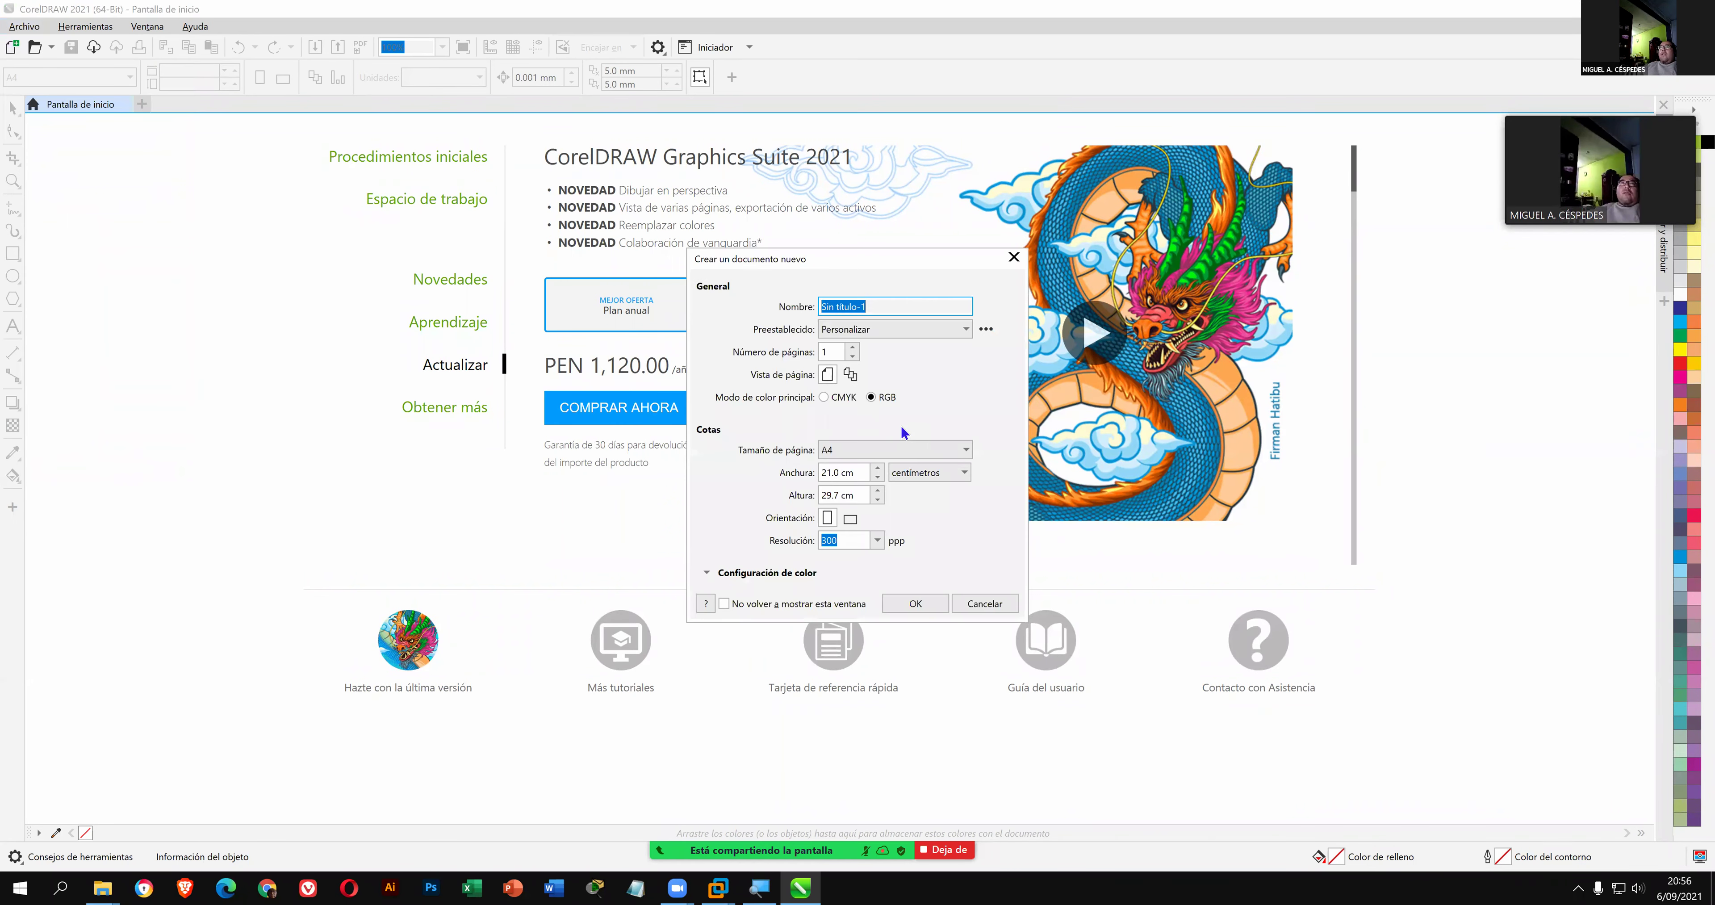
click(918, 603)
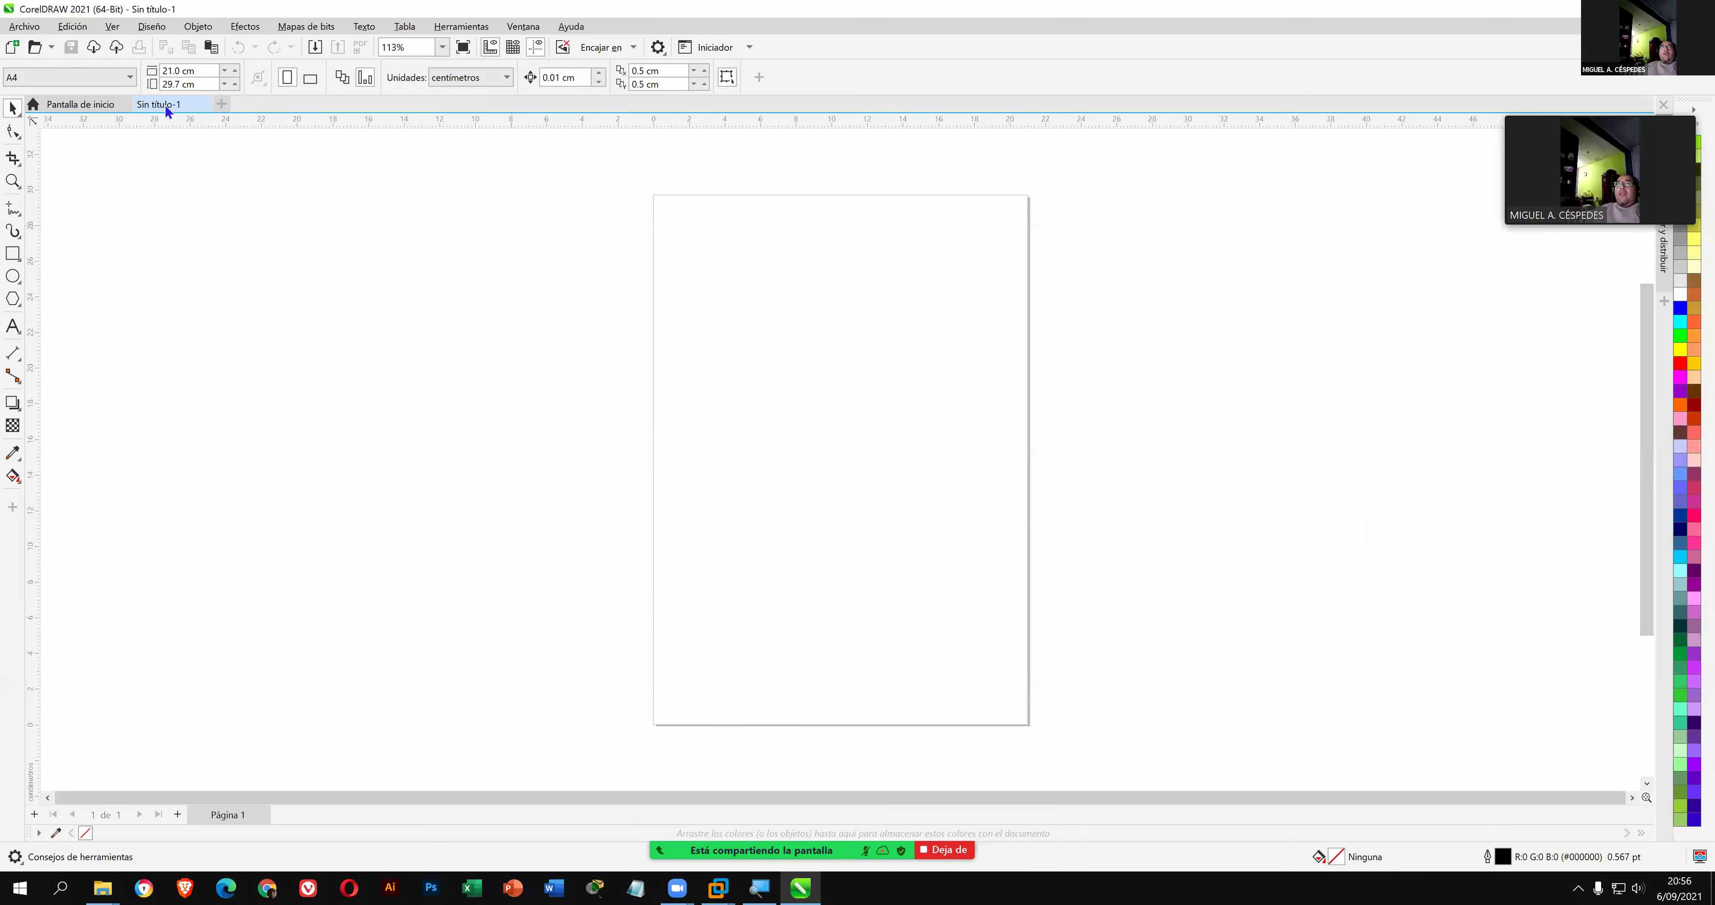
- Check the save-to-cloud option for the new document and dismiss the sign-in dialog
click(25, 27)
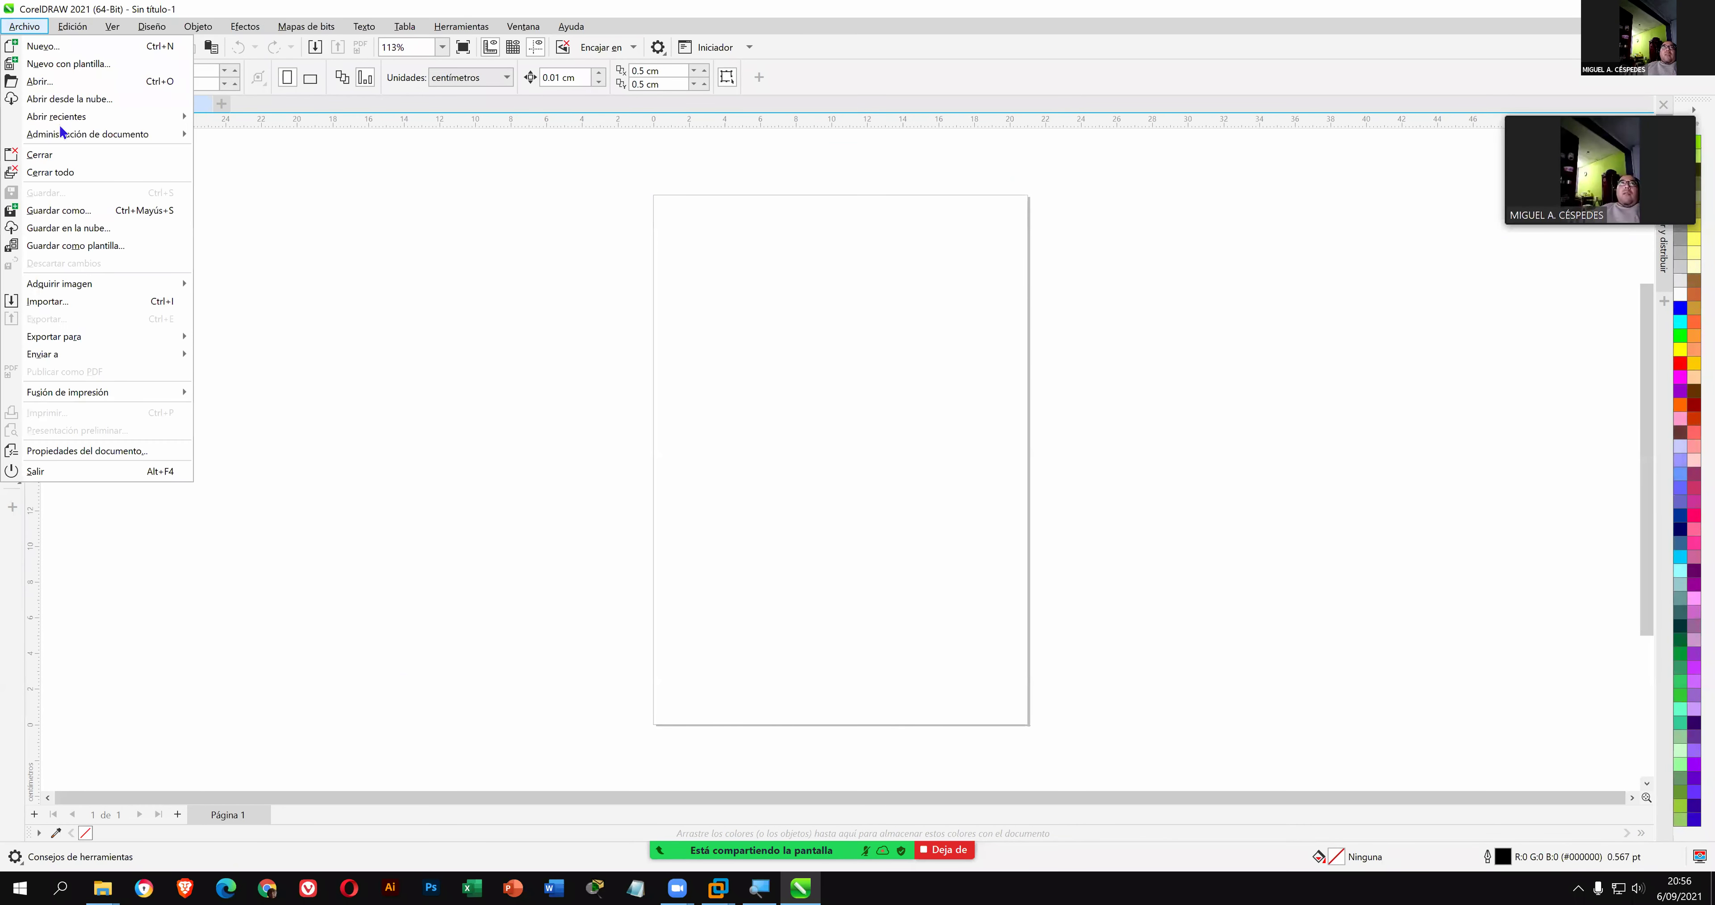
click(152, 230)
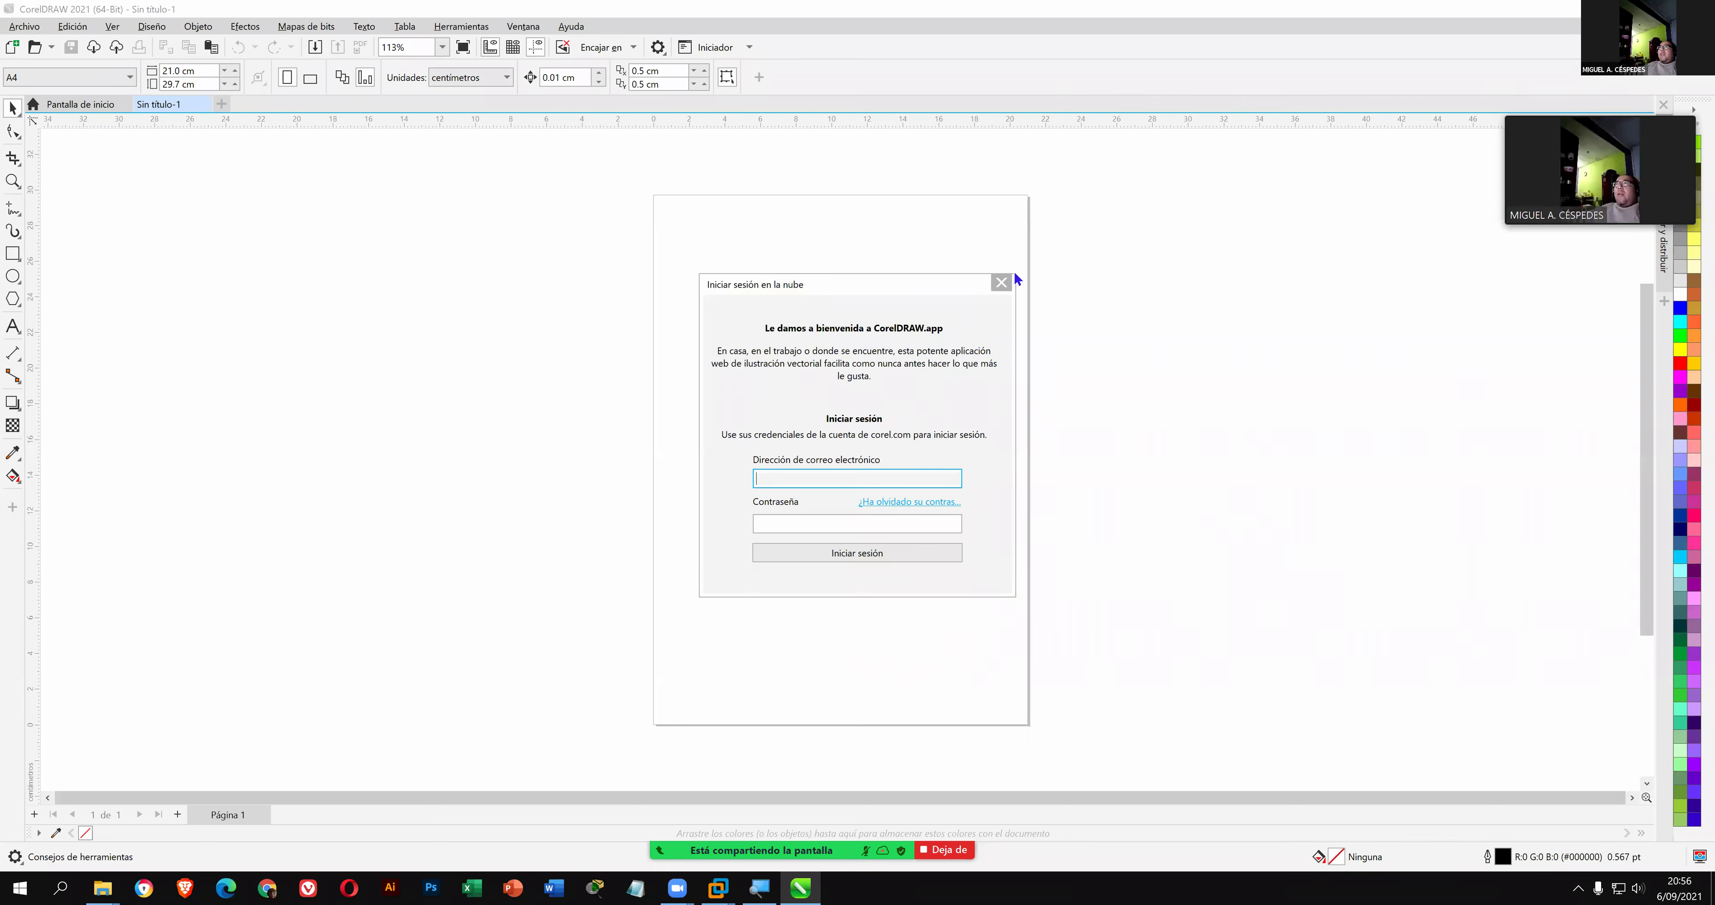
click(1001, 283)
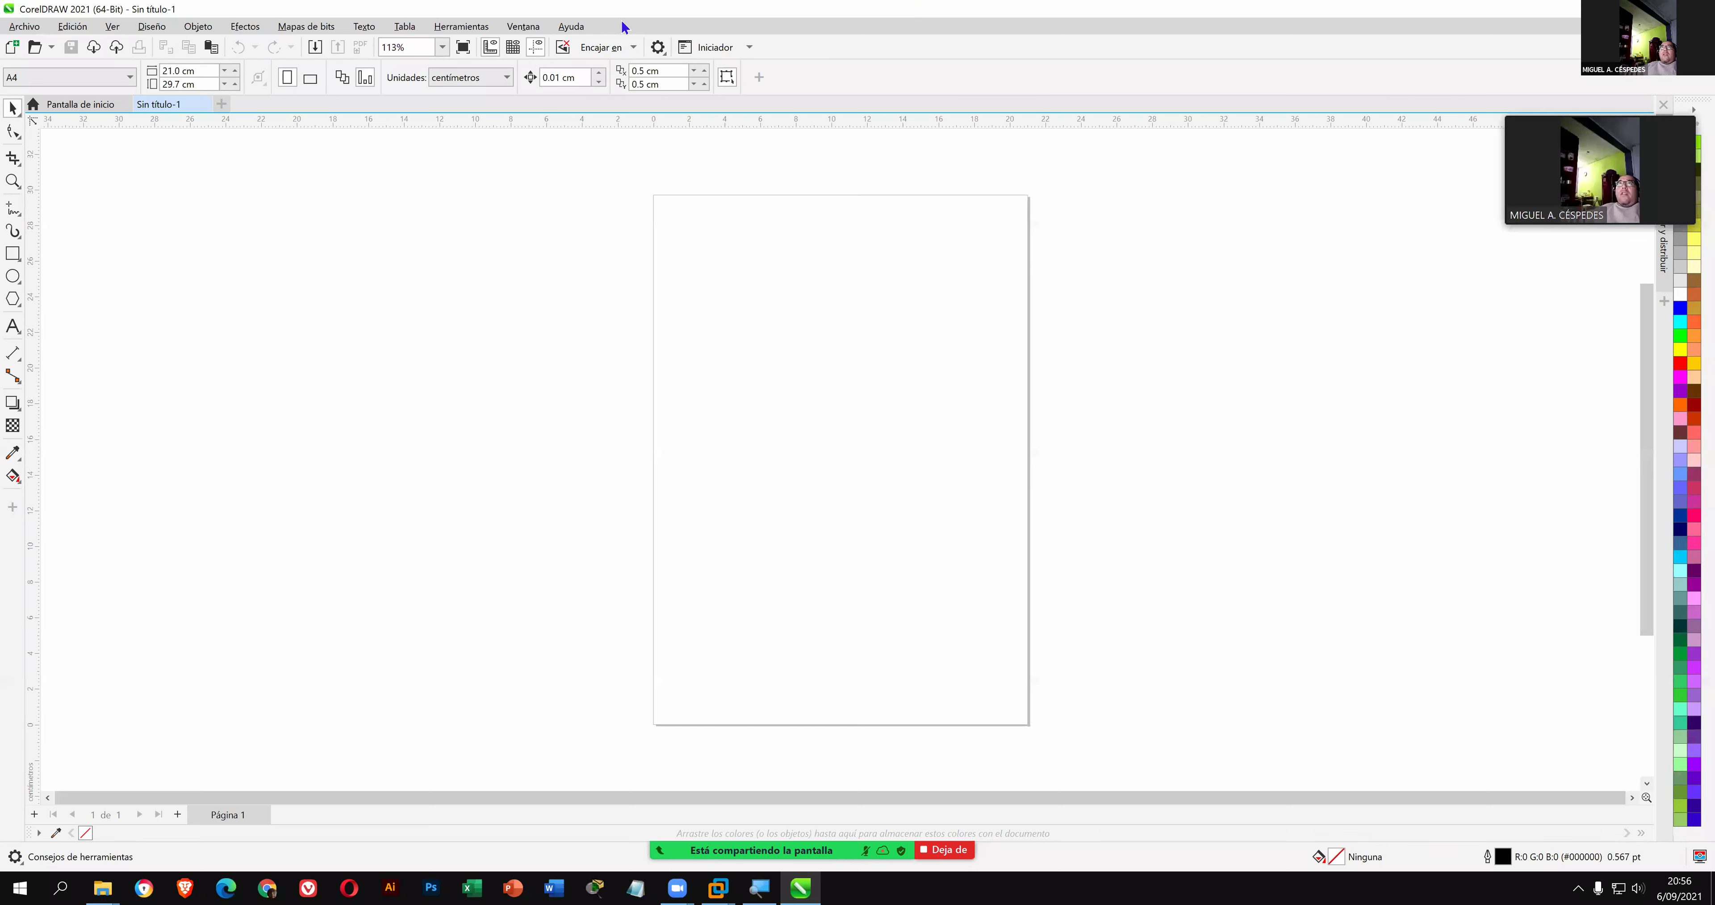
- Review the version and licence information in About CorelDRAW, close the dialogs, and exit the program
click(579, 28)
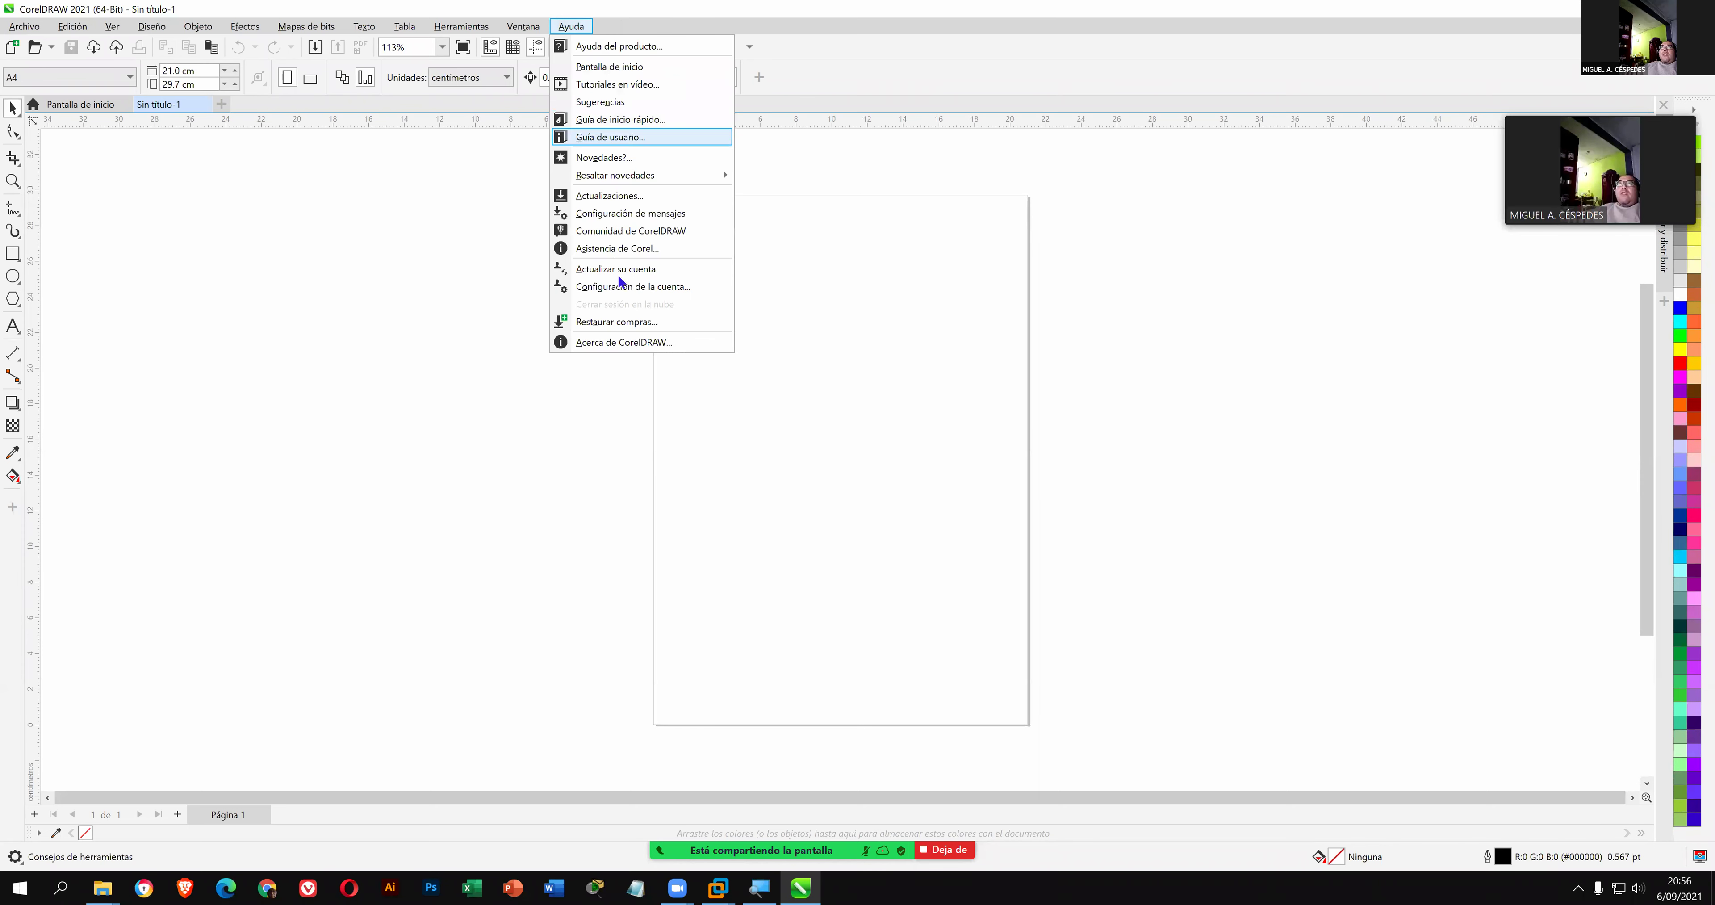
click(644, 343)
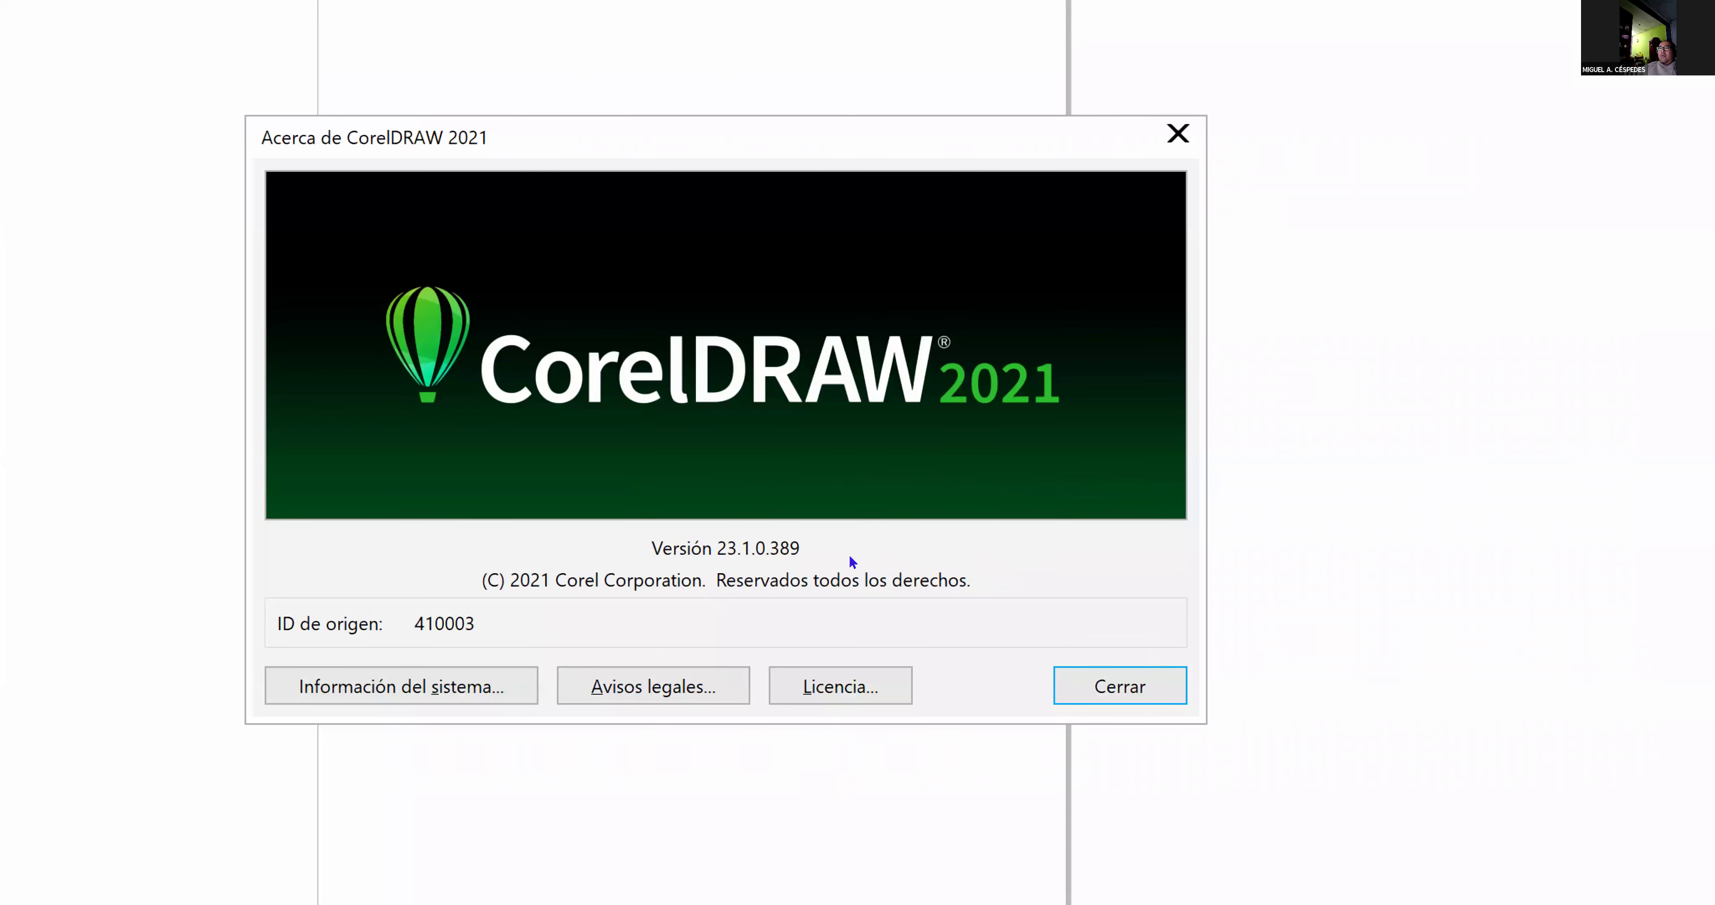
key(alt+l)
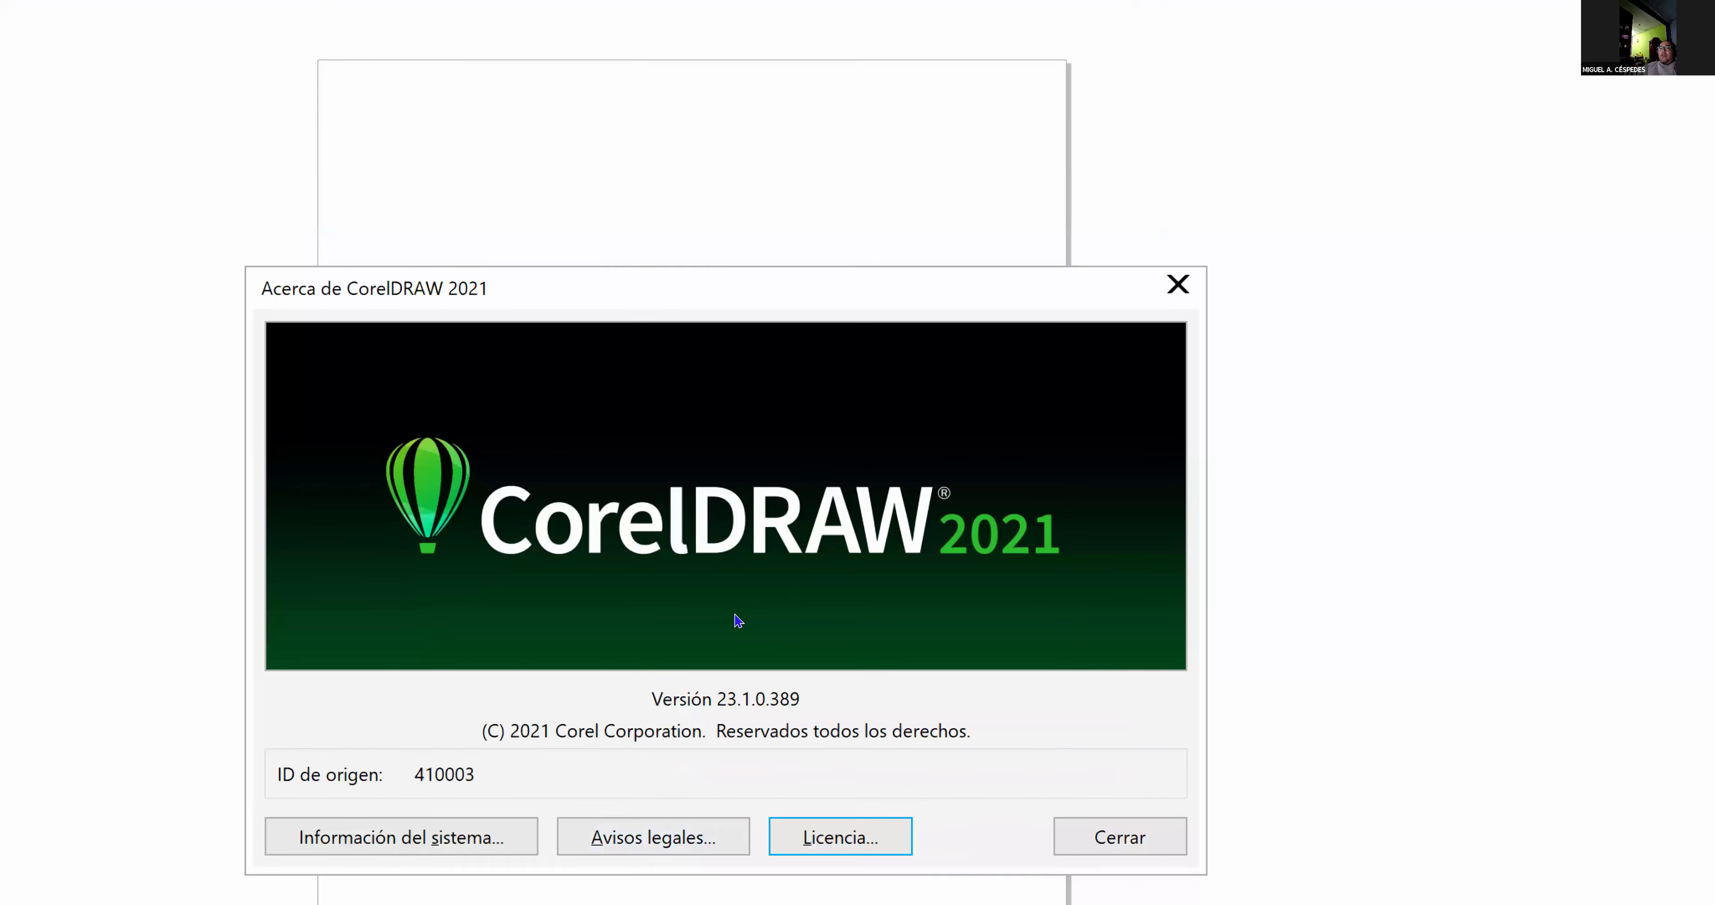
key(Return)
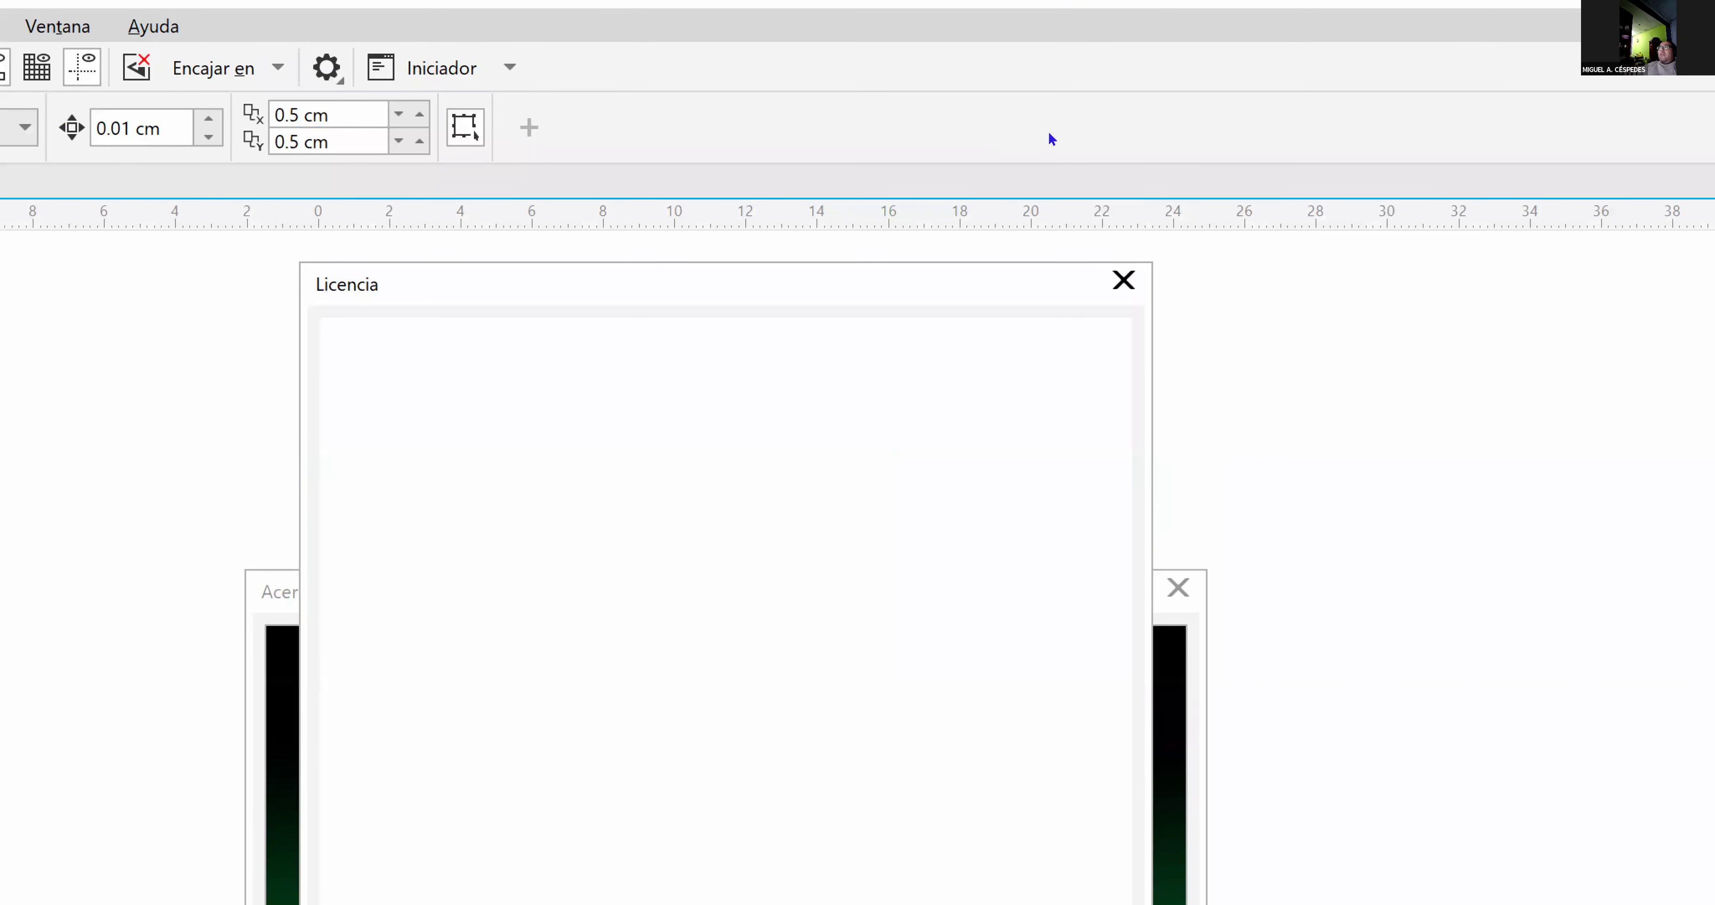
key(Escape)
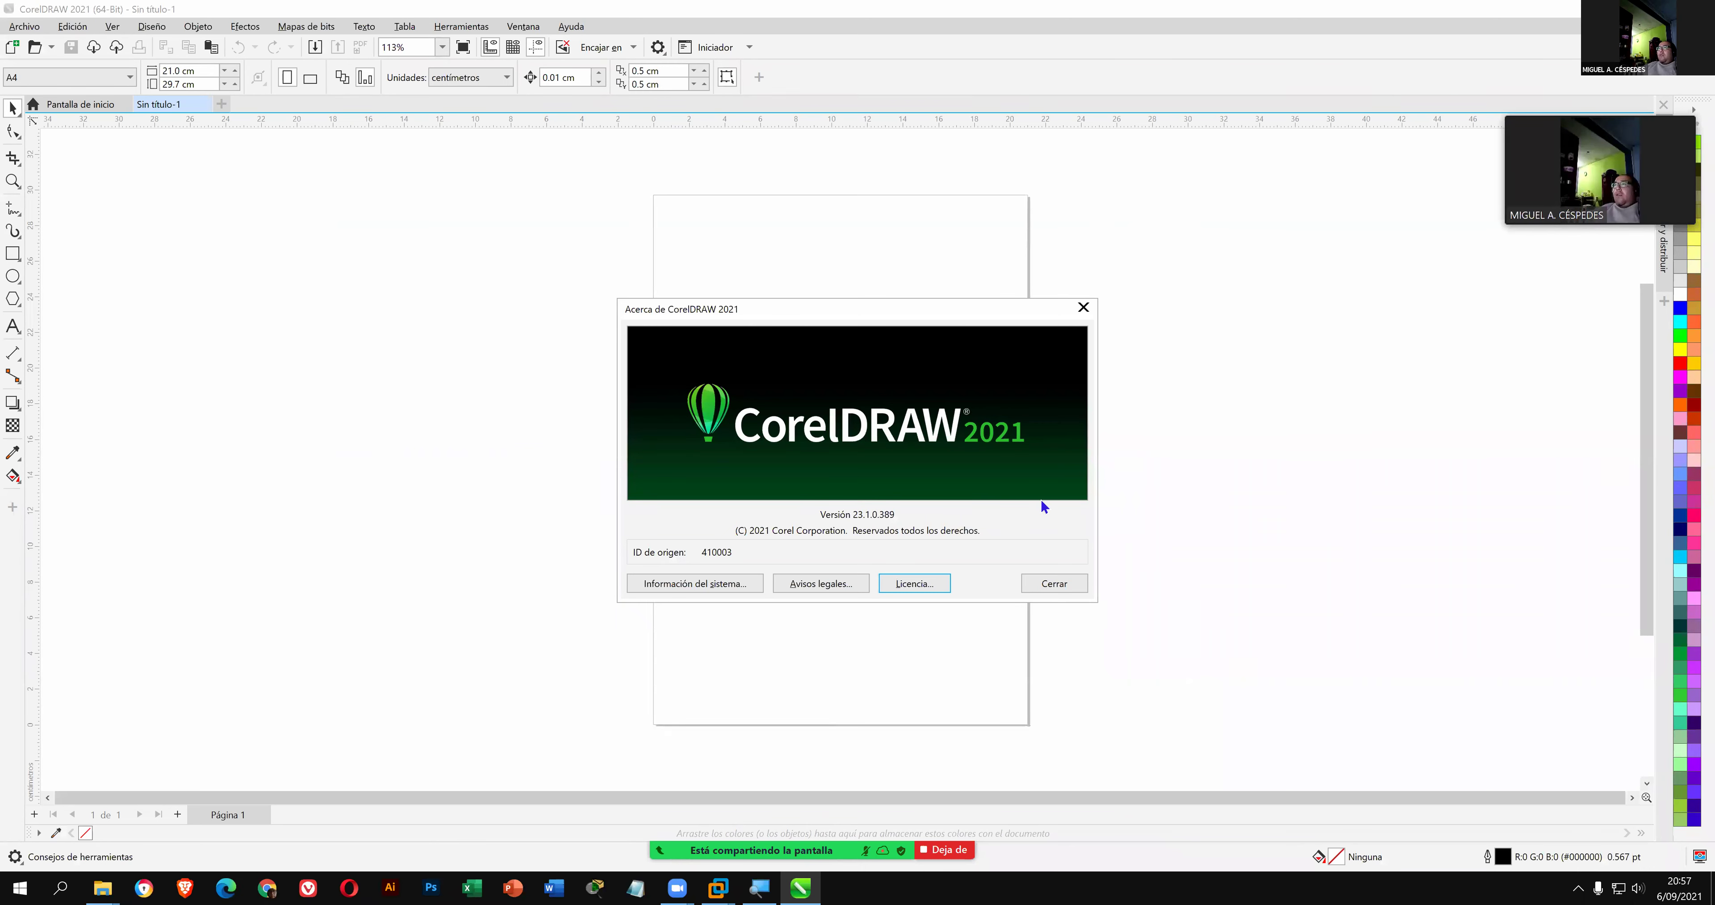
click(1064, 582)
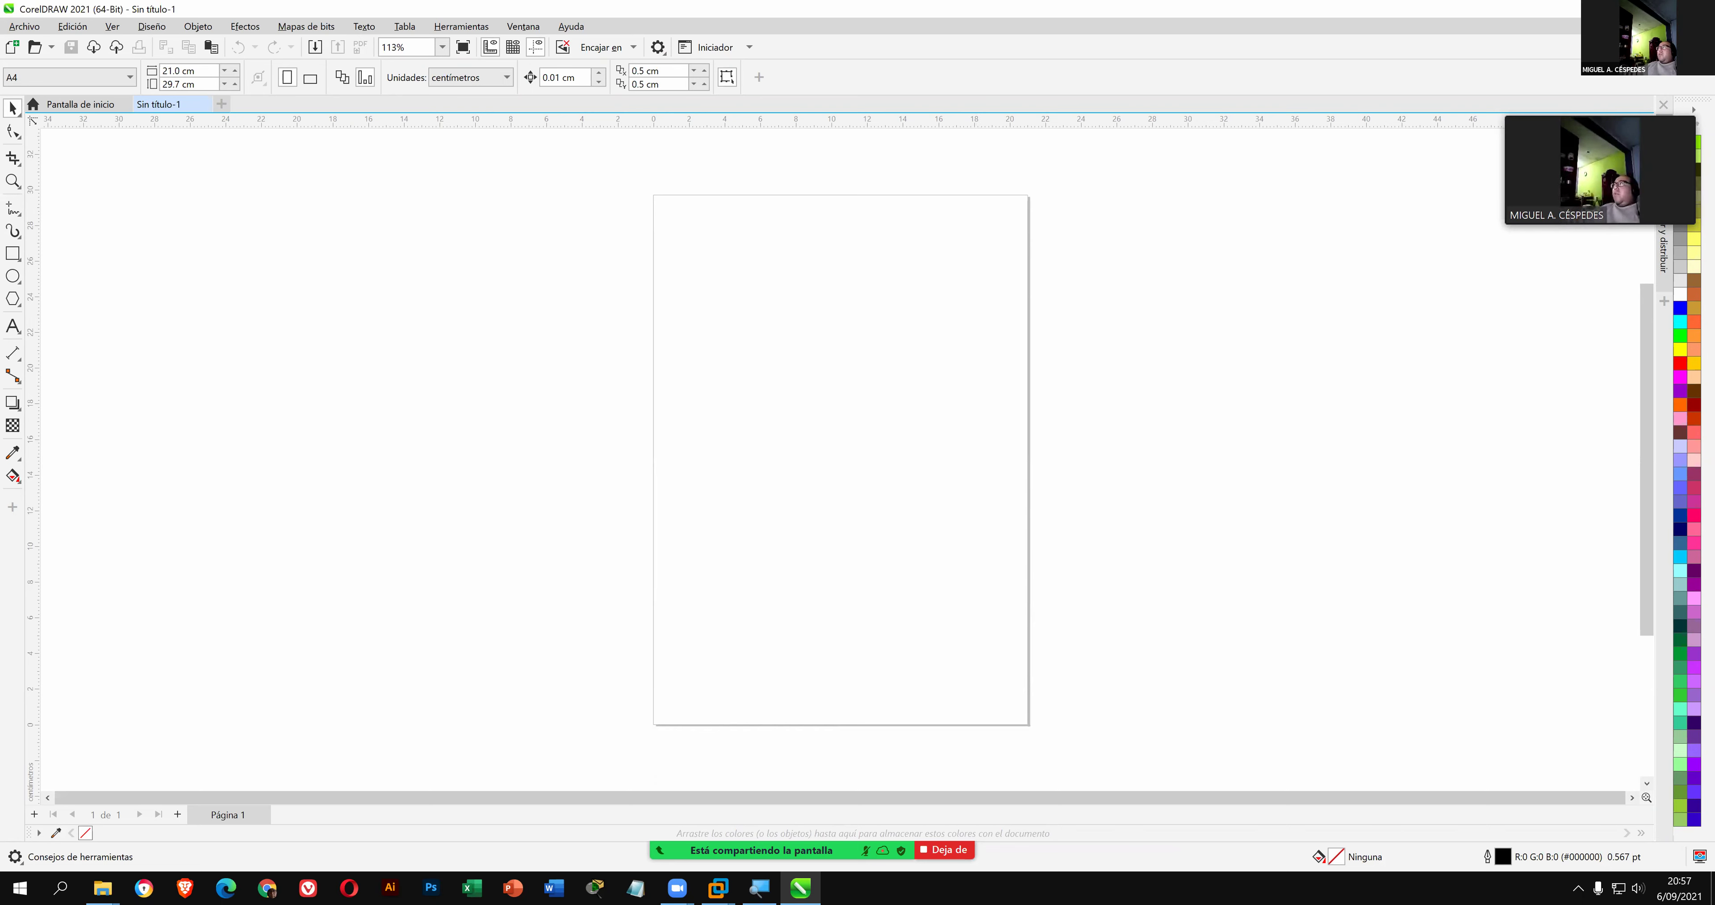
key(alt+F4)
right_click(443, 216)
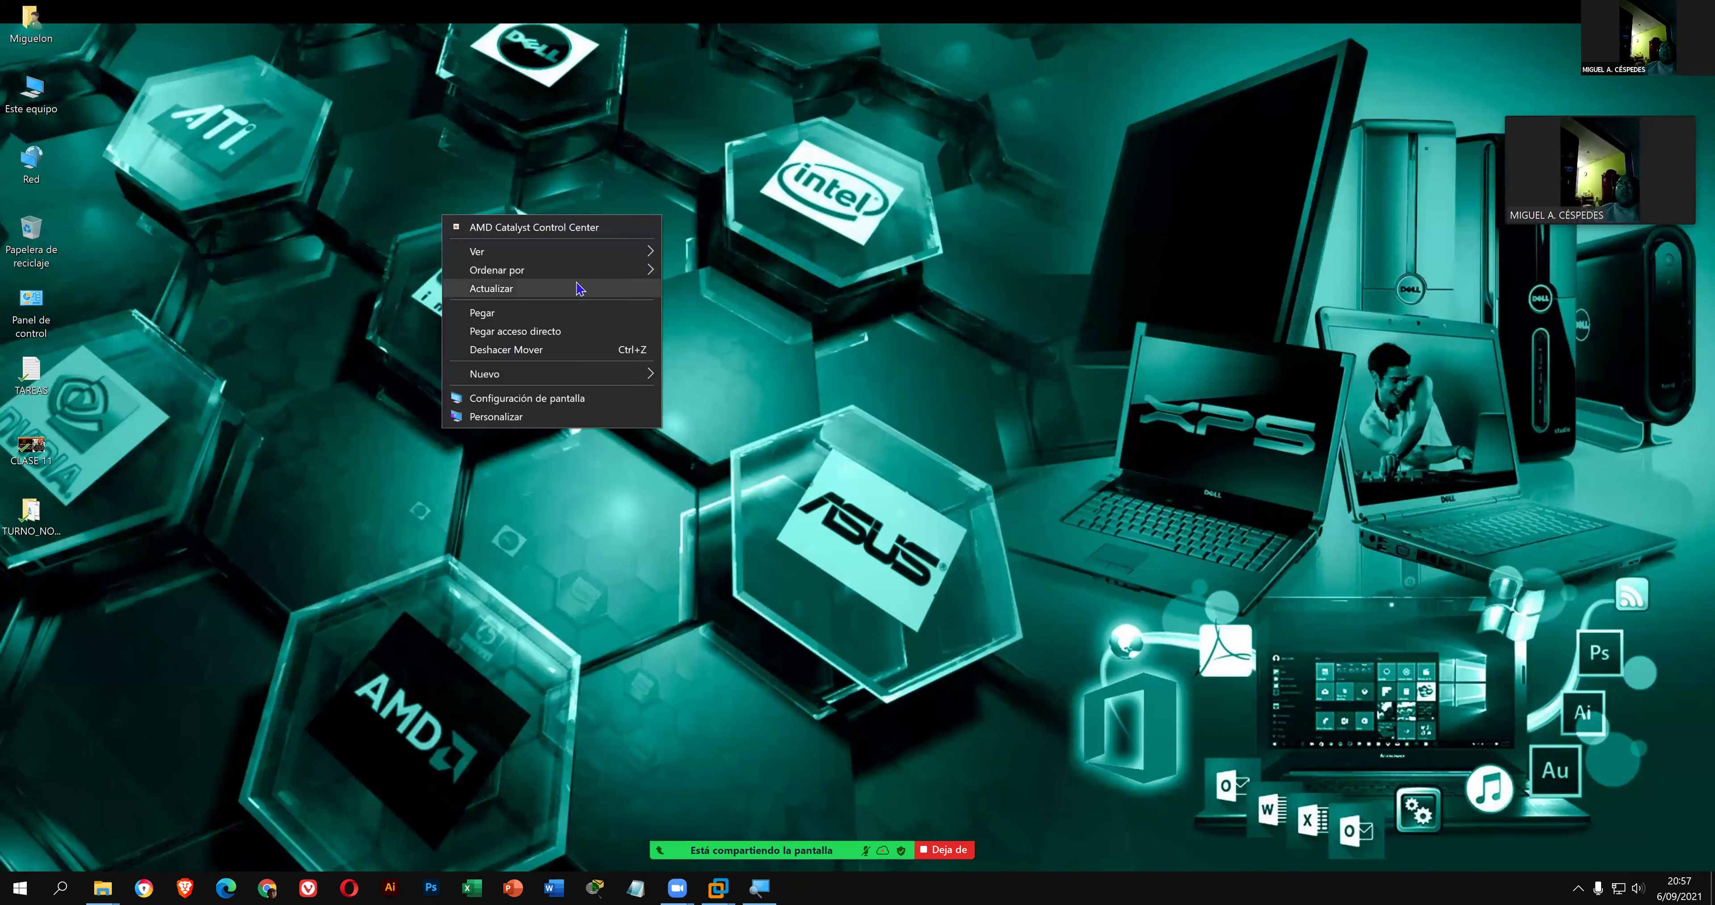
click(752, 246)
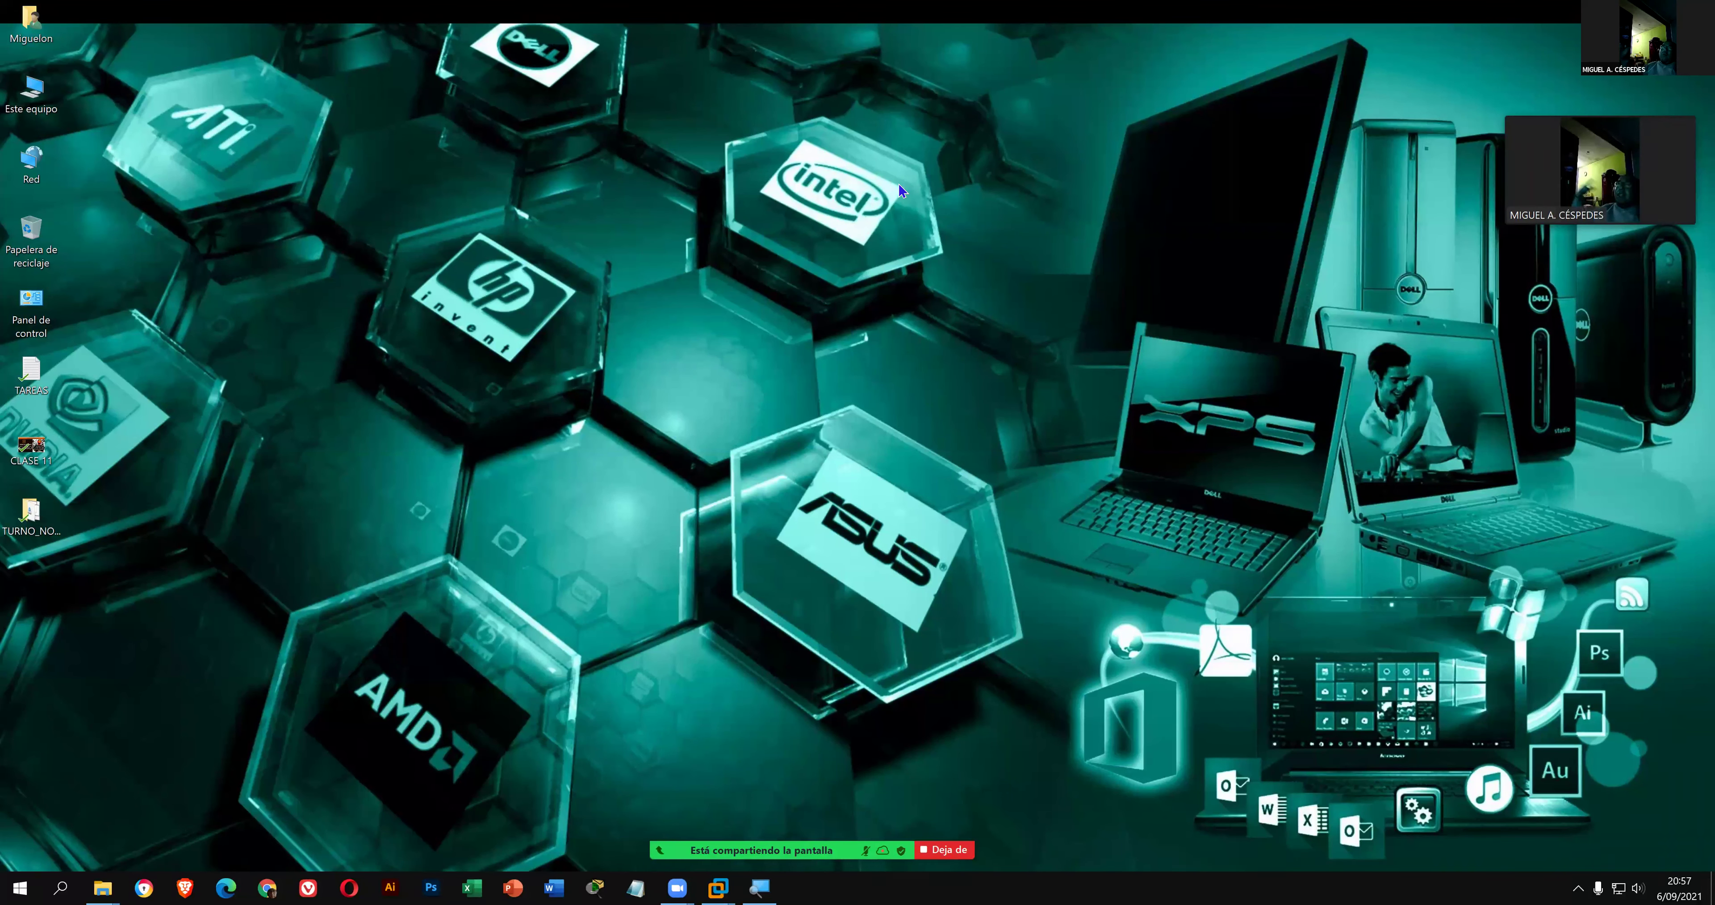
right_click(426, 263)
click(518, 338)
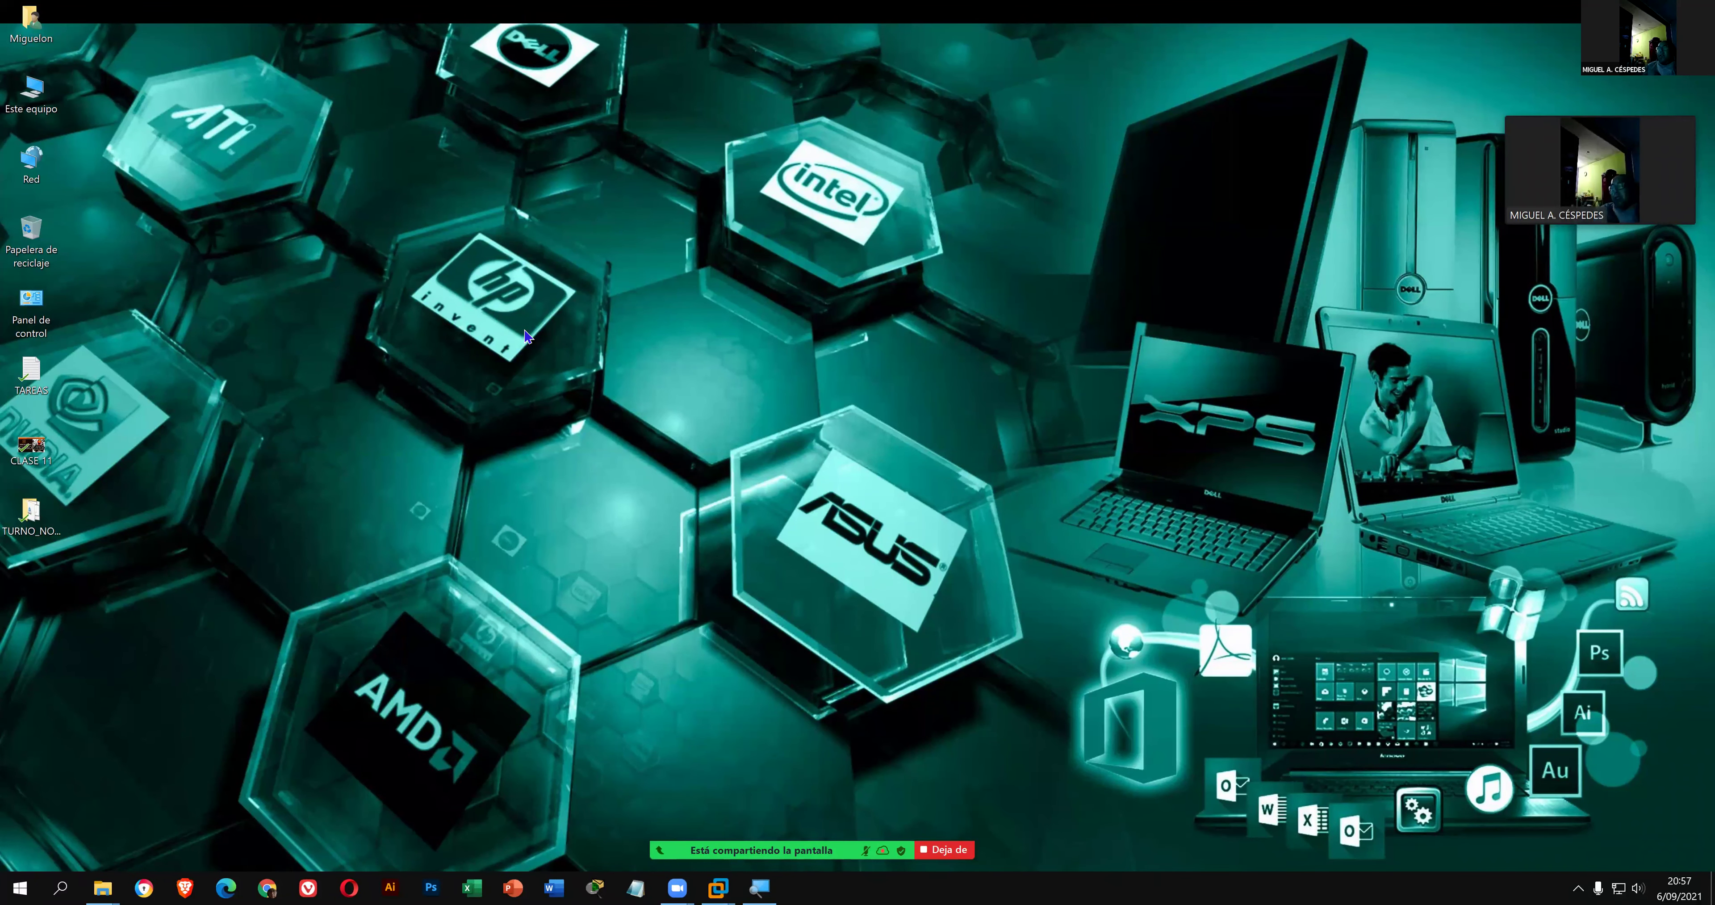
right_click(385, 357)
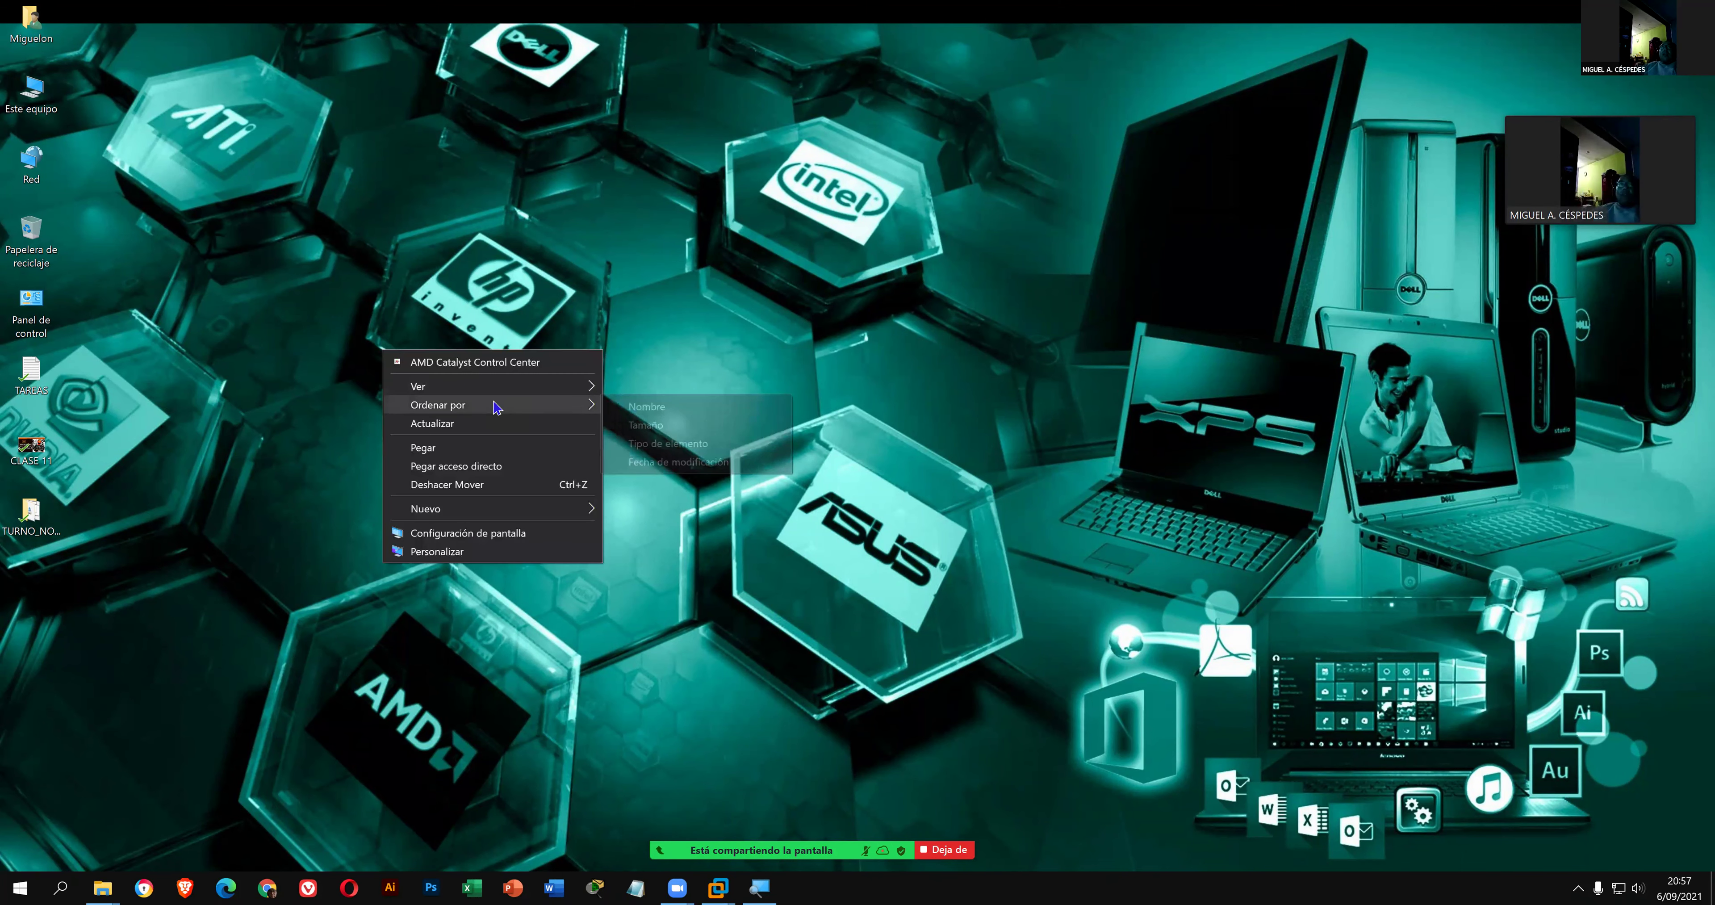
click(561, 517)
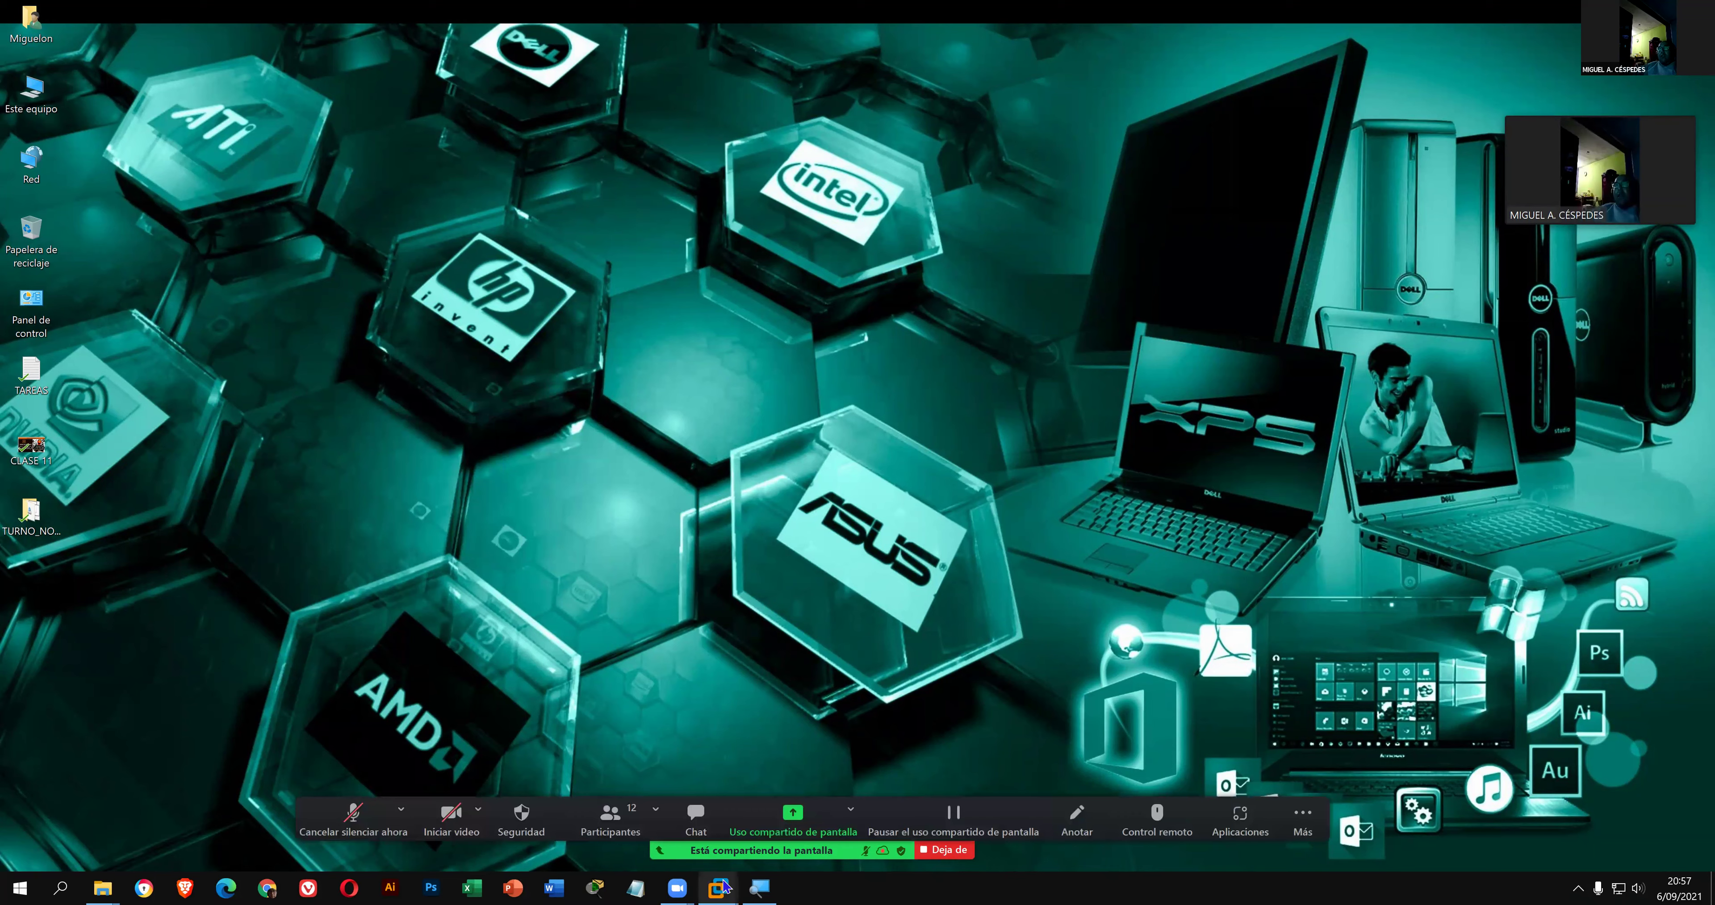
- Switch to VMware Workstation and open the general options in the settings of the Windows 10 x64_TURNO NOCHE virtual machine
mouse_move(726, 887)
click(776, 812)
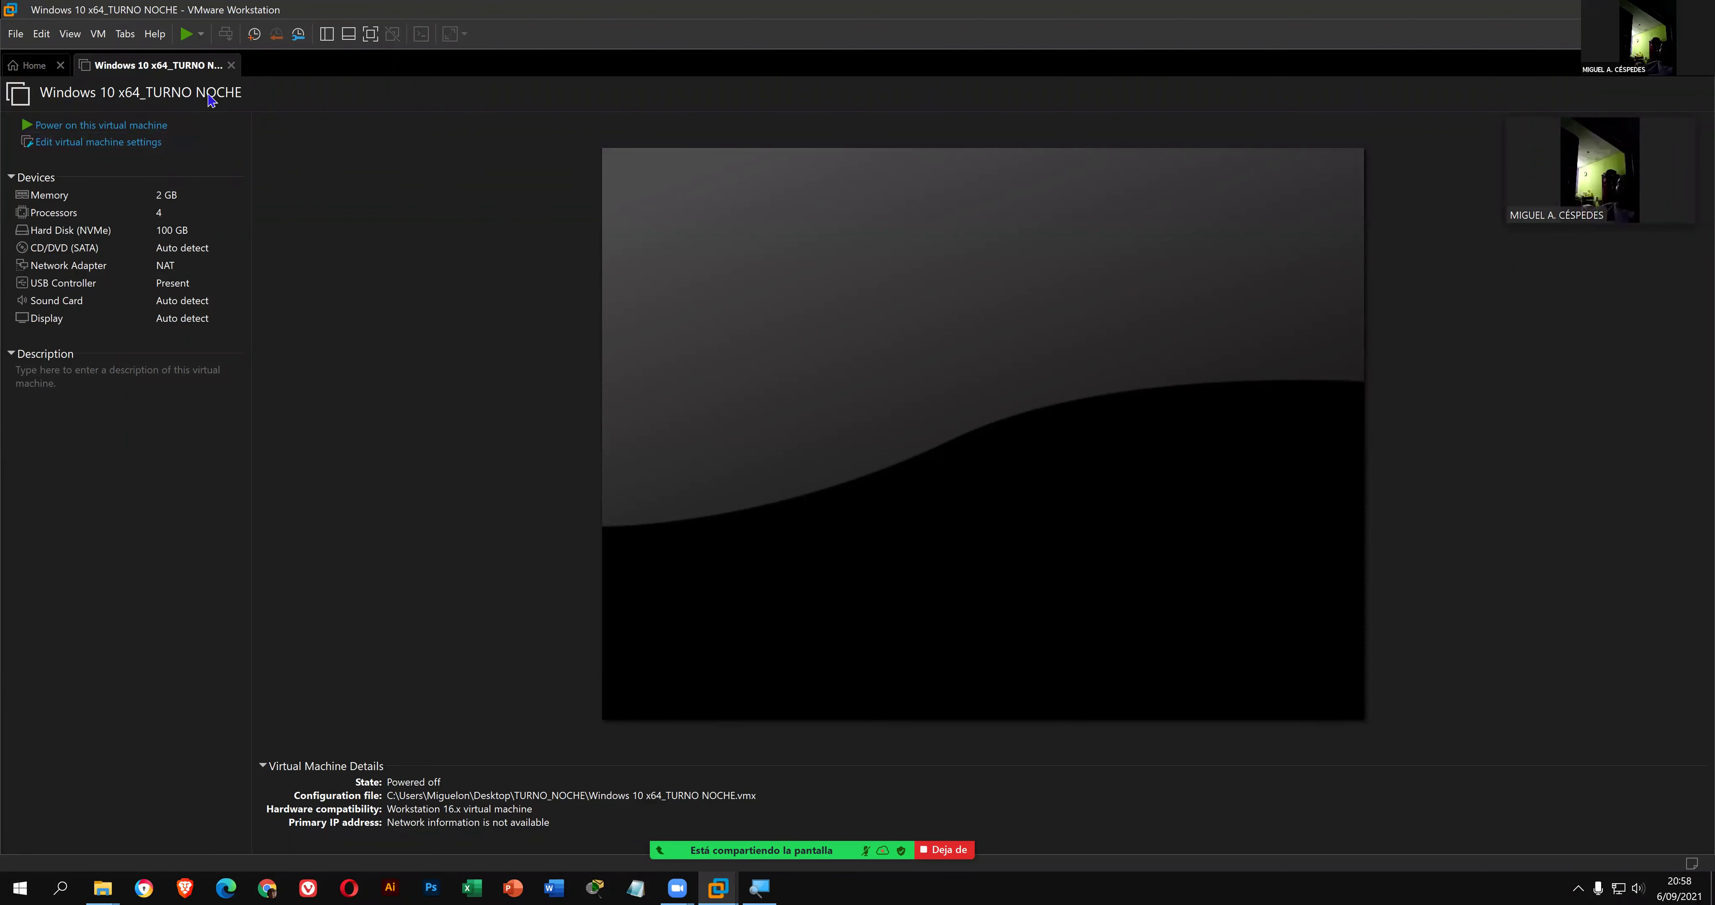
click(138, 151)
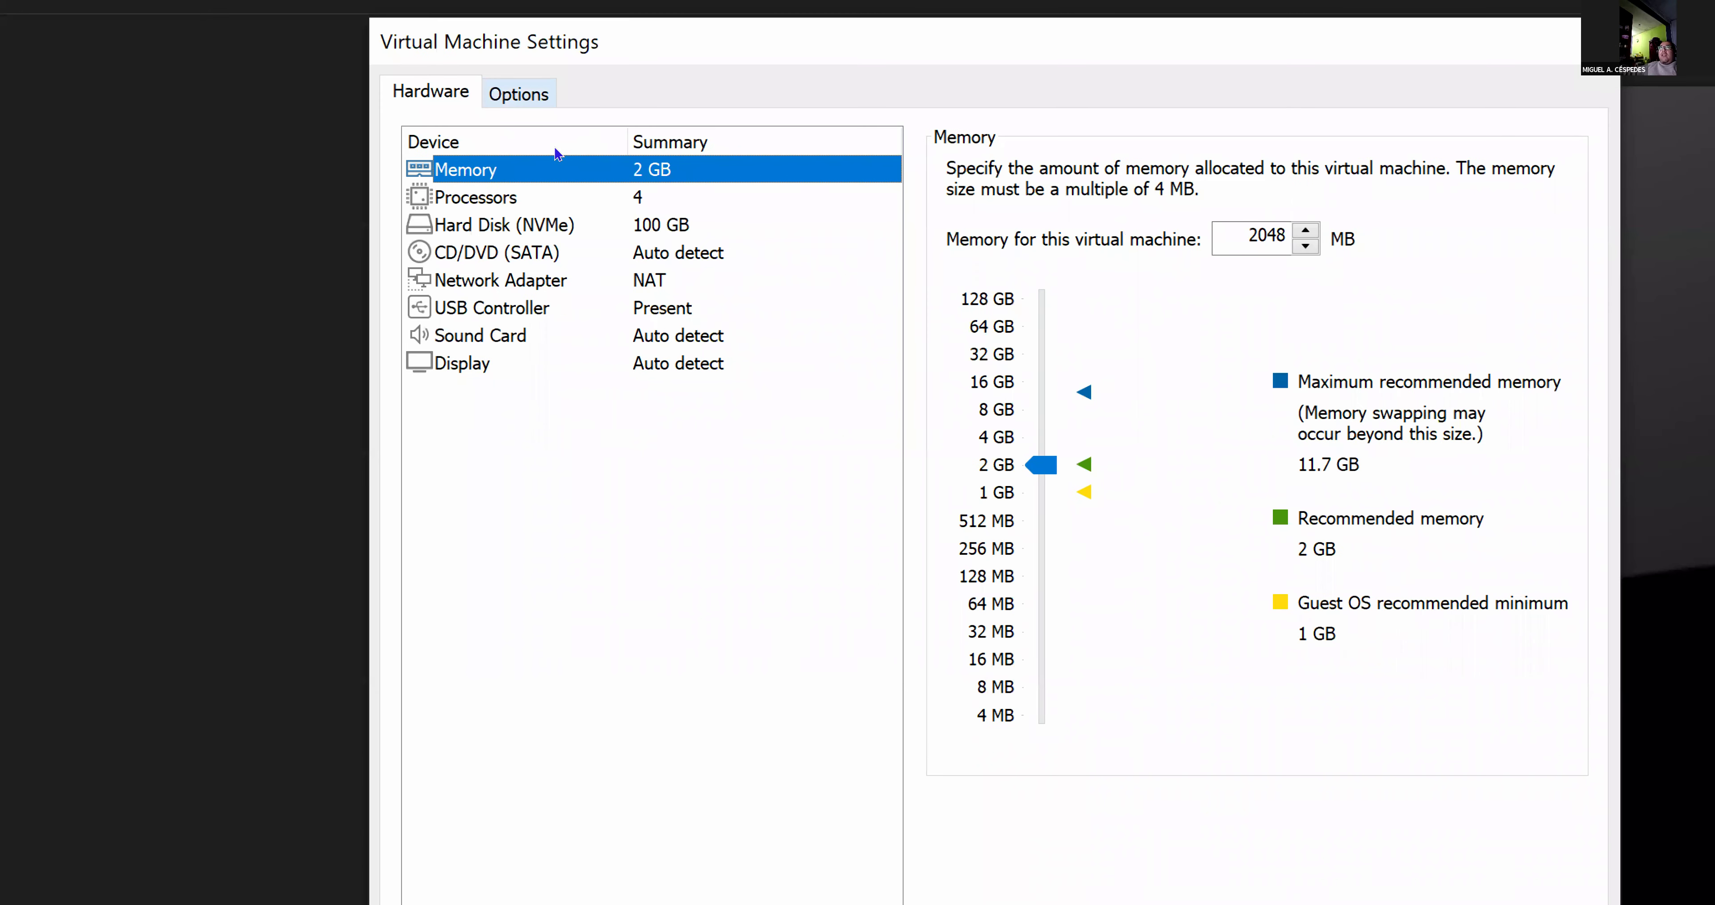
key(ctrl+Tab)
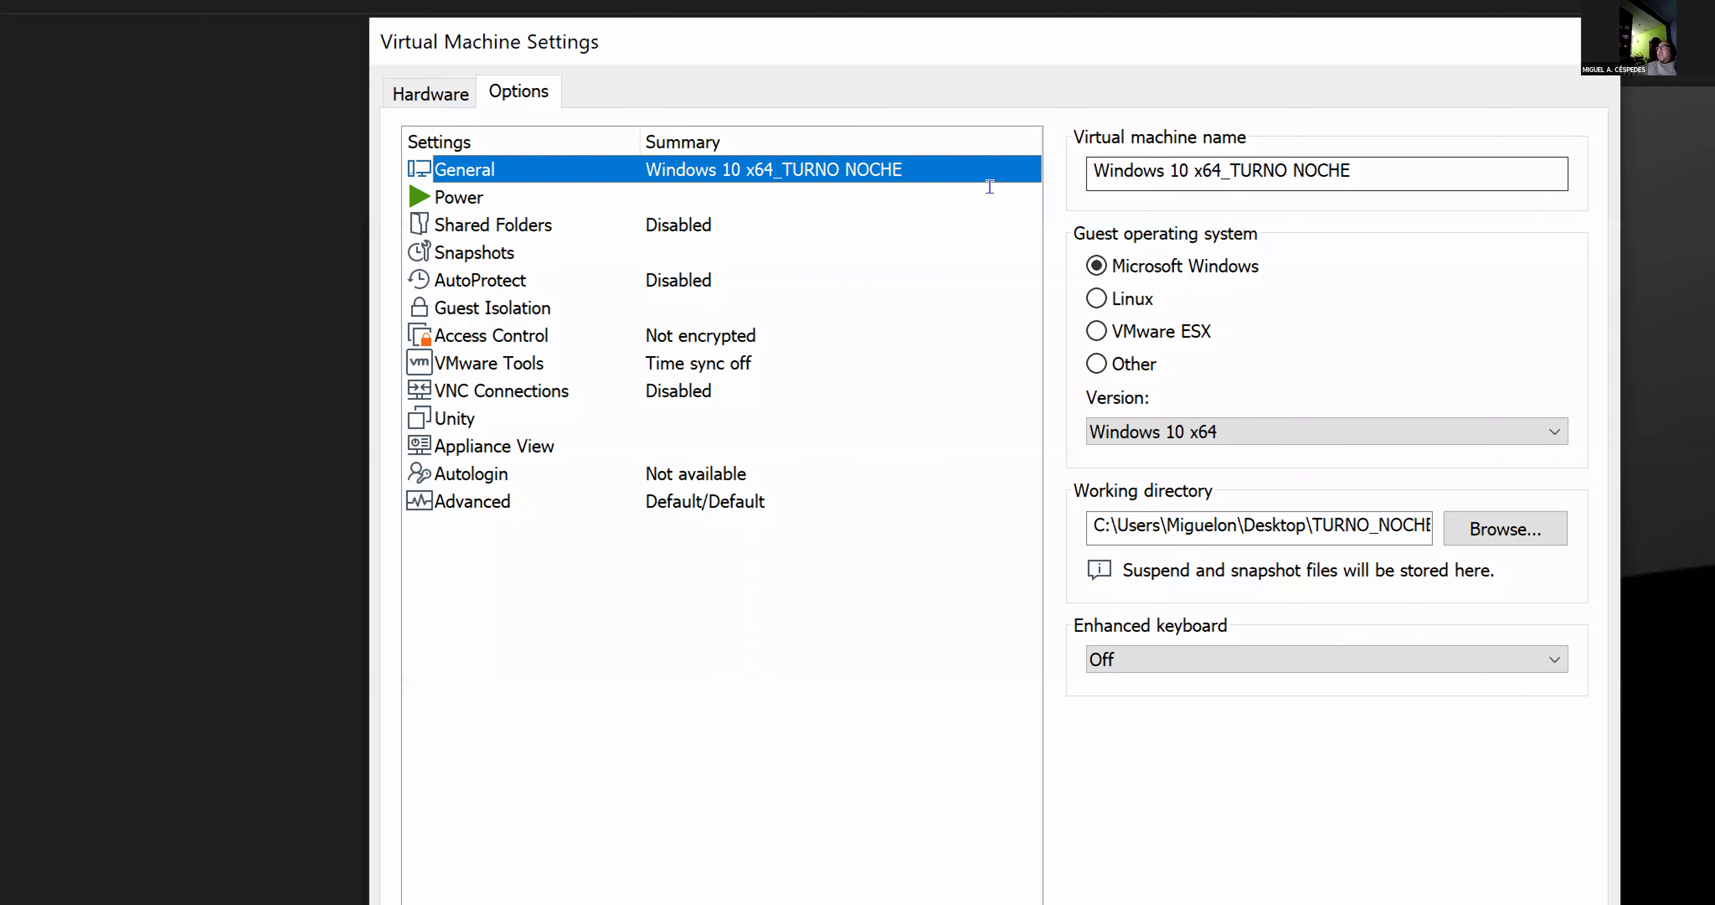
- Rename the virtual machine as Windows 11 x64_TURNO NOCHE 6PM and apply the settings
key(Tab)
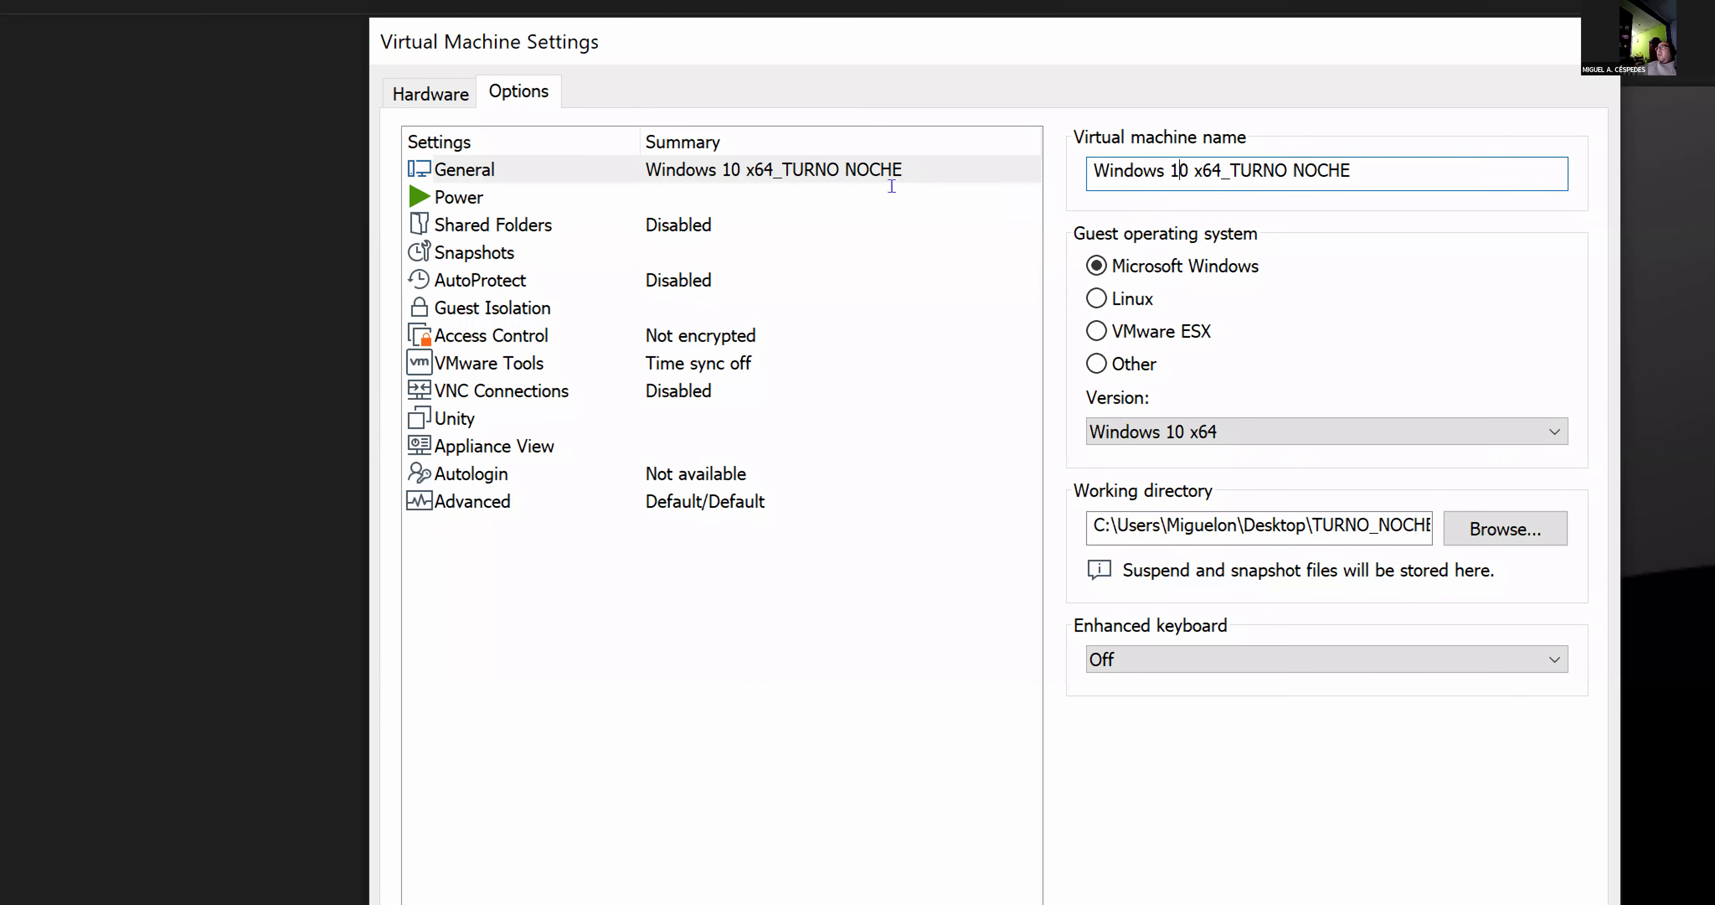
key(Delete)
text(1)
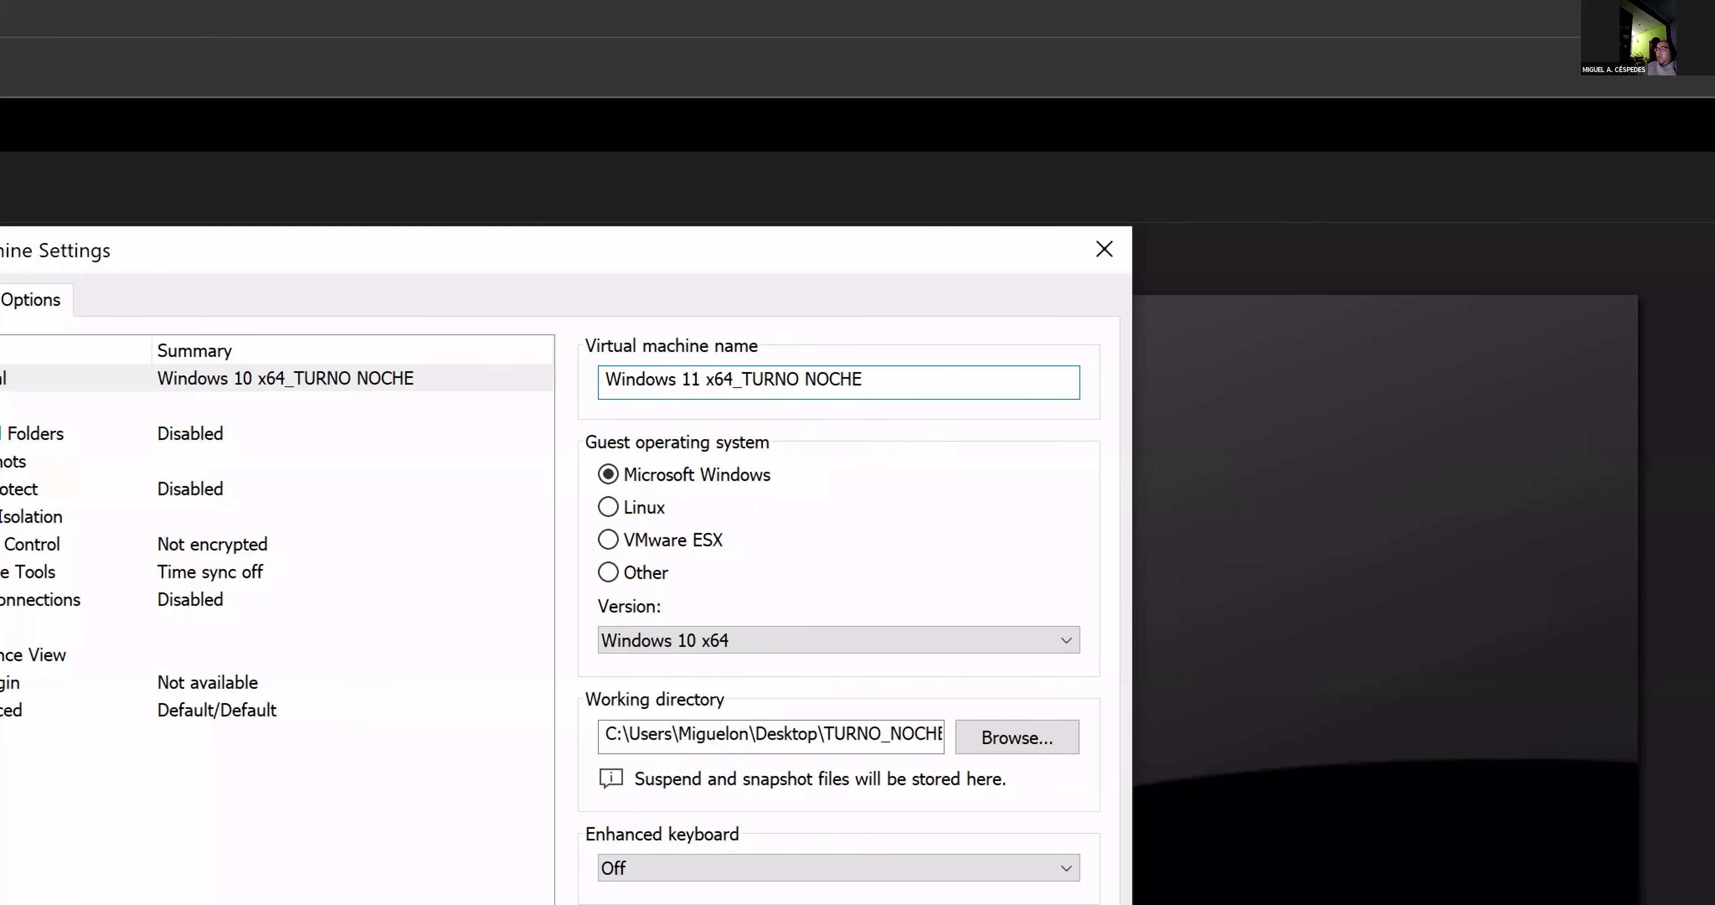
text(6P)
text(M)
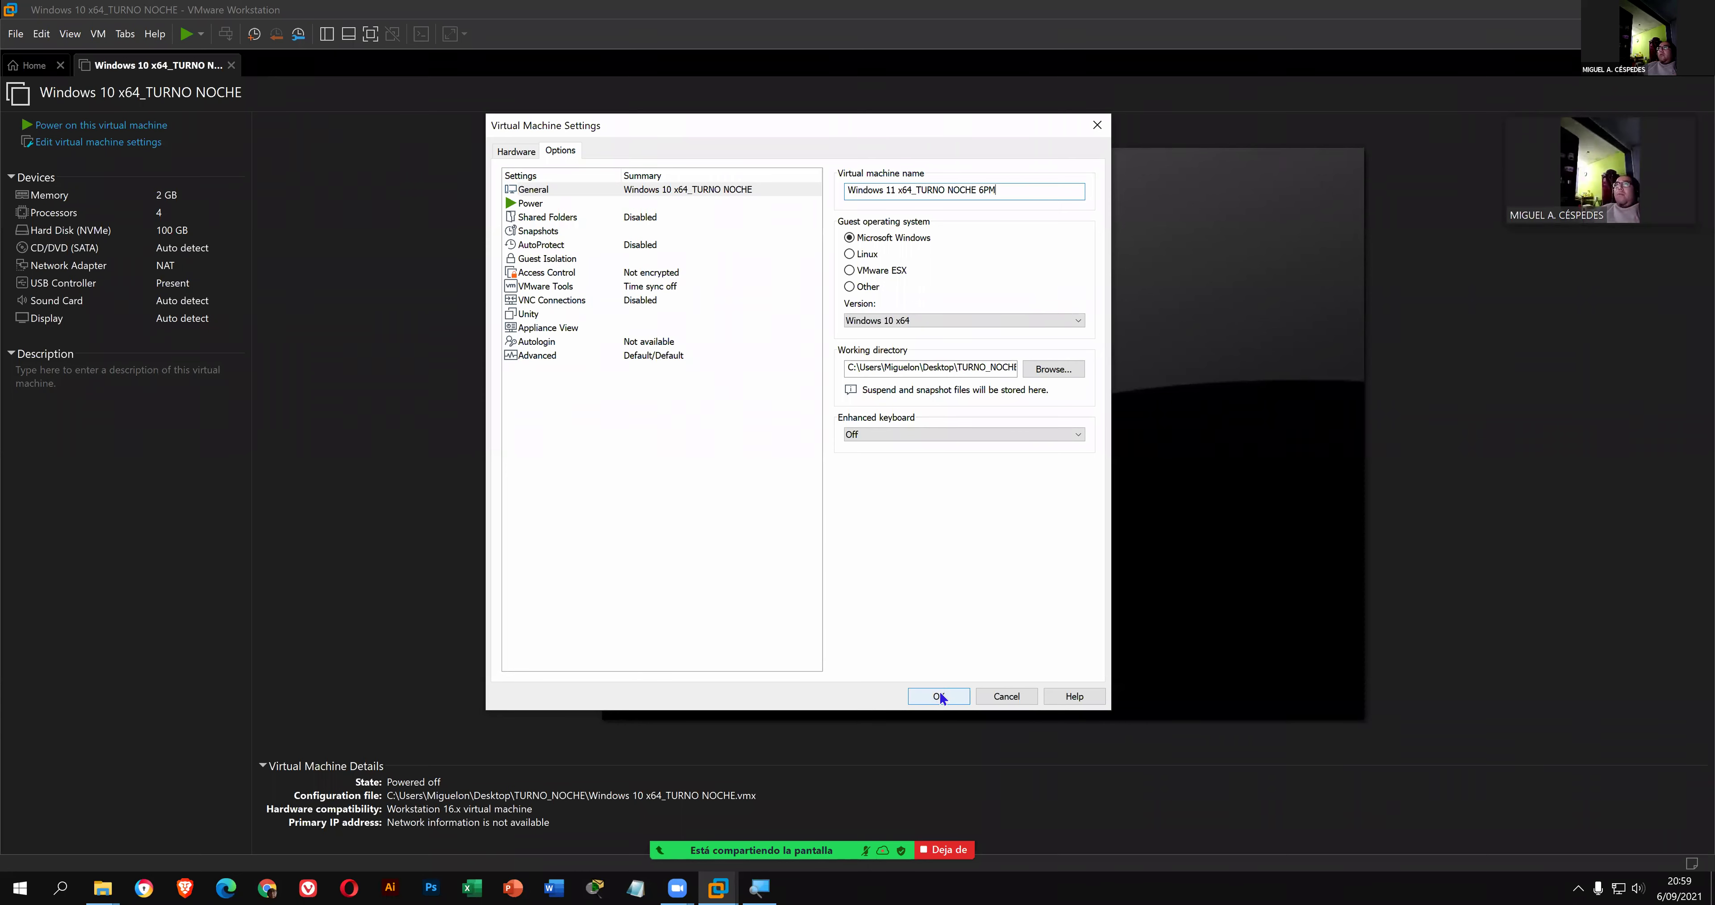
drag(1013, 194, 919, 191)
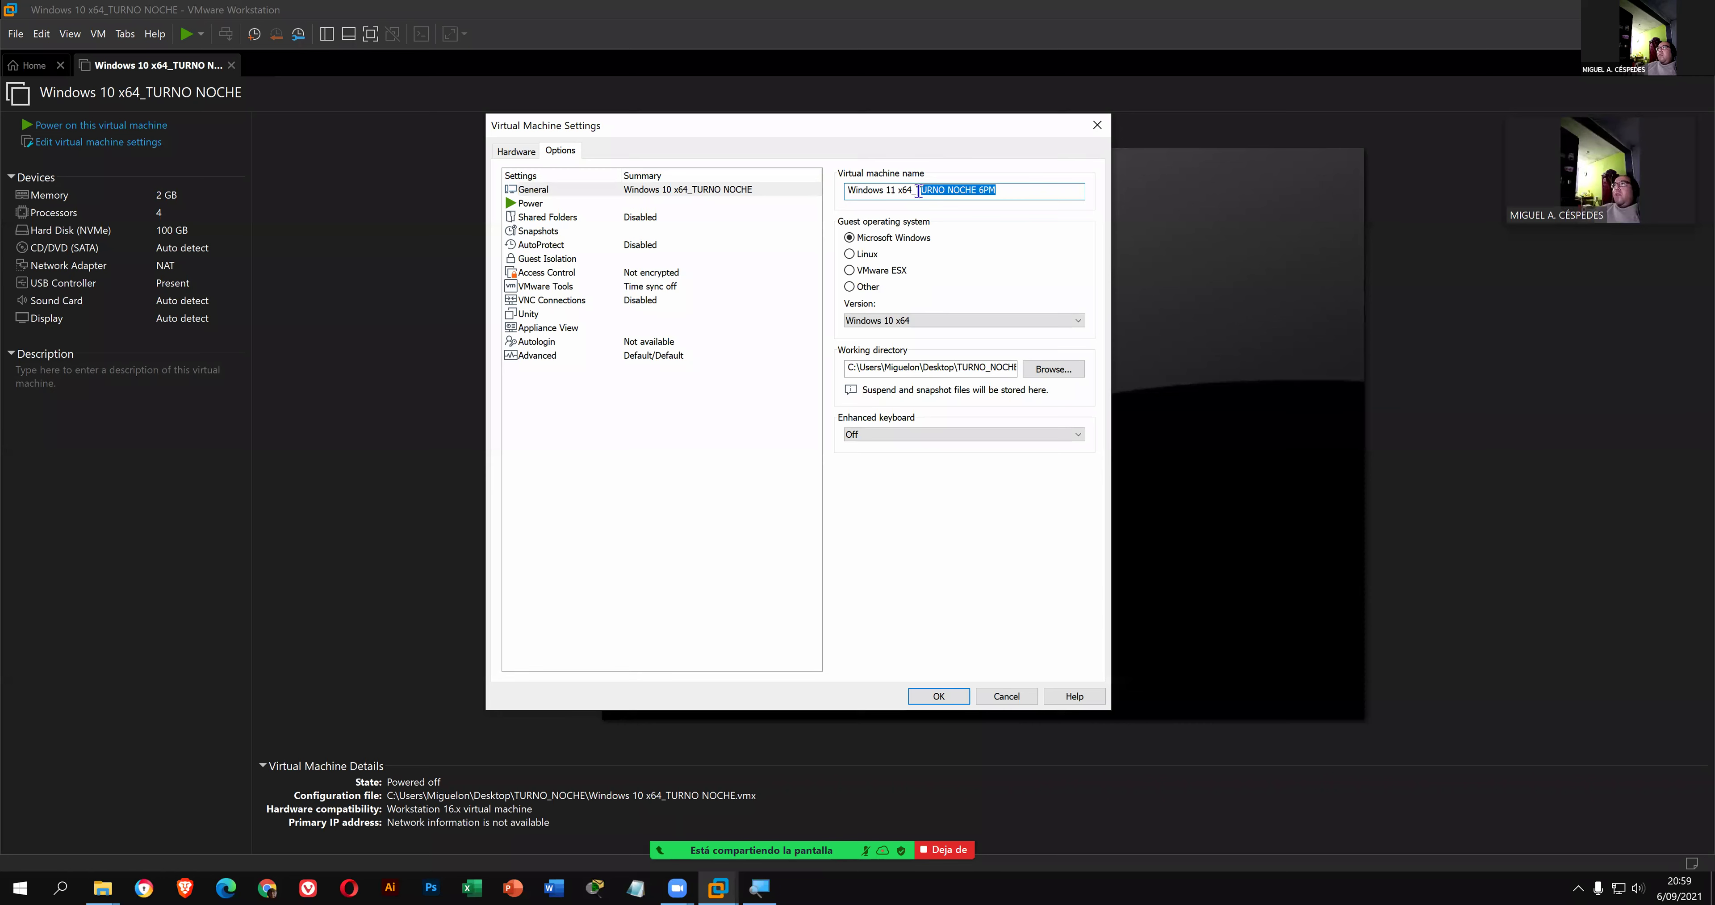
click(1013, 194)
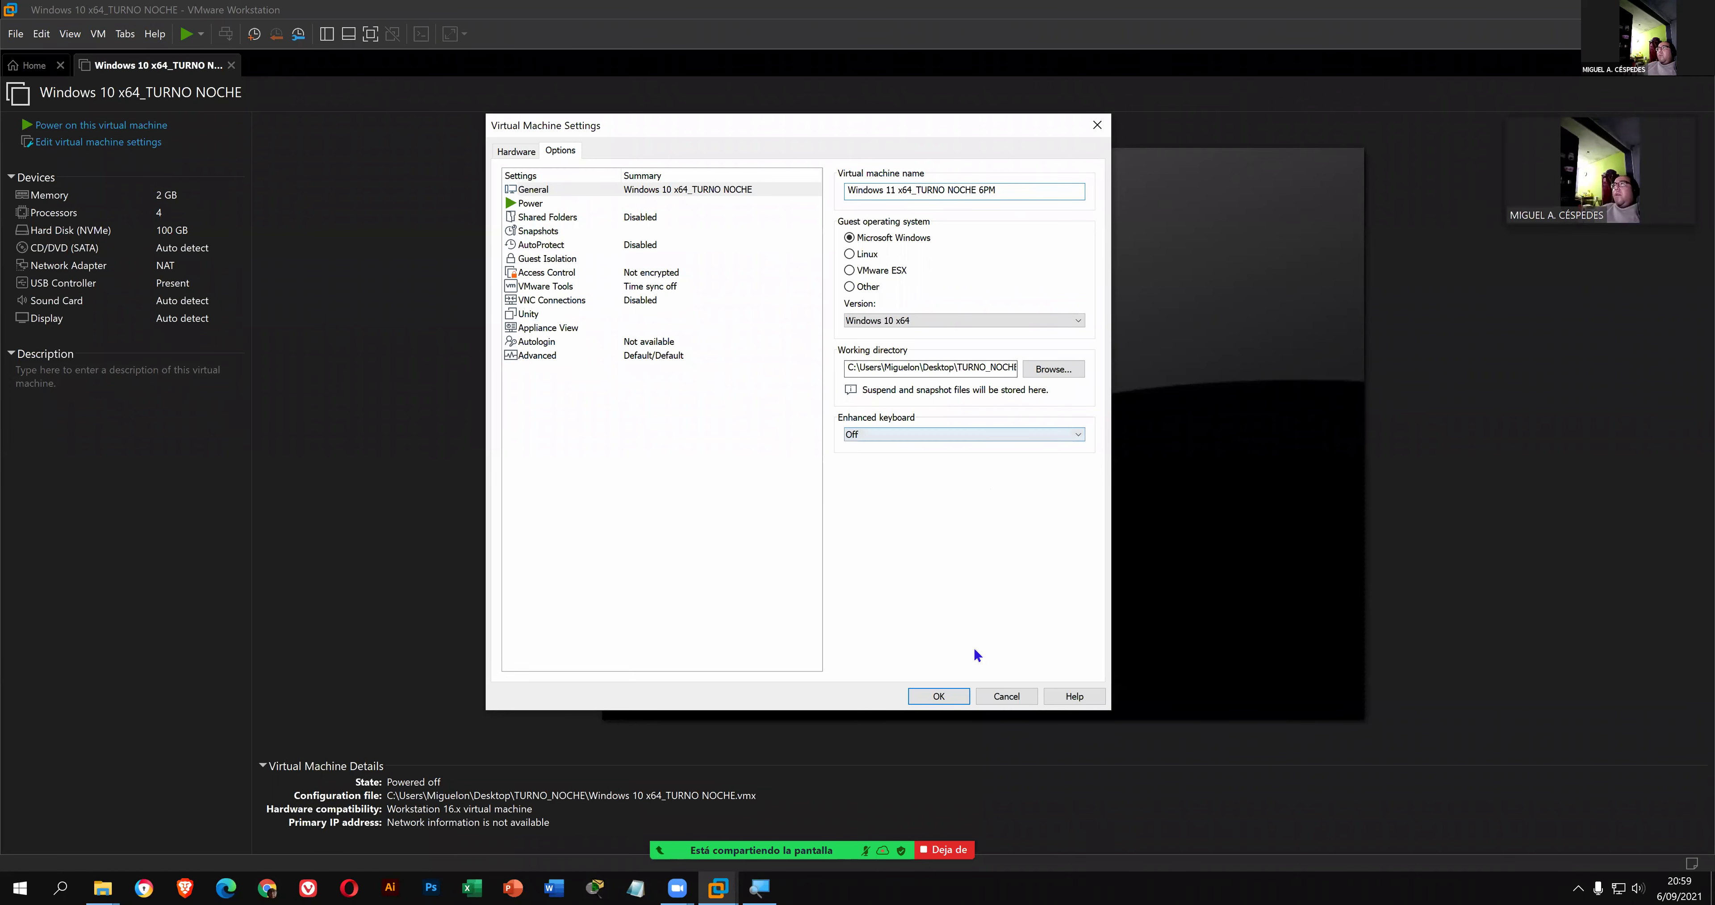
click(938, 694)
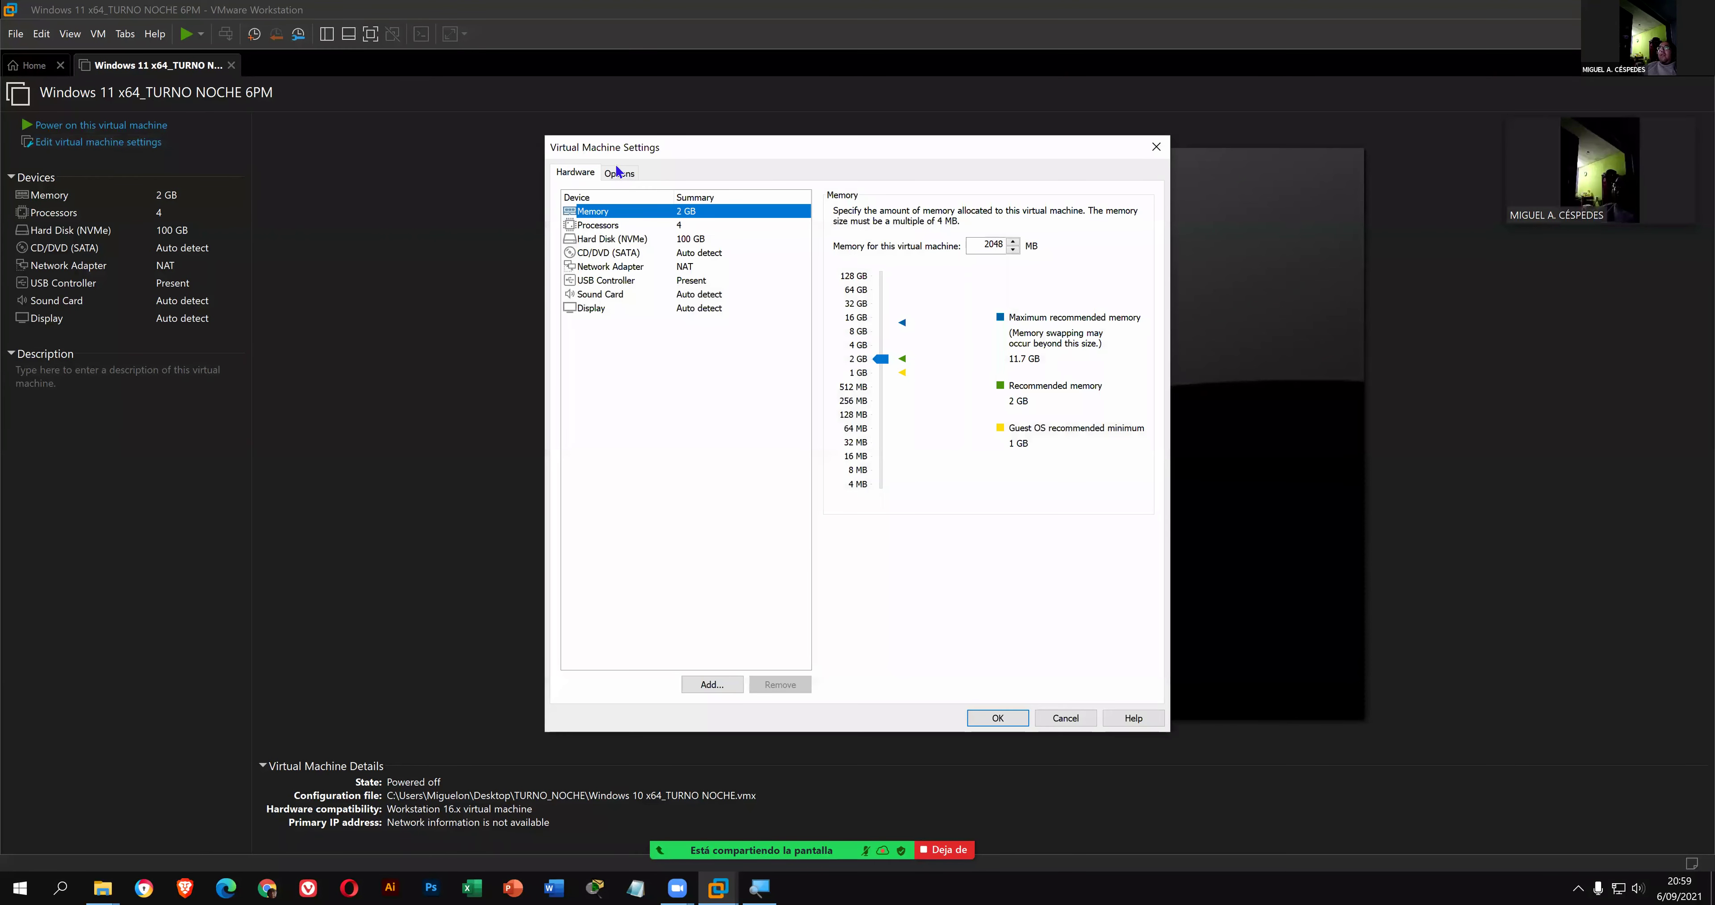
- Rename the virtual machine as Windows 11 x64_TURNO NOCHE 8PM and power it on
click(614, 174)
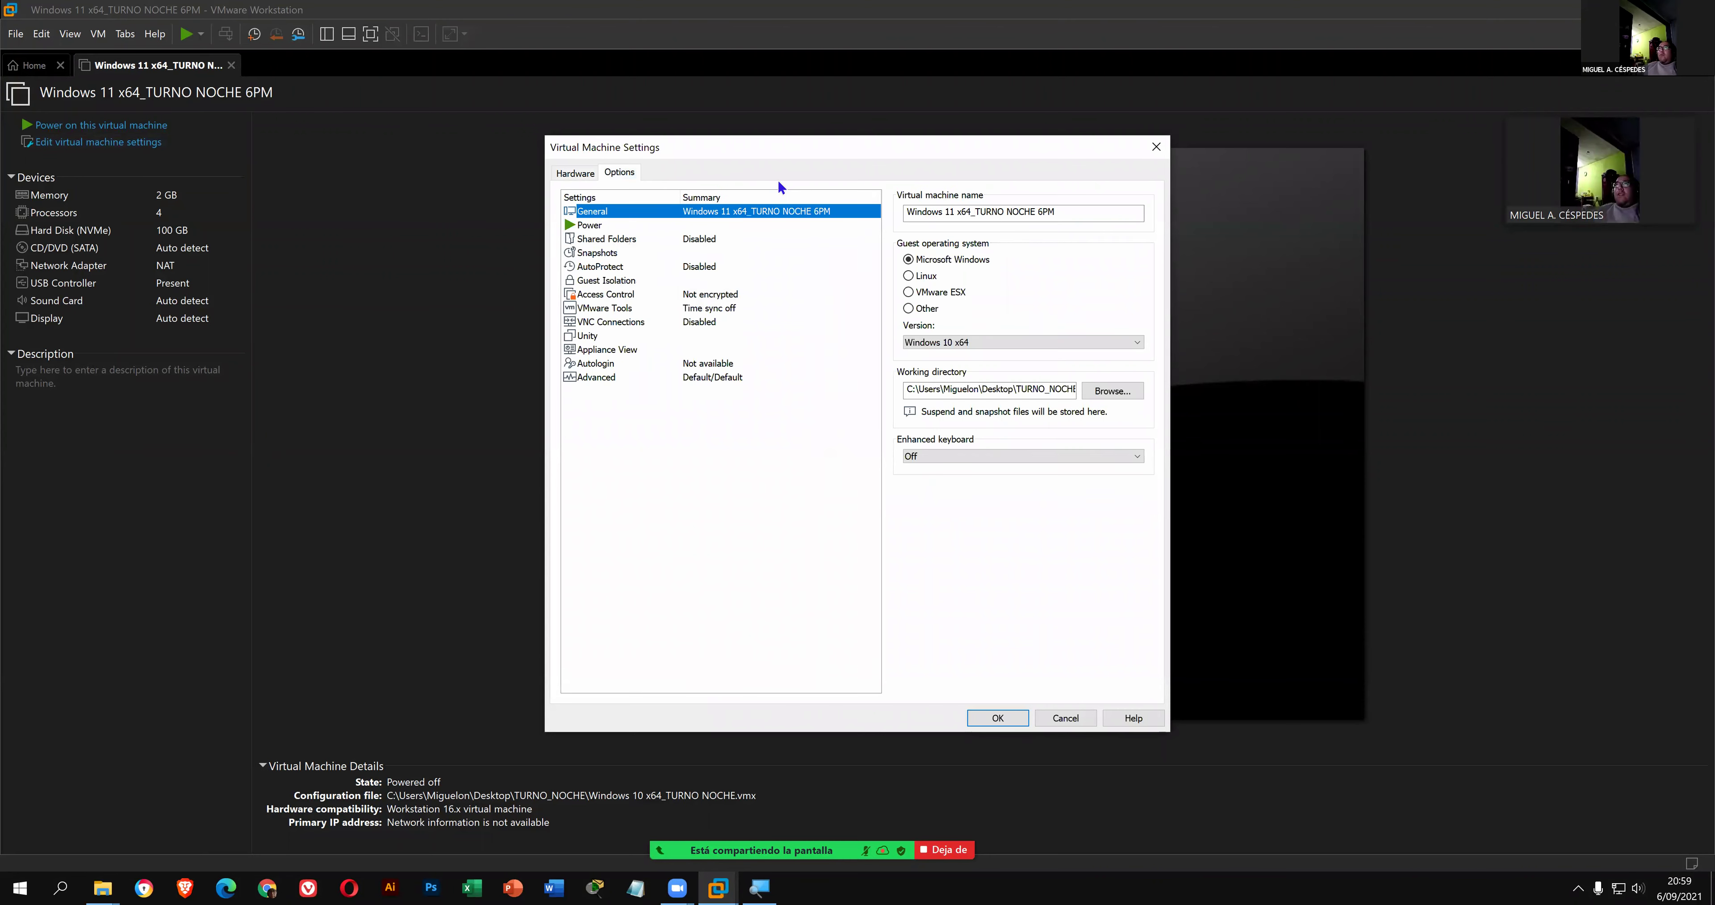
drag(1036, 216, 1041, 216)
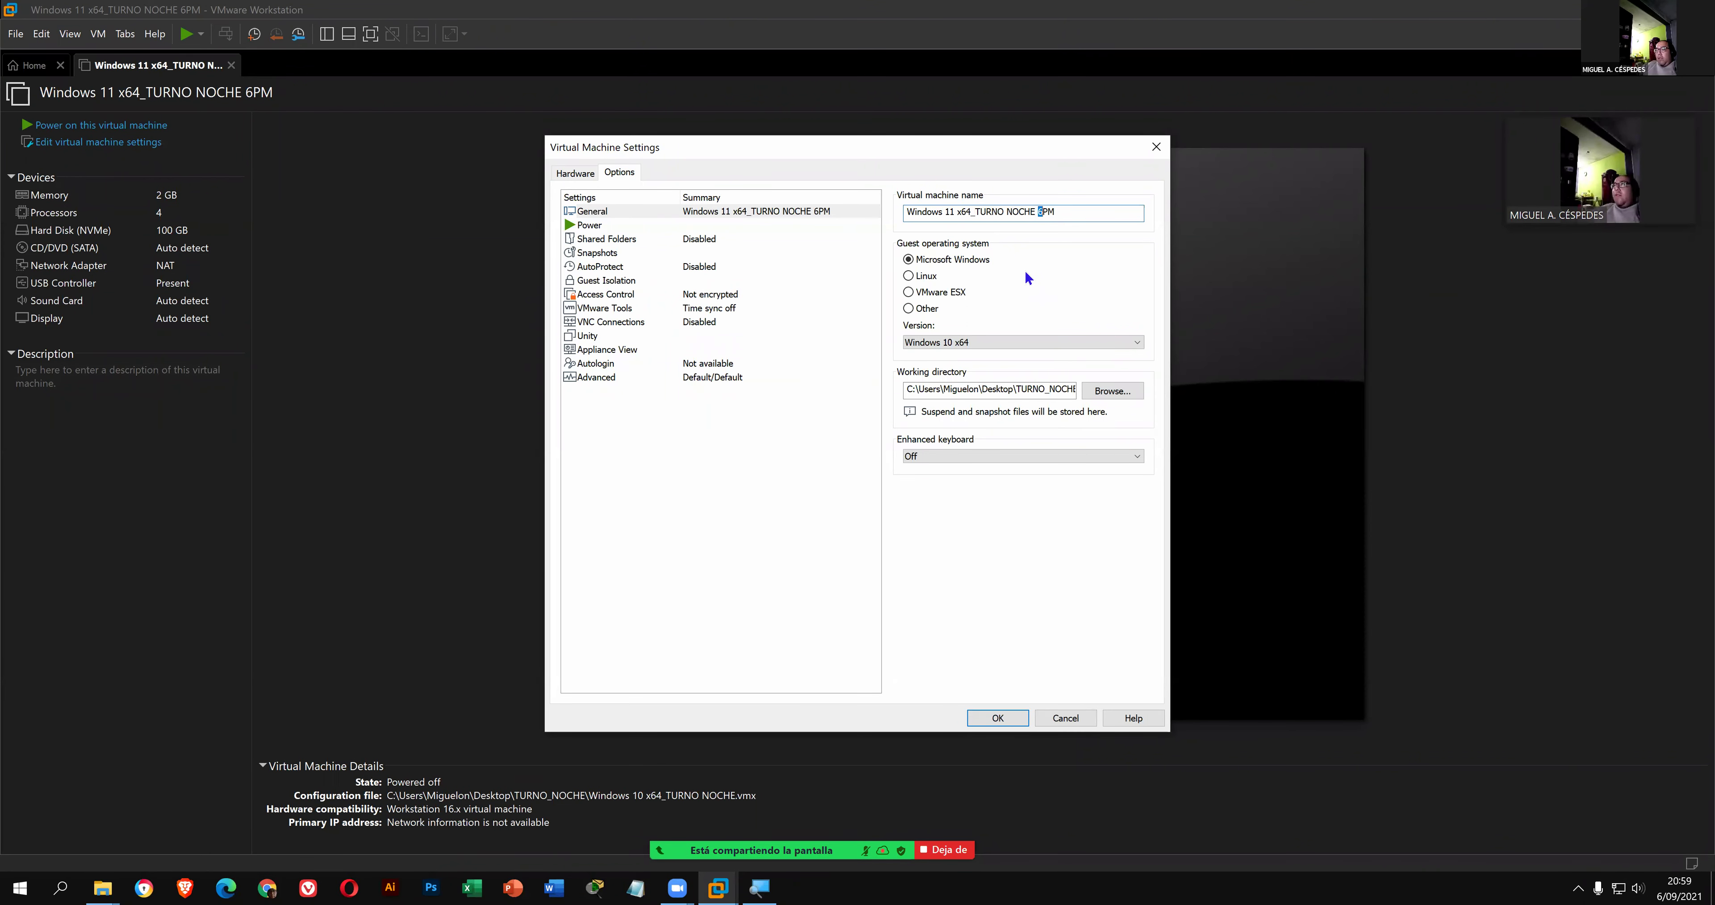
text(8)
click(997, 717)
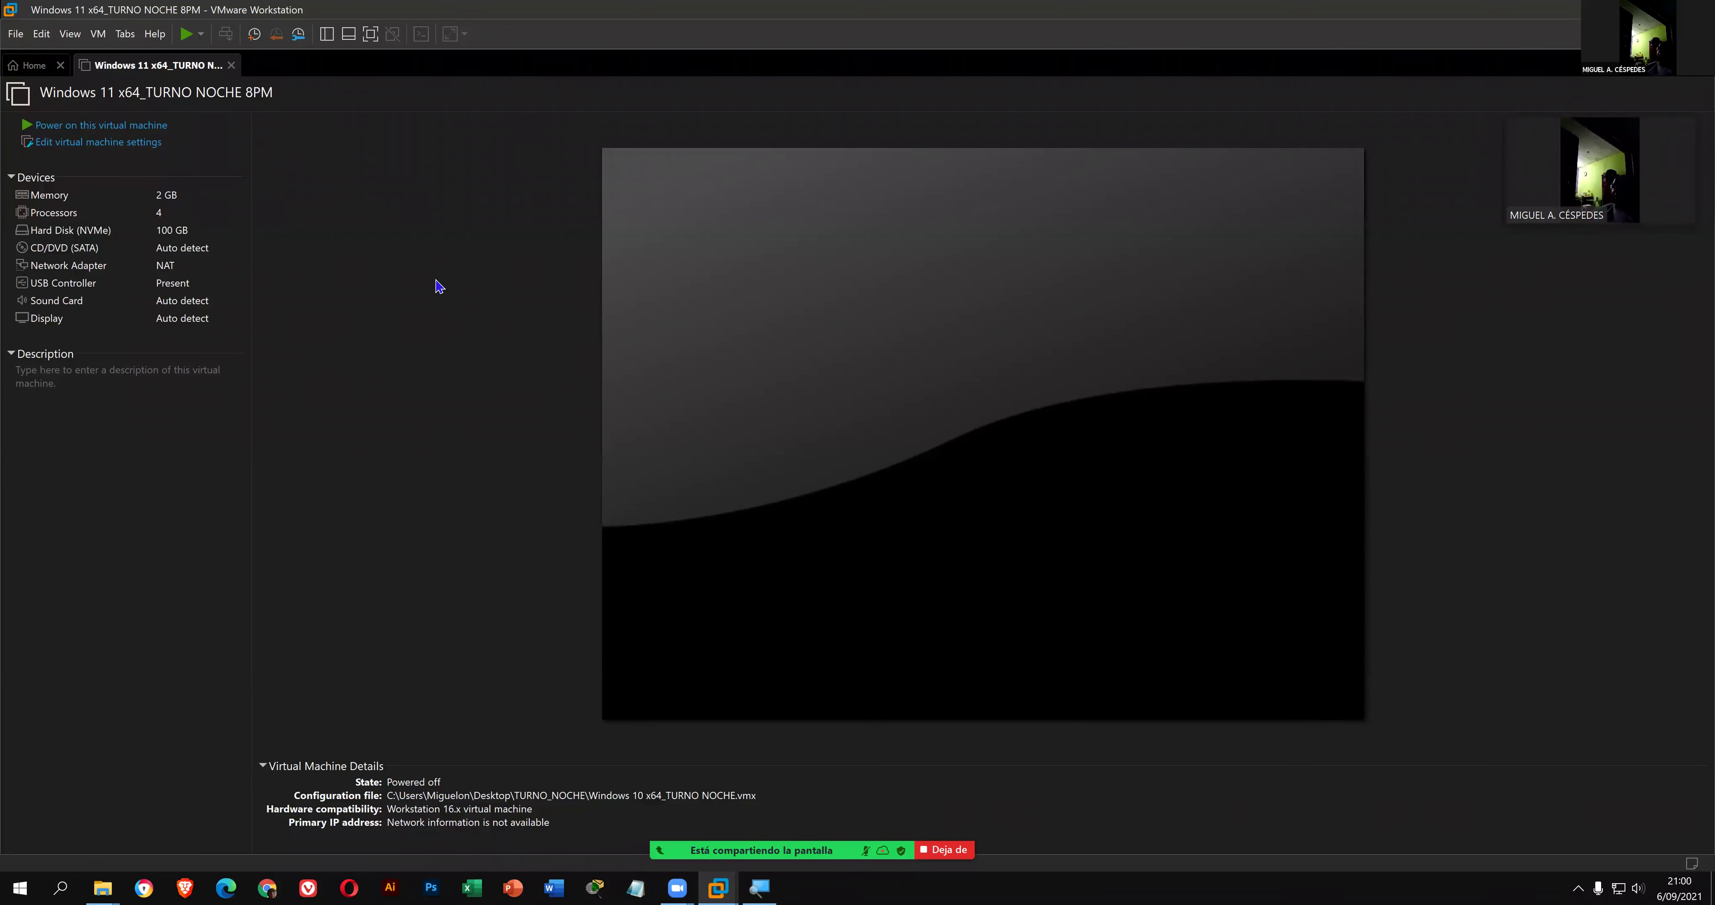
click(174, 131)
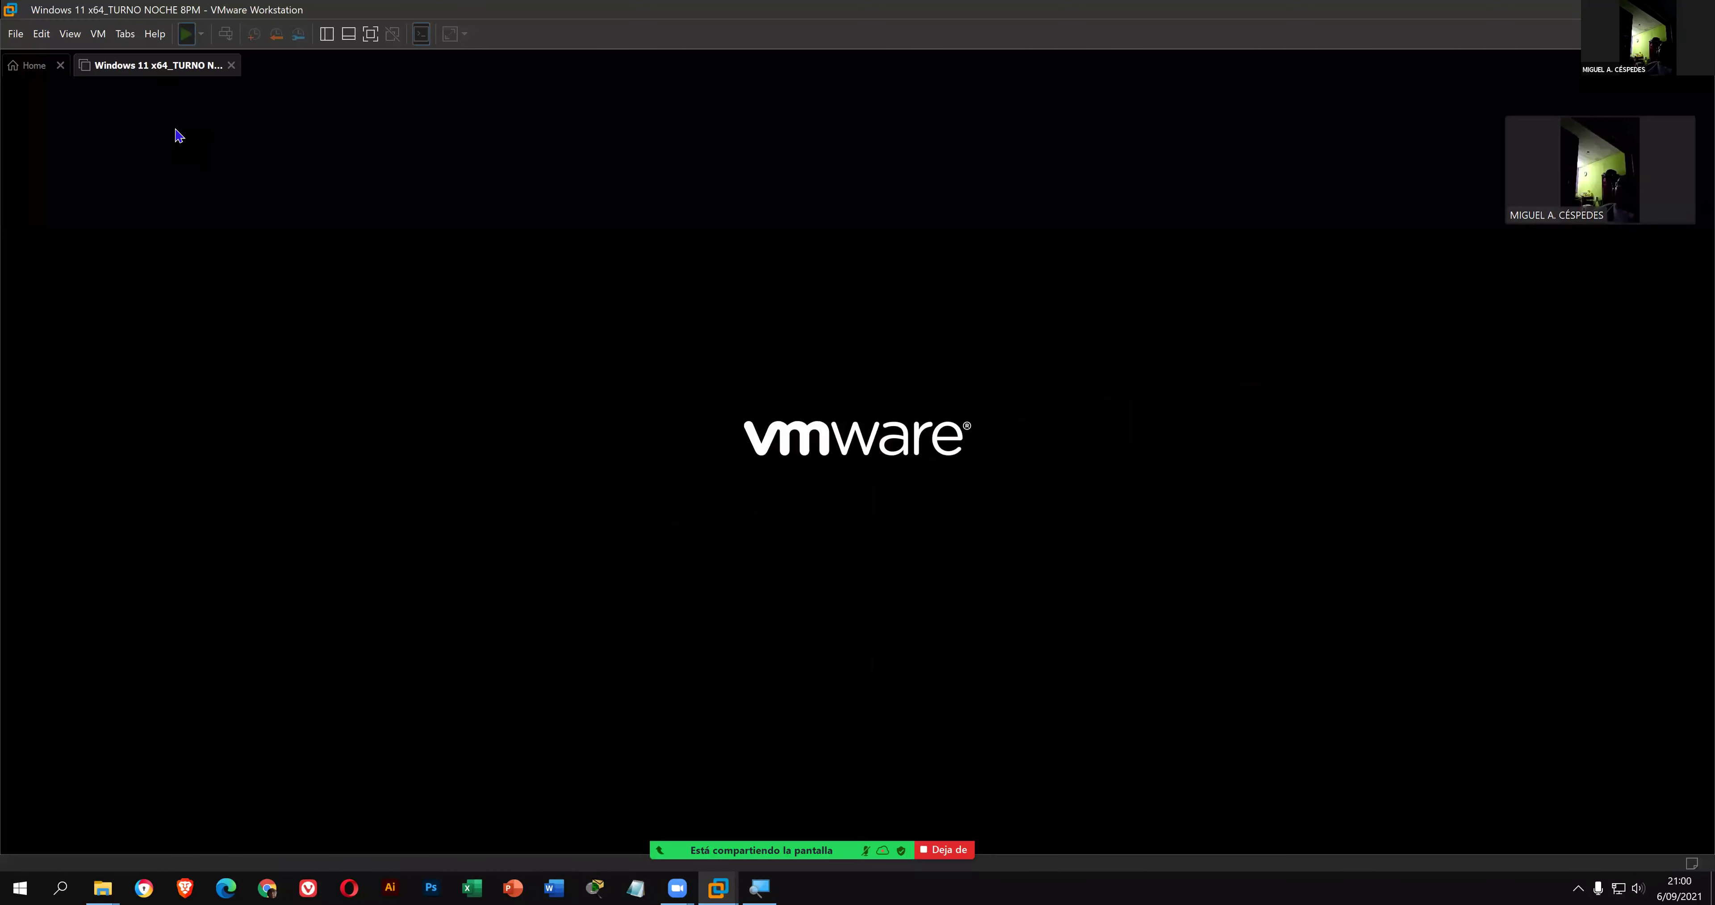
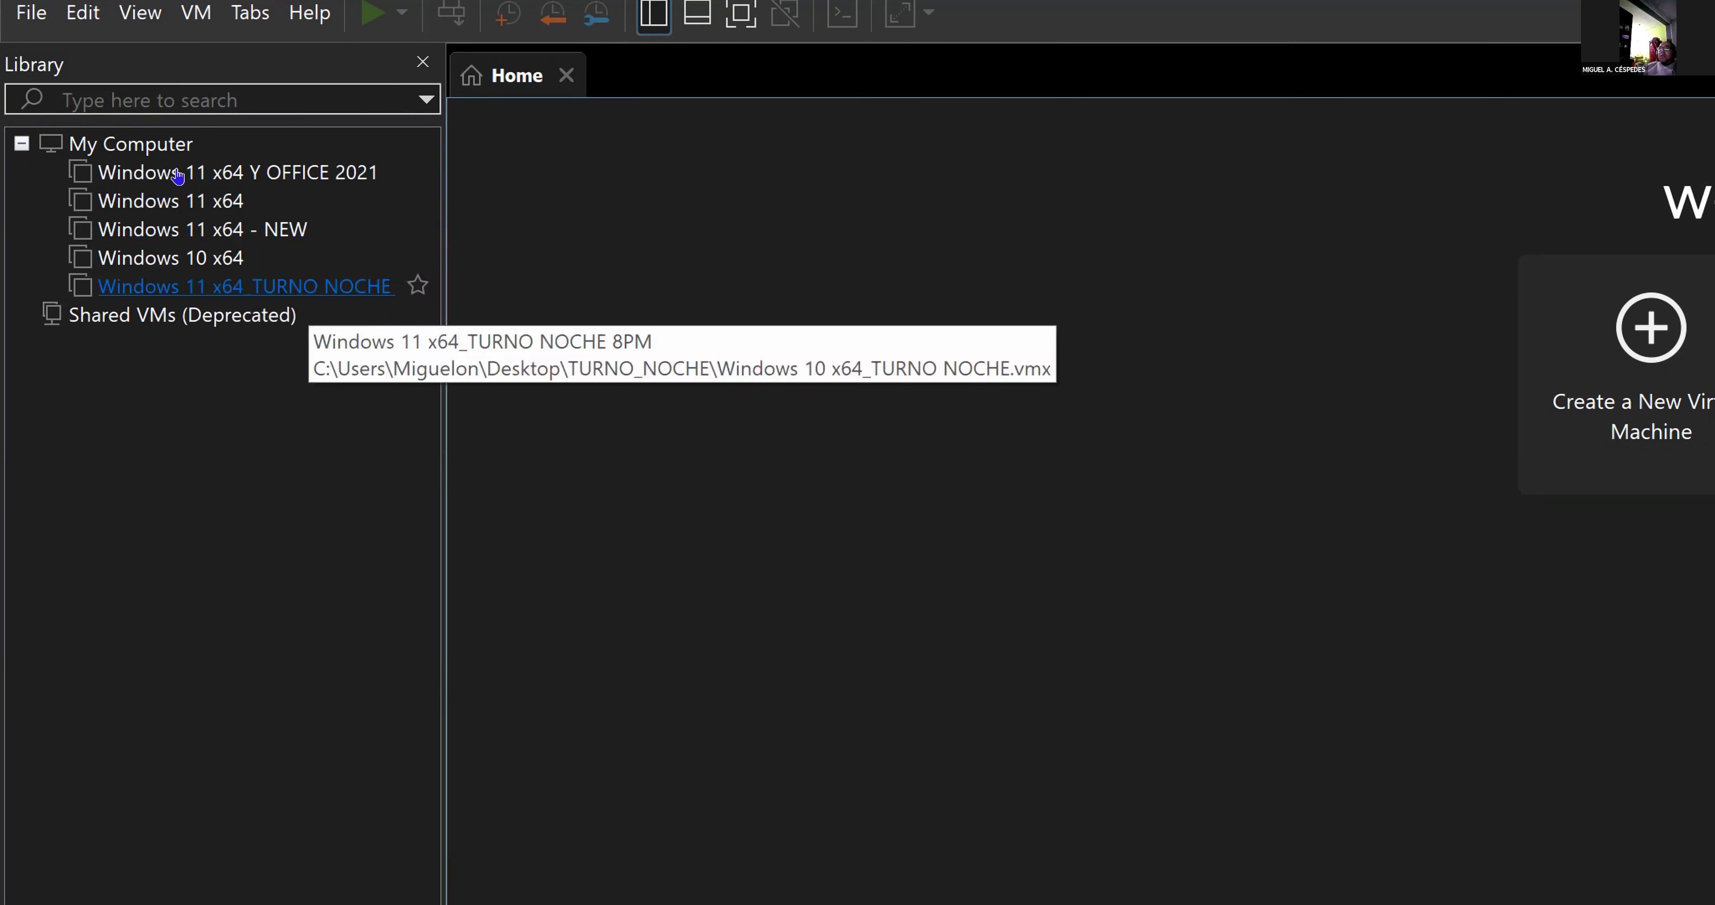
- Remove the Windows 11 x64_TURNO NOCHE 8PM and Windows 10 x64 virtual machines from the library
right_click(353, 287)
key(Down)
key(Down)
key(Return)
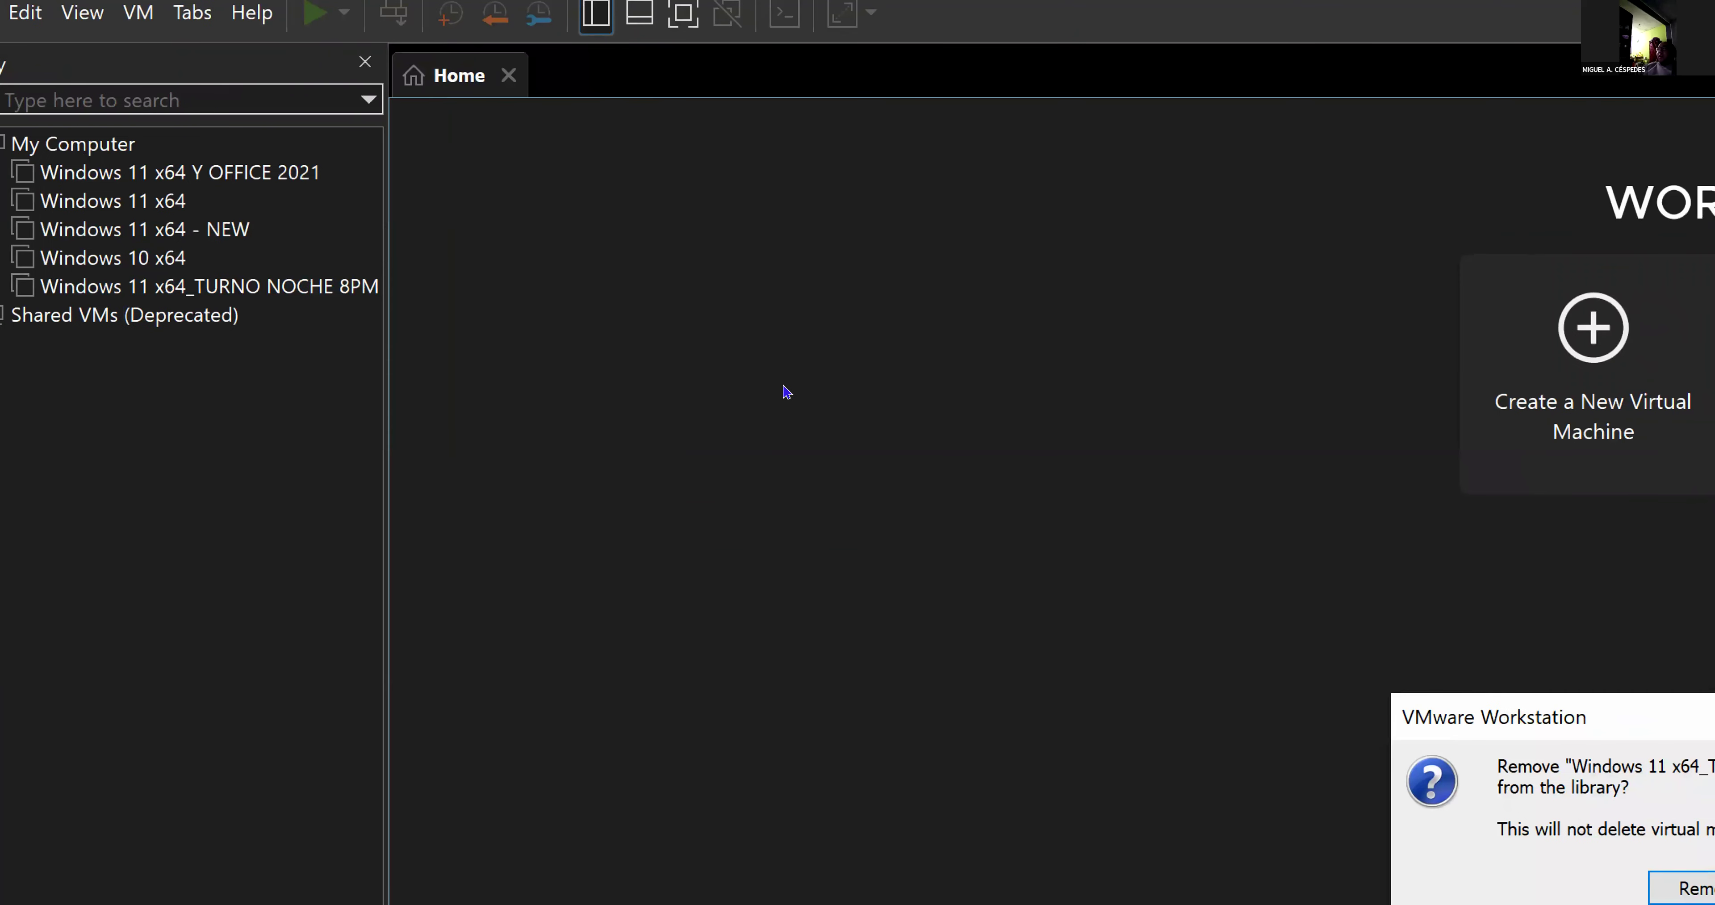
key(Return)
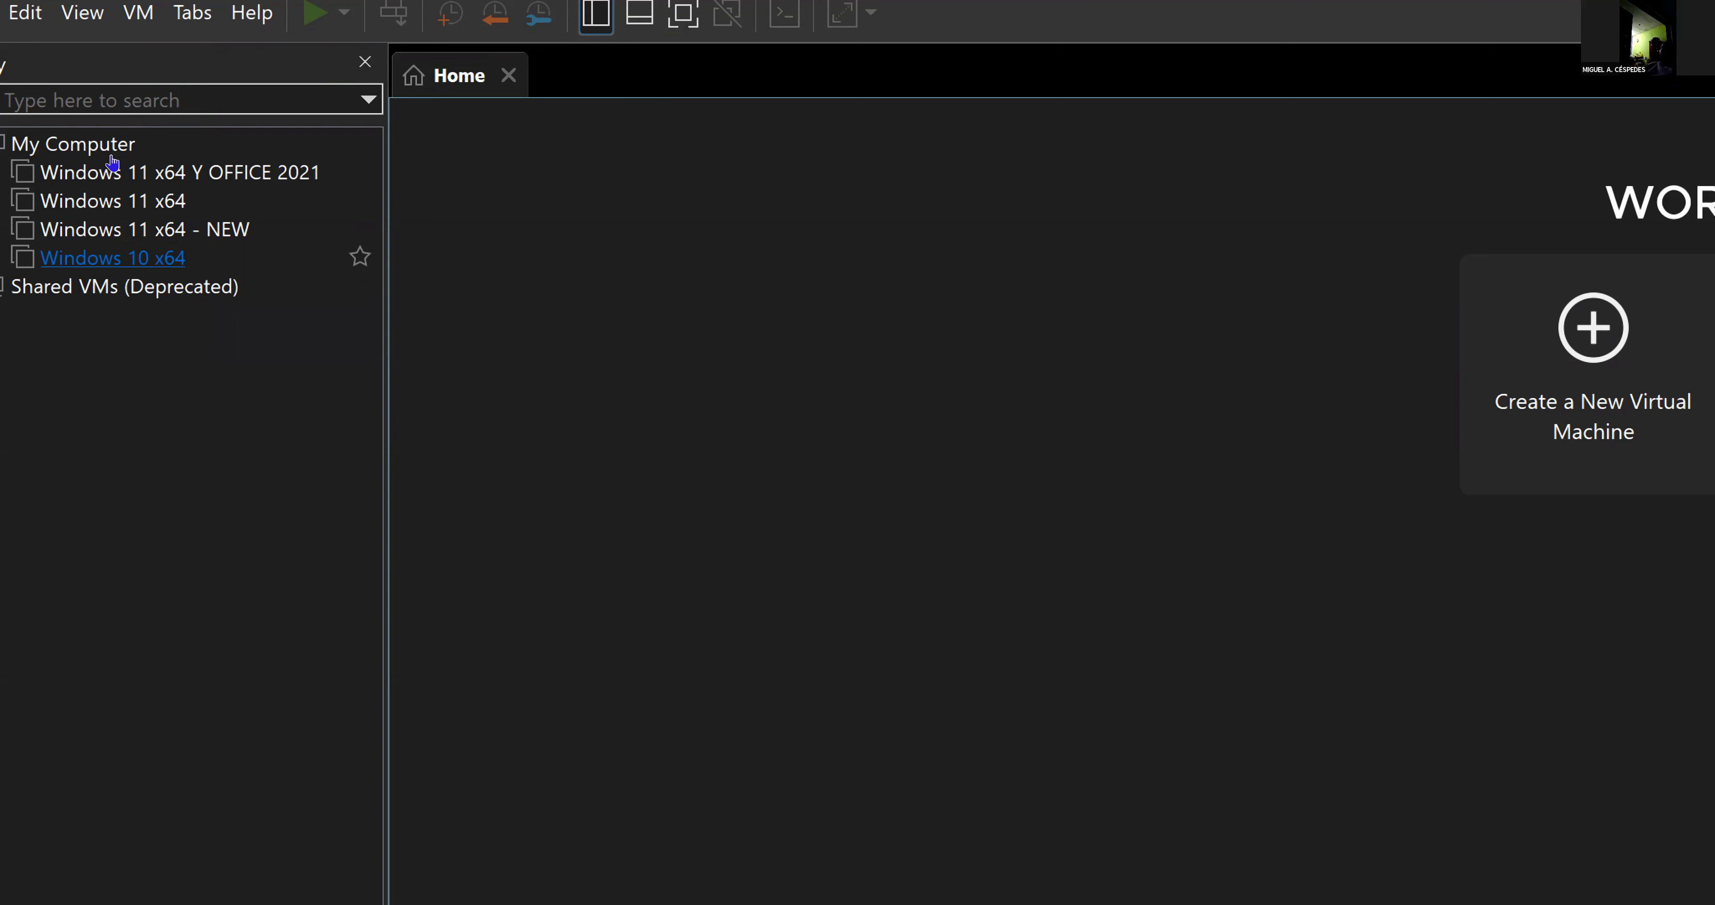
right_click(166, 255)
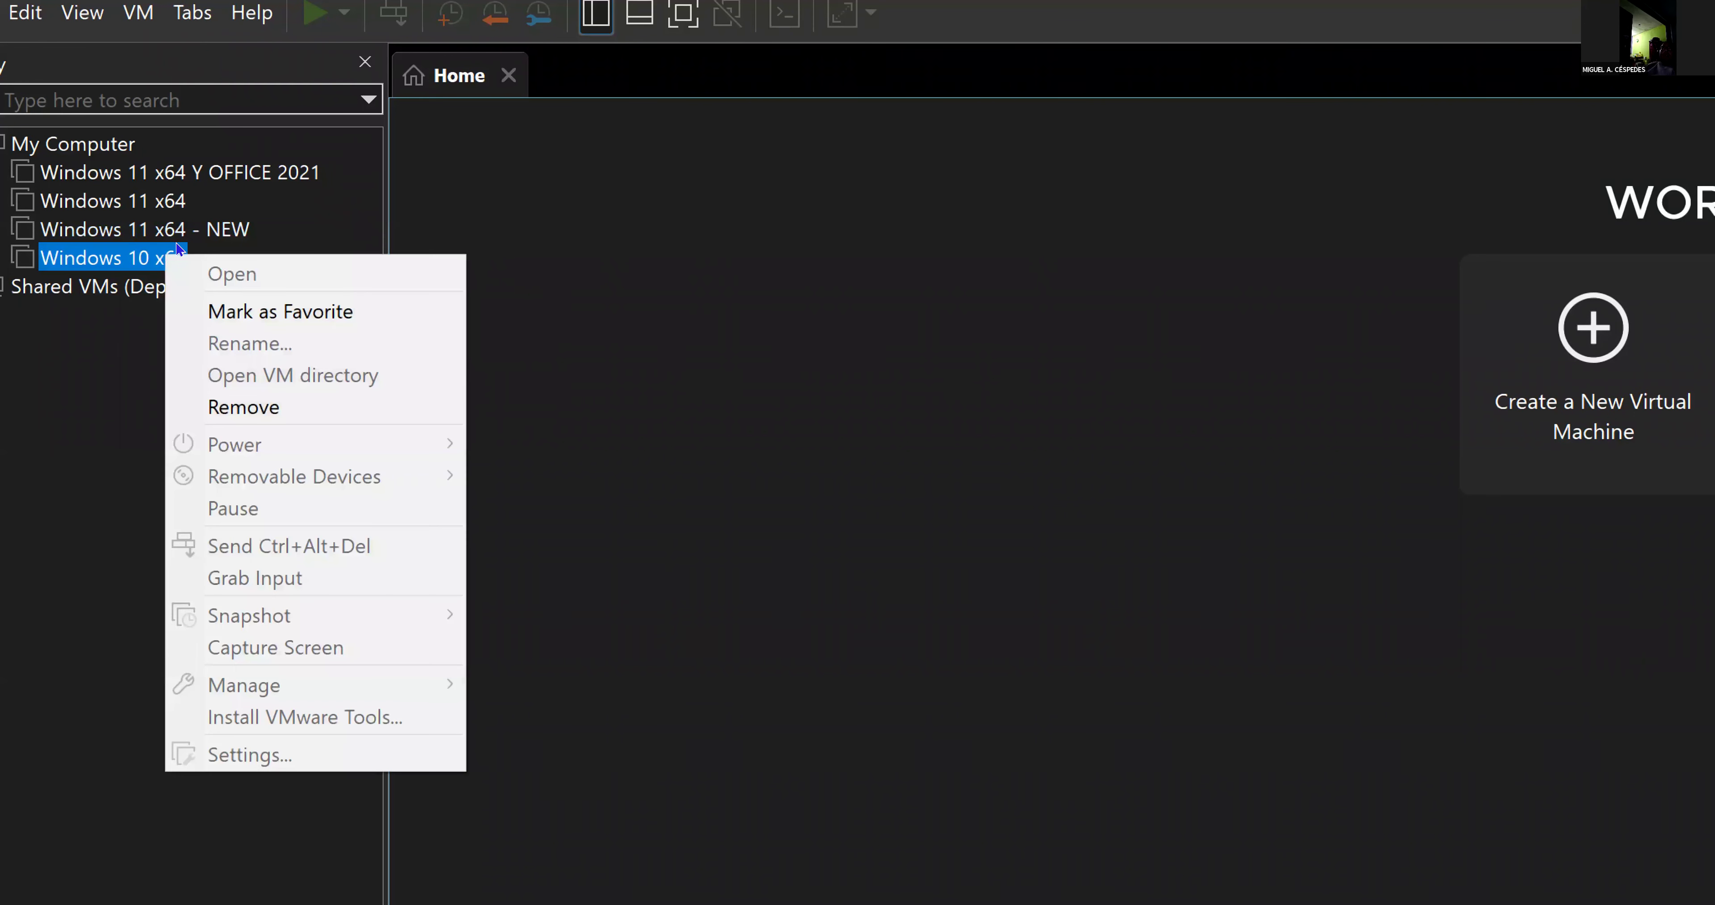
key(Return)
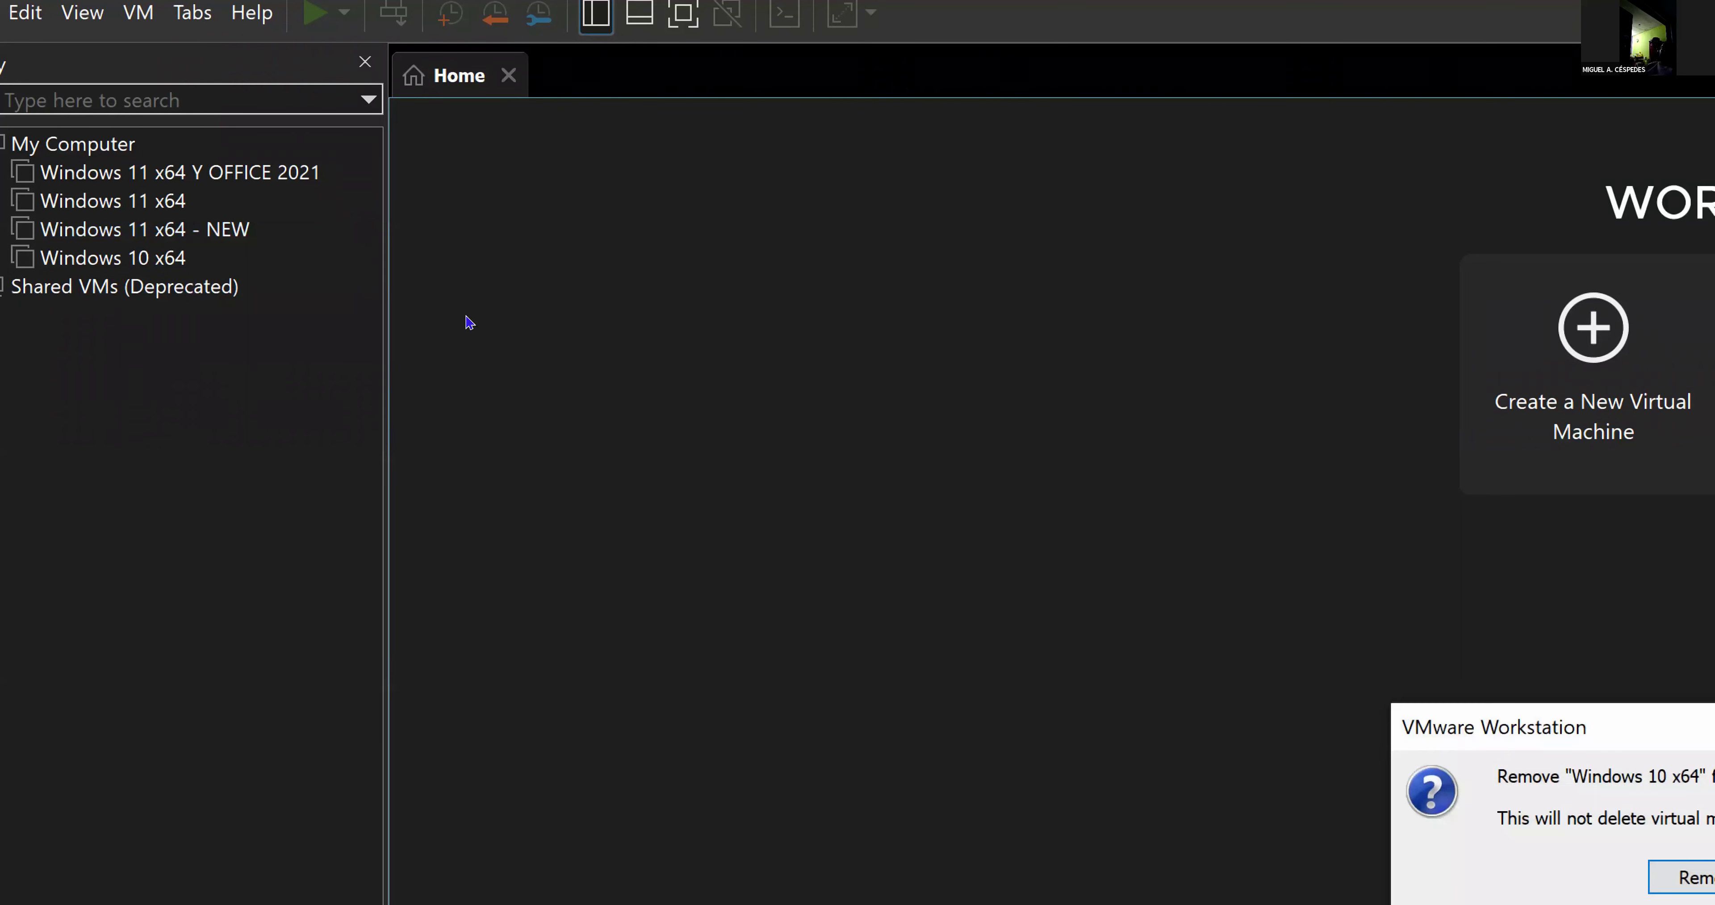
key(Return)
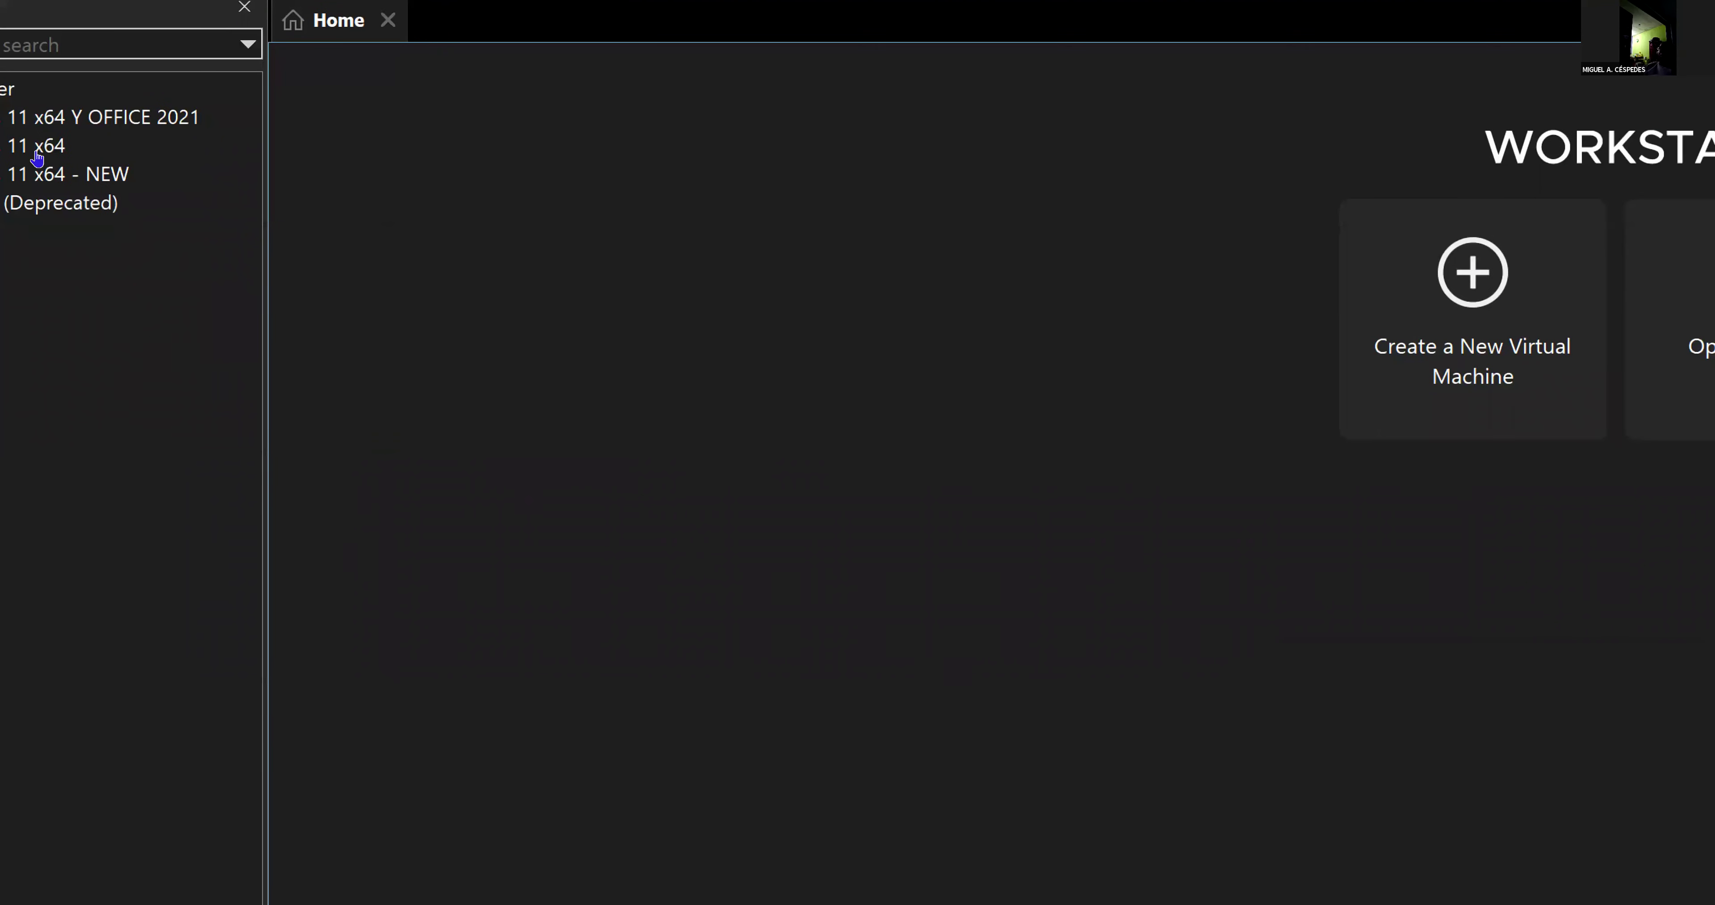
- Remove the Windows 11 x64 virtual machine from the library
right_click(77, 134)
key(Down)
key(Down)
key(Down)
key(Down)
key(Down)
key(Return)
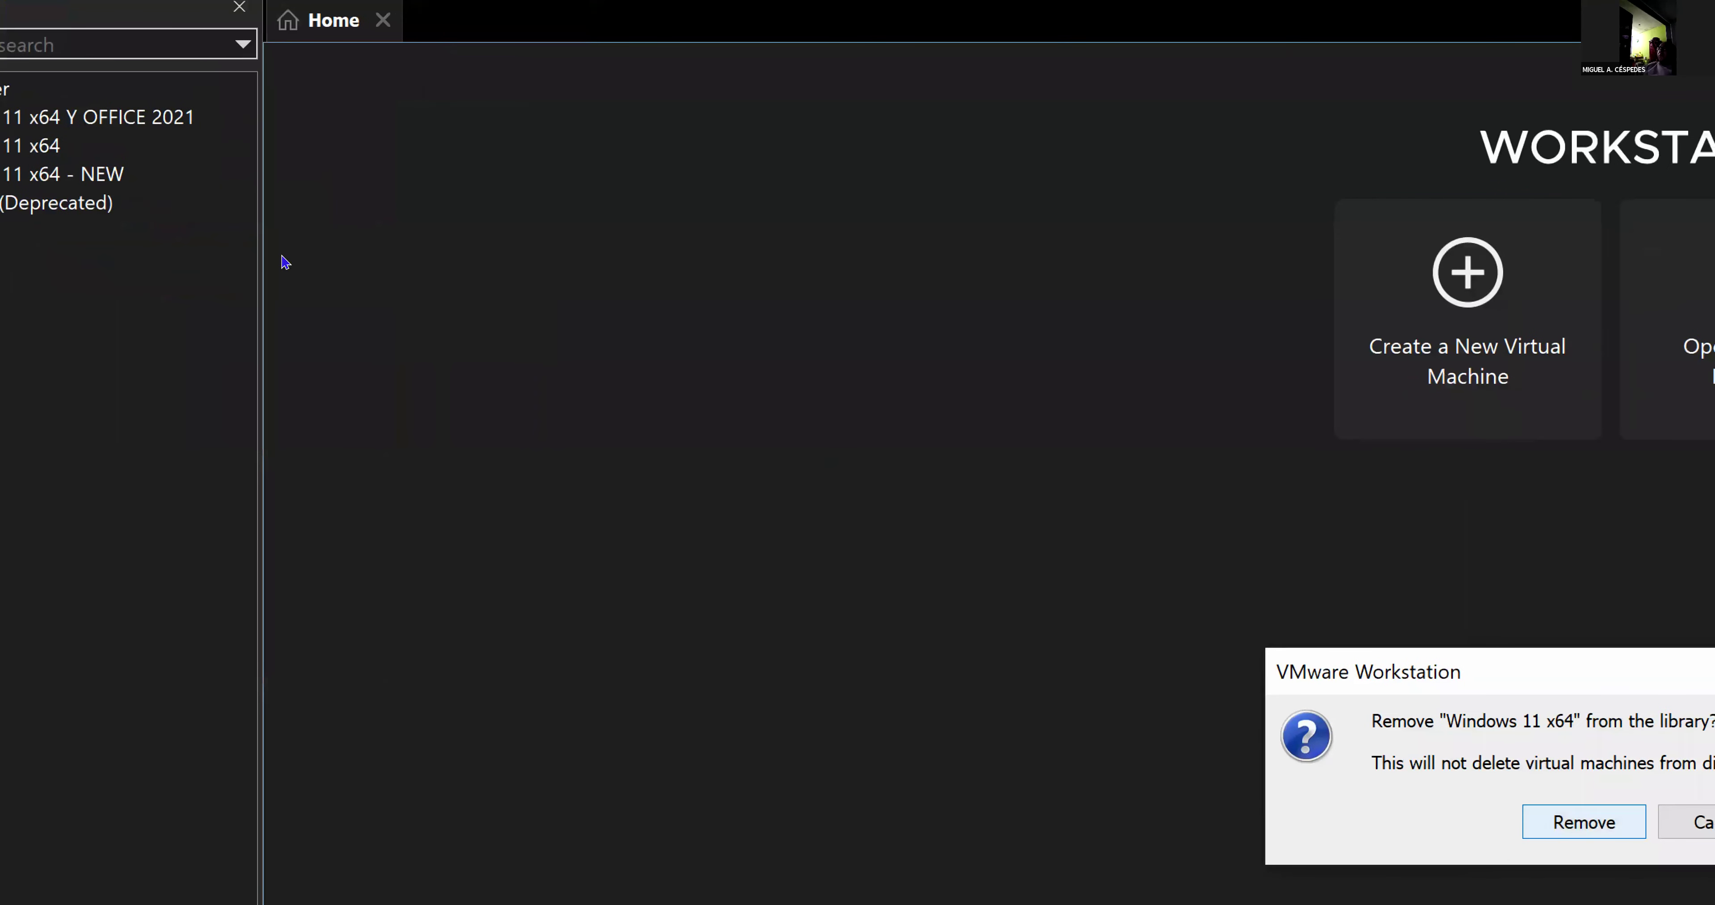
key(Return)
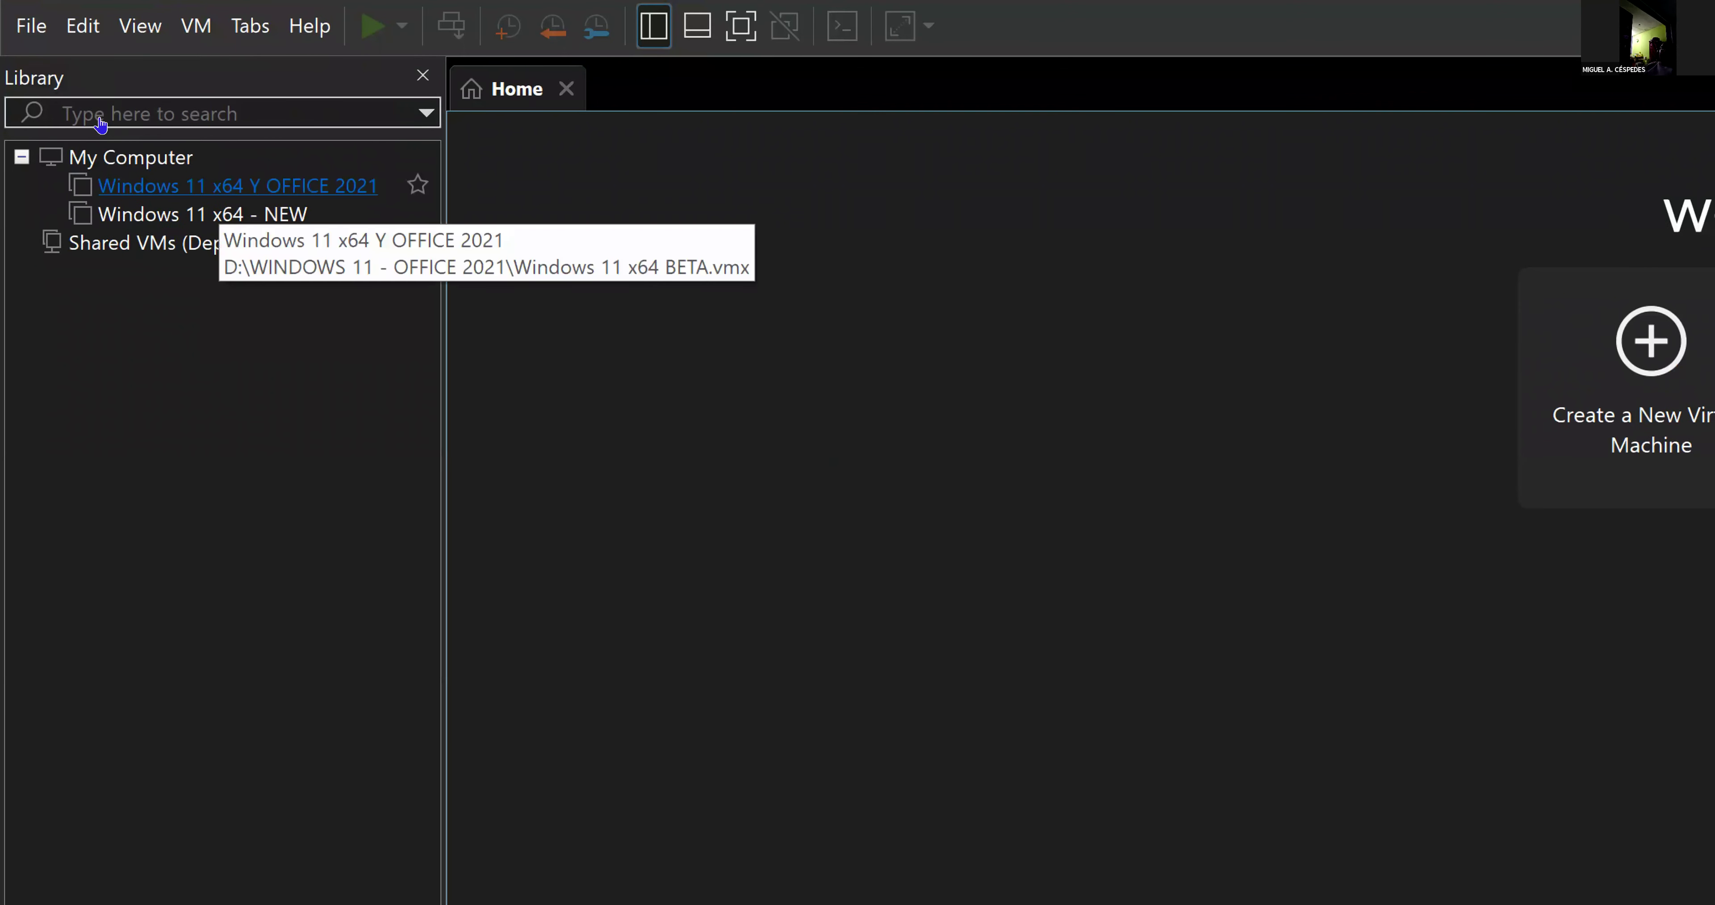
- Remove the Windows 11 x64 - NEW and Windows 11 x64 Y OFFICE 2021 virtual machines from the library
right_click(184, 224)
key(Up)
key(Return)
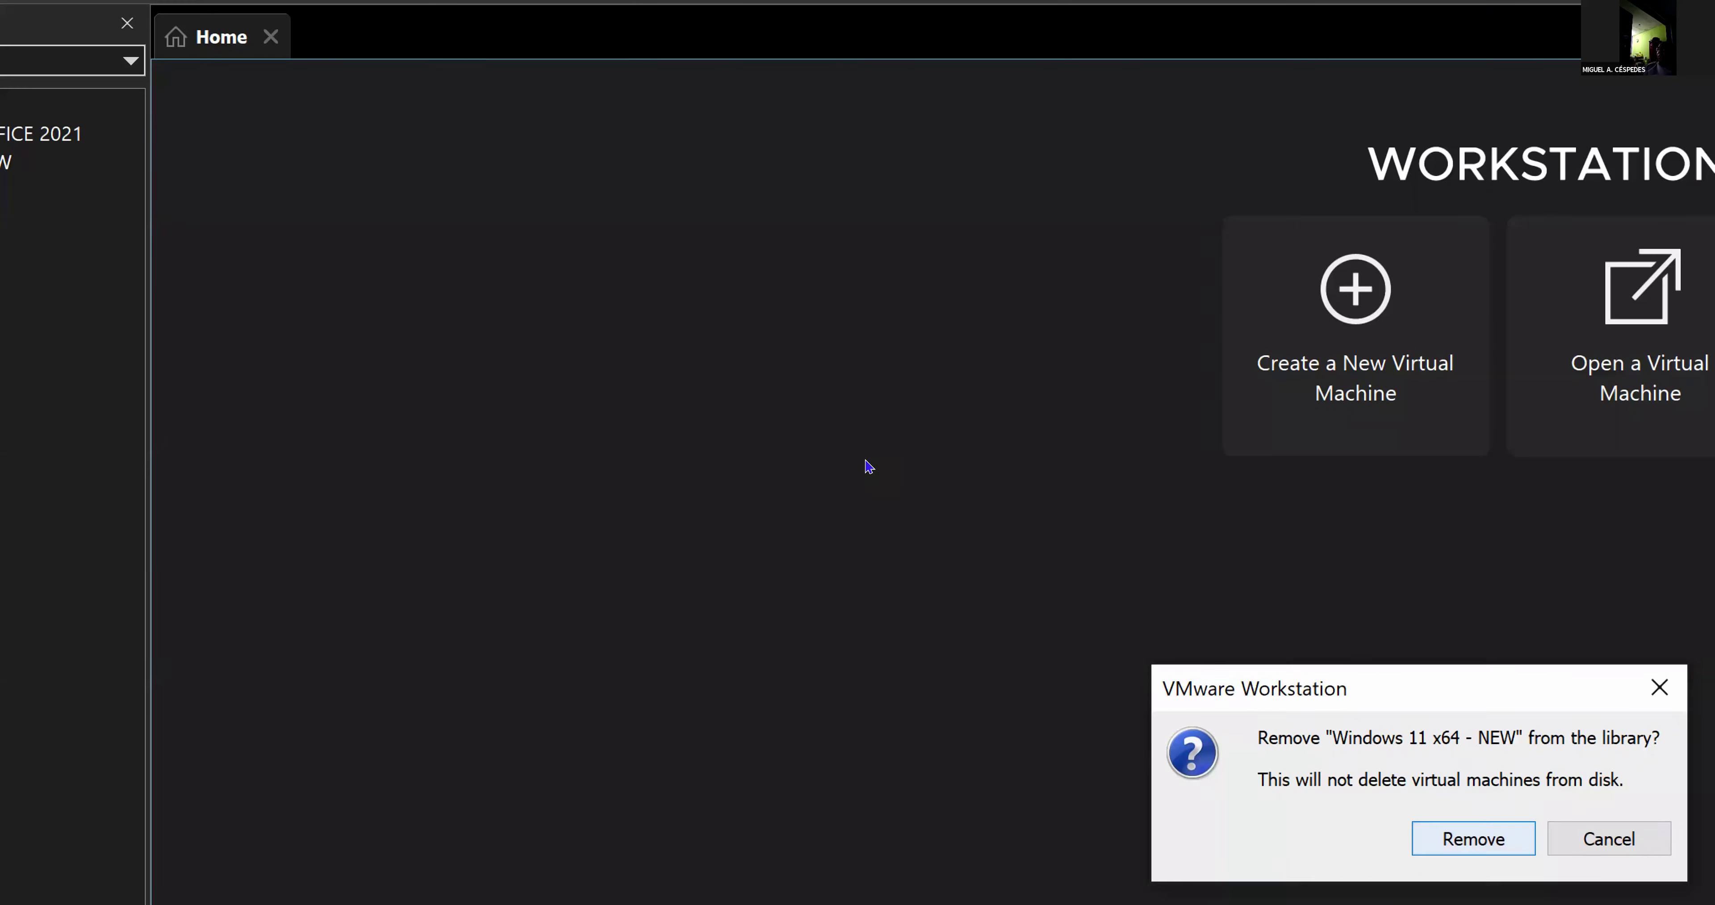
key(Return)
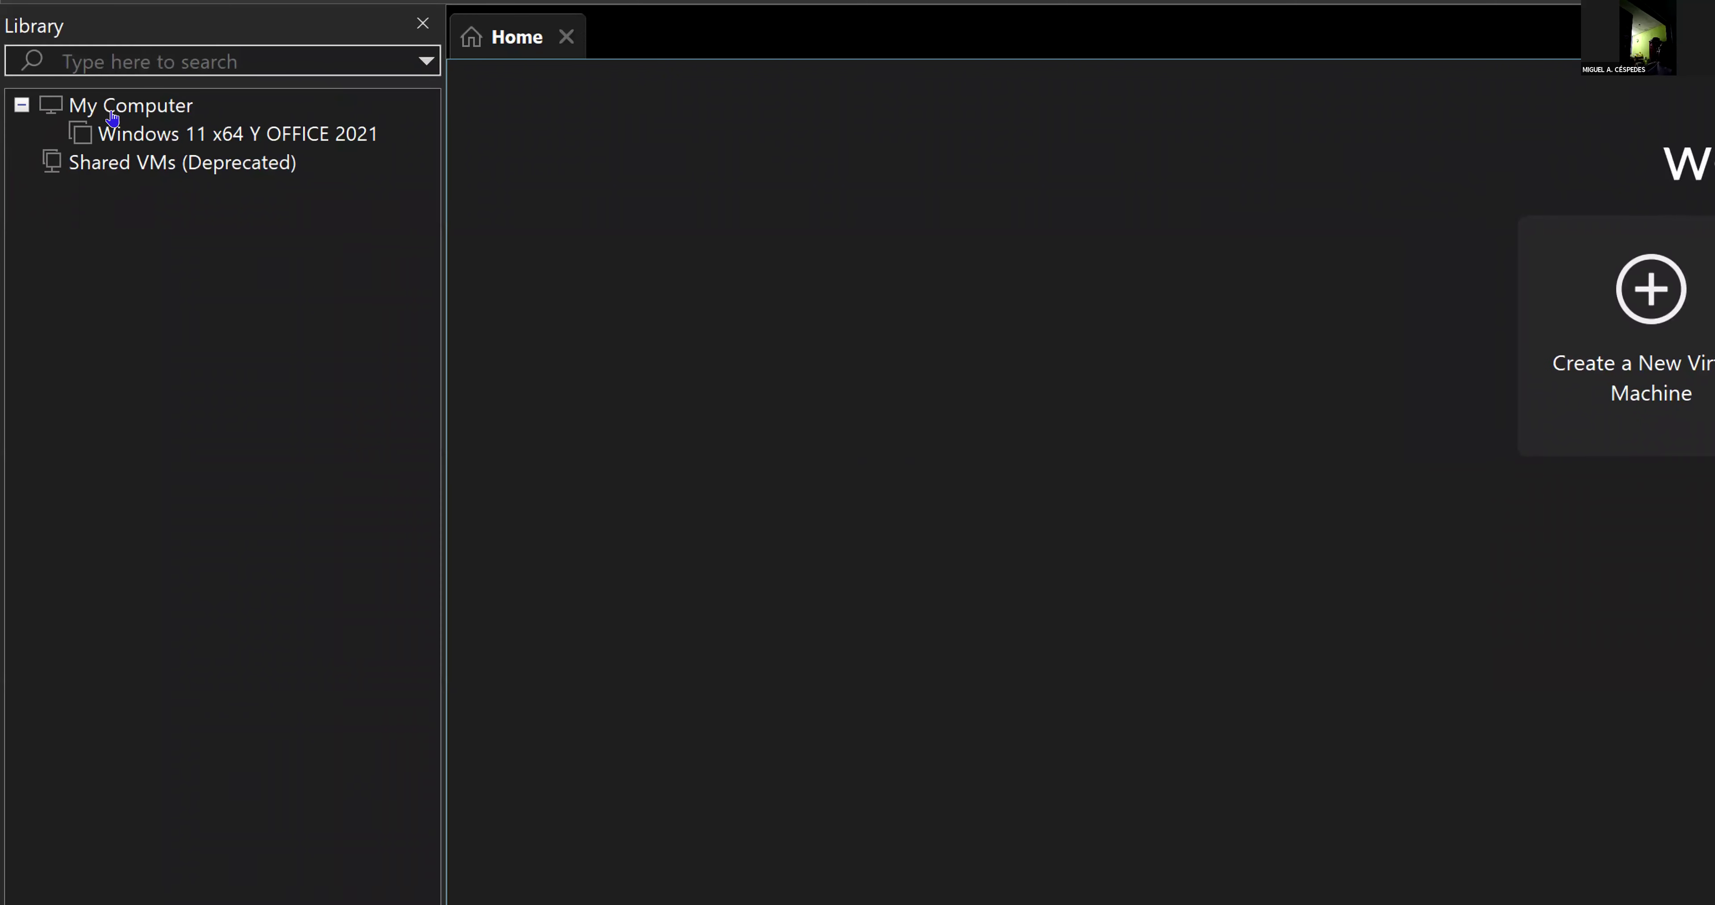
right_click(115, 135)
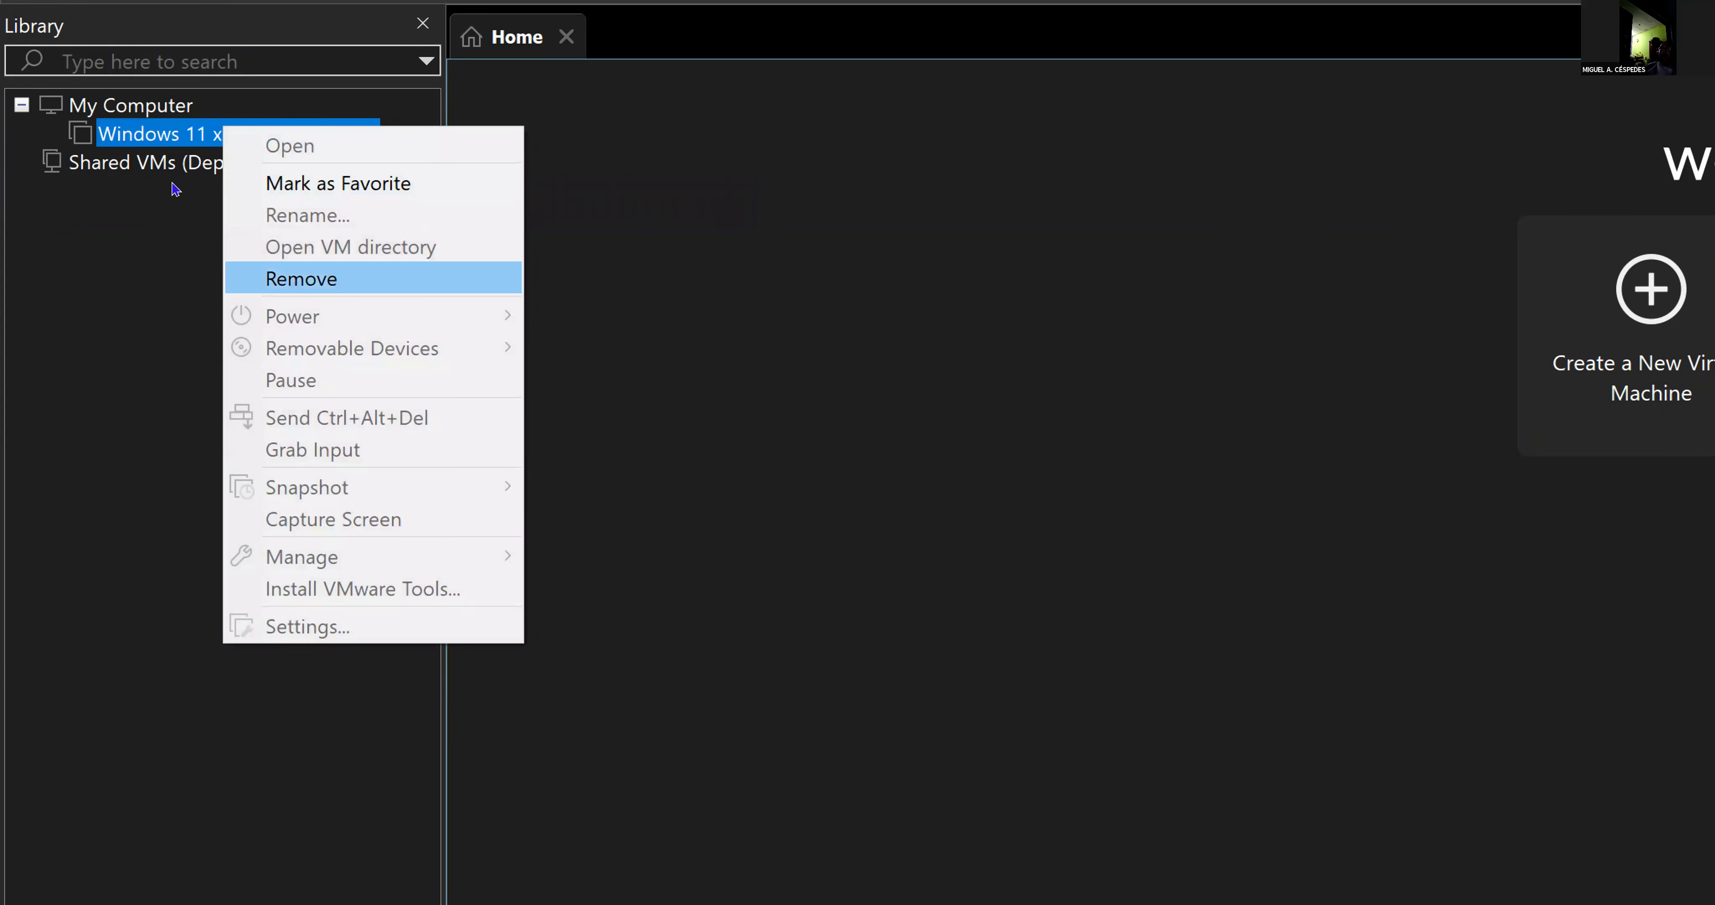
key(Return)
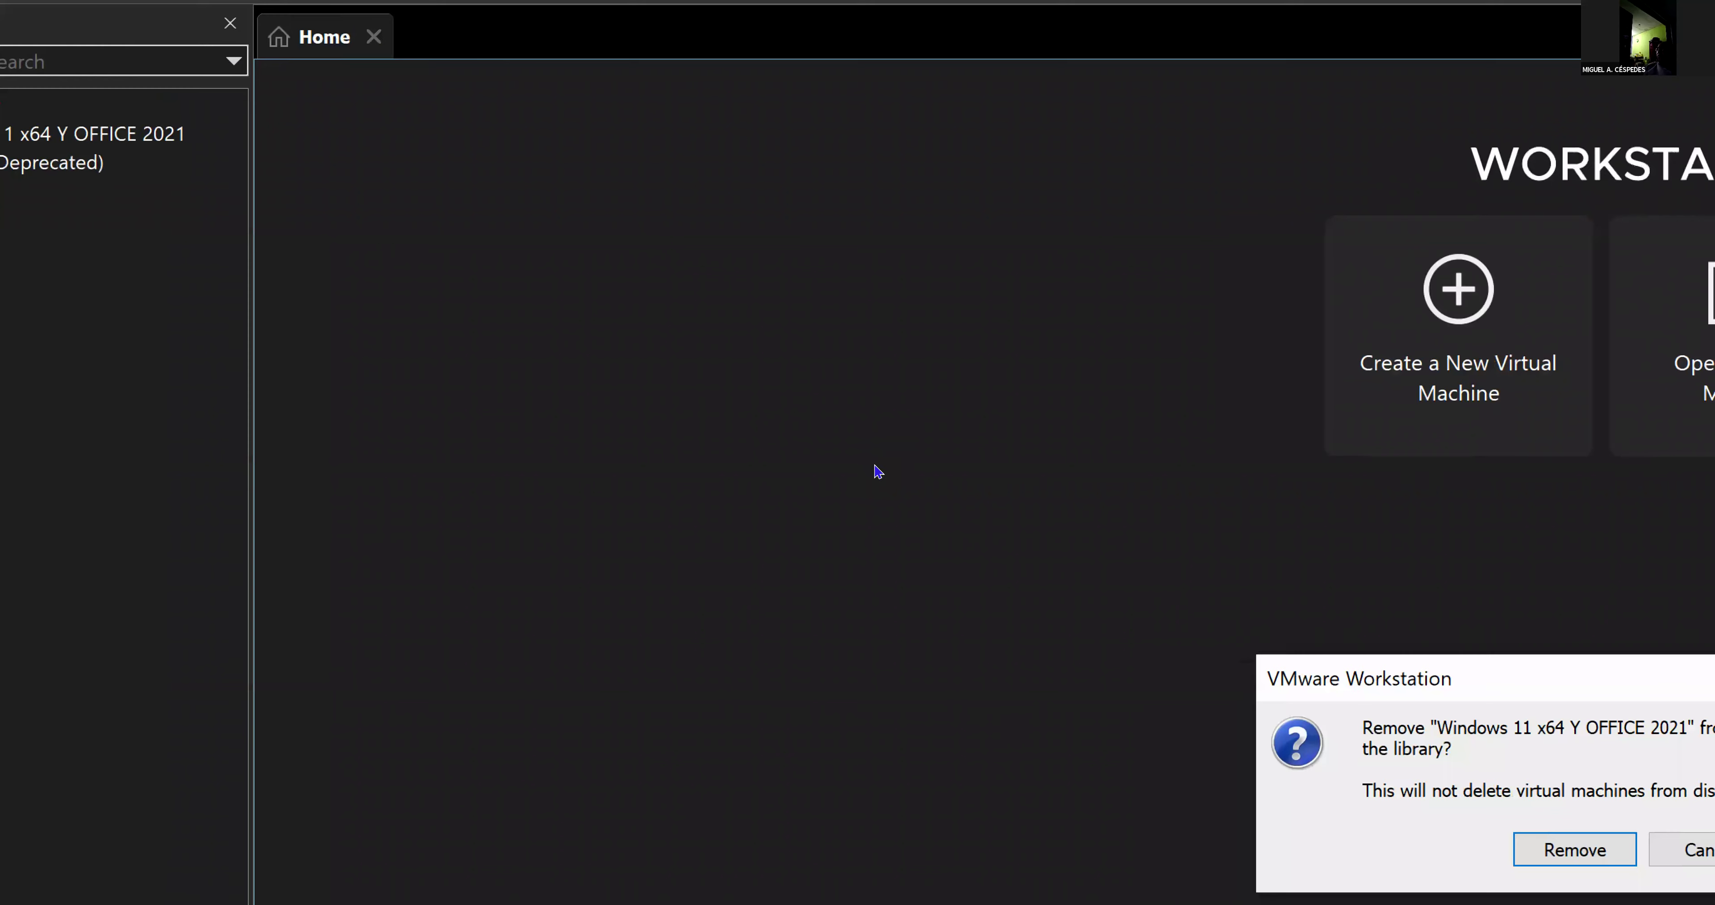
key(Return)
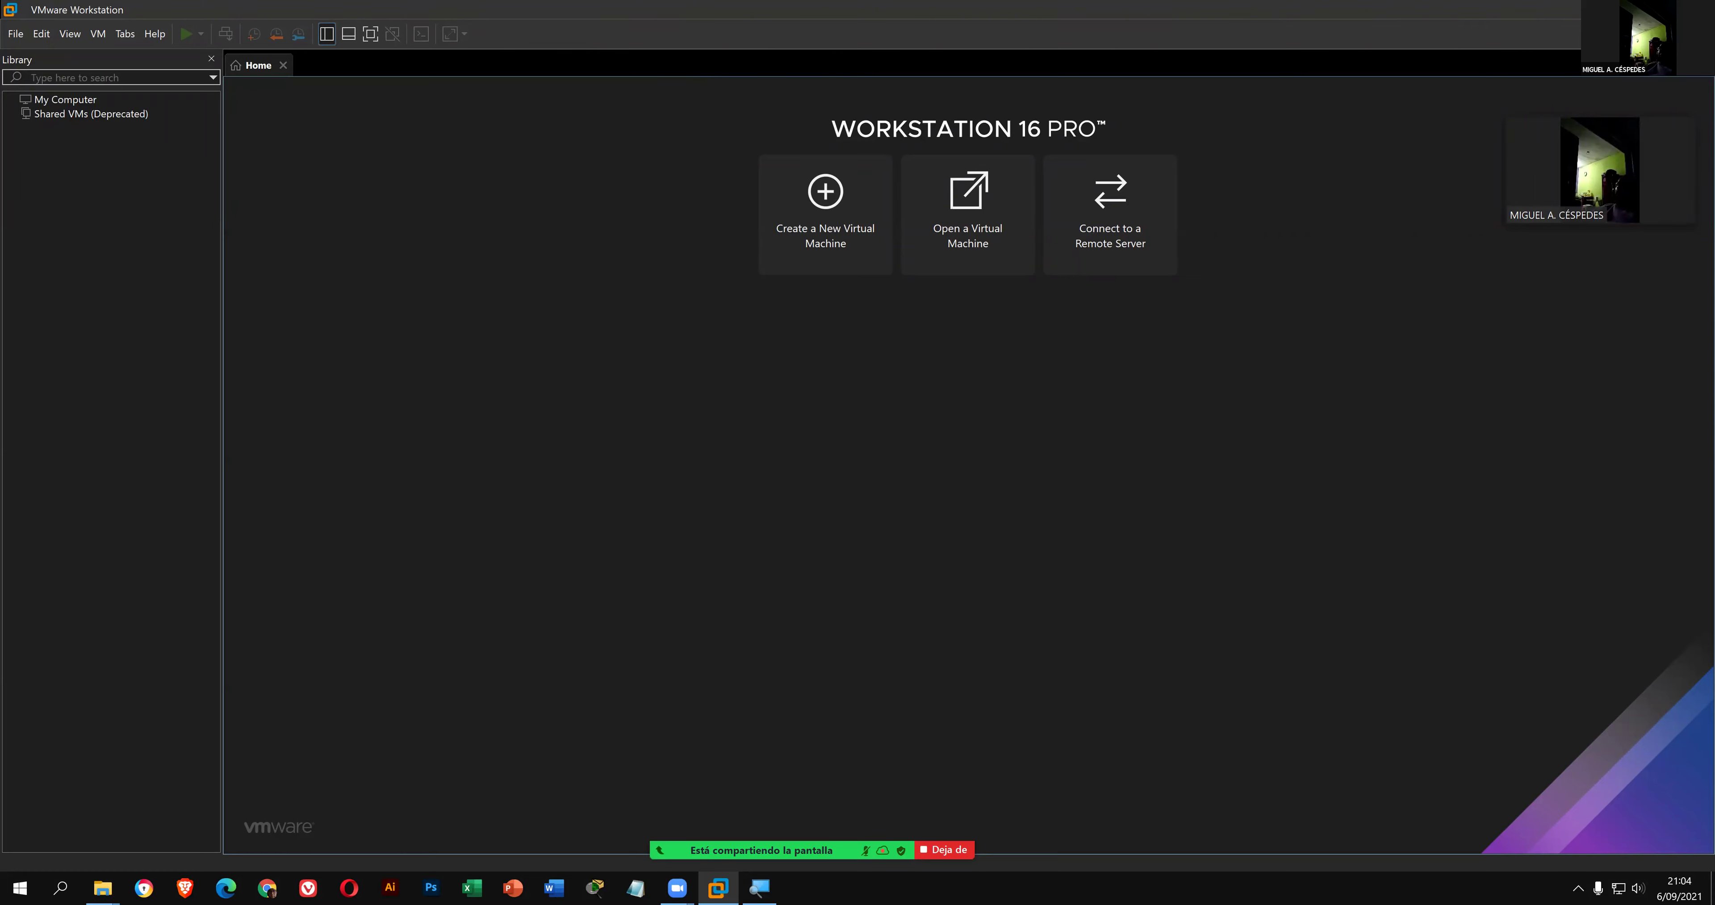
- Permanently delete the TURNO_NOCHE folder from the Windows desktop and also remove it from Google Drive
key(super+d)
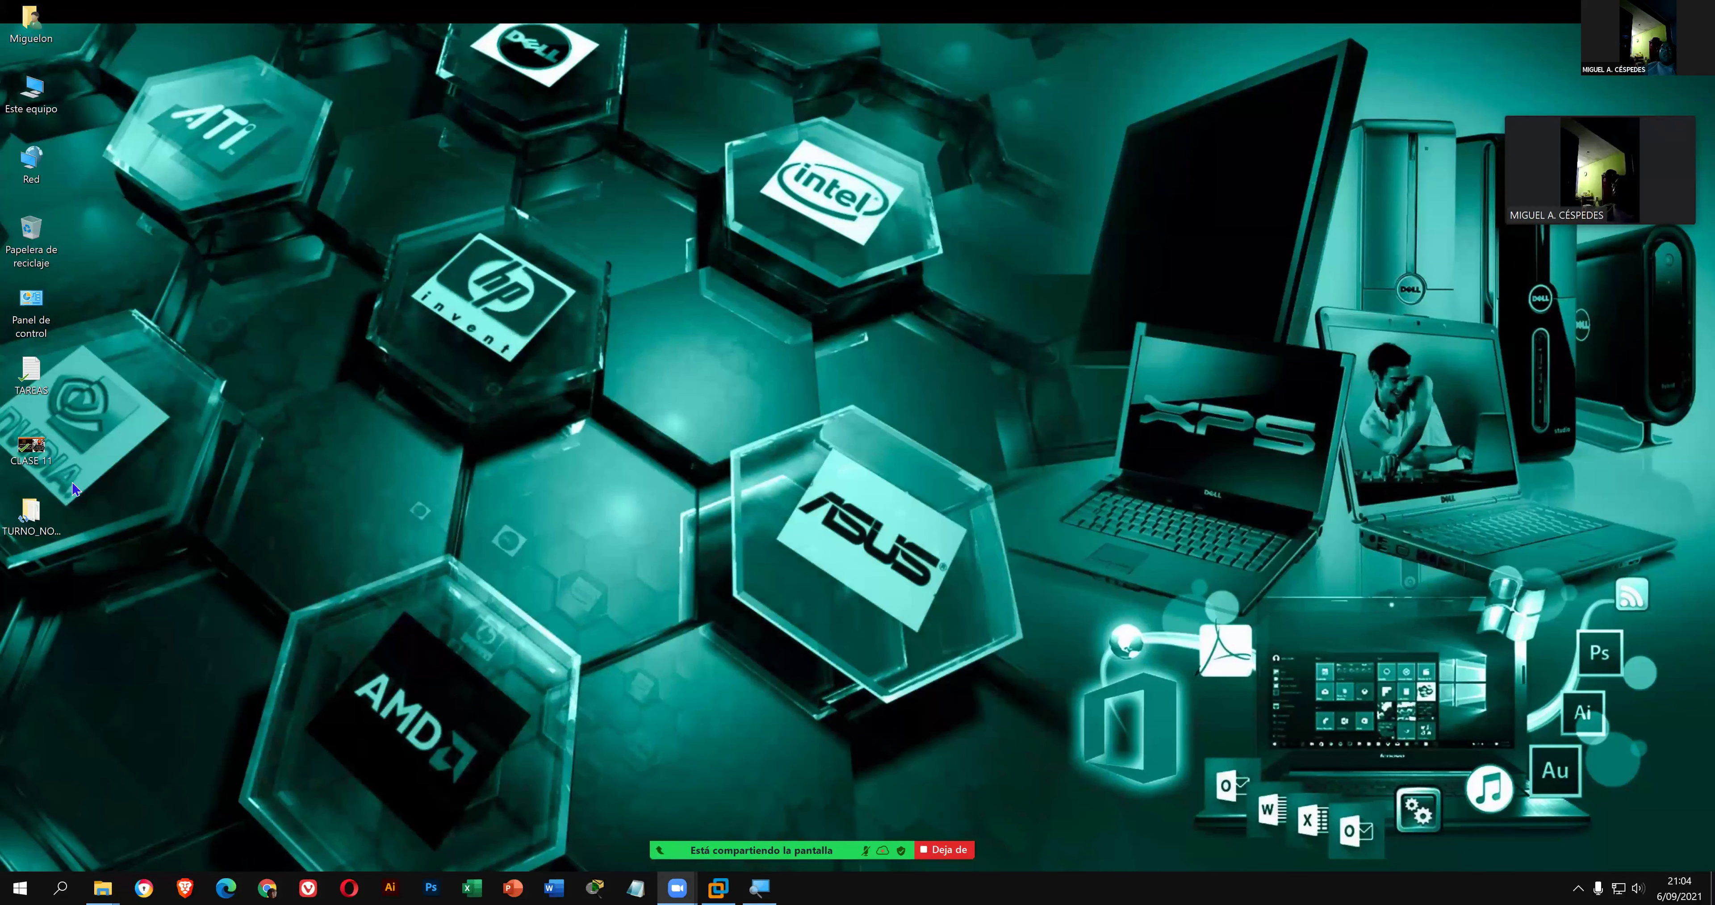
drag(524, 416, 541, 408)
double_click(538, 390)
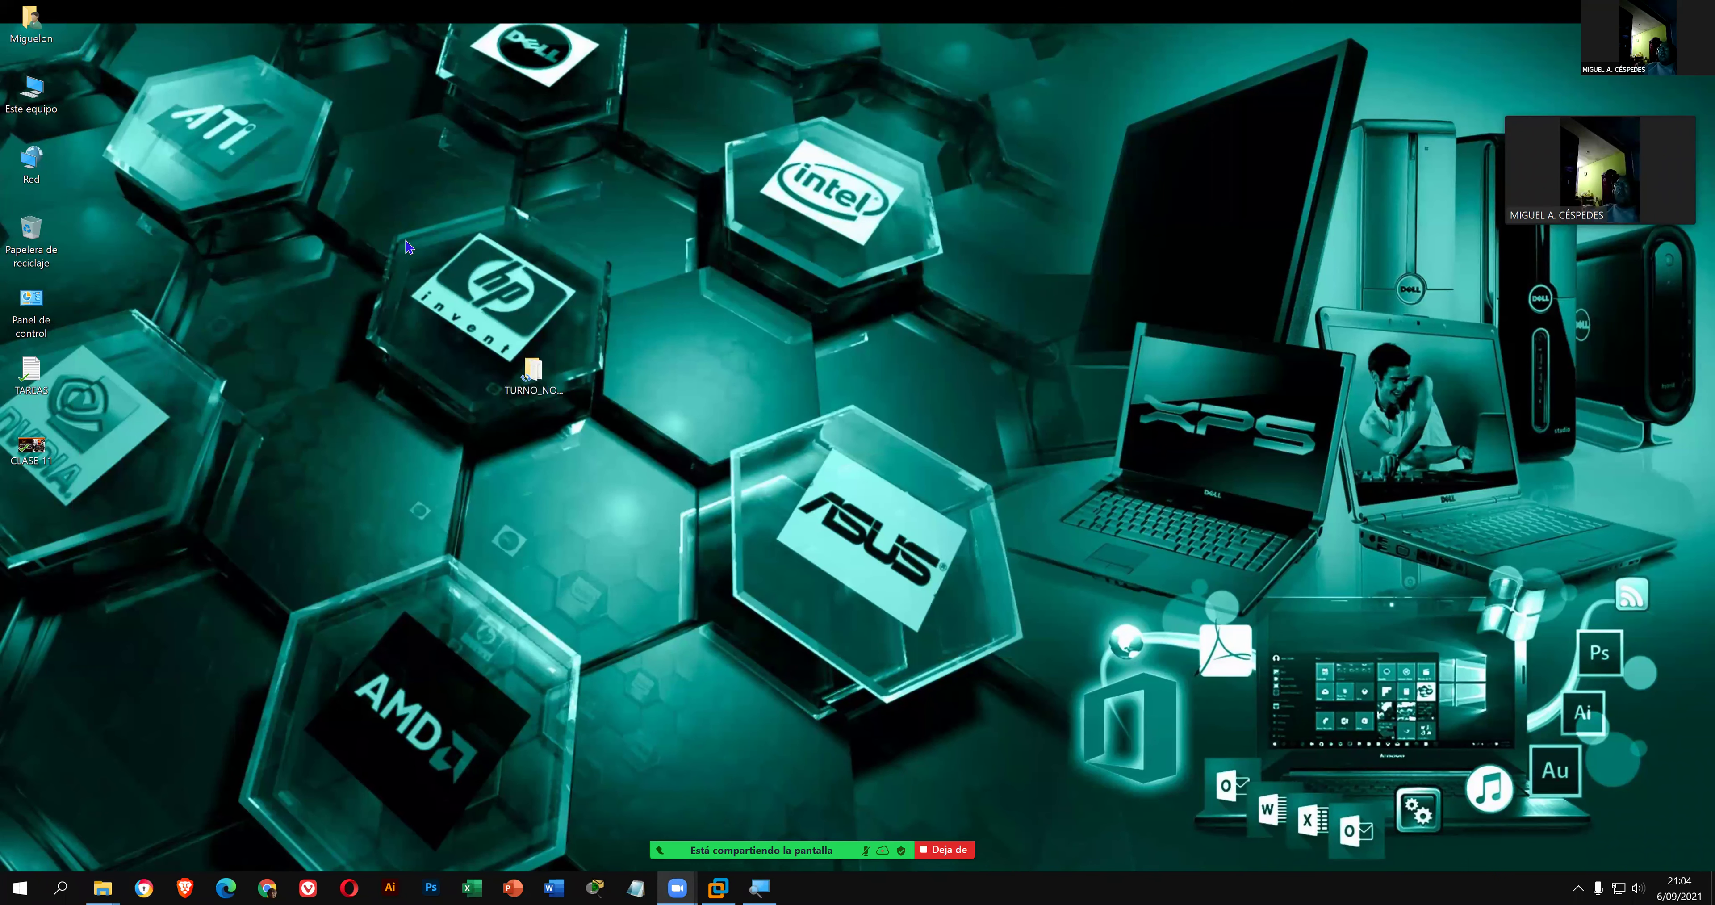
drag(402, 250, 766, 469)
key(shift+Delete)
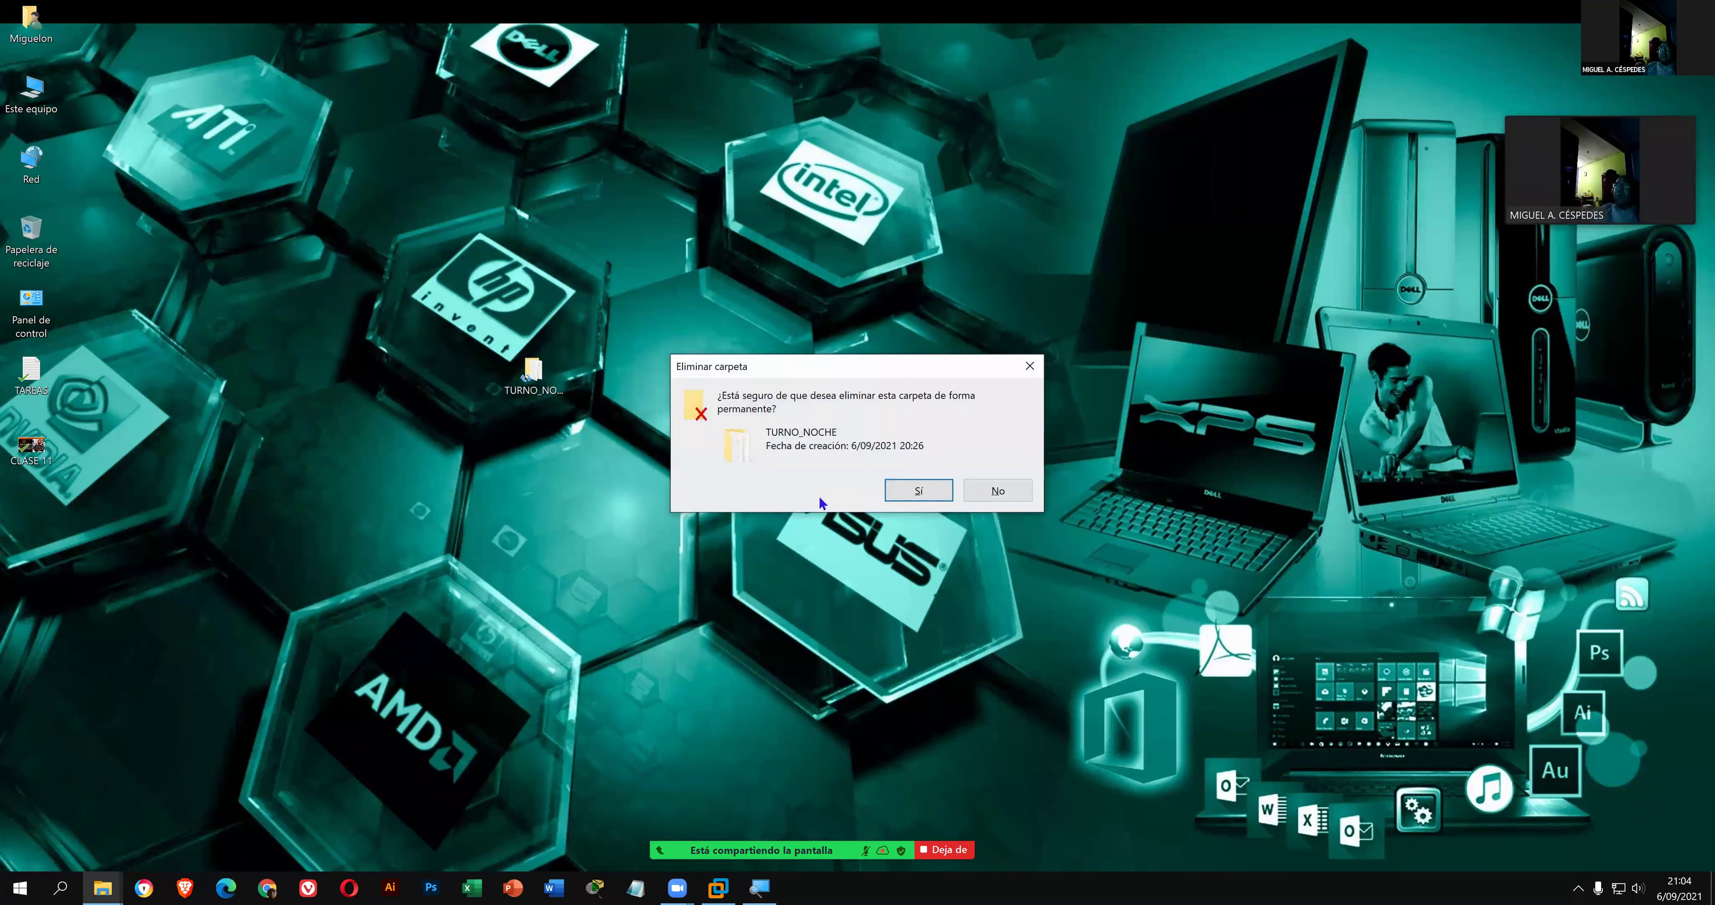
key(Return)
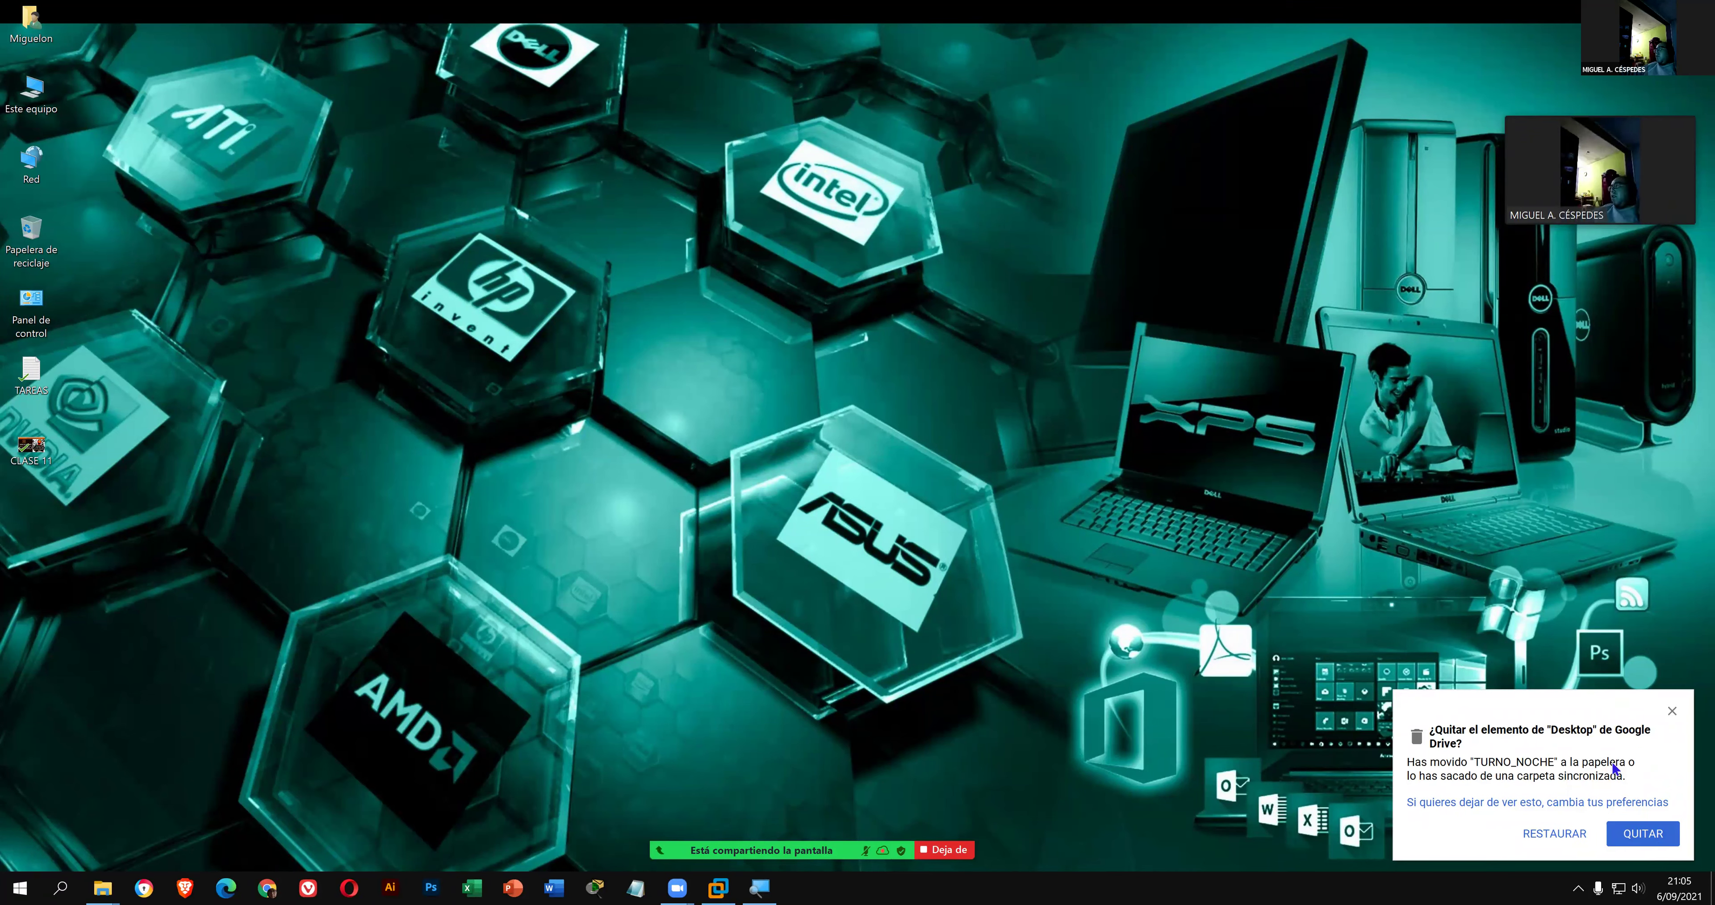
click(1656, 833)
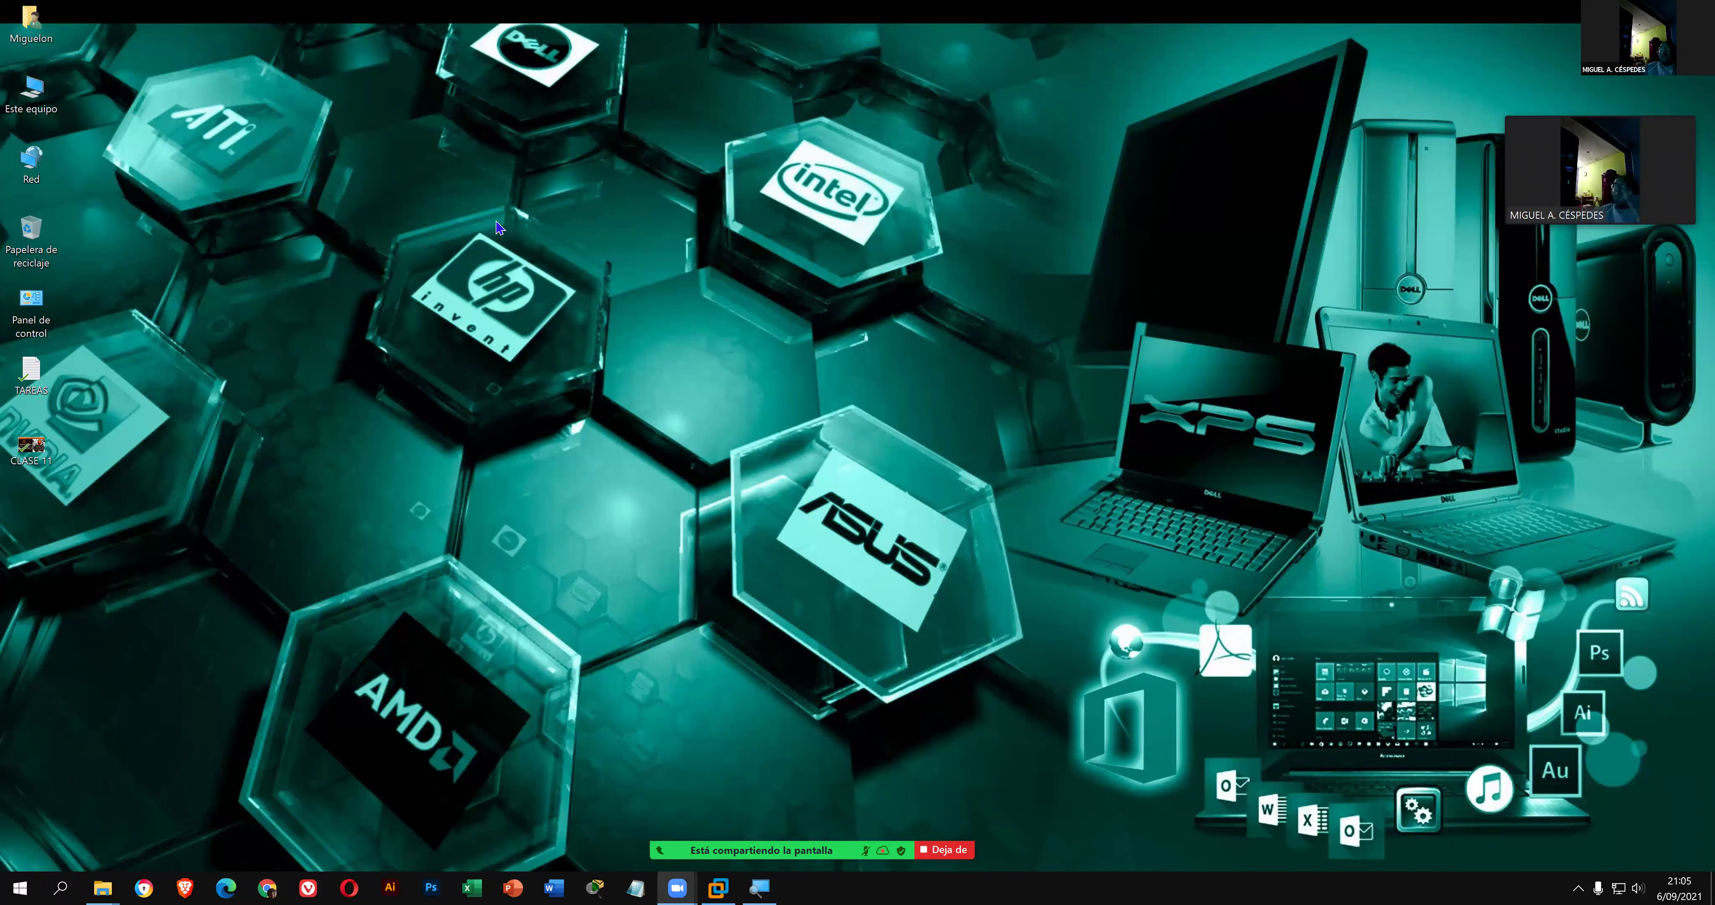
- Check the folders stored on the SOFTWARE 2021 (D:) drive, and close the file window
right_click(563, 292)
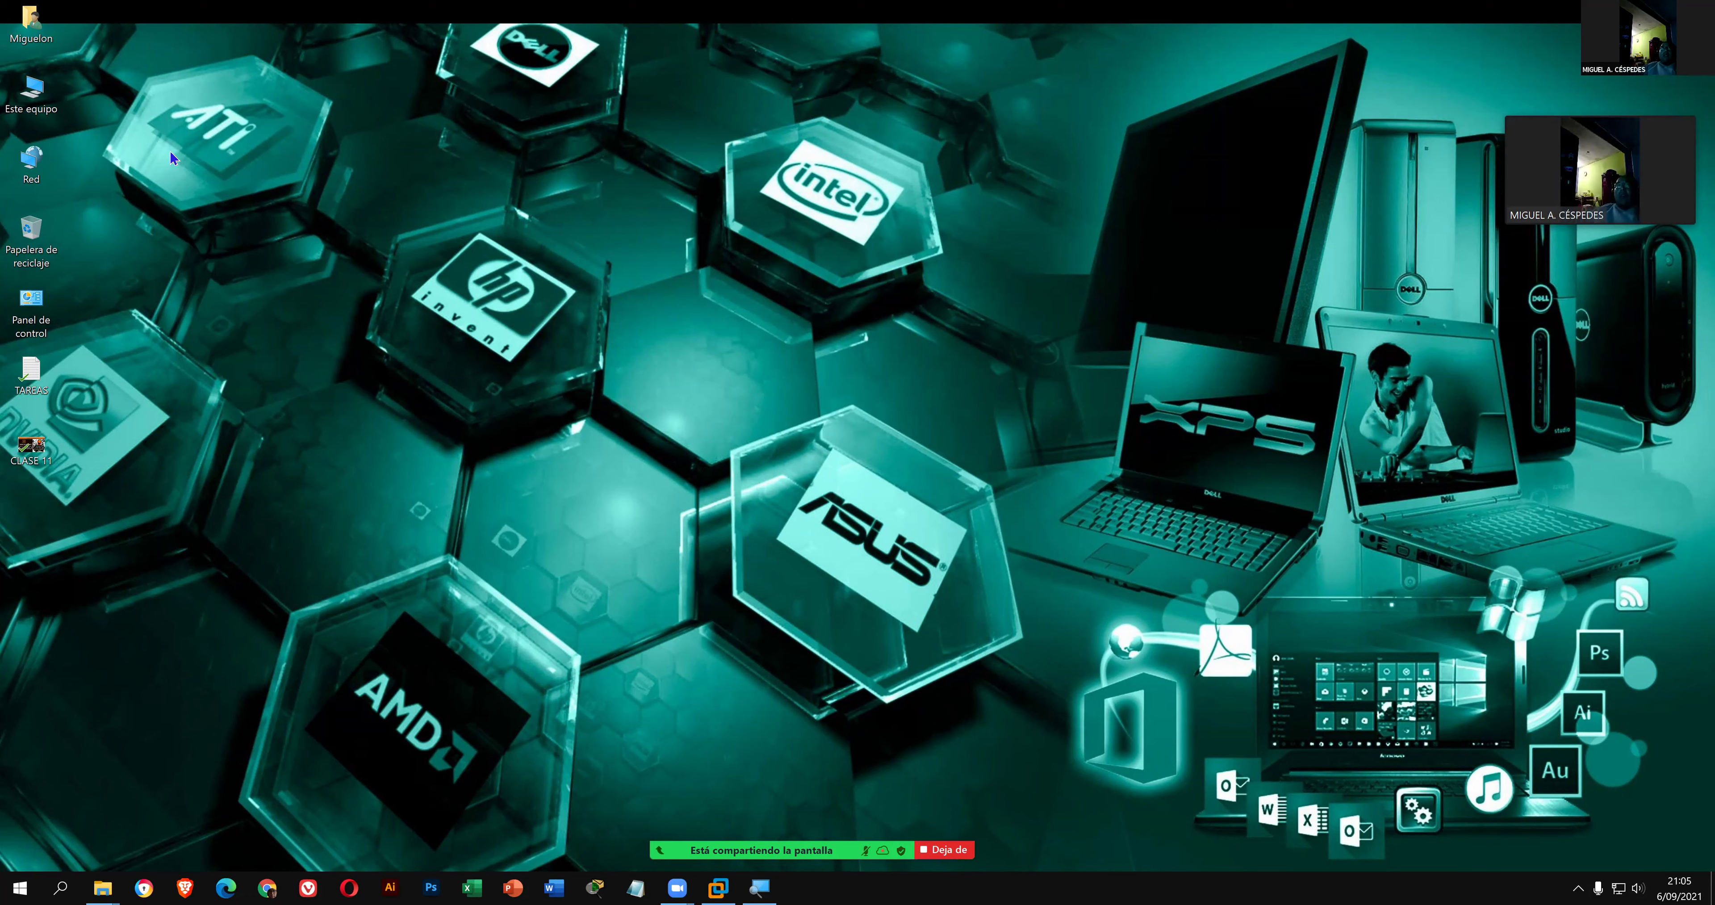
double_click(31, 94)
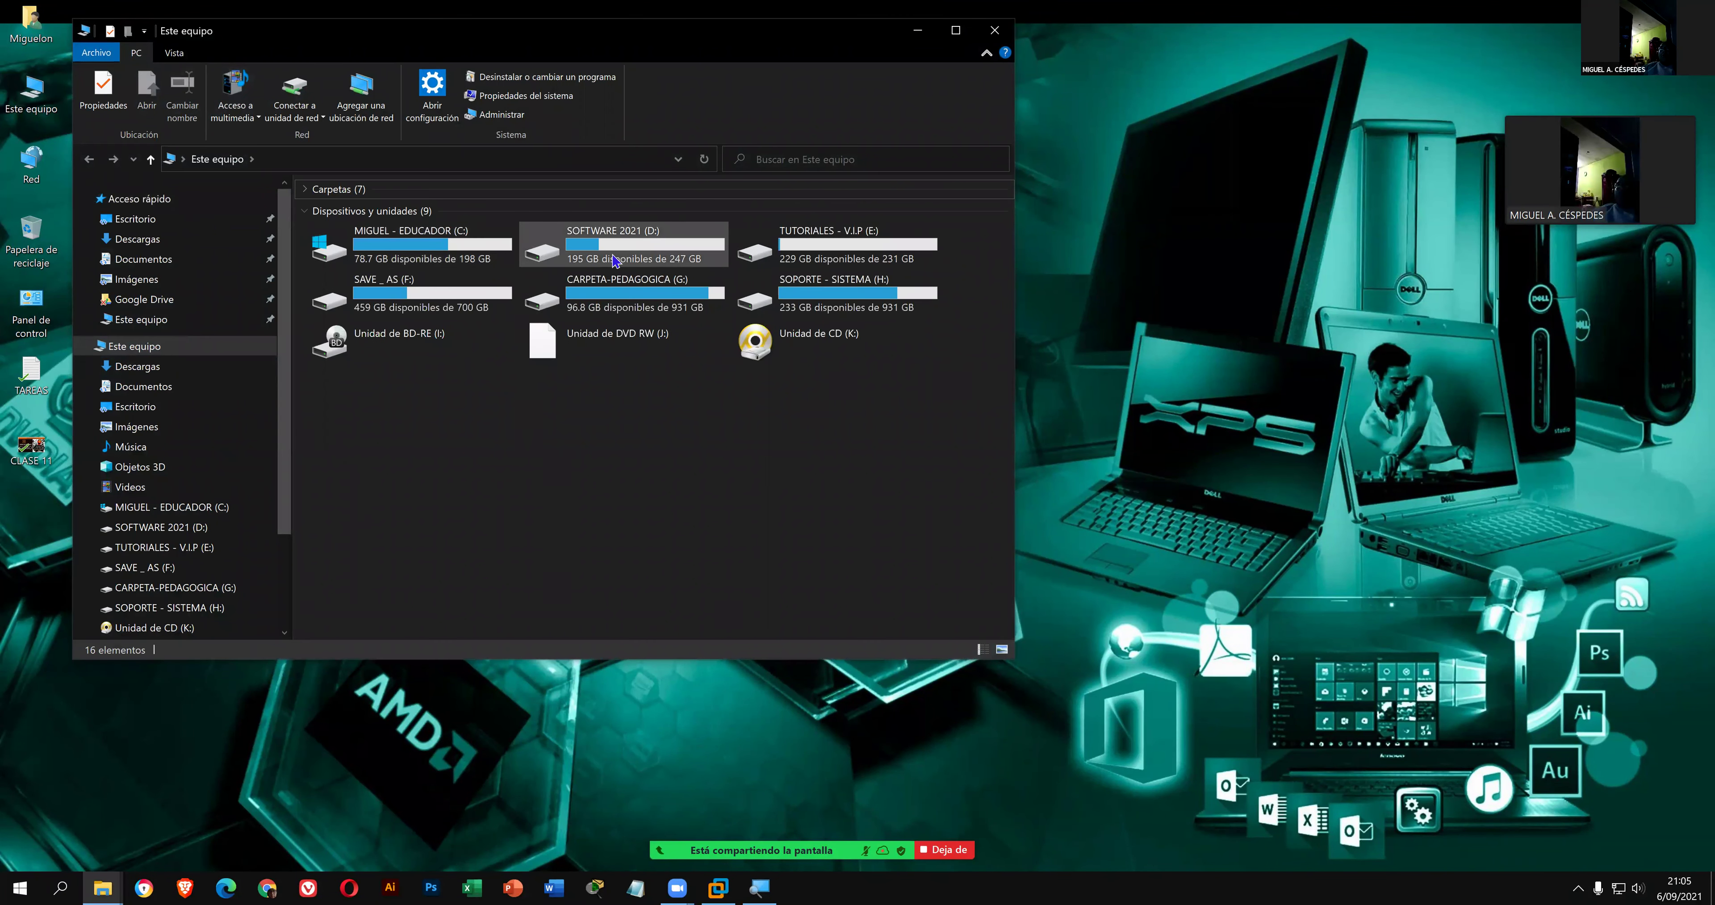
double_click(614, 260)
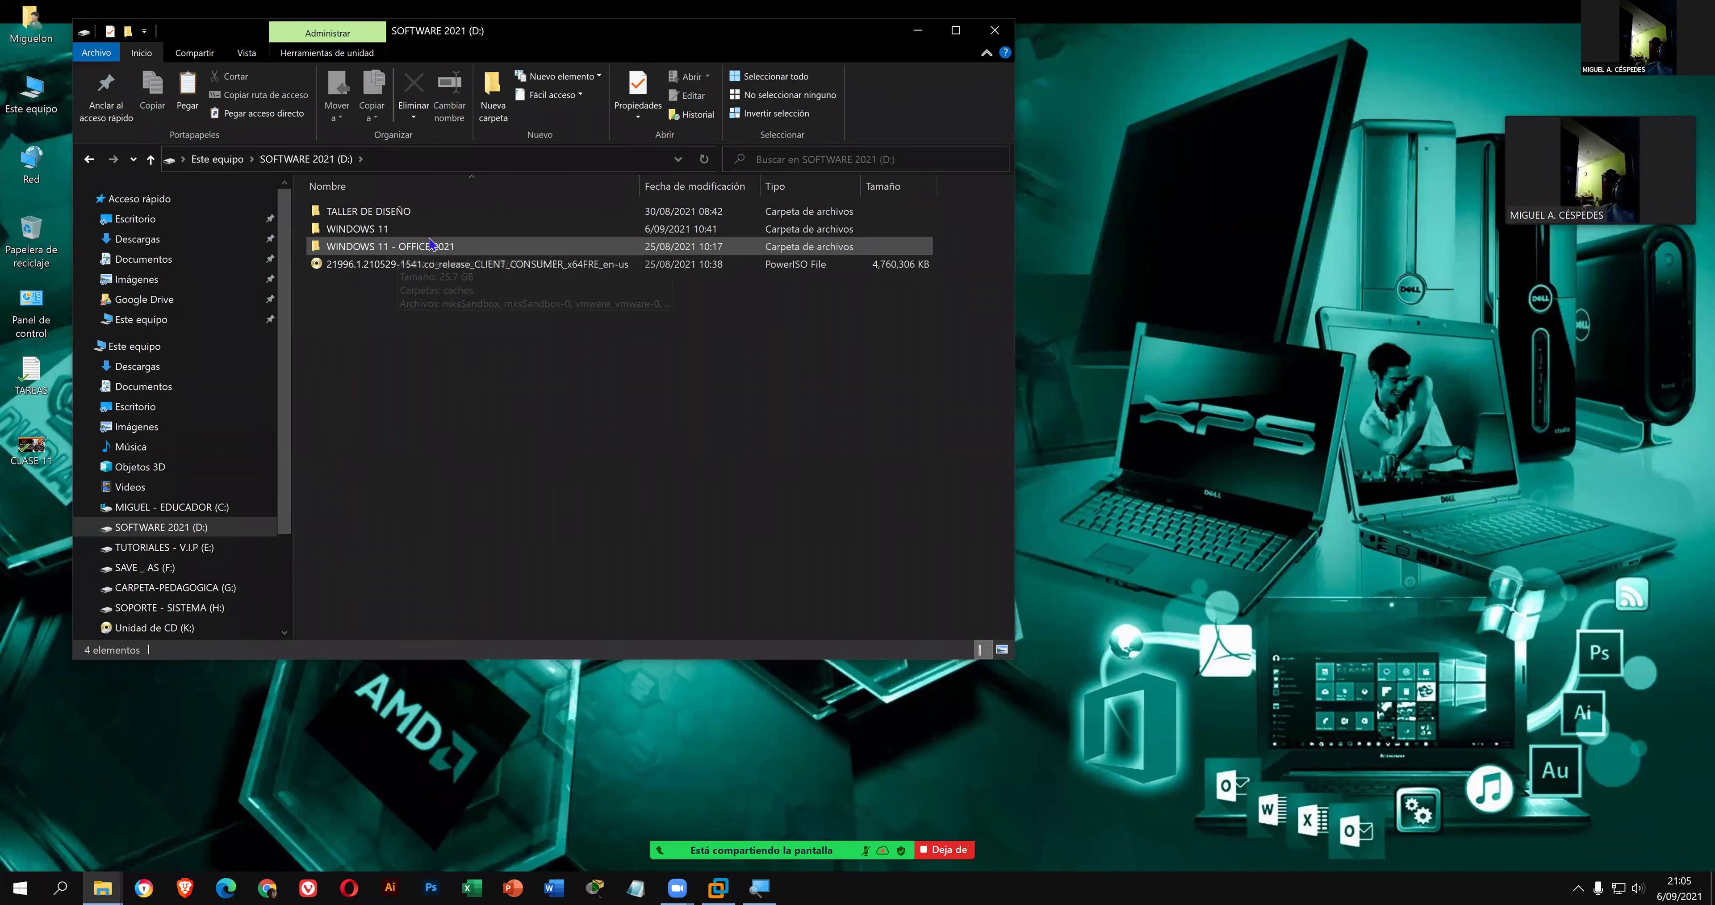
click(994, 33)
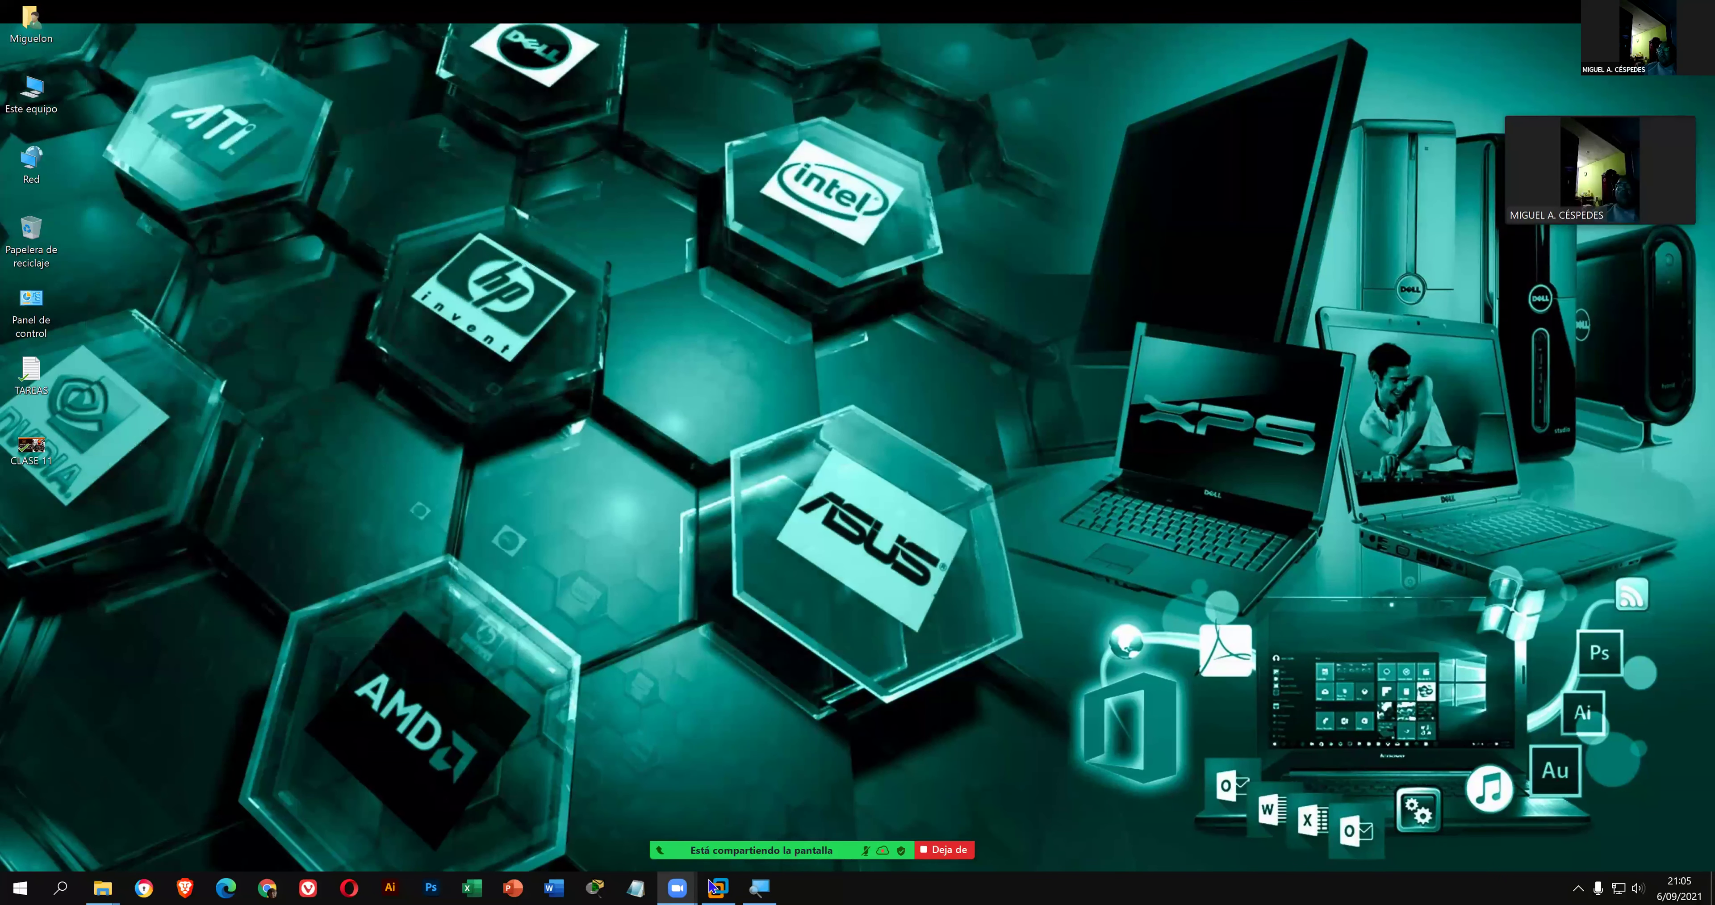
- Switch to VMware Workstation, start opening an existing virtual machine, and browse to Este equipo with its folders group collapsed
click(713, 887)
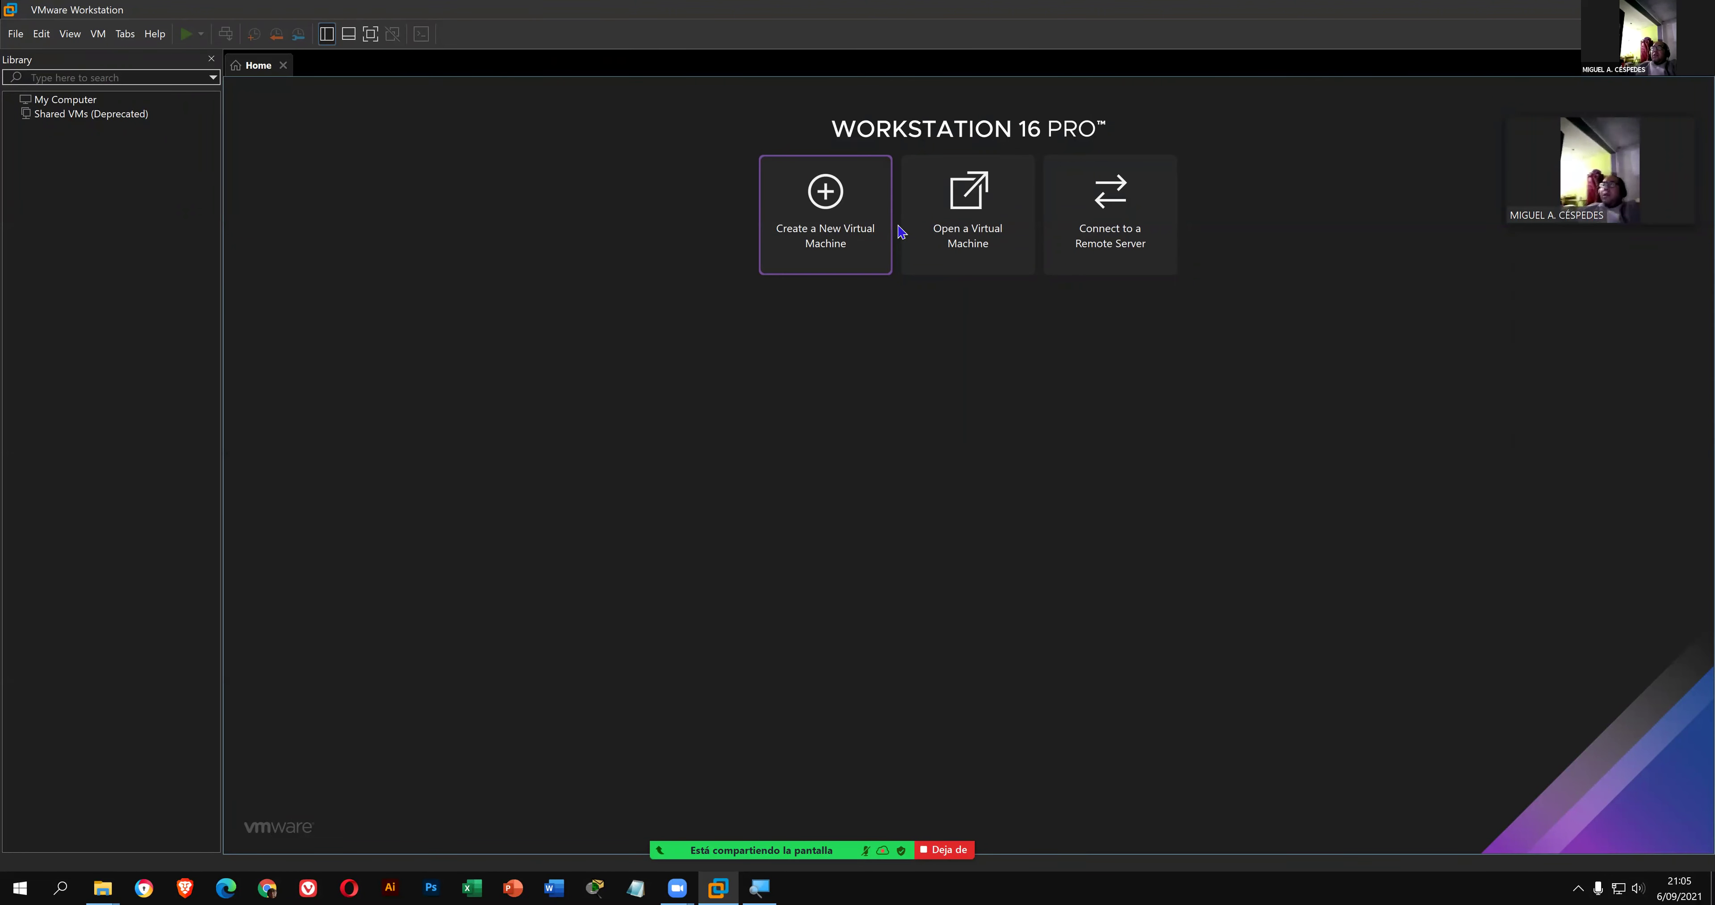
click(966, 219)
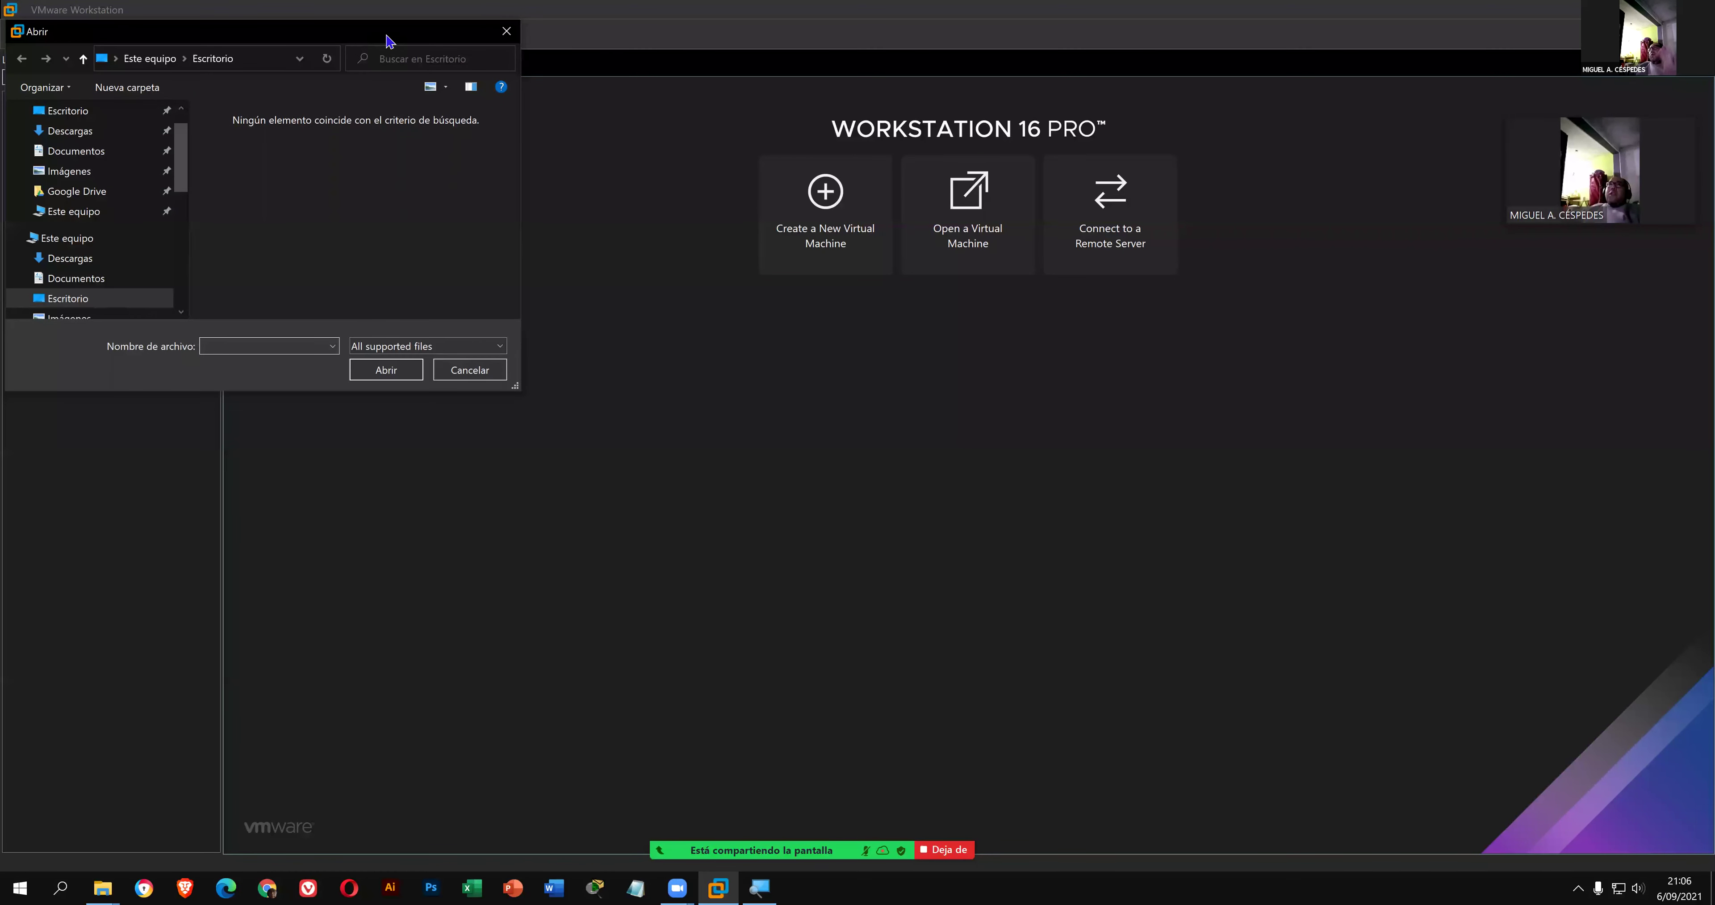
drag(385, 41, 892, 316)
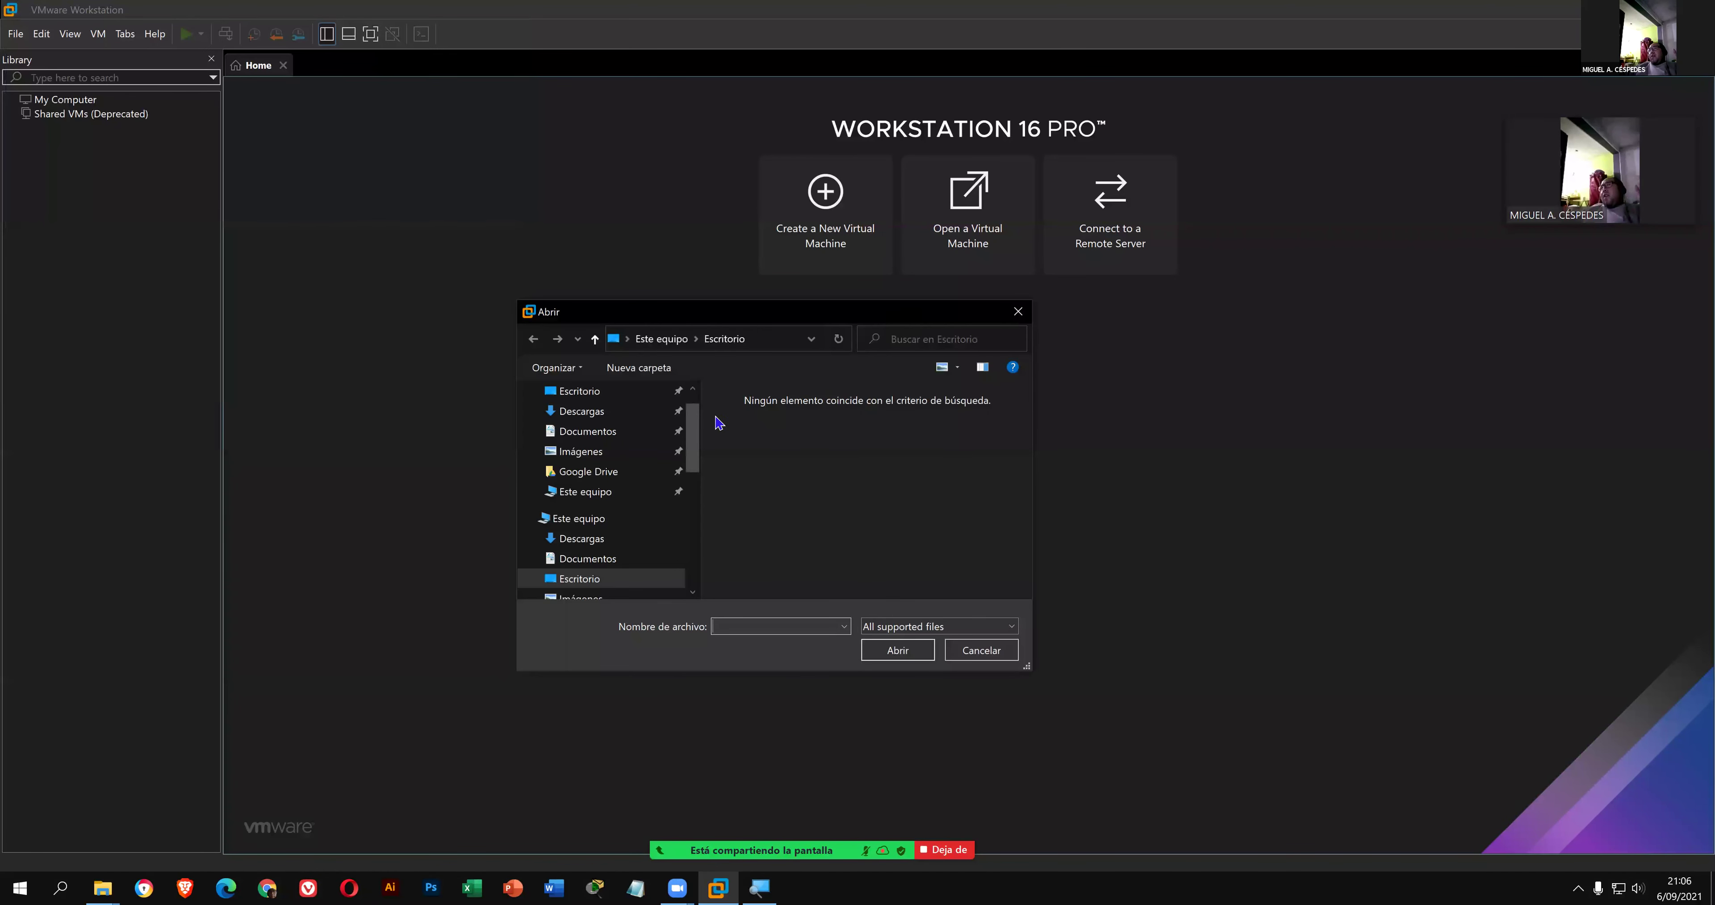
scroll(693, 445, down, 3)
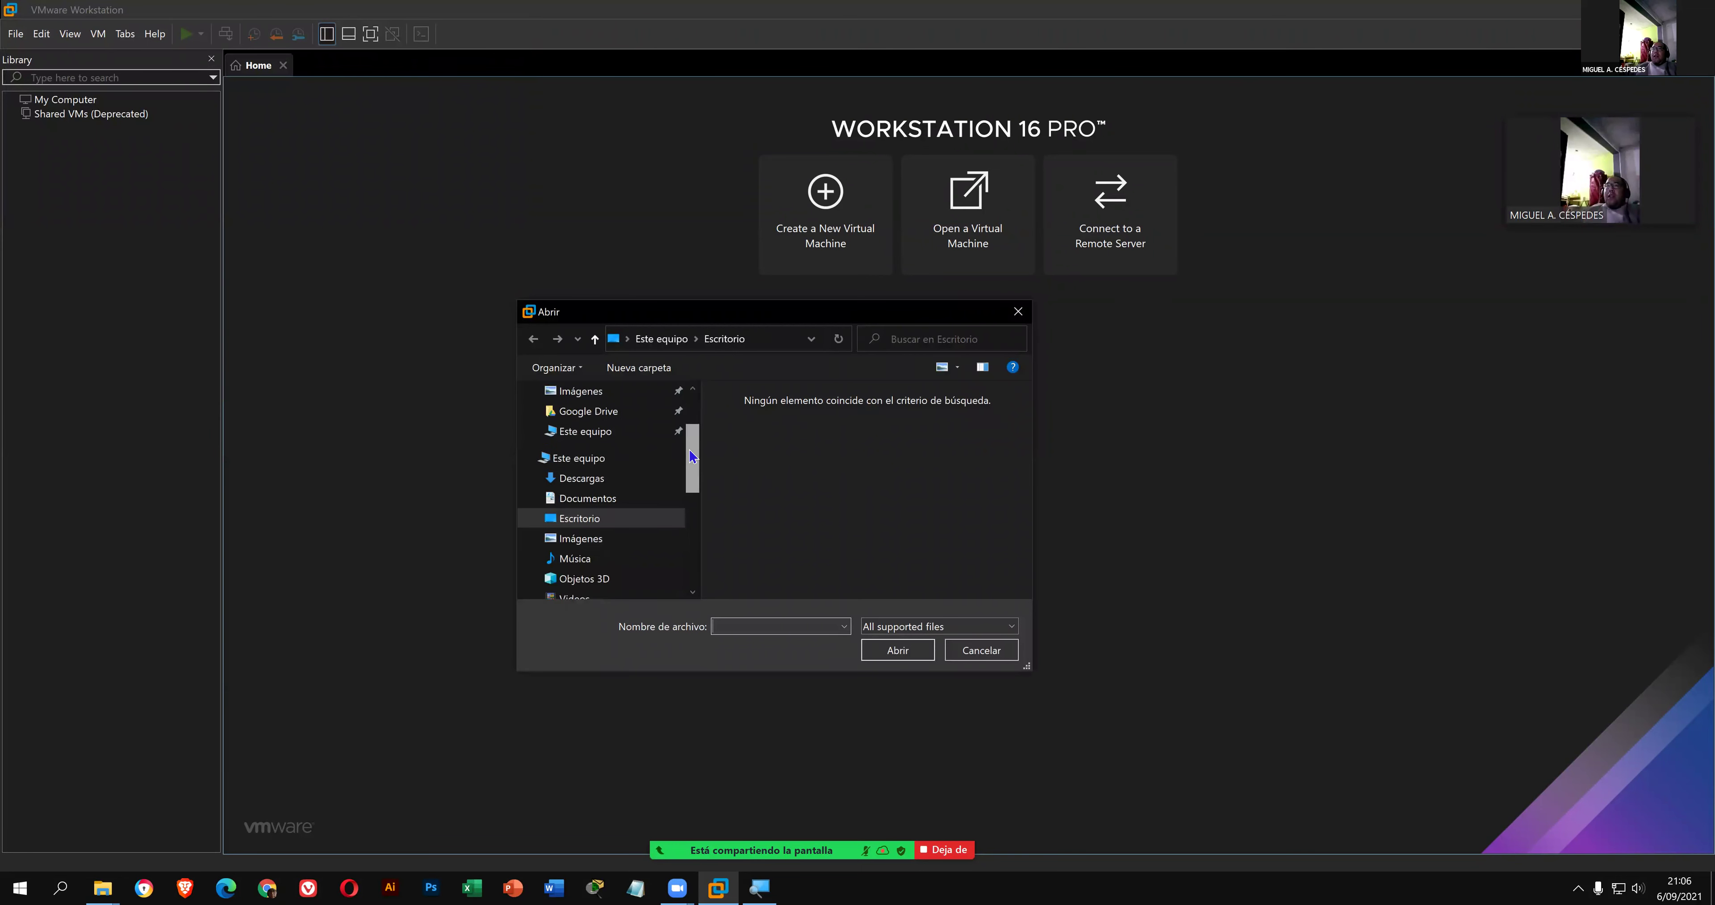
scroll(649, 436, up, 3)
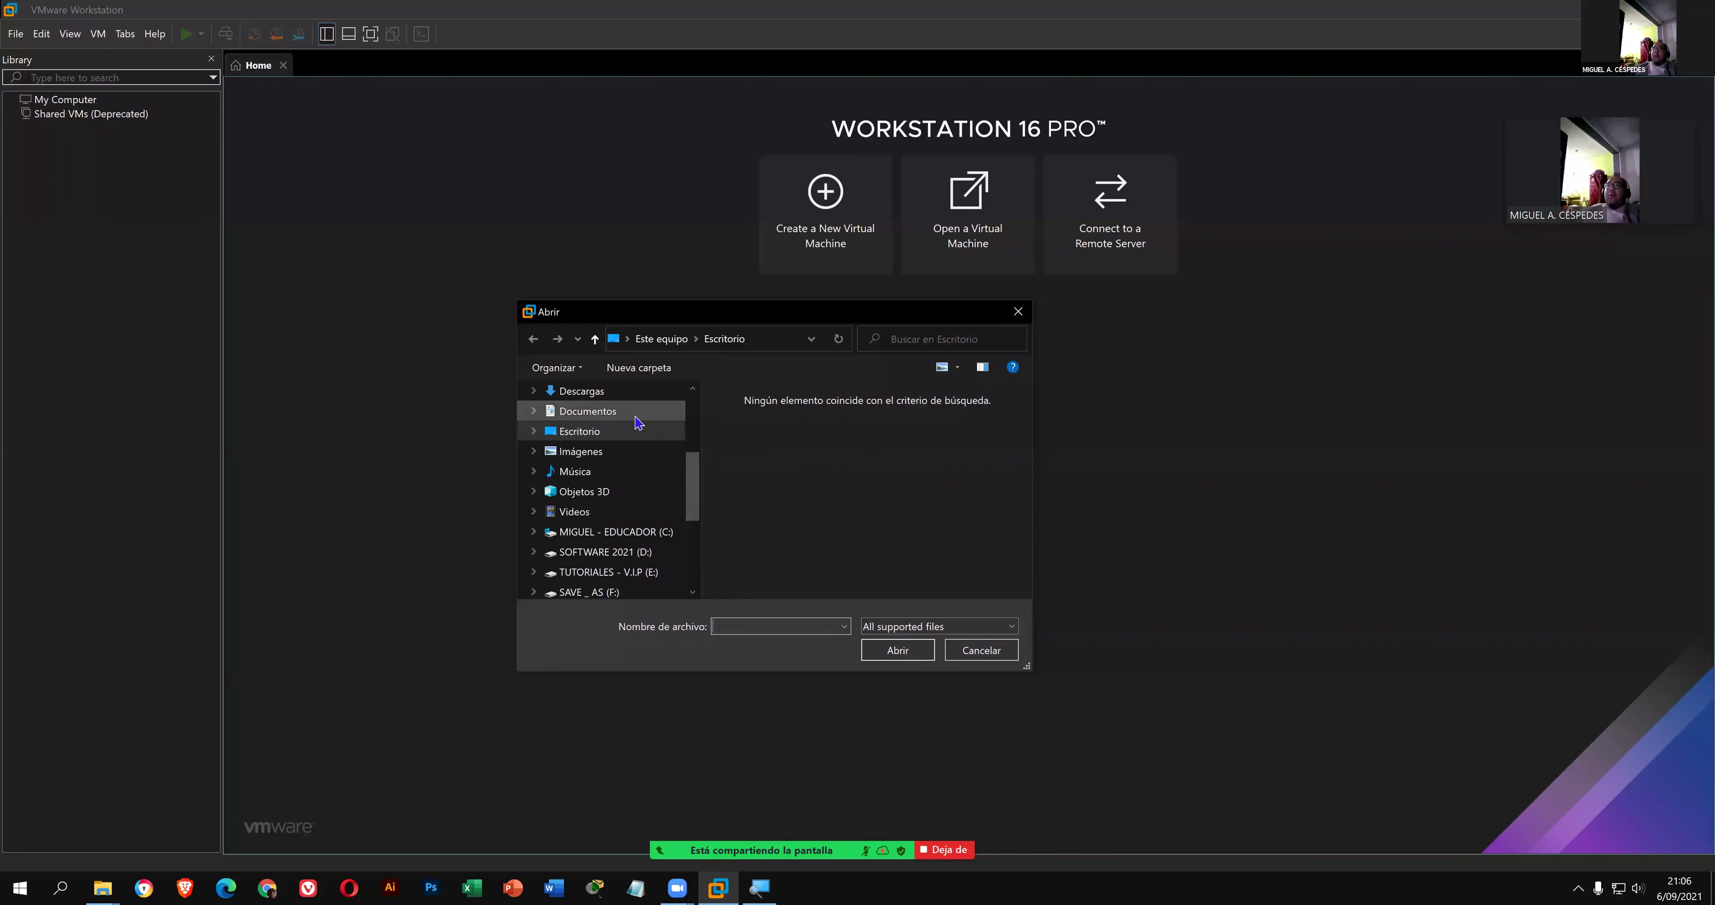
click(614, 419)
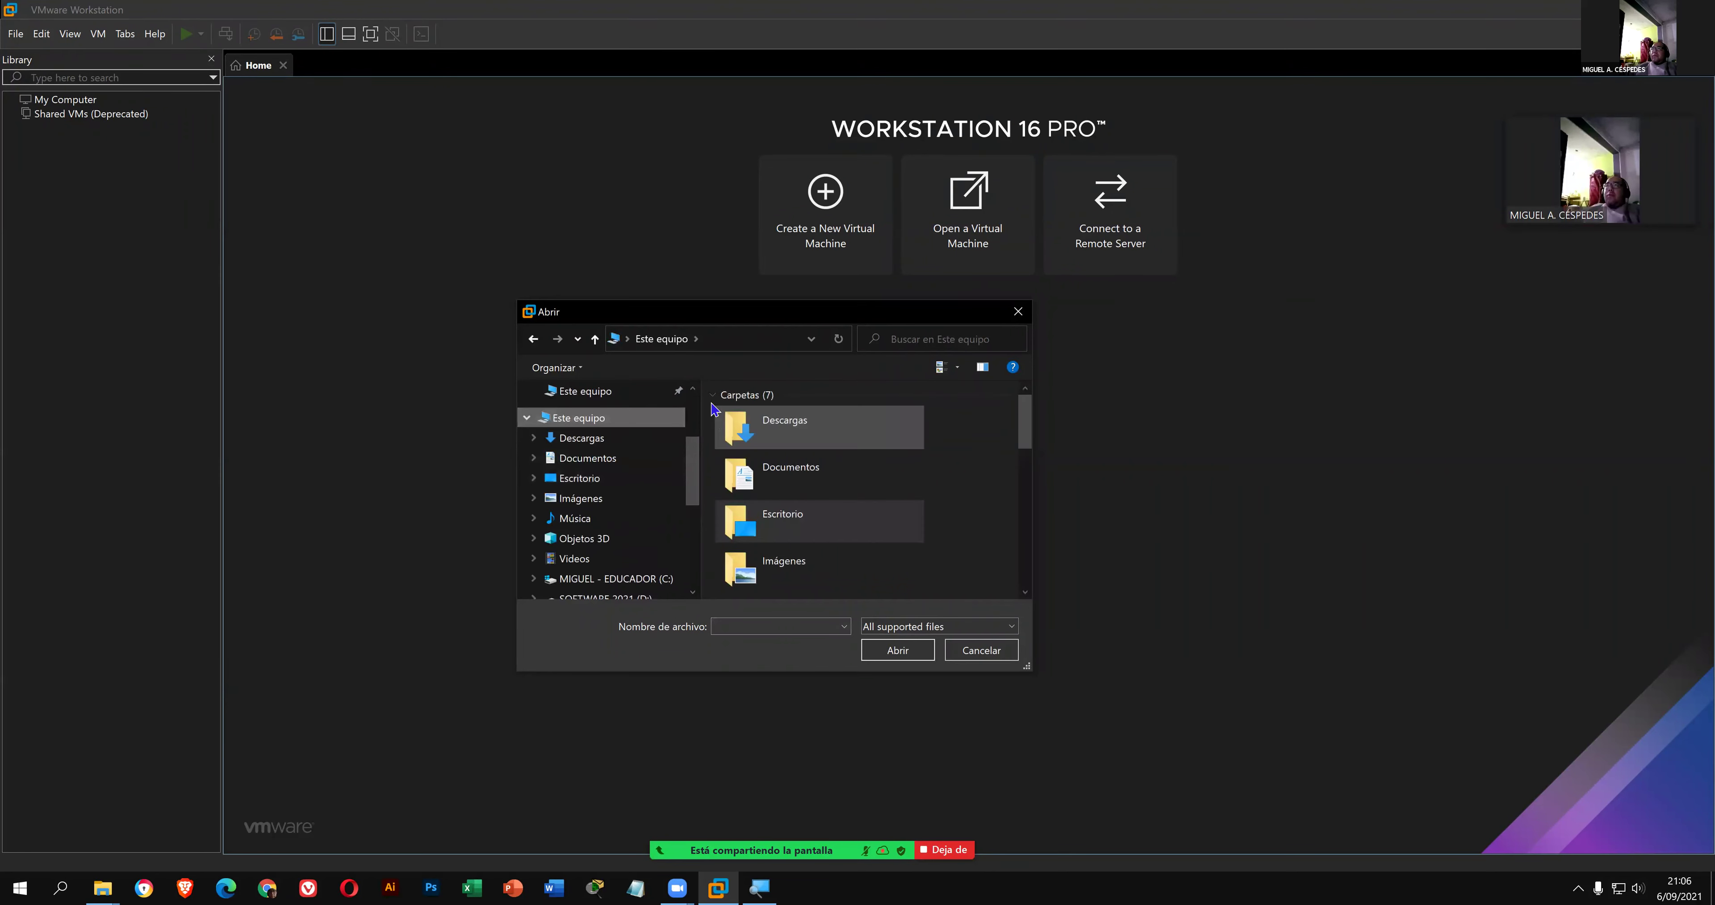
click(714, 394)
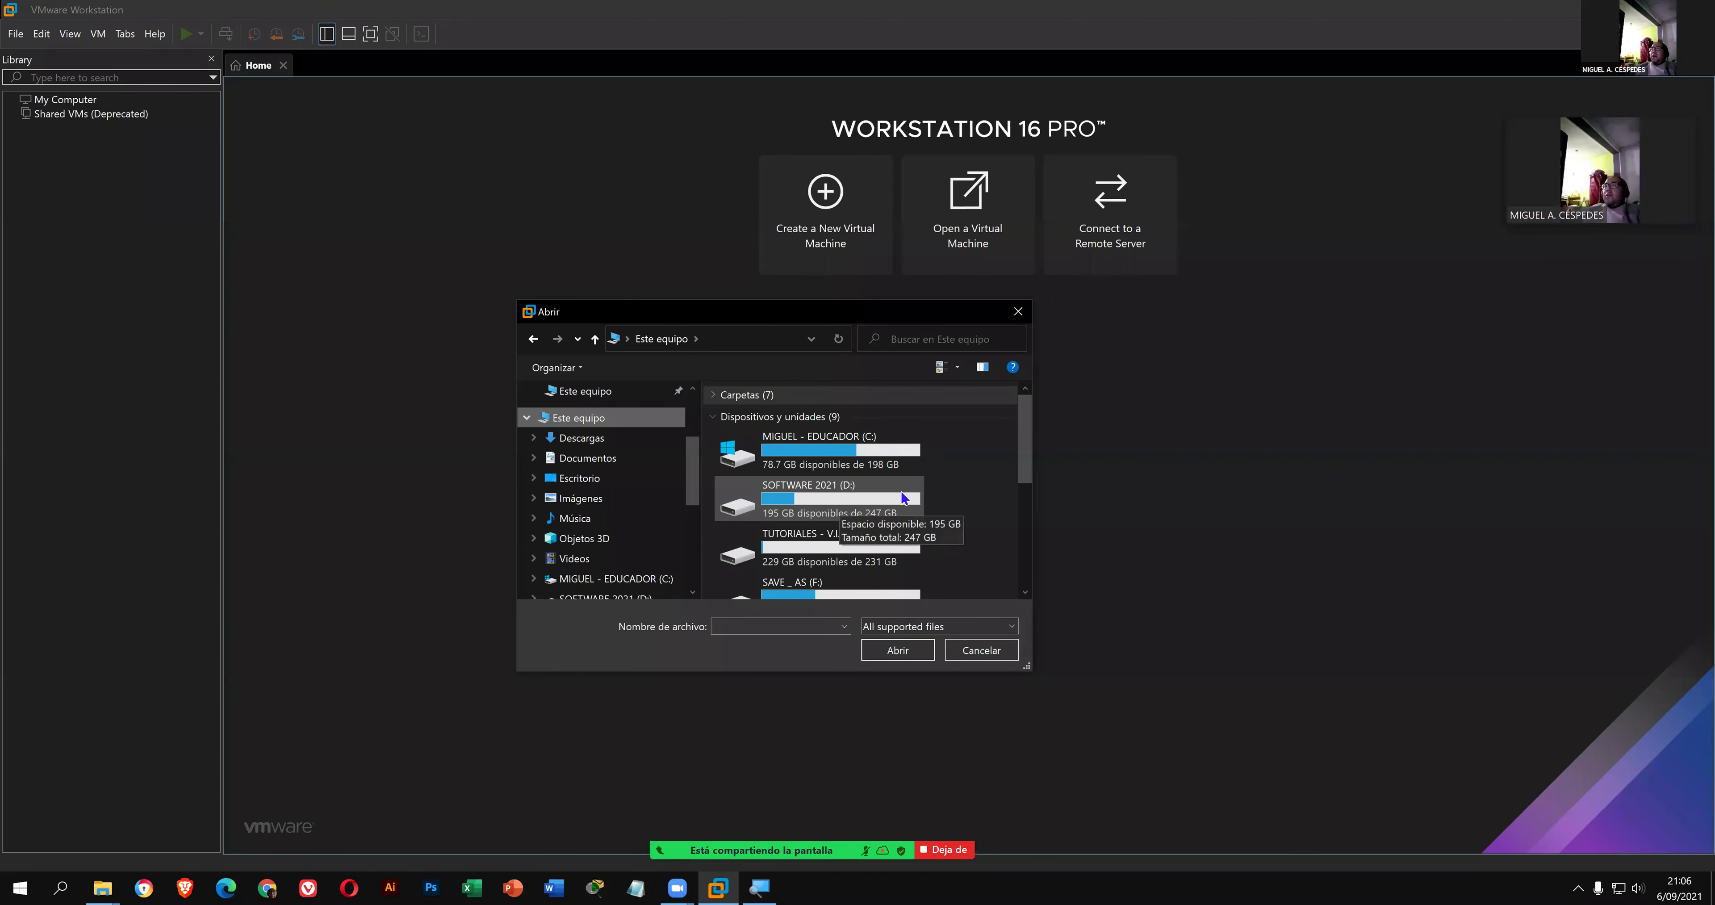
- Look through the available drives and open SOFTWARE 2021 (D:) as the location of the virtual machine
scroll(874, 551, down, 3)
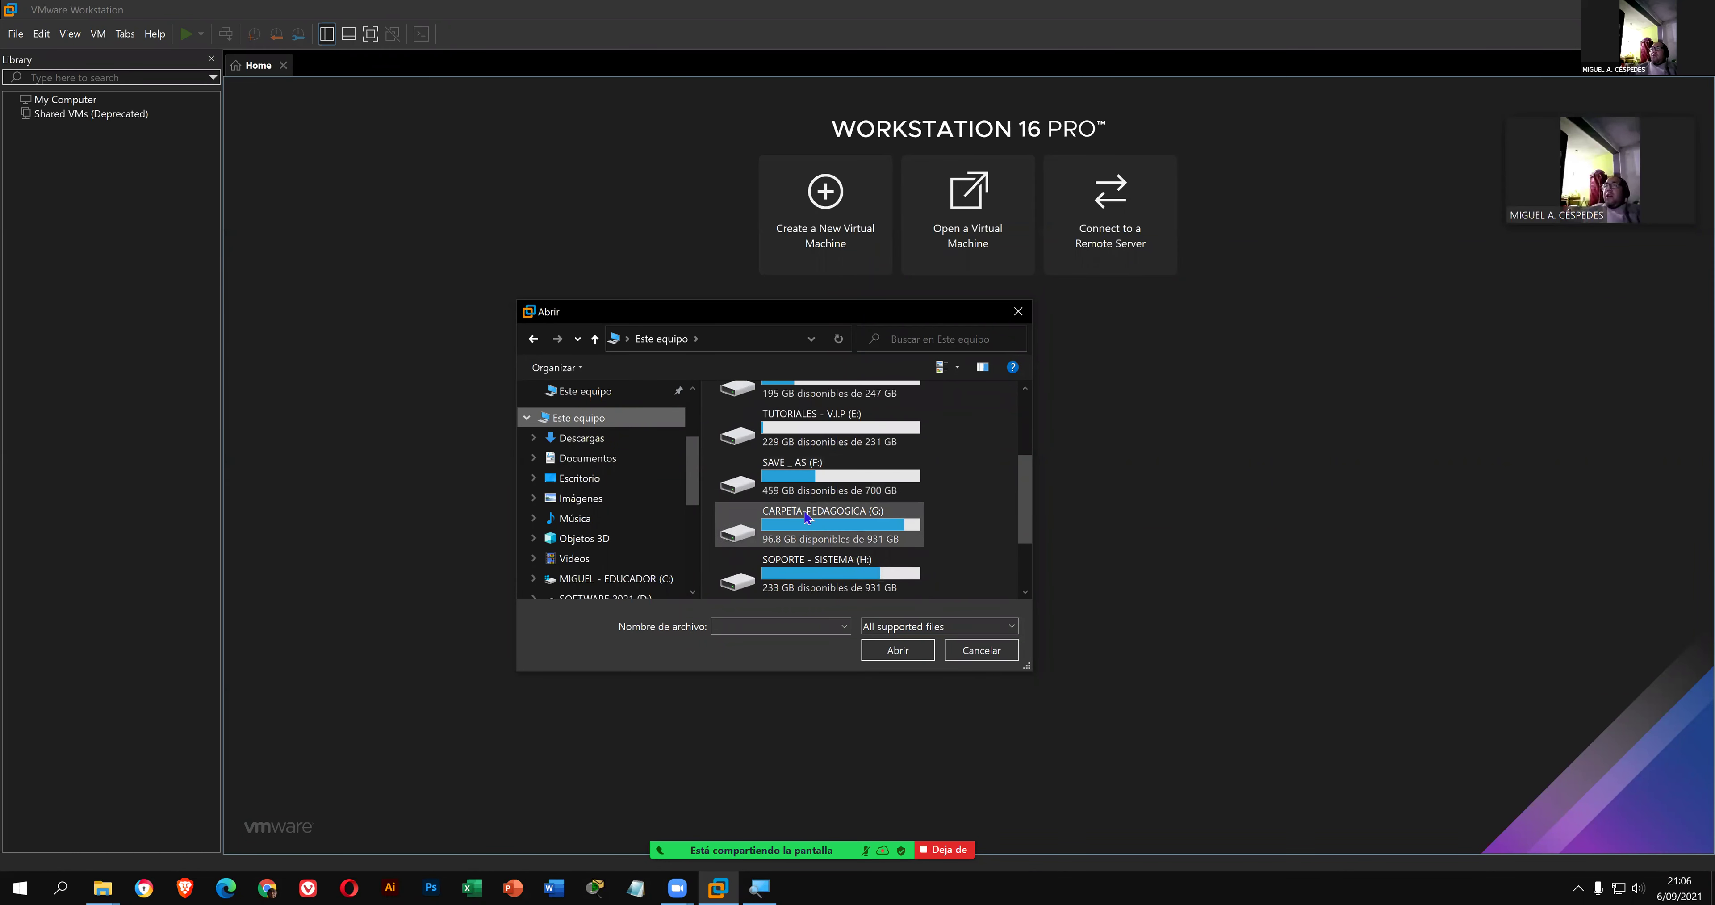
scroll(879, 572, down, 1)
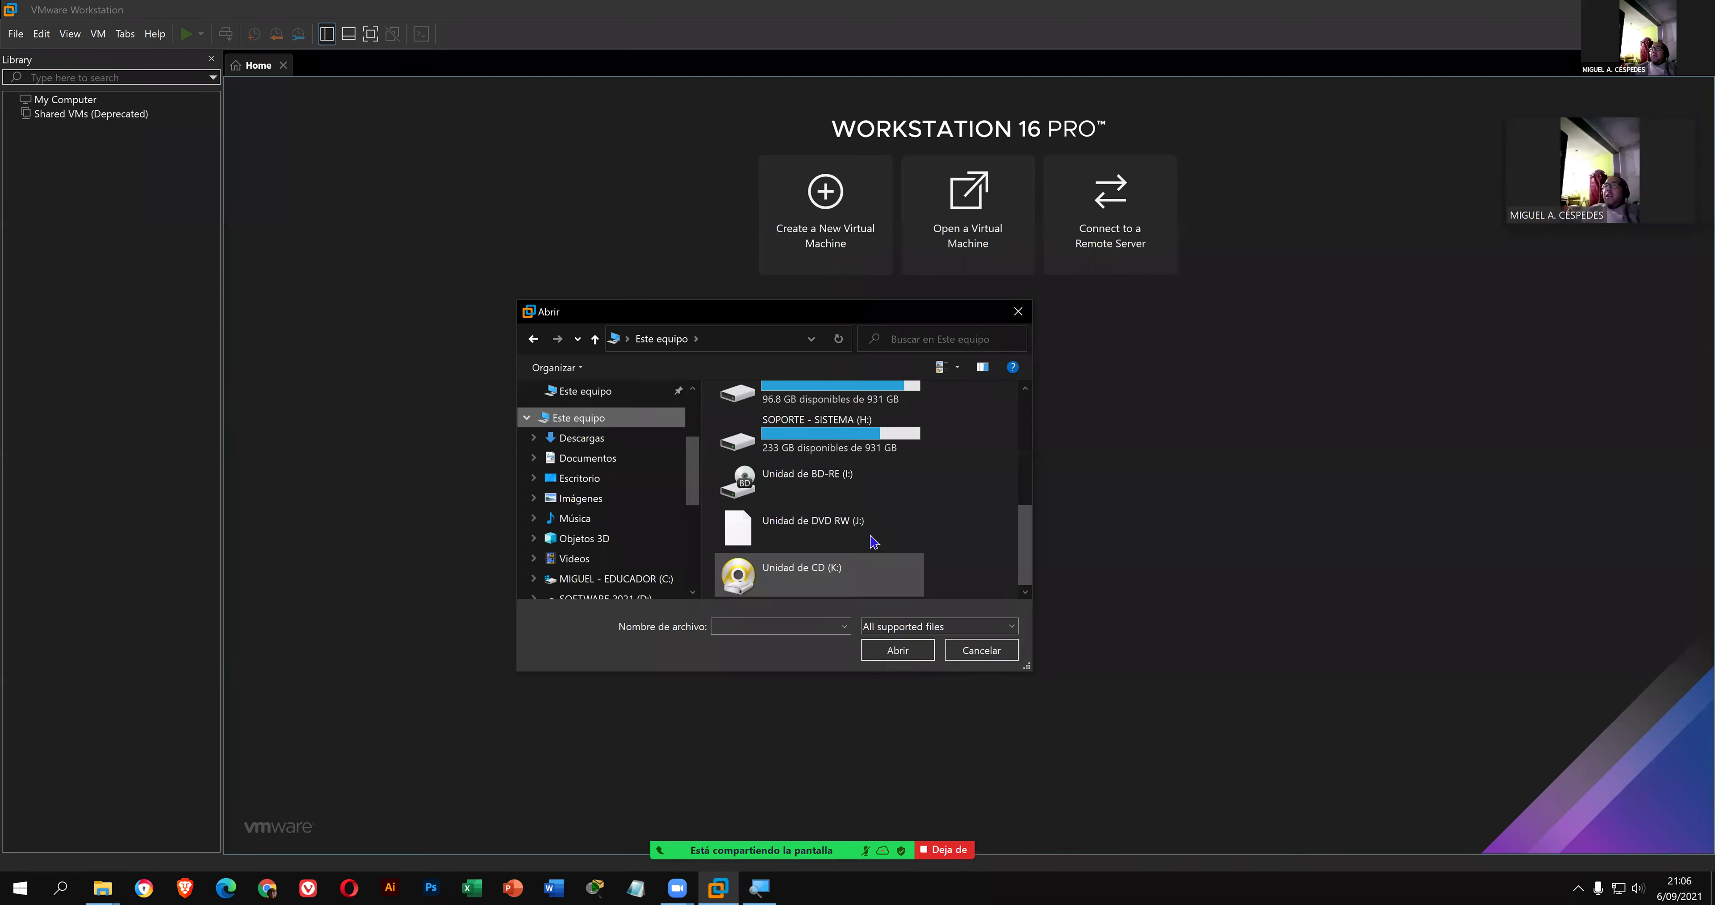
scroll(872, 536, up, 1)
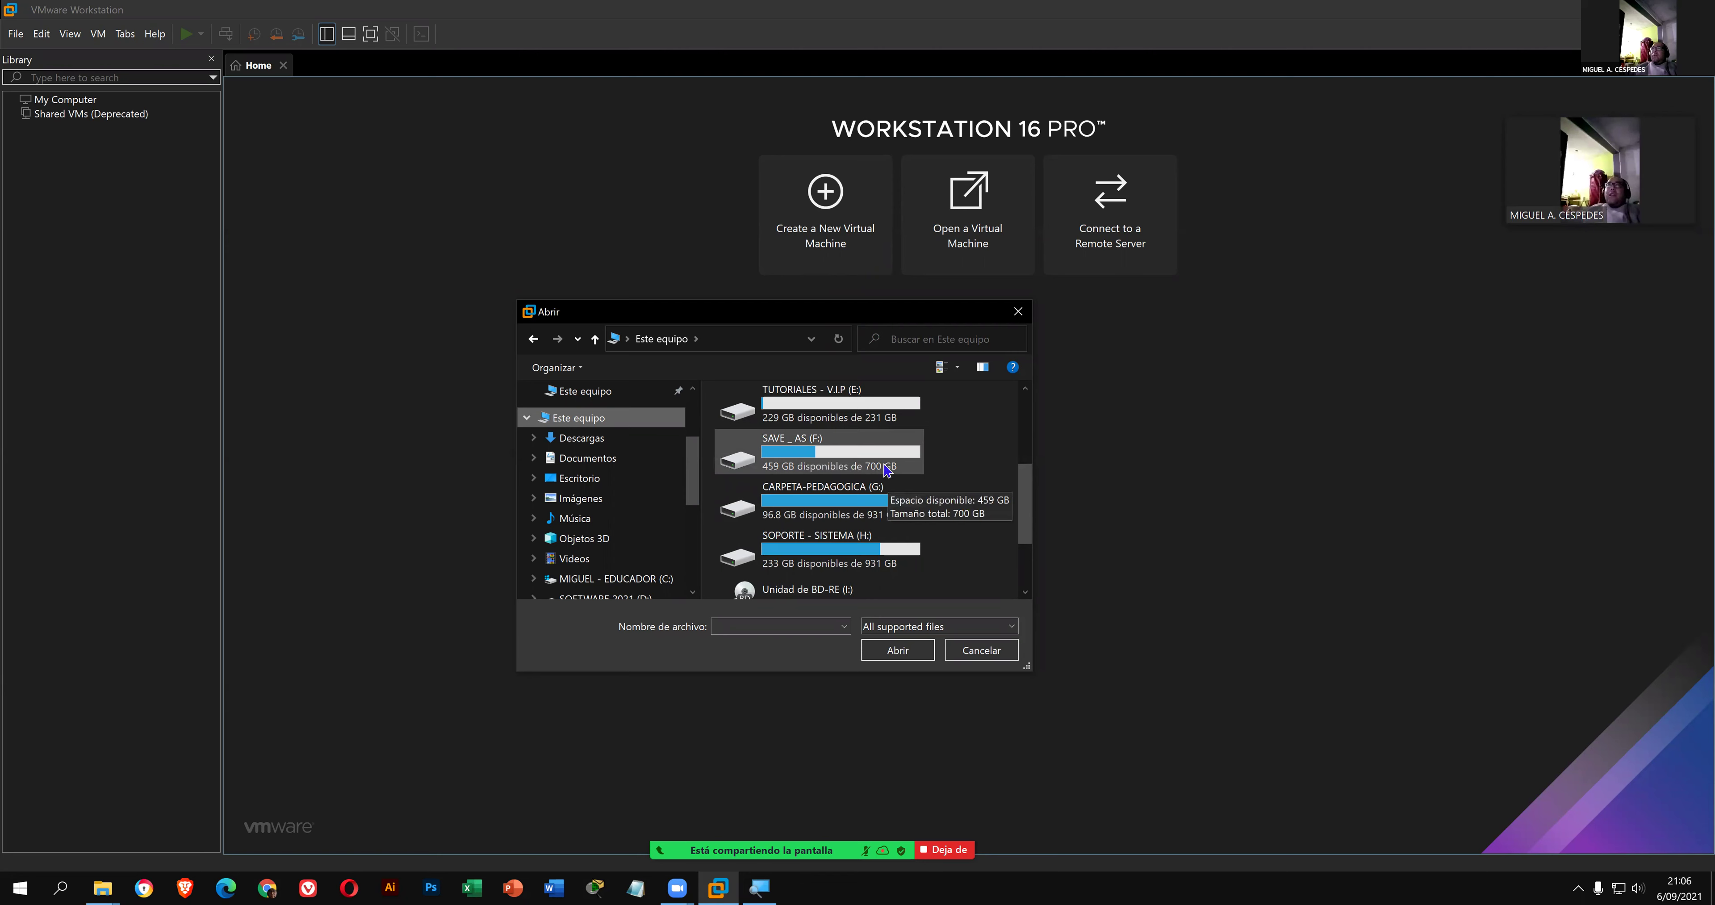
scroll(885, 469, up, 2)
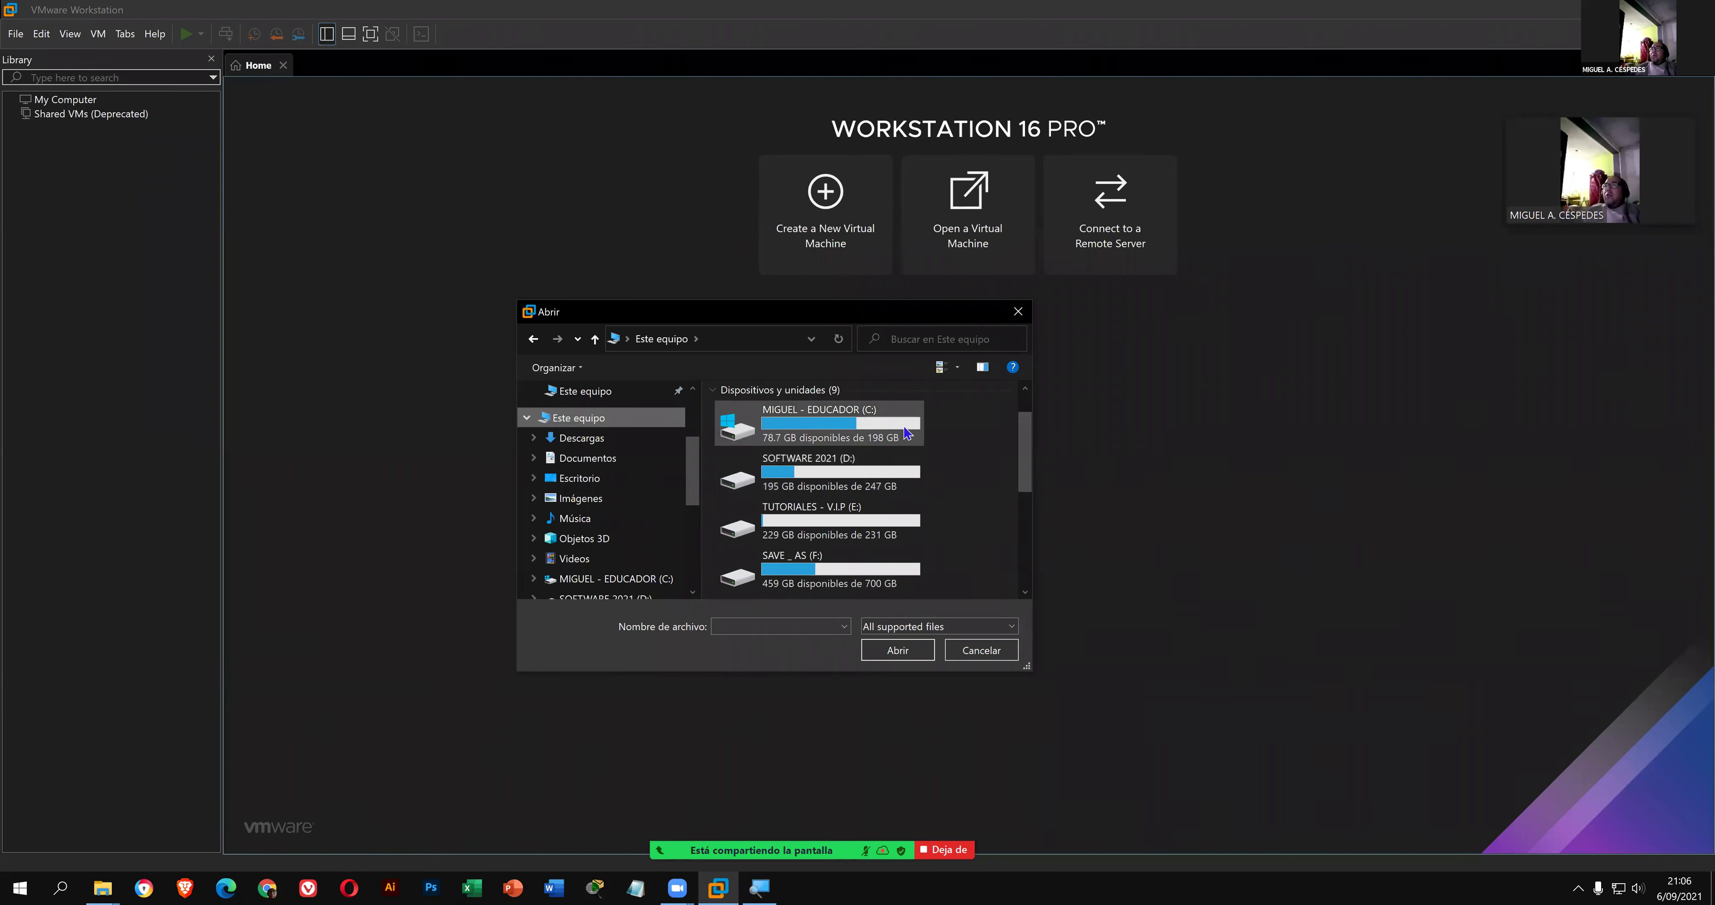
scroll(889, 436, up, 1)
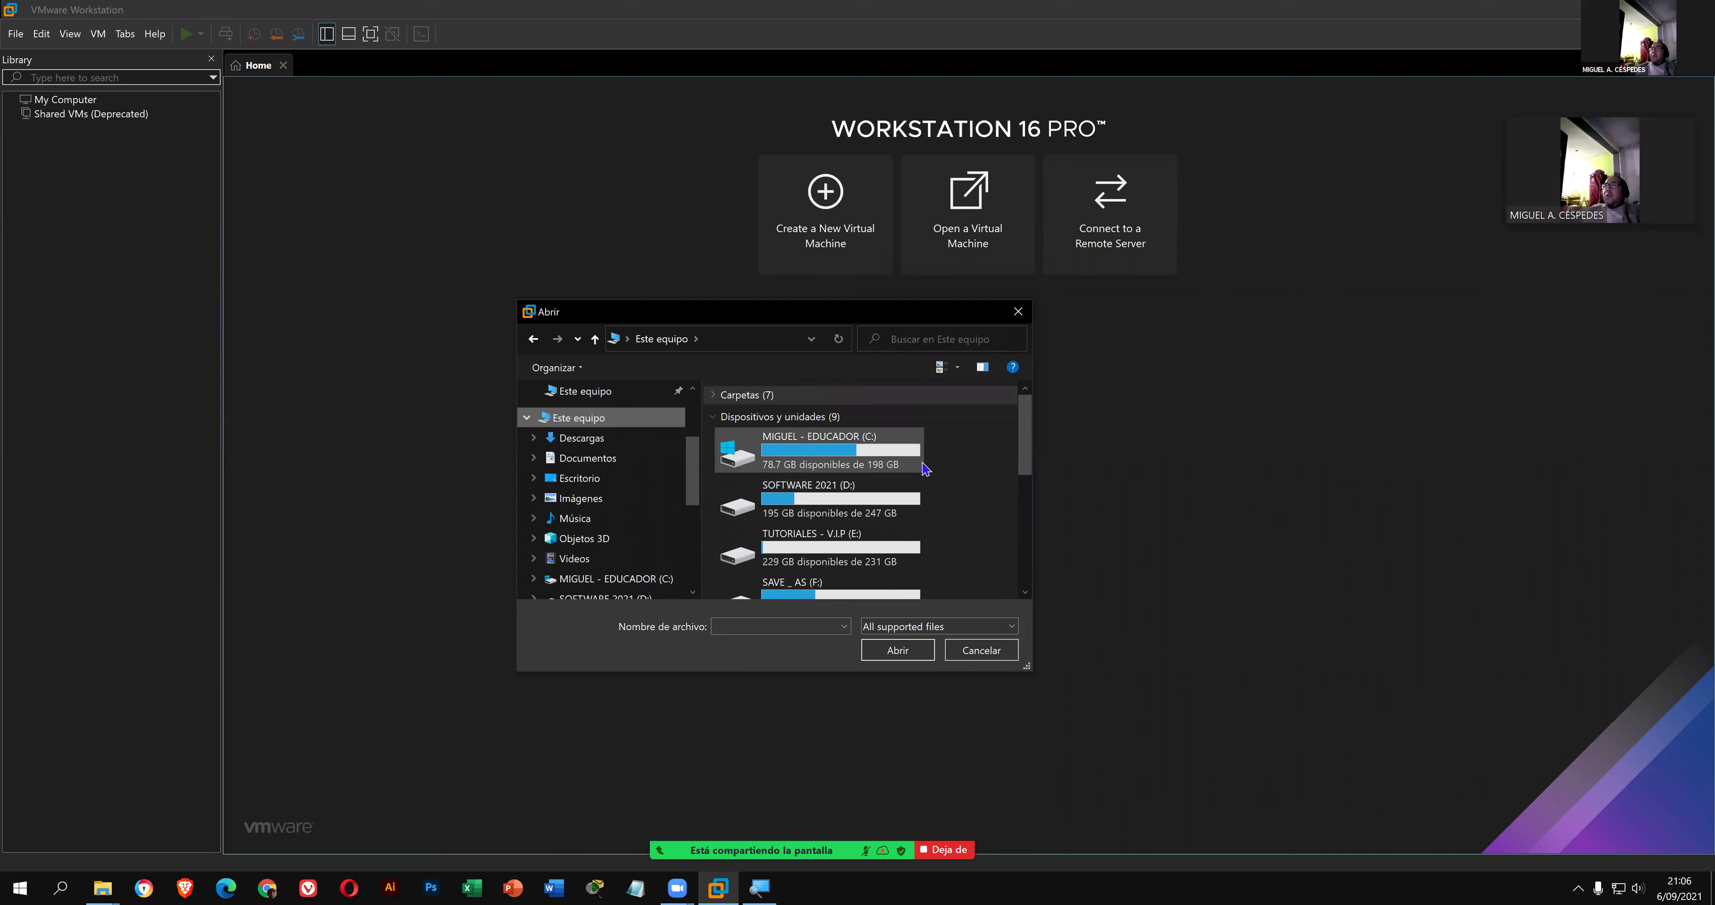
click(856, 500)
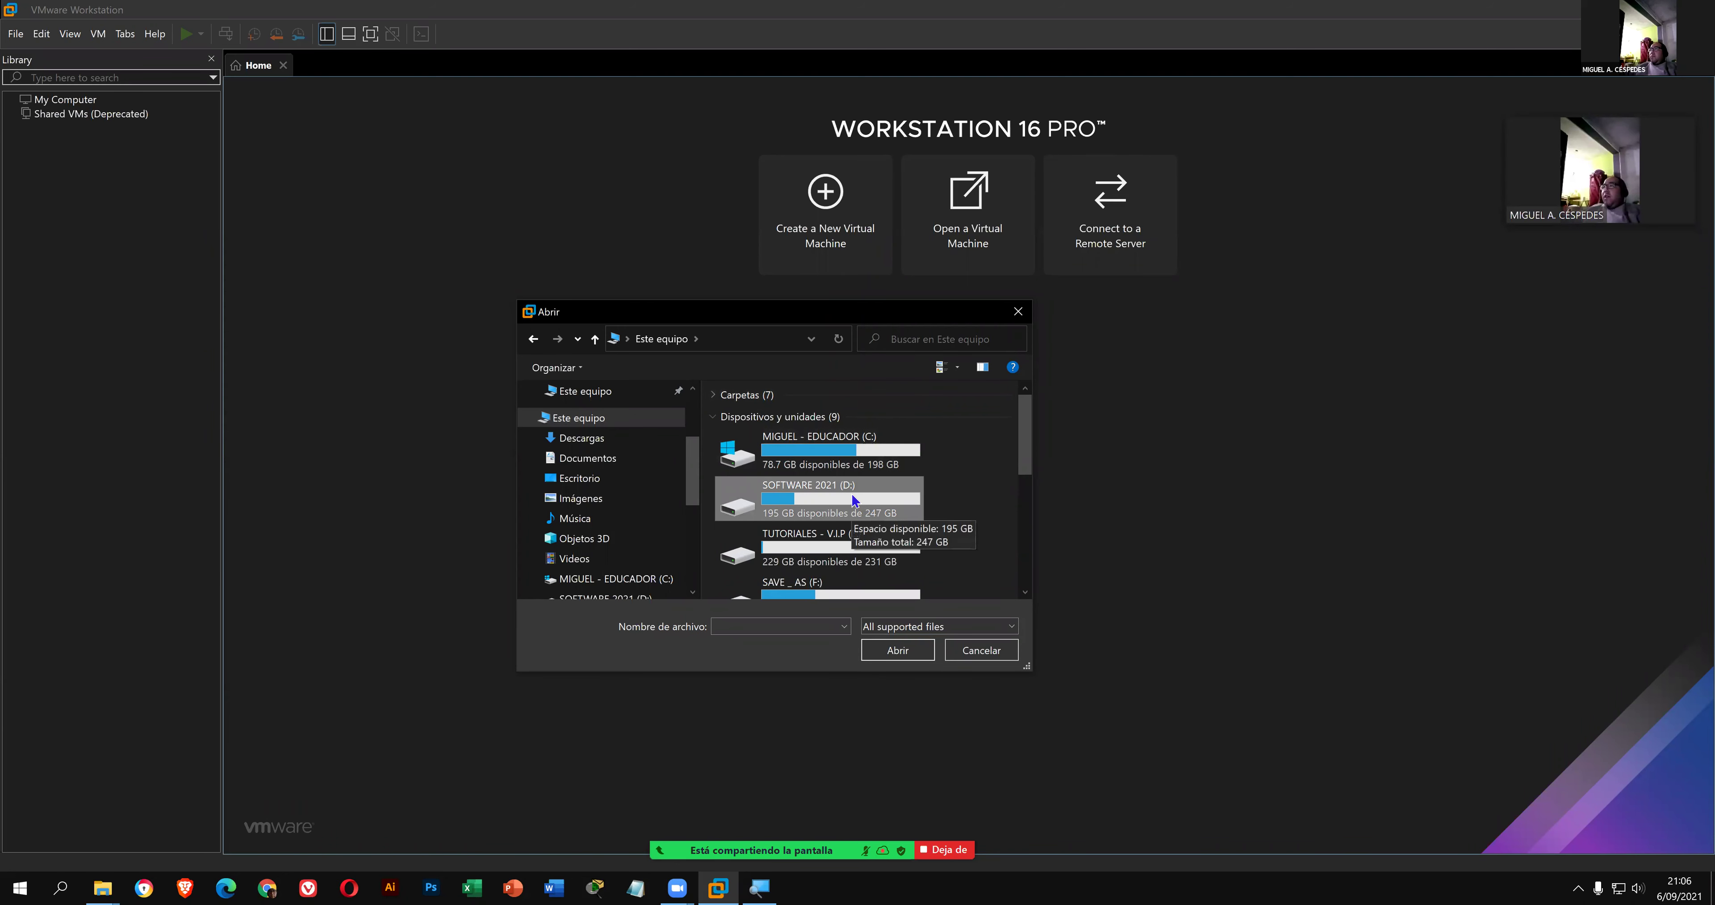
double_click(856, 500)
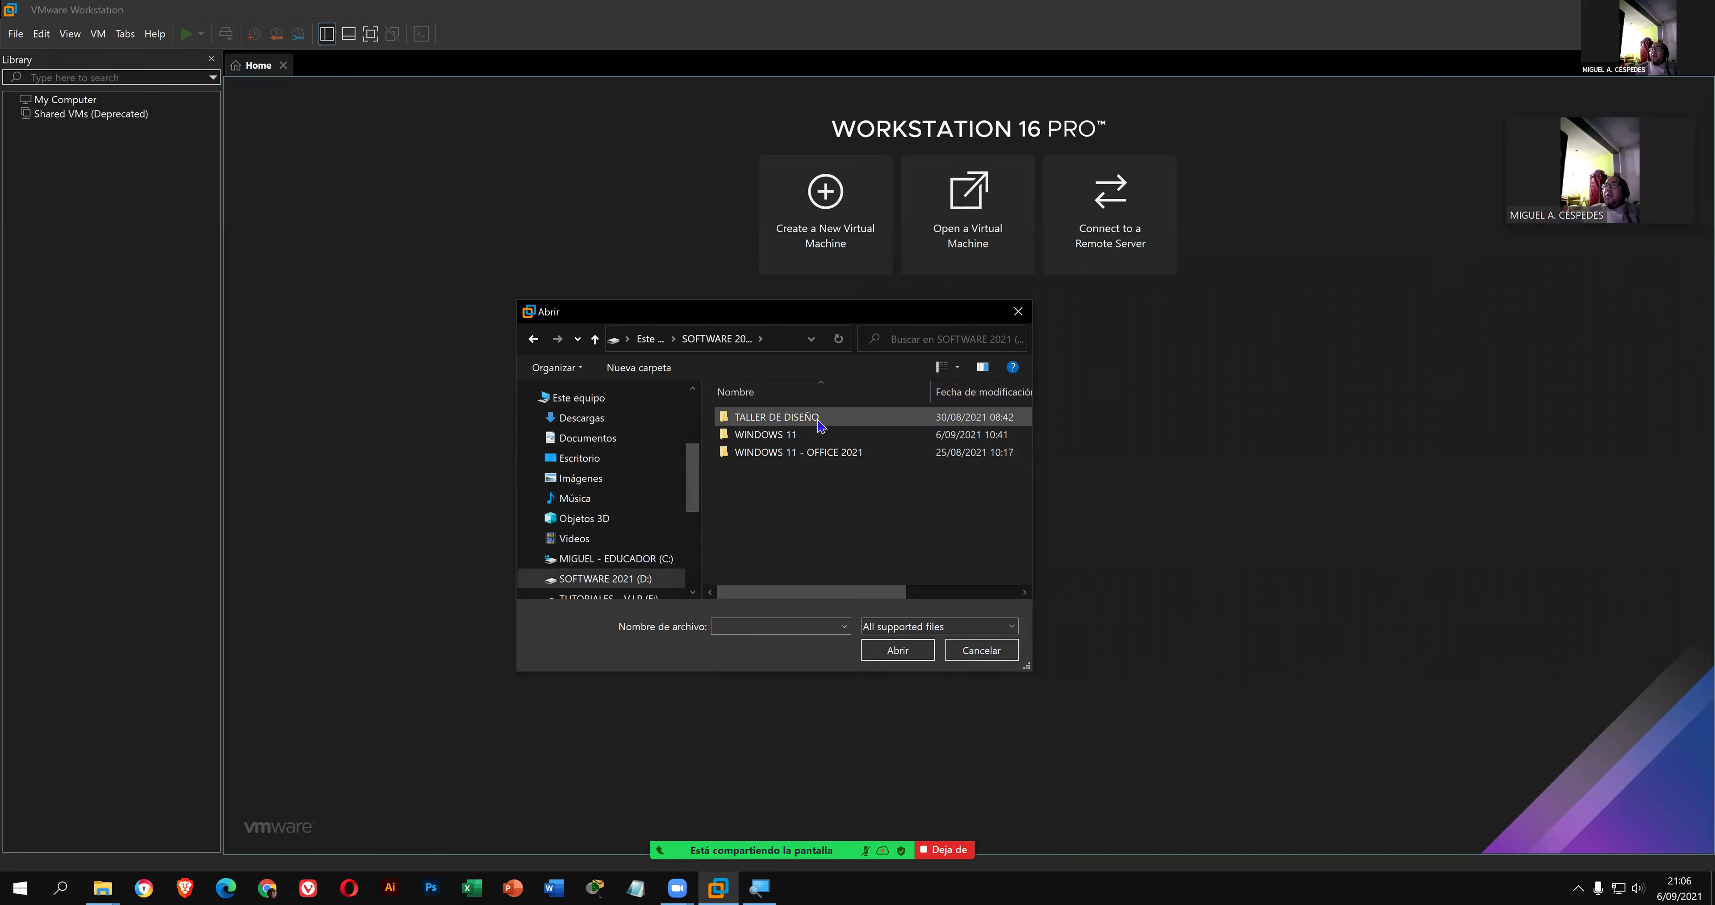
- Check the TALLER DE DISEÑO folder, then select the Windows 11 x64 virtual machine file in the WINDOWS 11 folder
double_click(821, 423)
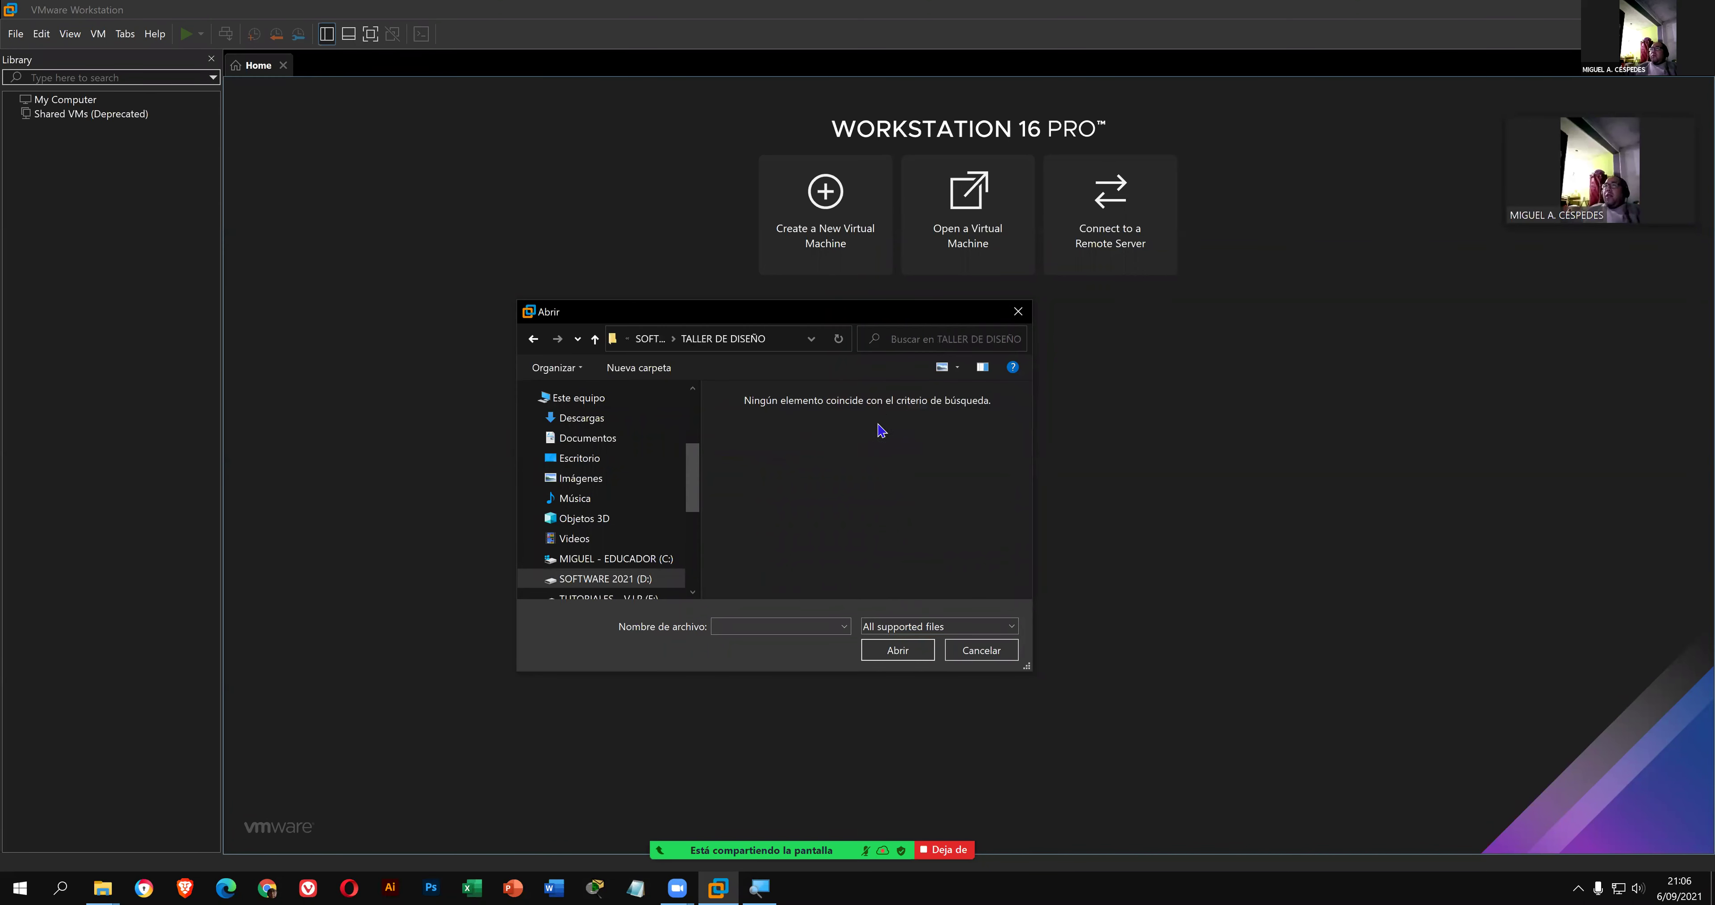
click(533, 339)
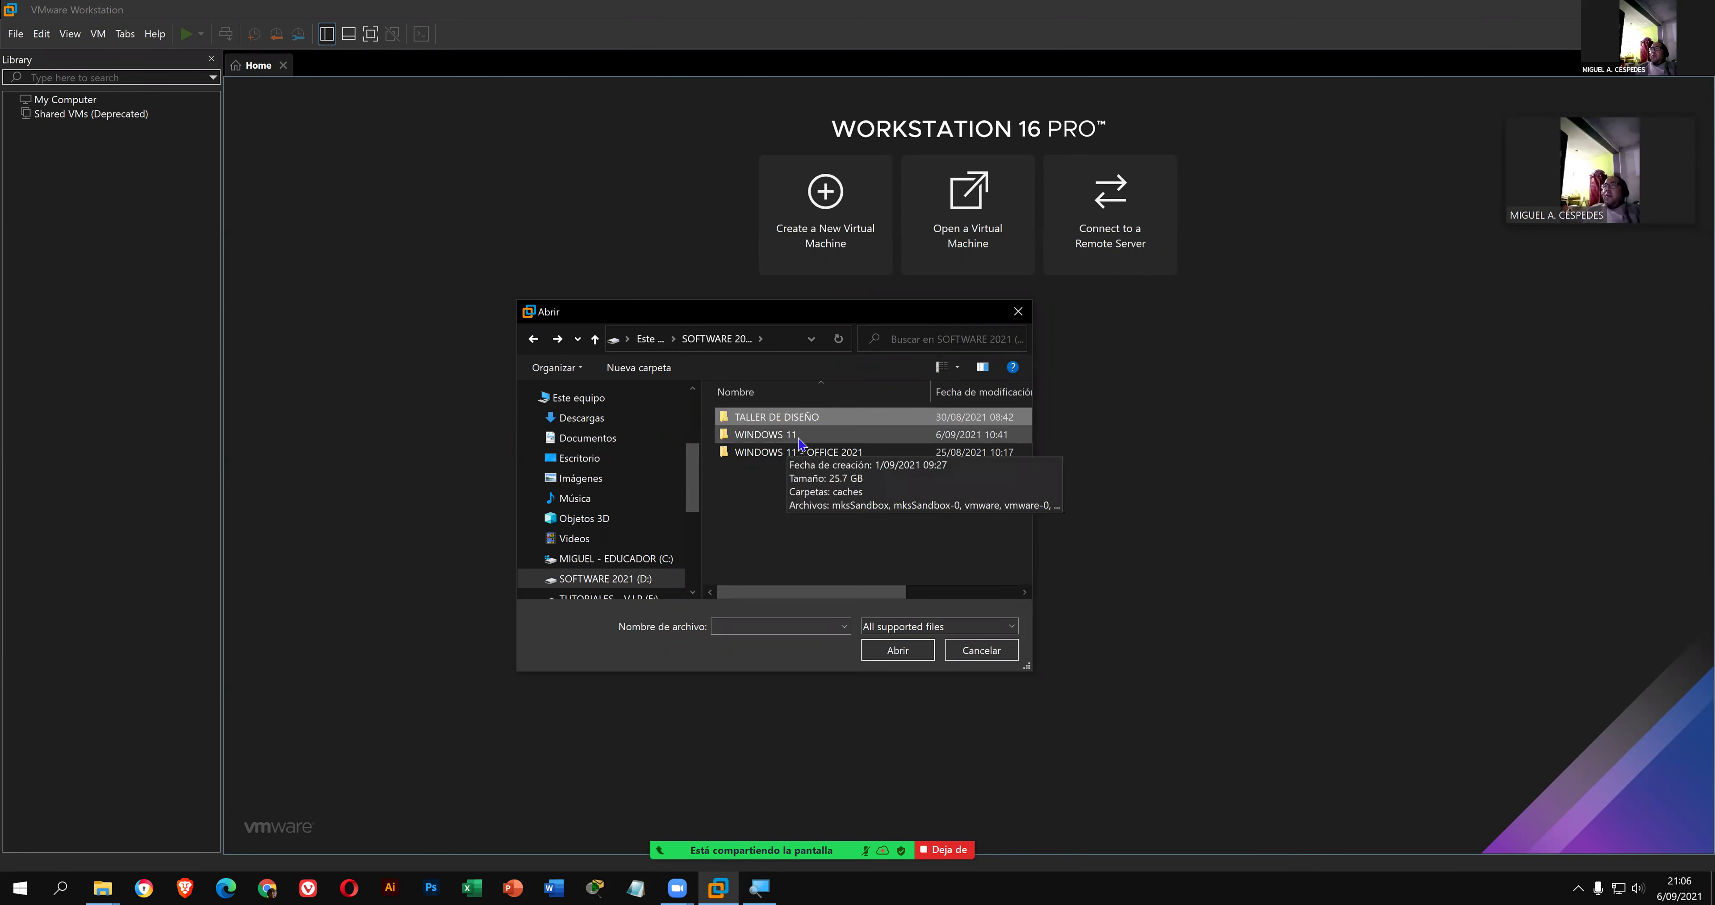
double_click(800, 436)
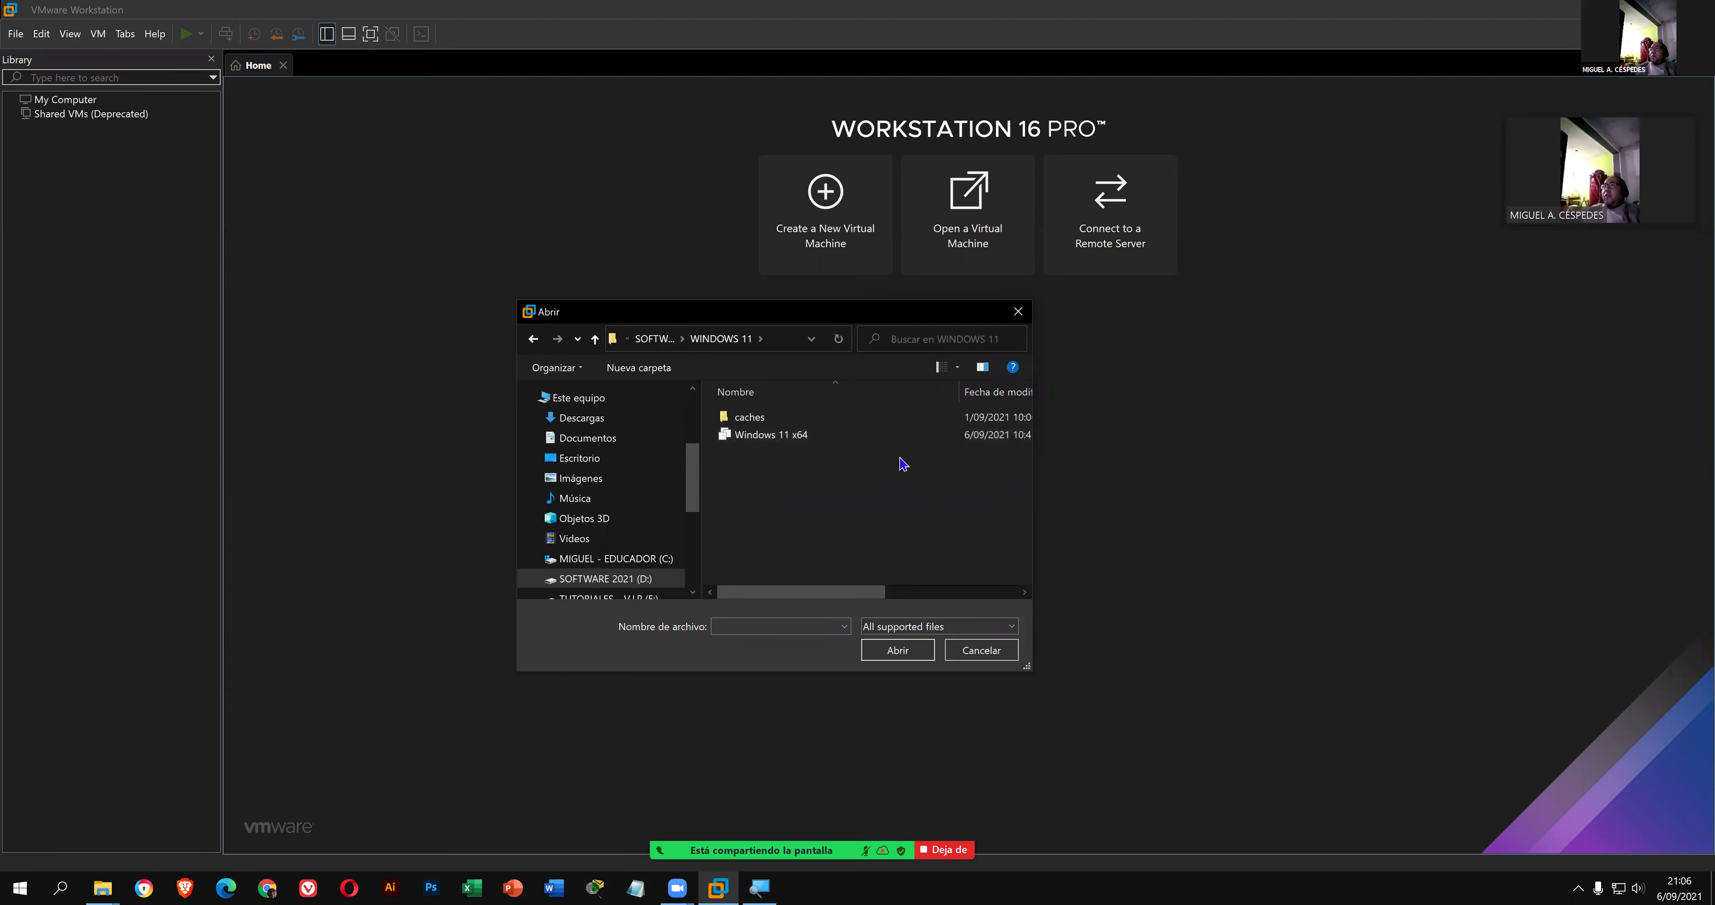
click(822, 445)
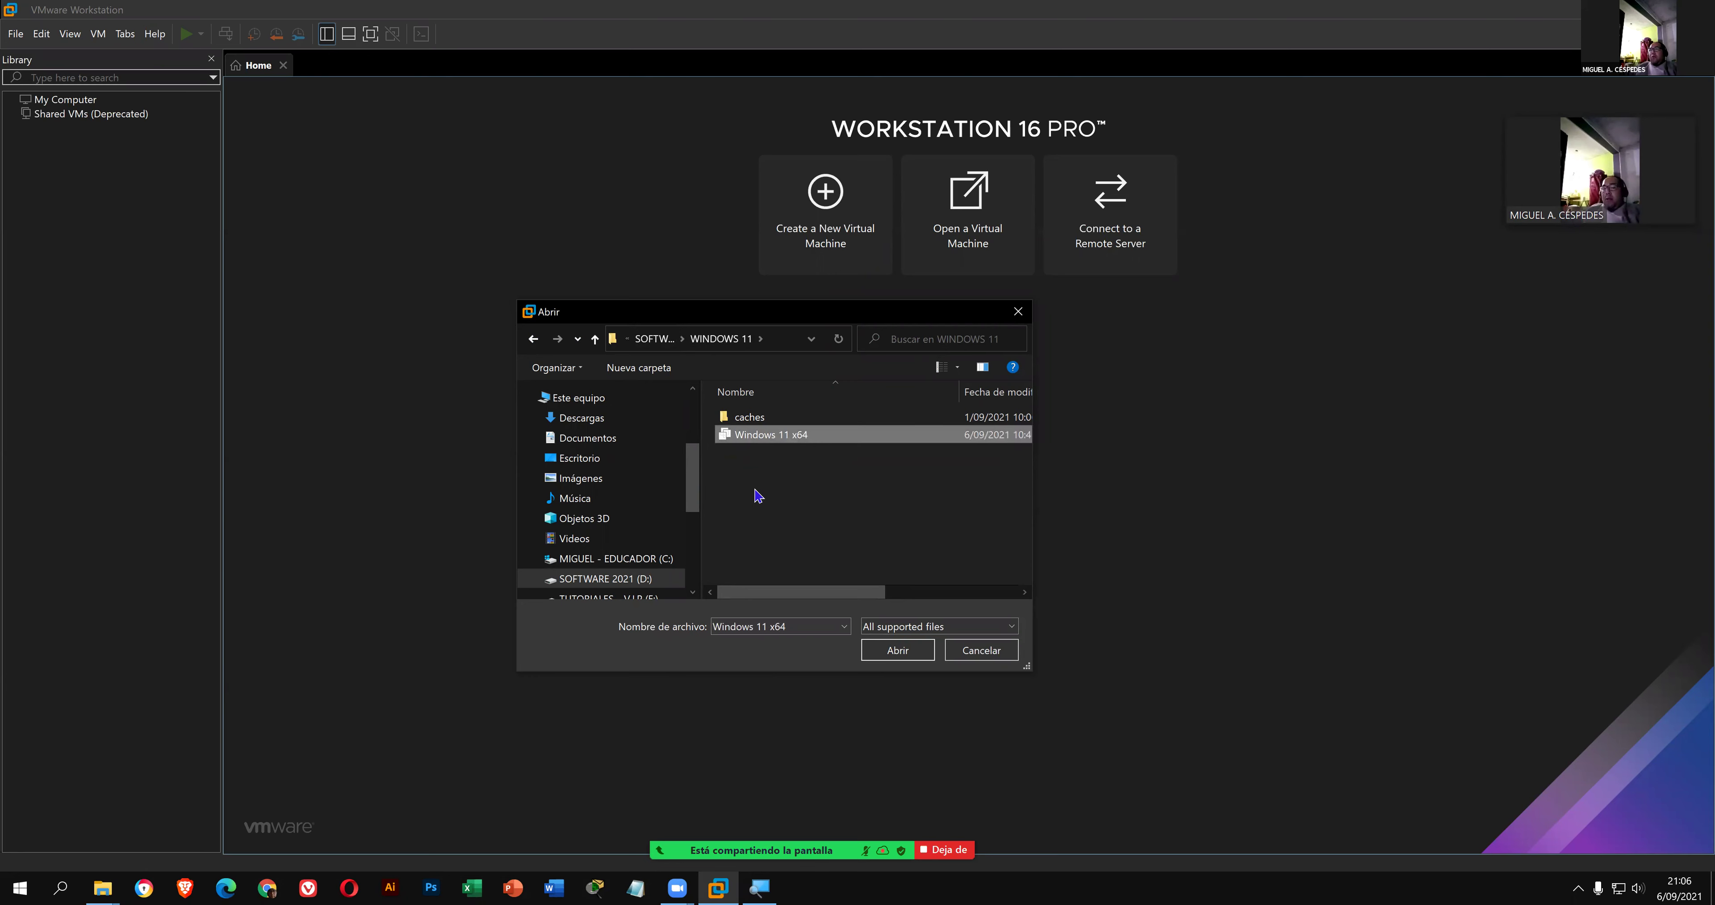
- In a new File Explorer window, examine the virtual machine files in the WINDOWS 11 folder on SOFTWARE 2021 (D:)
key(super+e)
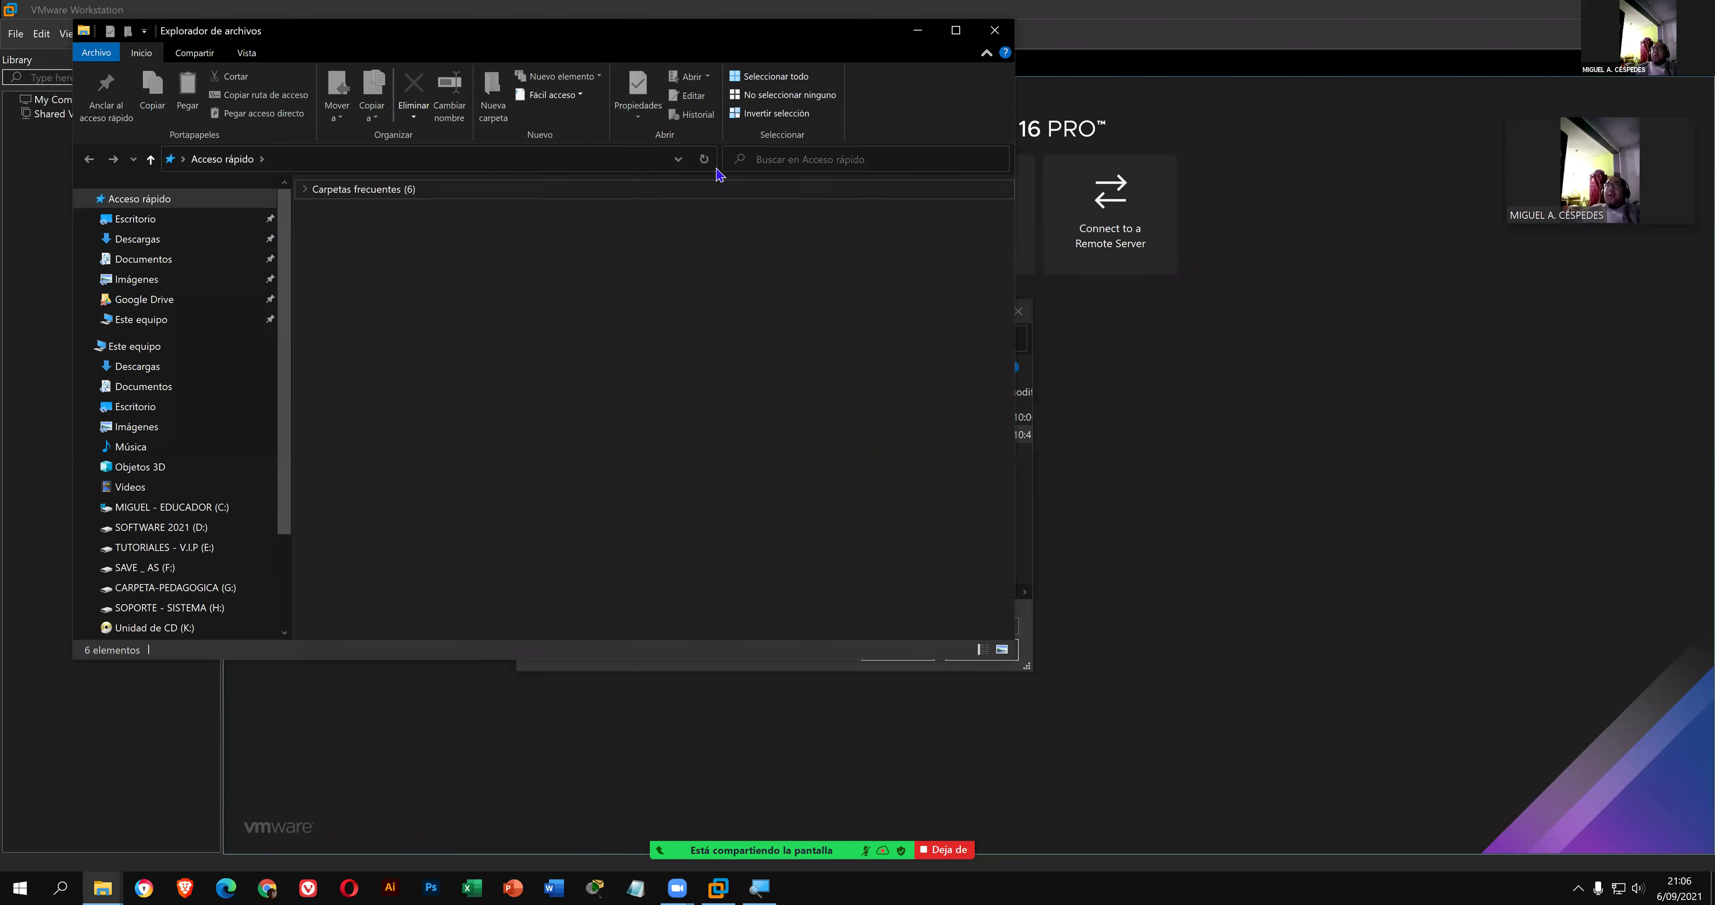
click(161, 349)
double_click(619, 256)
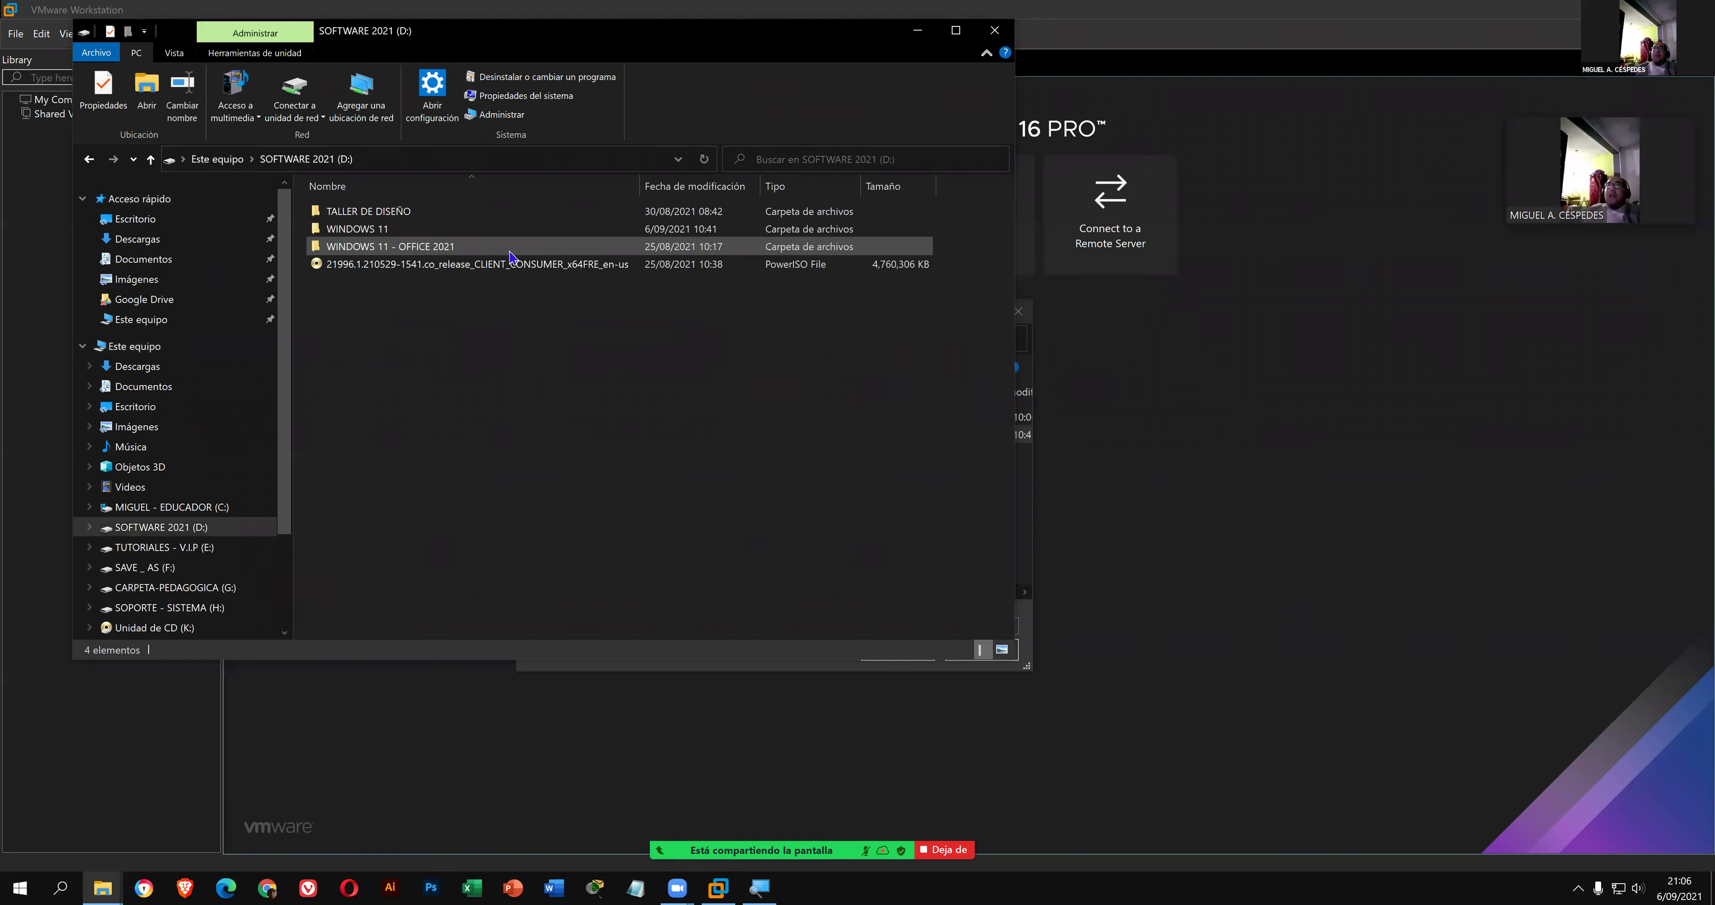
double_click(426, 229)
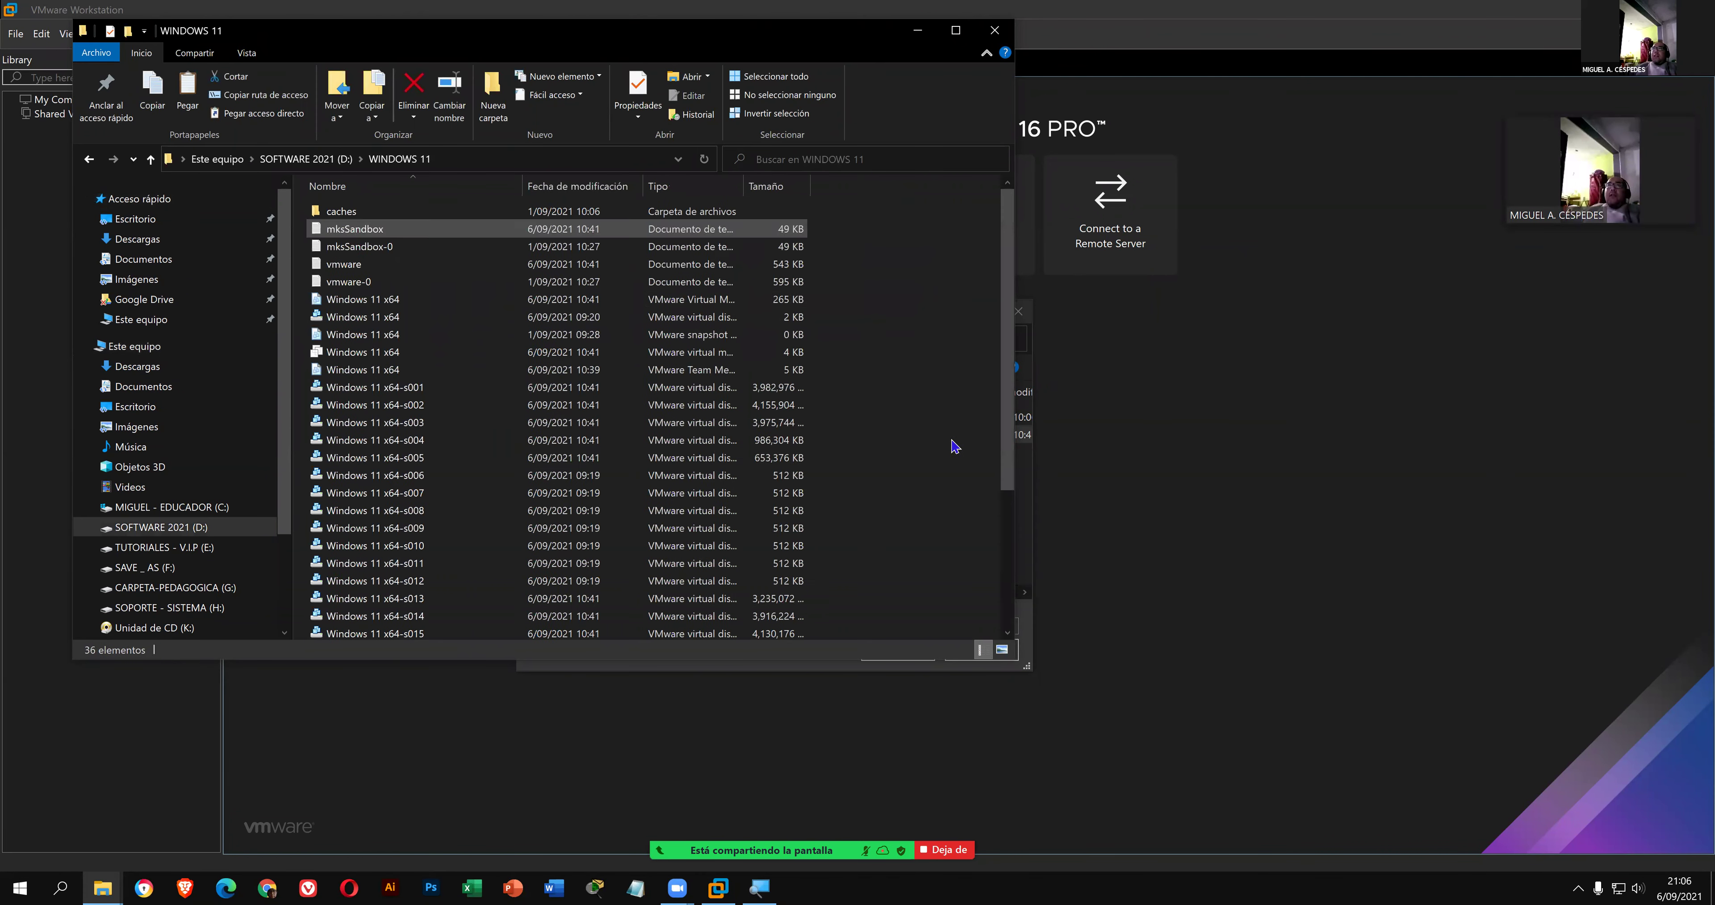
scroll(951, 479, down, 4)
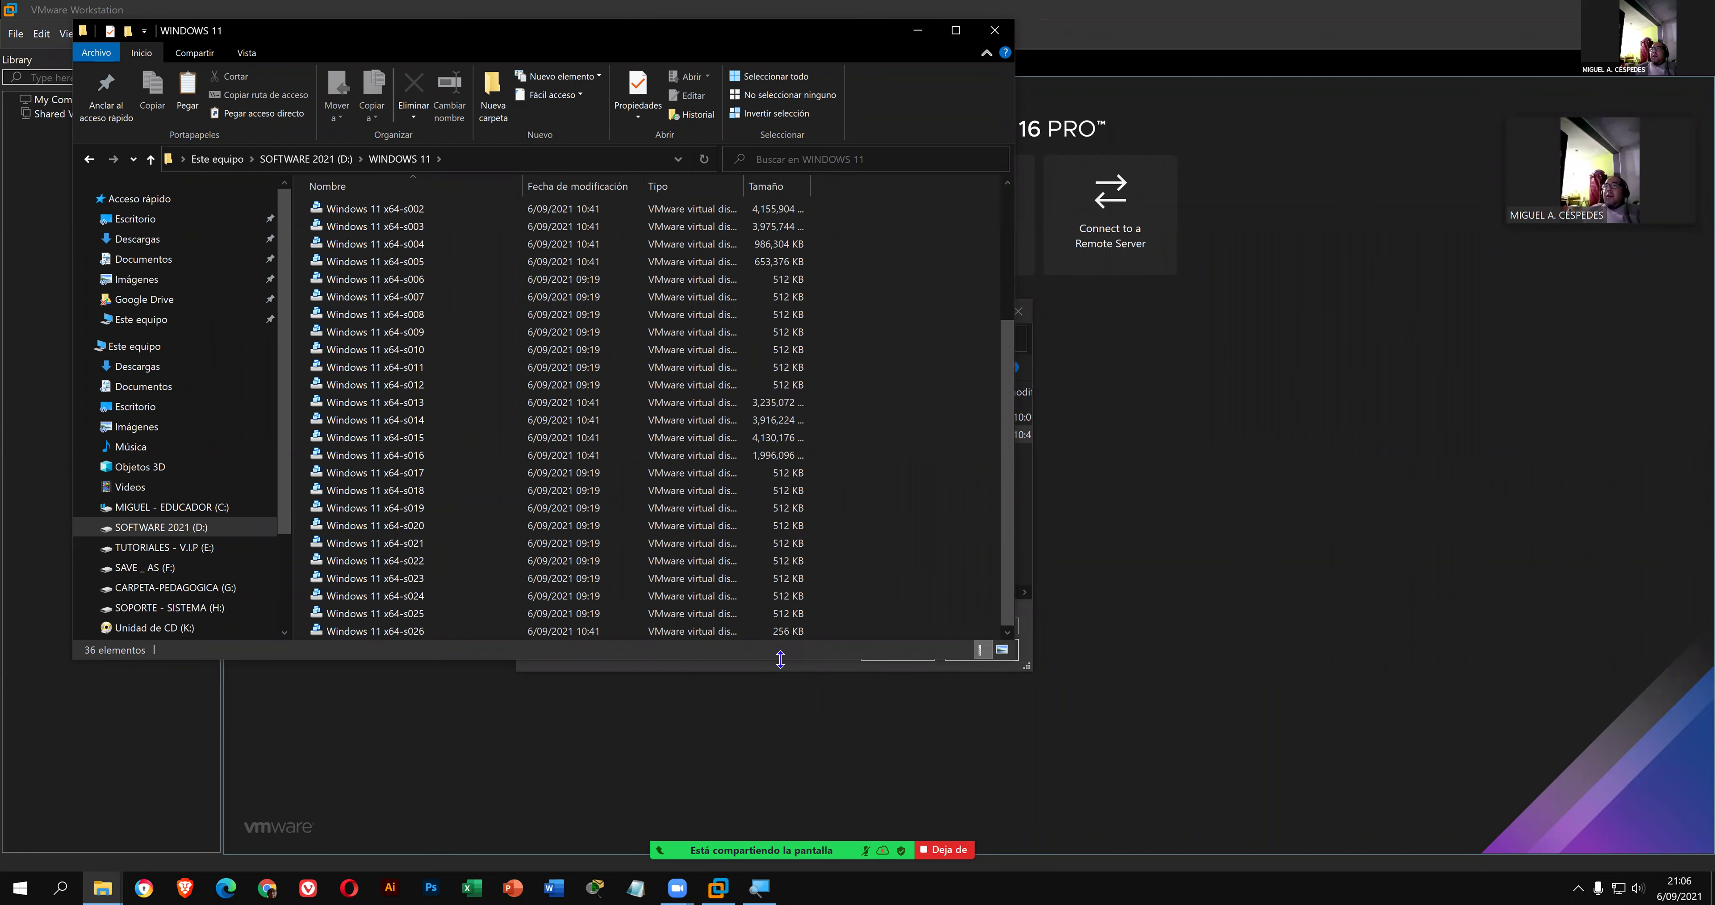
- Look through the files in the WINDOWS 11 folder on drive D: and close its window
drag(780, 659, 780, 662)
scroll(835, 426, up, 4)
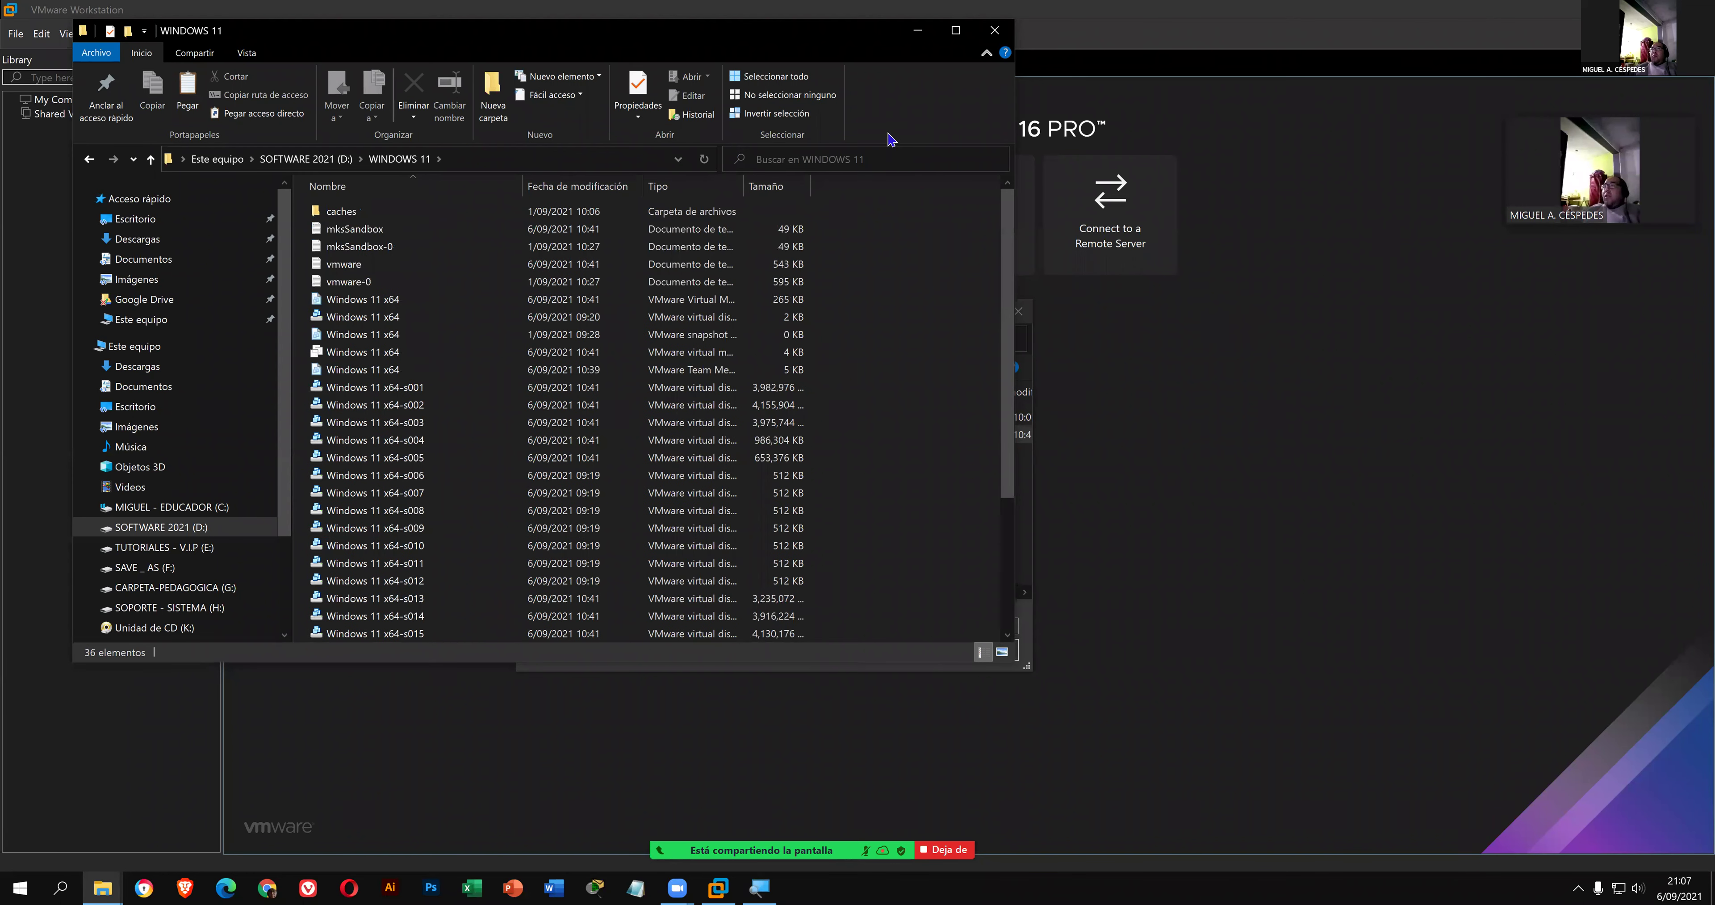
click(1001, 30)
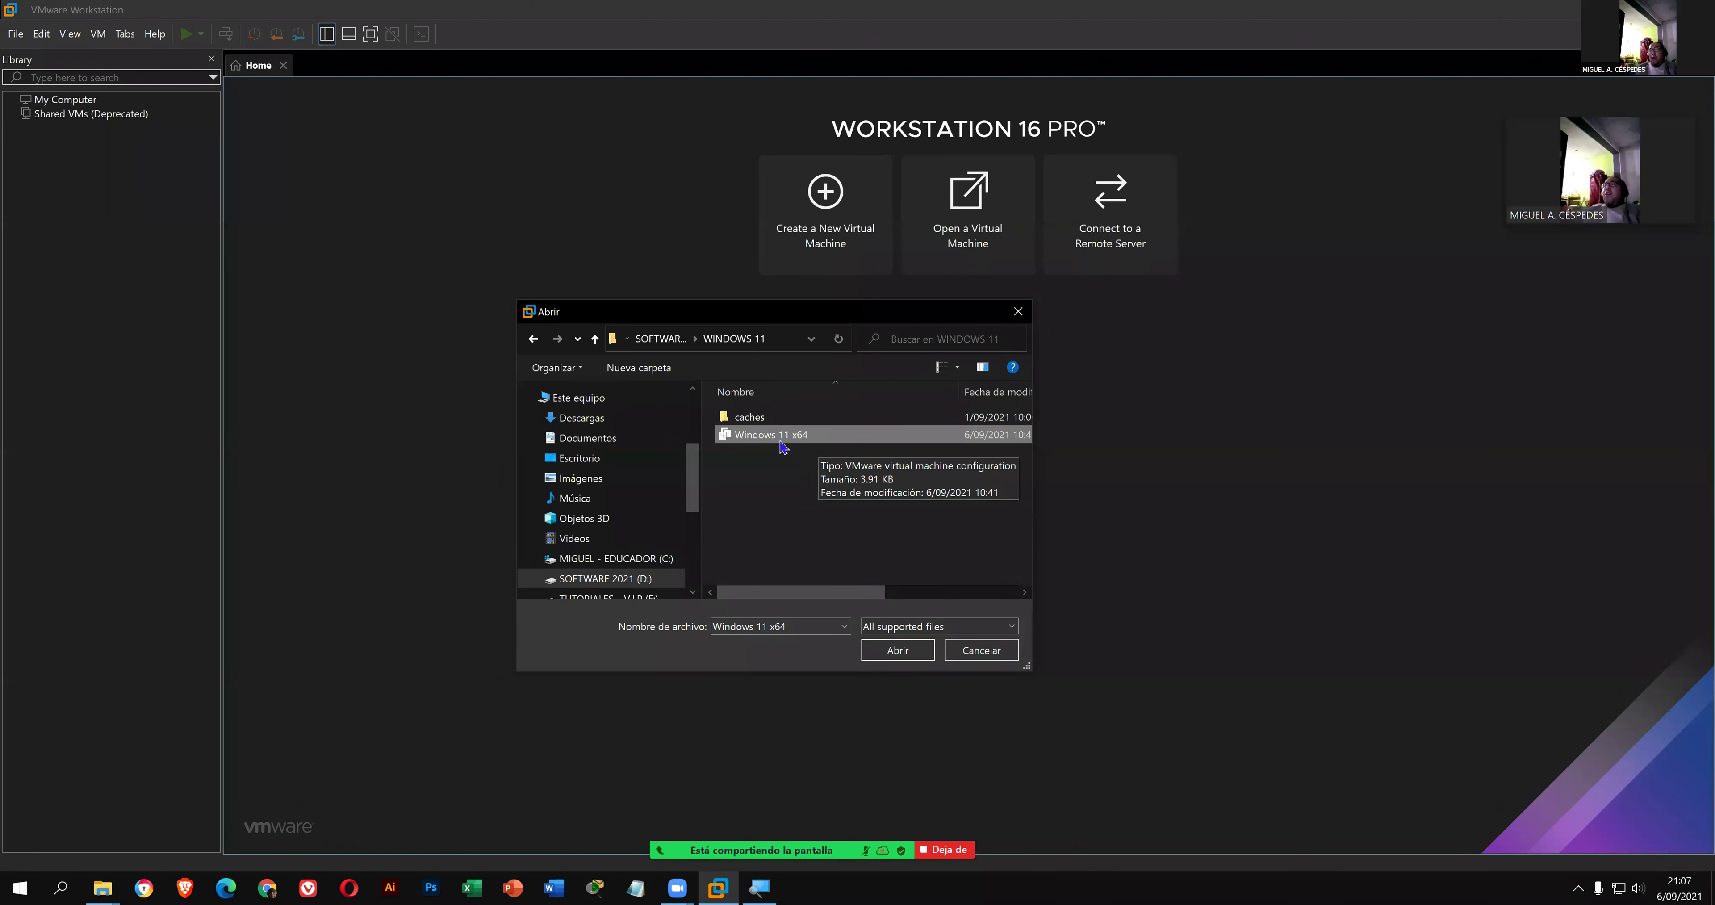
- Select the Windows 11 x64 configuration file, and inspect the WINDOWS 11 folder on SOFTWARE 2021 (D:) in File Explorer with full file types readable
double_click(779, 441)
key(super+e)
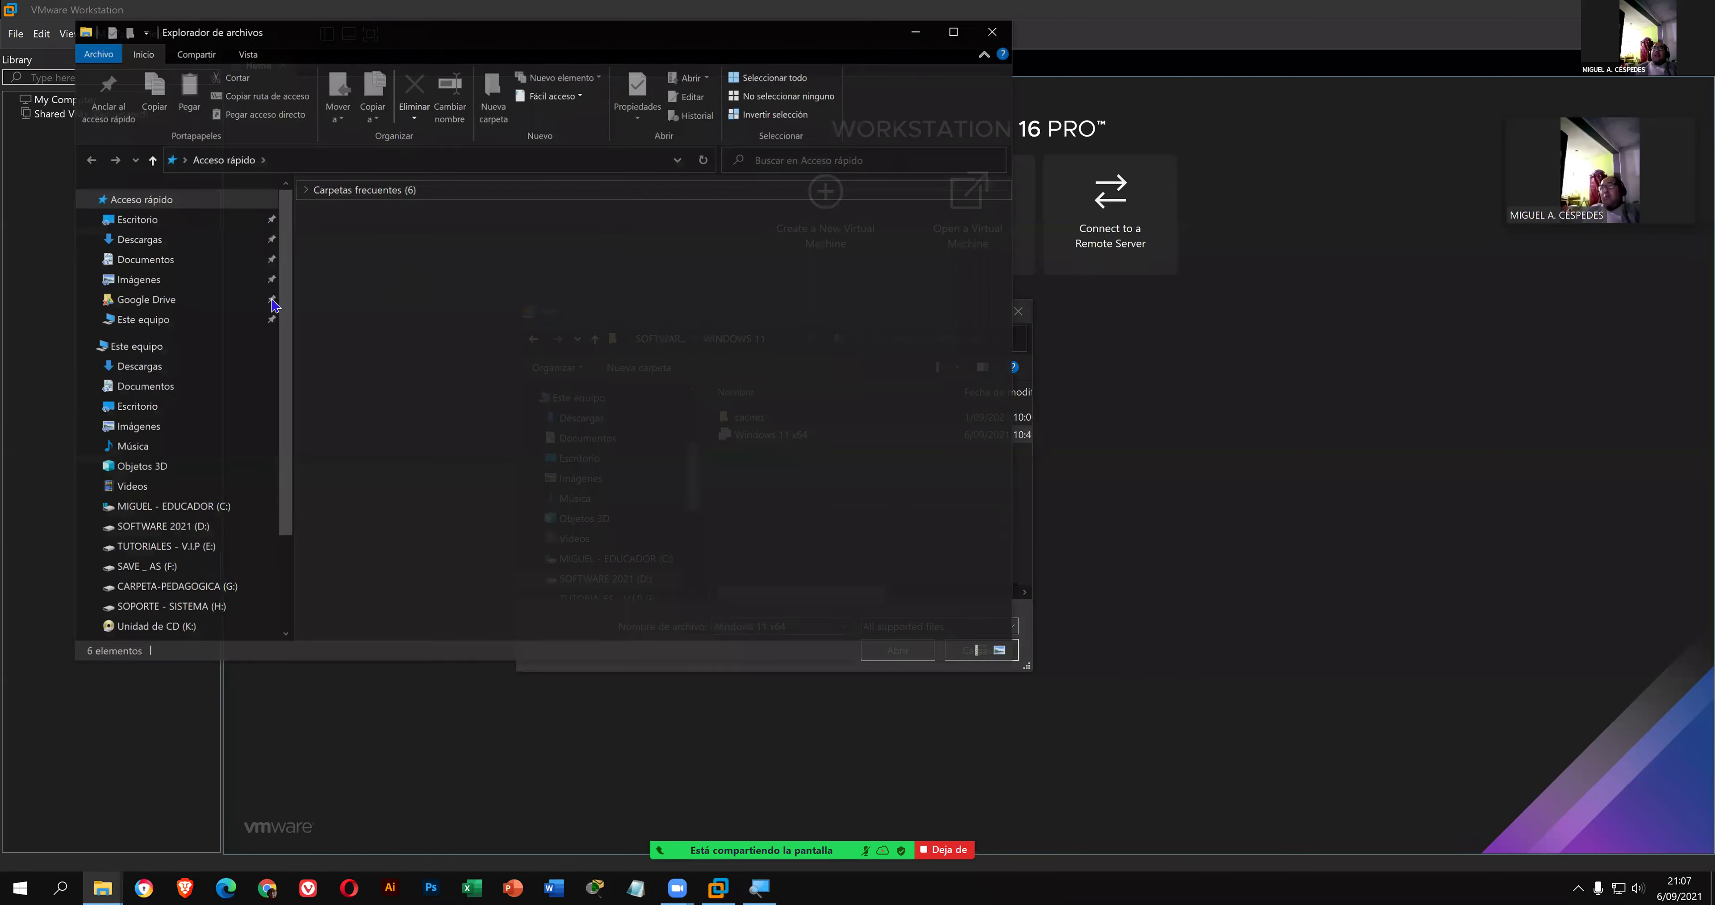
click(205, 346)
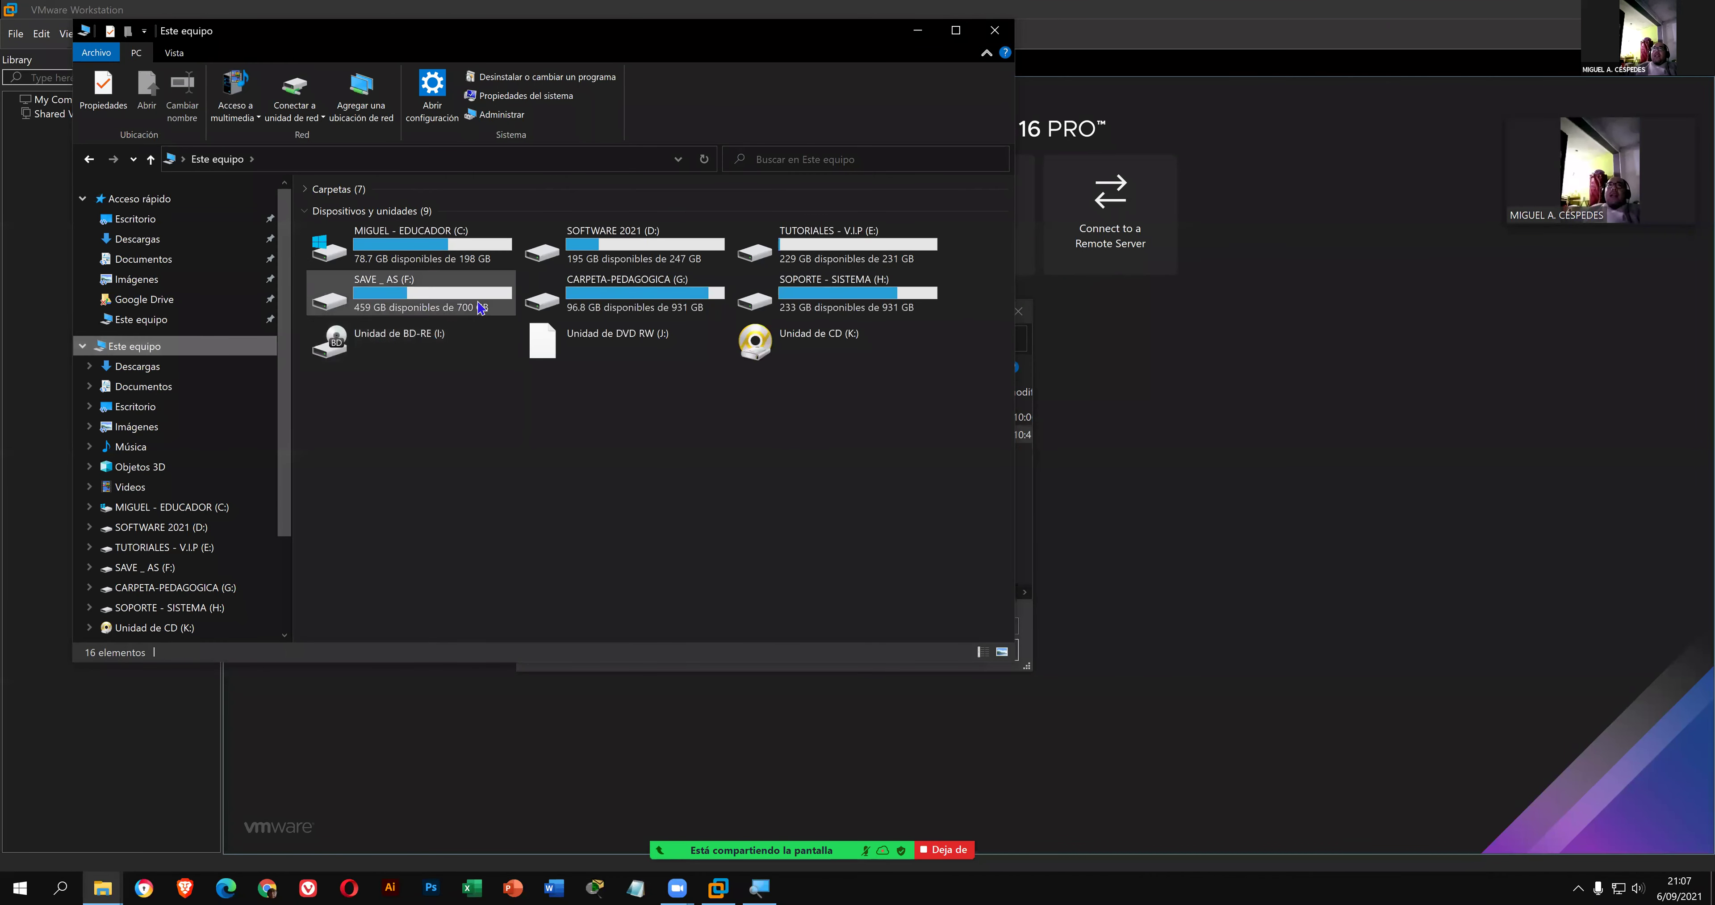
double_click(475, 306)
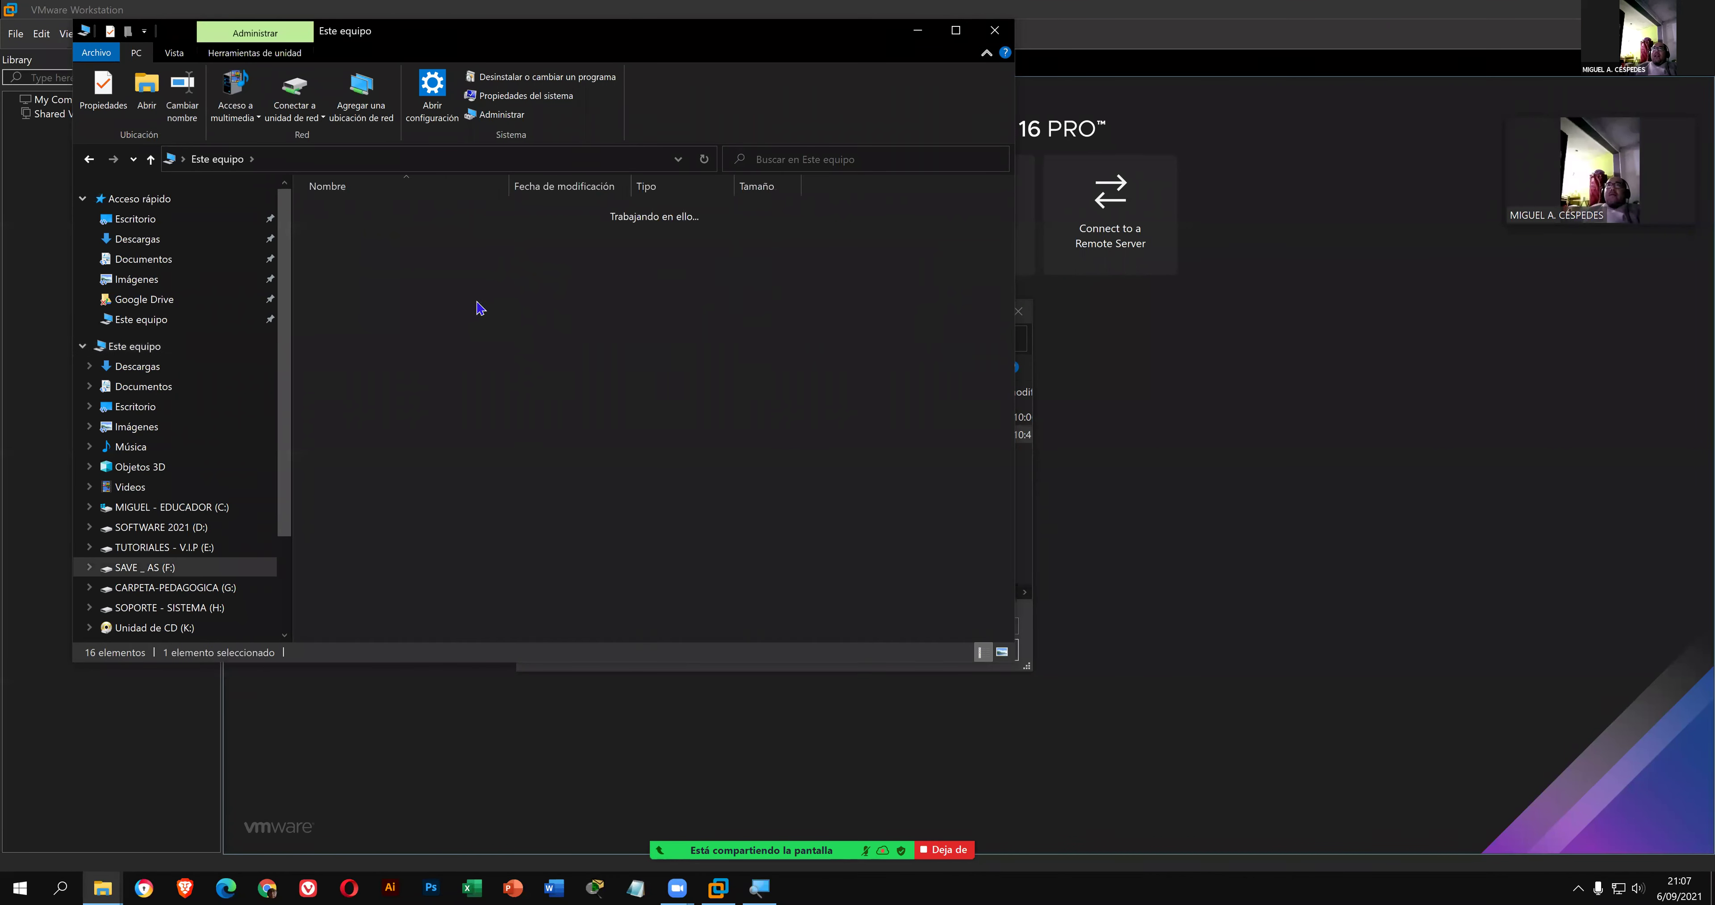
click(137, 527)
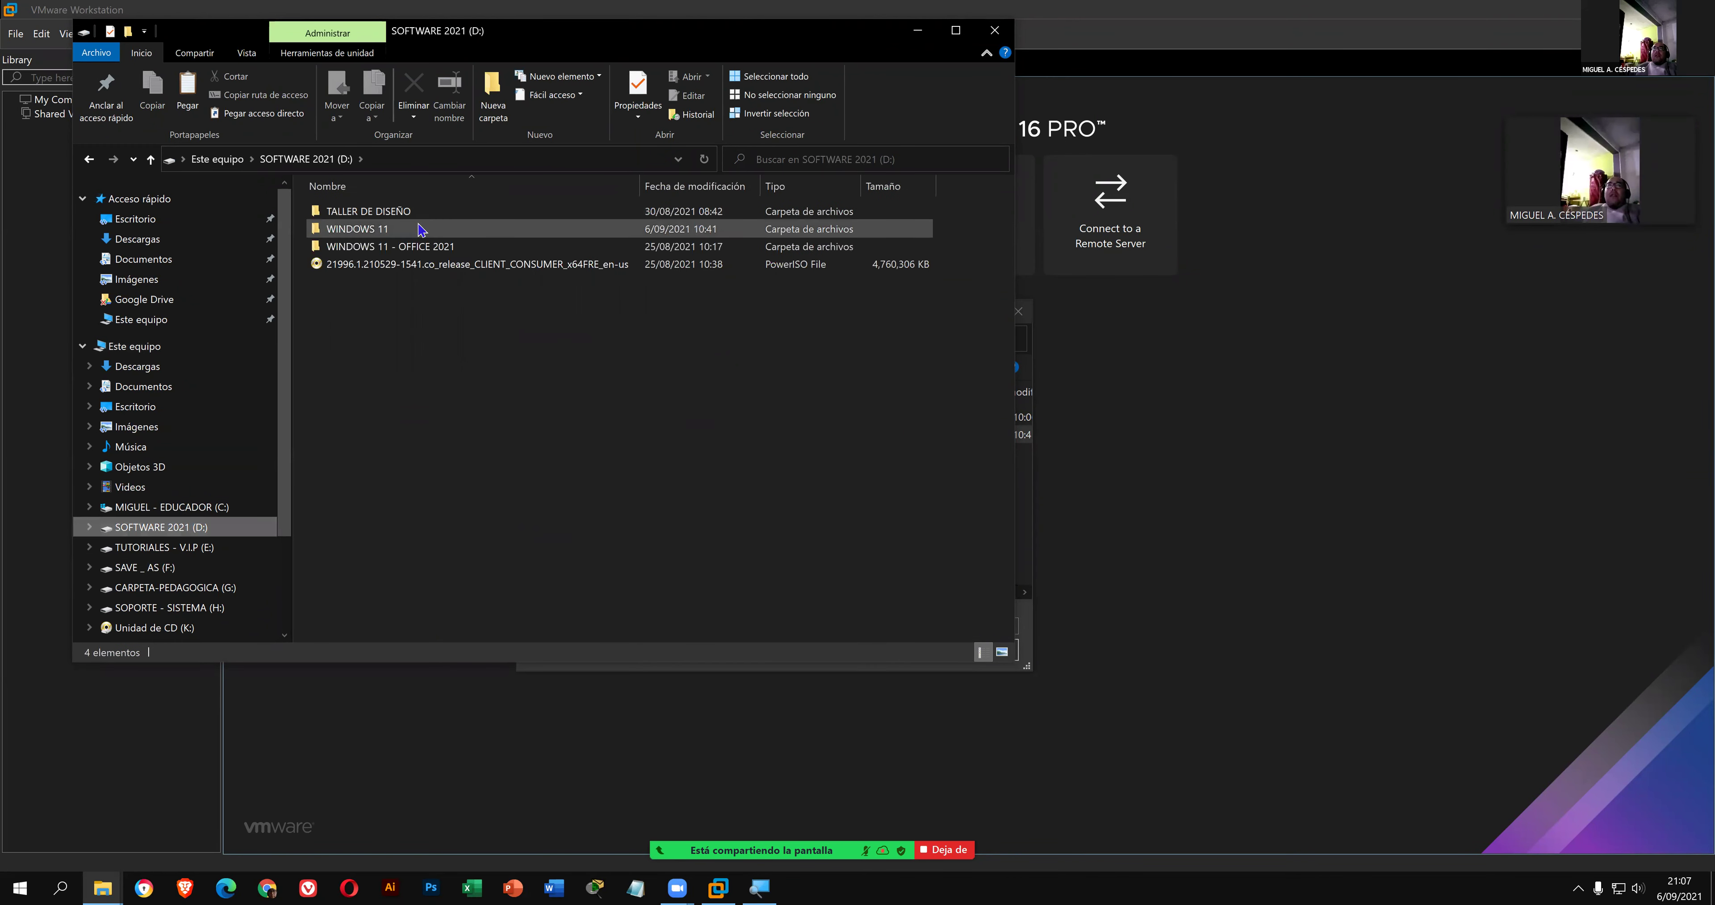
click(421, 229)
key(Return)
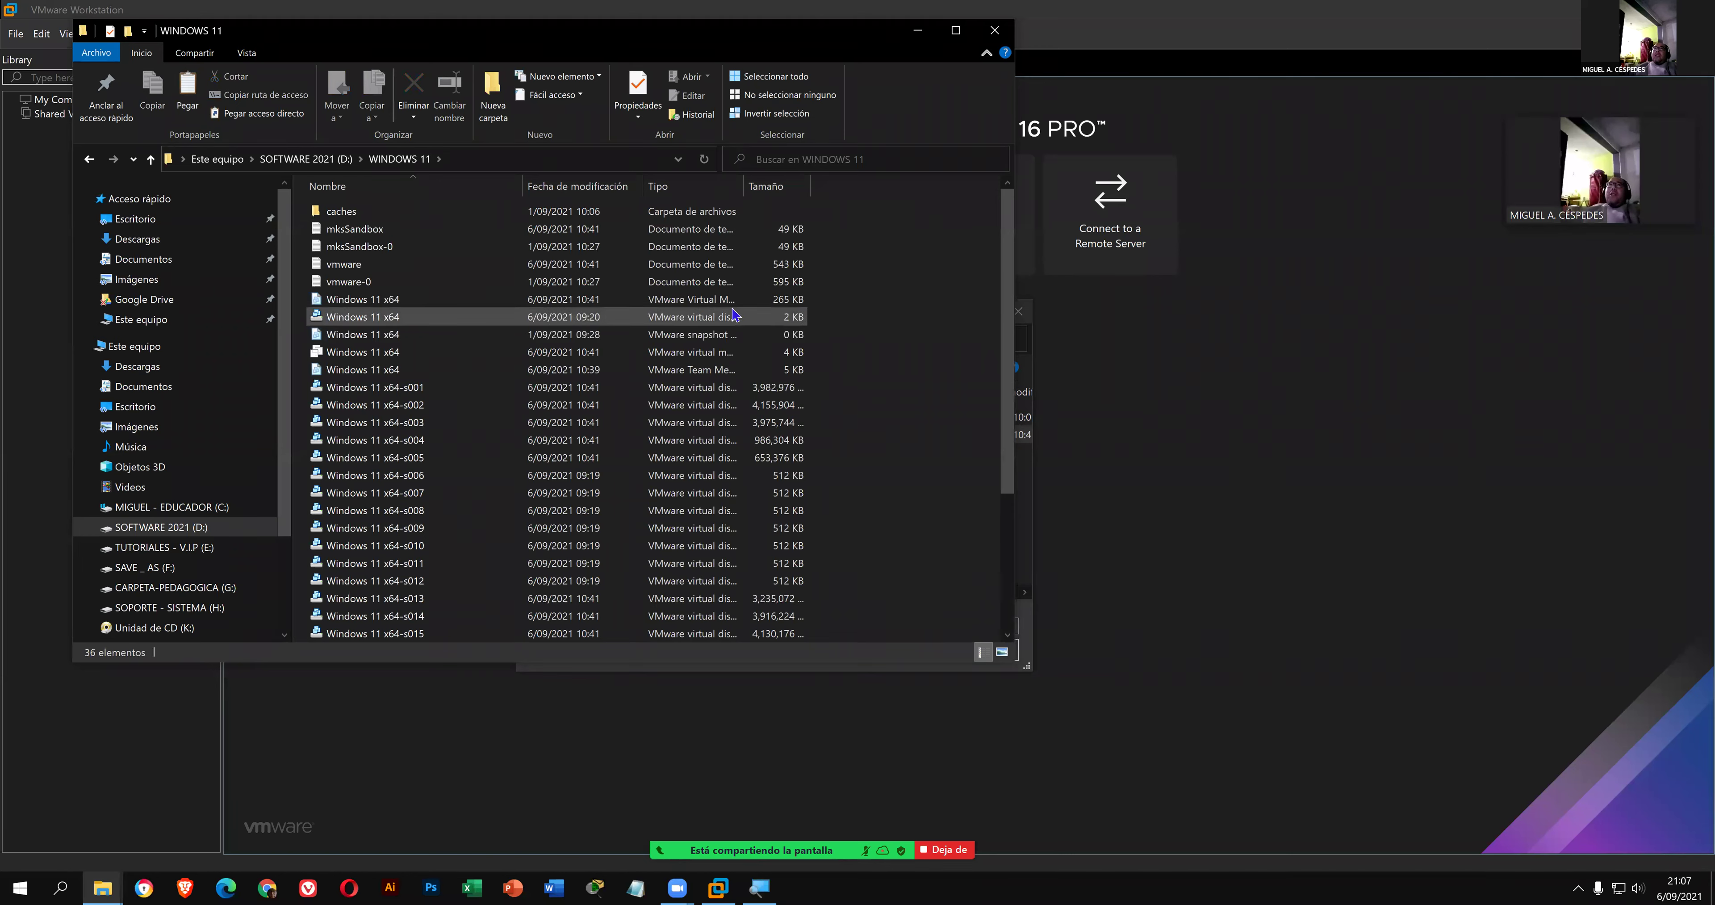
double_click(745, 188)
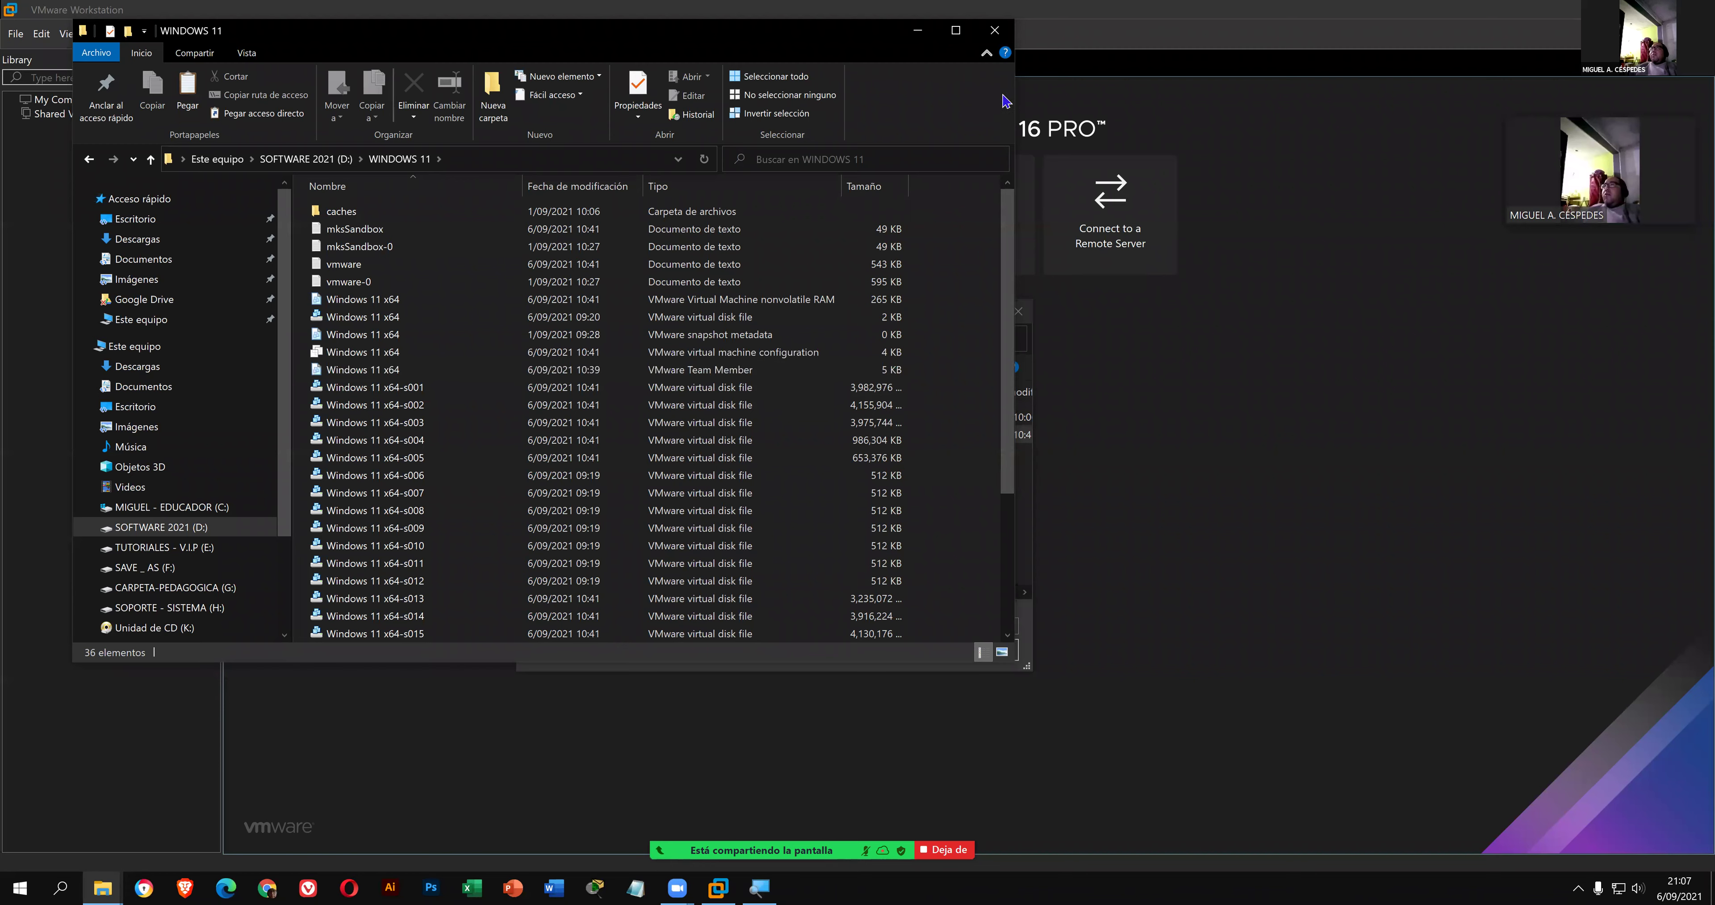
click(1006, 31)
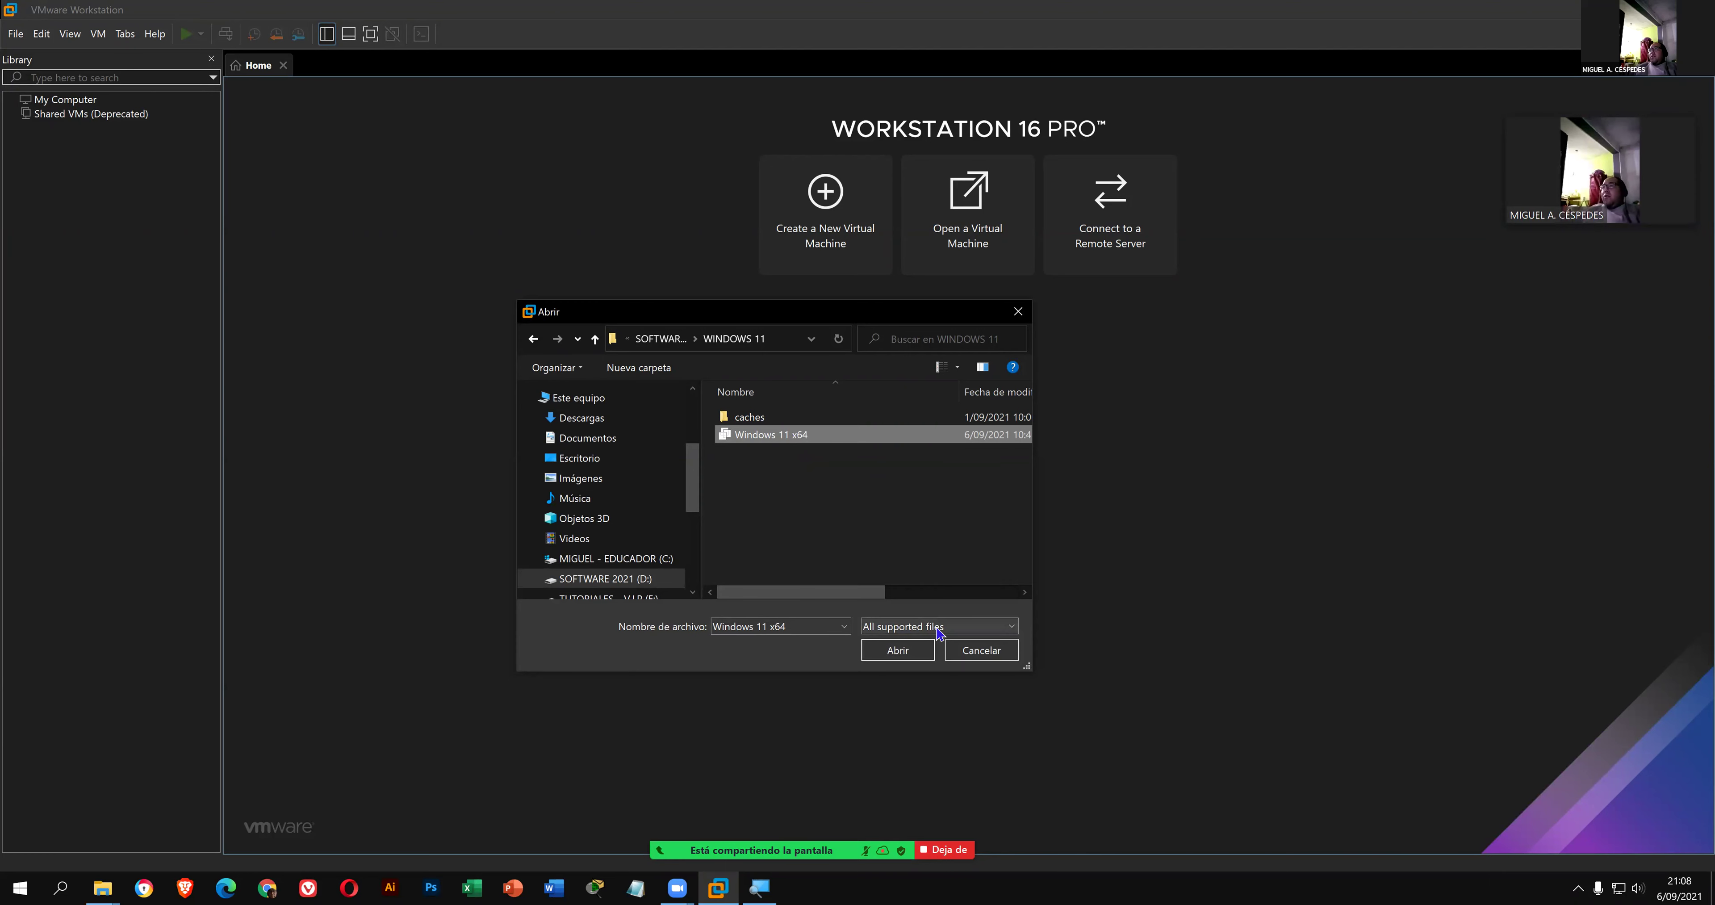
- Open the selected Windows 11 x64 virtual machine and bring up its virtual machine settings
click(907, 651)
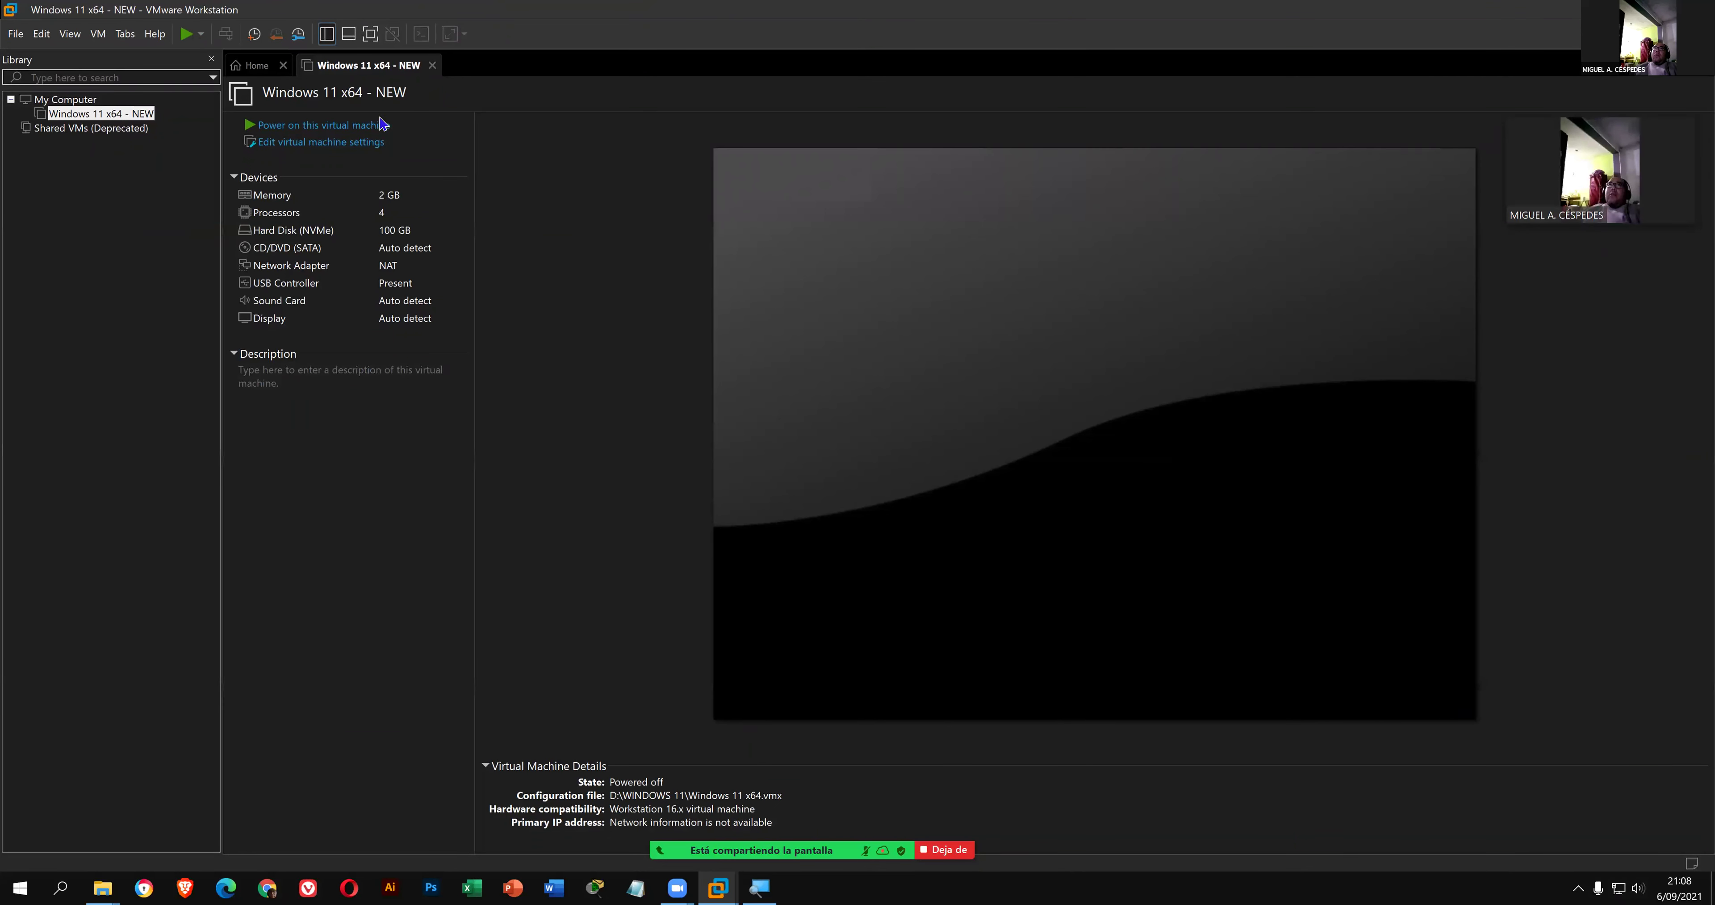
click(328, 142)
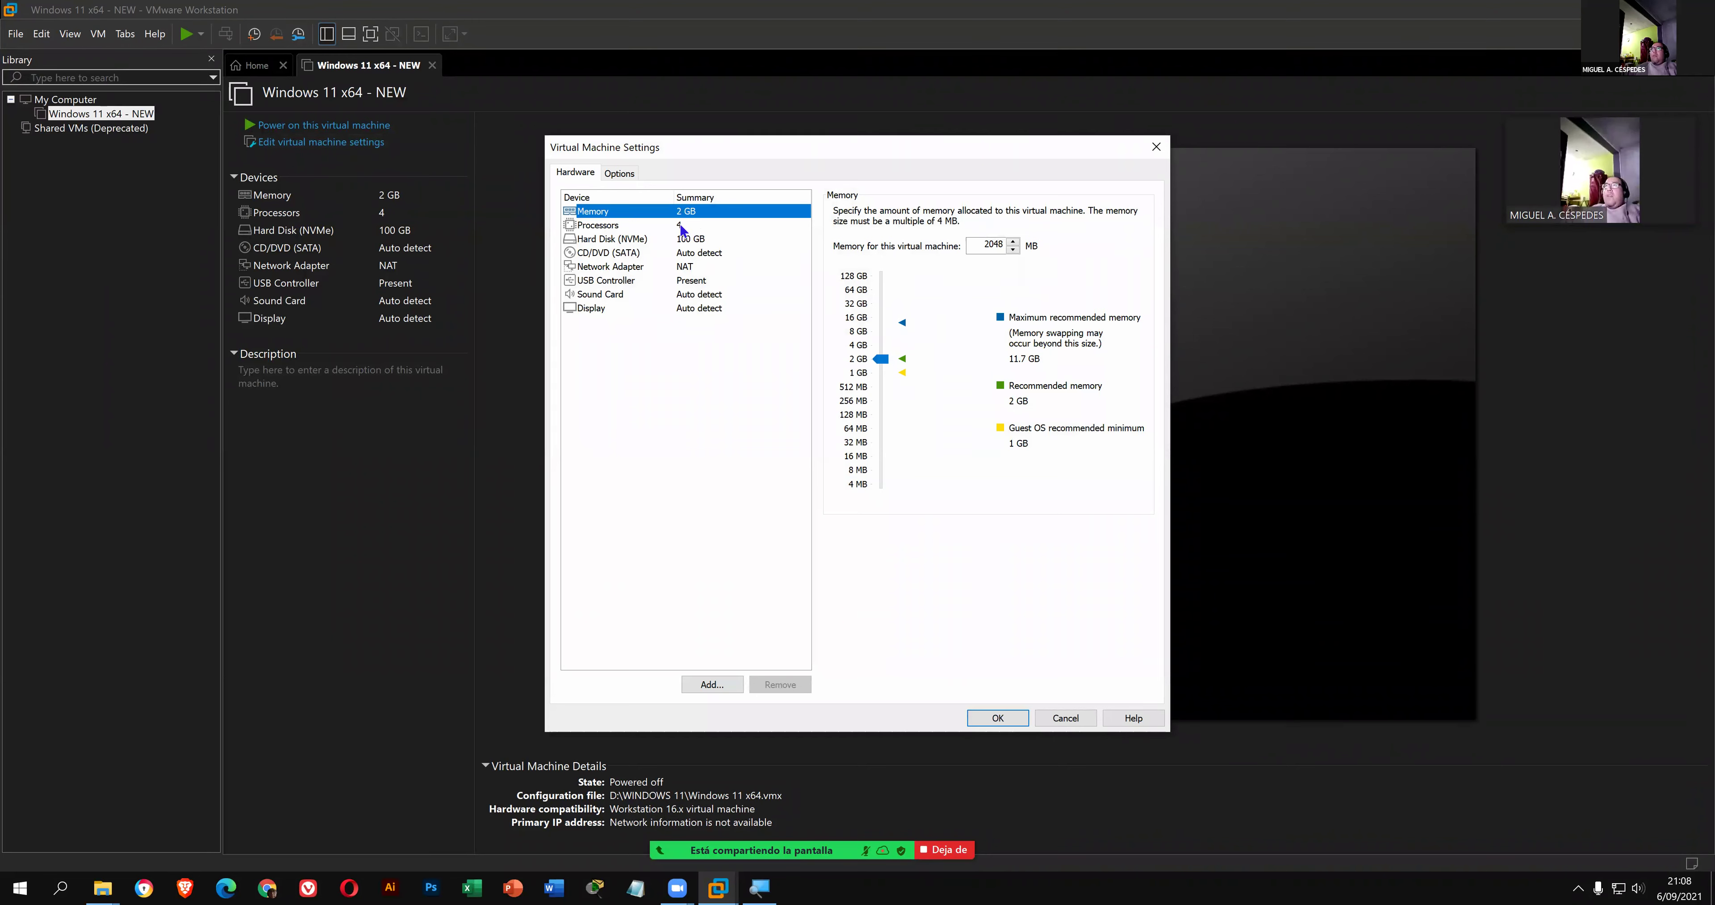
- Review the virtual machine's processor, CD/DVD, network adapter and hard disk settings as well as its general options
click(702, 230)
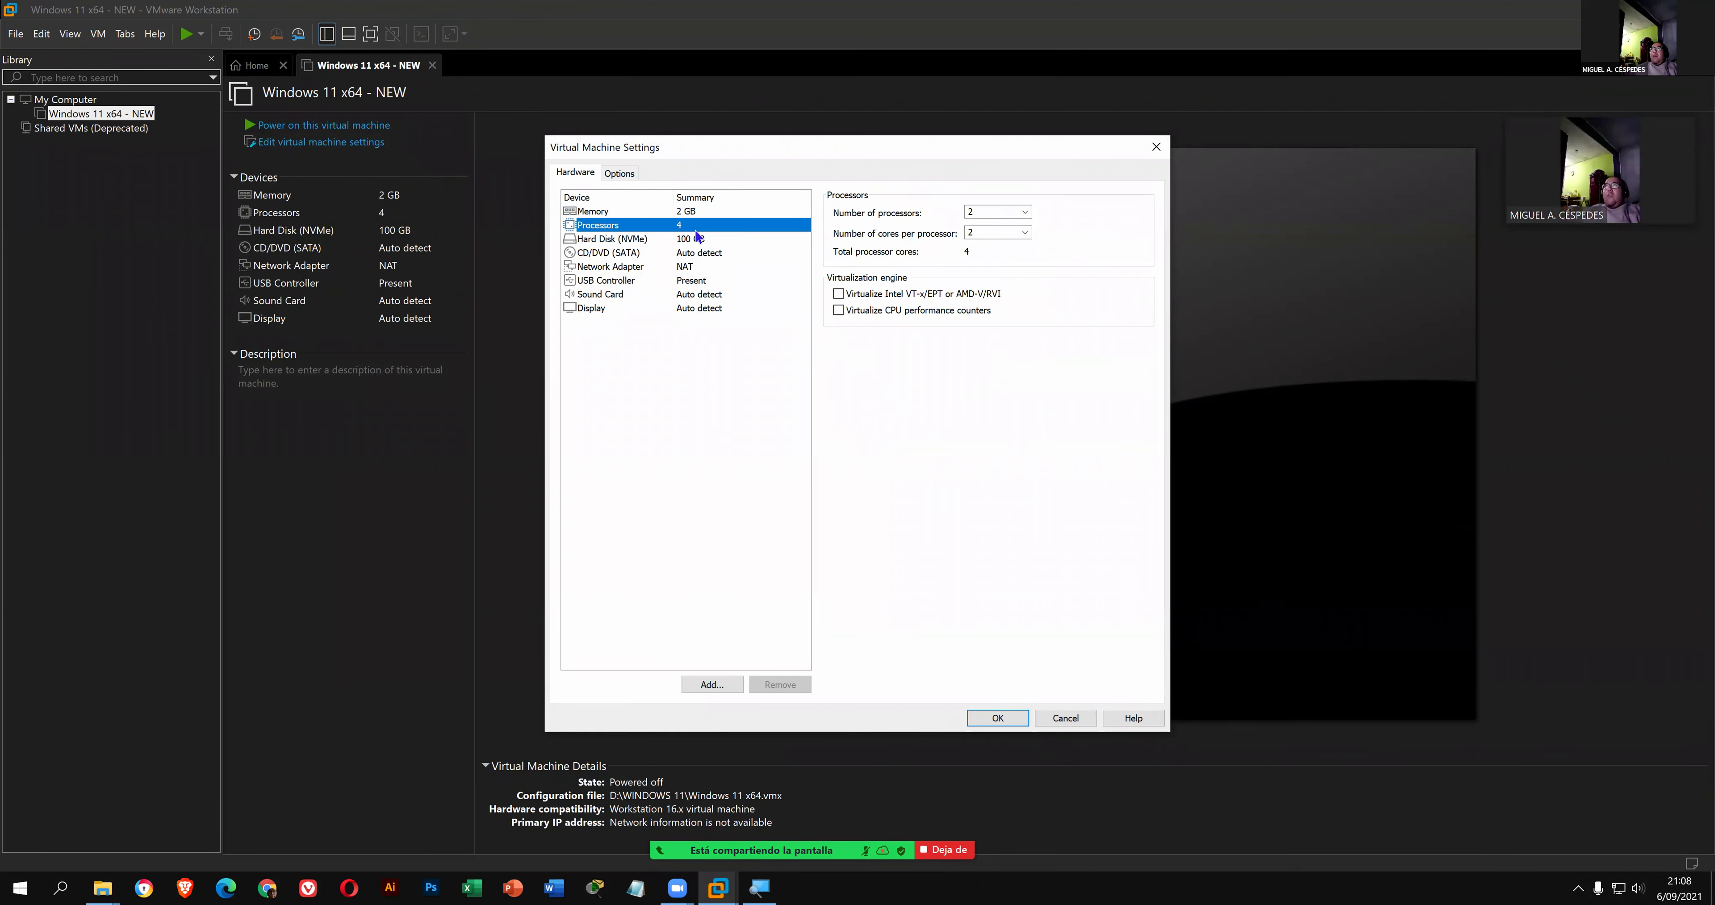
click(689, 253)
click(682, 268)
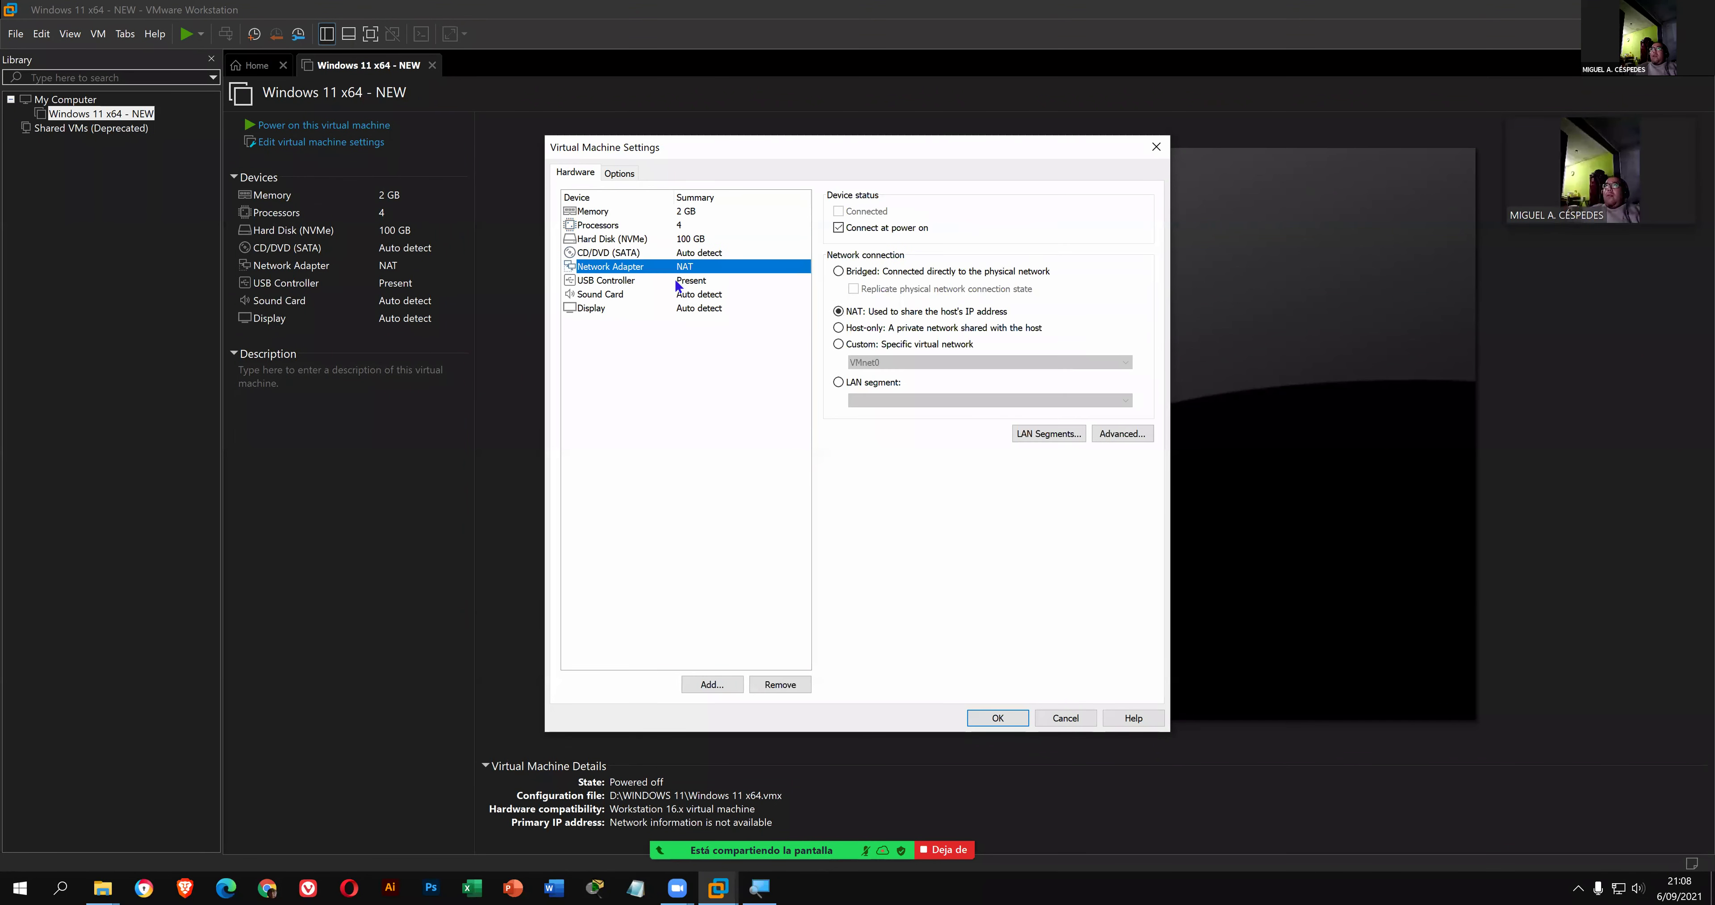
click(626, 174)
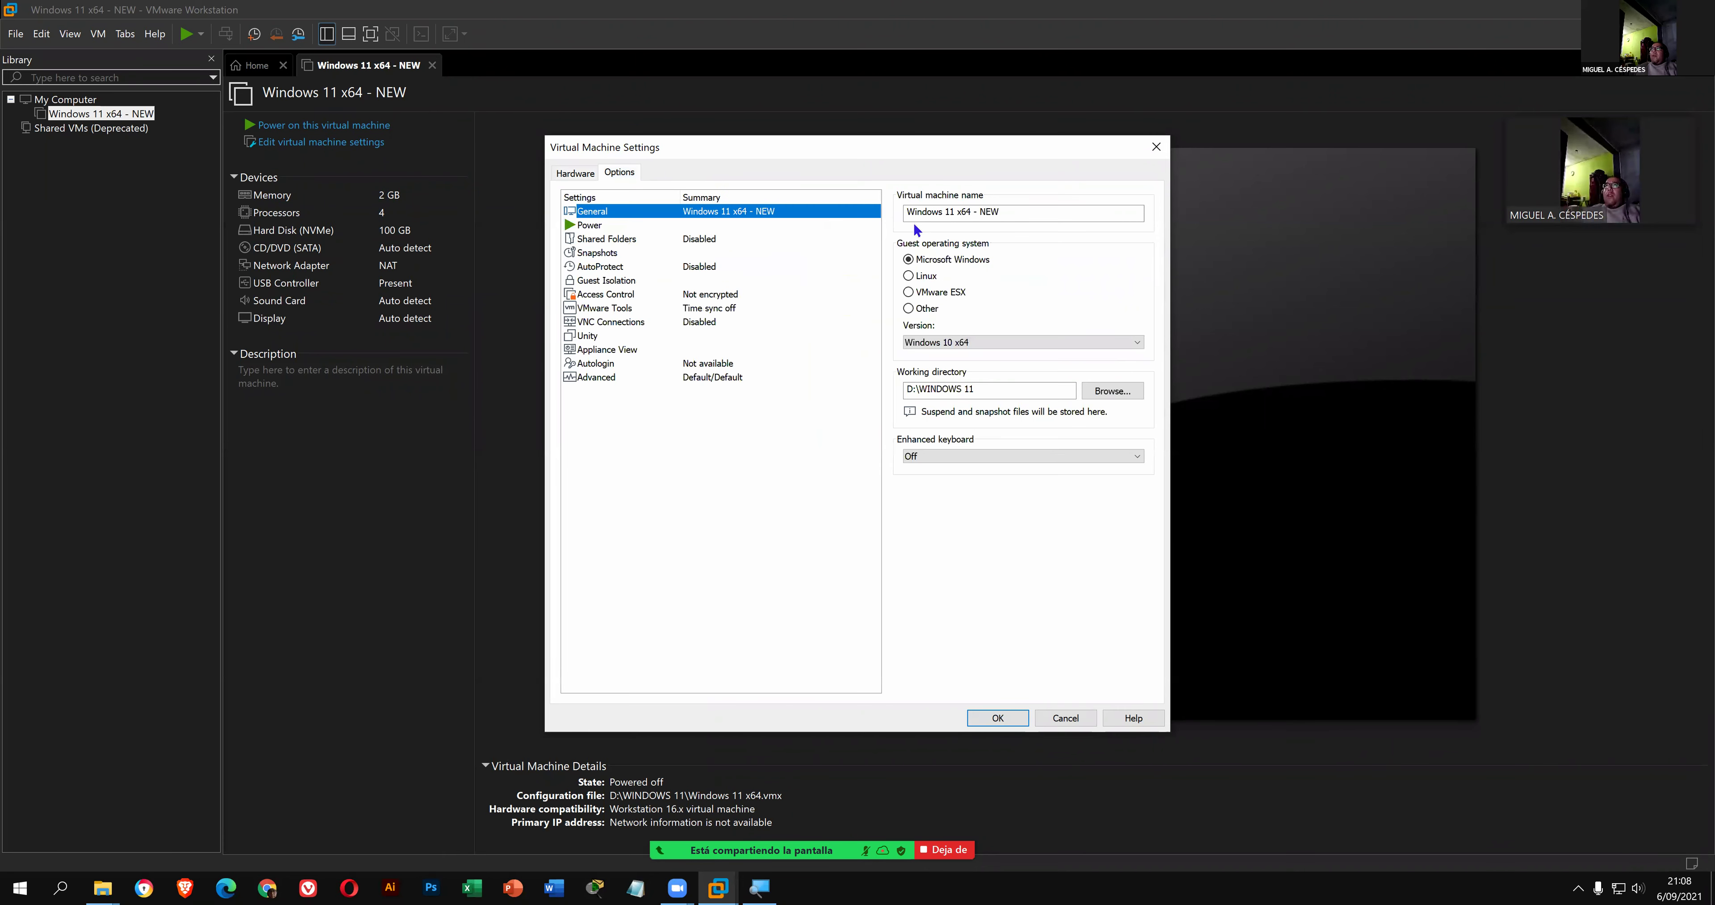
click(575, 173)
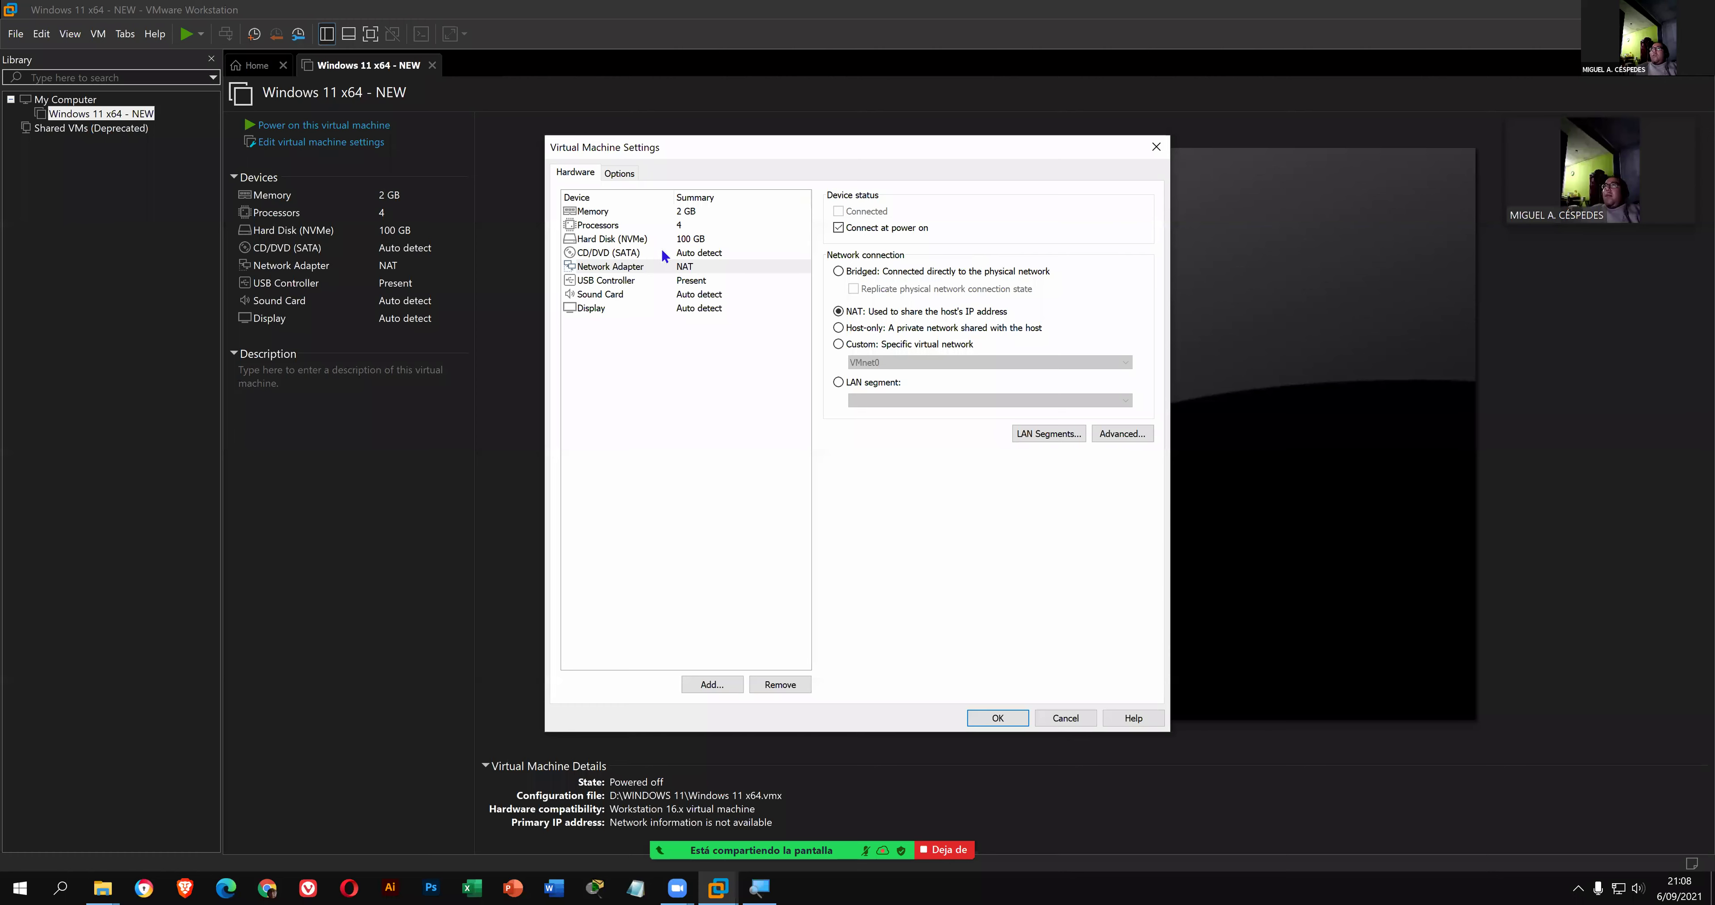
click(651, 237)
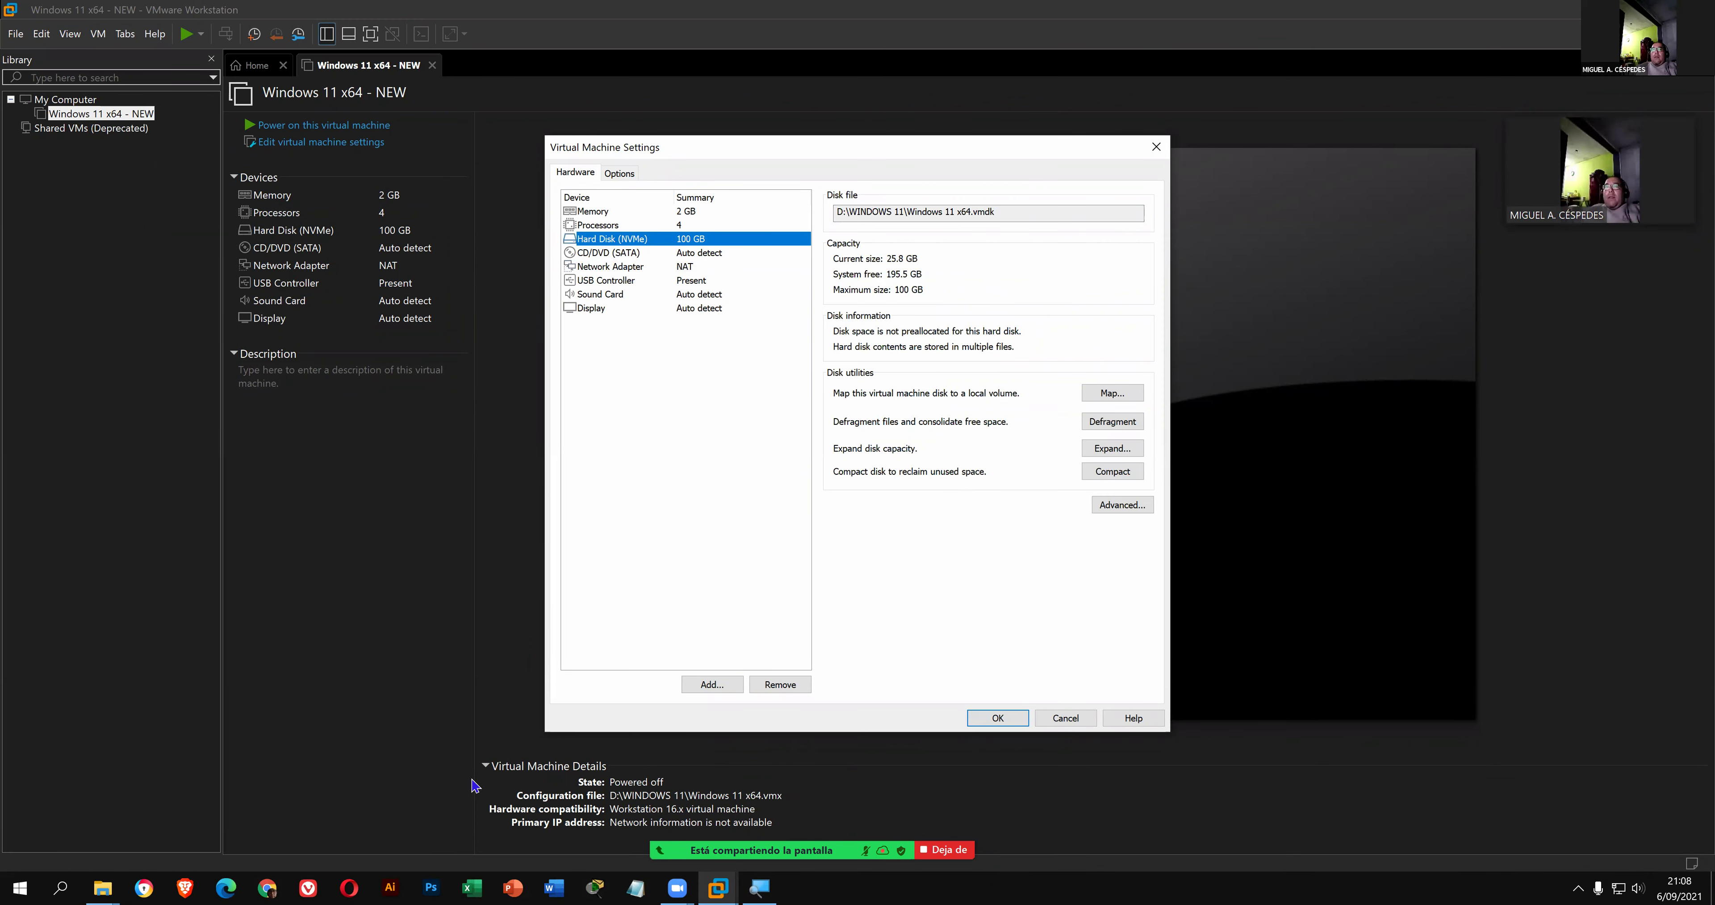
- Display the properties of the WINDOWS 11 folder on SOFTWARE 2021 (D:) in File Explorer to check its size
key(super+e)
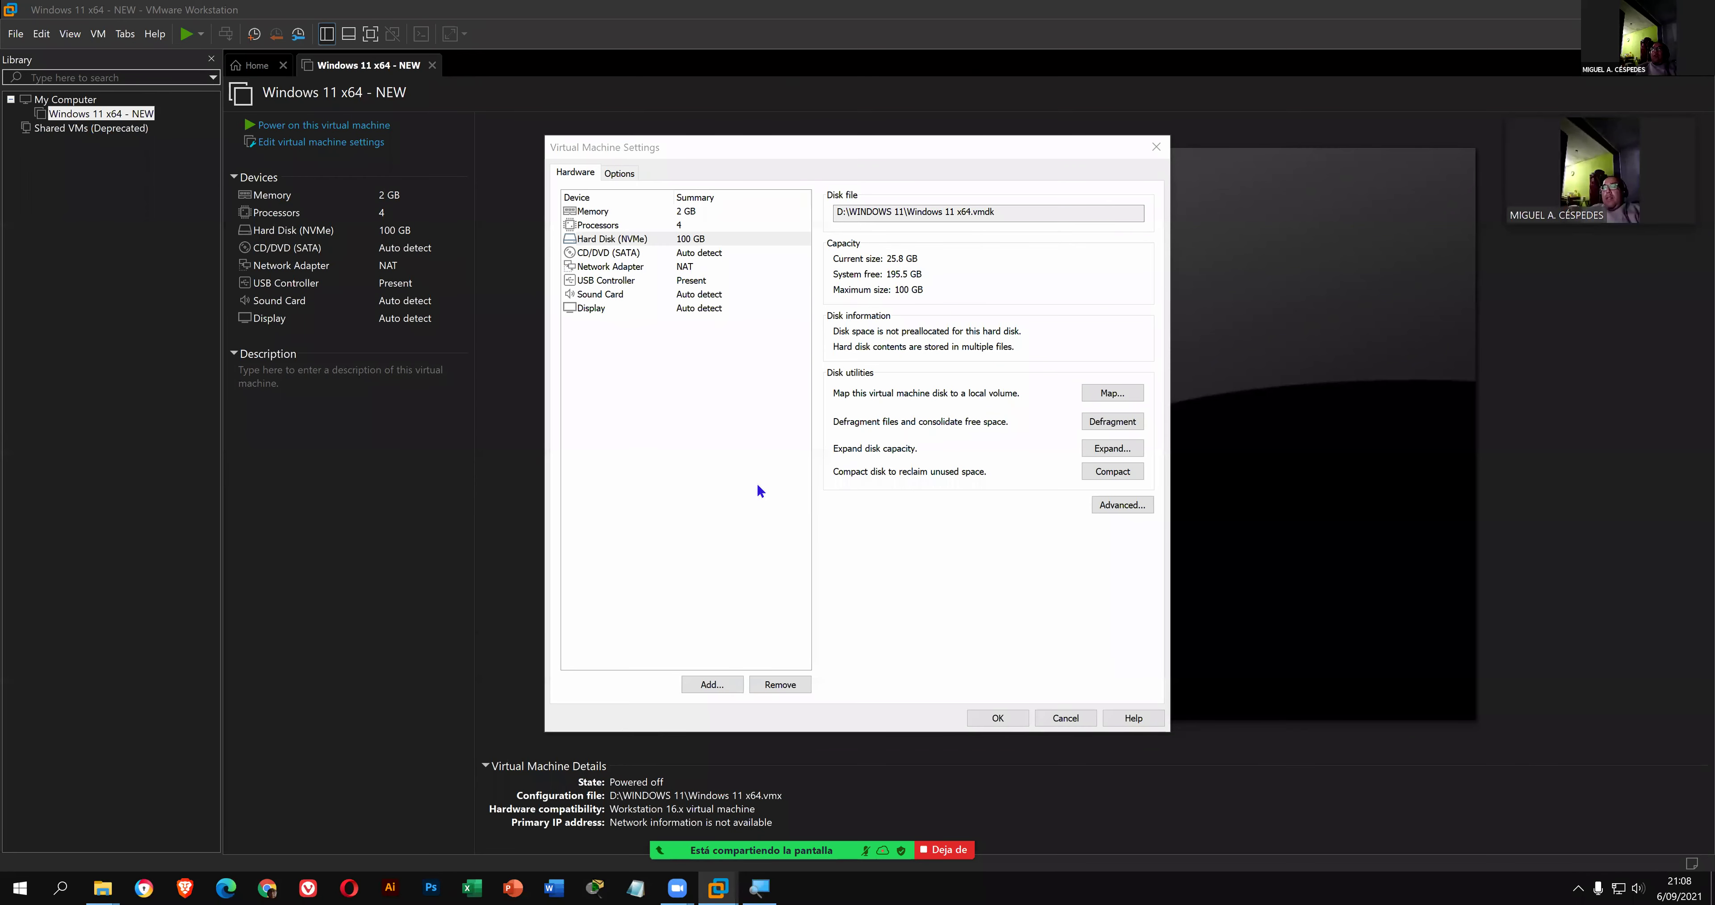
click(230, 345)
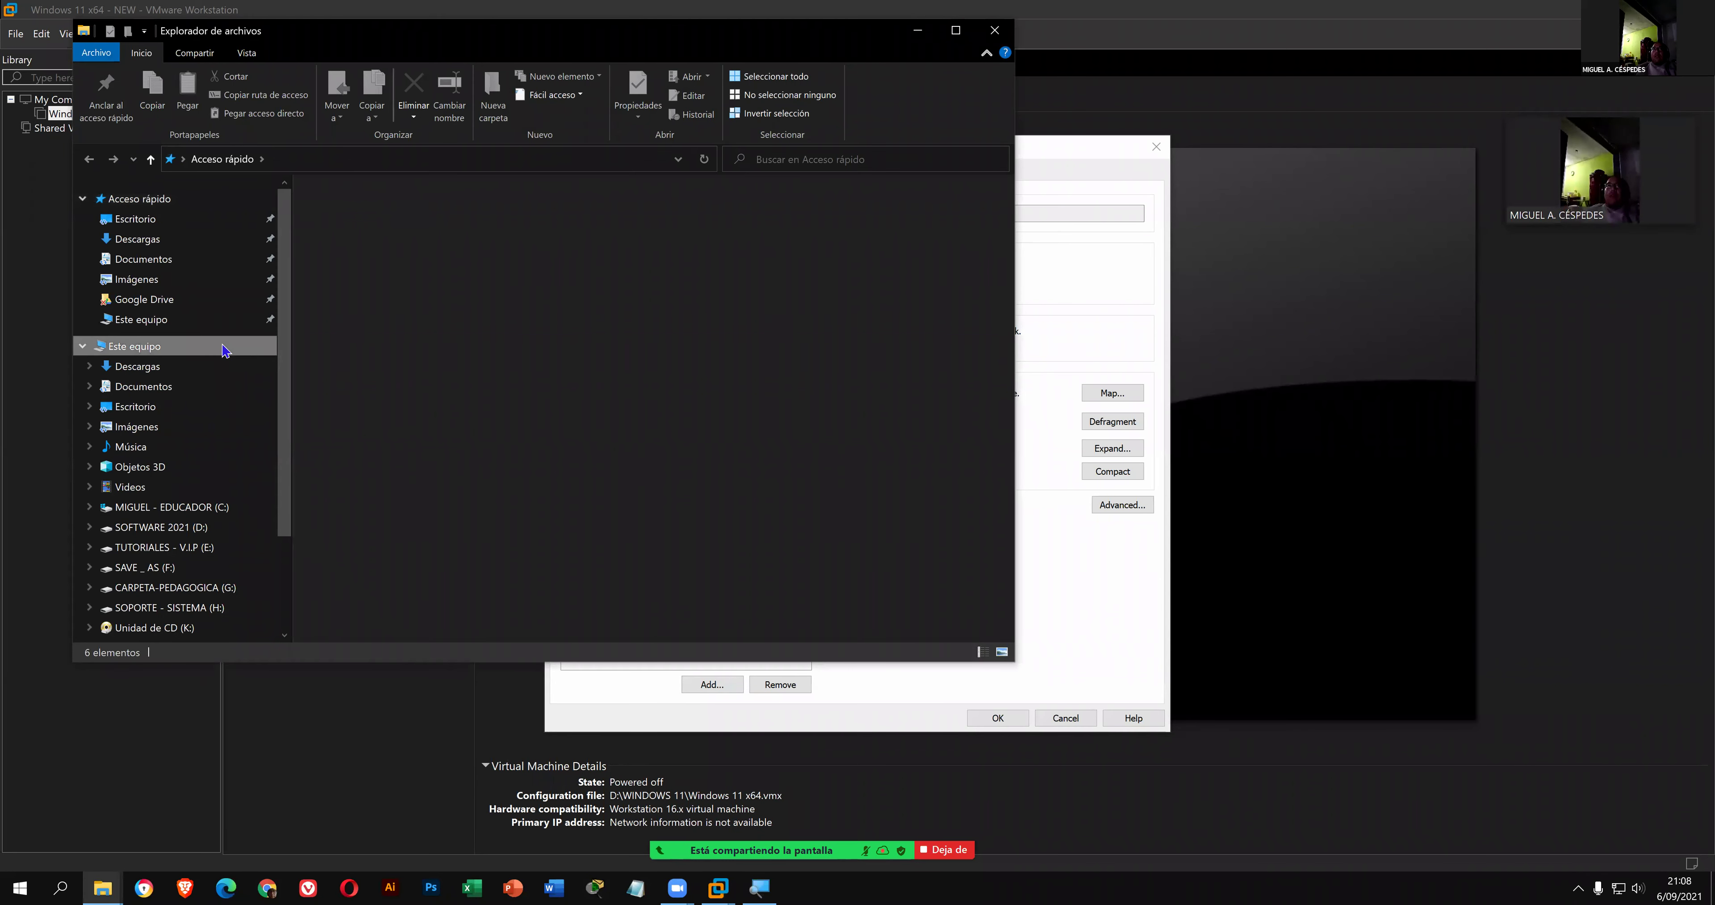
double_click(666, 268)
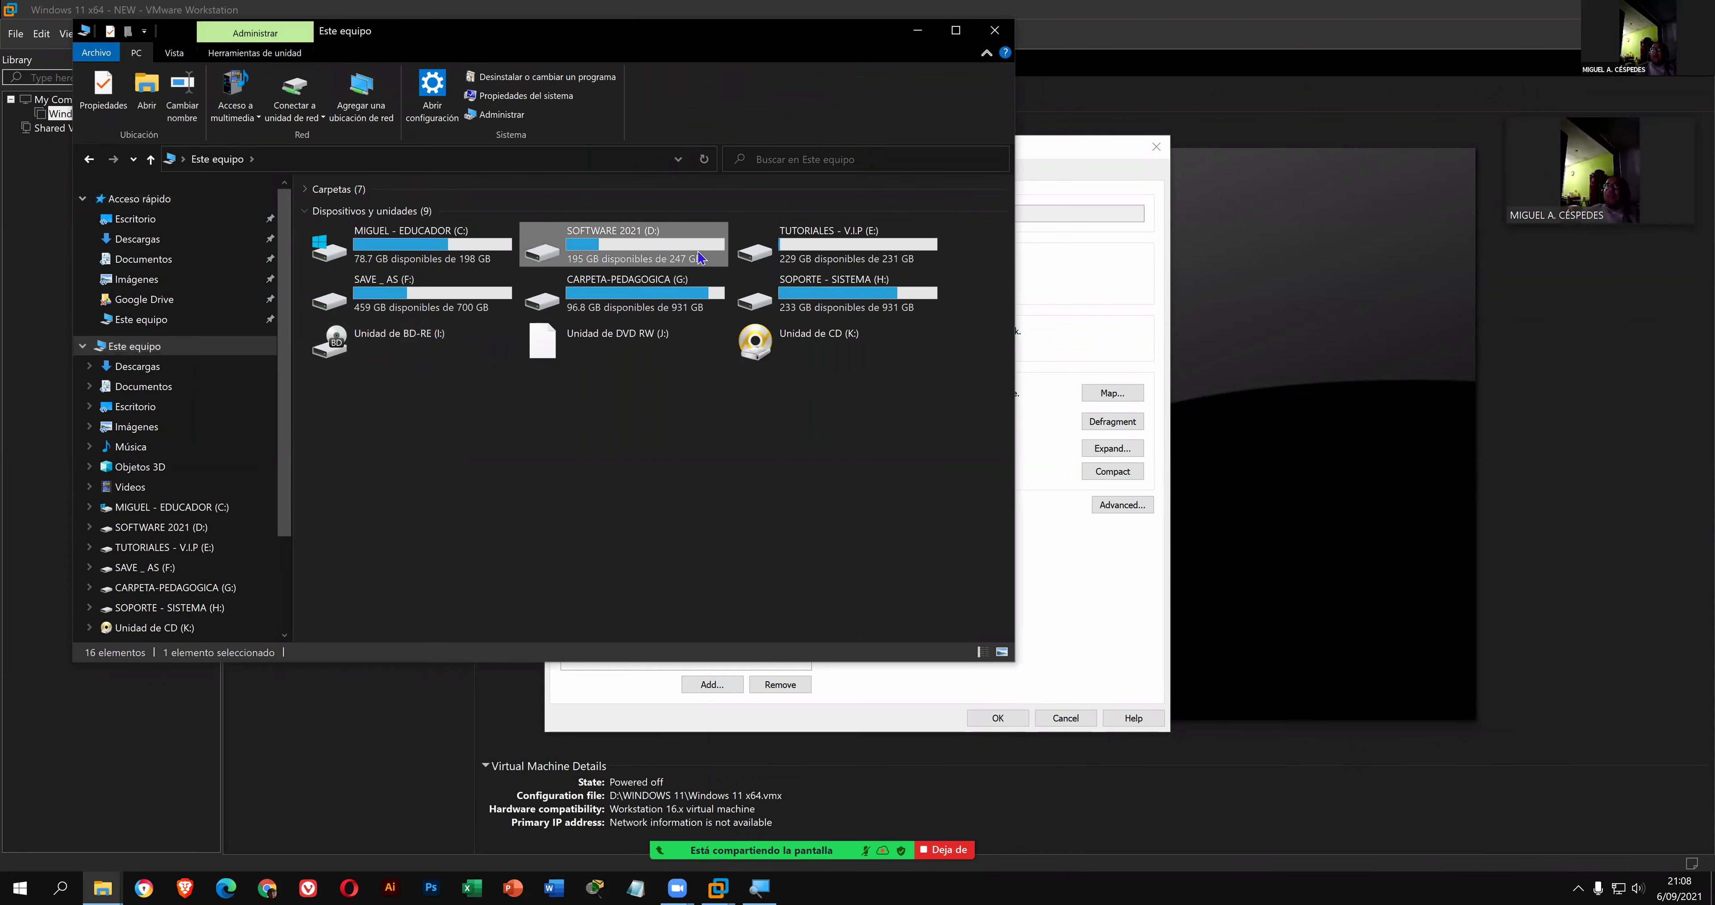
click(402, 234)
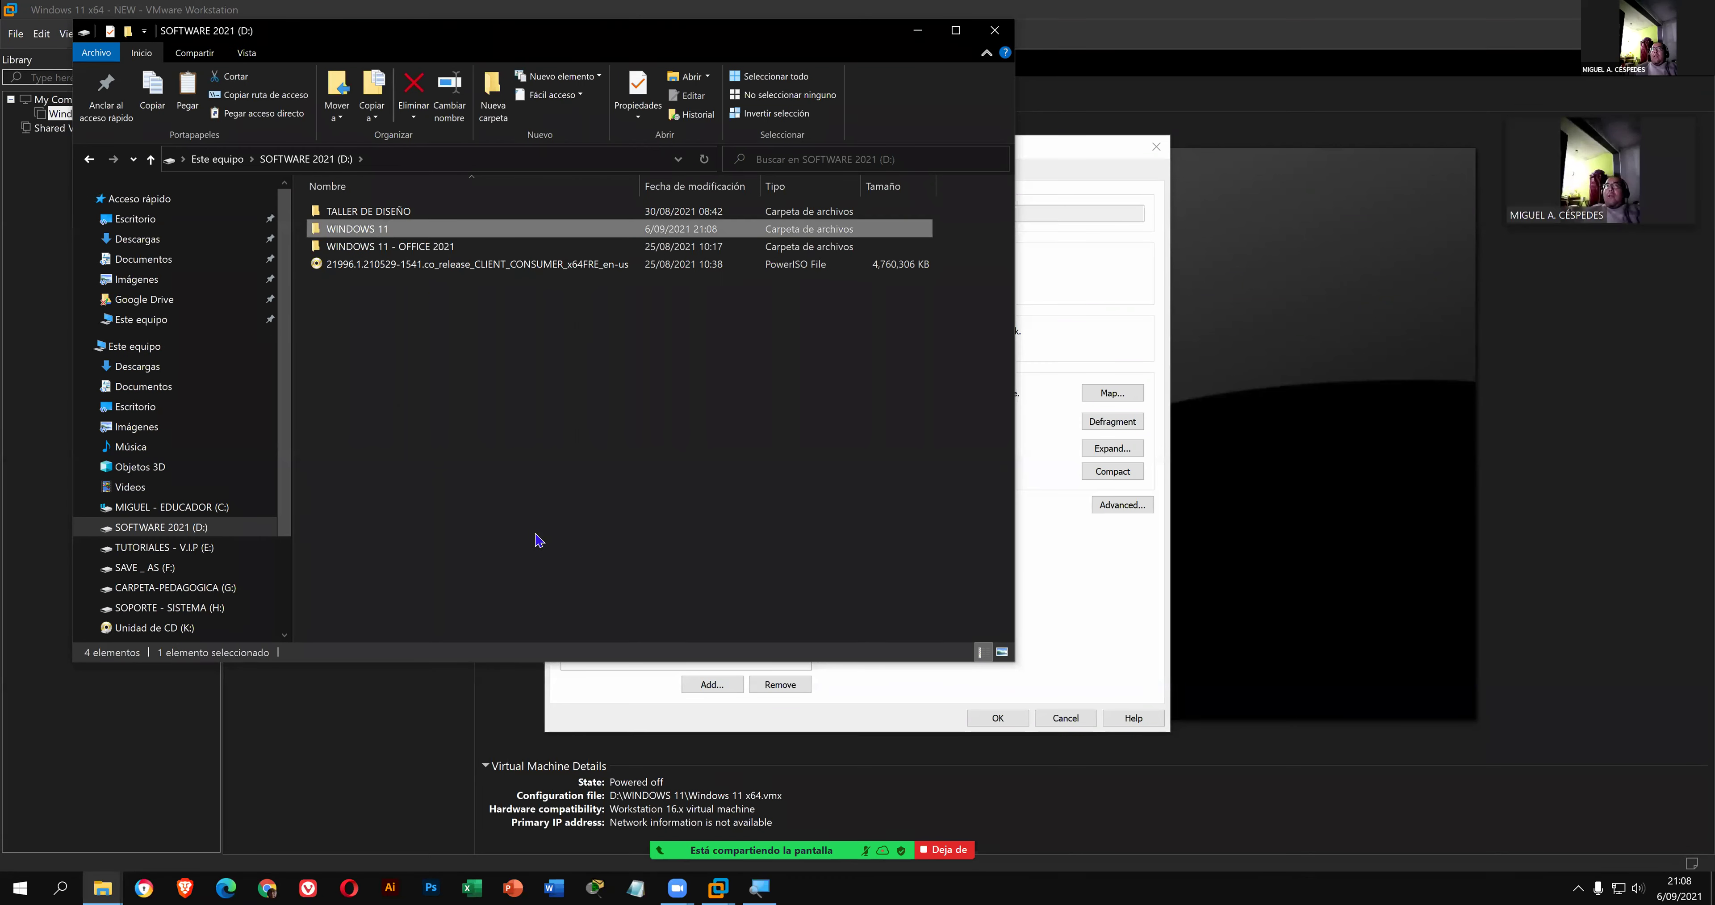
key(shift+F10)
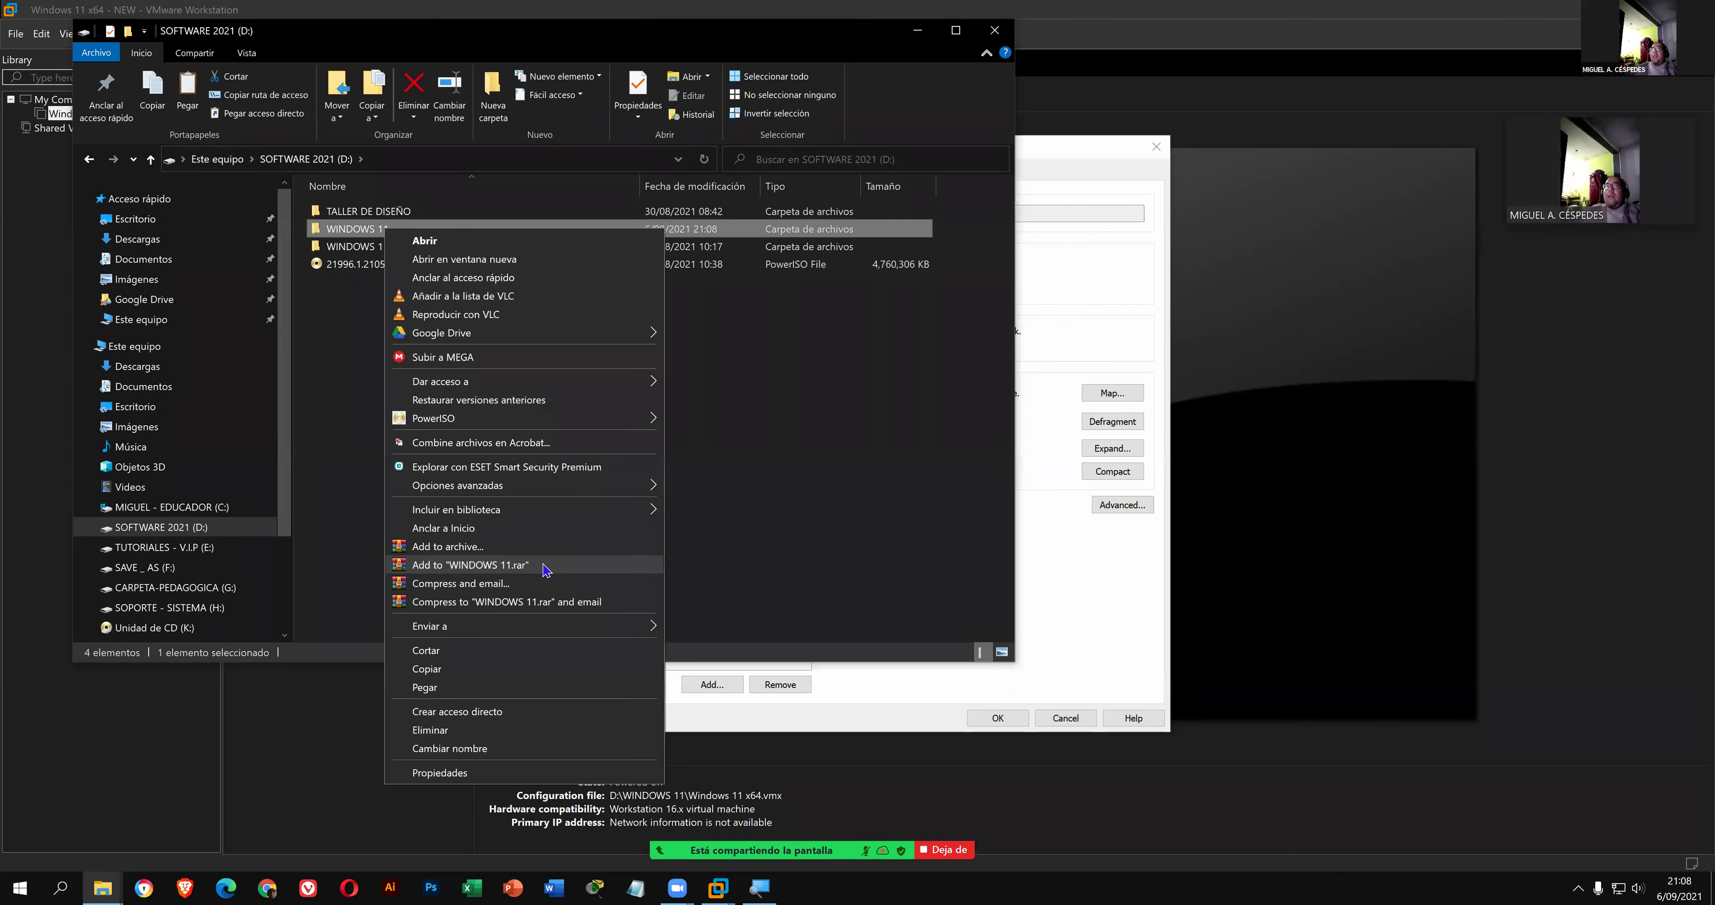
click(499, 774)
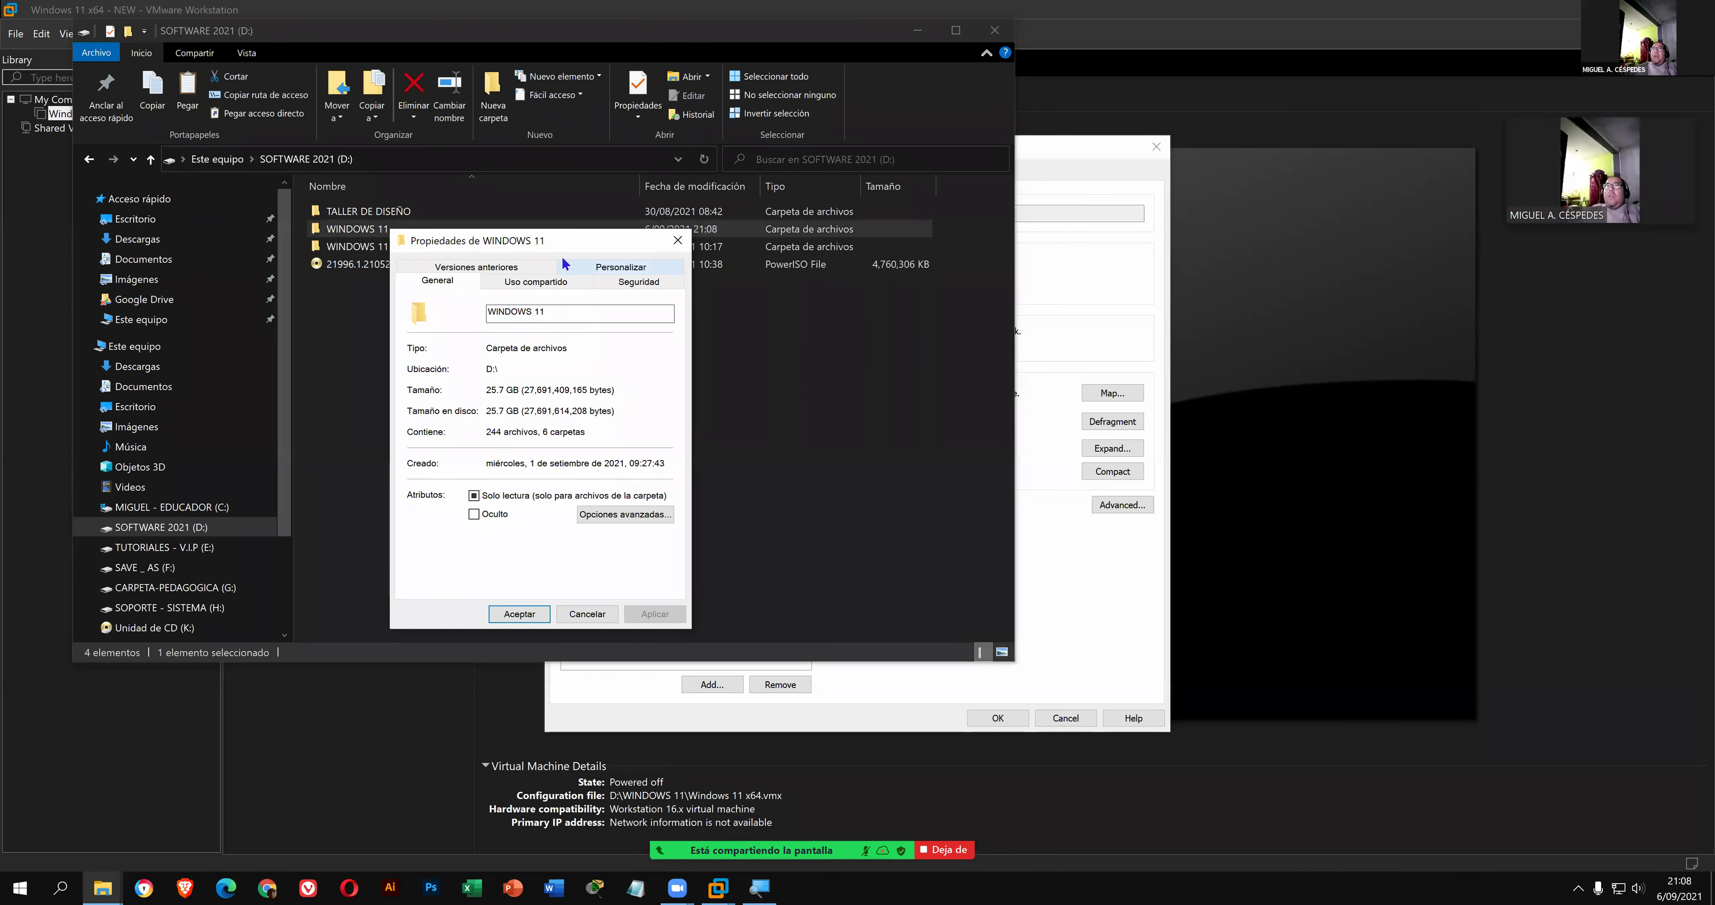
drag(556, 253, 450, 390)
- Display the properties of the WINDOWS 11 - OFFICE 2021 folder beside those of WINDOWS 11 to compare their sizes
right_click(408, 251)
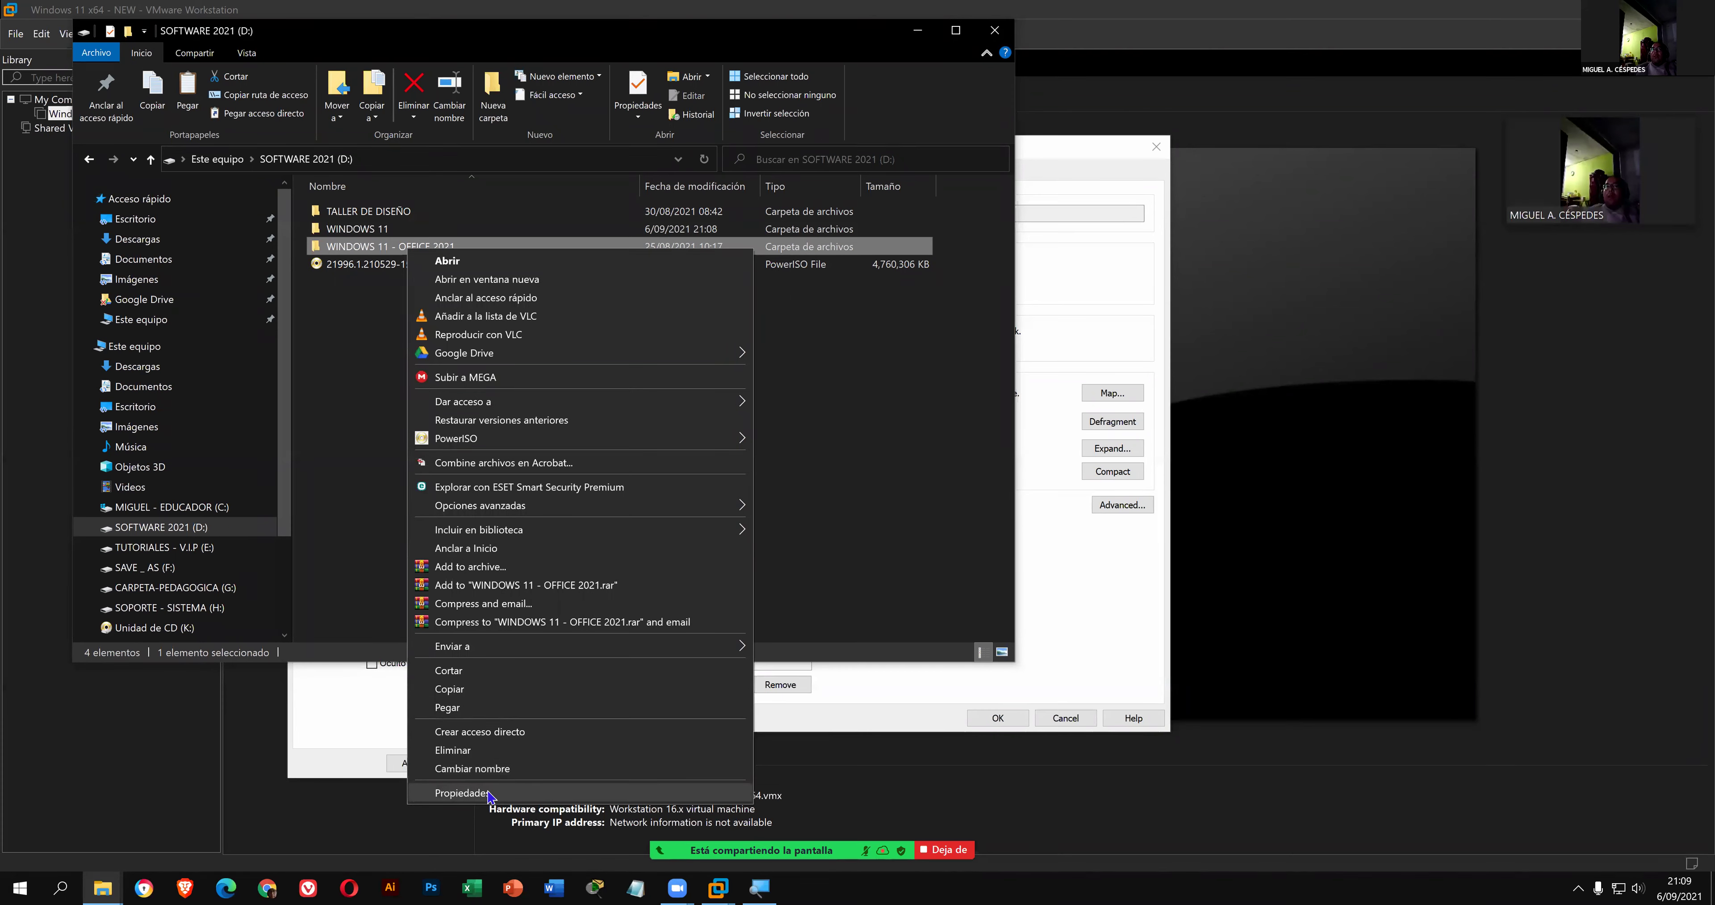
click(491, 794)
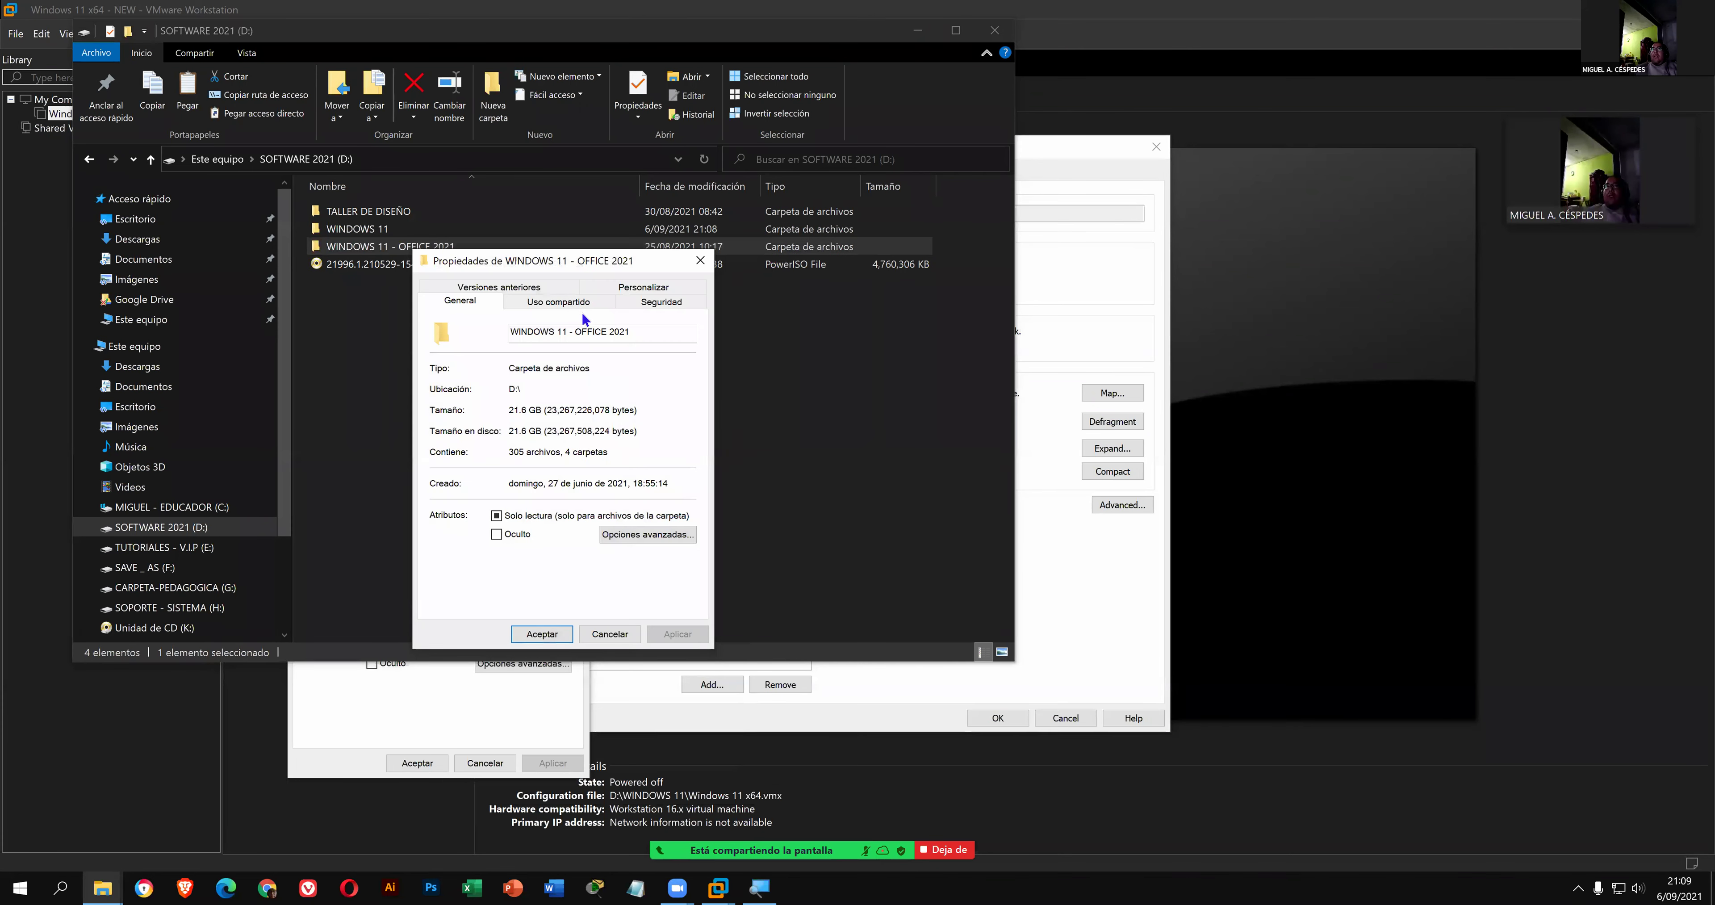
click(579, 256)
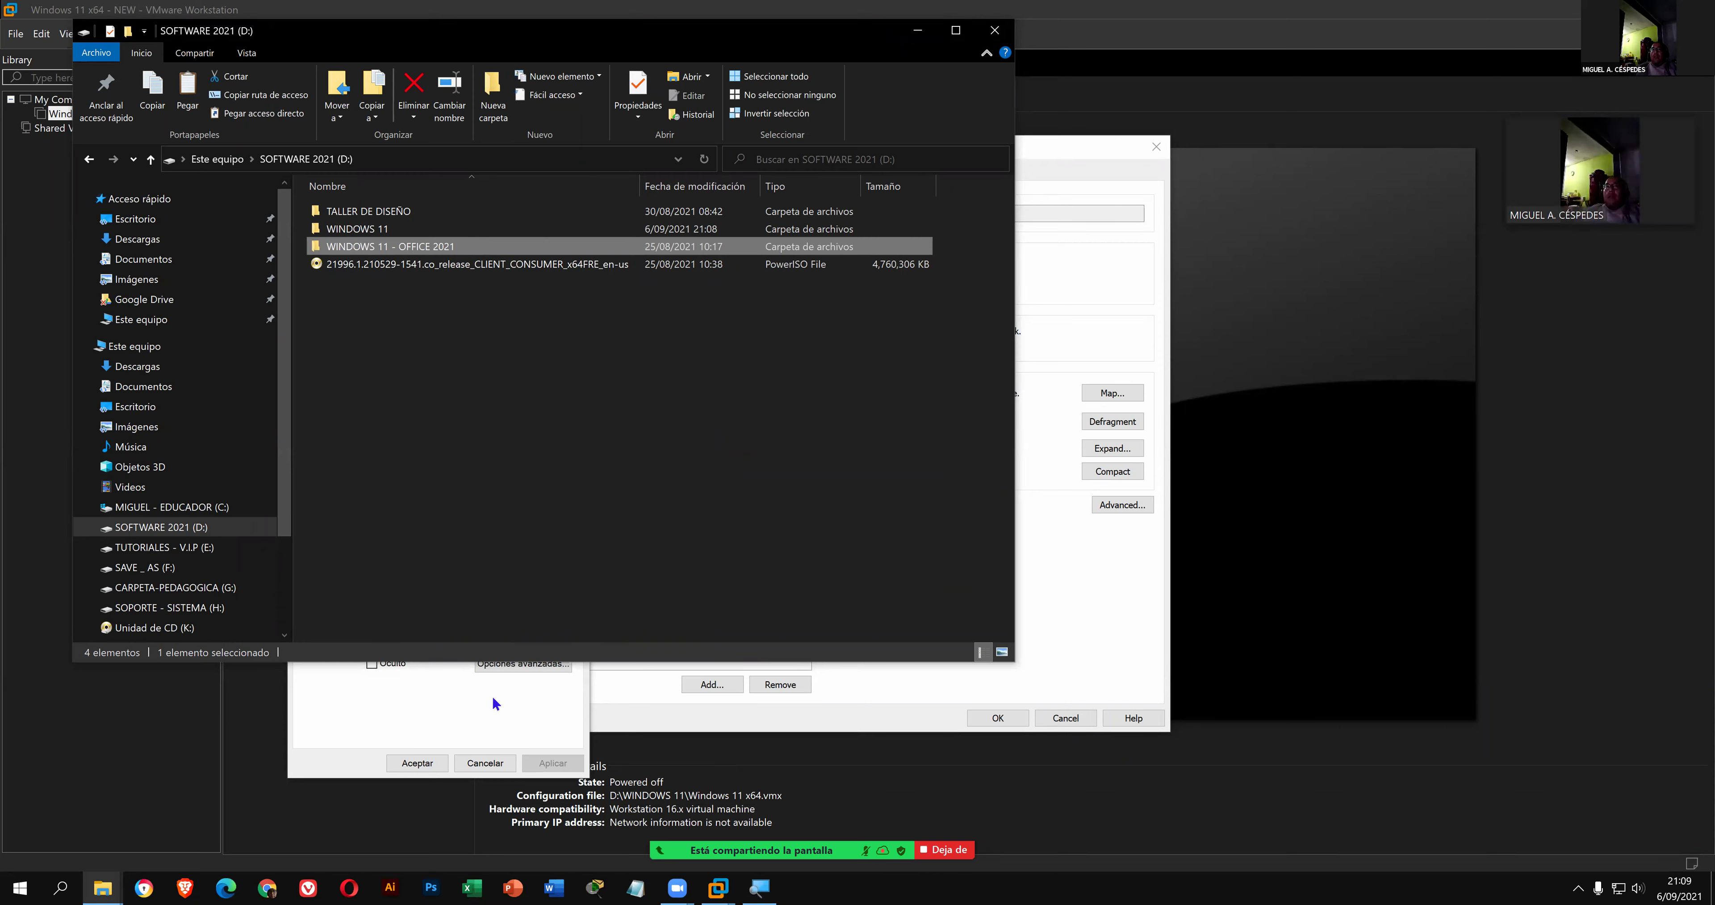
mouse_move(103, 889)
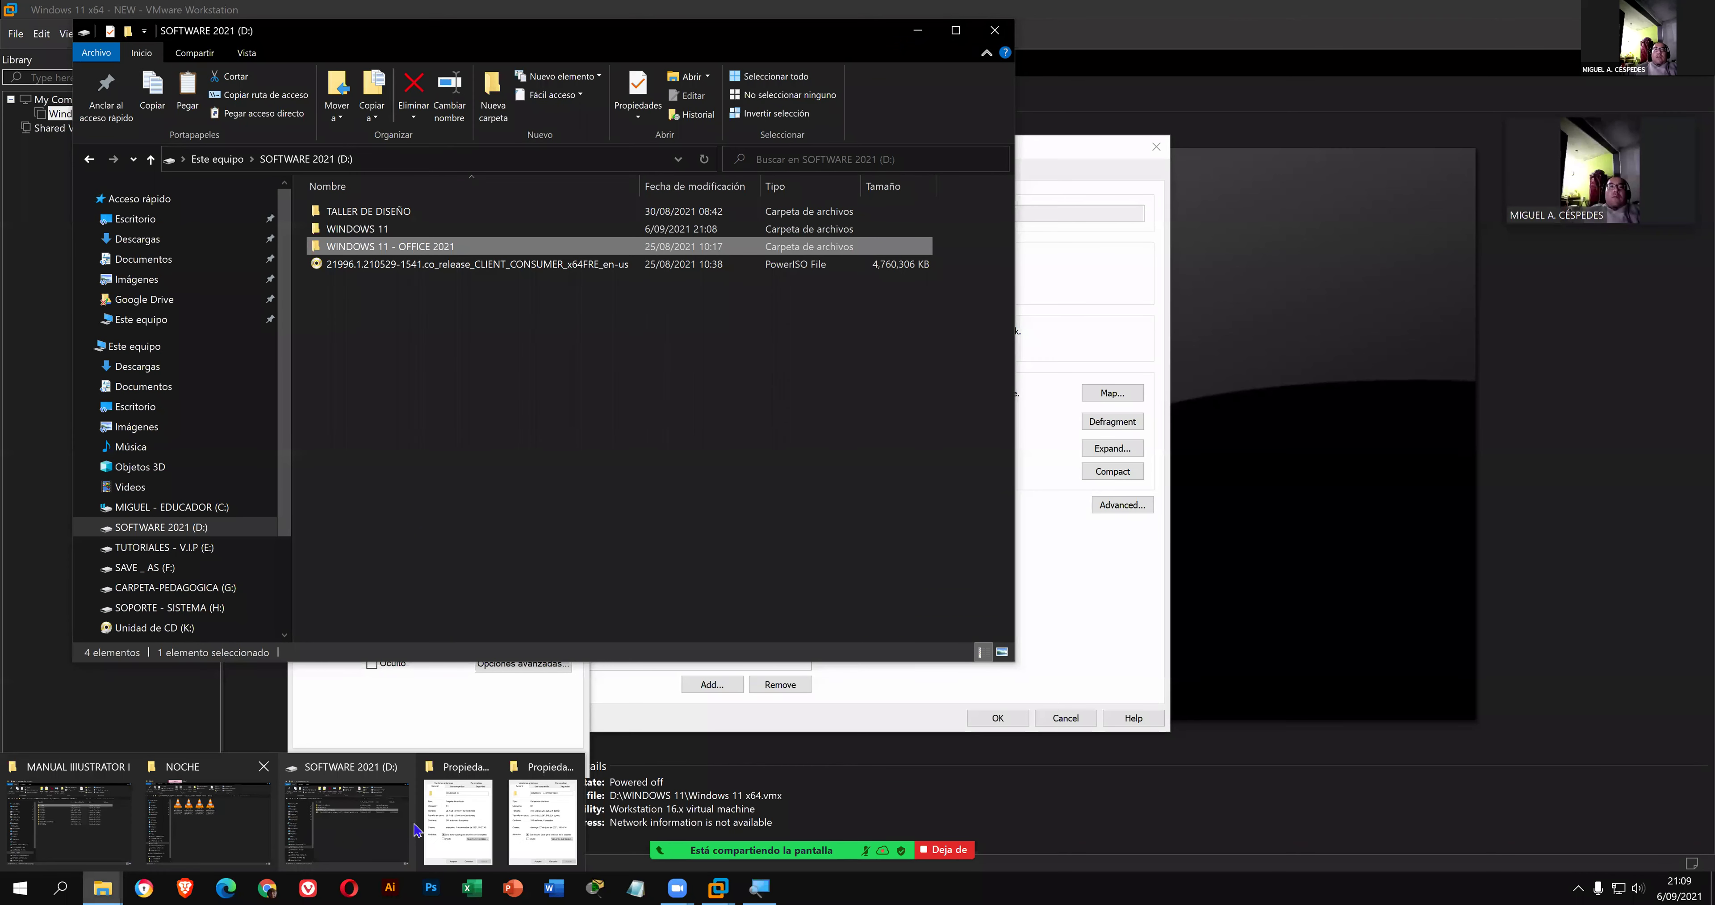
click(534, 810)
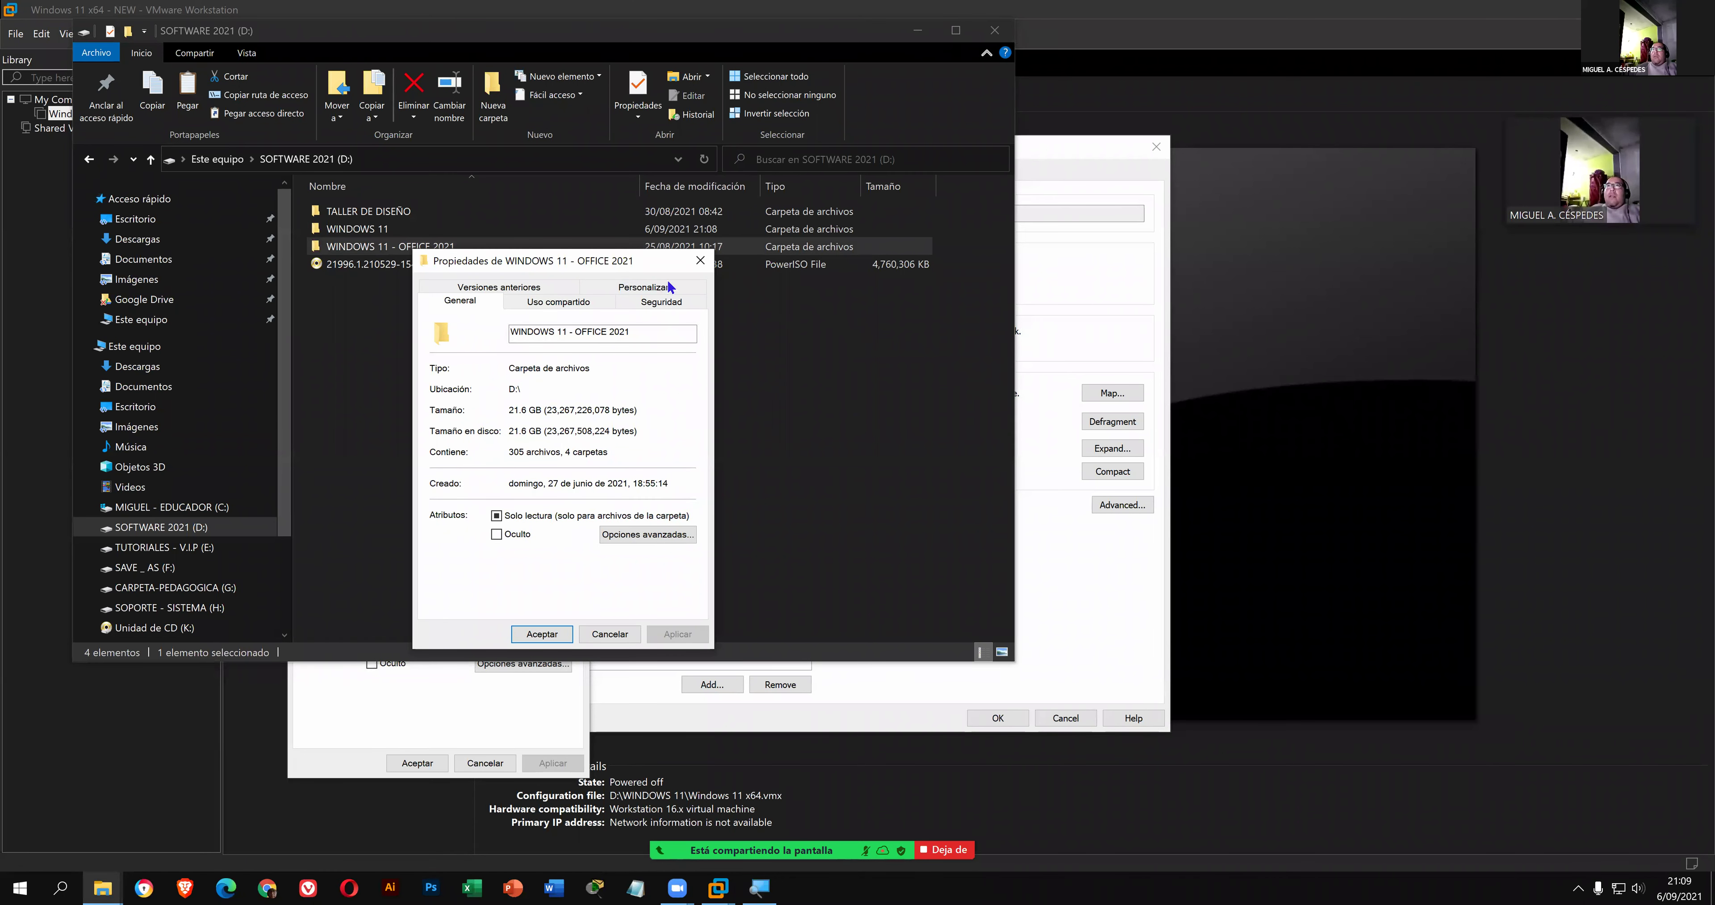
drag(570, 642, 485, 715)
click(482, 717)
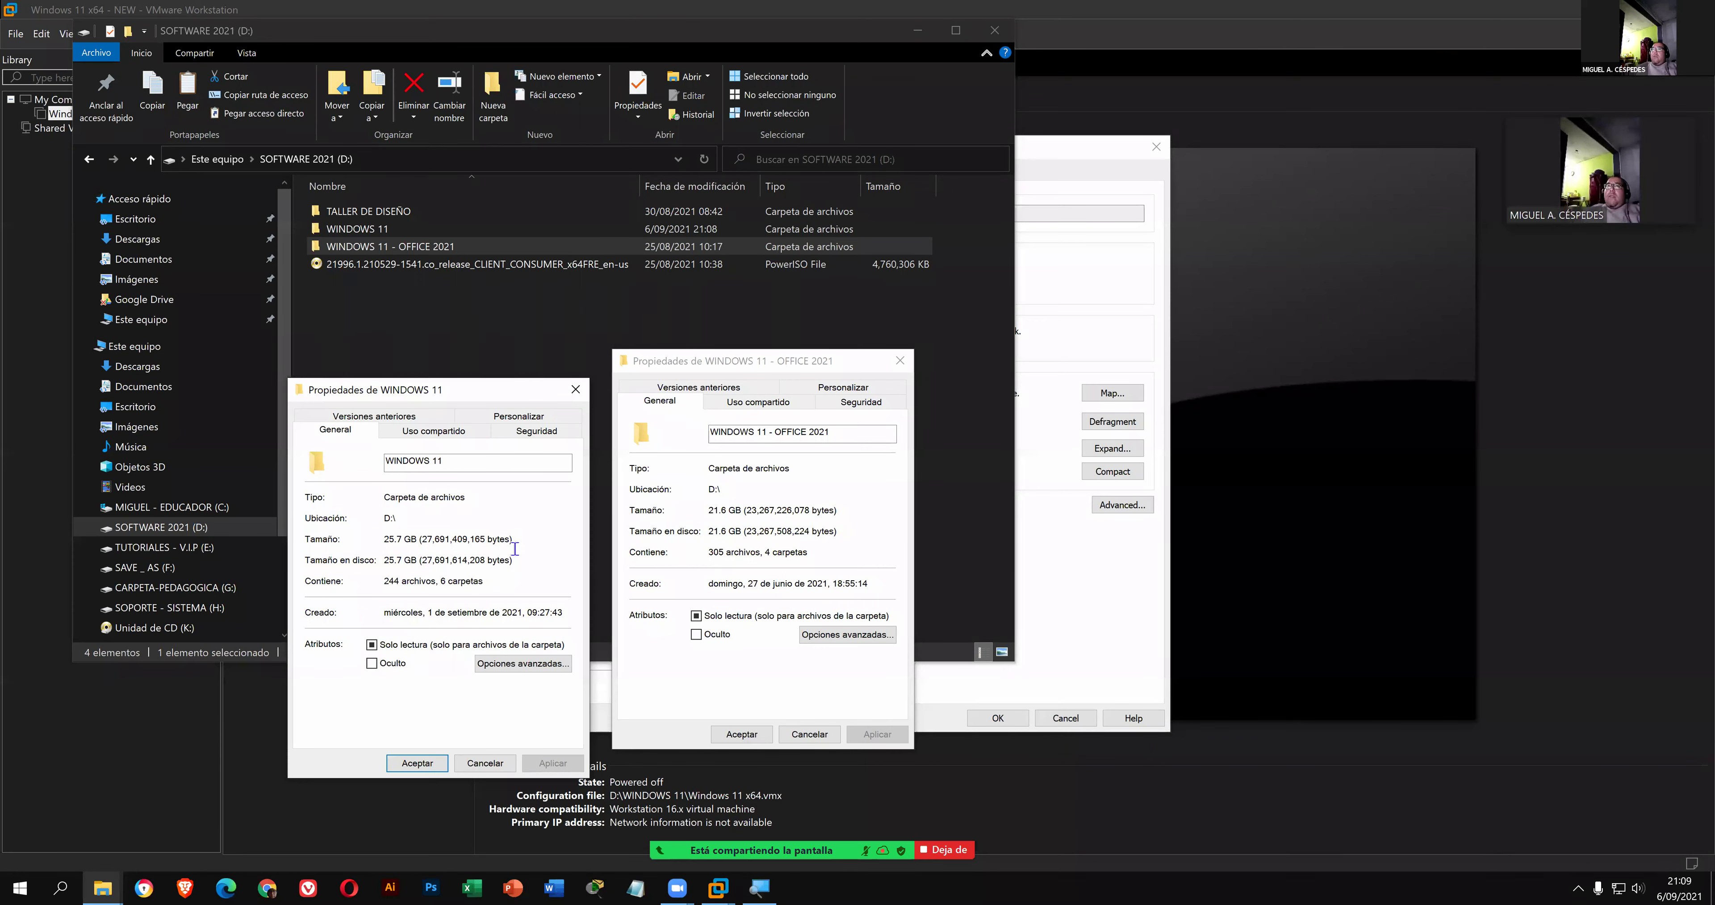
- Close both folder property windows and File Explorer, and dismiss the virtual machine settings without saving
click(900, 360)
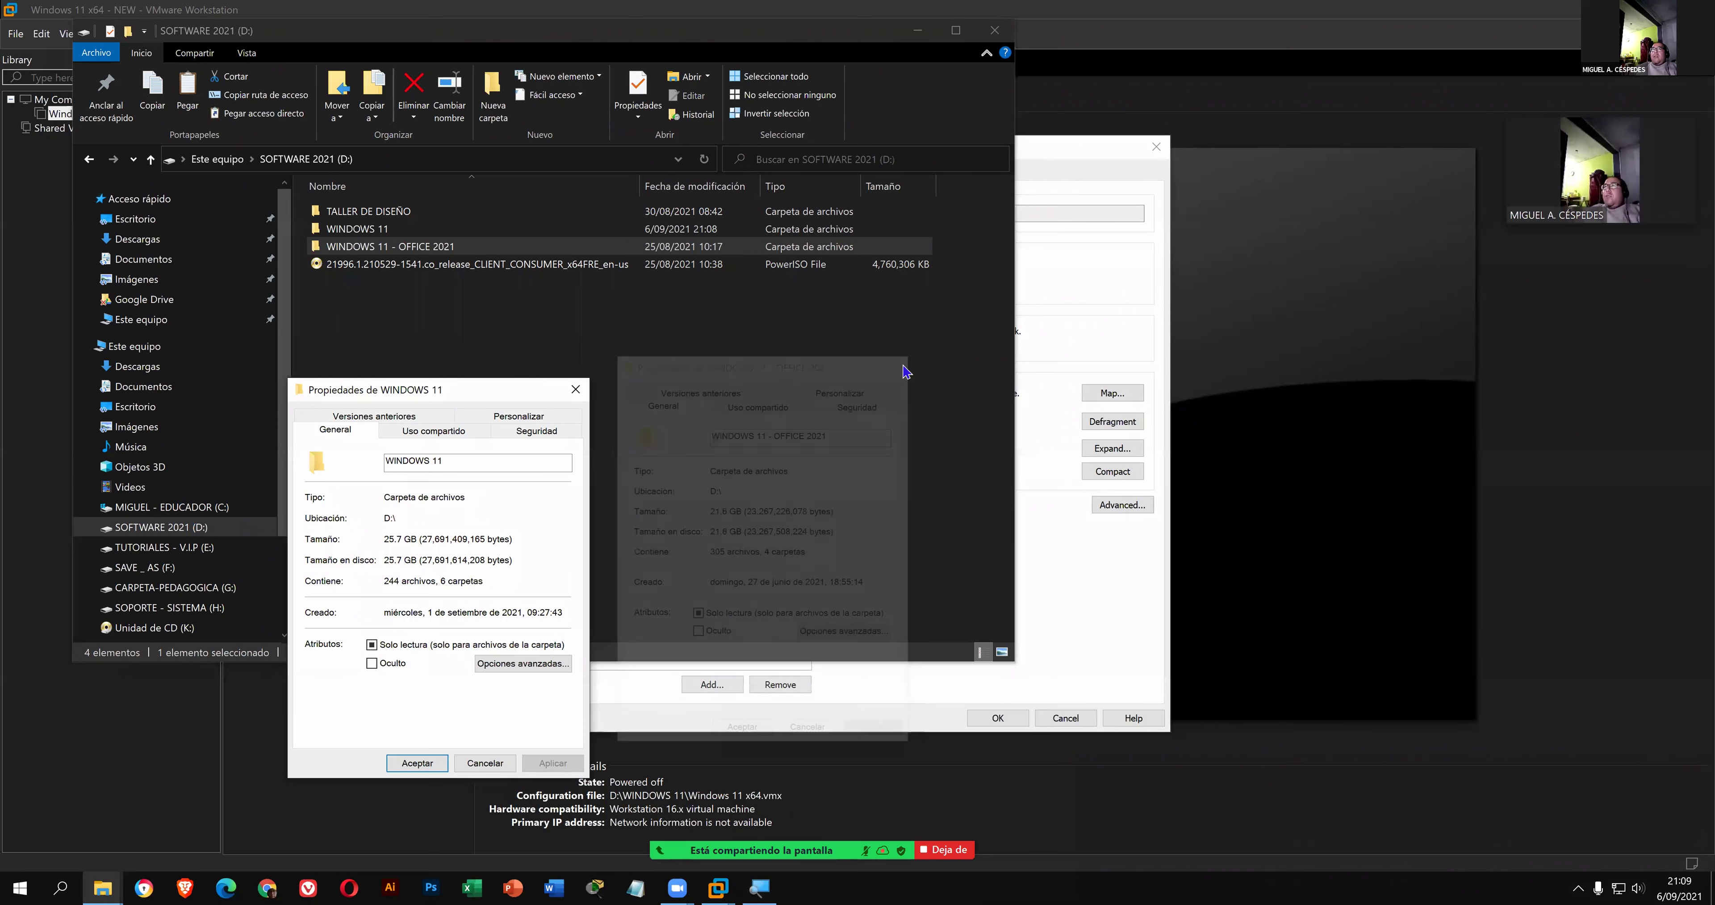
click(582, 394)
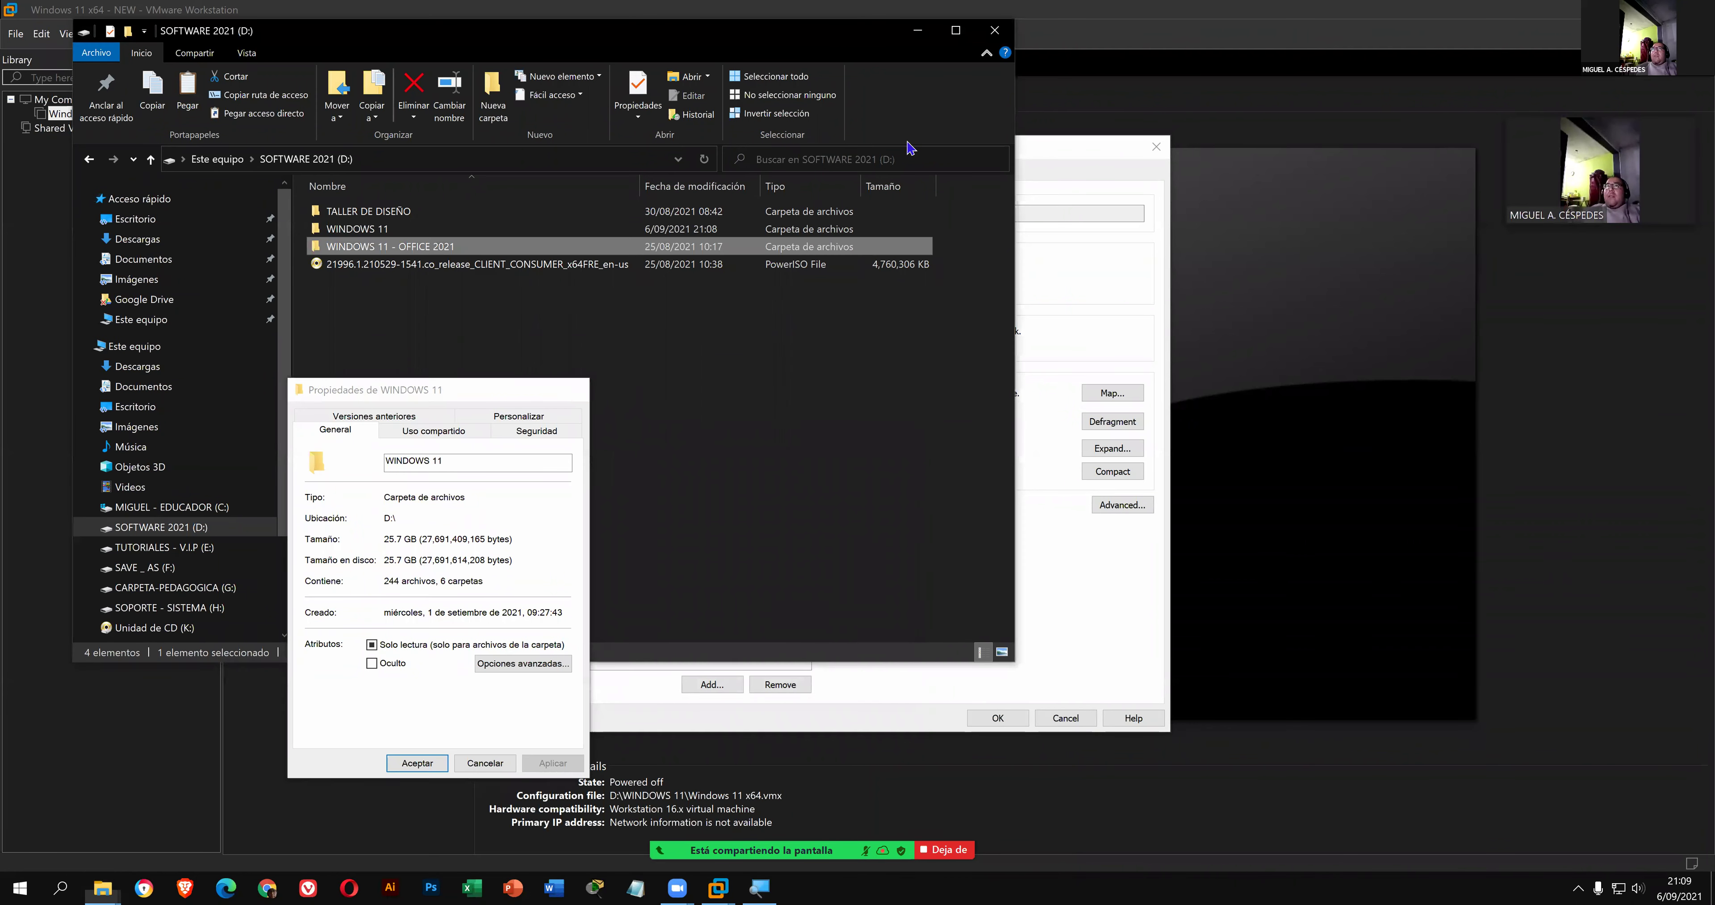
click(995, 35)
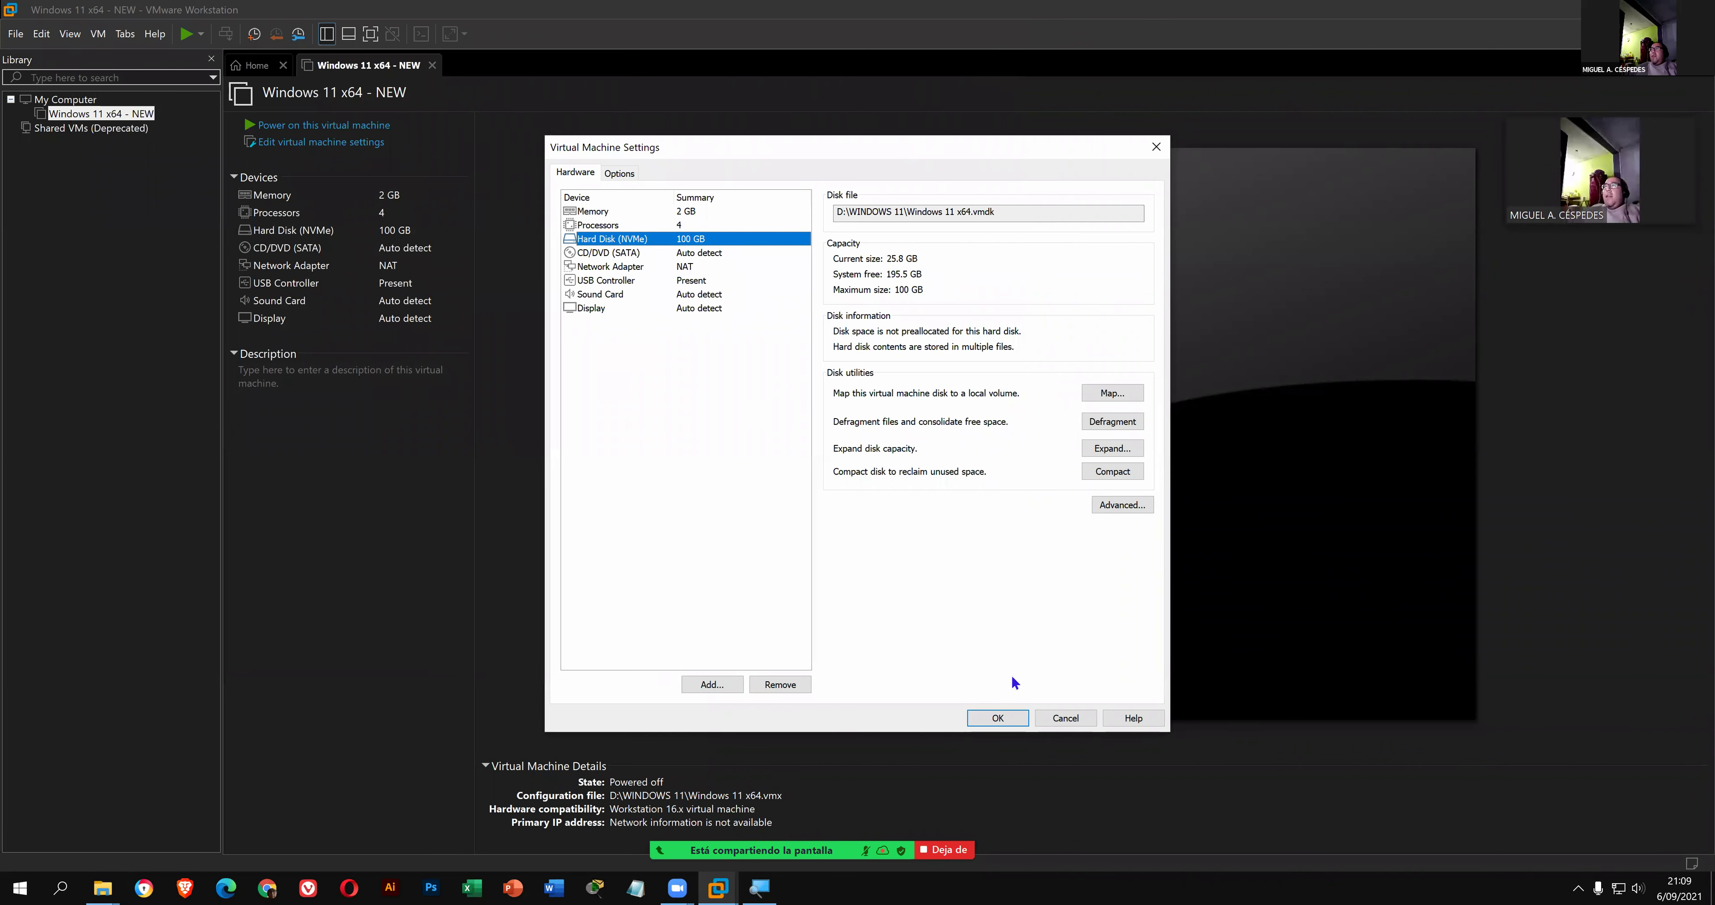
click(1051, 723)
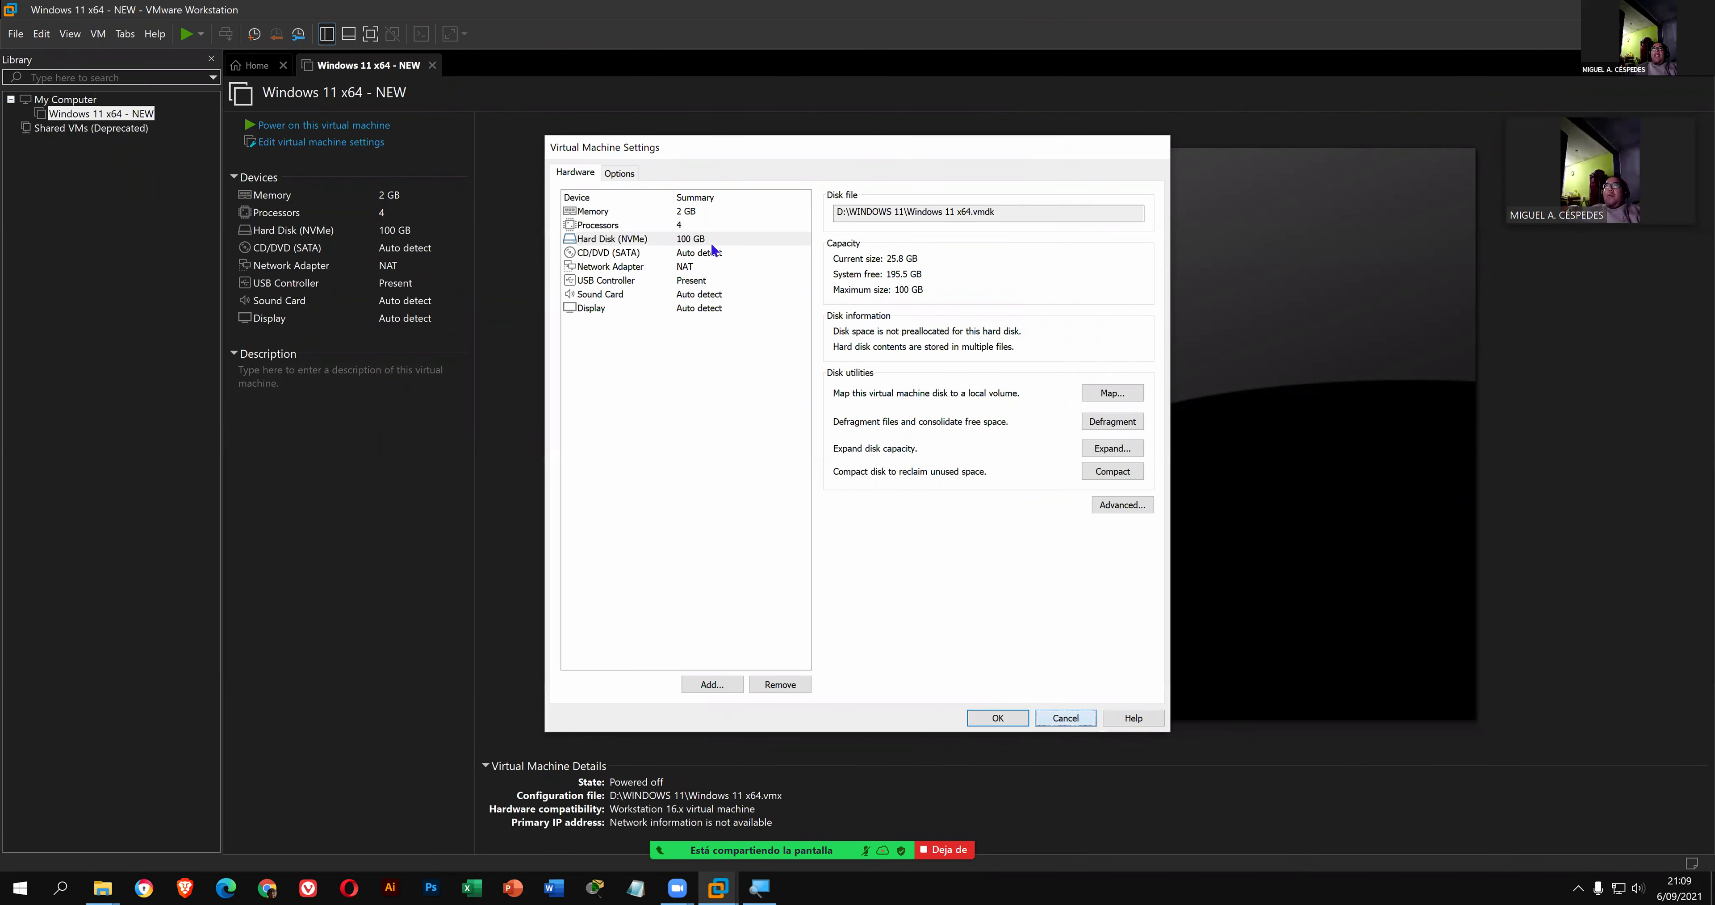
- Power on the Windows 11 x64 - NEW virtual machine and sign in to its Windows account with the account PIN
click(380, 126)
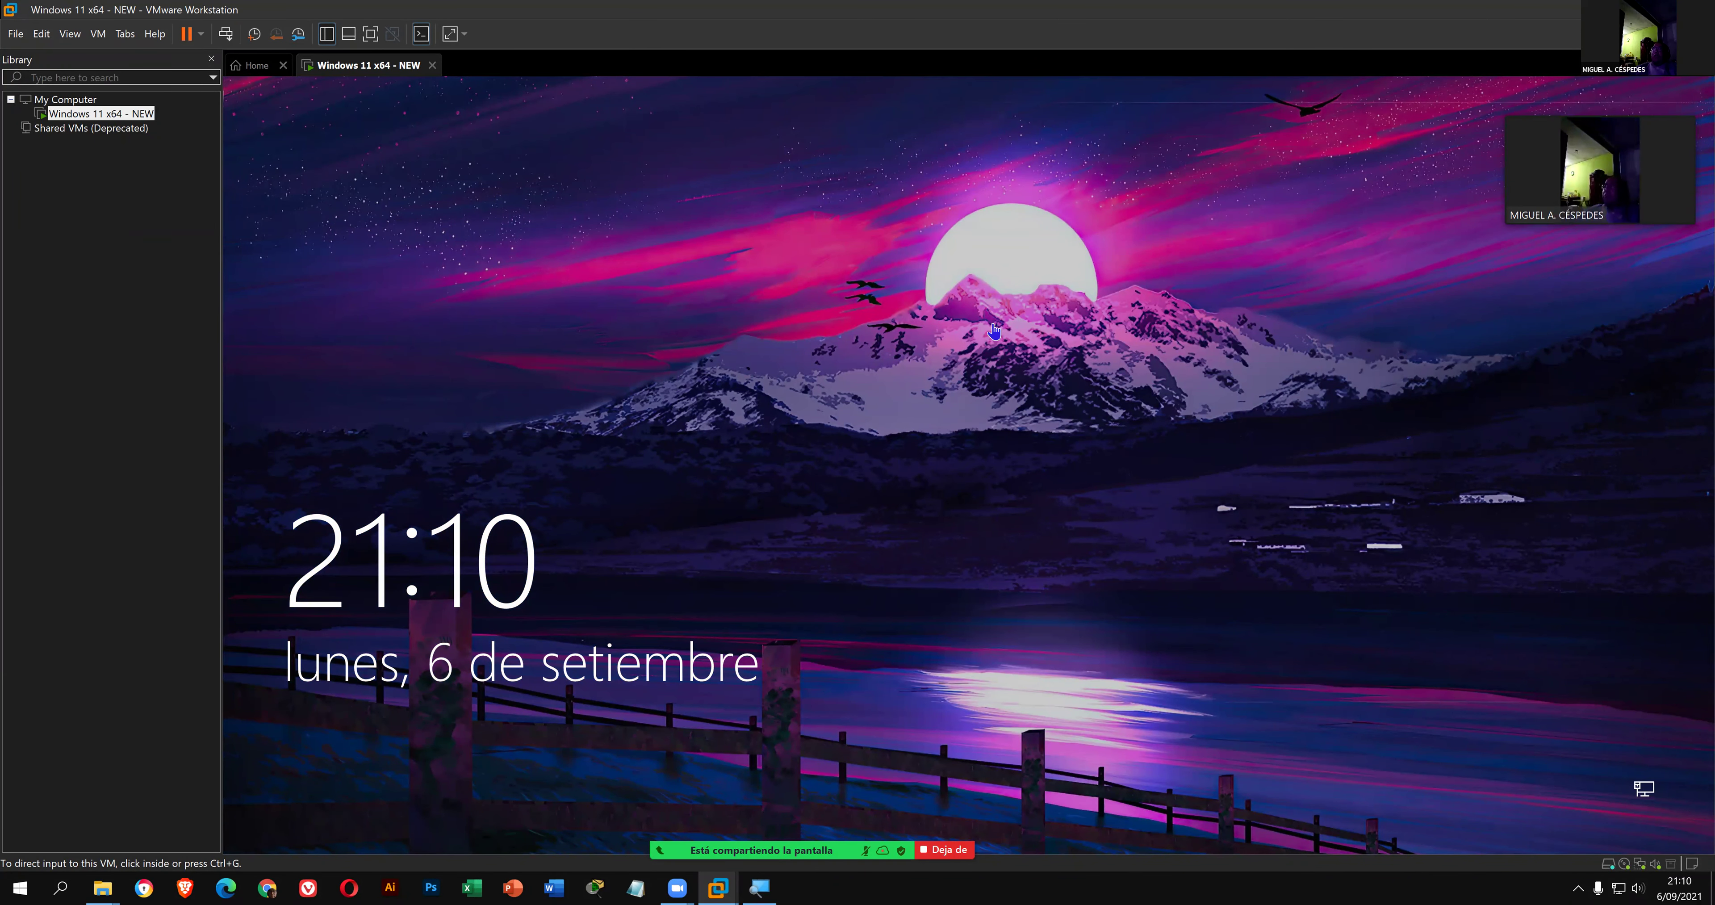
click(1029, 388)
key(space)
text(••••)
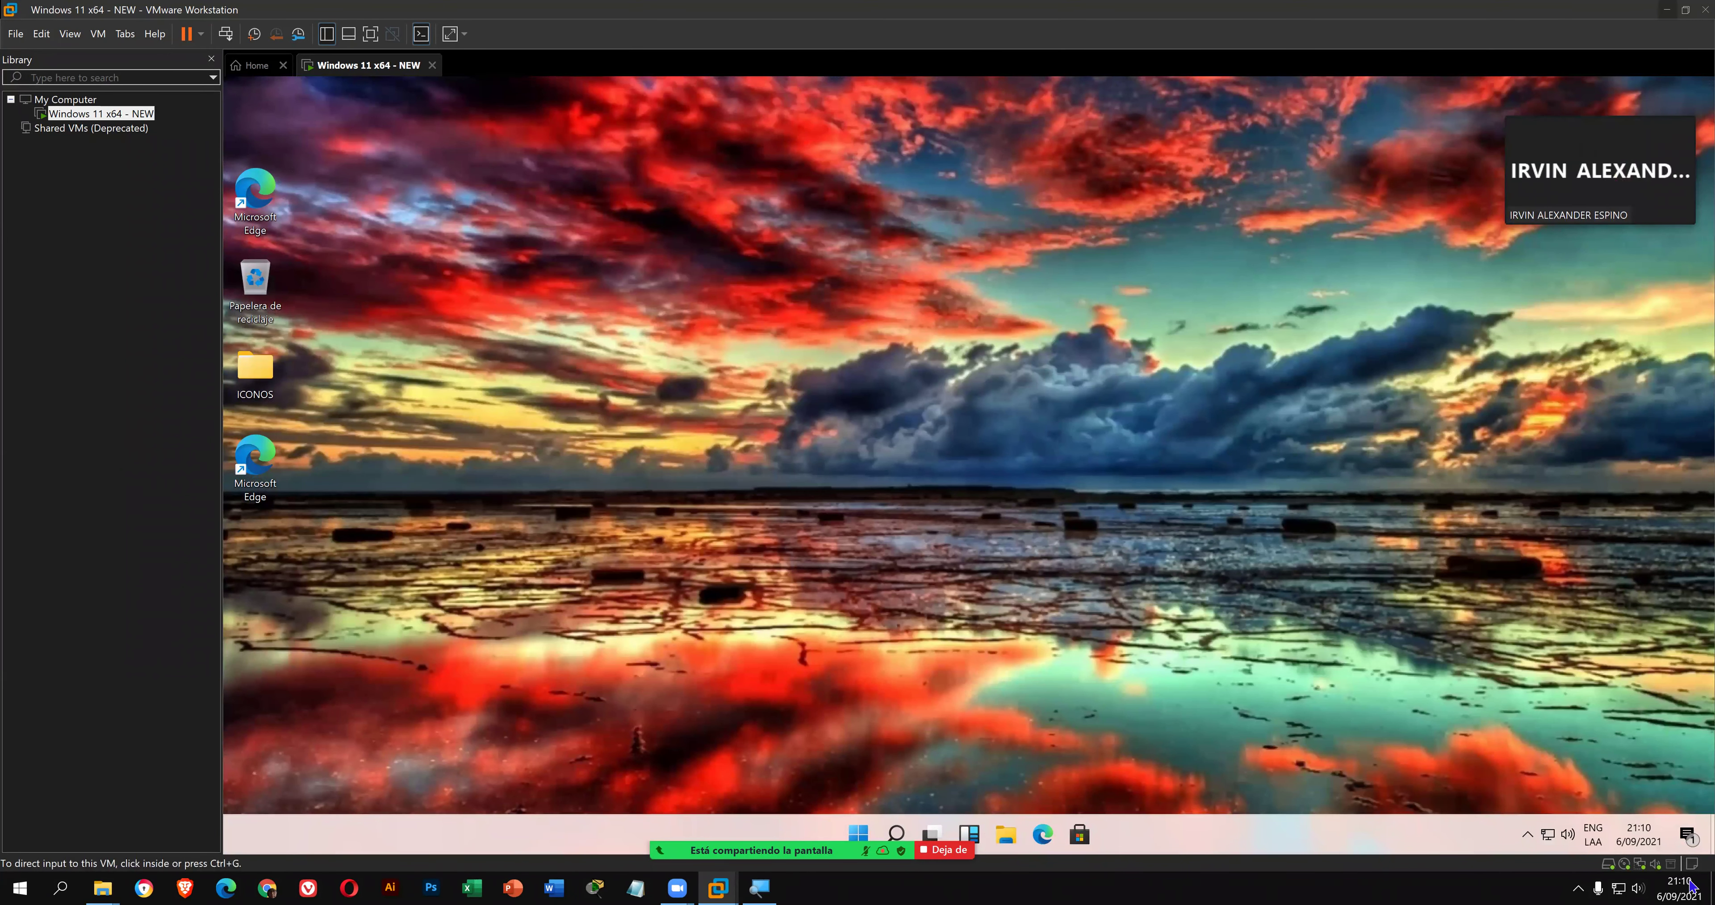
- Open the notification centre inside the virtual machine to view its pending notifications
click(1688, 835)
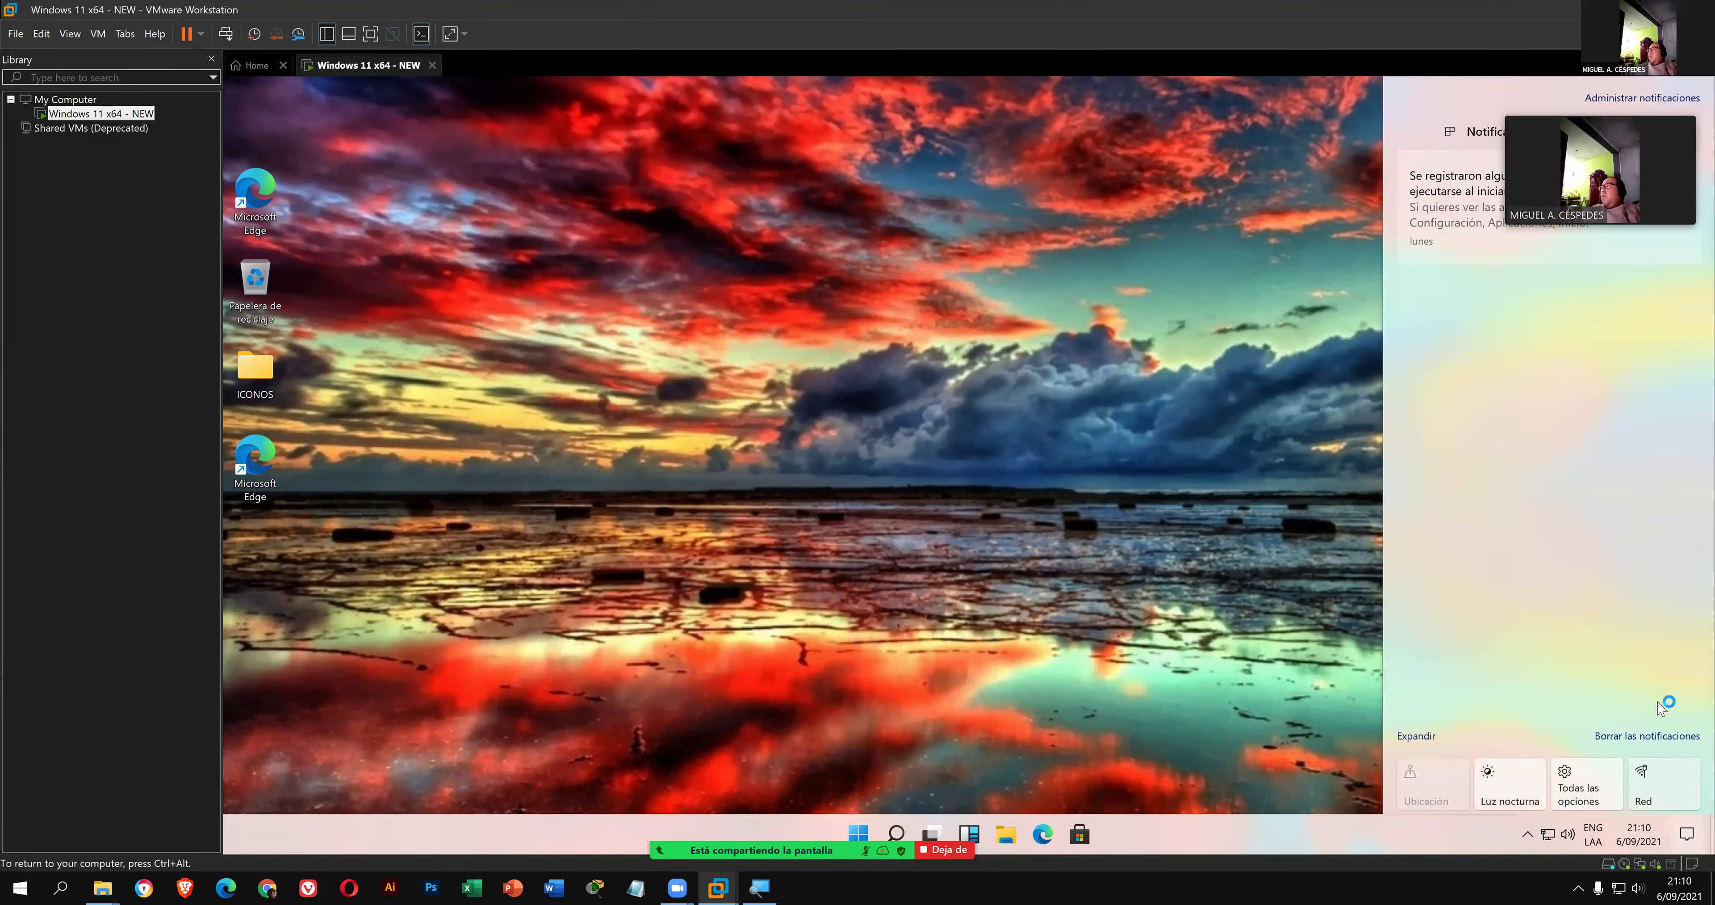
- Clear all notifications in the virtual machine's notification centre and close it
click(1655, 736)
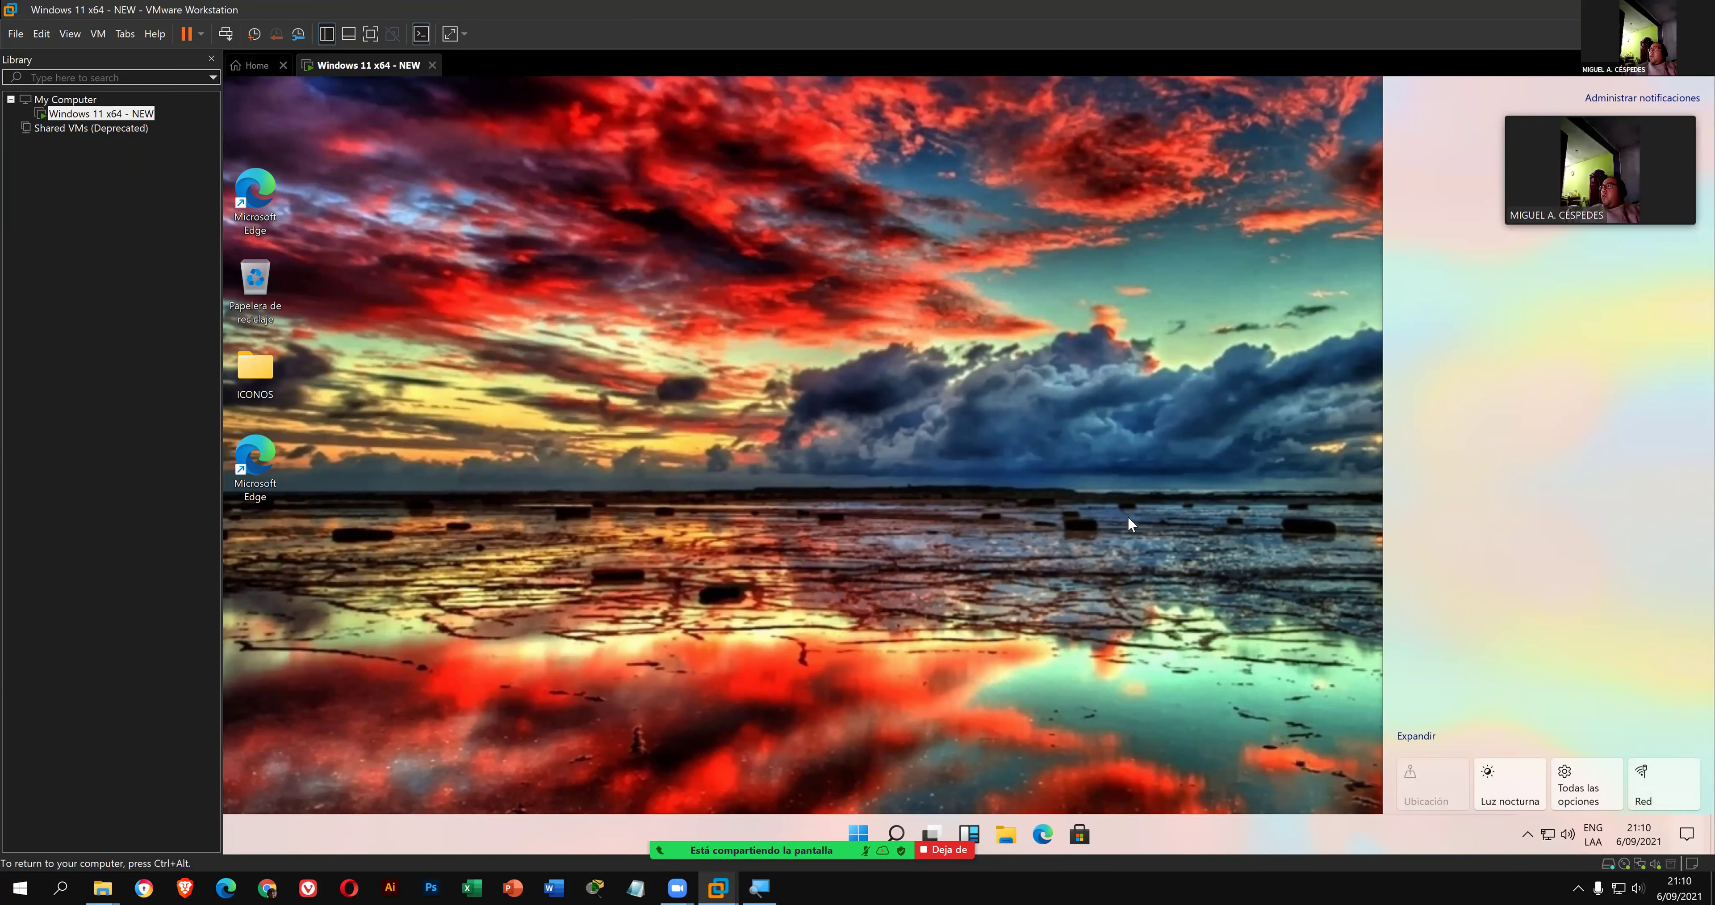
click(950, 414)
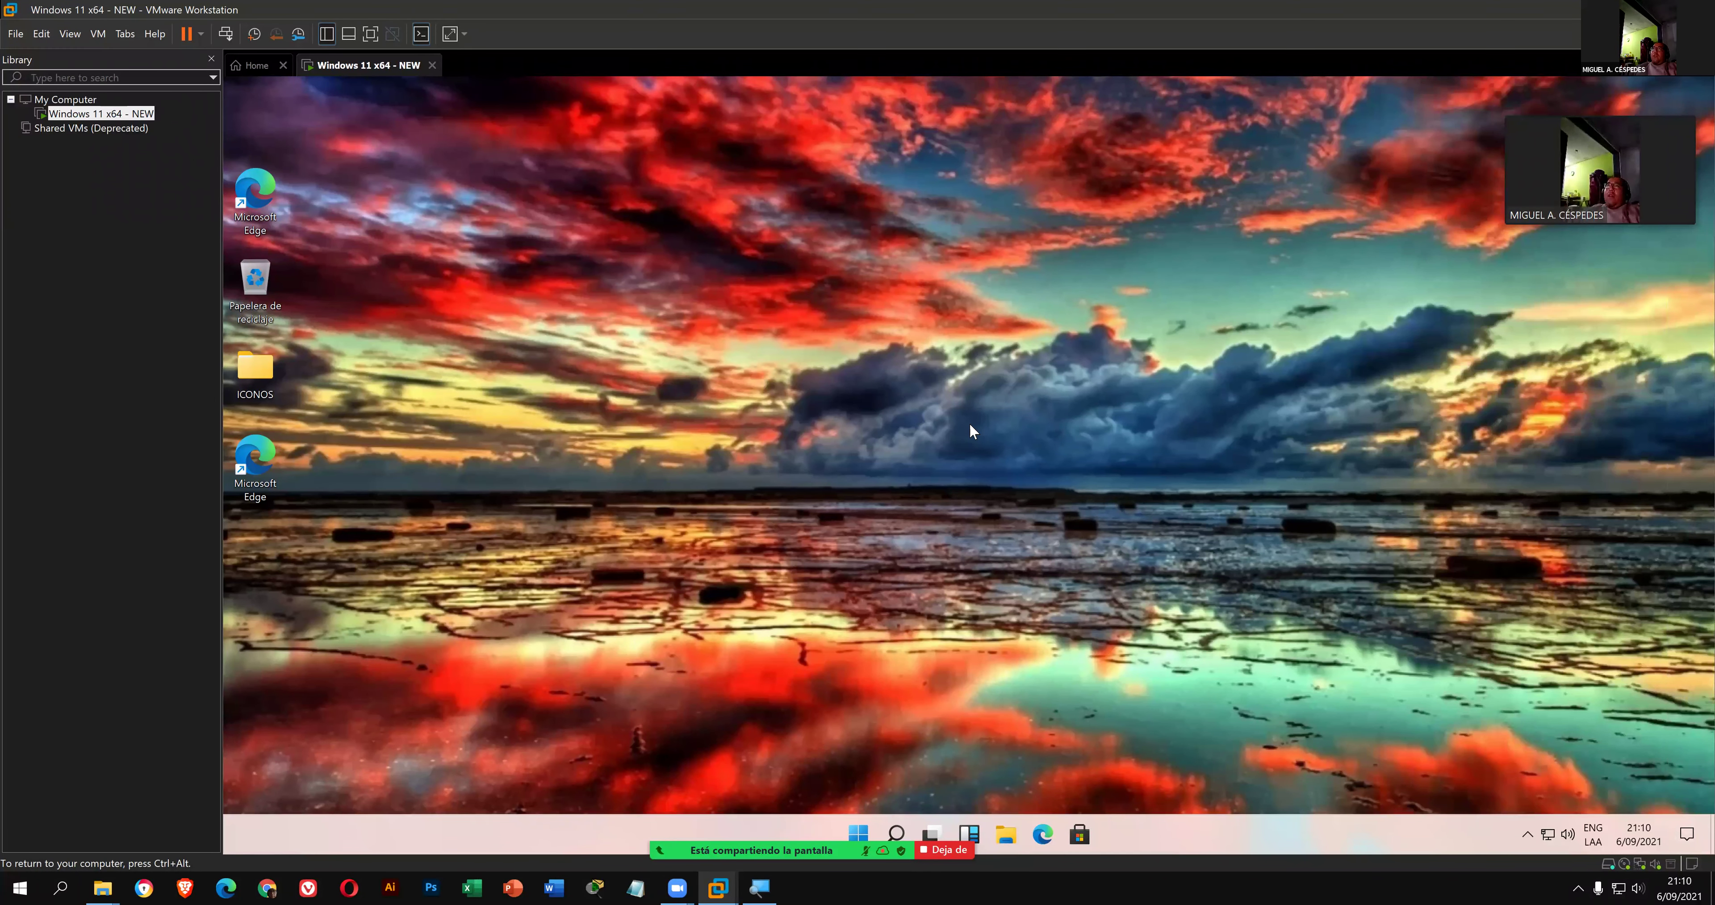
right_click(966, 427)
click(342, 191)
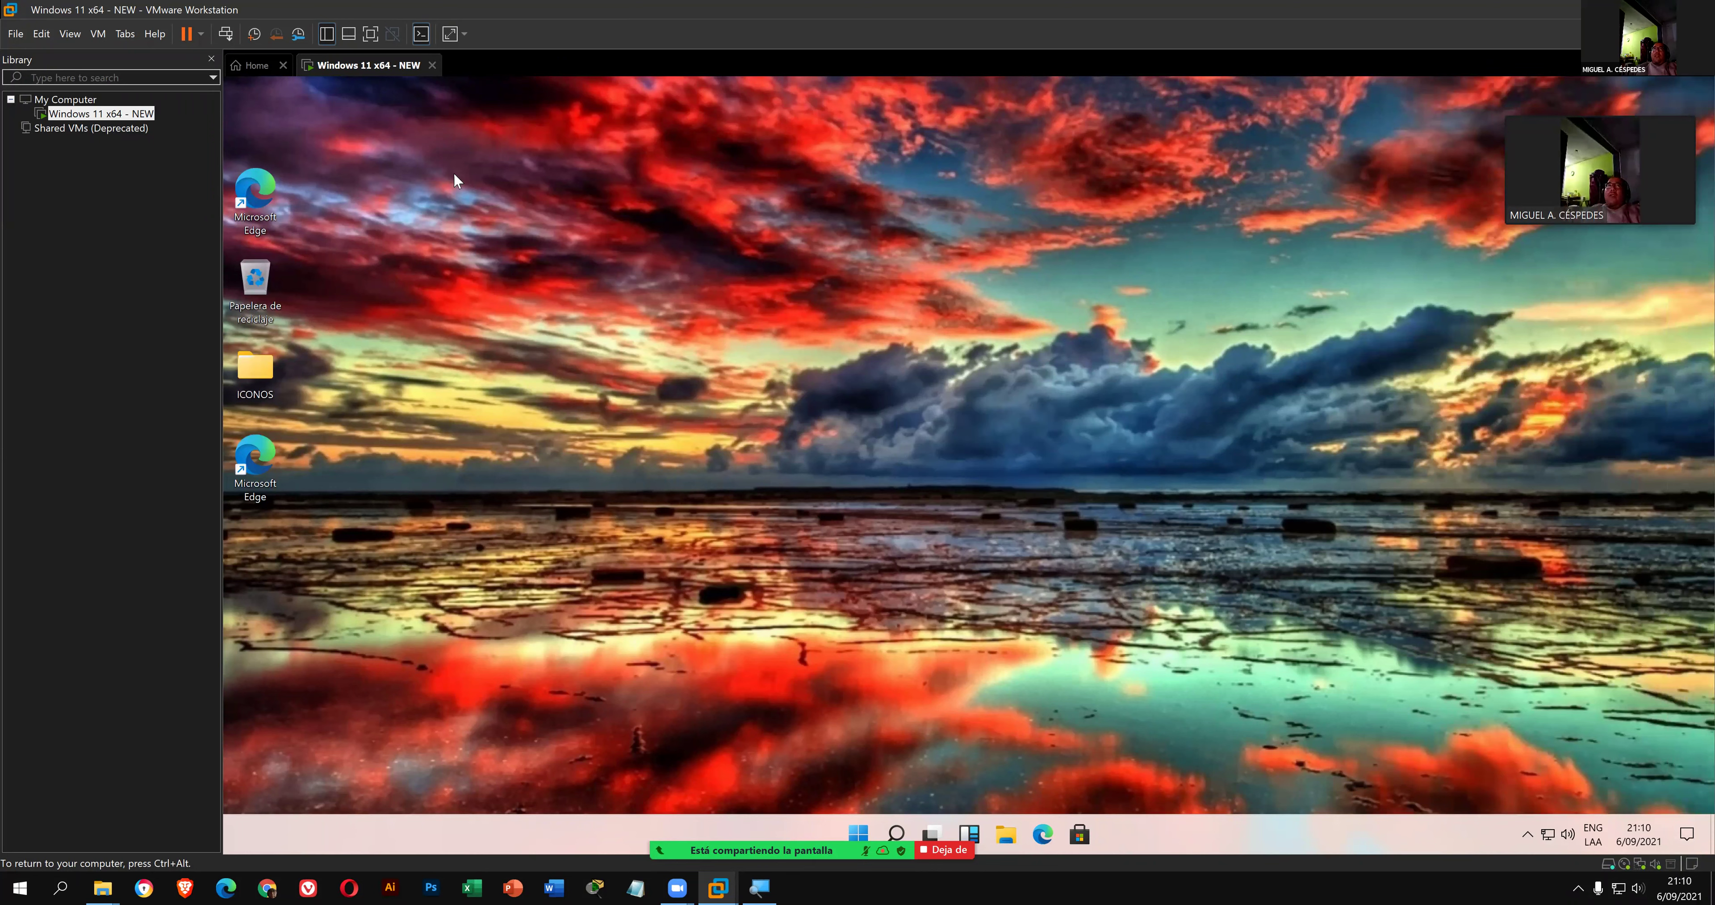
- Move the four desktop icons together up to the desktop's upper edge and refresh the desktop
drag(419, 151, 236, 547)
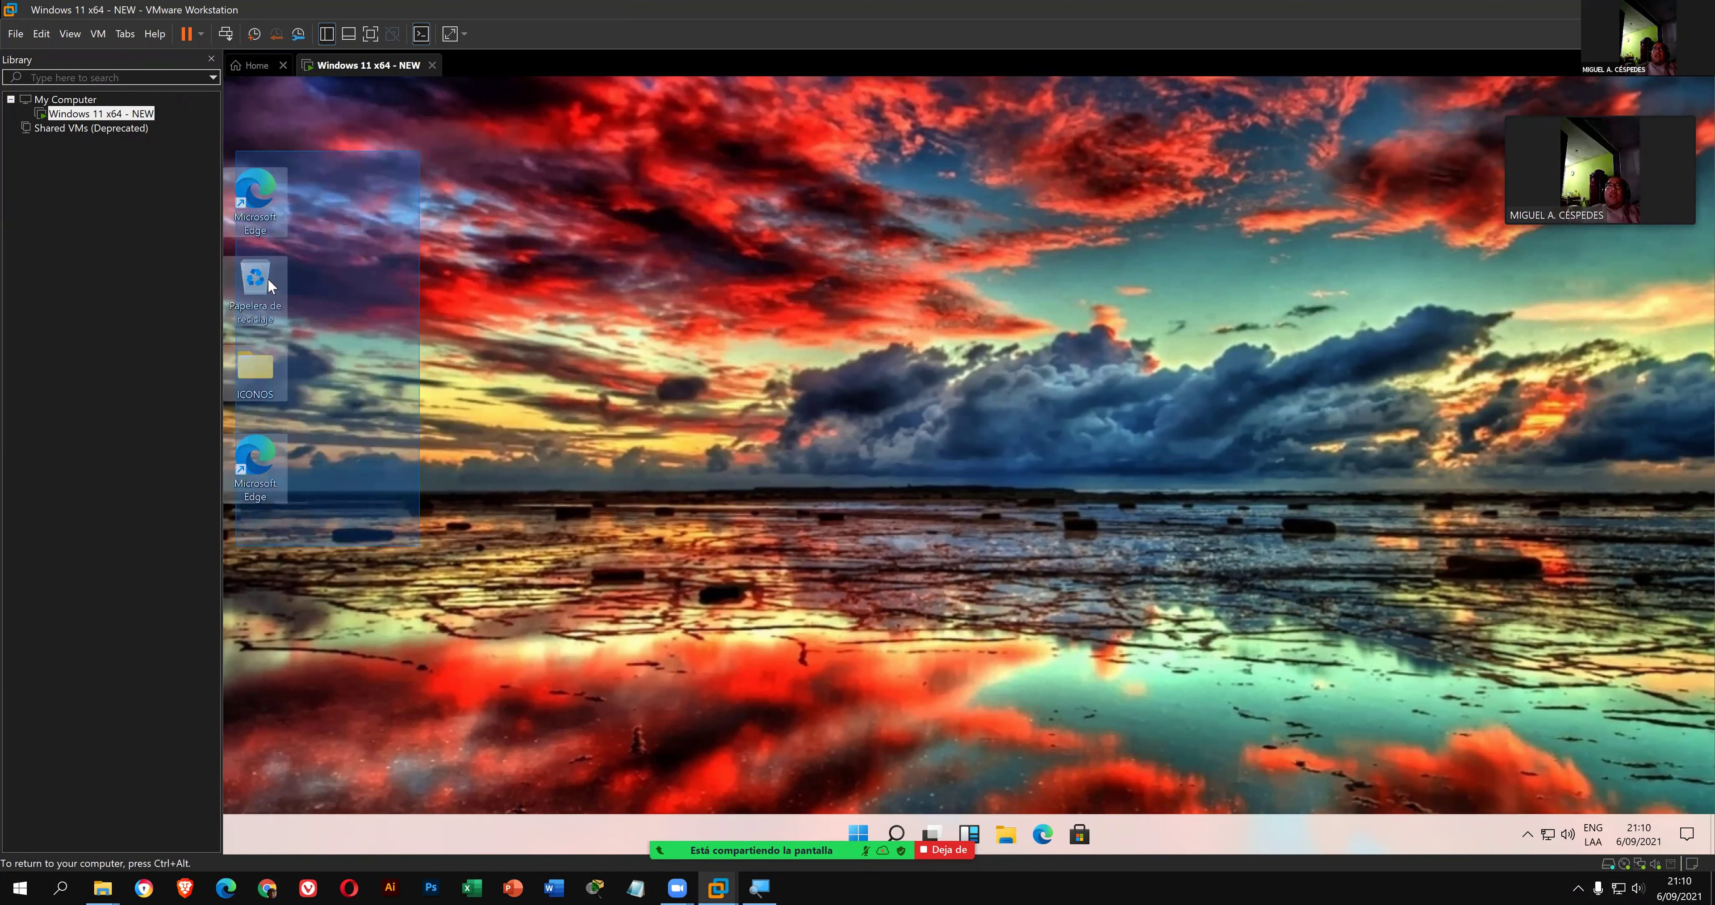
drag(265, 218, 270, 160)
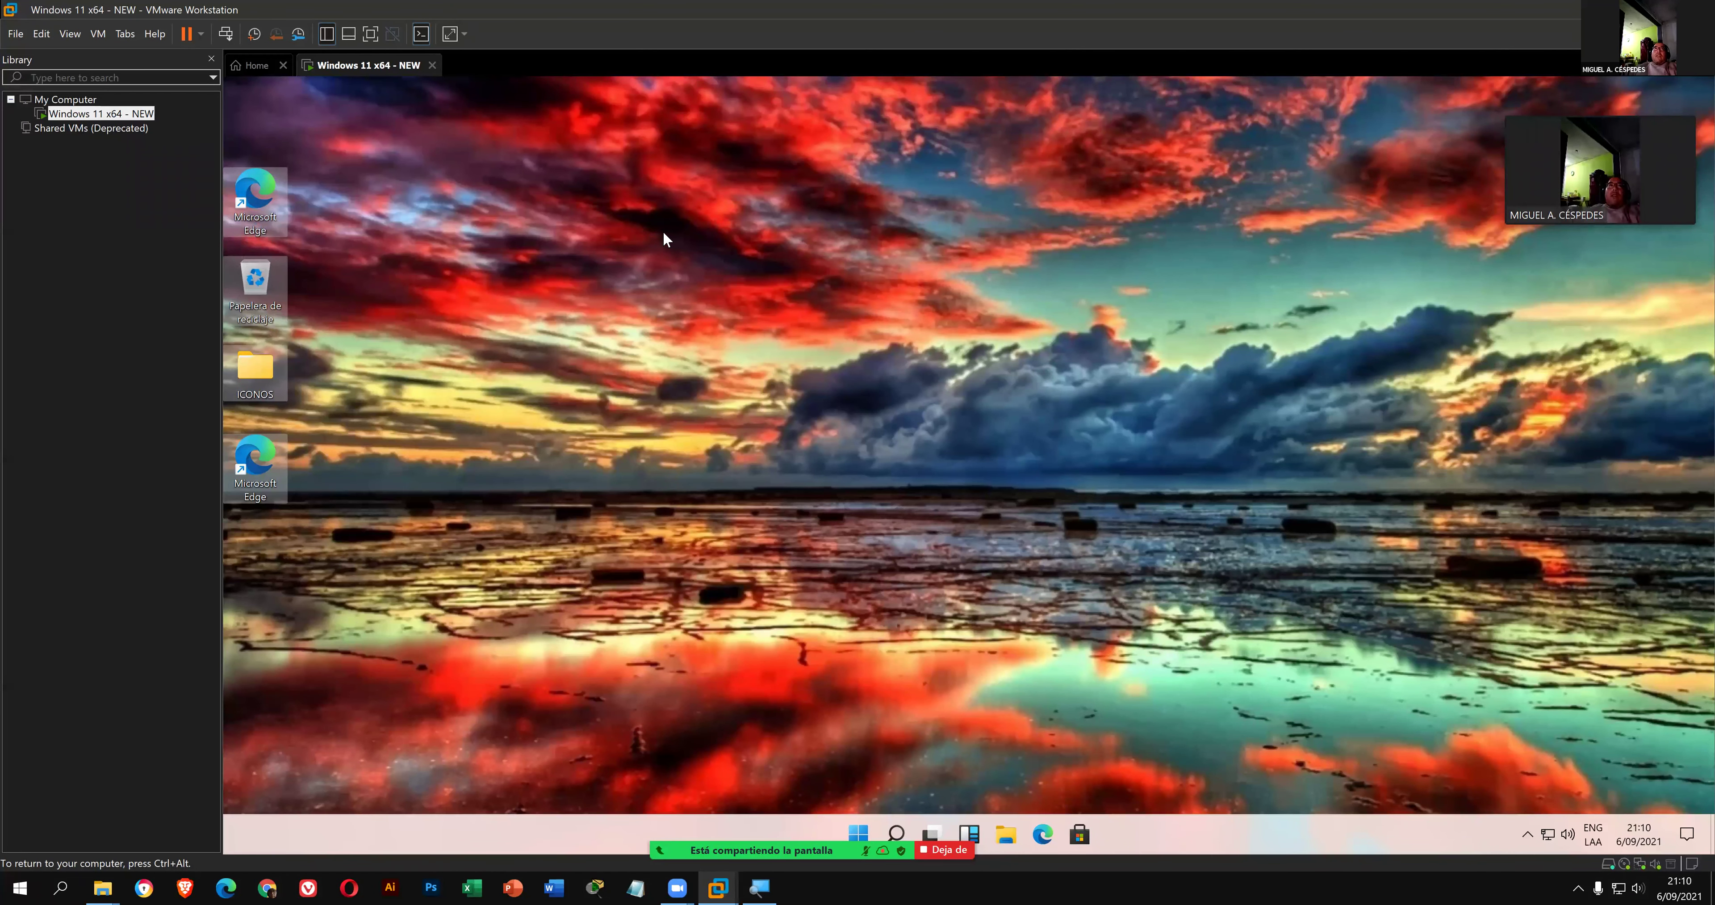
right_click(662, 238)
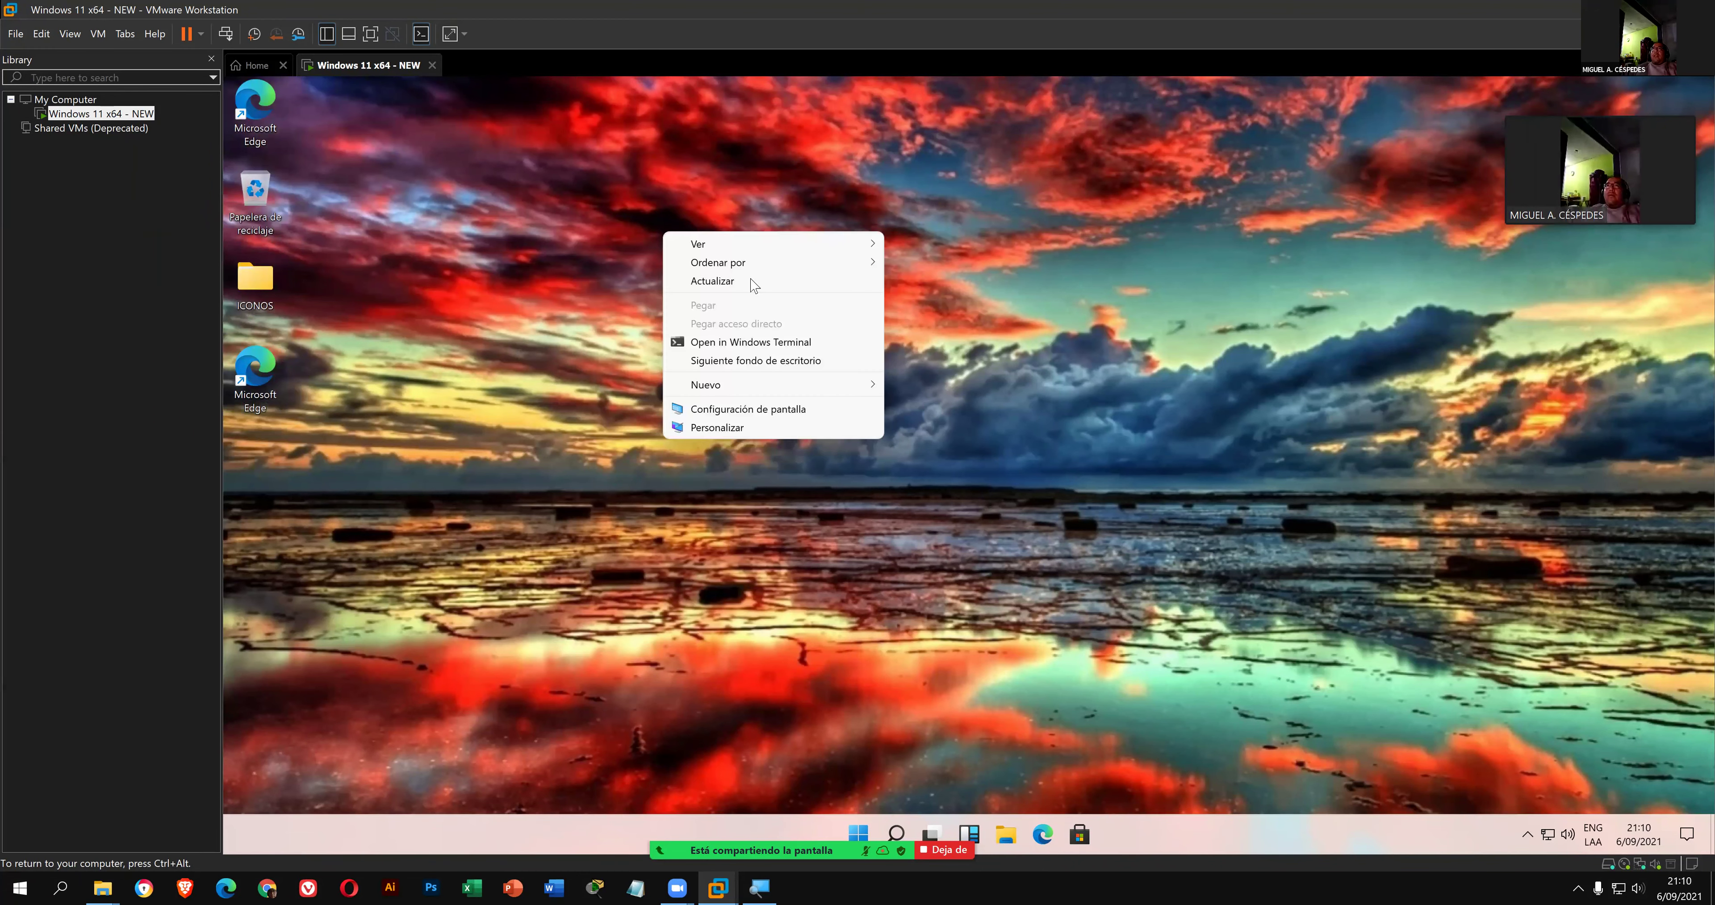
click(756, 287)
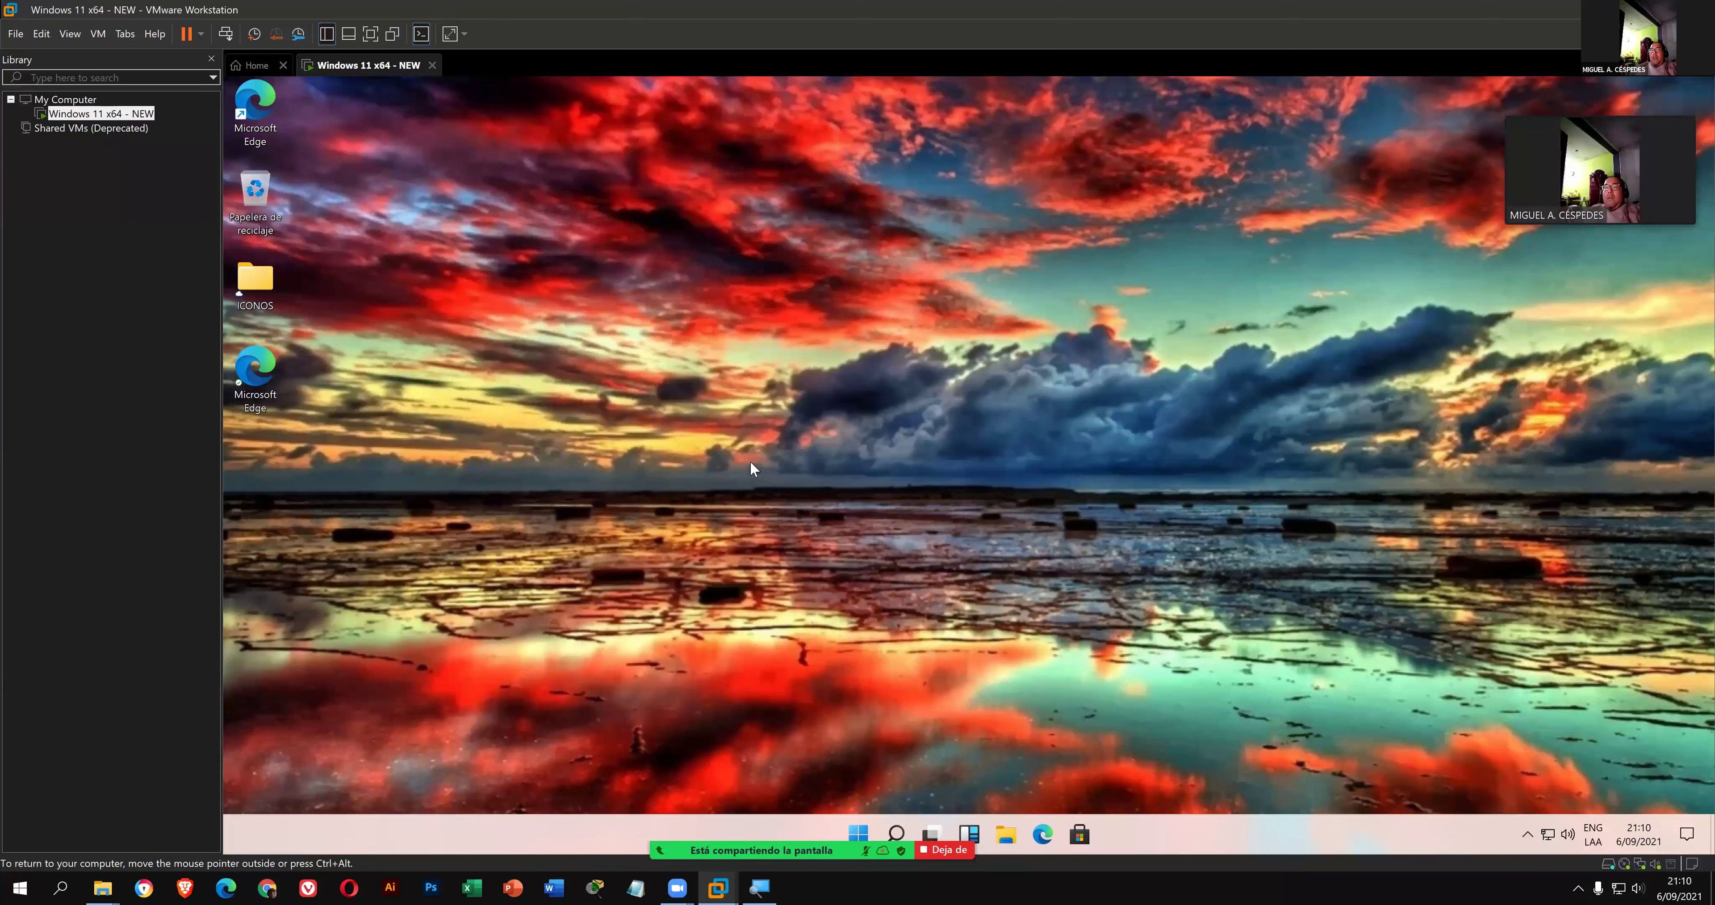
- Run control to open the Control Panel, view the installed programs in Programas y características, and close the window
key(super+r)
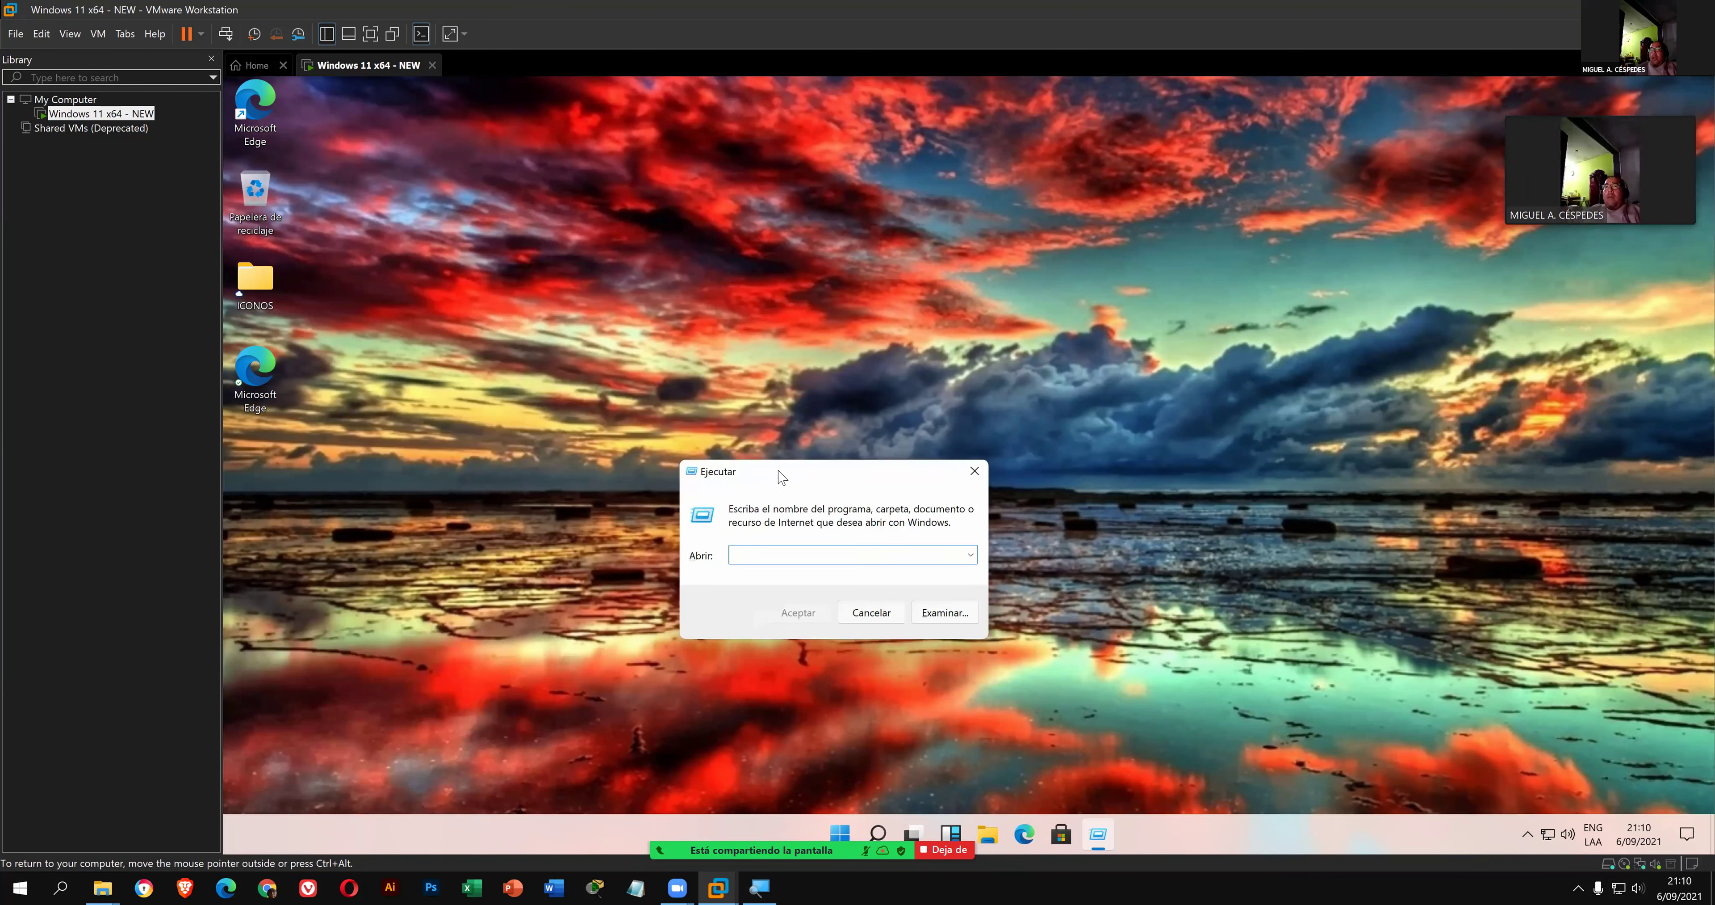
text(control)
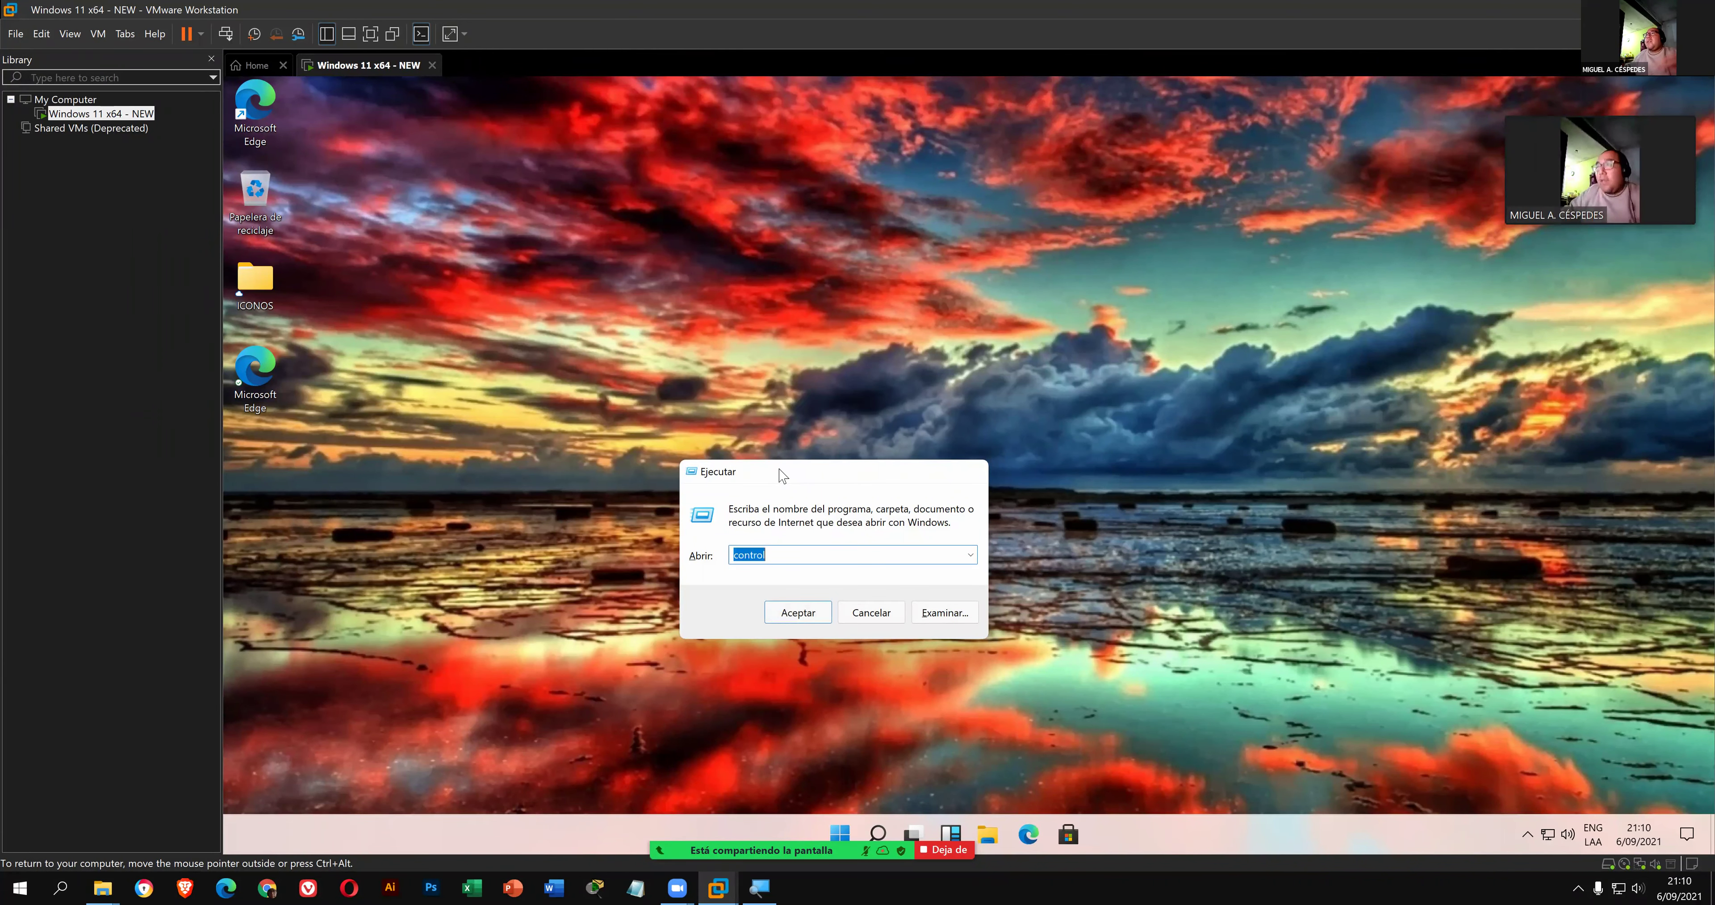
key(Return)
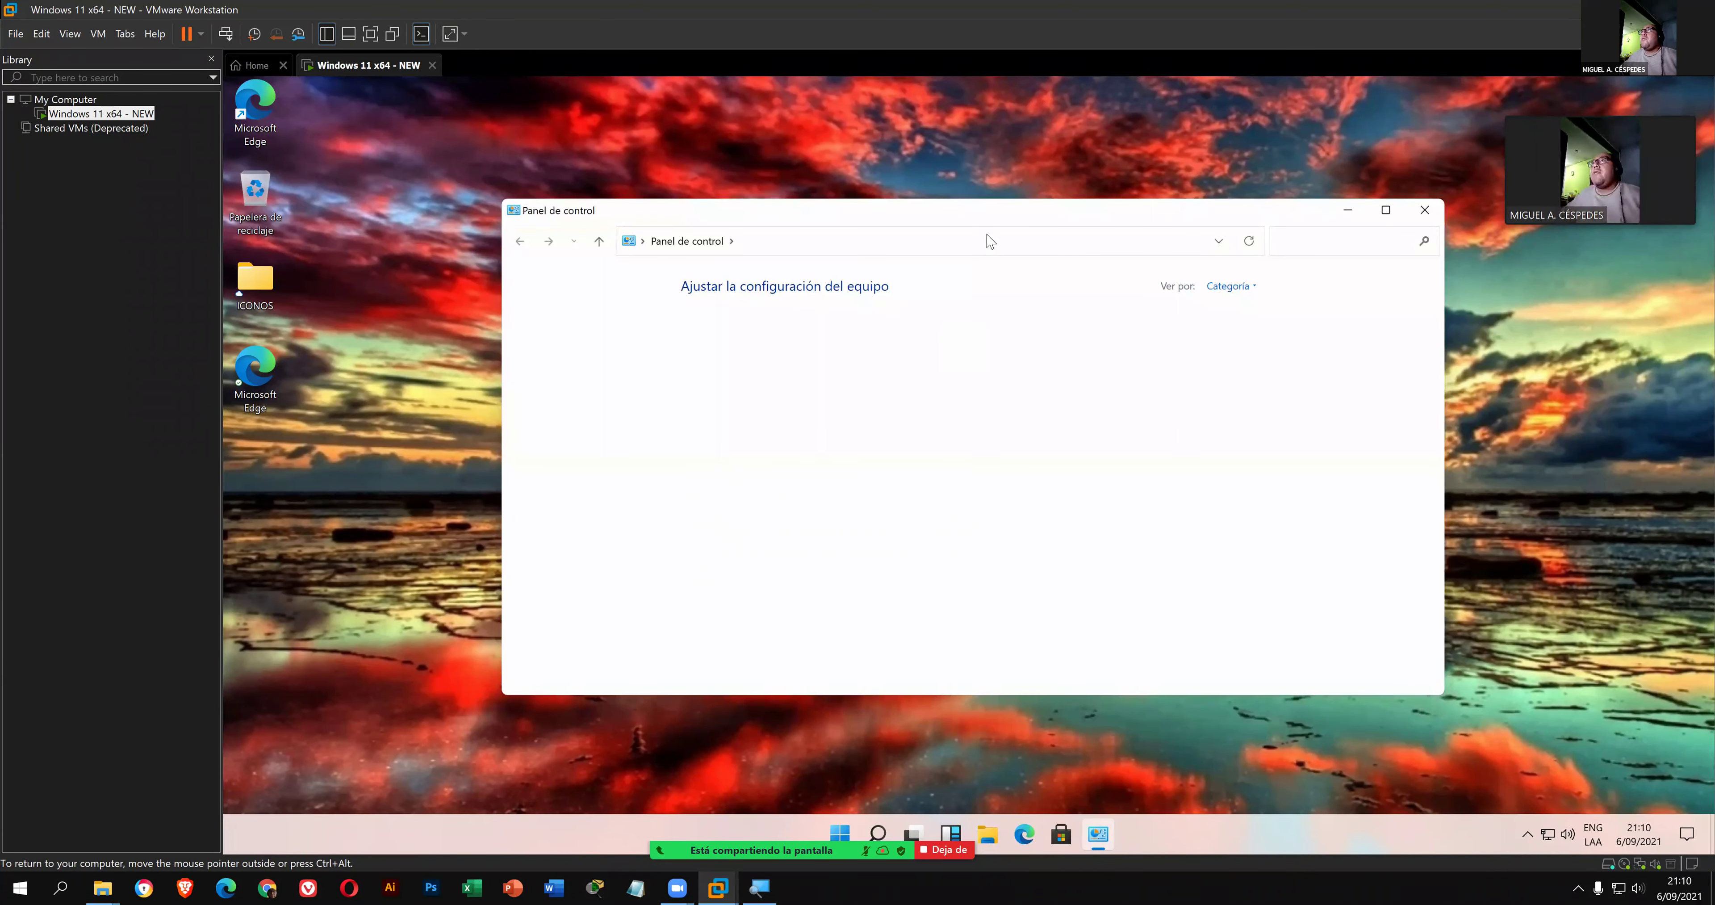
double_click(995, 224)
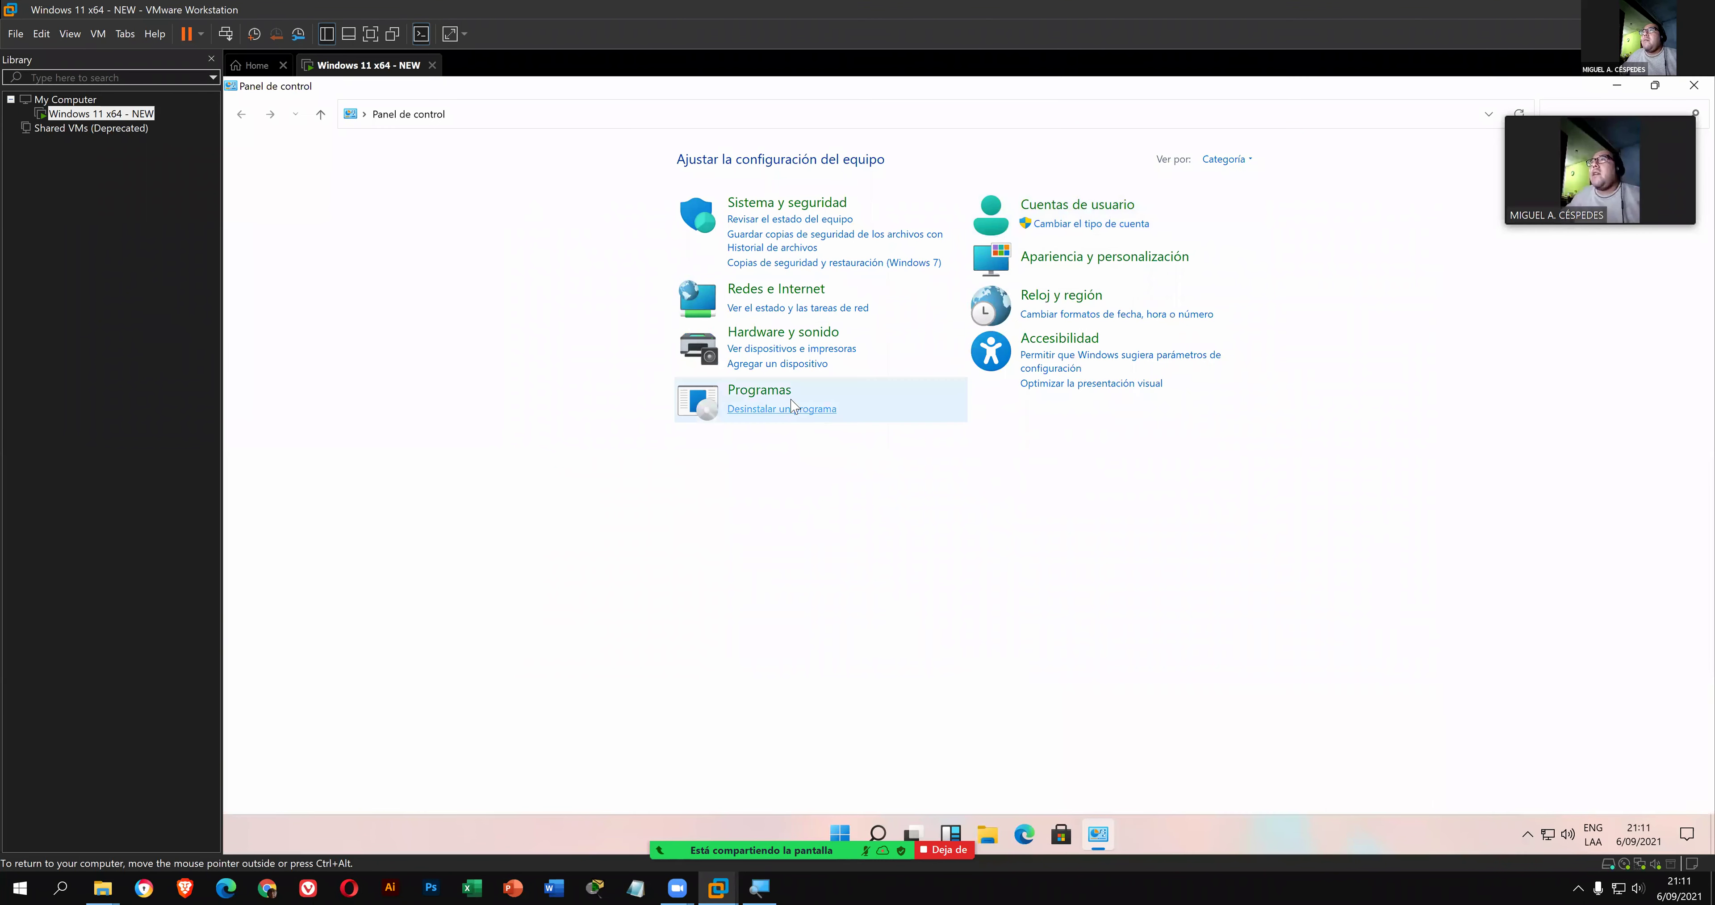
click(785, 391)
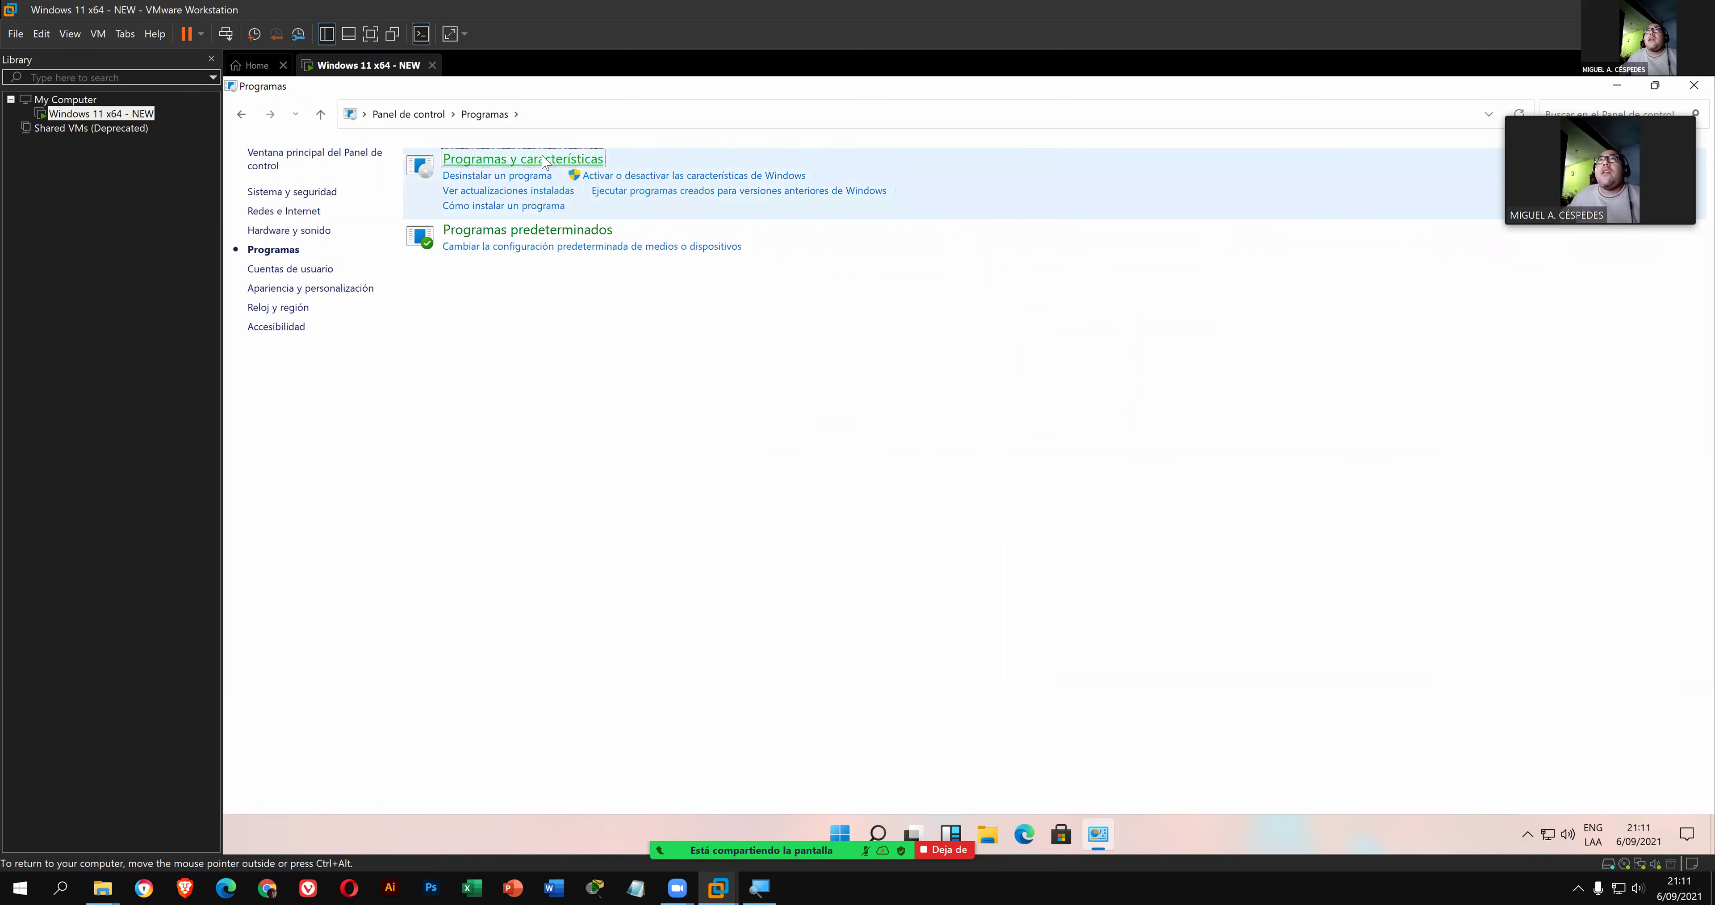
click(544, 162)
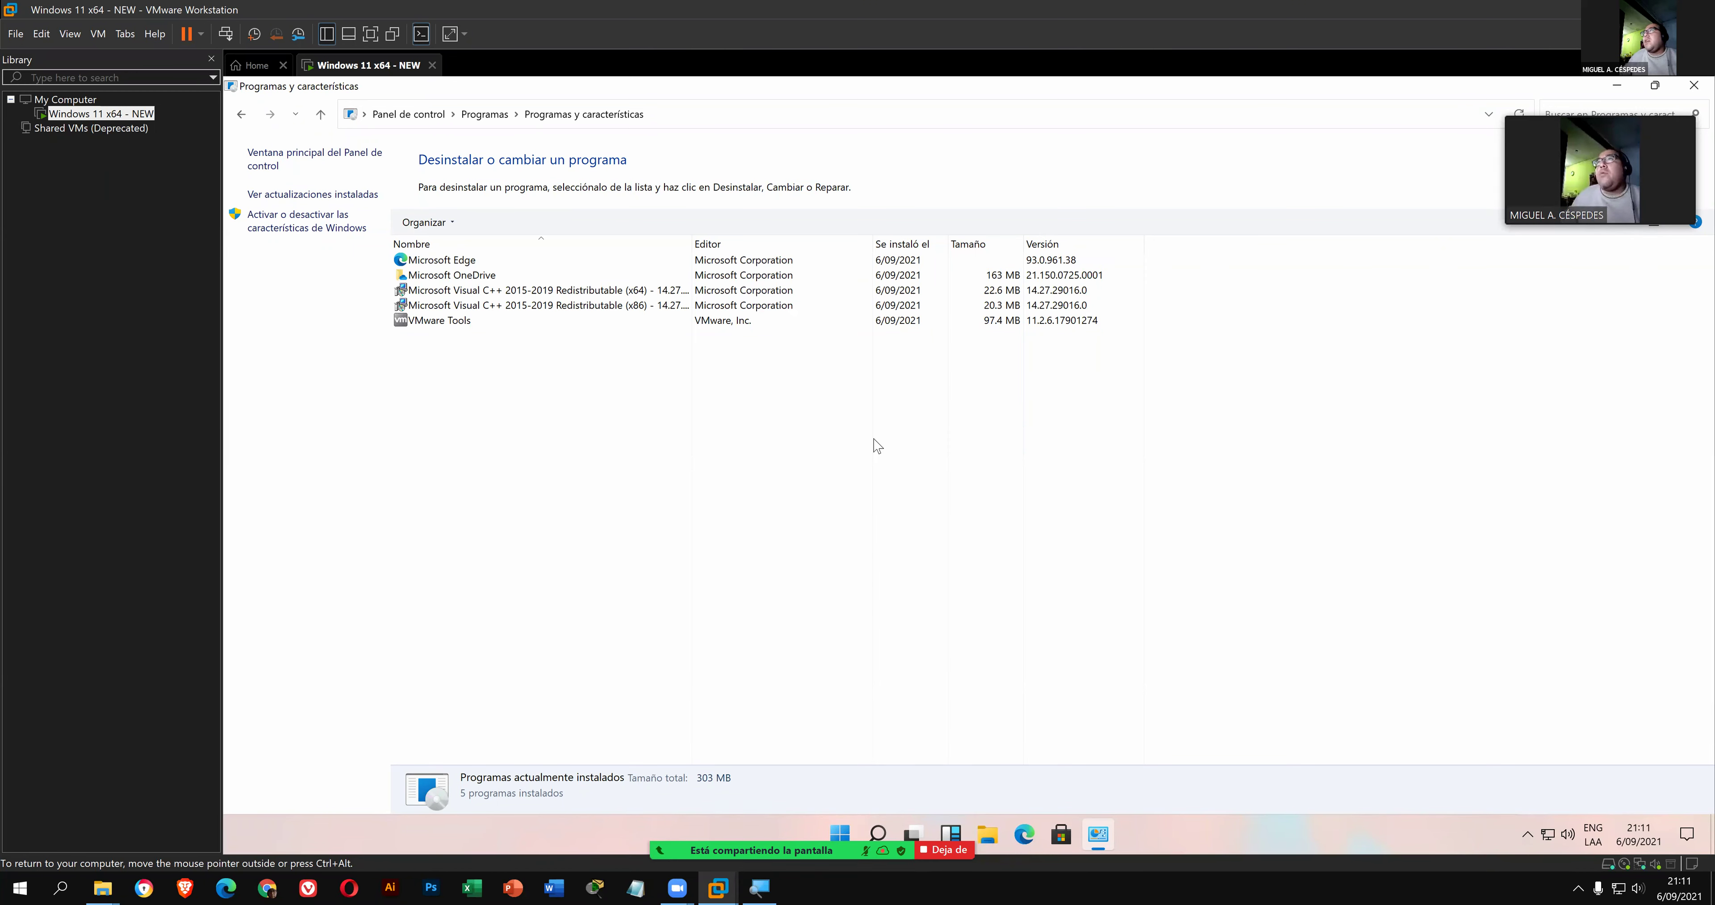
click(1682, 89)
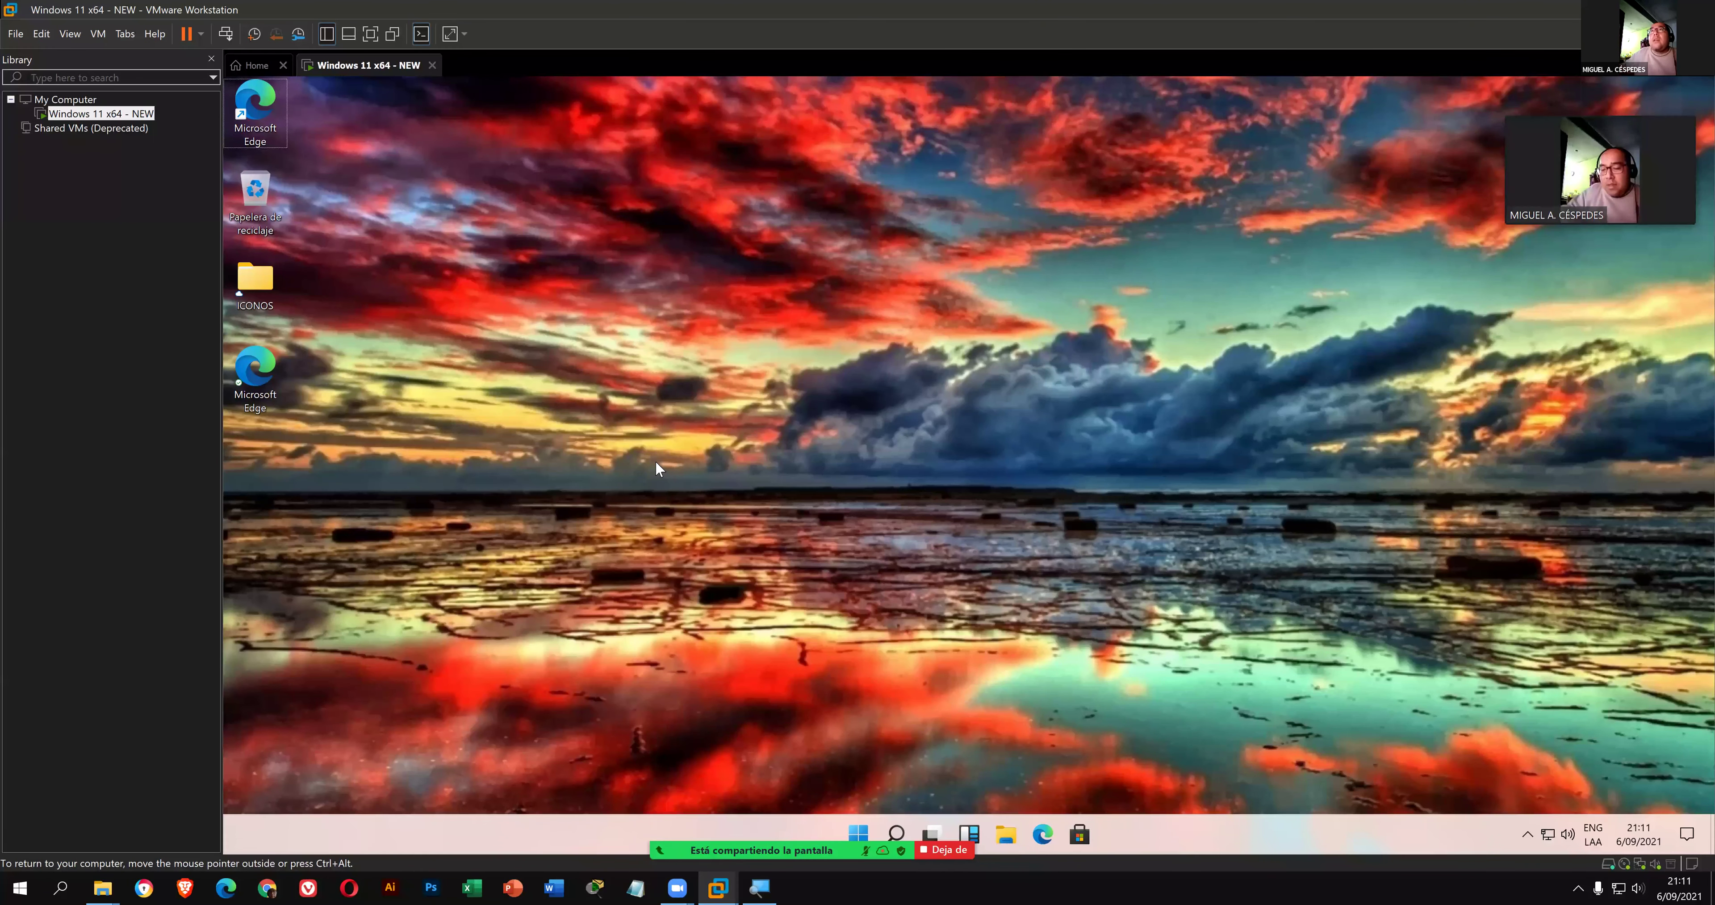
- Open File Explorer in the virtual machine and try to remove all three recent files from Acceso rápido
key(super+e)
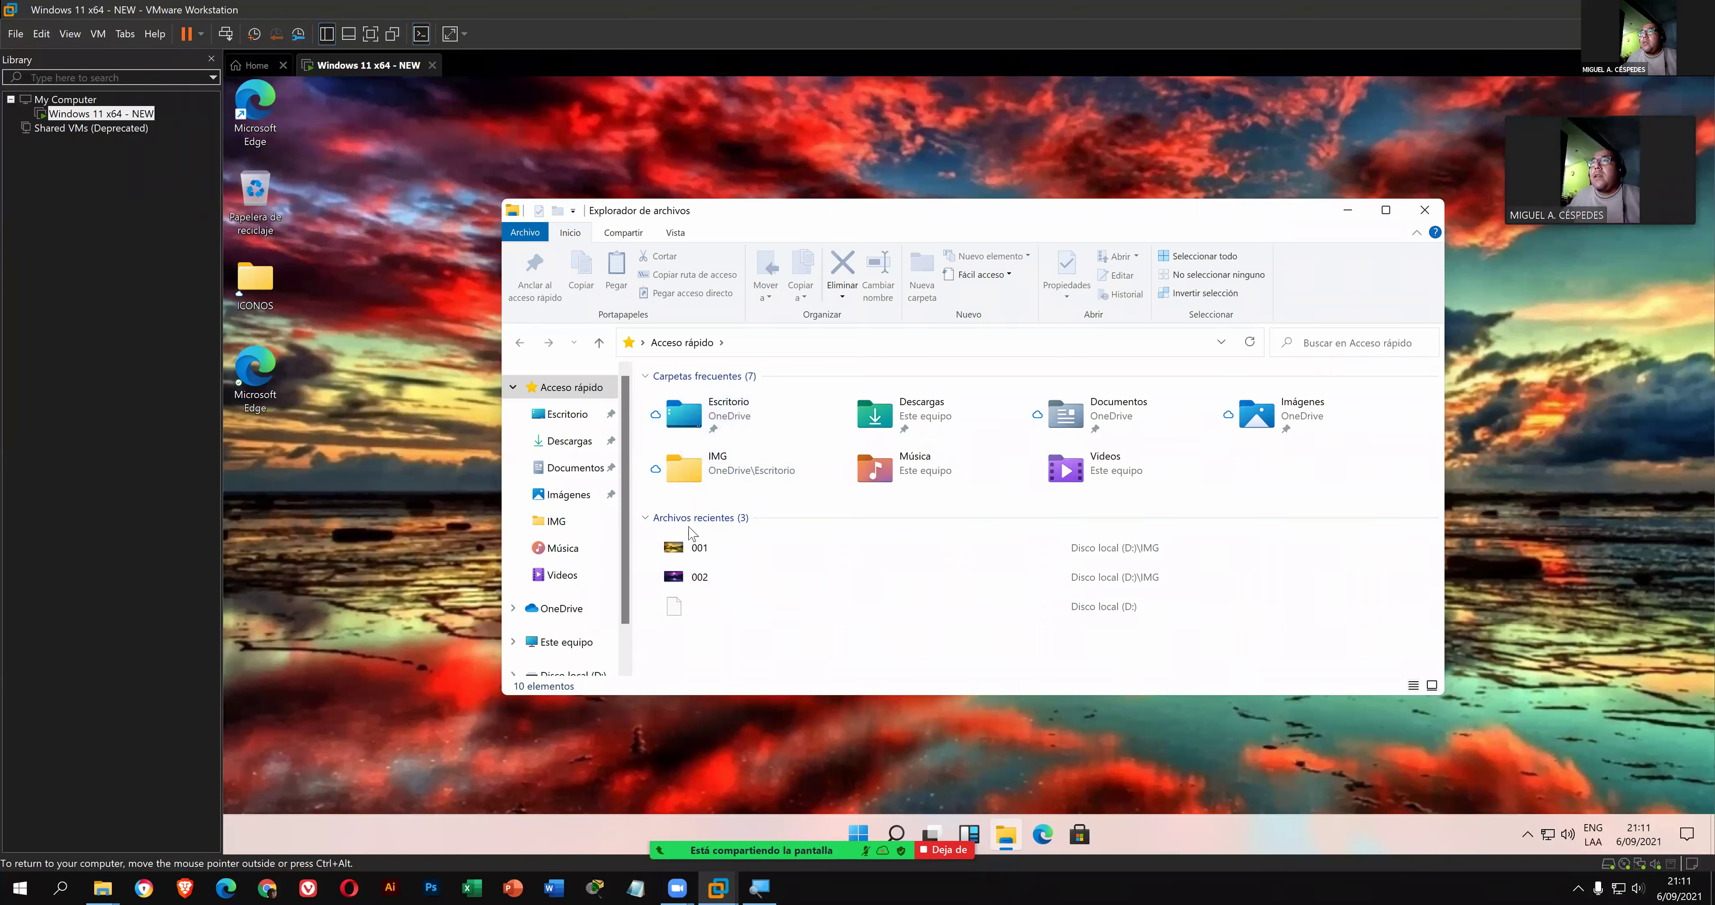
click(686, 525)
right_click(718, 507)
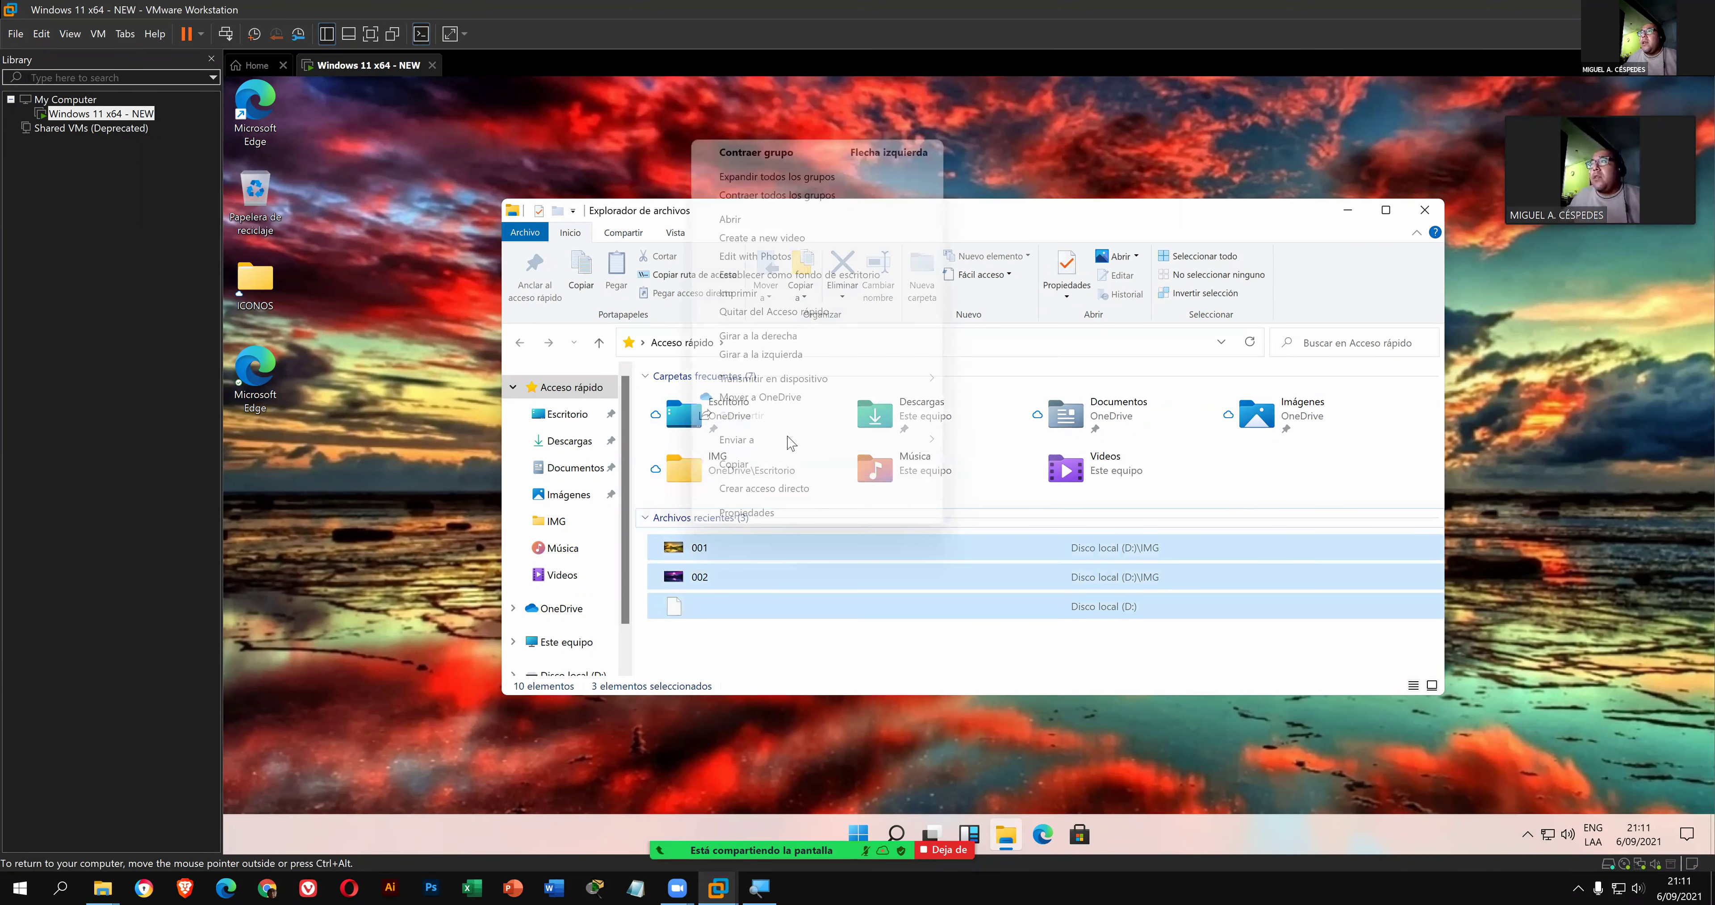
click(822, 312)
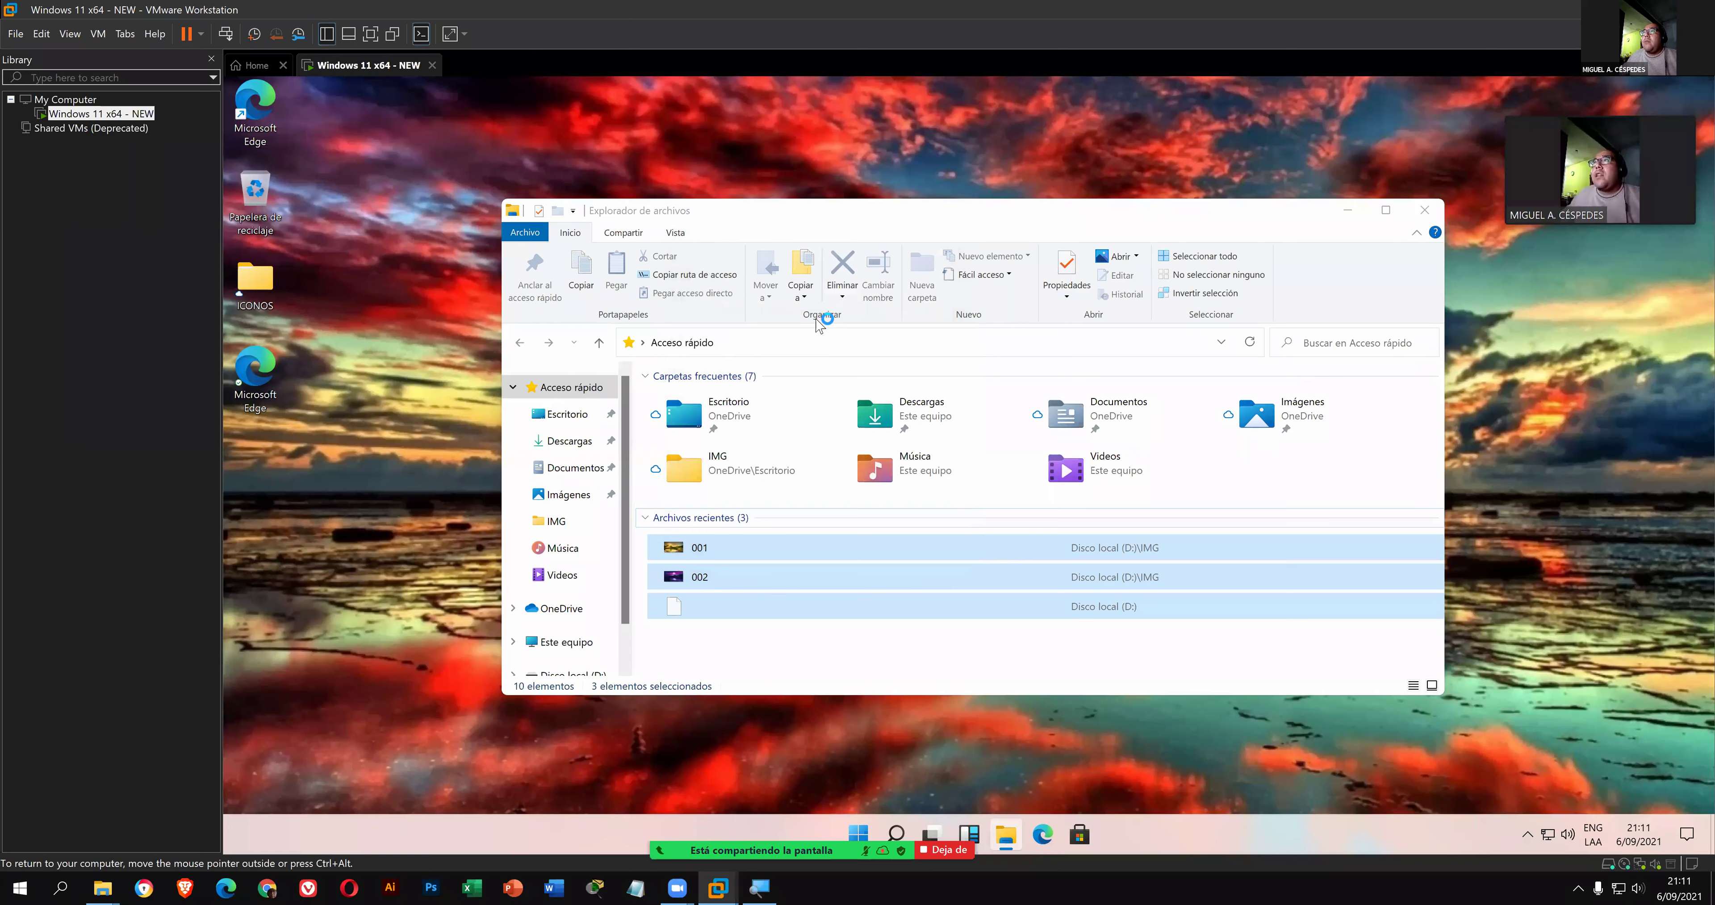
click(1071, 470)
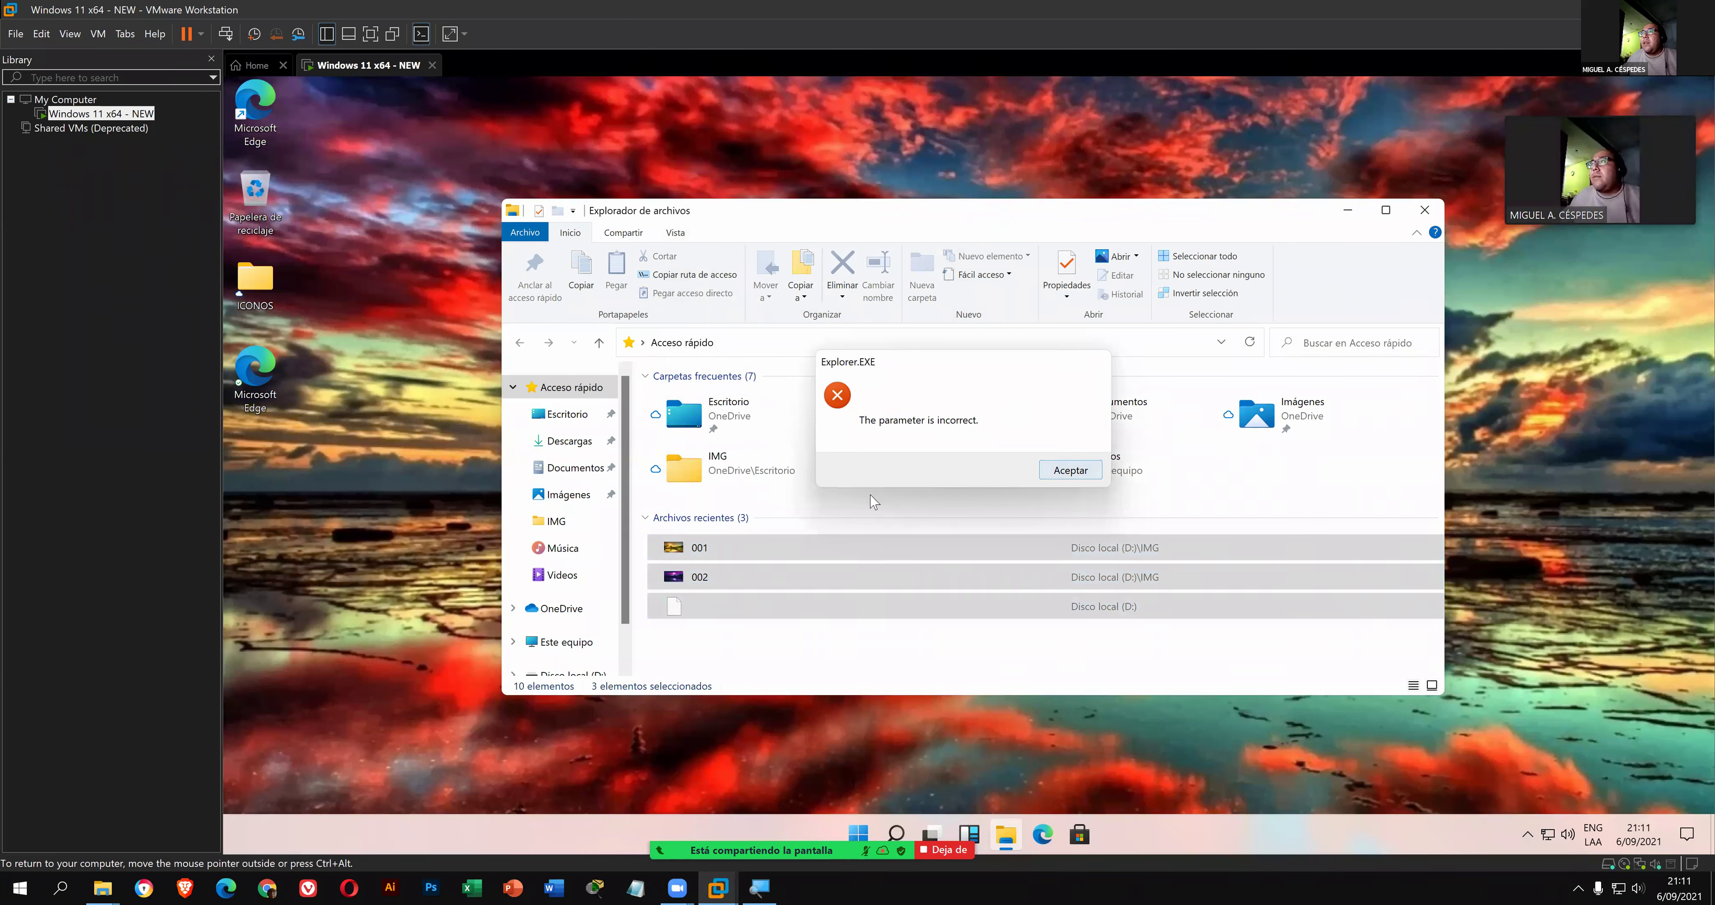
right_click(740, 523)
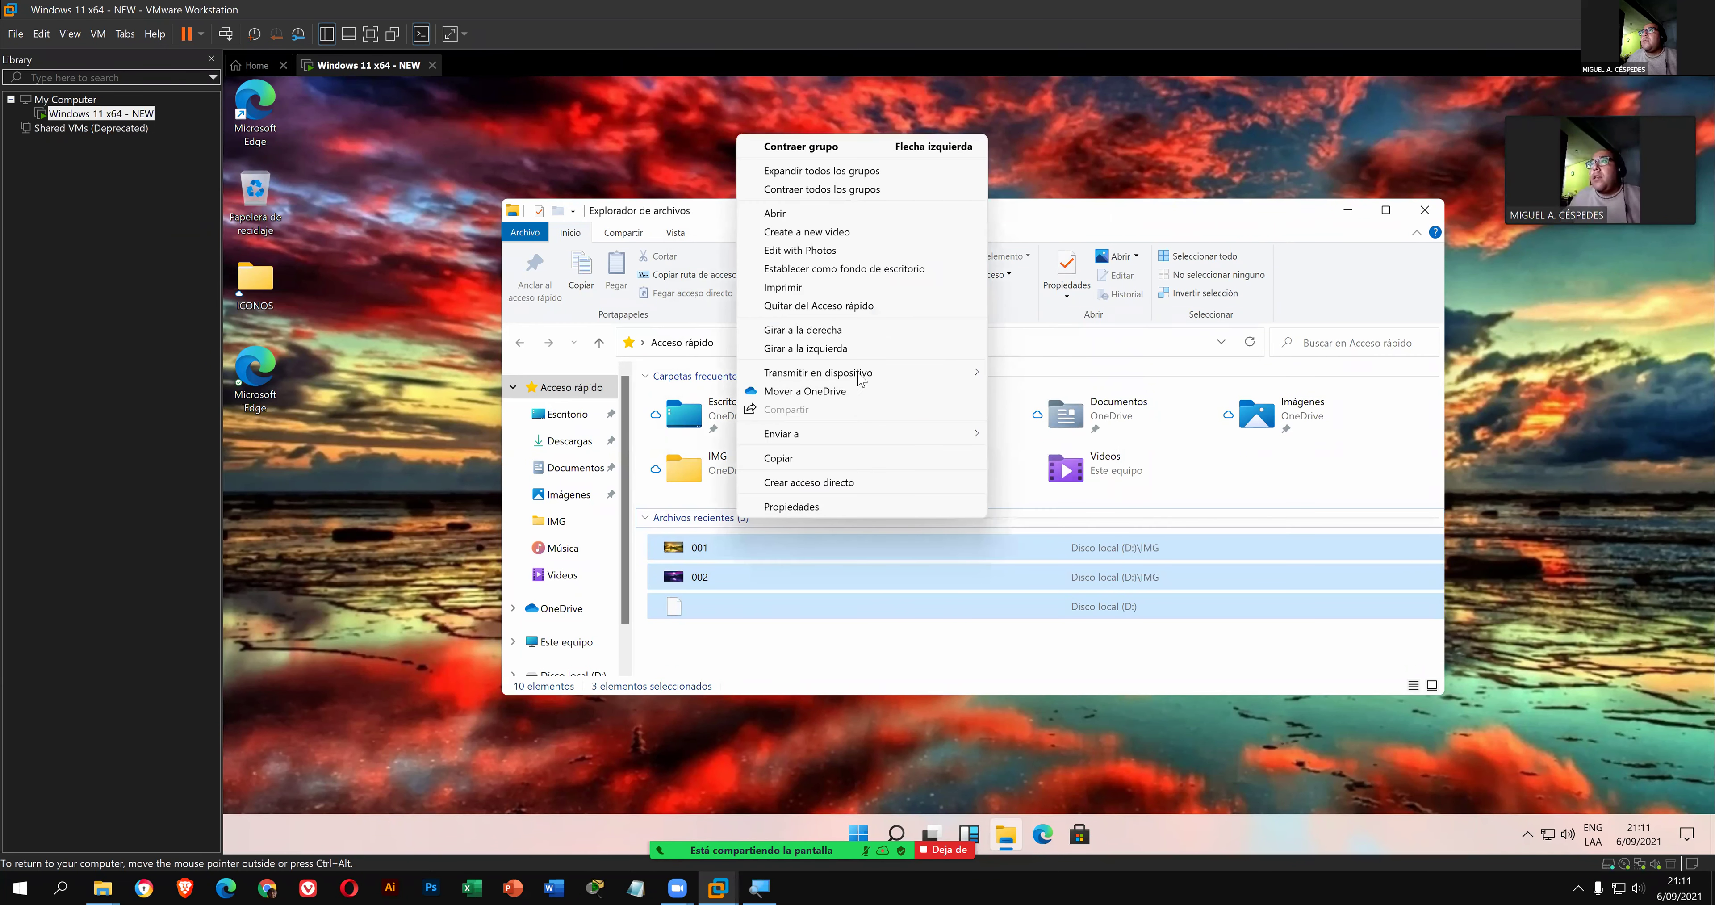
click(879, 308)
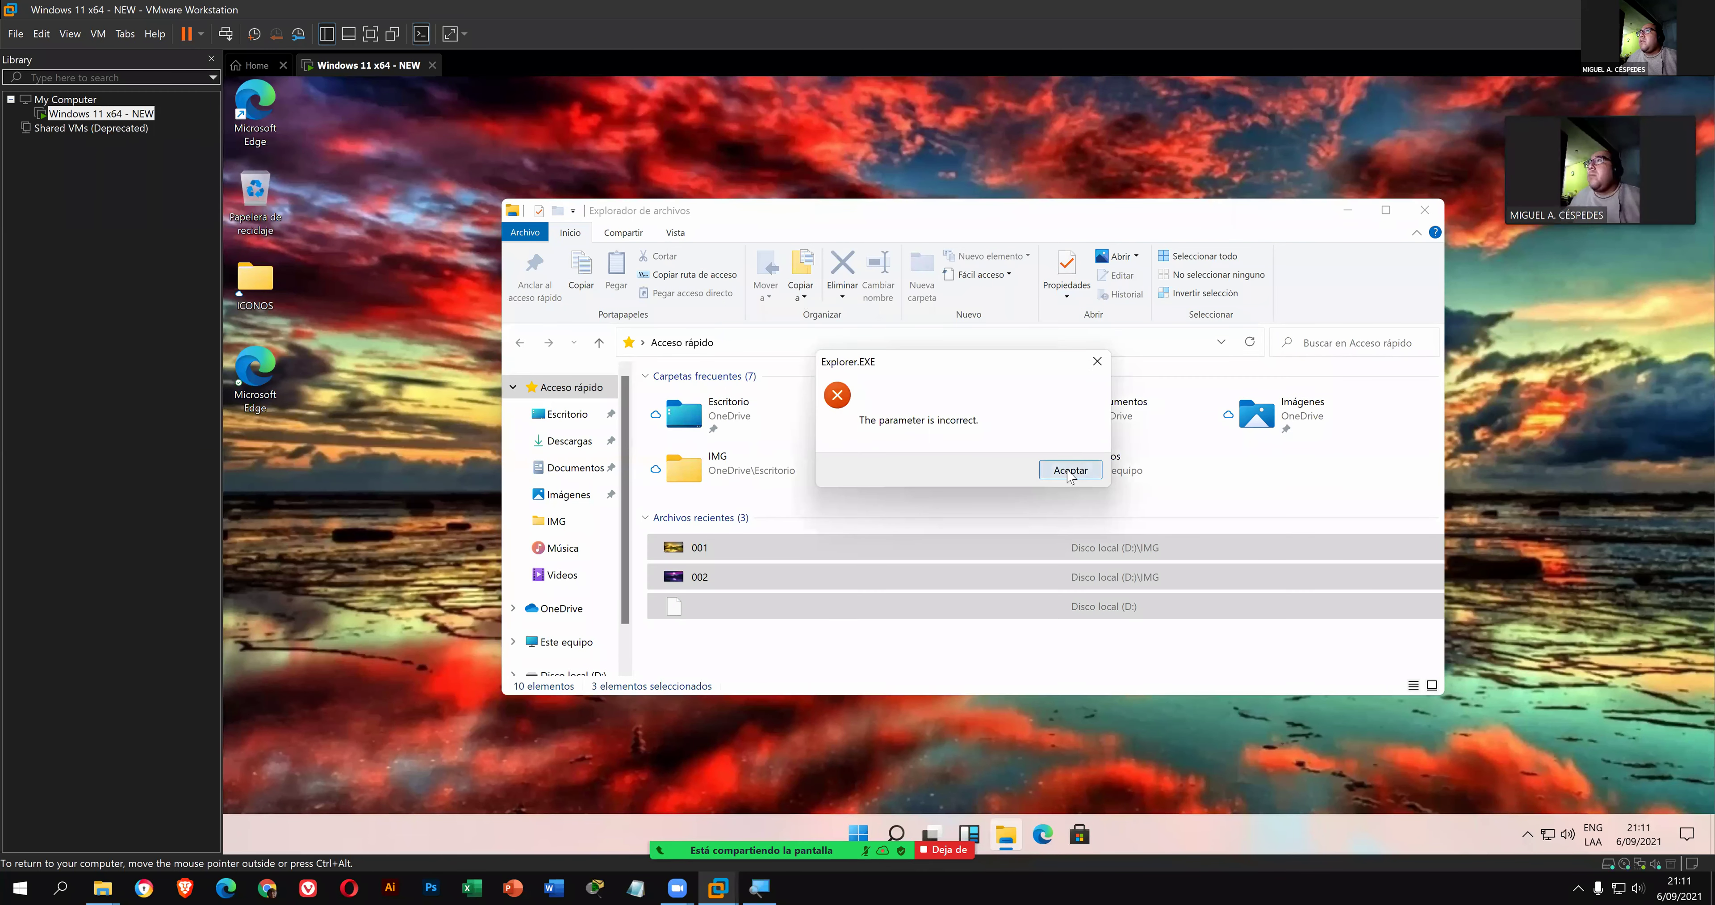
click(1069, 474)
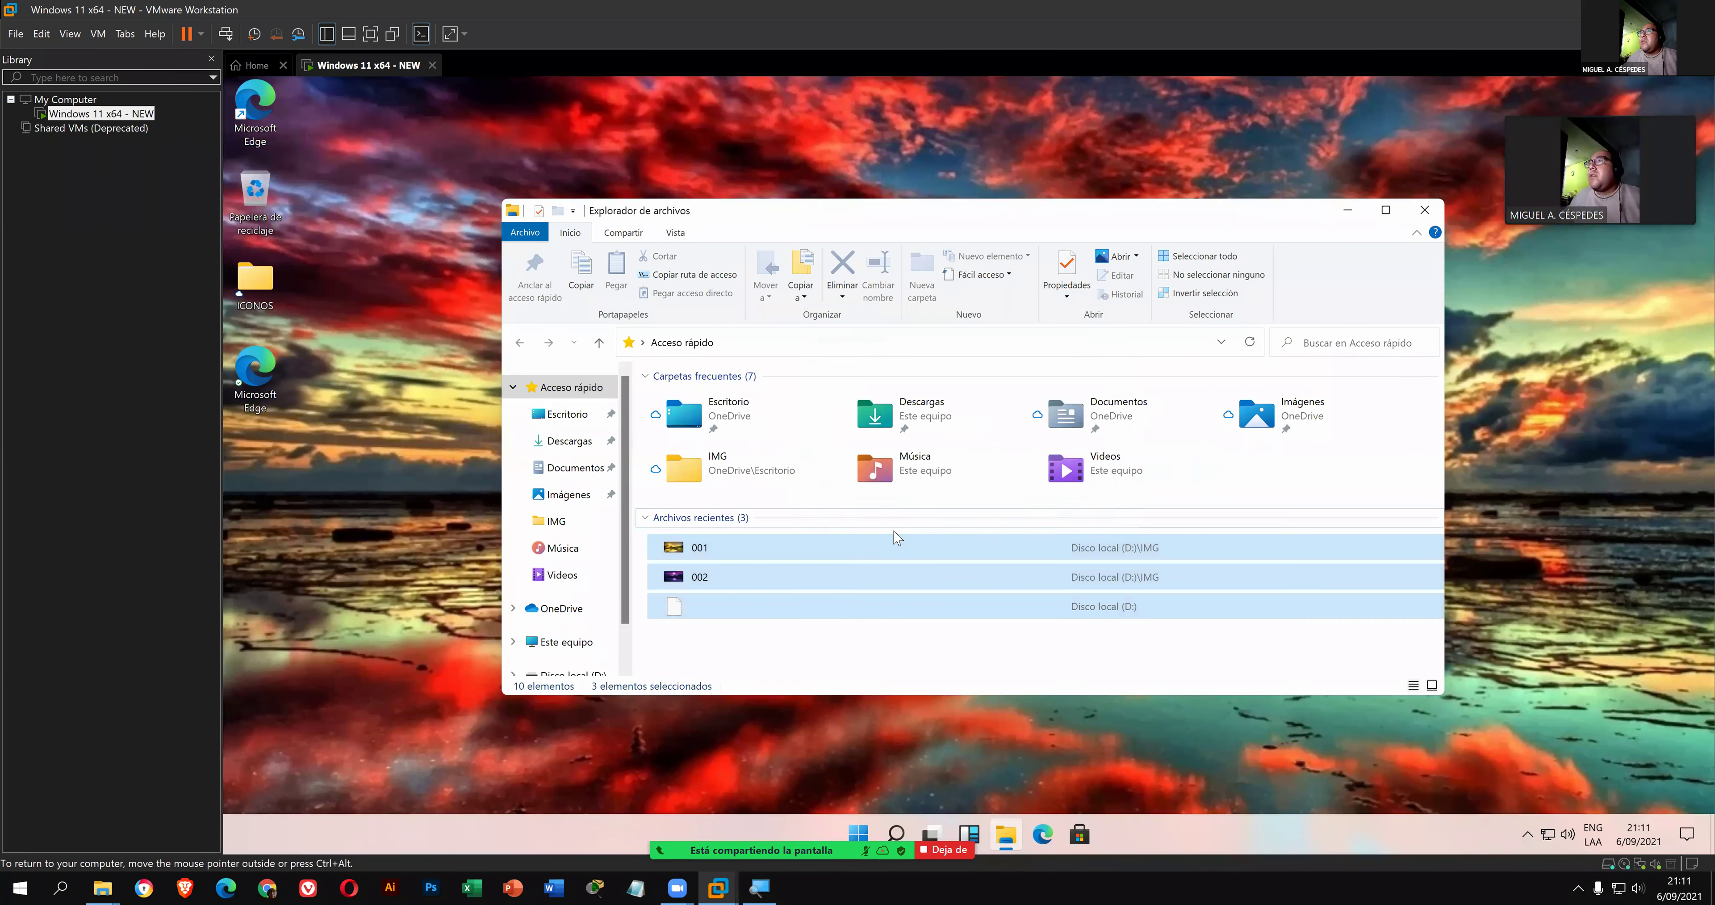
right_click(755, 611)
click(803, 624)
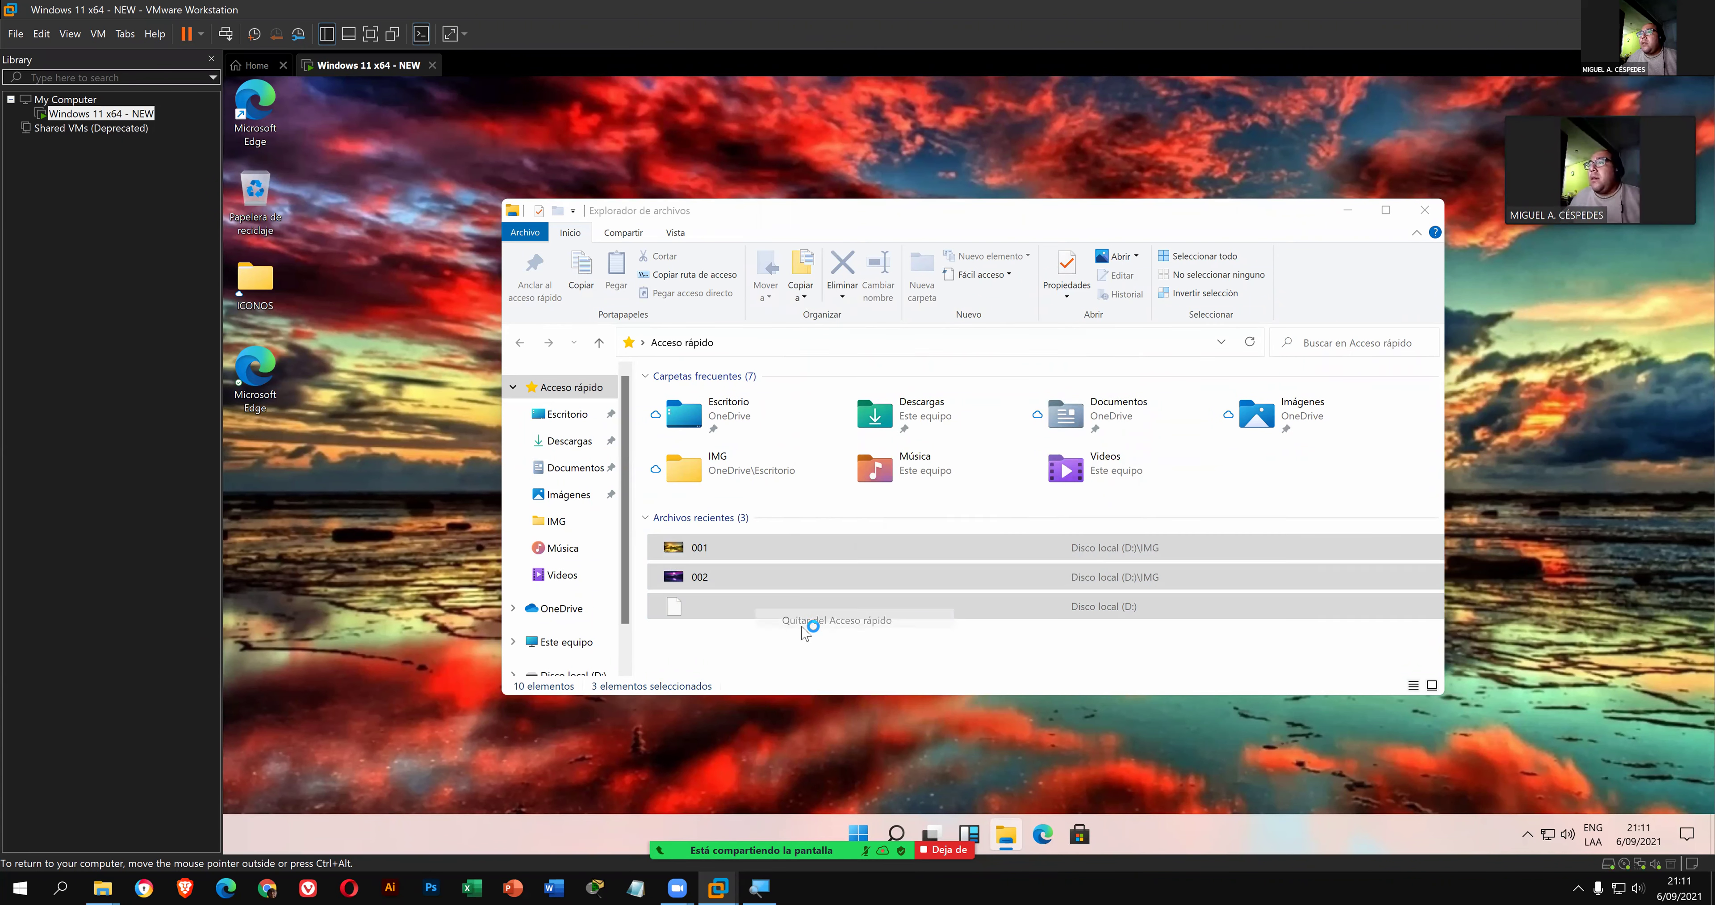
click(1069, 472)
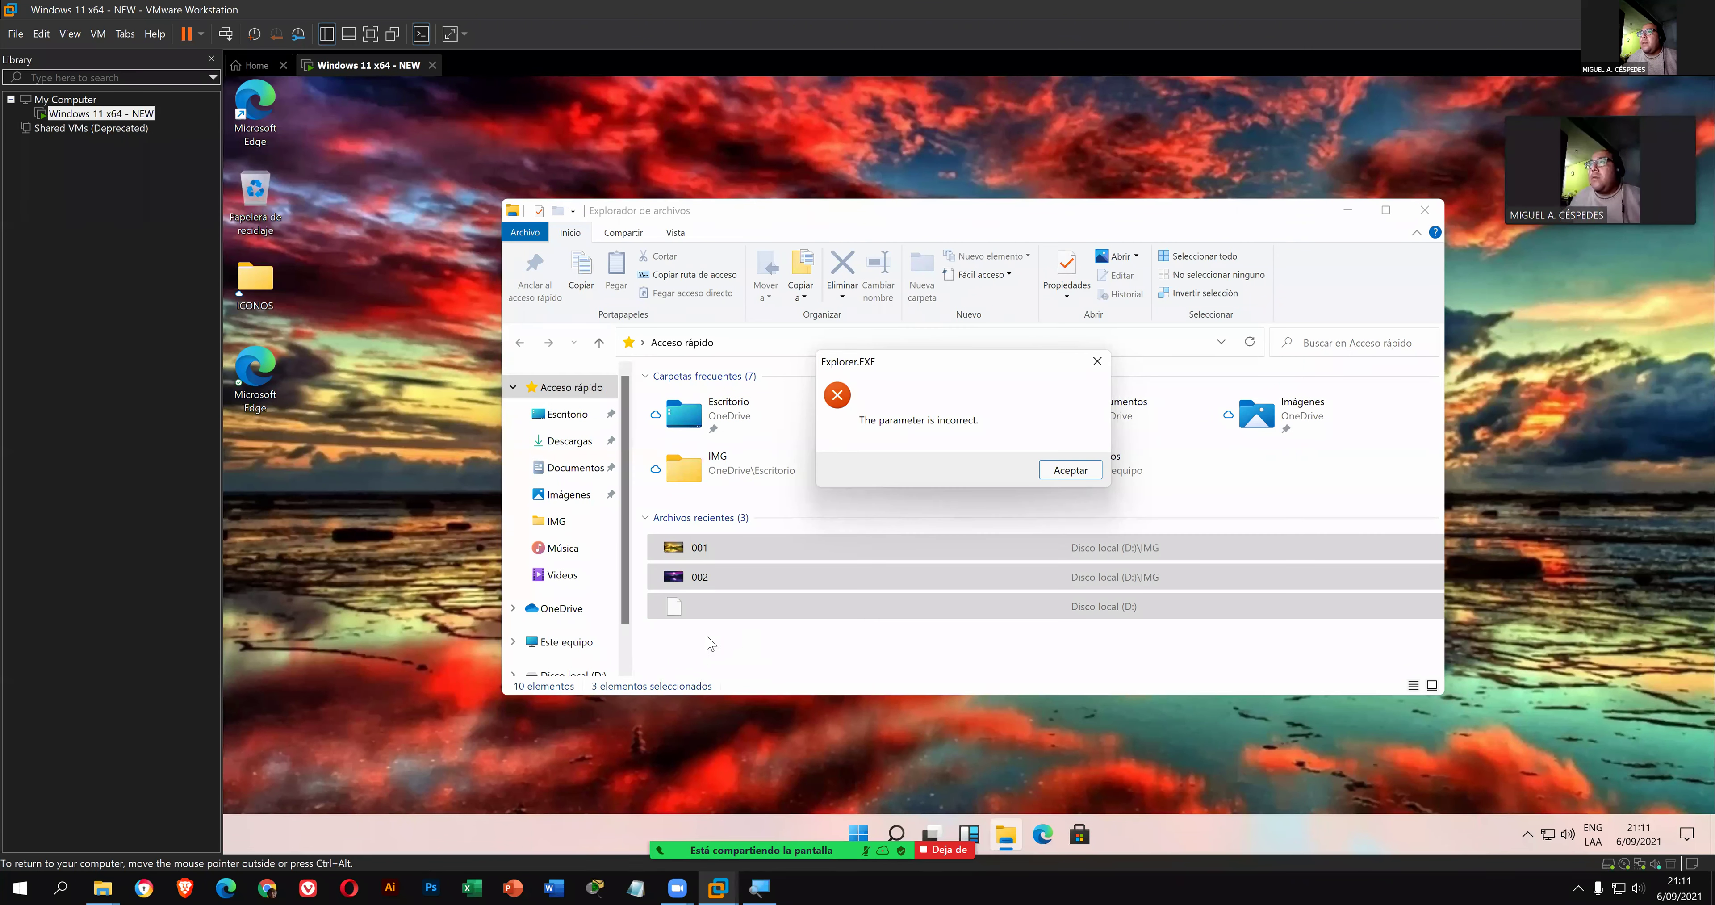
- Try to remove only the unnamed recent file on Disco local (D:) from Acceso rápido
click(682, 617)
right_click(682, 617)
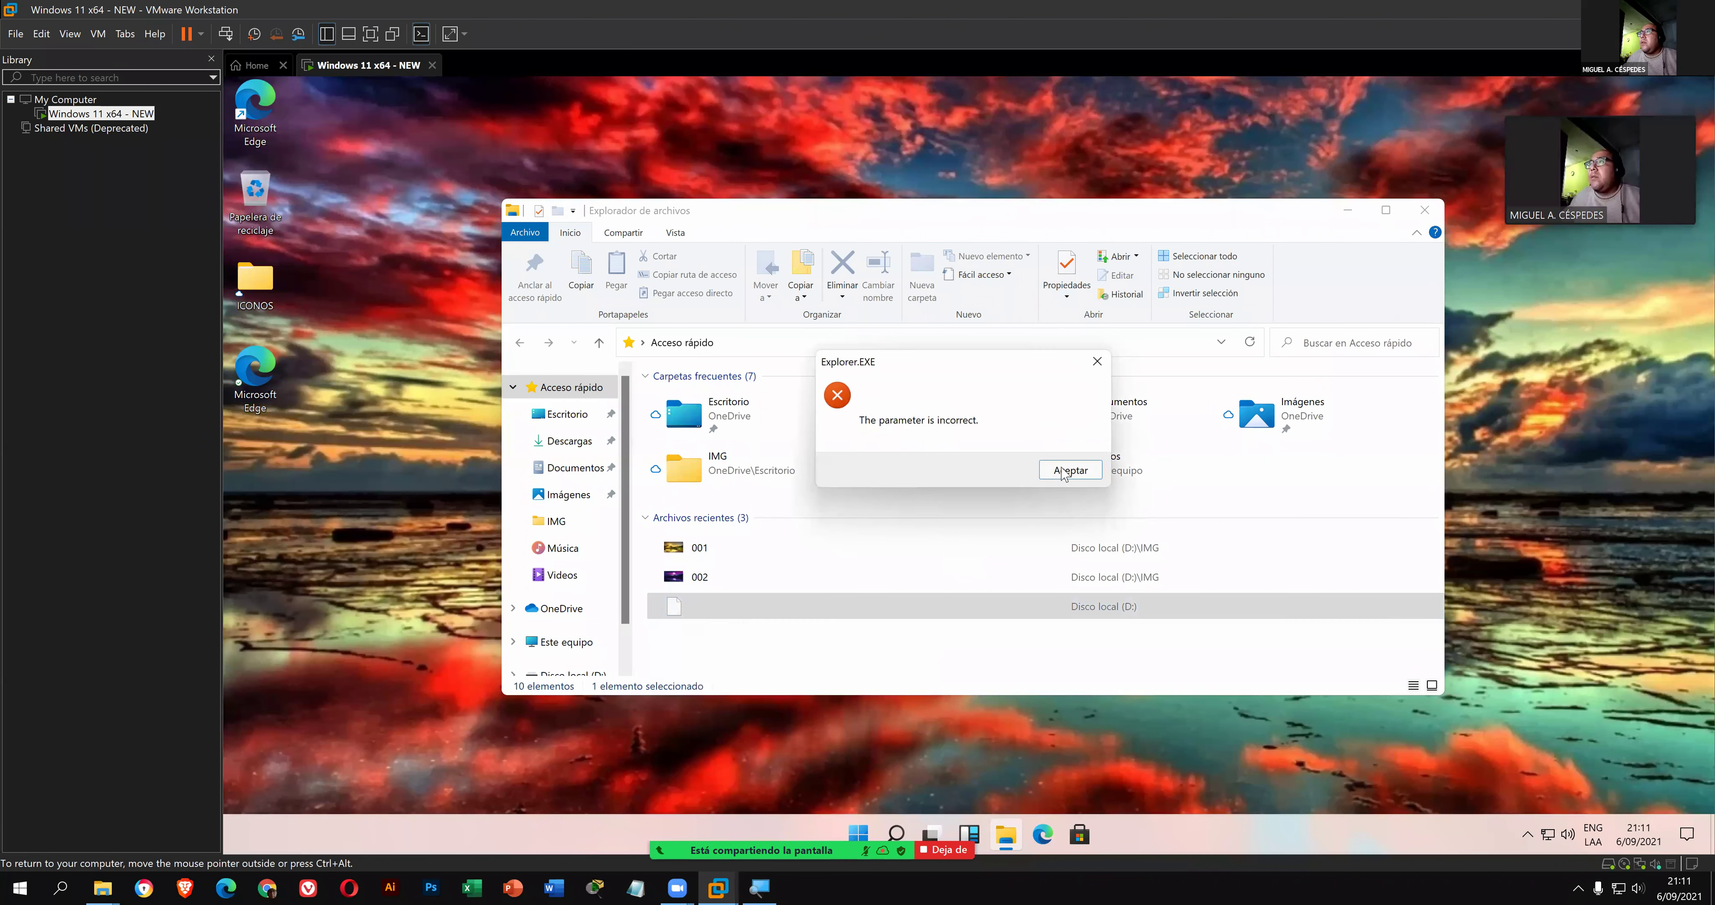
click(1068, 471)
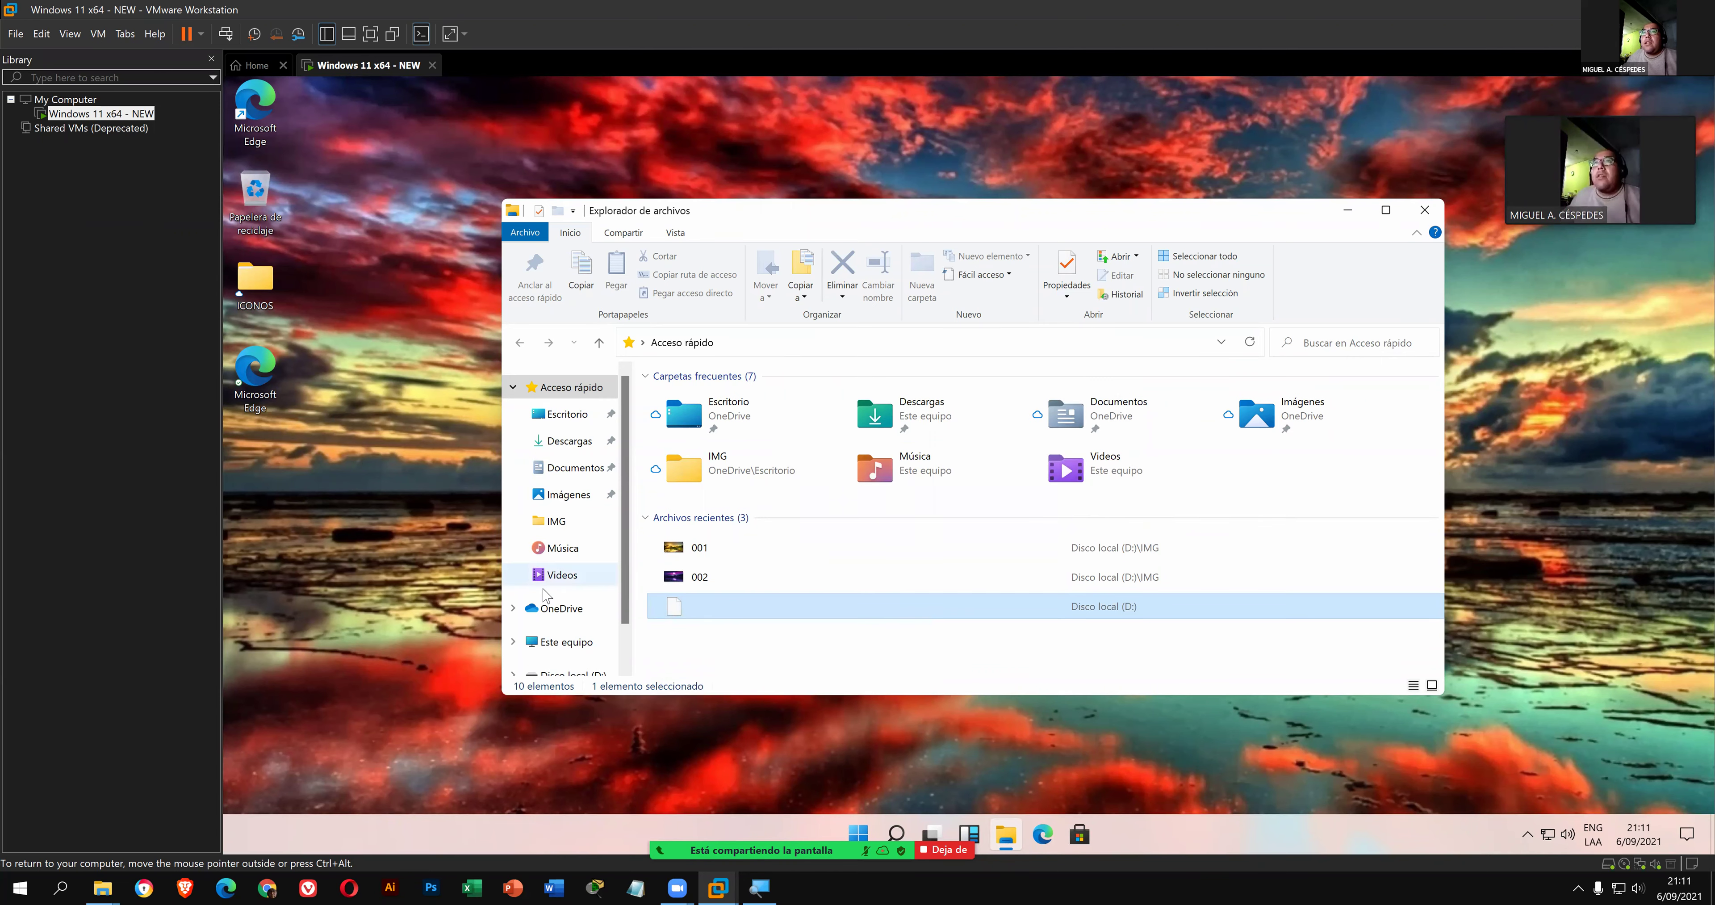
- Show Este equipo with the Carpetas group collapsed, and start disk cleanup from the properties of Disco local (C:)
click(543, 642)
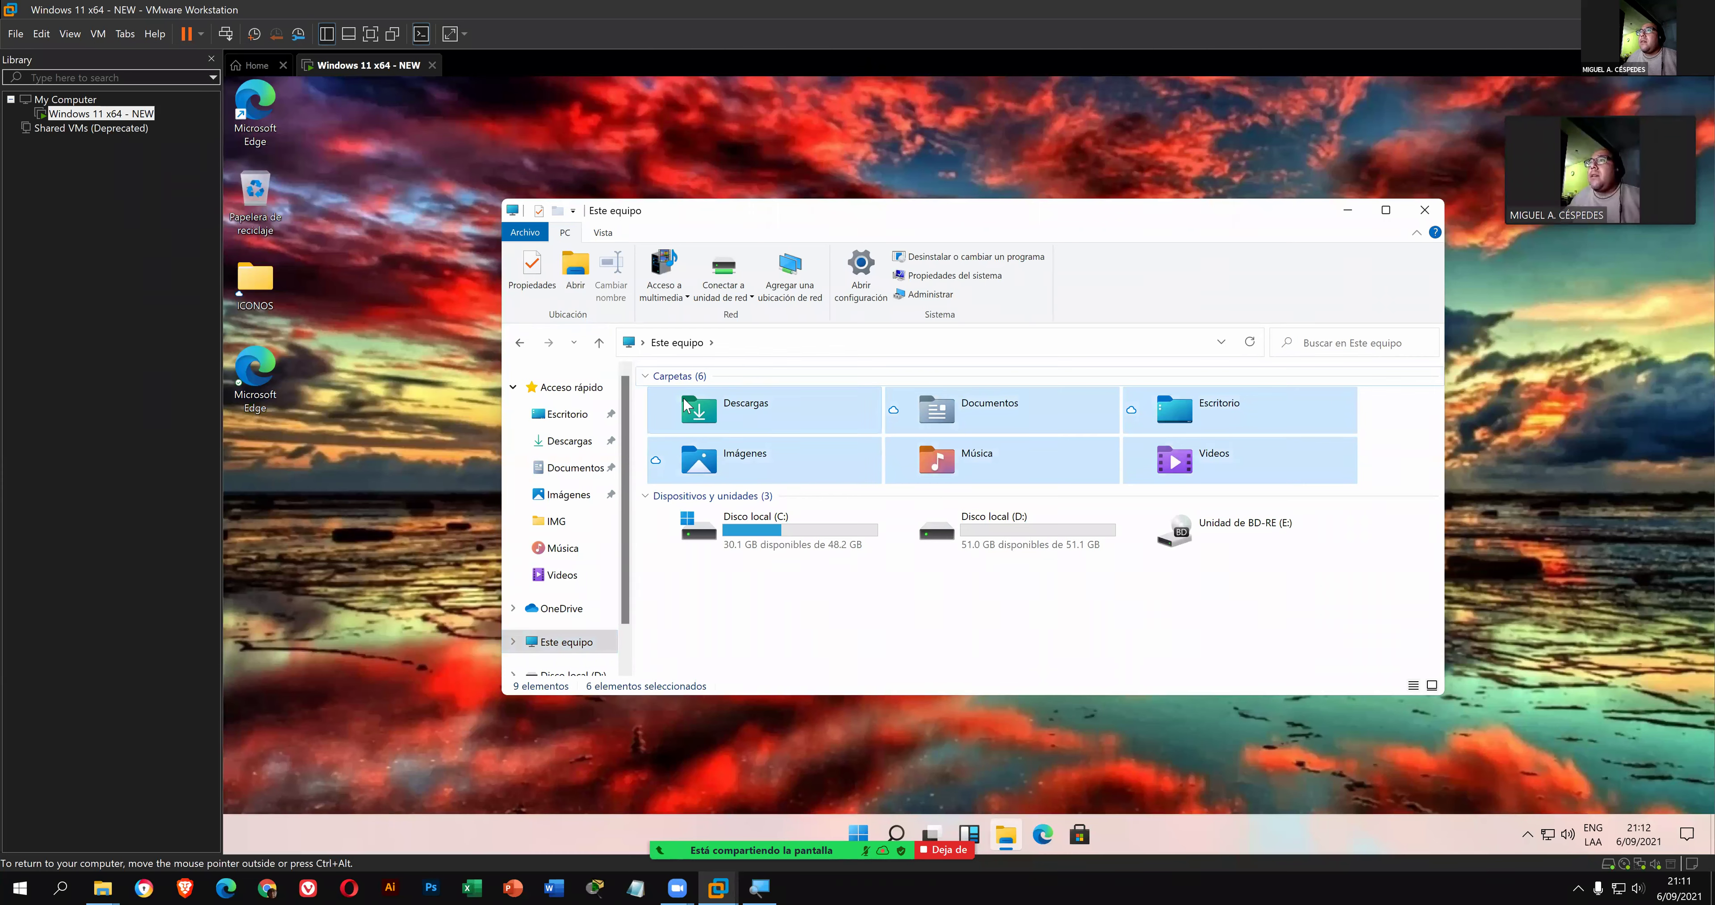
click(645, 376)
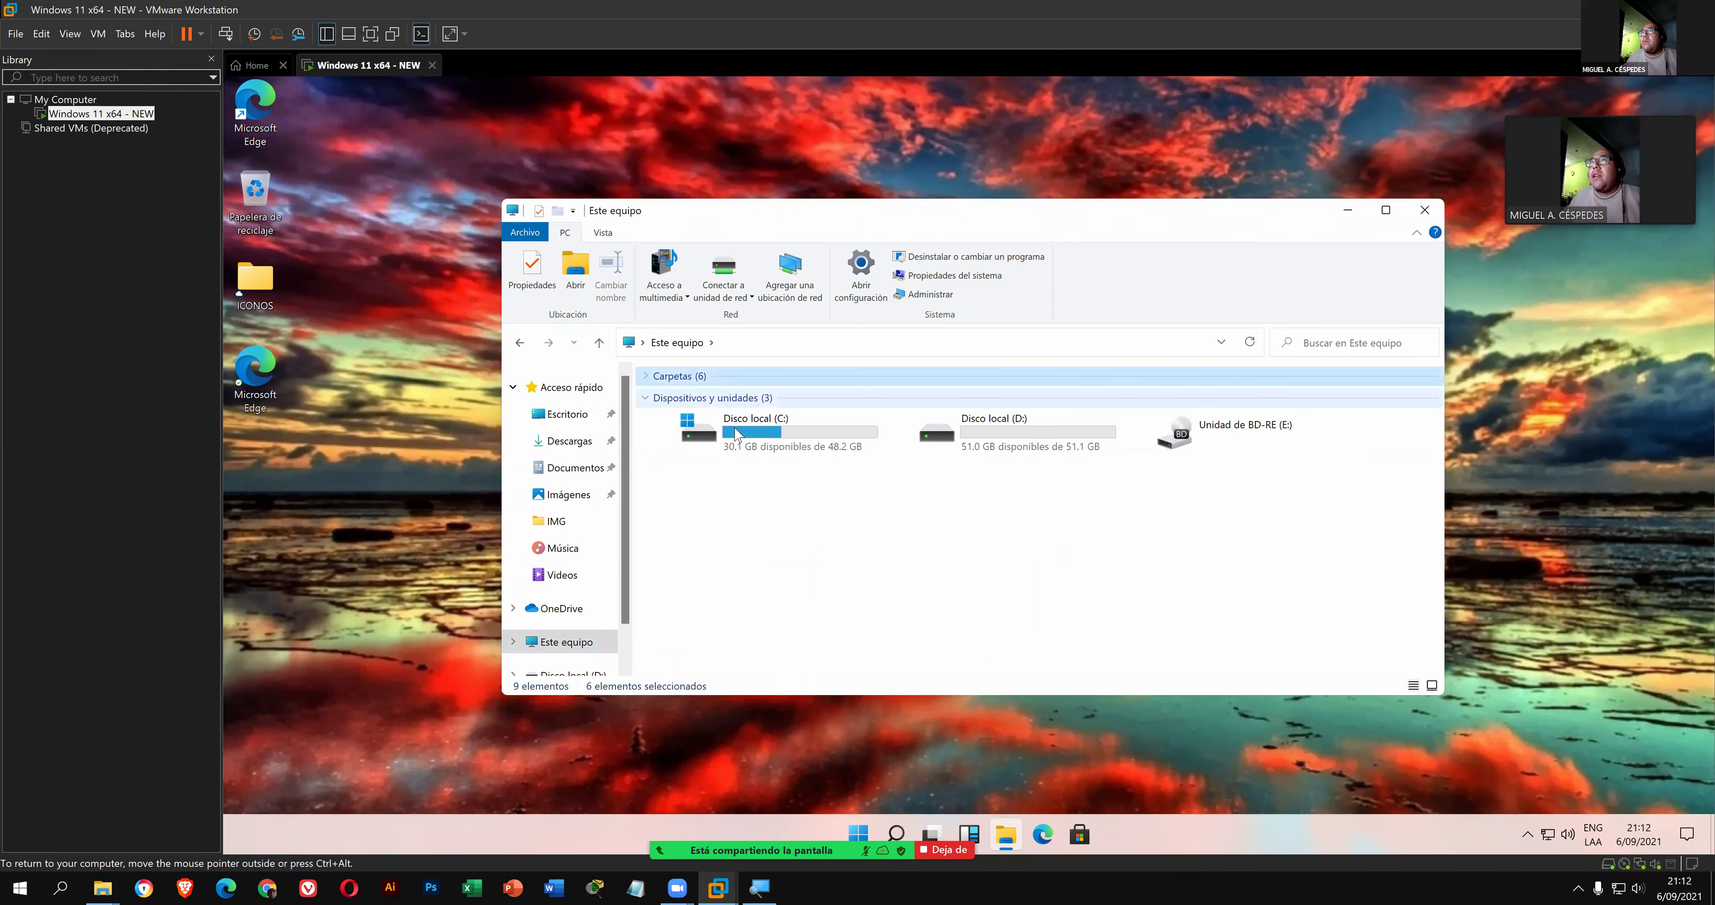
right_click(737, 434)
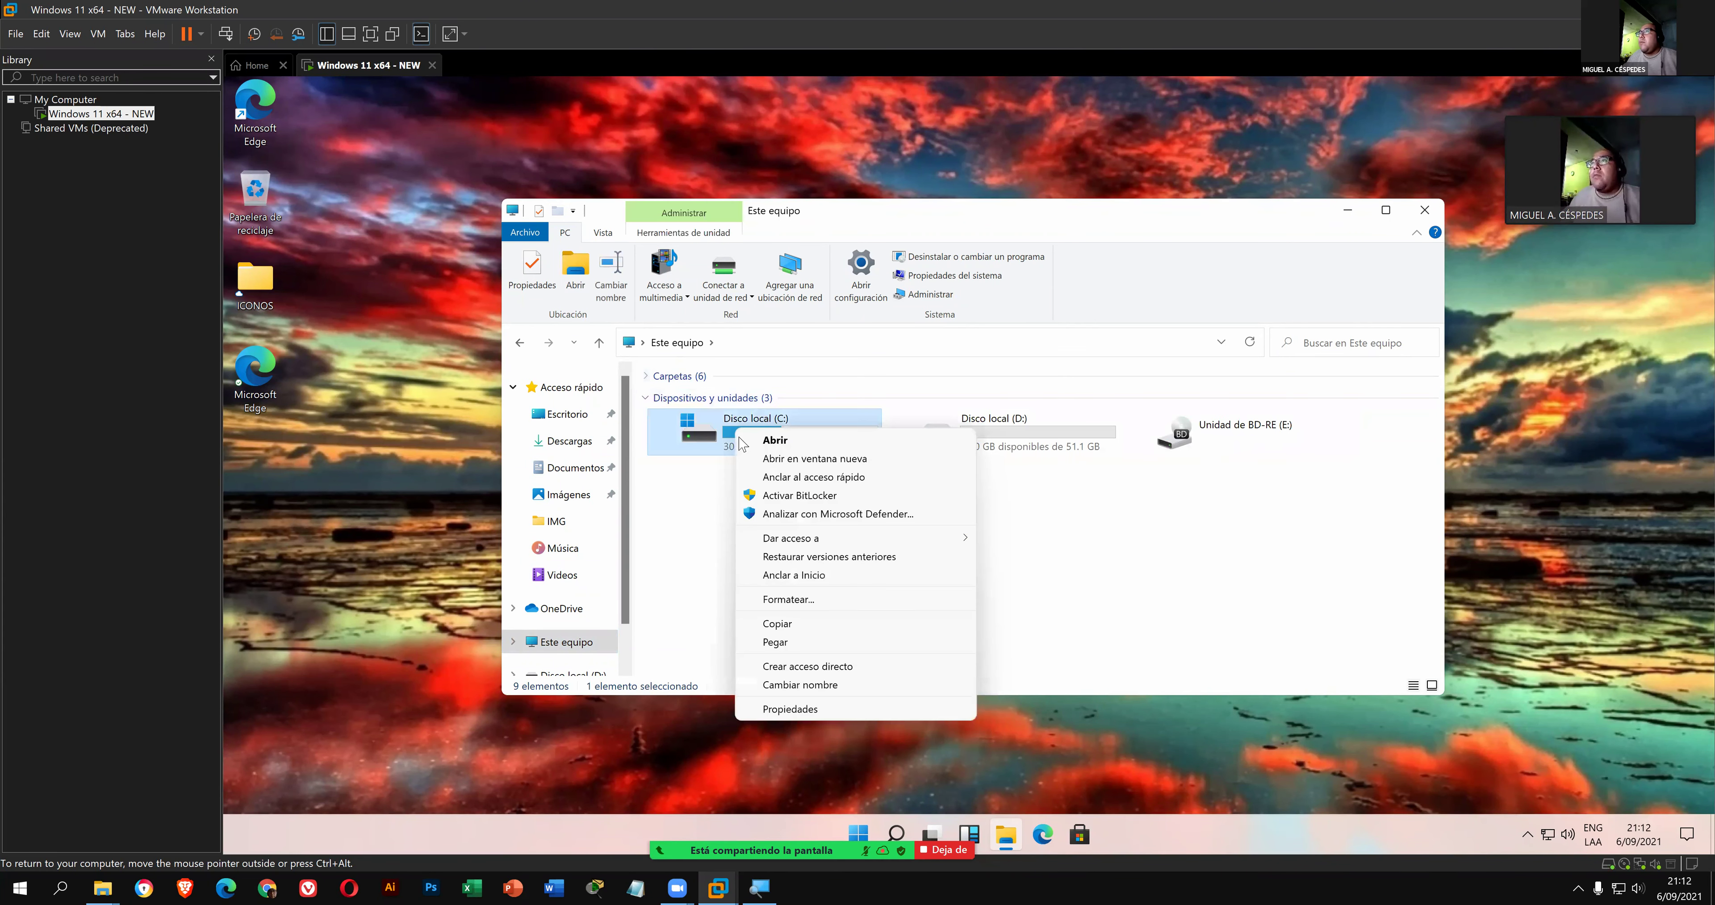
click(817, 711)
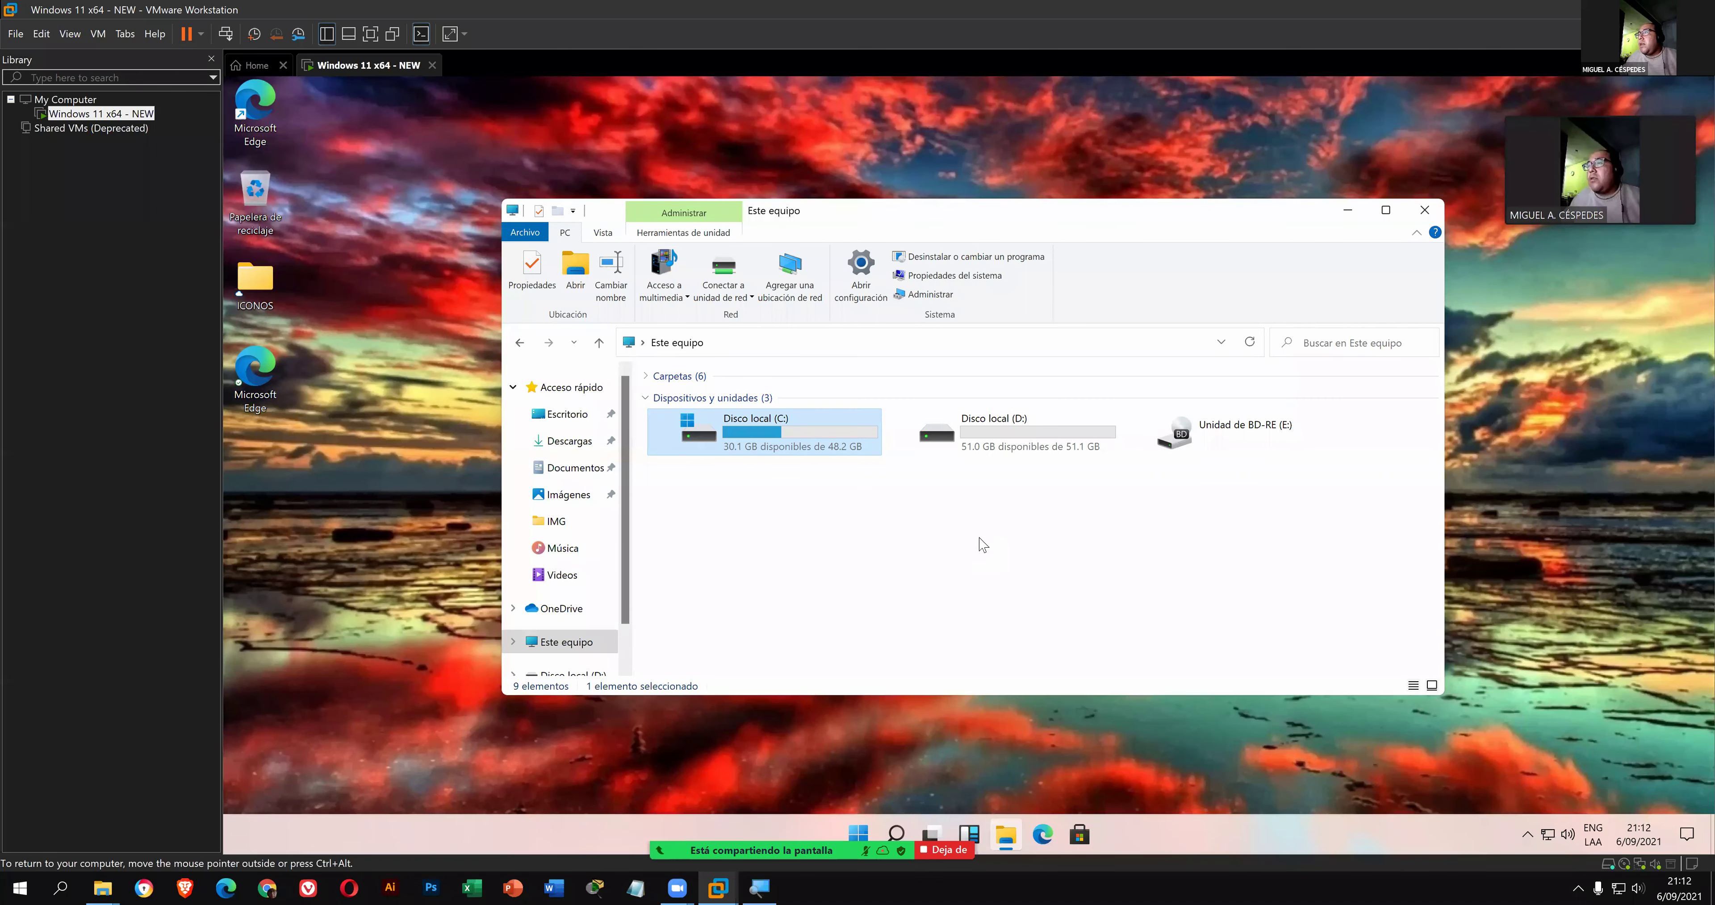
click(984, 685)
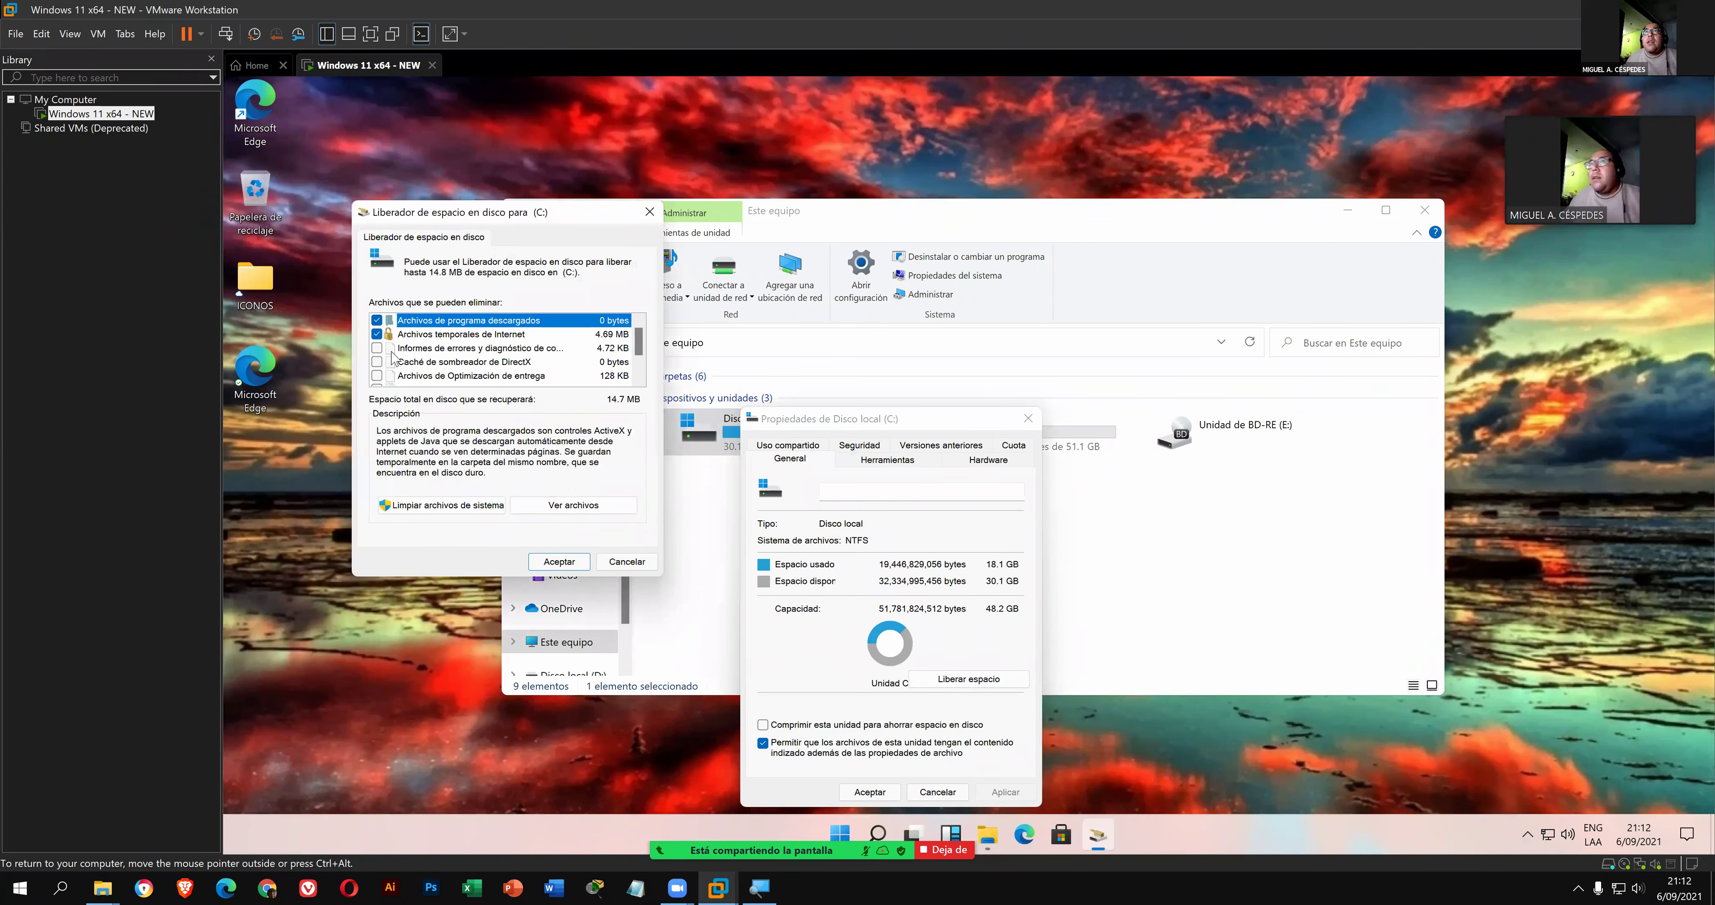
- Mark error reports, DirectX shader cache, delivery optimization files, recycle bin and temporary files for deletion, and extend the cleanup to system files
click(377, 347)
click(377, 362)
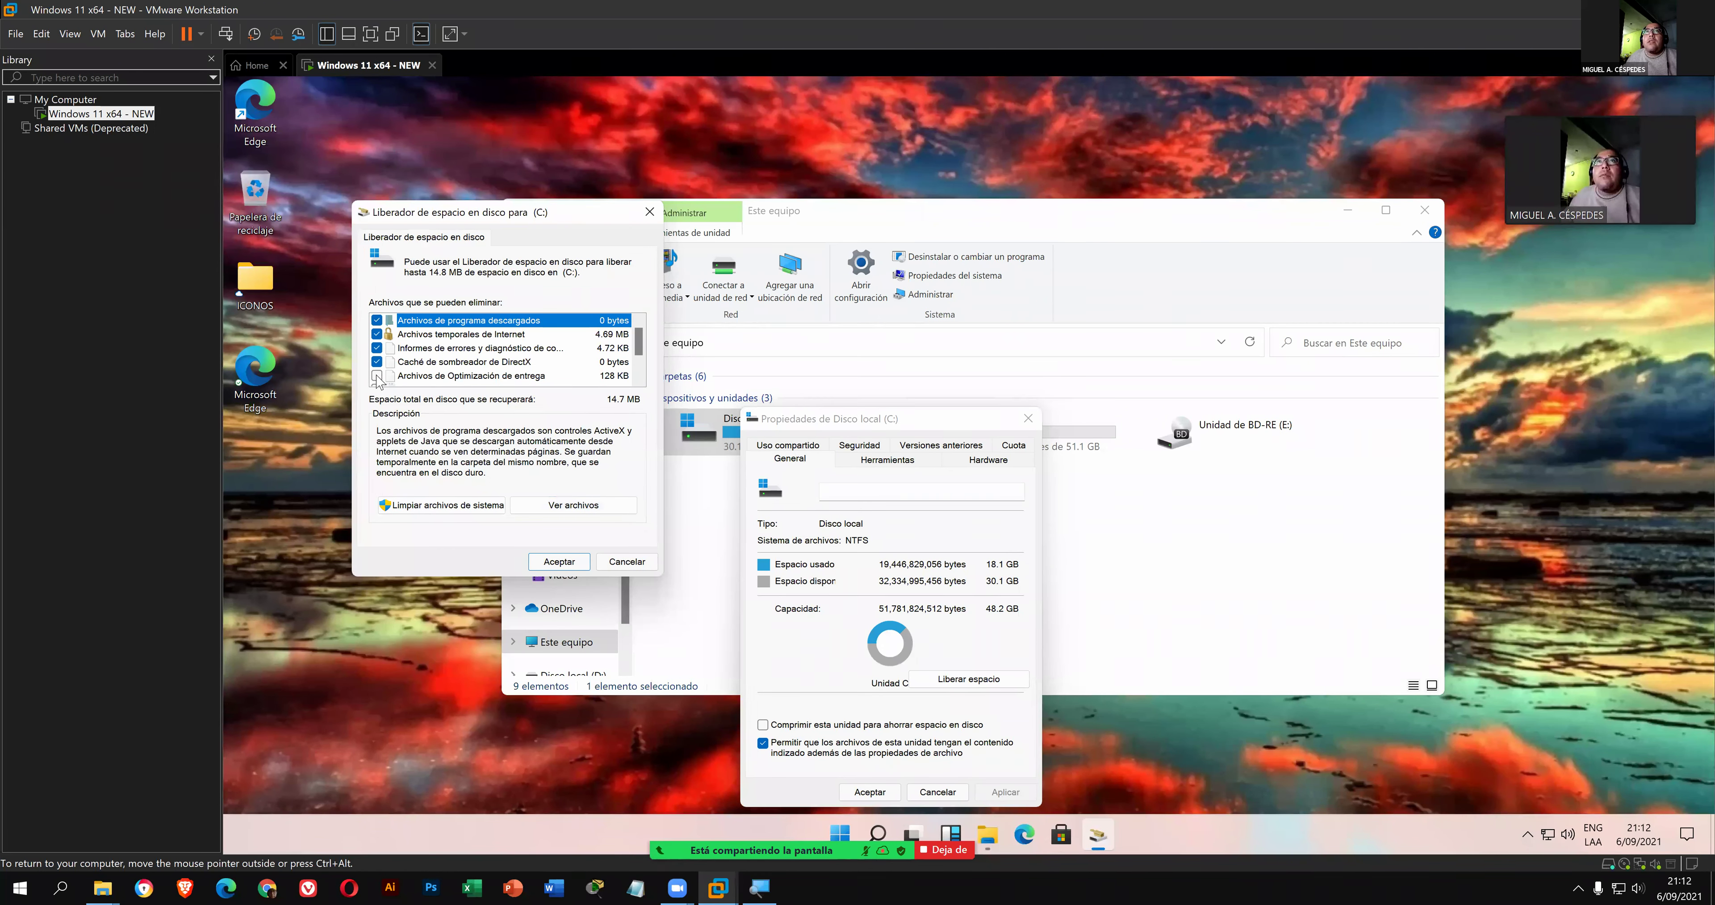
scroll(379, 364, down, 1)
click(377, 348)
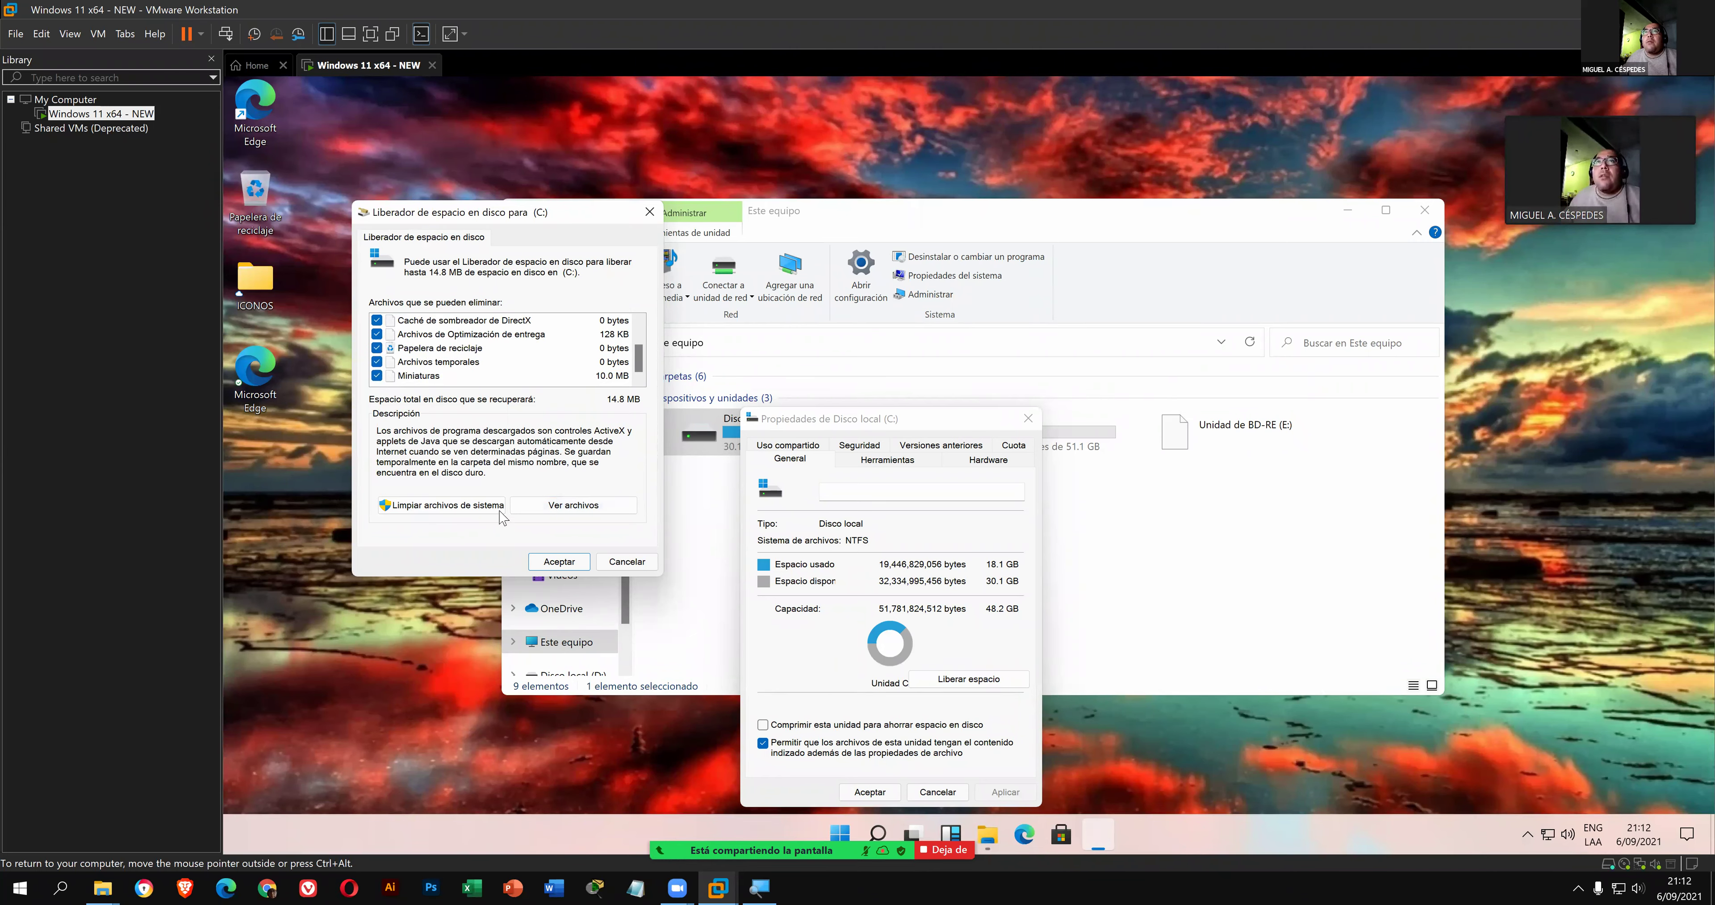
click(484, 510)
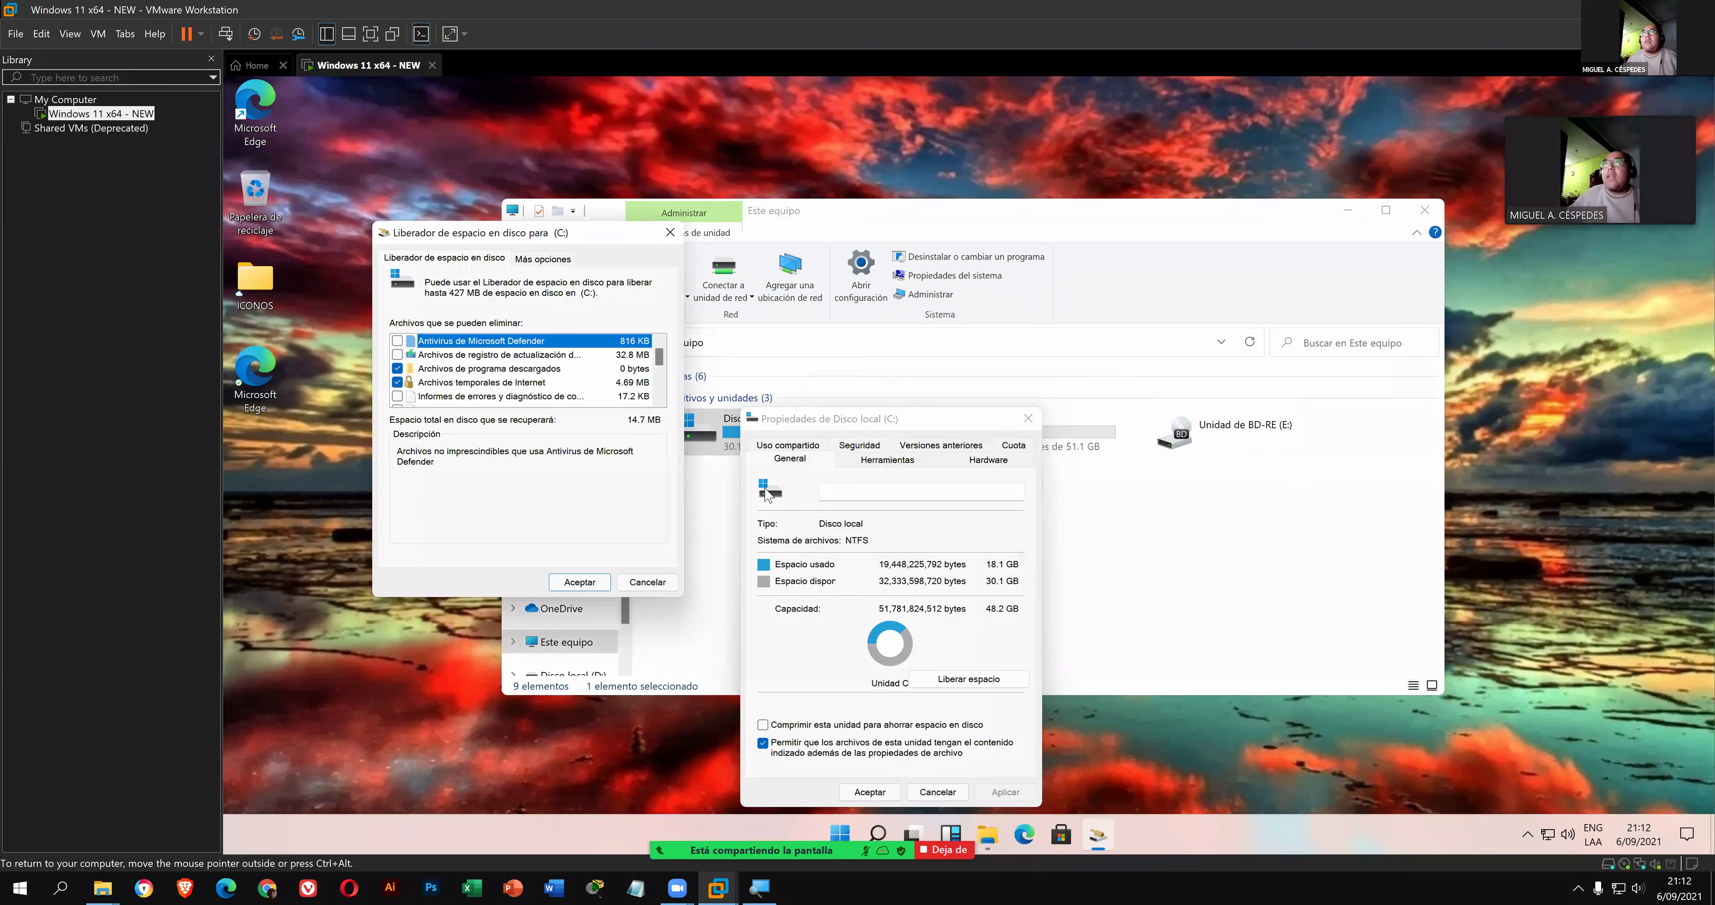
- Mark Microsoft Defender files, update log files, previous Windows installations, language resource files and delivery optimization files for deletion on drive C:
click(397, 341)
click(395, 356)
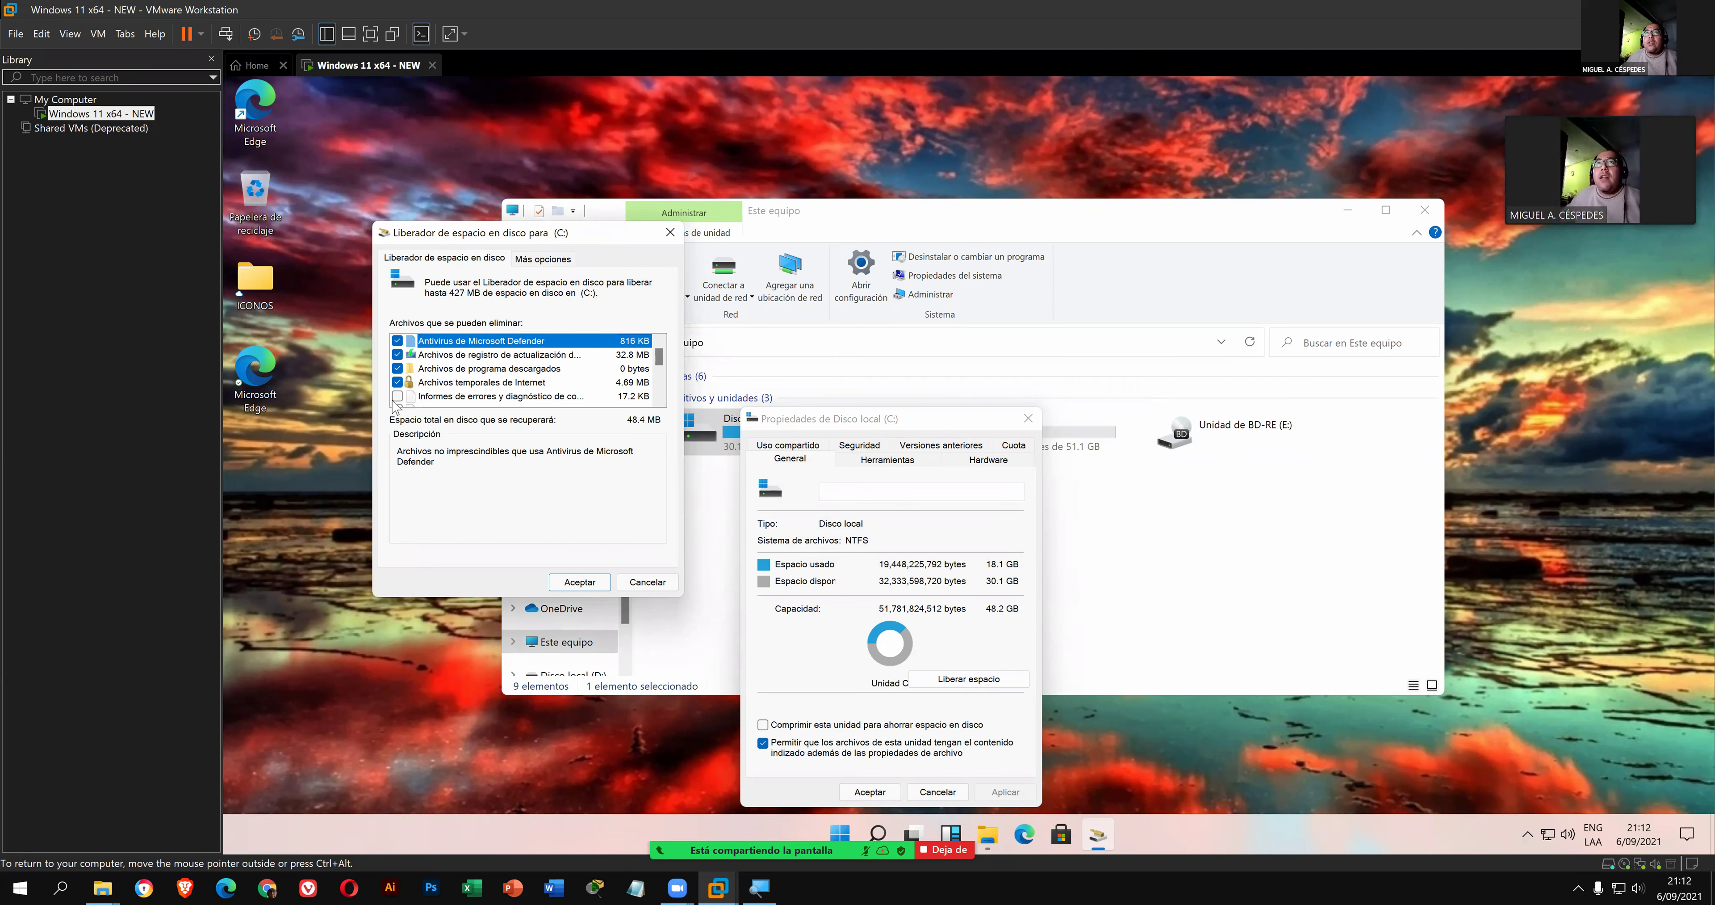
scroll(397, 399, down, 2)
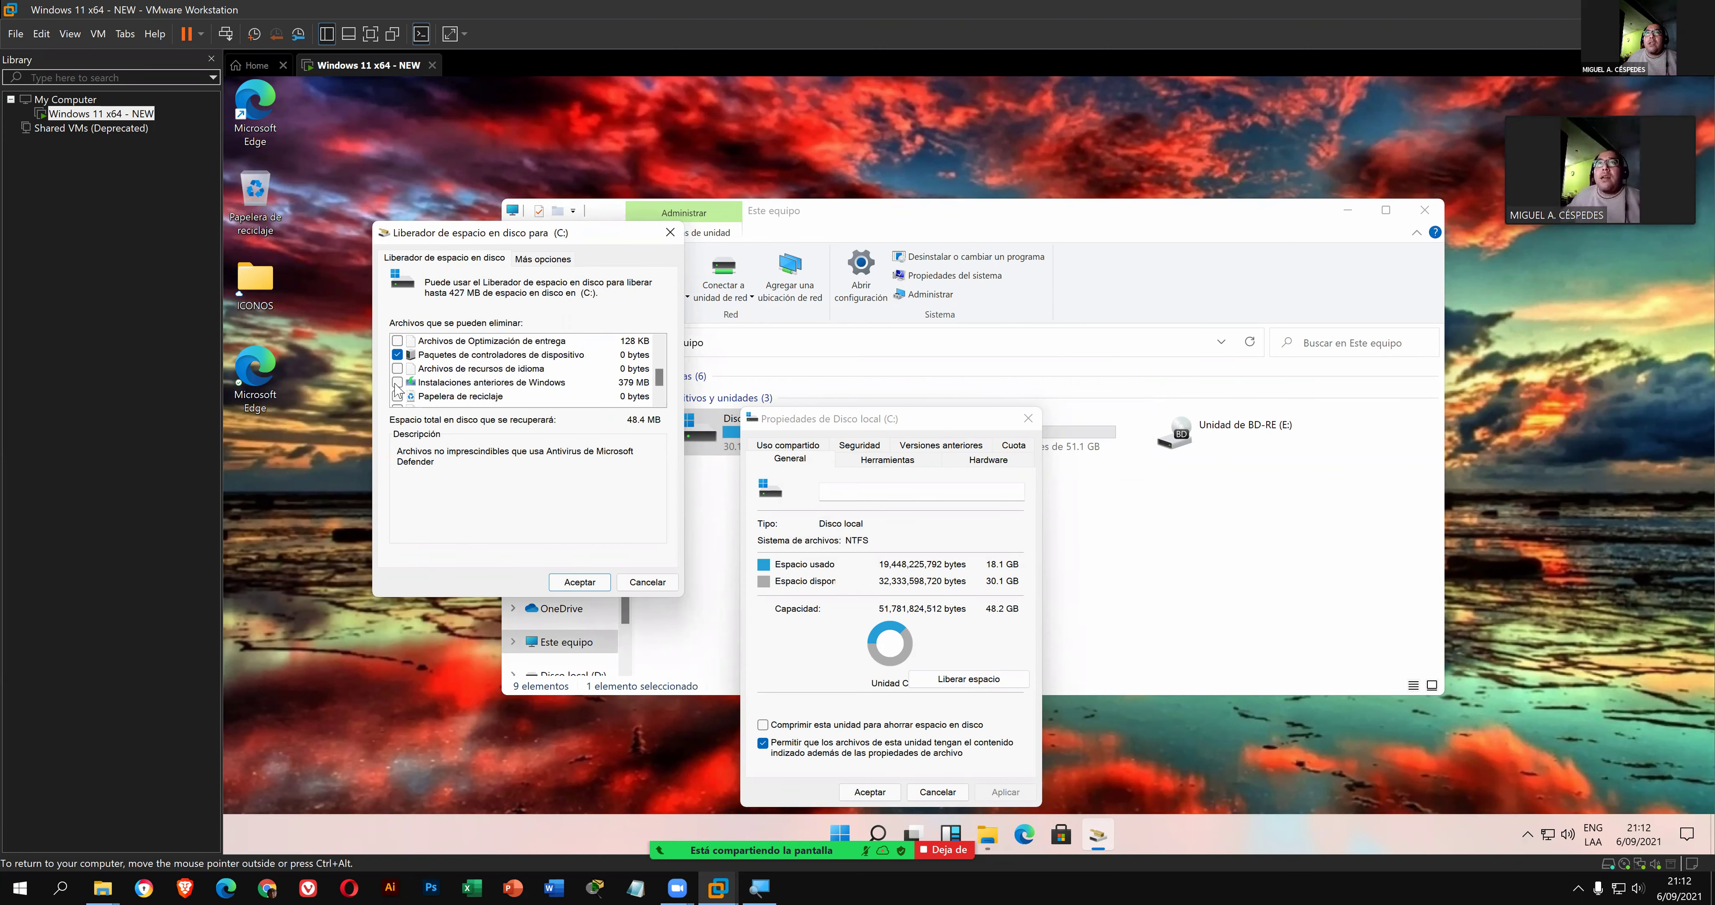
click(398, 382)
click(398, 368)
click(398, 341)
- Mark the recycle bin and temporary files as well, and run the cleanup of drive C:, confirming permanent deletion
scroll(399, 370, up, 1)
scroll(397, 374, down, 1)
click(398, 398)
scroll(397, 401, down, 1)
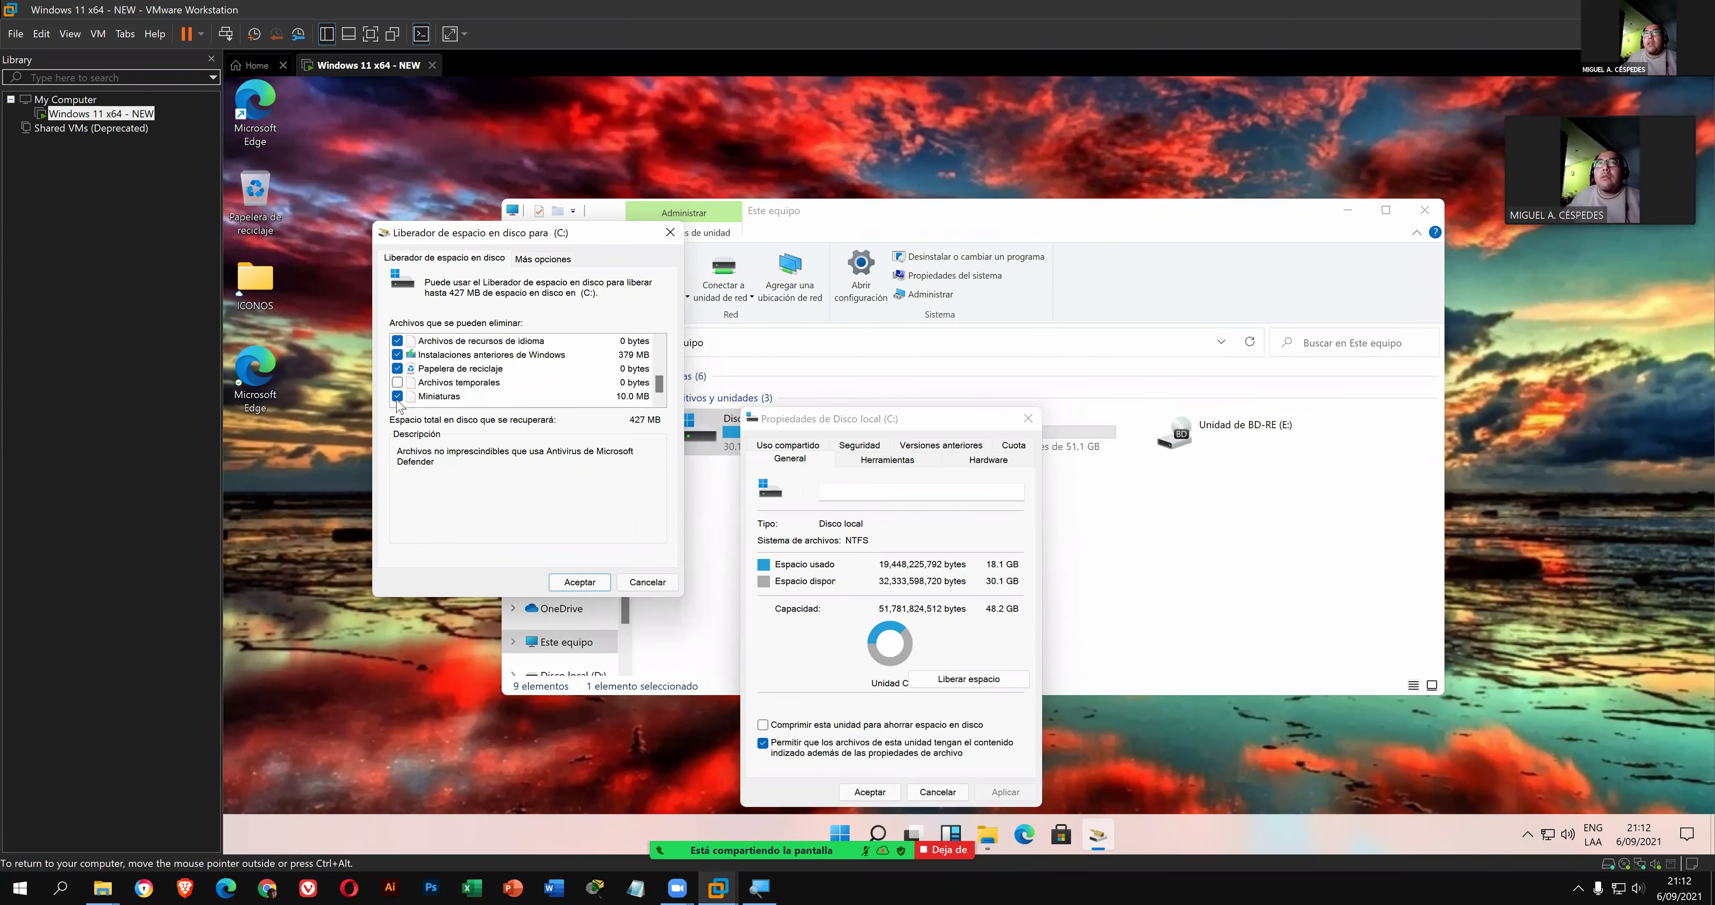
click(397, 384)
scroll(426, 392, up, 3)
click(586, 583)
click(997, 473)
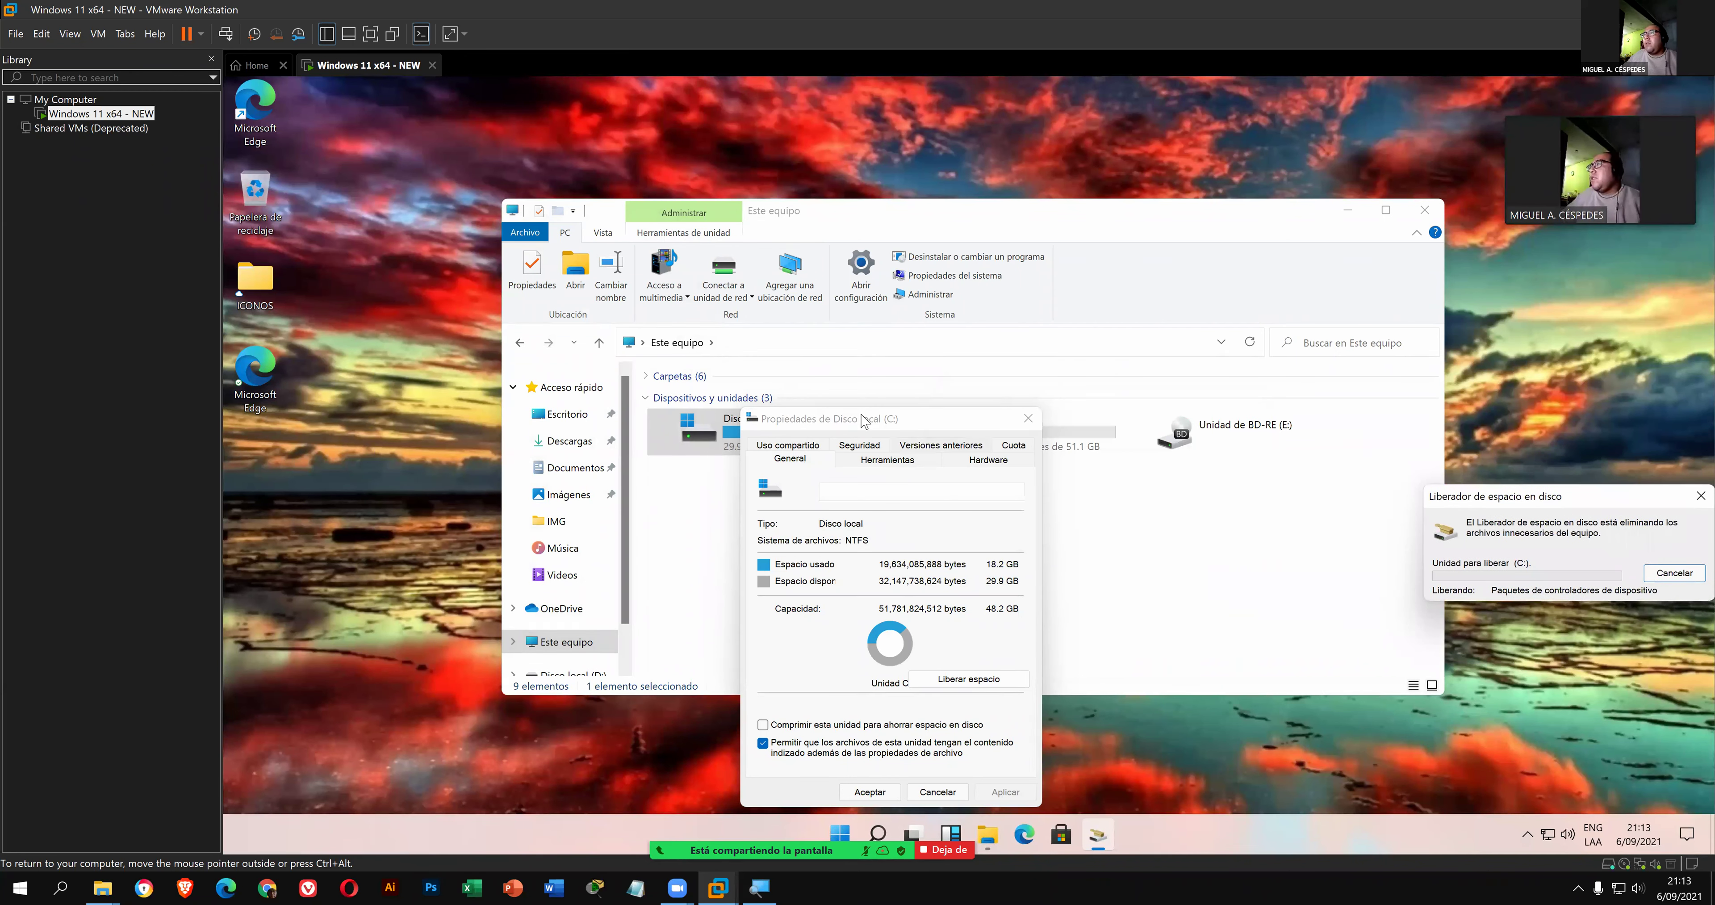
- Move the properties window of Disco local (C:) aside, refresh the virtual machine's desktop, and close the properties
click(863, 420)
drag(863, 421, 765, 424)
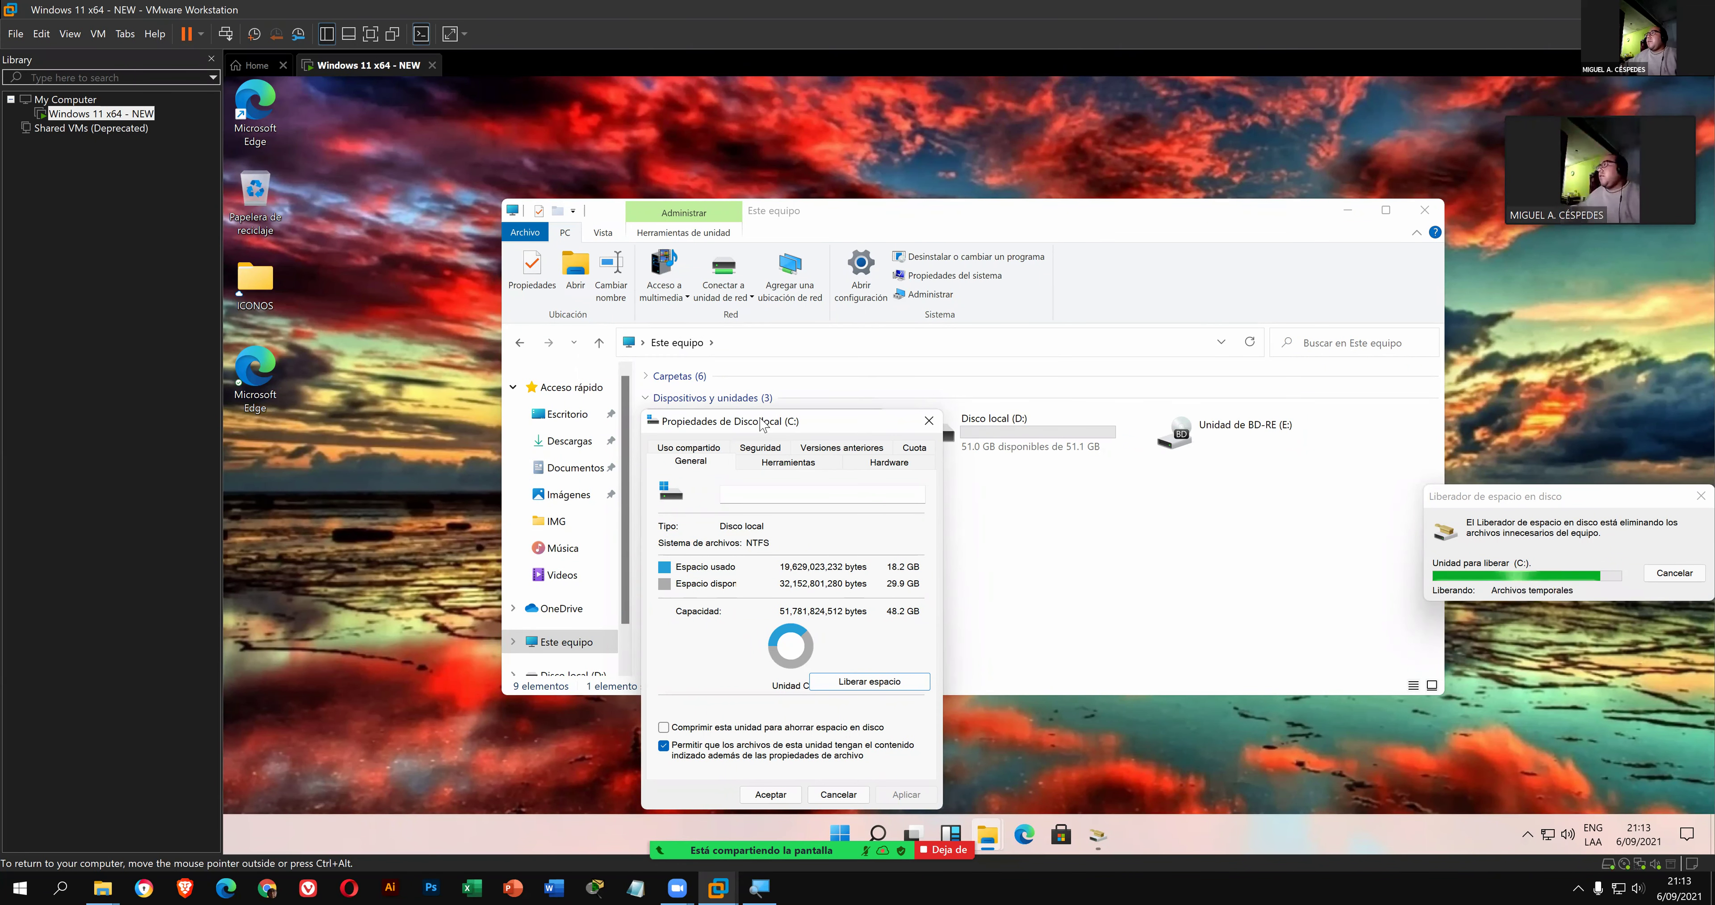
right_click(363, 121)
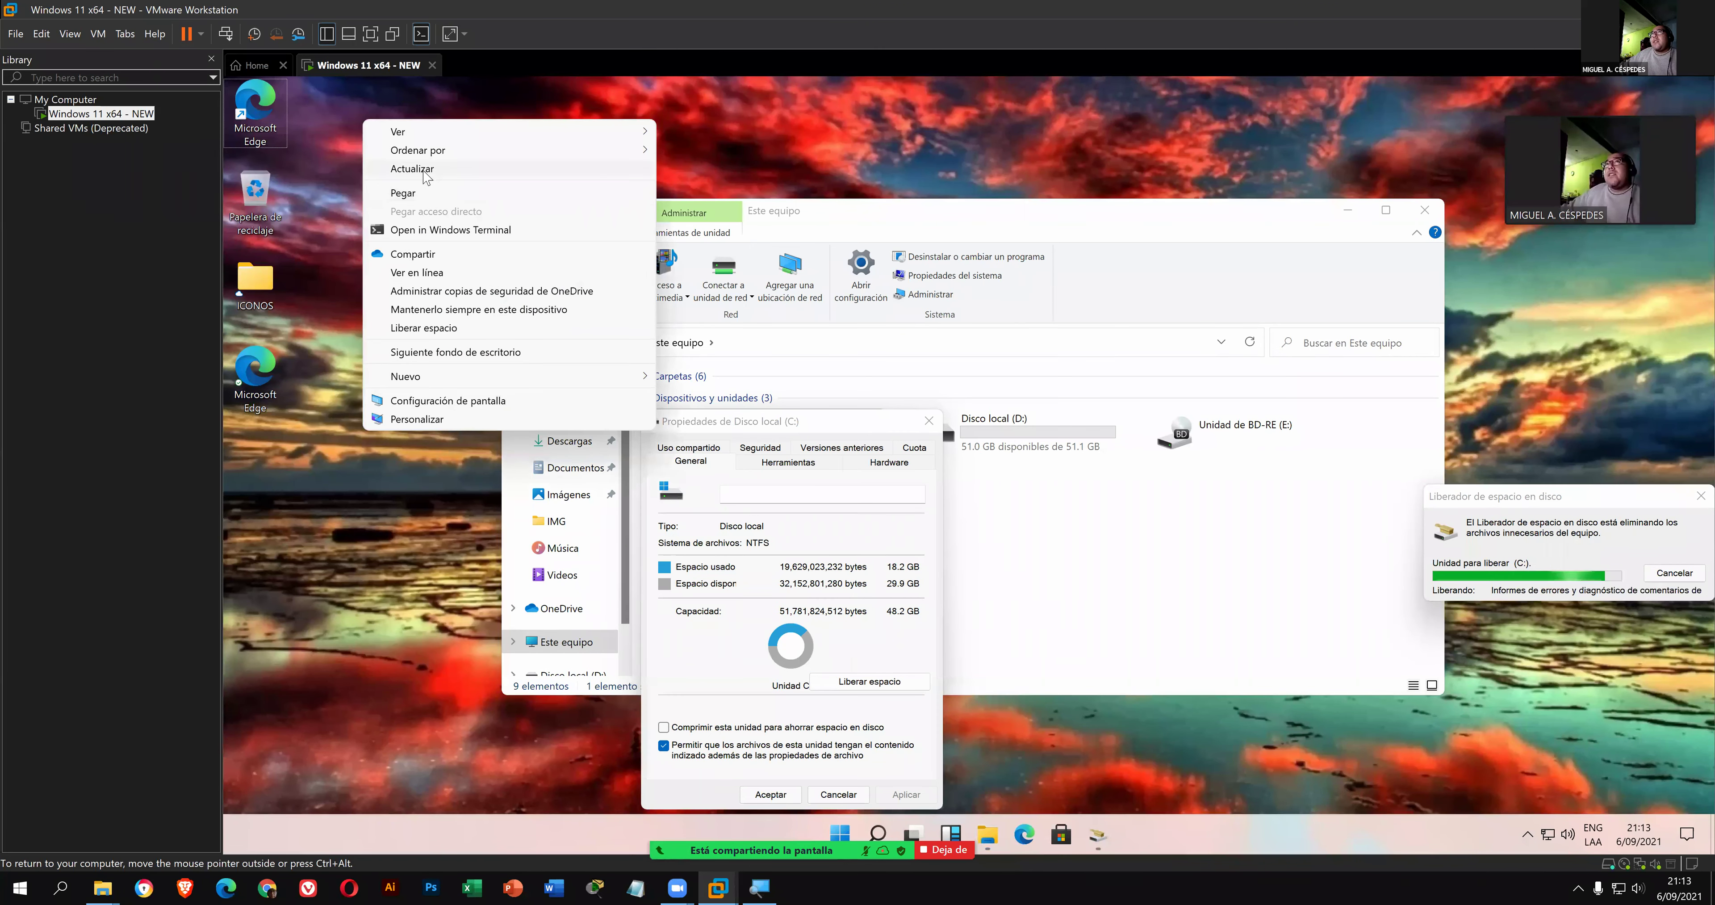
click(426, 174)
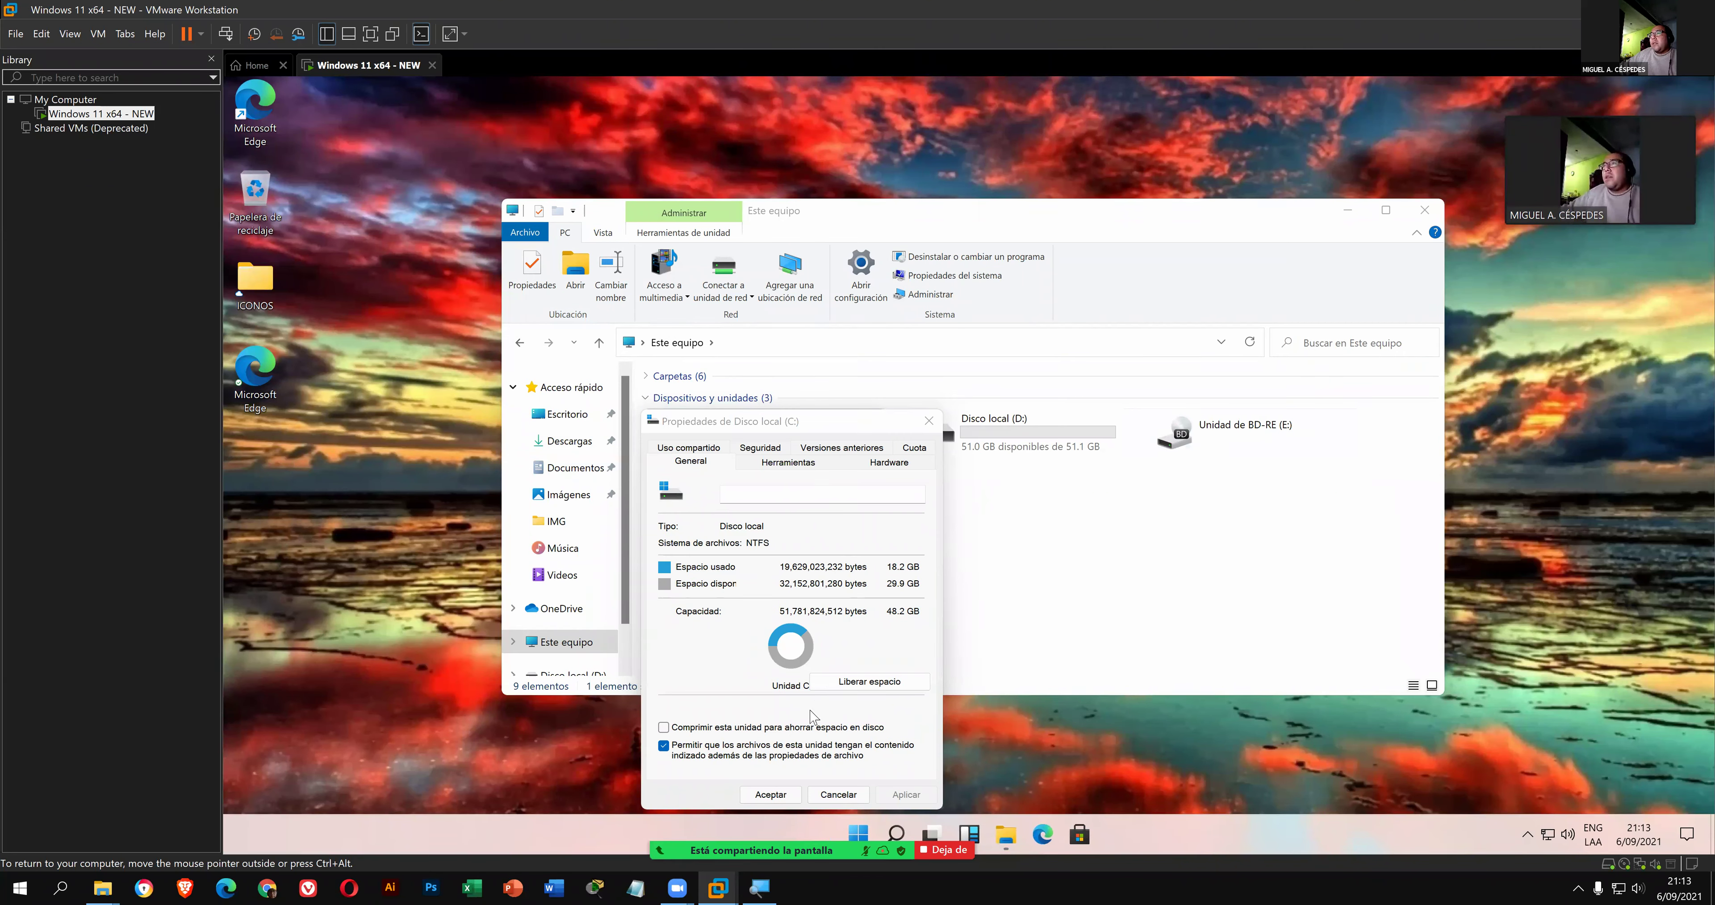
click(771, 793)
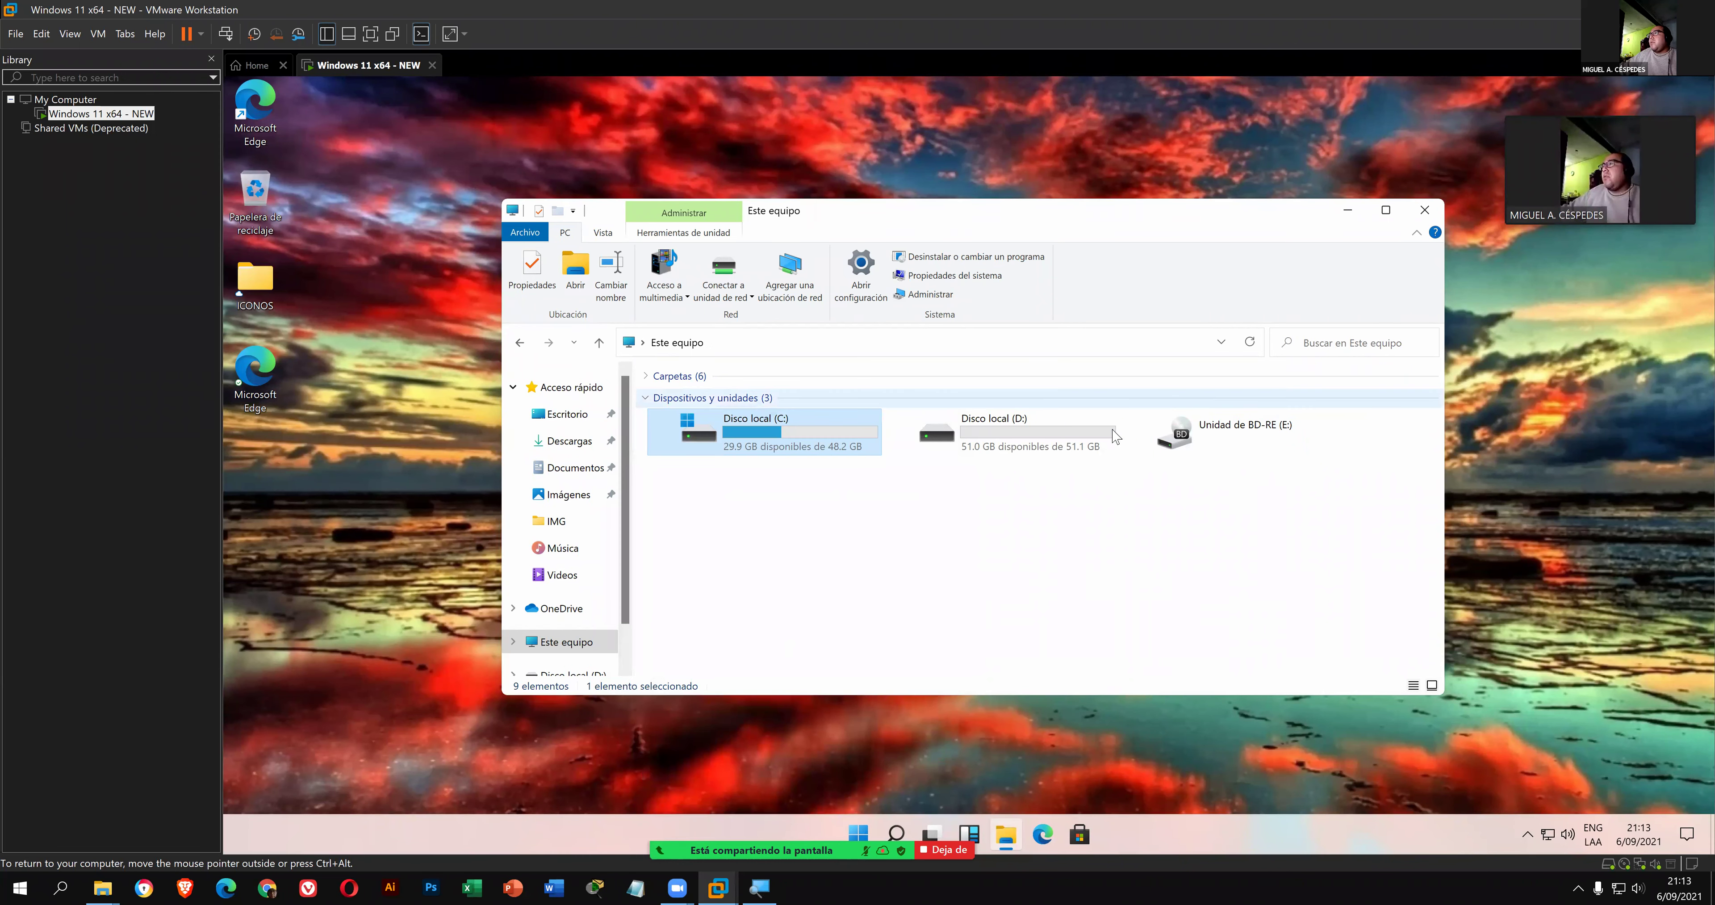
- View the images in the IMG folder on Disco local (D:), and close File Explorer
double_click(1100, 446)
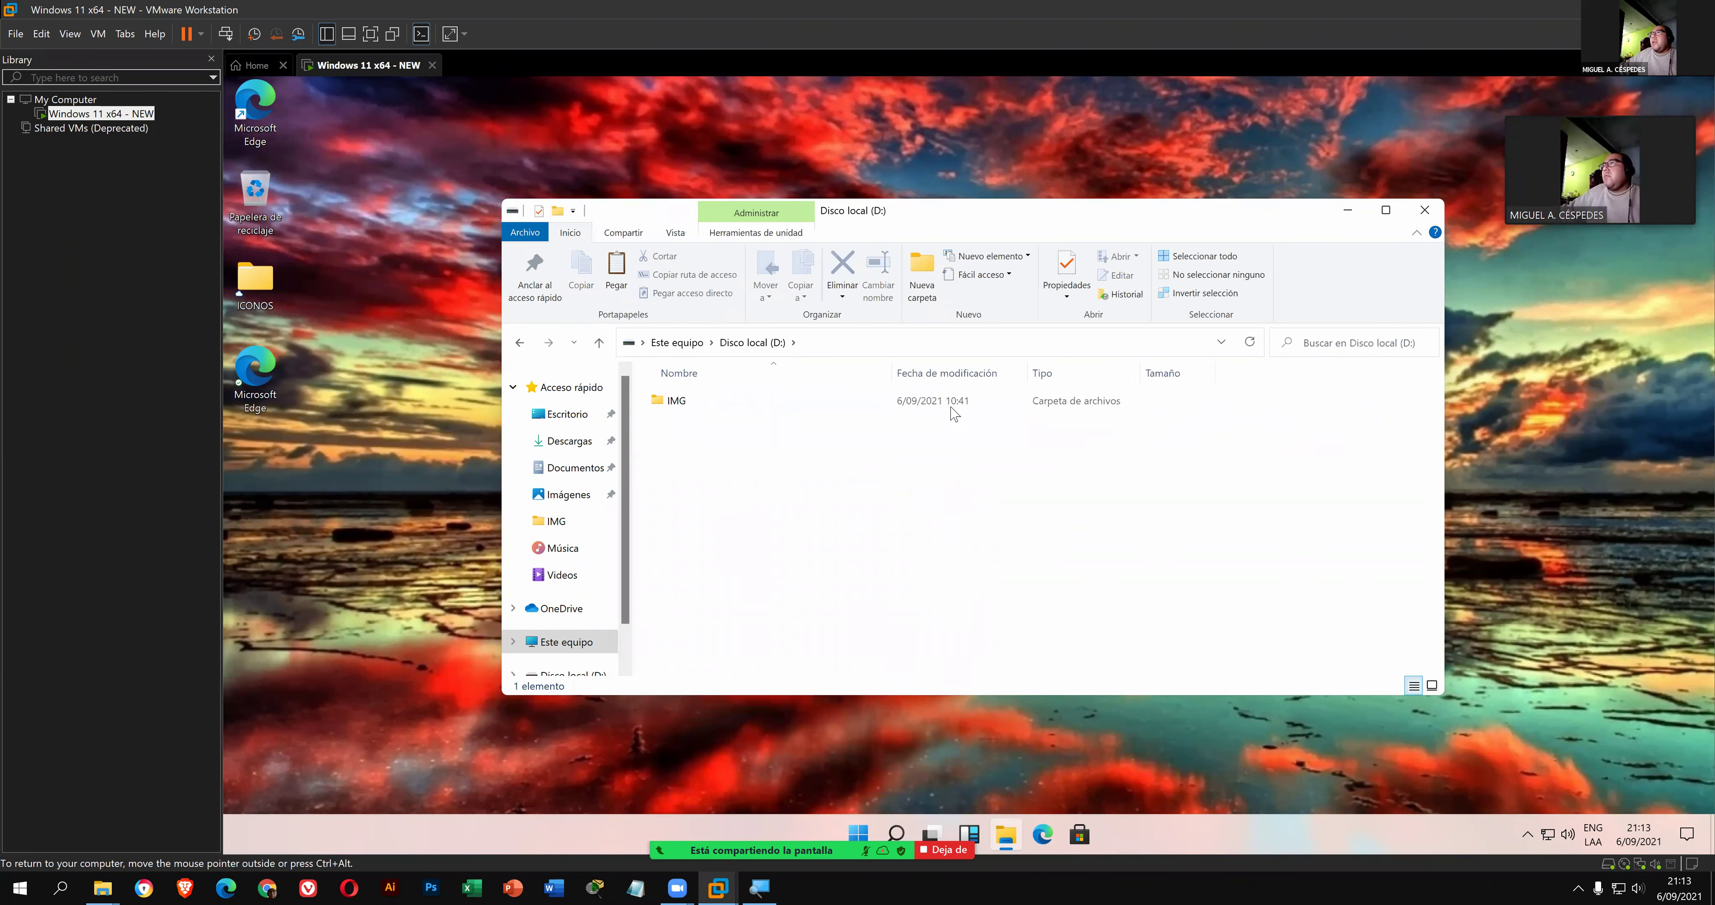
double_click(819, 412)
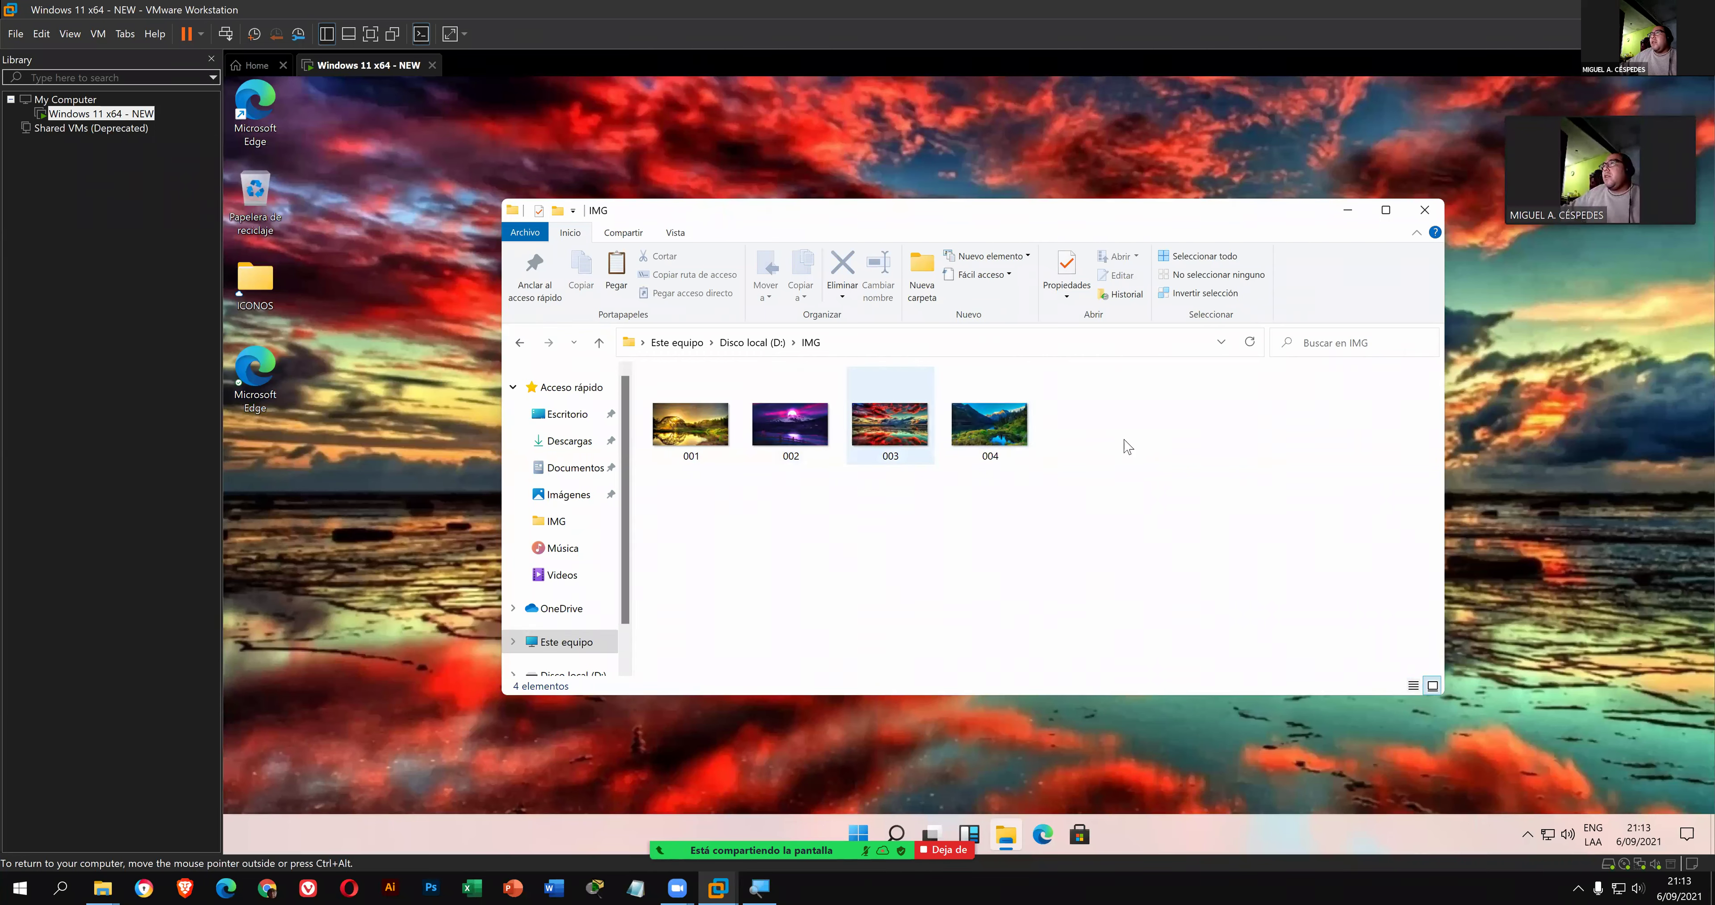
click(1435, 222)
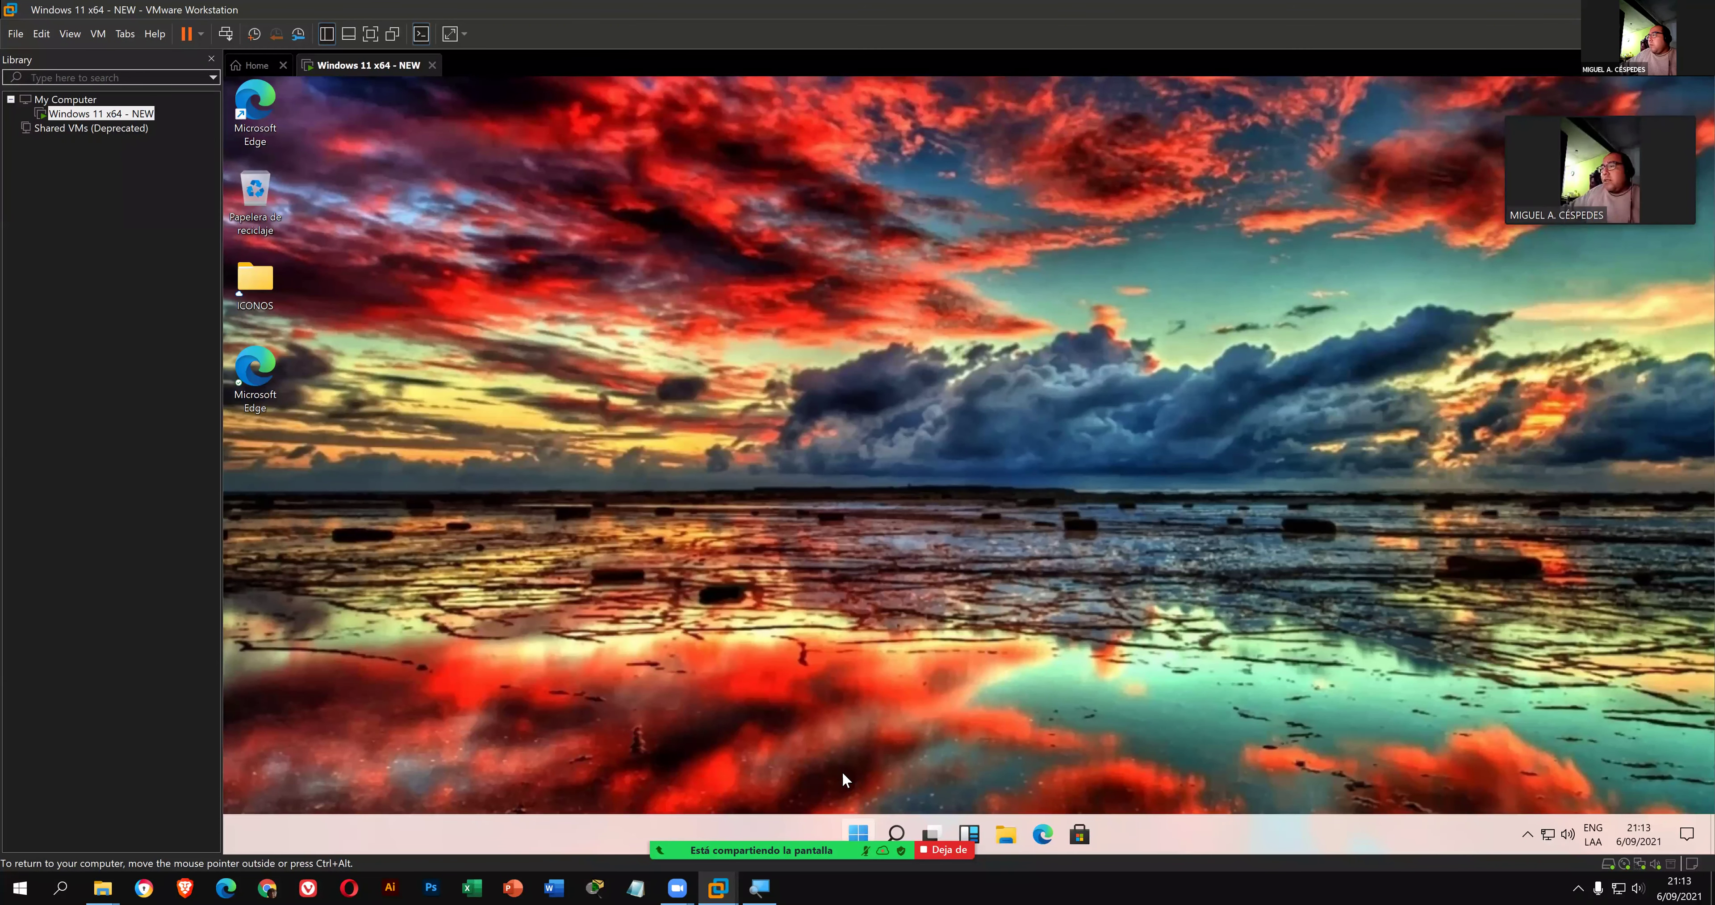
key(super)
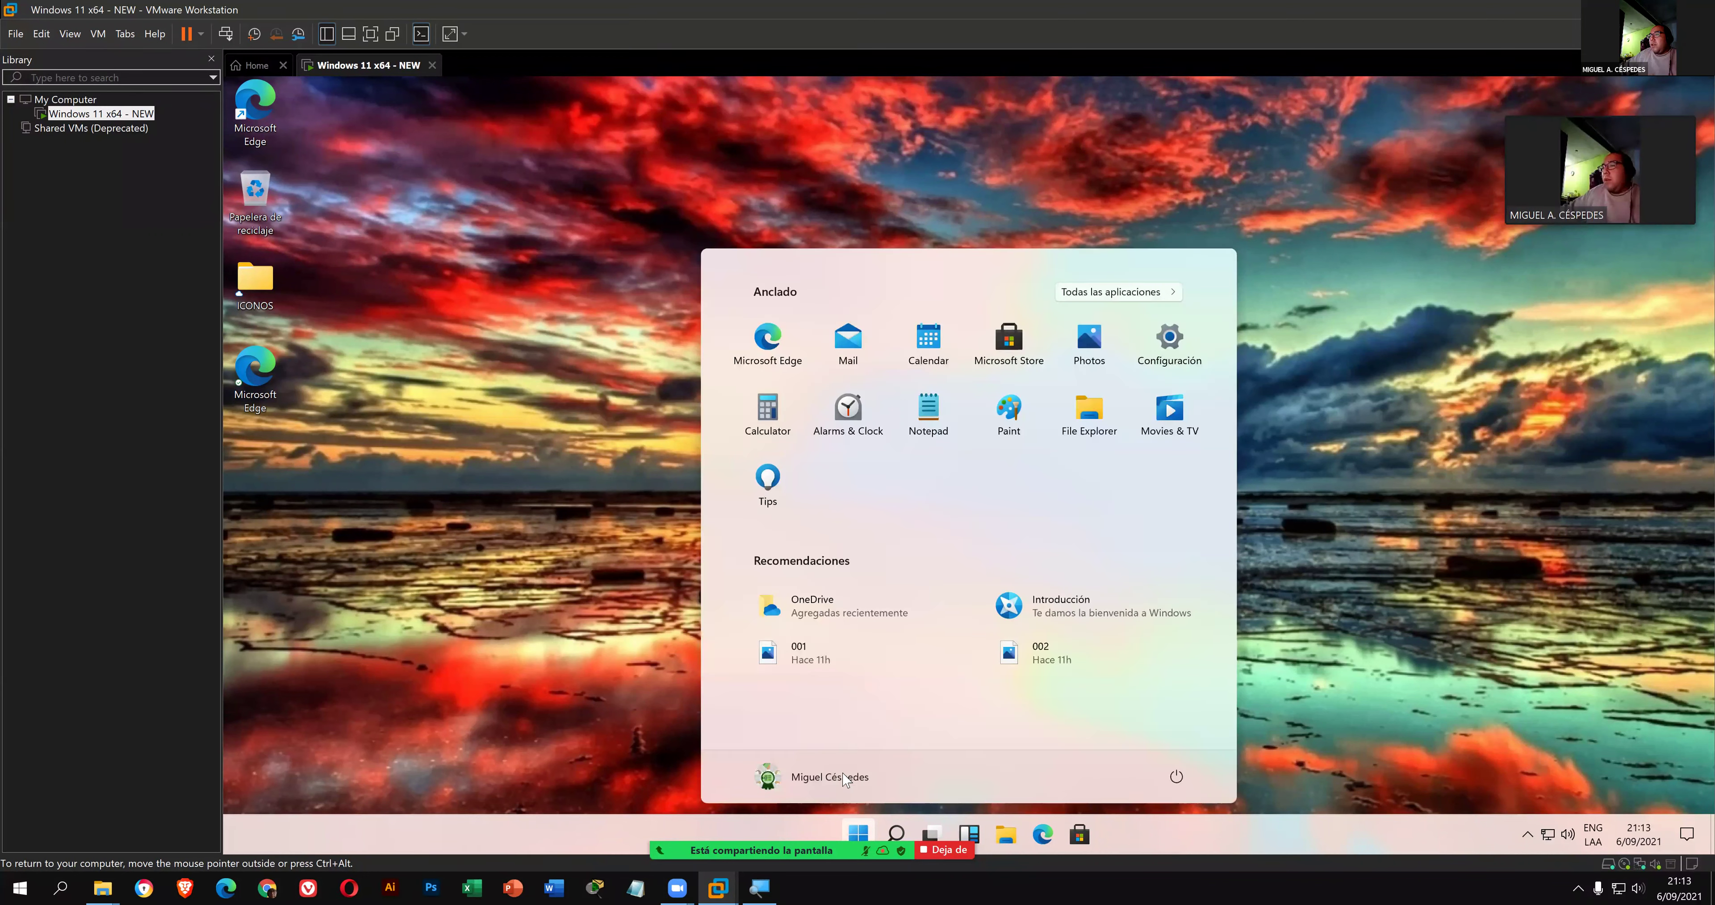
click(1176, 777)
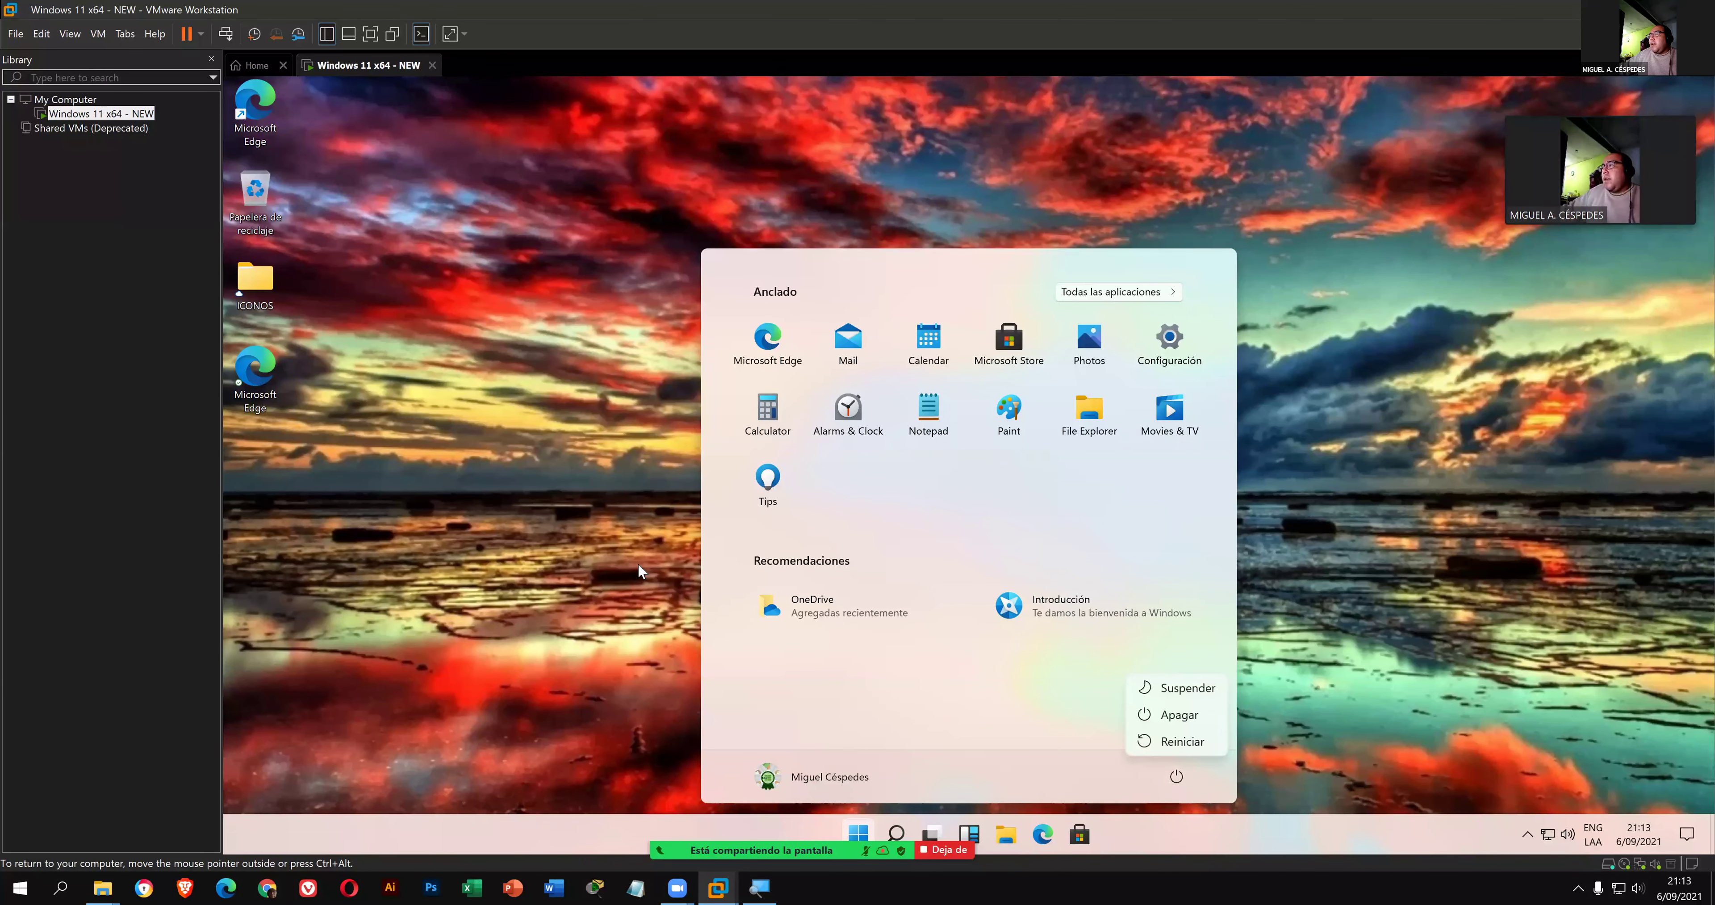
key(Escape)
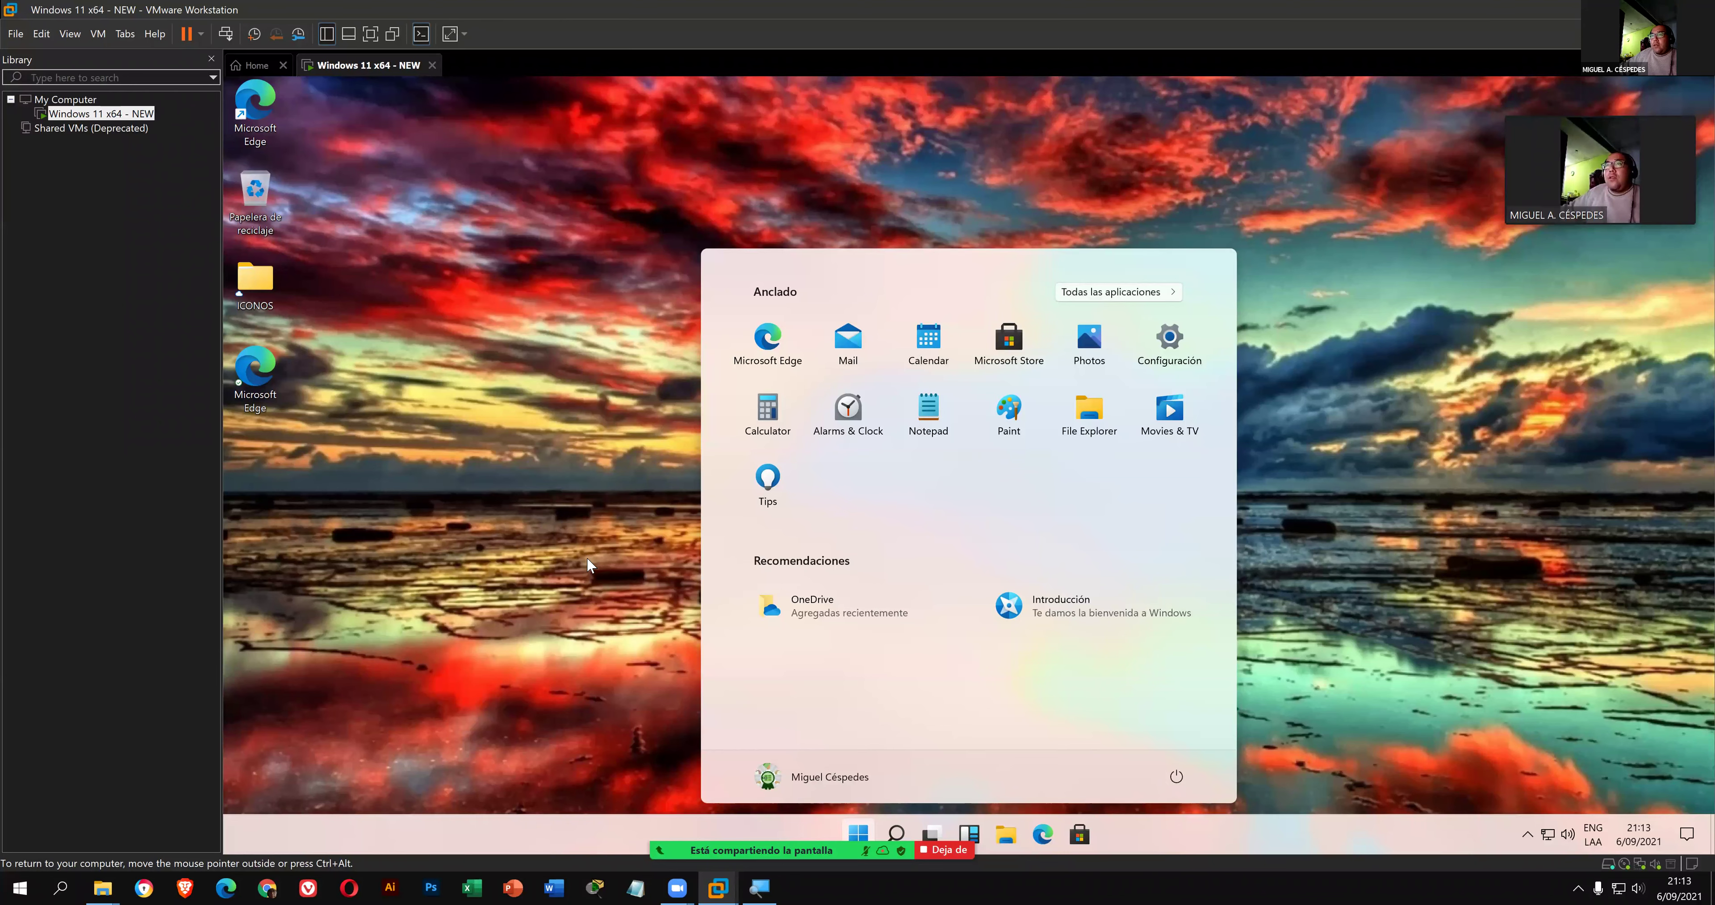
click(599, 567)
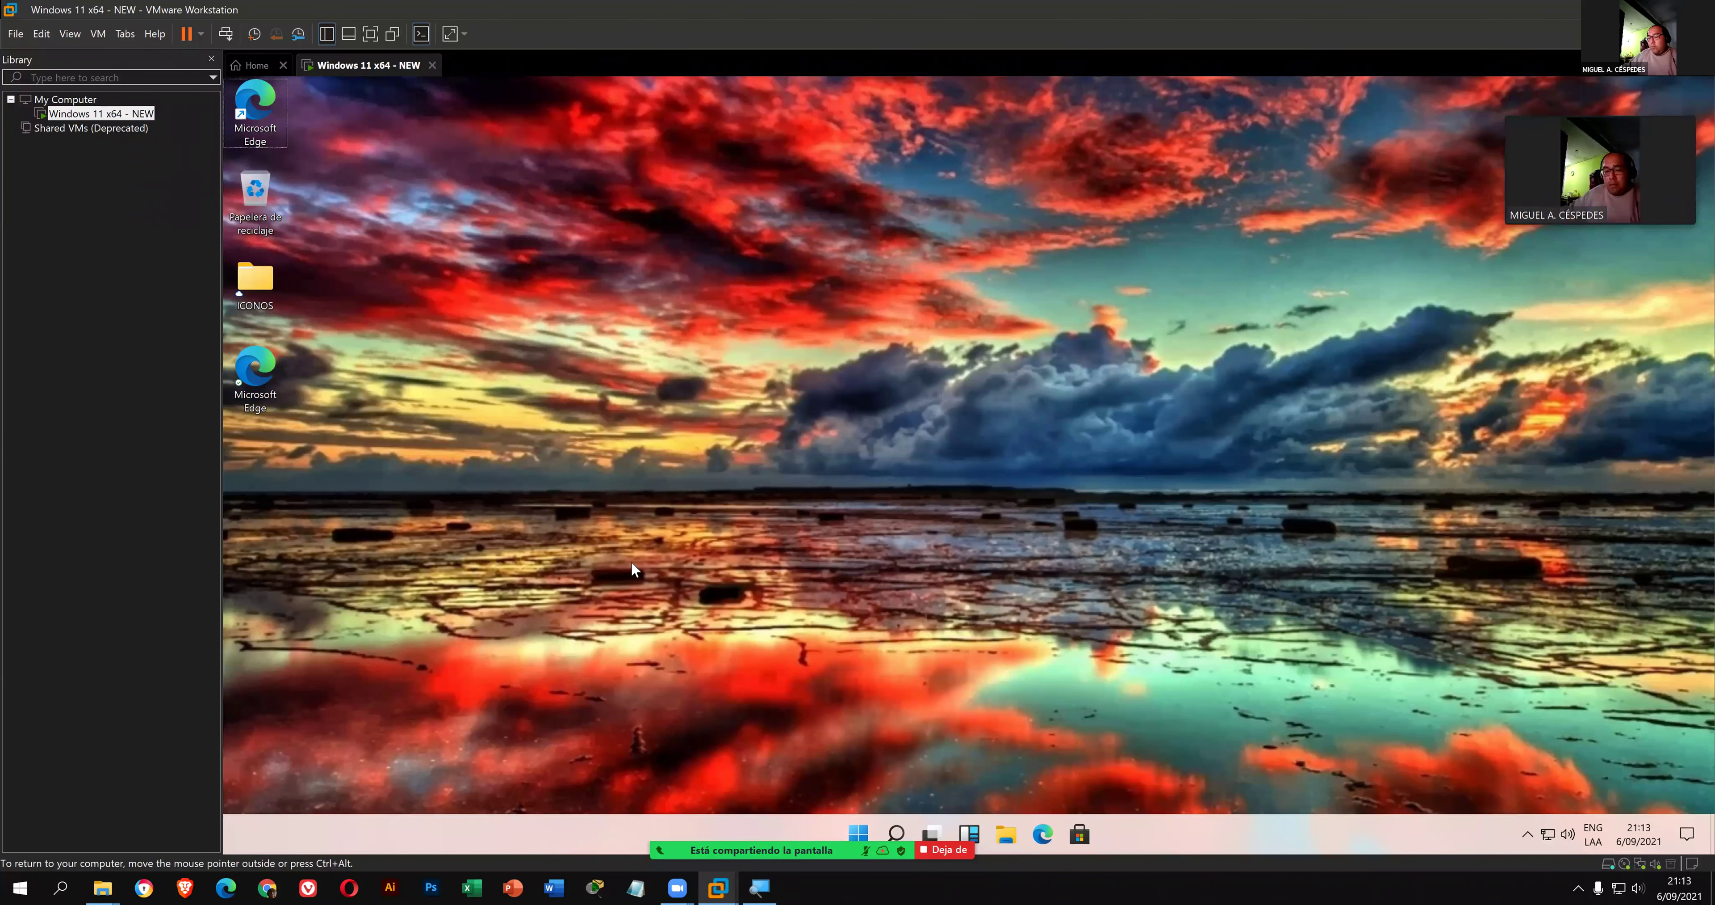
- Open Configuración maximized in the virtual machine and show the Activación page under Actualización y seguridad
key(super+i)
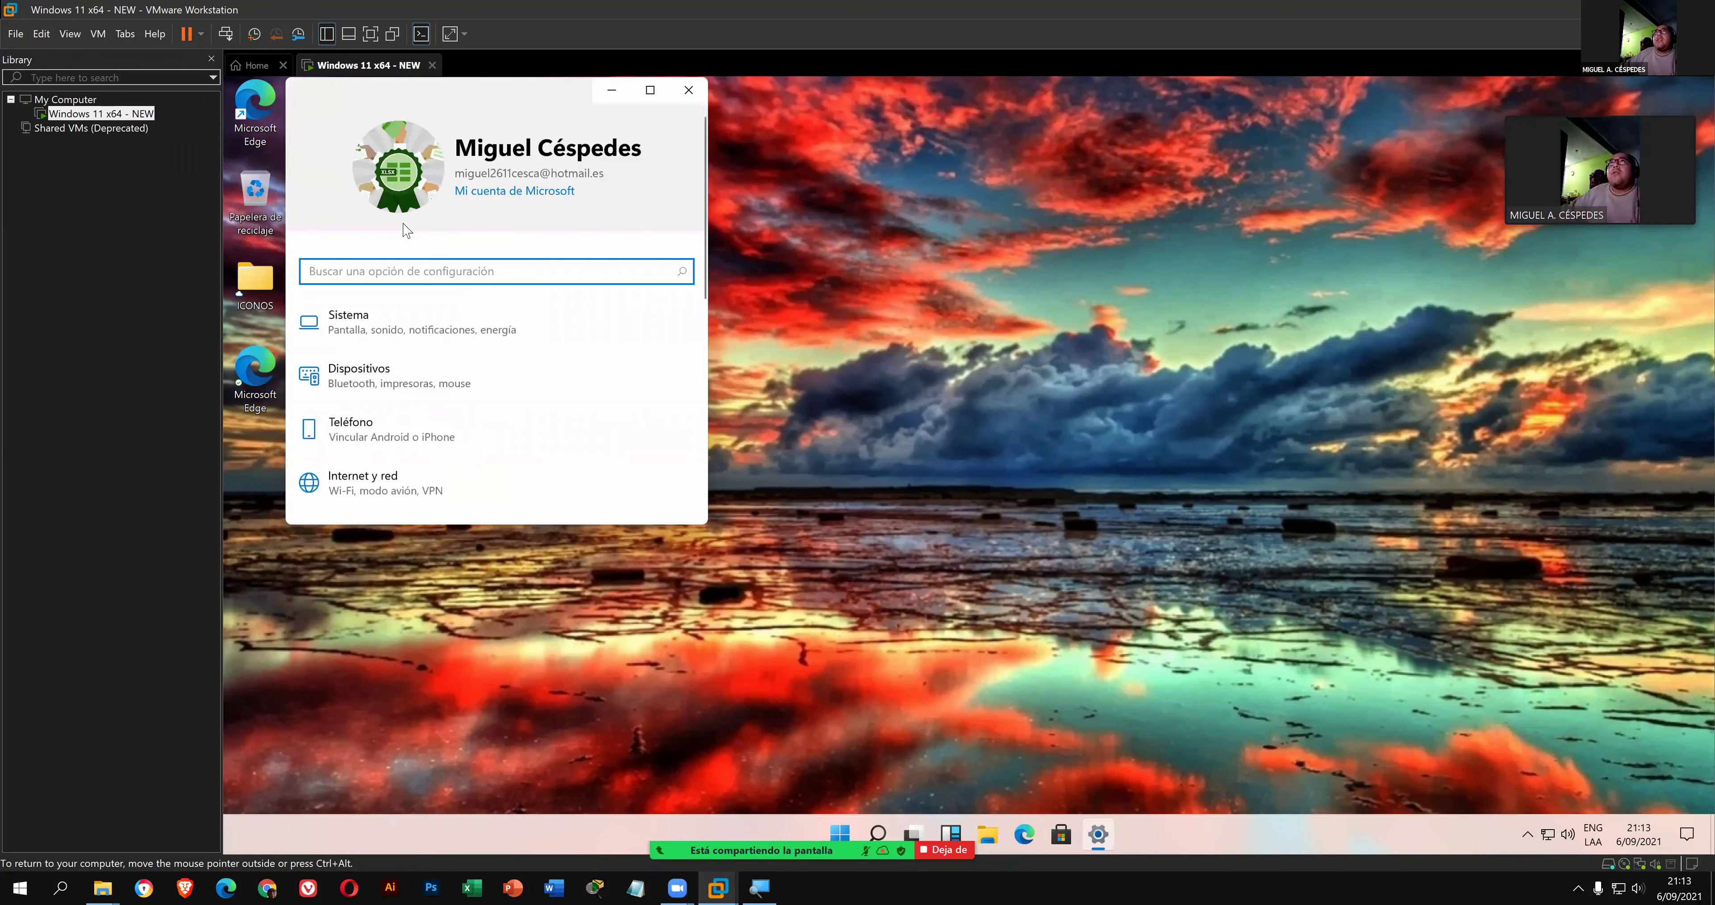
click(651, 92)
click(428, 501)
click(418, 504)
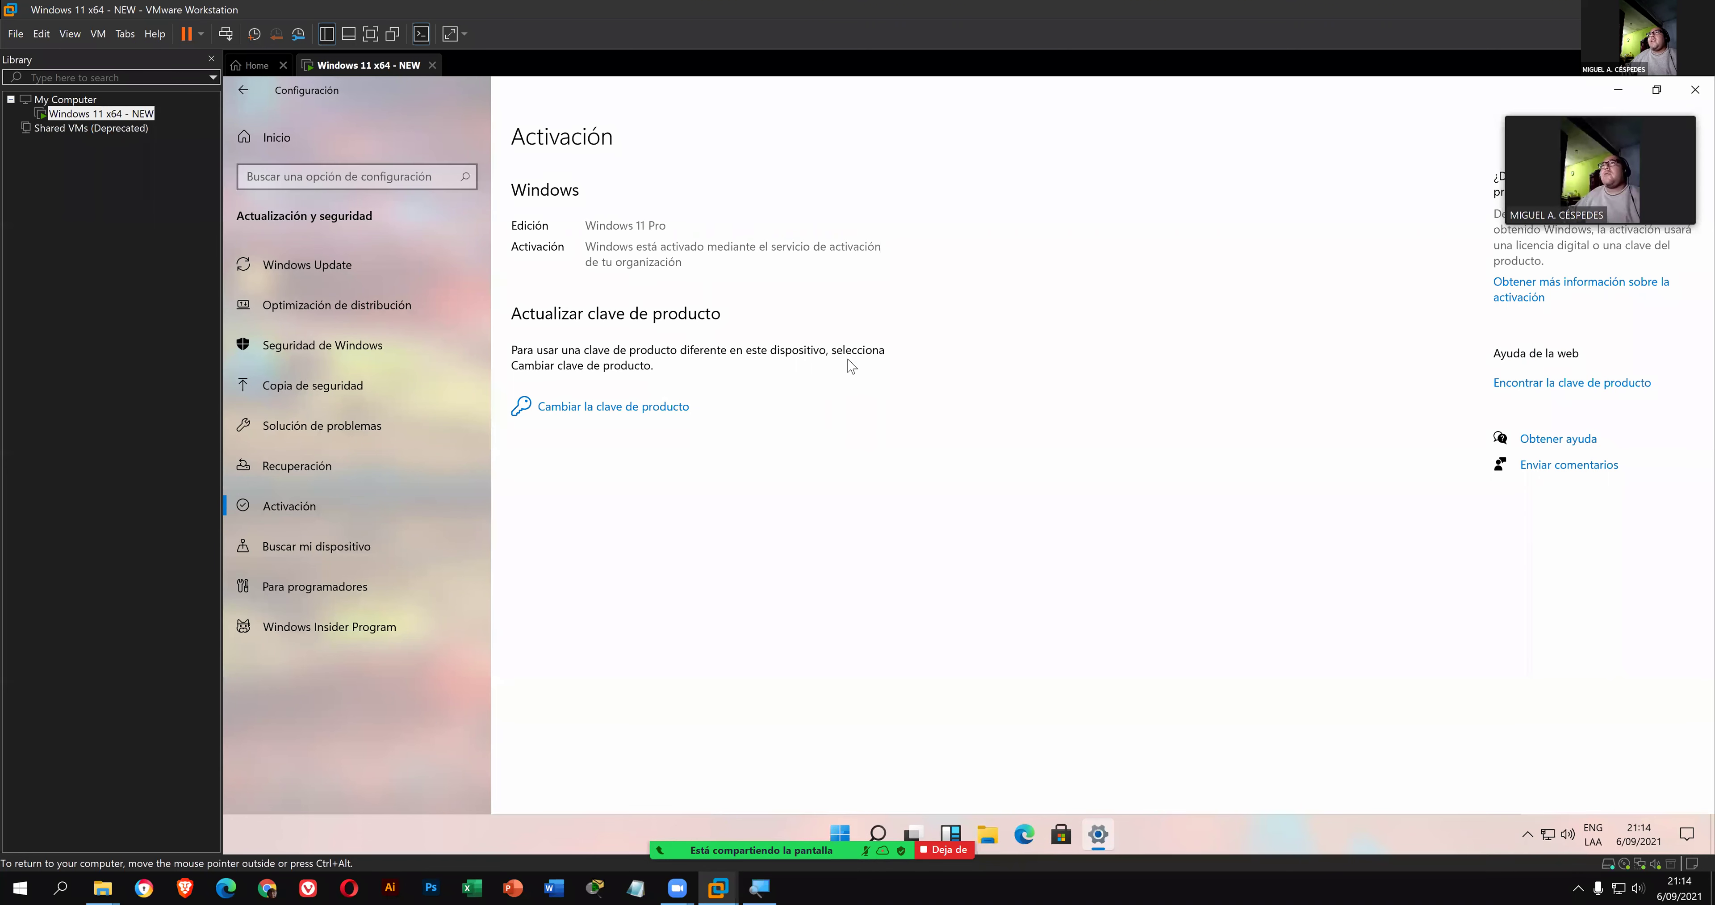
- Magnify the Windows edition and activation details with the magnifier's window minimized, and turn the magnifier off
key(super+plus)
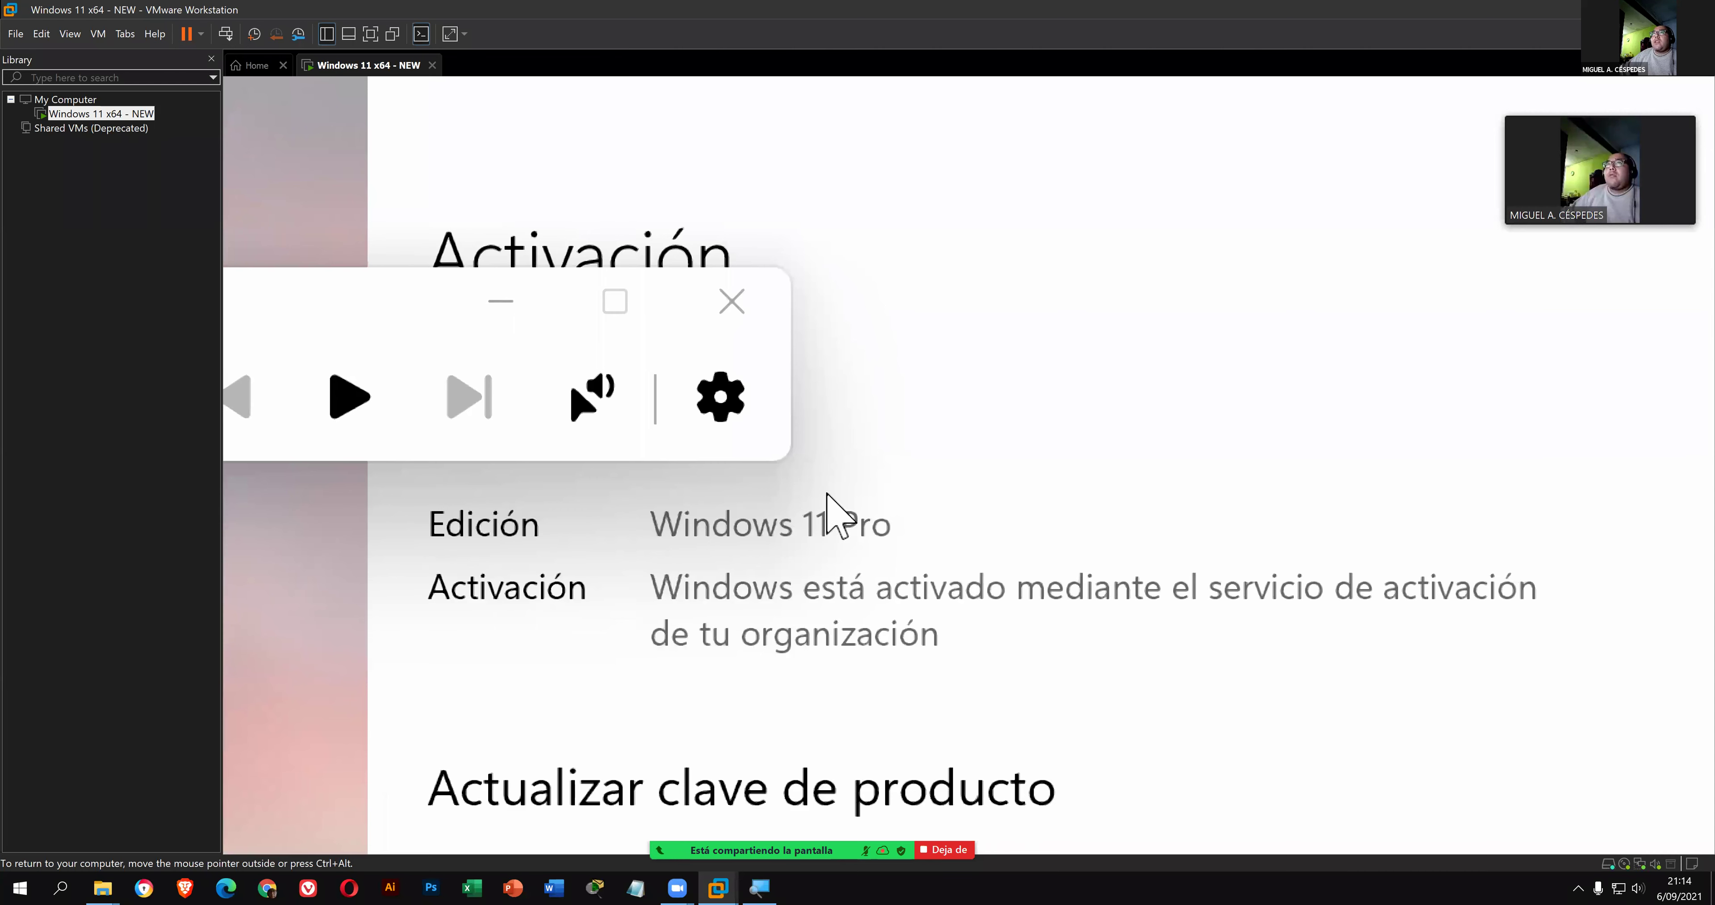
click(497, 301)
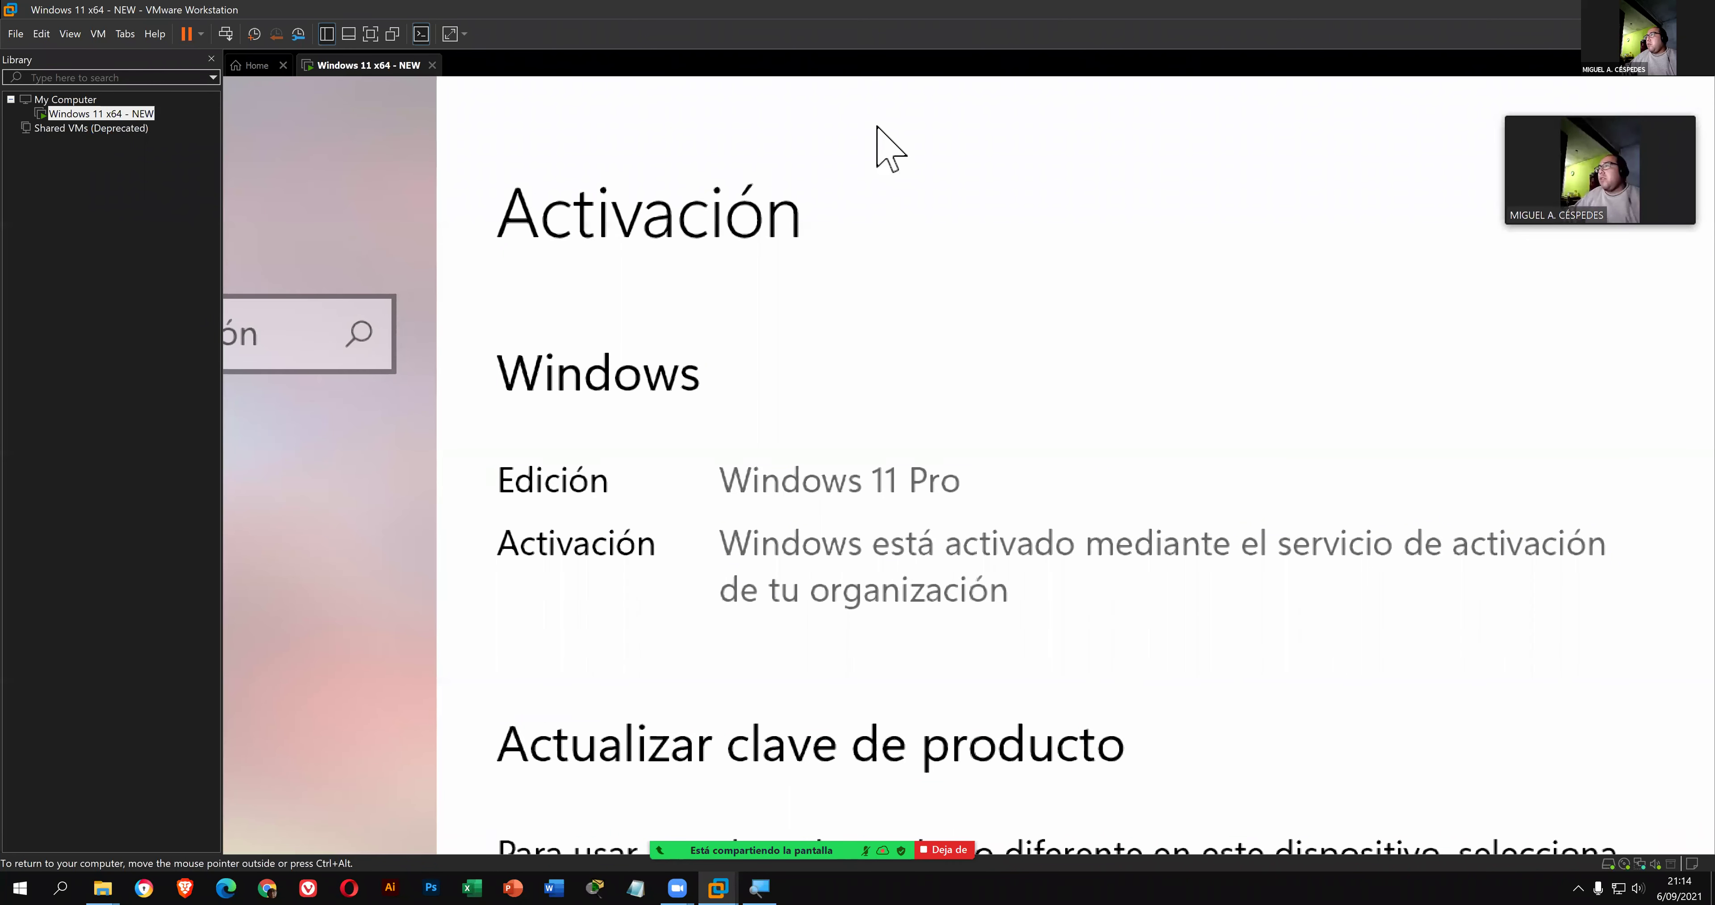
key(super+Escape)
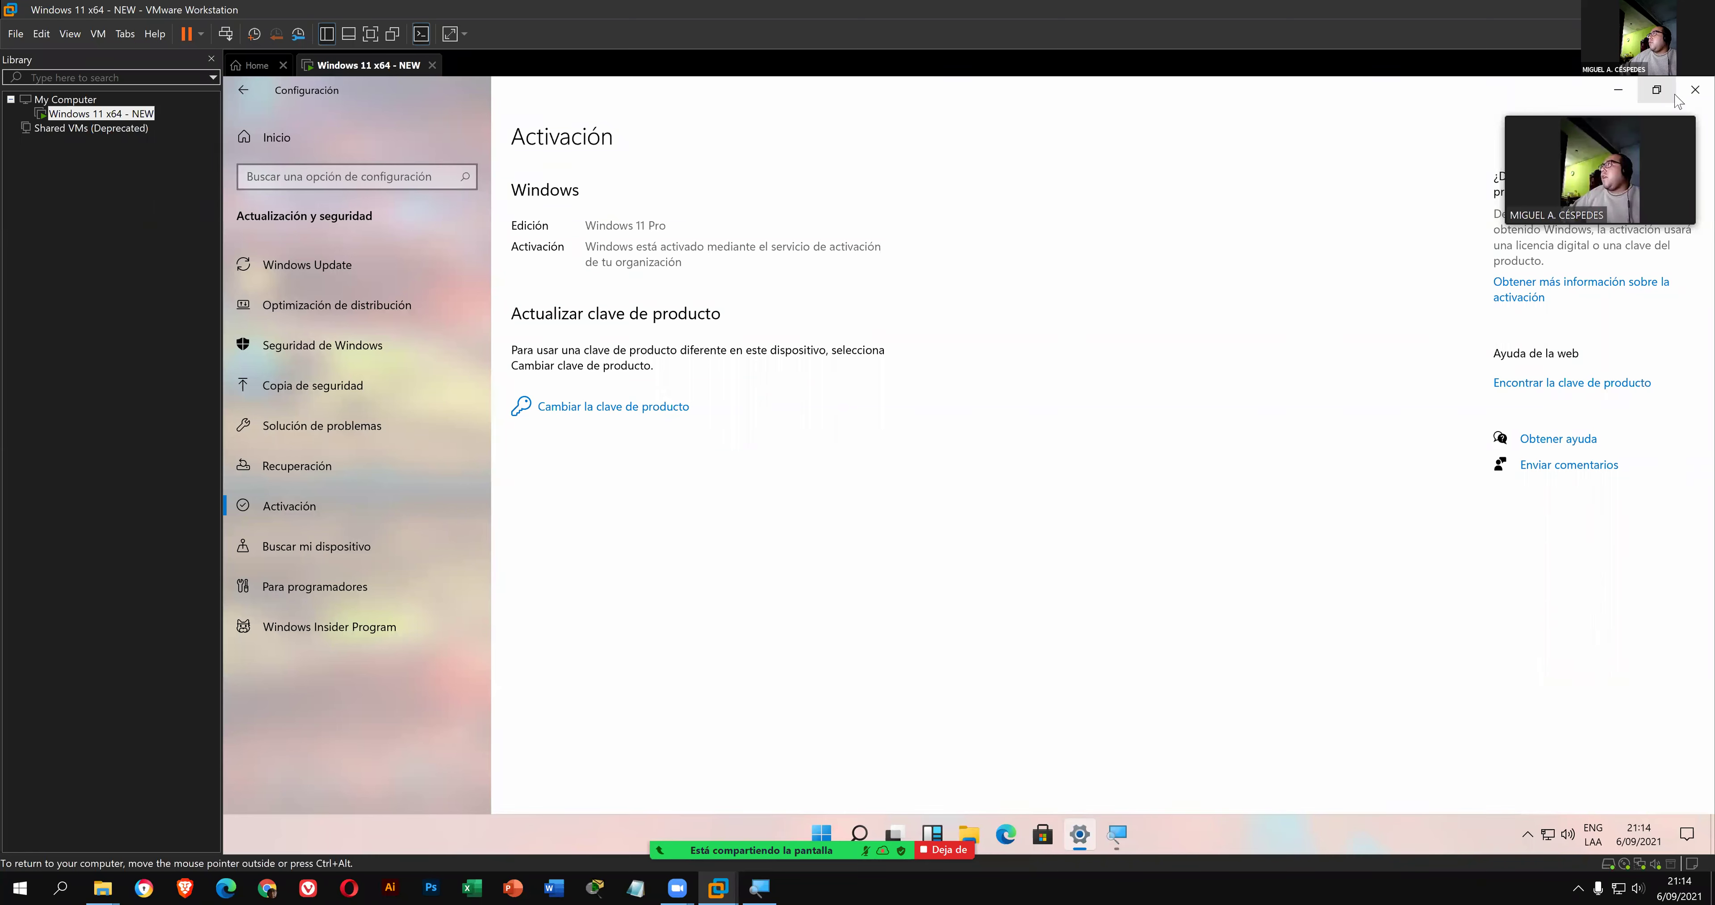
key(ctrl+alt)
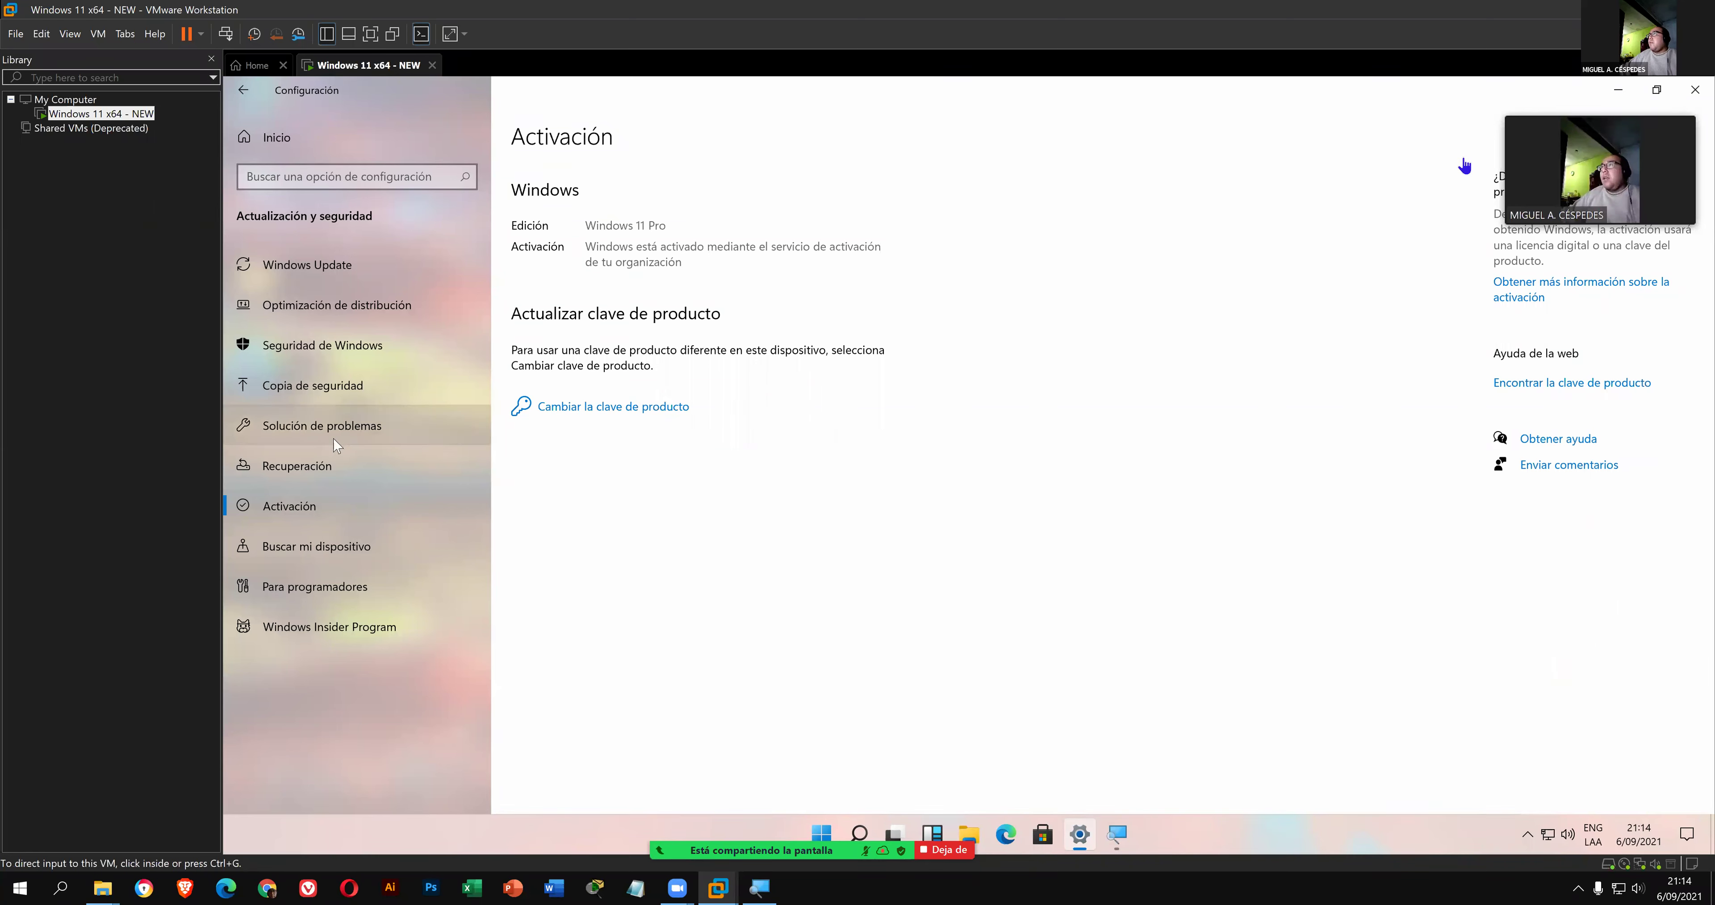
drag(1598, 166, 1492, 555)
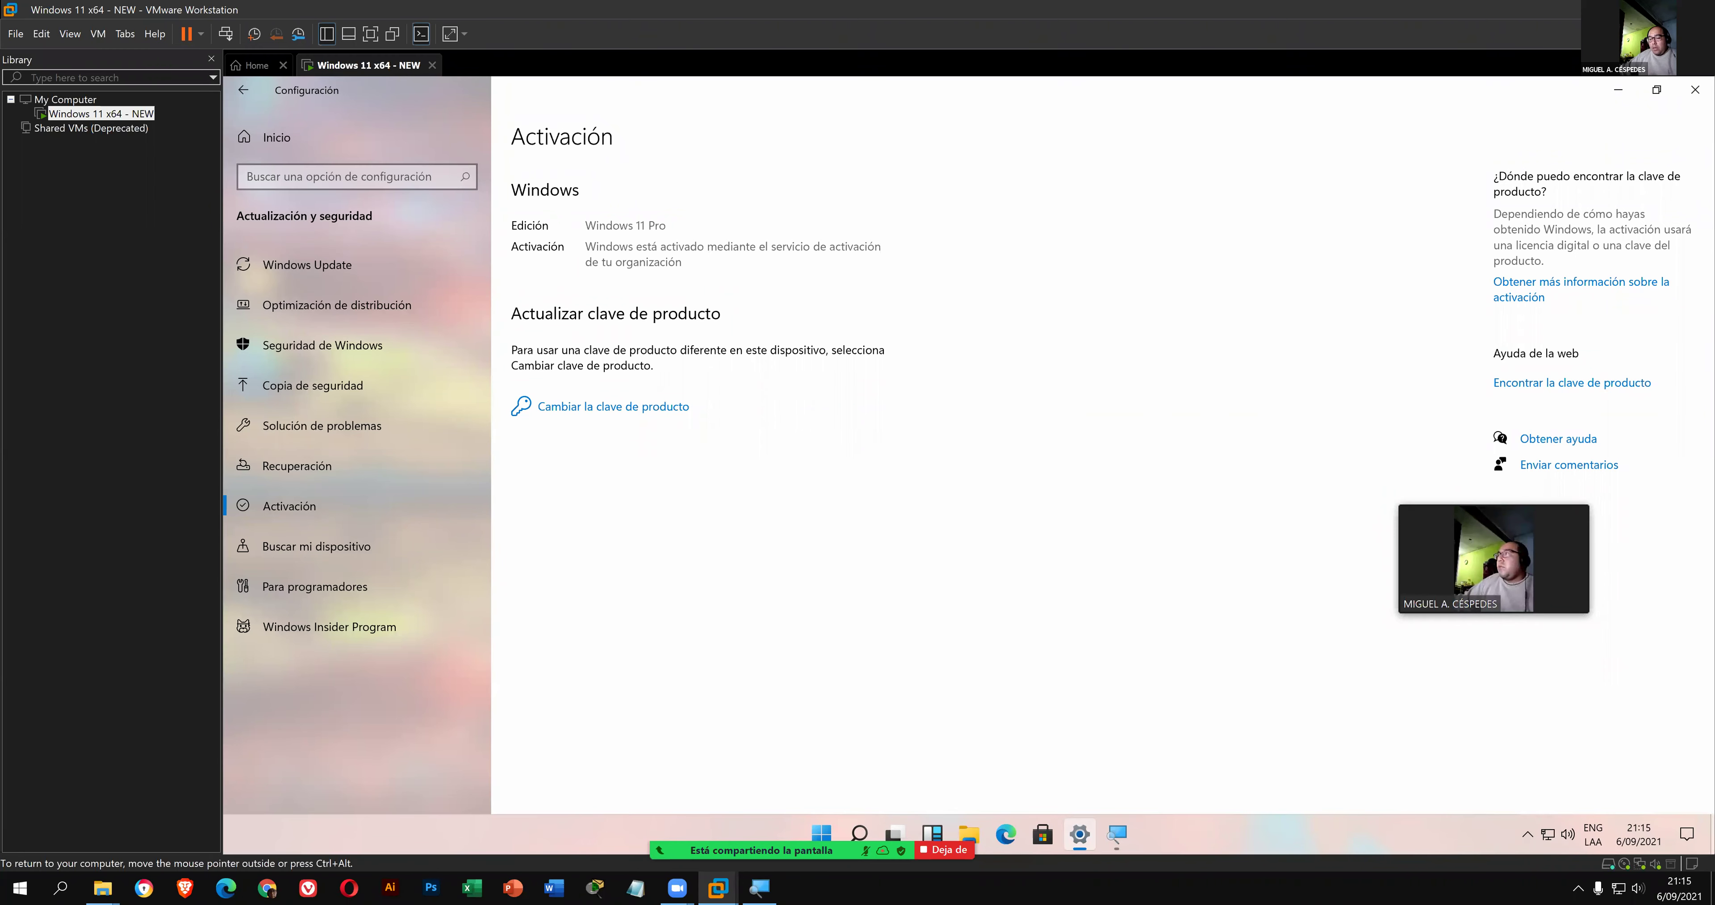
- Close Configuración and shut down Windows 11 in the virtual machine
key(alt+F4)
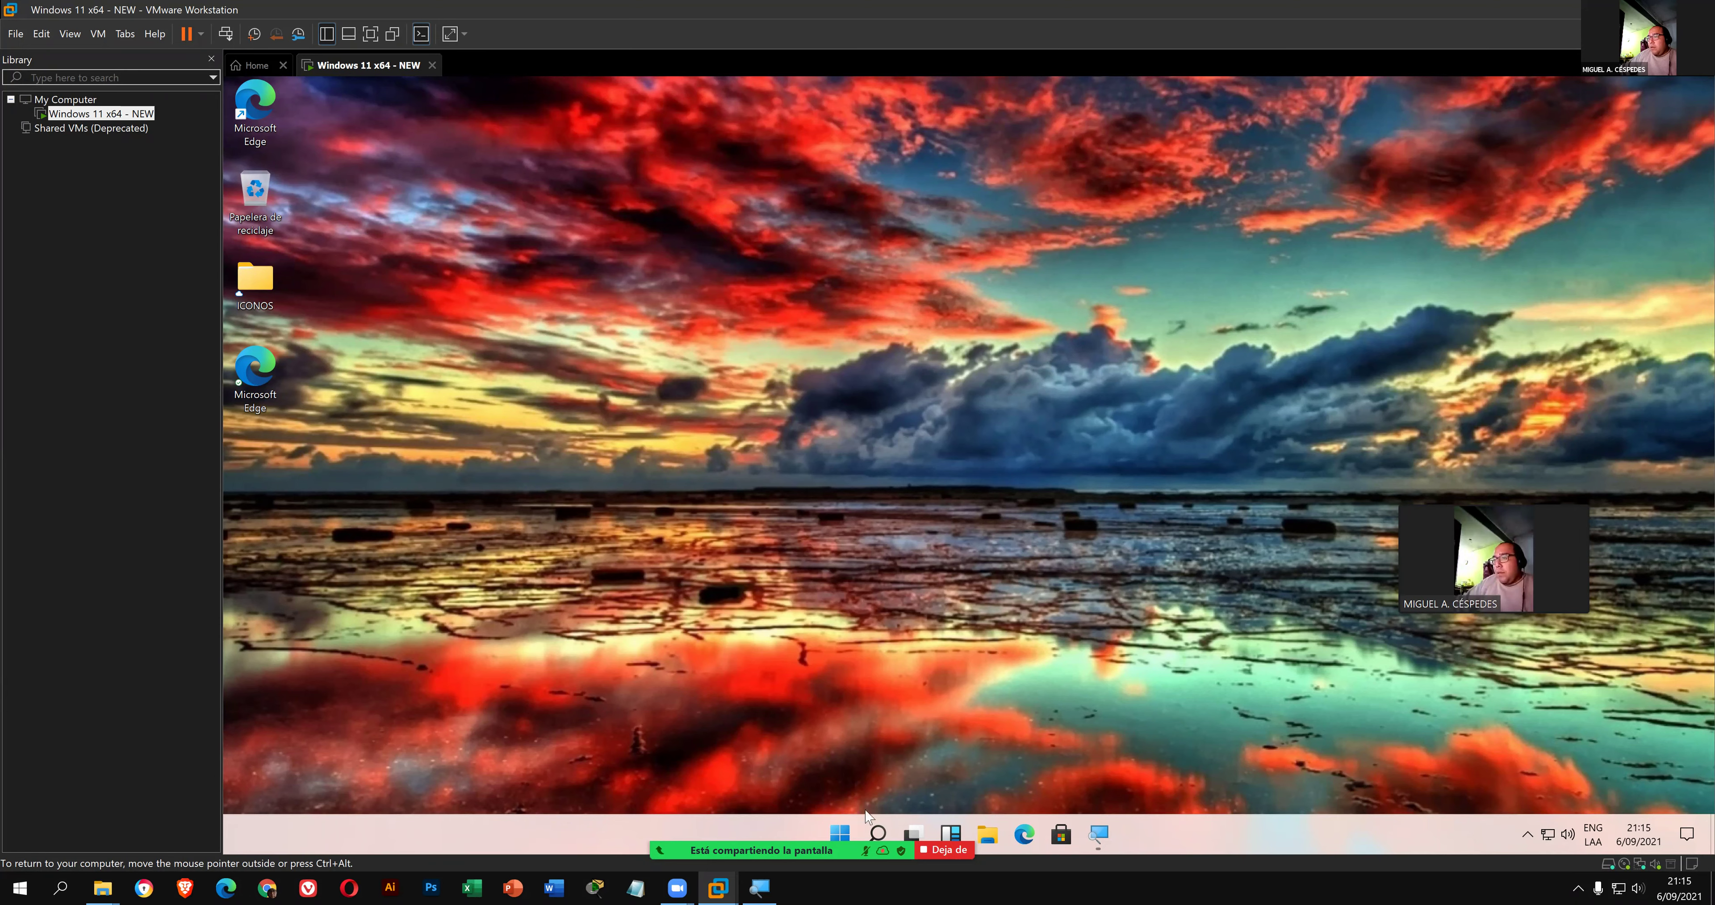
click(839, 833)
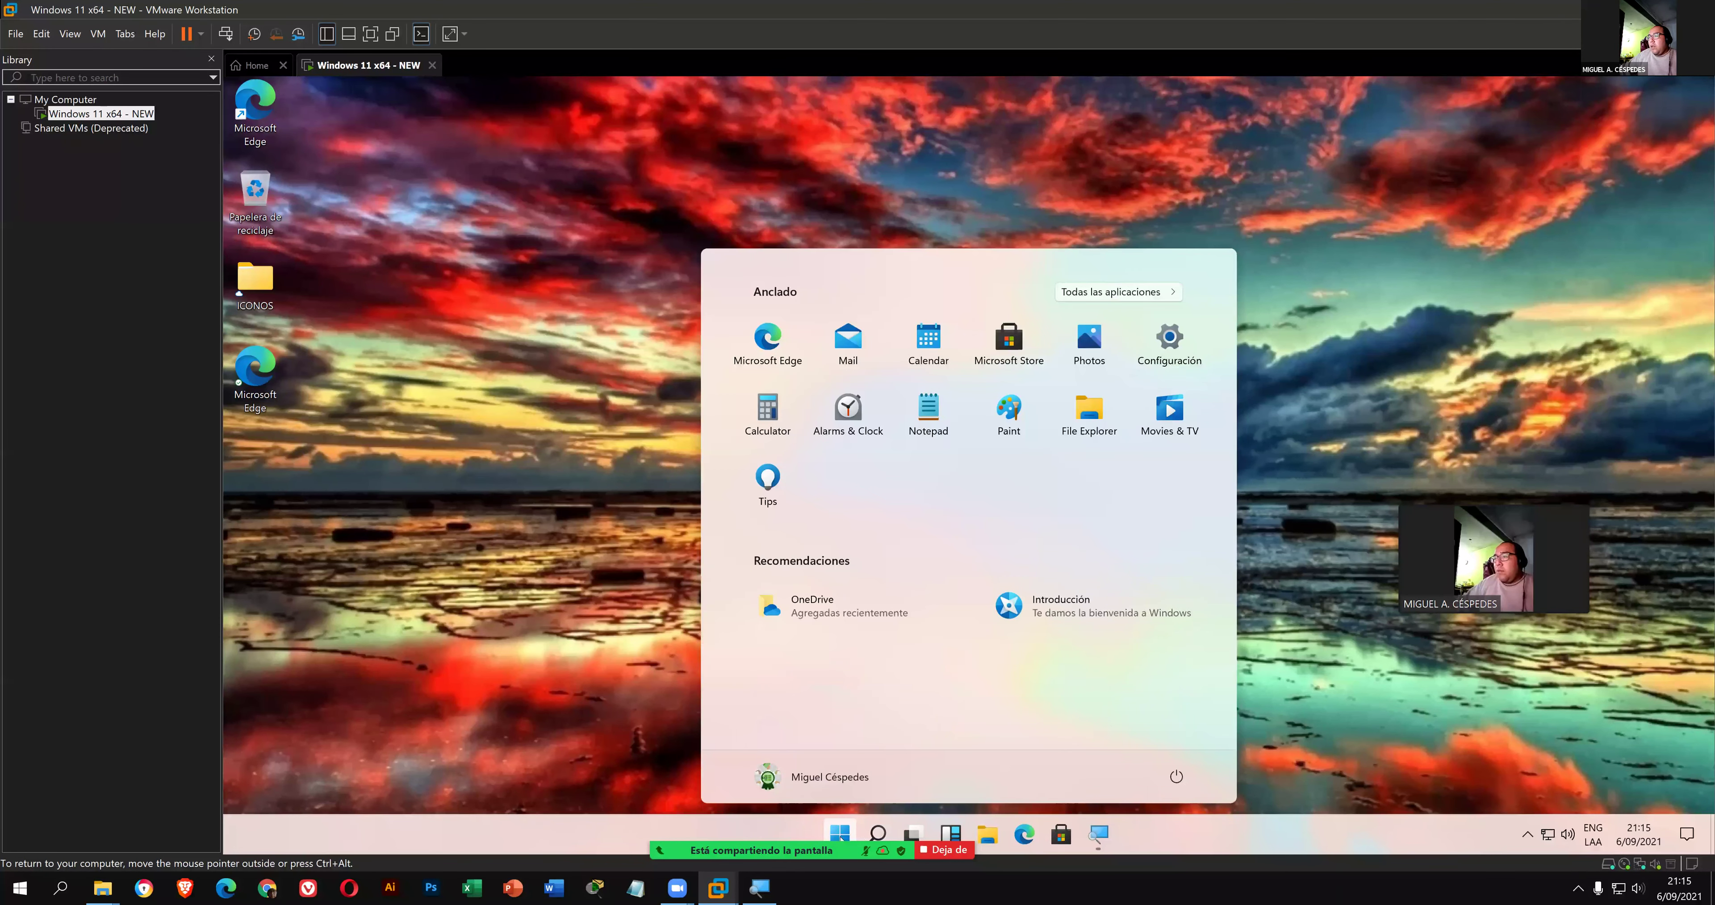
click(1180, 781)
click(1179, 715)
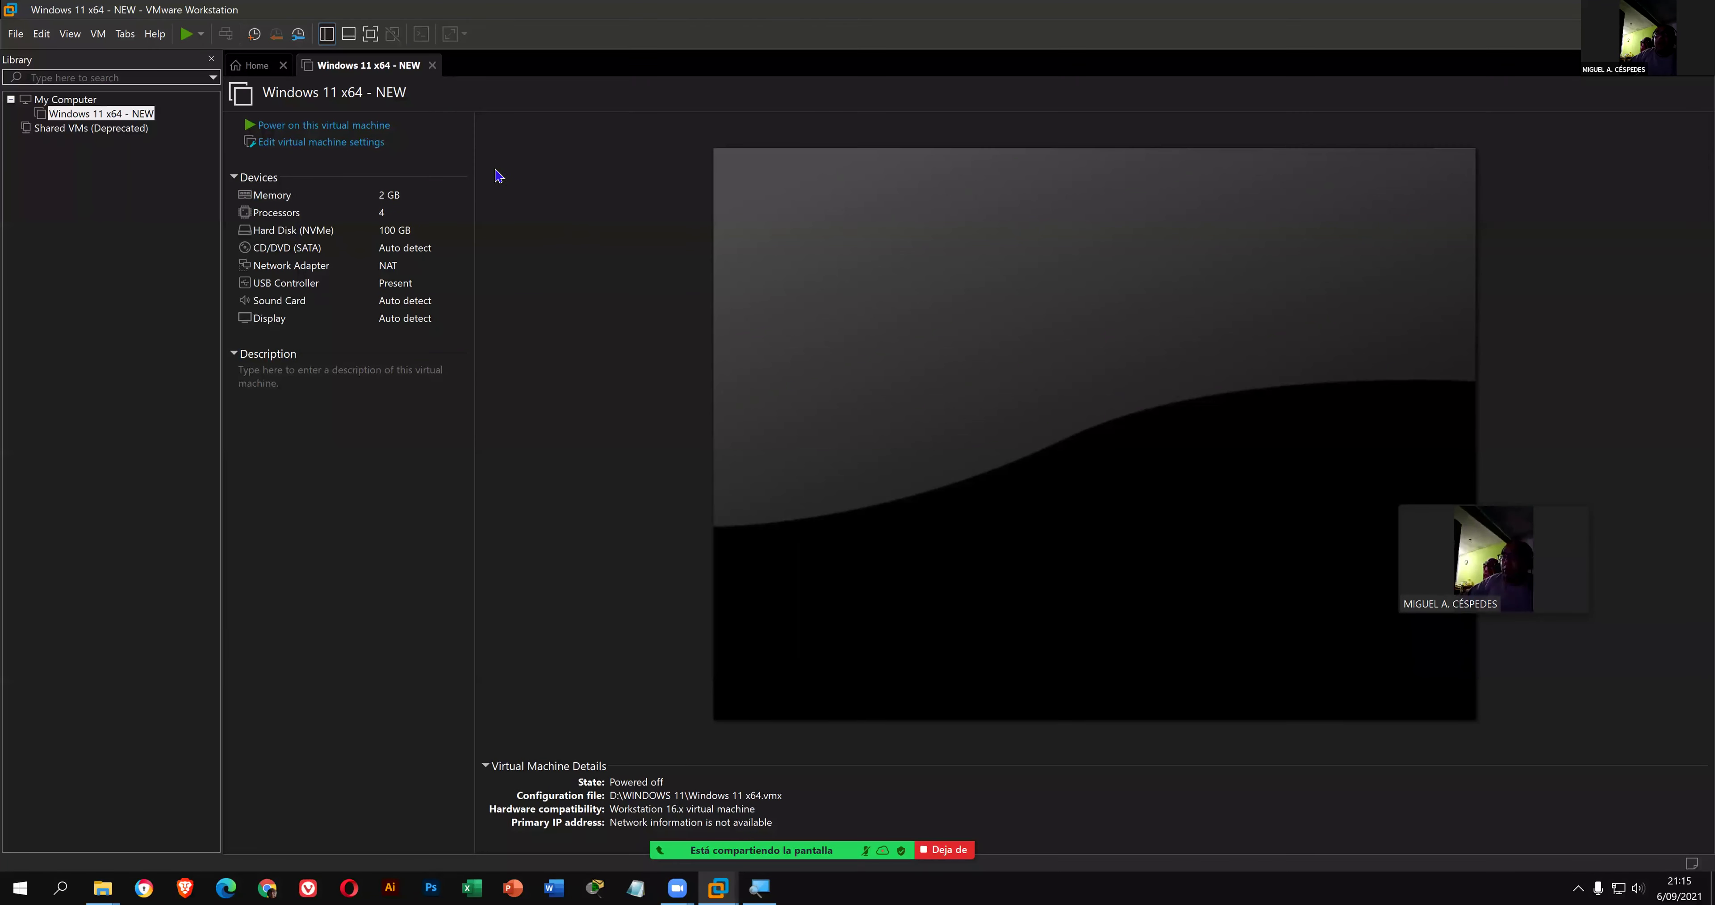
- Start opening a virtual machine from the Home page, browse to SOFTWARE 2021 (D:), and check the size of the WINDOWS 11 folder
click(257, 65)
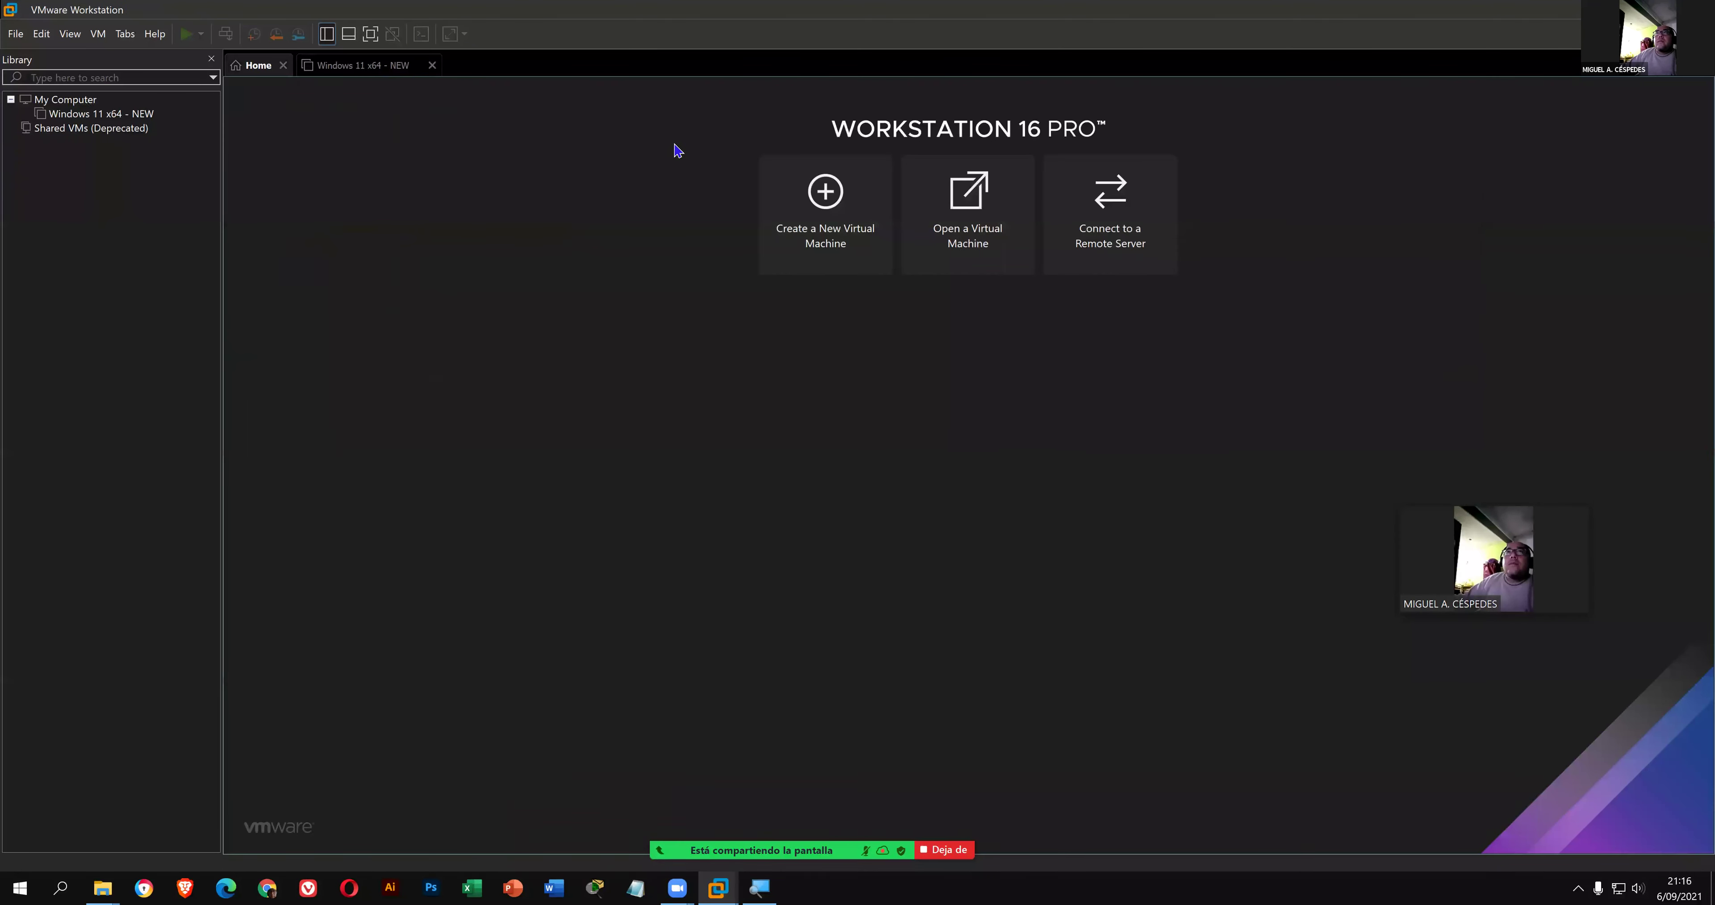
click(926, 196)
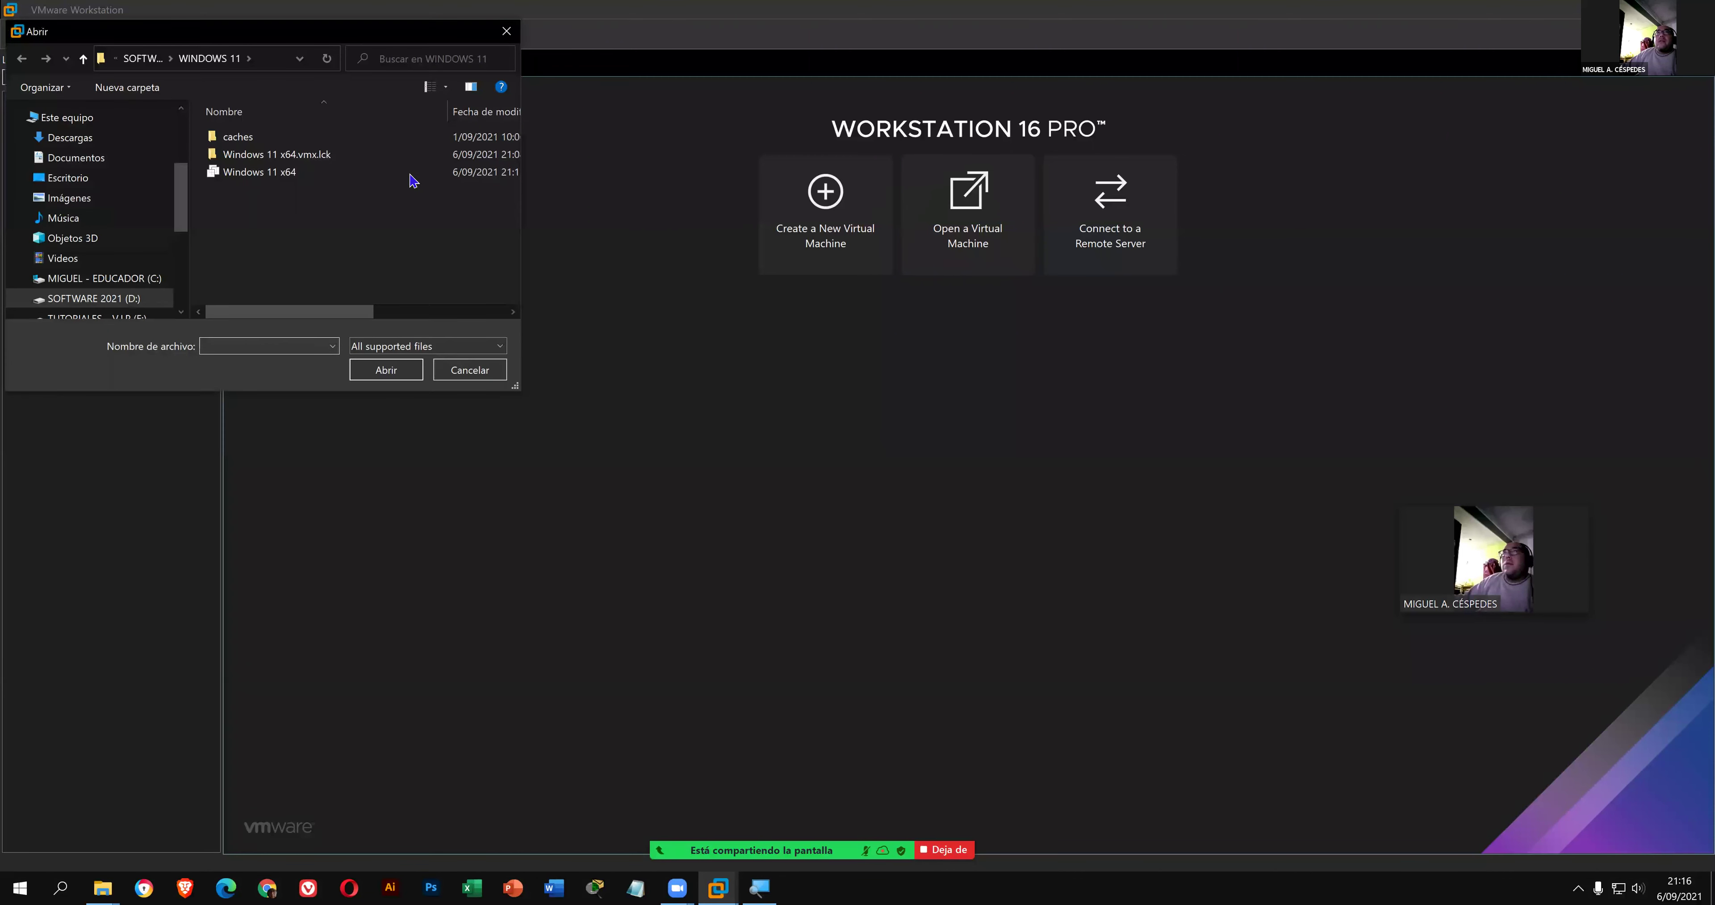
click(142, 58)
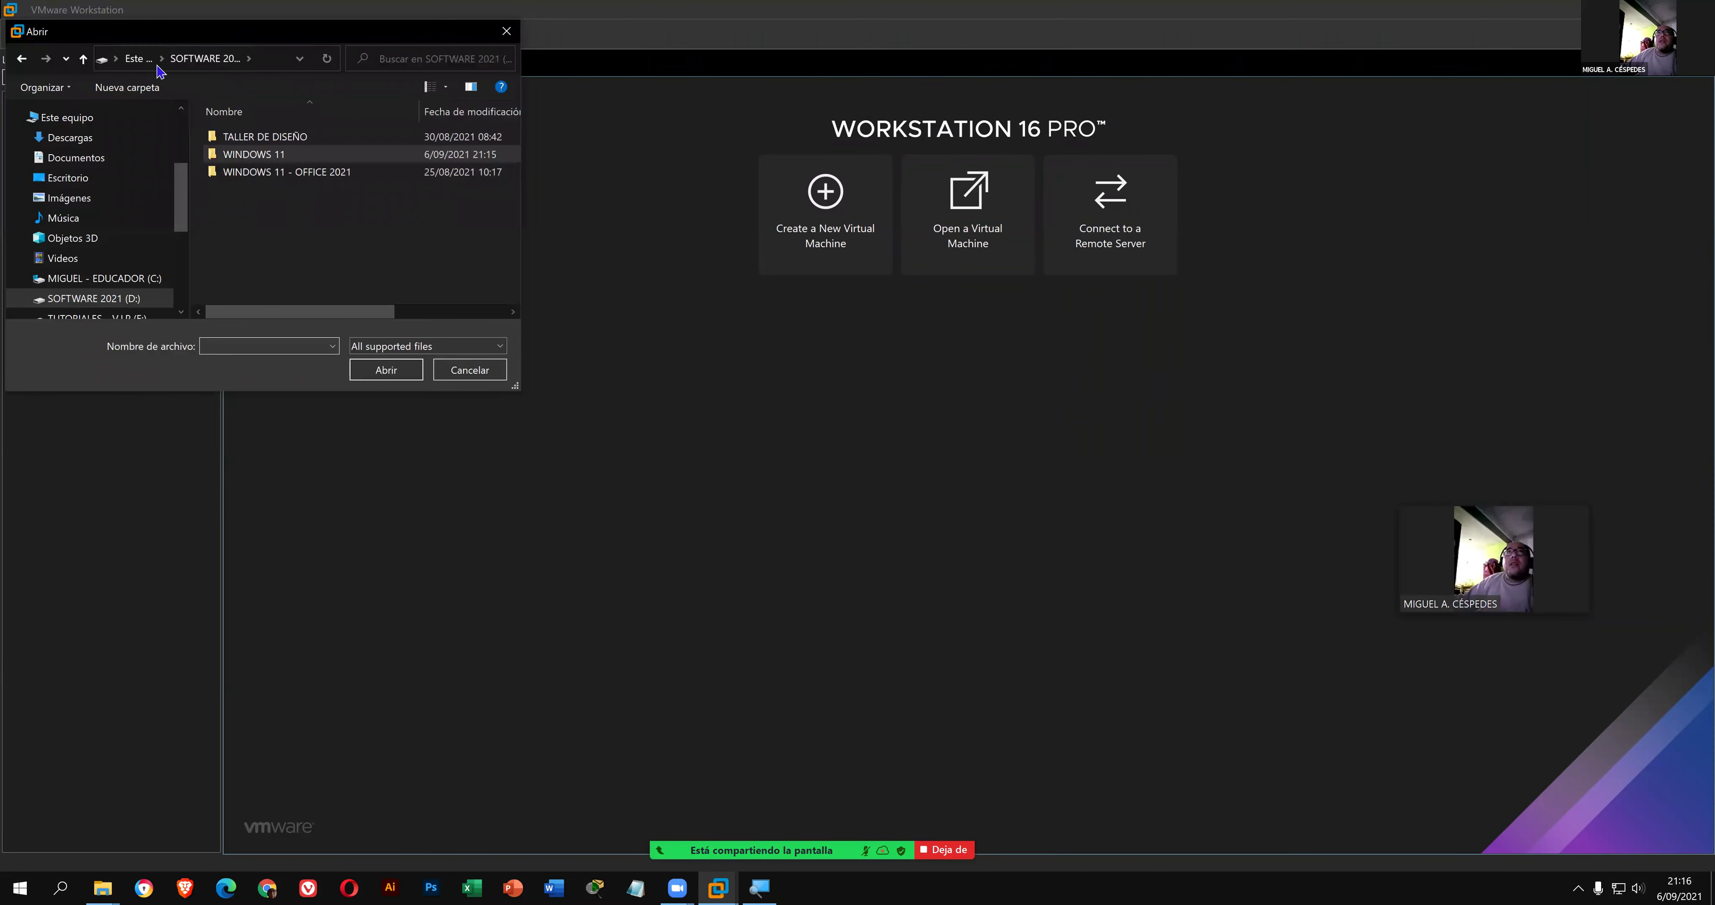
click(318, 175)
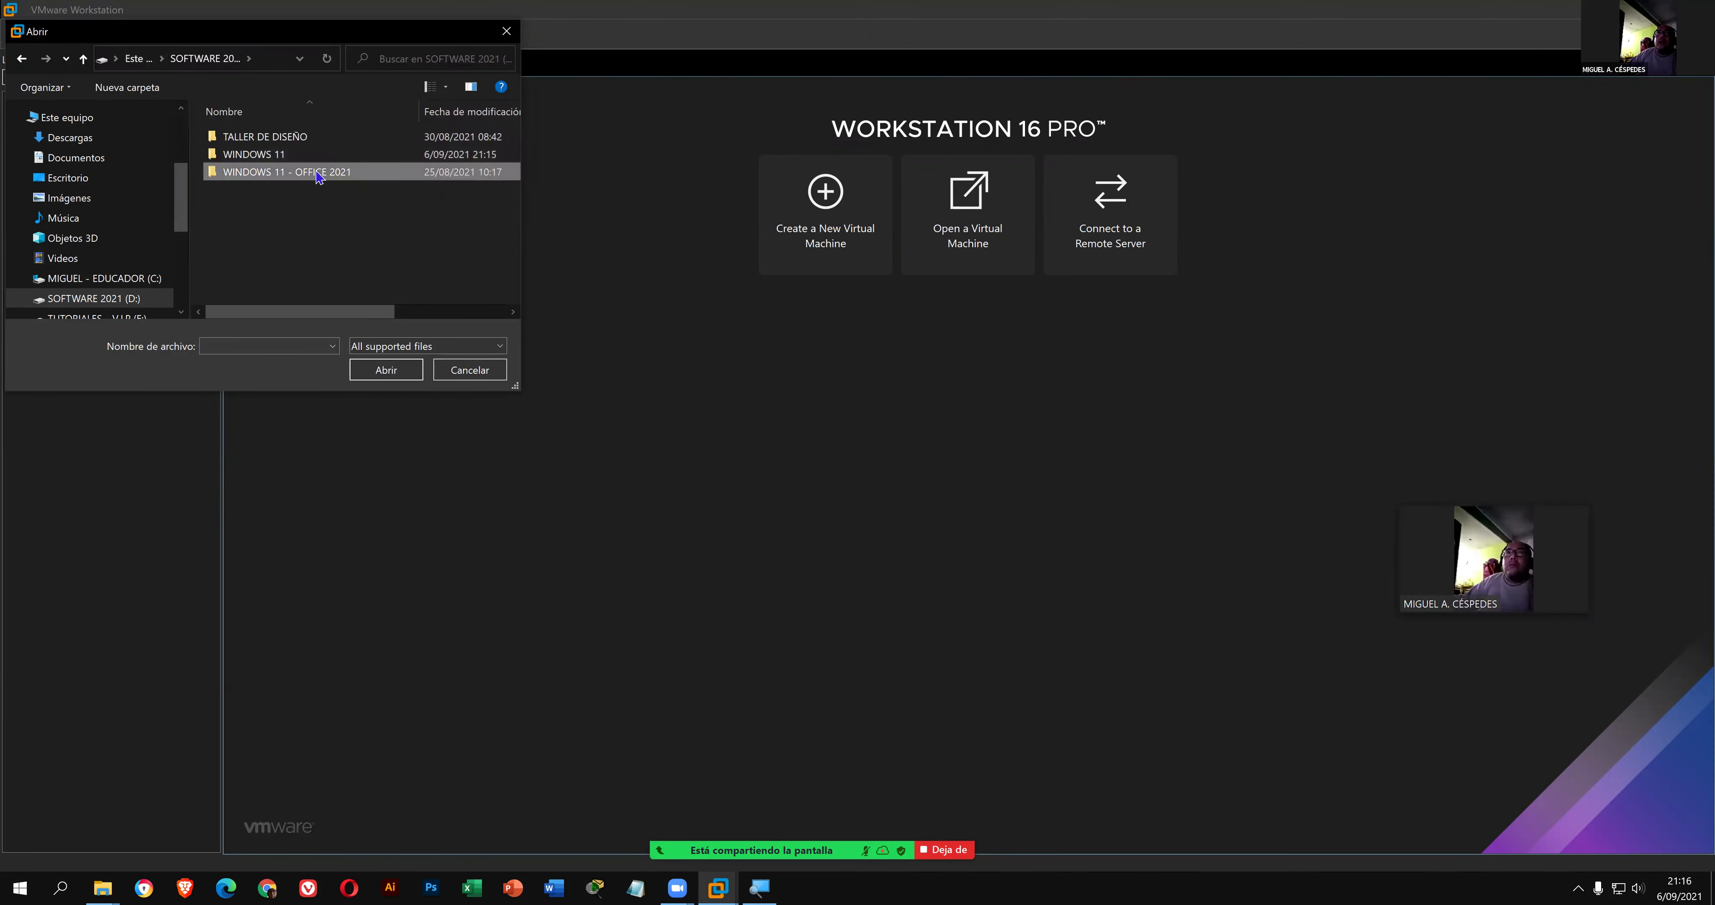
right_click(274, 152)
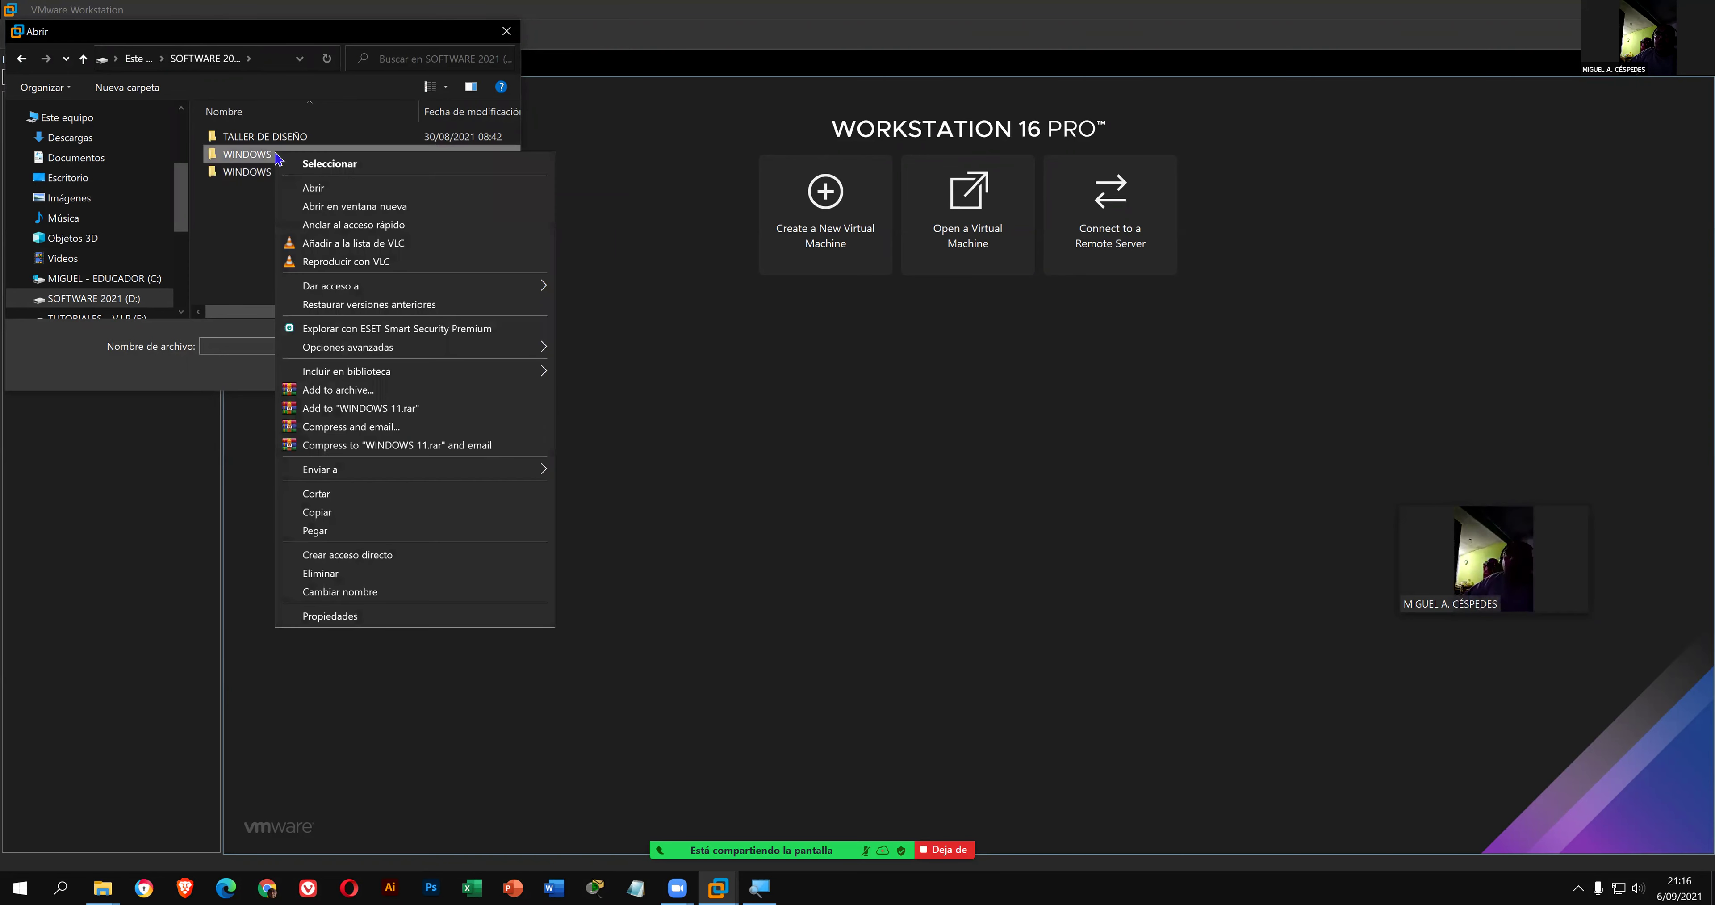
click(386, 616)
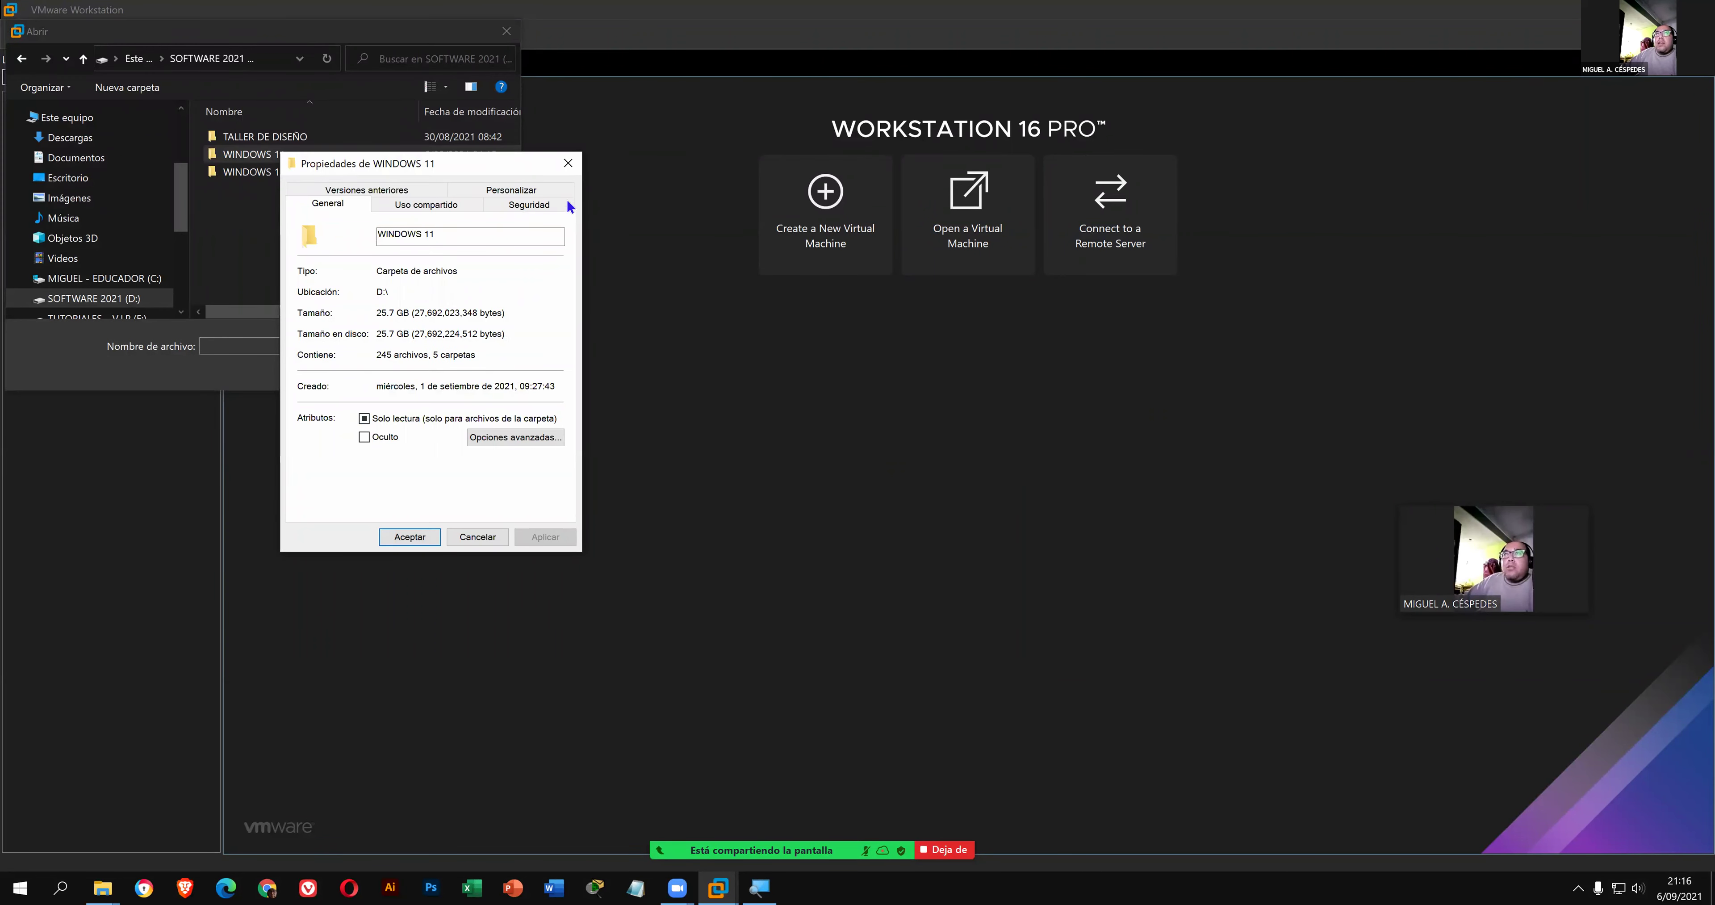
click(568, 163)
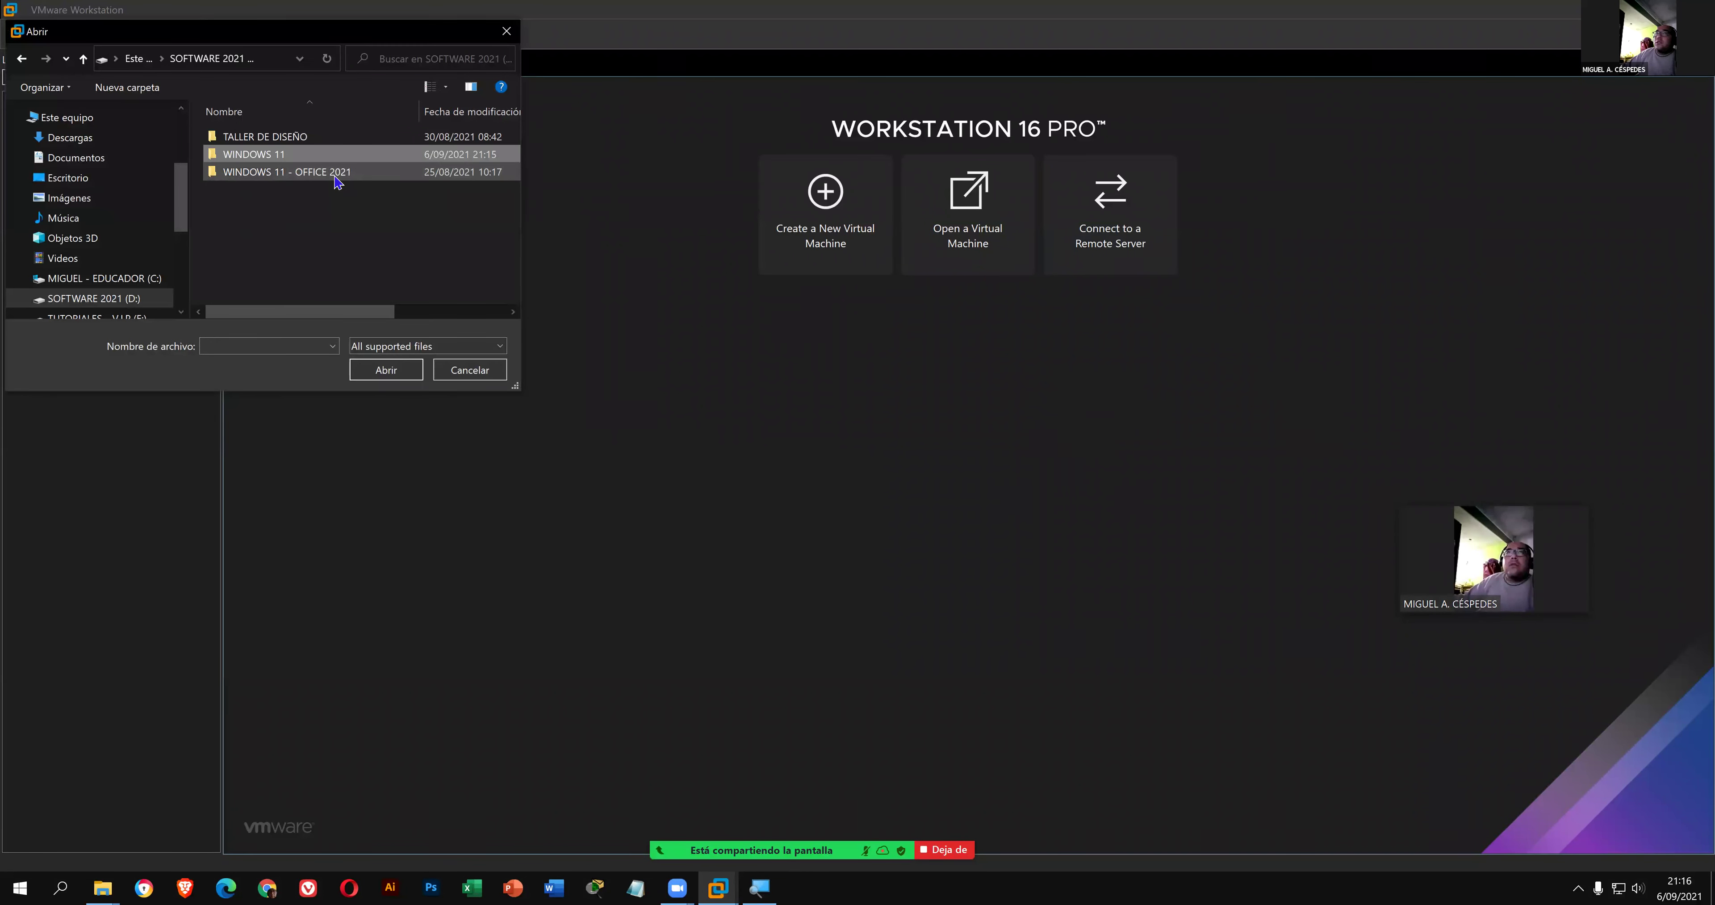
- Check the size of the WINDOWS 11 - OFFICE 2021 folder in its properties, and close them
right_click(336, 177)
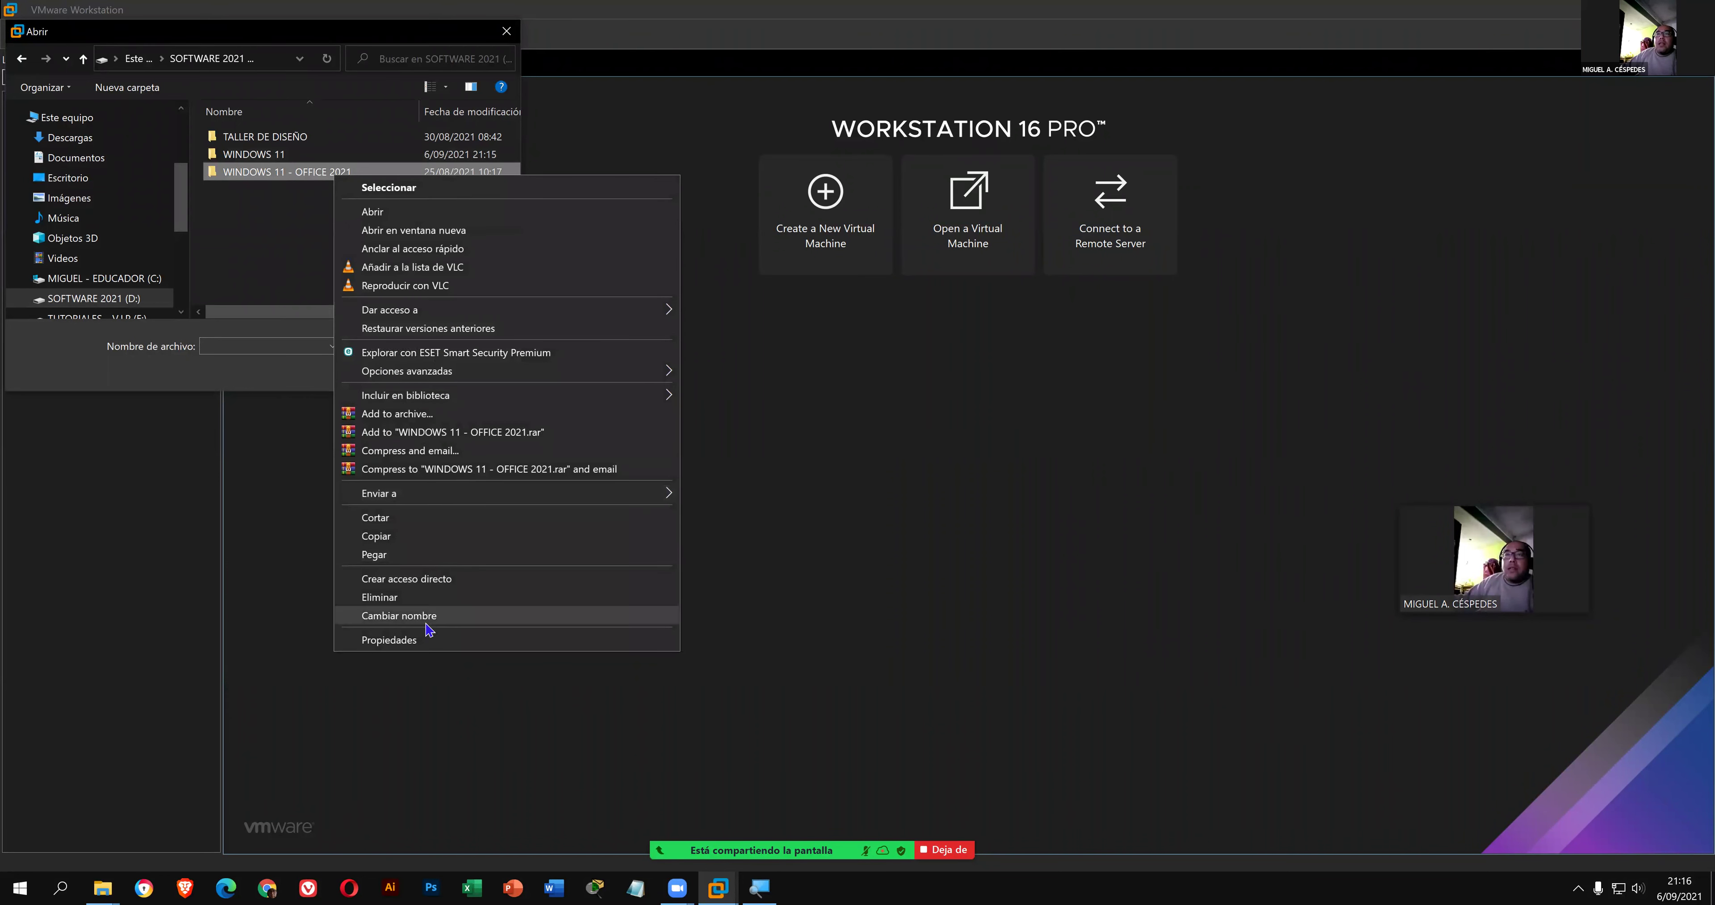
click(421, 640)
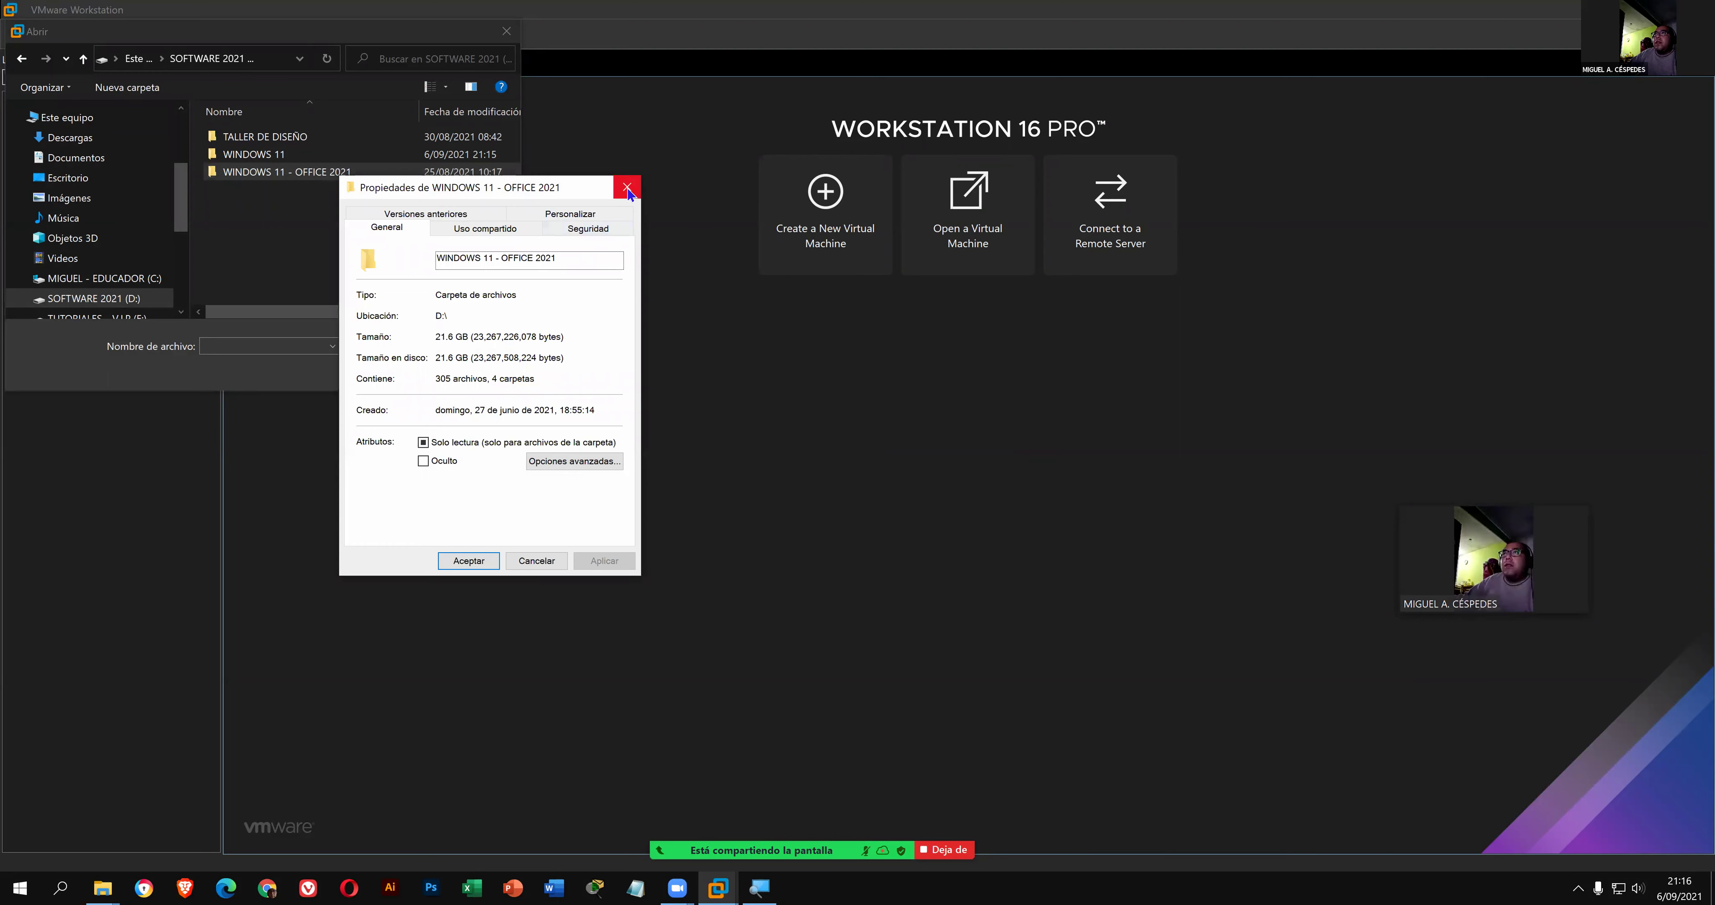
click(628, 193)
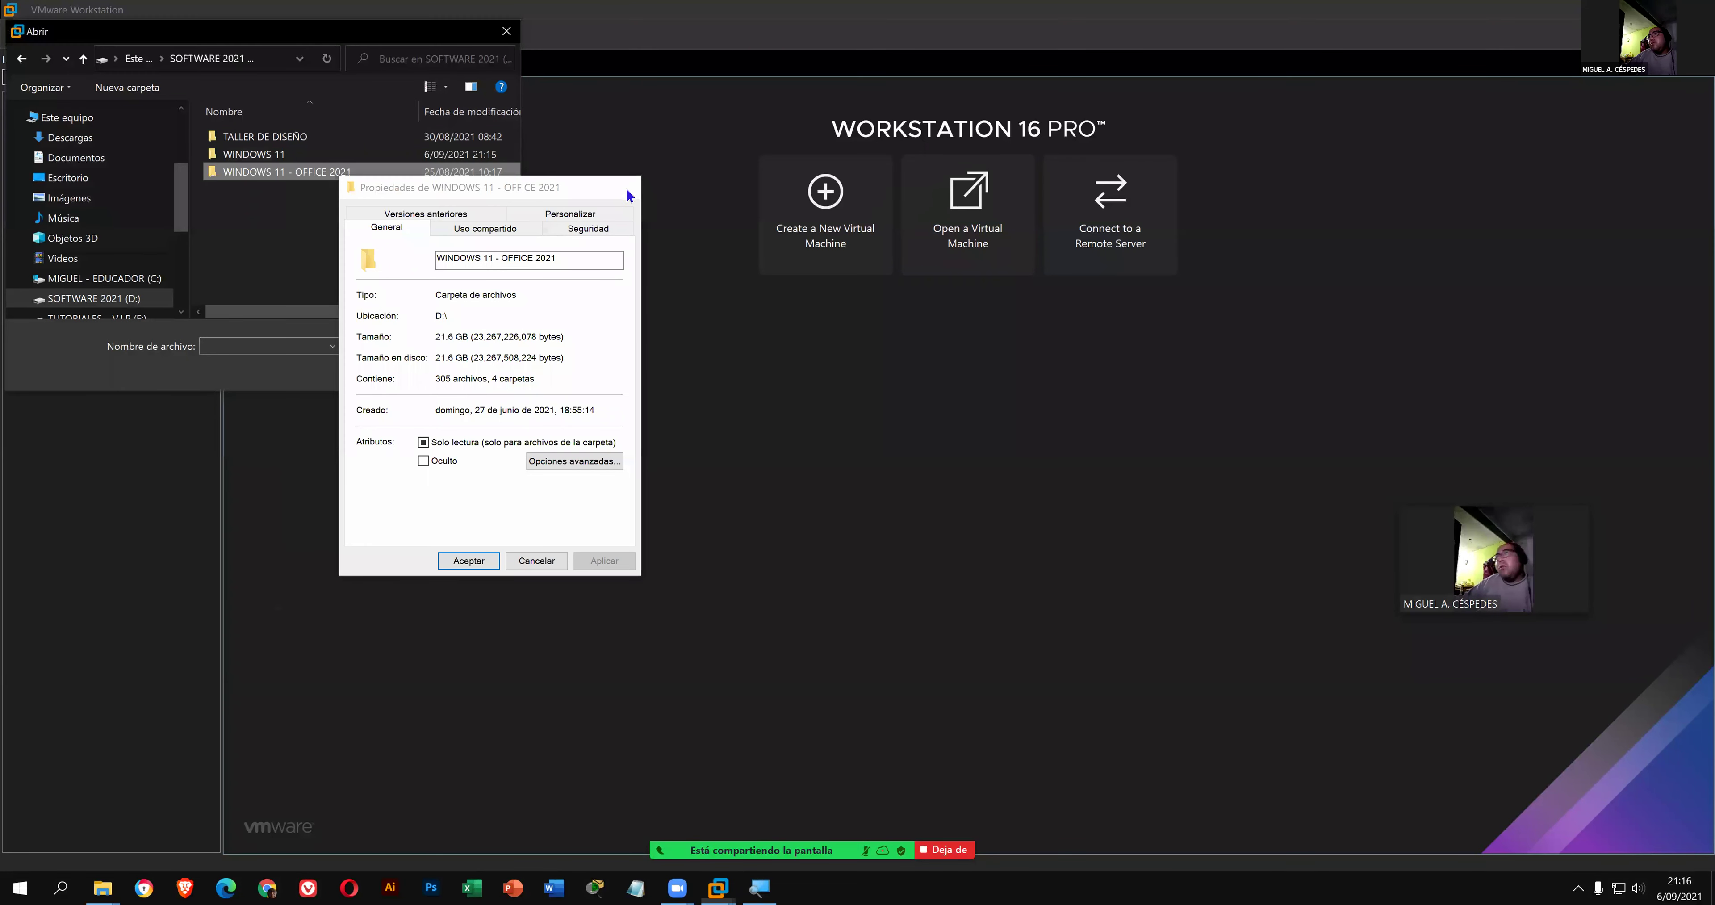
- Open the virtual machine stored in the WINDOWS 11 - OFFICE 2021 folder and power it on
double_click(384, 174)
click(323, 162)
click(388, 370)
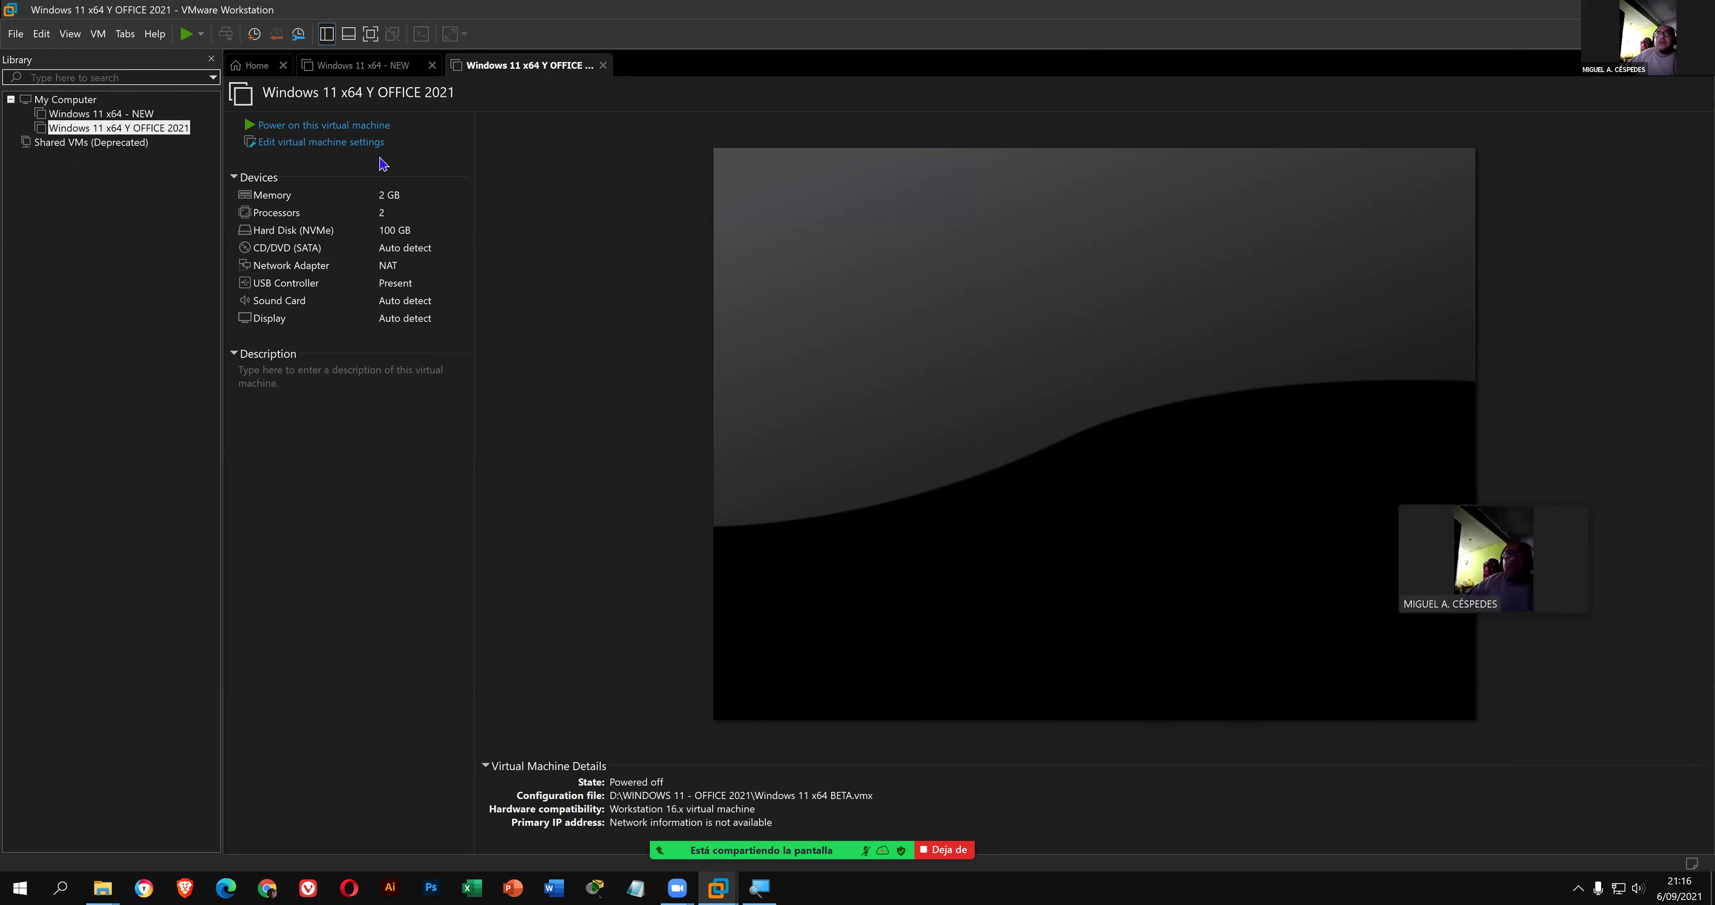
click(375, 130)
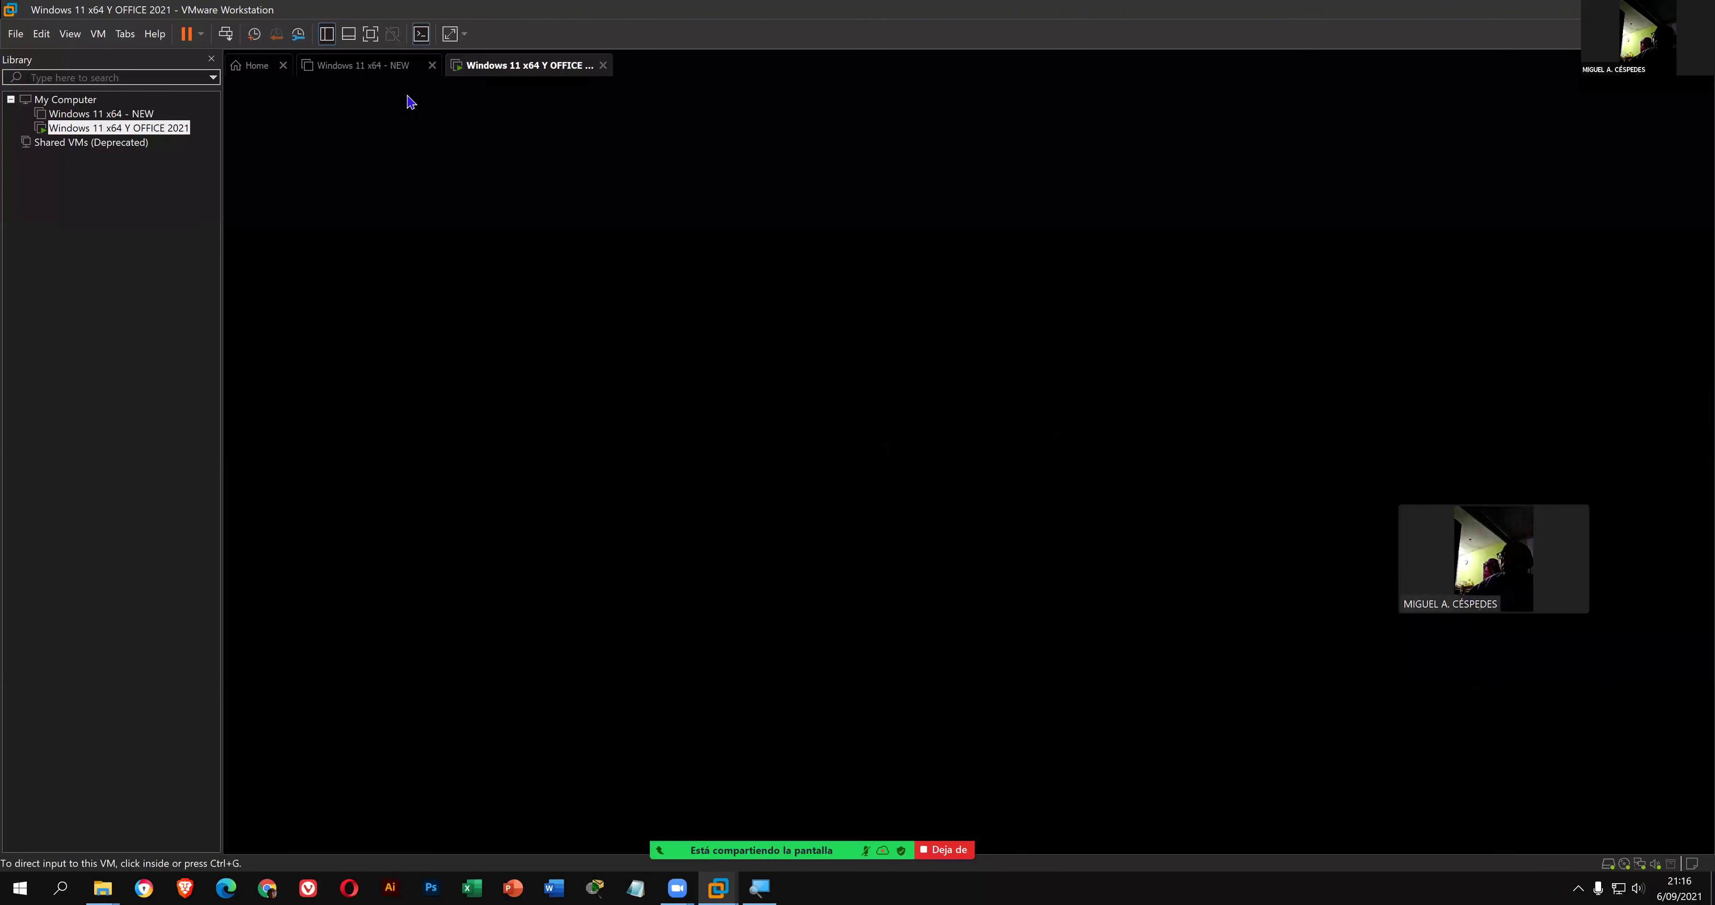
- View the Windows 11 x64 - NEW machine's details while the Office 2021 machine starts, moving the floating video thumbnail aside, and return to the starting machine
click(337, 69)
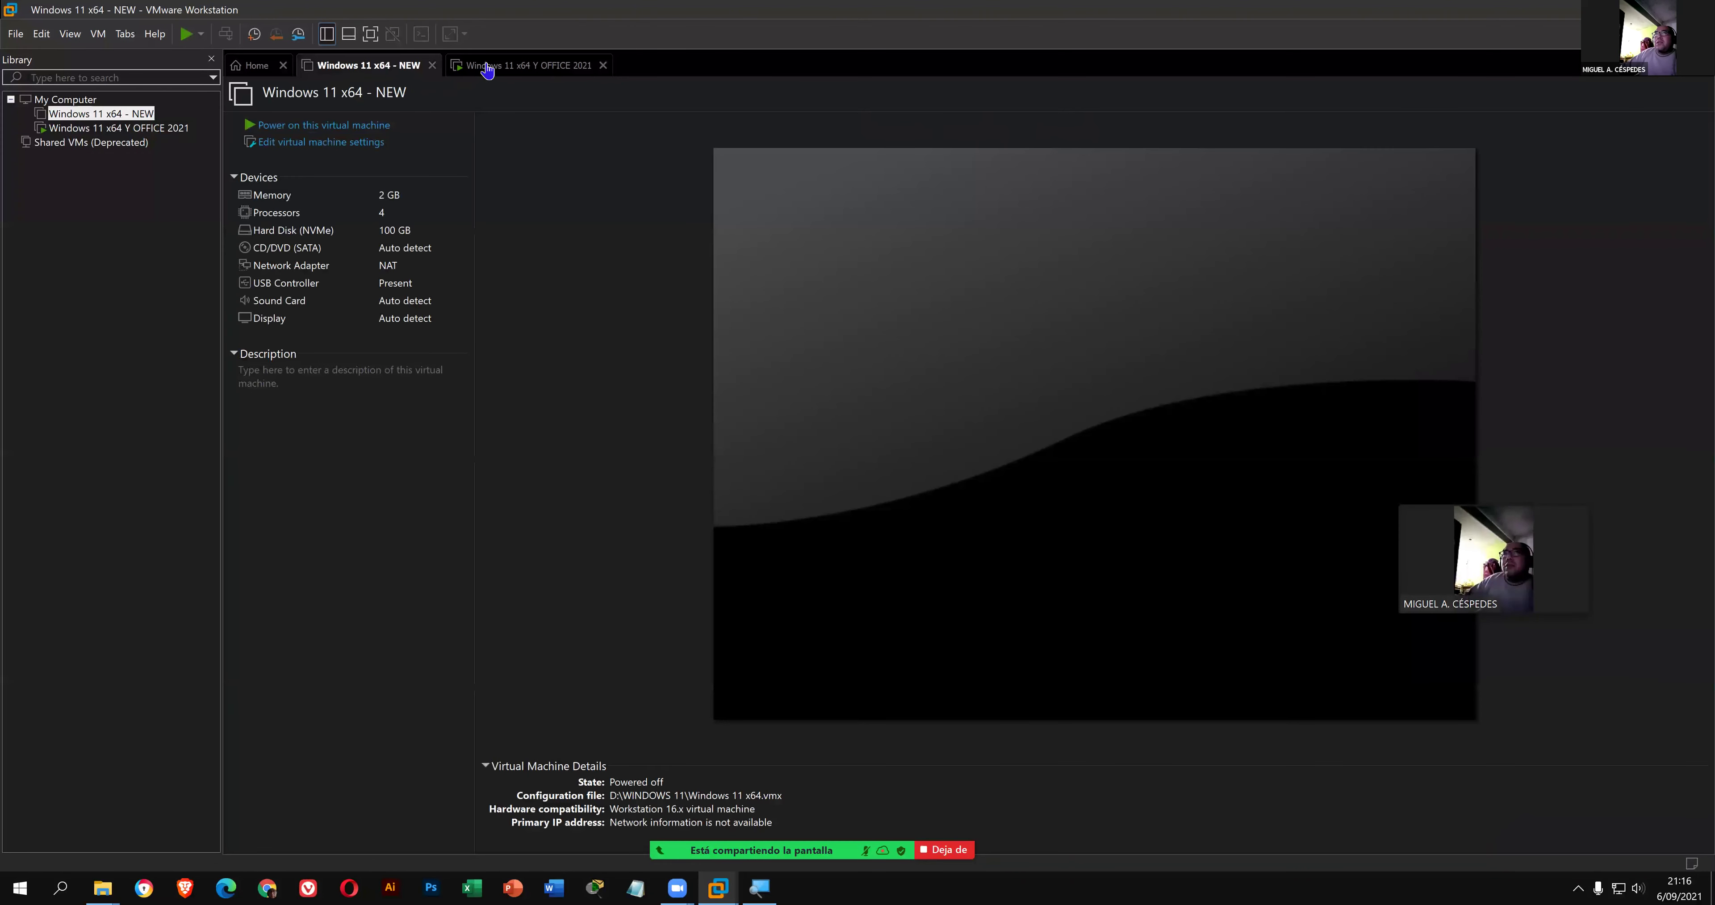
click(501, 65)
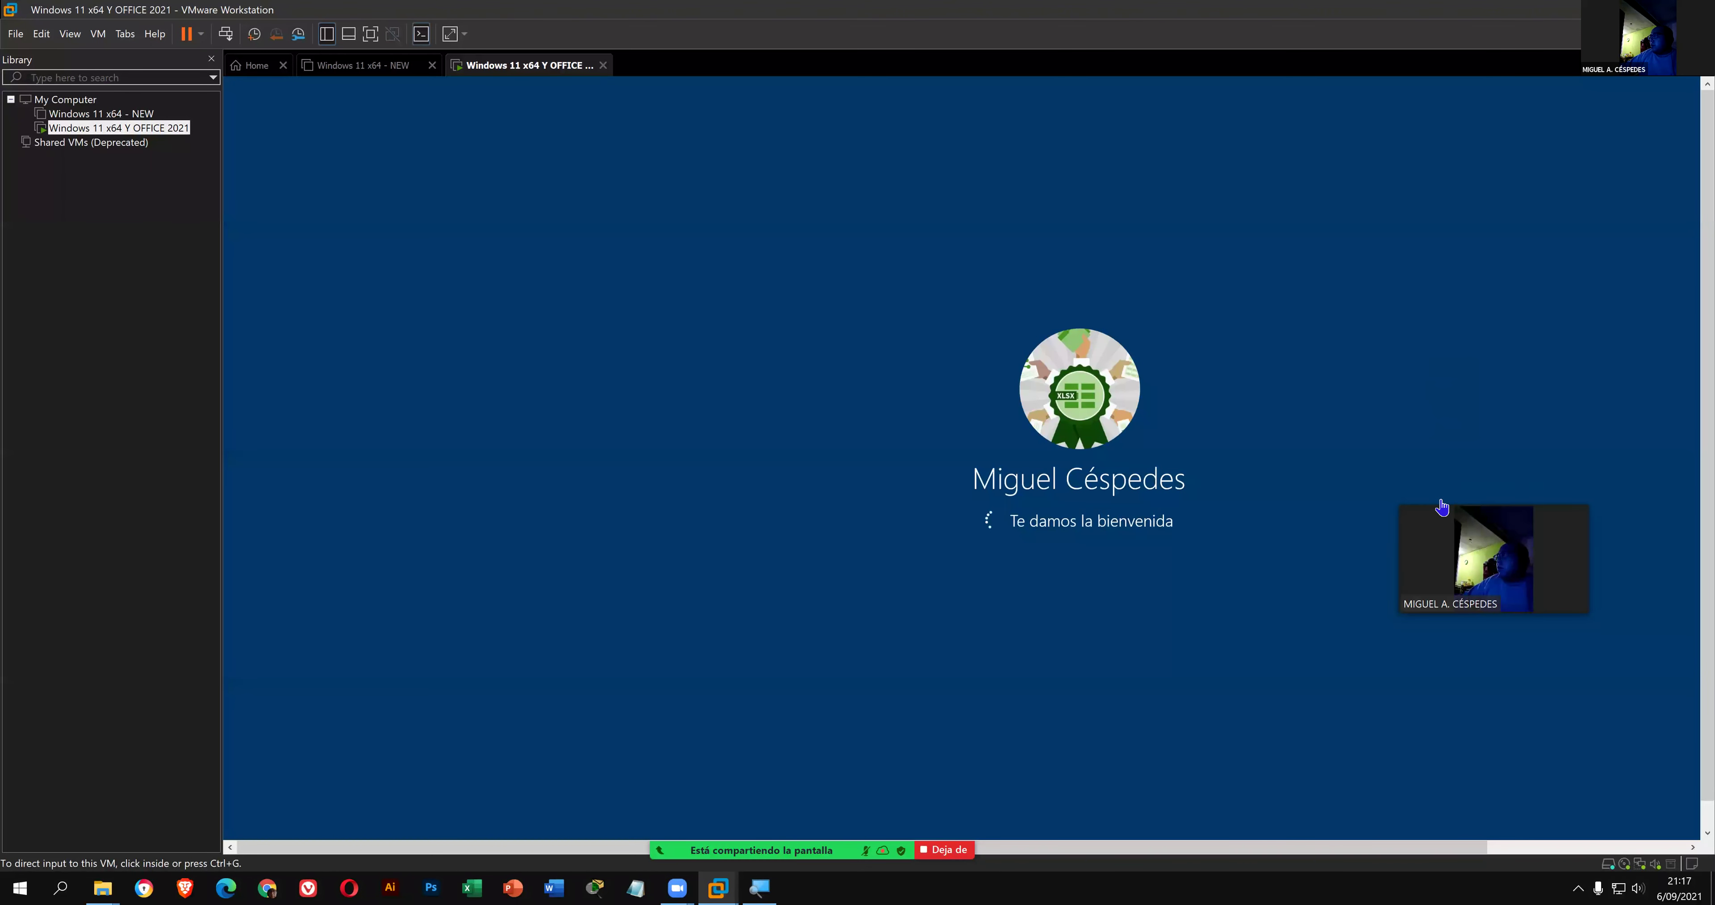
mouse_move(1442, 509)
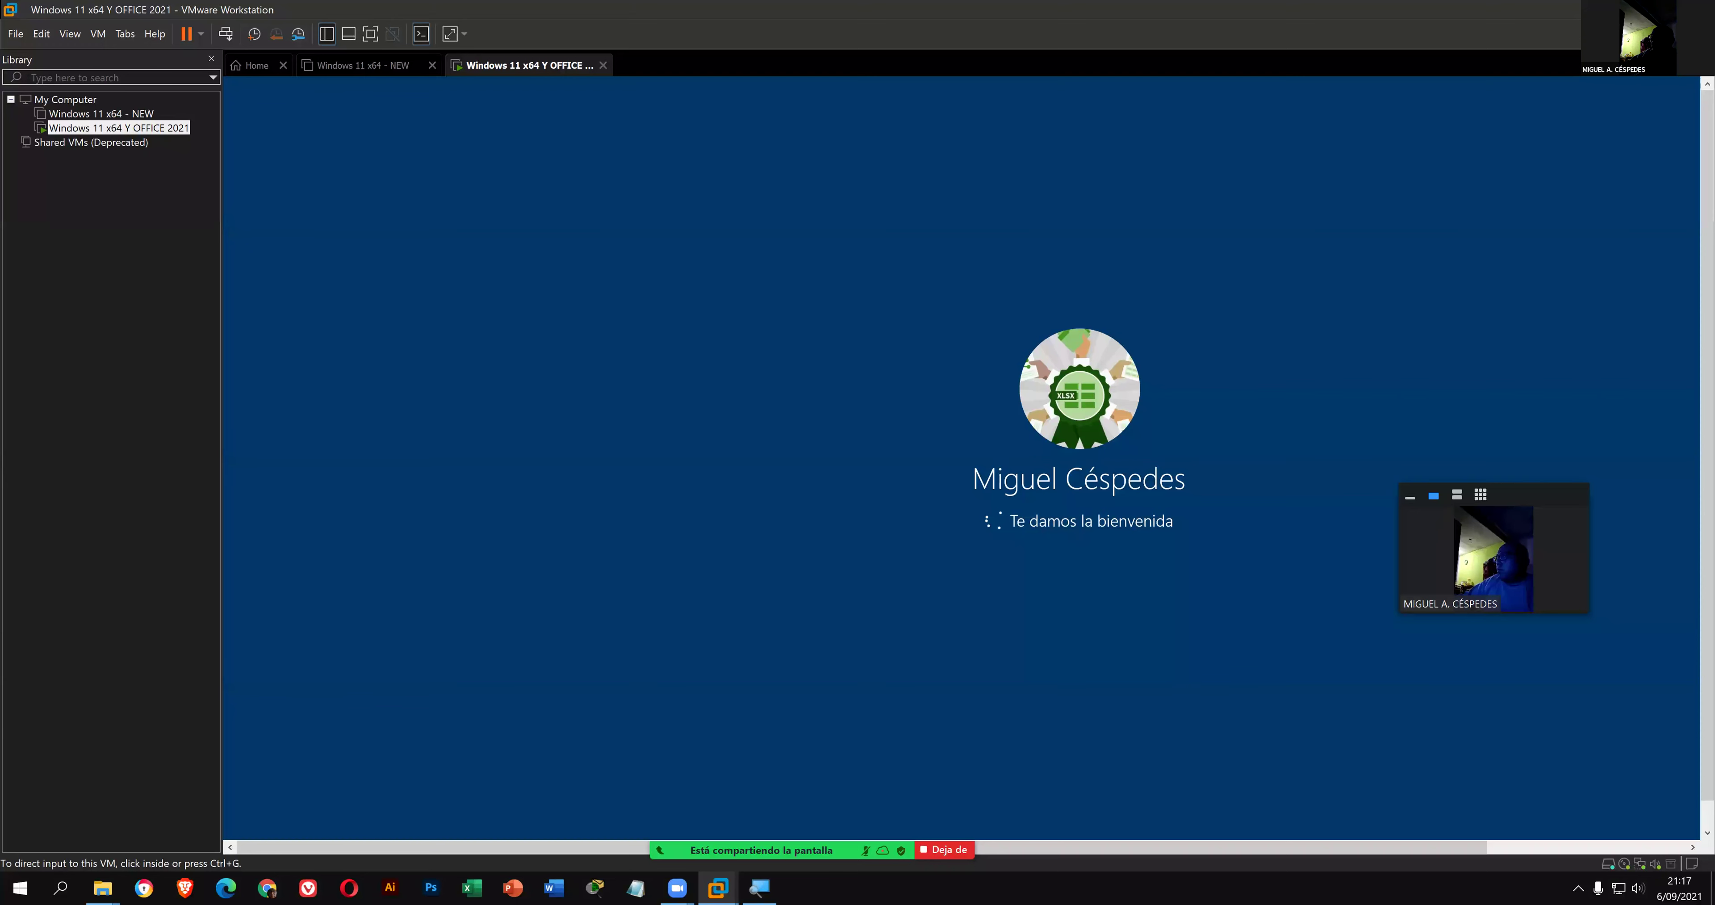
drag(1442, 508, 1542, 69)
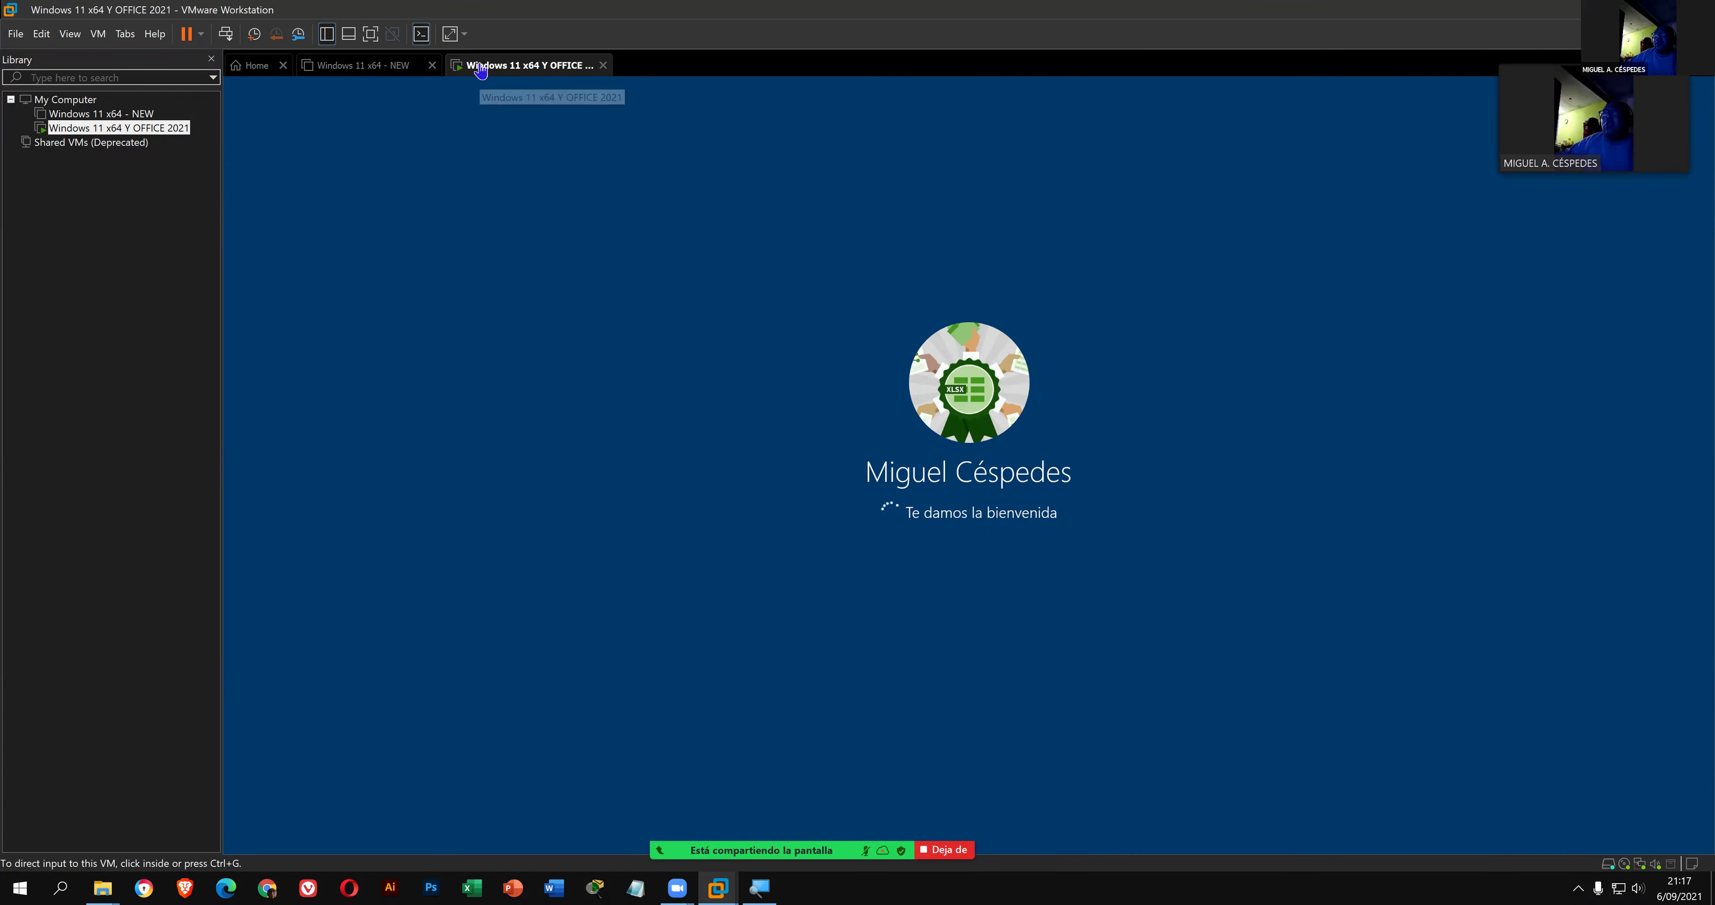
click(380, 76)
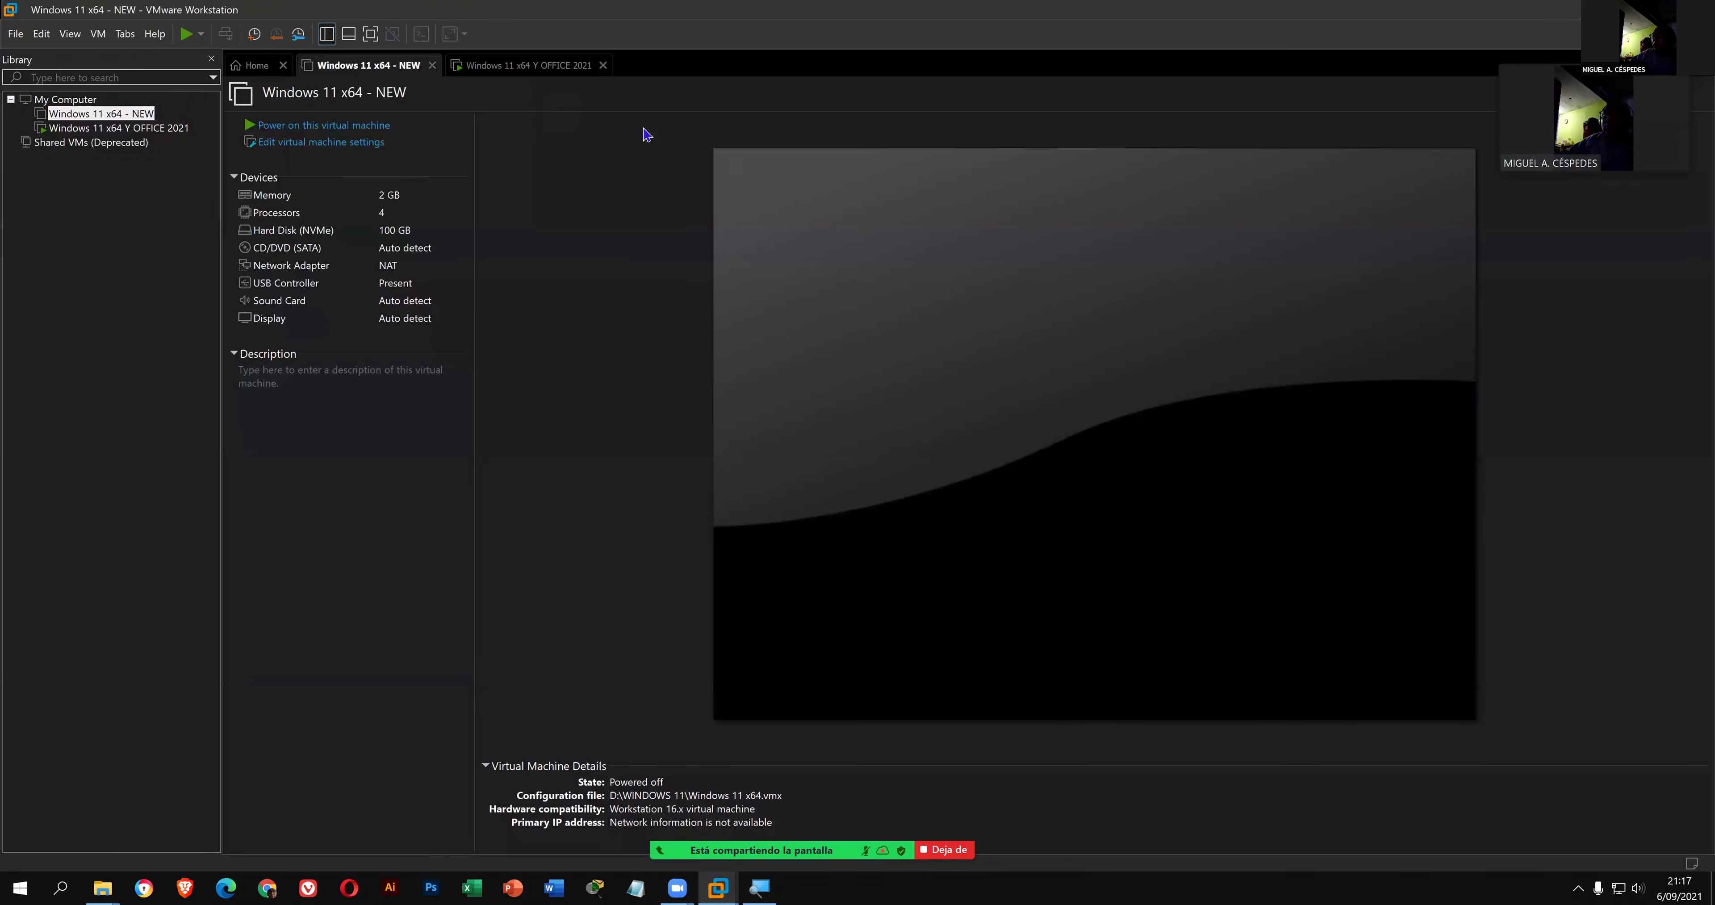
click(551, 65)
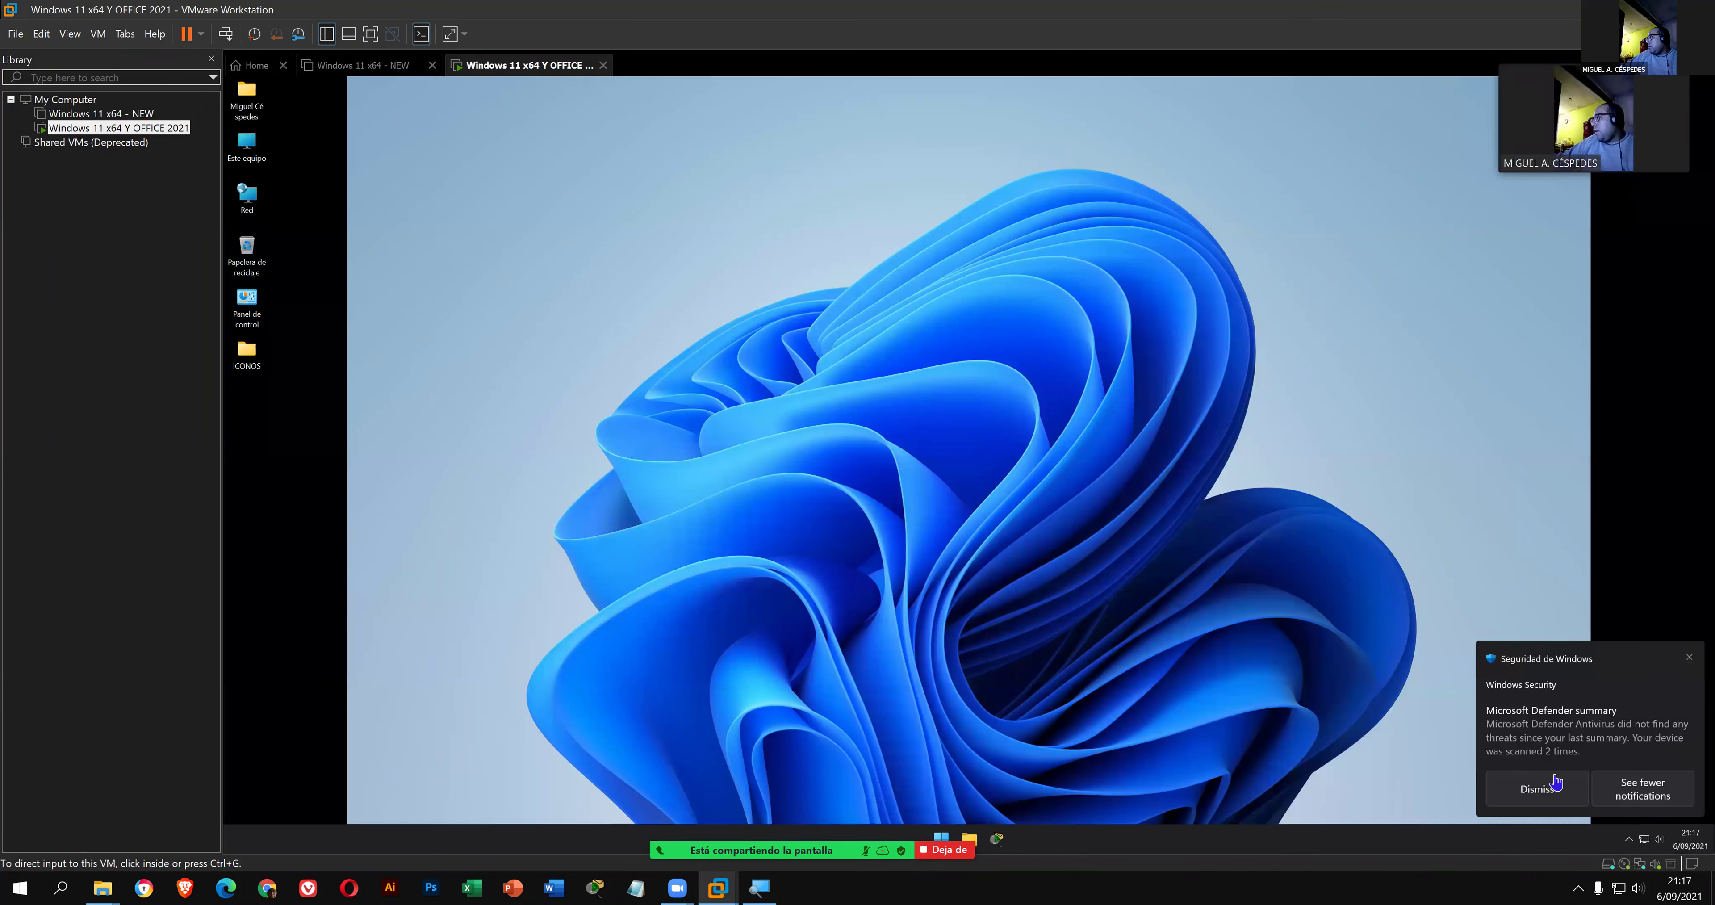
- Dismiss the Microsoft Defender summary notification in the virtual machine and refresh its desktop
click(1539, 793)
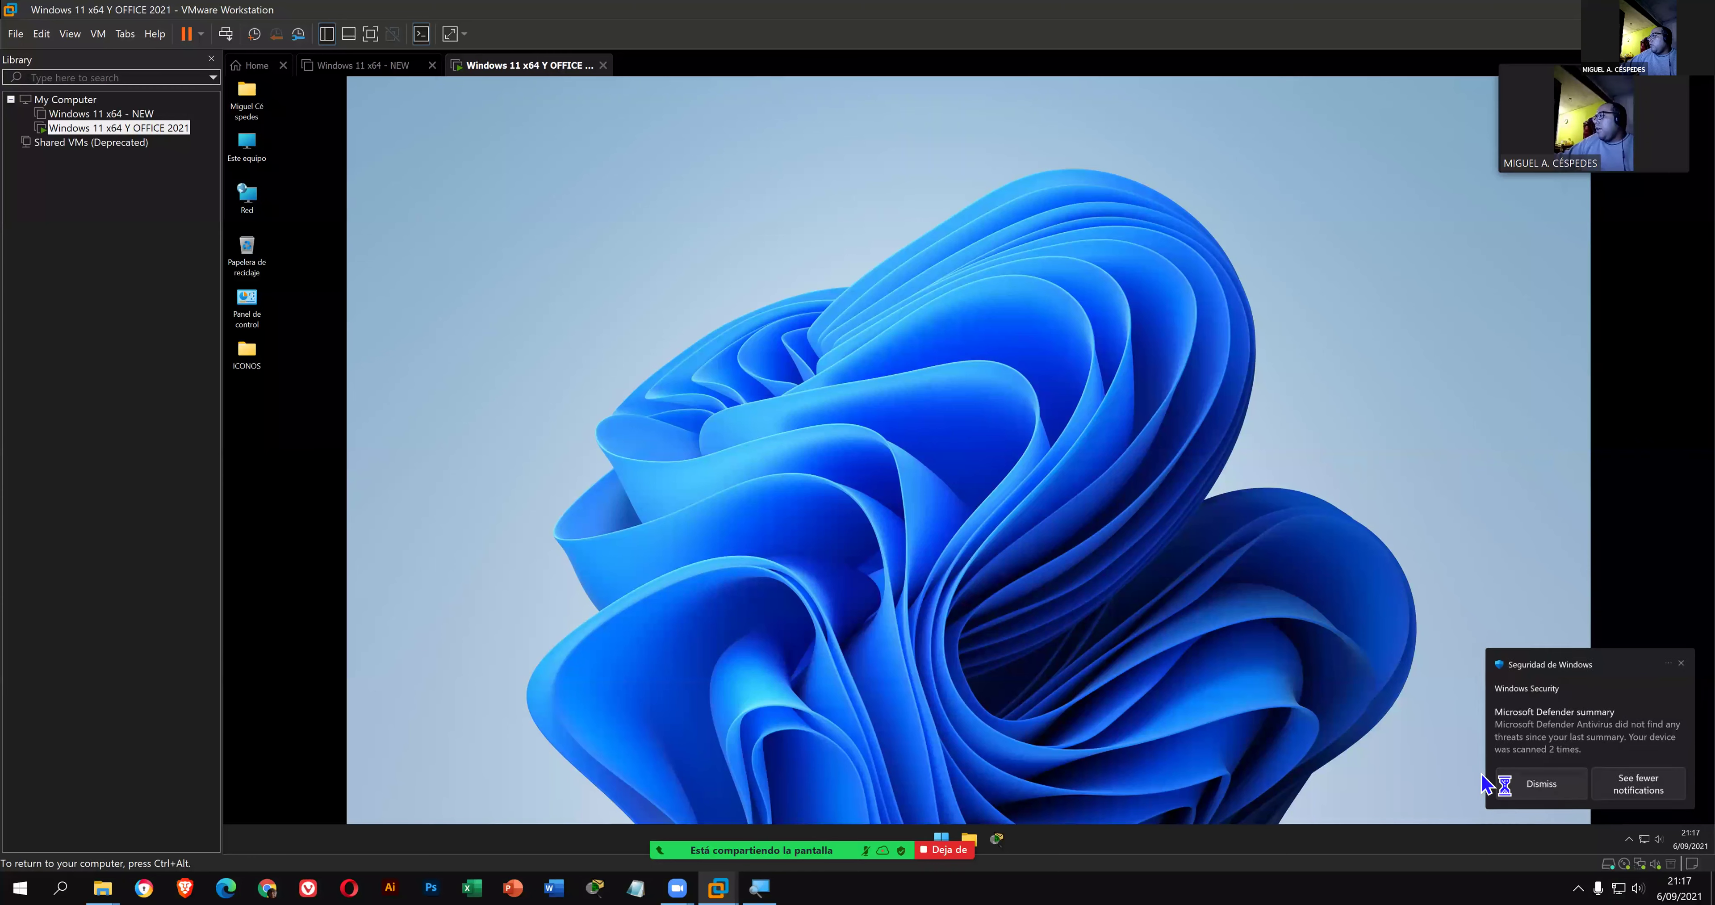
right_click(818, 336)
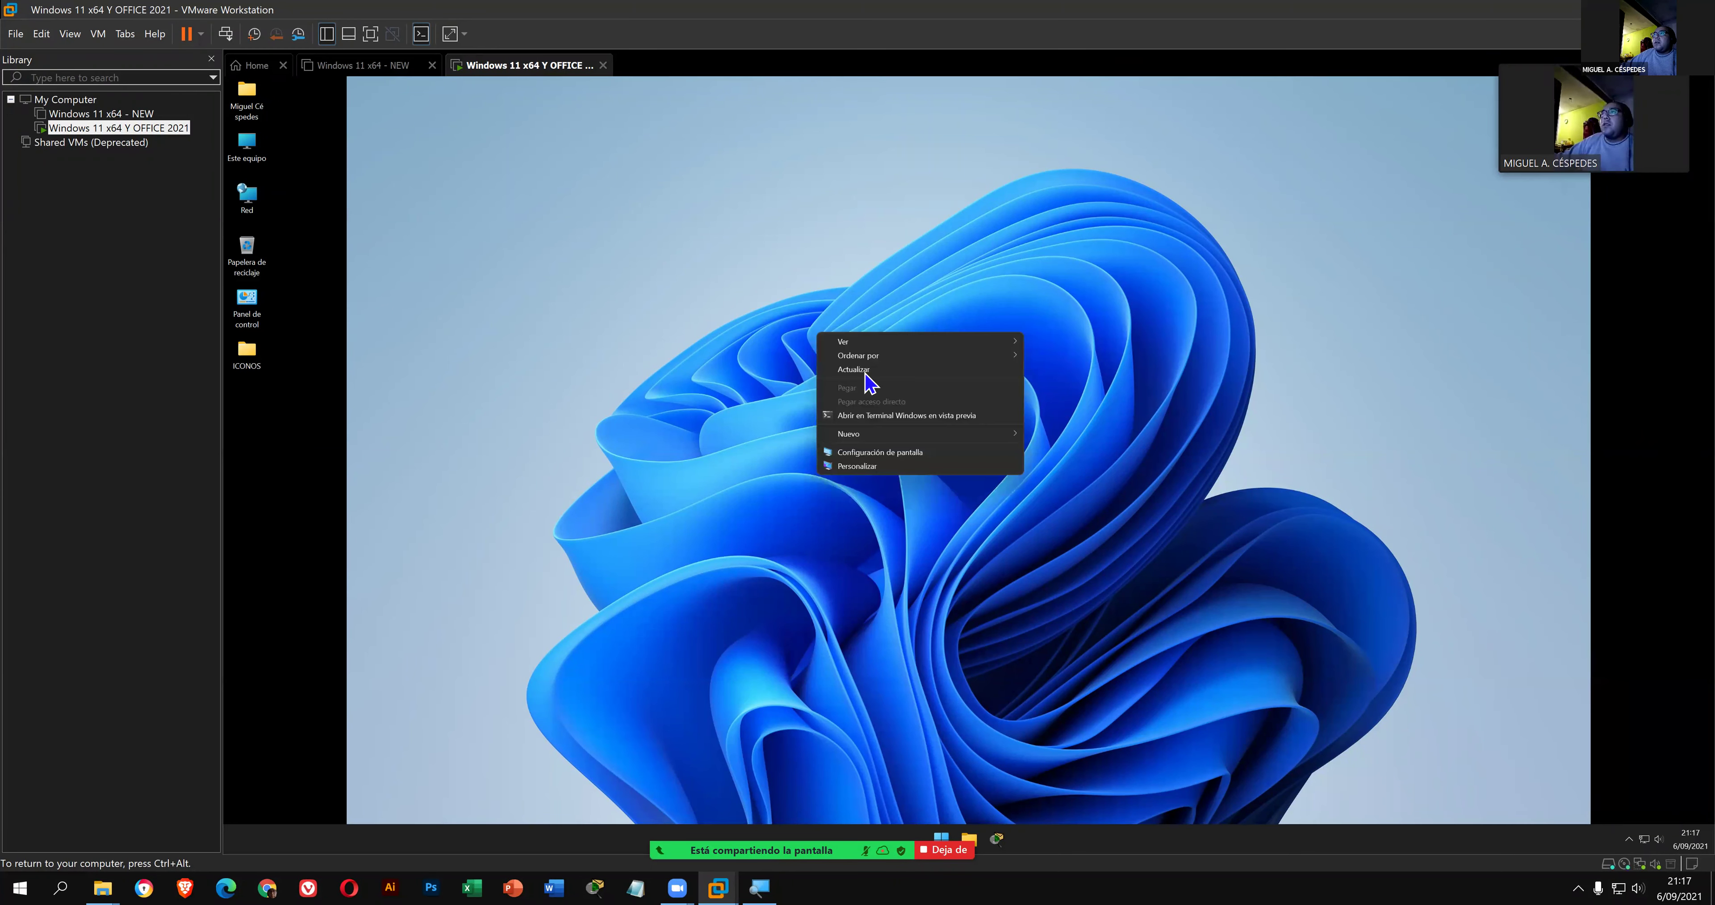
click(864, 371)
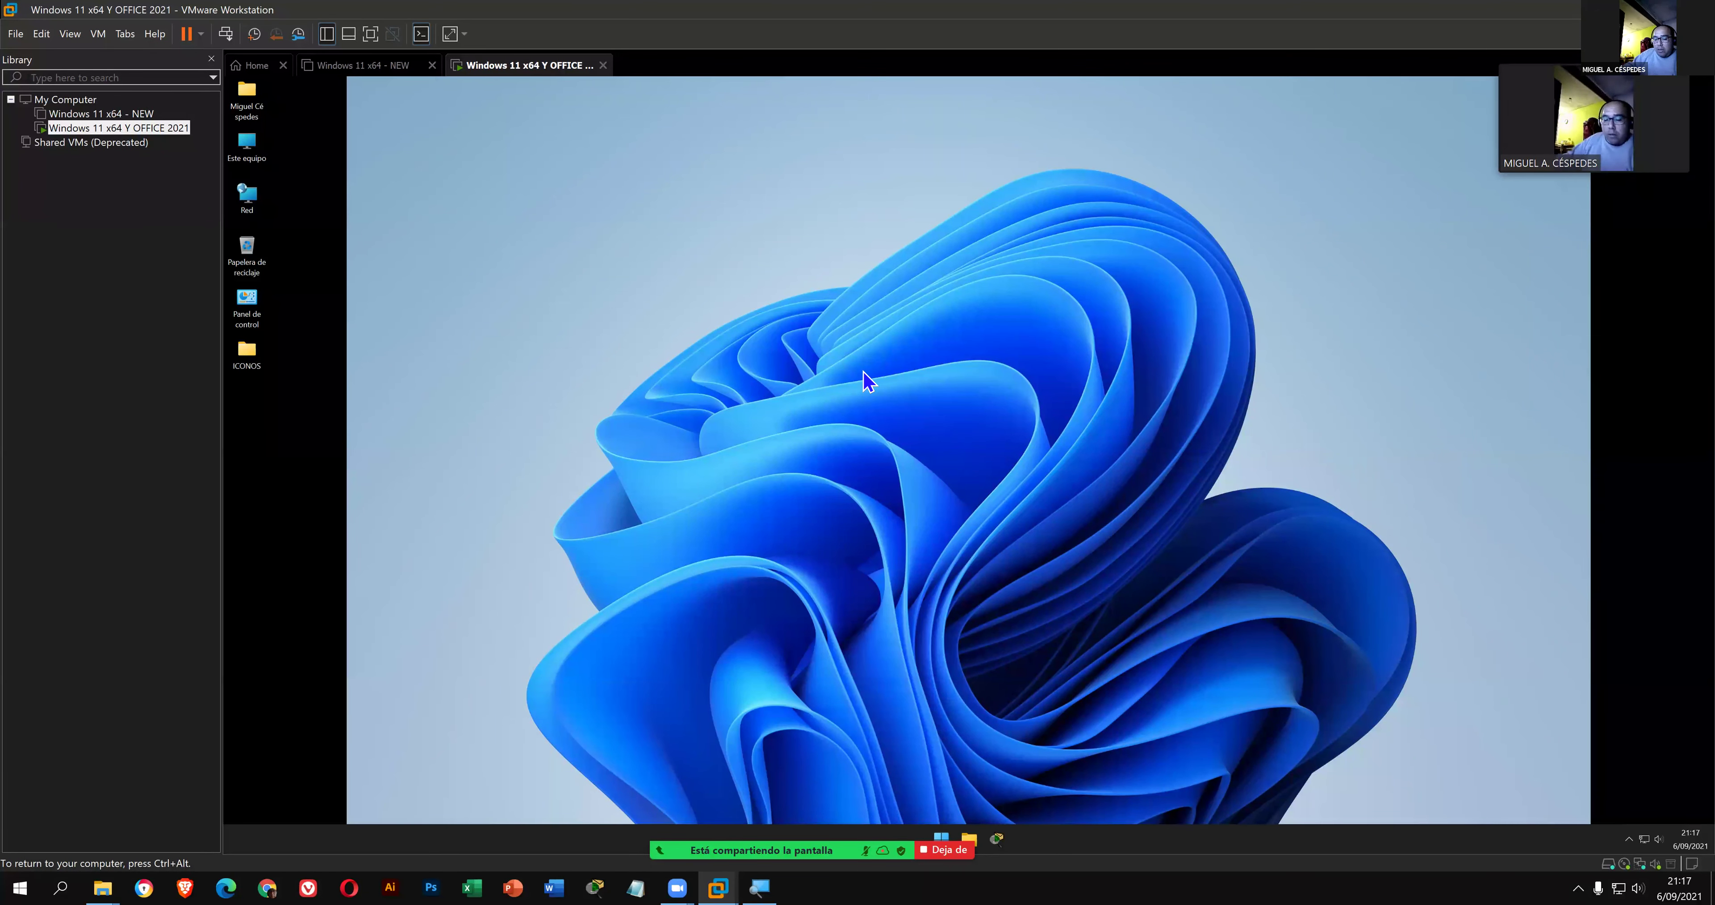
- Run control in the virtual machine, maximize Panel de control, and show the installed programs list in Programas y características
text(control)
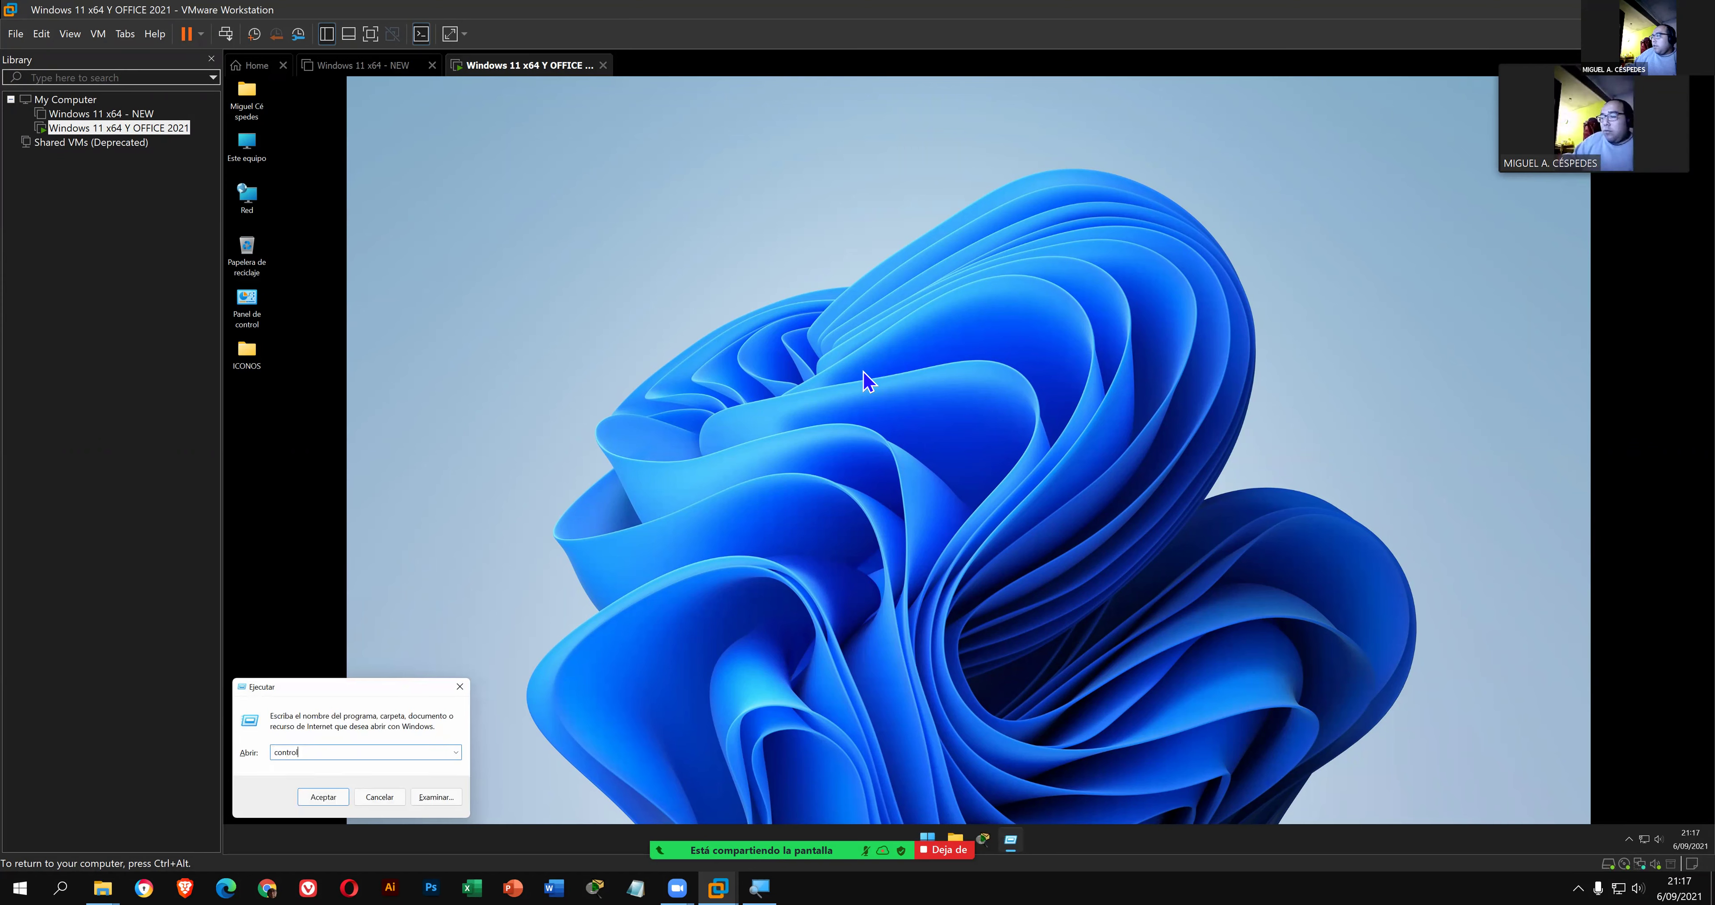
key(Return)
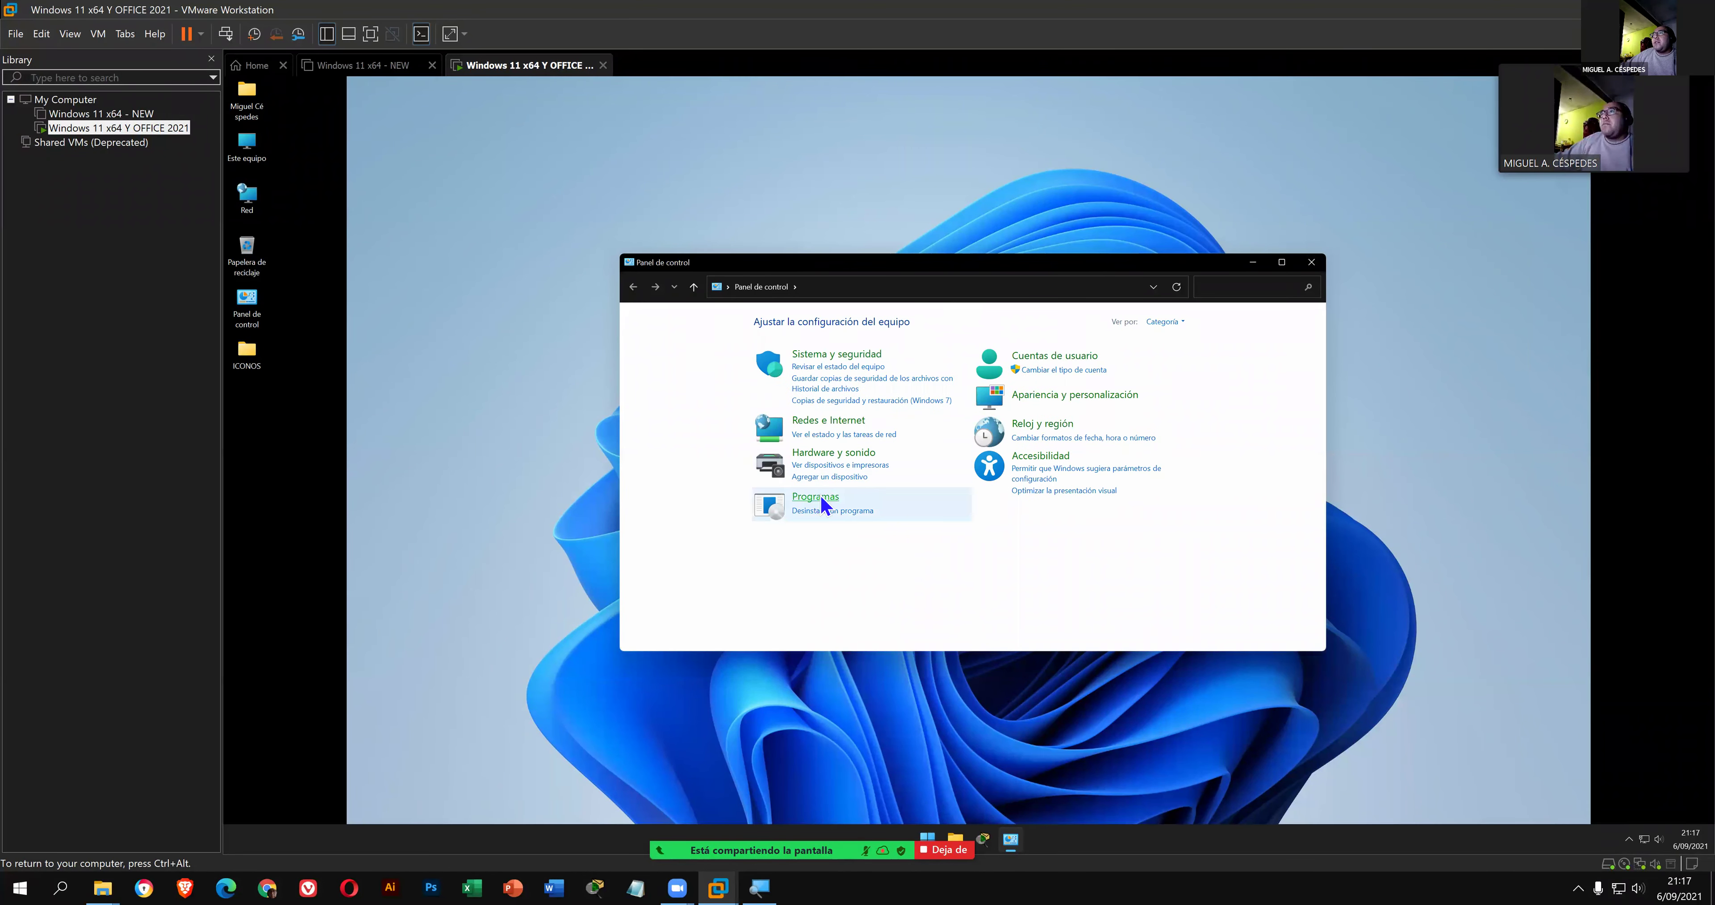
double_click(957, 273)
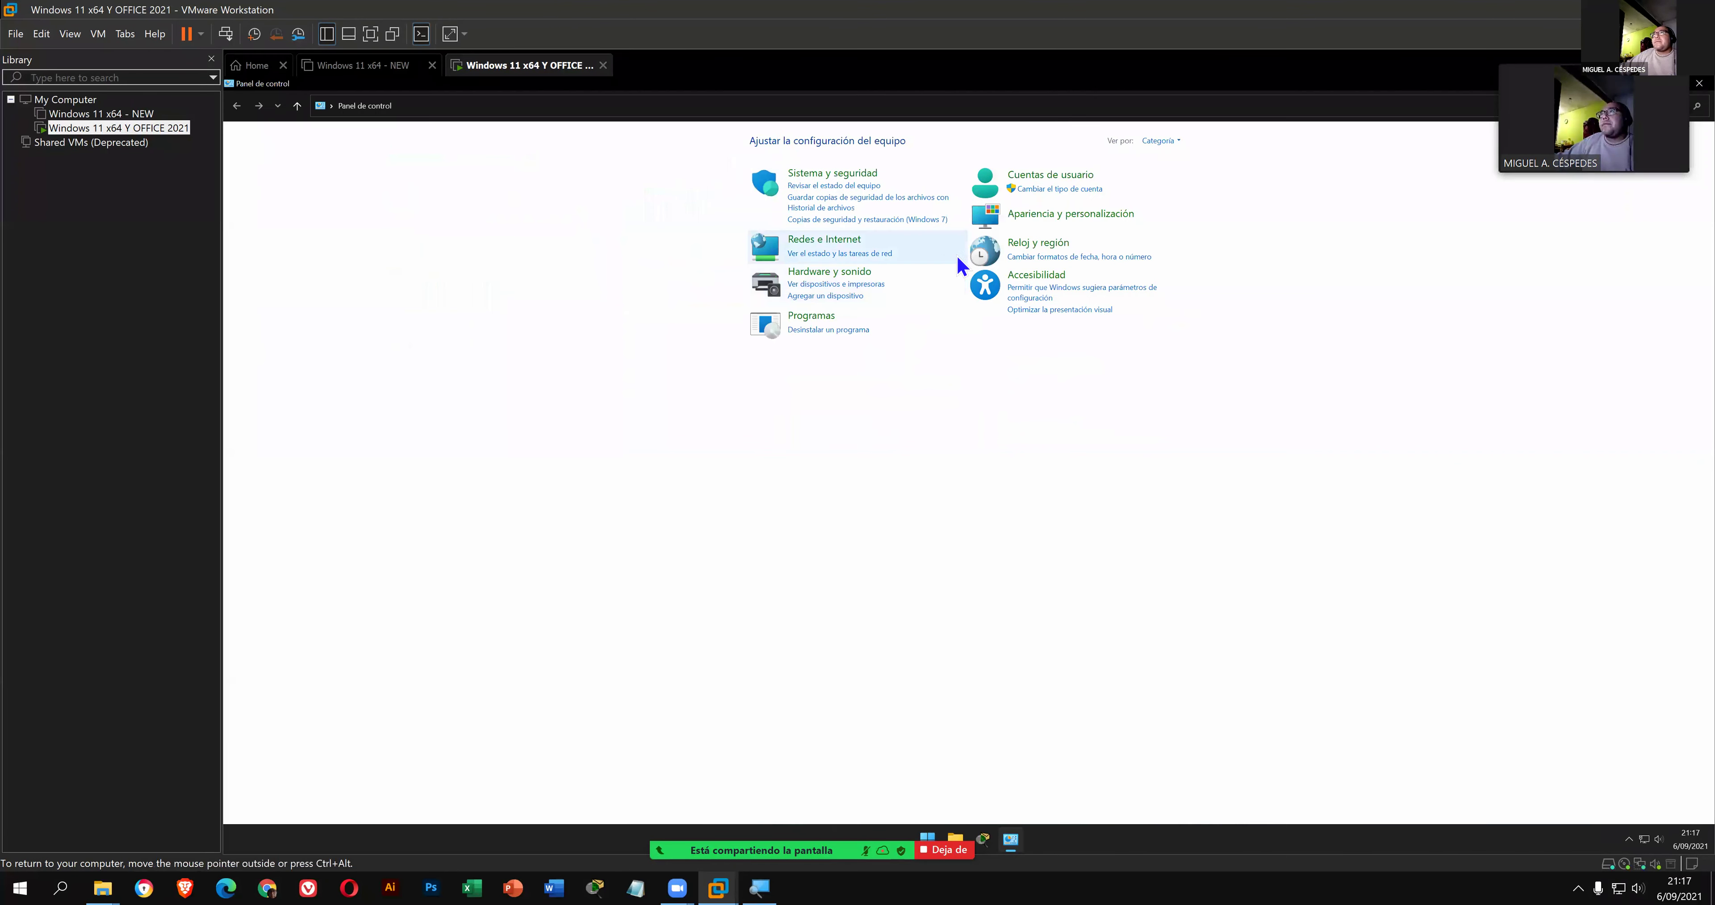
click(806, 318)
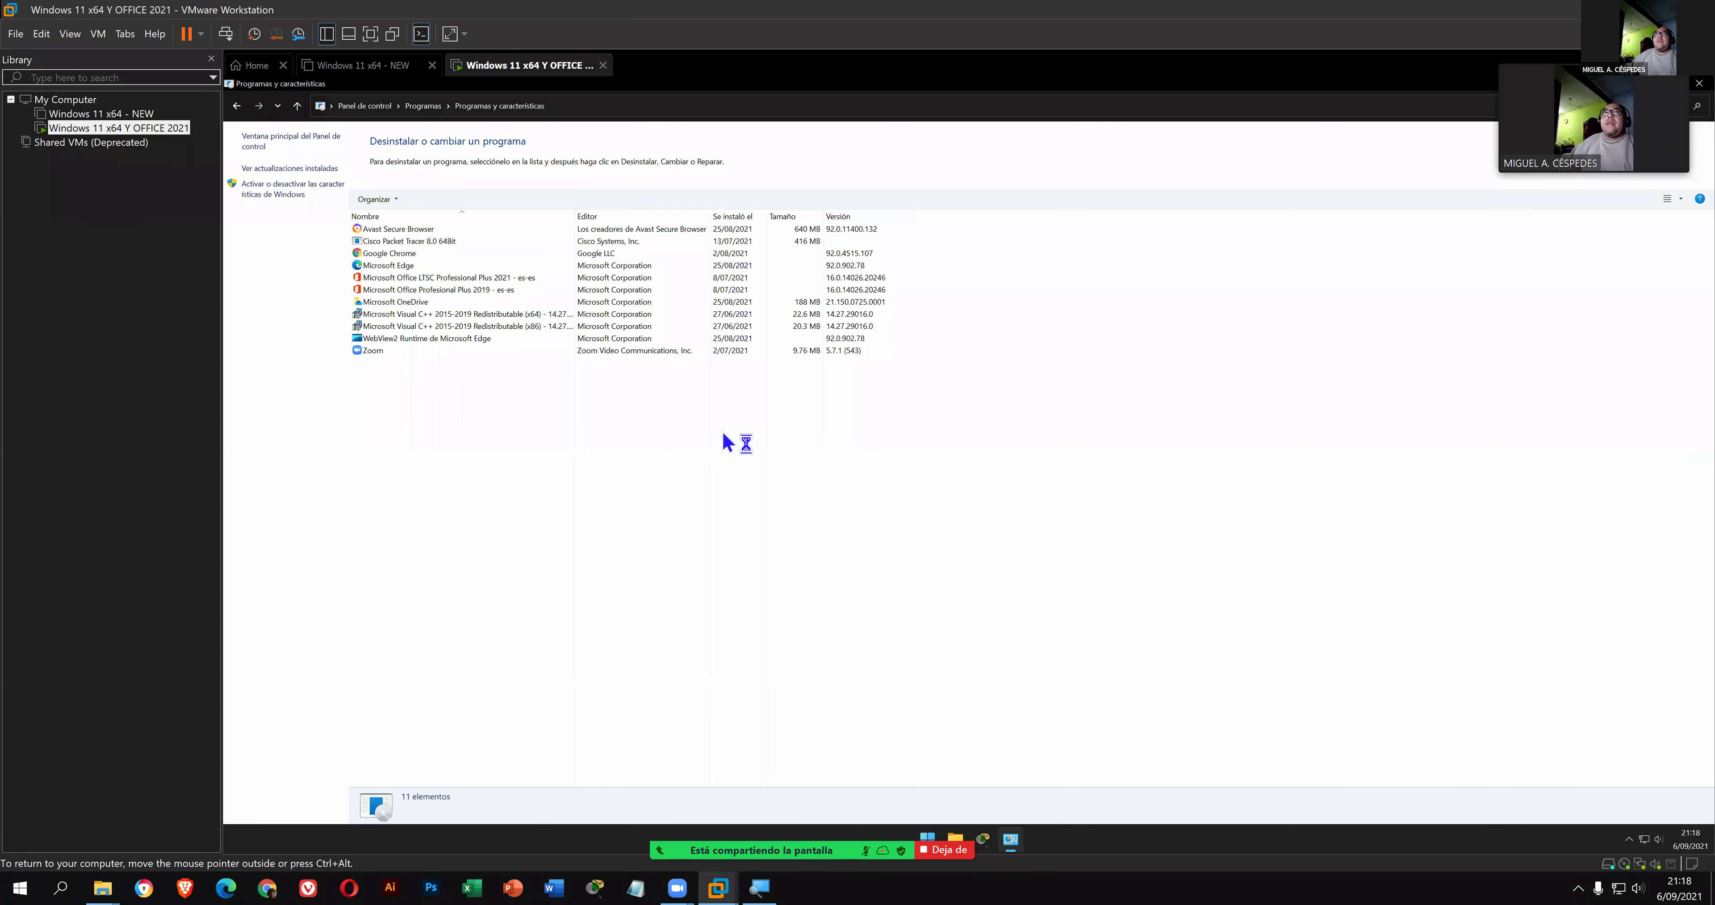
- Magnify the names and publishers of the installed programs with the magnifier's window minimized, and turn the magnifier off
key(super+plus)
key(super+plus)
key(super+plus)
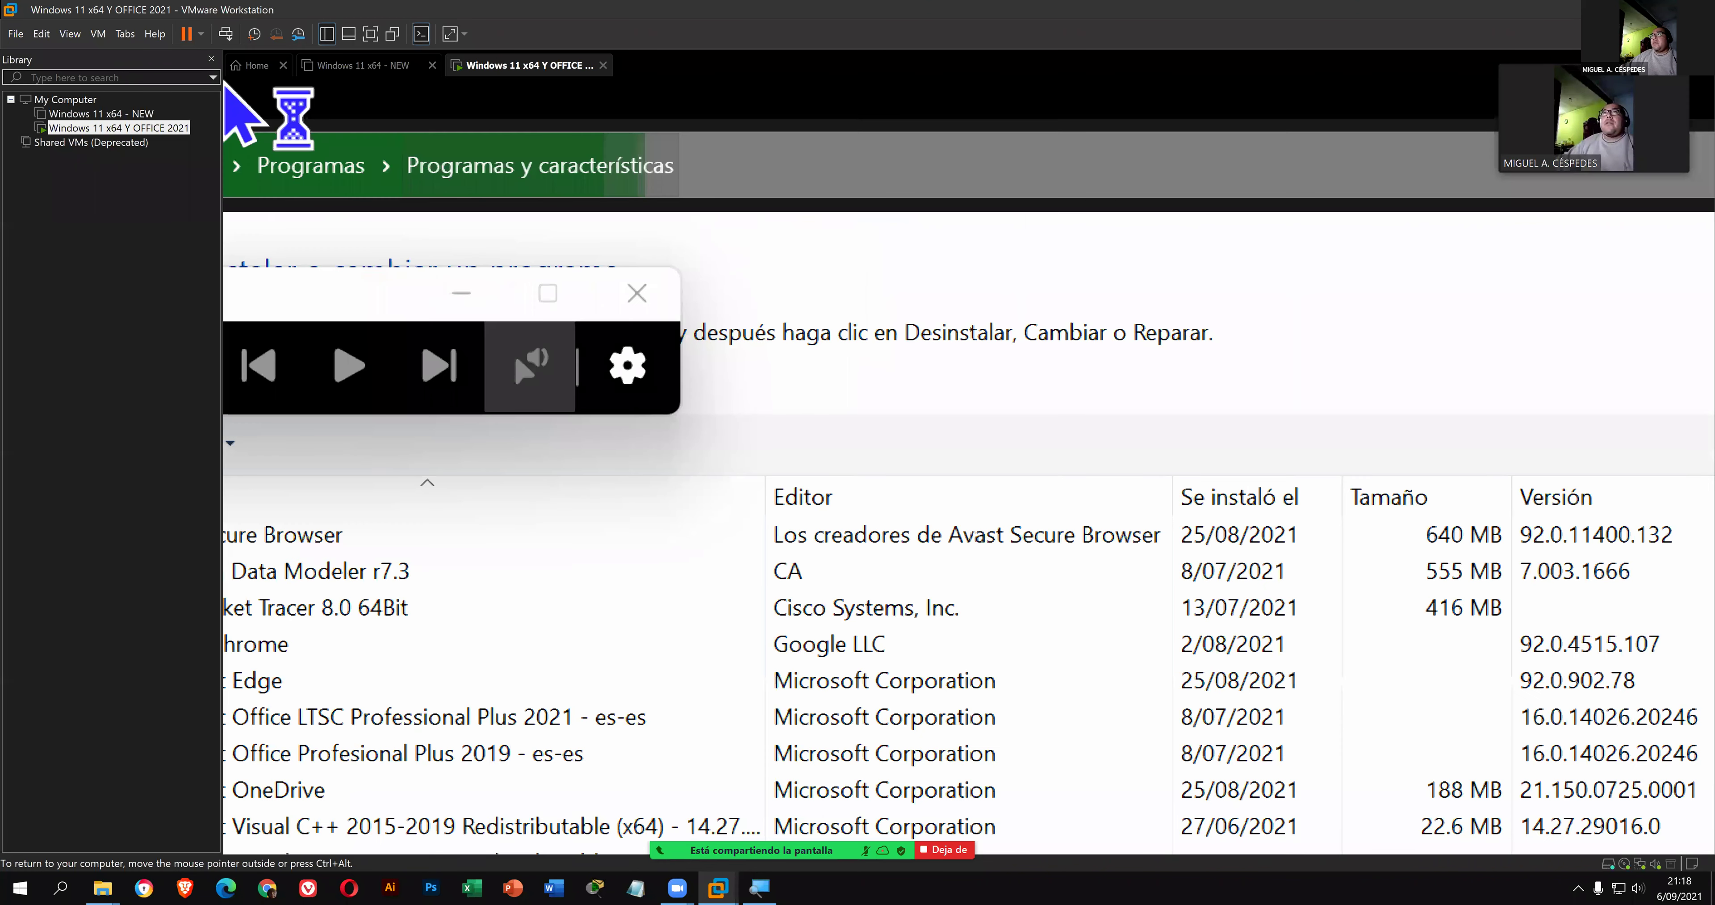
click(970, 292)
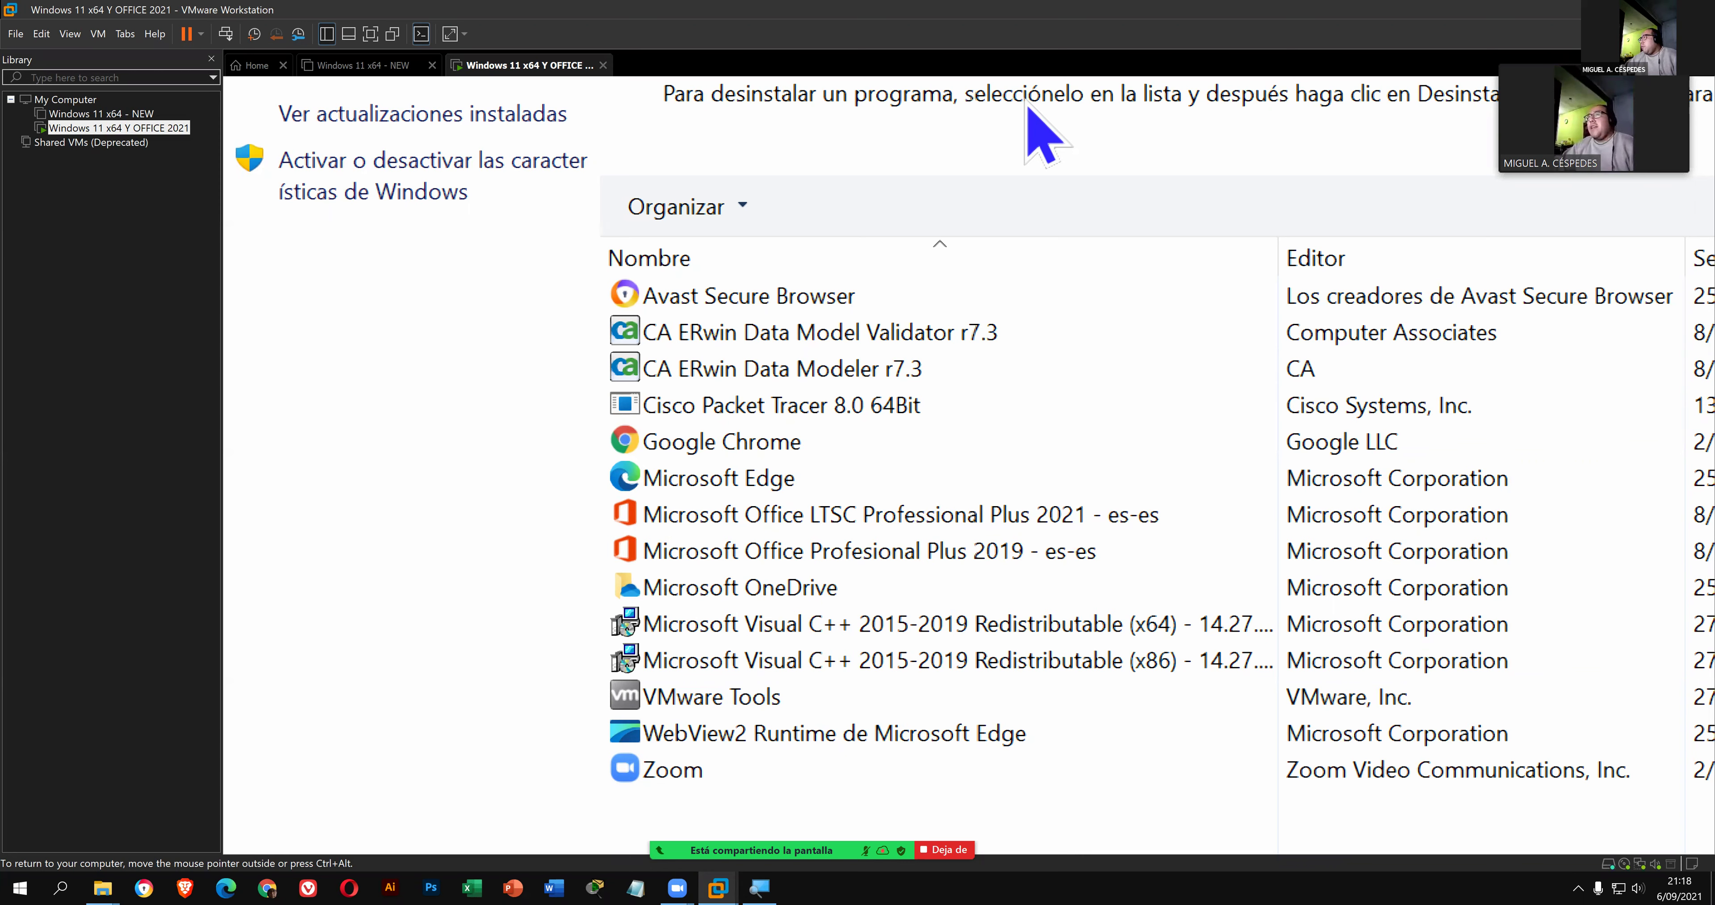
key(Tab)
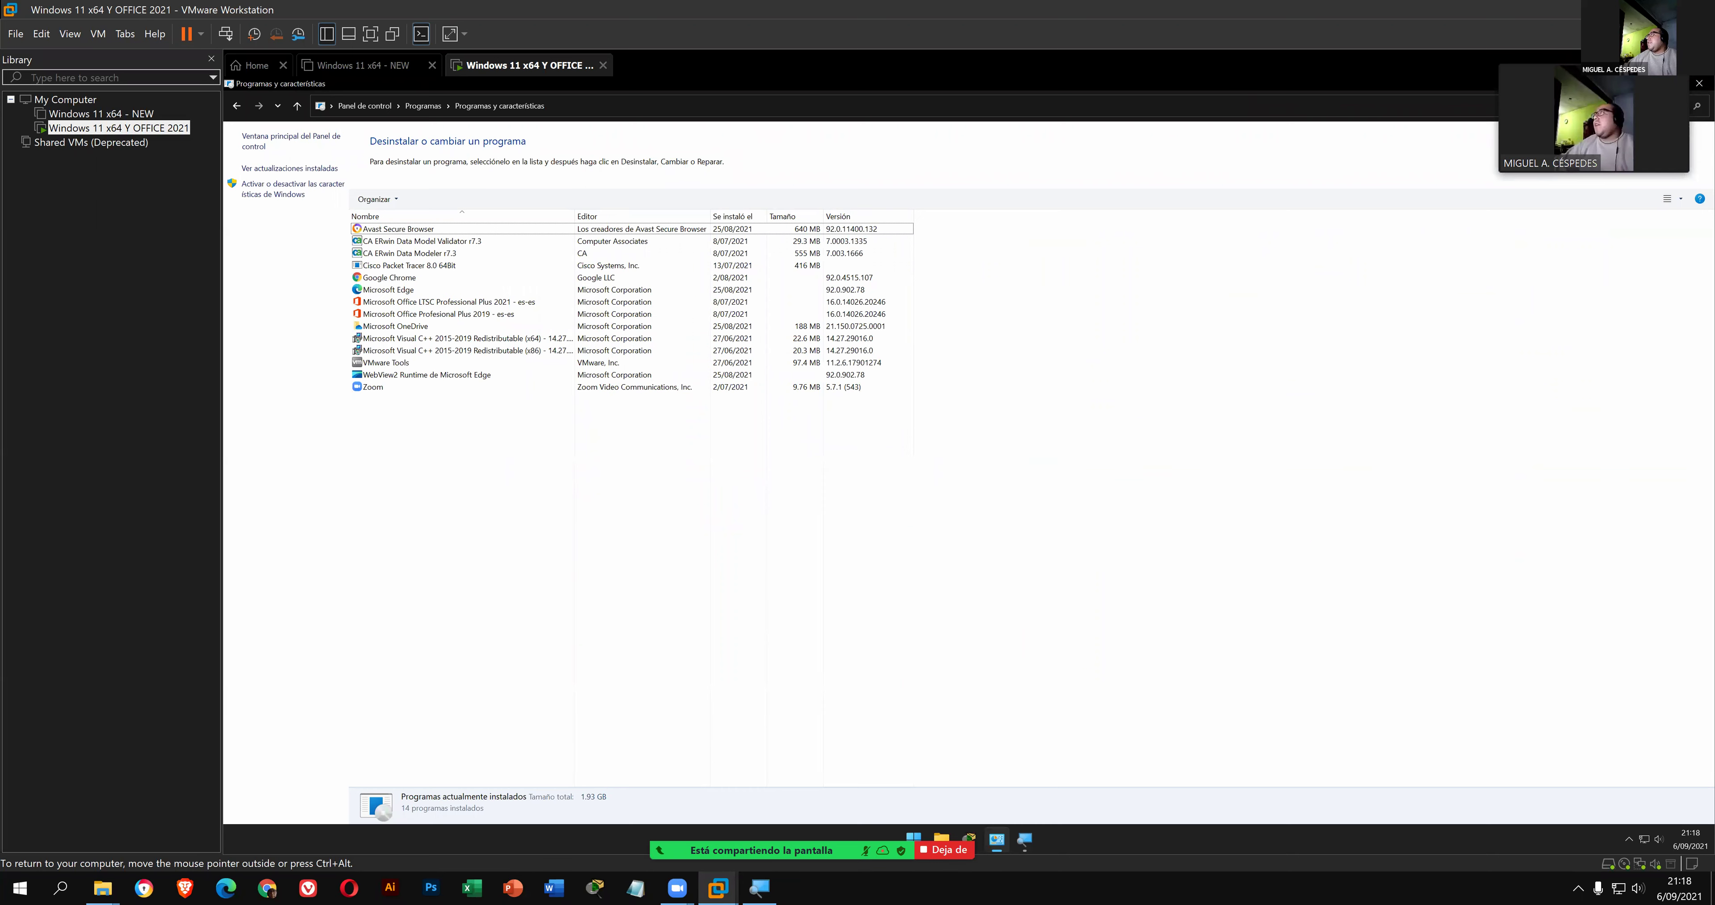
- Move the floating video thumbnail away from the window controls and close Programas y características
key(ctrl+alt)
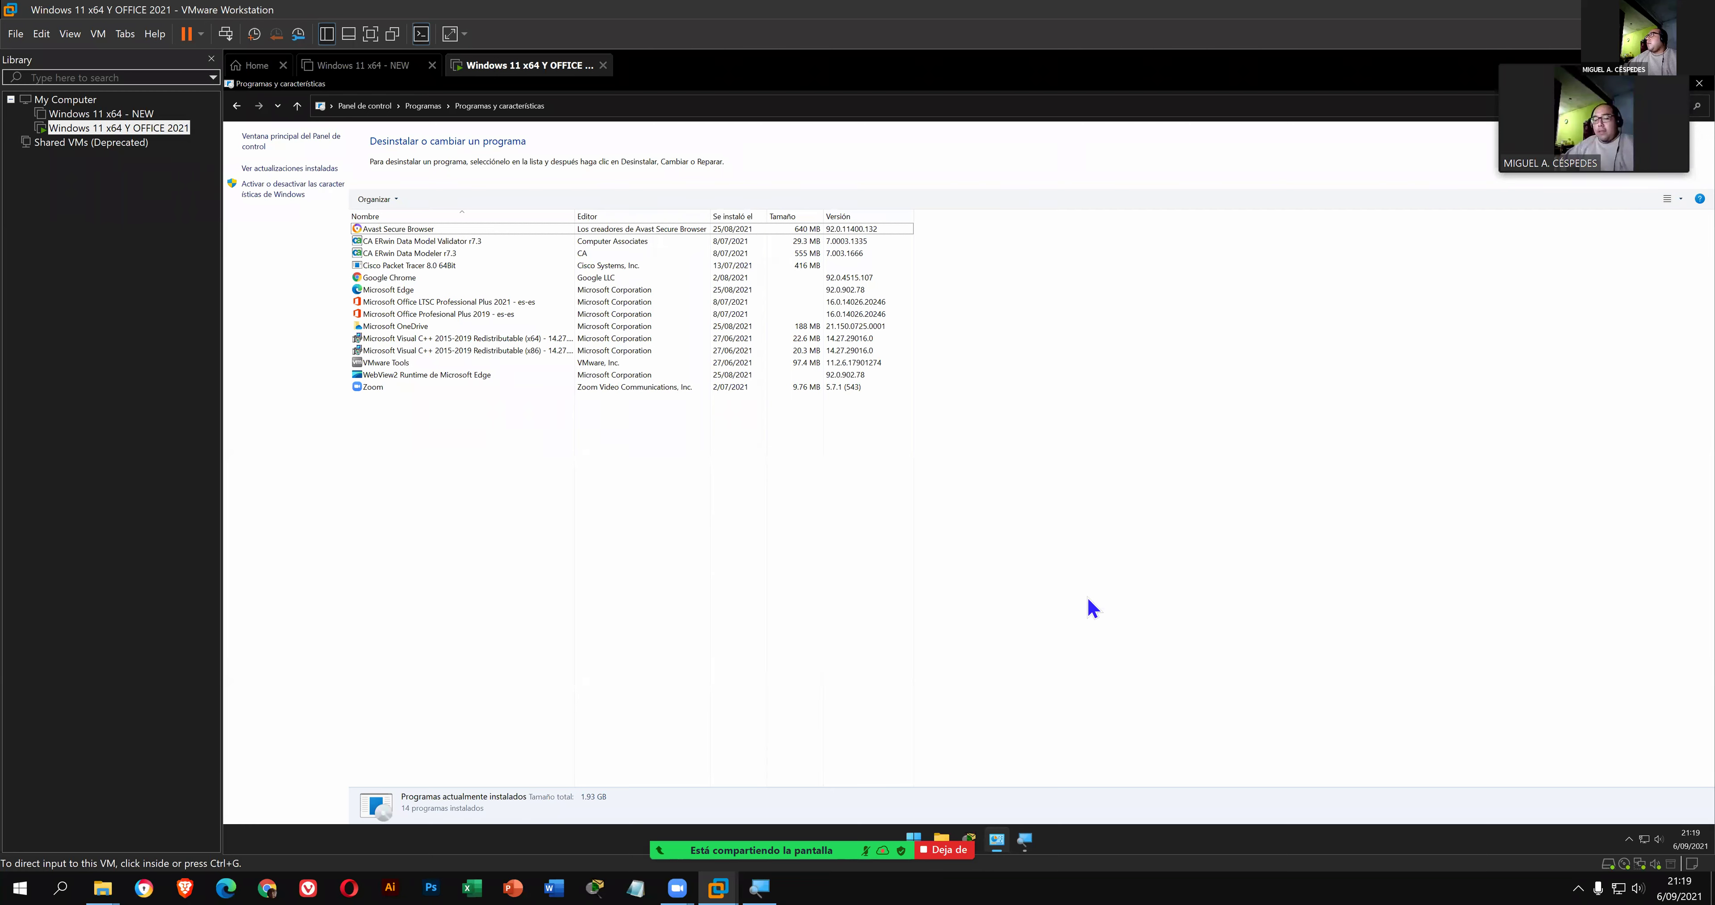
drag(1651, 119, 1490, 128)
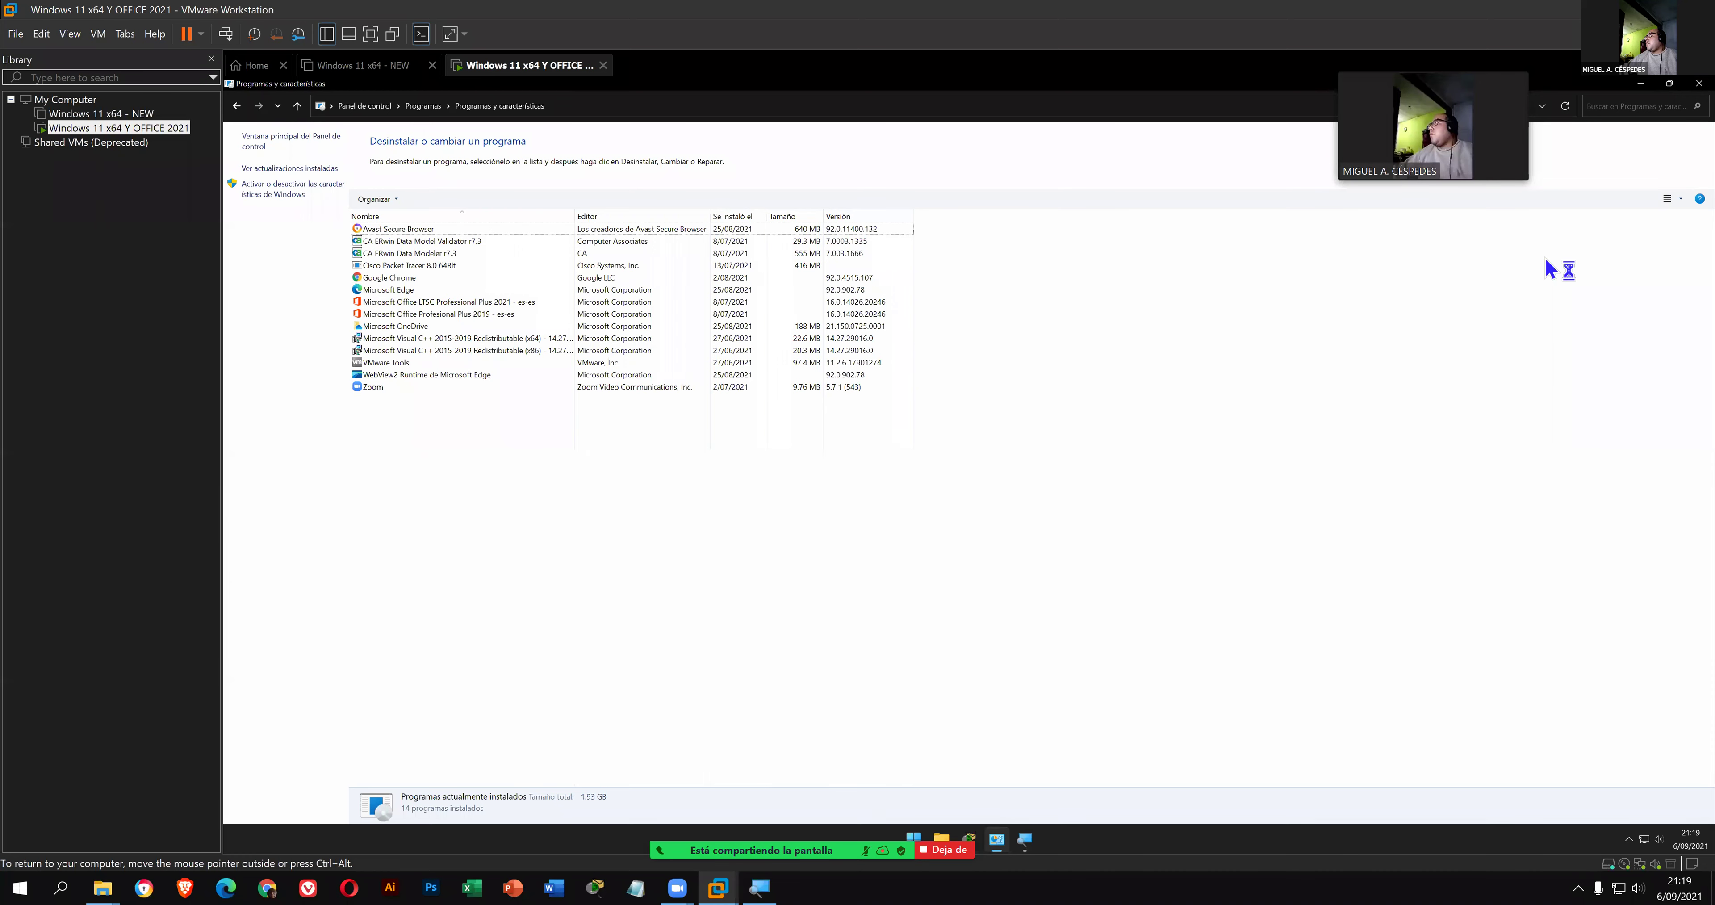
click(1697, 85)
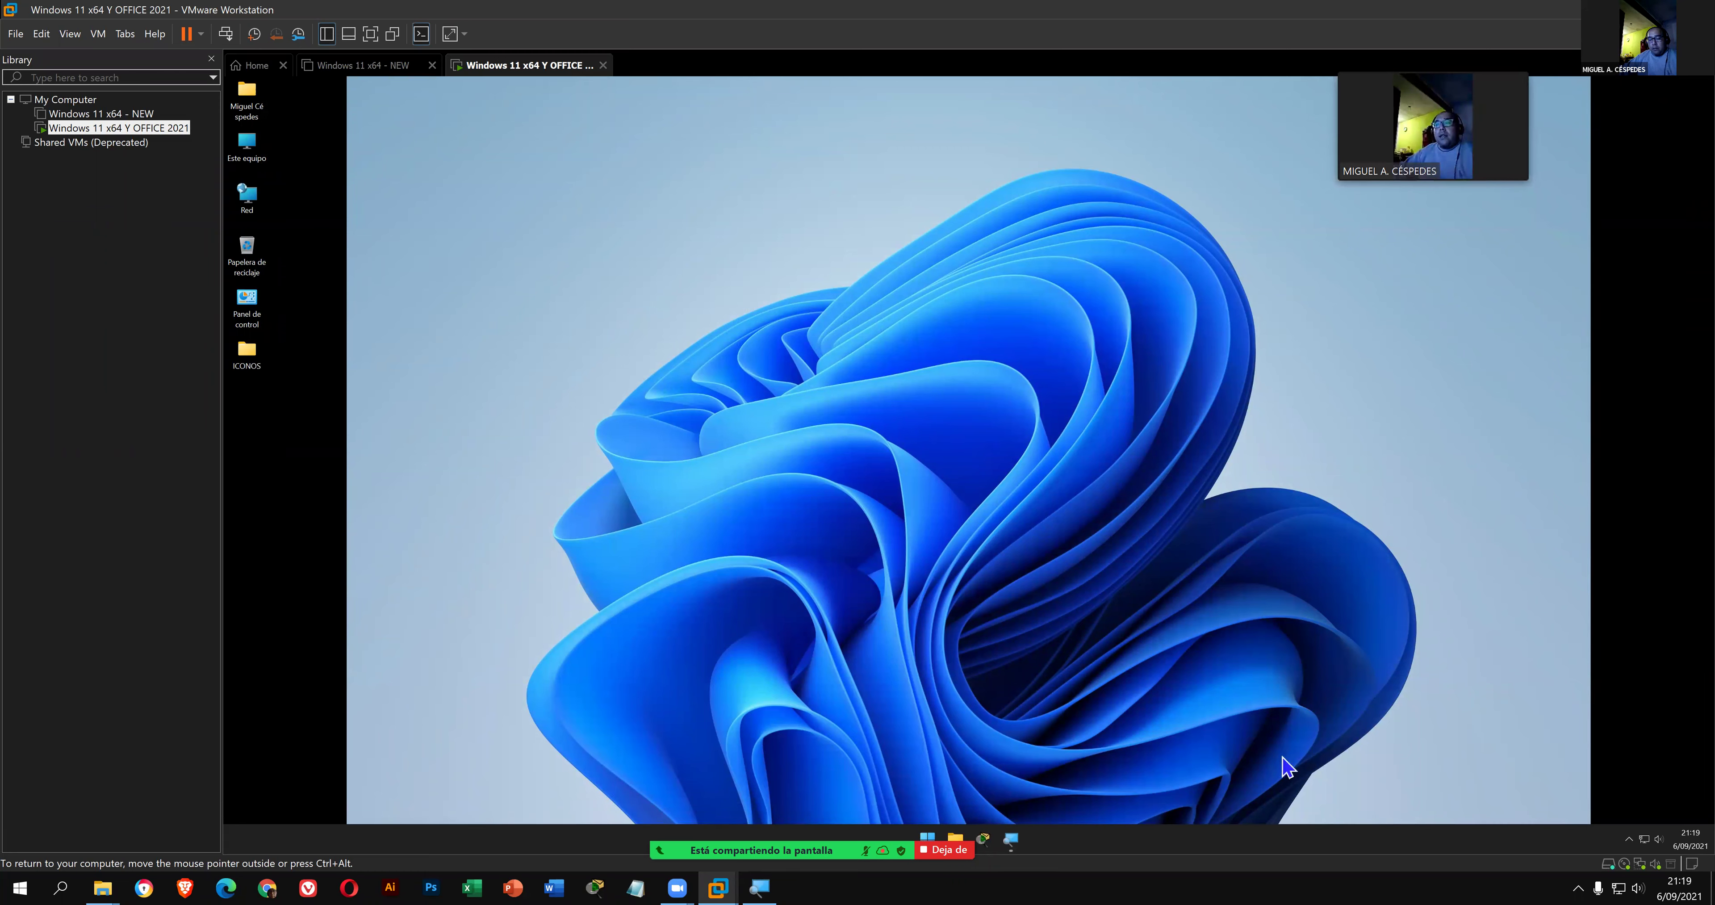
- Find and start Word in the virtual machine, and show the Office product information on its Cuenta page
key(super)
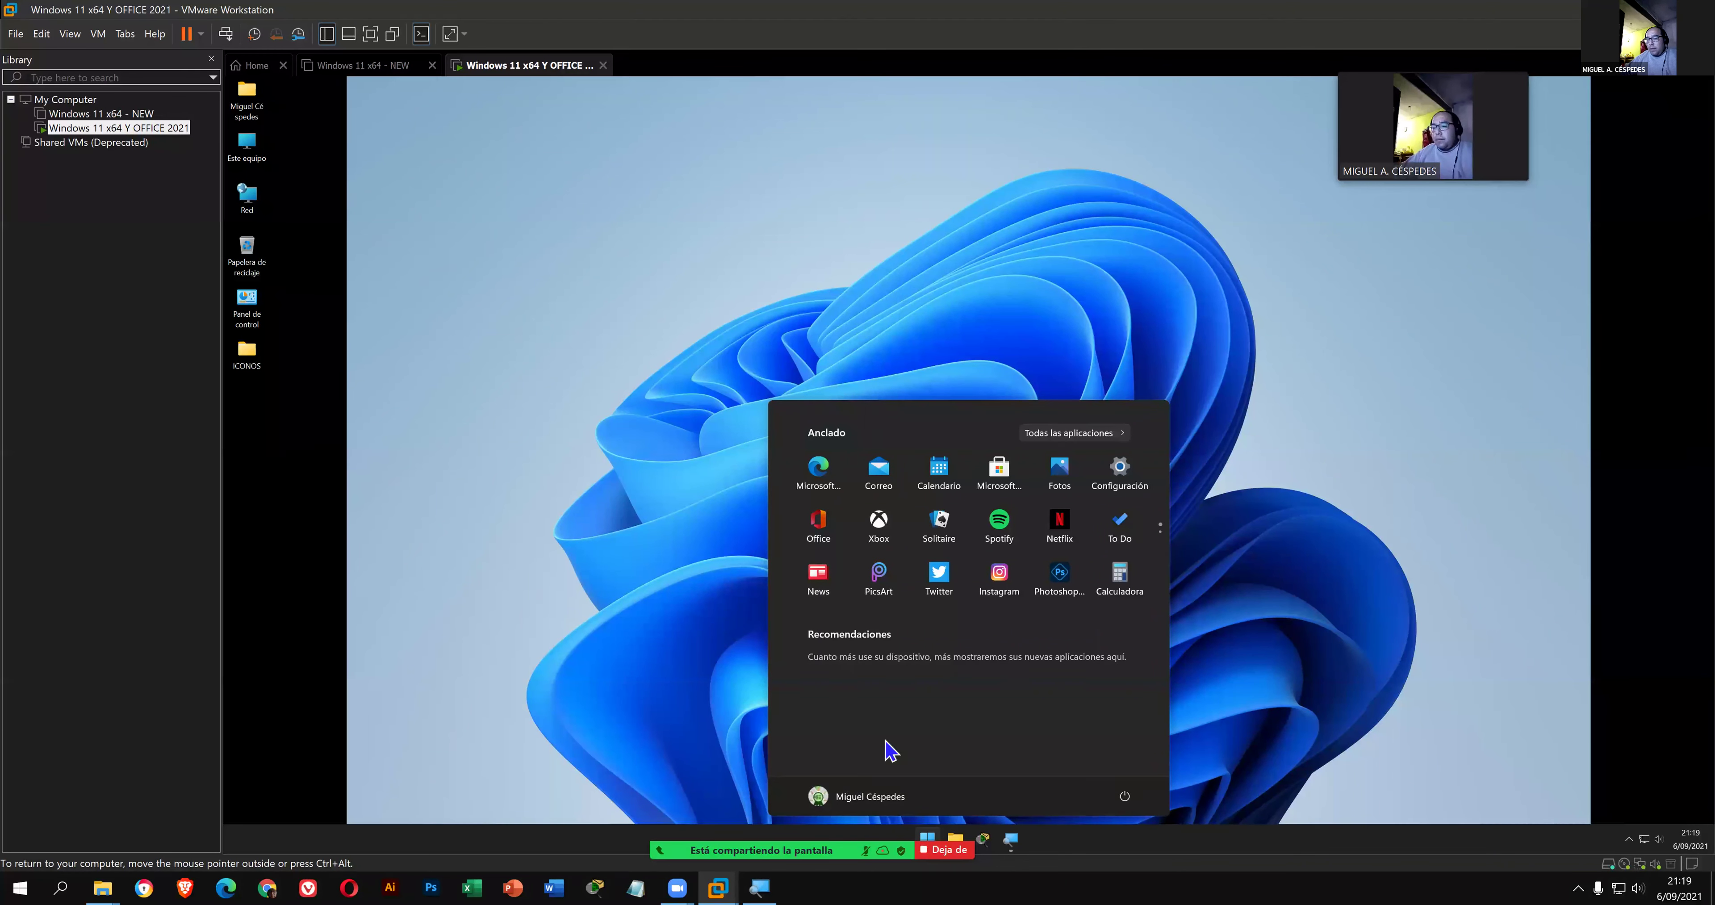
text(word)
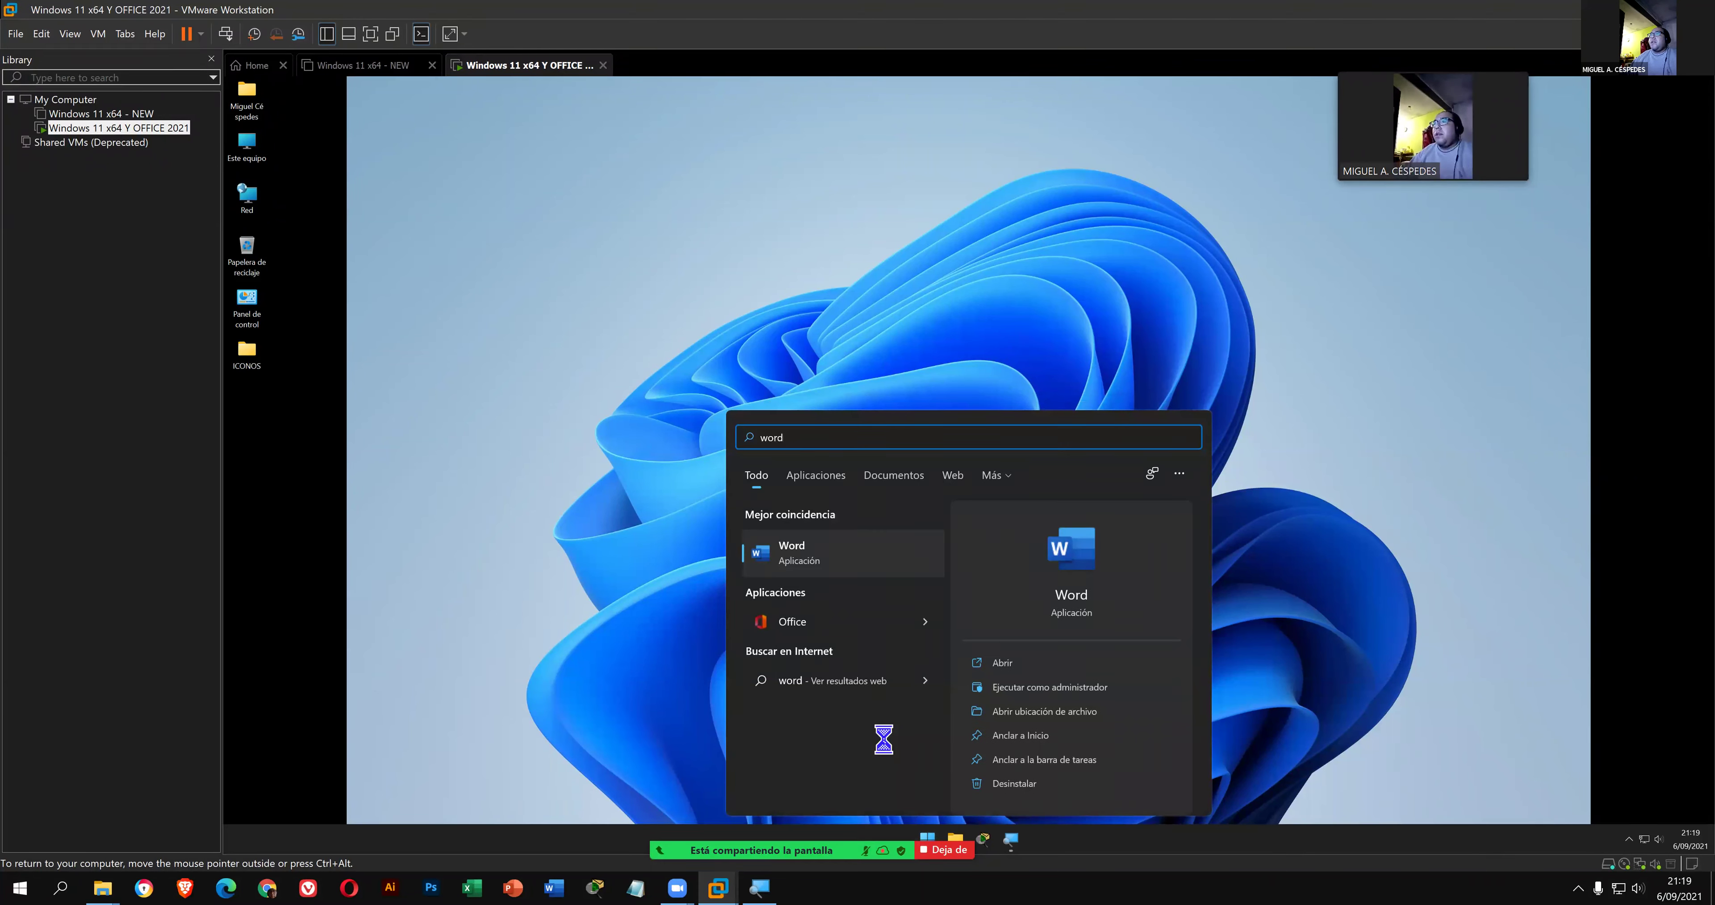
key(Return)
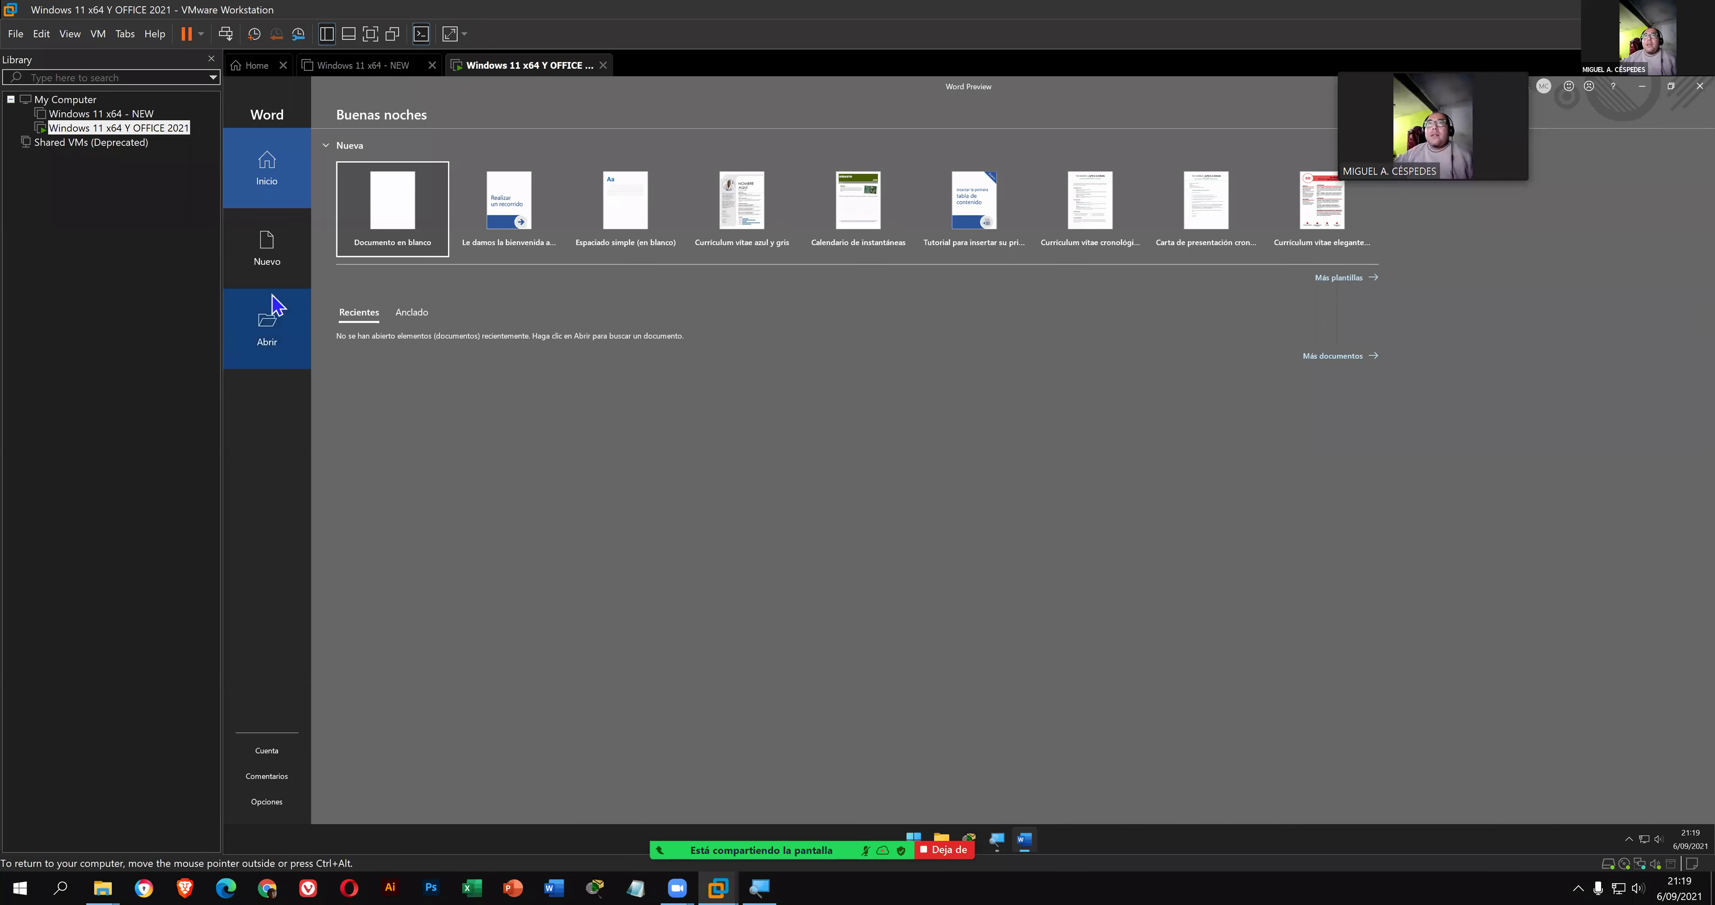
click(266, 751)
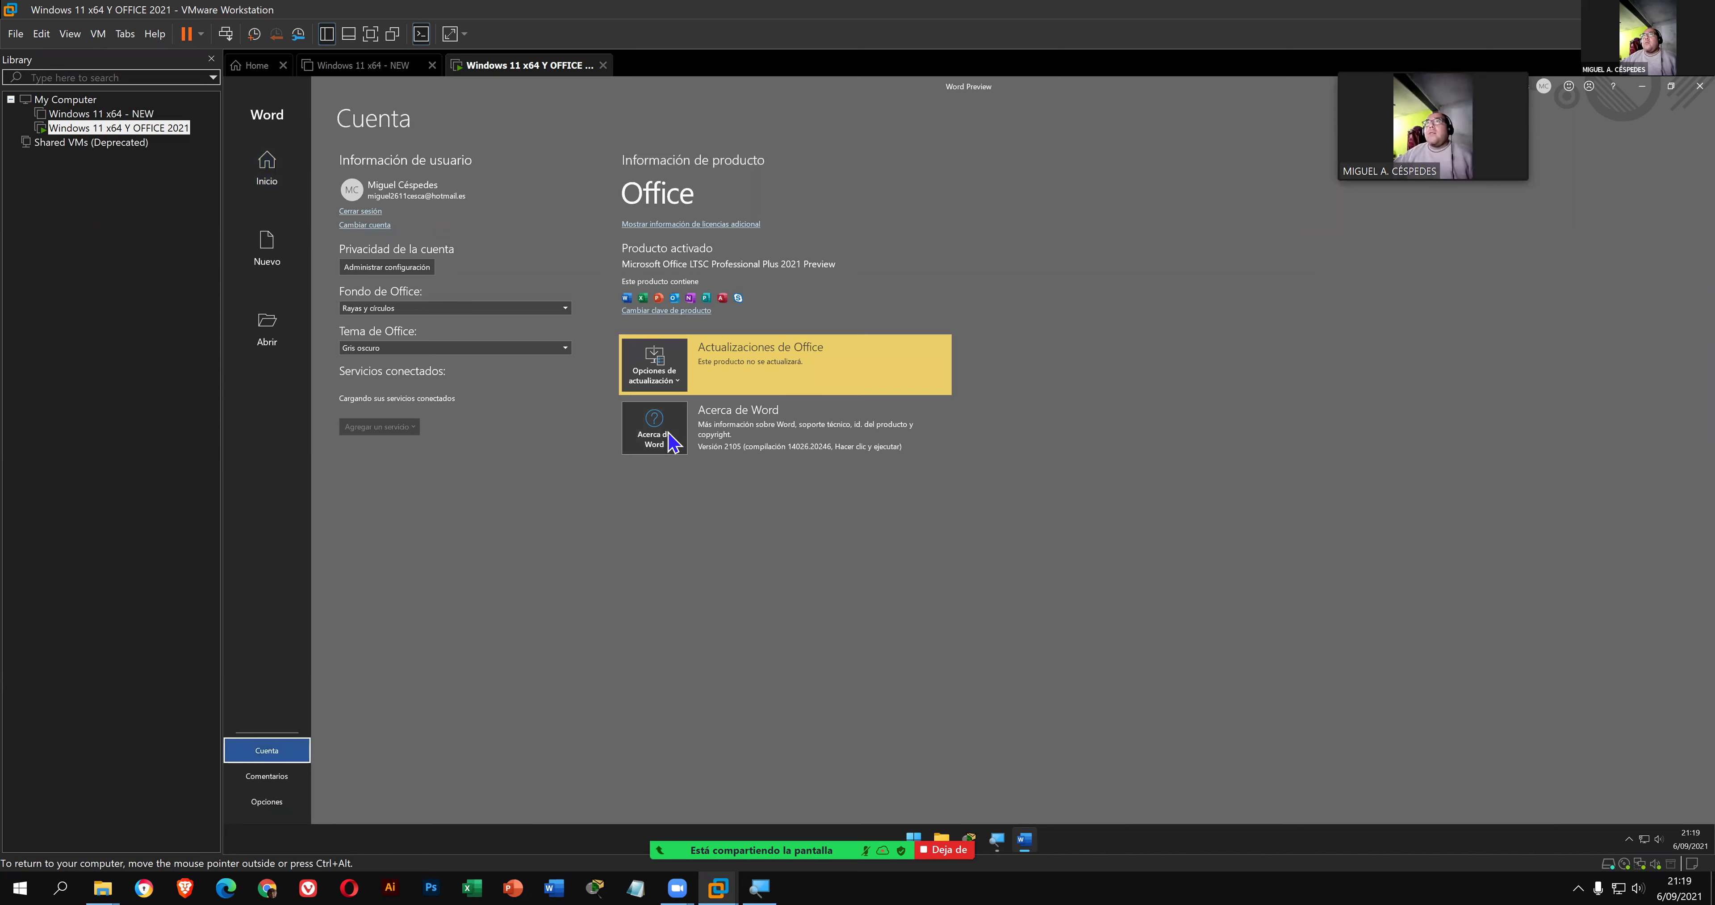
- Show the Office update options, magnify Habilitar actualizaciones, turn the magnifier off, and close Word
click(667, 394)
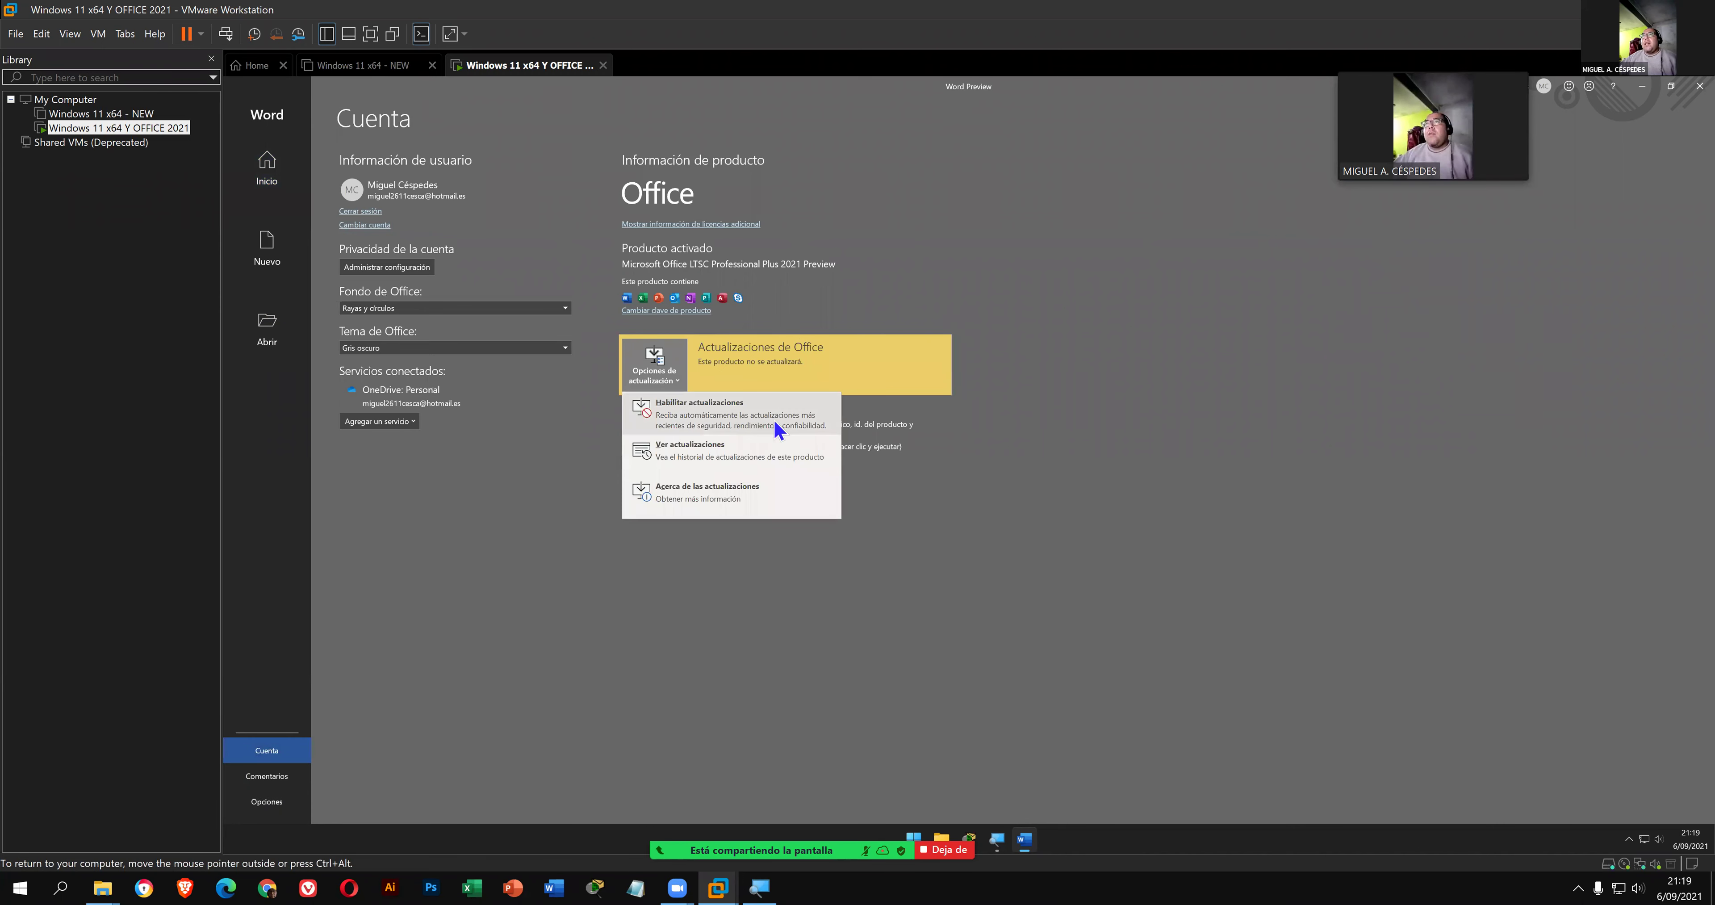
key(super+plus)
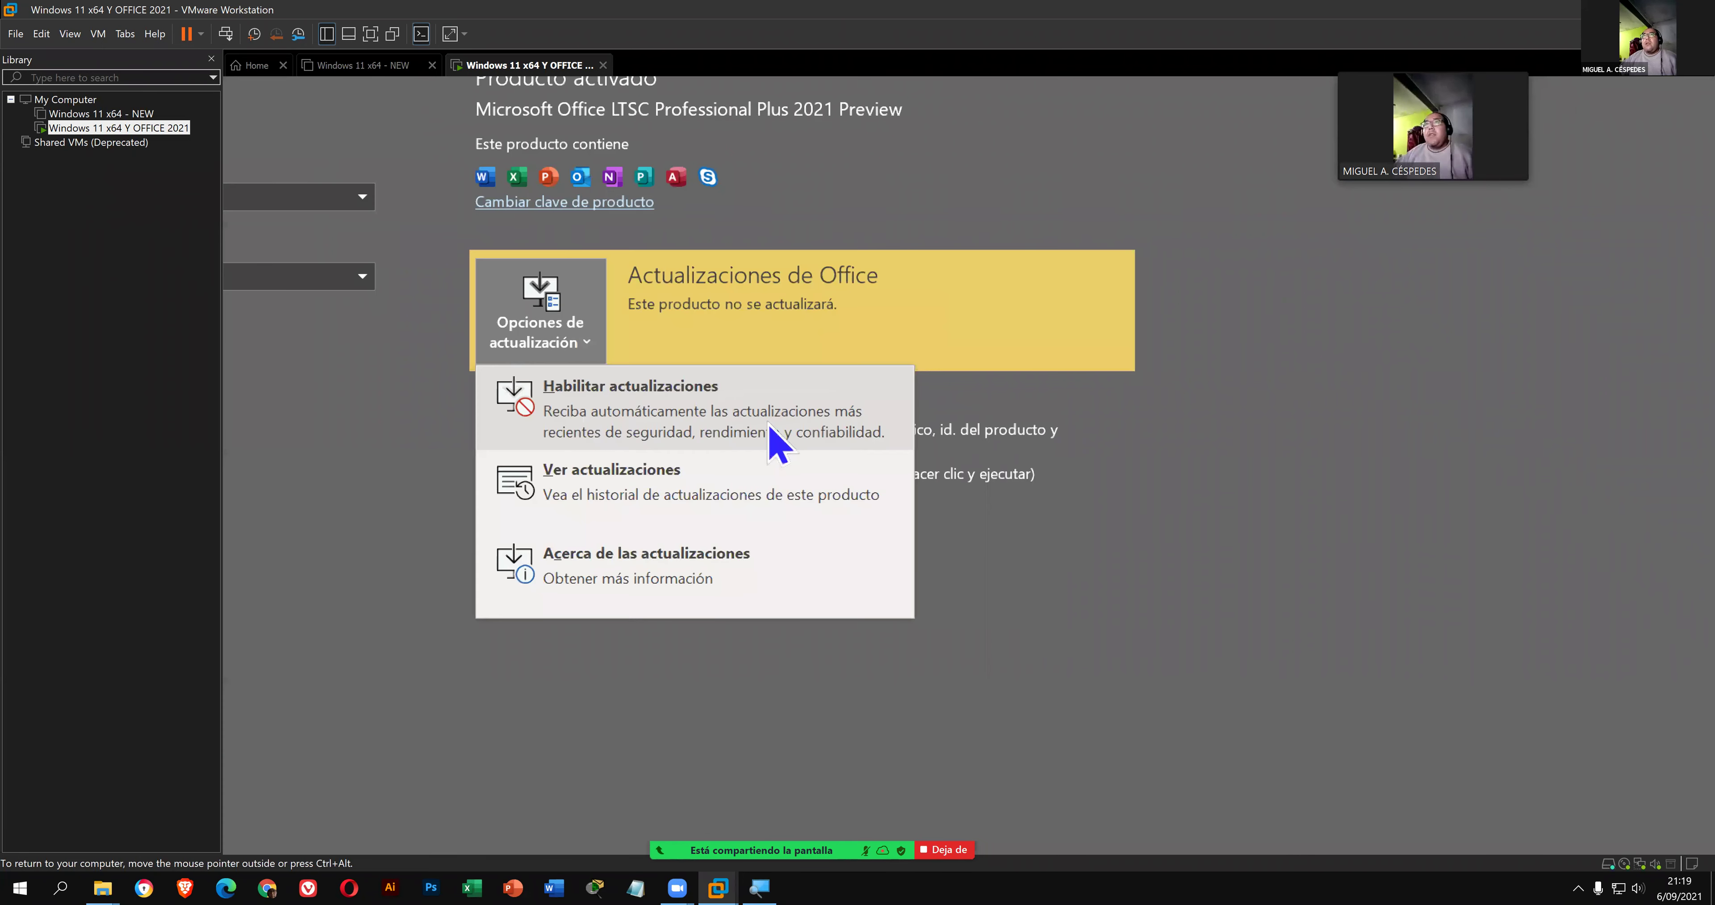
key(super+plus)
key(super+plus)
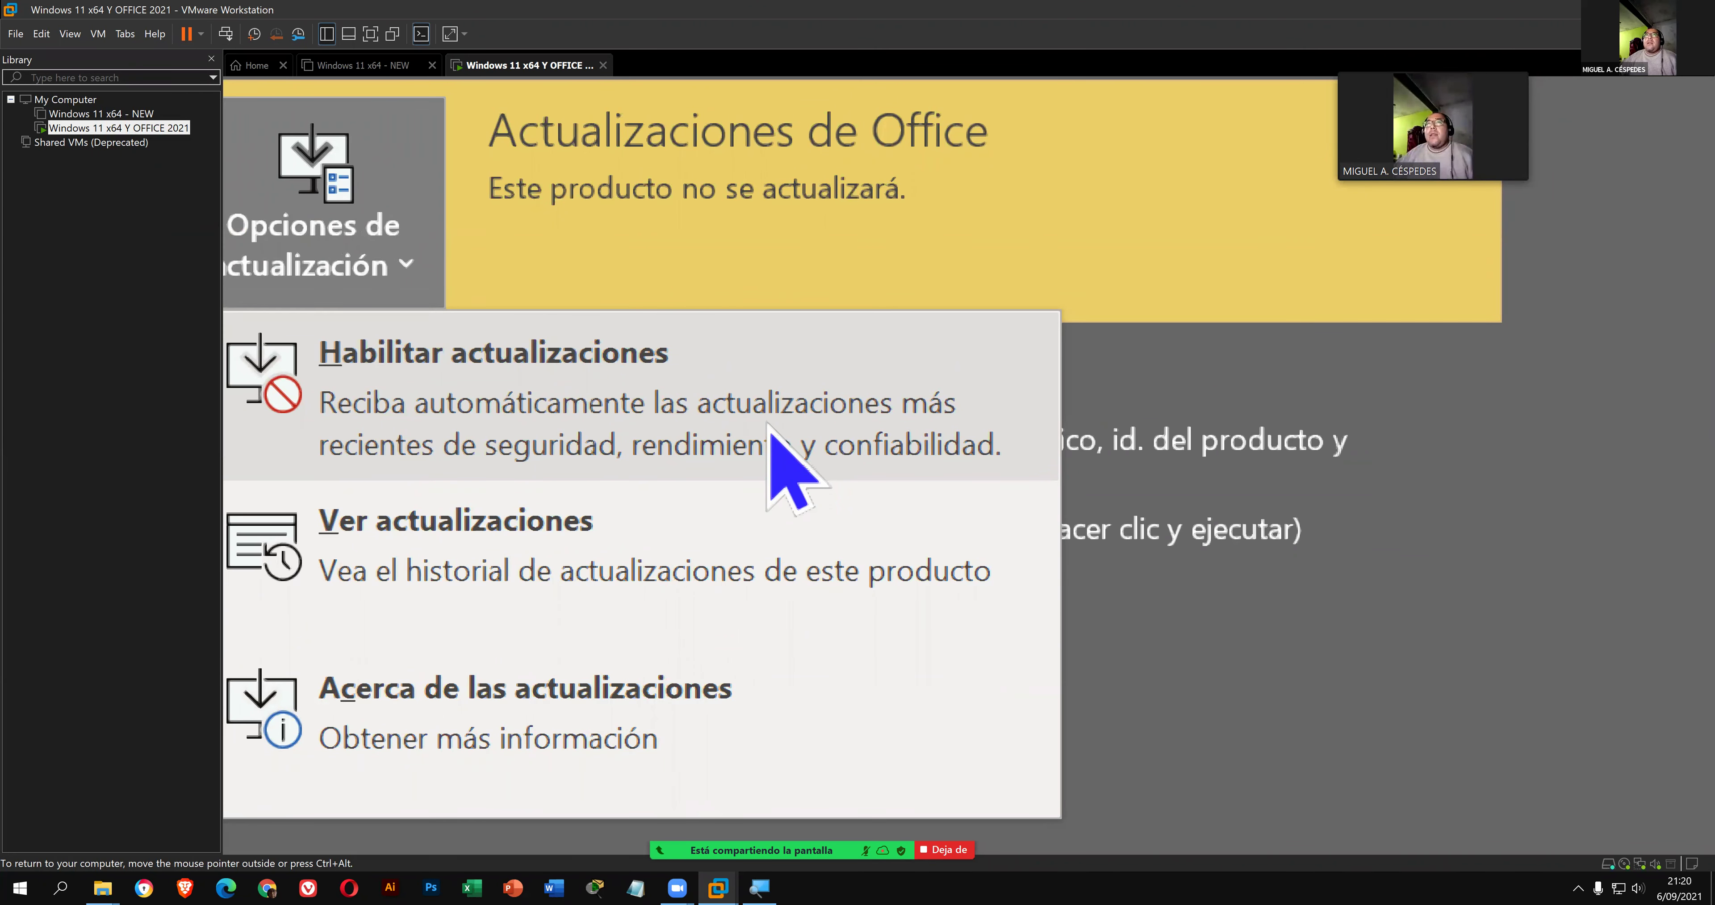
key(super+Escape)
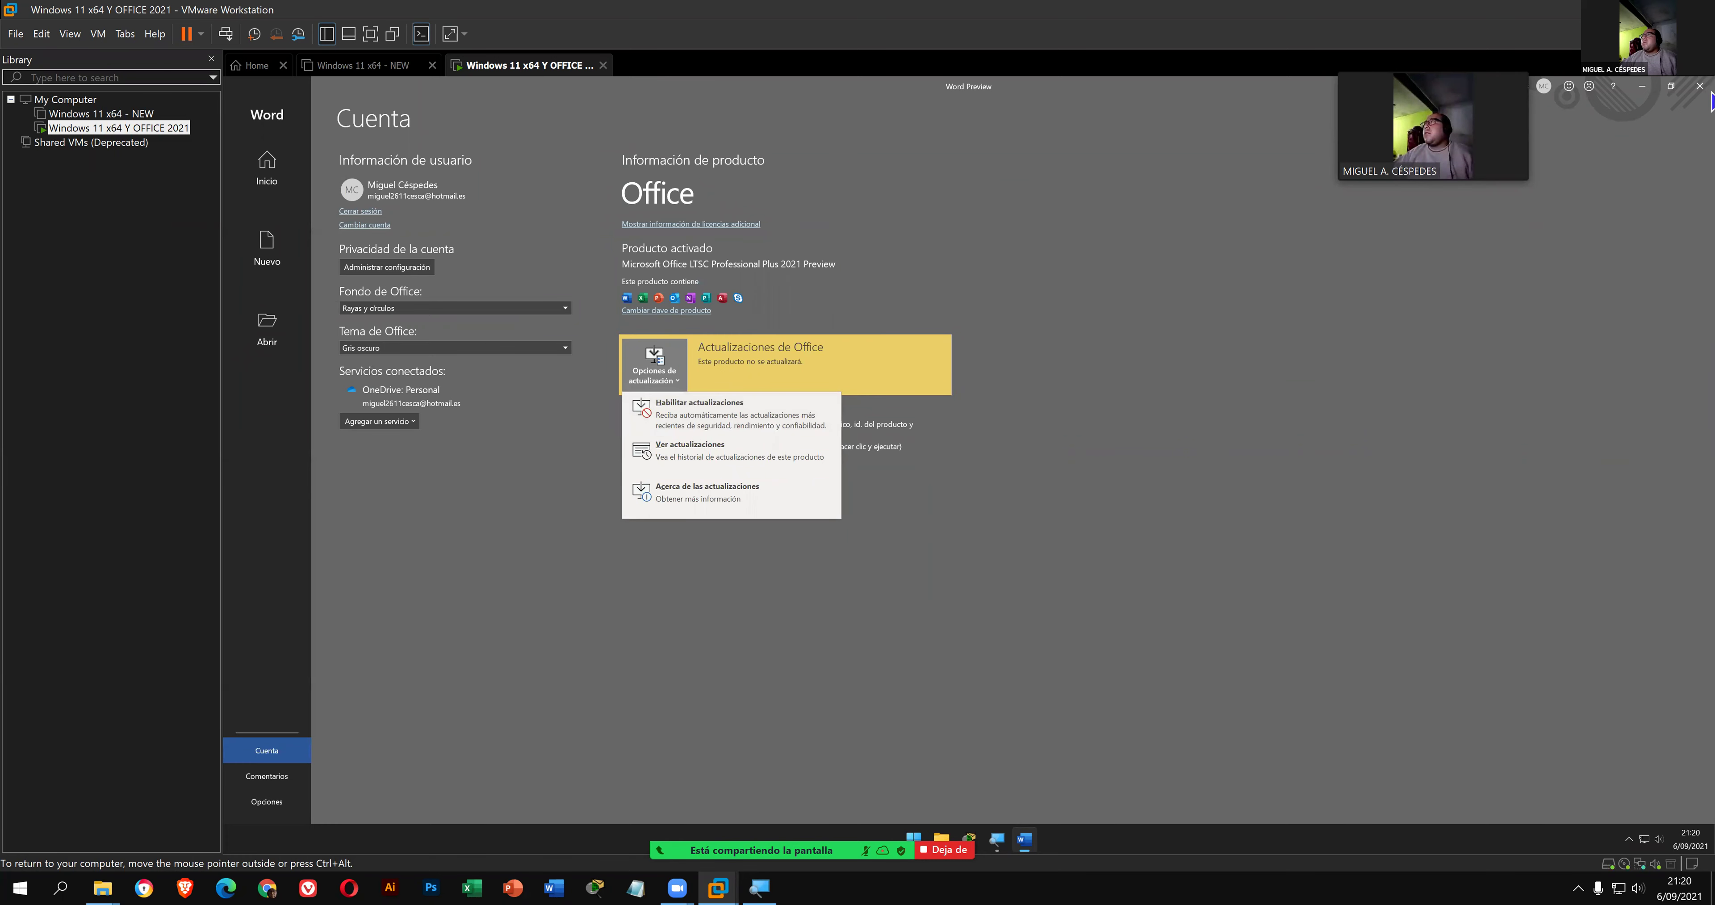
click(1699, 85)
click(1699, 85)
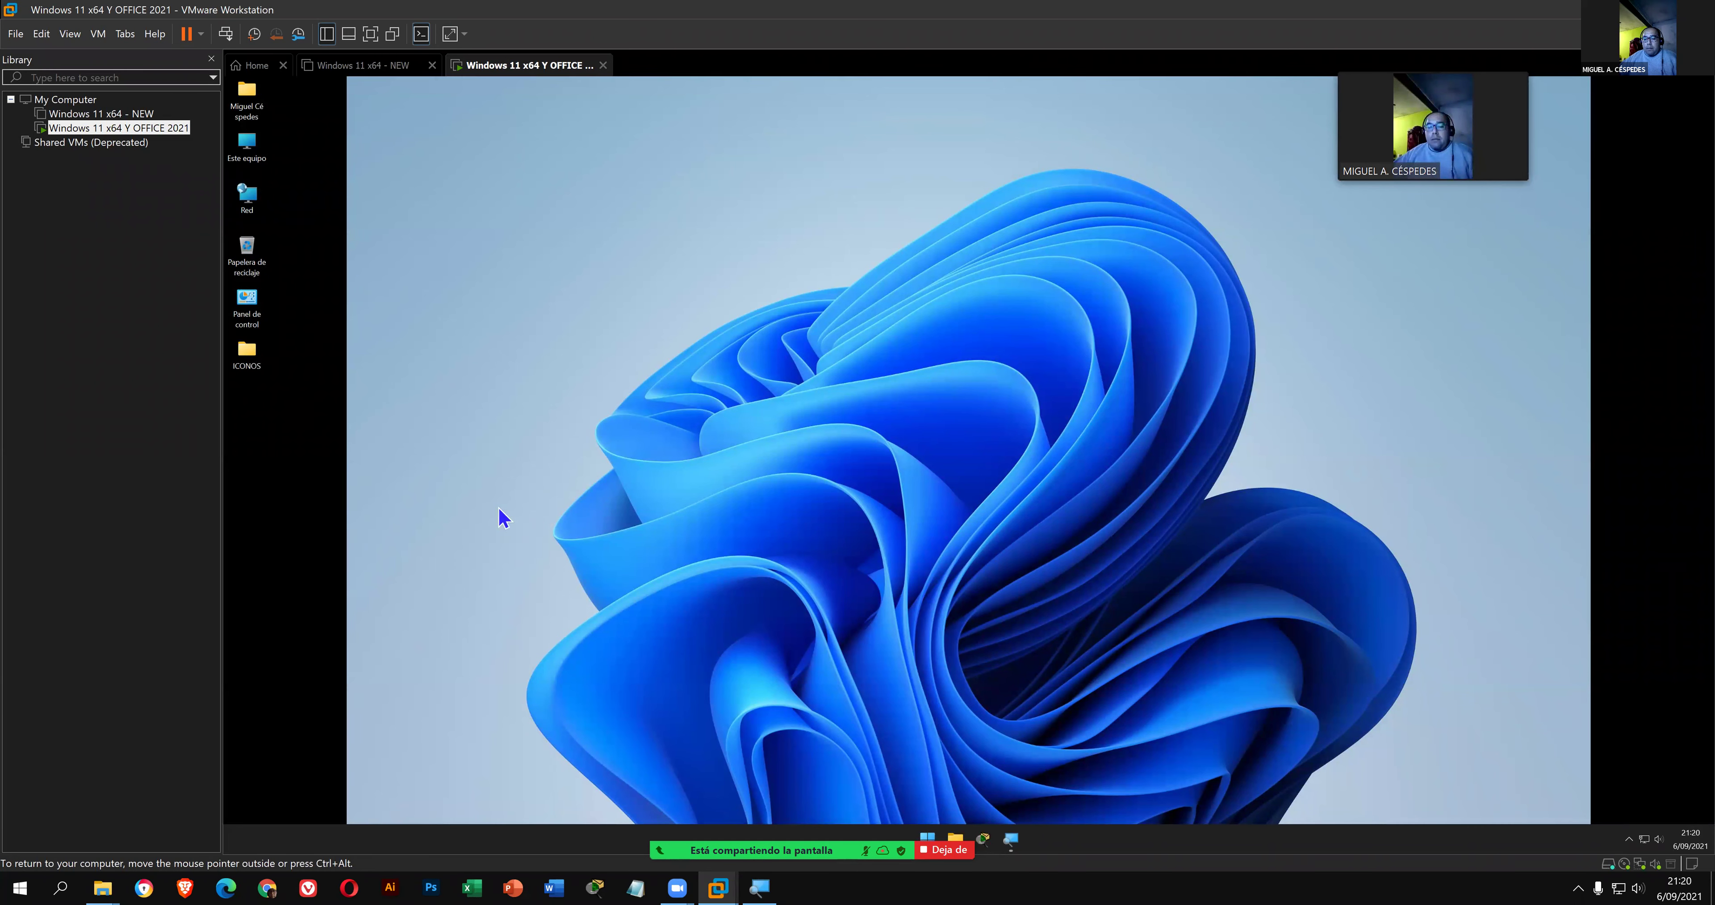
- Show the Activación page under Actualización y seguridad in Configuración, magnify the Windows edition and activation details, and turn the magnifier off
key(super+i)
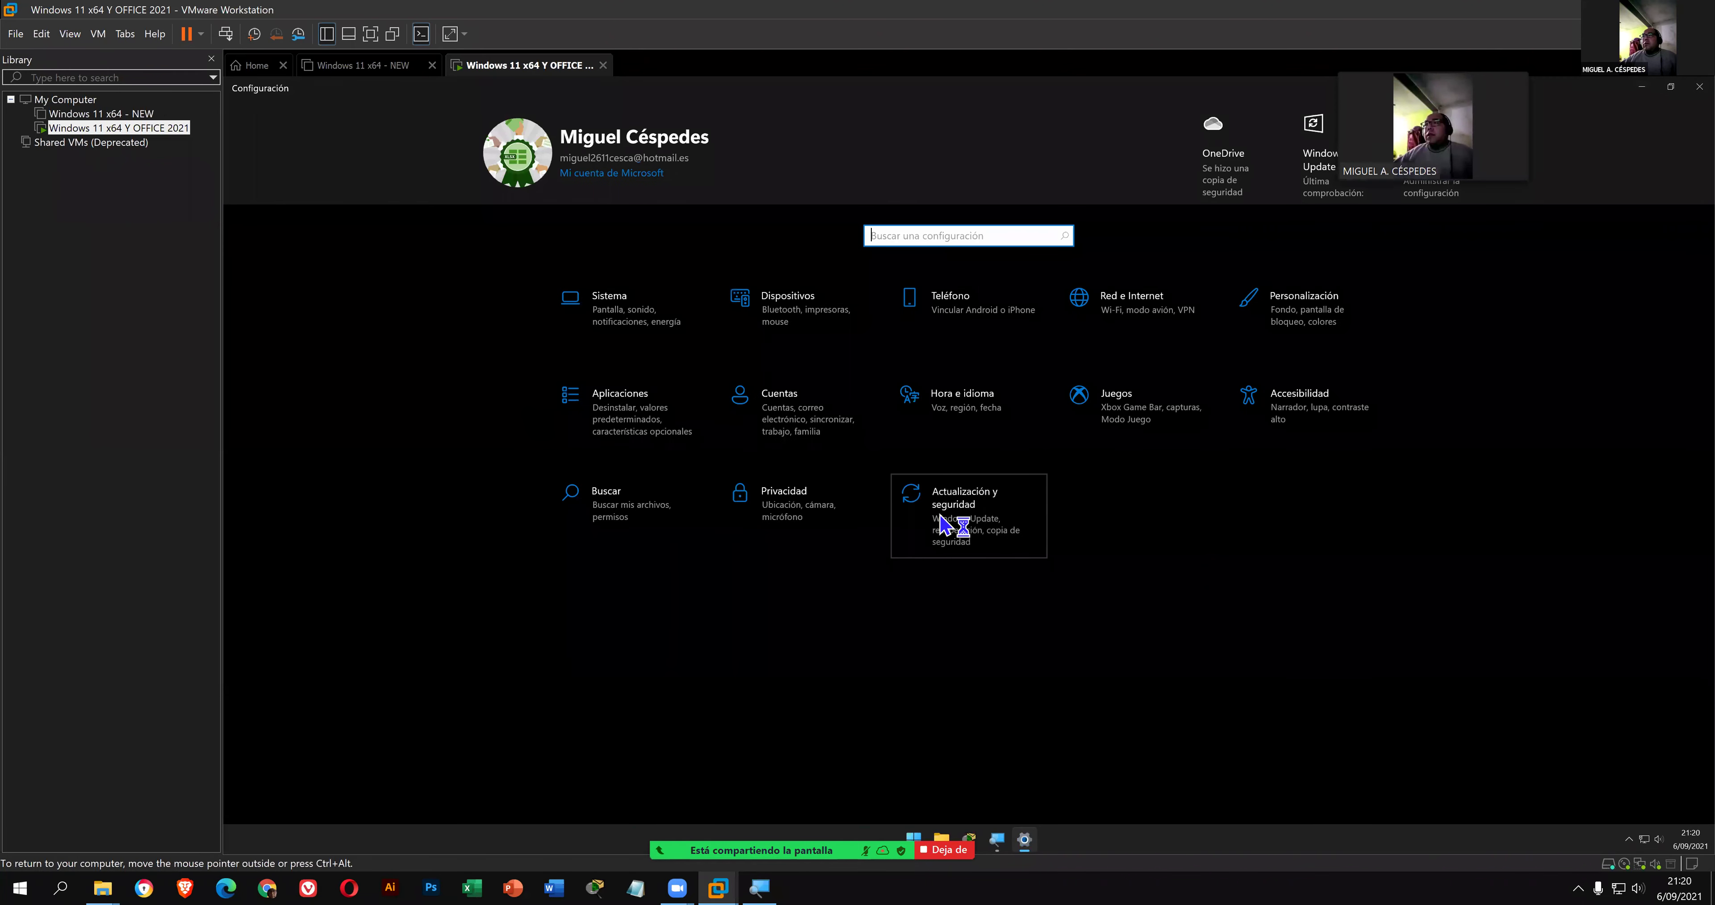
click(902, 519)
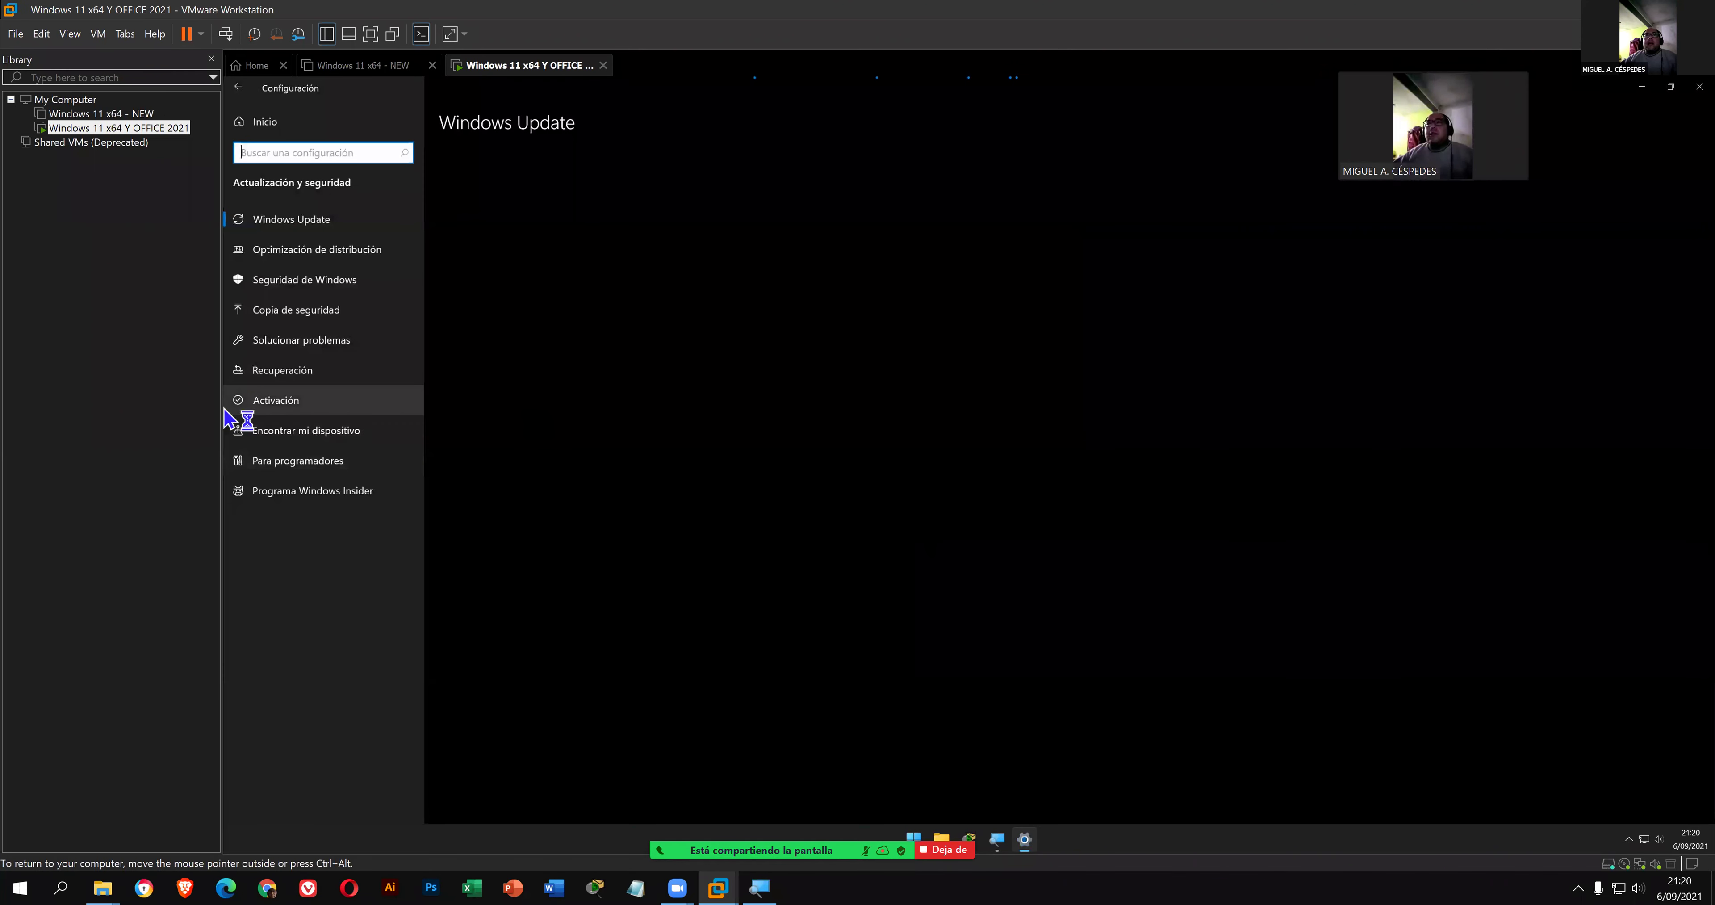
click(270, 401)
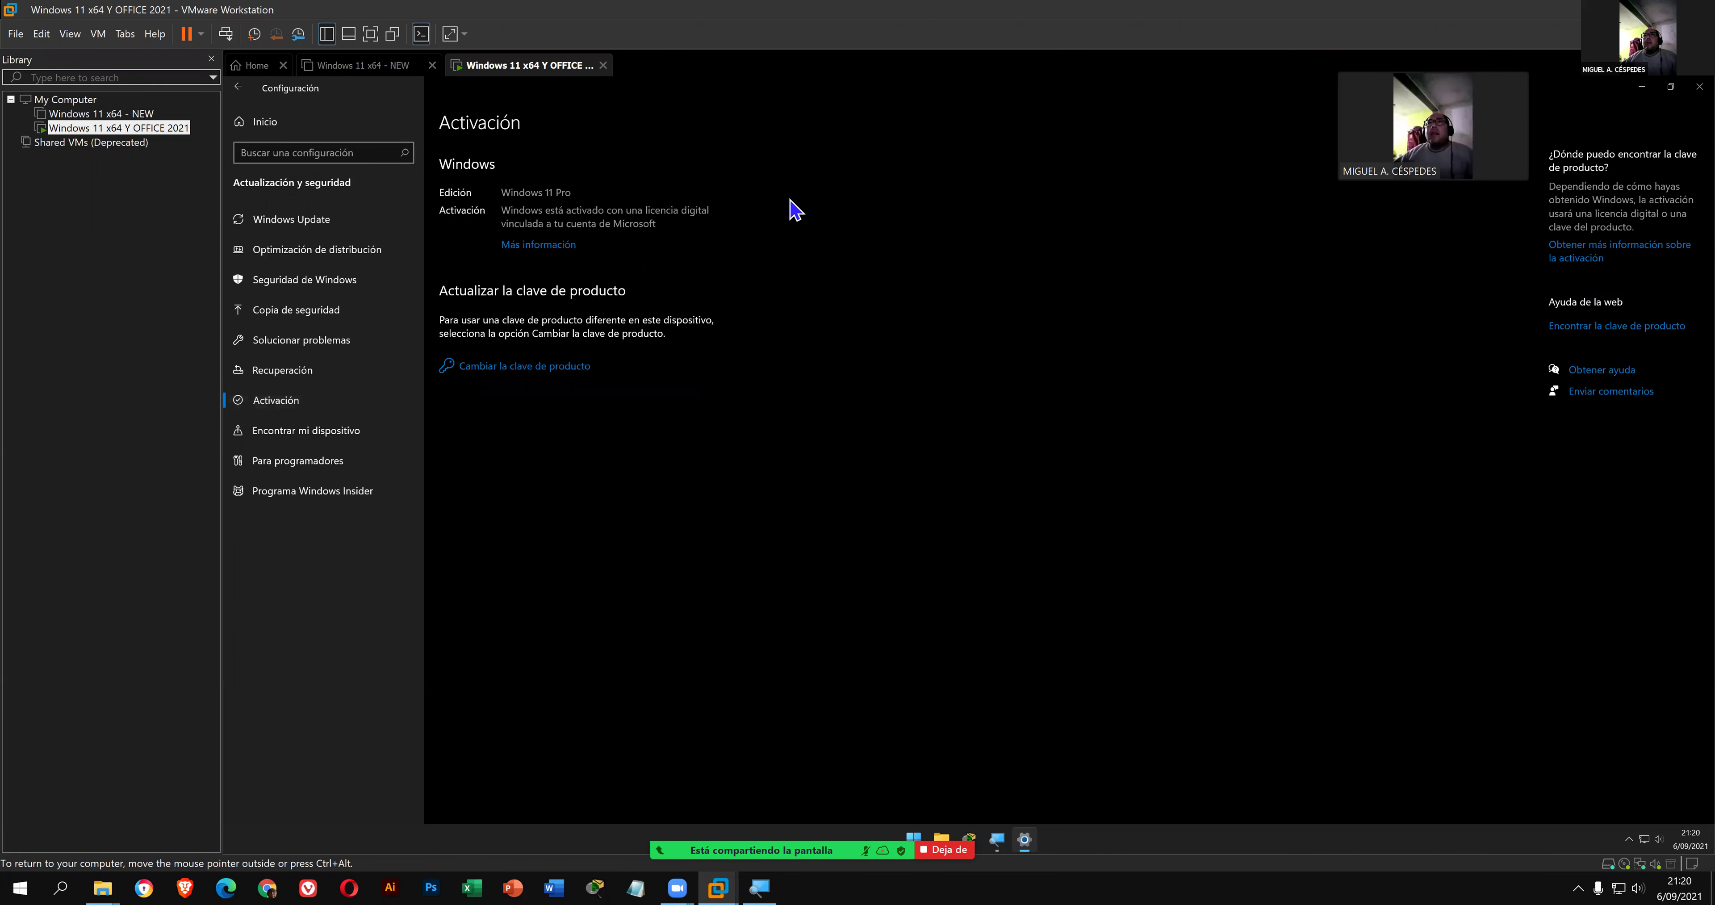
key(super+plus)
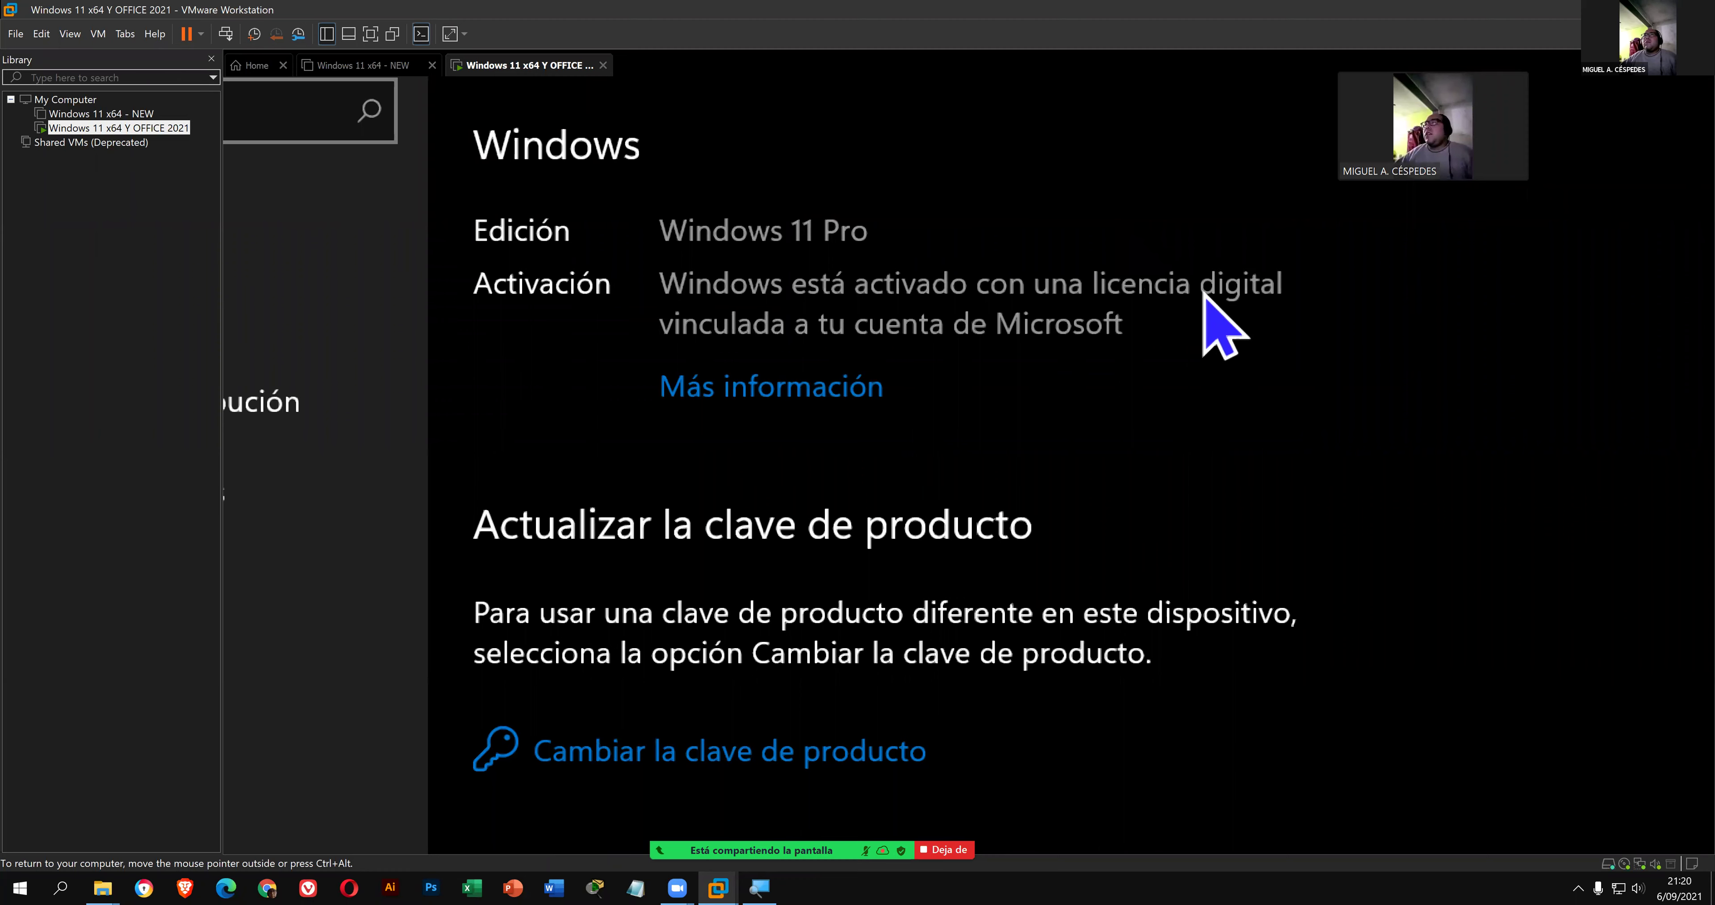
key(super+Escape)
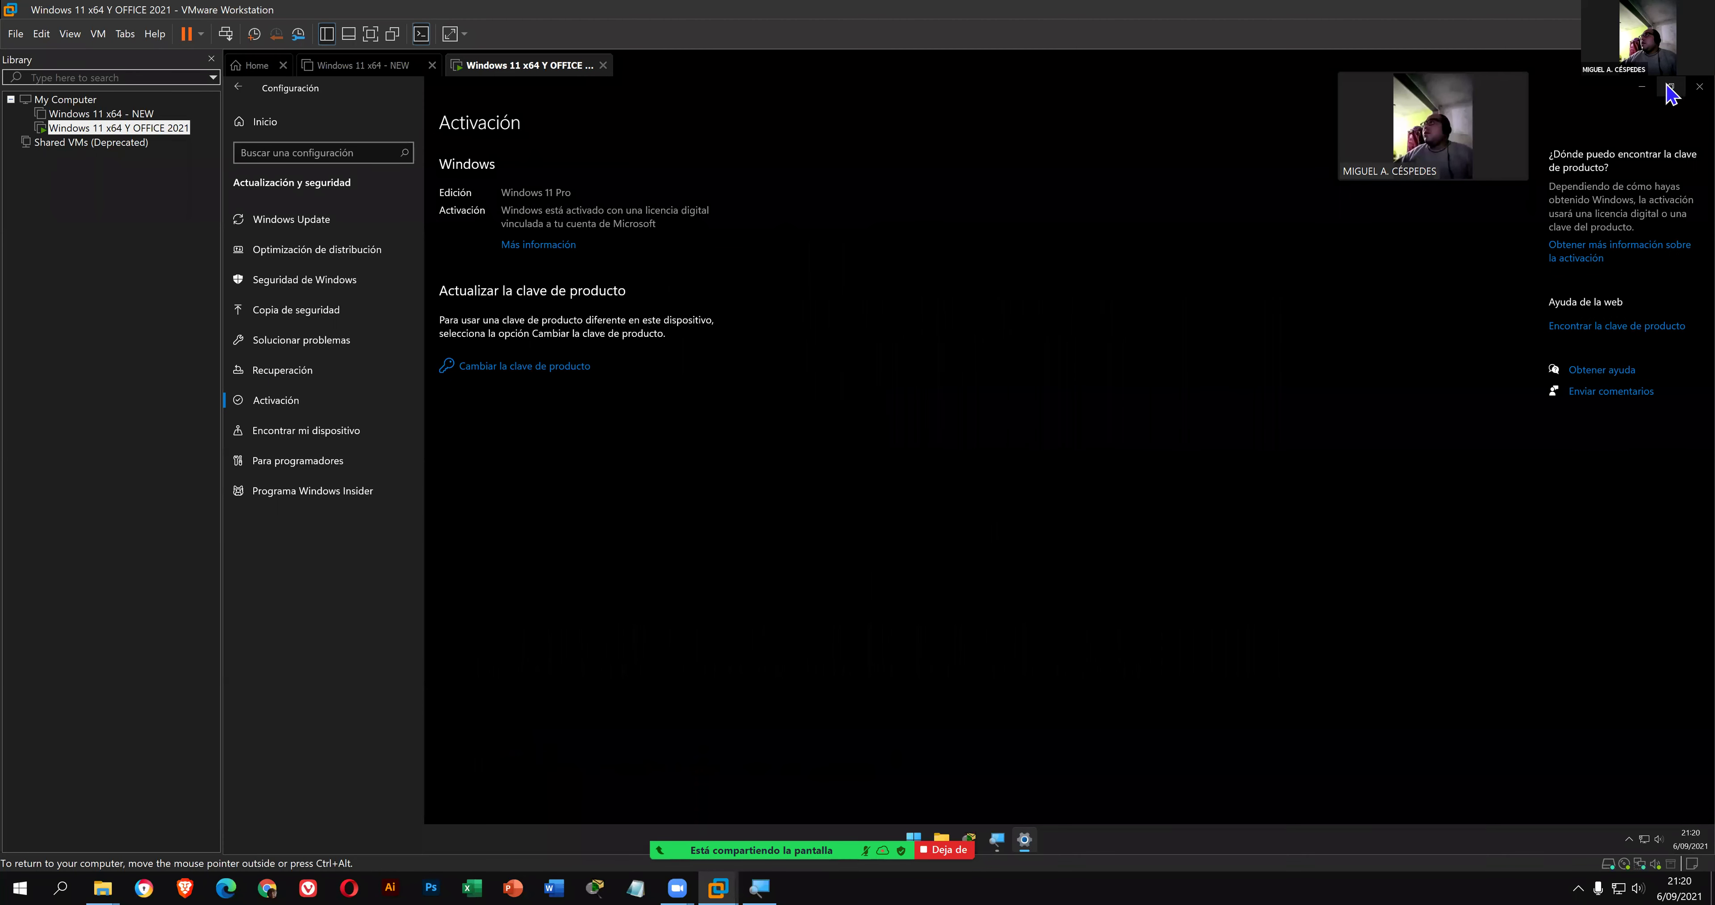
- Close Configuración in the virtual machine and shut down its Windows 11 system
click(1700, 87)
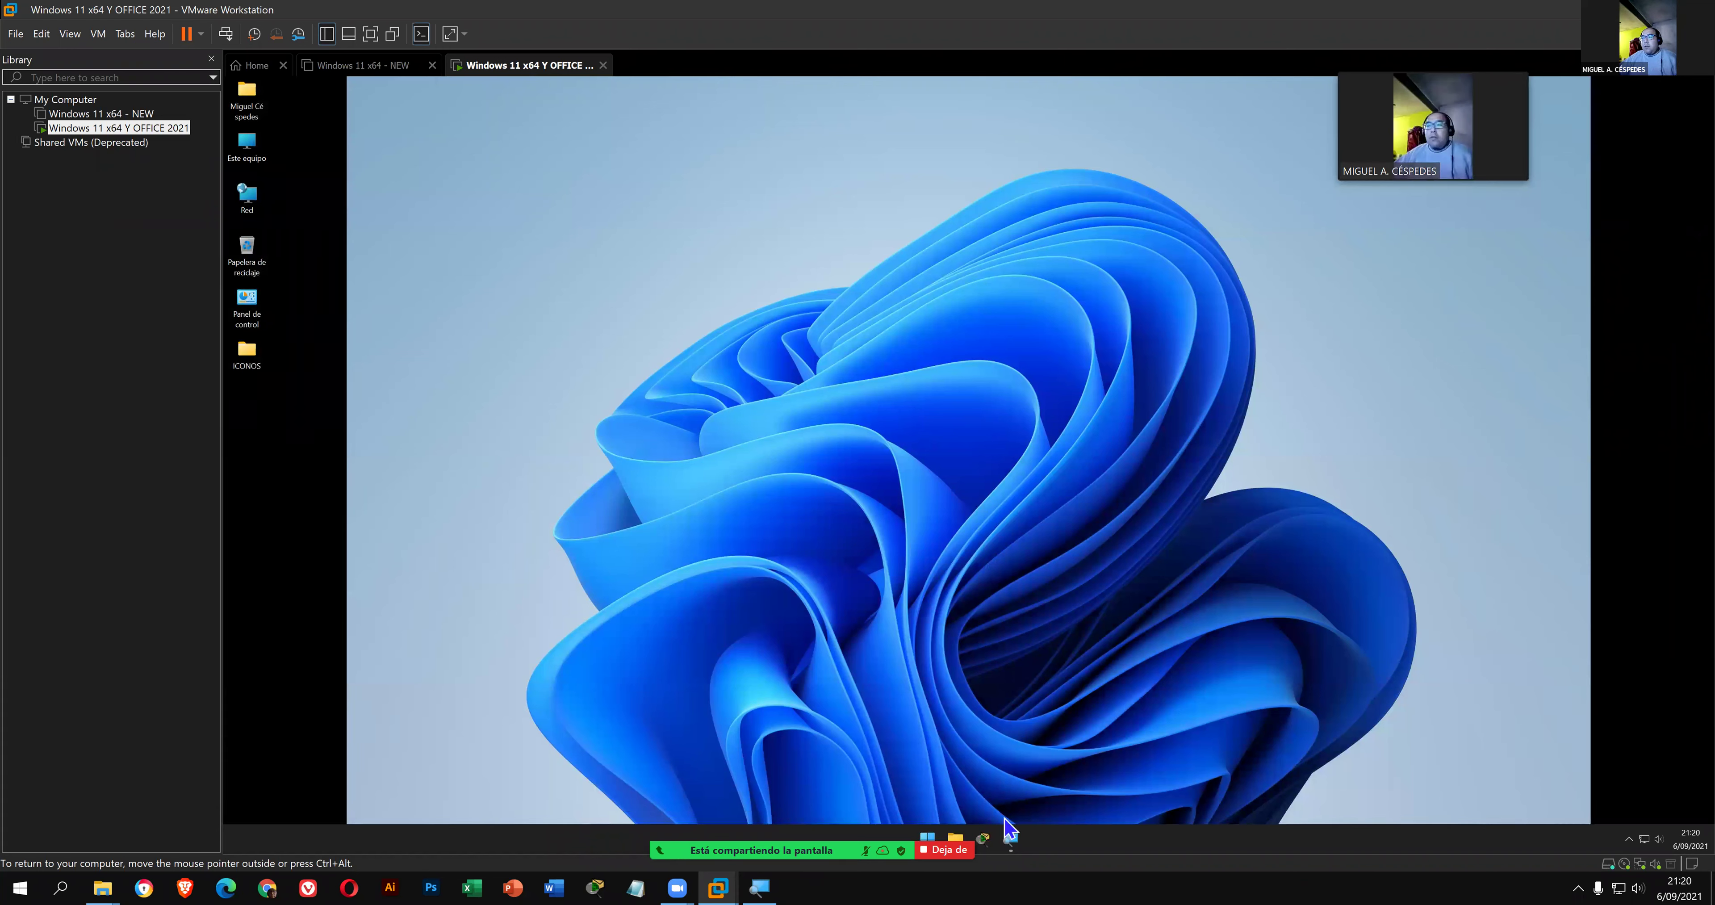
click(926, 838)
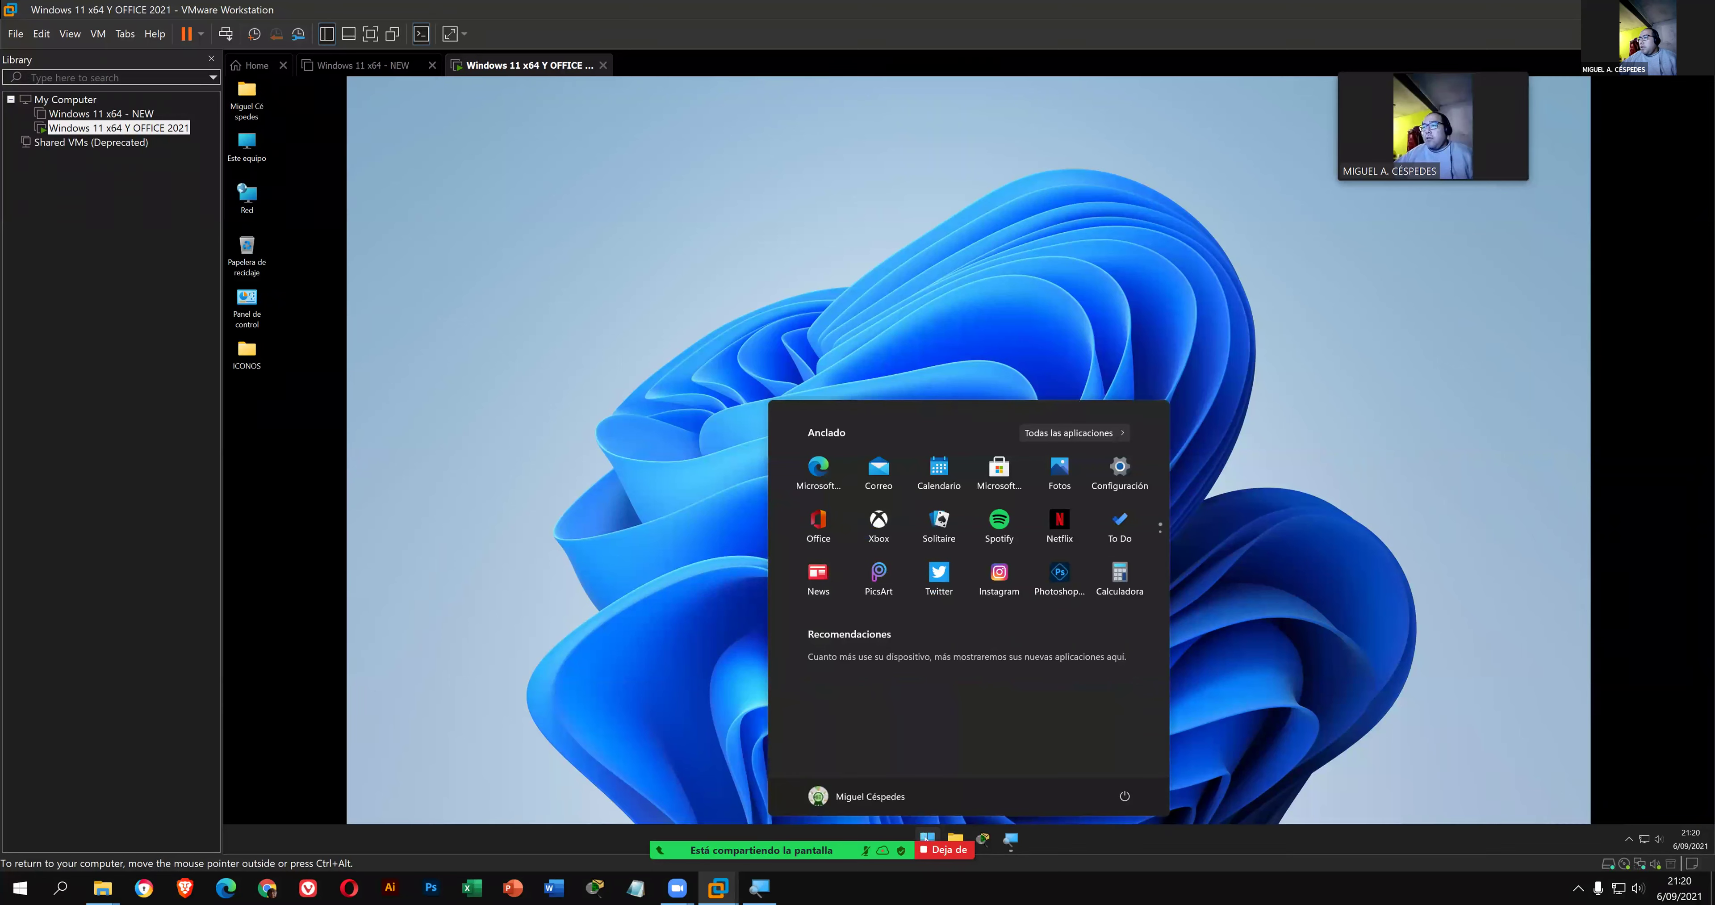
click(1125, 797)
click(1127, 750)
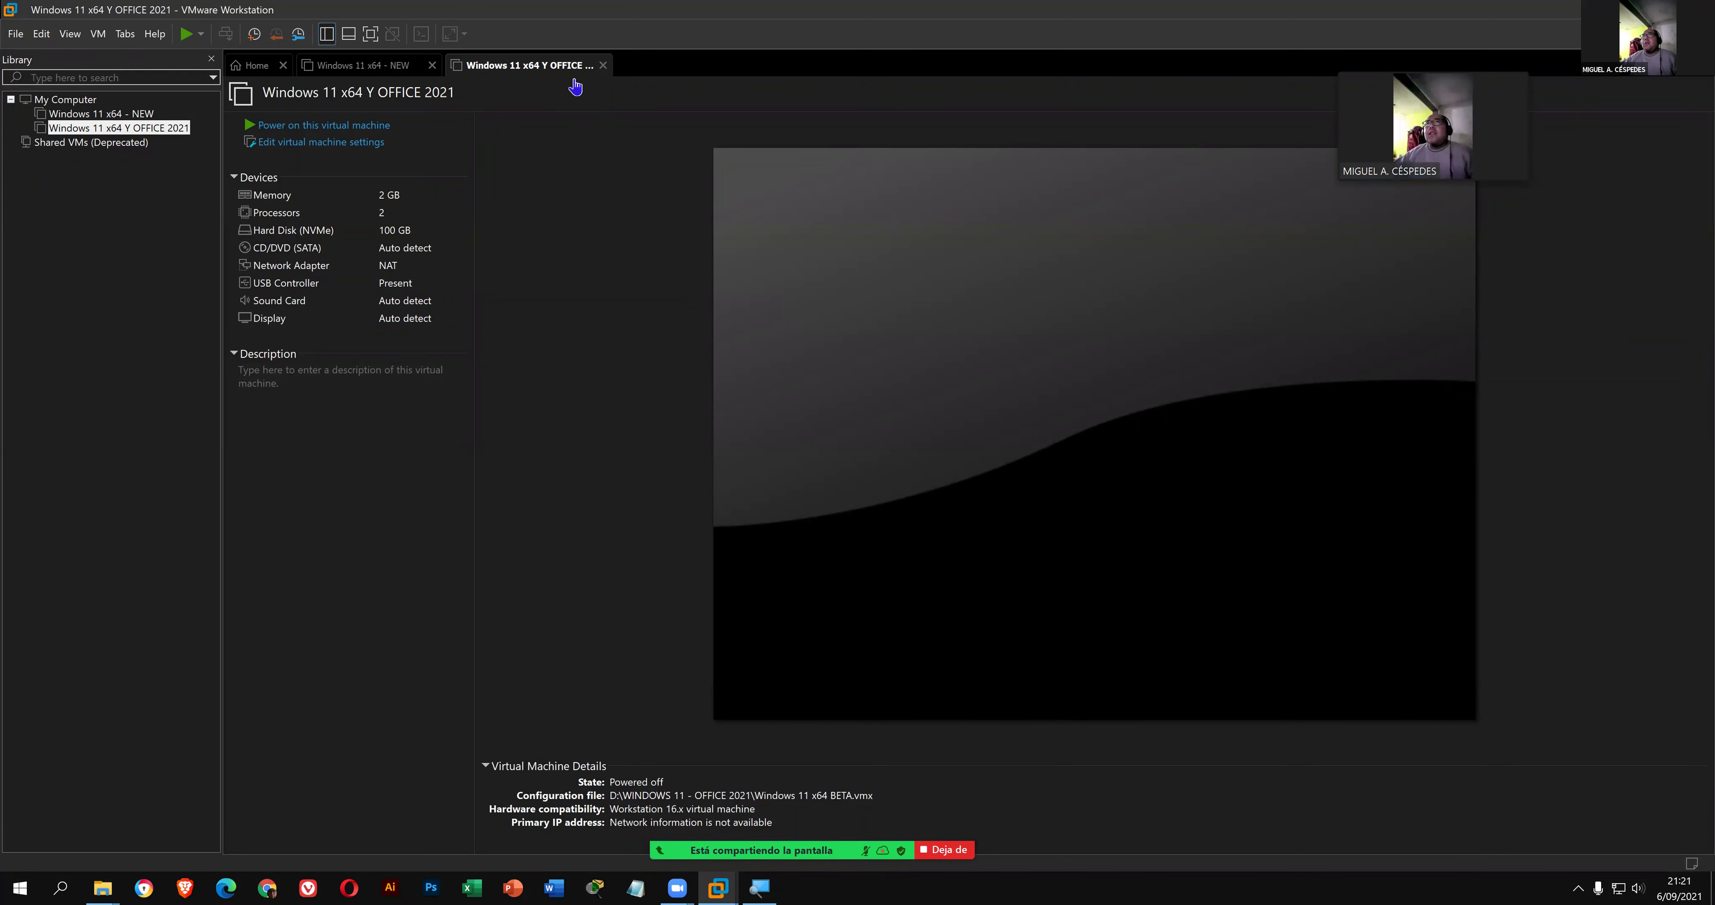
- Compact the hard disk of the Windows 11 x64 Y OFFICE 2021 virtual machine and close its settings
click(367, 152)
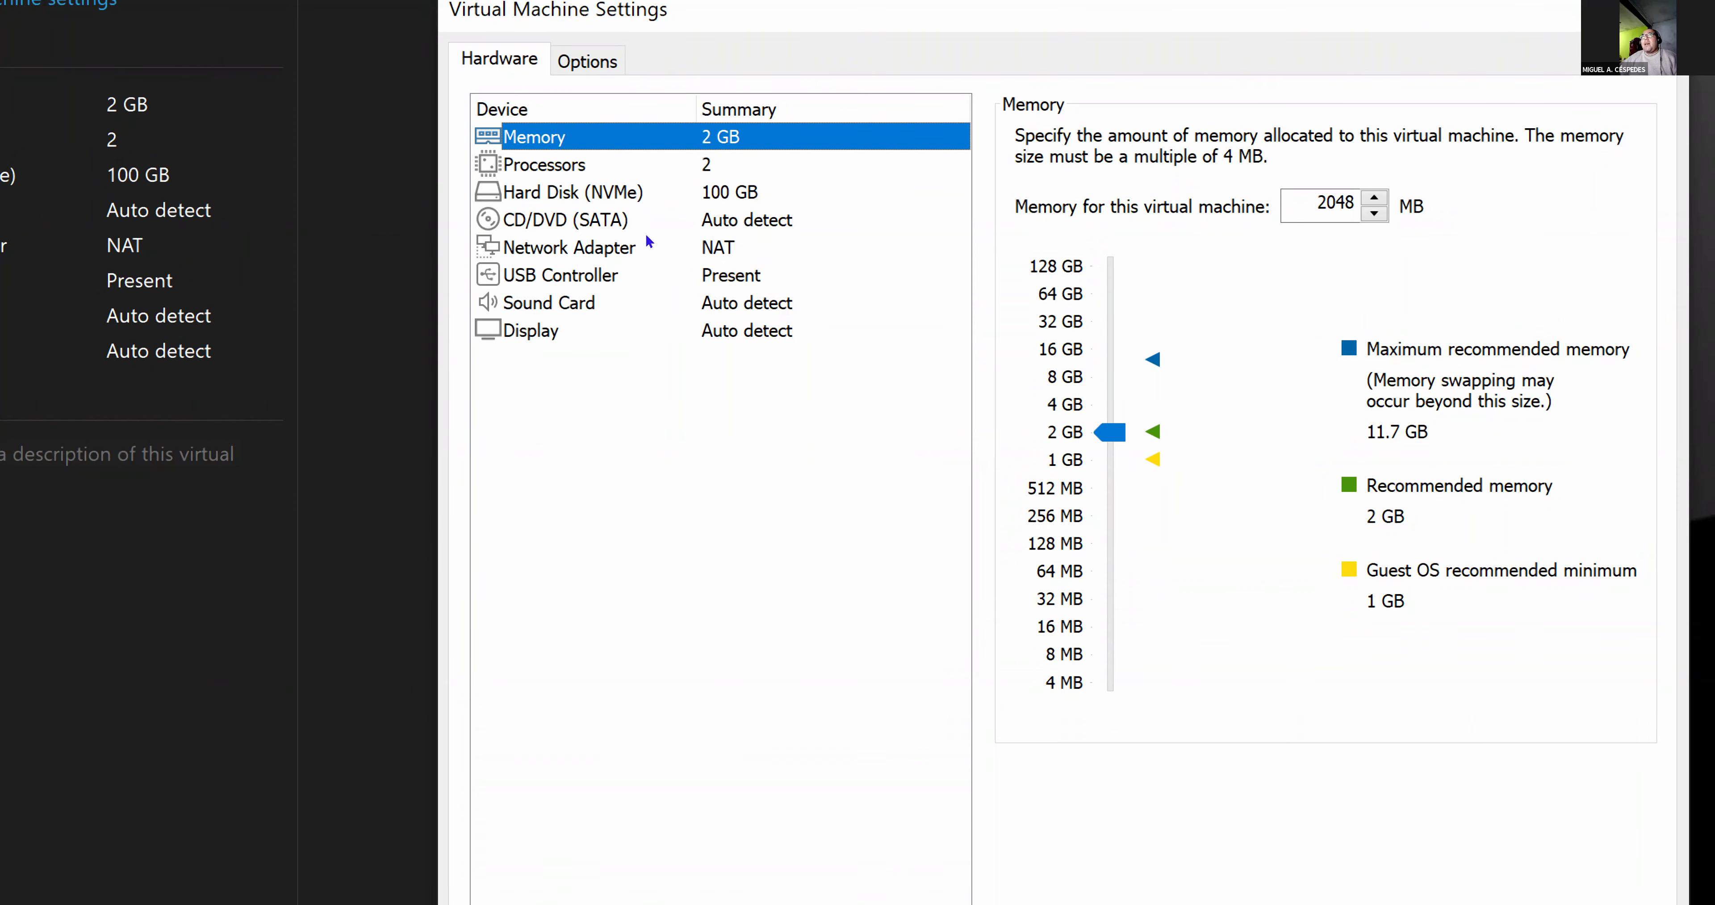
key(Down)
key(Down)
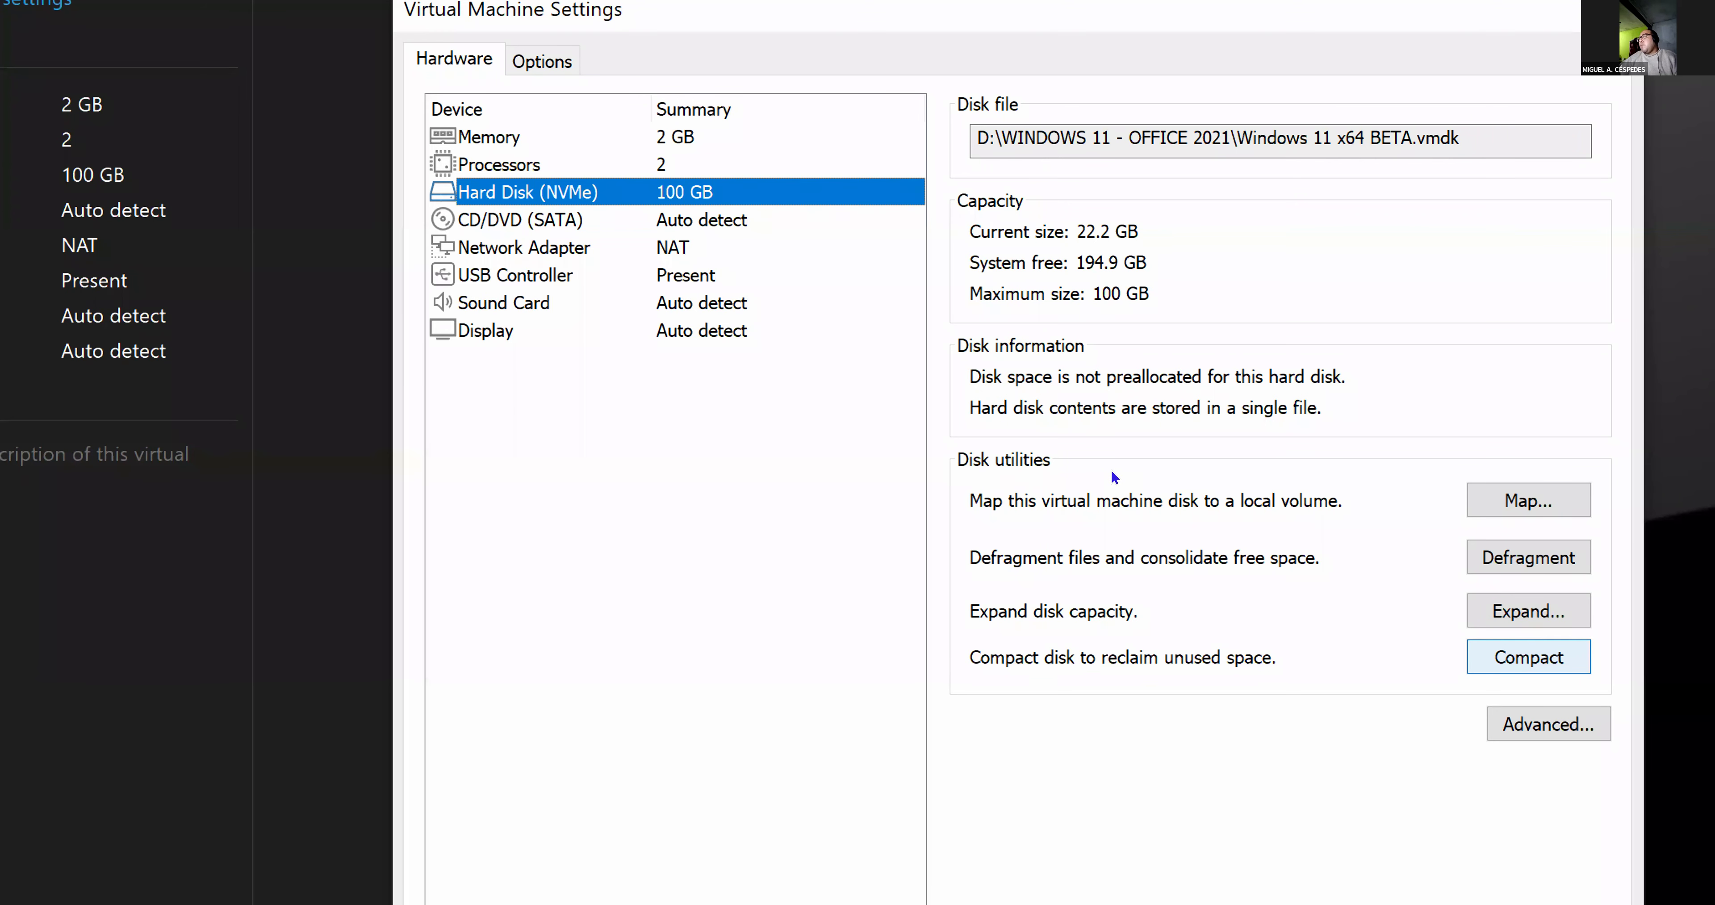
key(Return)
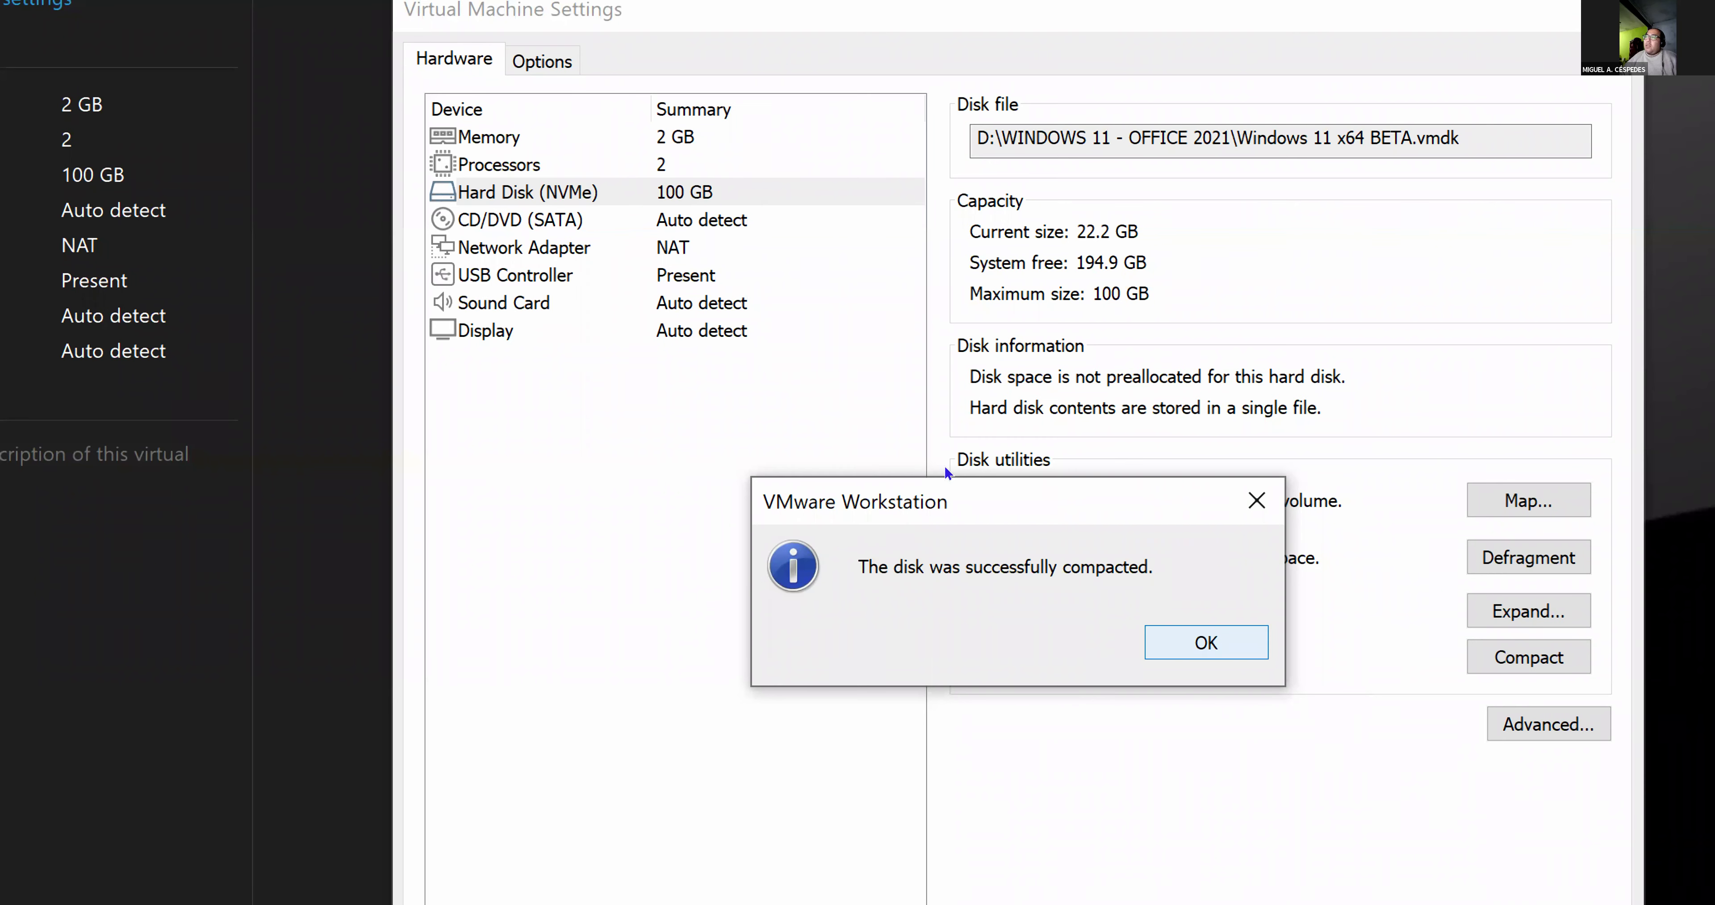
key(Return)
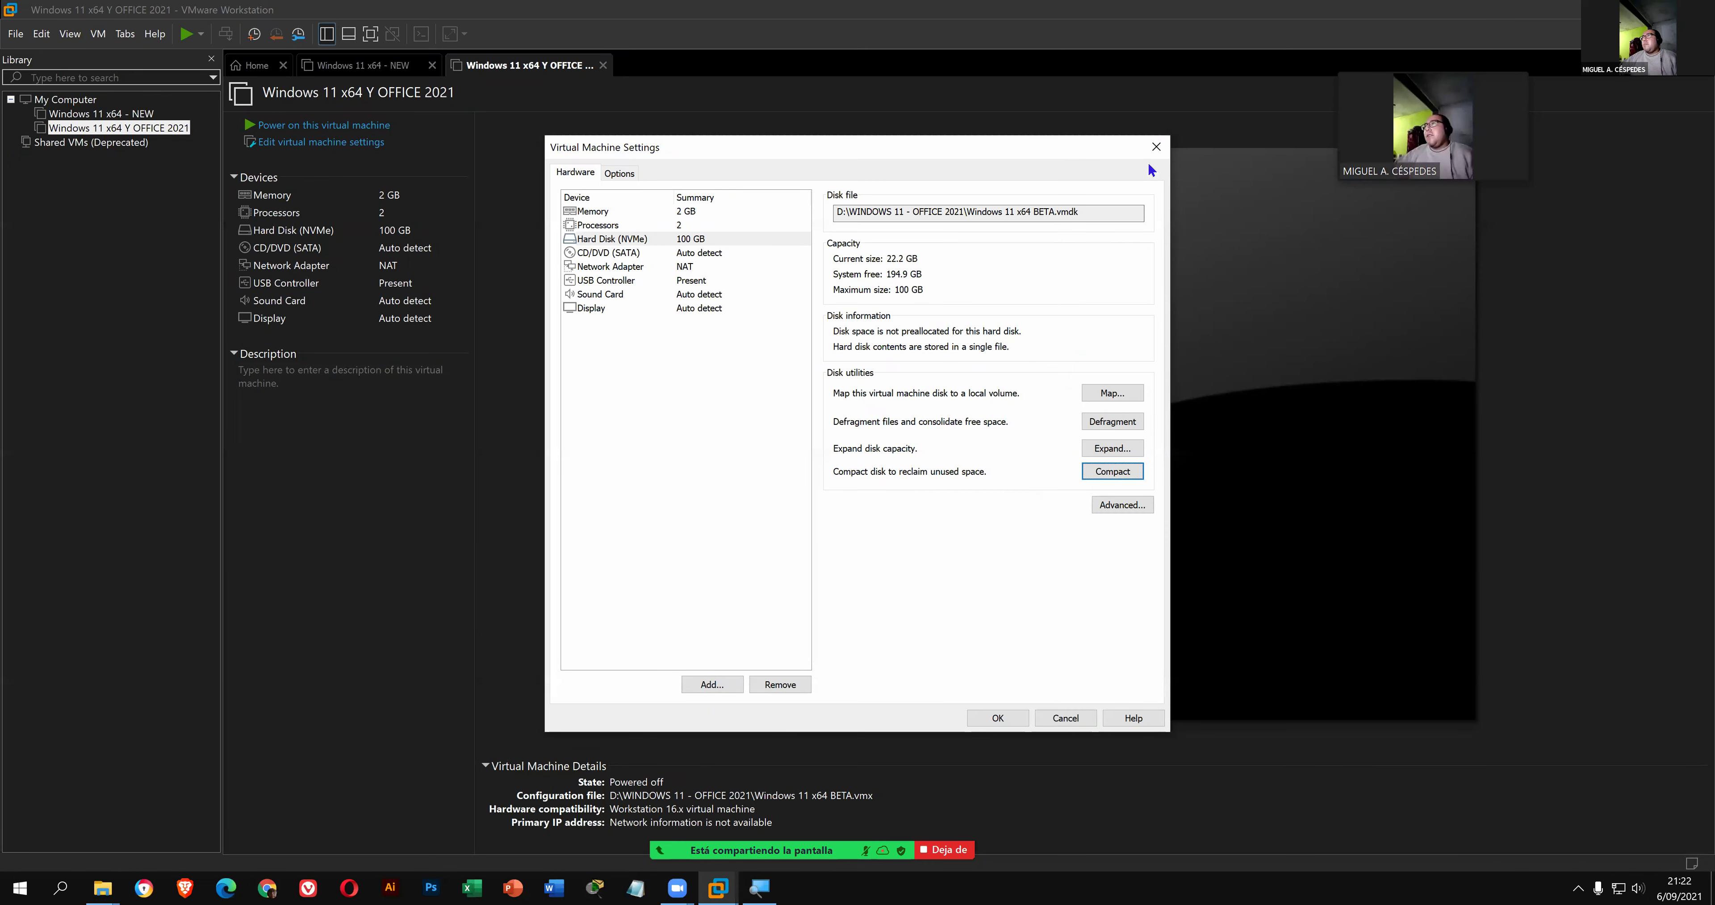
click(1157, 147)
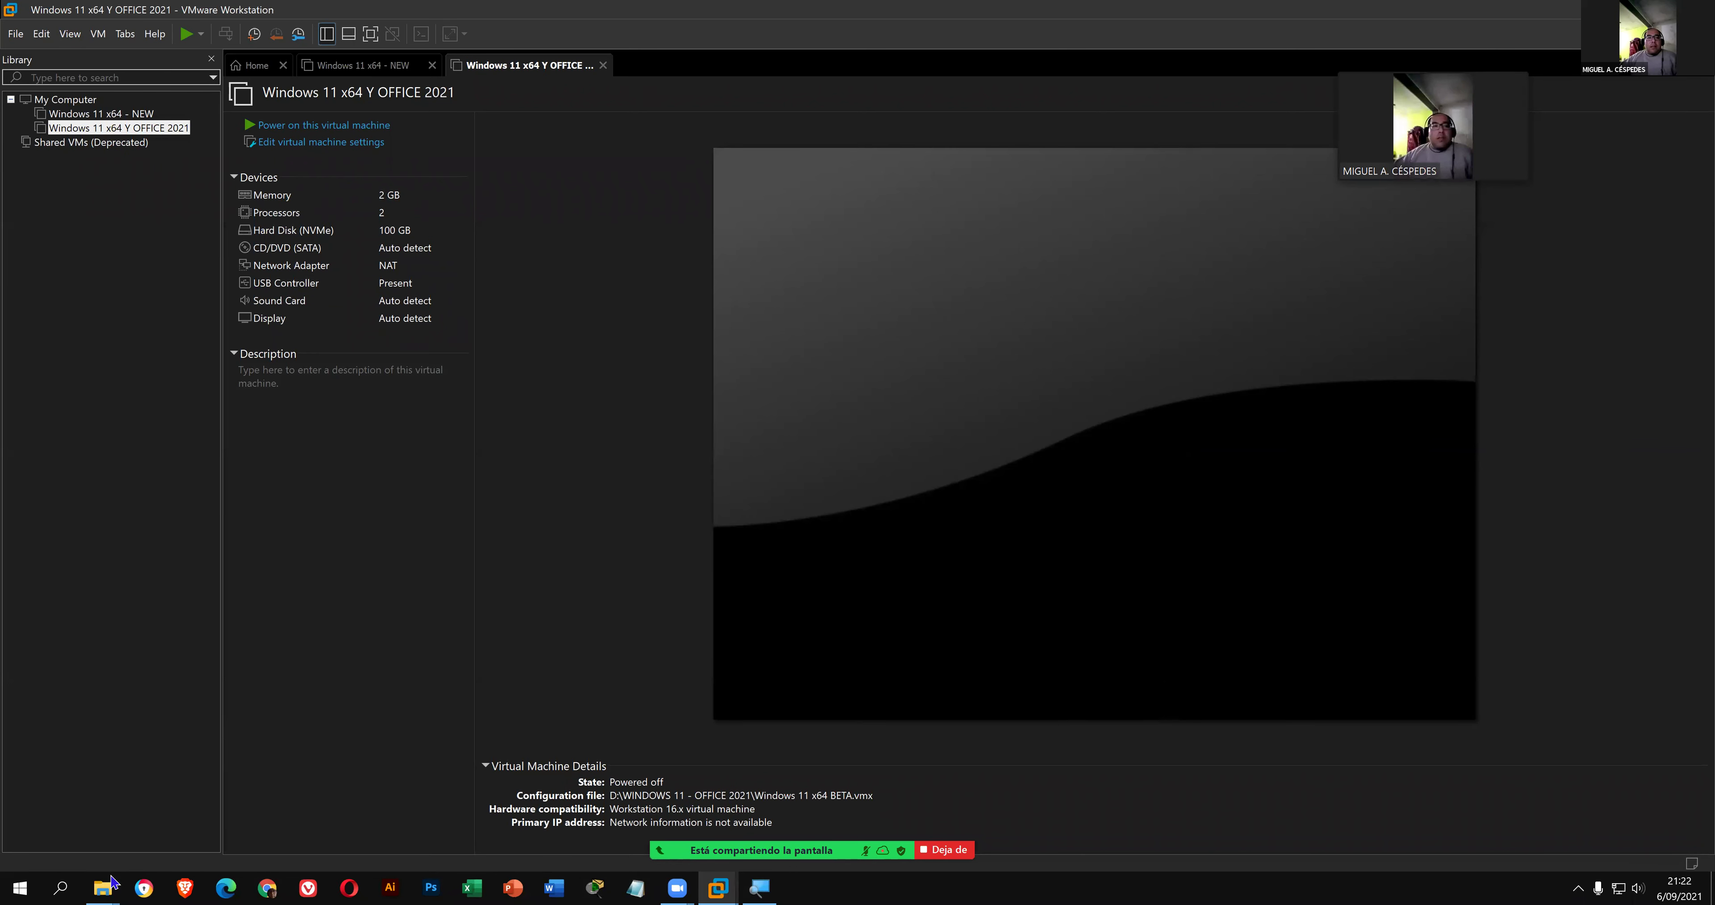
- In the host's File Explorer, check the size of the WINDOWS 11 - OFFICE 2021 folder on drive SOFTWARE 2021 (D:) in its properties
mouse_move(106, 887)
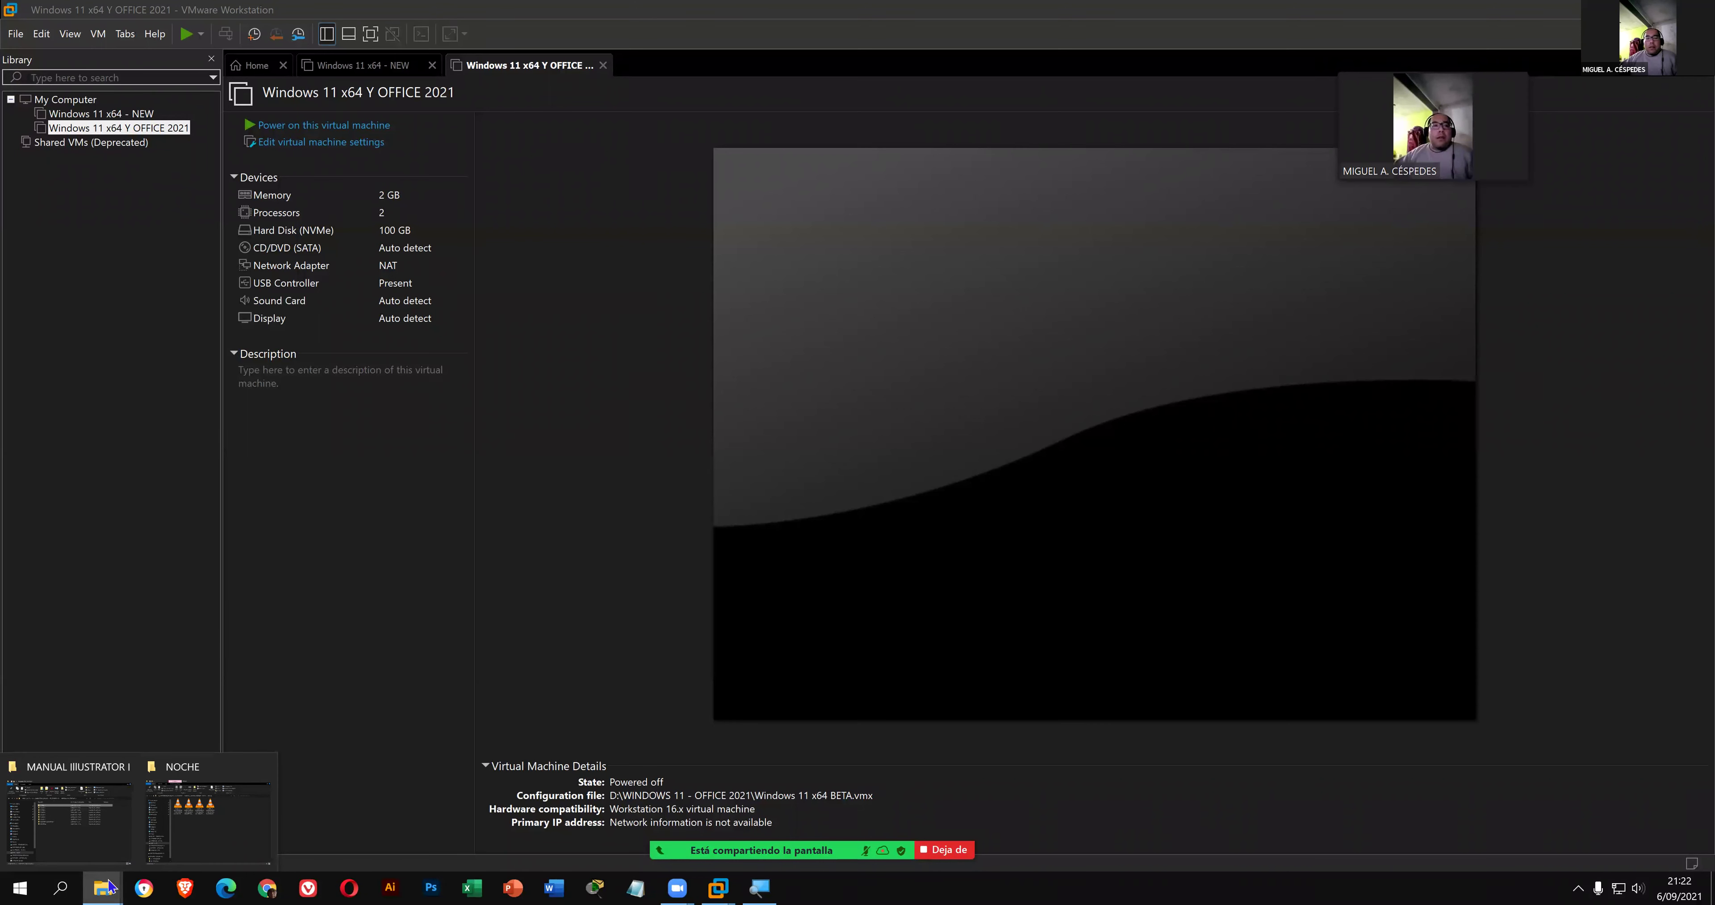
click(110, 884)
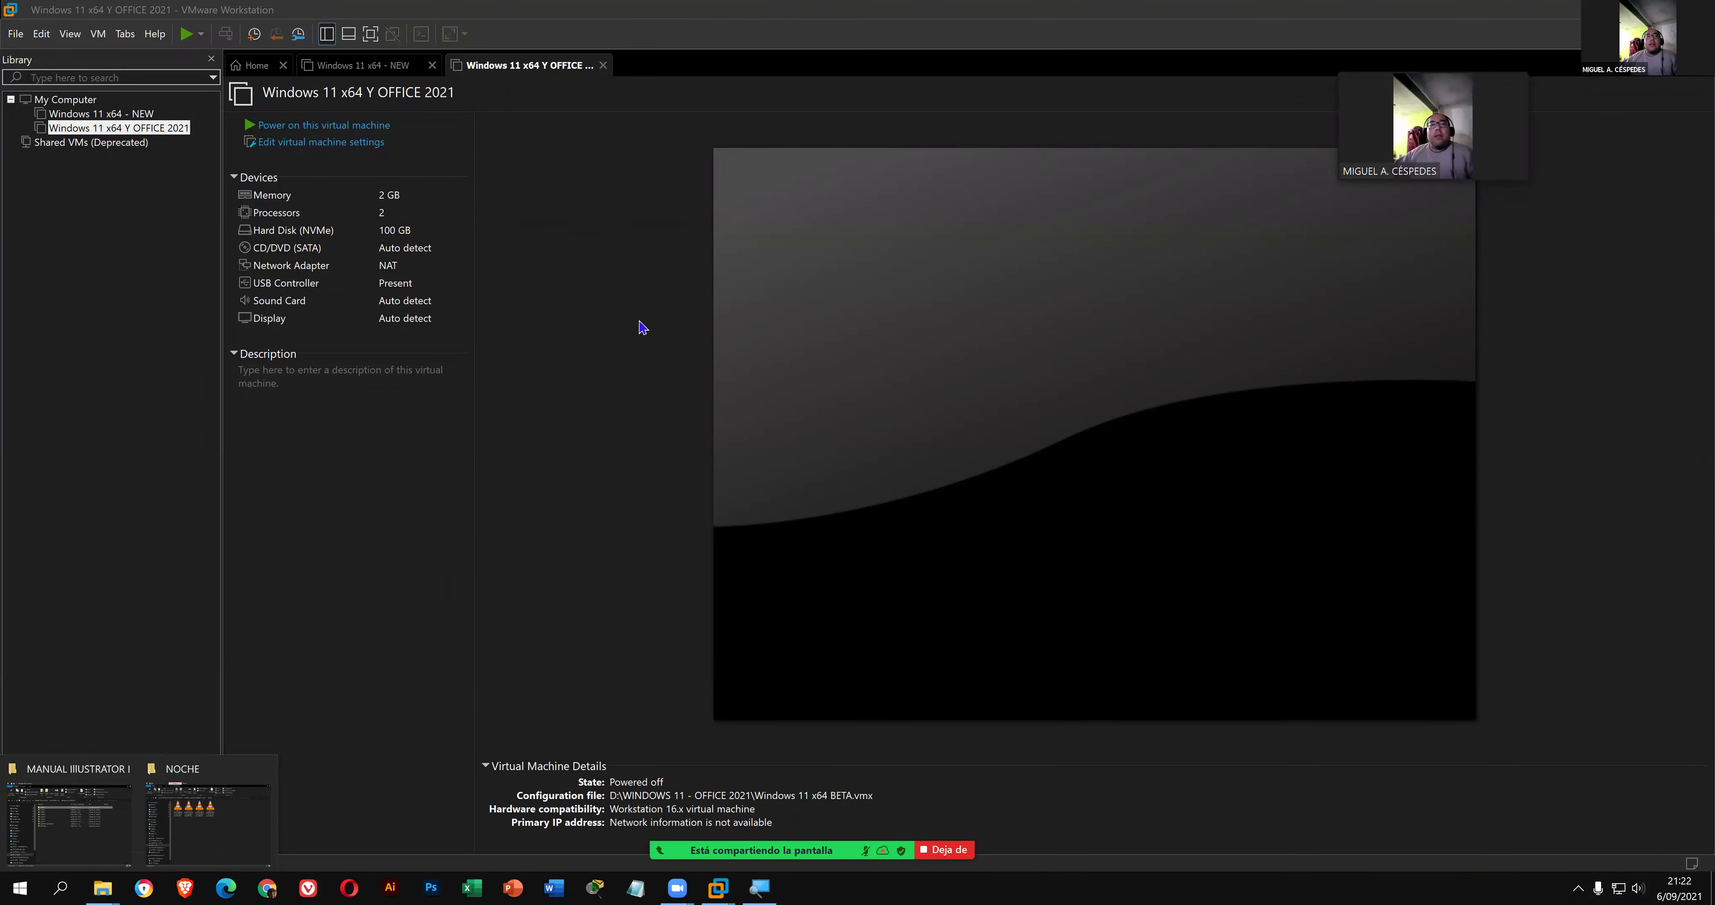
key(super+e)
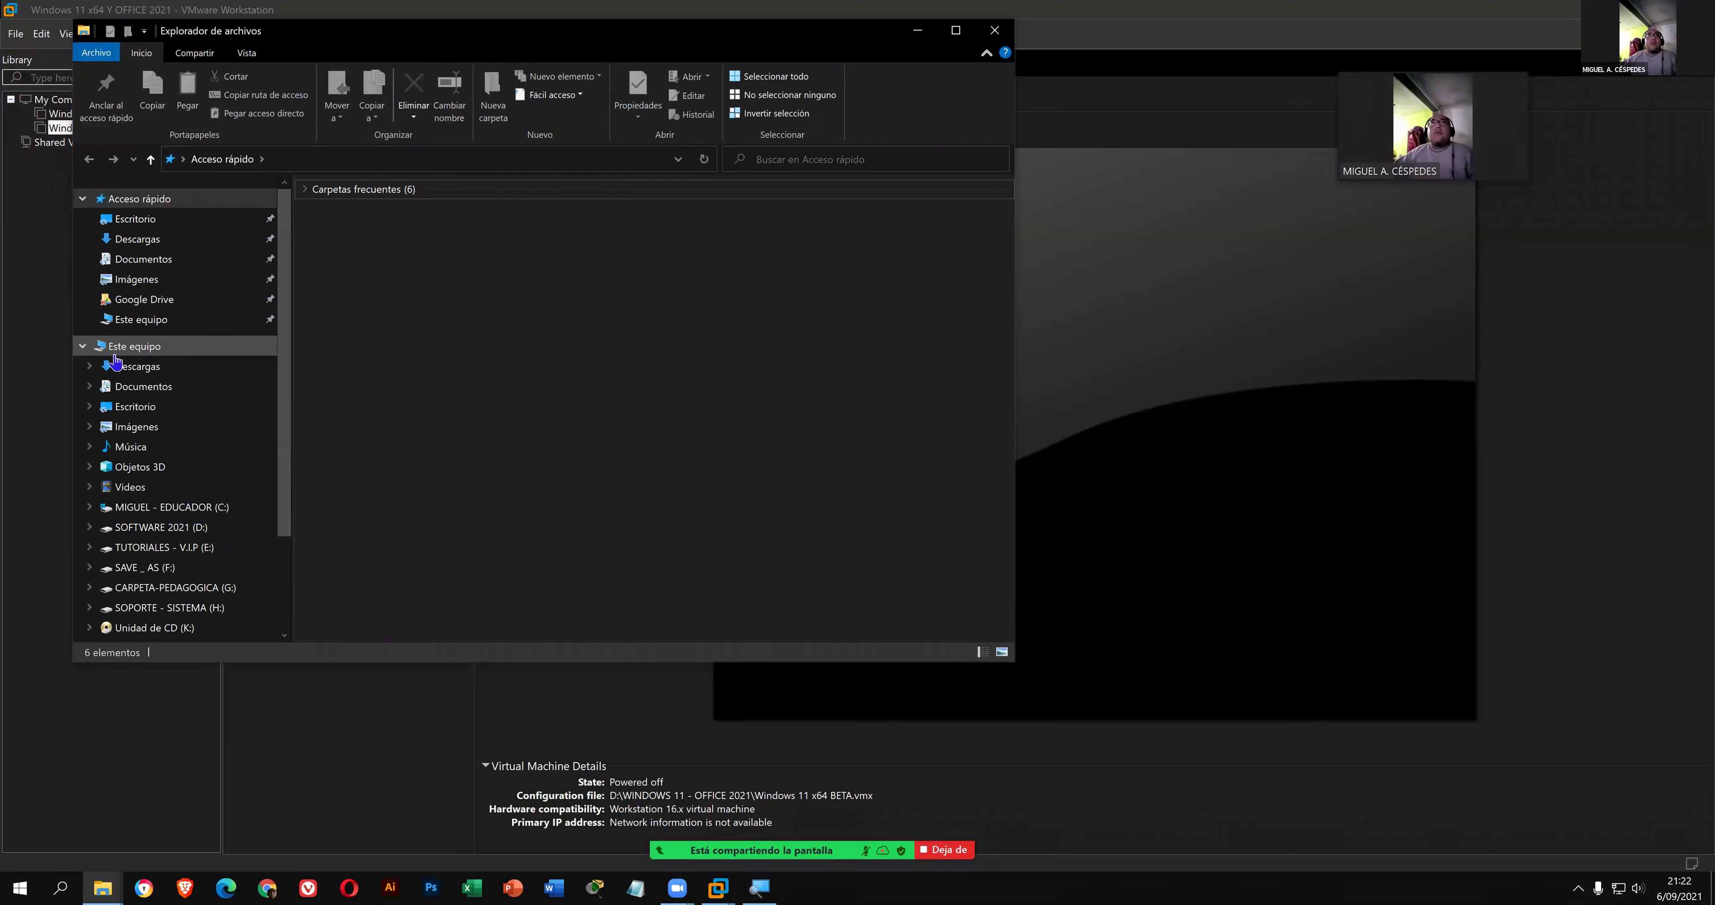
click(112, 353)
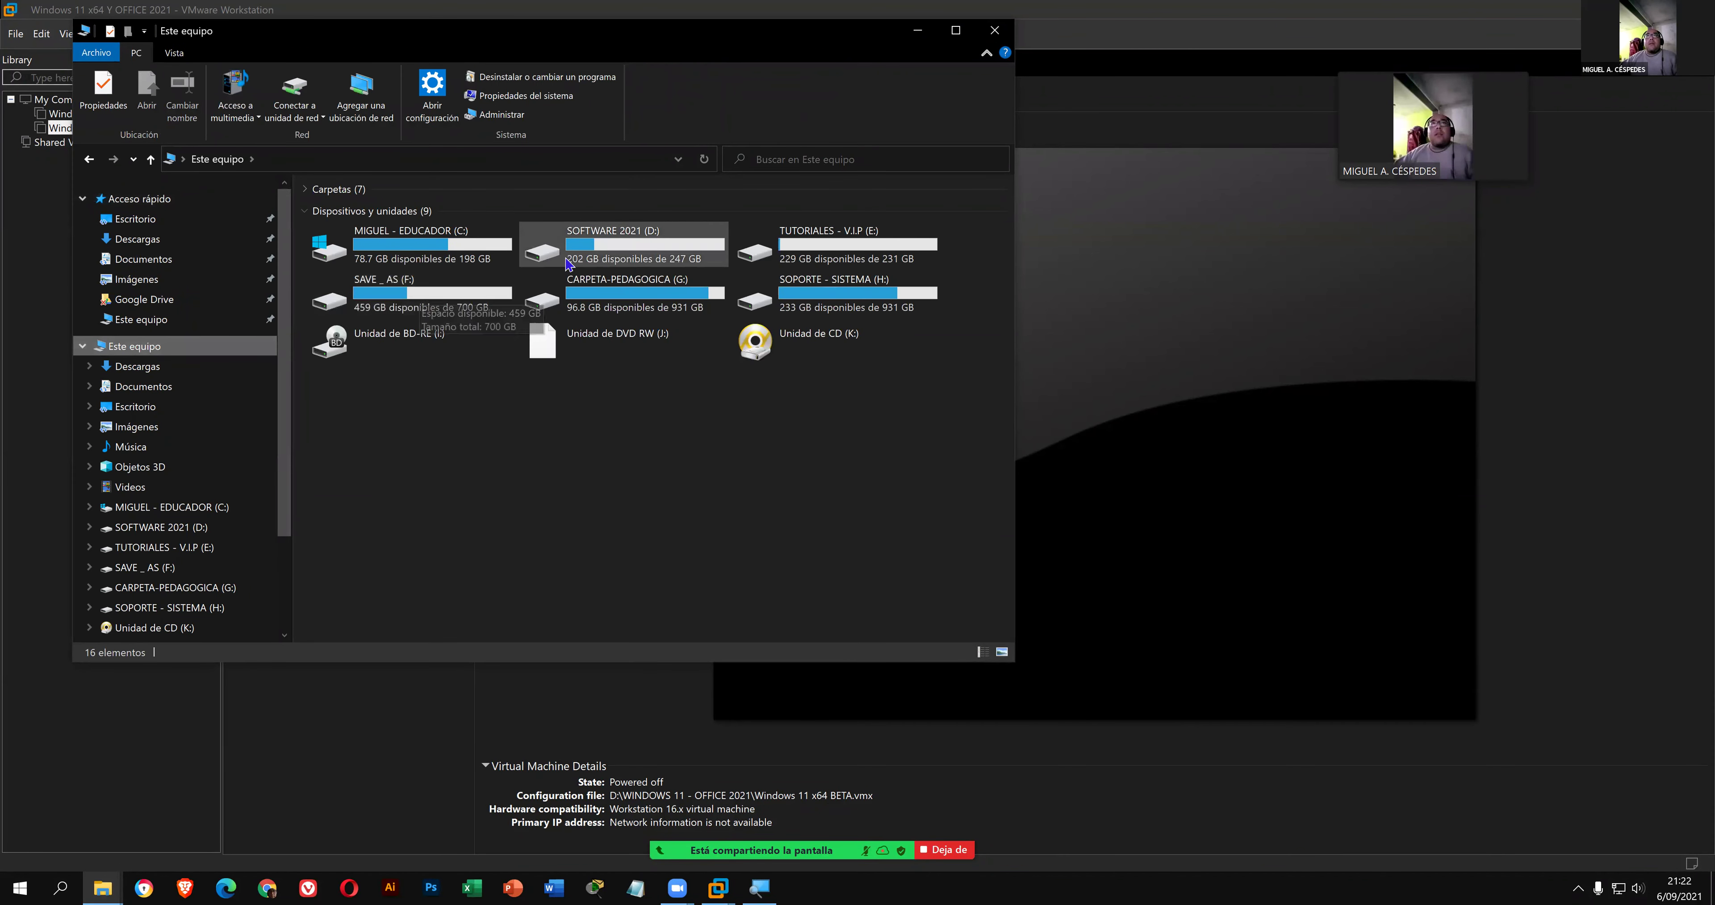
double_click(567, 253)
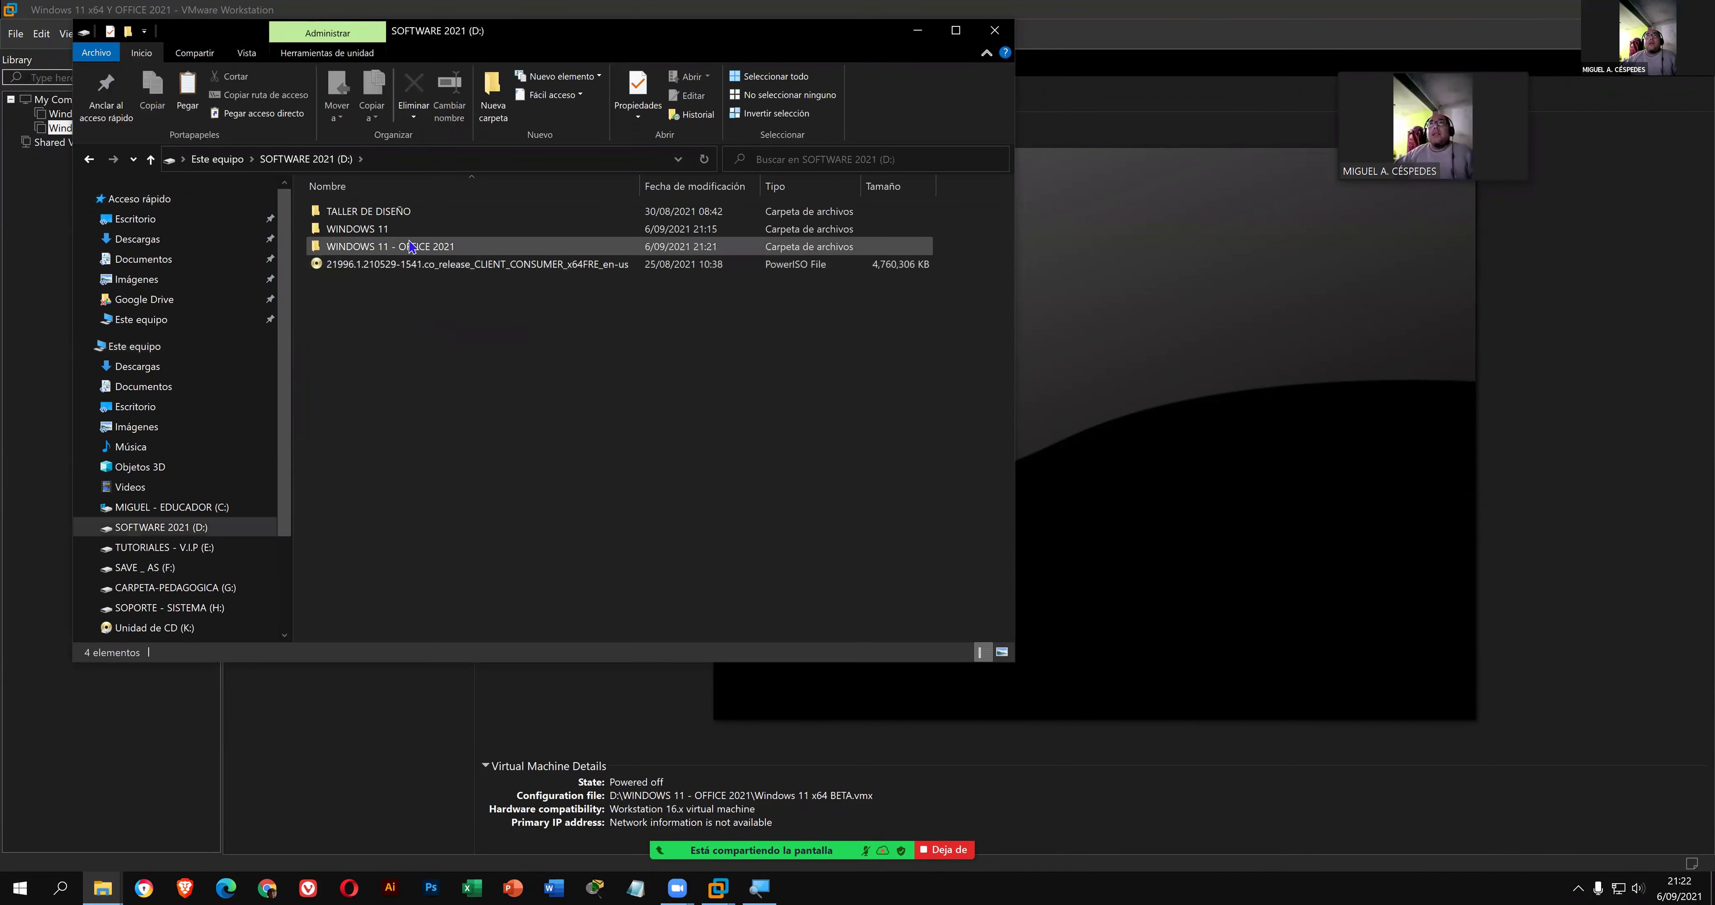
click(411, 247)
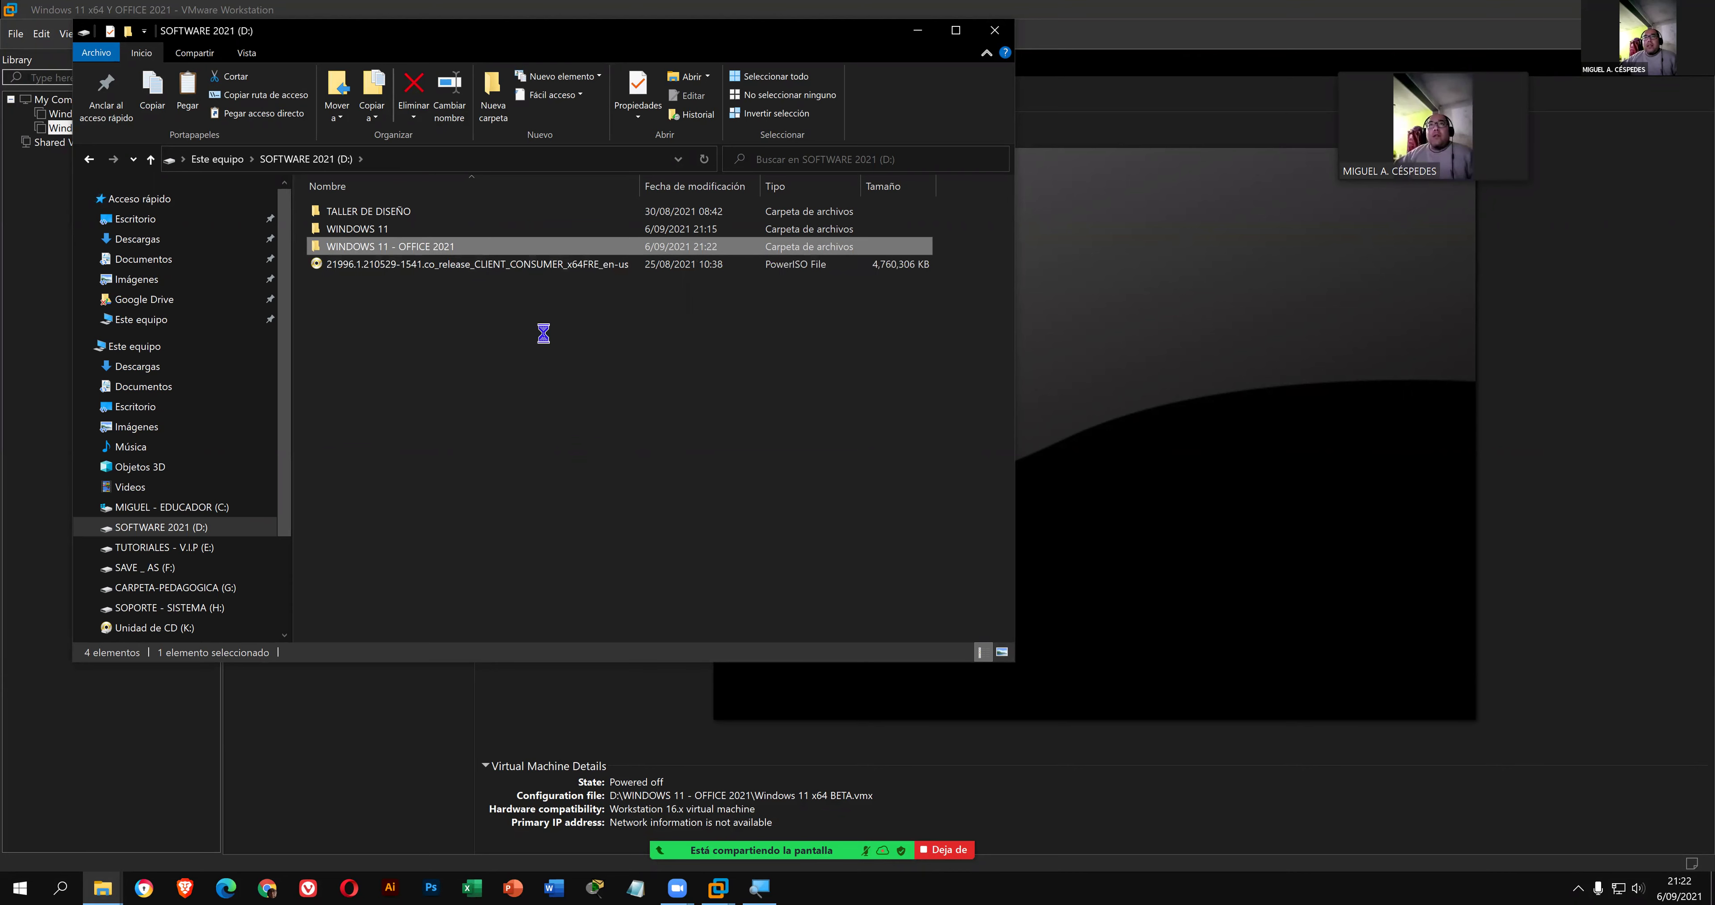
right_click(454, 247)
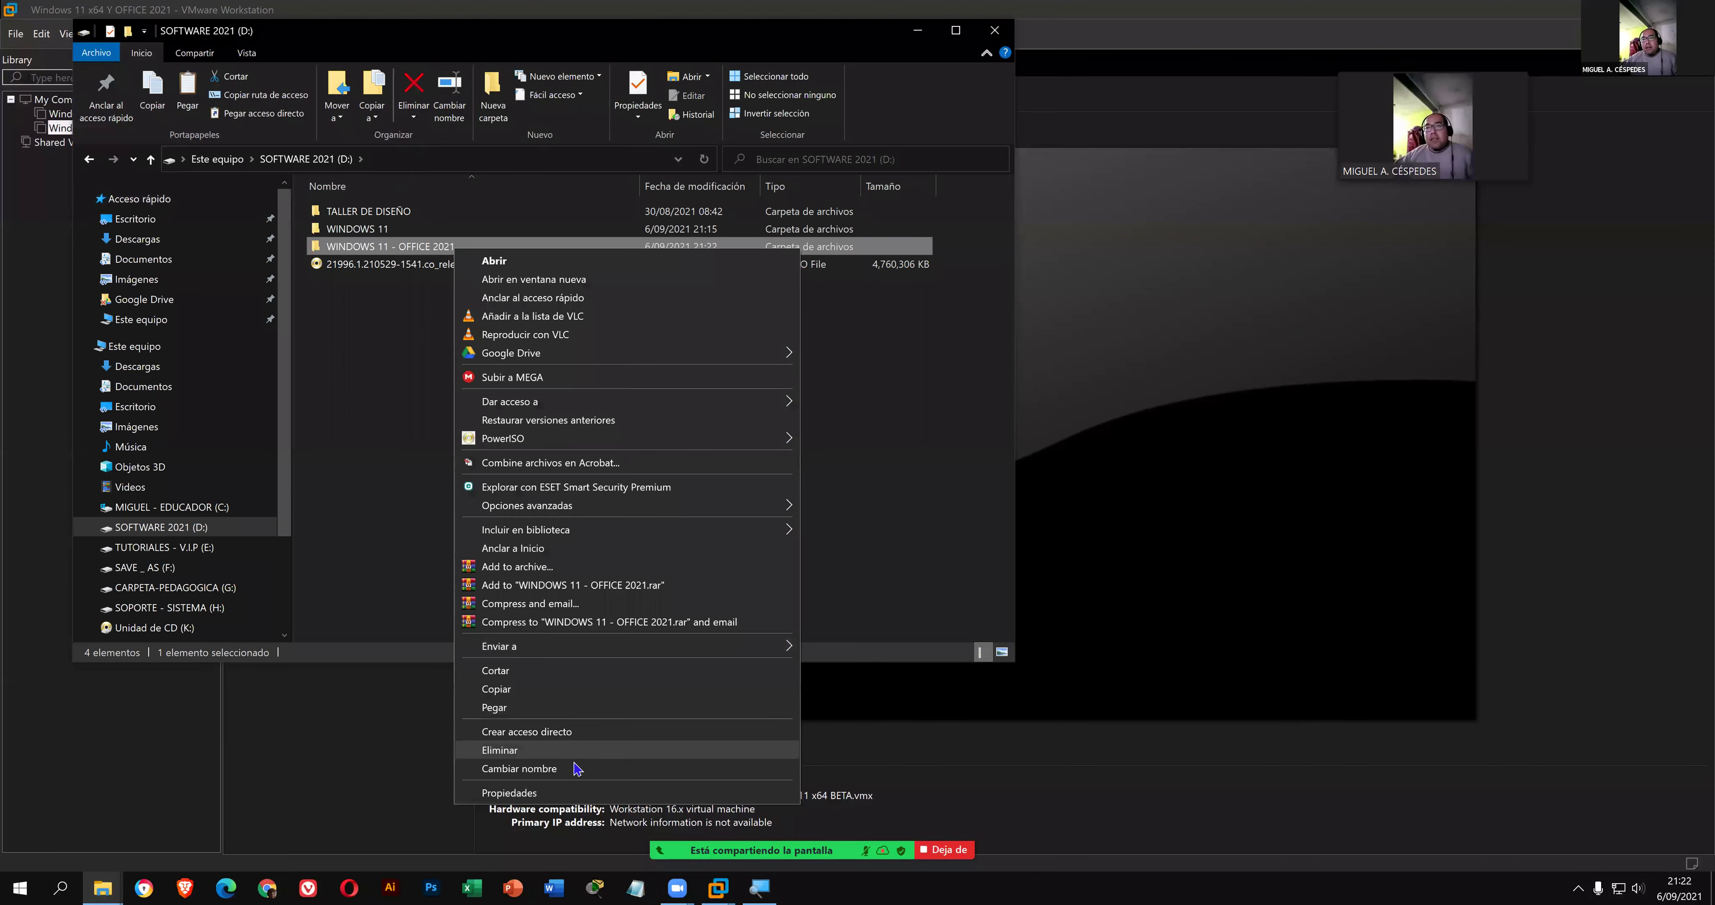
click(559, 793)
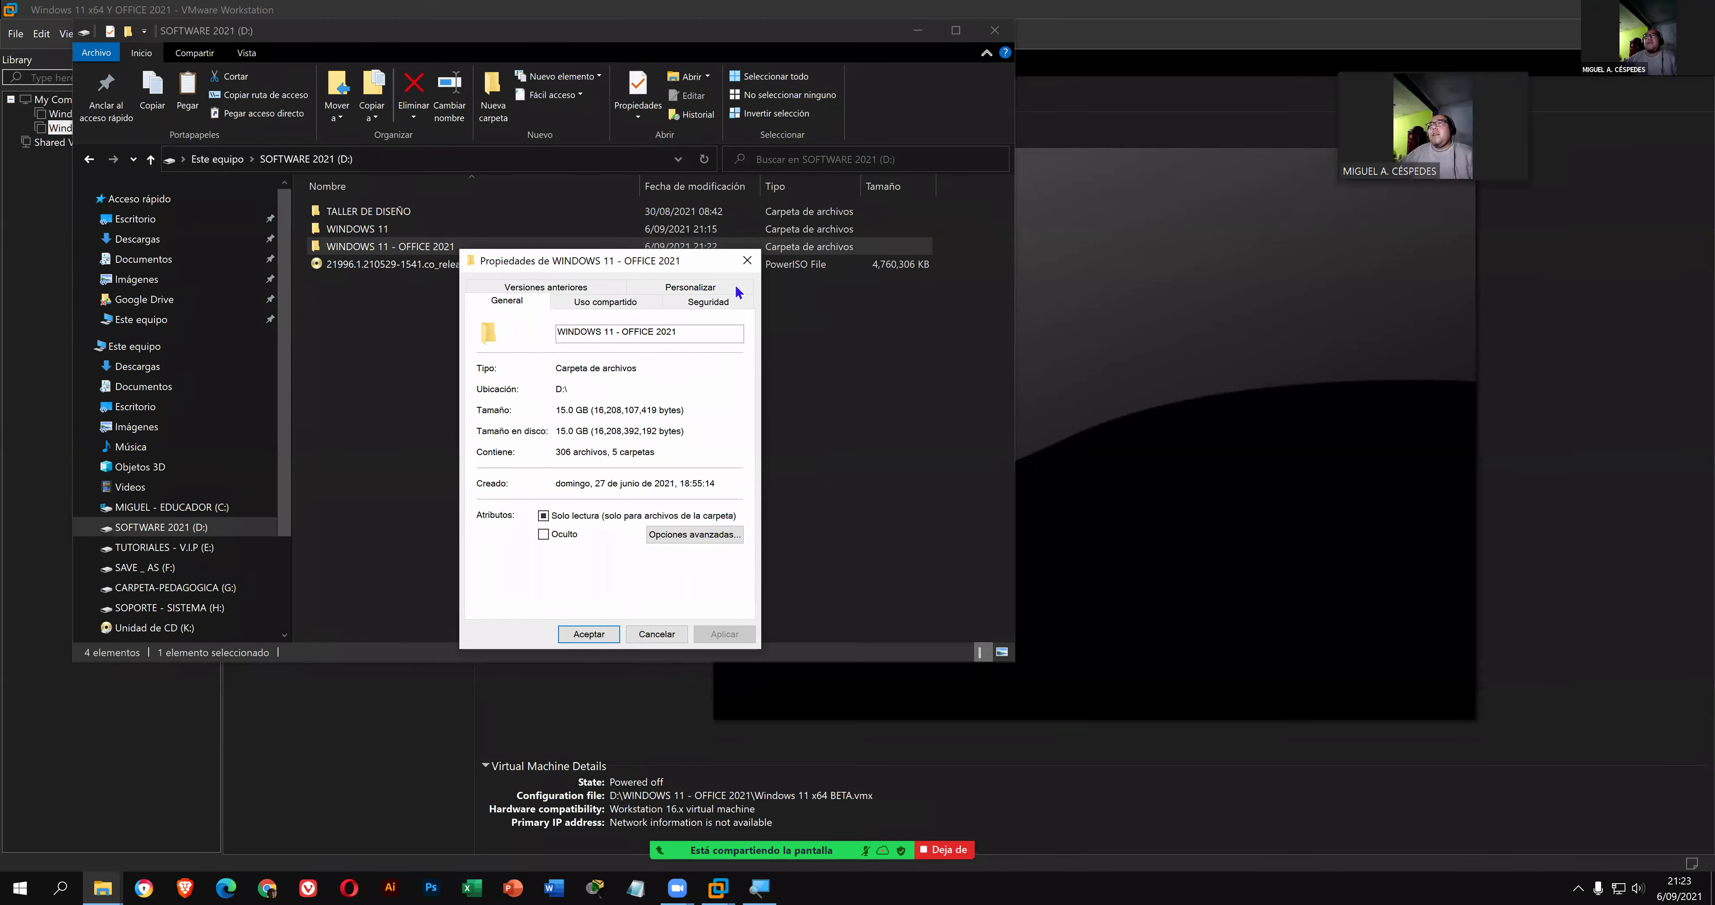
click(746, 261)
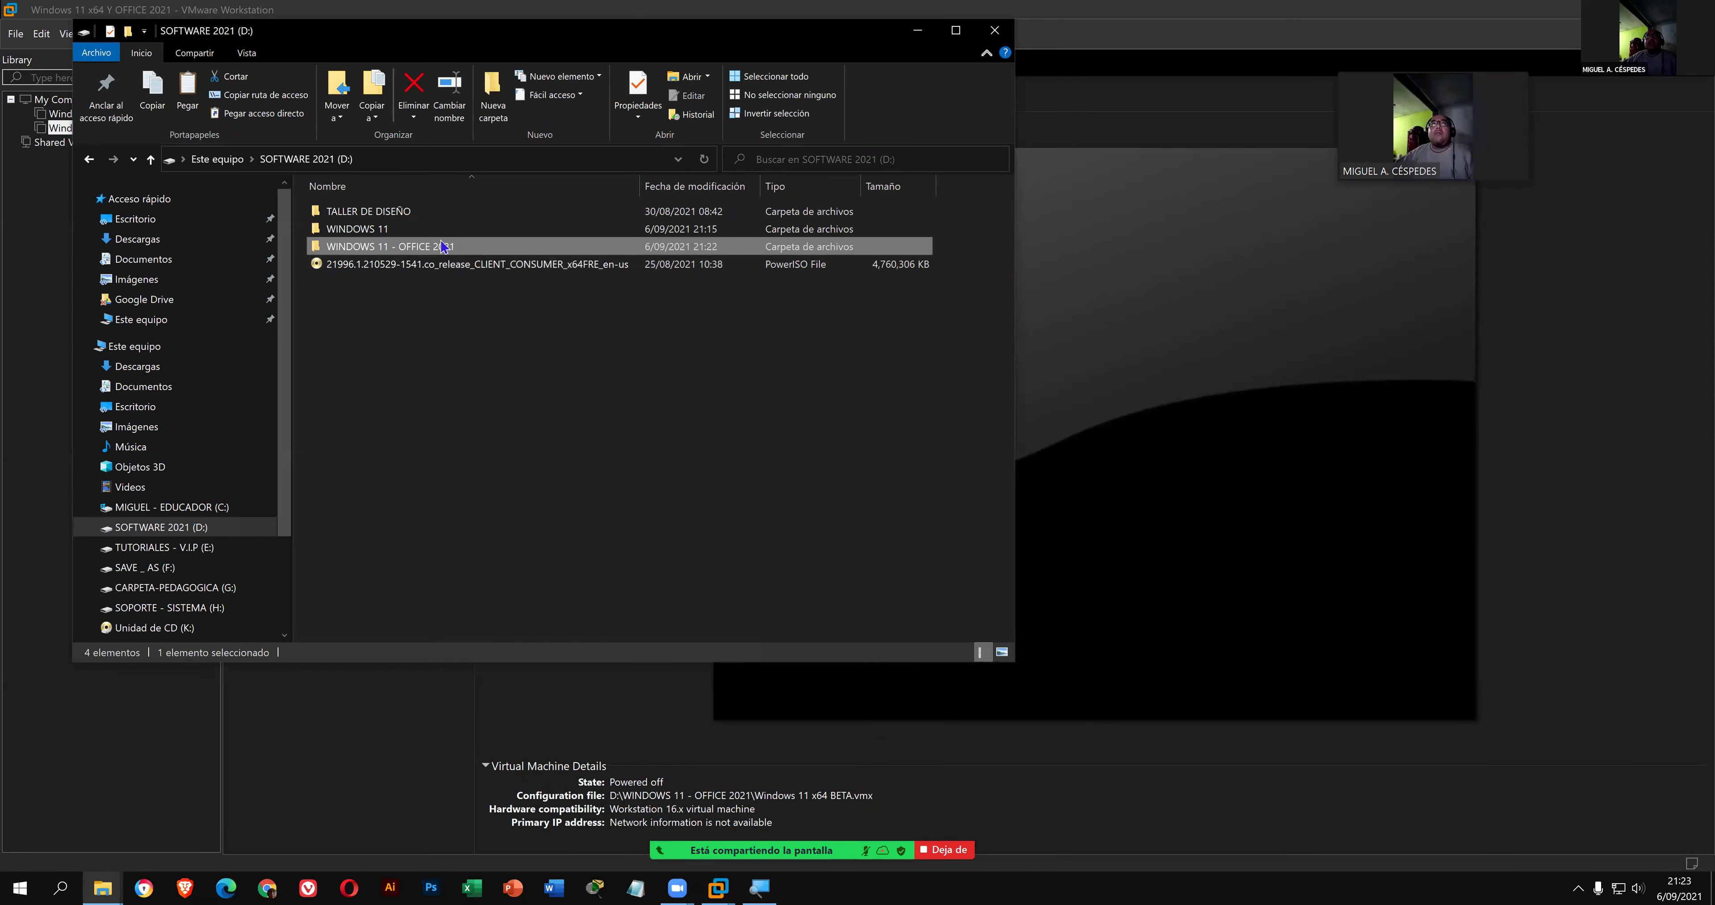
- Check the size of the WINDOWS 11 folder in its properties, and close File Explorer and the browser help page
right_click(377, 231)
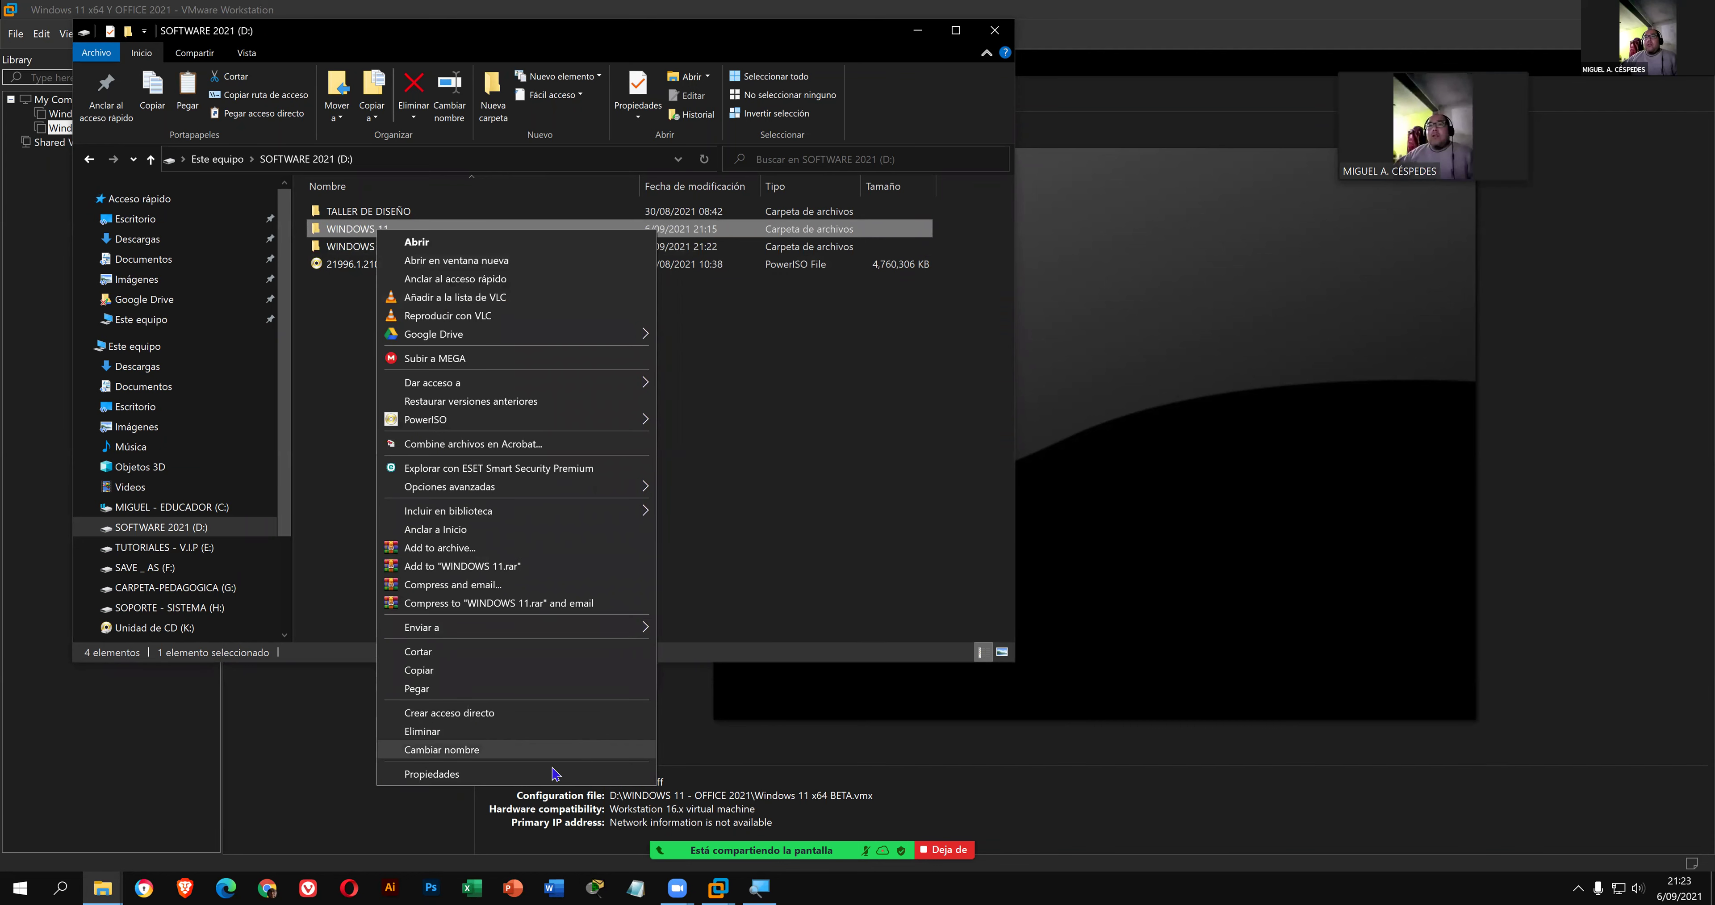
key(Return)
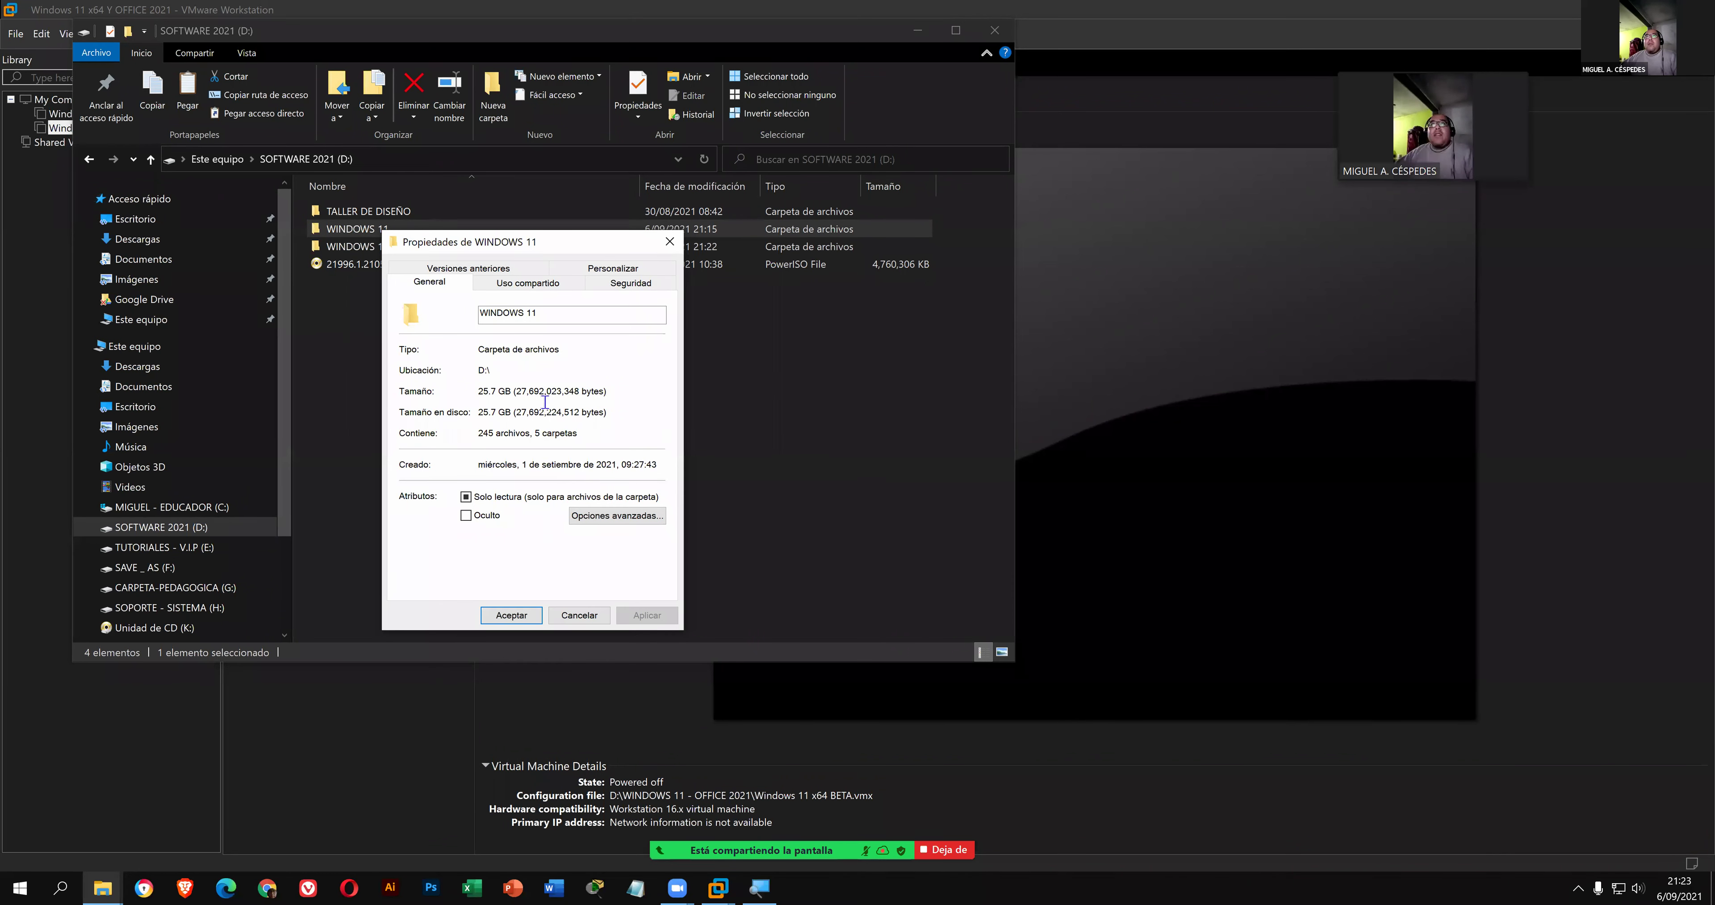
key(Escape)
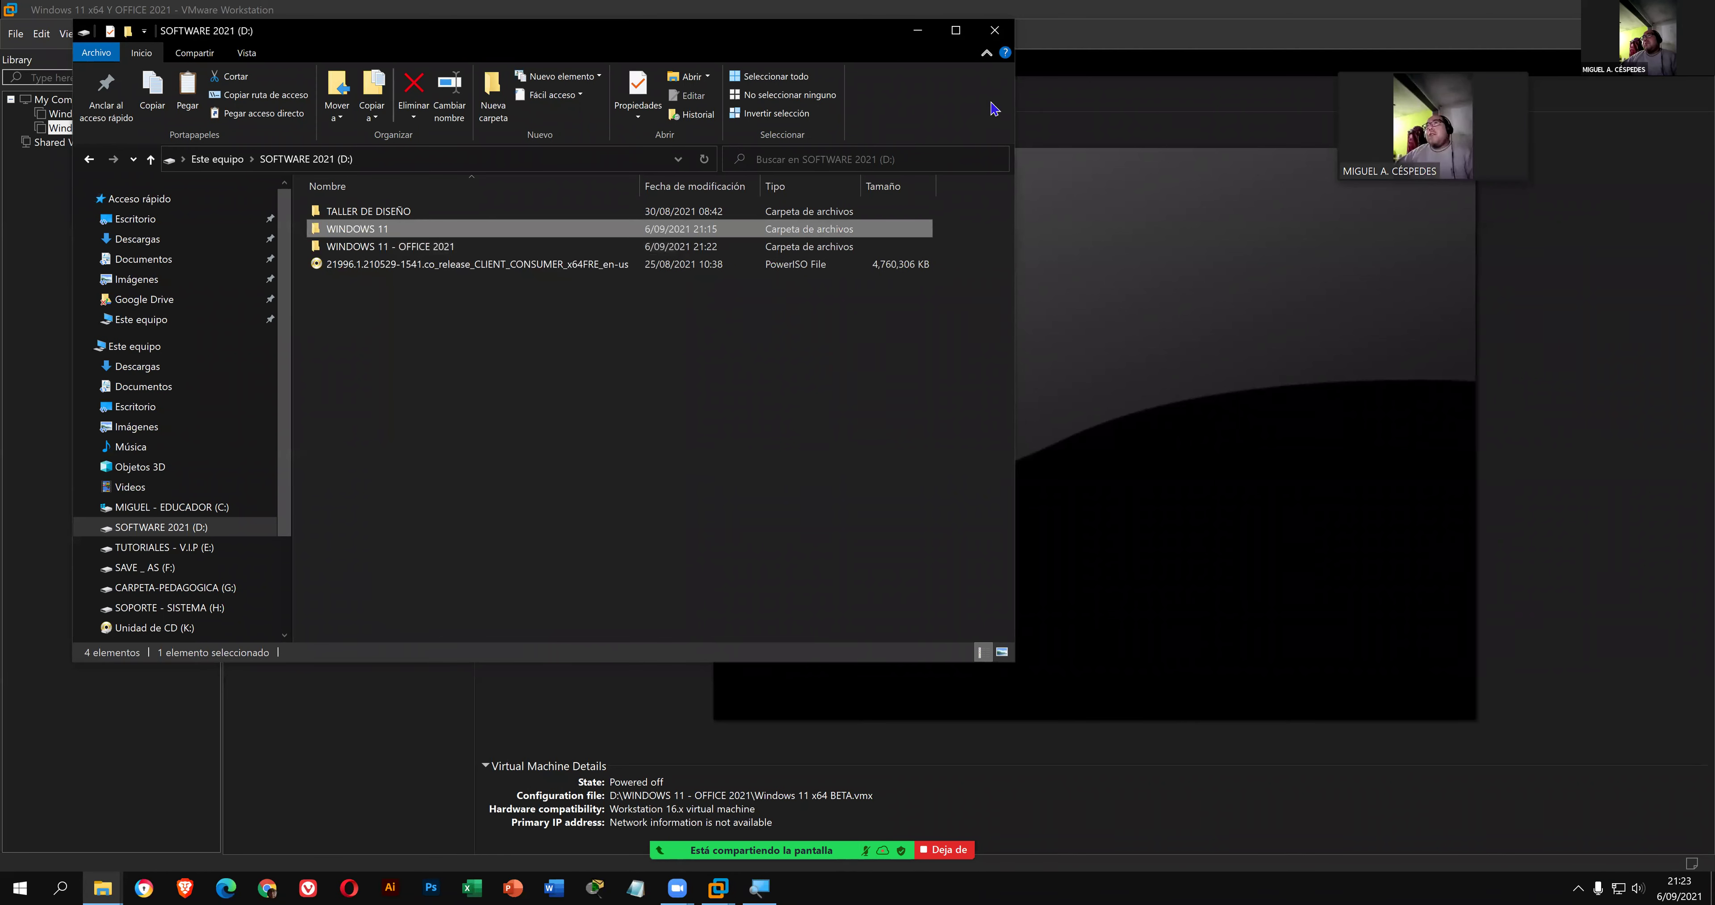
click(1005, 52)
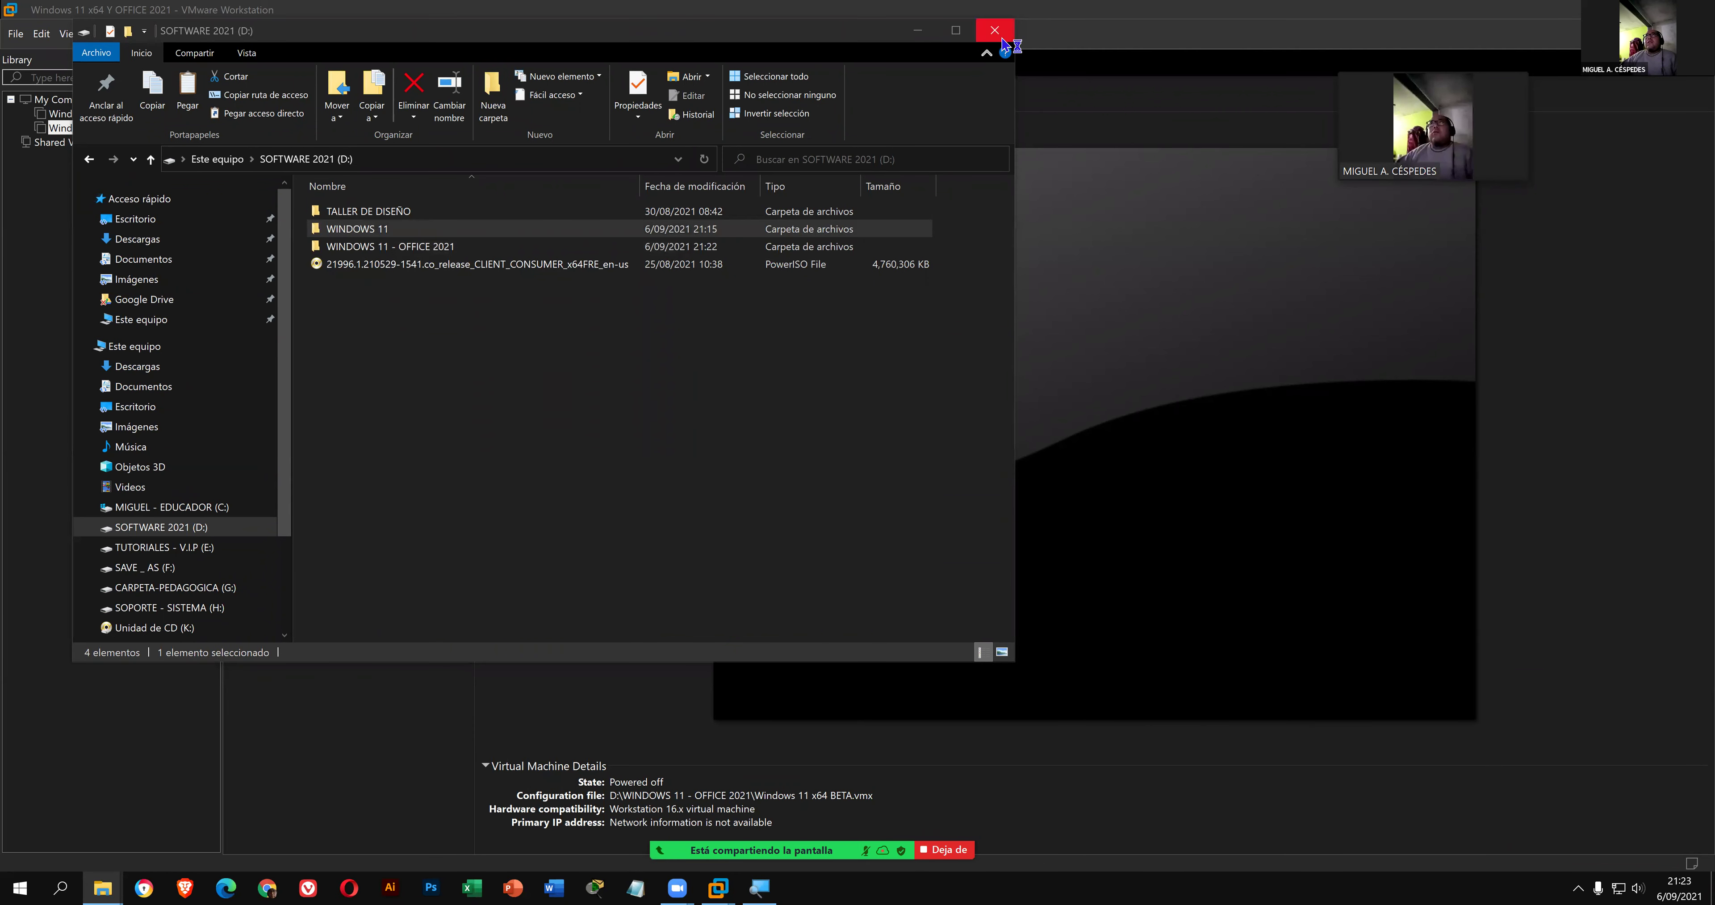
click(999, 33)
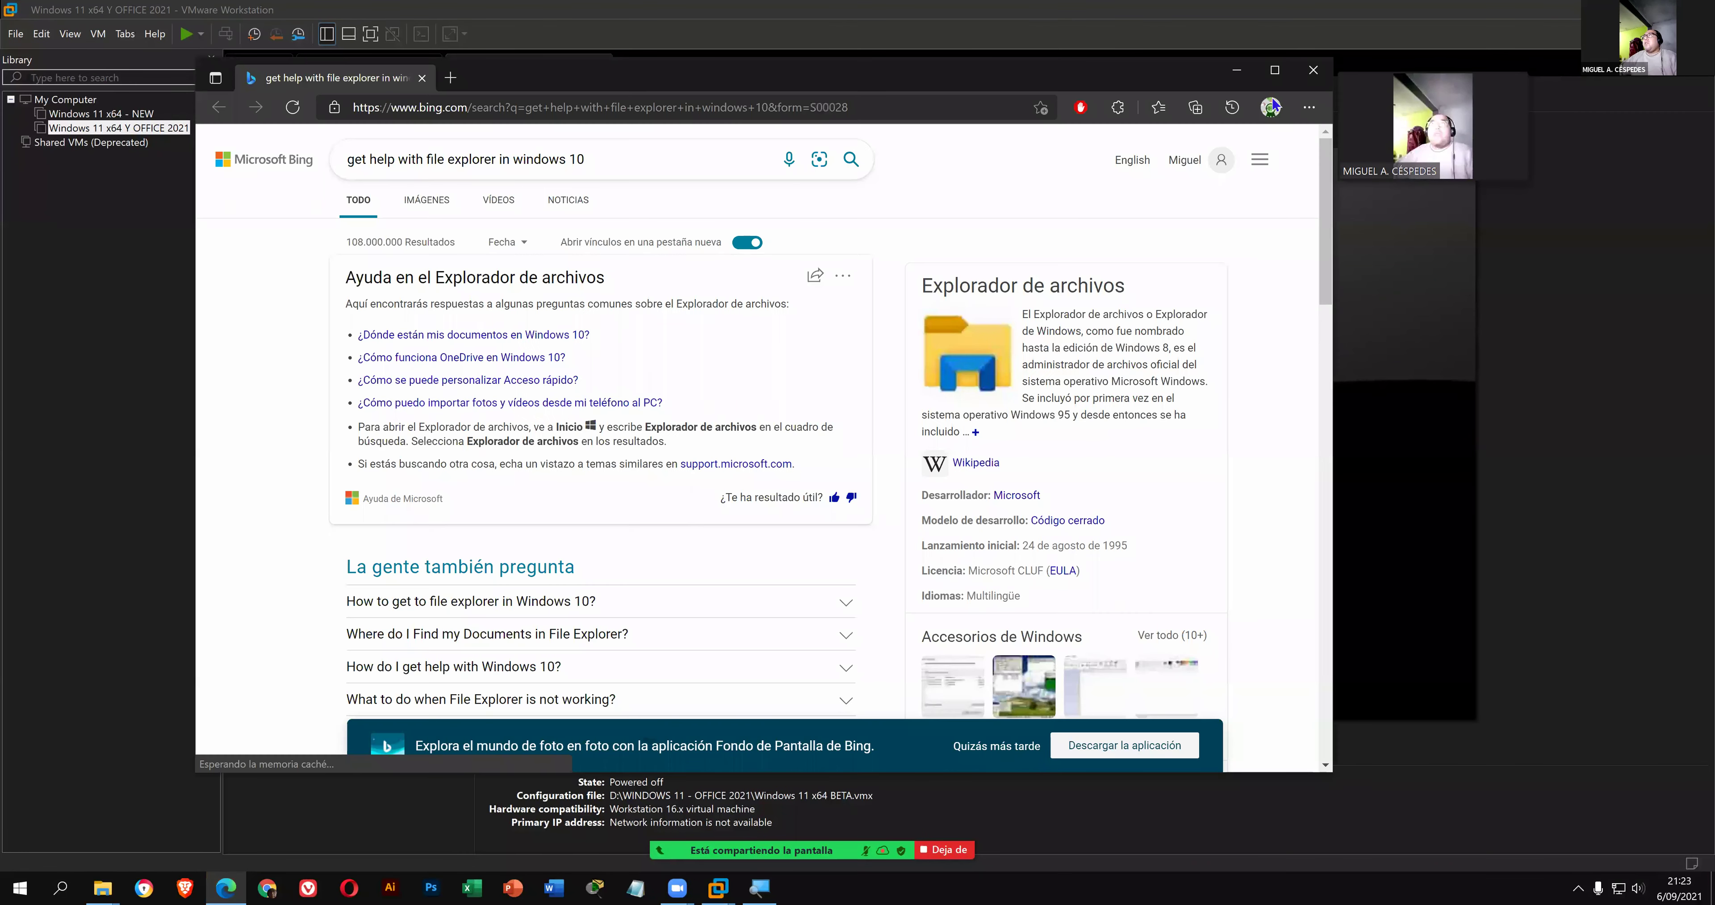
click(1312, 70)
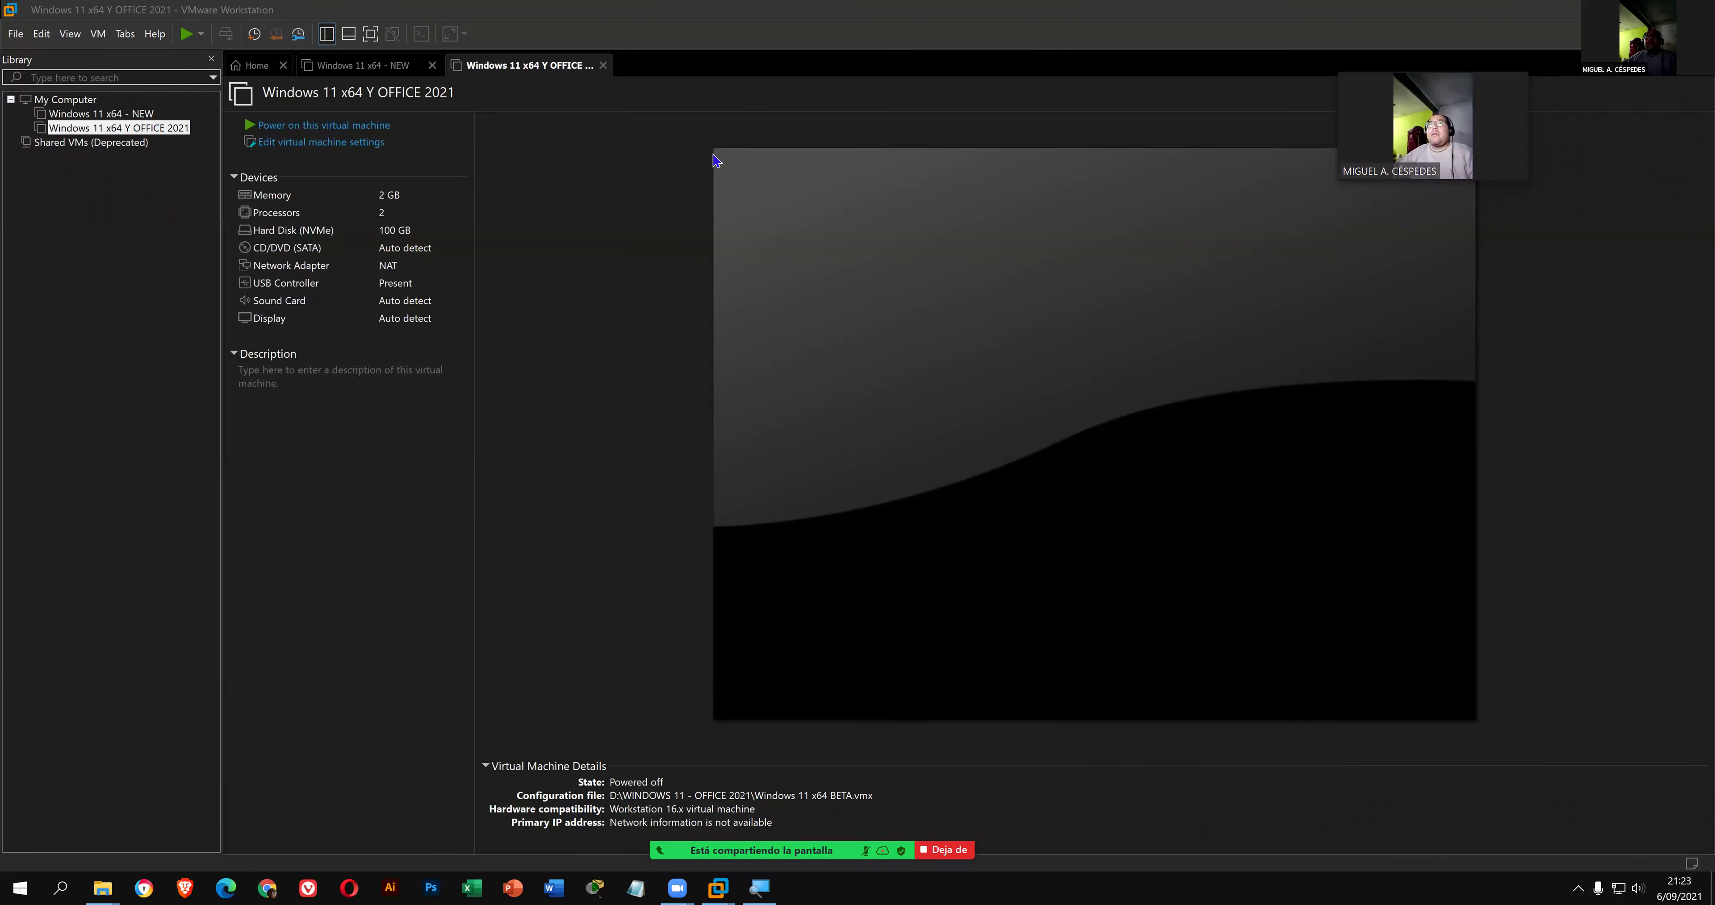
- Close the Windows 11 x64 Y OFFICE 2021 tab and compact the hard disk of the Windows 11 x64 - NEW virtual machine
click(604, 65)
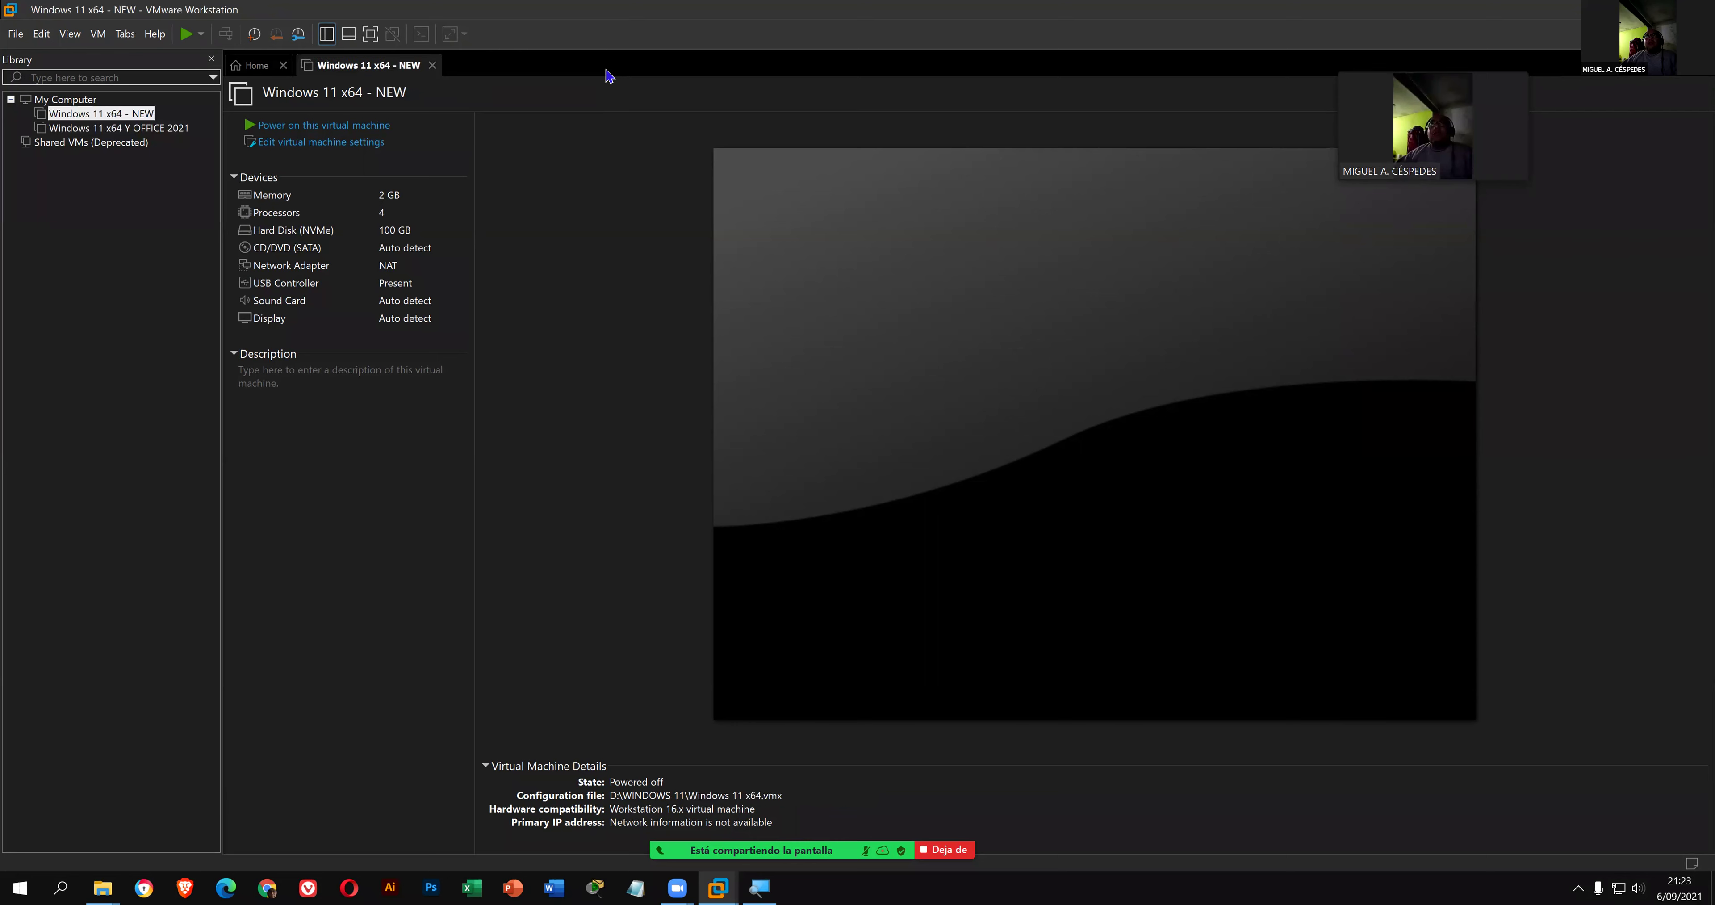
click(374, 149)
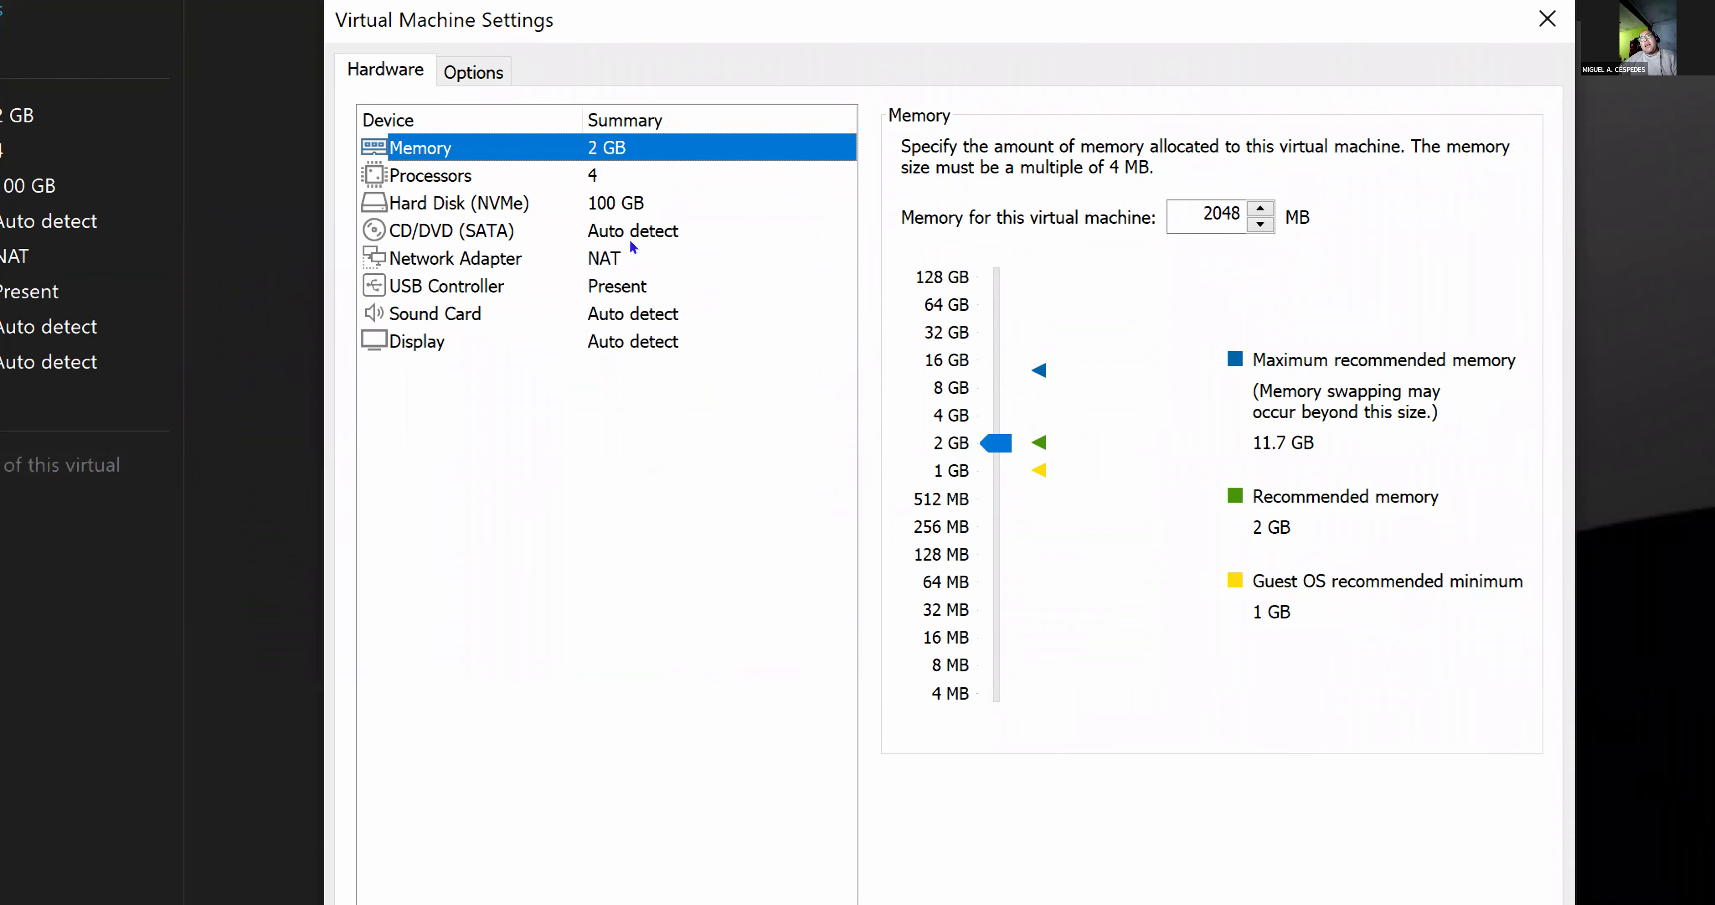
key(Down)
key(Down)
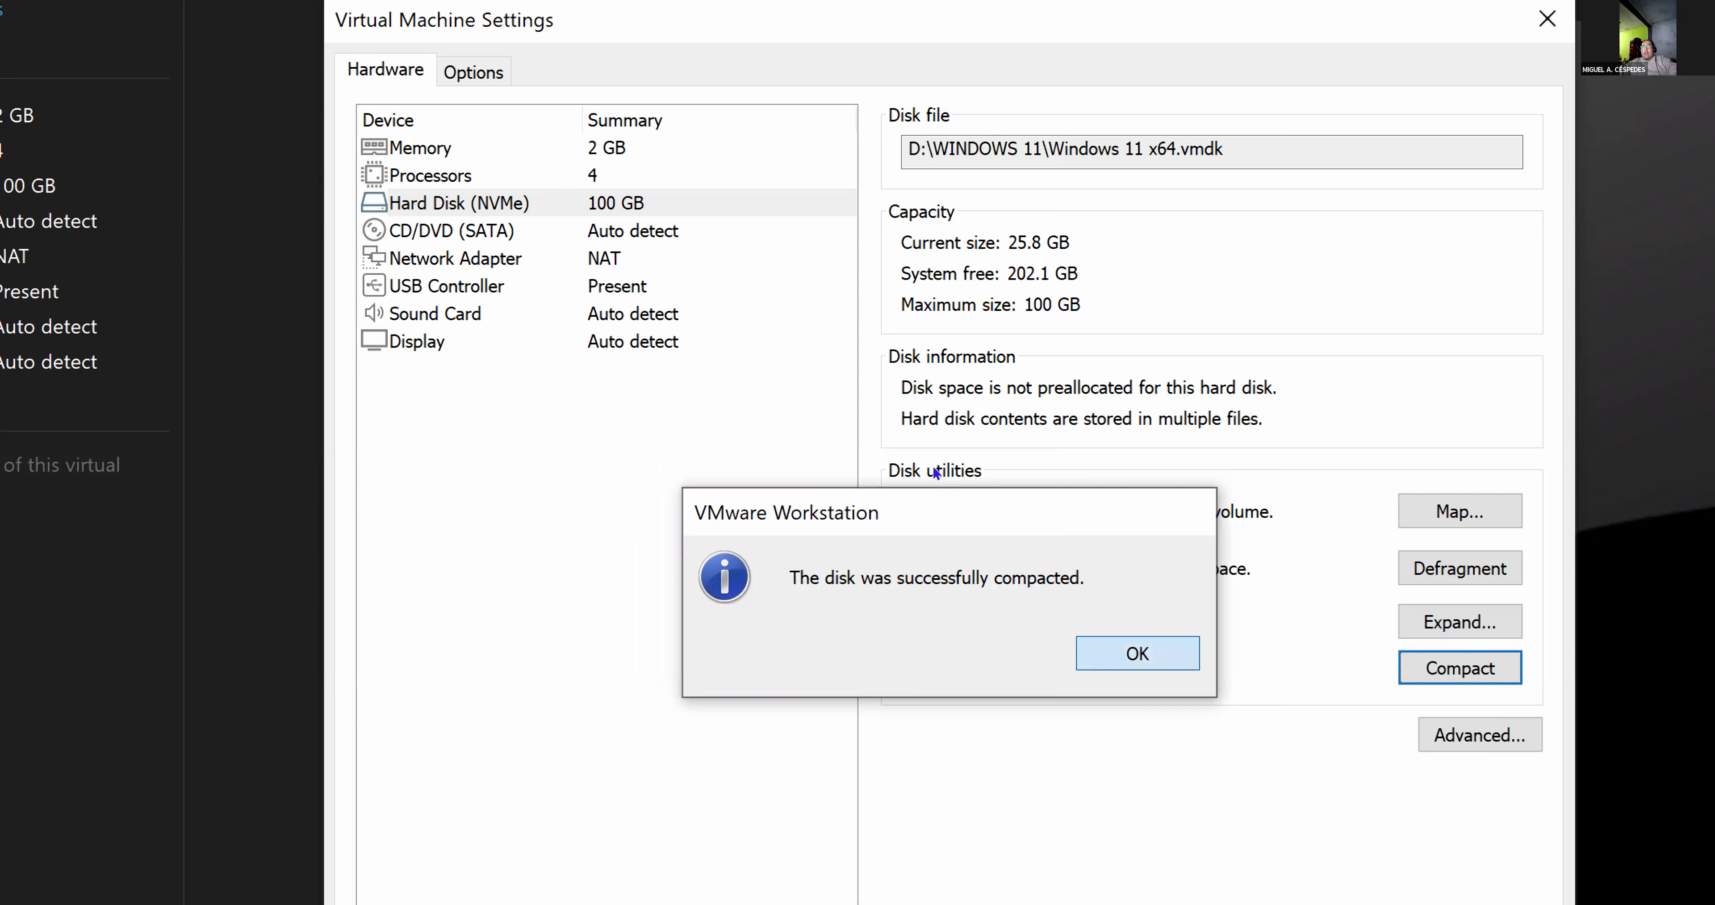
key(Return)
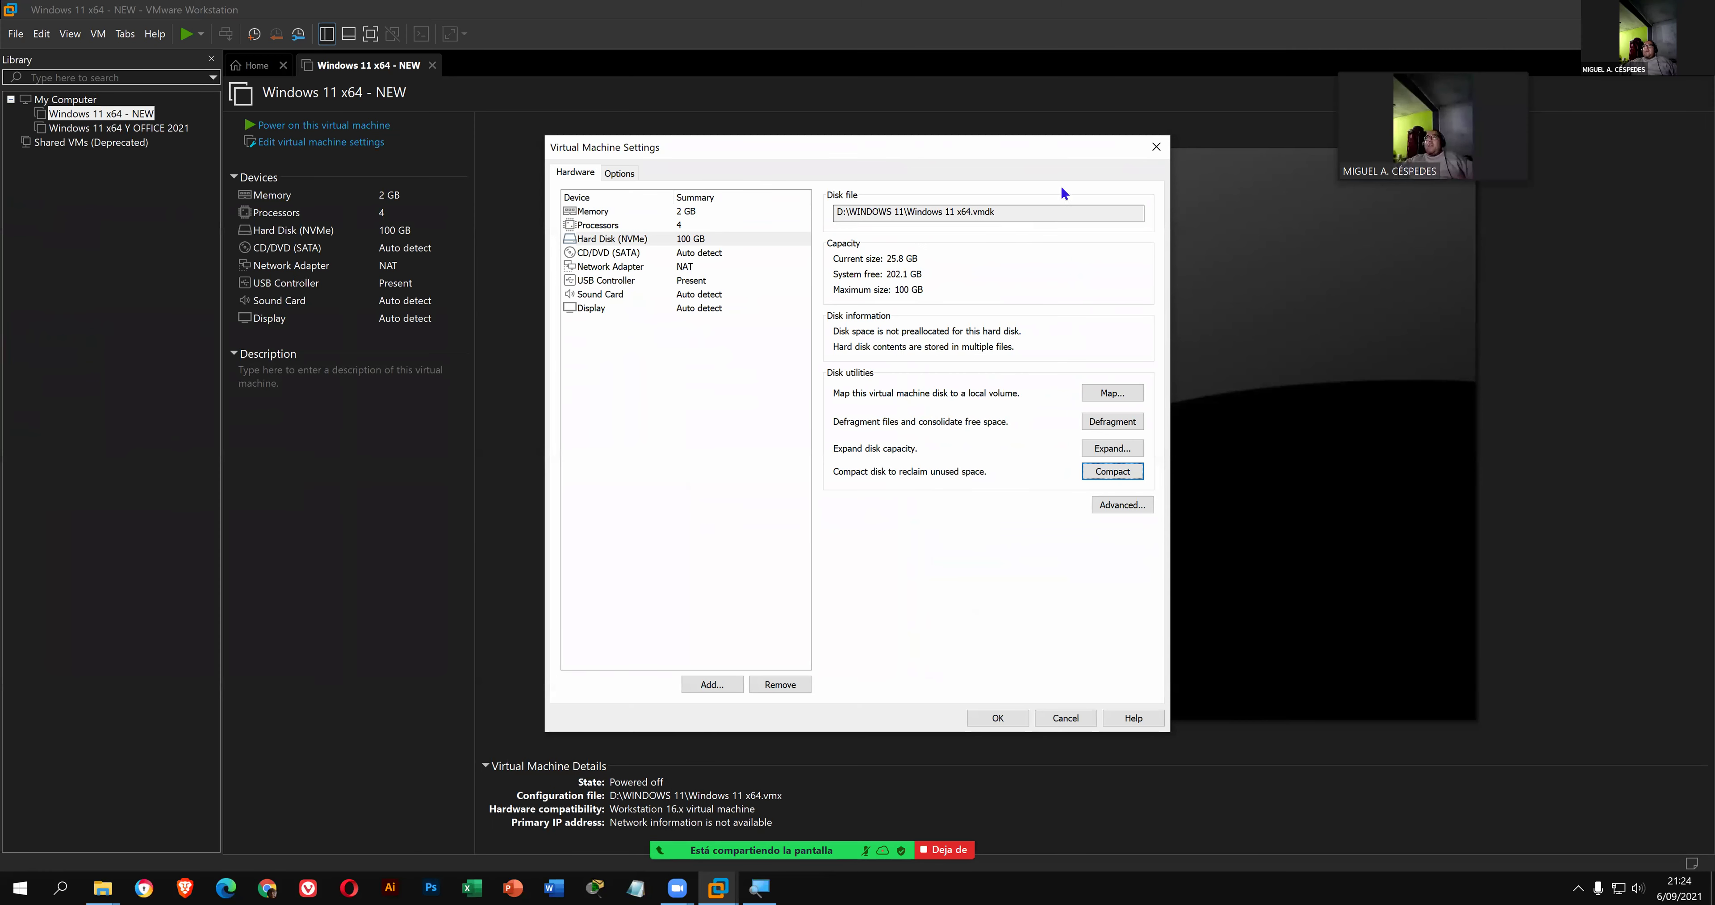
click(1156, 147)
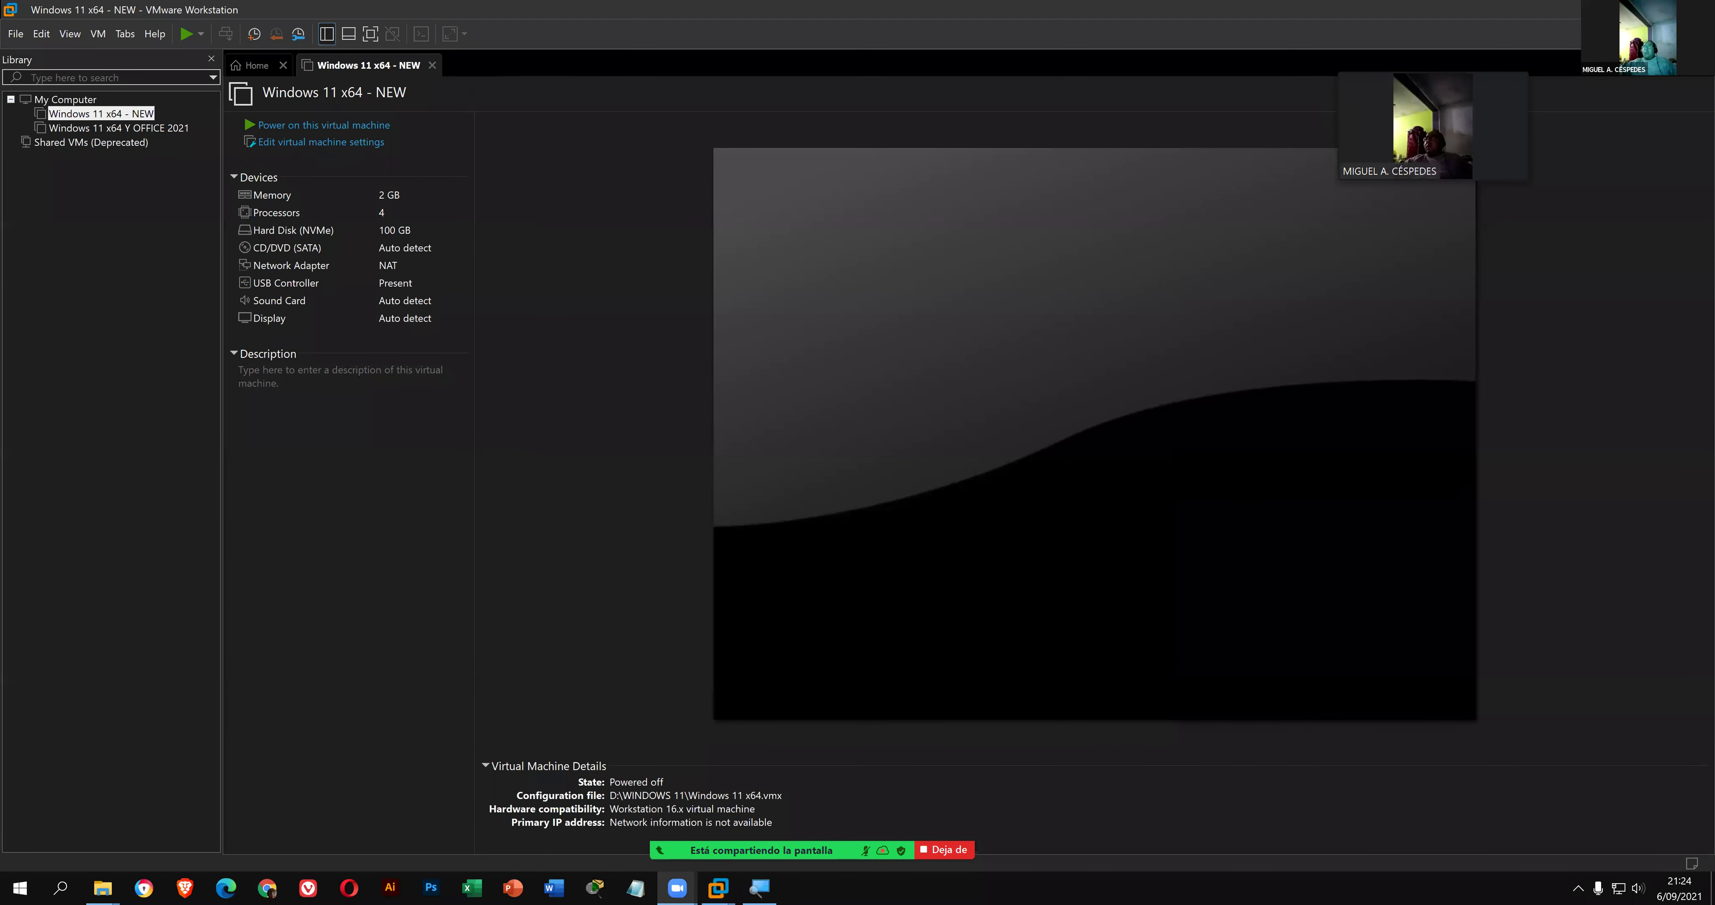
- Show the host desktop, reopen drive SOFTWARE 2021 (D:) in File Explorer, and show the properties of the WINDOWS 11 - OFFICE 2021 folder
key(super+d)
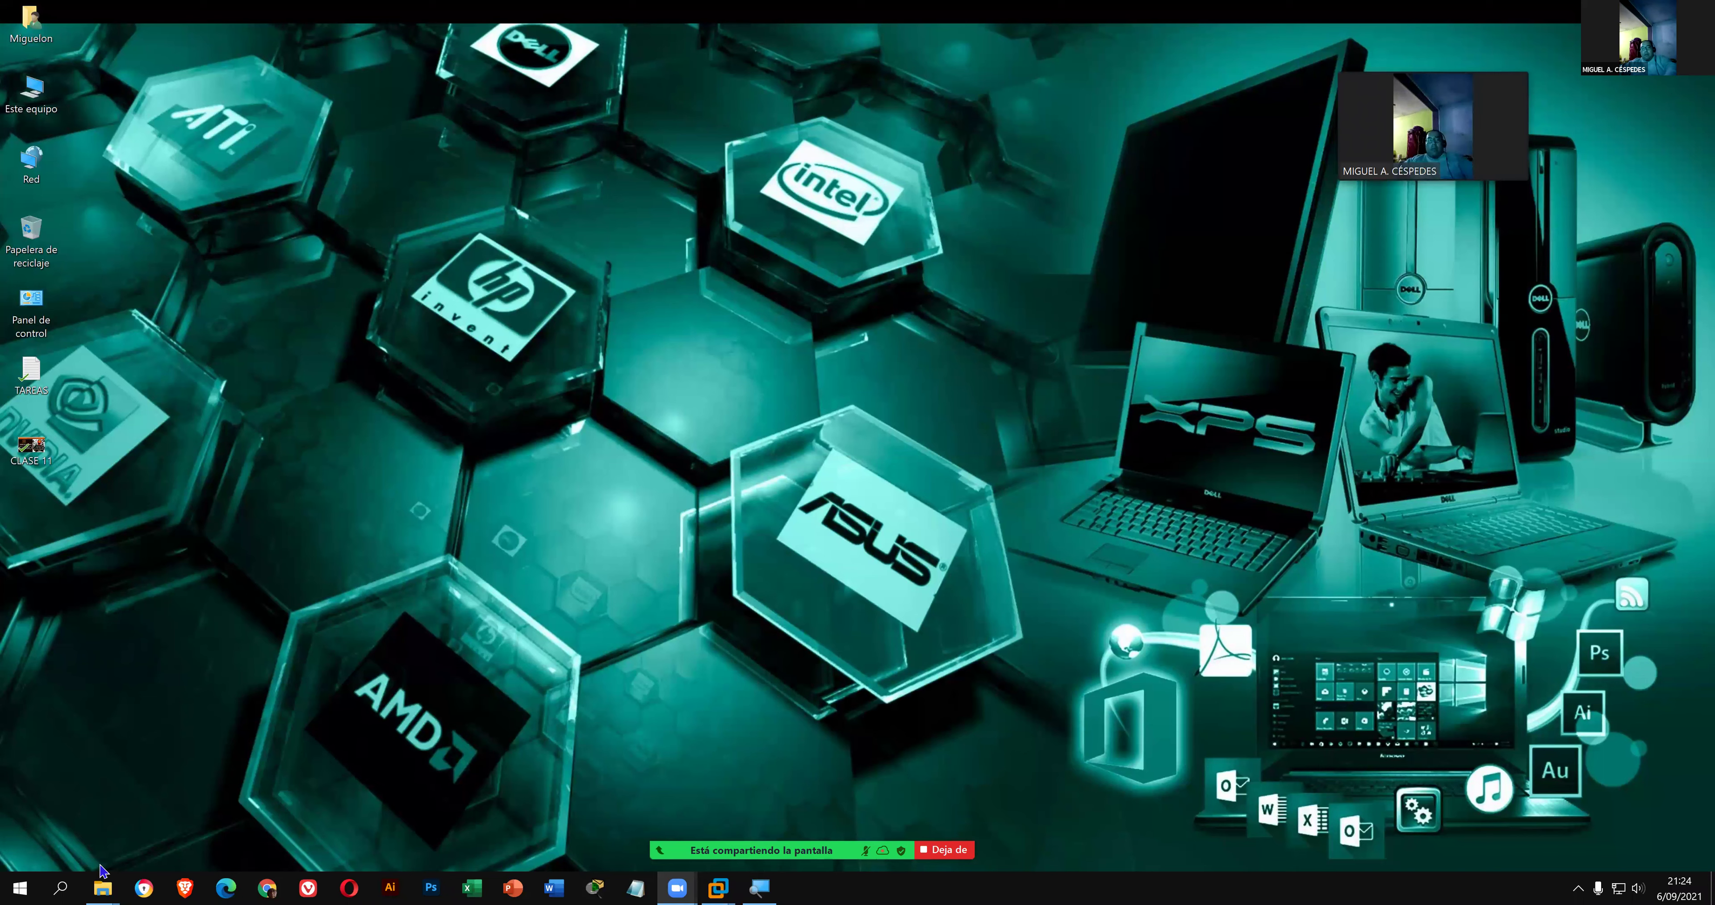
click(102, 888)
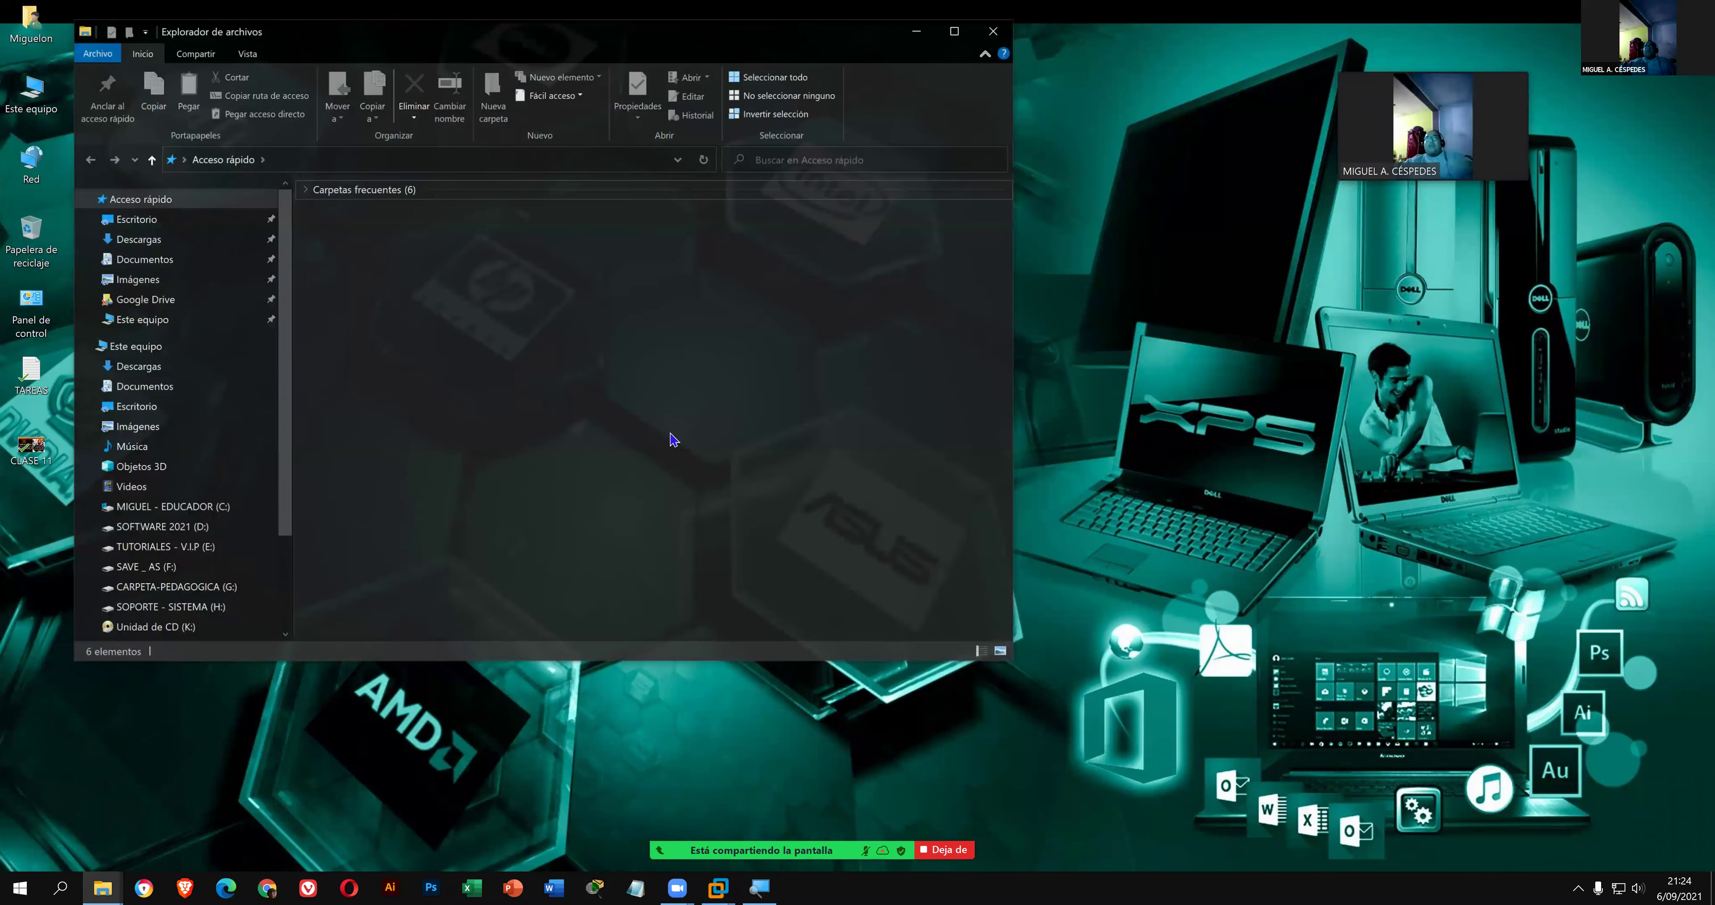
click(230, 351)
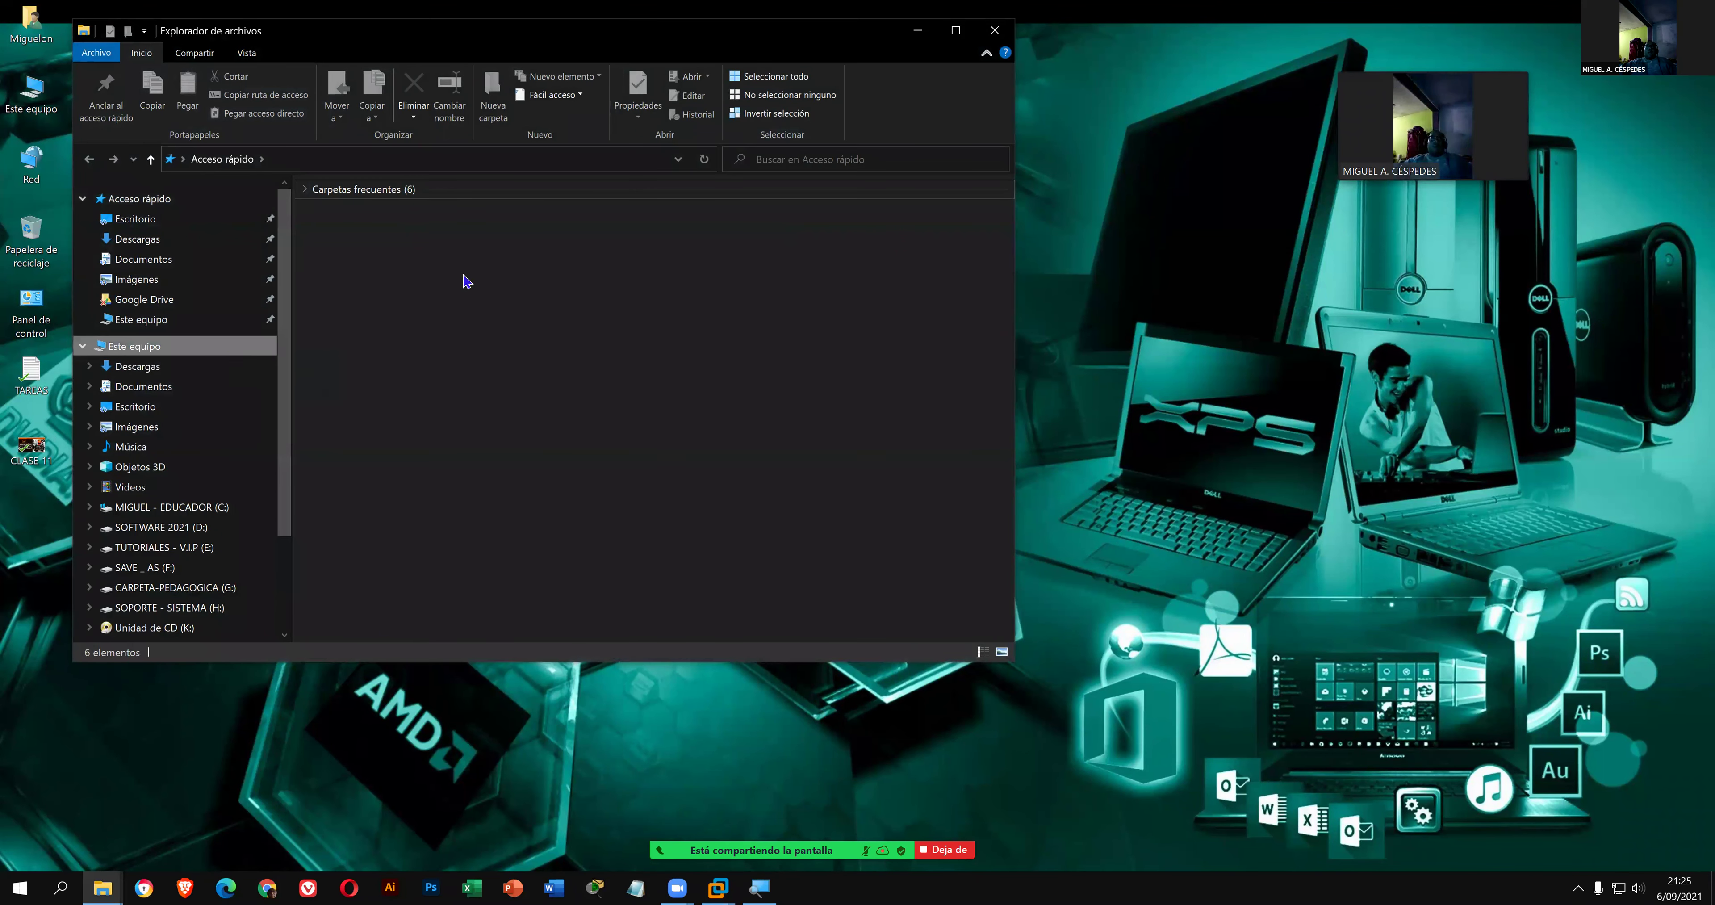
click(638, 257)
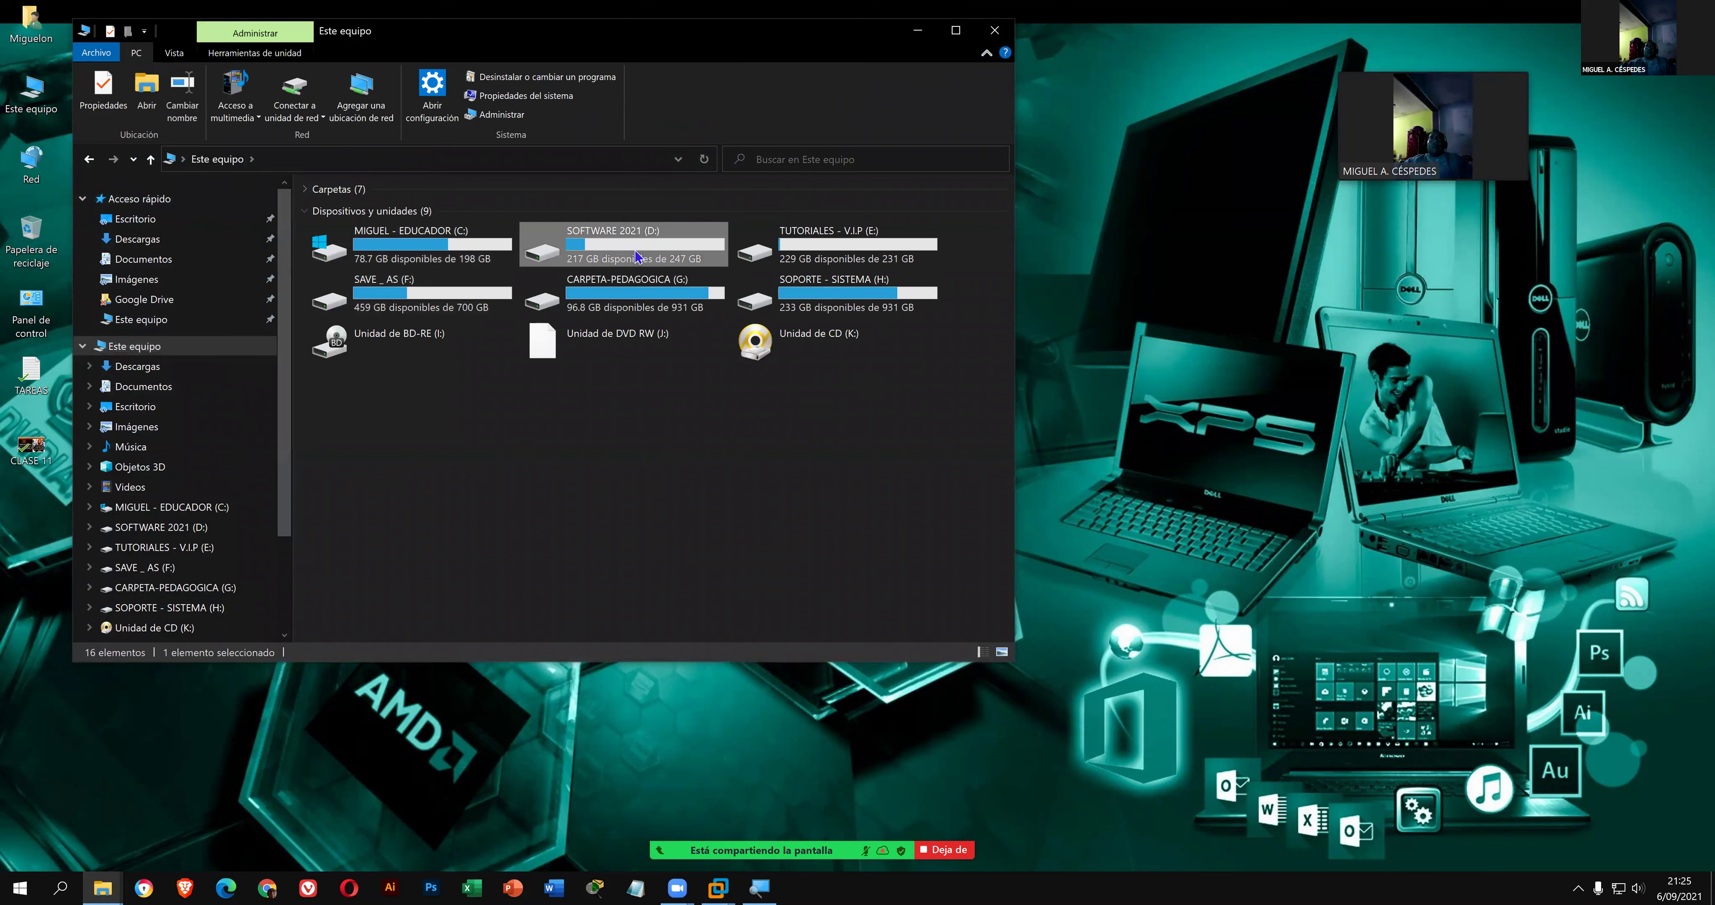
key(Return)
click(430, 248)
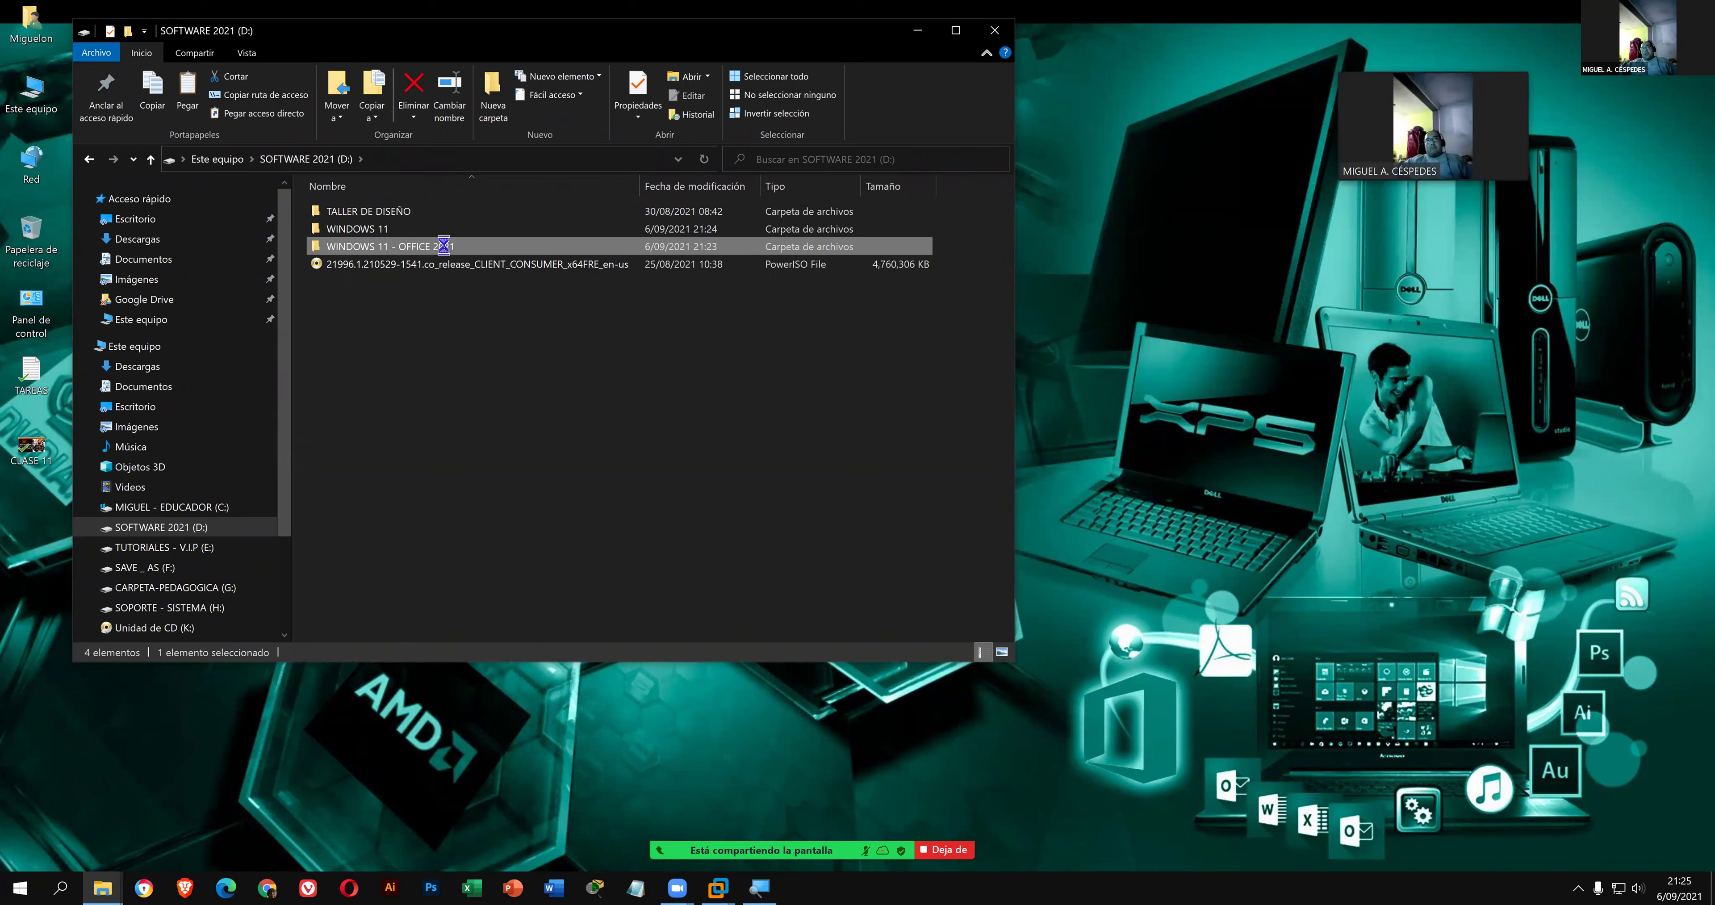
key(shift+F10)
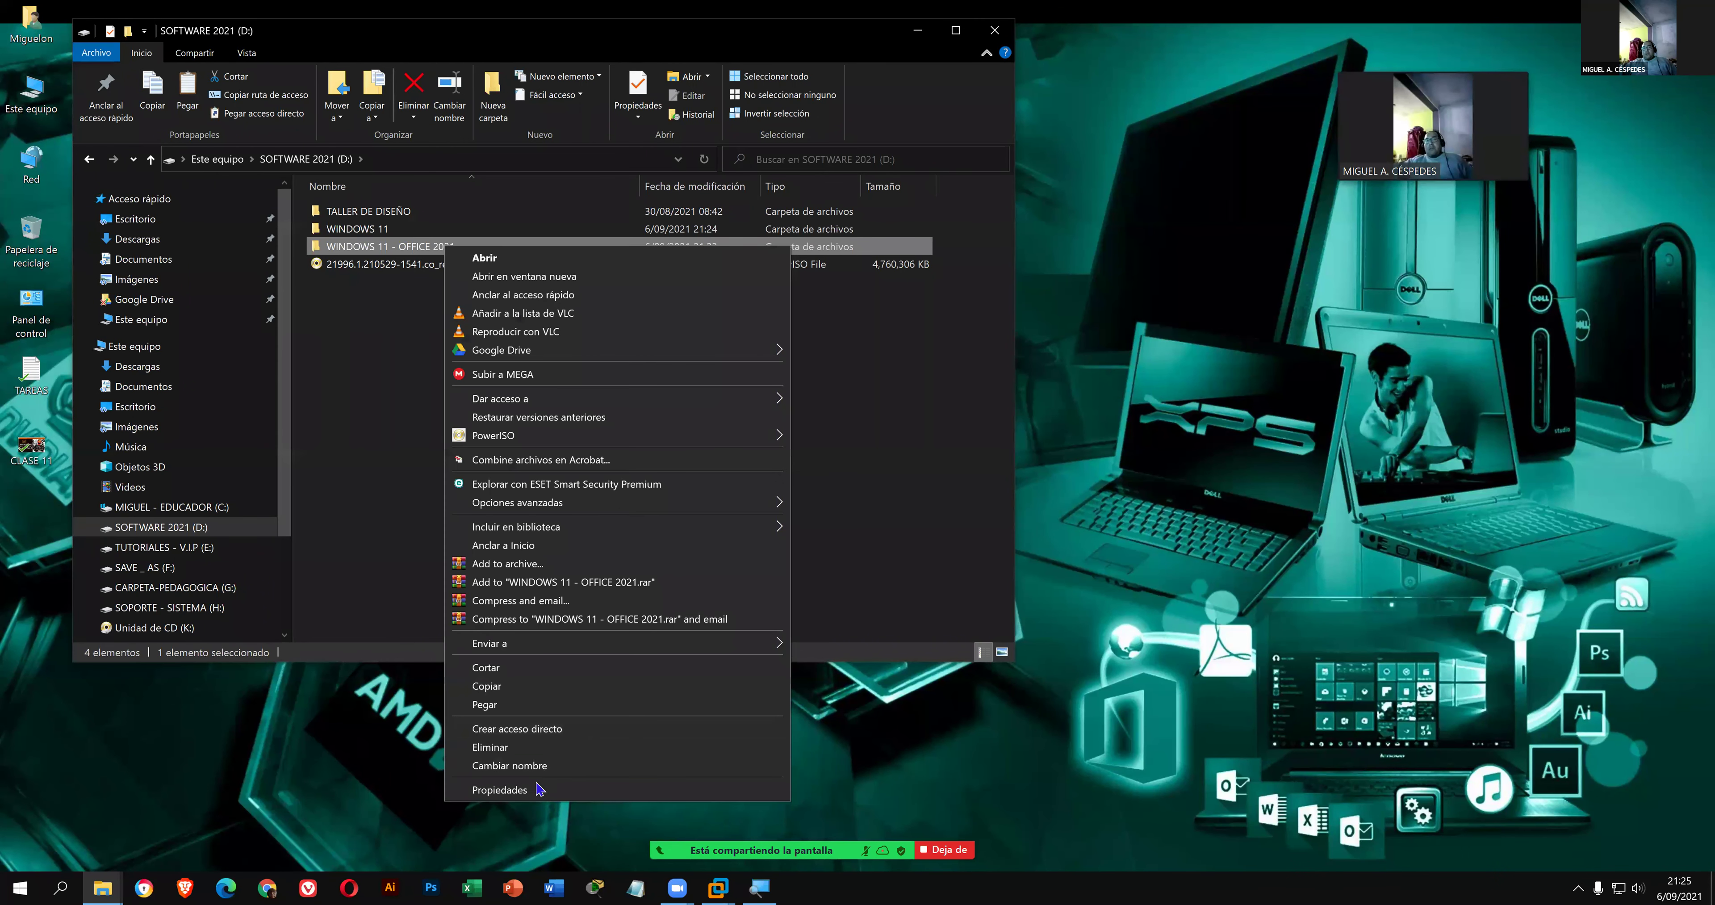
key(Return)
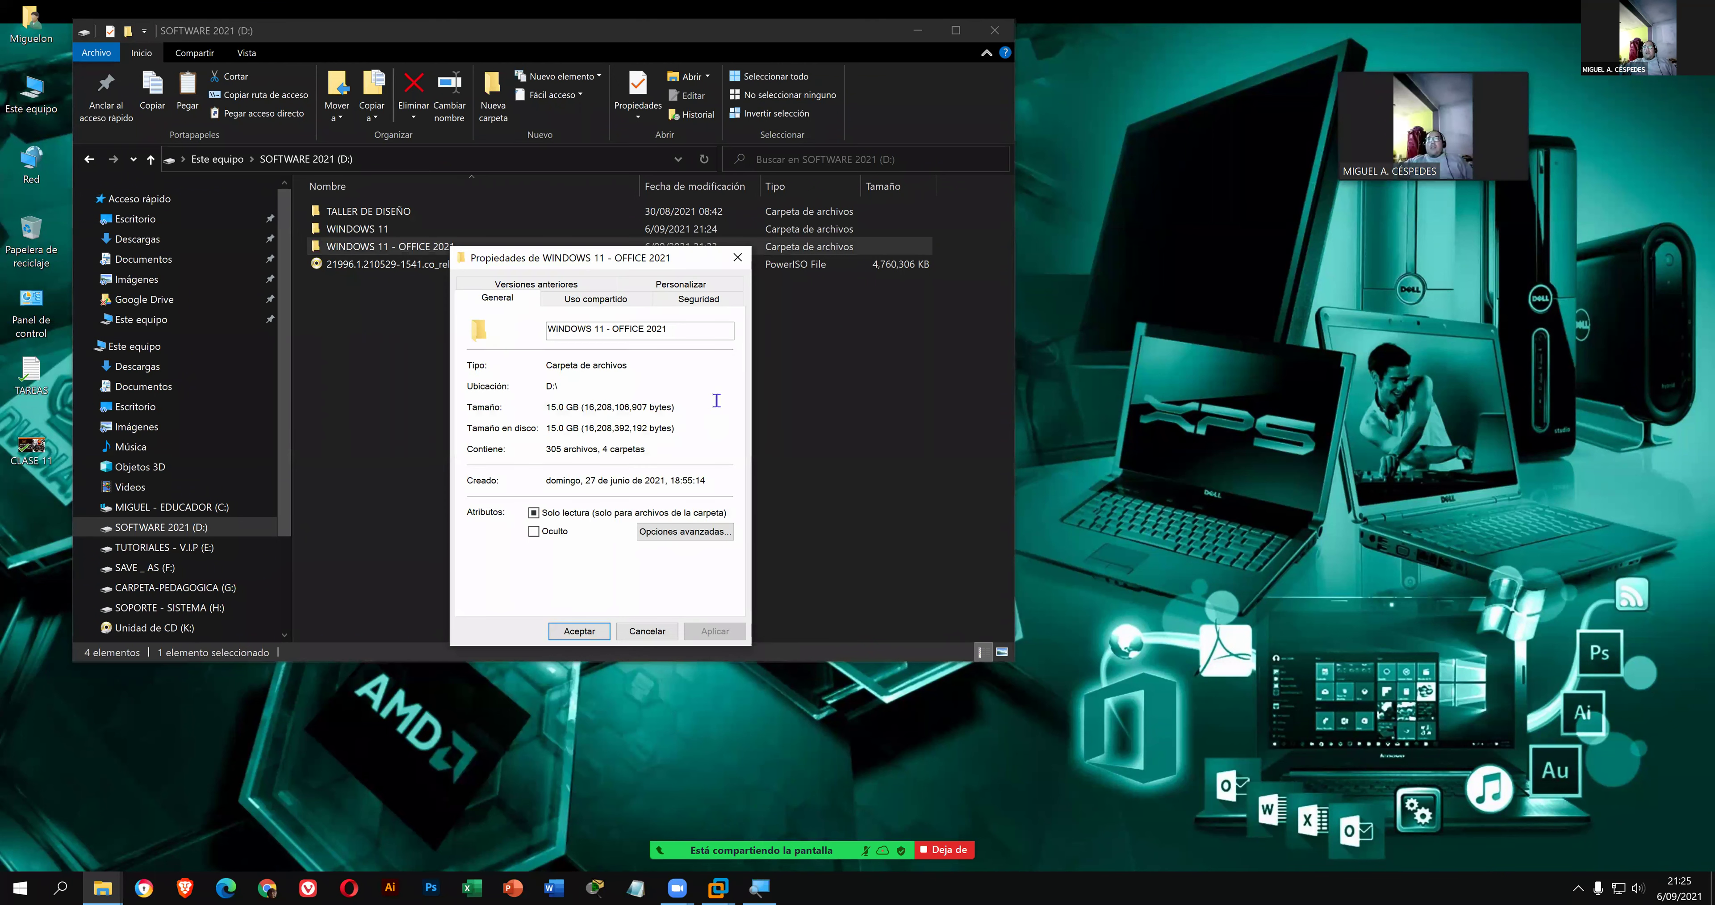
- Close the open properties window, show the properties of the WINDOWS 11 folder, and move them clear of the file list
click(745, 263)
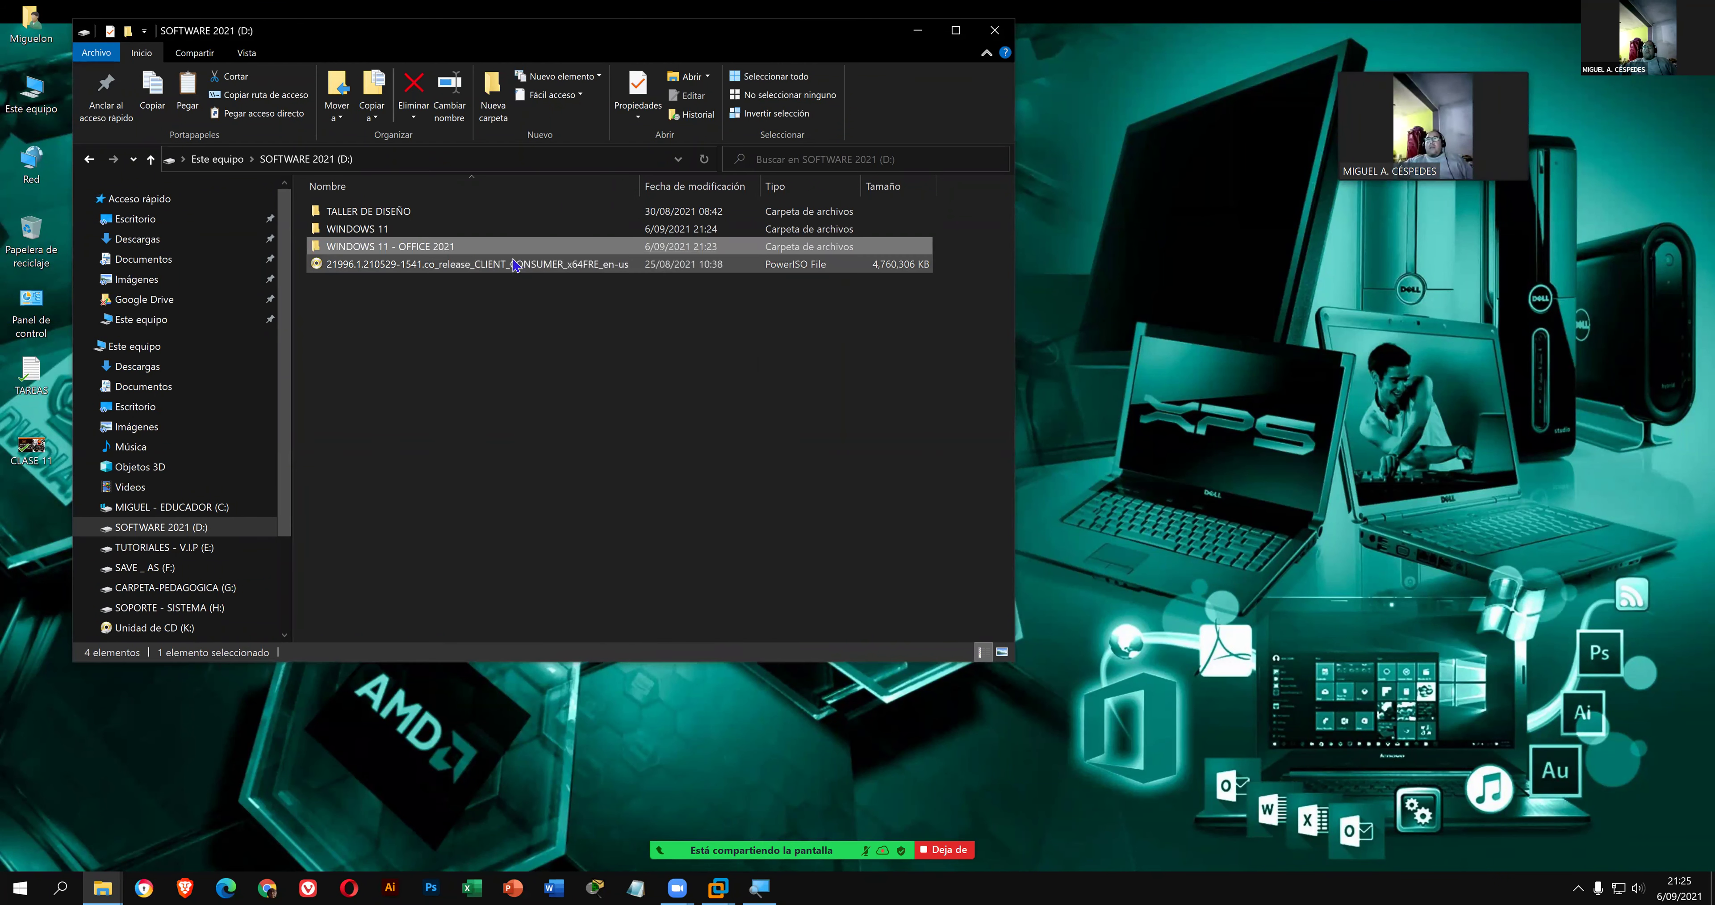
right_click(385, 232)
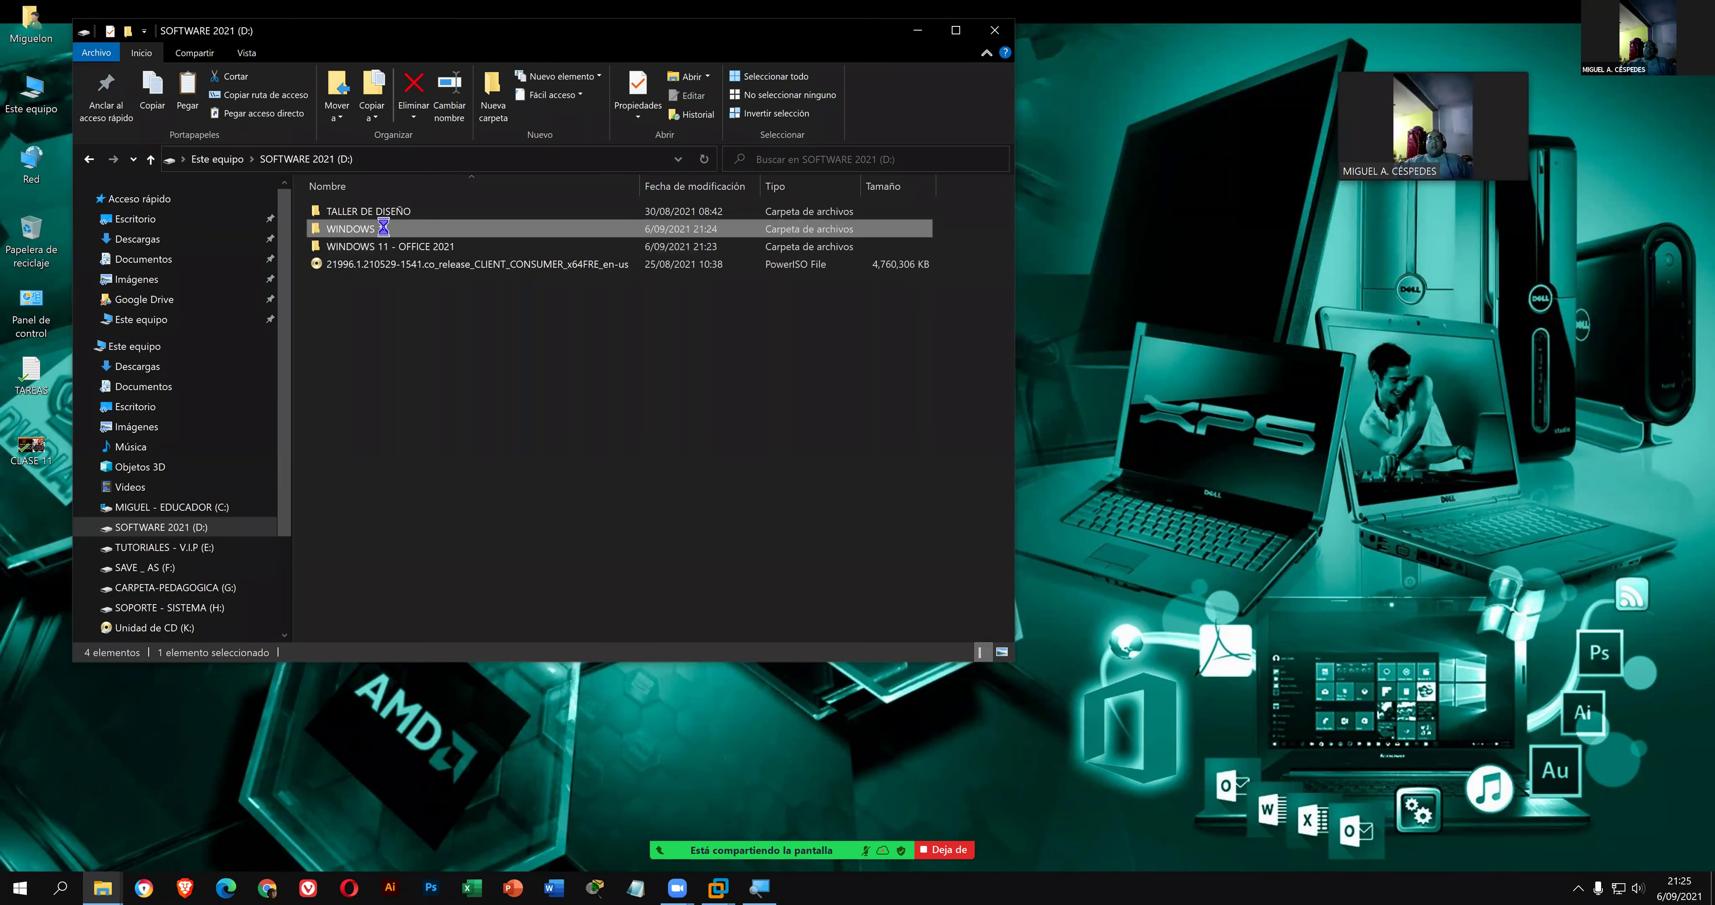
key(Escape)
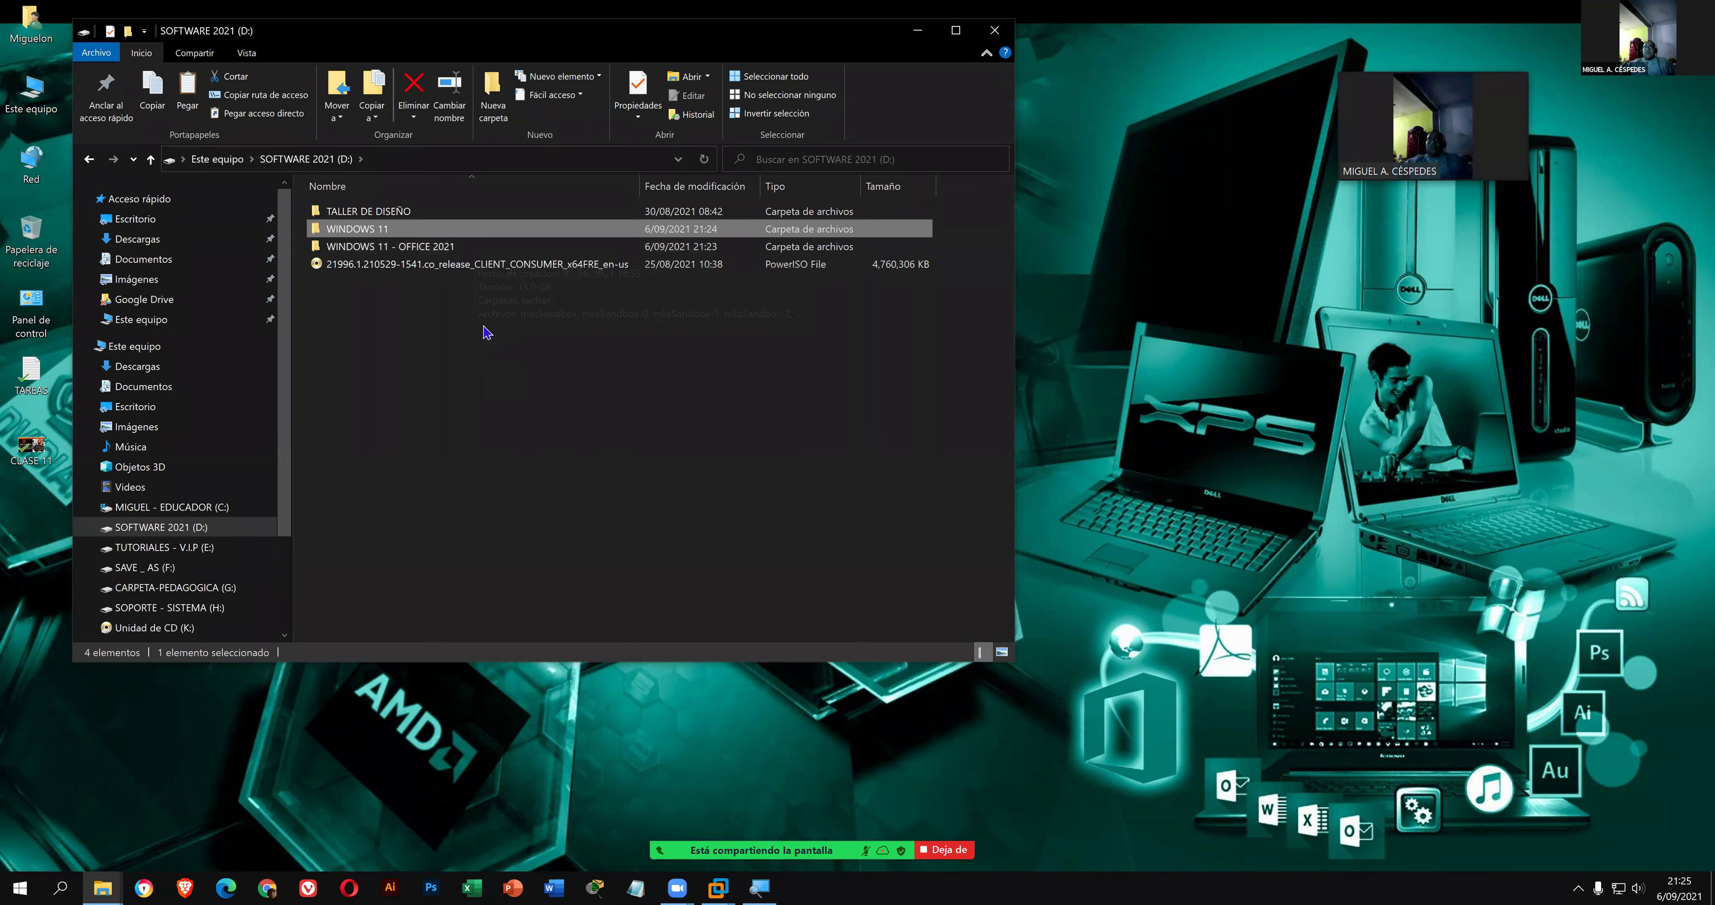
right_click(402, 231)
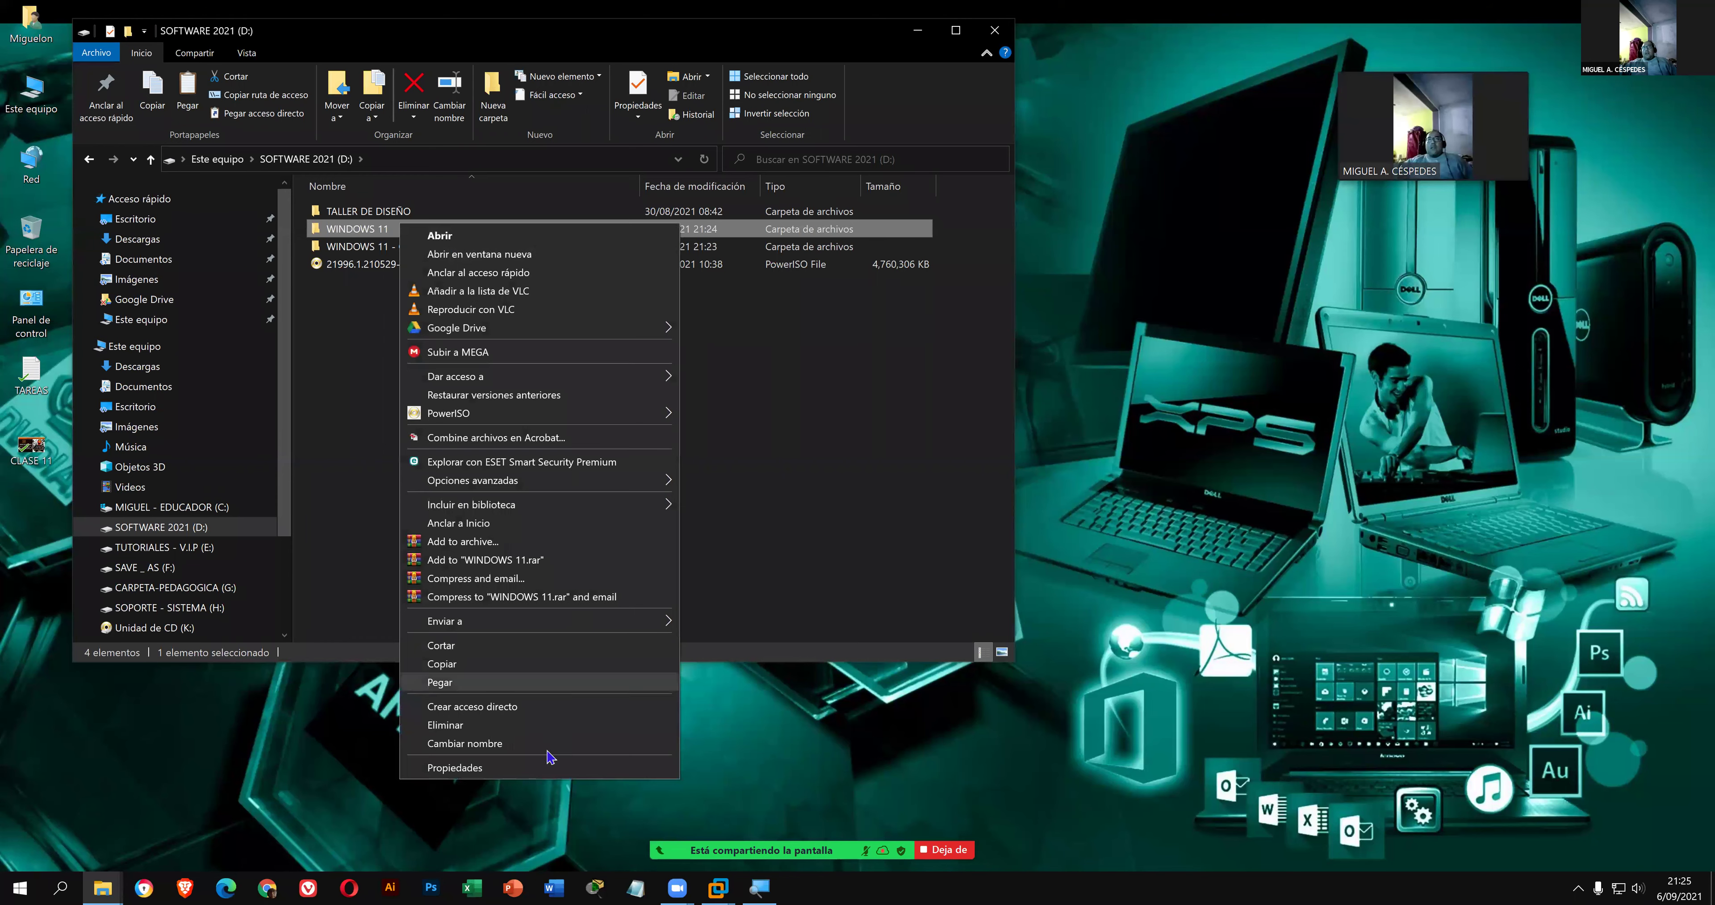
click(565, 767)
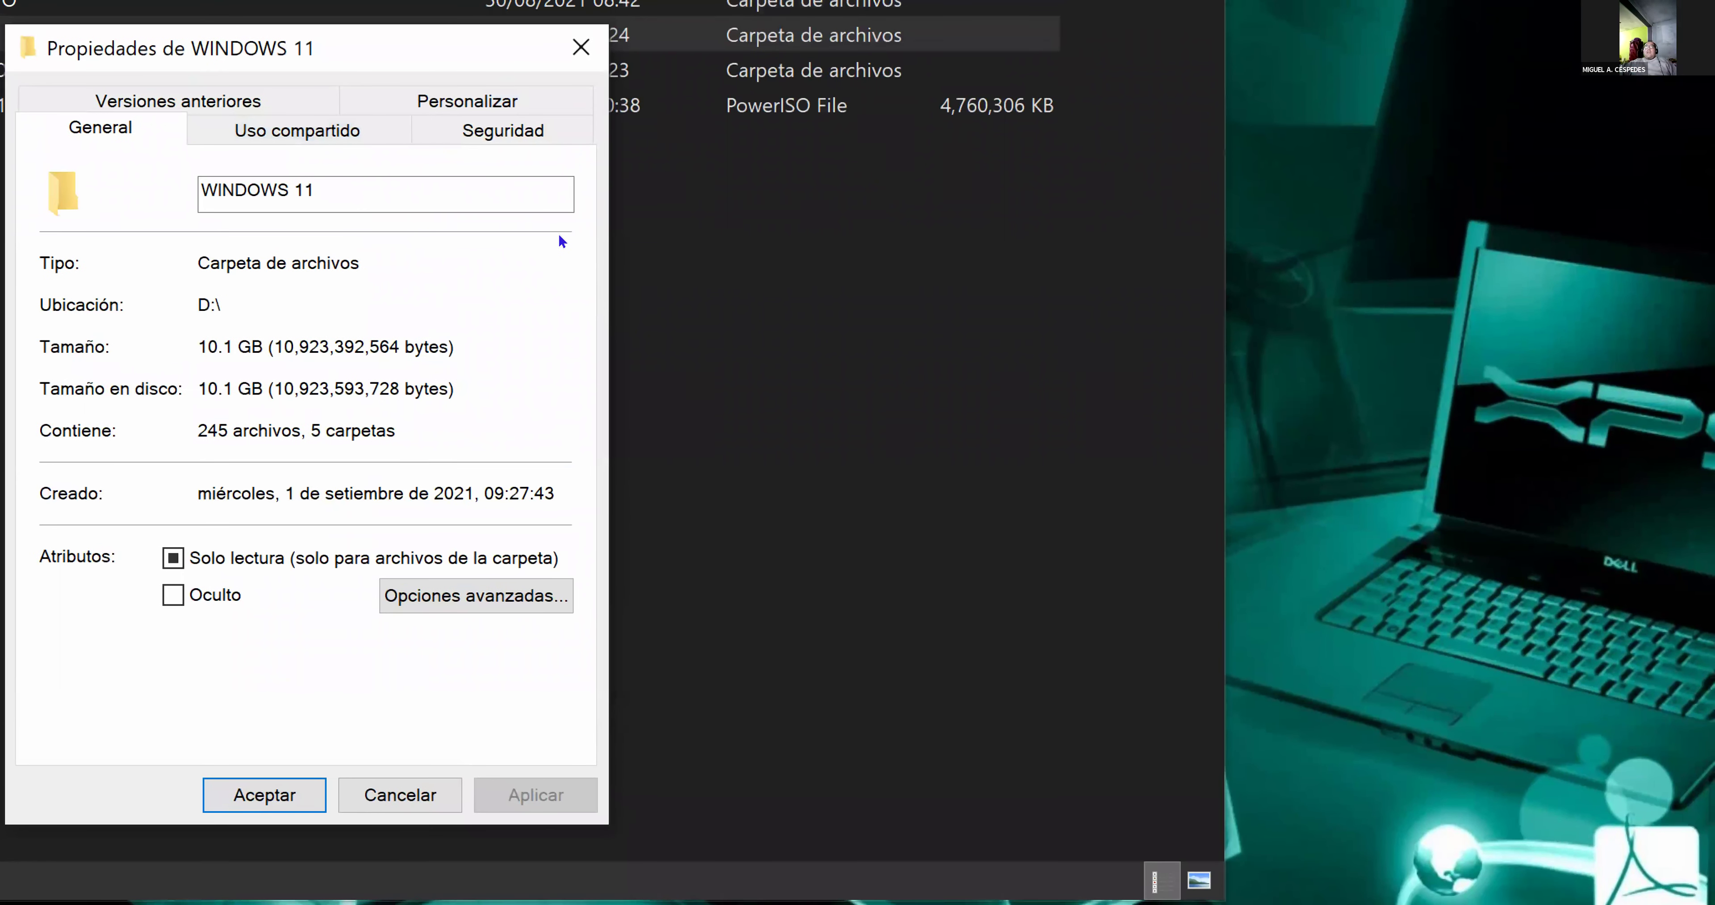
key(super+Right)
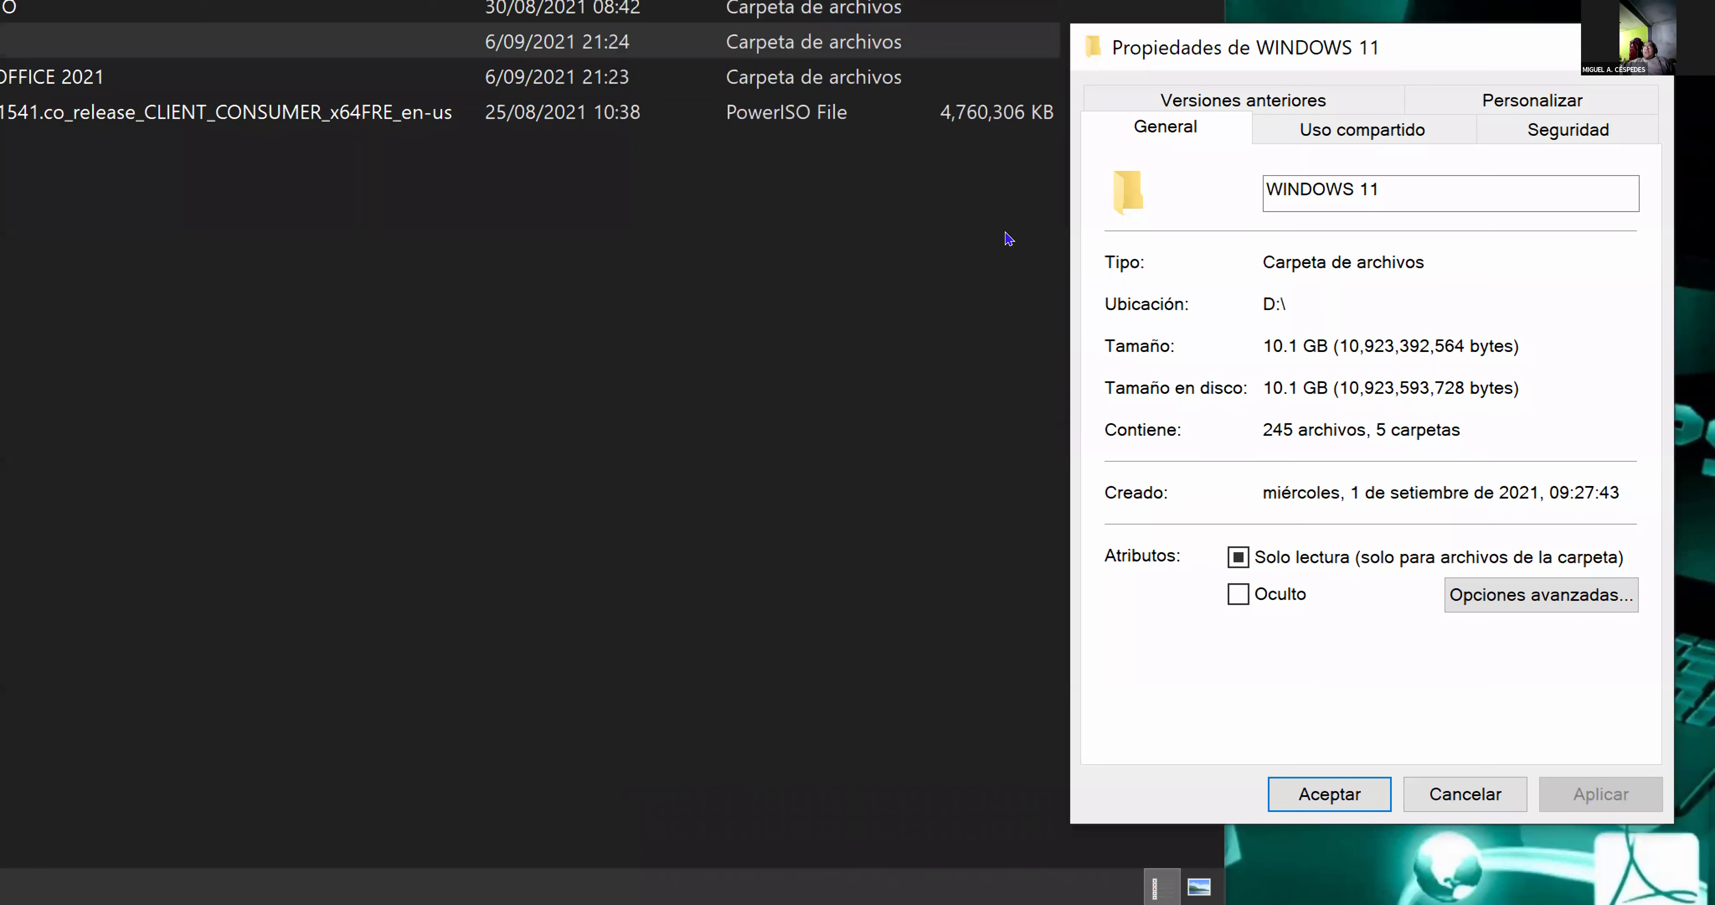
key(super+Right)
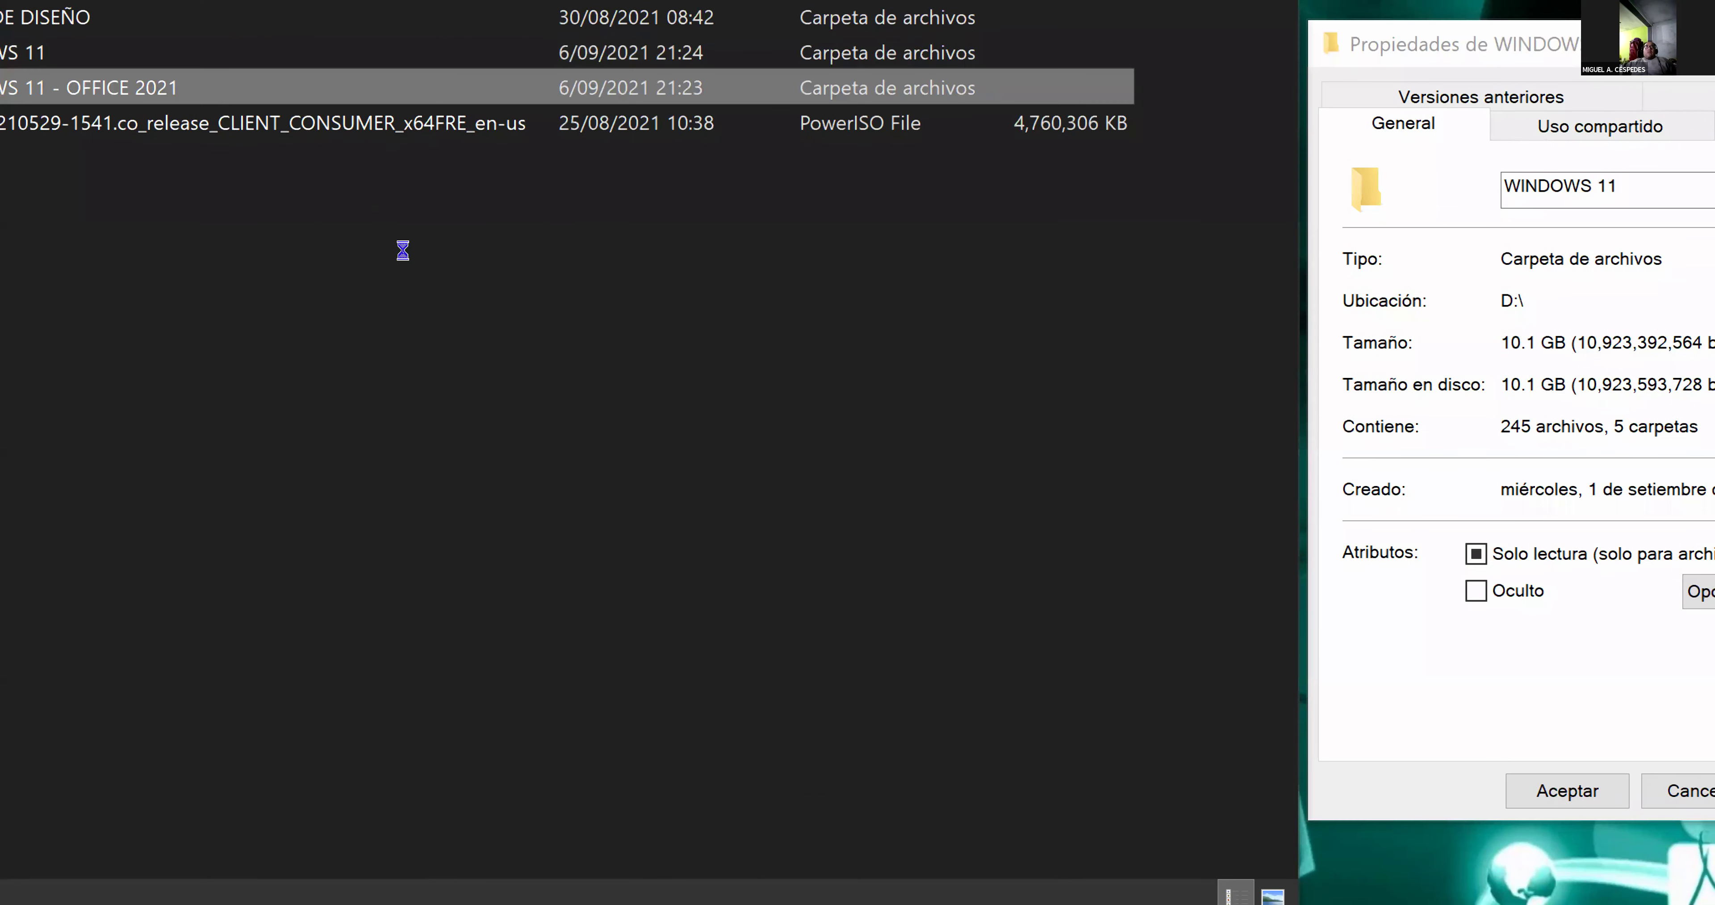
- Open the properties of the WINDOWS 11 - OFFICE 2021 folder beside those of WINDOWS 11 to compare their sizes
key(shift+F10)
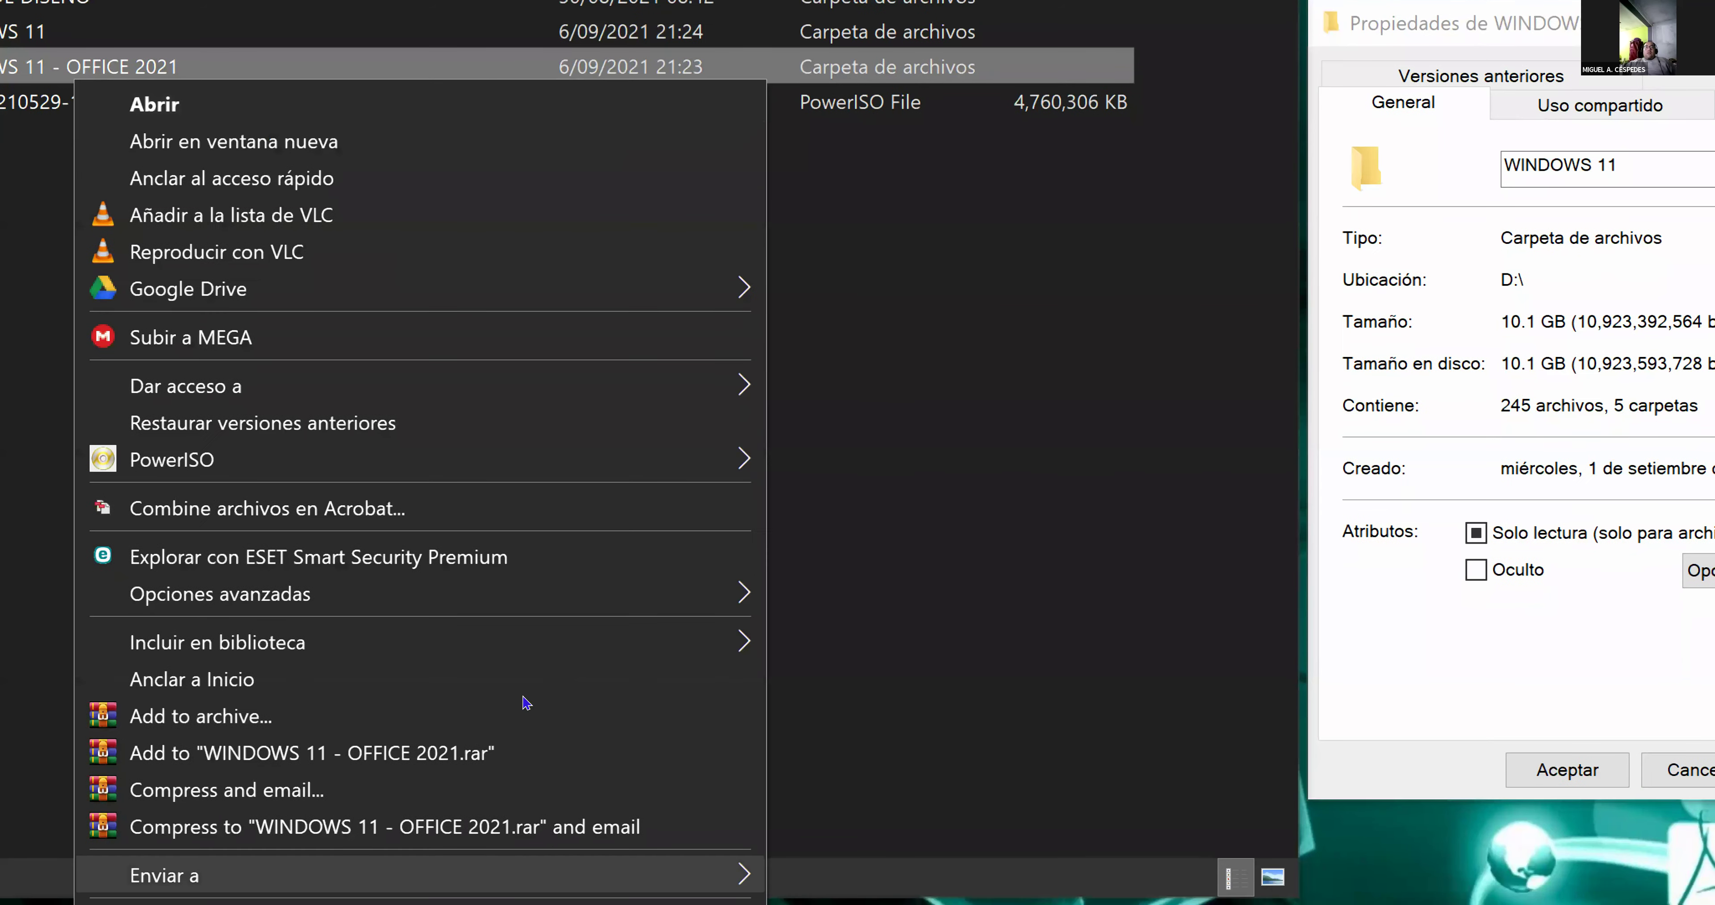
key(Up)
key(Up)
key(Up)
key(Up)
key(Down)
key(Down)
key(Down)
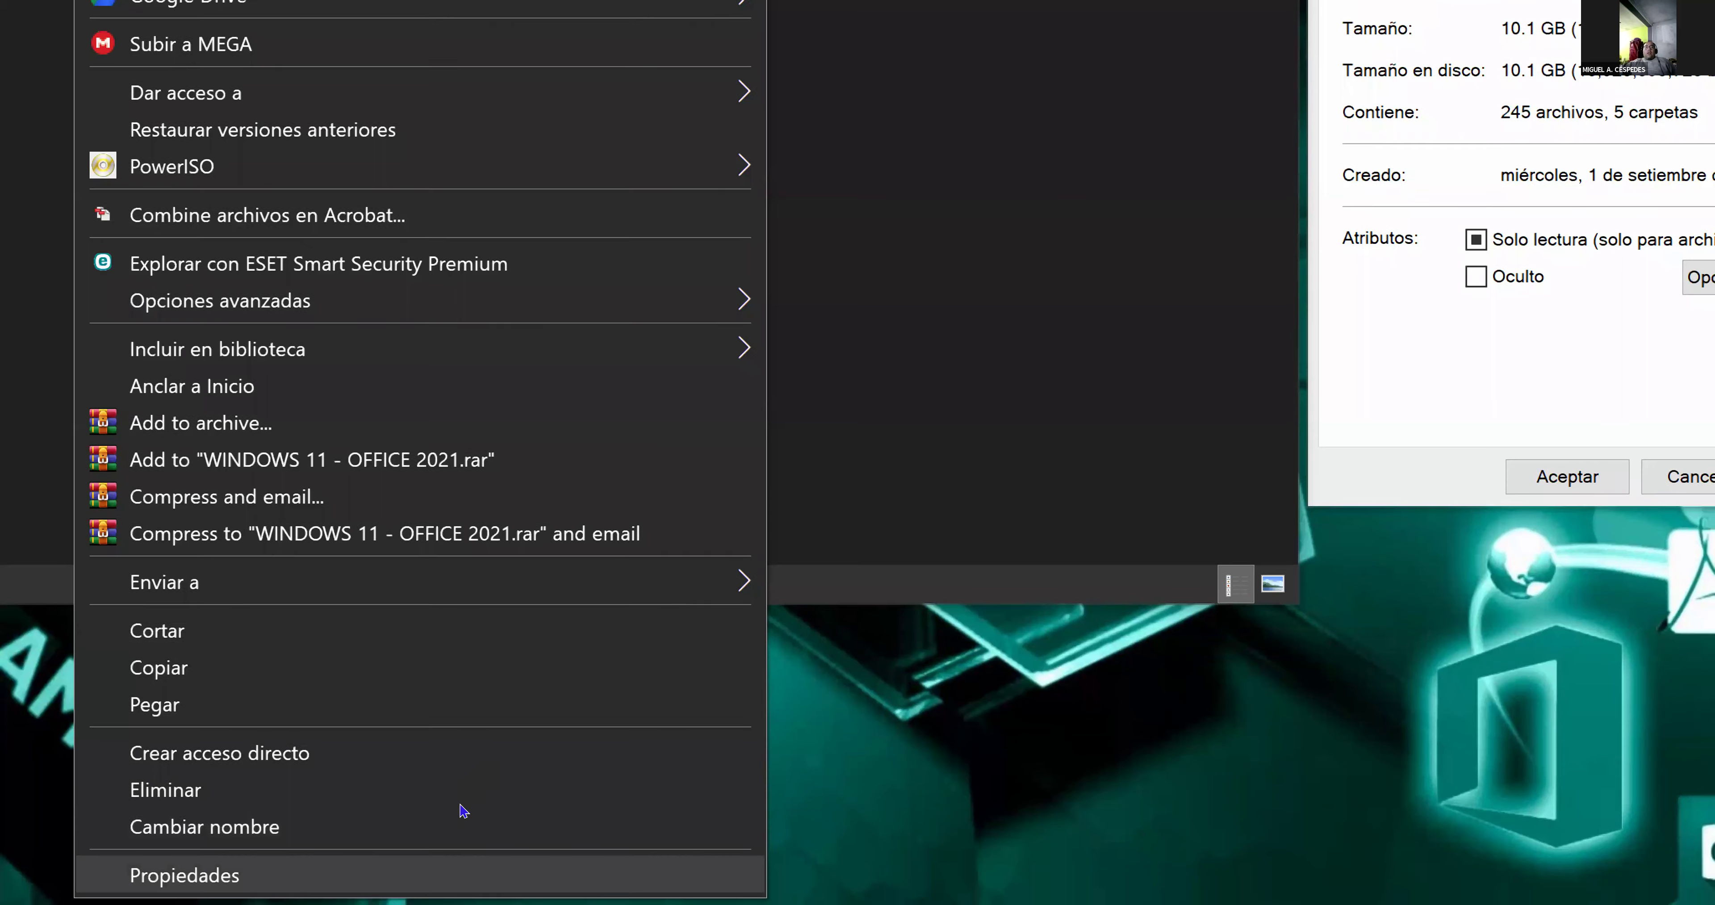
key(Return)
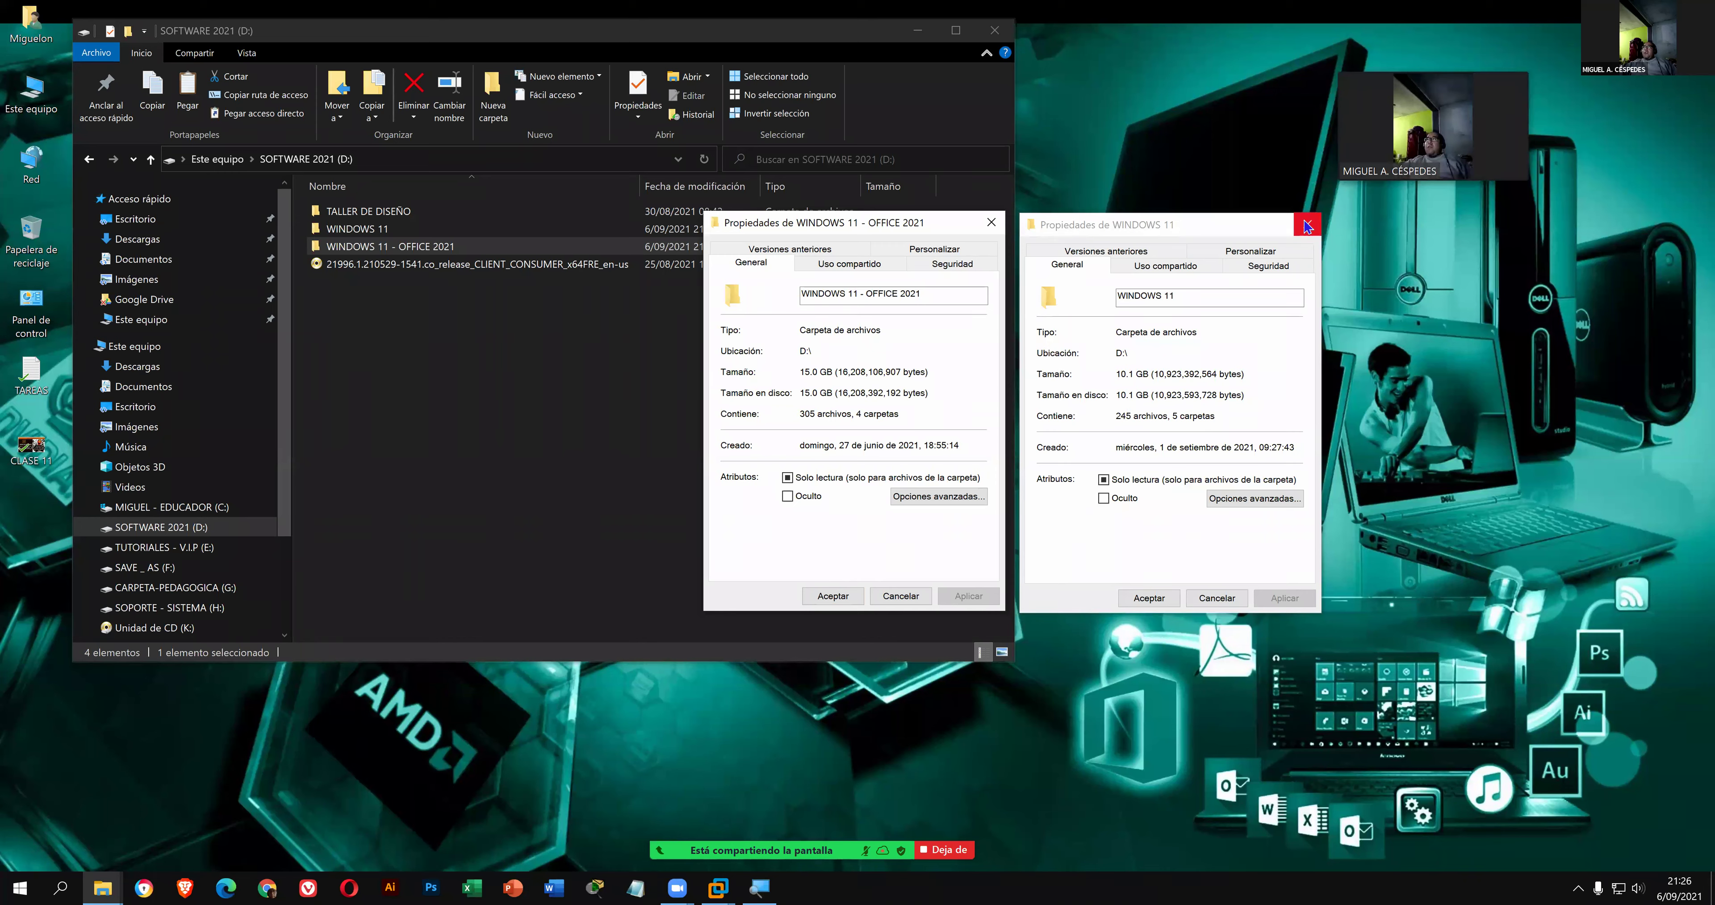
- Close both folder properties windows and show the host desktop
click(1307, 226)
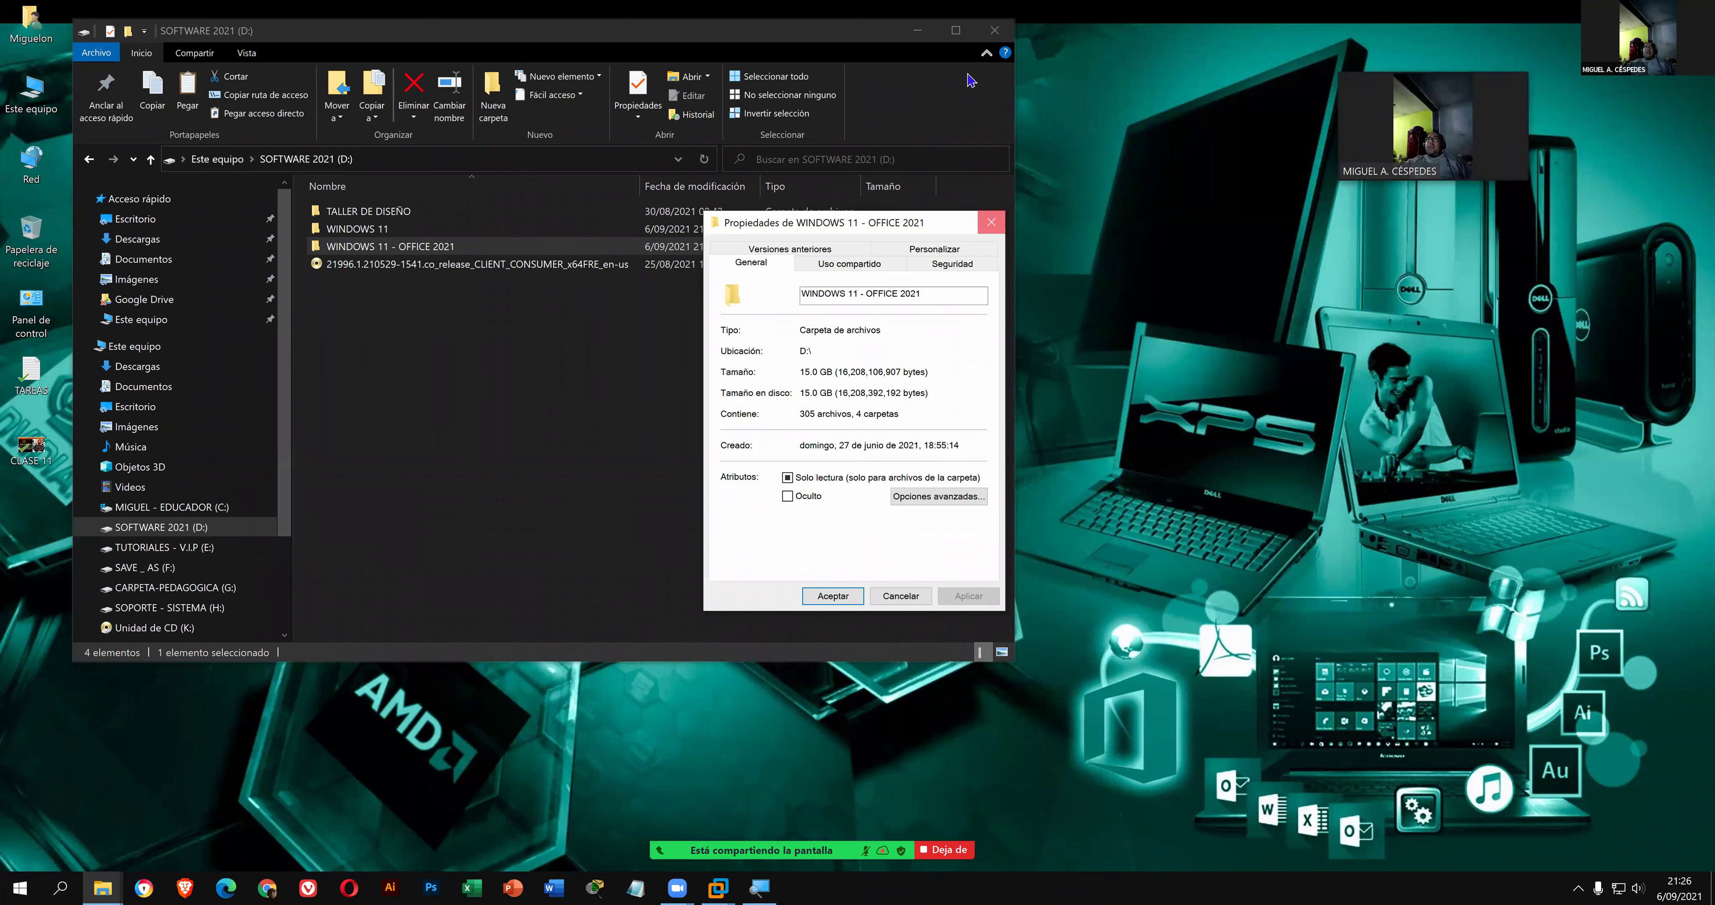
key(Escape)
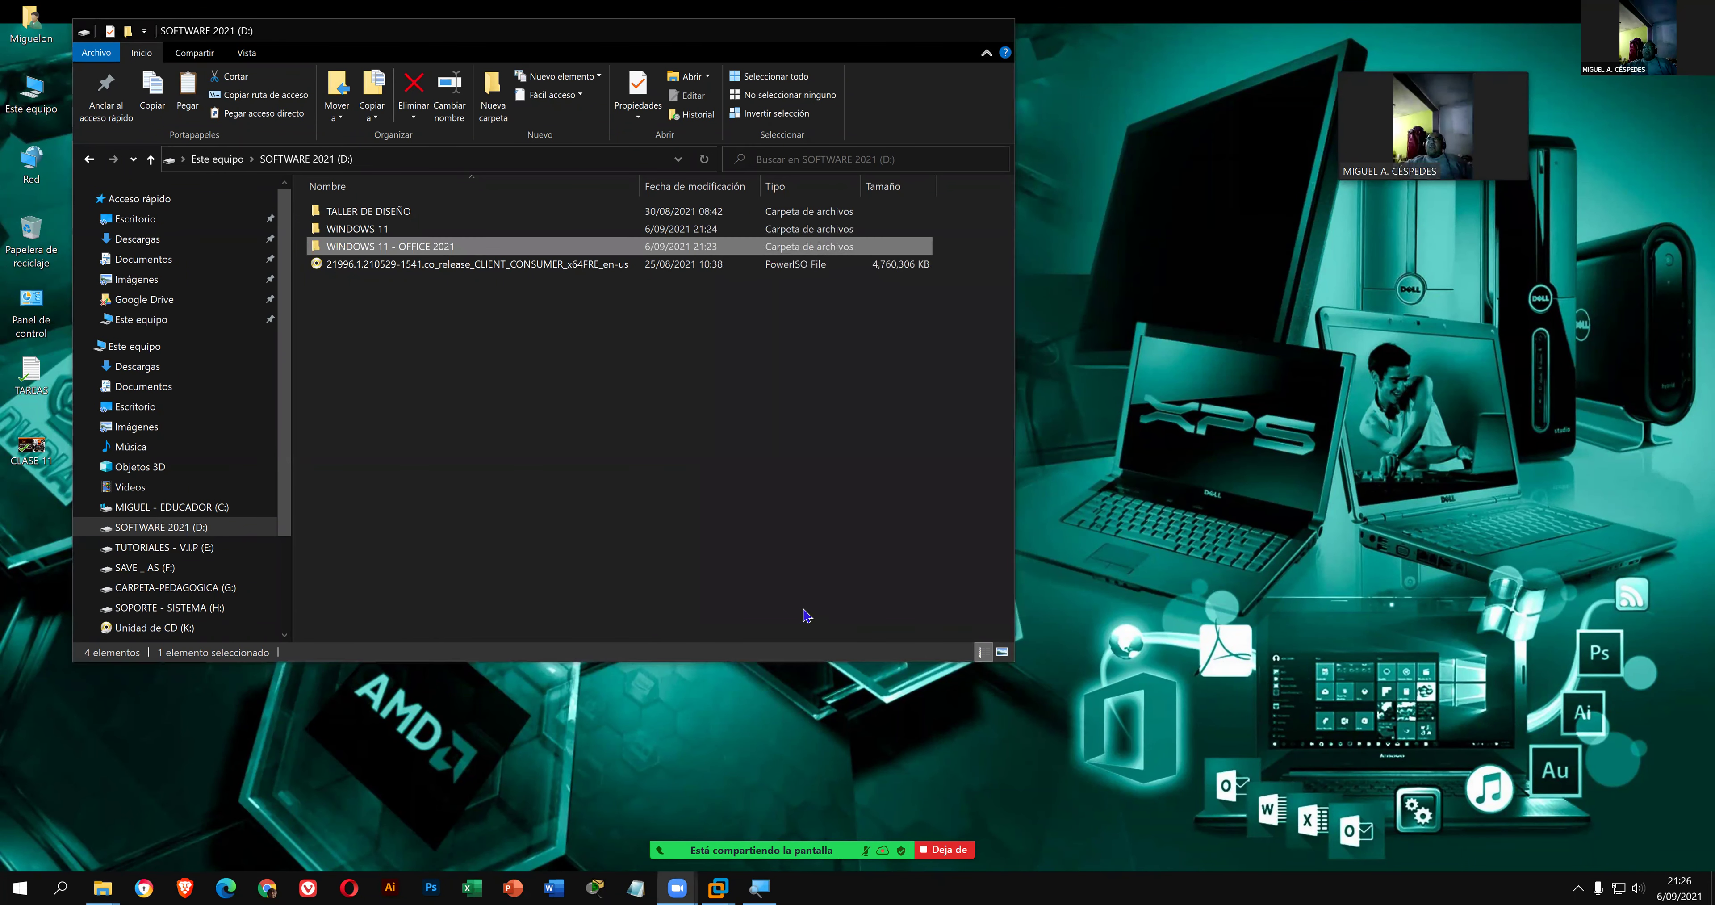
key(super+d)
- Switch to VMware Workstation and power on the Windows 11 x64 - NEW virtual machine
mouse_move(718, 888)
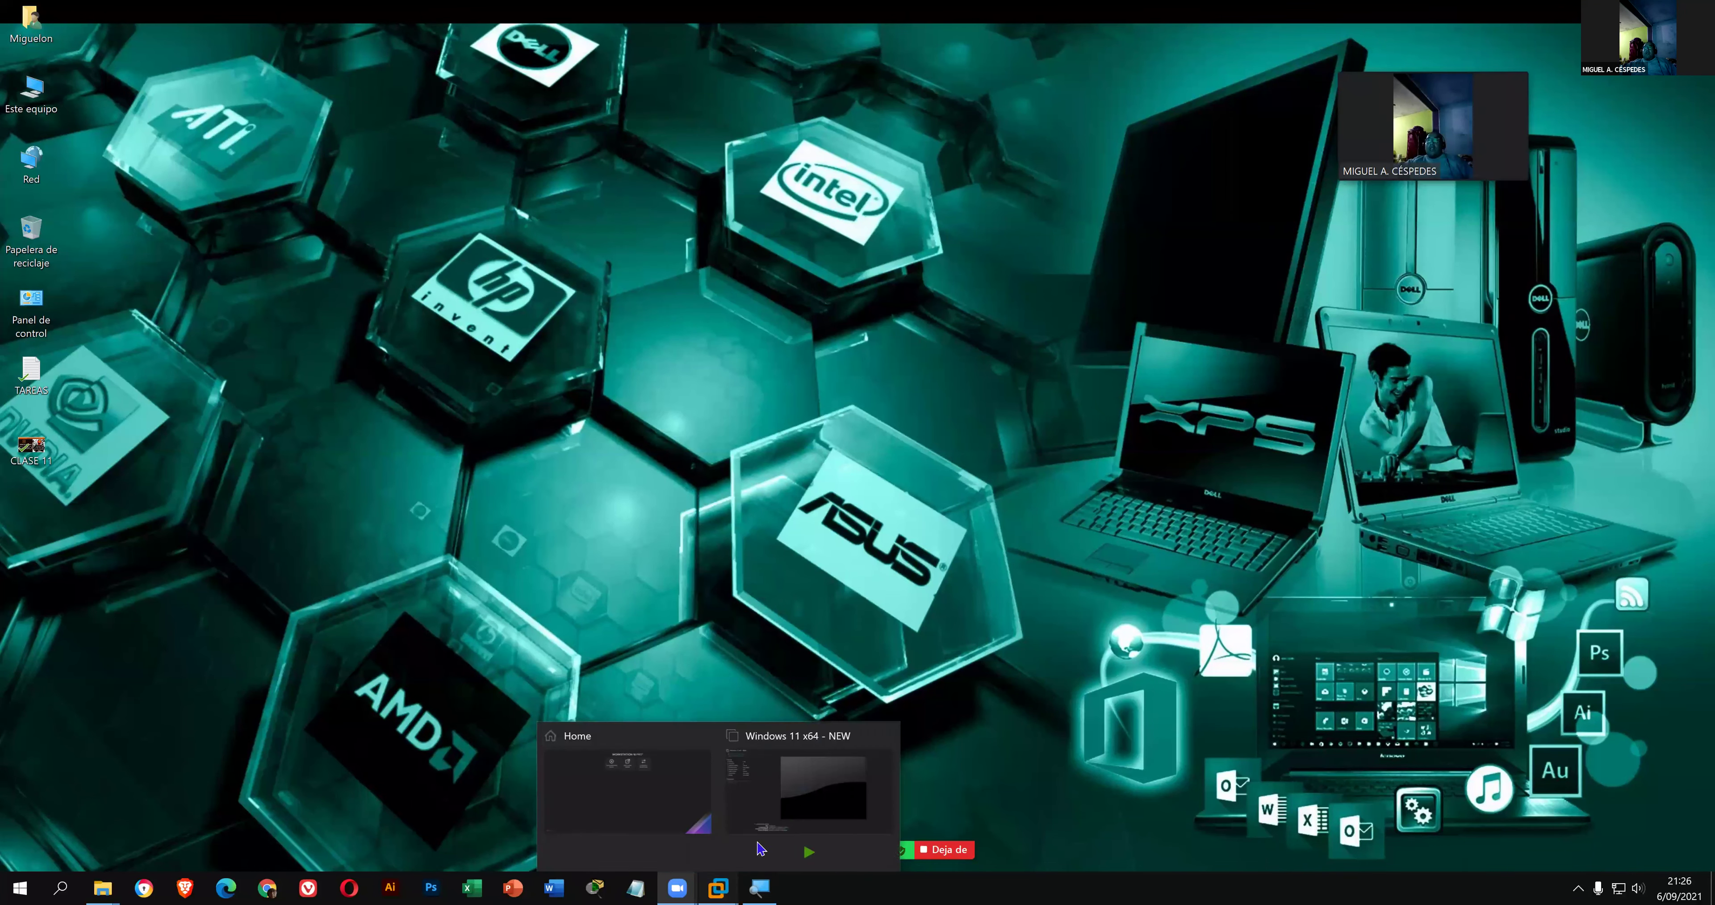
click(792, 799)
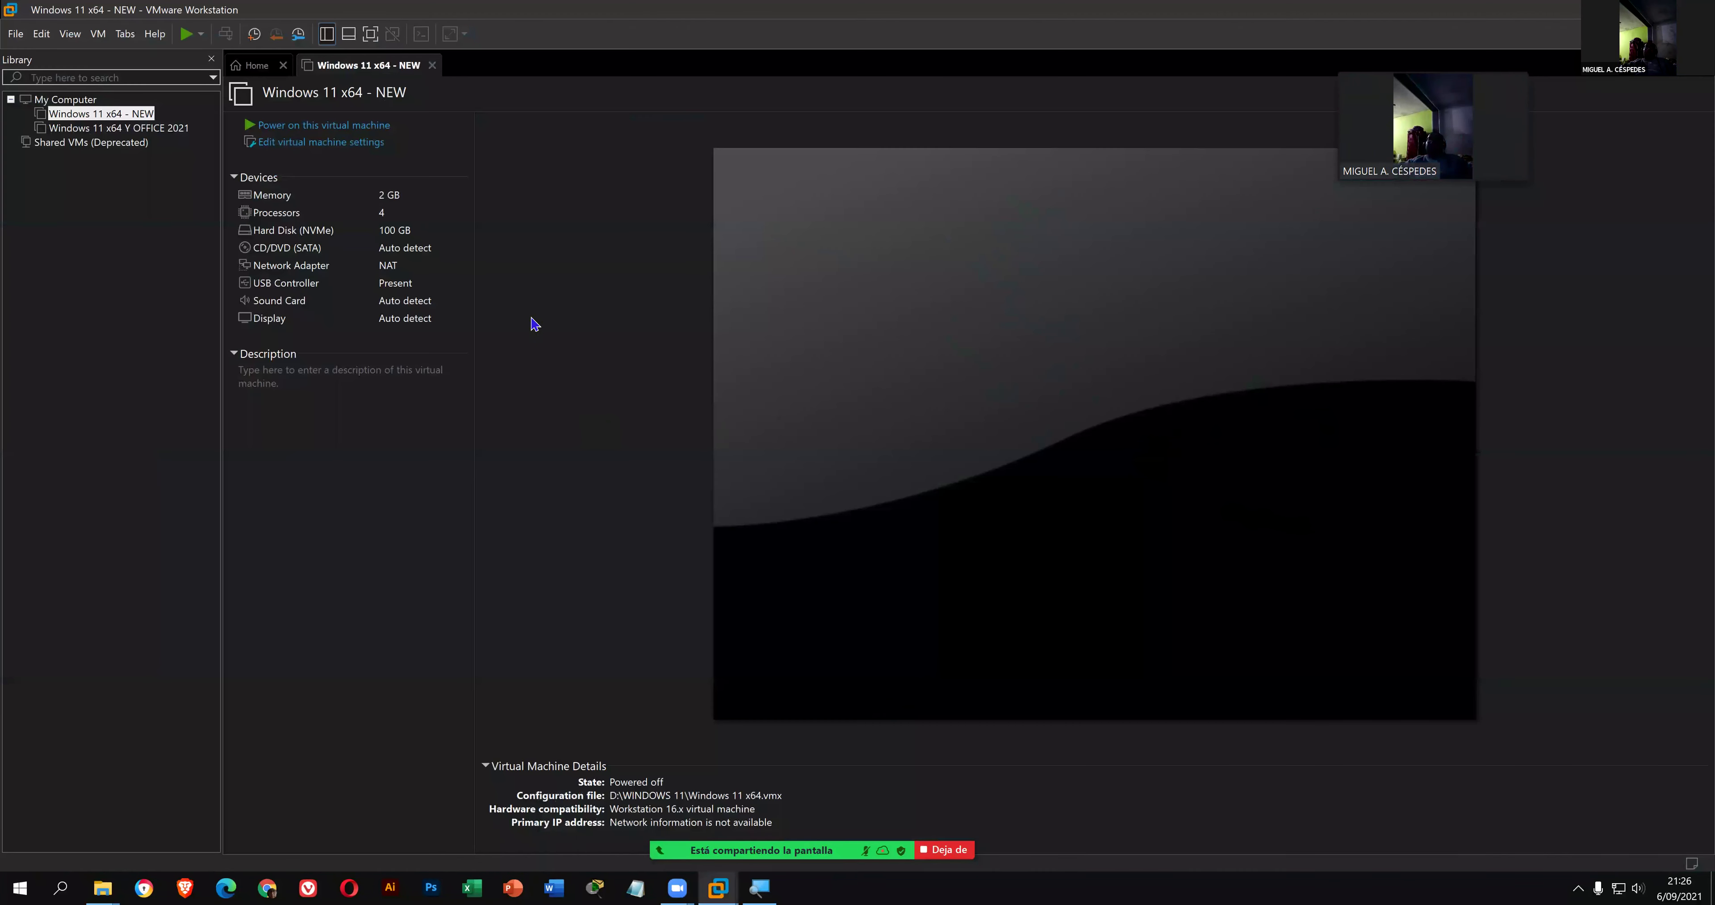
click(389, 130)
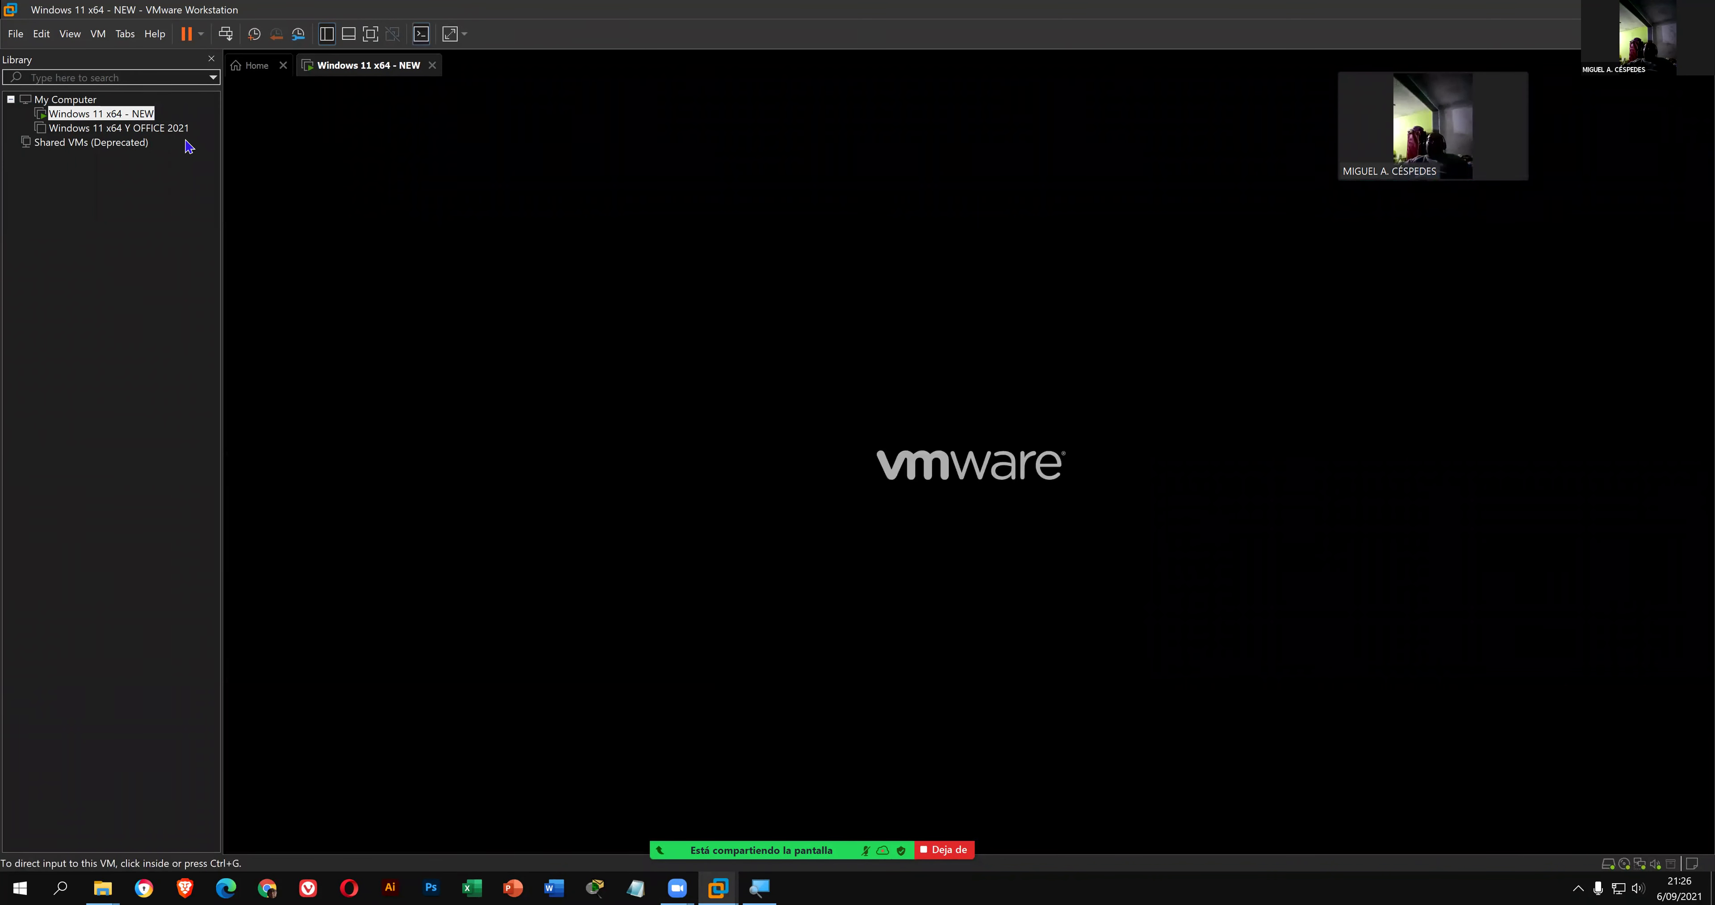
- Open and power on the Windows 11 x64 Y OFFICE 2021 virtual machine, and check the startup of both machines
click(172, 132)
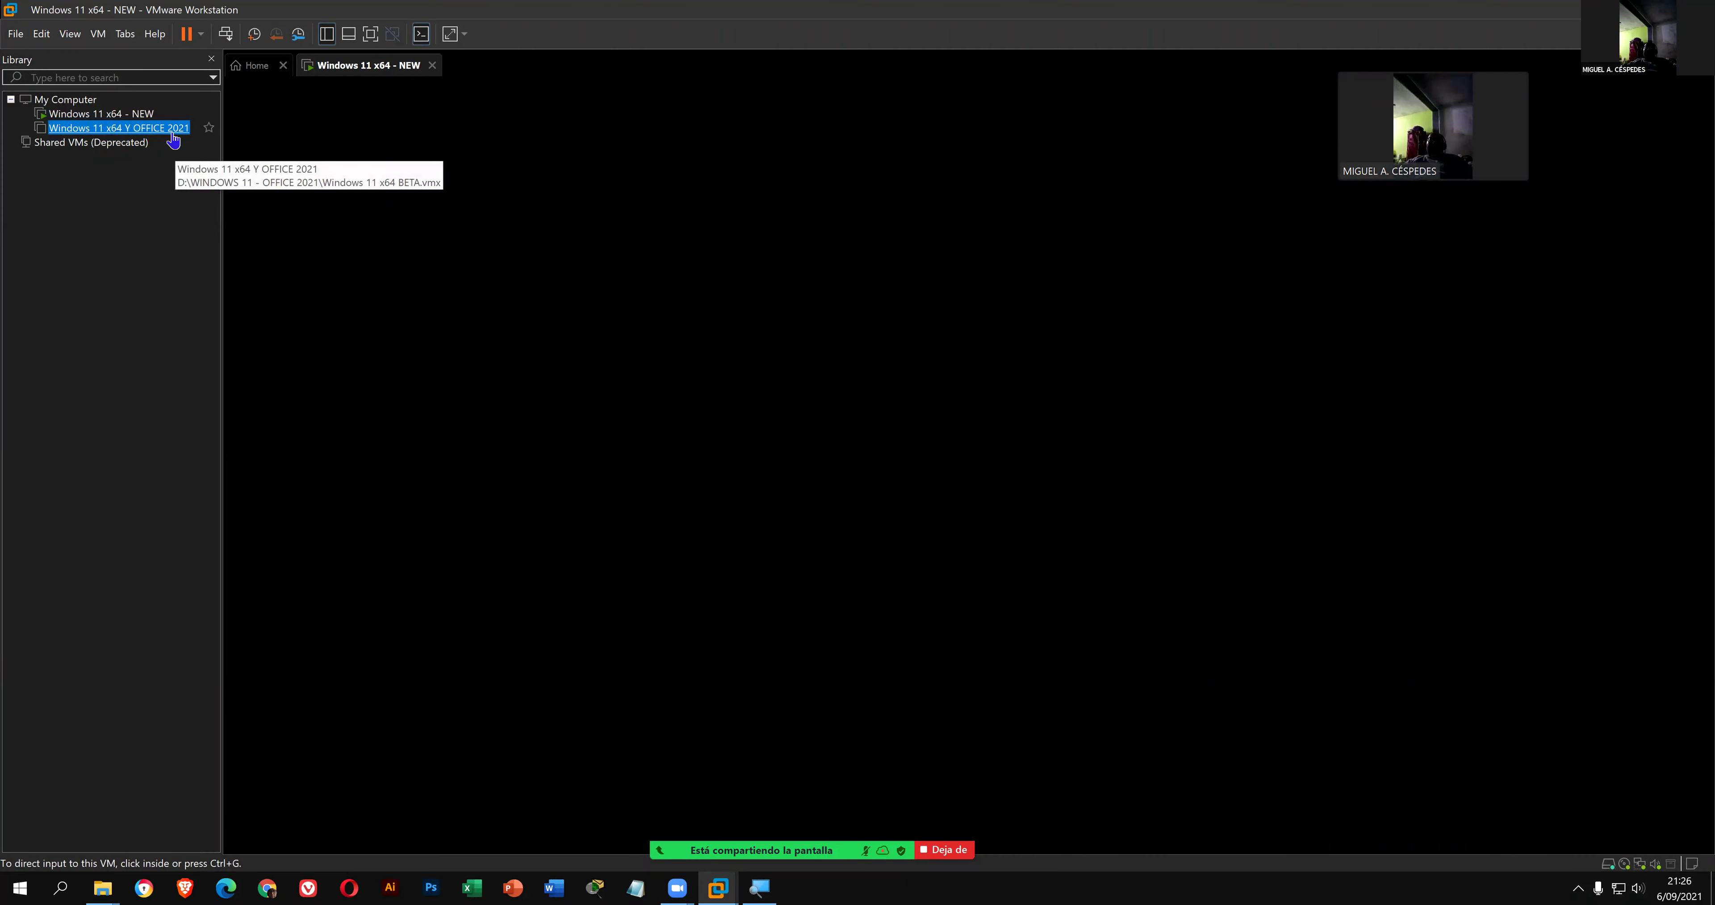
double_click(173, 133)
click(383, 131)
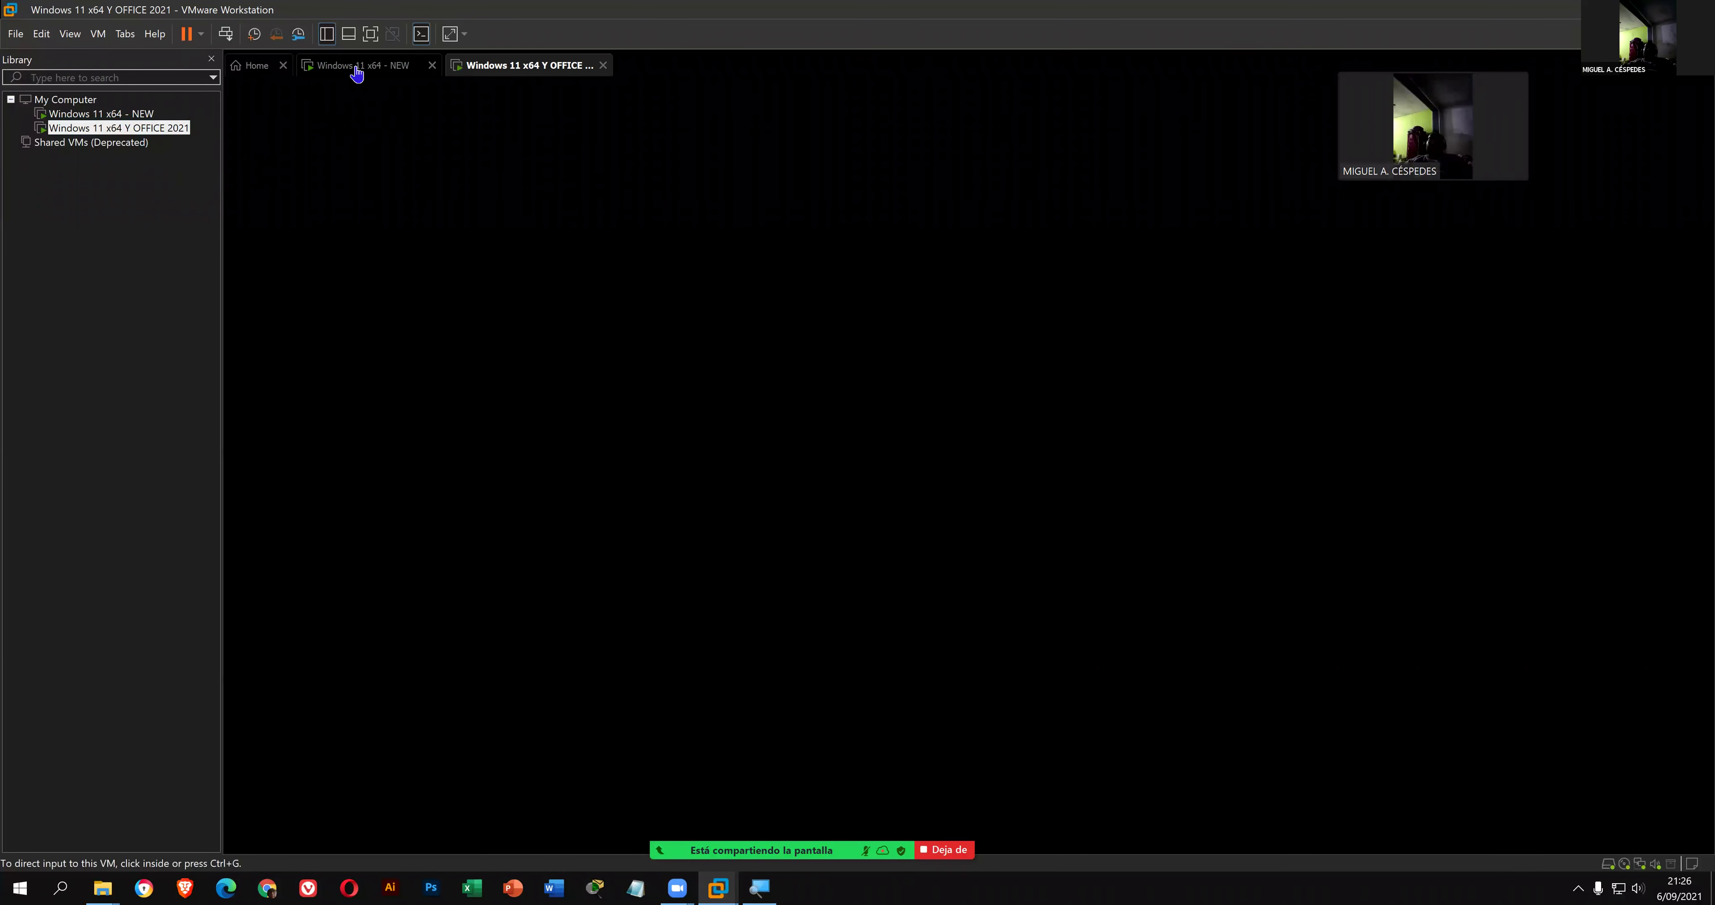
click(356, 70)
click(500, 73)
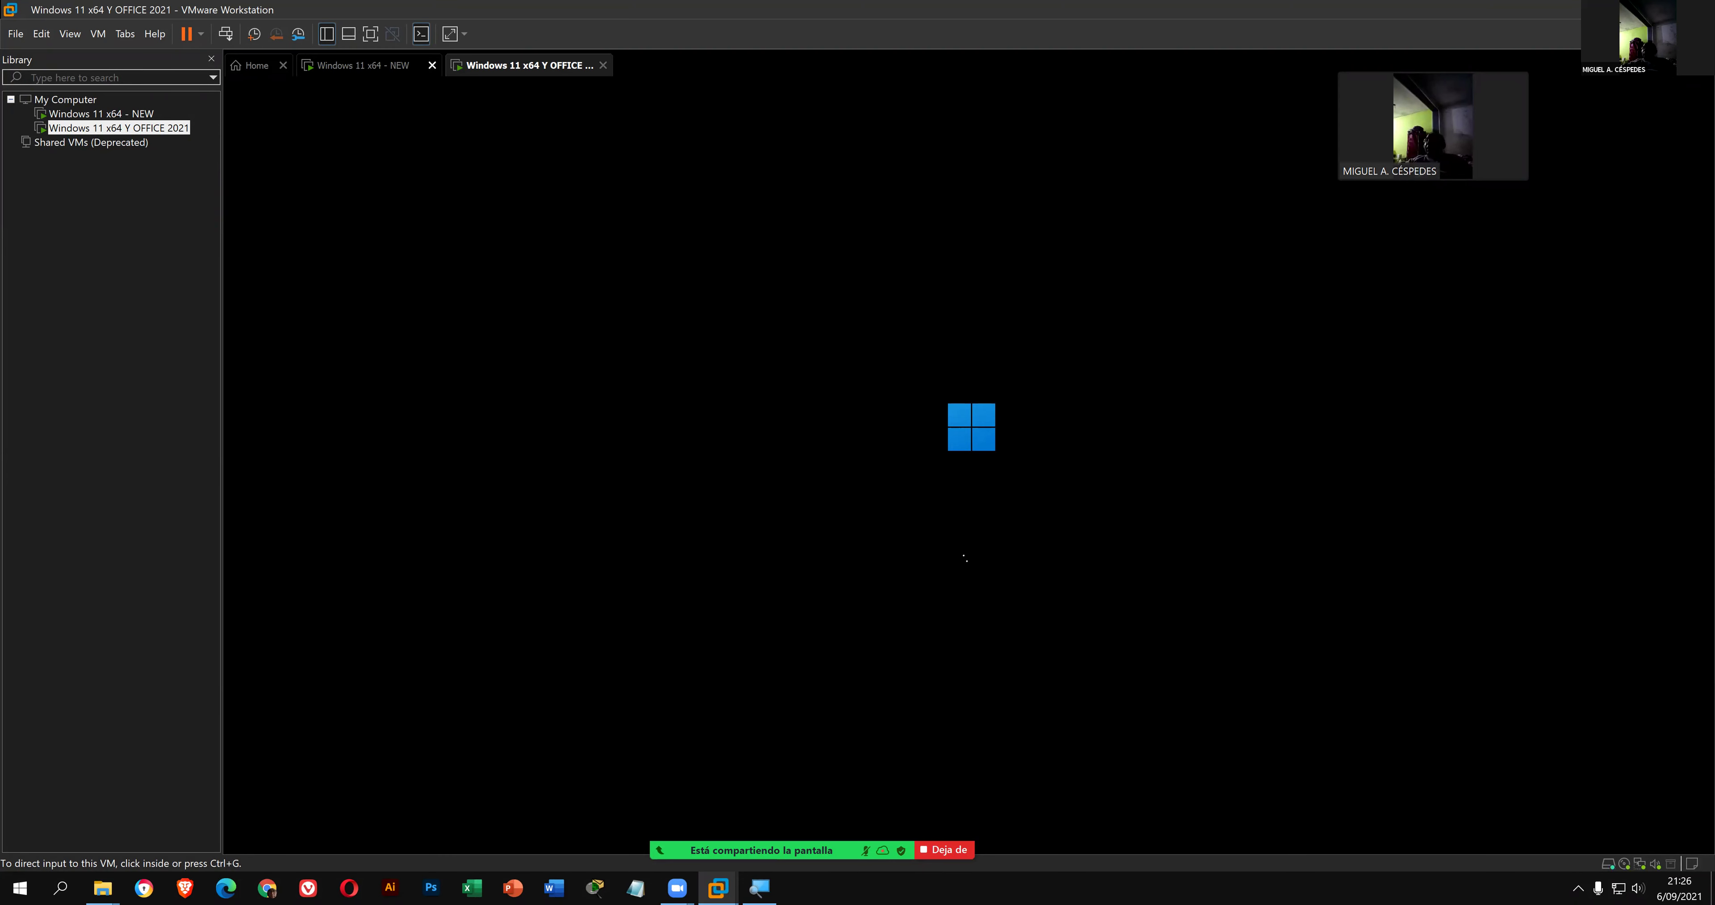
- Return to the host desktop, check the drives' free space in Este equipo, and close the window
key(super+d)
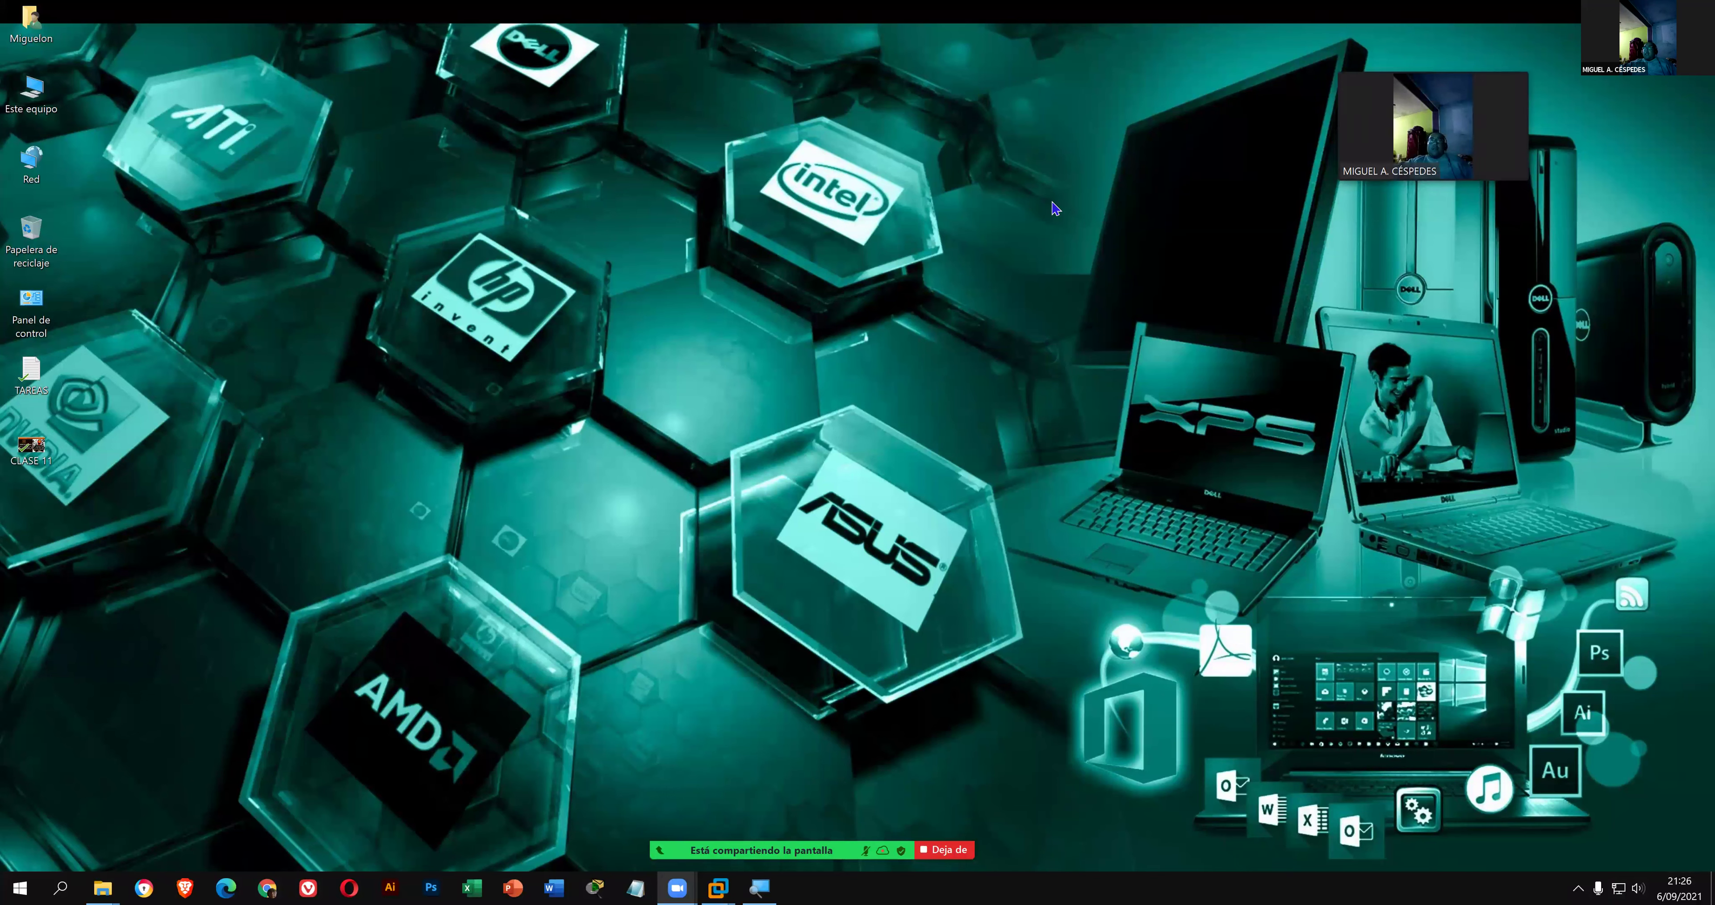
click(26, 110)
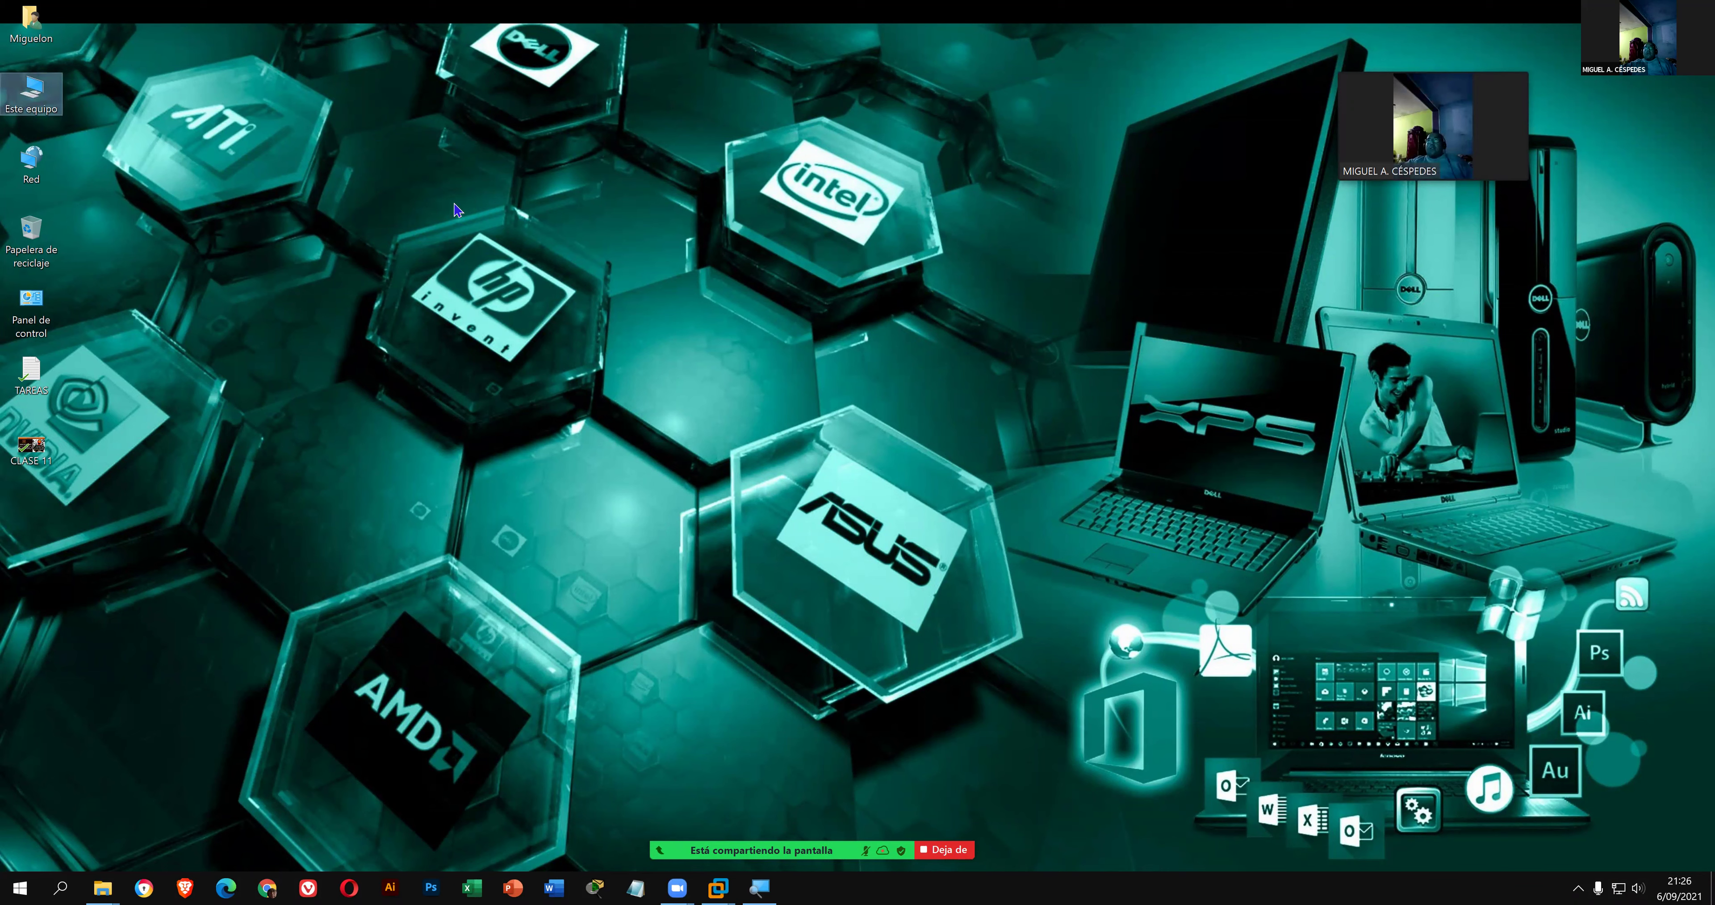
right_click(510, 176)
click(136, 204)
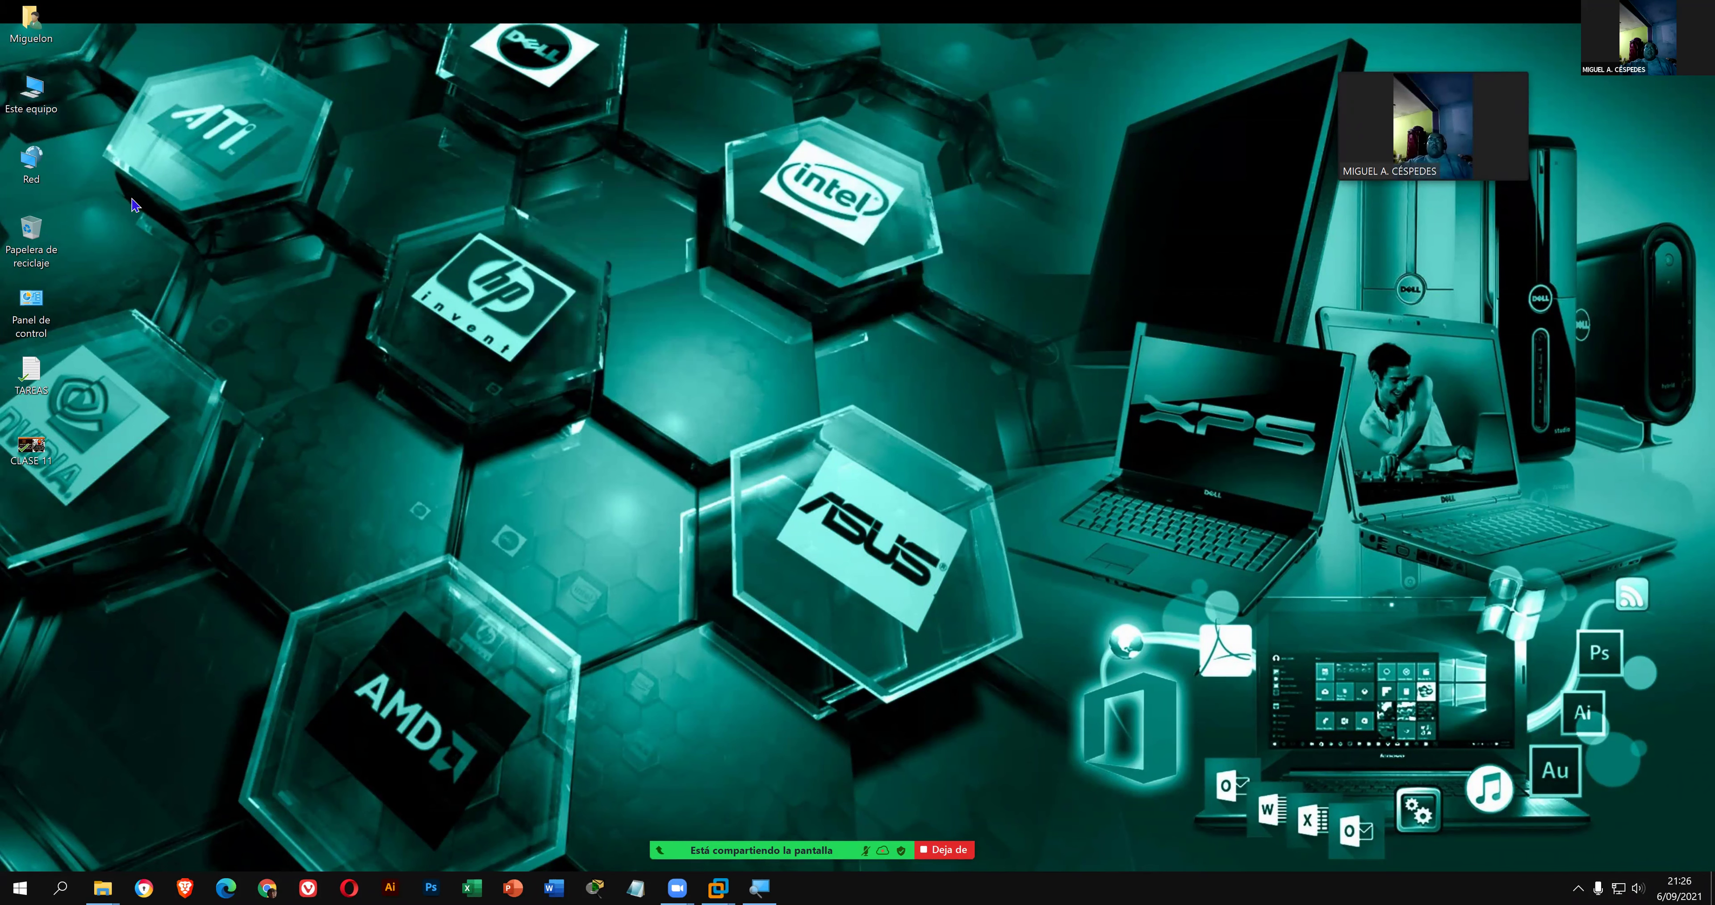
click(38, 97)
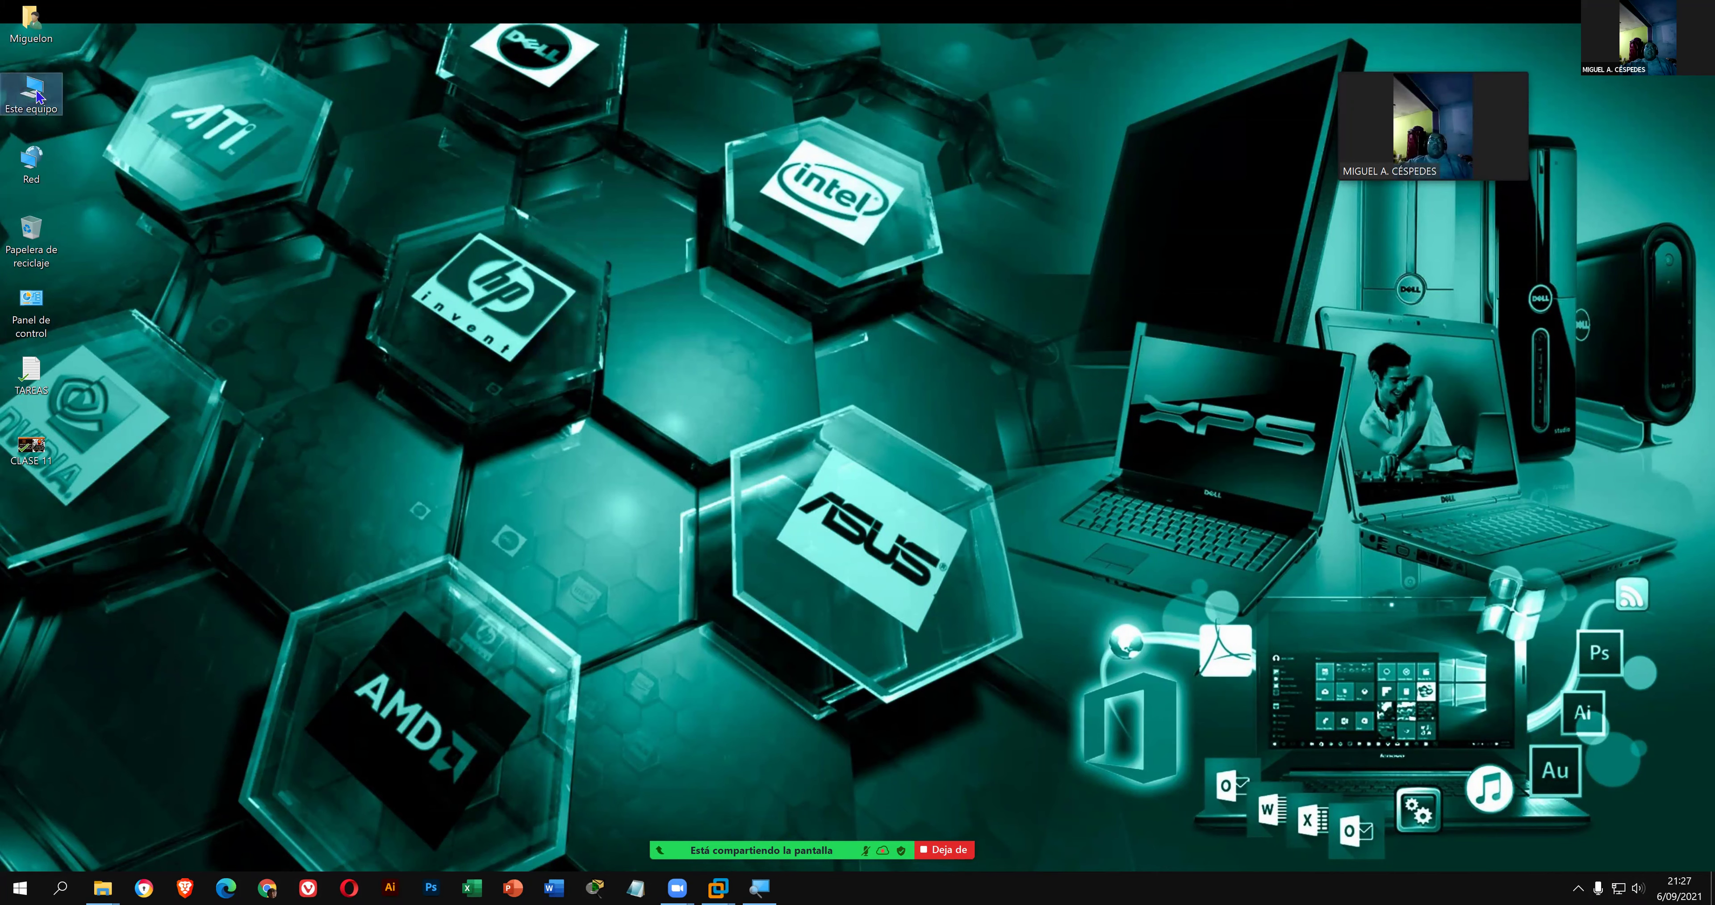
double_click(38, 96)
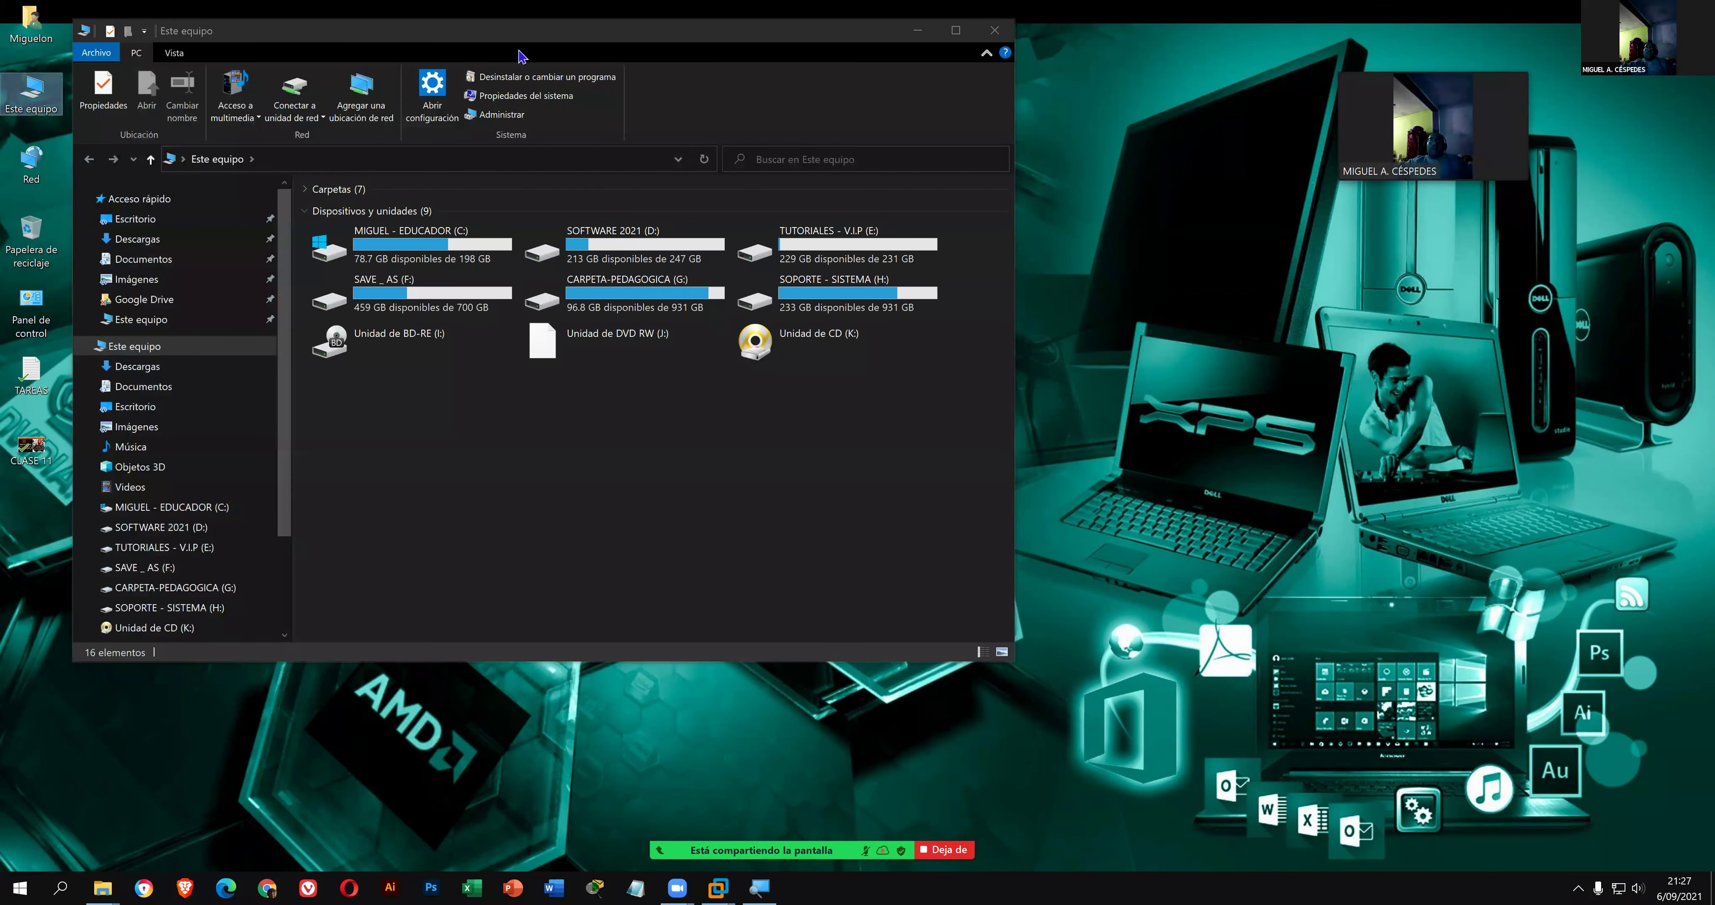
drag(526, 47, 690, 91)
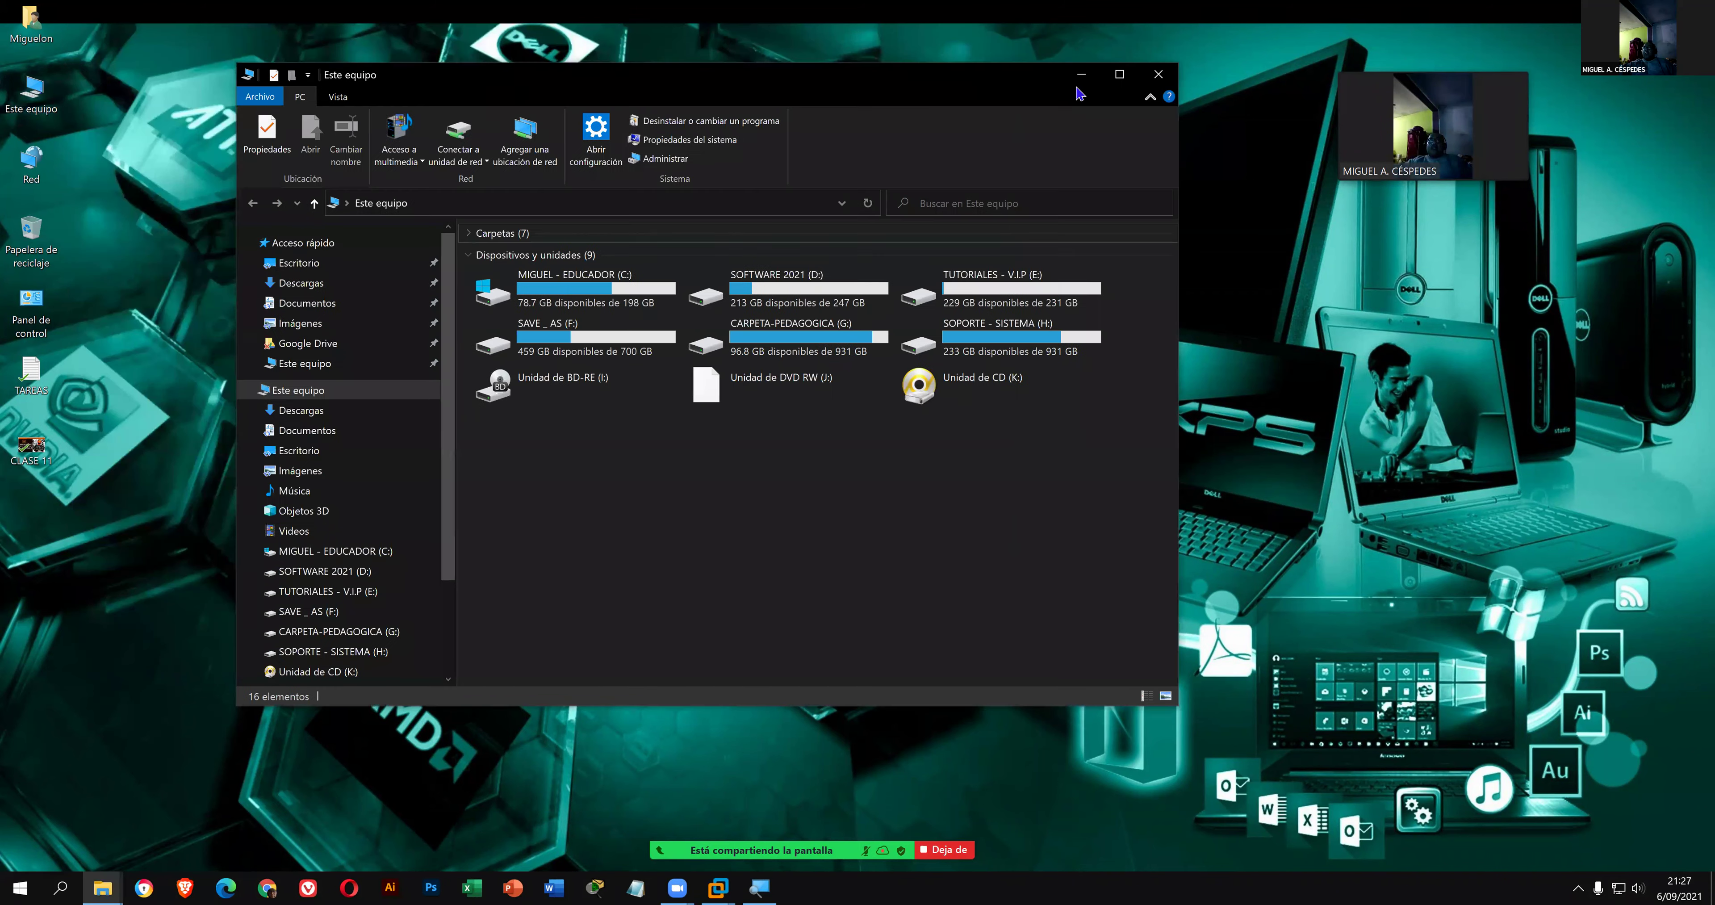
click(1158, 73)
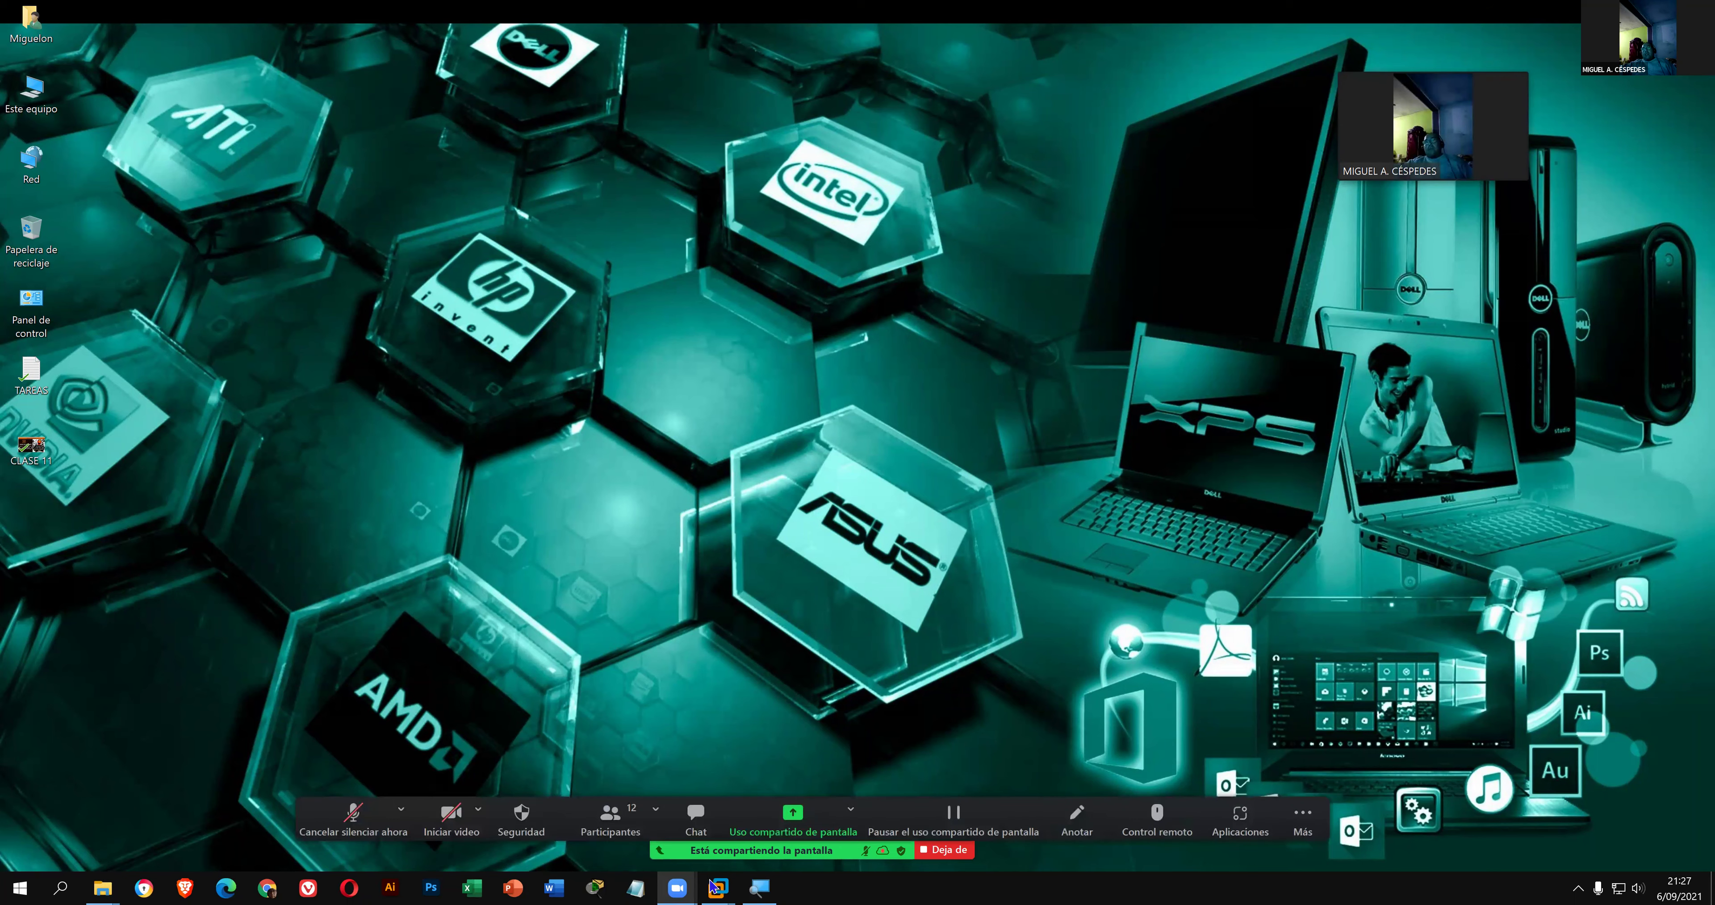
- Switch back to the Windows 11 x64 - NEW virtual machine and sign in with the account PIN
mouse_move(718, 888)
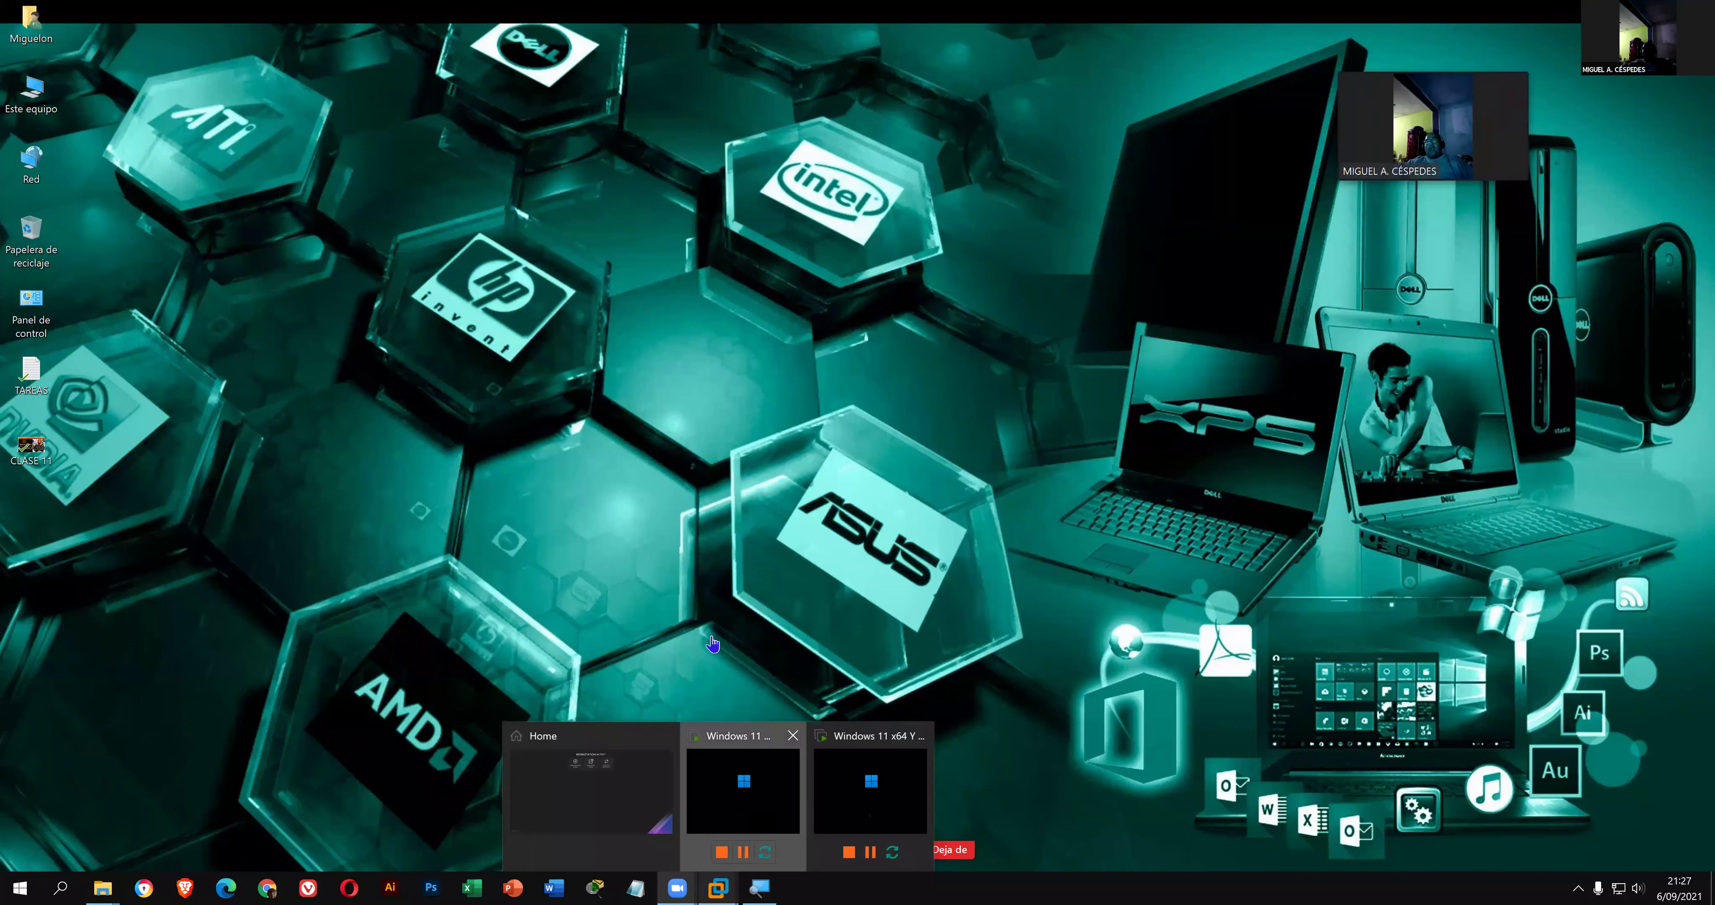
click(741, 823)
click(1223, 418)
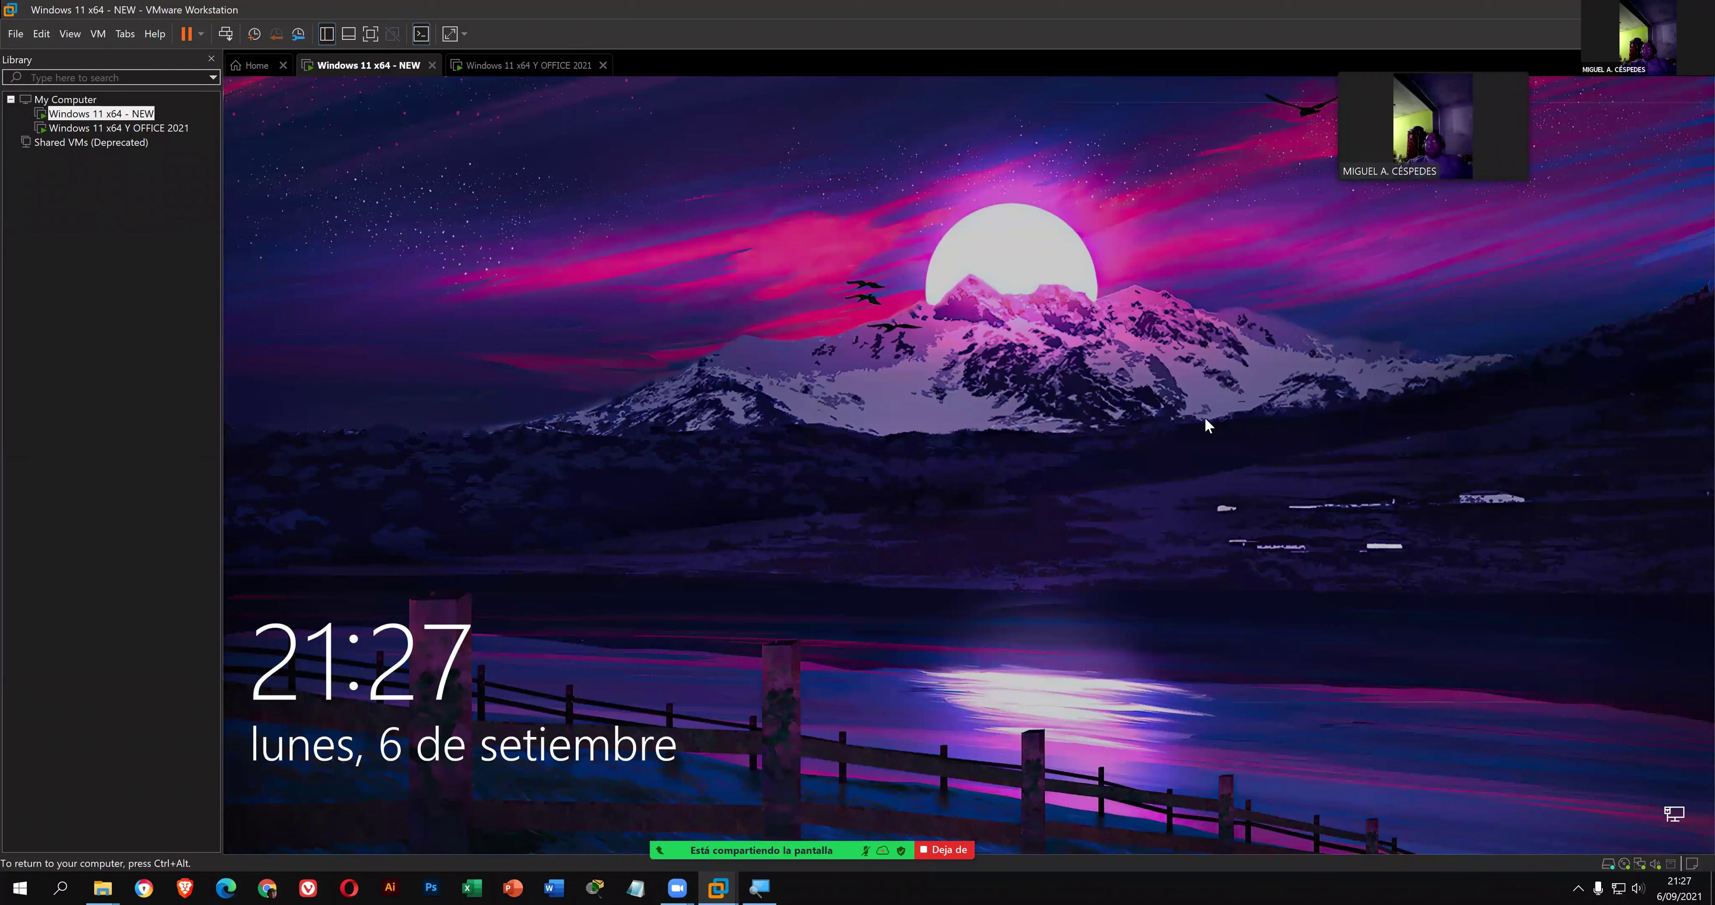
click(1205, 417)
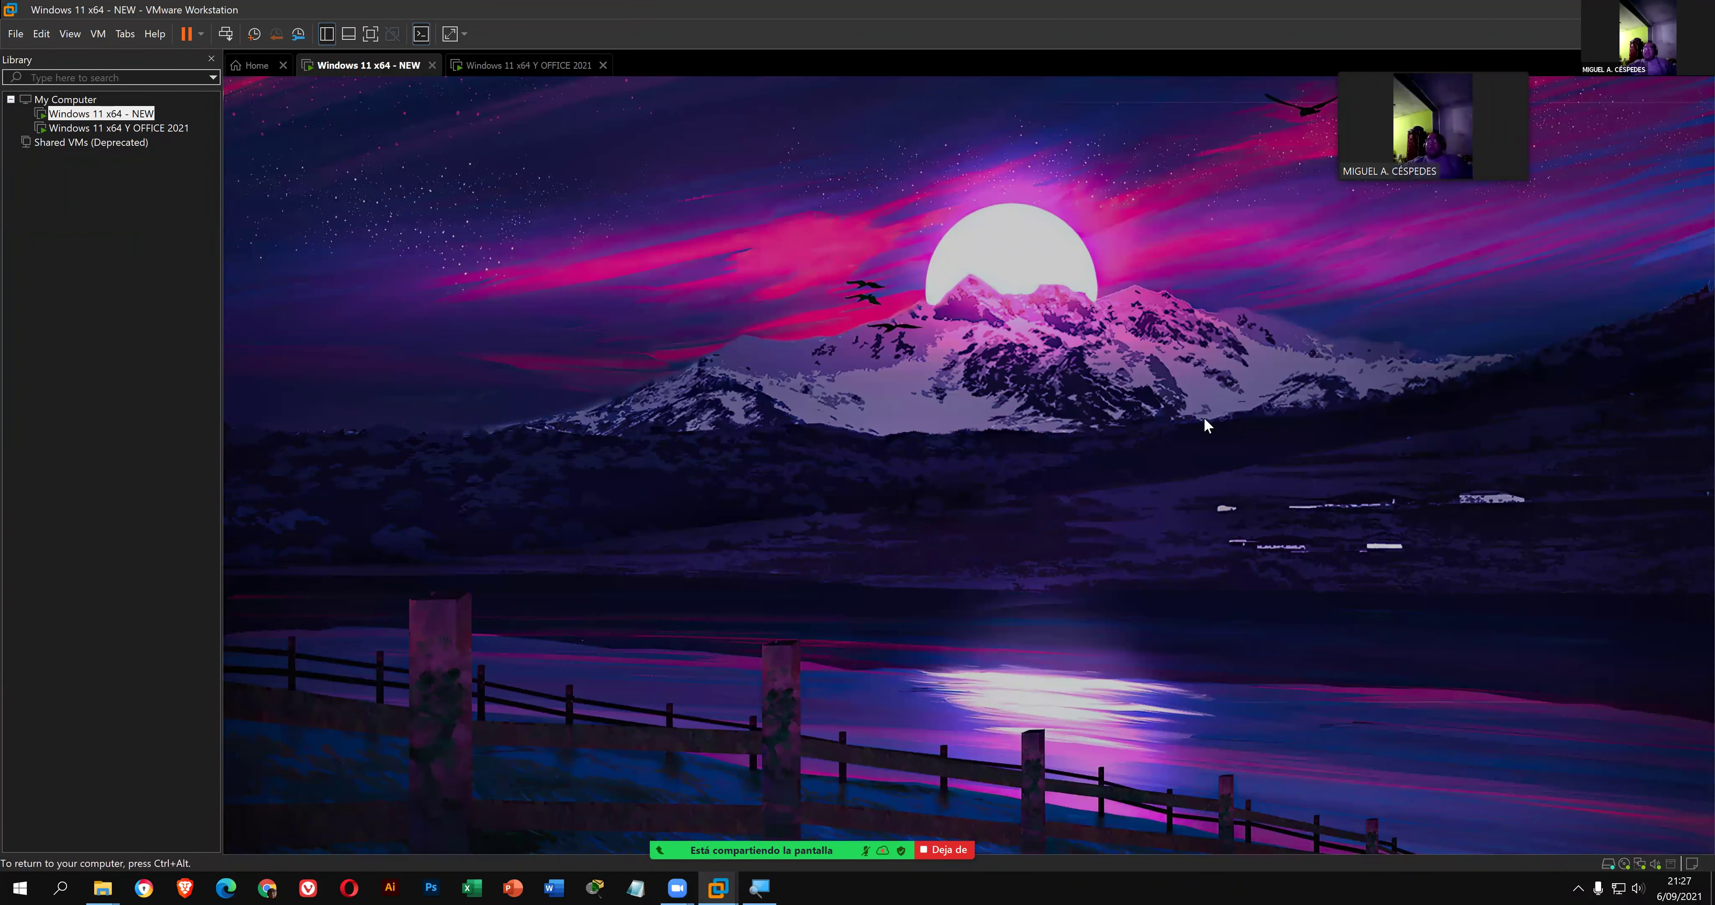
key(Return)
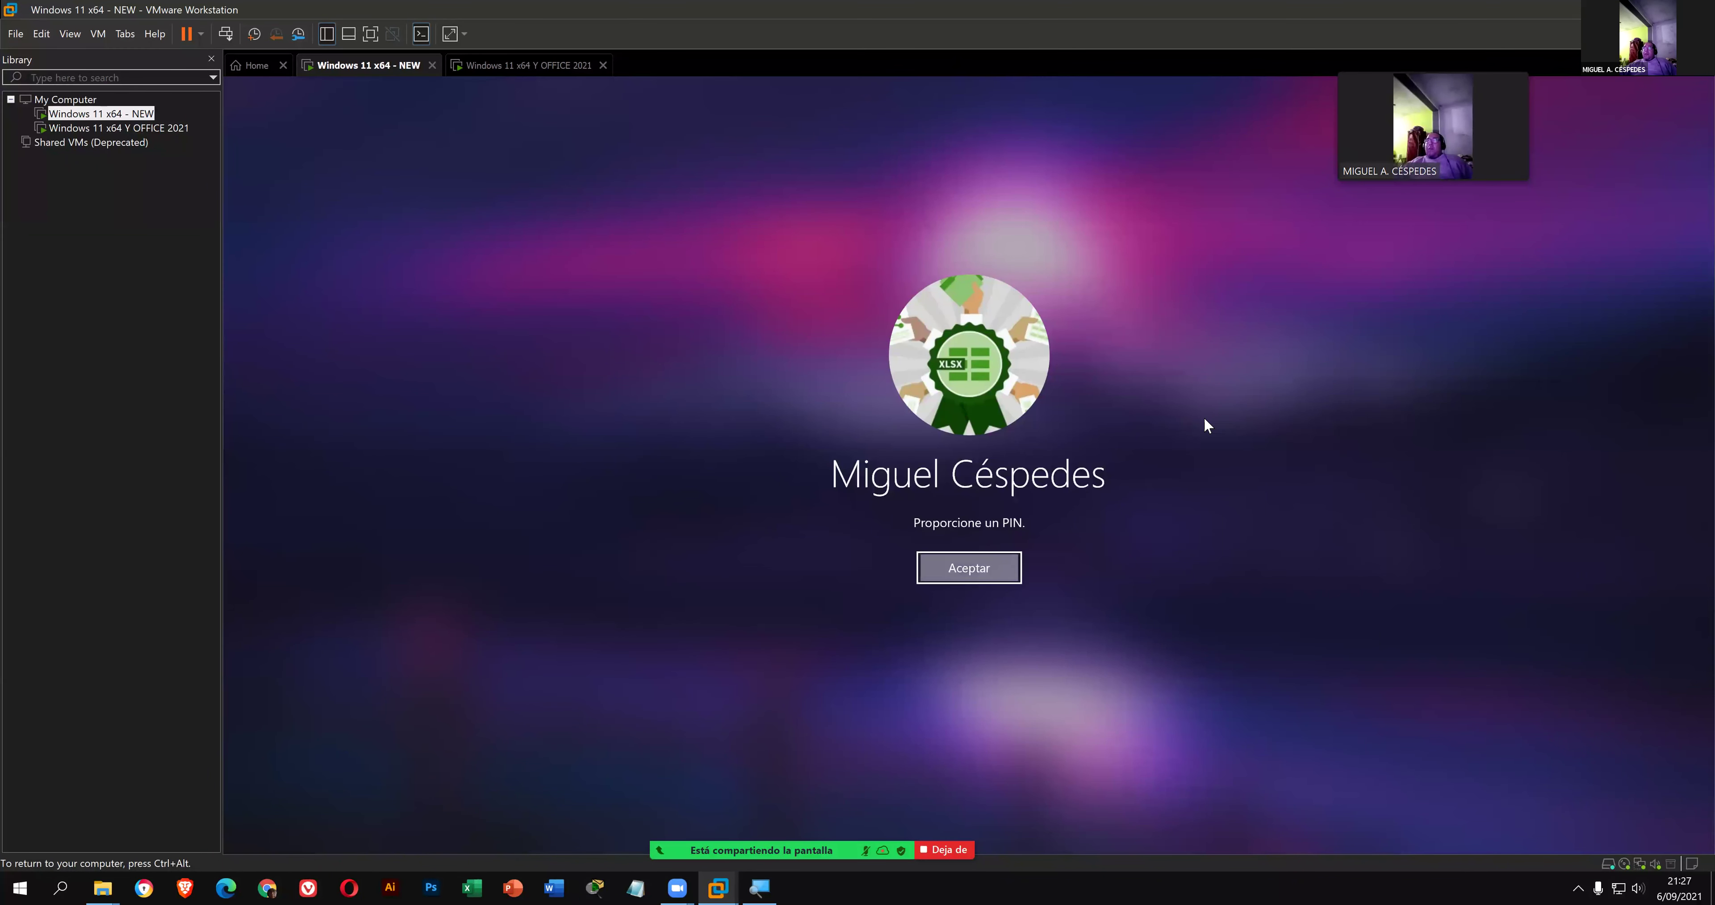
text(****)
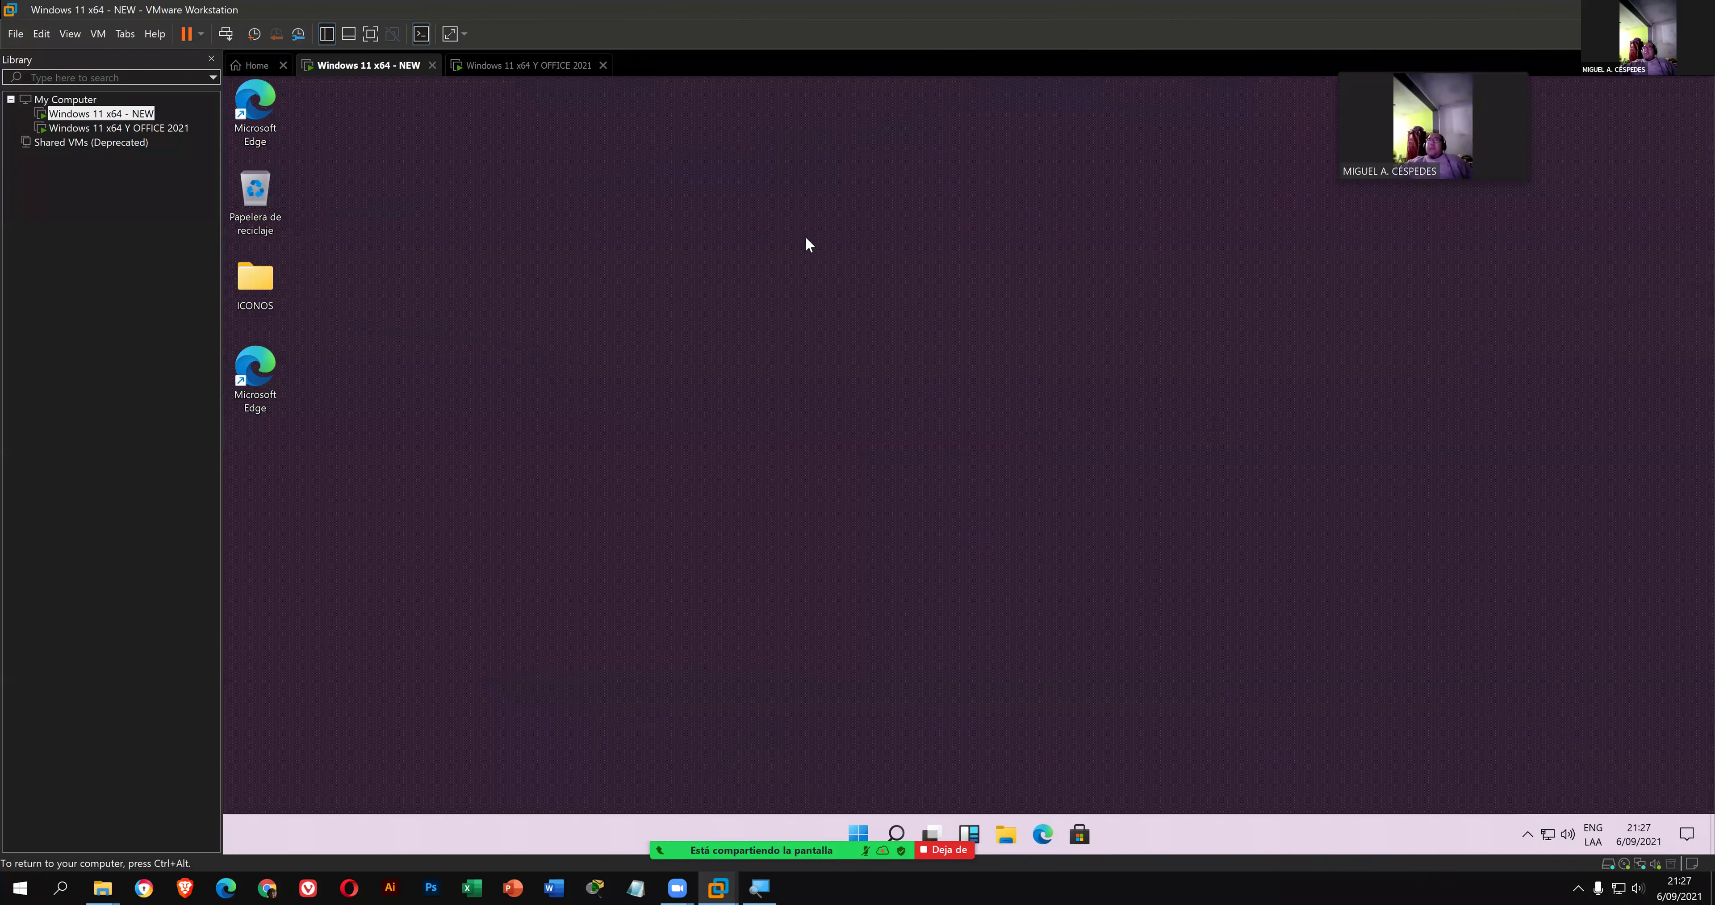
- In the virtual machine's File Explorer, open the IMG folder on Disco local (D:)
right_click(556, 222)
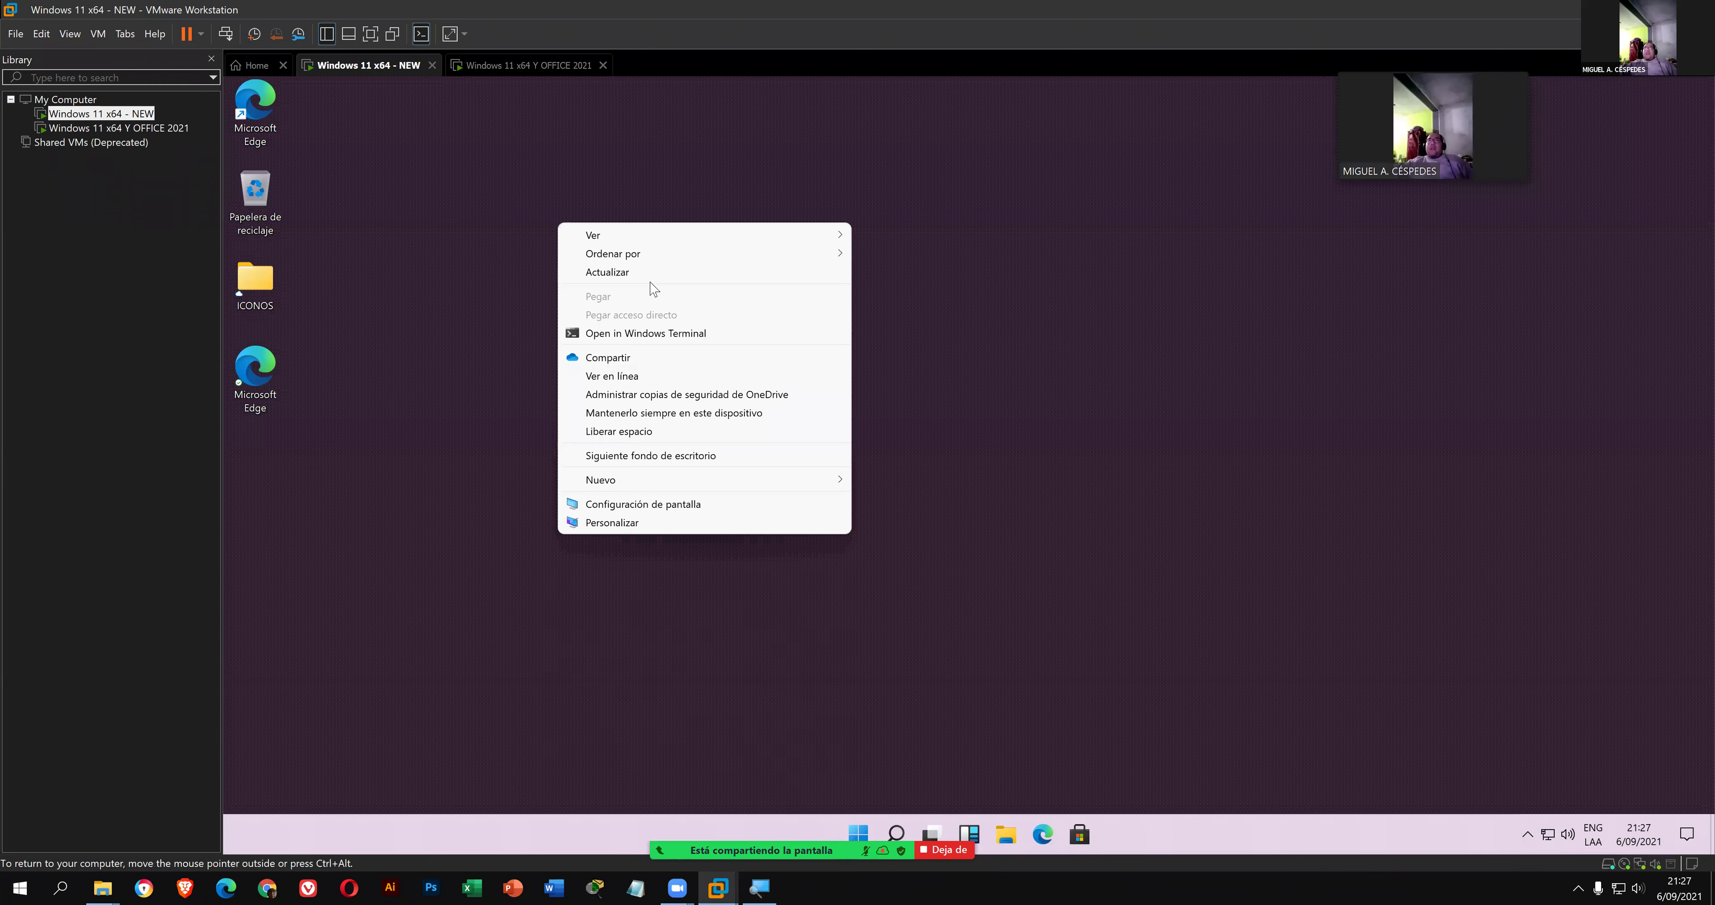
click(376, 372)
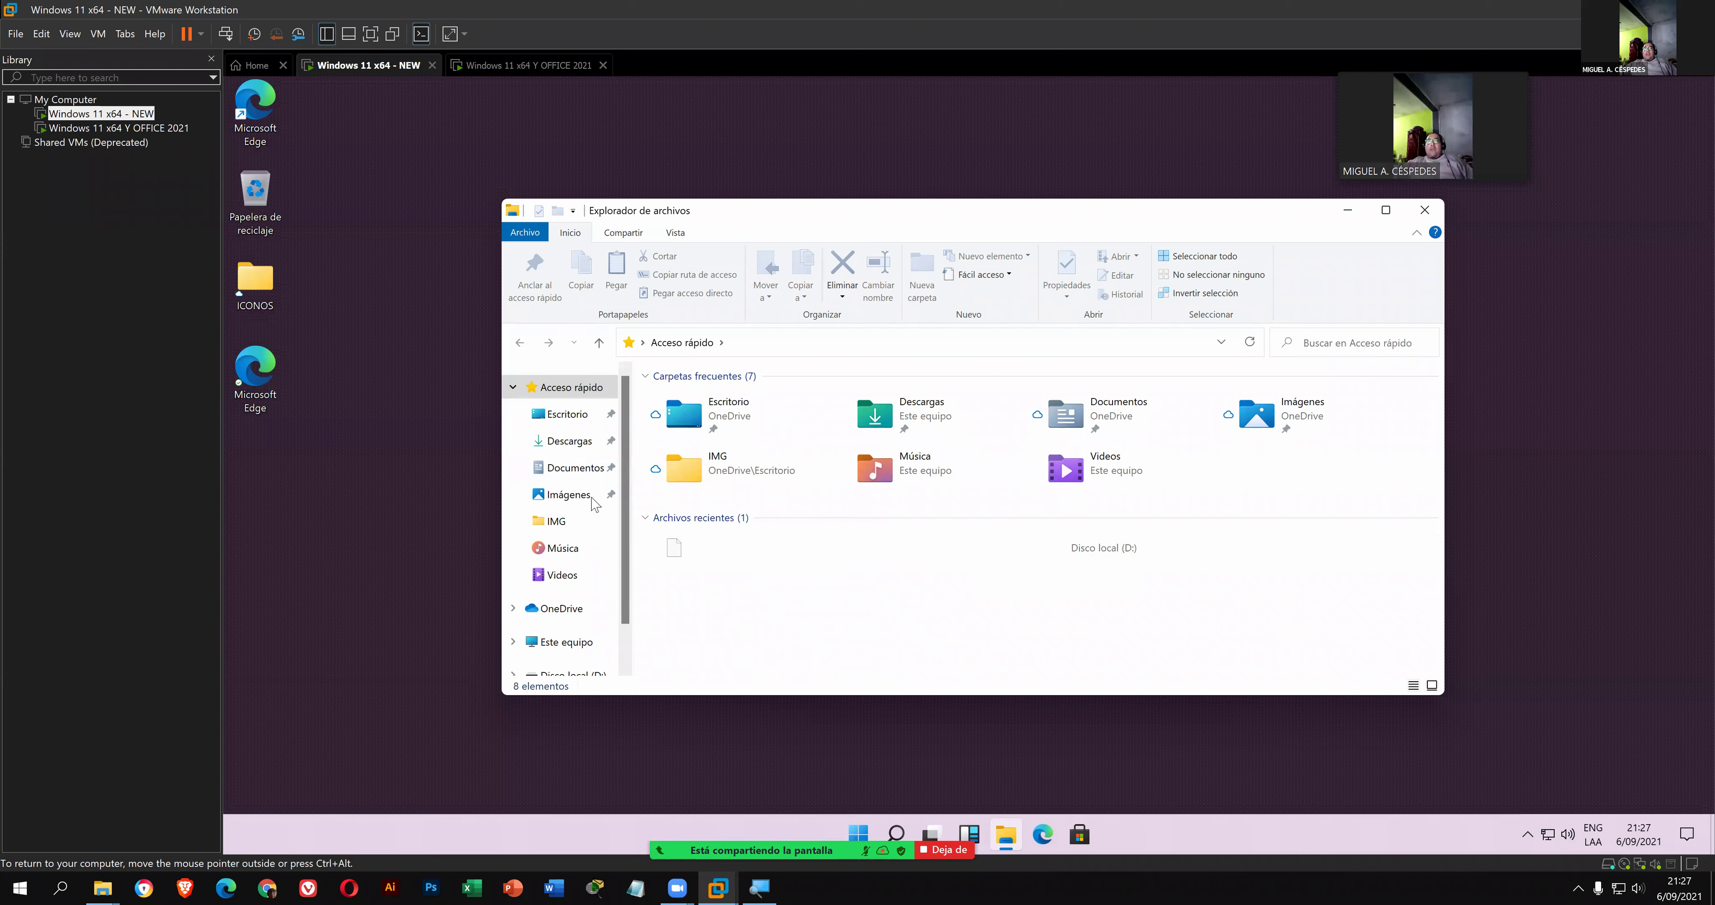
scroll(589, 553, down, 1)
click(564, 578)
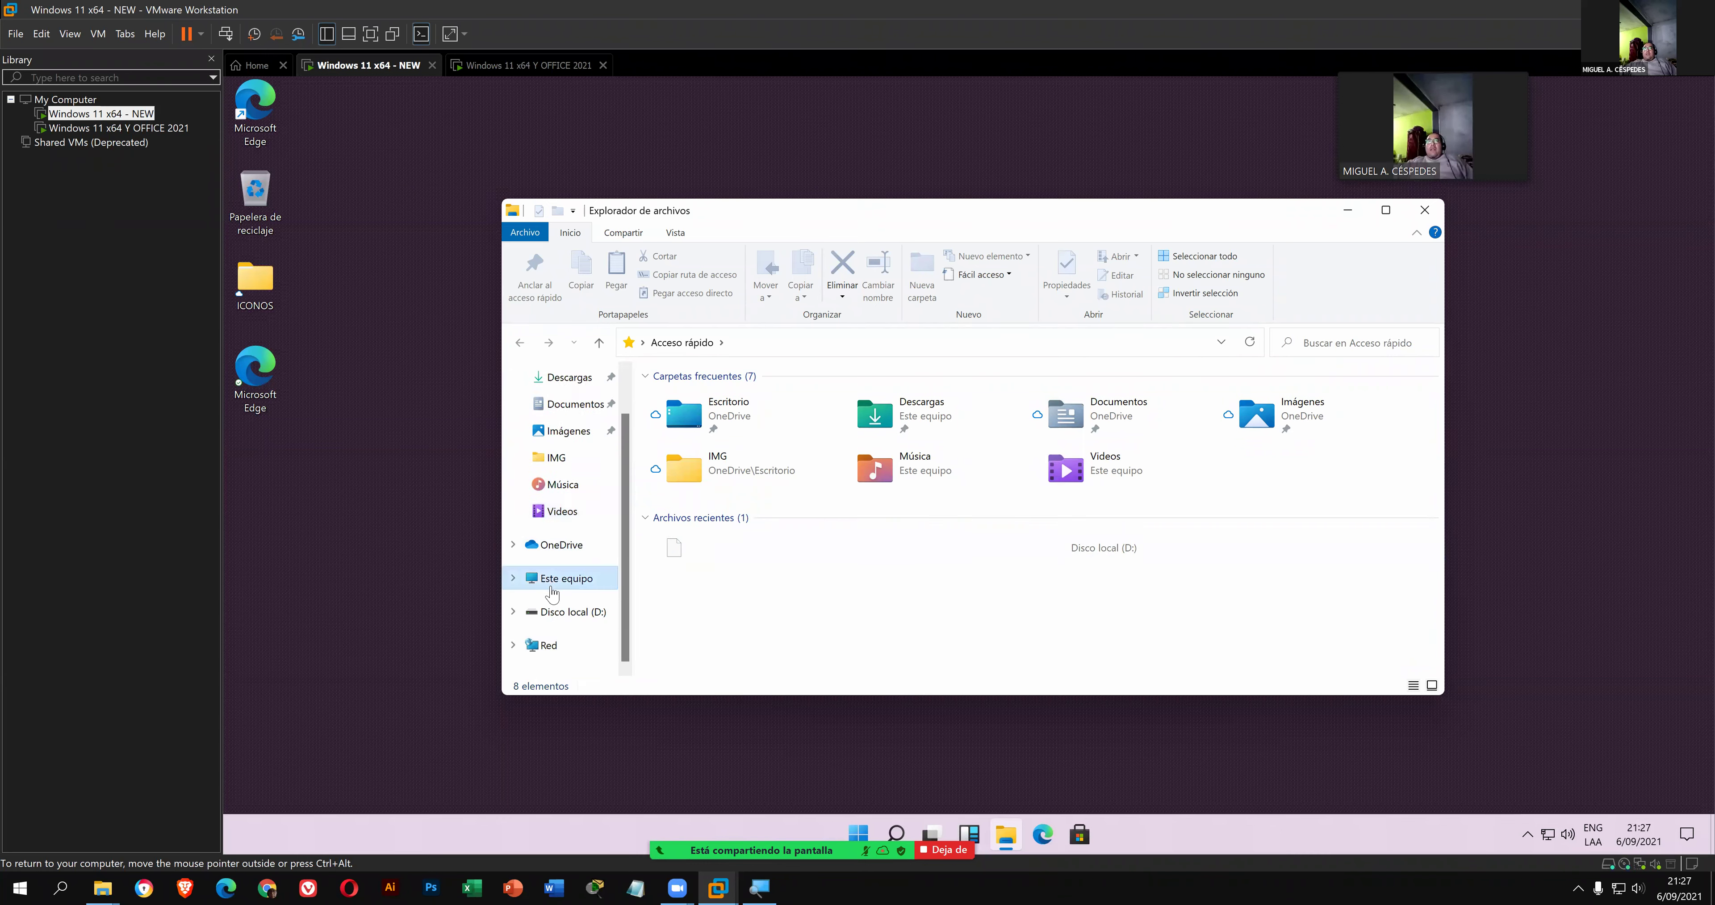
double_click(1075, 441)
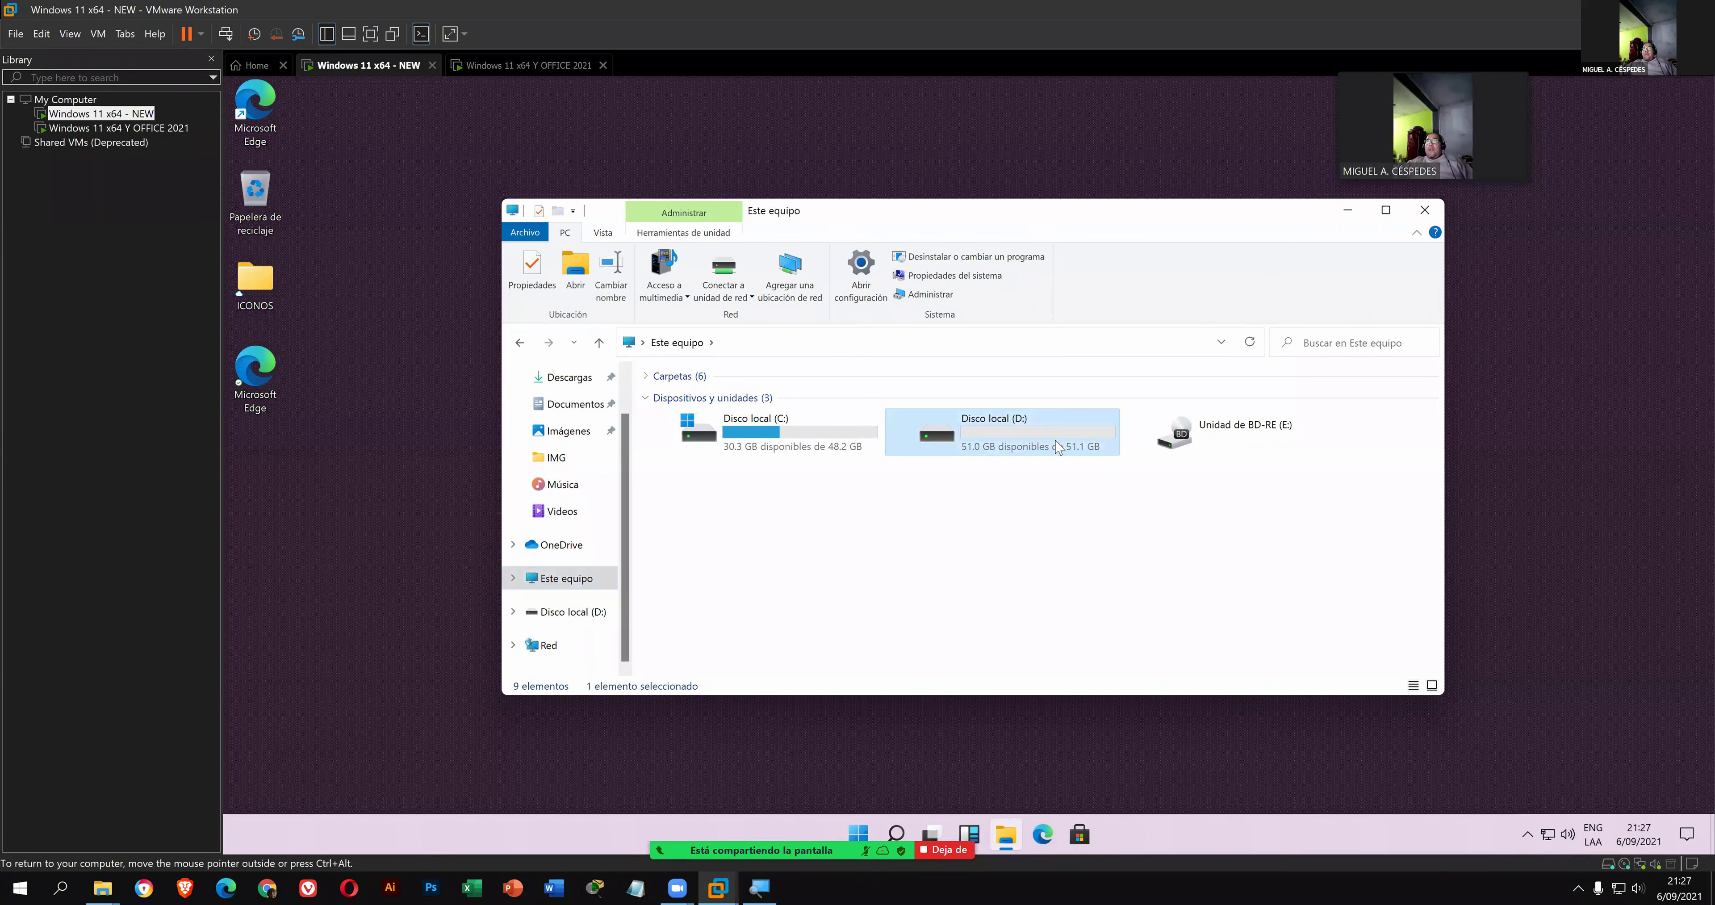
click(789, 409)
double_click(789, 408)
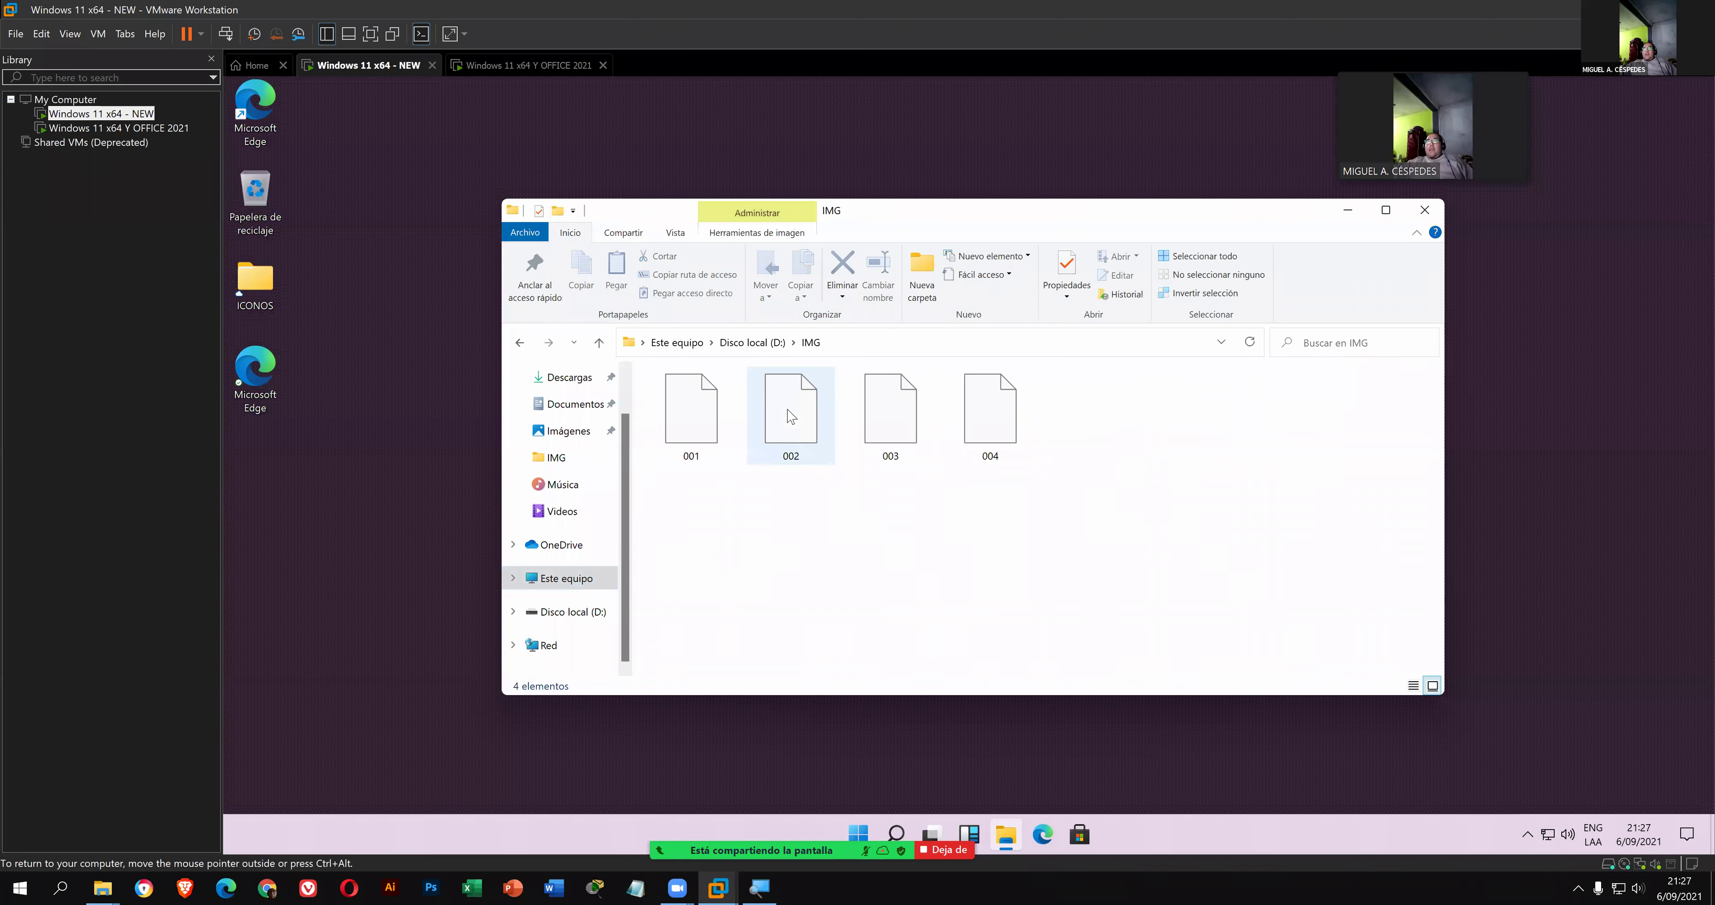
- View the pictures in the IMG folder from 001 to 004 in Photos and set 004 as the desktop background
double_click(726, 438)
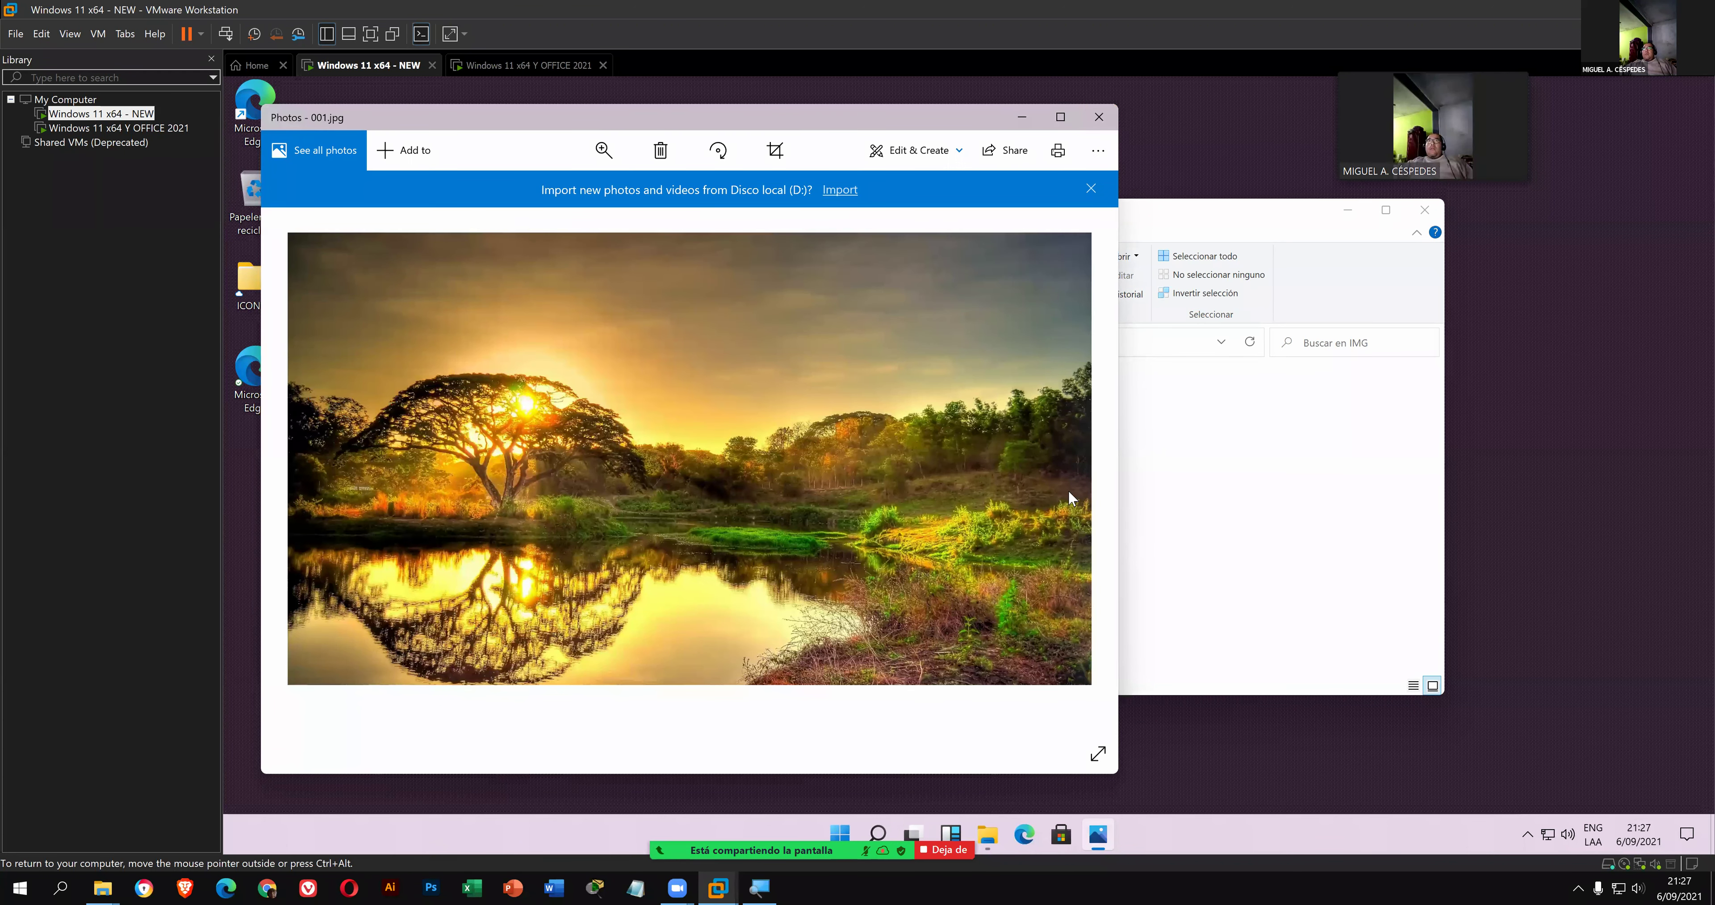
click(1079, 476)
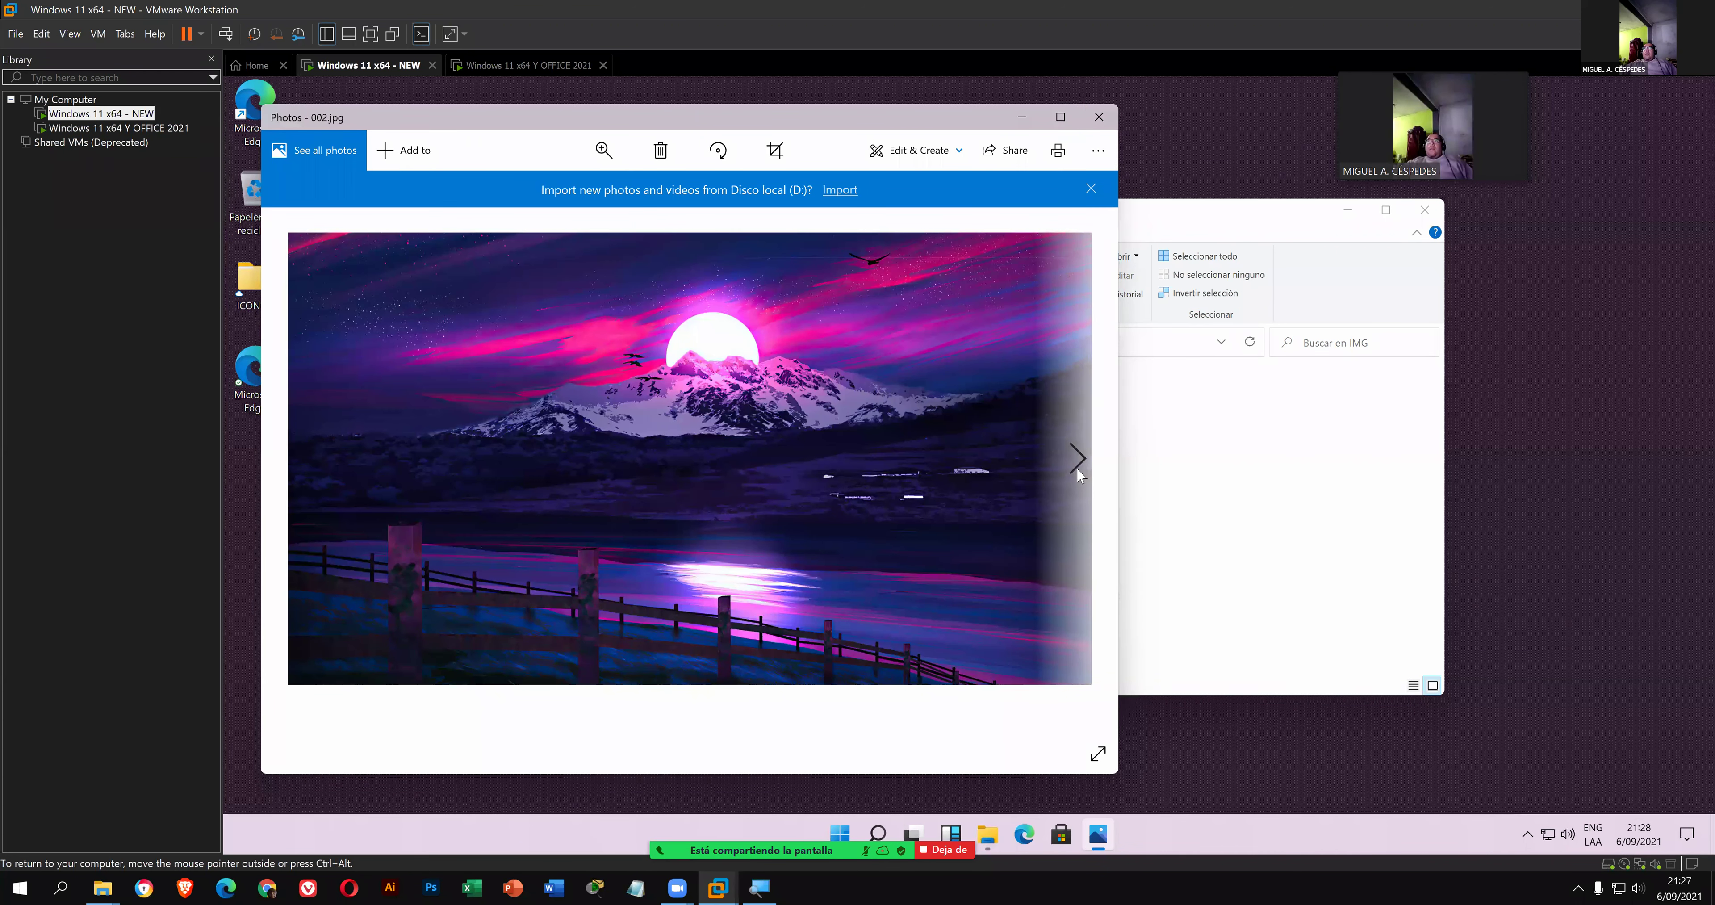
click(1079, 475)
click(1077, 475)
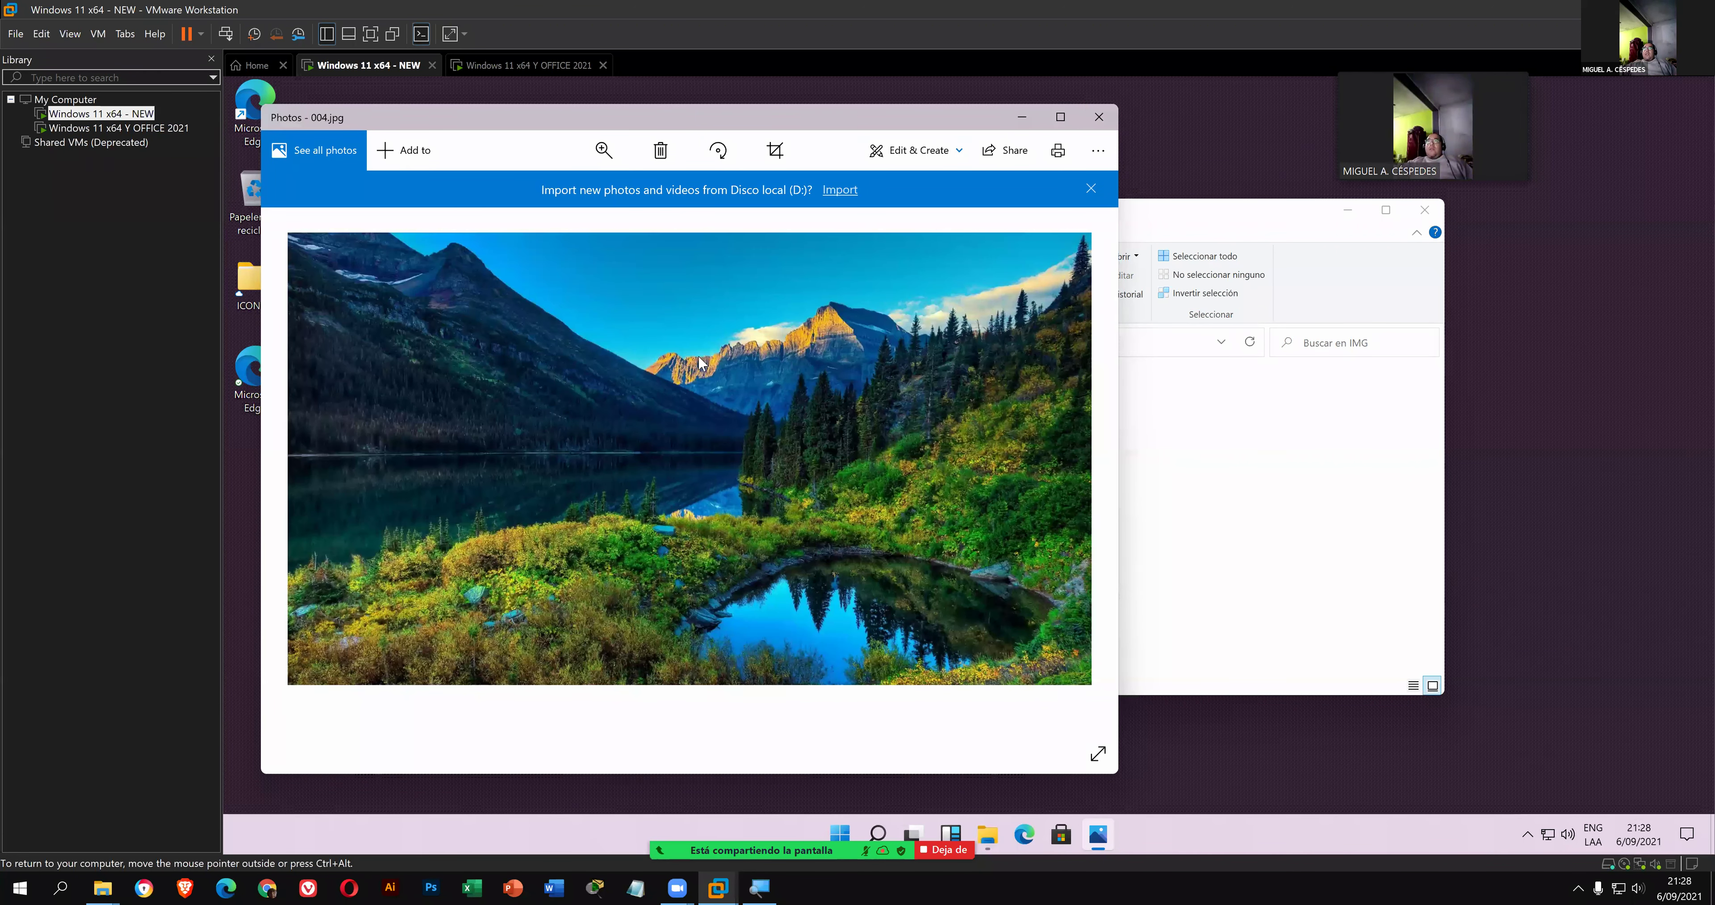
right_click(701, 360)
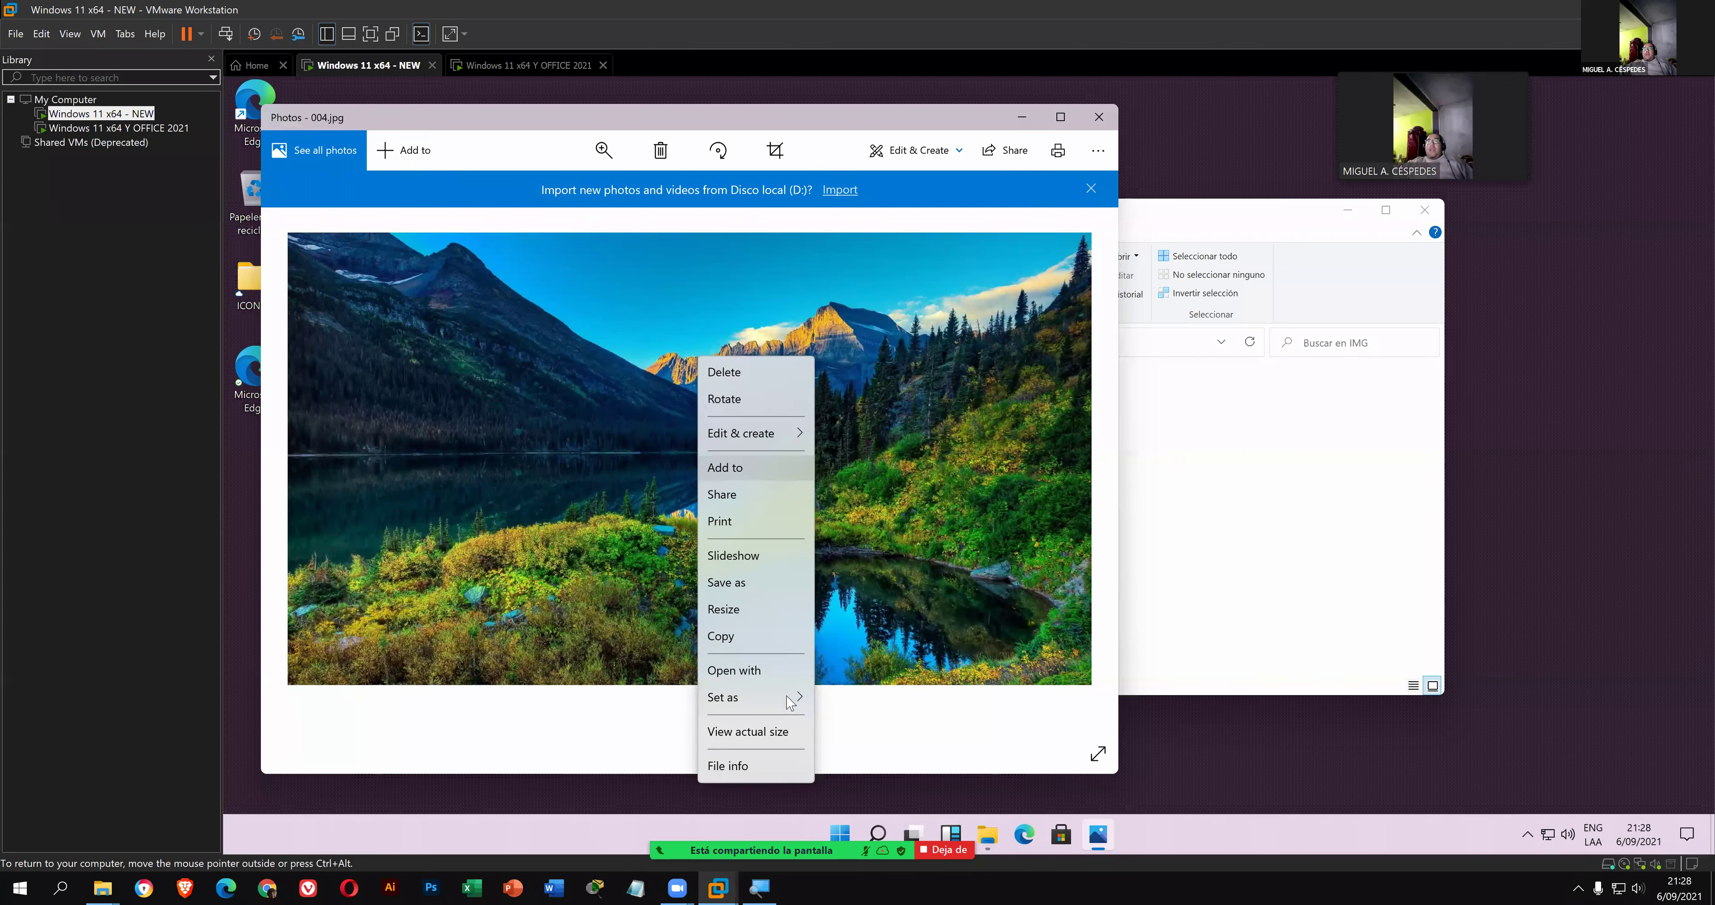
mouse_move(799, 698)
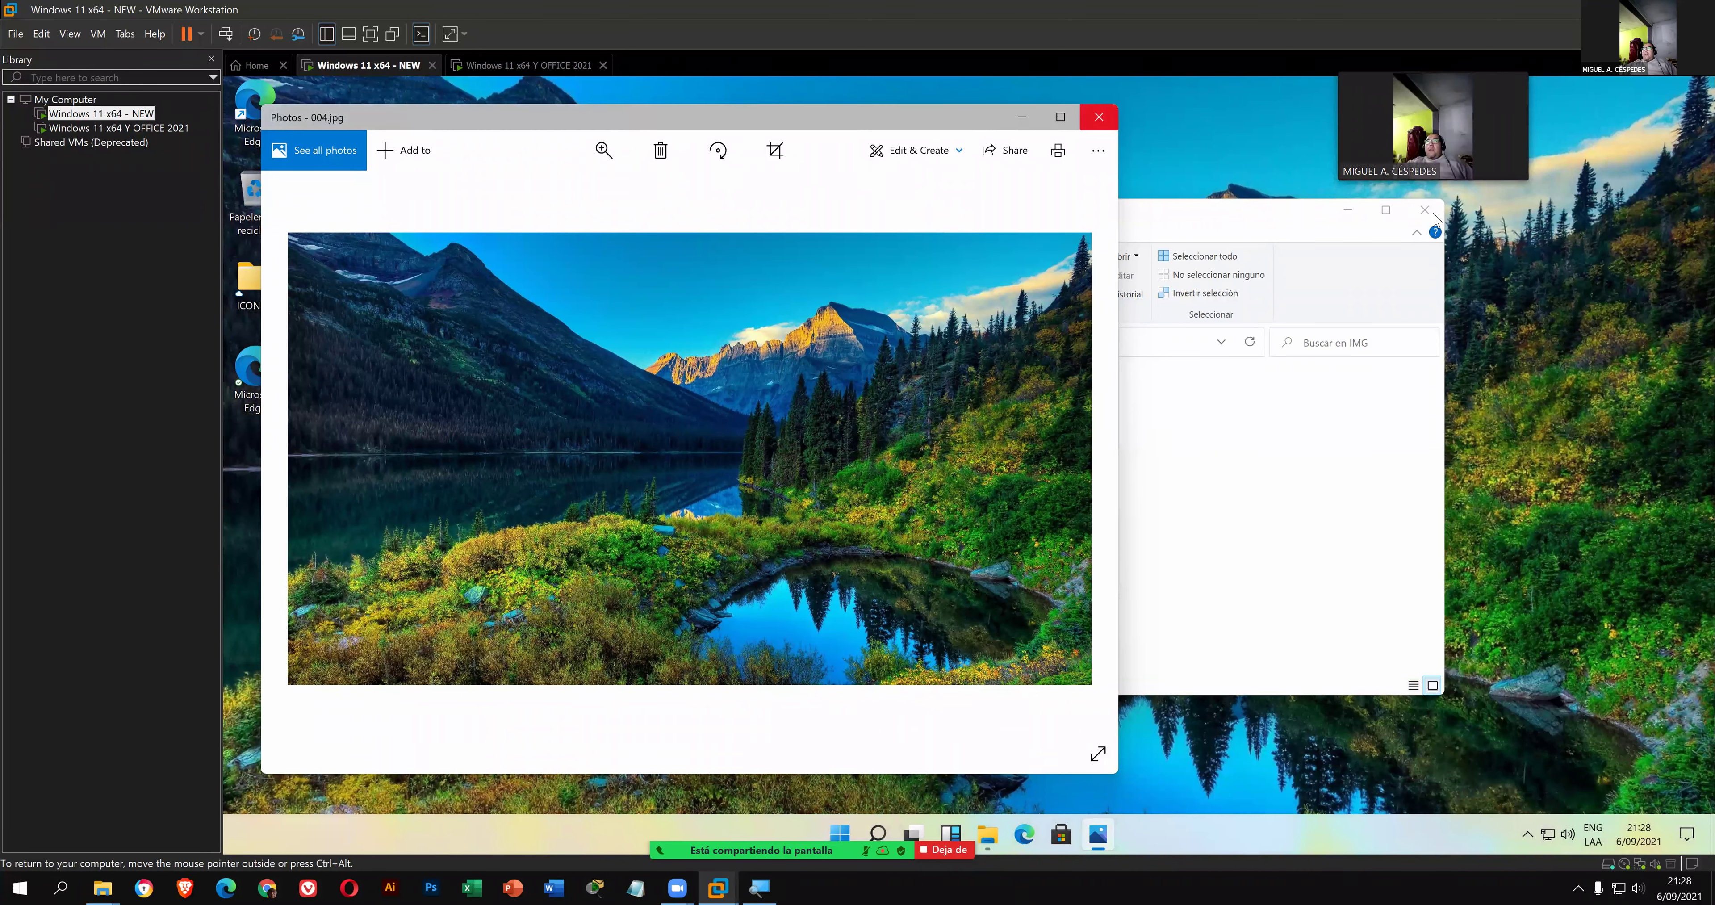
- Close Photos and the IMG folder window, and refresh the virtual machine's desktop
key(alt+F4)
key(alt+F4)
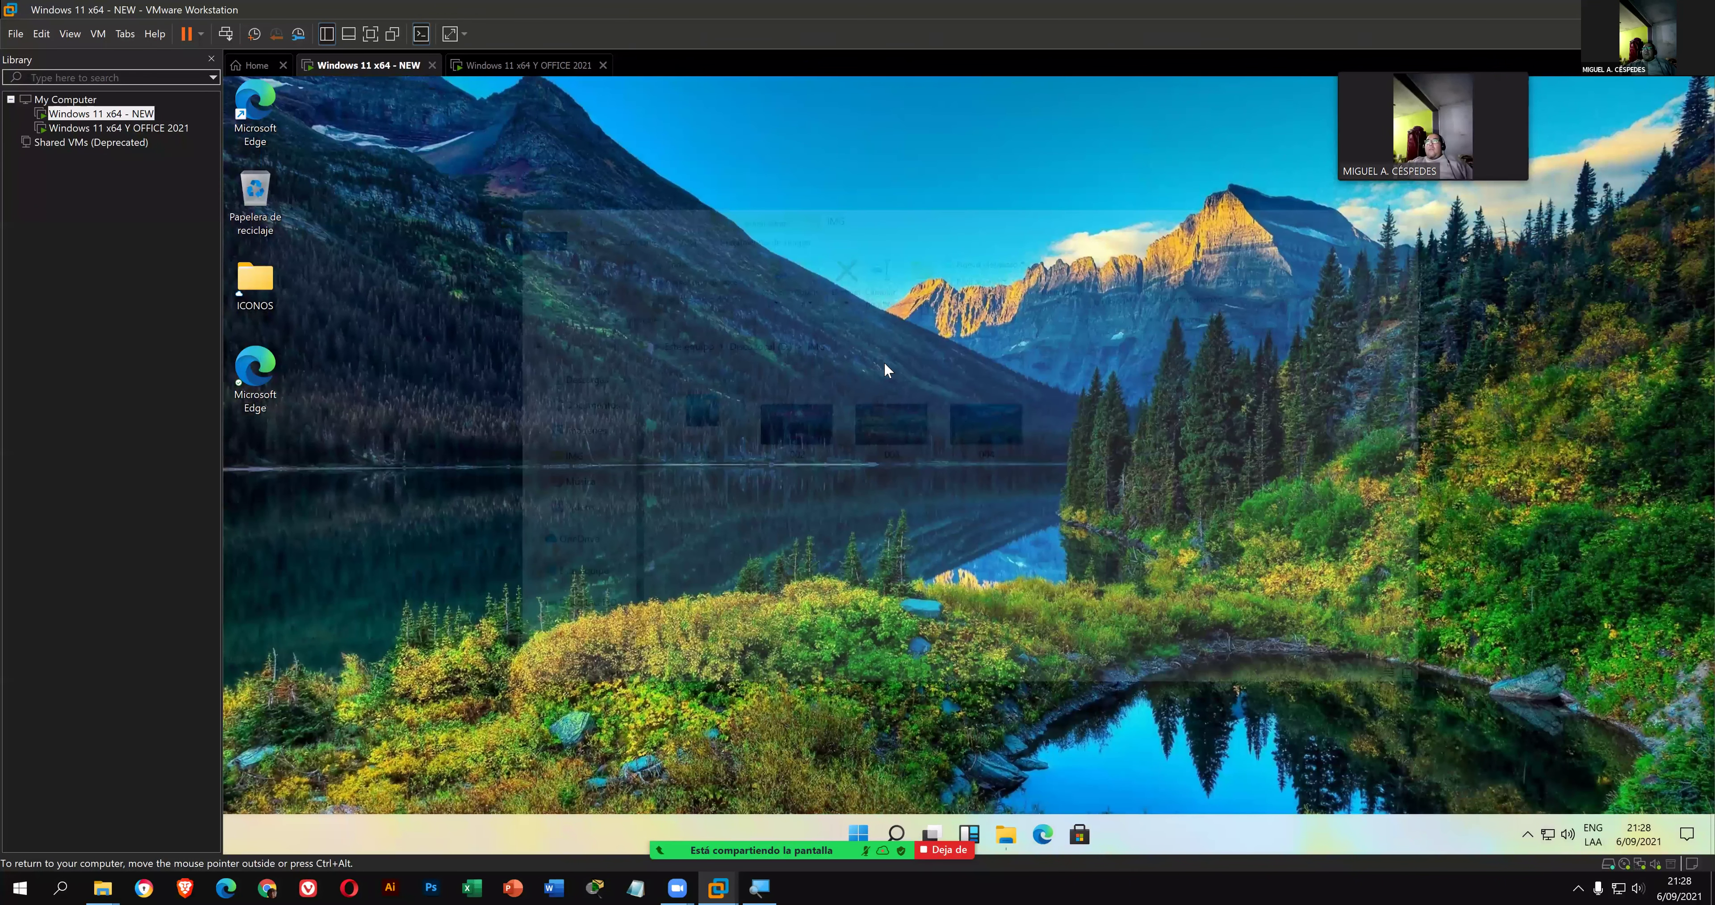
right_click(969, 420)
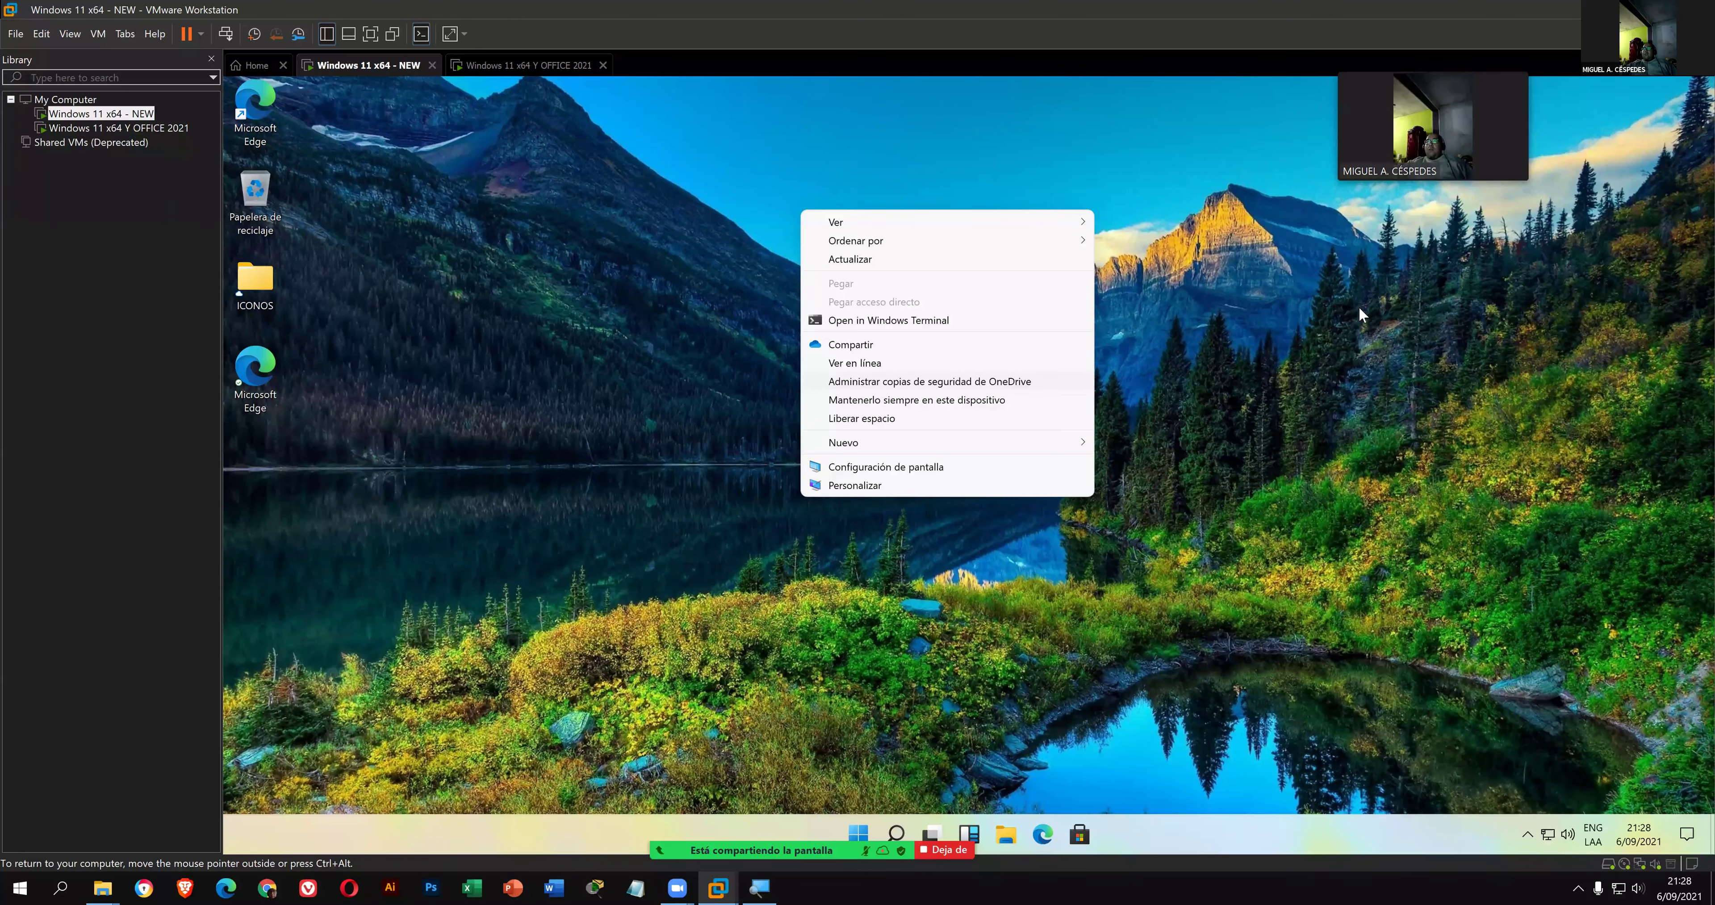
click(850, 259)
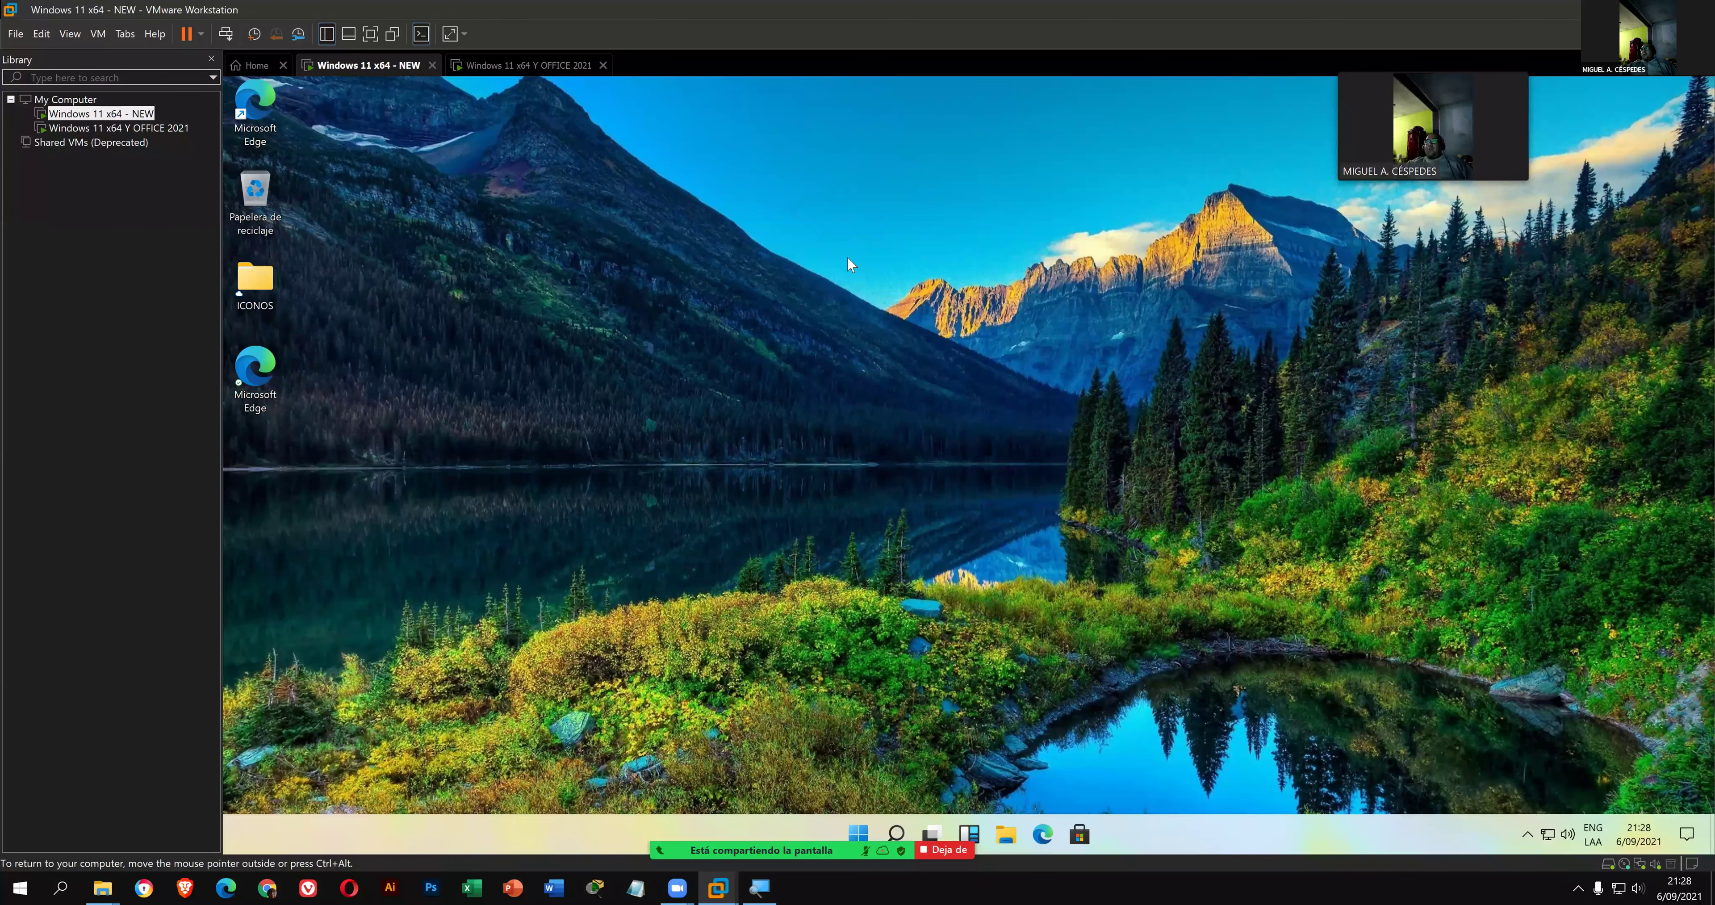
- Switch to the Windows 11 x64 Y OFFICE 2021 virtual machine, and search for Excel and open it
click(530, 66)
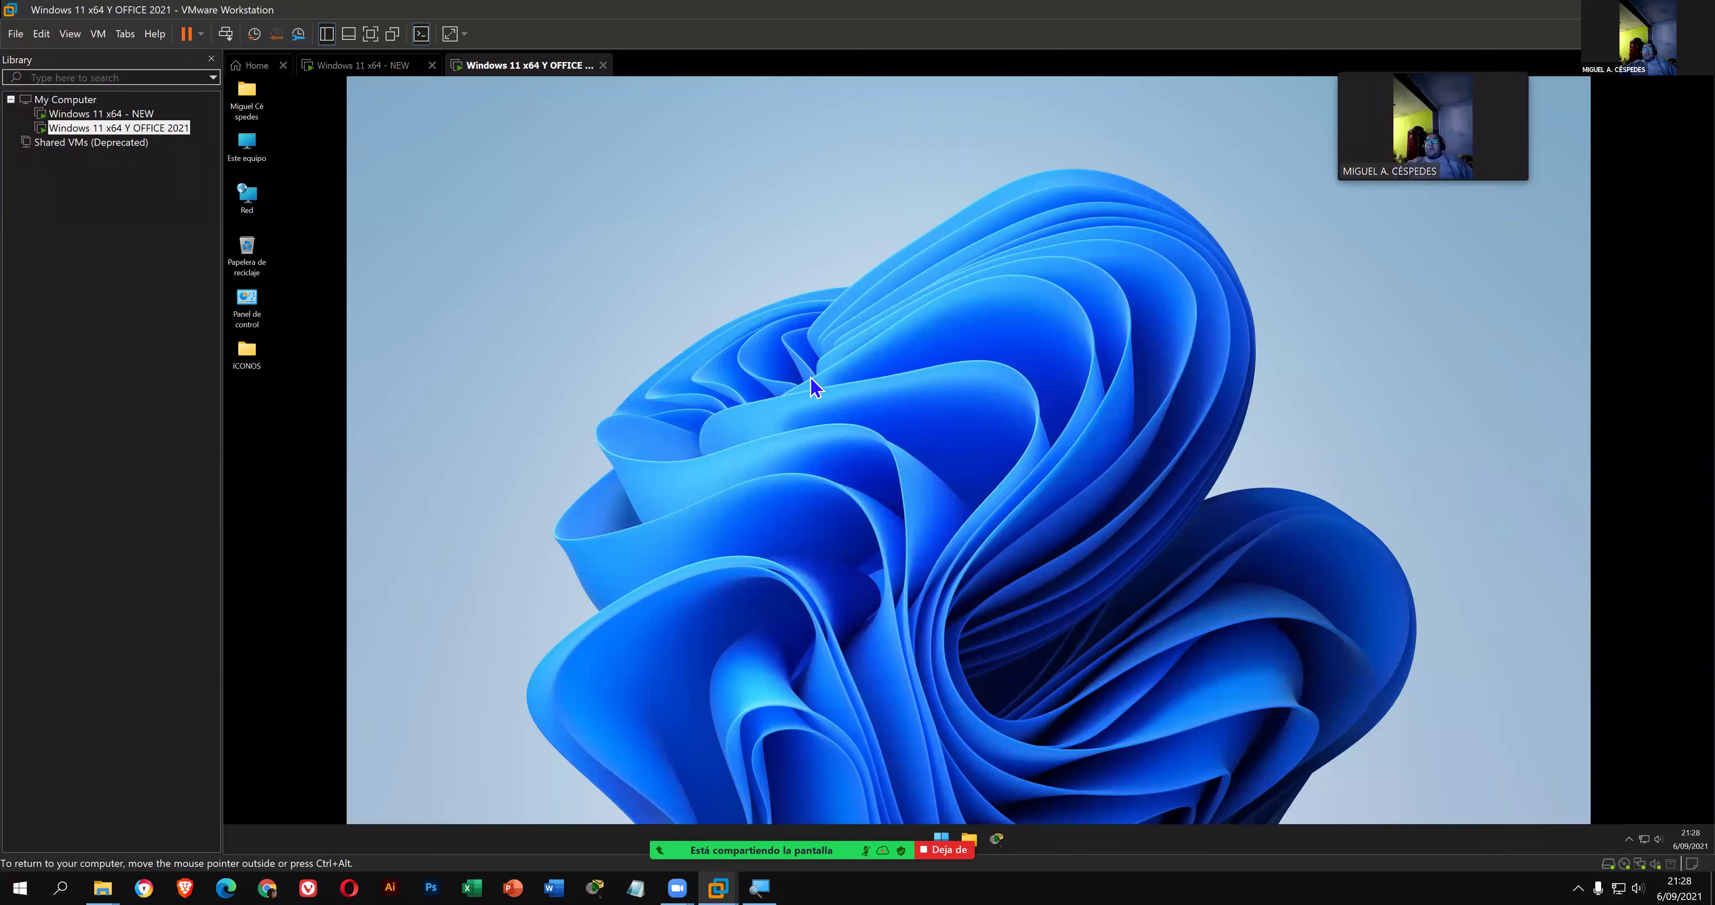
key(super)
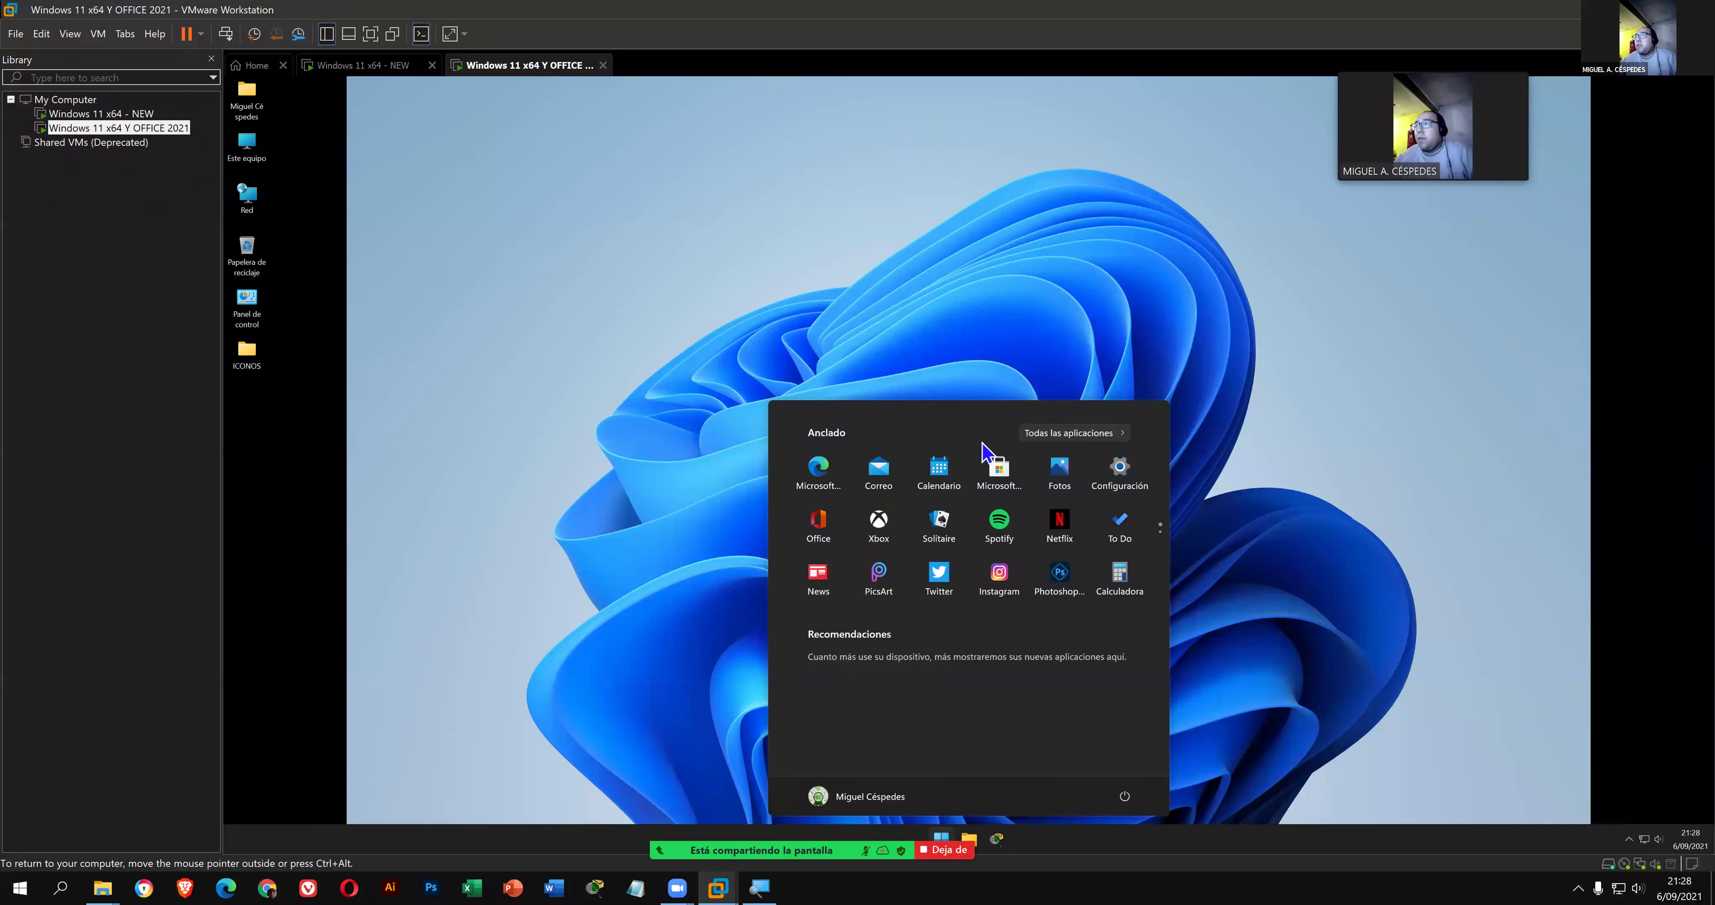
text(excel)
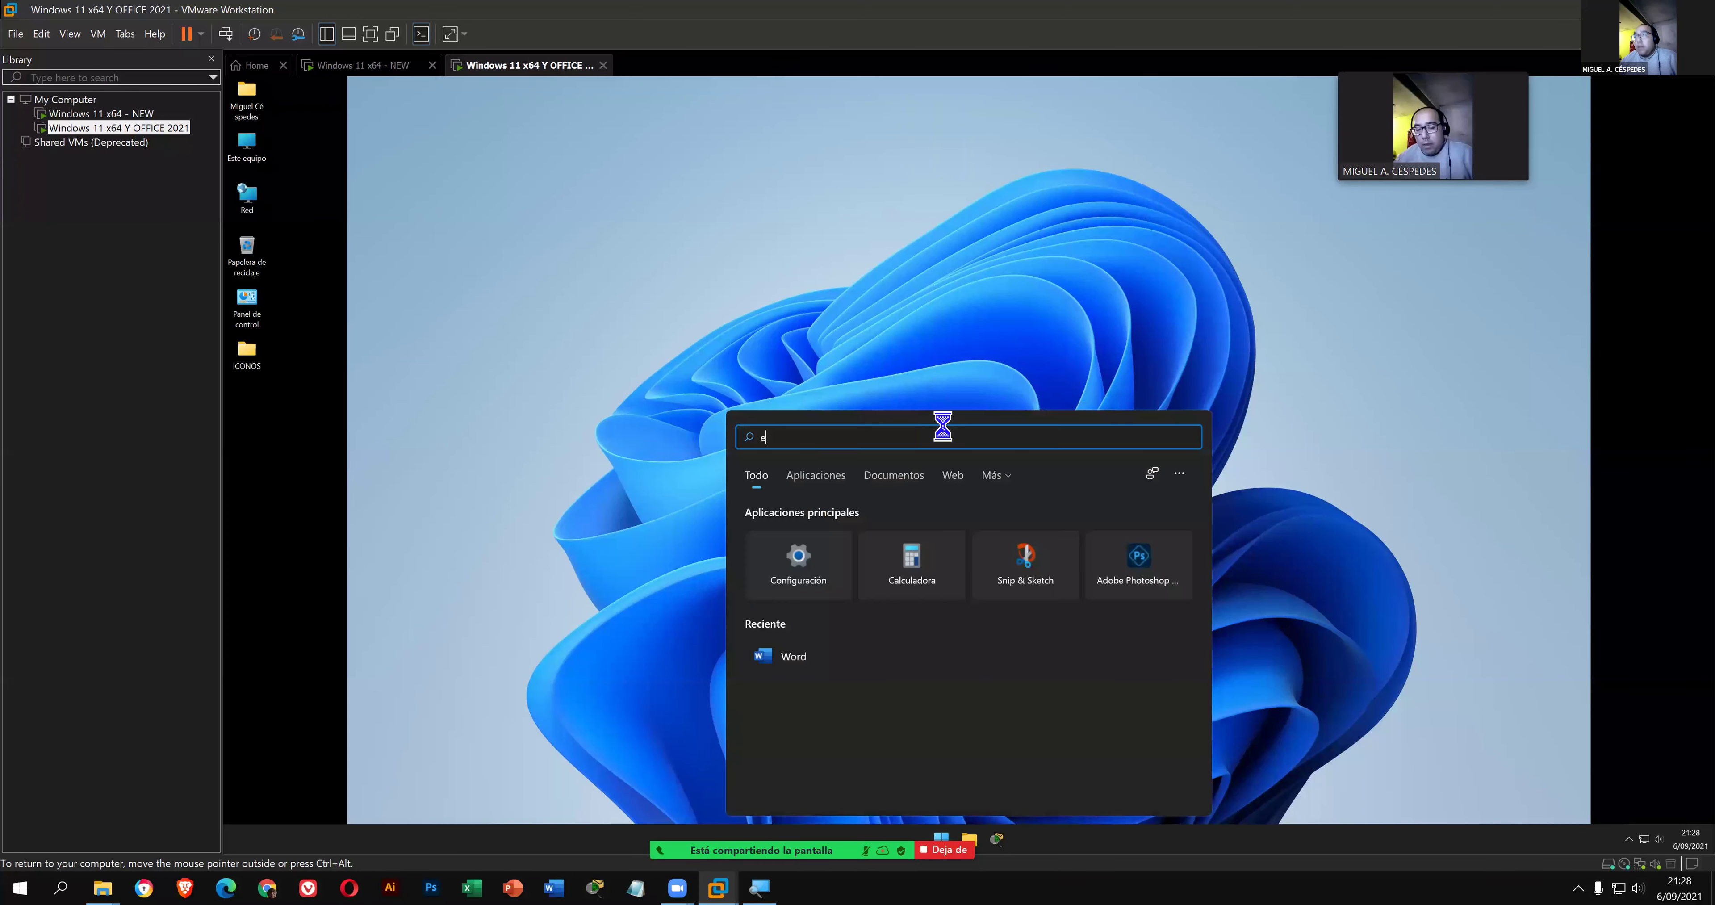
click(881, 553)
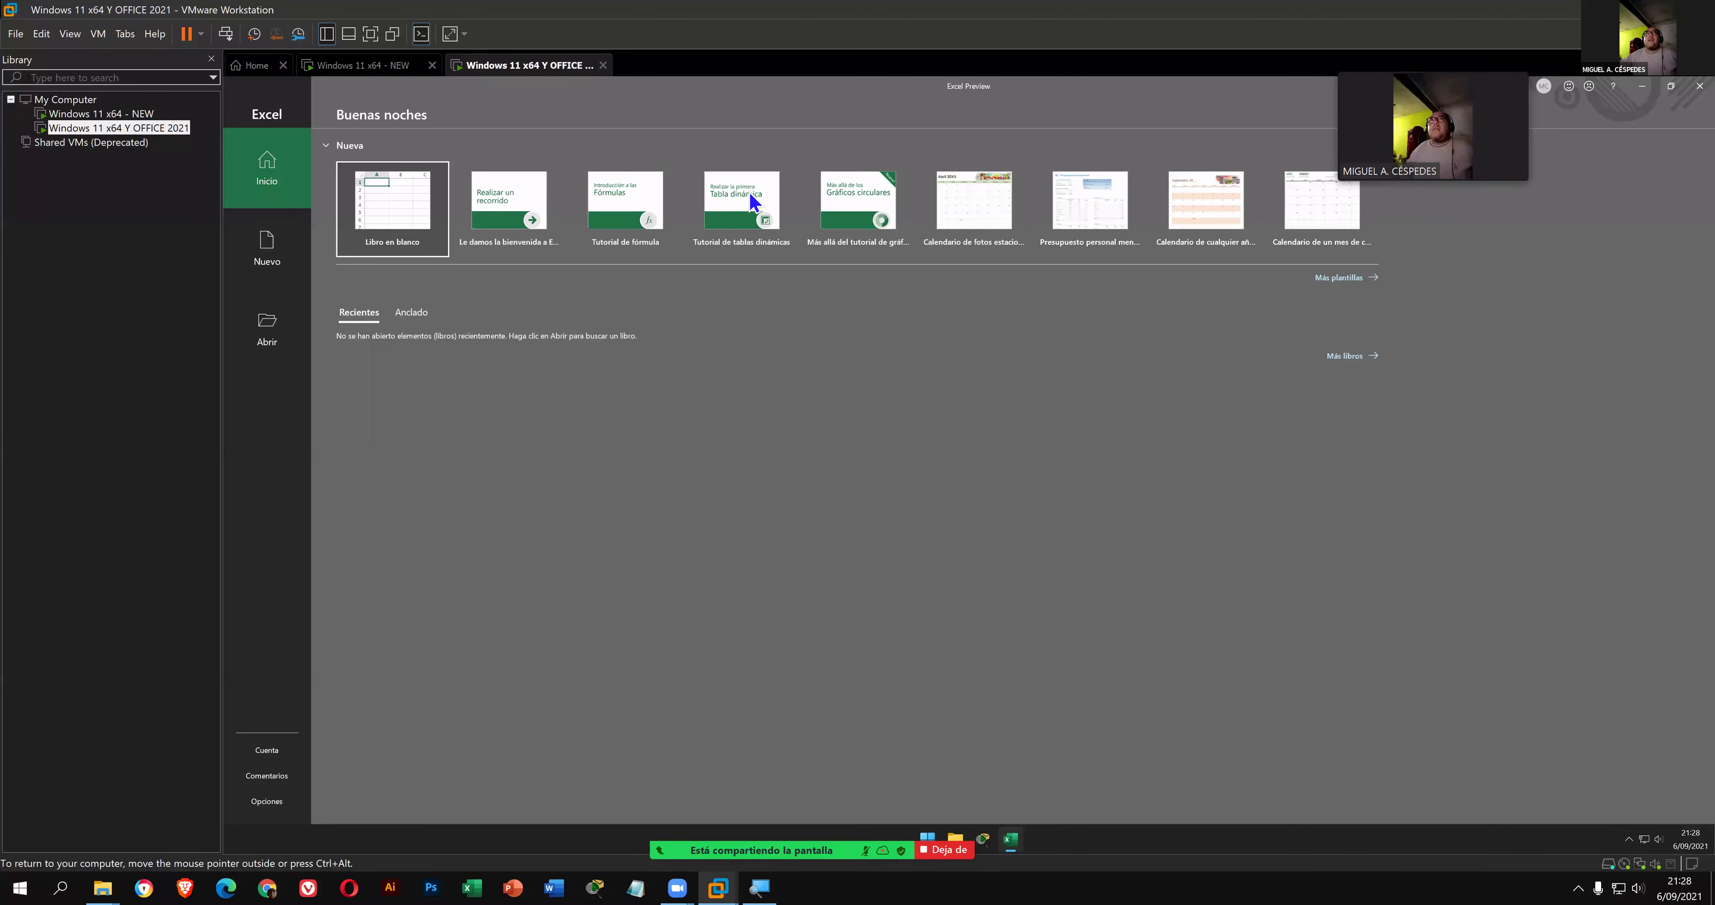
- Return to the Windows 11 x64 - NEW virtual machine and set its desktop background type to Presentación in the personalization settings
click(338, 67)
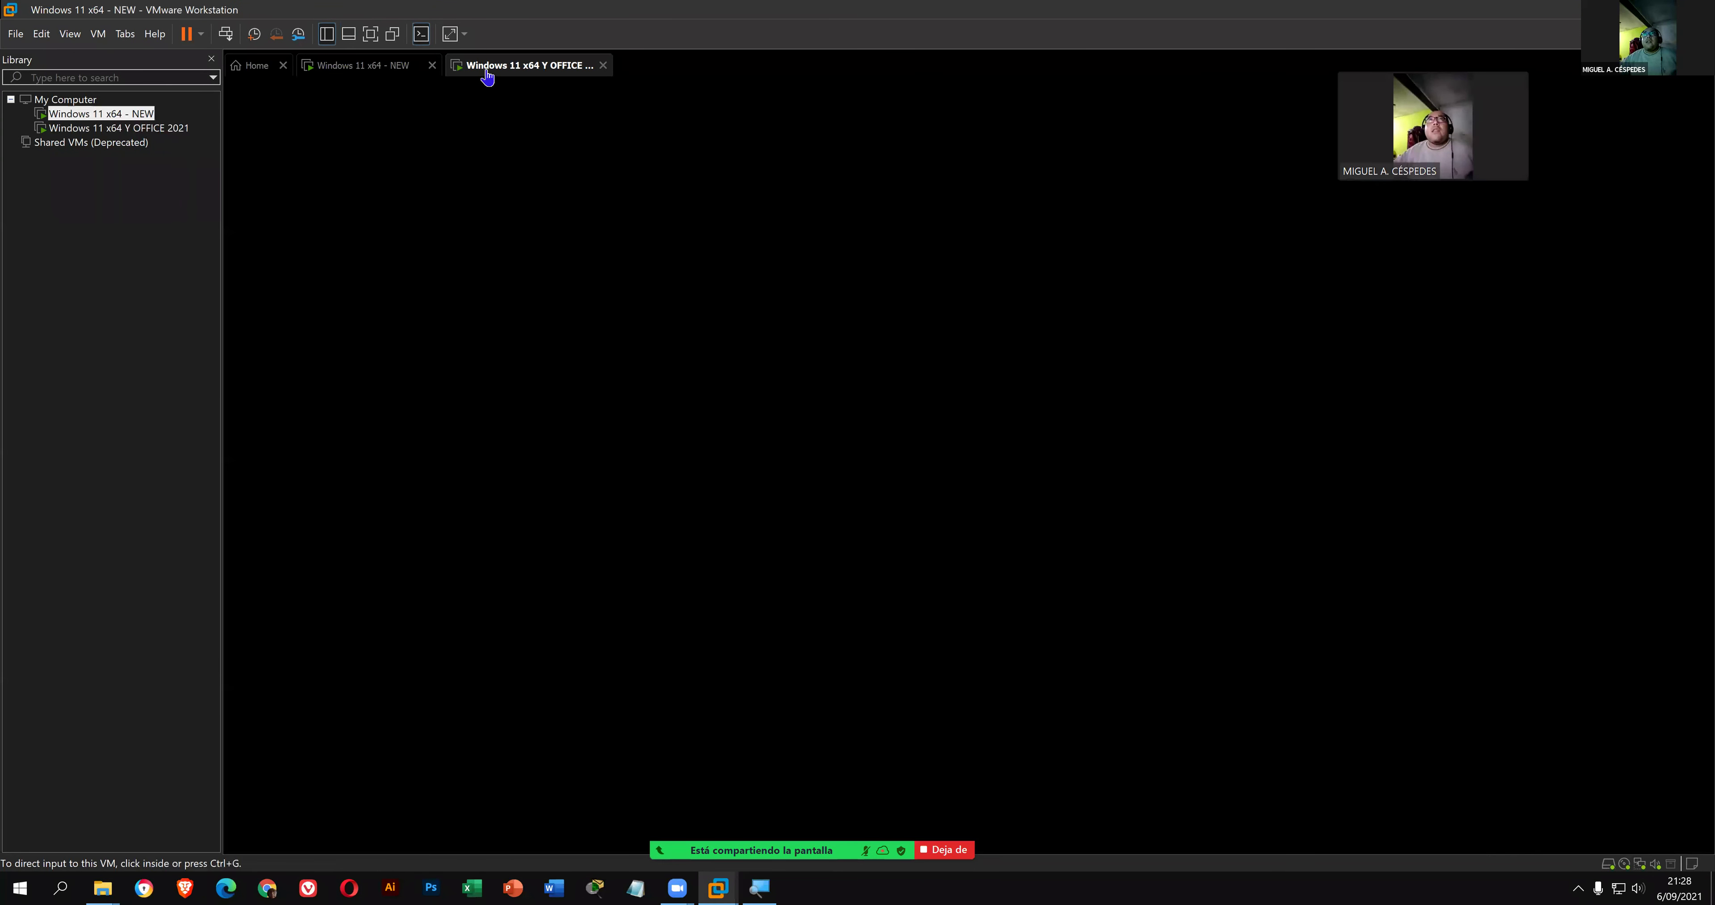
click(394, 73)
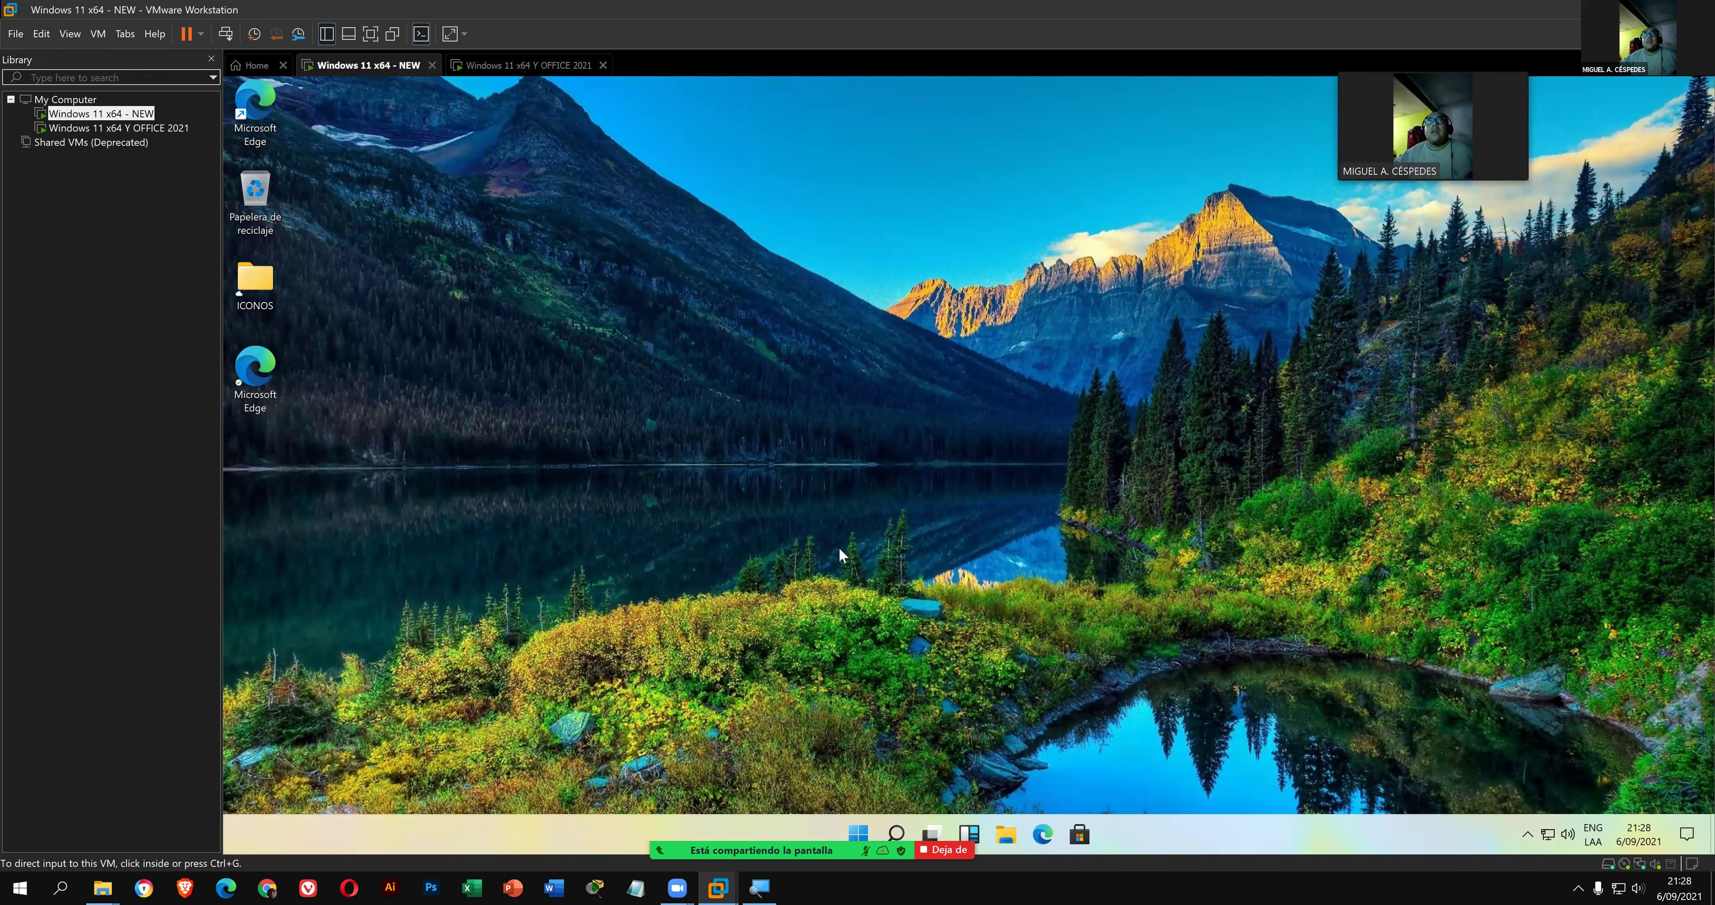
click(908, 397)
right_click(973, 586)
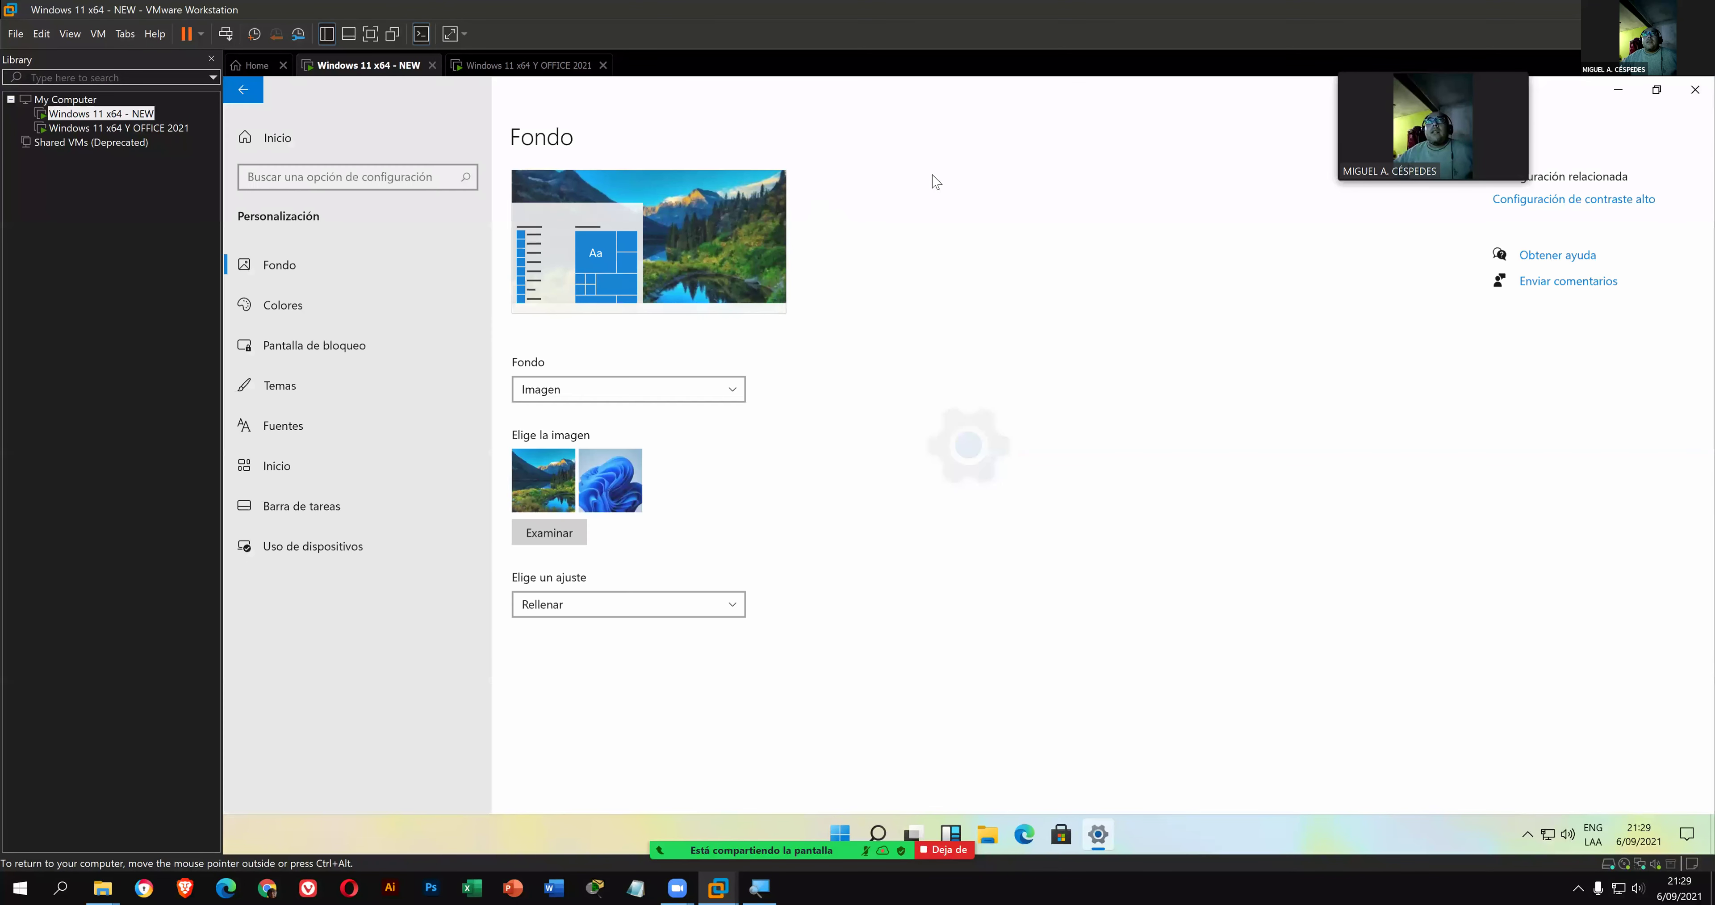
click(735, 399)
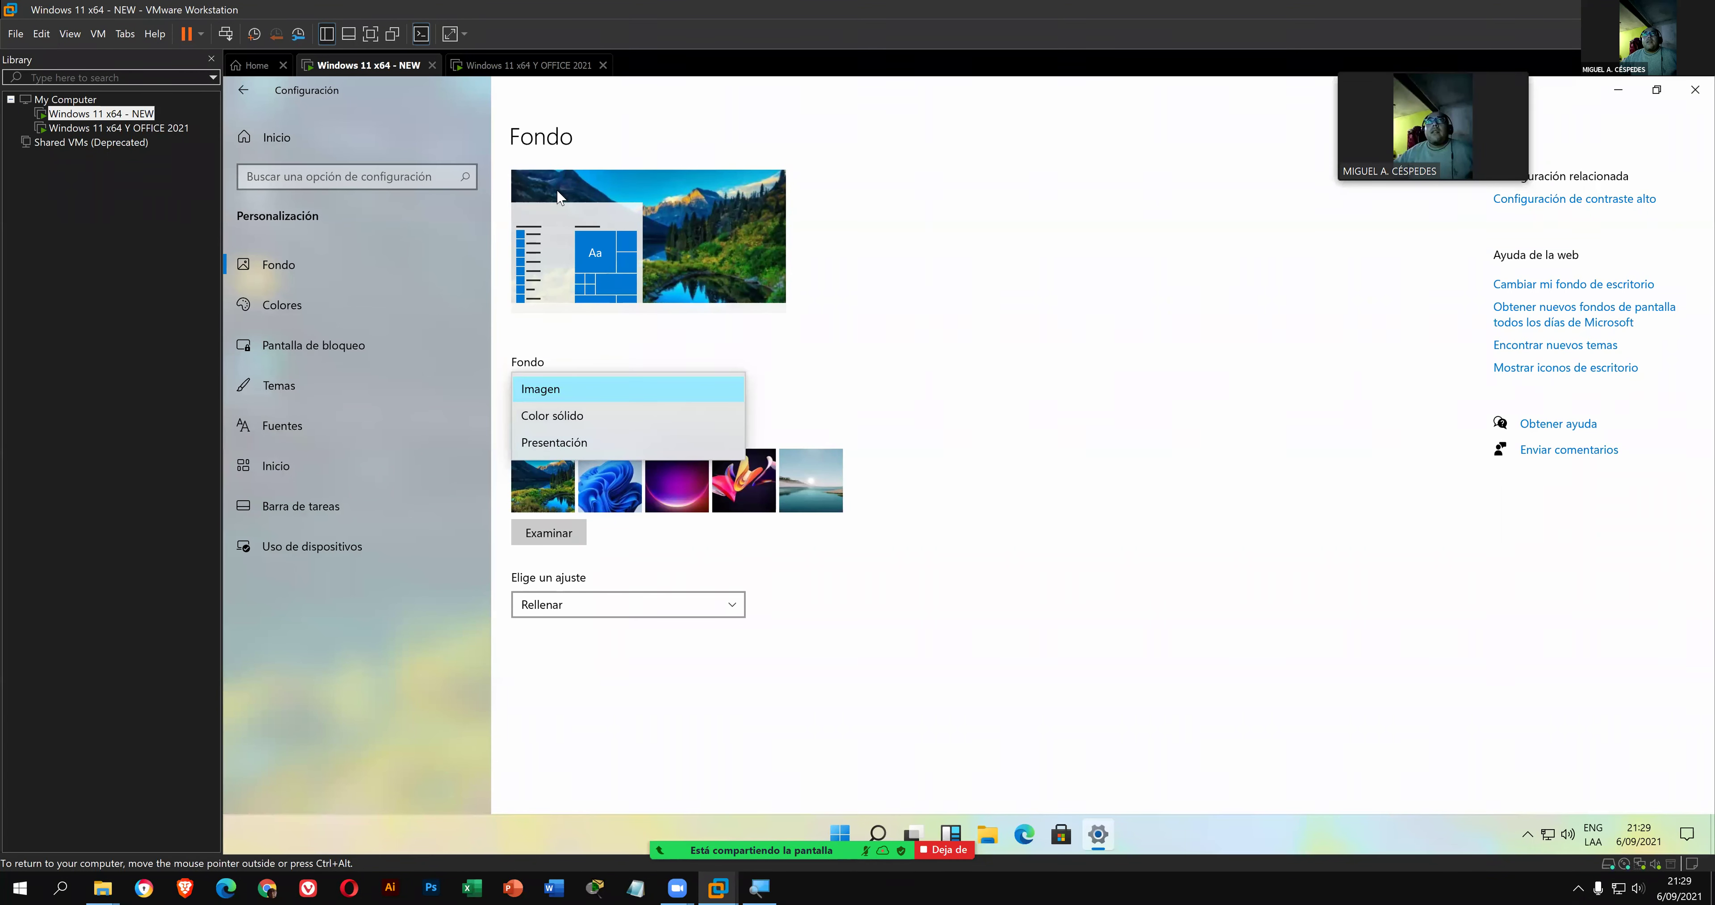
click(589, 448)
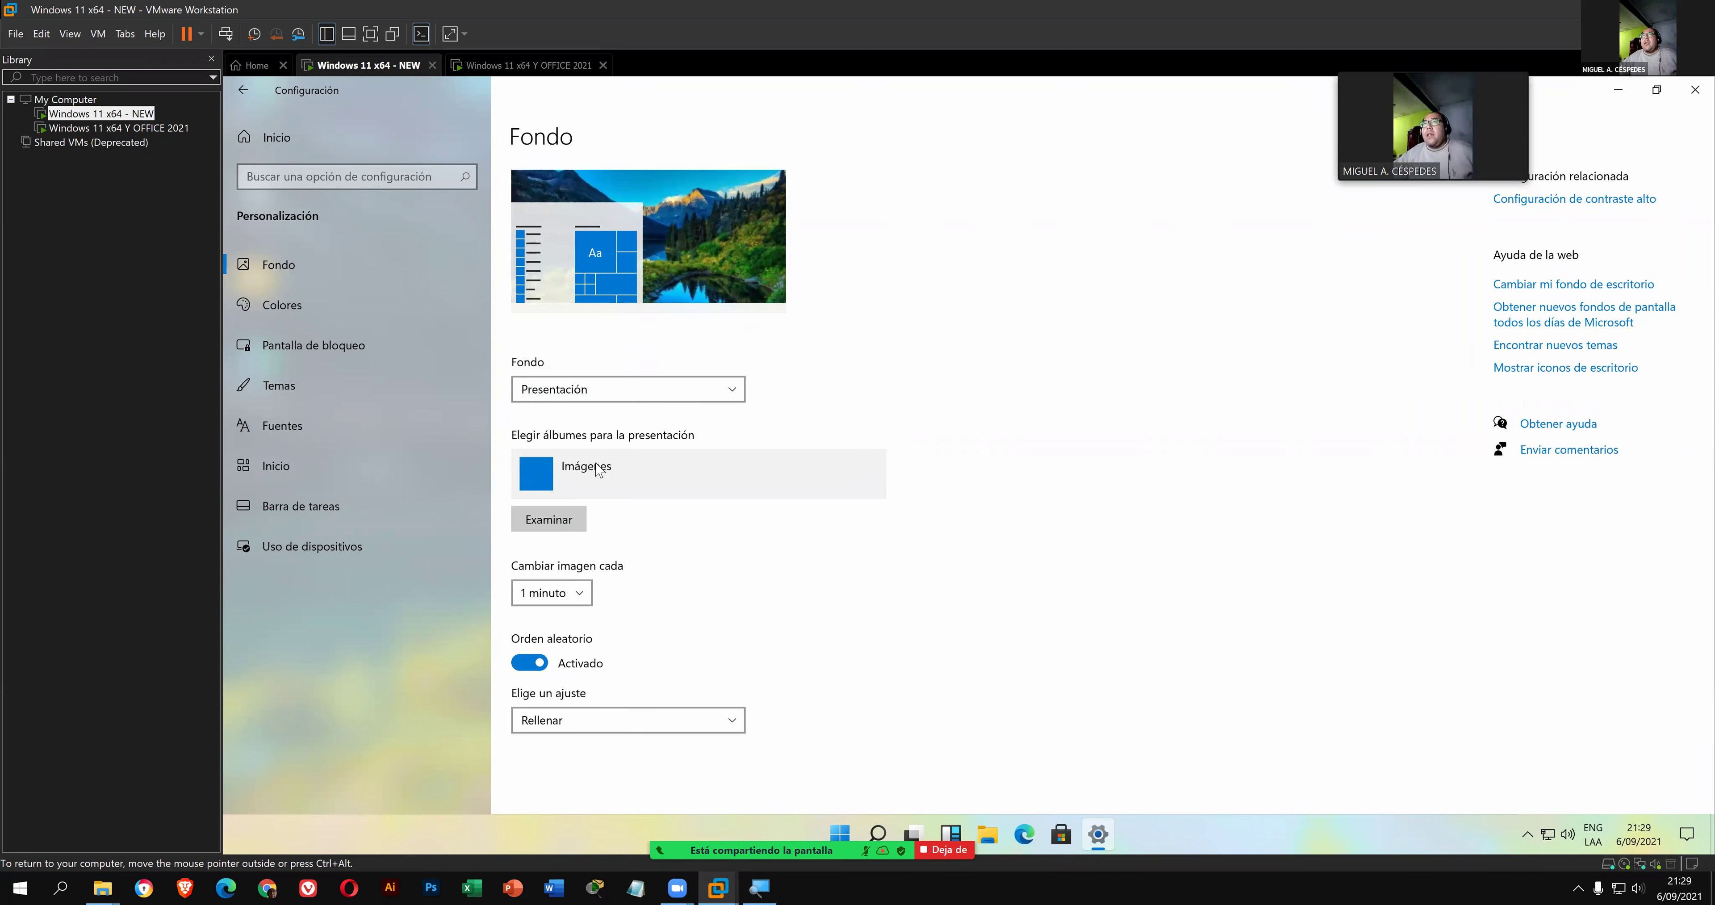
- Choose the IMG folder on Disco local (D:) as the album for the background slideshow
click(554, 527)
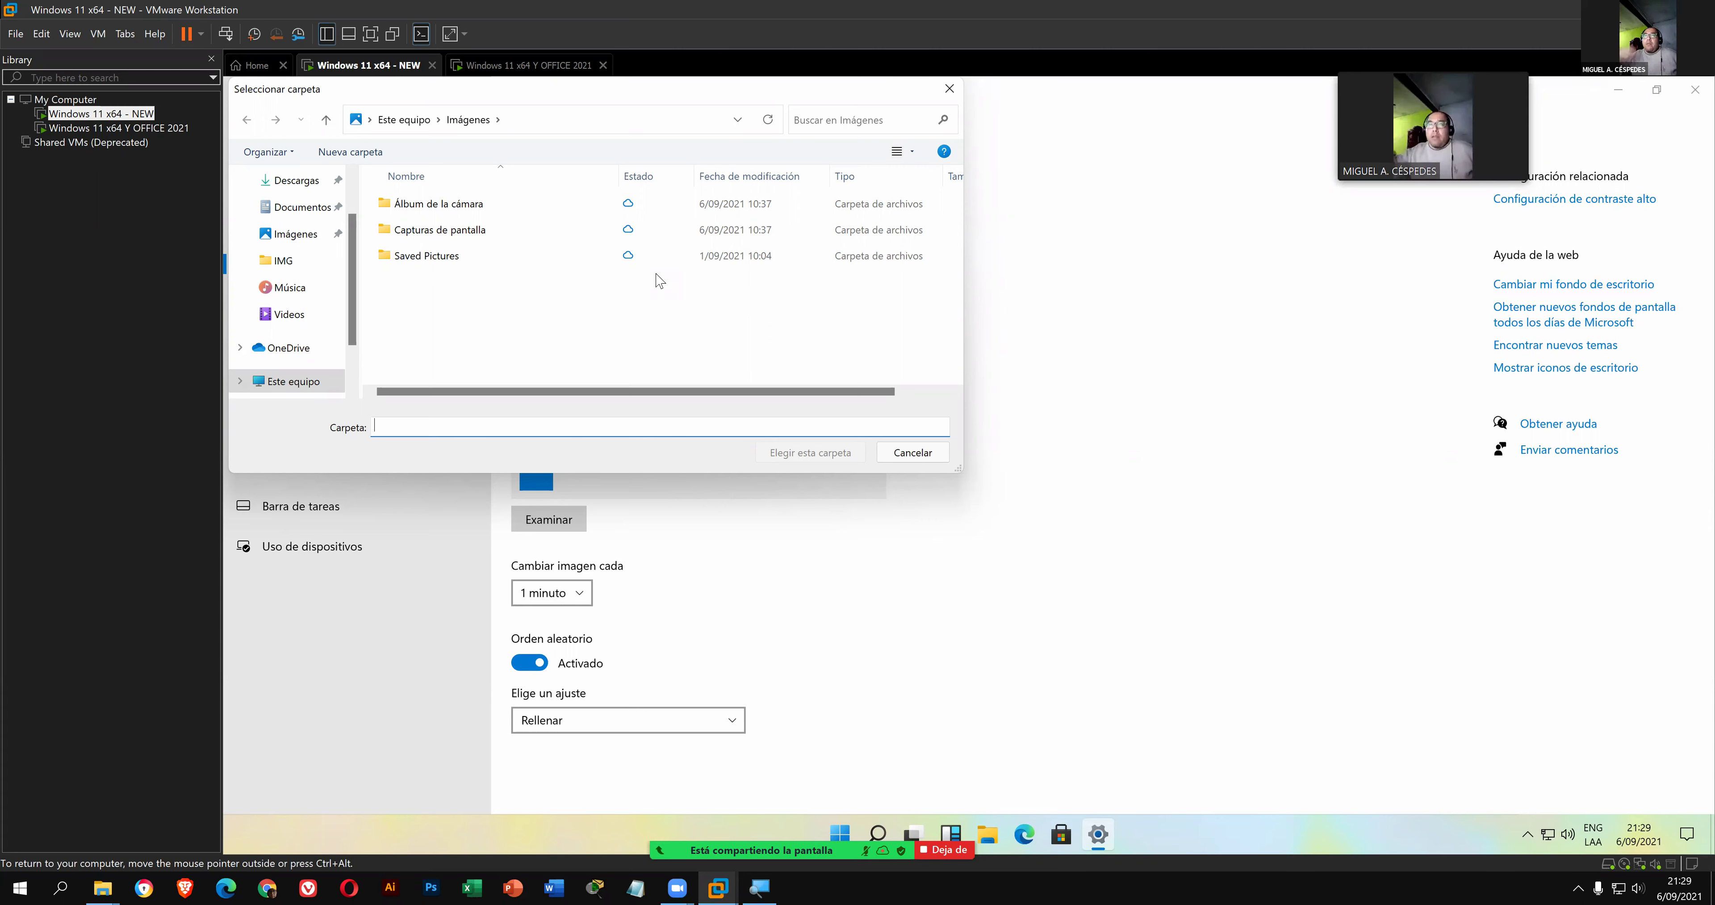
scroll(346, 255, down, 1)
scroll(339, 266, down, 1)
click(286, 369)
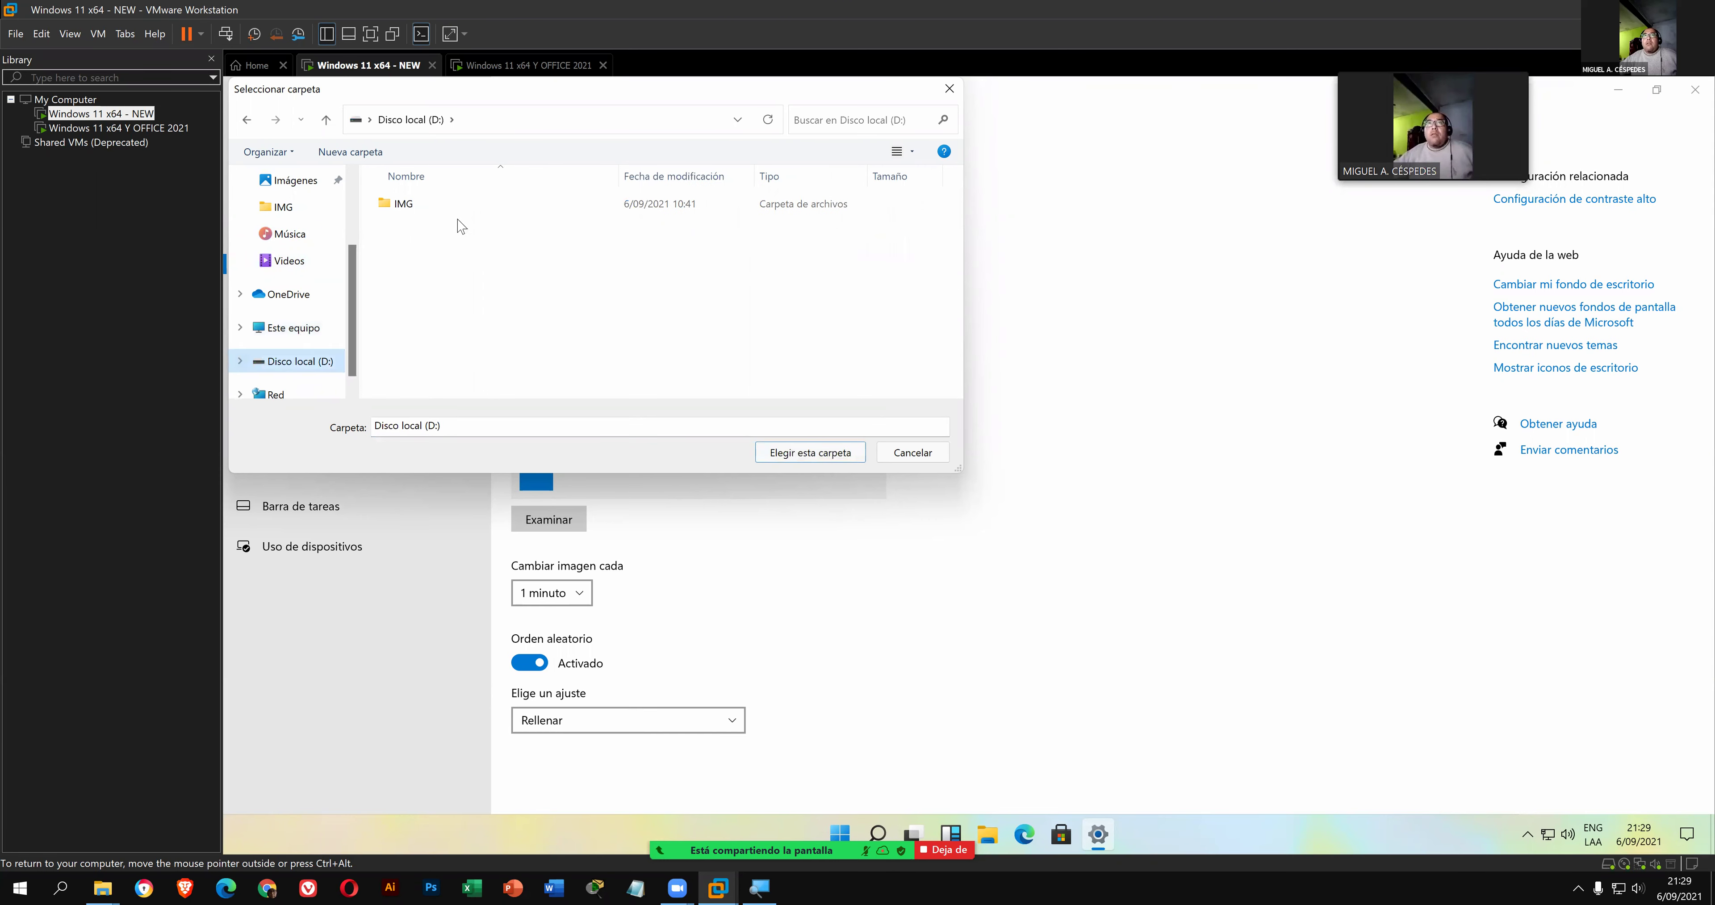
double_click(457, 208)
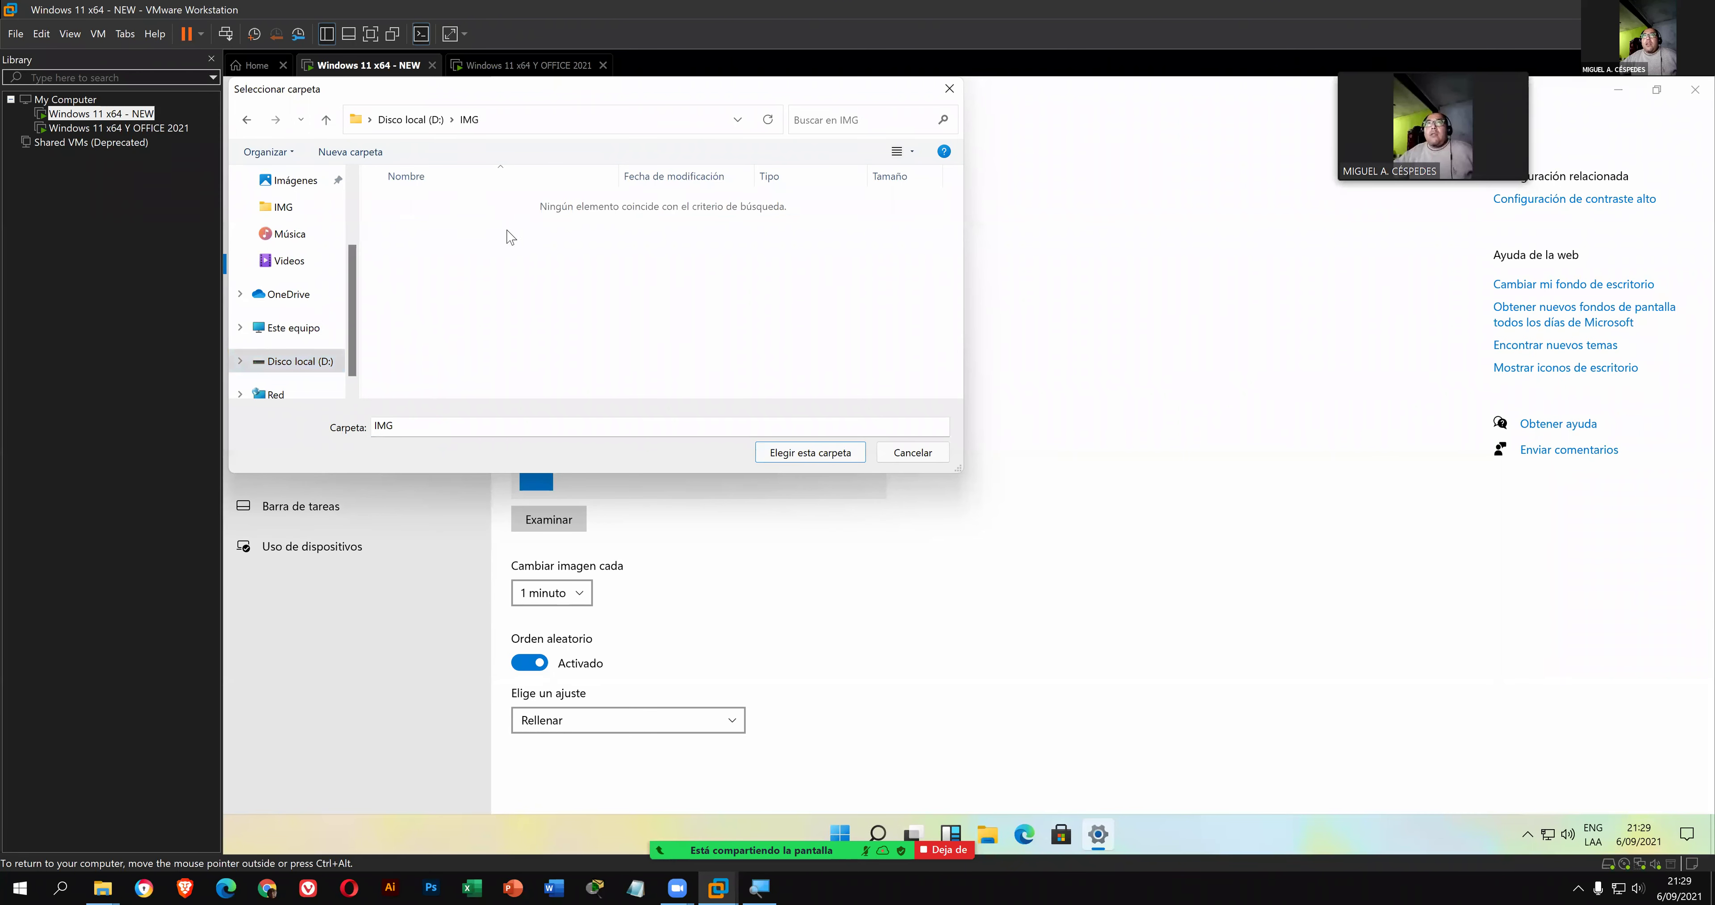
click(429, 121)
click(421, 208)
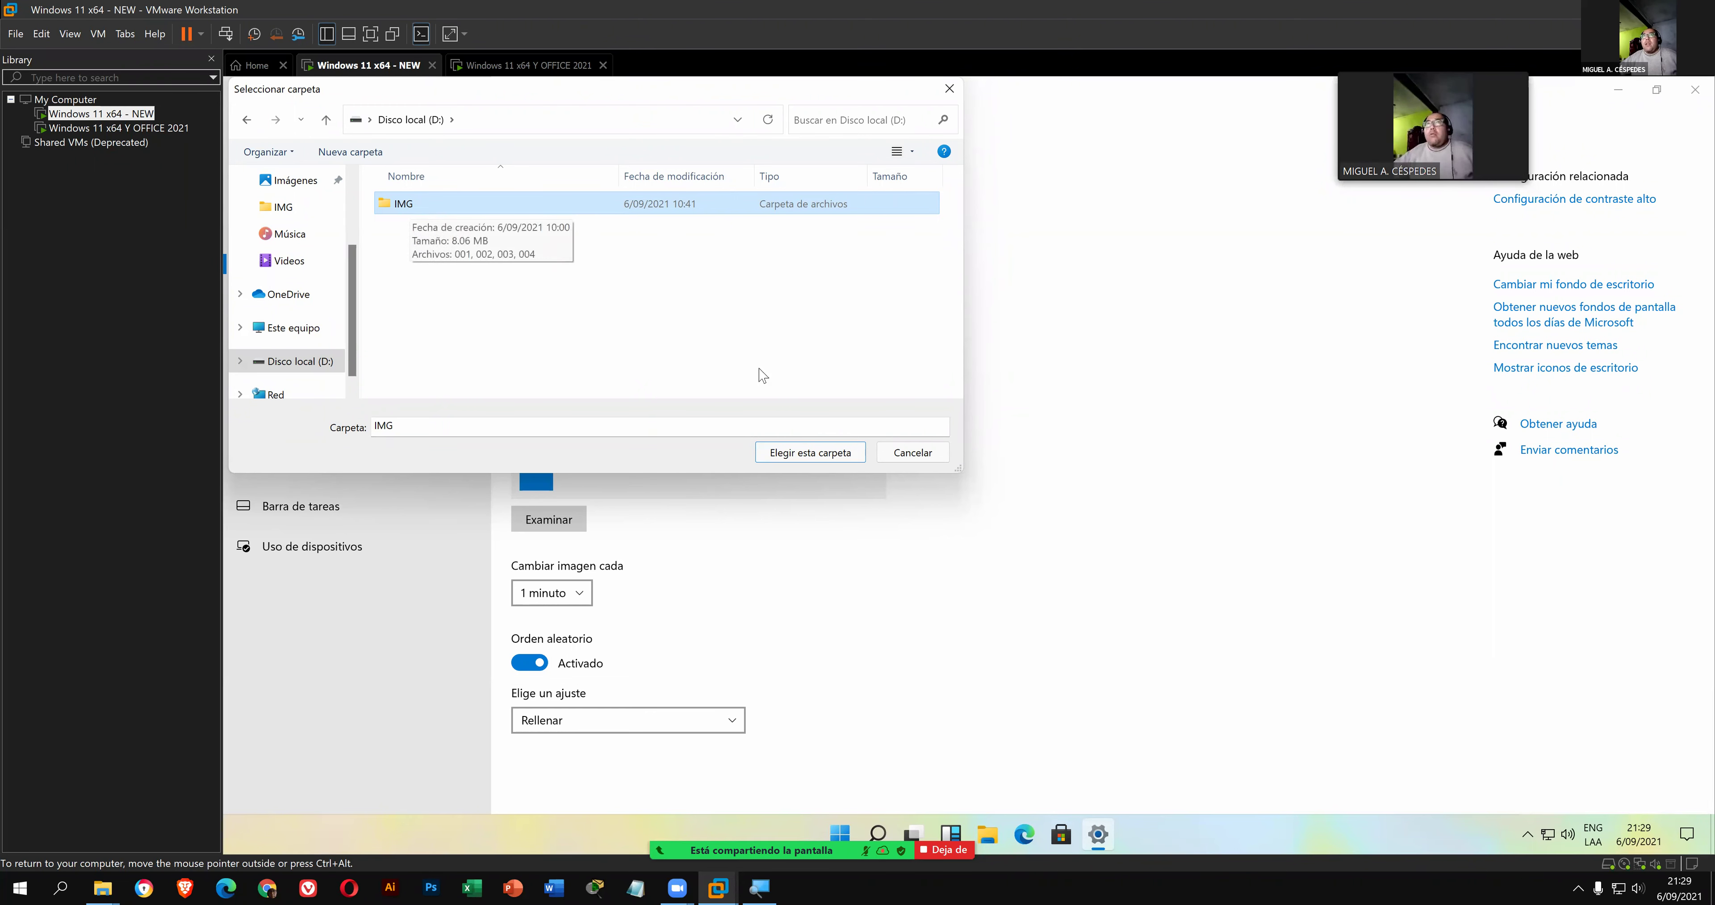
click(791, 453)
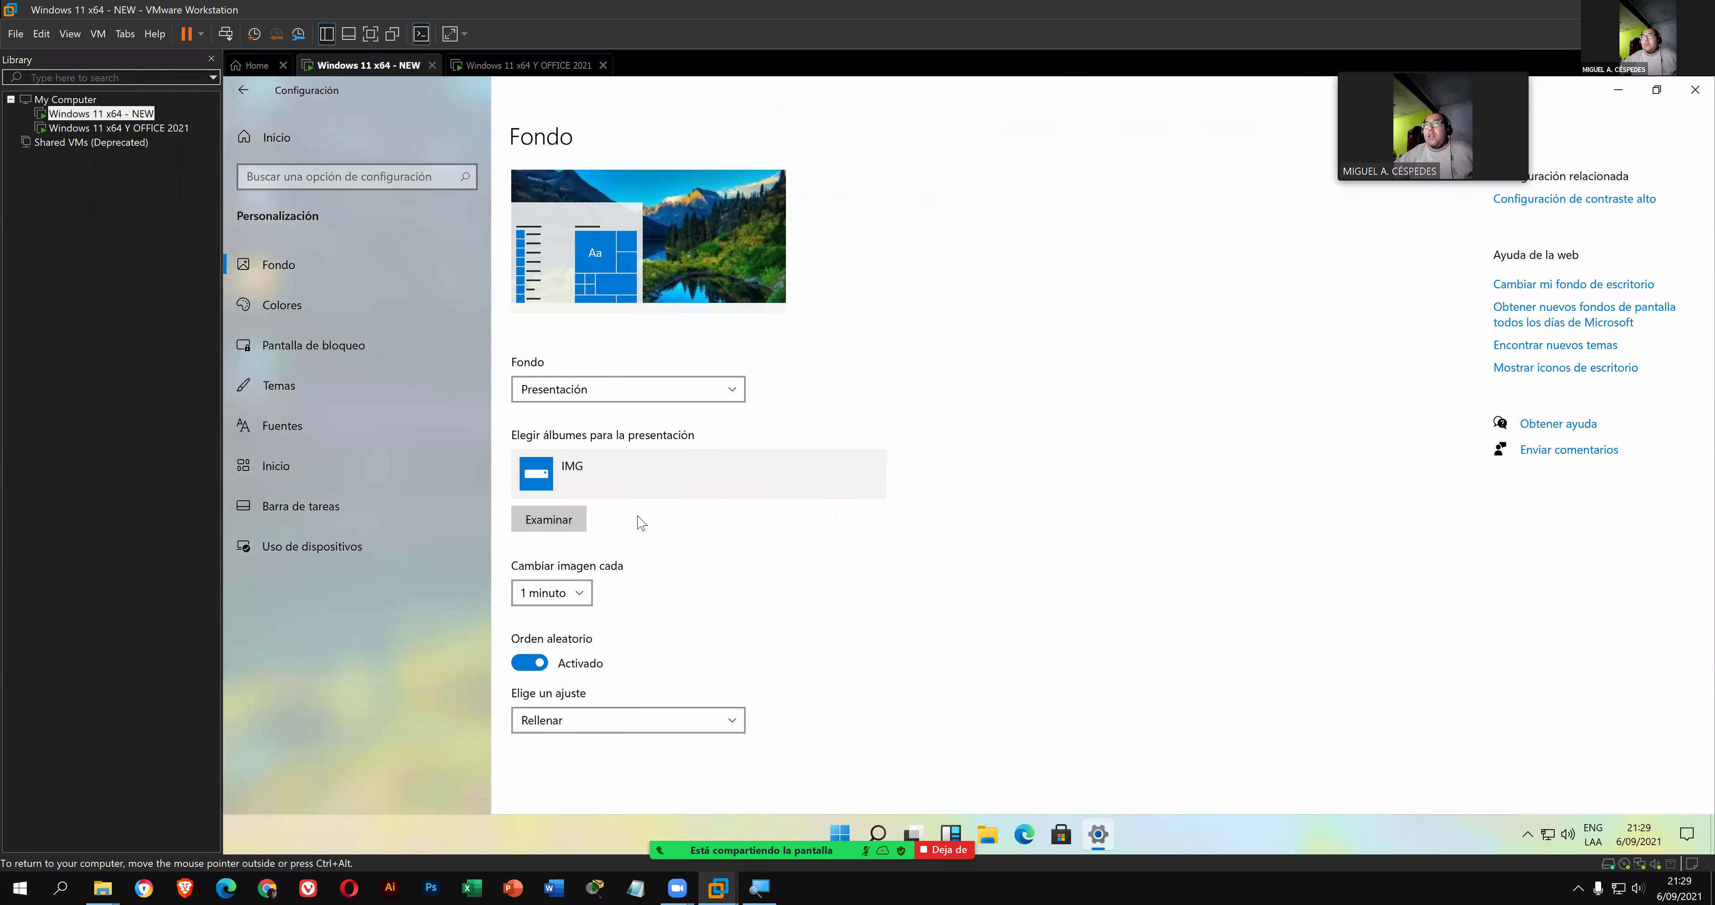
- Check the slideshow's image change intervals, close the settings, and advance to the next desktop background
click(579, 600)
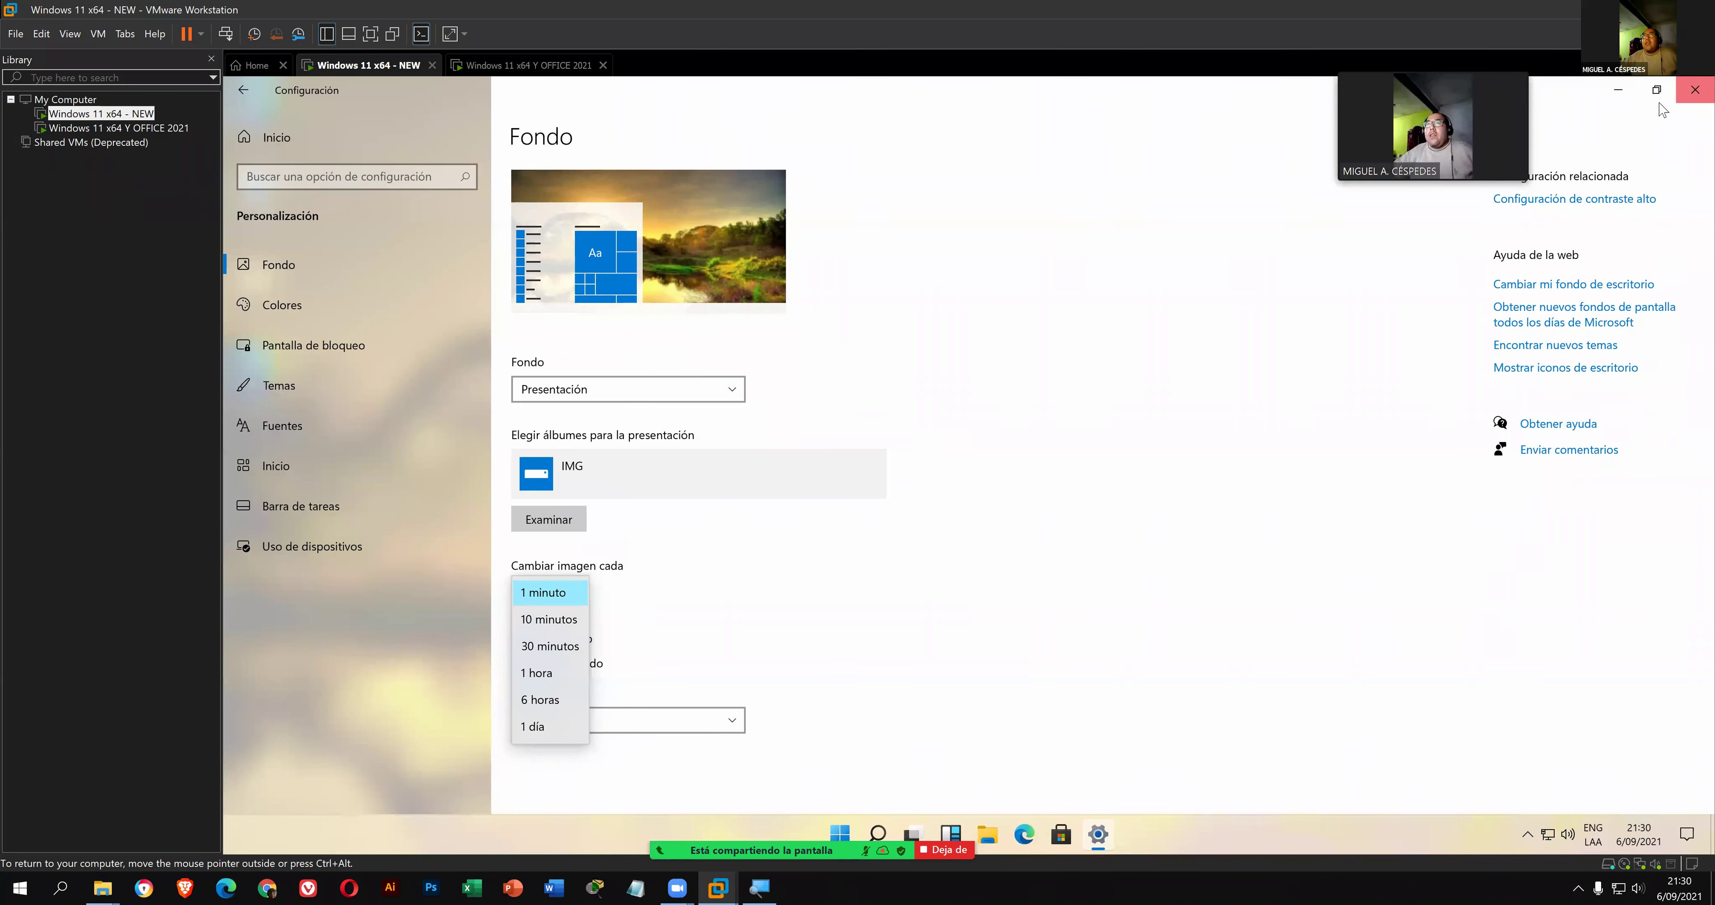
key(alt+F4)
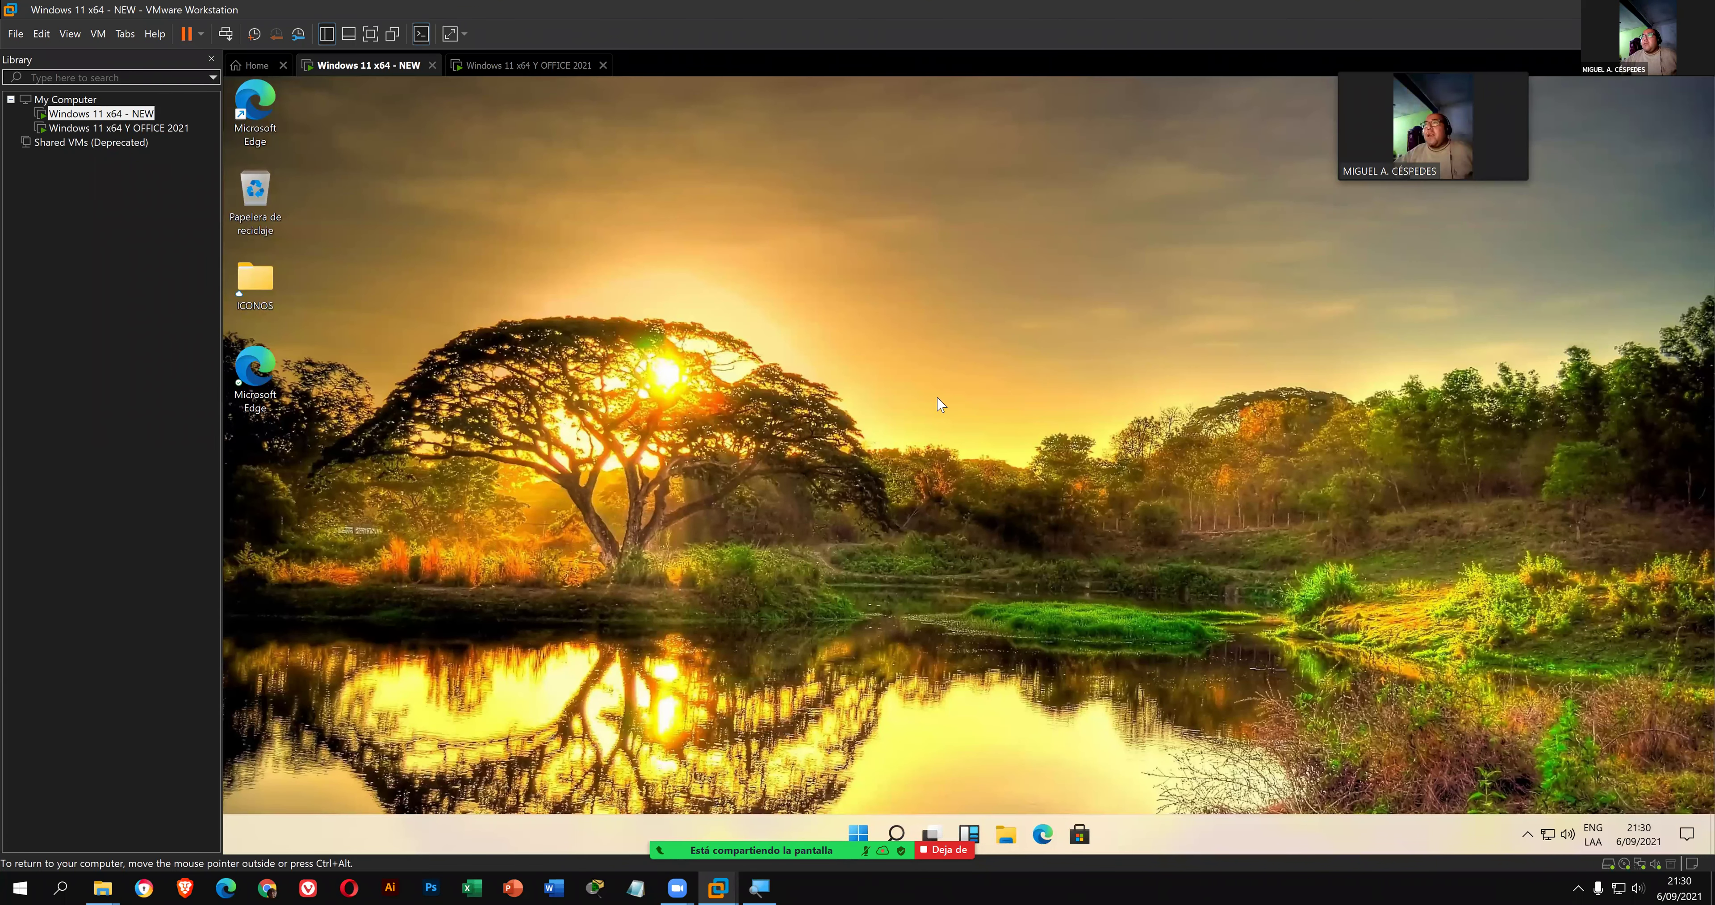
right_click(905, 451)
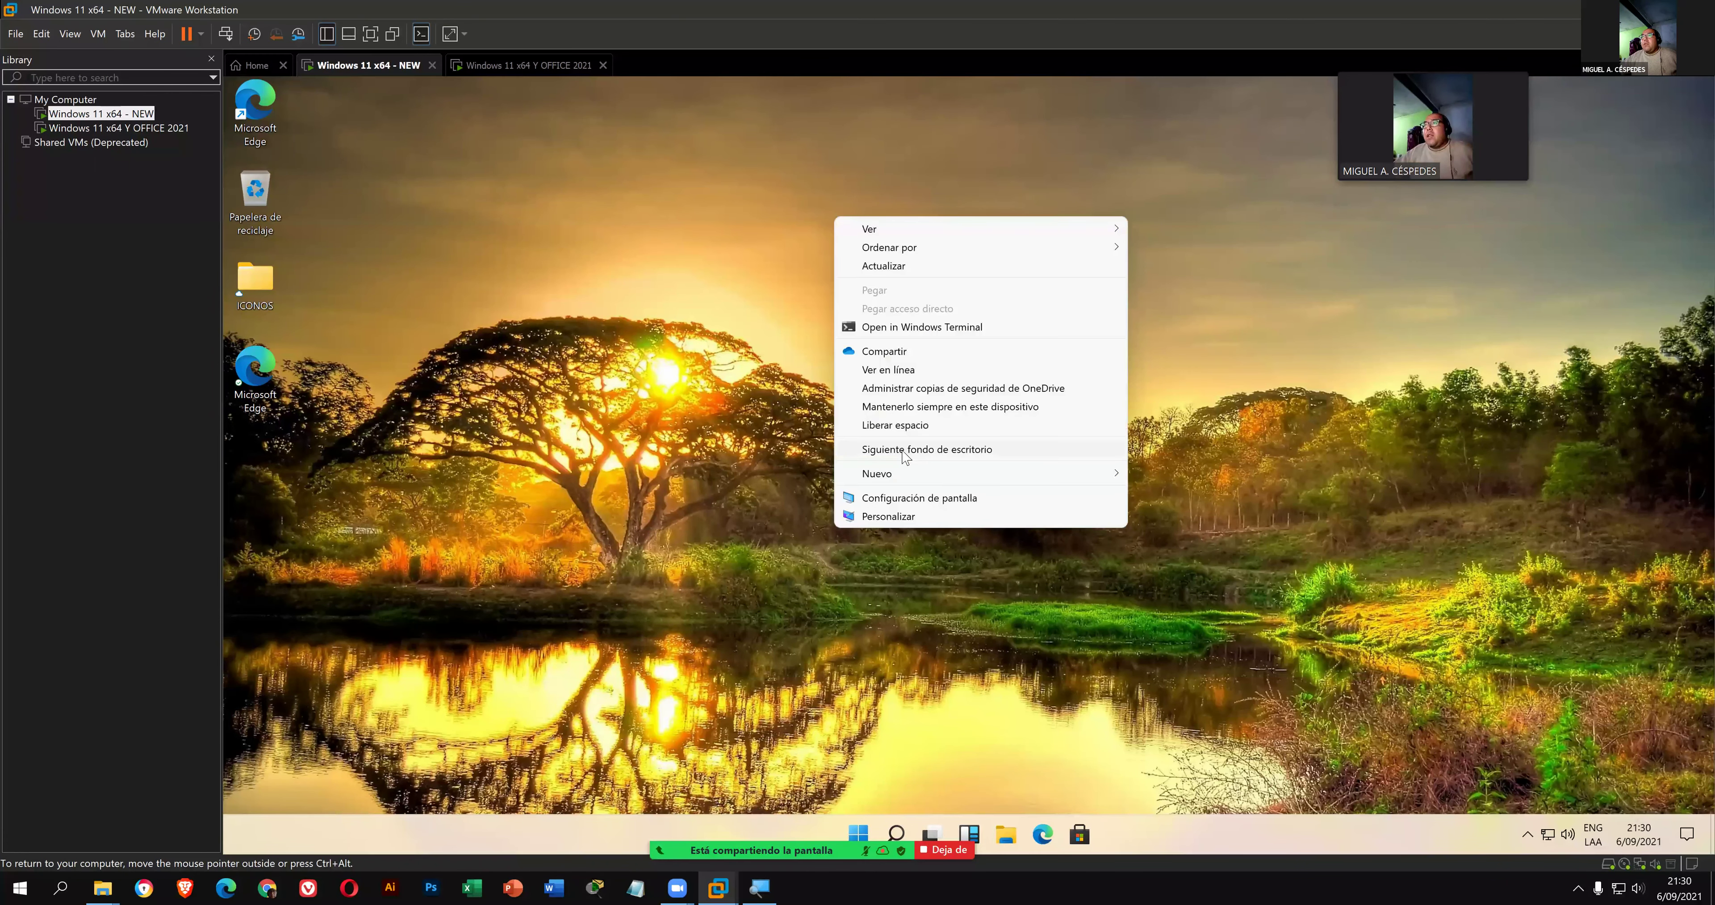
click(906, 452)
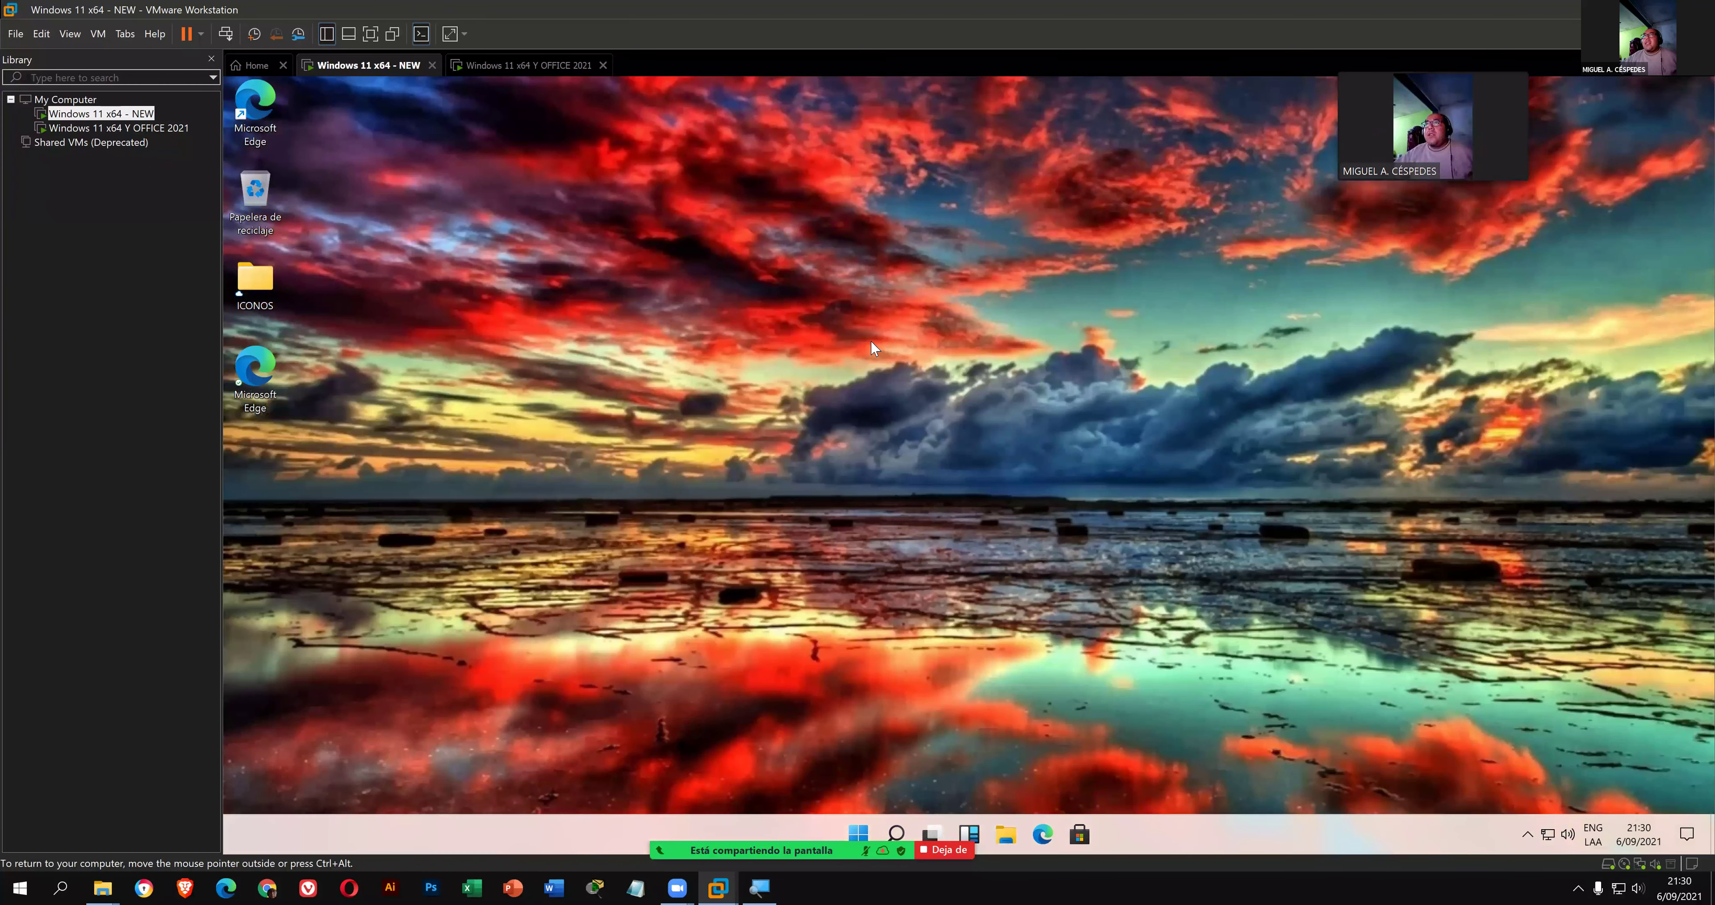
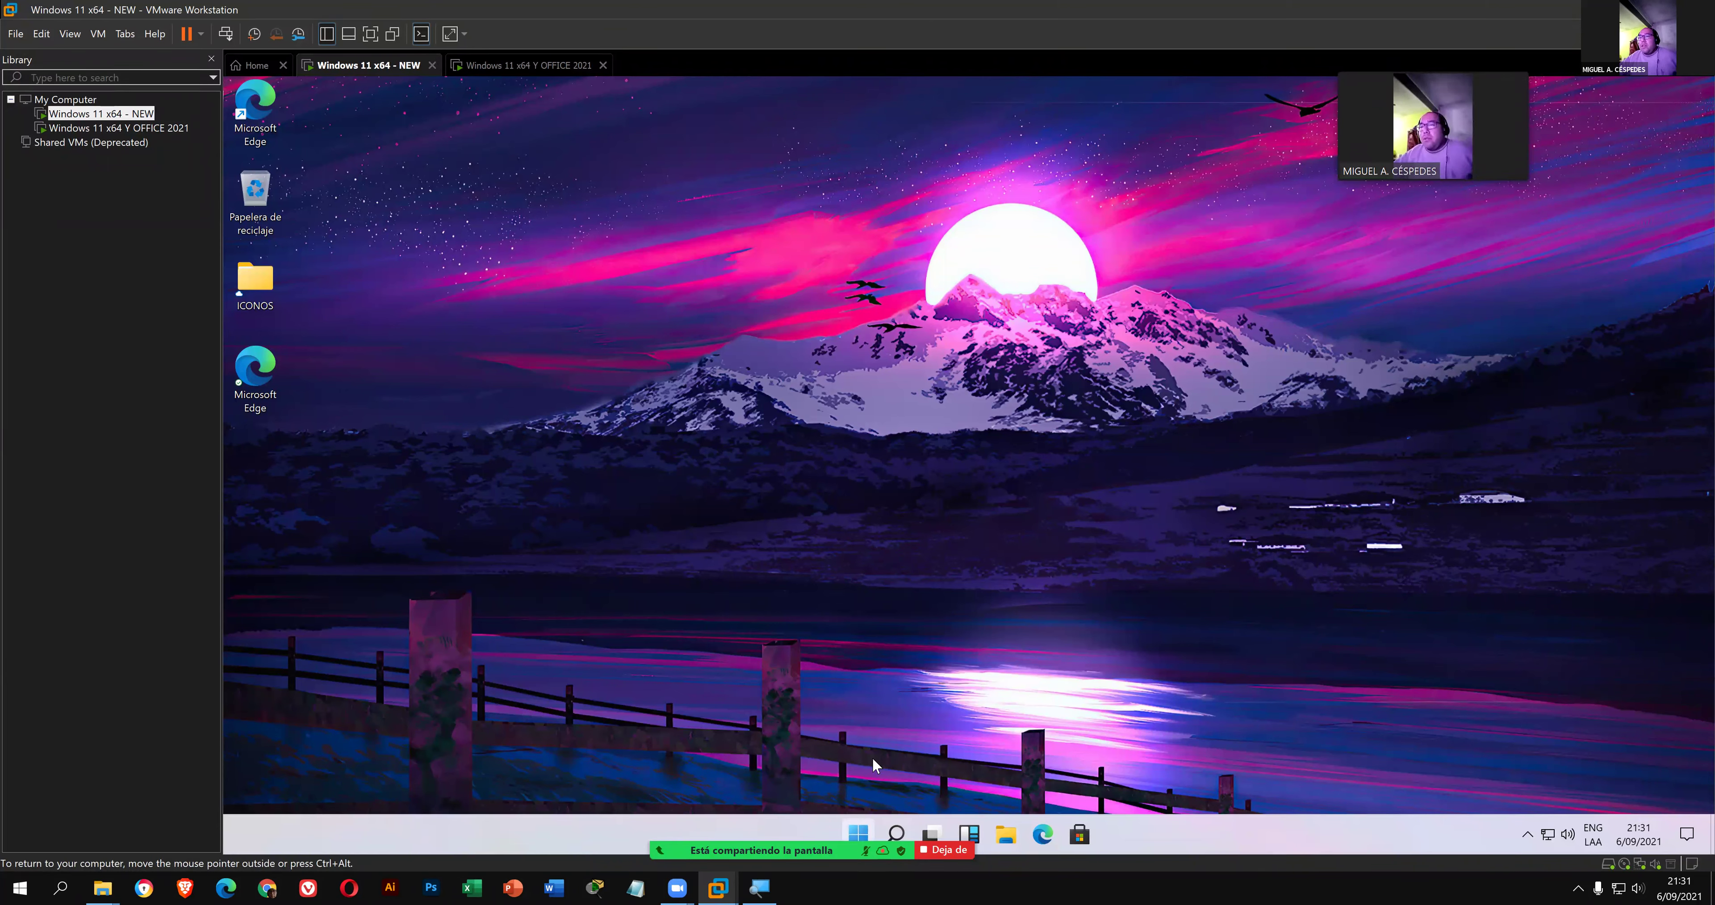
- Shut down Windows in the Windows 11 x64 - NEW virtual machine
key(Return)
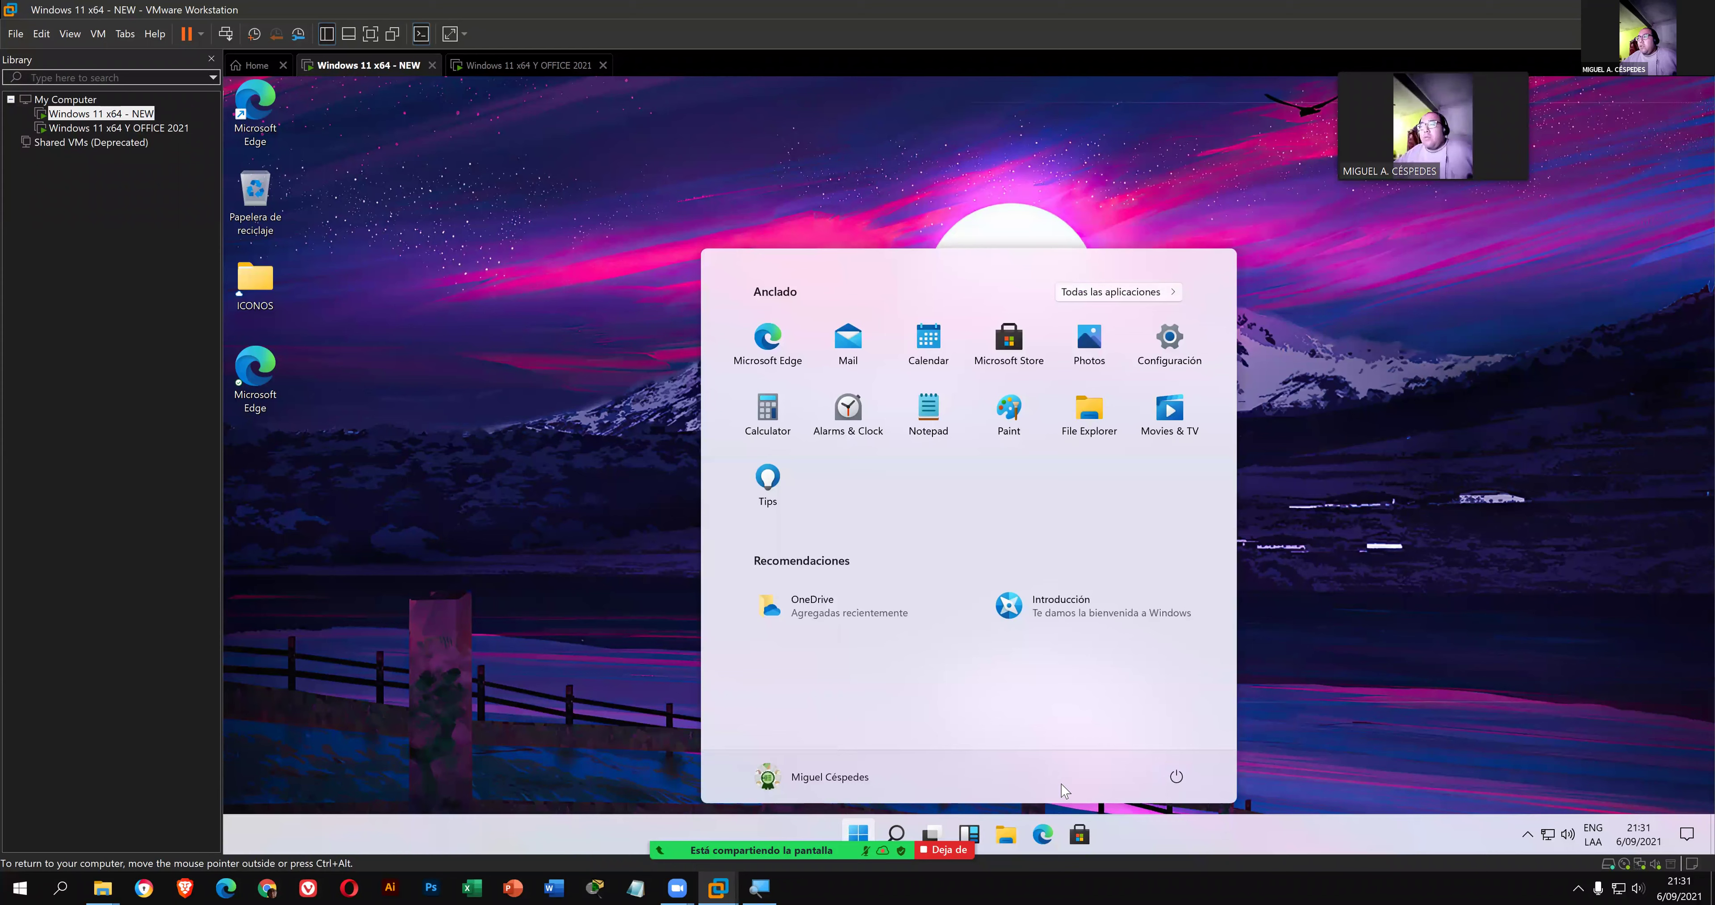
click(1176, 777)
click(1180, 720)
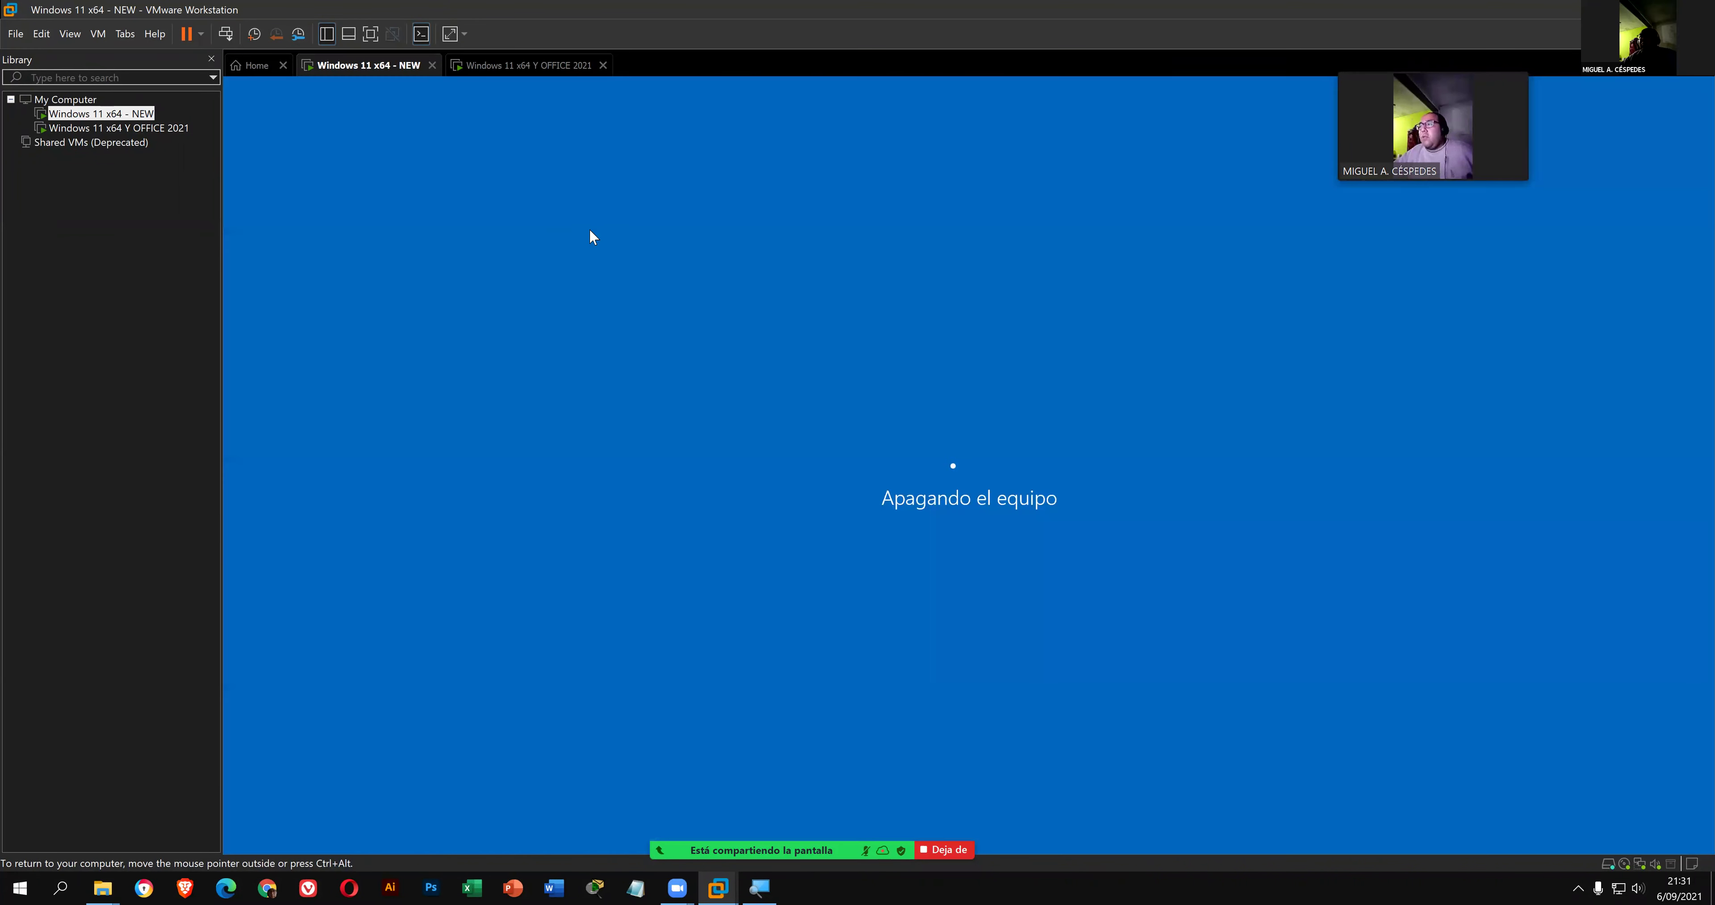
- Switch to the Windows 11 x64 Y OFFICE 2021 virtual machine, close Excel, and refresh the desktop twice
click(531, 70)
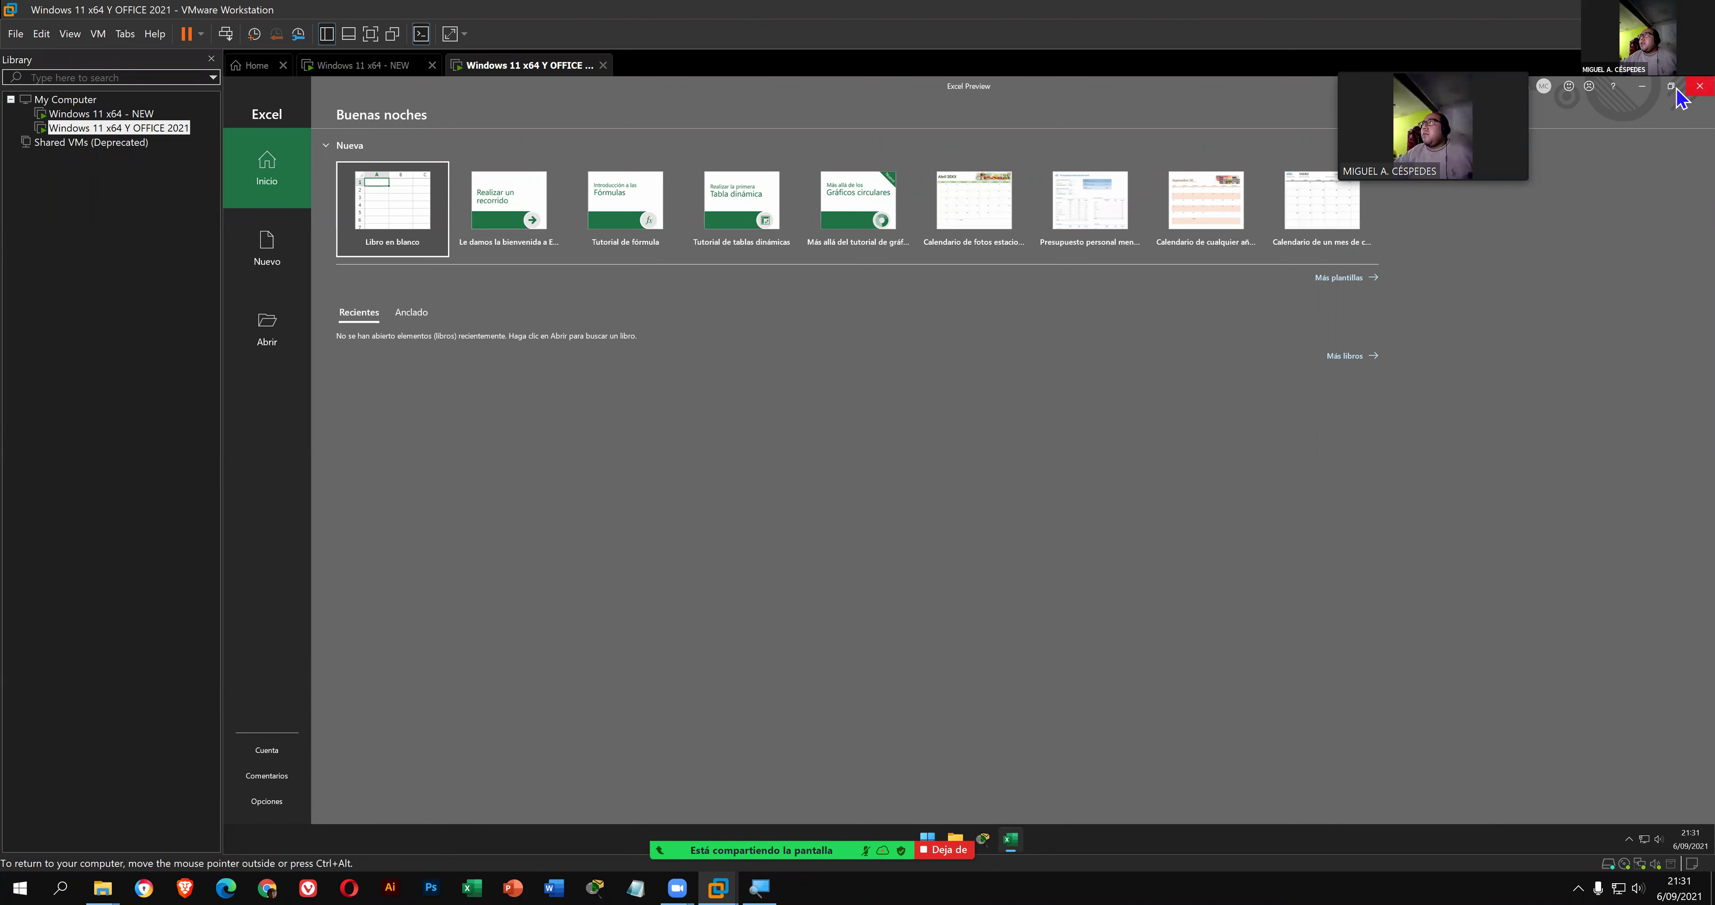
click(1698, 88)
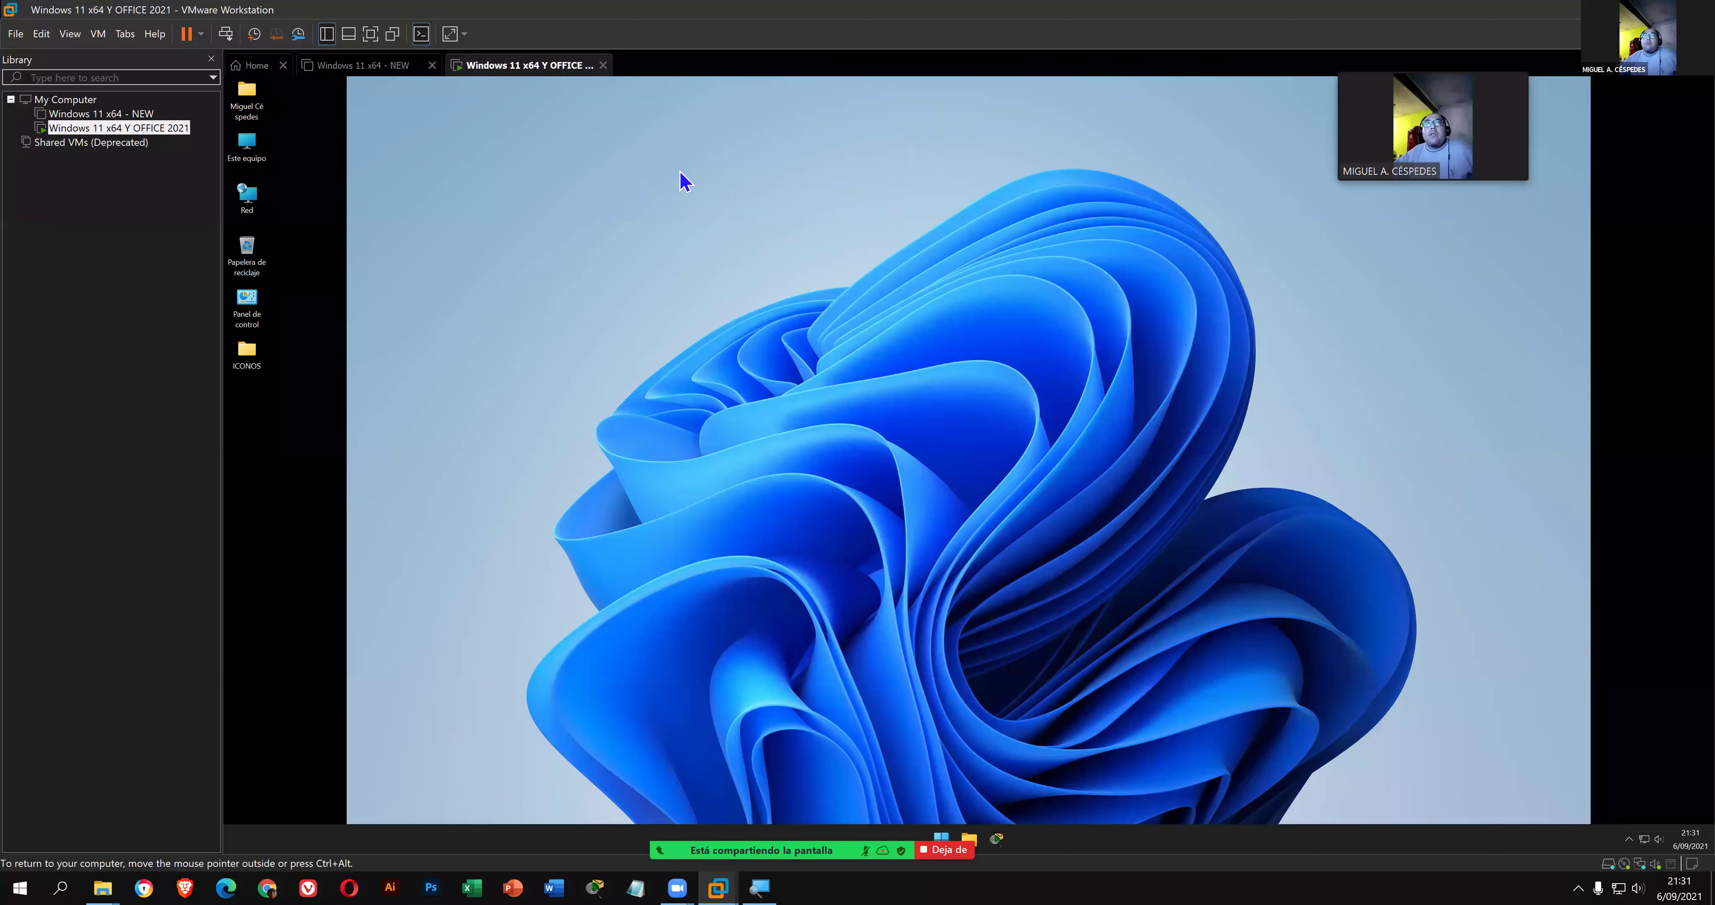
right_click(747, 287)
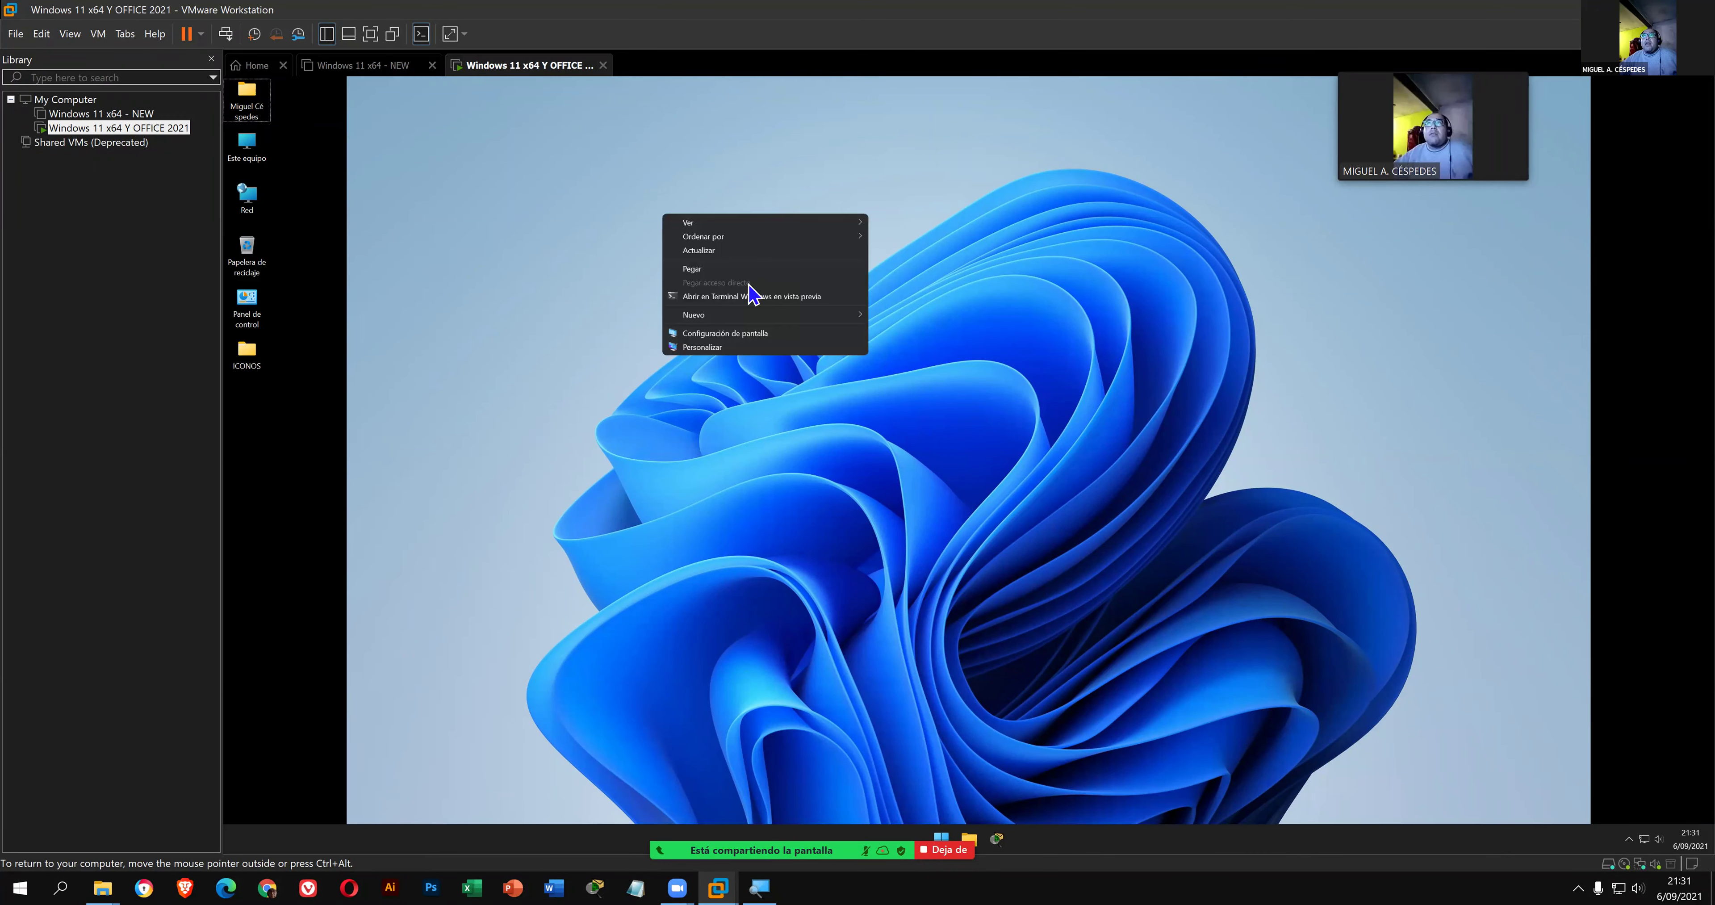
click(736, 251)
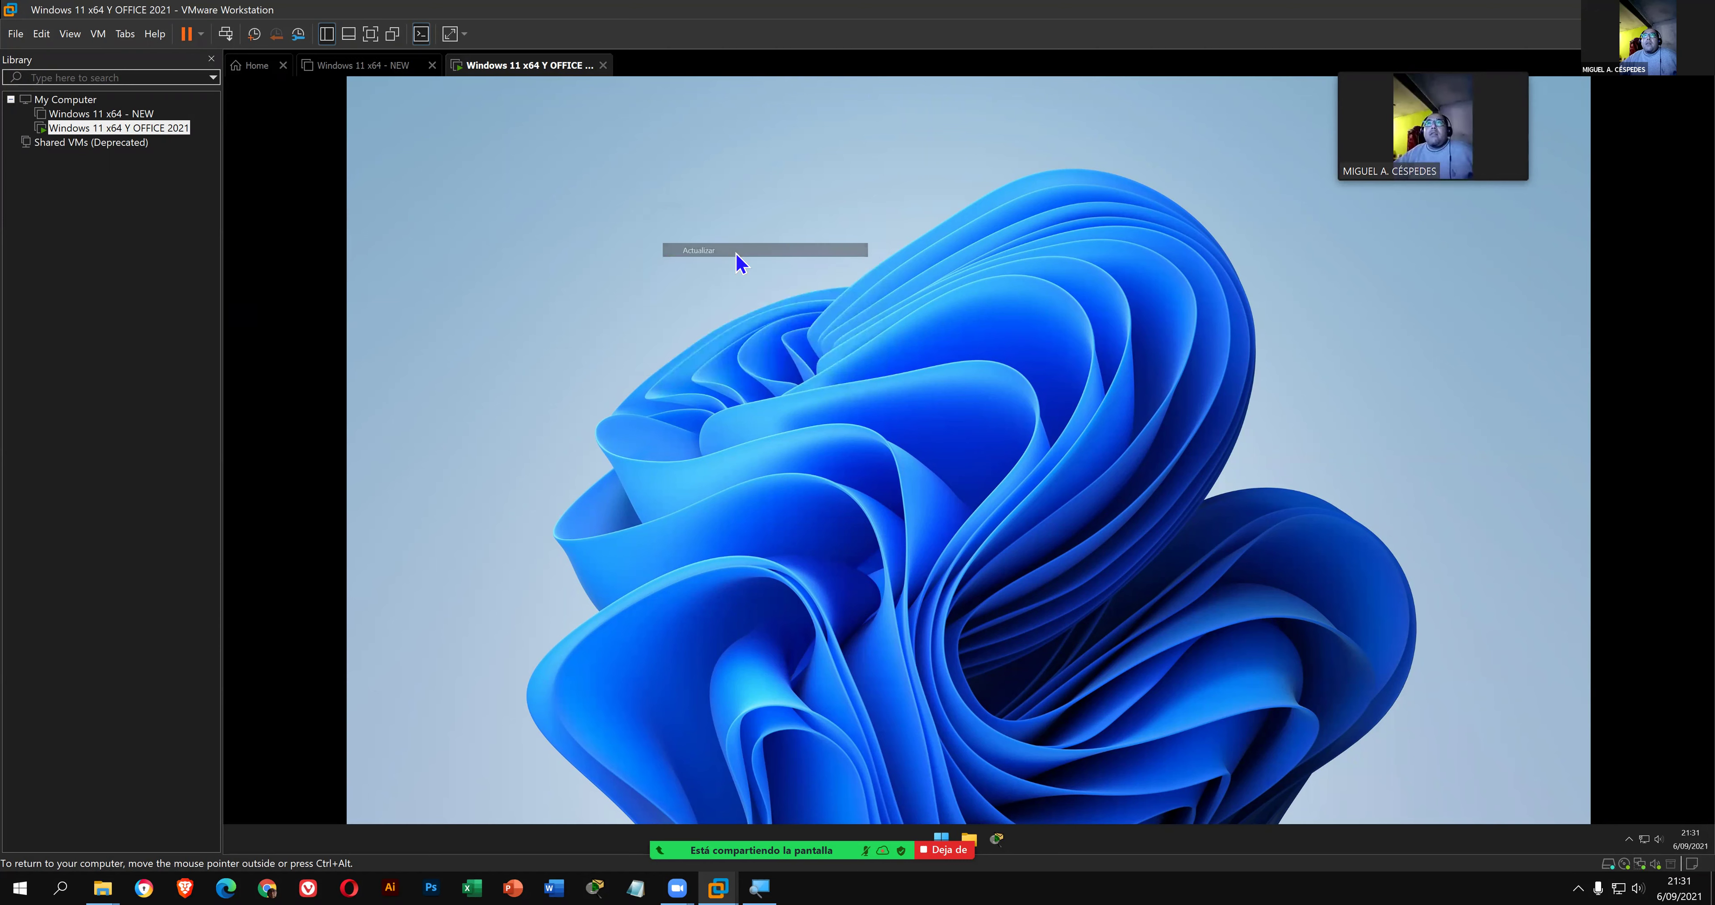
right_click(722, 224)
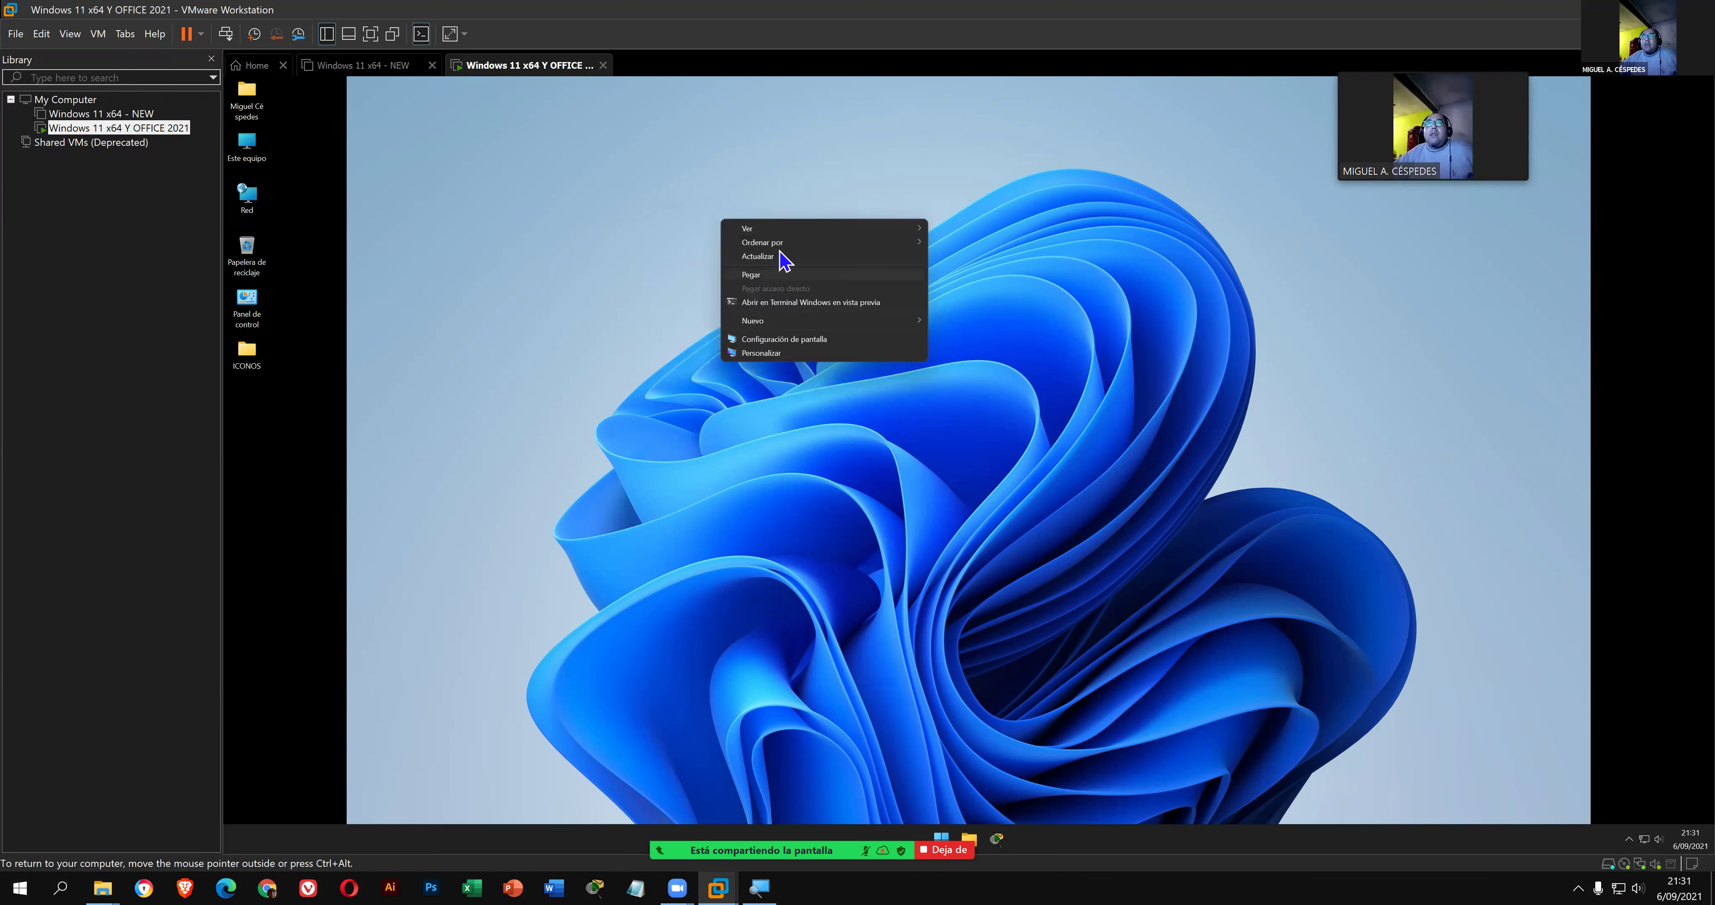
click(783, 258)
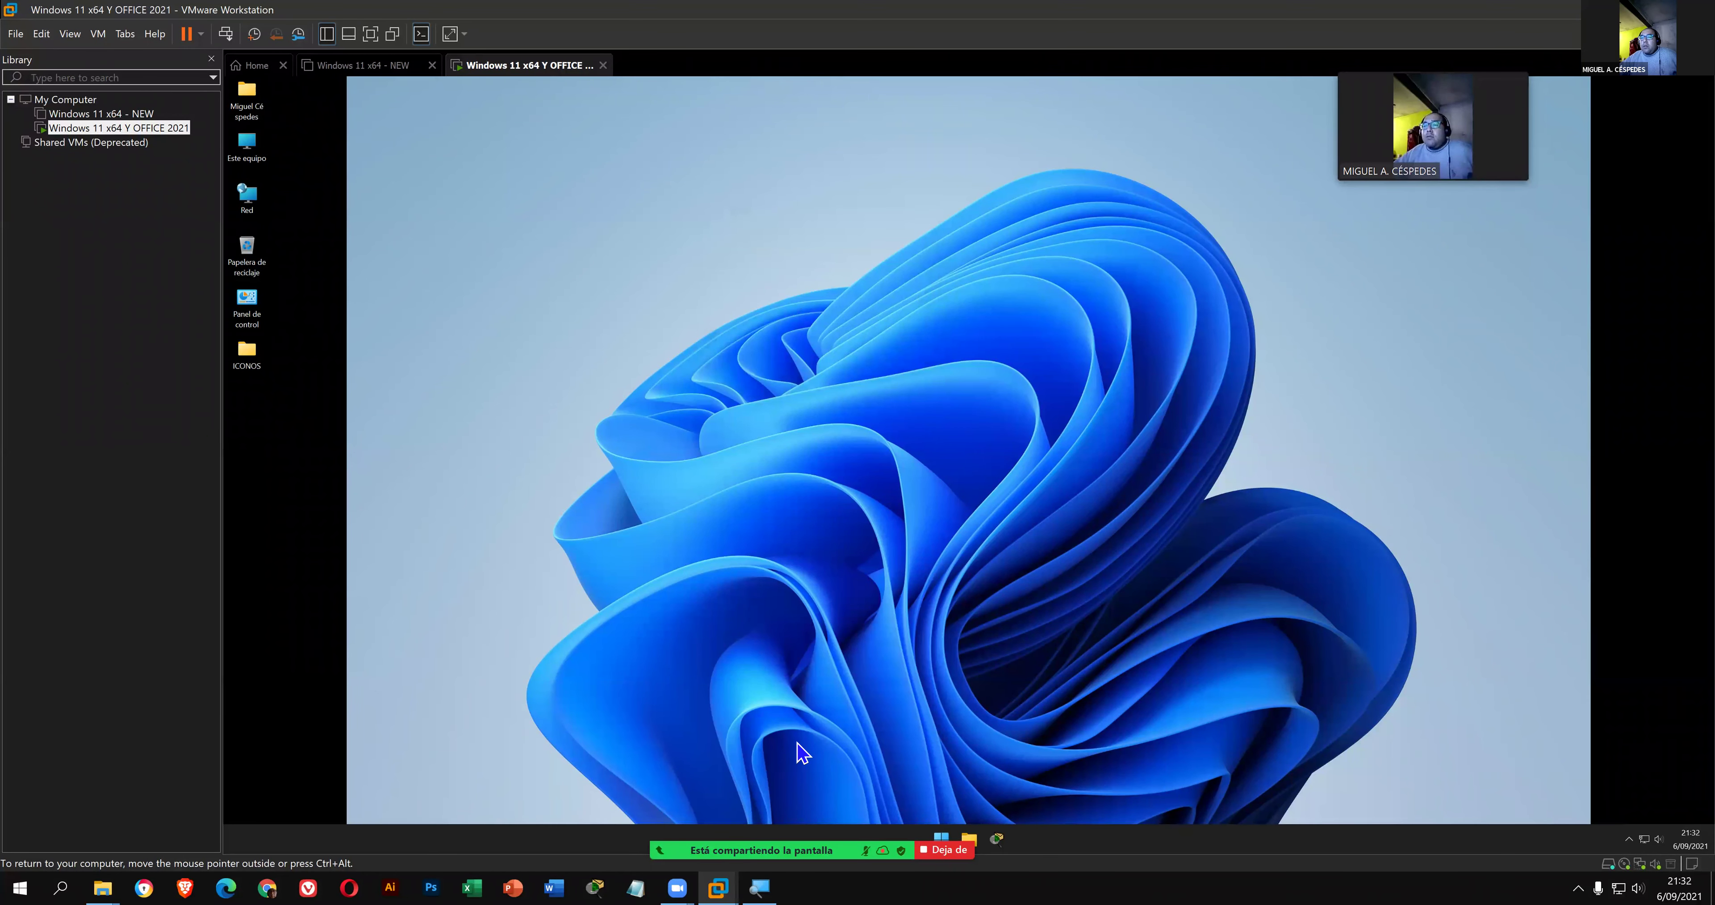
- Shut down Windows in the Windows 11 x64 Y OFFICE 2021 virtual machine
mouse_move(765, 849)
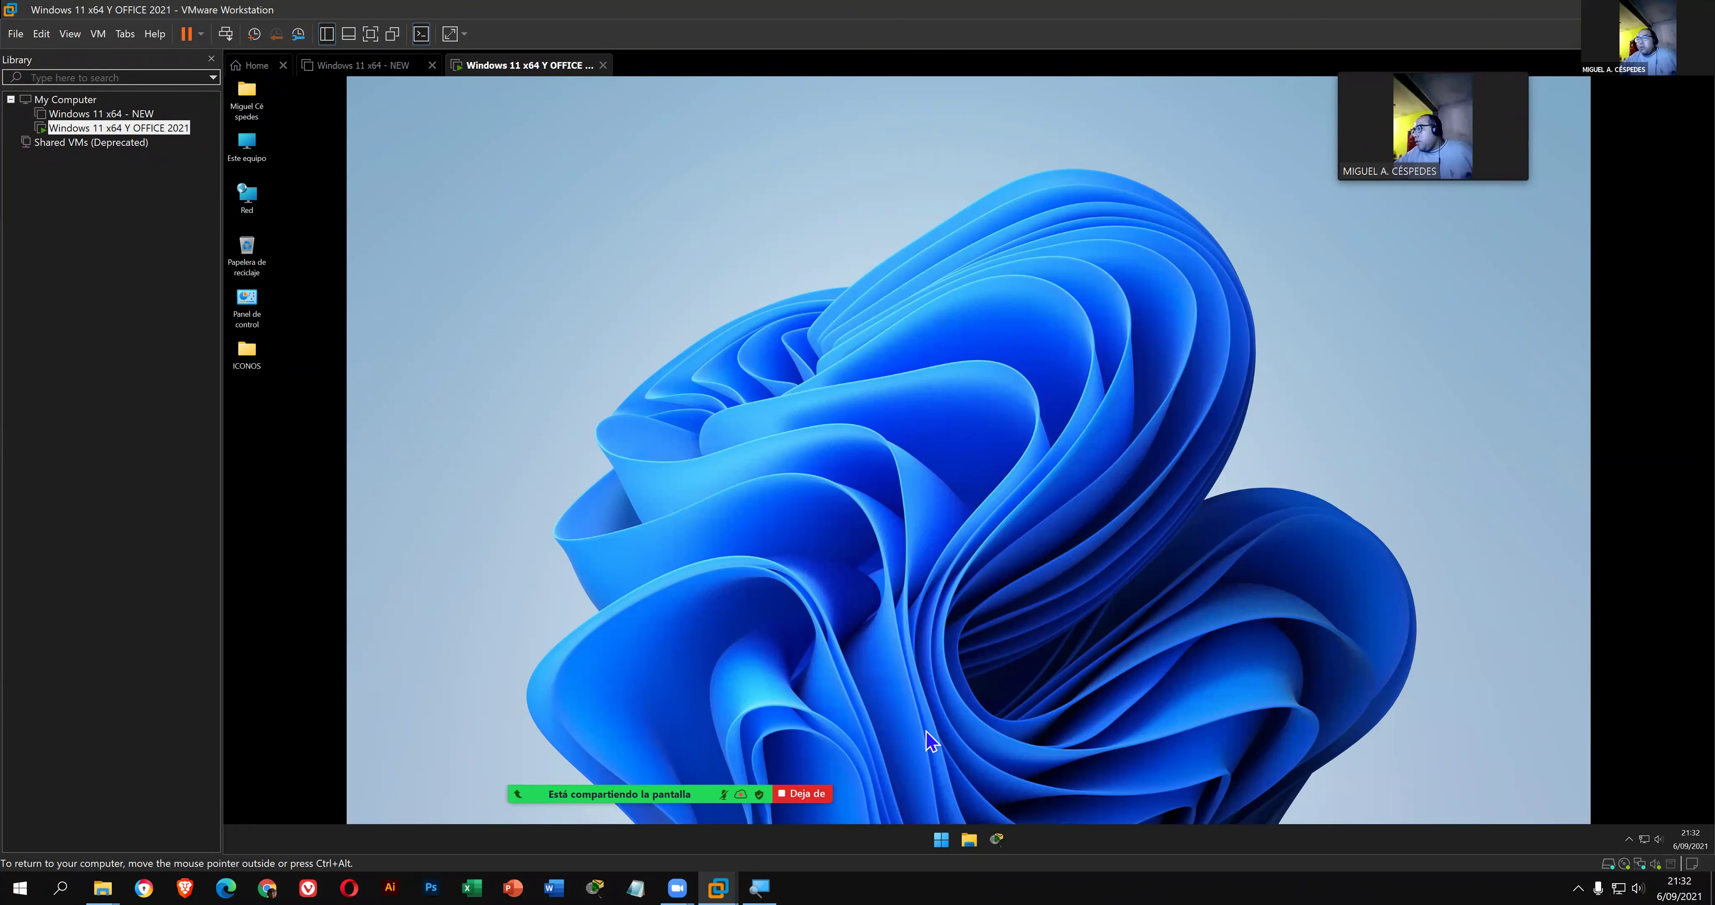
click(941, 840)
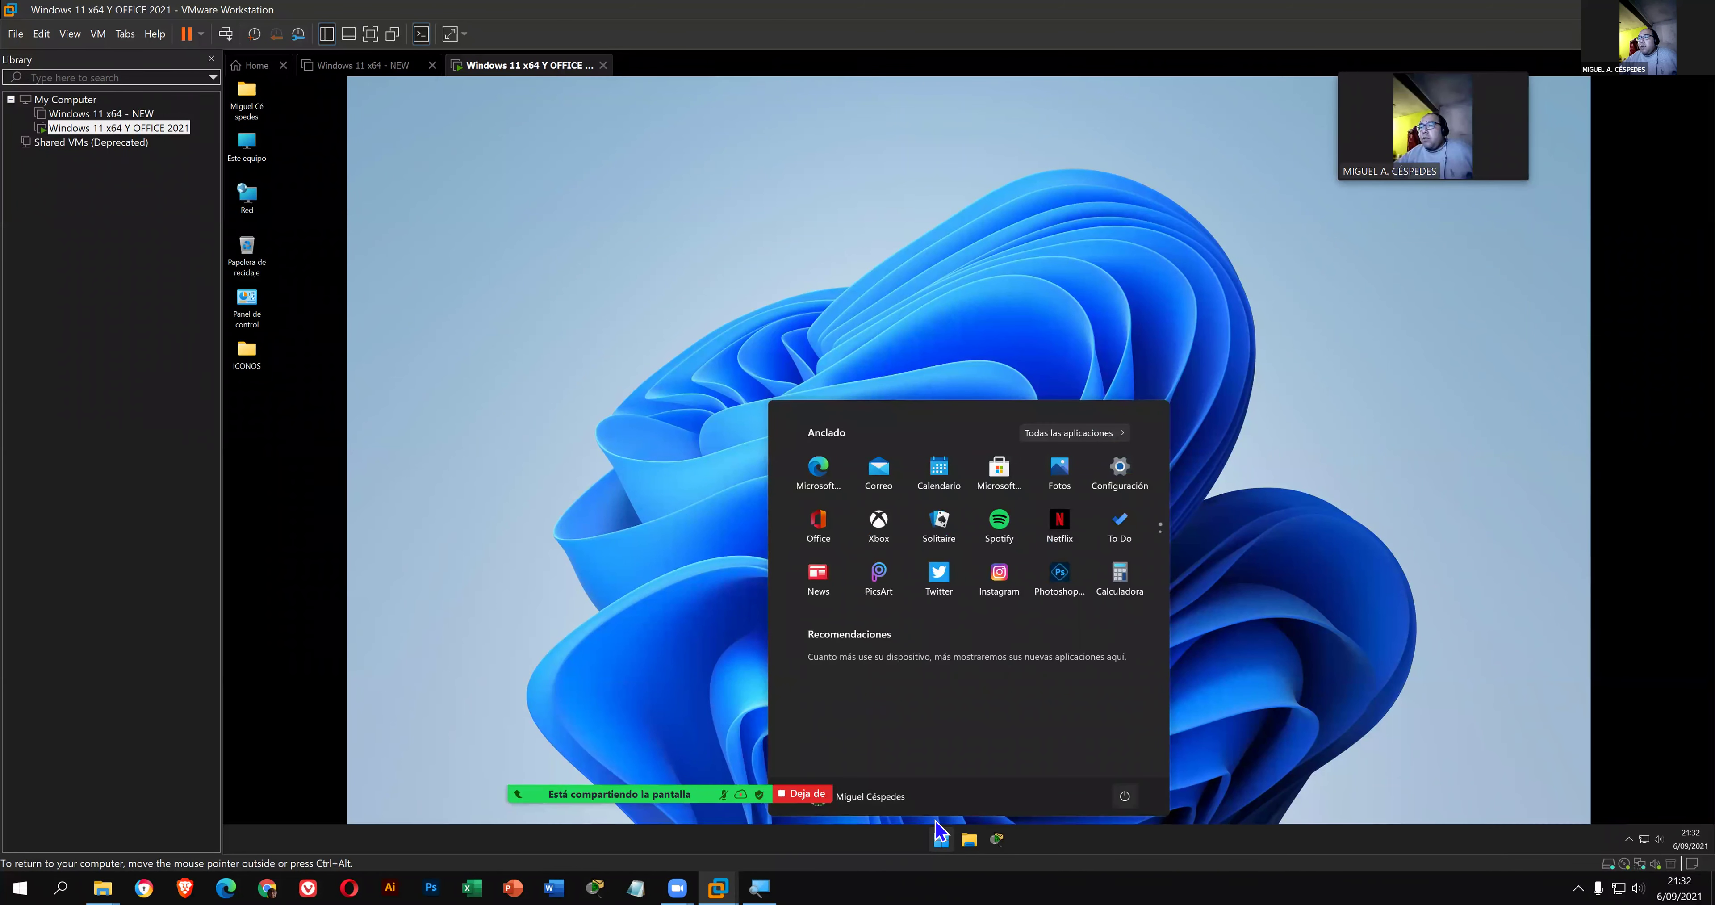
click(1125, 757)
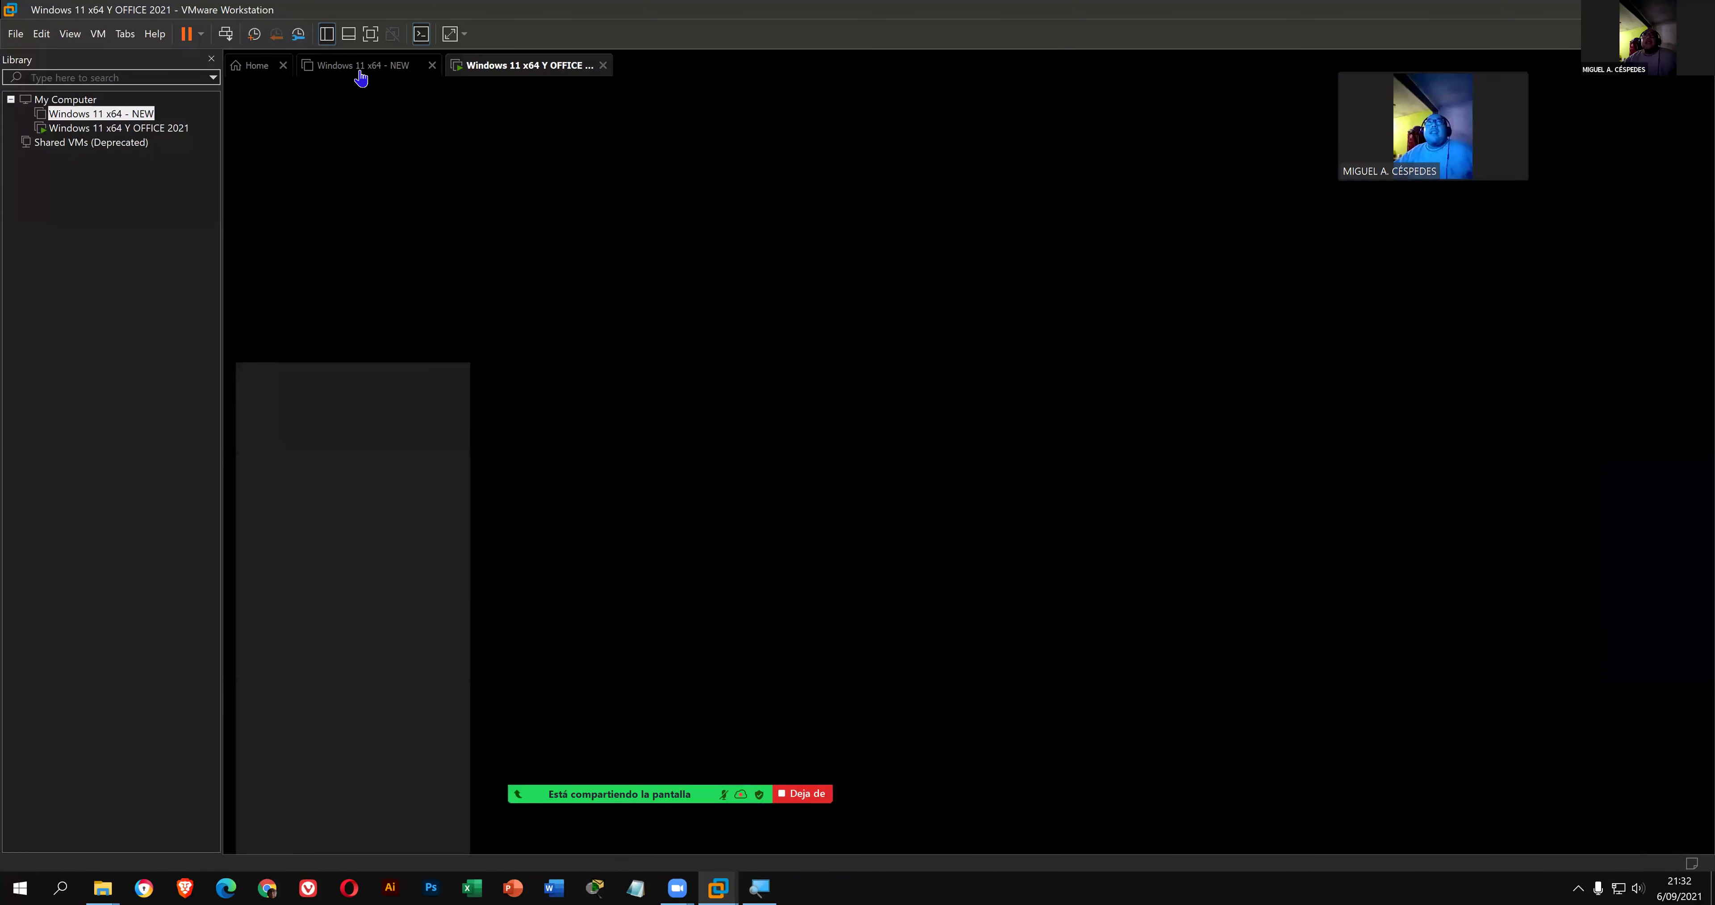
- Close the Windows 11 x64 - NEW and Windows 11 x64 Y OFFICE 2021 virtual machine views and exit VMware Workstation
click(363, 66)
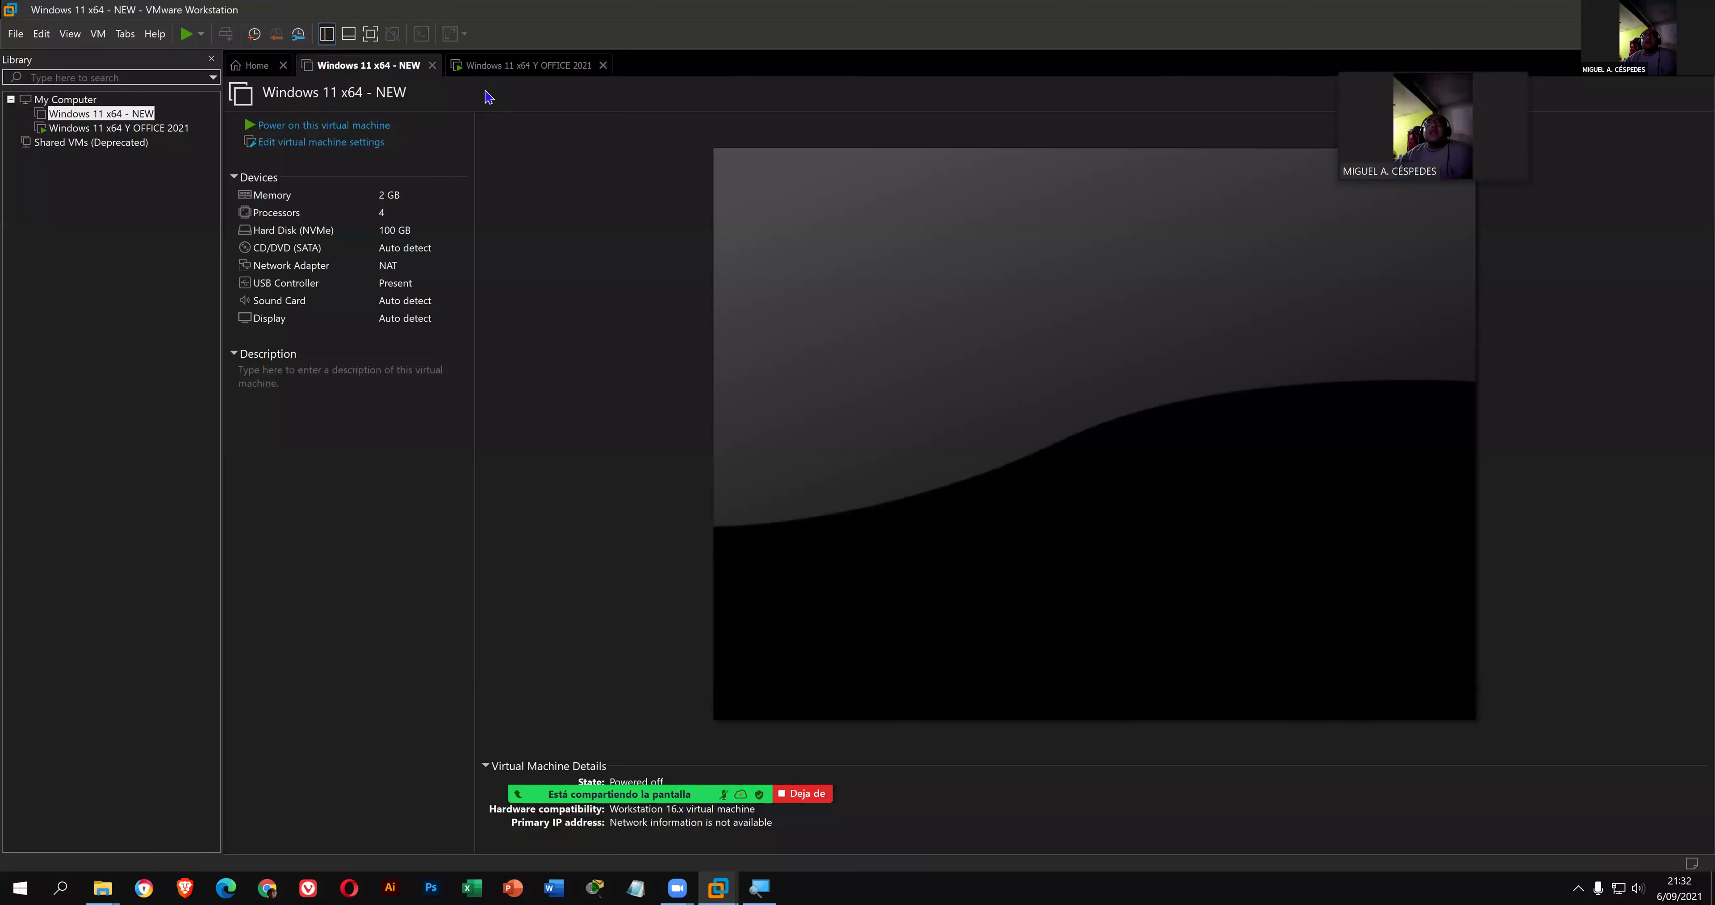
click(431, 66)
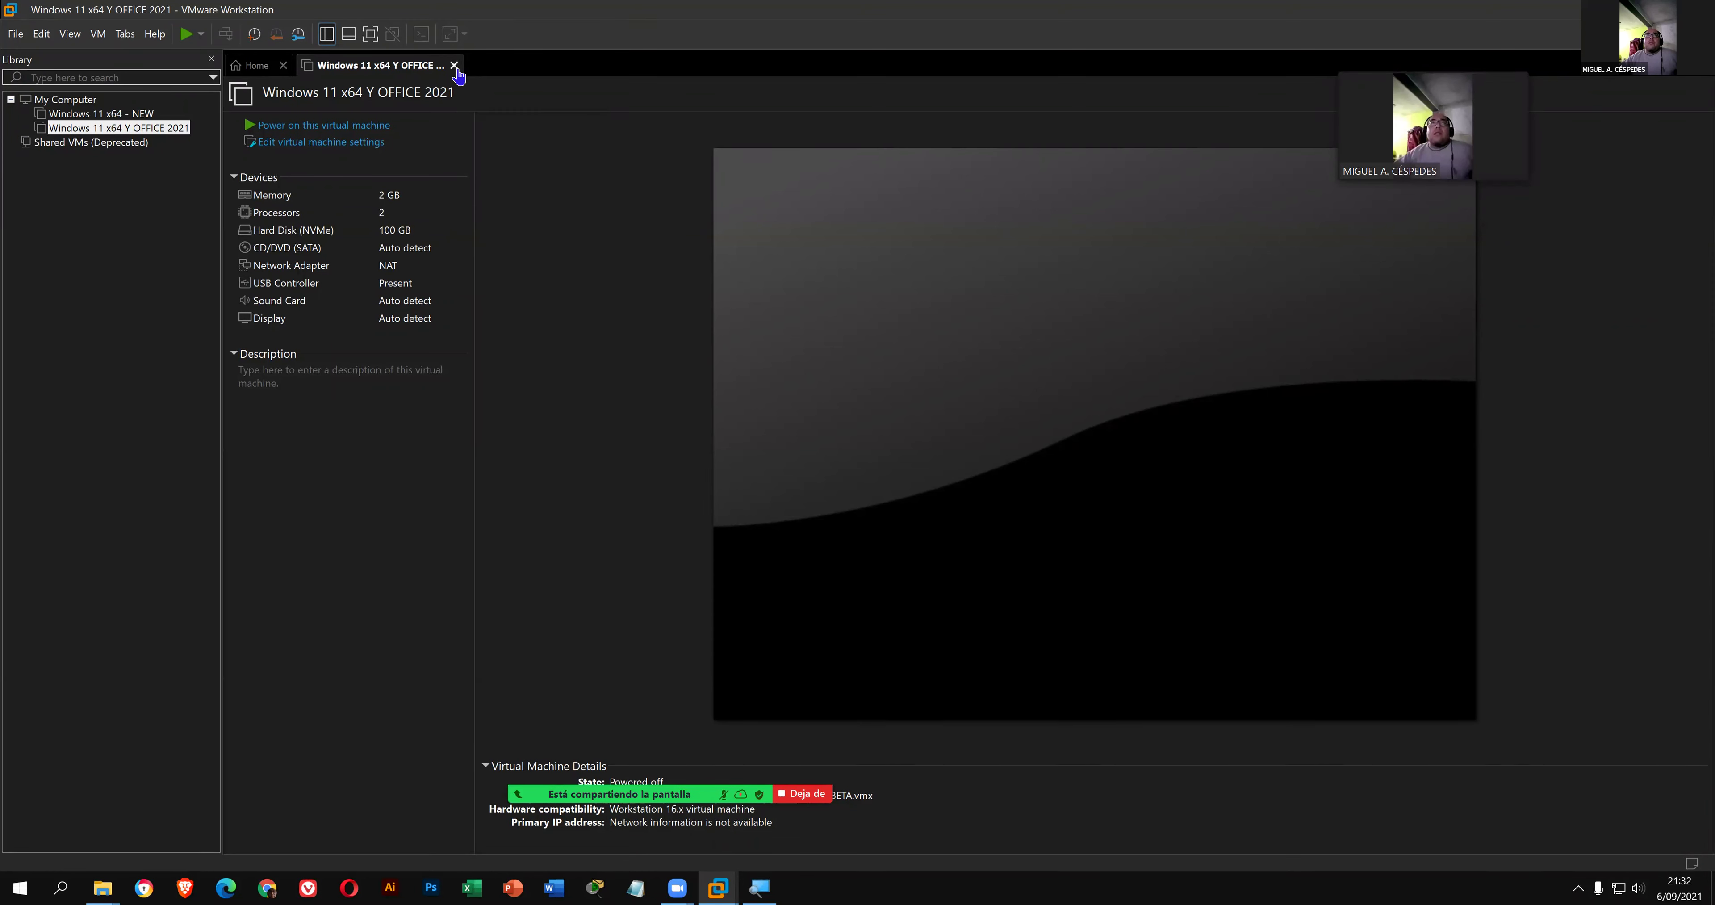
click(454, 65)
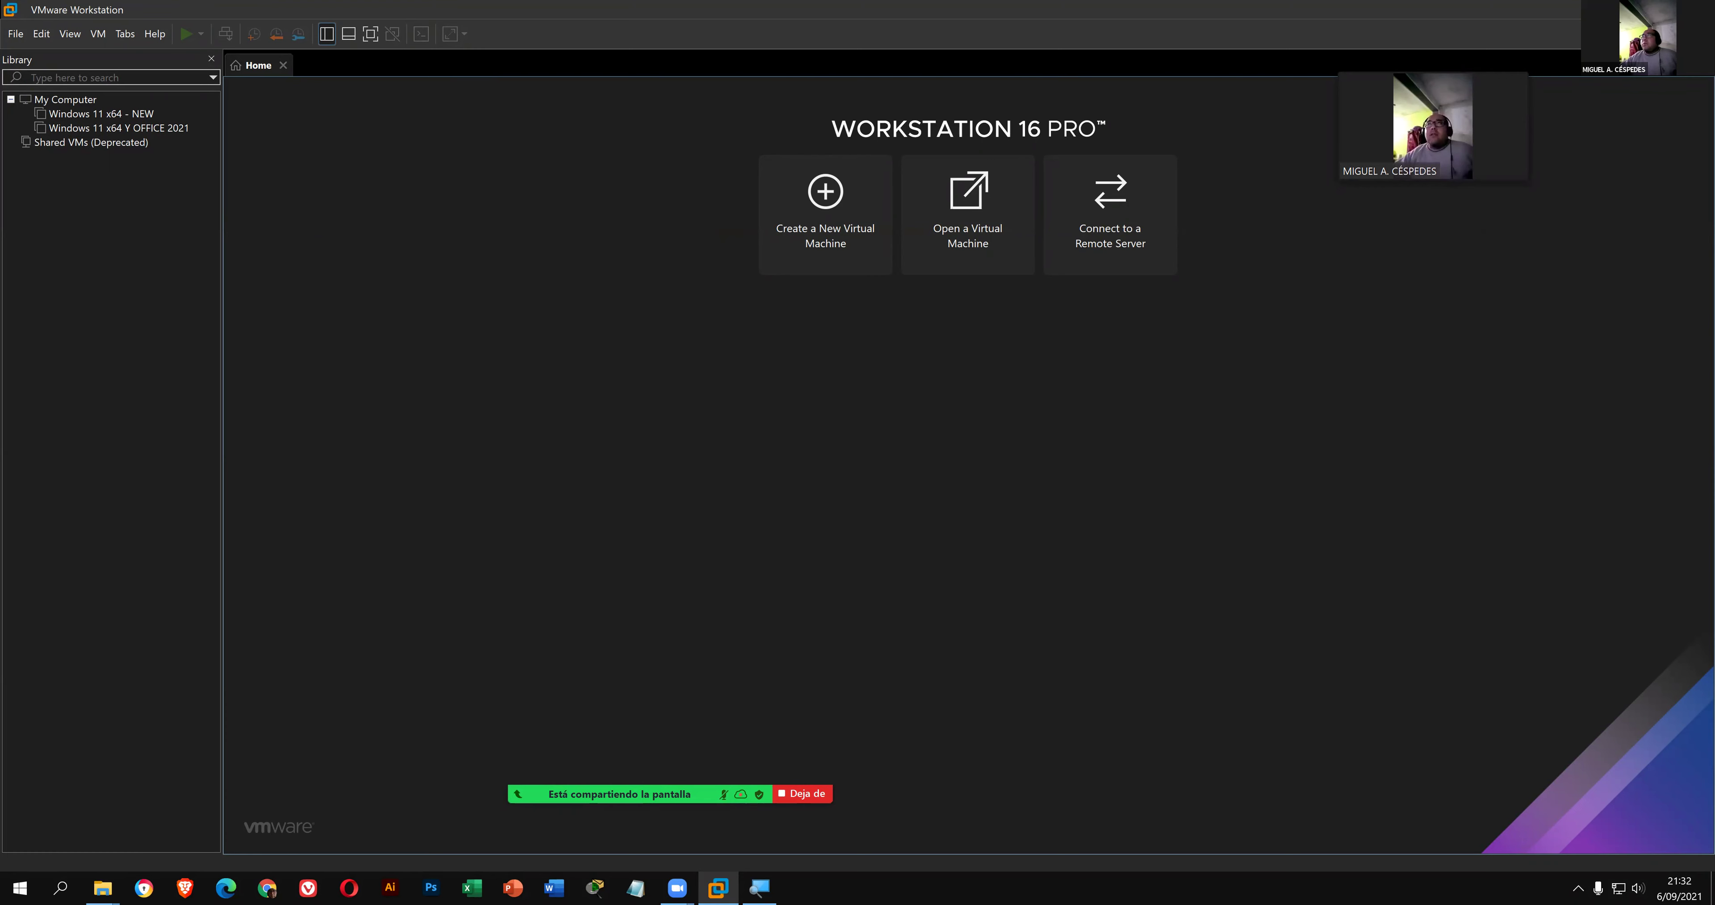
key(alt+F4)
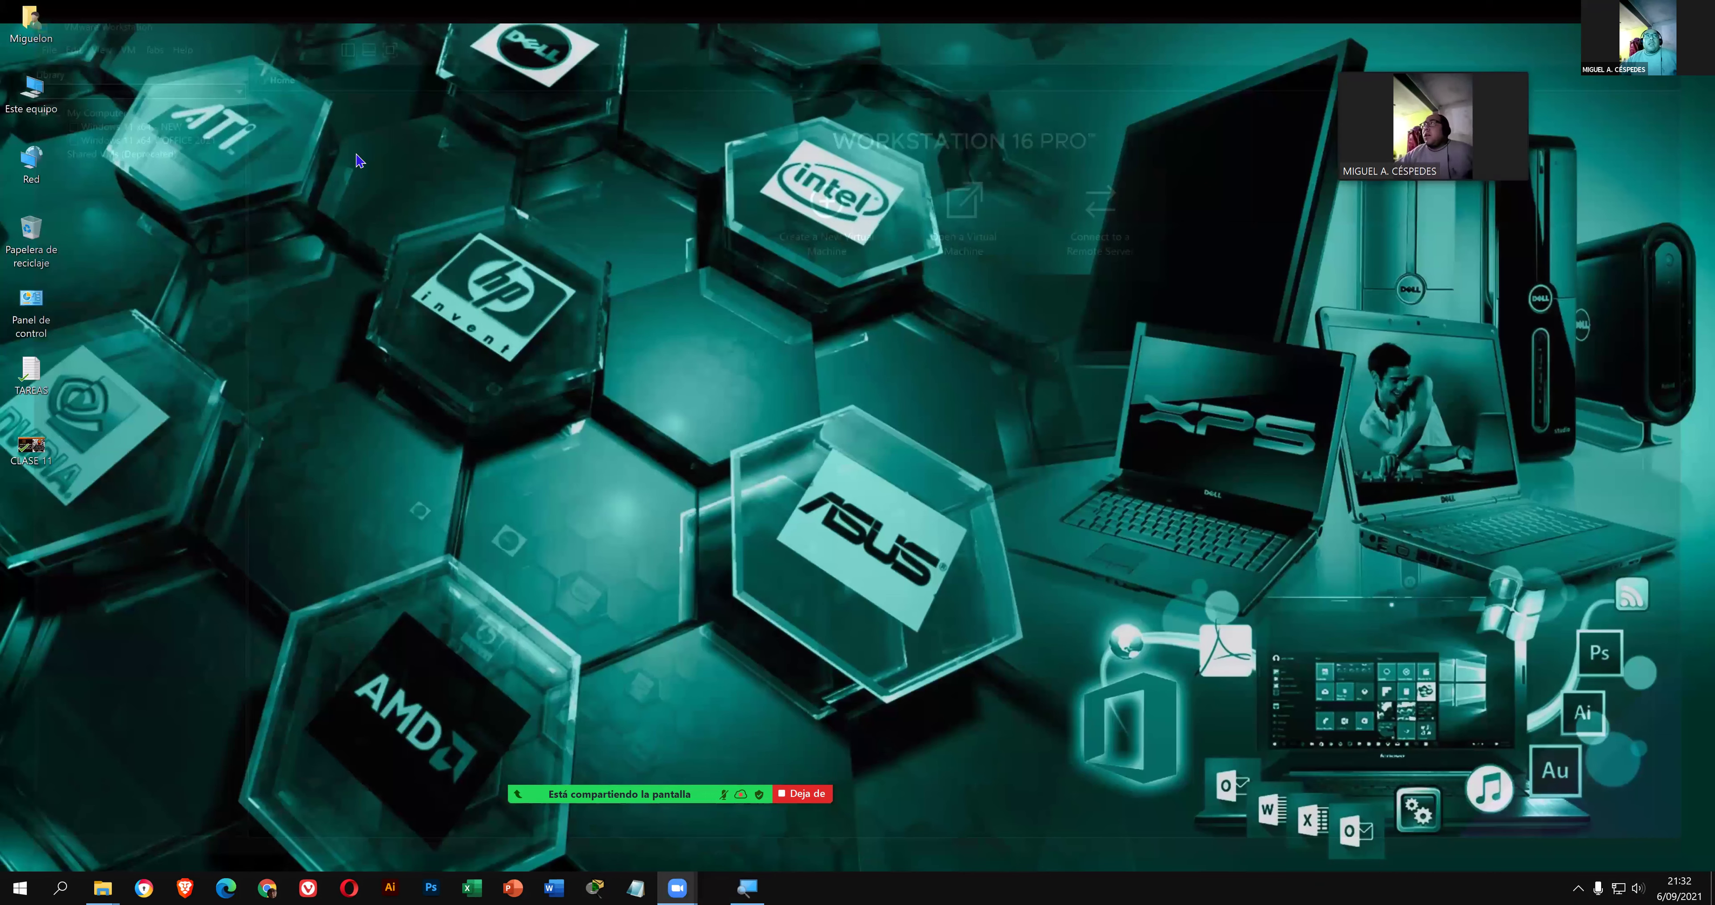
- Refresh the host computer's desktop
right_click(257, 70)
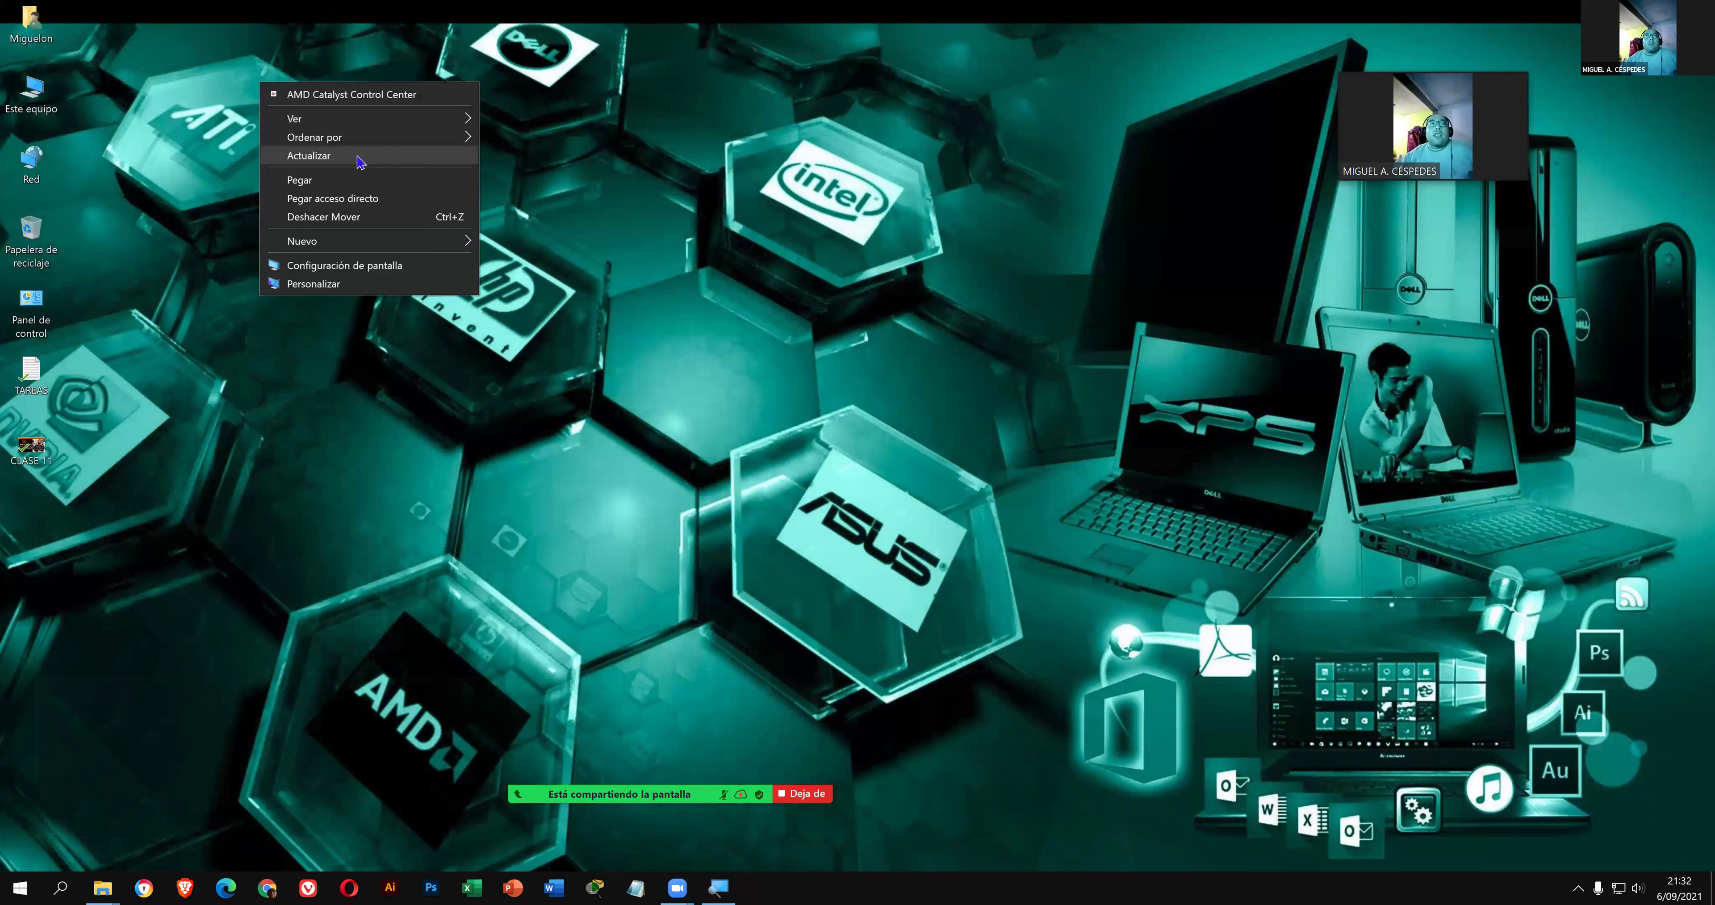
right_click(323, 129)
click(425, 209)
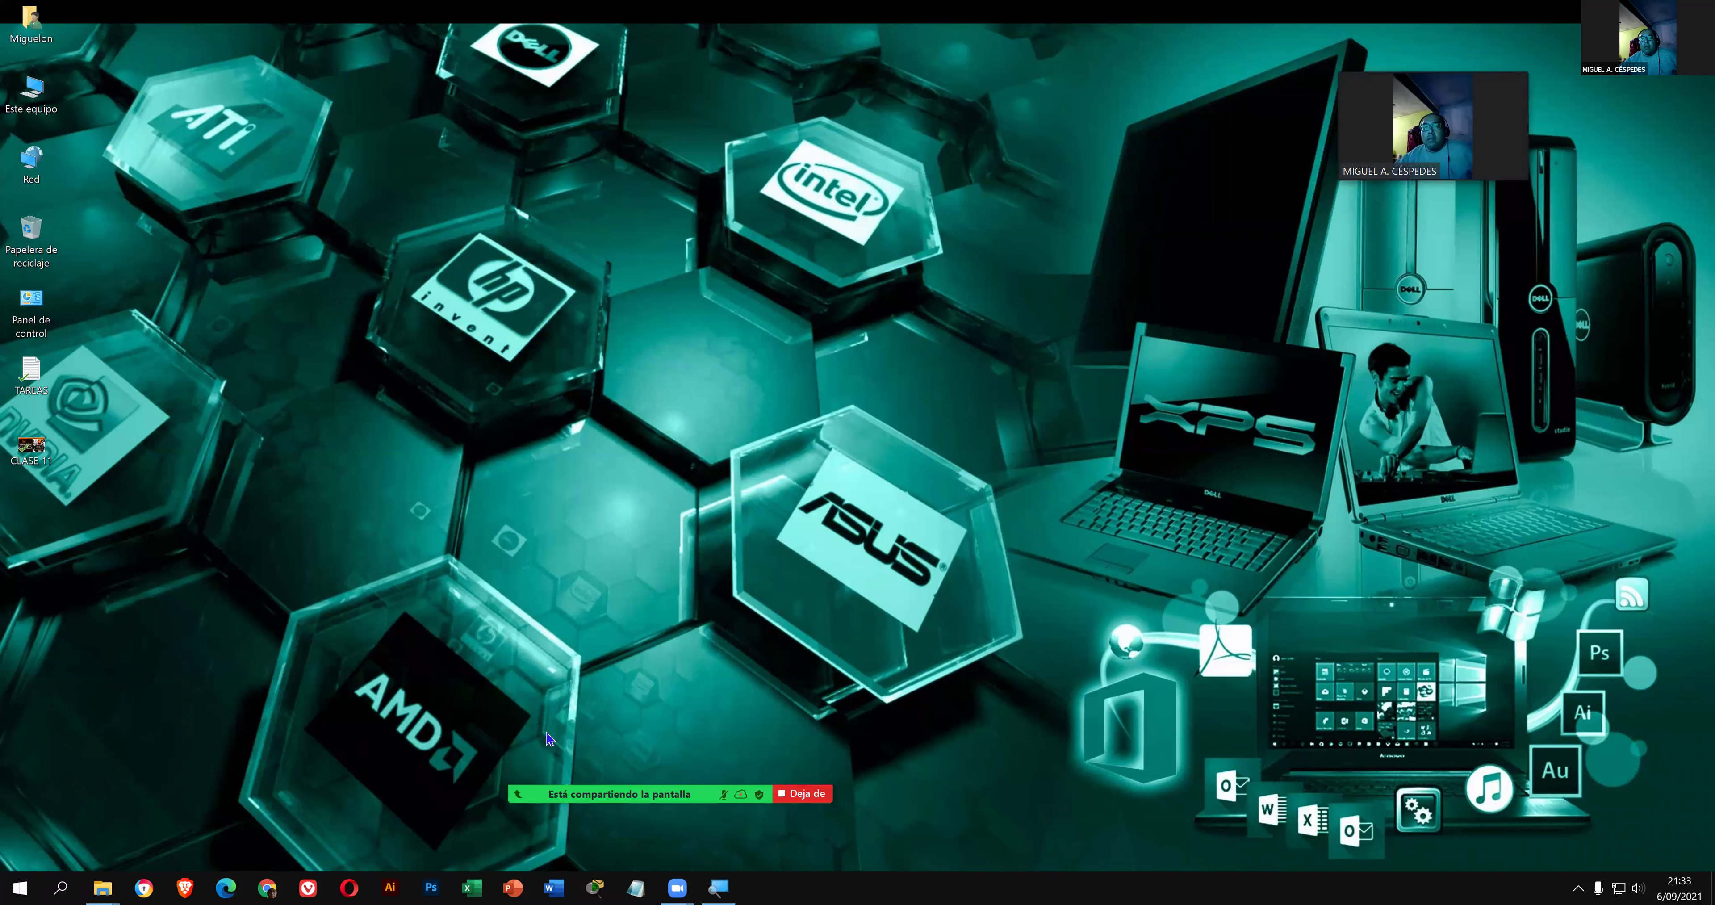
mouse_move(547, 737)
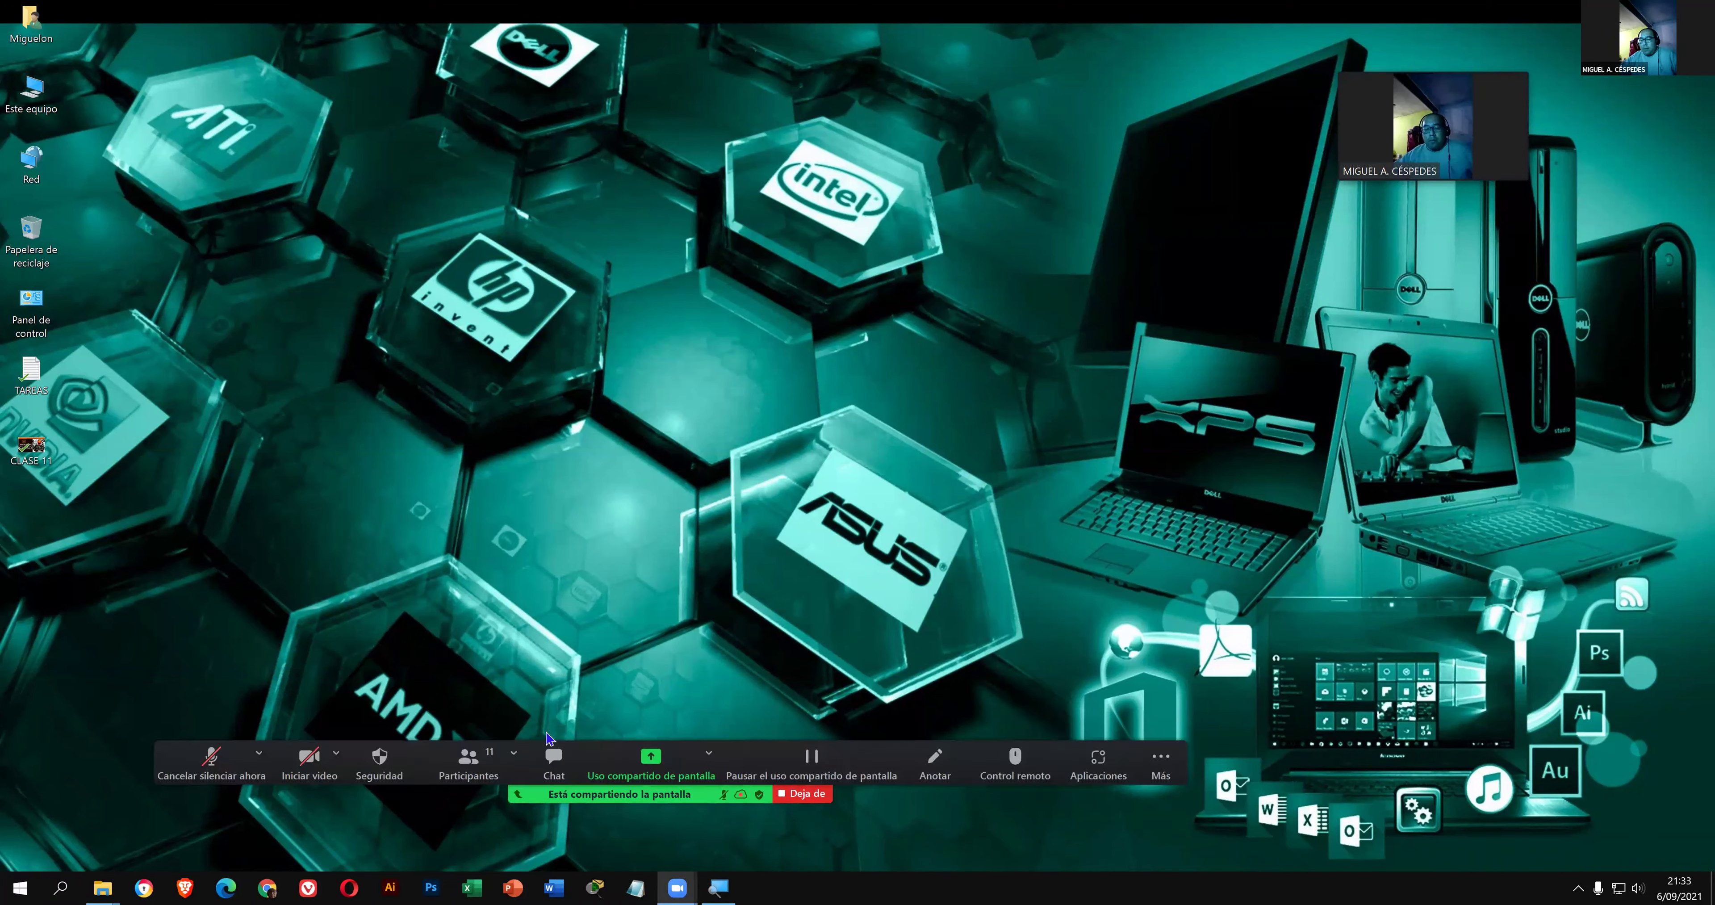